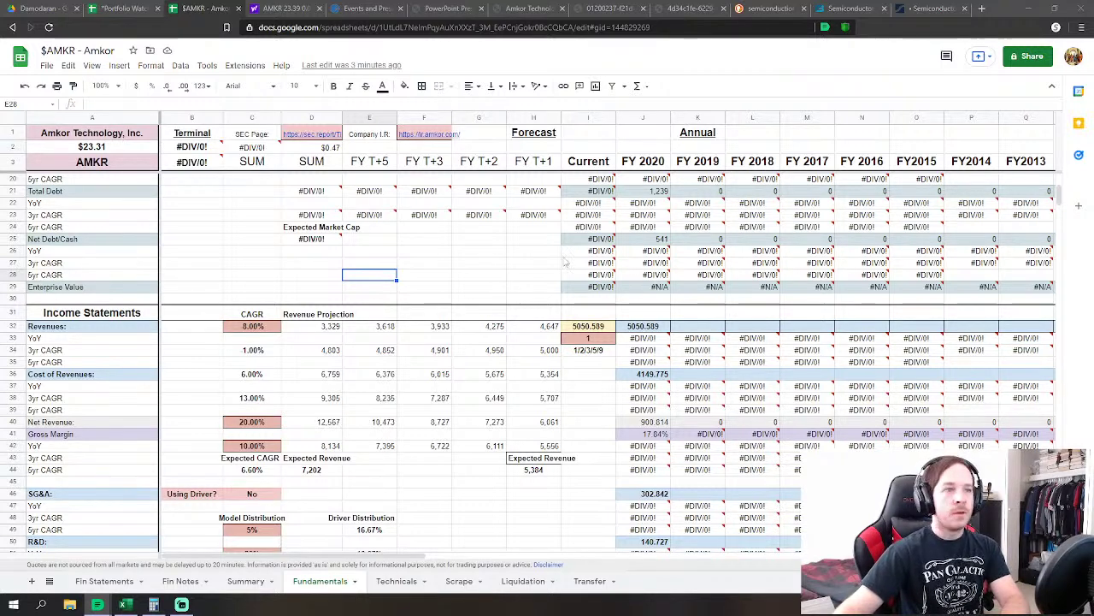
Leave the $AMKR sheet and move via the Q3 2021 slides to the investor presentation's 2020 End Markets slide
{"action": "left_click", "coordinate": [448, 254]}
{"action": "left_click", "coordinate": [192, 263]}
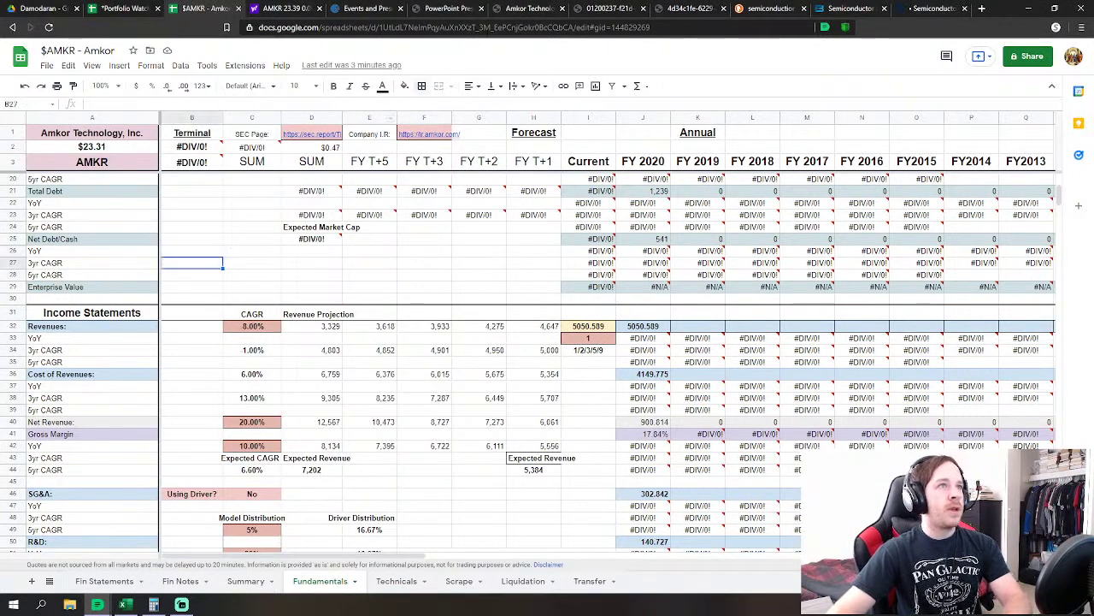
{"action": "left_click", "coordinate": [458, 8]}
{"action": "left_click", "coordinate": [523, 9]}
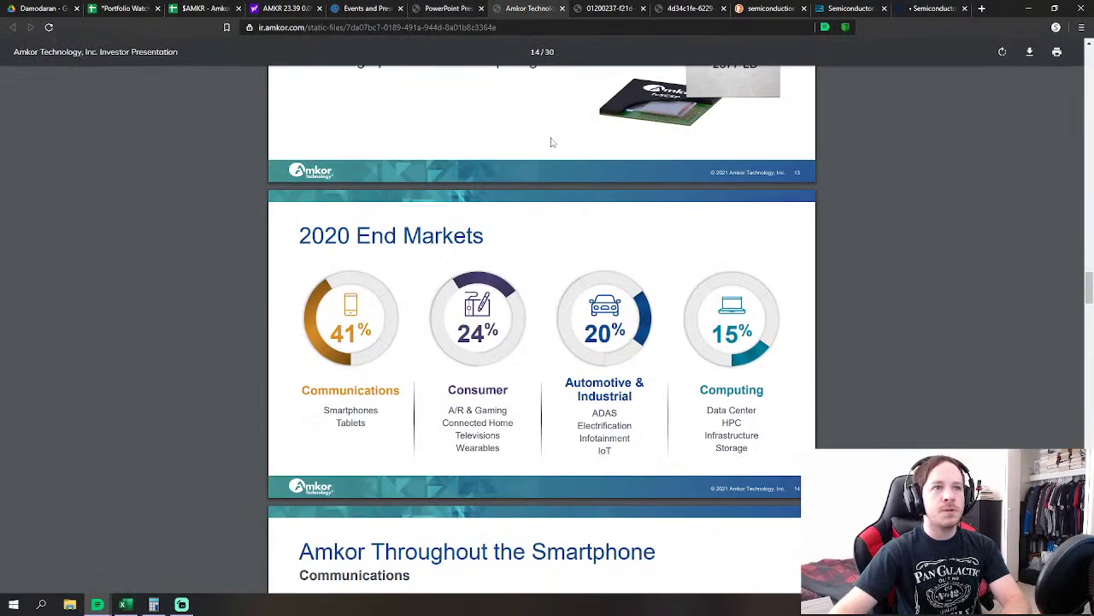
Review the Q3 2021 results slides, then bring up the Form 10-Q for the quarter ended September 30, 2021
{"action": "left_click", "coordinate": [456, 9]}
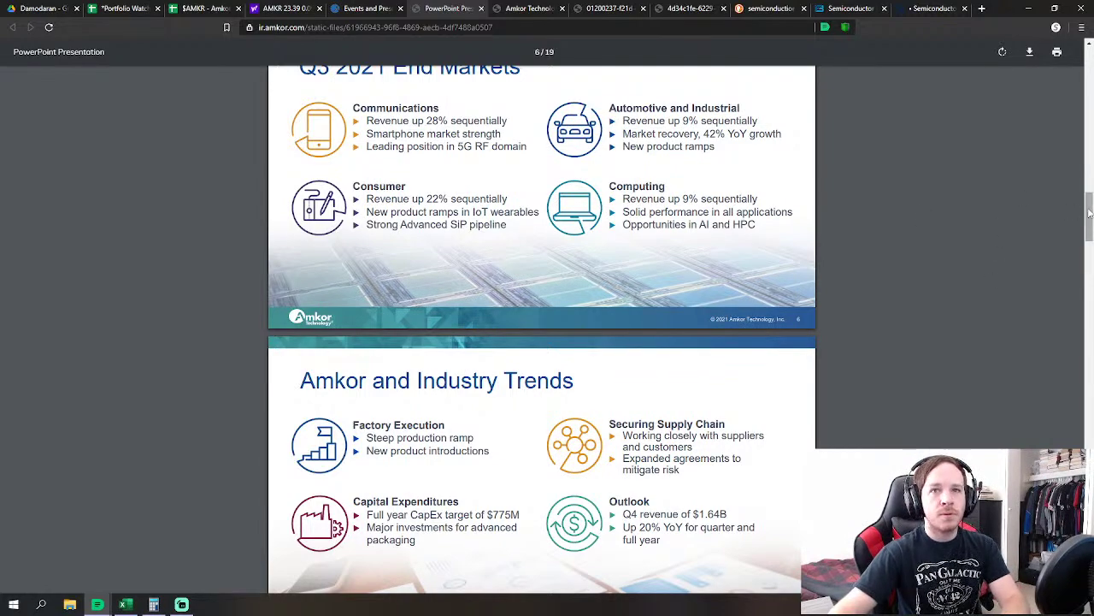
{"action": "left_click_drag", "start_coordinate": [1090, 218], "coordinate": [1079, 184]}
{"action": "scroll", "coordinate": [590, 245], "scroll_direction": "down", "scroll_amount": 2}
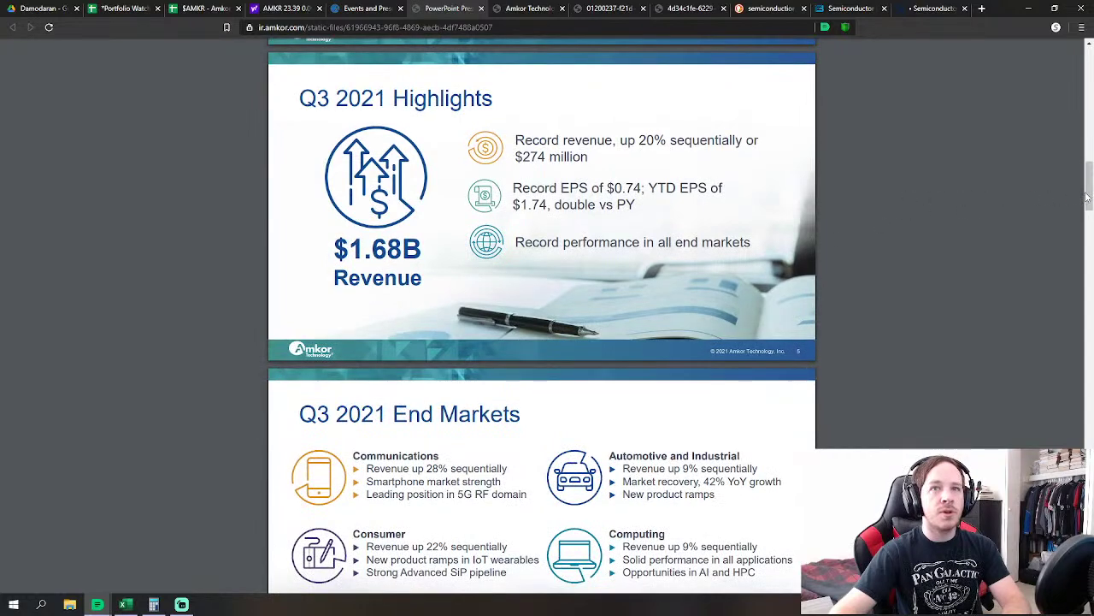
{"action": "left_click_drag", "start_coordinate": [1088, 198], "coordinate": [1085, 193]}
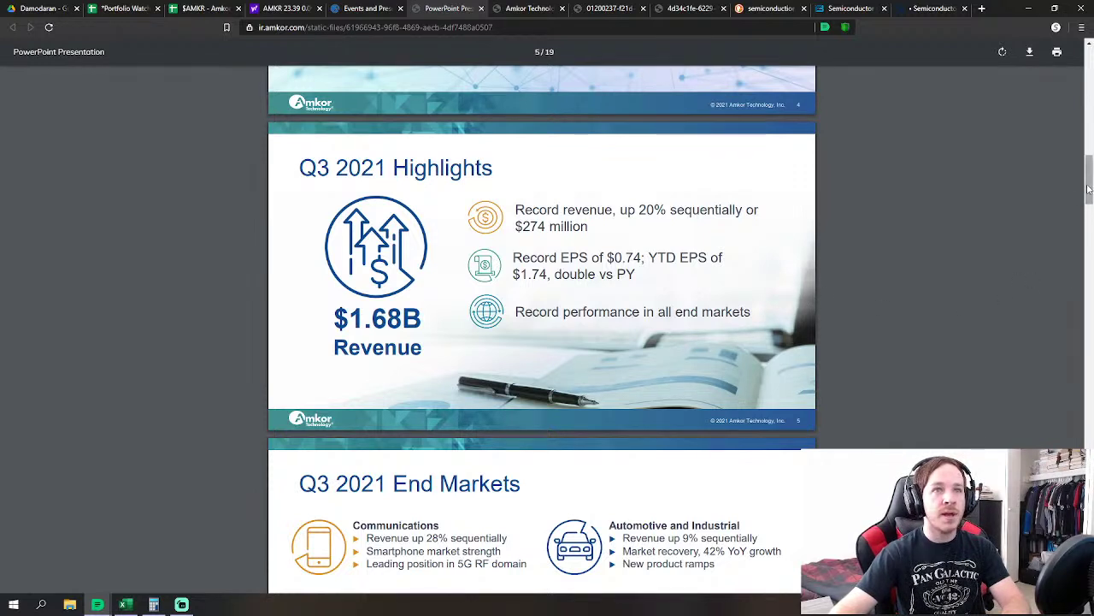
{"action": "mouse_move", "coordinate": [1089, 184]}
{"action": "left_mouse_down"}
{"action": "mouse_move", "coordinate": [1090, 165]}
{"action": "mouse_move", "coordinate": [1090, 211]}
{"action": "mouse_move", "coordinate": [1088, 84]}
{"action": "mouse_move", "coordinate": [1084, 190]}
{"action": "left_mouse_up"}
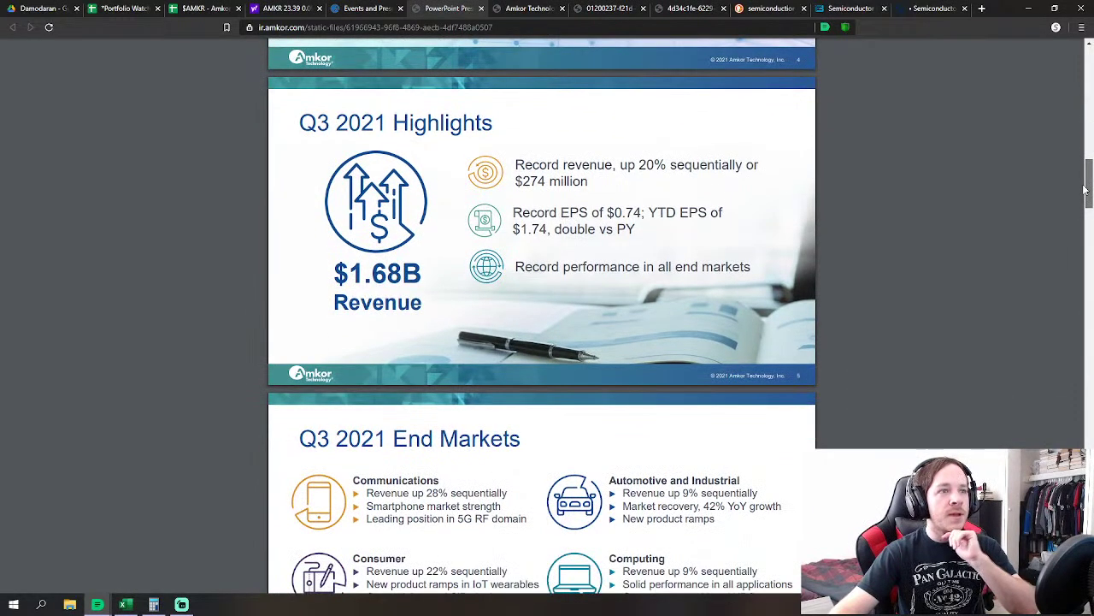
{"action": "left_click", "coordinate": [609, 8]}
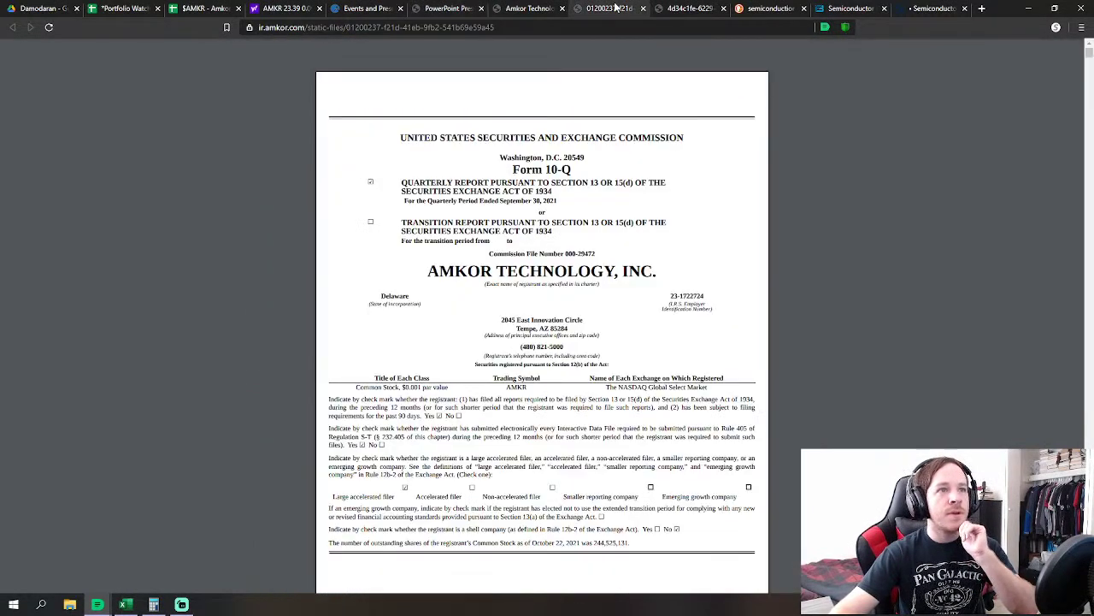
Check the Form 10-K and 10-Q, then return to the Q3 2021 Highlights slide showing $1.68B record revenue
{"action": "left_click", "coordinate": [689, 8]}
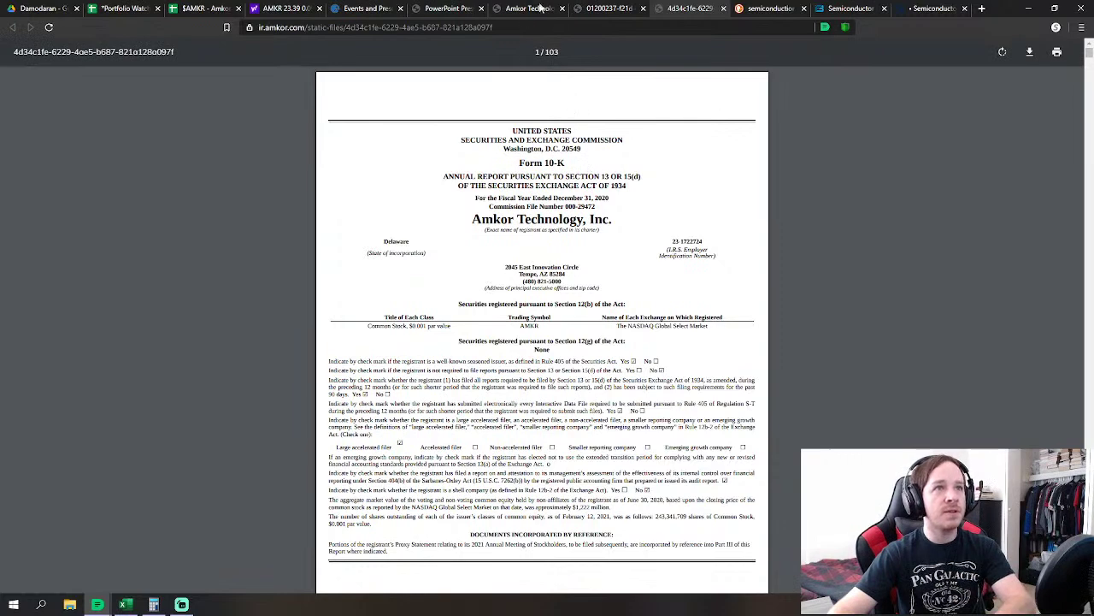
{"action": "left_click", "coordinate": [598, 7]}
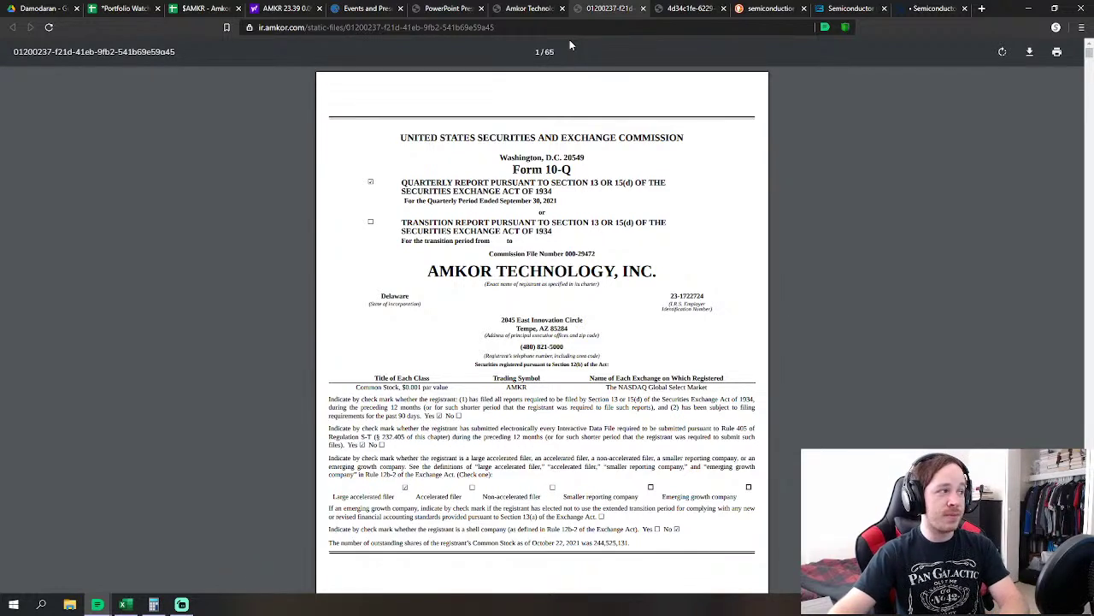
{"action": "left_click", "coordinate": [460, 9]}
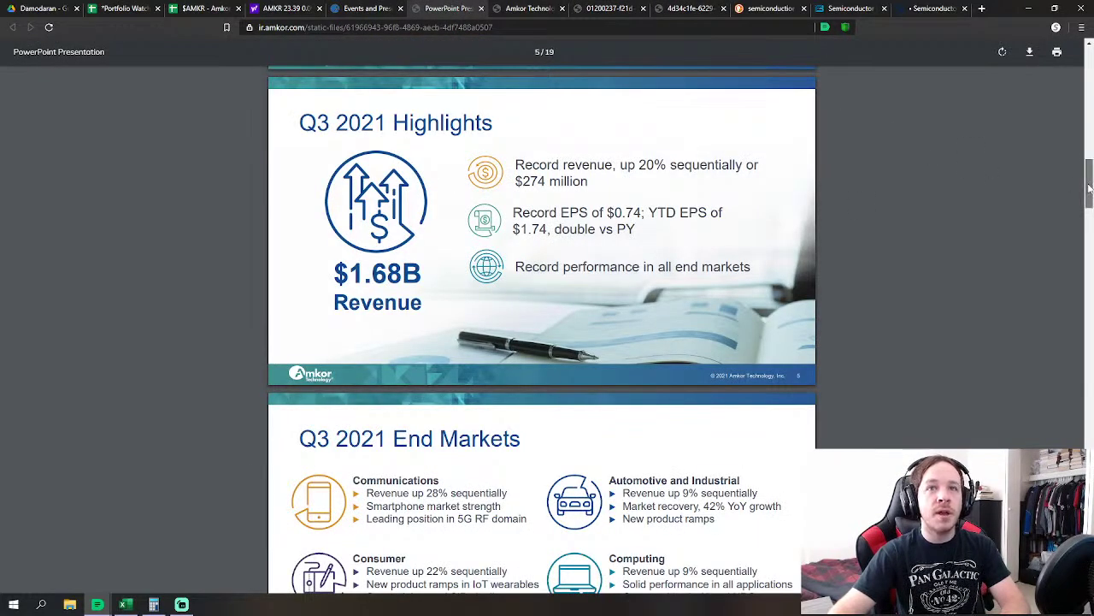
Scroll back and forth through the Q3 2021 results slides
{"action": "scroll", "coordinate": [1073, 253], "scroll_direction": "down", "scroll_amount": 8}
{"action": "scroll", "coordinate": [1072, 253], "scroll_direction": "down", "scroll_amount": 5}
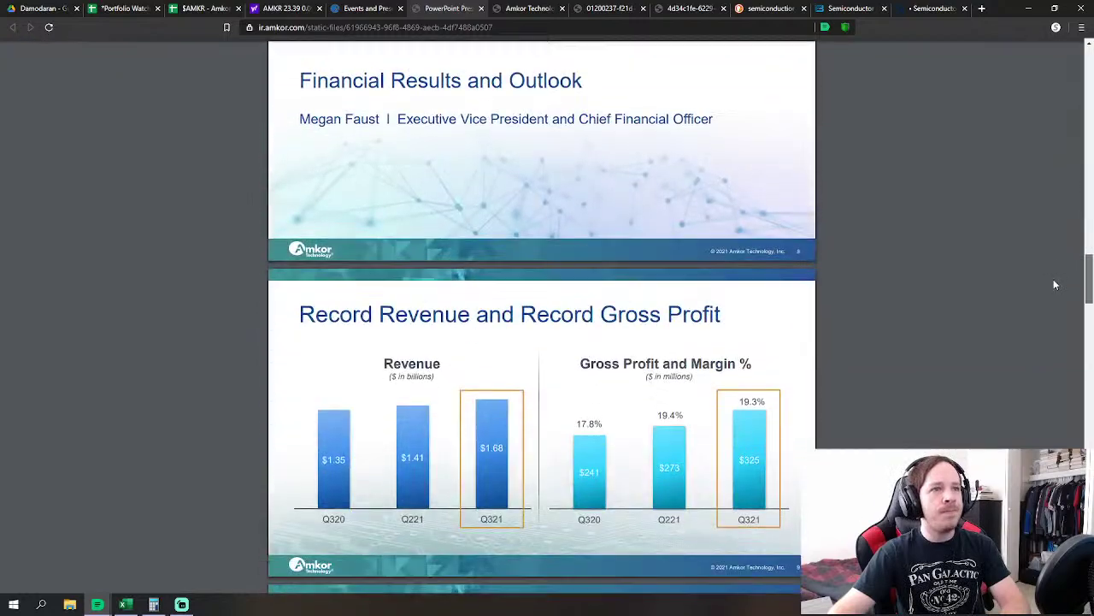
{"action": "scroll", "coordinate": [1051, 288], "scroll_direction": "down", "scroll_amount": 2}
{"action": "scroll", "coordinate": [1069, 289], "scroll_direction": "up", "scroll_amount": 1}
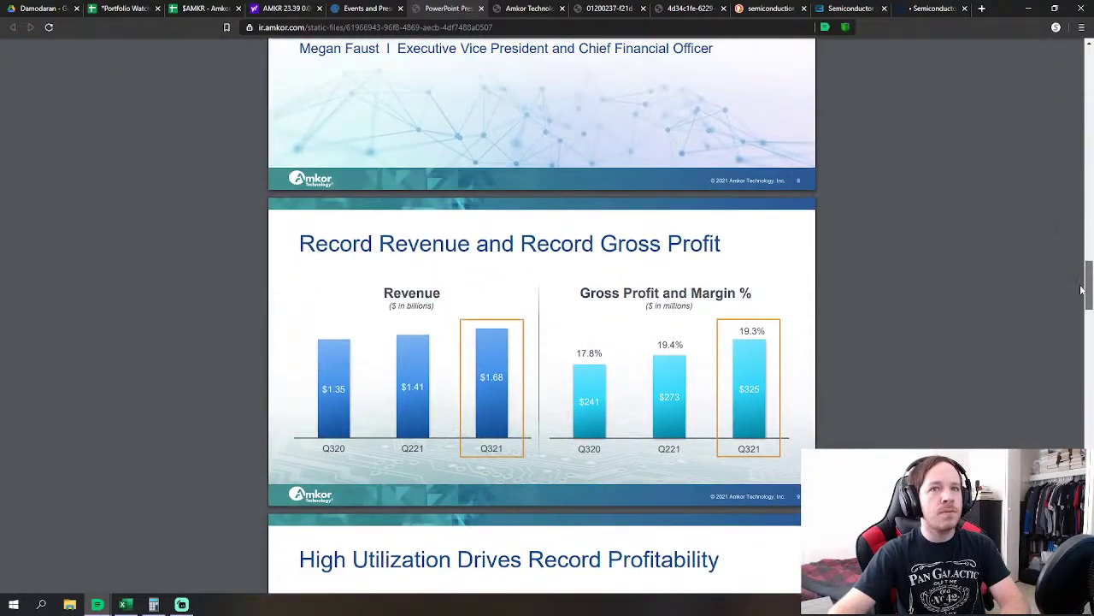
{"action": "left_click_drag", "start_coordinate": [1084, 292], "coordinate": [1087, 181]}
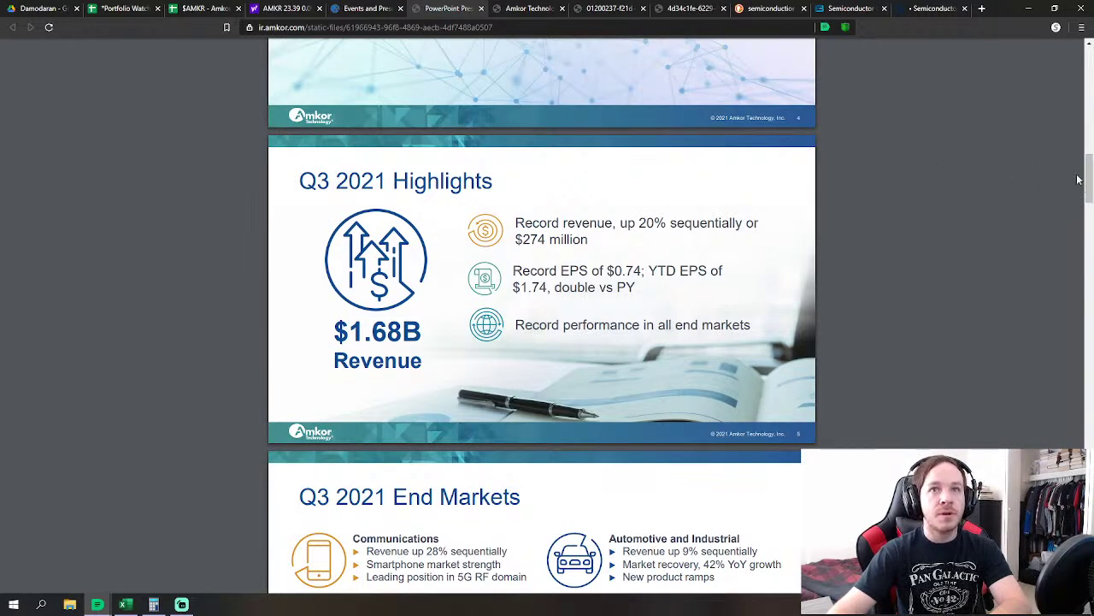
{"action": "scroll", "coordinate": [1079, 175], "scroll_direction": "up", "scroll_amount": 2}
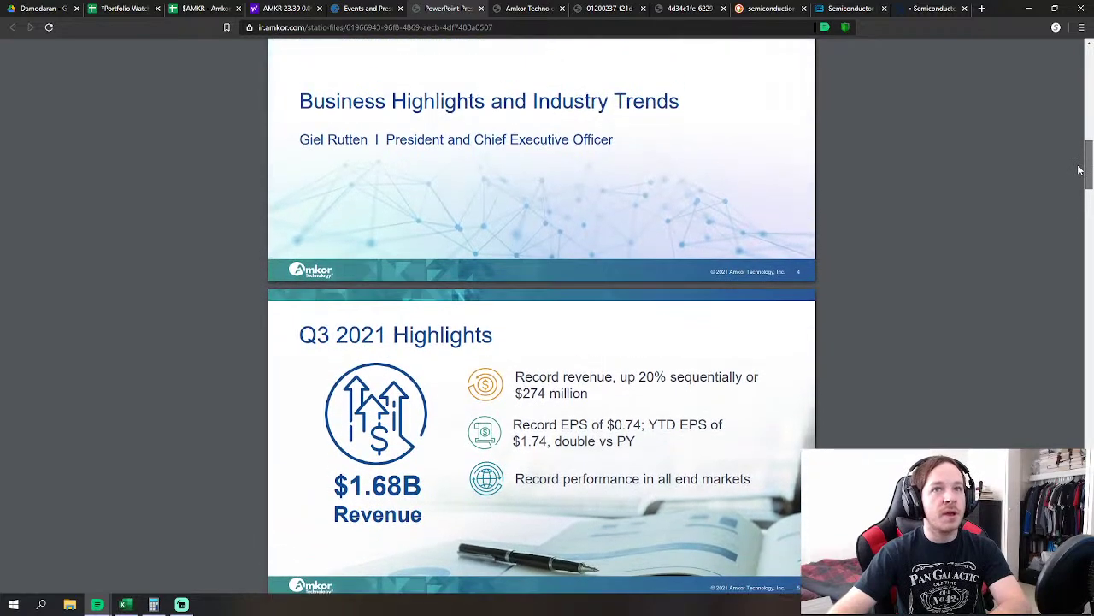
{"action": "left_click_drag", "start_coordinate": [1087, 175], "coordinate": [1089, 210]}
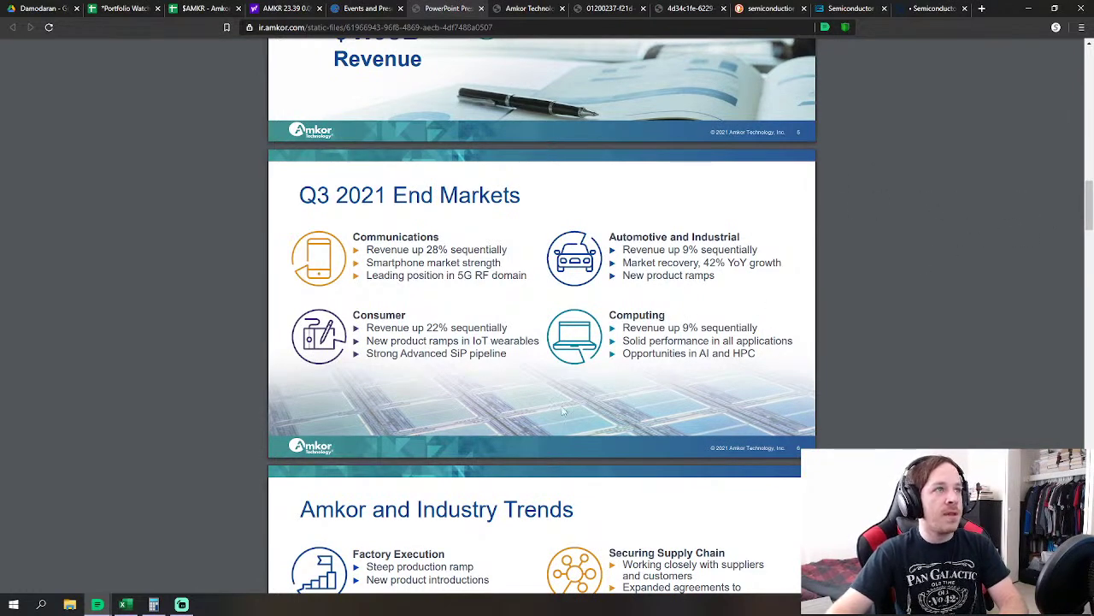
Finish the Q3 2021 slides and switch to the investor presentation's 2020 End Markets slide (page 14 of 30)
{"action": "scroll", "coordinate": [827, 342], "scroll_direction": "down", "scroll_amount": 3}
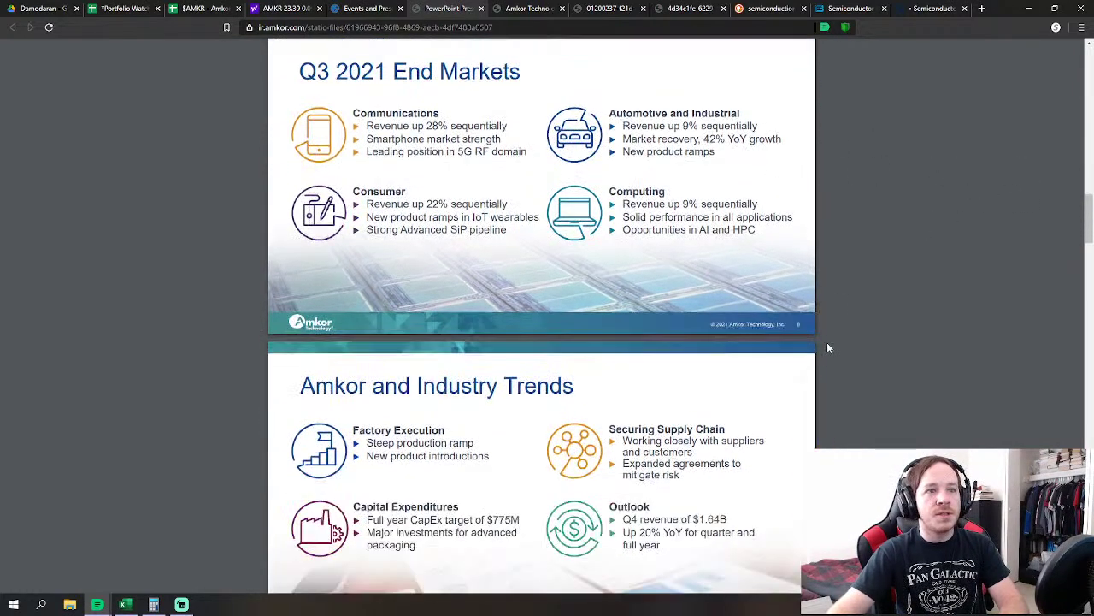
{"action": "scroll", "coordinate": [826, 346], "scroll_direction": "up", "scroll_amount": 3}
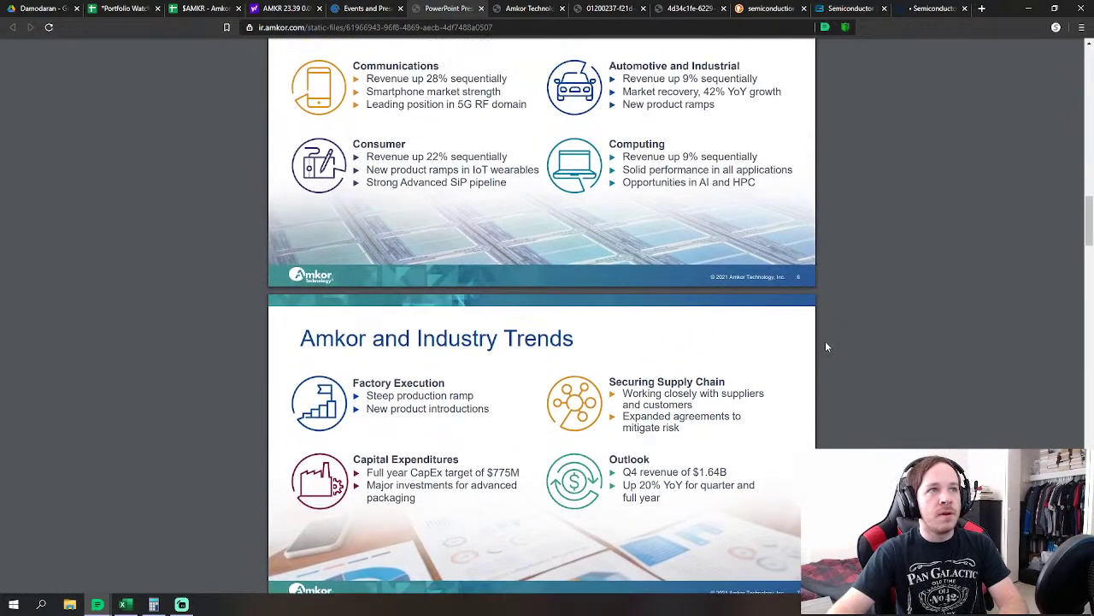
{"action": "scroll", "coordinate": [825, 346], "scroll_direction": "down", "scroll_amount": 1}
{"action": "scroll", "coordinate": [823, 344], "scroll_direction": "up", "scroll_amount": 1}
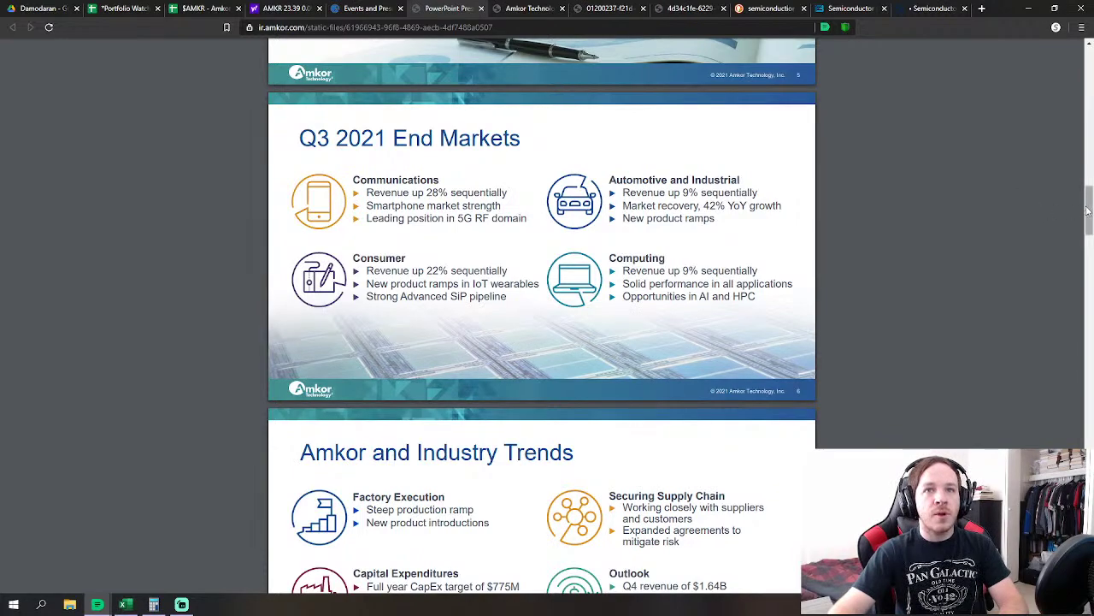
{"action": "left_click_drag", "start_coordinate": [1089, 210], "coordinate": [1087, 233]}
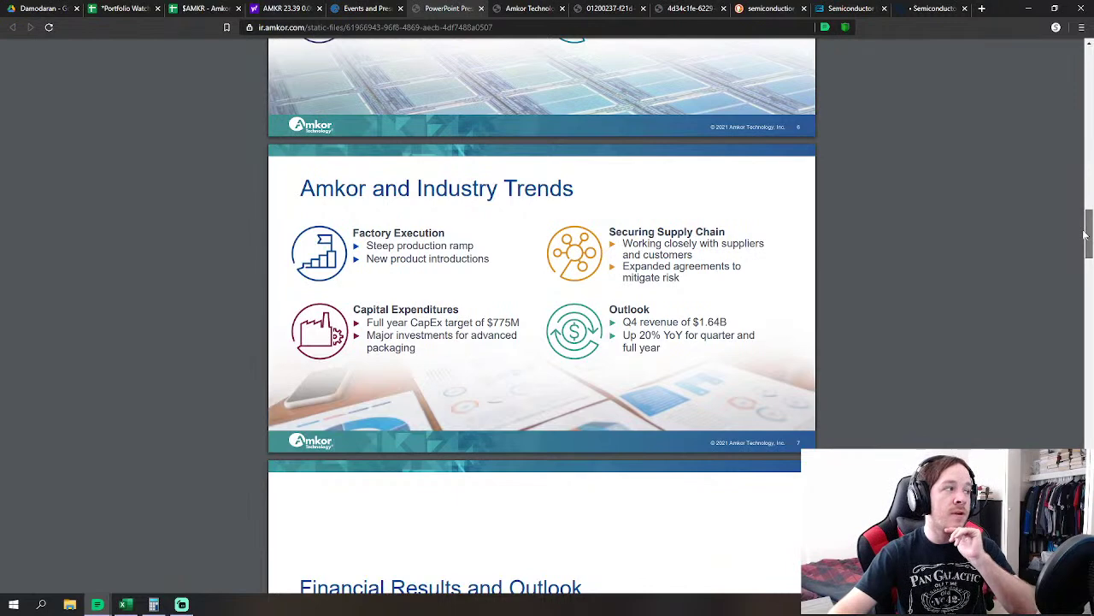
{"action": "mouse_move", "coordinate": [1086, 232]}
{"action": "left_mouse_down"}
{"action": "mouse_move", "coordinate": [1086, 244]}
{"action": "mouse_move", "coordinate": [1083, 234]}
{"action": "left_mouse_up"}
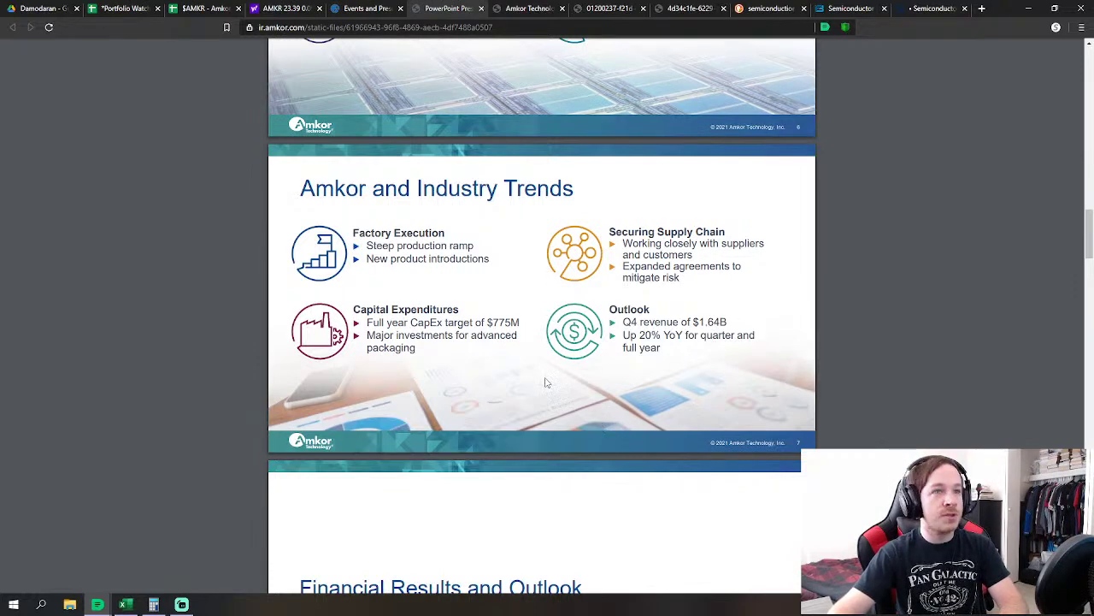
{"action": "scroll", "coordinate": [936, 337], "scroll_direction": "down", "scroll_amount": 5}
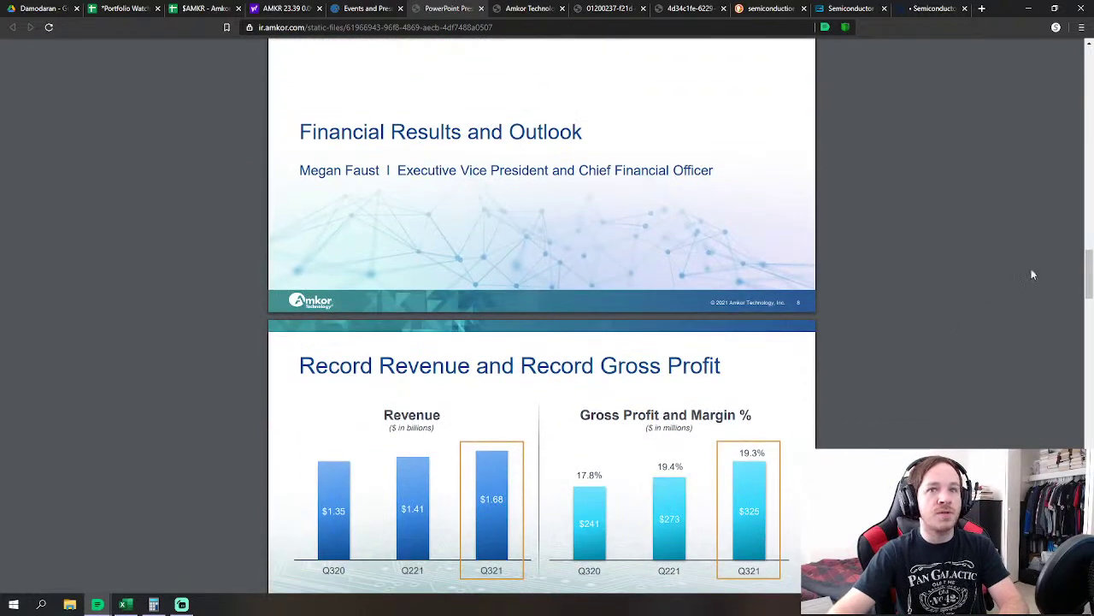
{"action": "scroll", "coordinate": [878, 364], "scroll_direction": "down", "scroll_amount": 1}
{"action": "scroll", "coordinate": [876, 358], "scroll_direction": "down", "scroll_amount": 2}
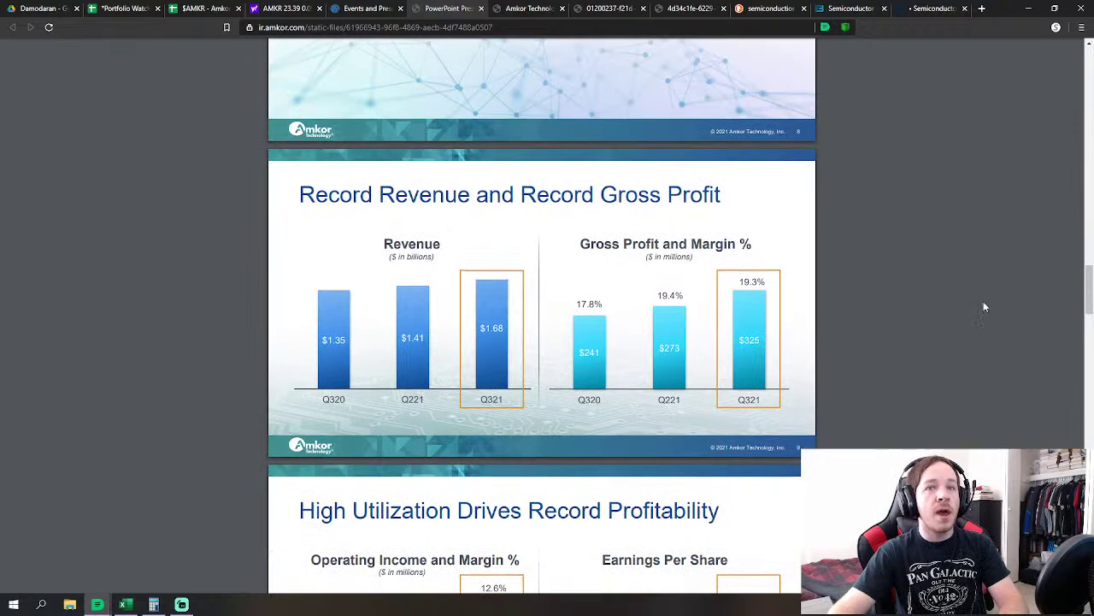
{"action": "left_click", "coordinate": [523, 8]}
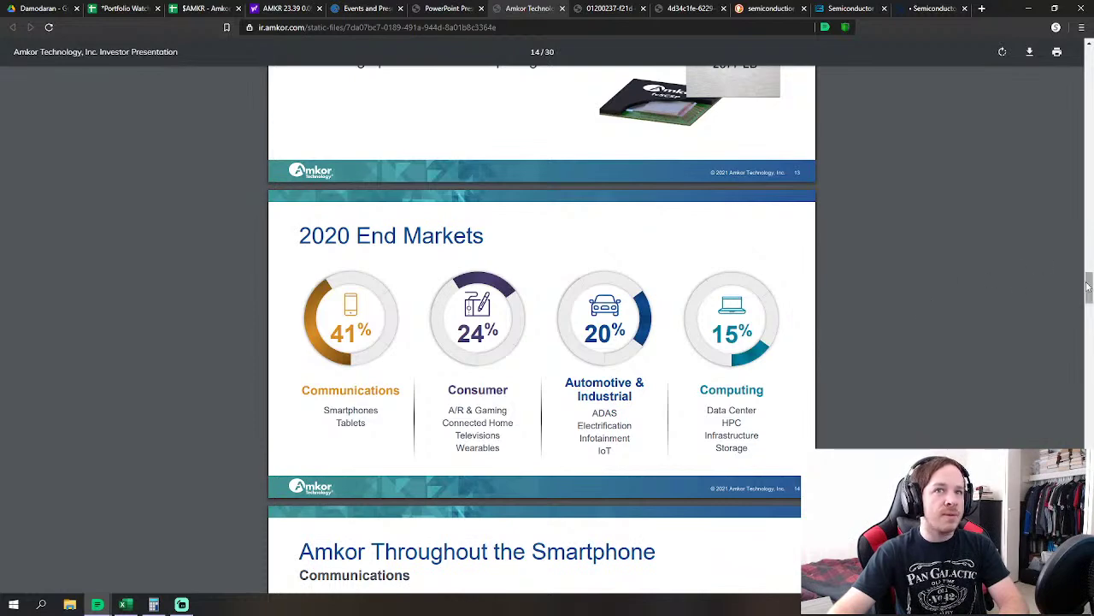
Scroll further through the investor presentation, then return to the $AMKR Fundamentals sheet
{"action": "left_click_drag", "start_coordinate": [1089, 287], "coordinate": [1088, 304]}
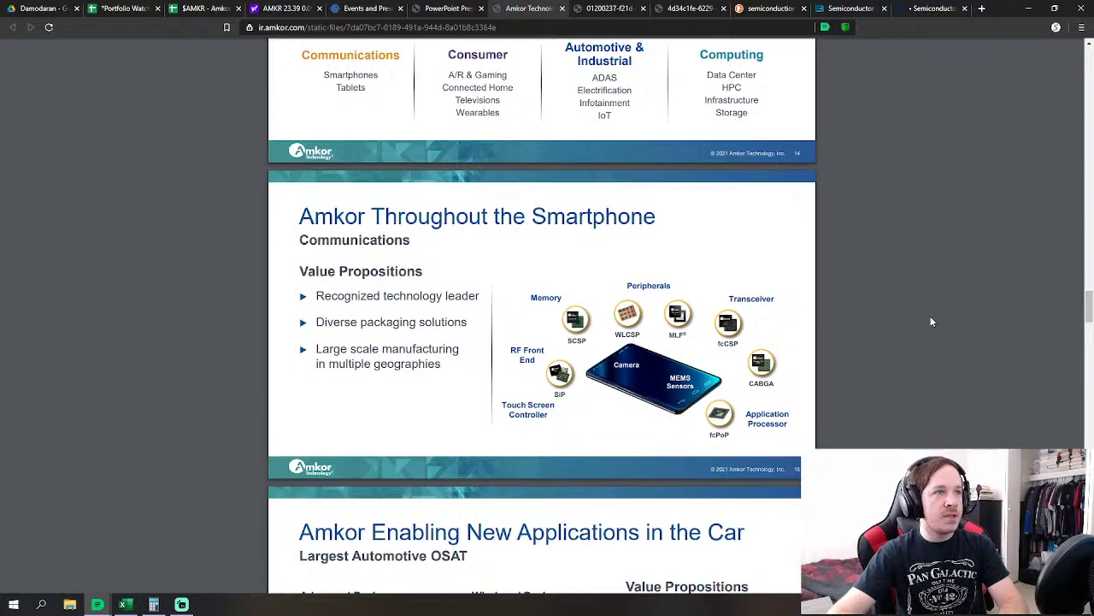
{"action": "left_click_drag", "start_coordinate": [1088, 322], "coordinate": [1087, 298]}
{"action": "scroll", "coordinate": [949, 304], "scroll_direction": "down", "scroll_amount": 1}
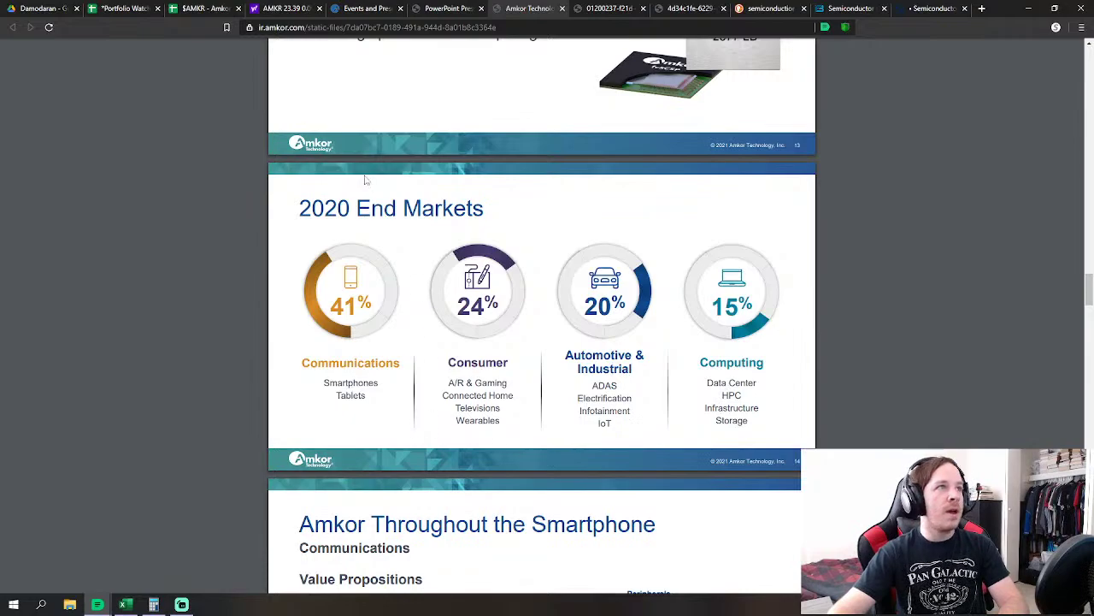
{"action": "left_click", "coordinate": [201, 9]}
{"action": "left_click", "coordinate": [503, 326]}
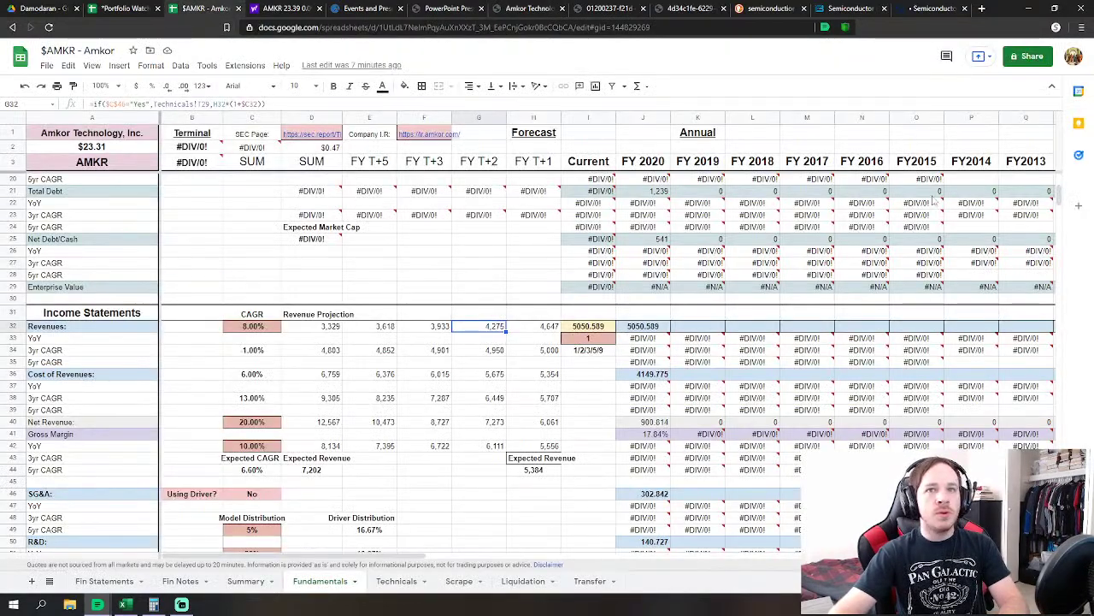
{"action": "left_click_drag", "start_coordinate": [1060, 198], "coordinate": [1051, 434]}
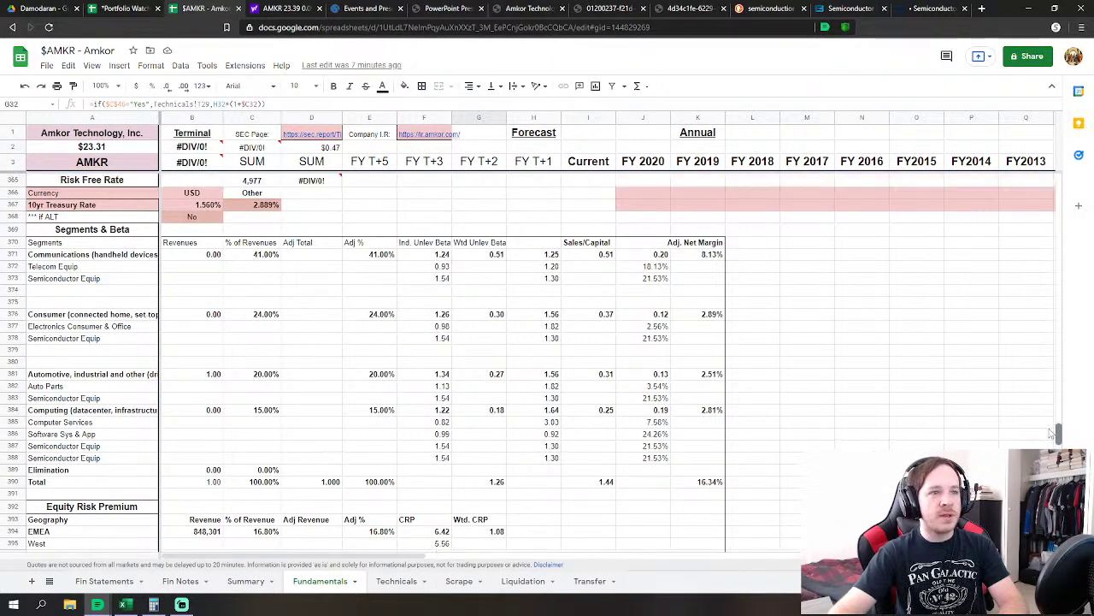
{"action": "scroll", "coordinate": [1050, 434], "scroll_direction": "down", "scroll_amount": 3}
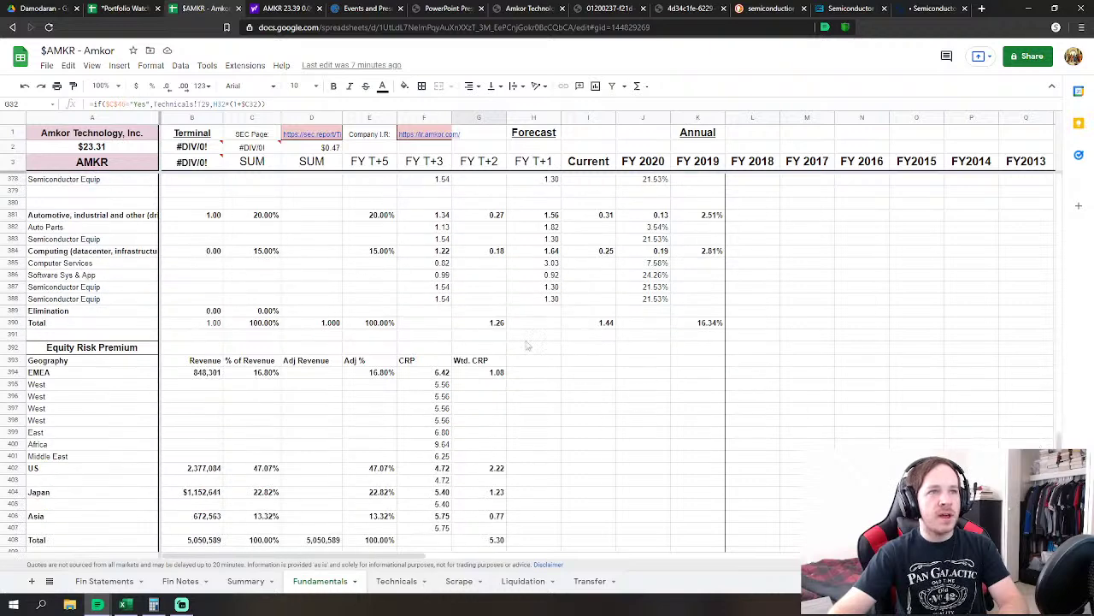
{"action": "left_click", "coordinate": [494, 328]}
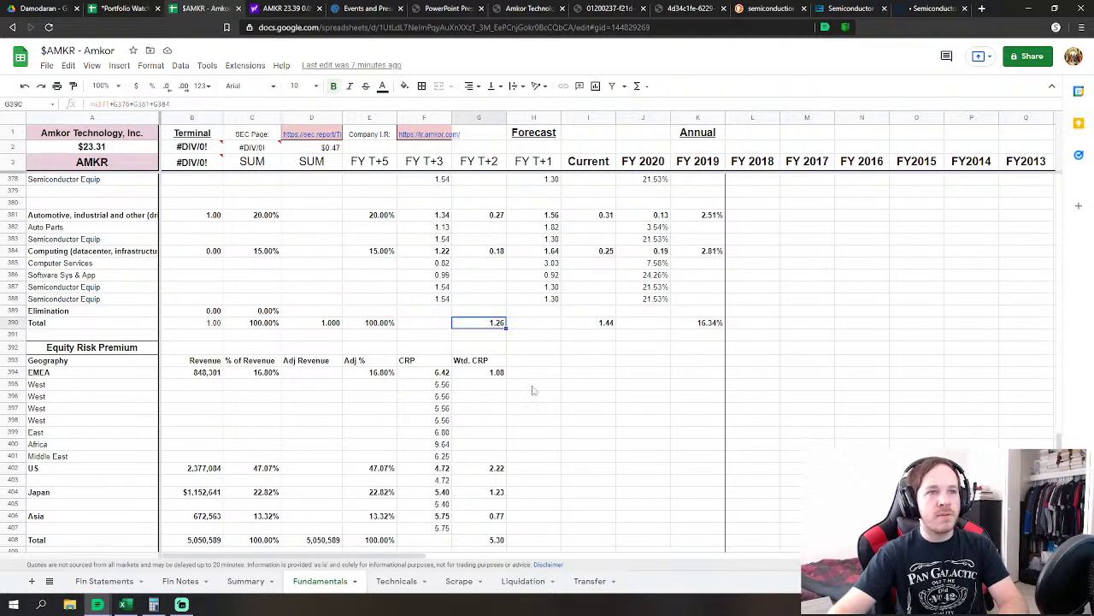
{"action": "left_click", "coordinate": [605, 328]}
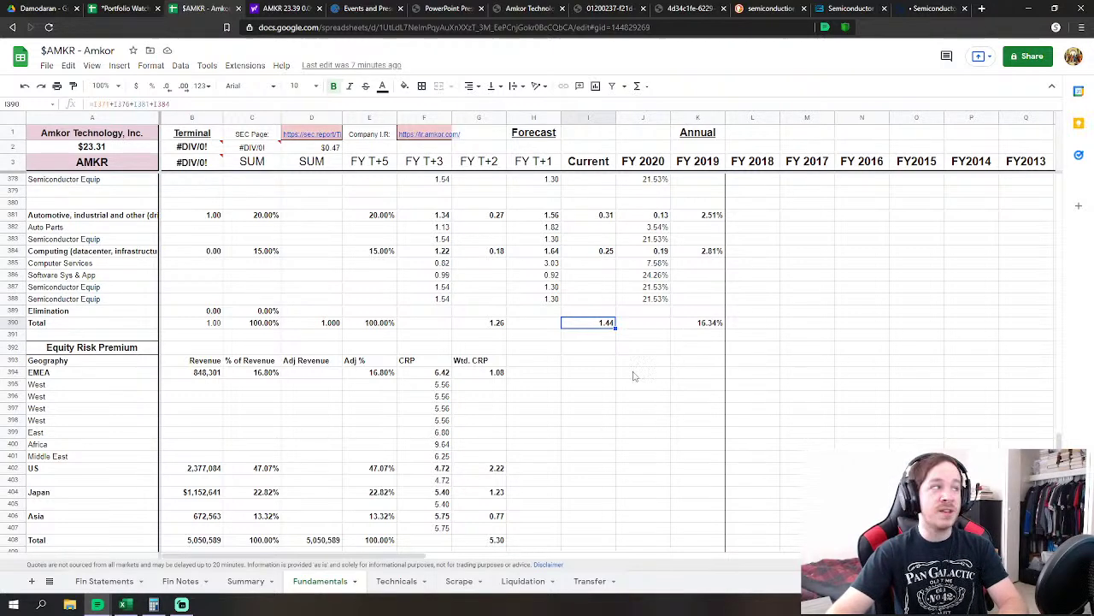
{"action": "scroll", "coordinate": [634, 377], "scroll_direction": "down", "scroll_amount": 3}
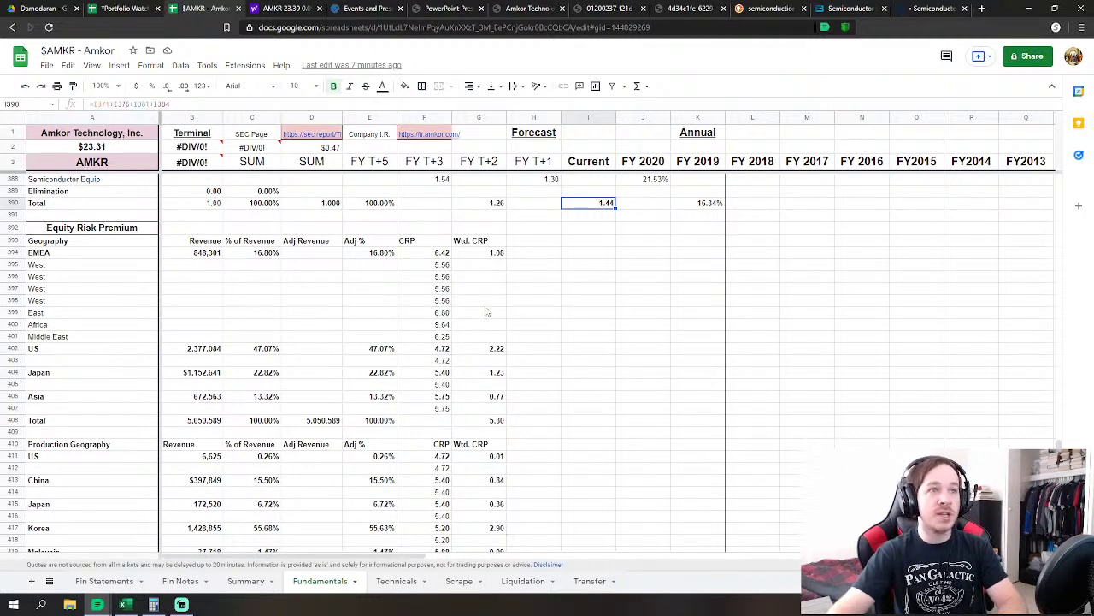
{"action": "scroll", "coordinate": [549, 275], "scroll_direction": "up", "scroll_amount": 2}
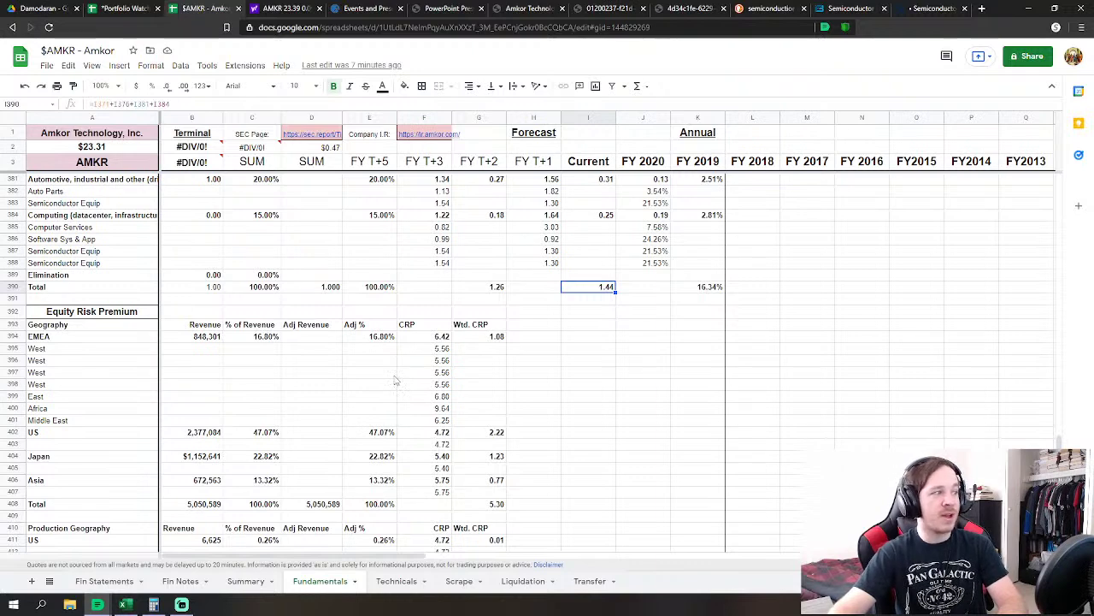
{"action": "scroll", "coordinate": [377, 367], "scroll_direction": "down", "scroll_amount": 3}
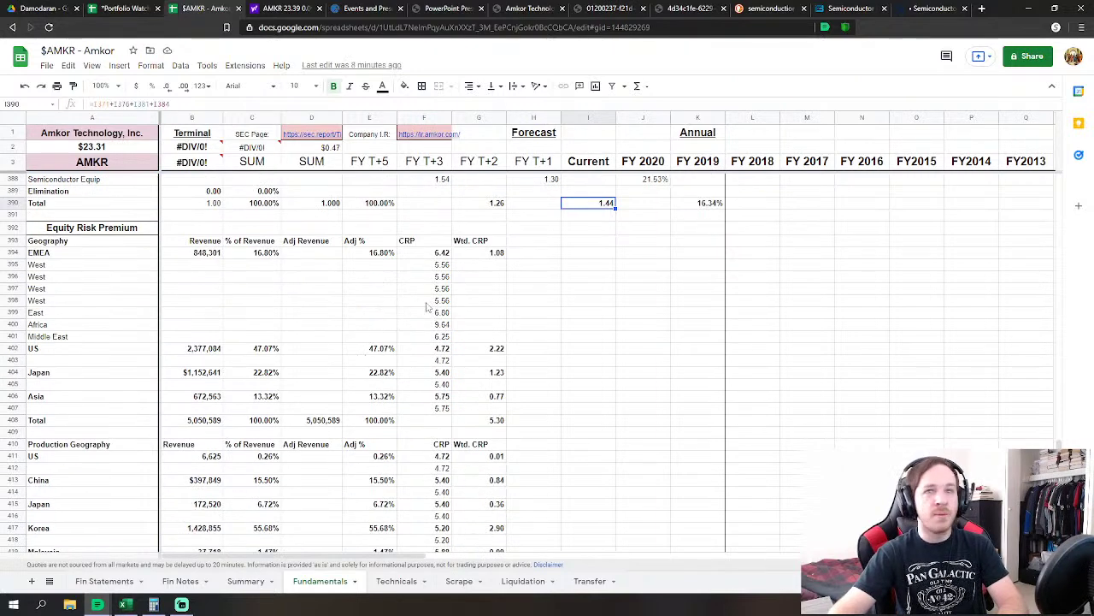
{"action": "scroll", "coordinate": [402, 312], "scroll_direction": "up", "scroll_amount": 2}
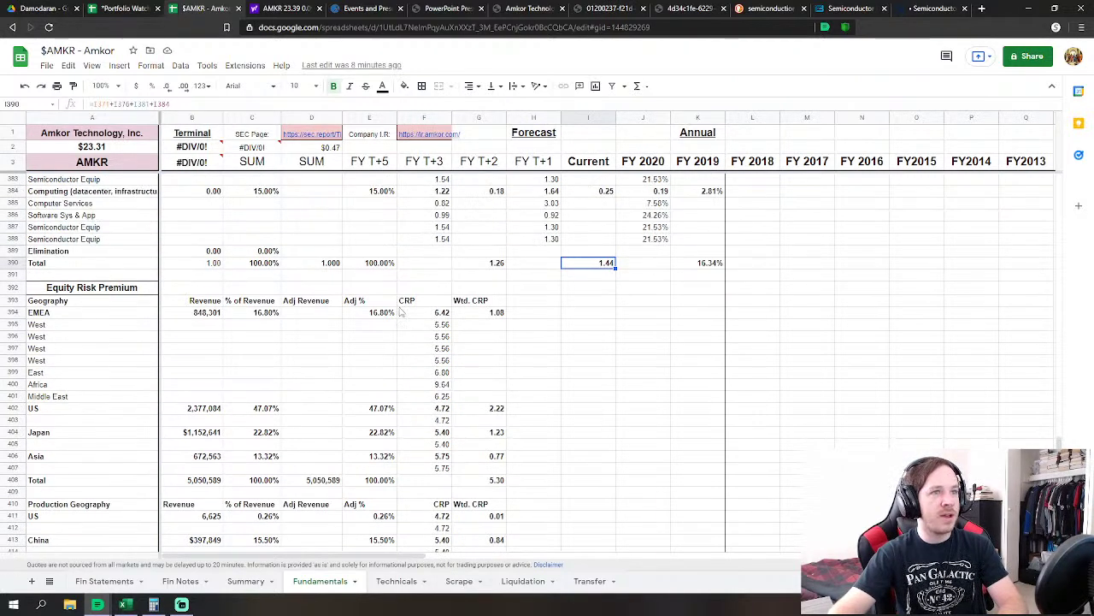
{"action": "scroll", "coordinate": [398, 313], "scroll_direction": "down", "scroll_amount": 2}
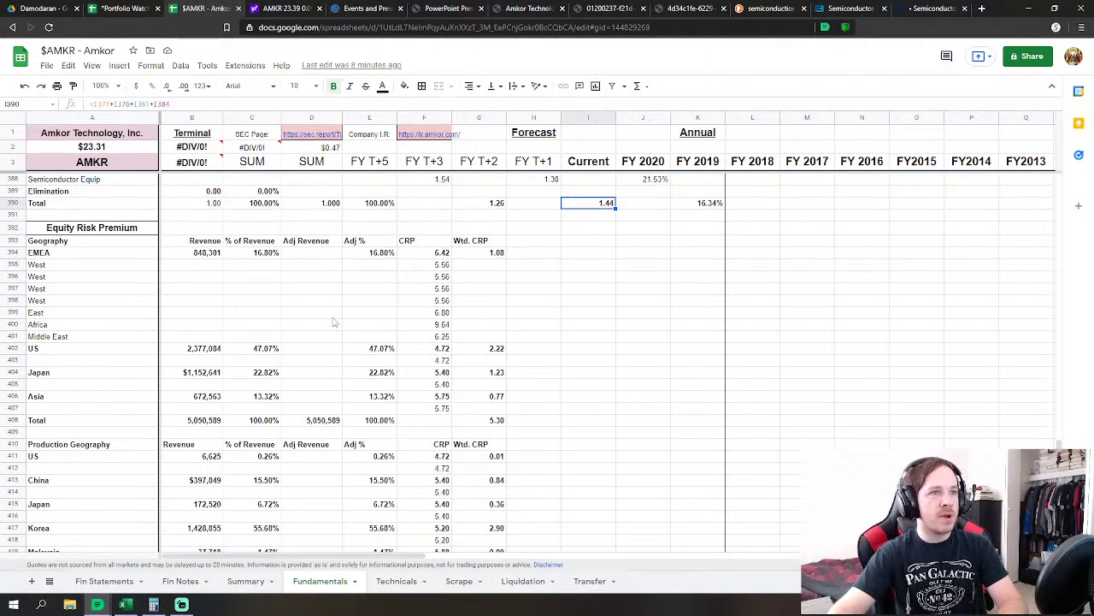
{"action": "scroll", "coordinate": [334, 322], "scroll_direction": "down", "scroll_amount": 5}
{"action": "scroll", "coordinate": [323, 335], "scroll_direction": "up", "scroll_amount": 3}
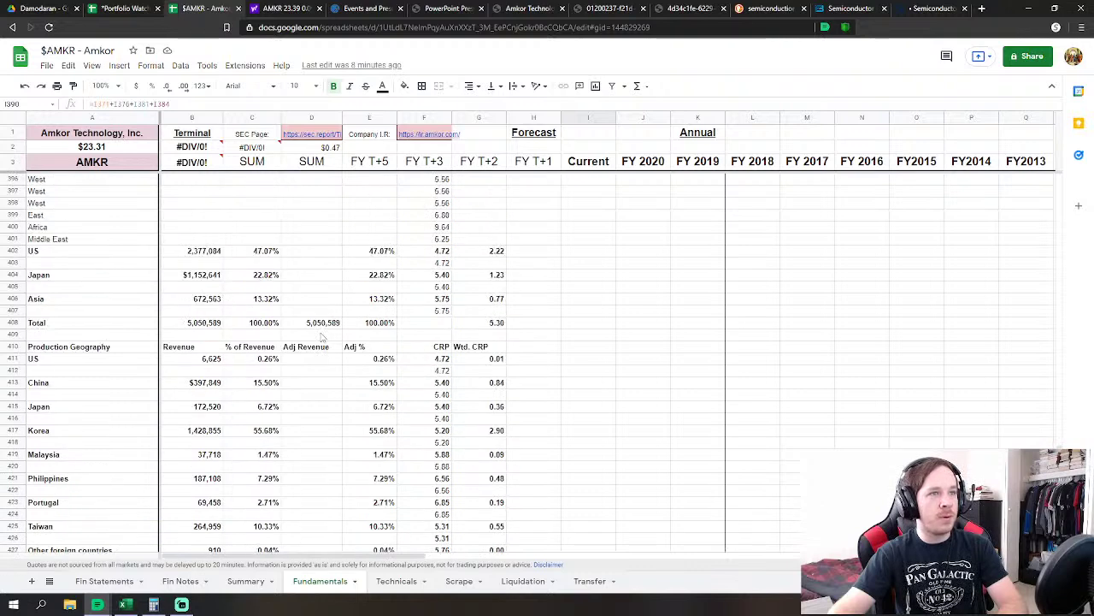
{"action": "scroll", "coordinate": [256, 324], "scroll_direction": "up", "scroll_amount": 2}
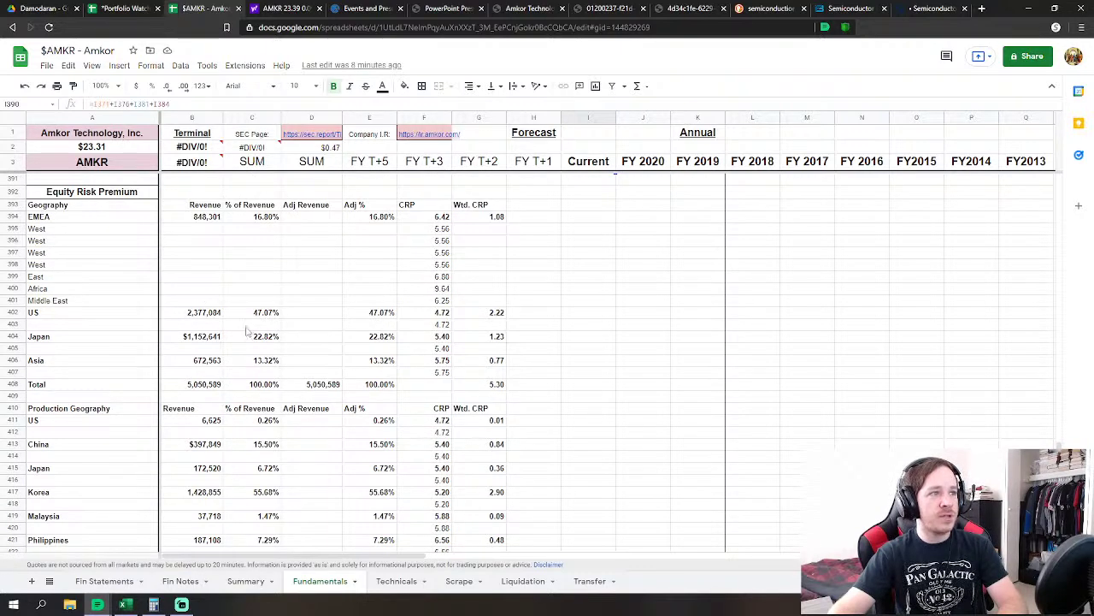
{"action": "scroll", "coordinate": [256, 316], "scroll_direction": "down", "scroll_amount": 3}
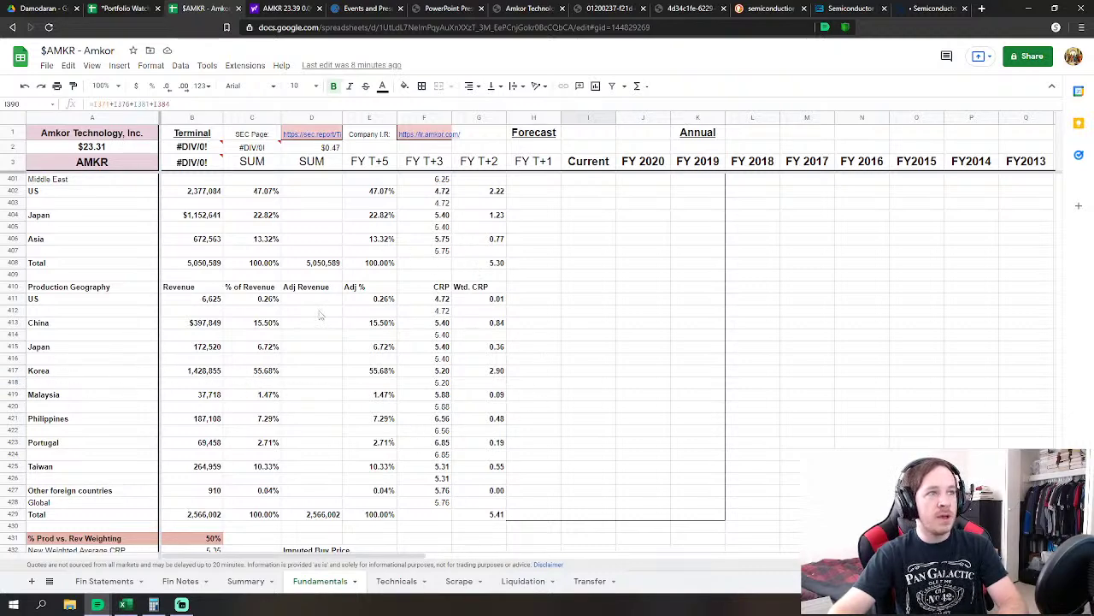
{"action": "scroll", "coordinate": [319, 315], "scroll_direction": "up", "scroll_amount": 3}
{"action": "scroll", "coordinate": [282, 316], "scroll_direction": "down", "scroll_amount": 5}
{"action": "scroll", "coordinate": [205, 316], "scroll_direction": "up", "scroll_amount": 3}
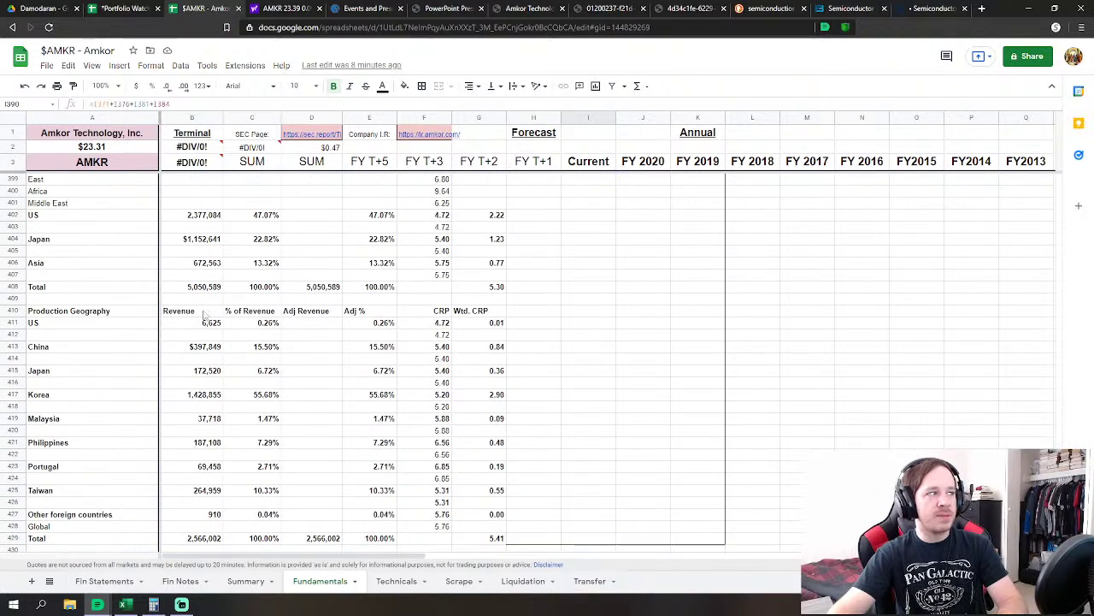
{"action": "scroll", "coordinate": [294, 464], "scroll_direction": "down", "scroll_amount": 2}
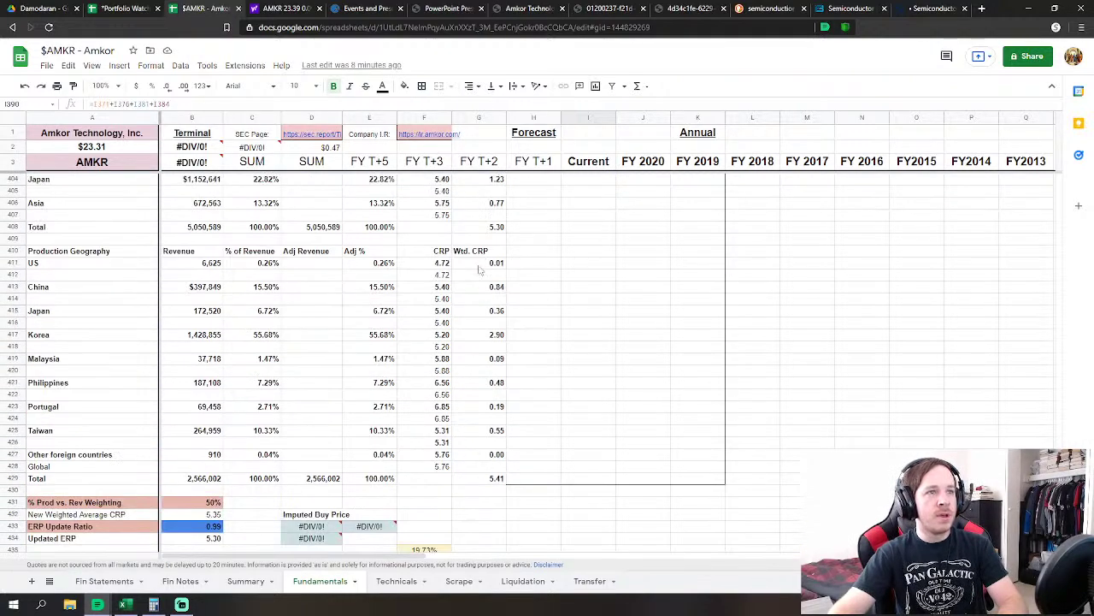
{"action": "scroll", "coordinate": [306, 489], "scroll_direction": "down", "scroll_amount": 2}
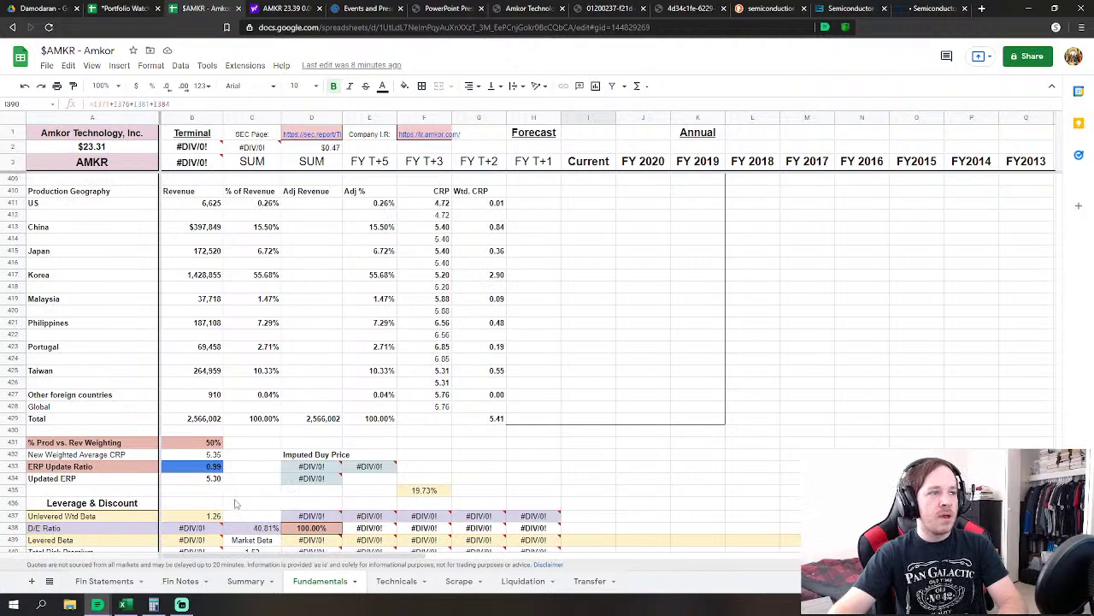
{"action": "scroll", "coordinate": [236, 504], "scroll_direction": "down", "scroll_amount": 1}
{"action": "scroll", "coordinate": [219, 465], "scroll_direction": "down", "scroll_amount": 4}
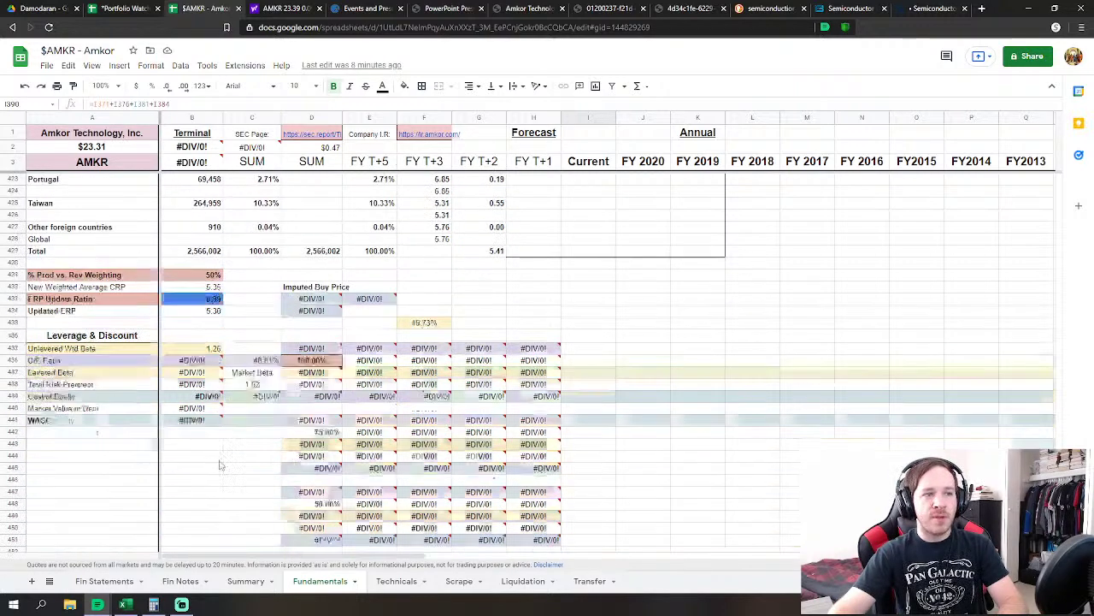
{"action": "scroll", "coordinate": [219, 465], "scroll_direction": "down", "scroll_amount": 12}
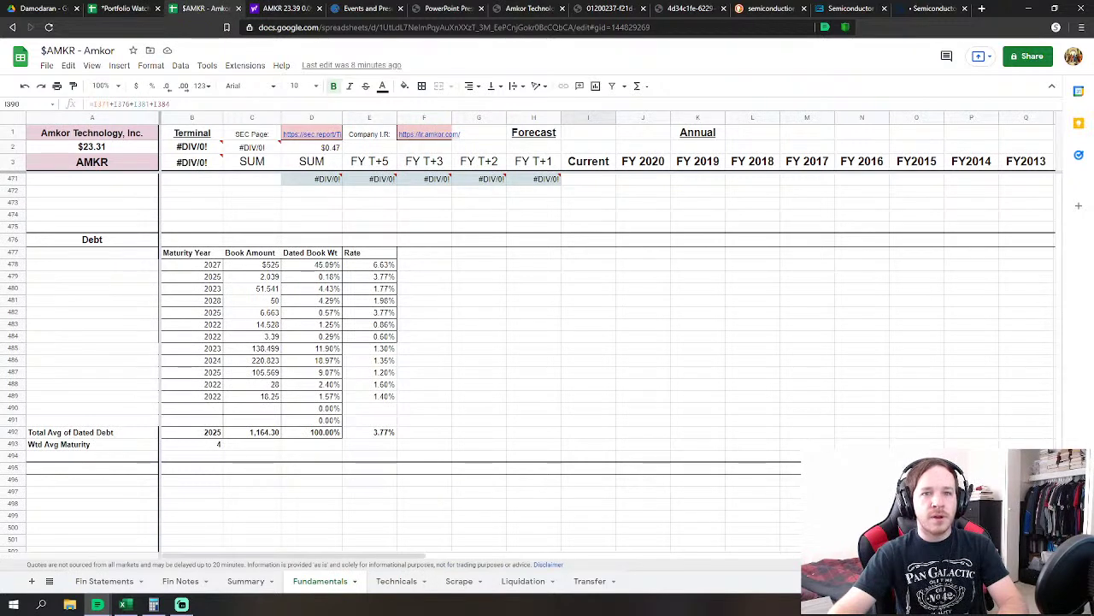
{"action": "scroll", "coordinate": [529, 357], "scroll_direction": "up", "scroll_amount": 1}
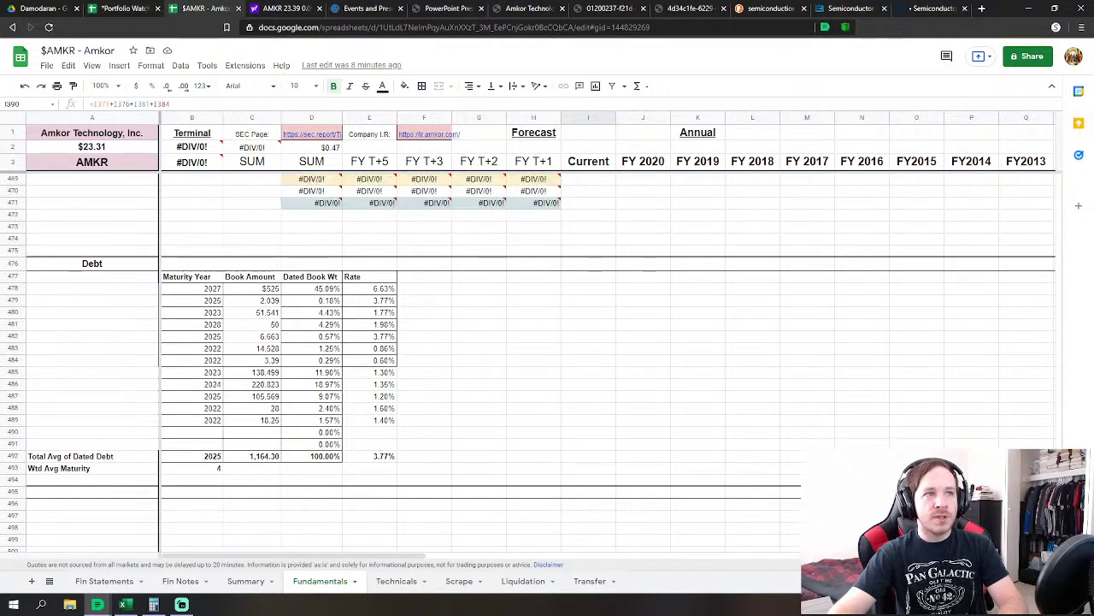
{"action": "scroll", "coordinate": [1059, 409], "scroll_direction": "up", "scroll_amount": 20}
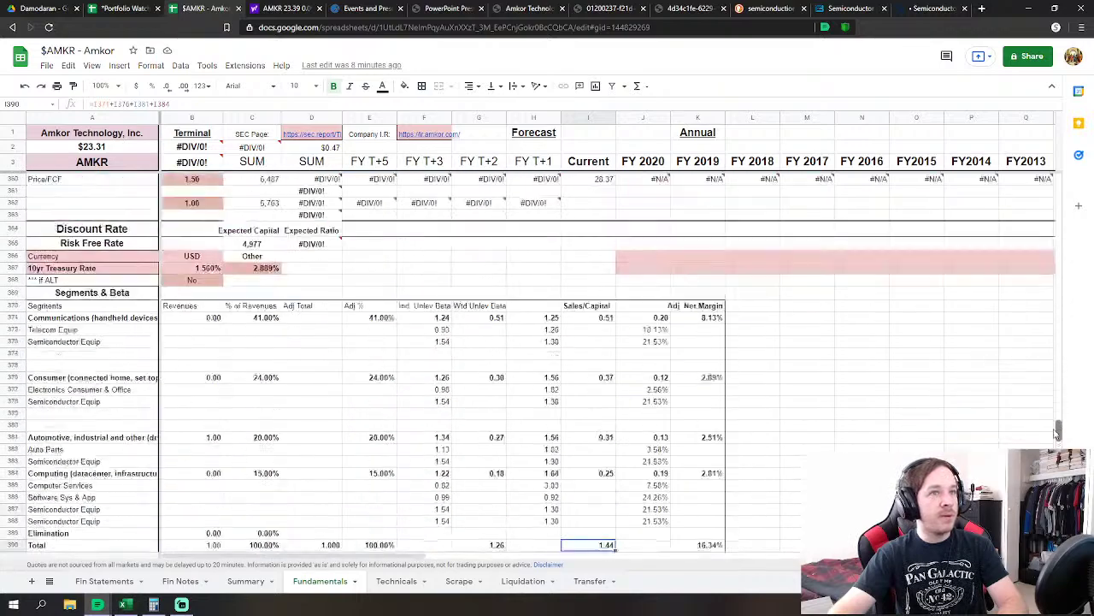
{"action": "left_click_drag", "start_coordinate": [1058, 409], "coordinate": [1061, 416]}
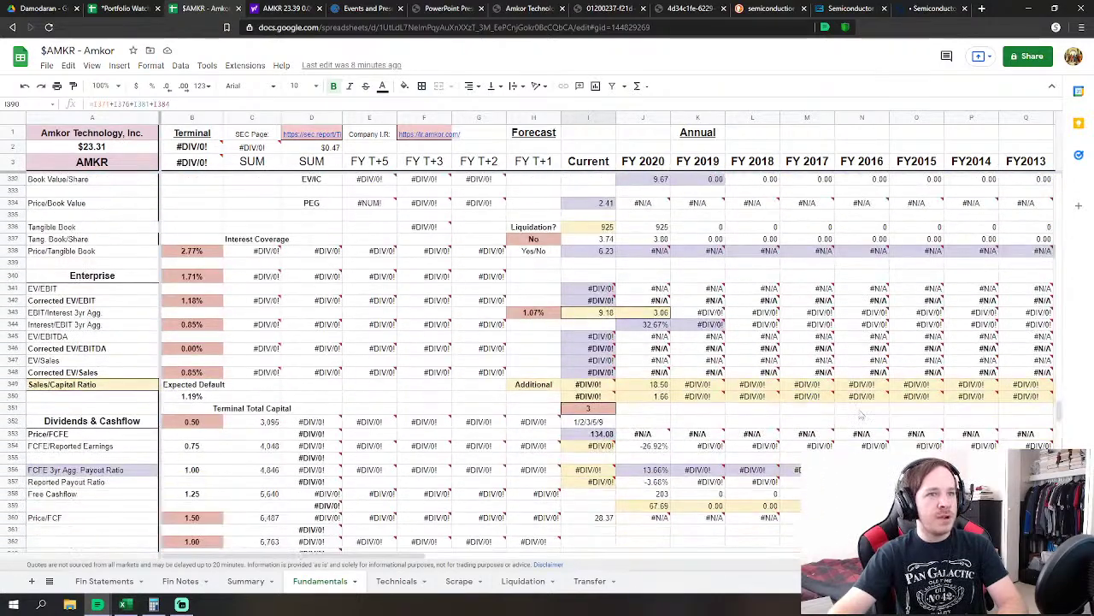
{"action": "left_click", "coordinate": [643, 396]}
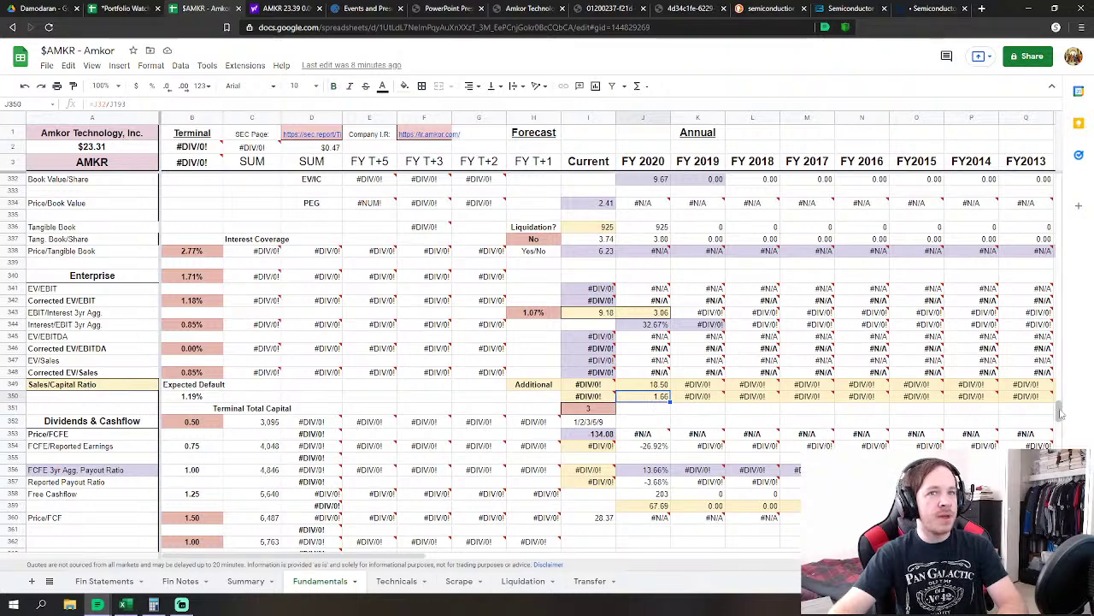
{"action": "left_click_drag", "start_coordinate": [1060, 414], "coordinate": [1067, 280]}
{"action": "scroll", "coordinate": [1068, 257], "scroll_direction": "up", "scroll_amount": 3}
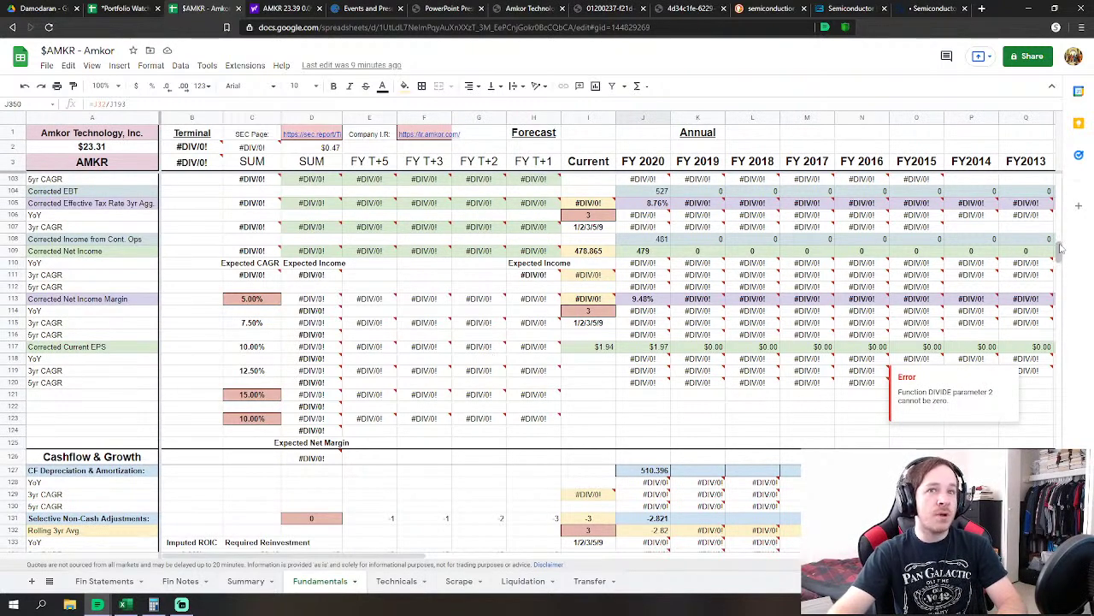
{"action": "left_click_drag", "start_coordinate": [1060, 251], "coordinate": [1060, 199]}
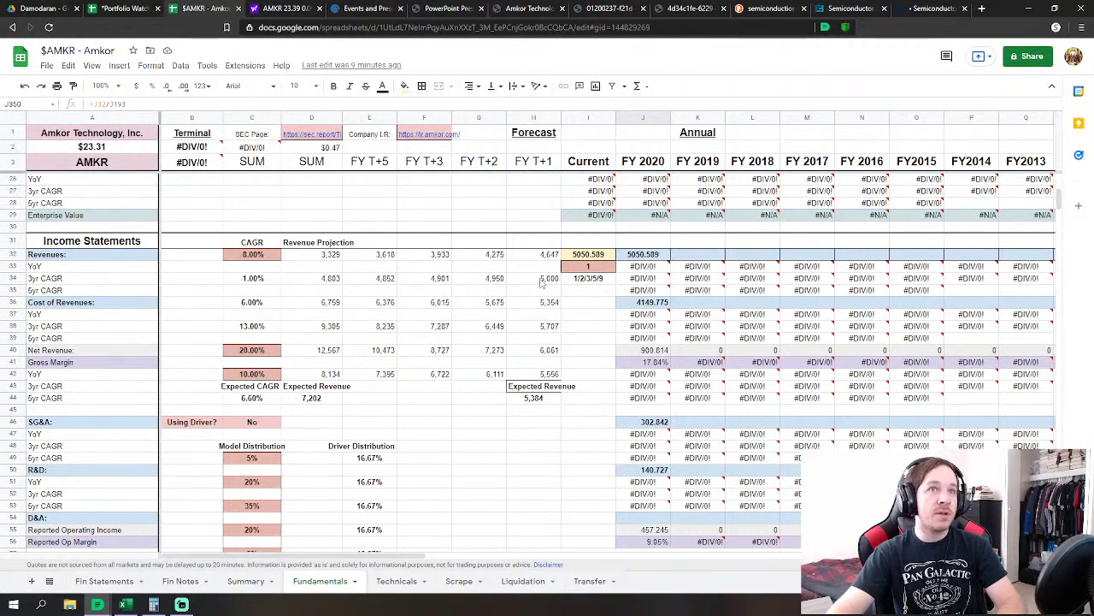
{"action": "left_click", "coordinate": [849, 9]}
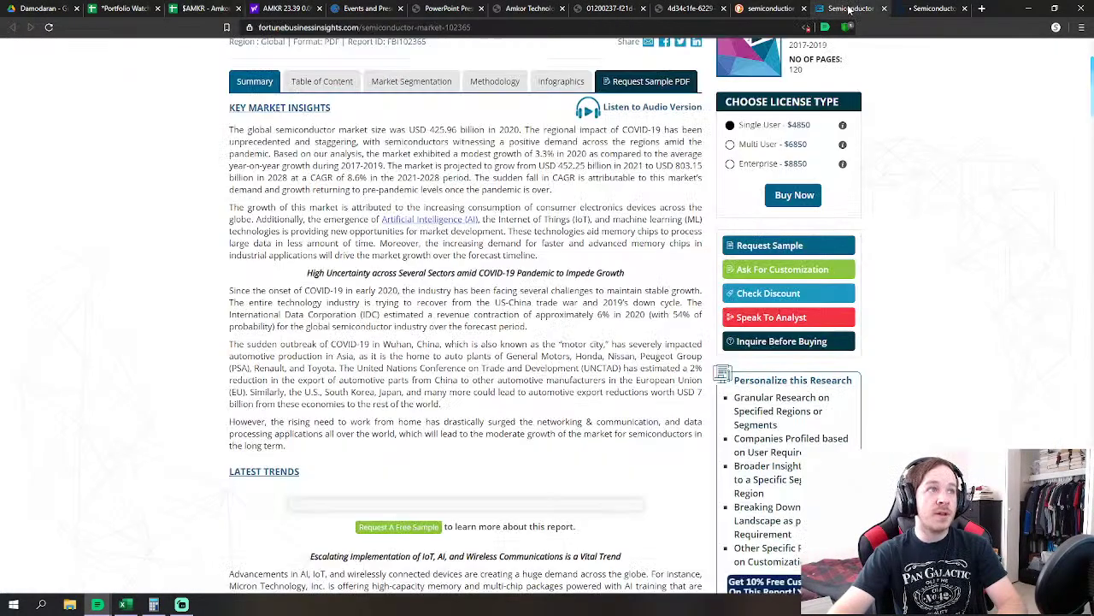
{"action": "key", "text": "ctrl+Tab"}
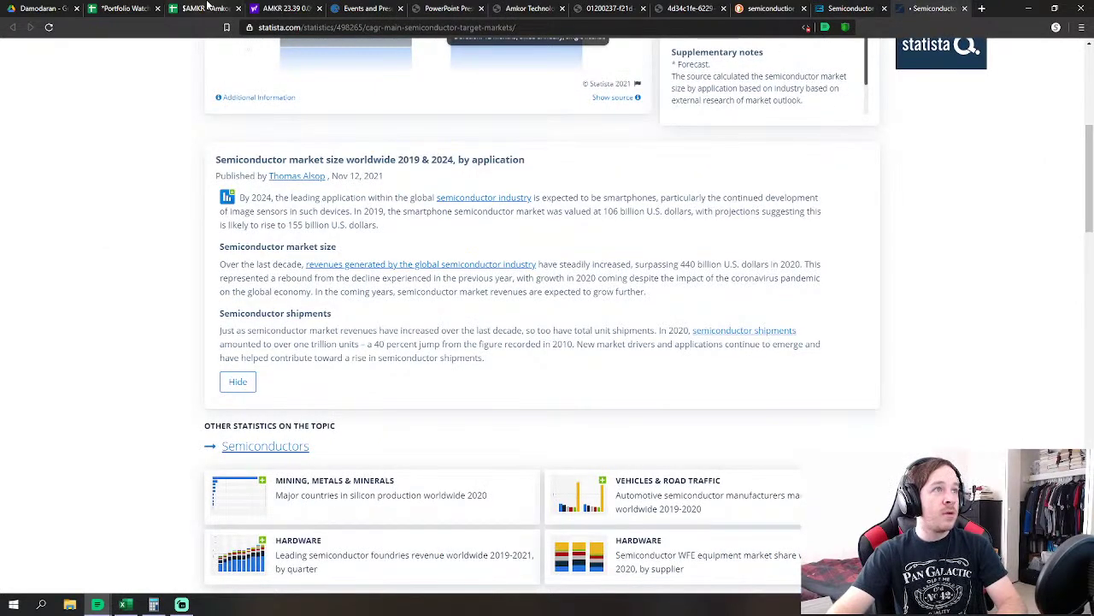
{"action": "left_click", "coordinate": [205, 8]}
{"action": "left_click", "coordinate": [289, 8]}
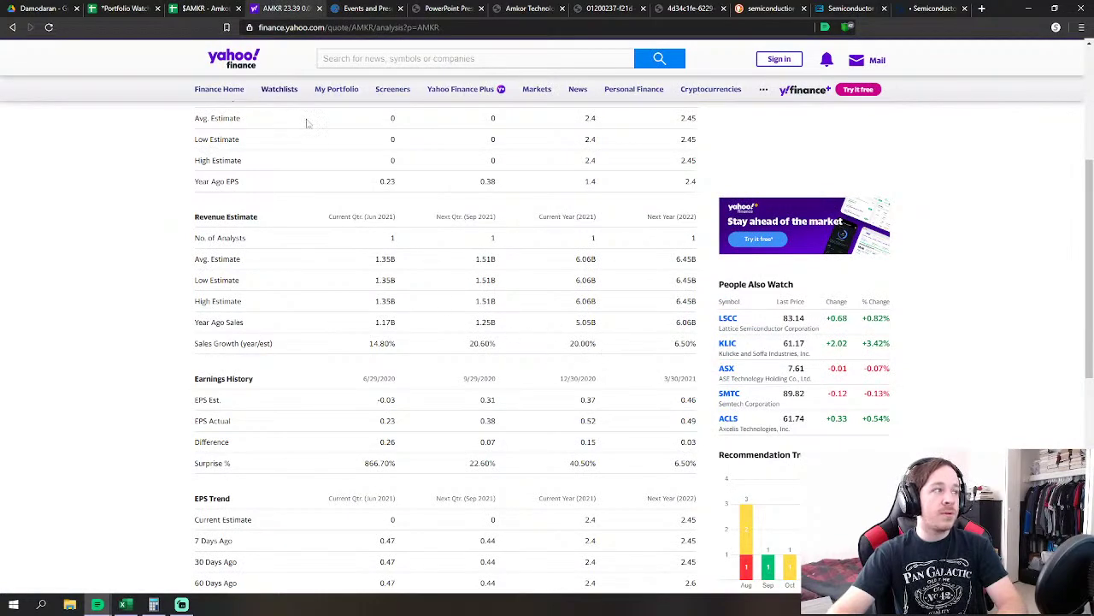
{"action": "left_click", "coordinate": [195, 9]}
{"action": "left_click", "coordinate": [118, 7]}
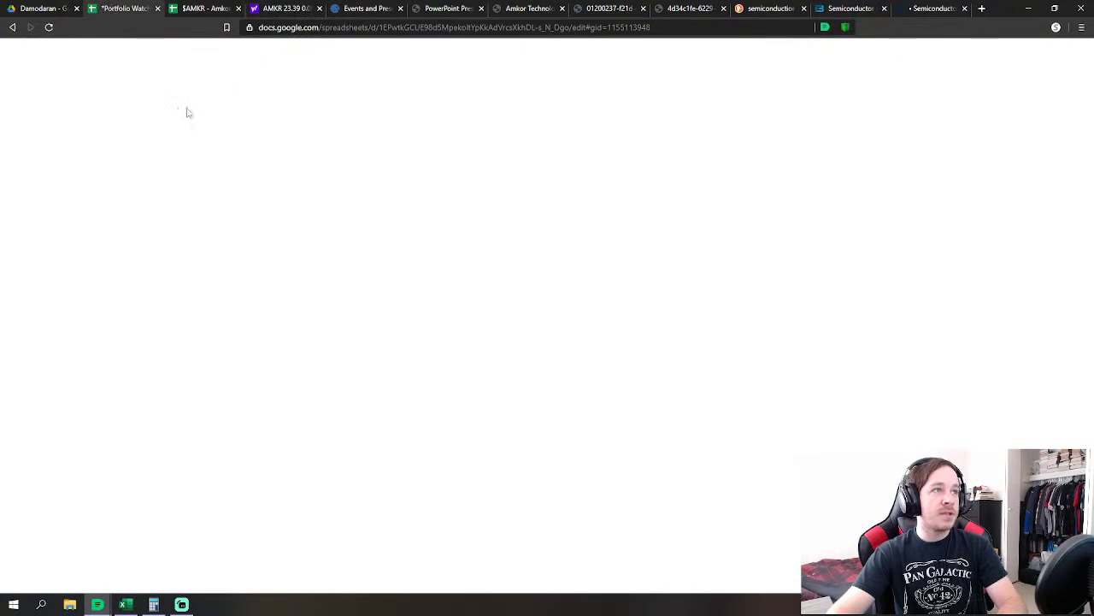
{"action": "left_click", "coordinate": [205, 9]}
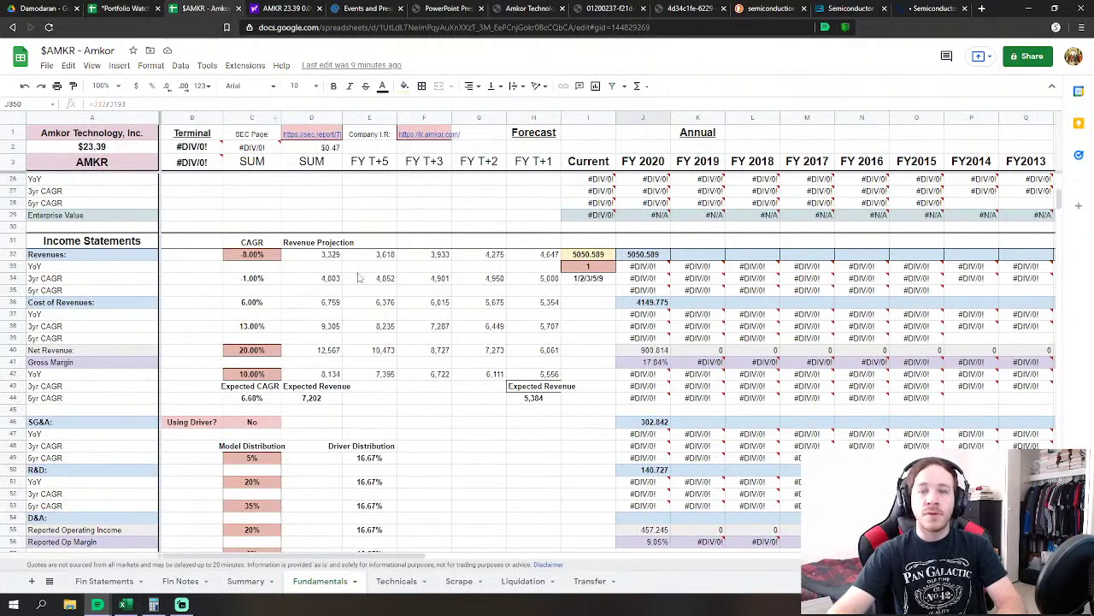
{"action": "left_click", "coordinate": [382, 240]}
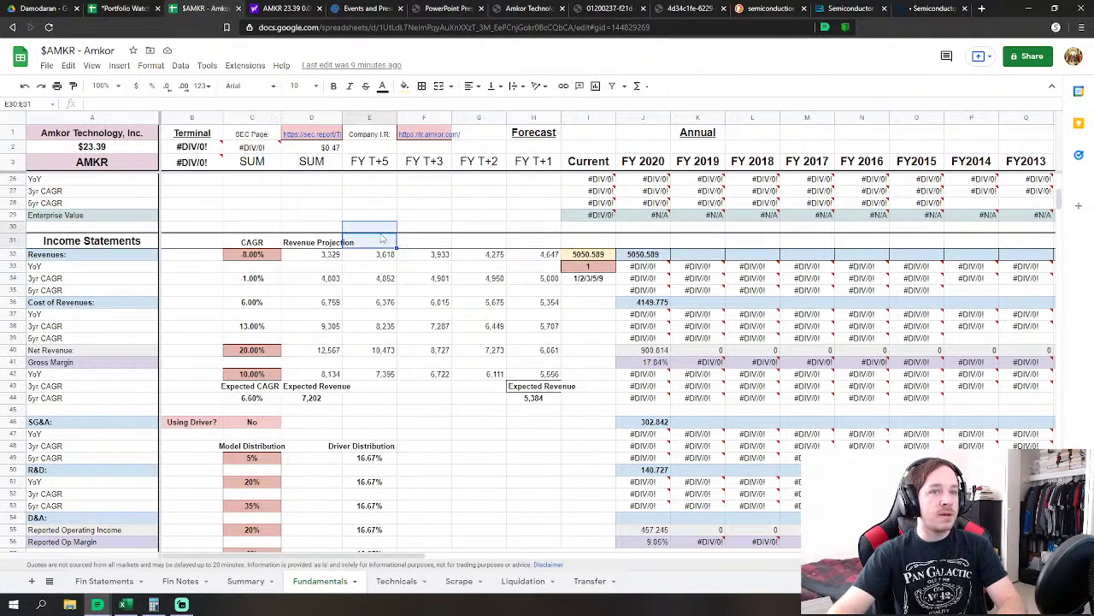
{"action": "left_click", "coordinate": [352, 269]}
{"action": "scroll", "coordinate": [391, 346], "scroll_direction": "down", "scroll_amount": 1}
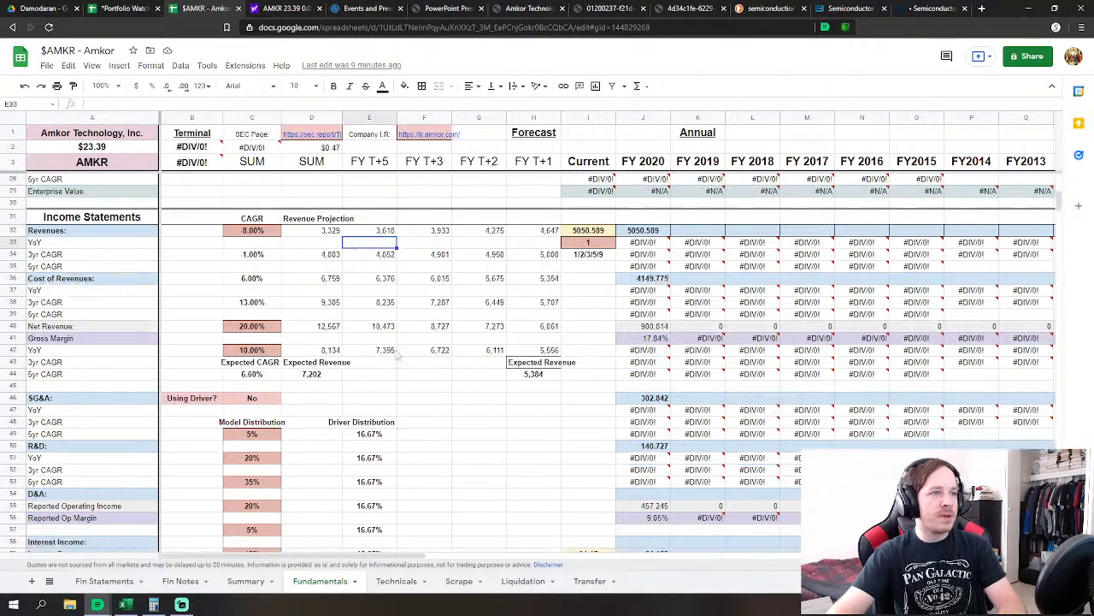
{"action": "scroll", "coordinate": [397, 355], "scroll_direction": "down", "scroll_amount": 2}
{"action": "scroll", "coordinate": [396, 356], "scroll_direction": "up", "scroll_amount": 1}
{"action": "left_click", "coordinate": [314, 339]}
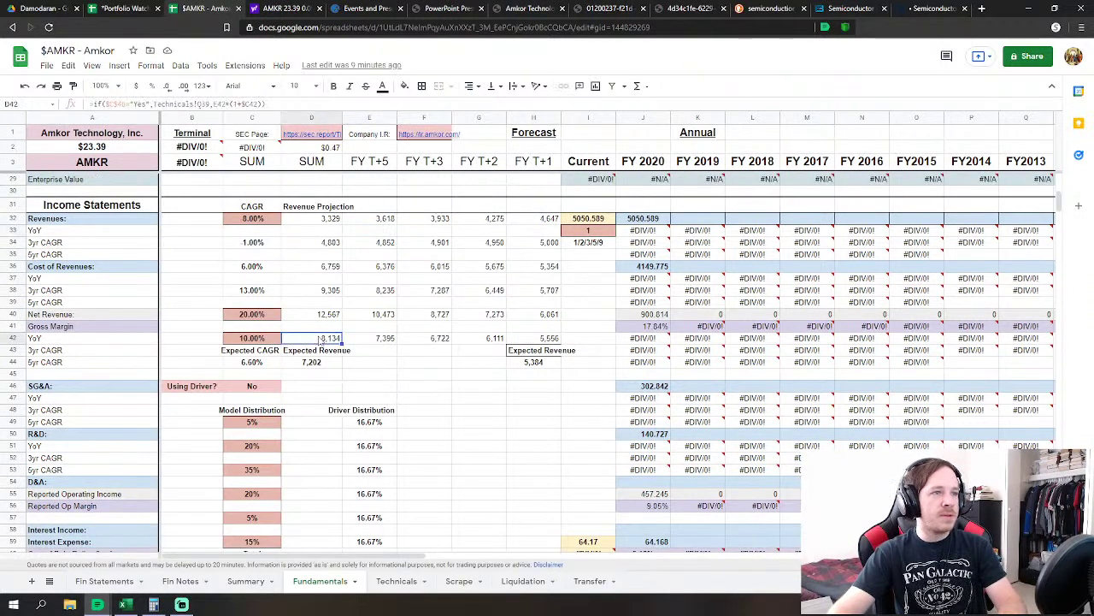
{"action": "left_click", "coordinate": [243, 339]}
{"action": "left_click", "coordinate": [339, 340]}
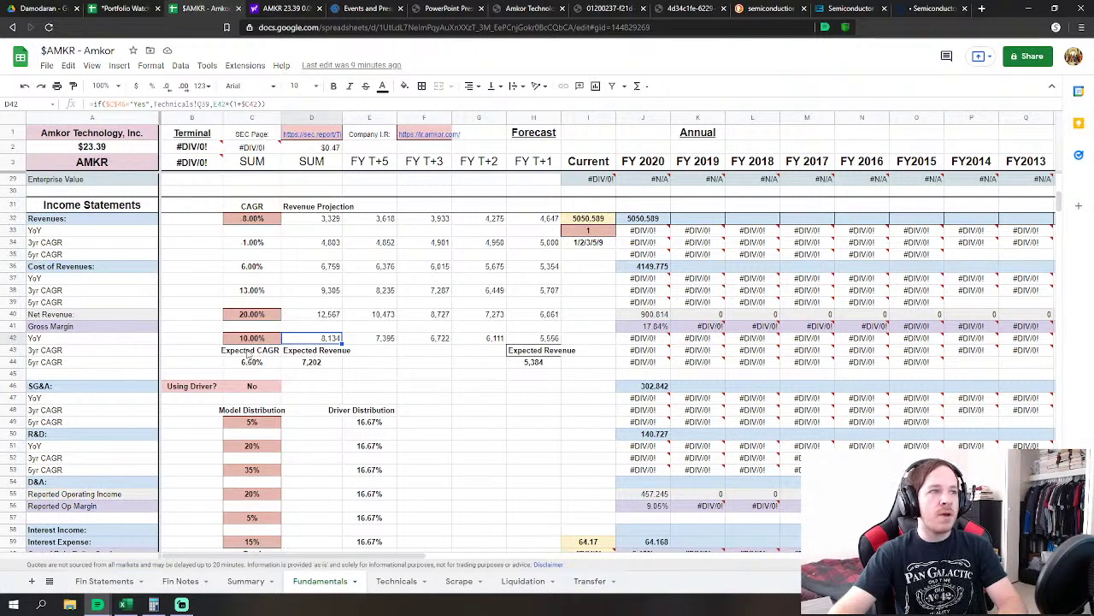
{"action": "left_click", "coordinate": [241, 222]}
{"action": "left_click", "coordinate": [243, 318]}
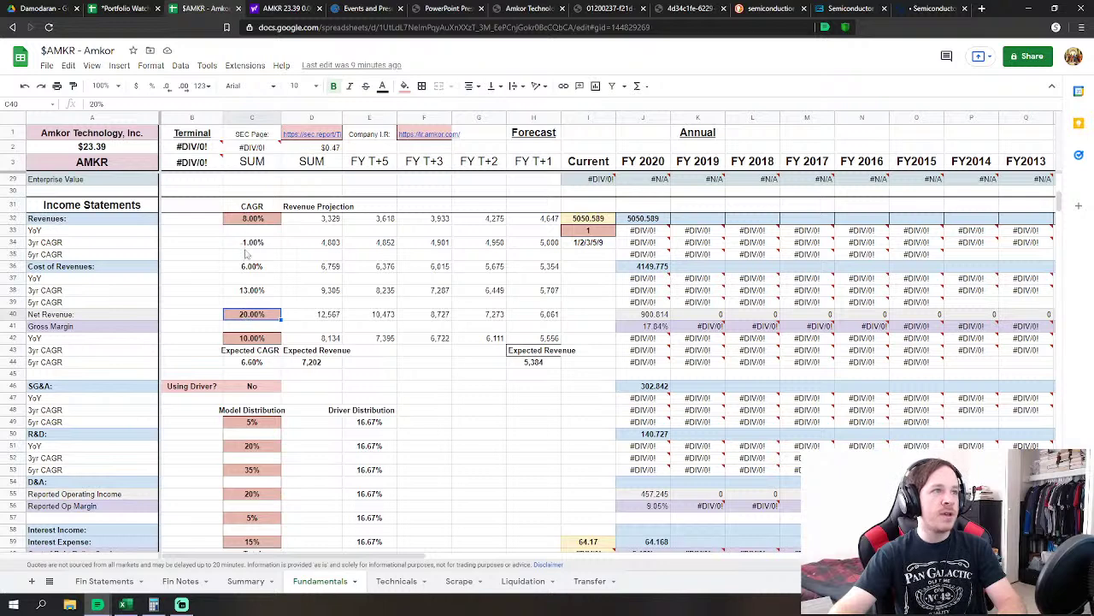
{"action": "left_click", "coordinate": [247, 340]}
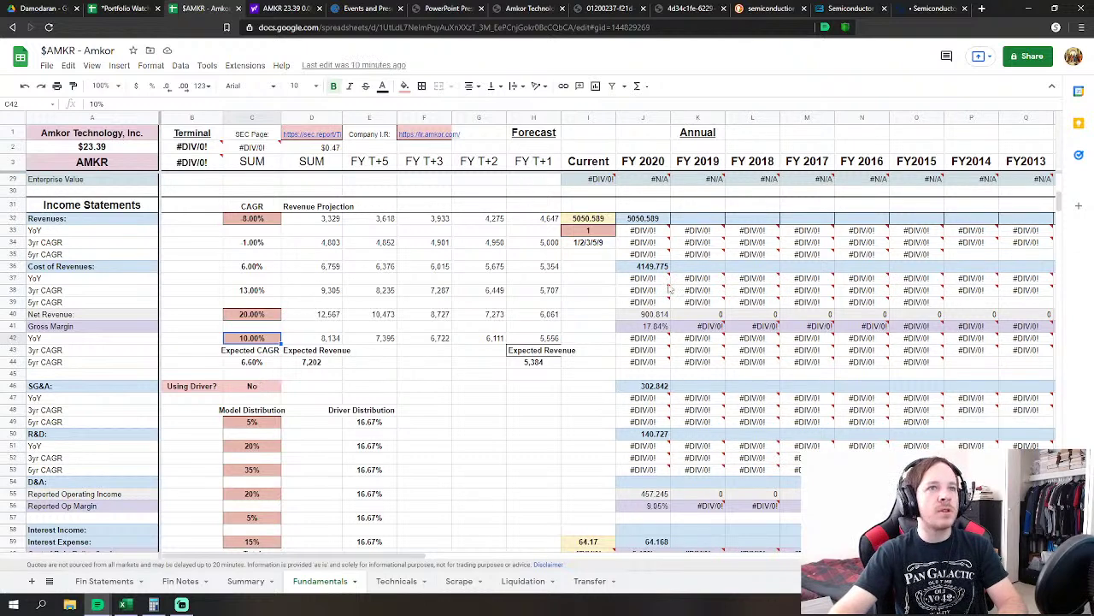
{"action": "left_click", "coordinate": [708, 220]}
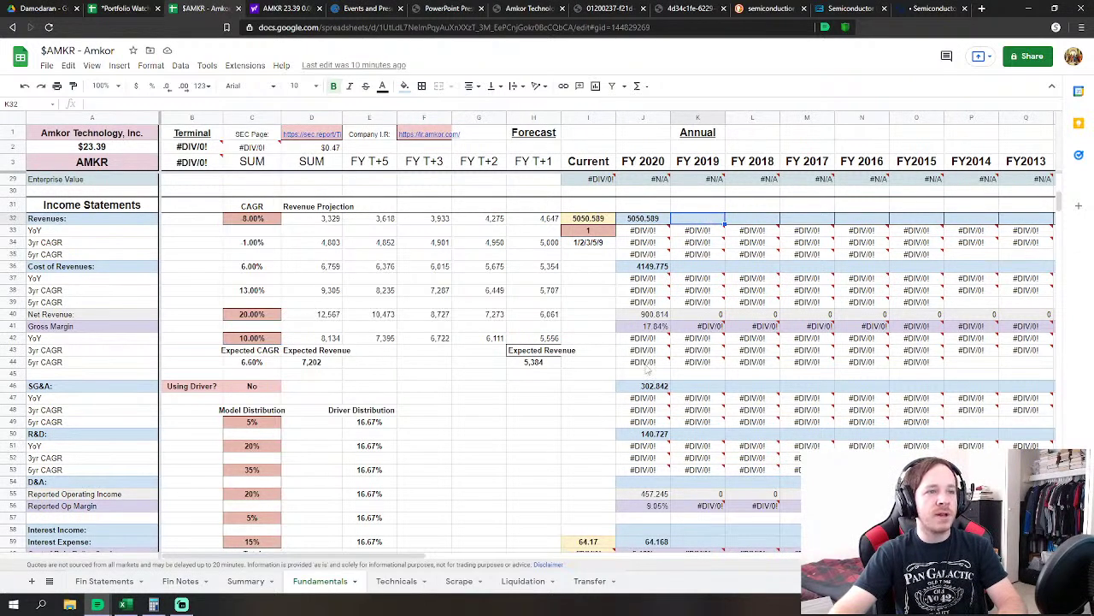
{"action": "left_click", "coordinate": [851, 9]}
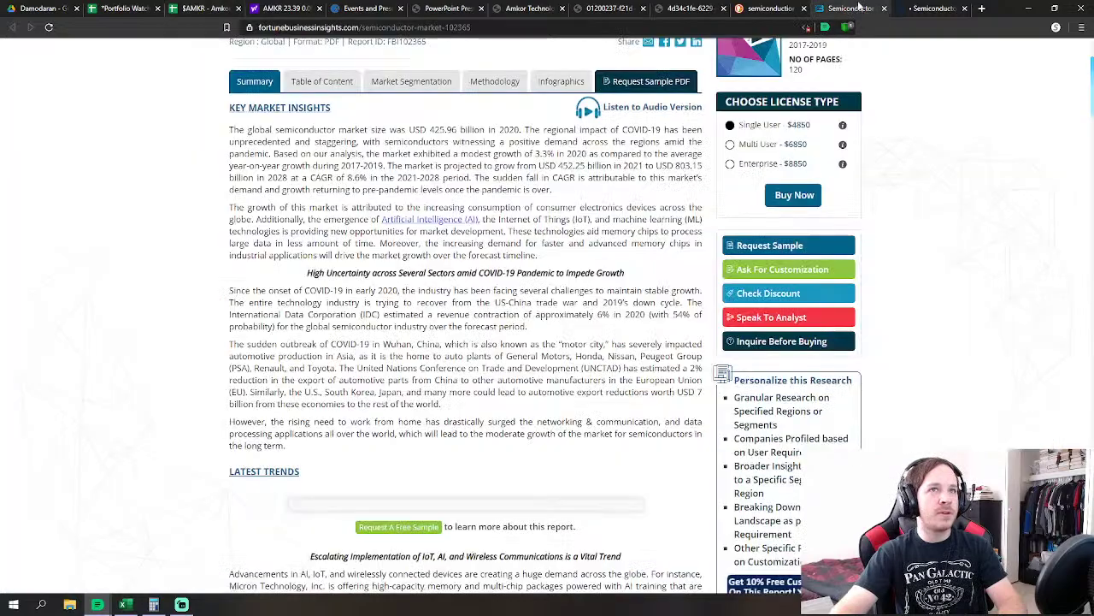
{"action": "left_click", "coordinate": [936, 7]}
{"action": "scroll", "coordinate": [684, 184], "scroll_direction": "up", "scroll_amount": 1}
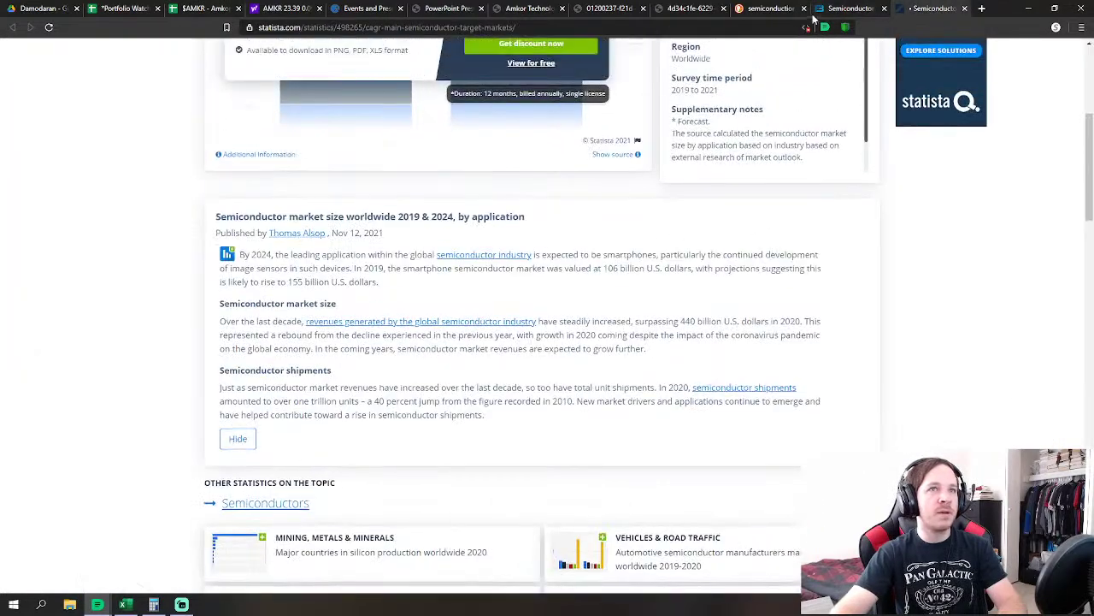
{"action": "key", "text": "ctrl+shift+Tab"}
{"action": "scroll", "coordinate": [548, 169], "scroll_direction": "down", "scroll_amount": 4}
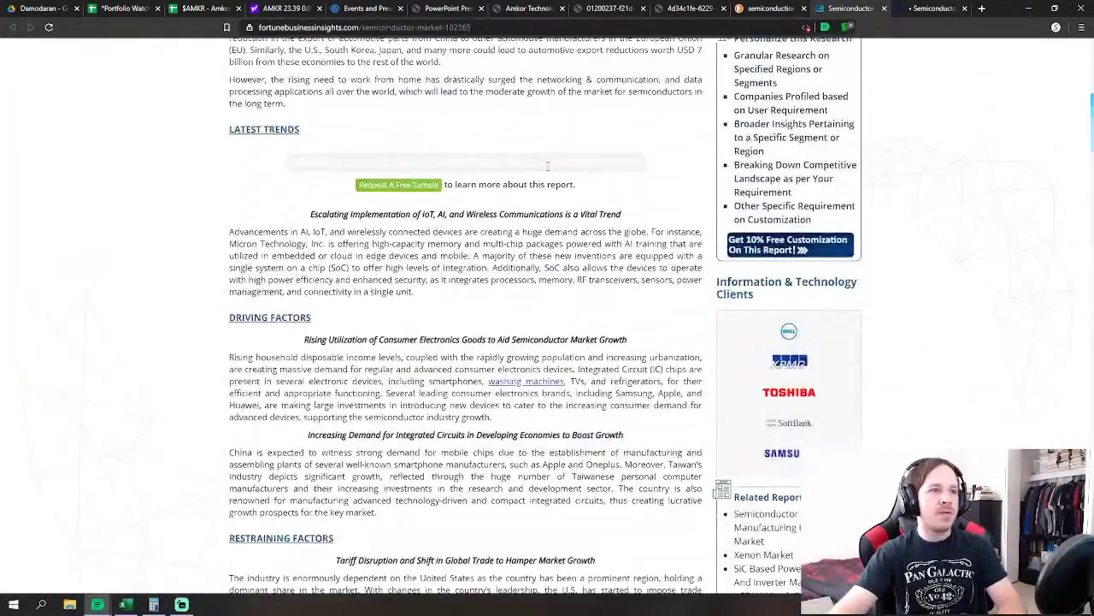
{"action": "scroll", "coordinate": [548, 168], "scroll_direction": "up", "scroll_amount": 2}
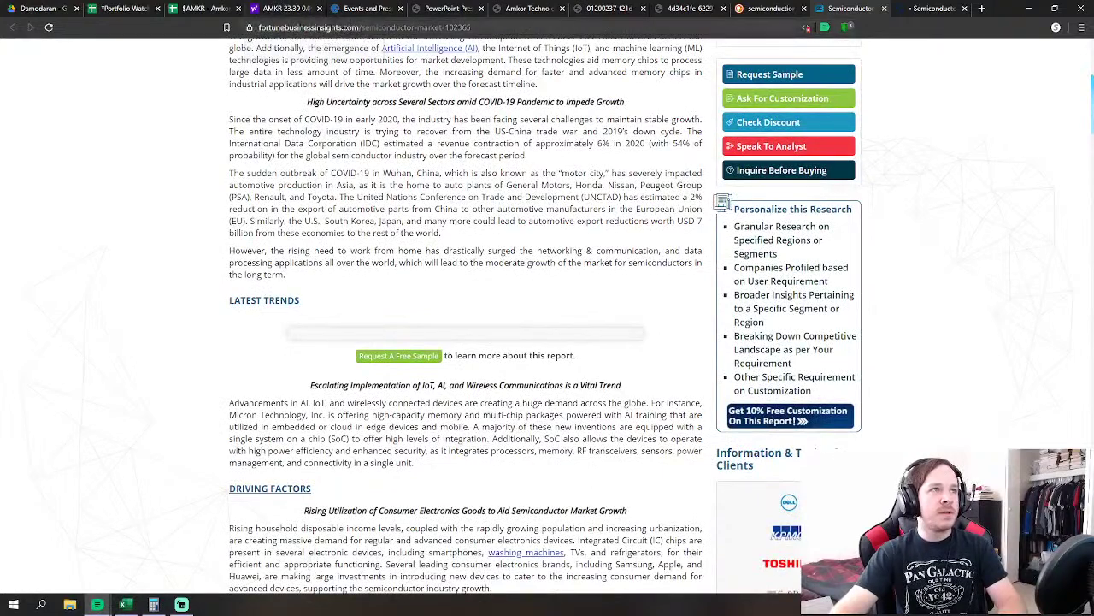
{"action": "left_click", "coordinate": [214, 8]}
{"action": "left_click", "coordinate": [283, 7]}
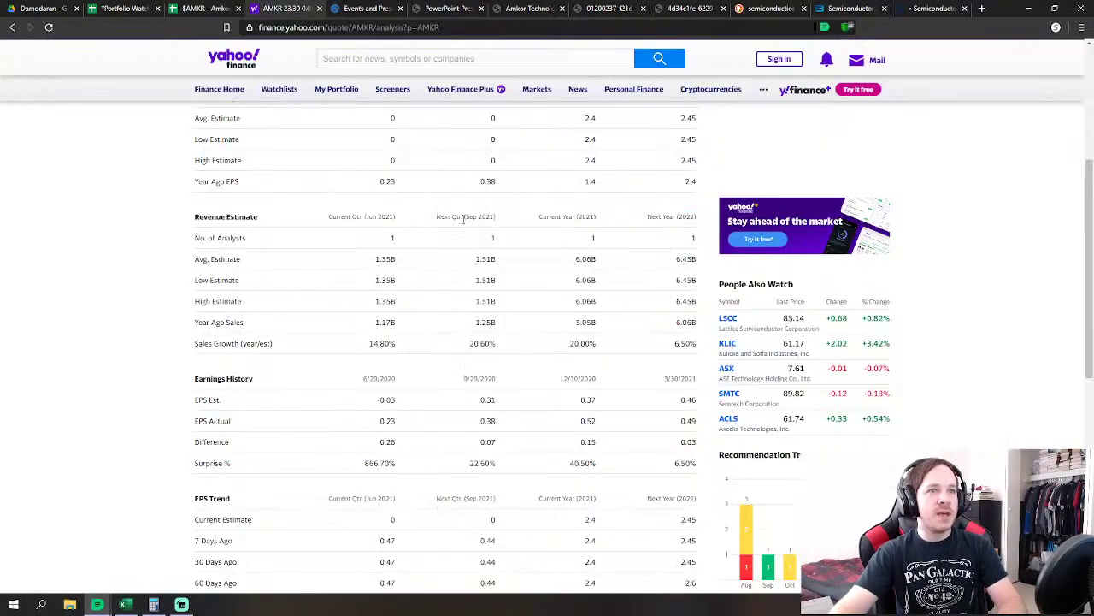
{"action": "scroll", "coordinate": [463, 219], "scroll_direction": "up", "scroll_amount": 1}
Link FY2019 revenues on Fundamentals to Fin Statements net sales in J9
{"action": "key", "text": "ctrl+shift+Tab"}
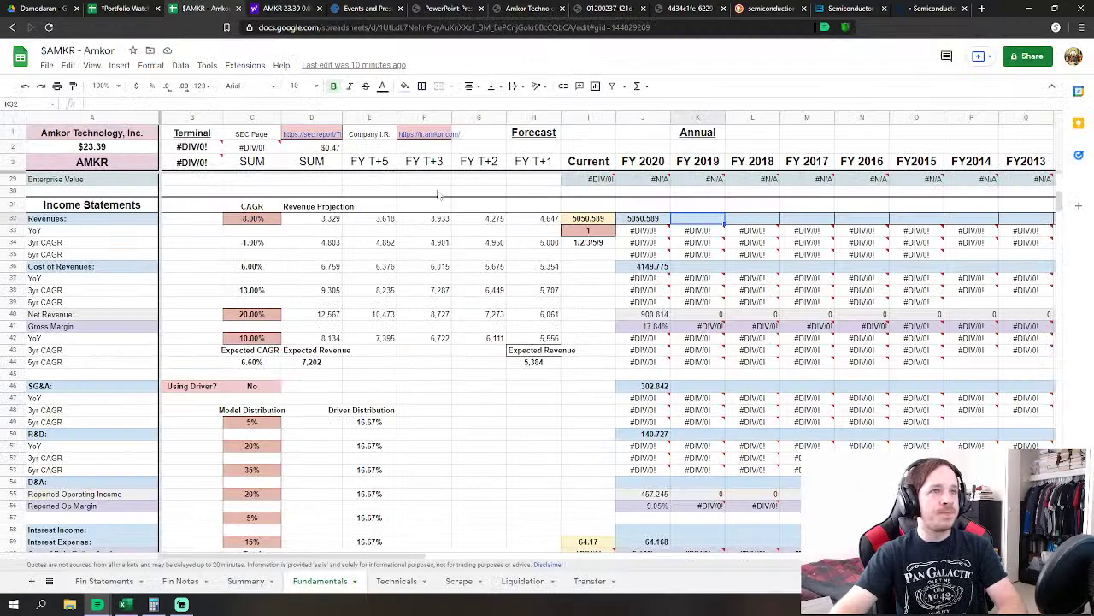
{"action": "left_click_drag", "start_coordinate": [430, 557], "coordinate": [451, 557]}
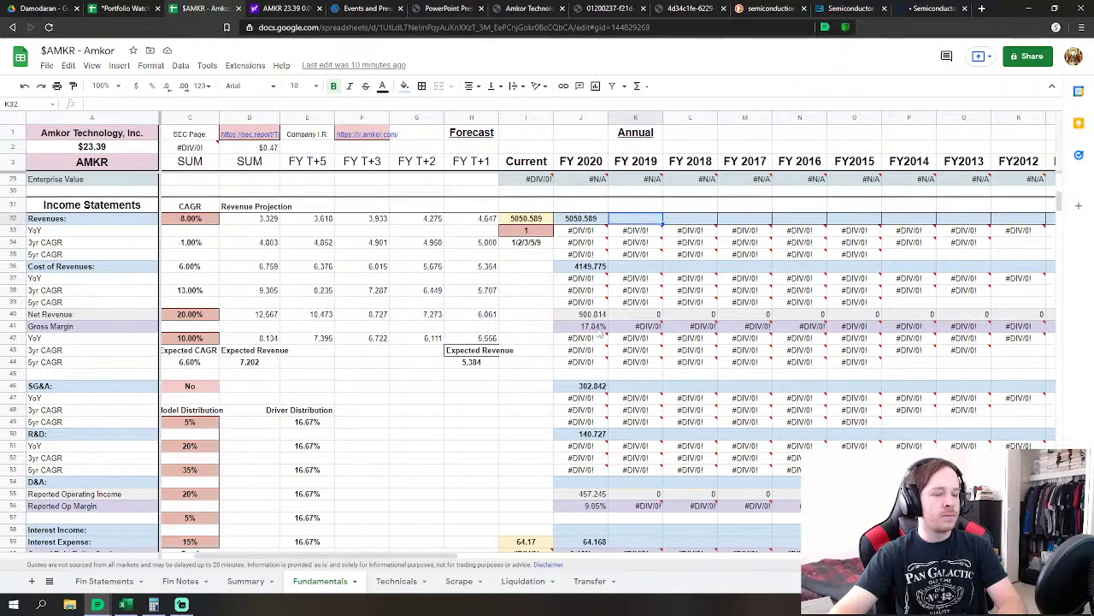
{"action": "type", "text": "="}
{"action": "left_click", "coordinate": [103, 580]}
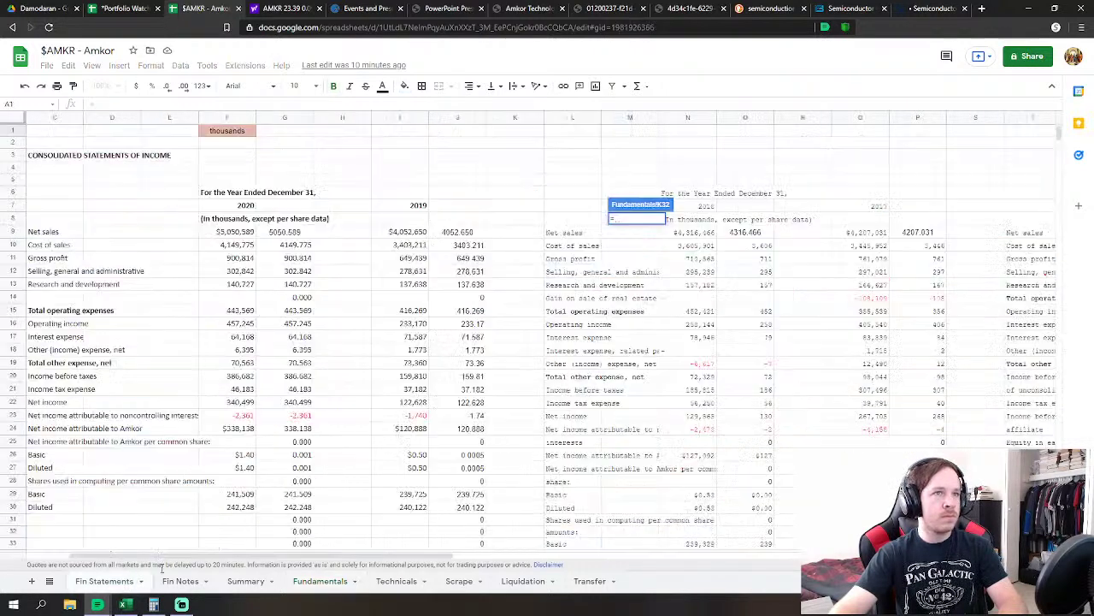
{"action": "left_click", "coordinate": [471, 232]}
{"action": "key", "text": "Return"}
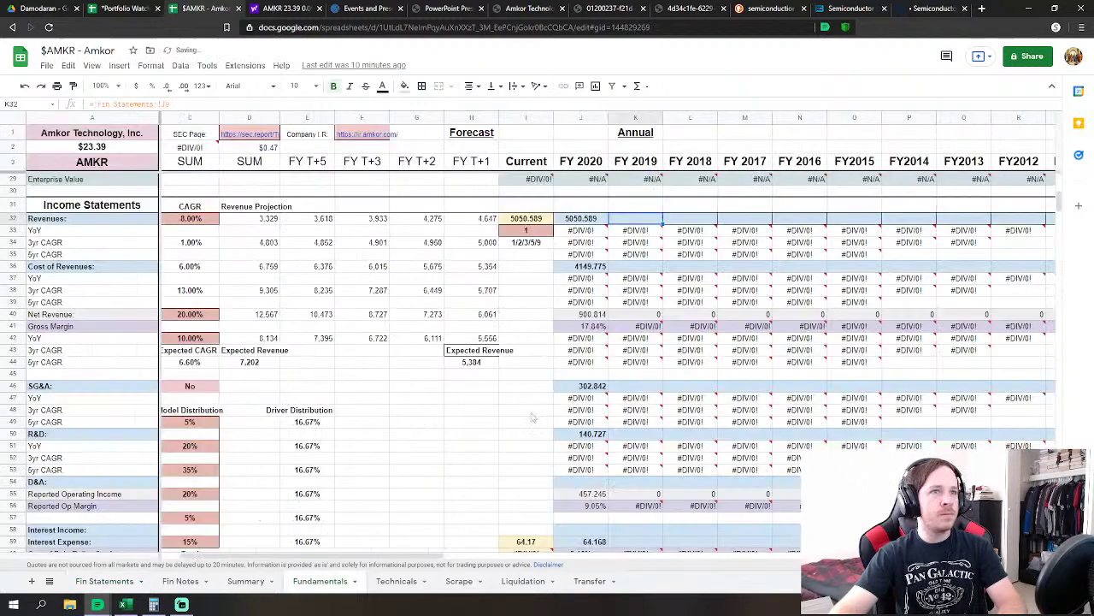
Link FY2019 cost of revenues (K36) to J10 and SG&A (K46) to 278.631 on Fin Statements
{"action": "scroll", "coordinate": [548, 359], "scroll_direction": "right", "scroll_amount": 1}
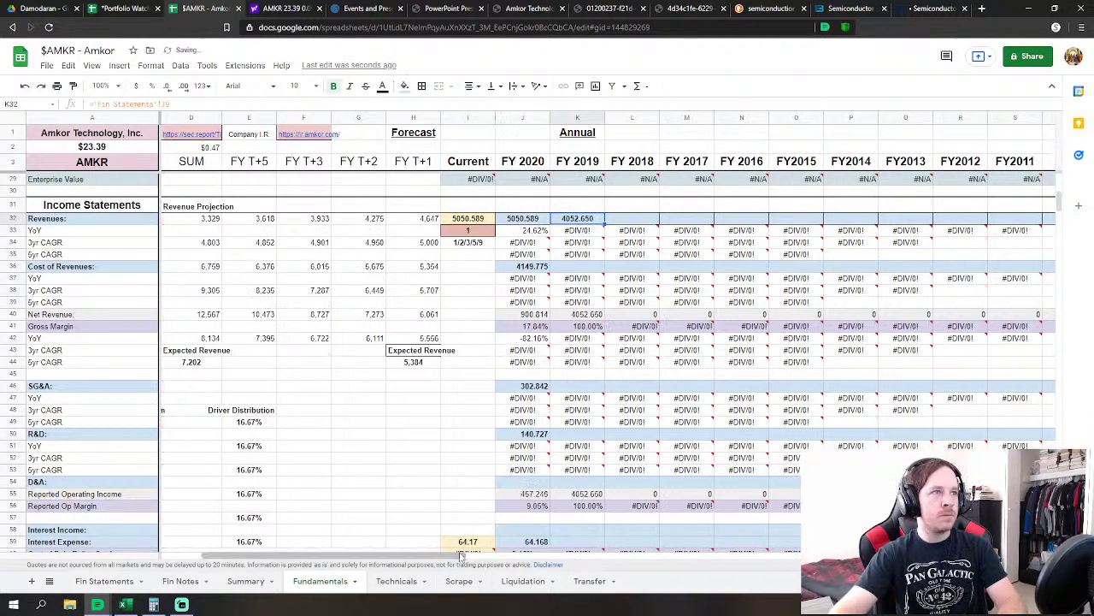
{"action": "left_click", "coordinate": [577, 267]}
{"action": "type", "text": "="}
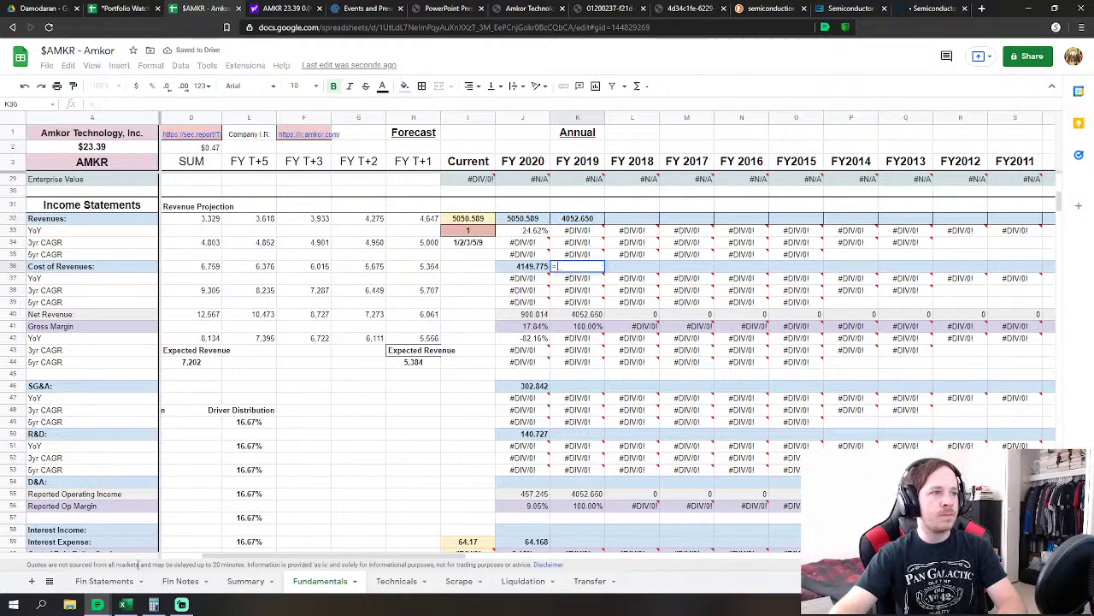
{"action": "left_click", "coordinate": [126, 587]}
{"action": "left_click", "coordinate": [471, 246]}
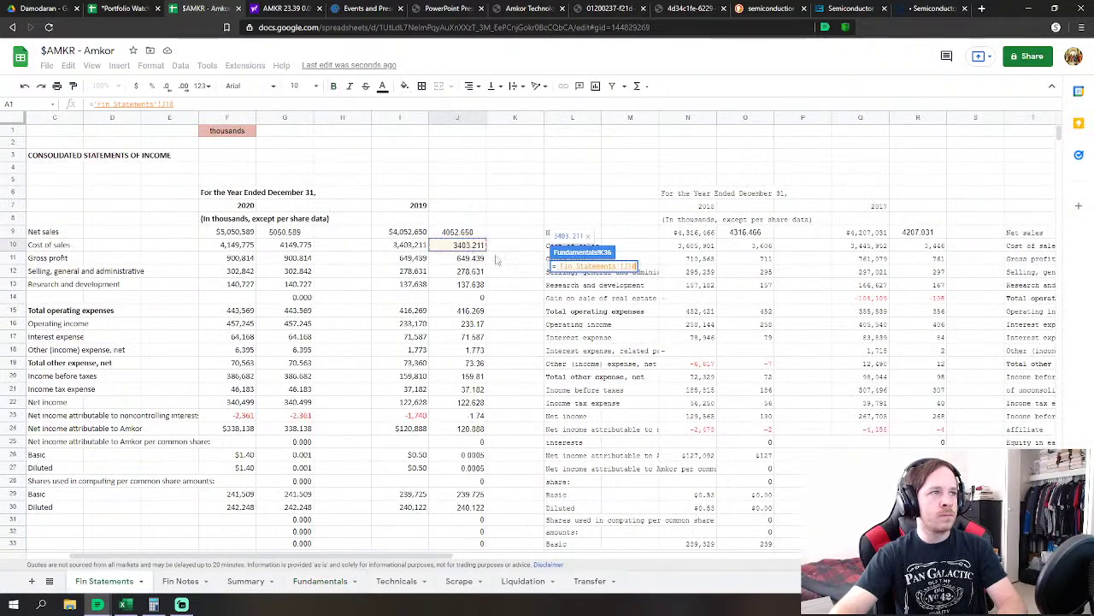
{"action": "key", "text": "Return"}
{"action": "left_click", "coordinate": [577, 386]}
{"action": "type", "text": "="}
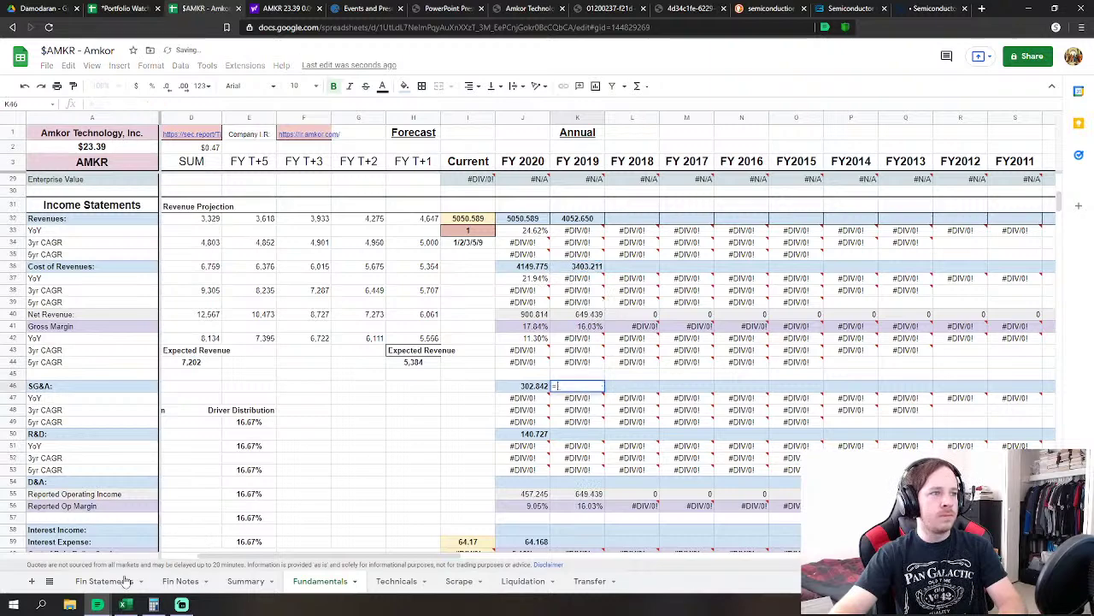
{"action": "left_click", "coordinate": [120, 589]}
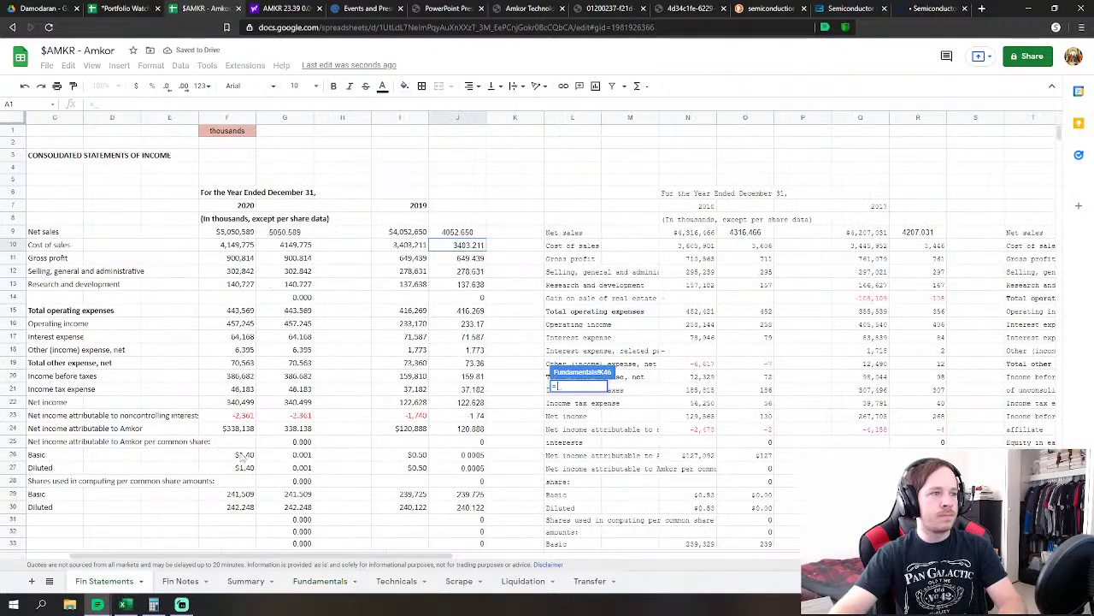
{"action": "left_click", "coordinate": [458, 271]}
{"action": "key", "text": "Return"}
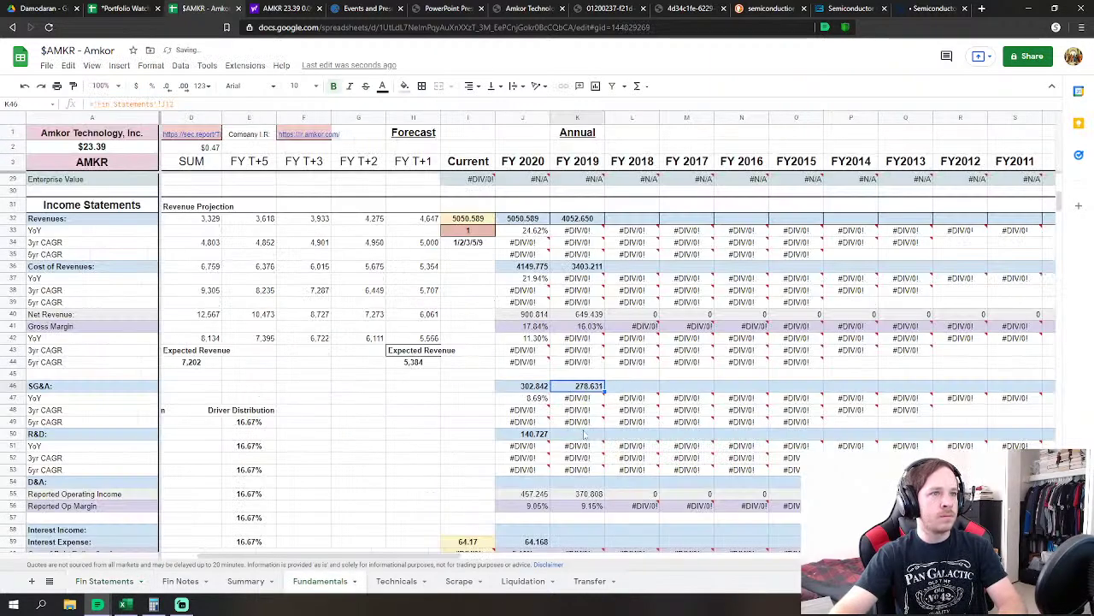
Link FY2019 R&D (K50) to 137.638 and interest expense (K59) to Fin Statements J17
{"action": "left_click", "coordinate": [578, 433]}
{"action": "type", "text": "="}
{"action": "left_click", "coordinate": [104, 582]}
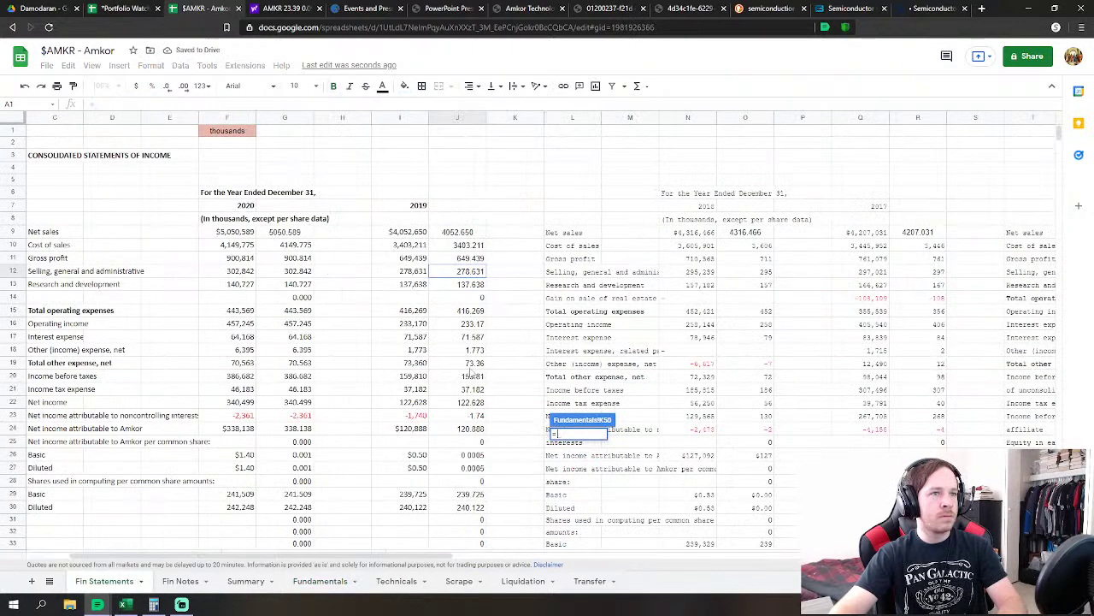
{"action": "left_click", "coordinate": [458, 285]}
{"action": "key", "text": "Return"}
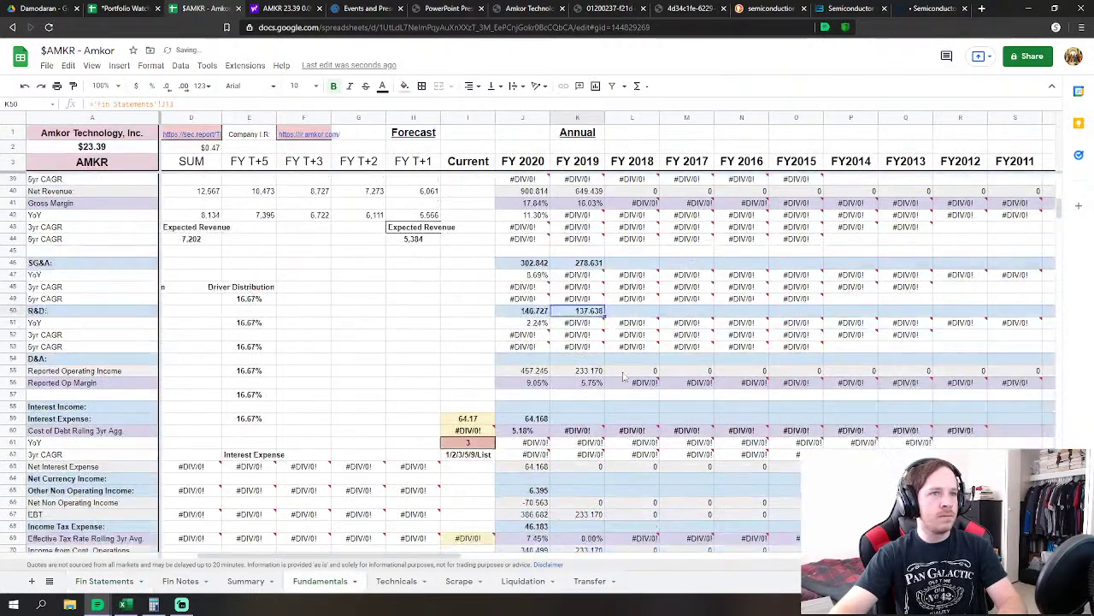
{"action": "left_click", "coordinate": [578, 393]}
{"action": "type", "text": "="}
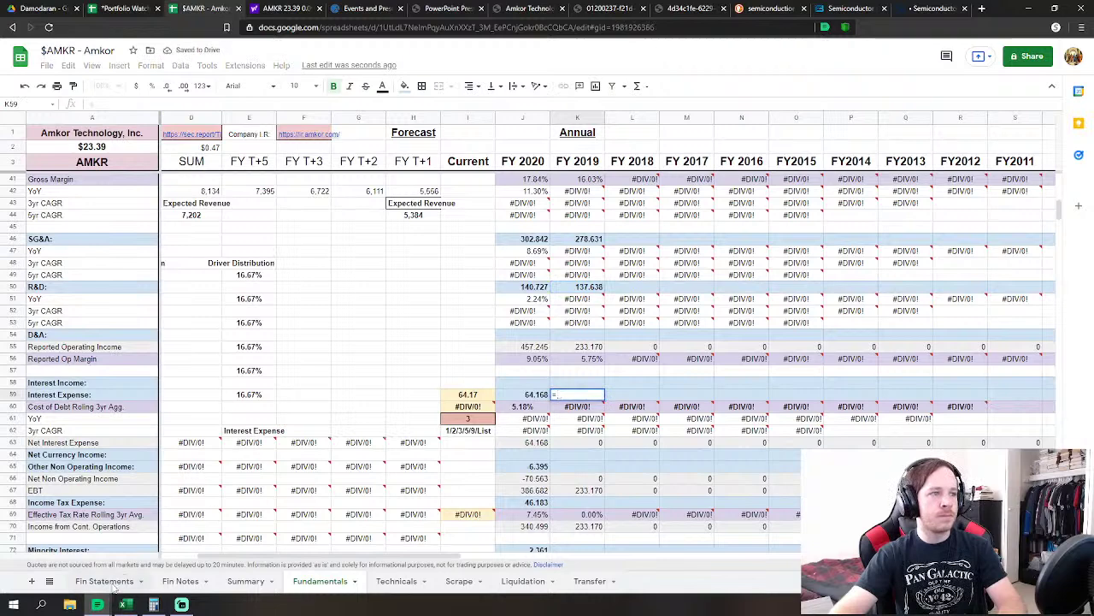
{"action": "left_click", "coordinate": [105, 581]}
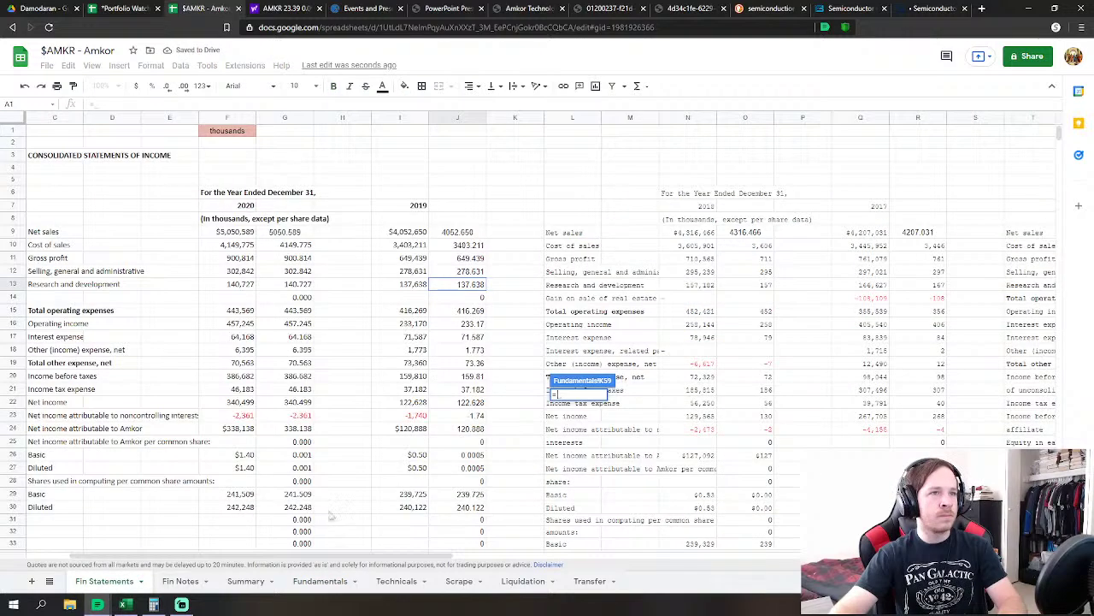
{"action": "left_click", "coordinate": [479, 338]}
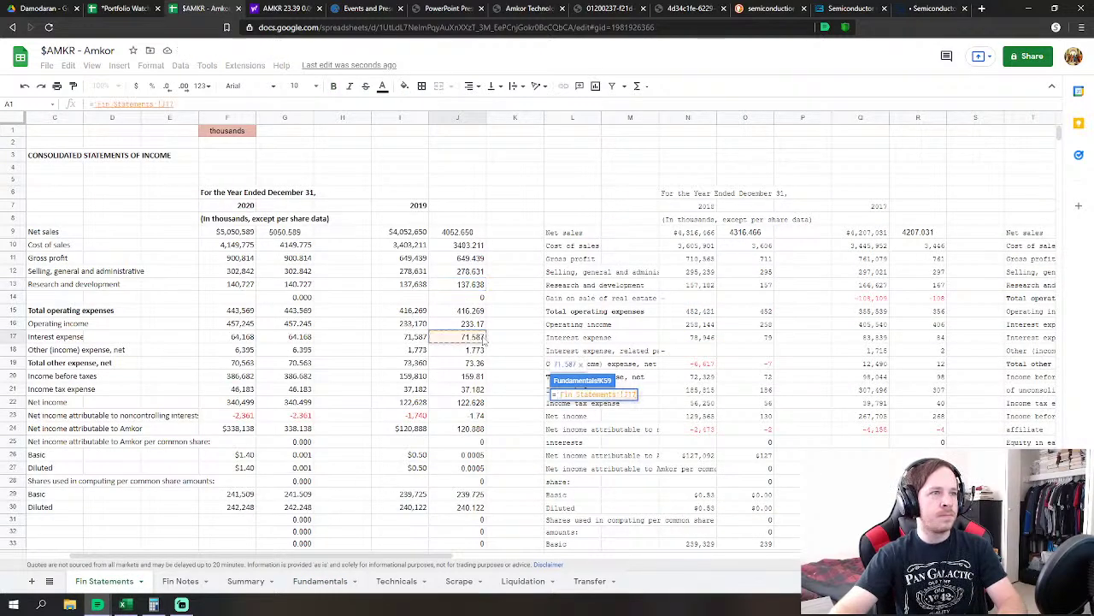
{"action": "key", "text": "Return"}
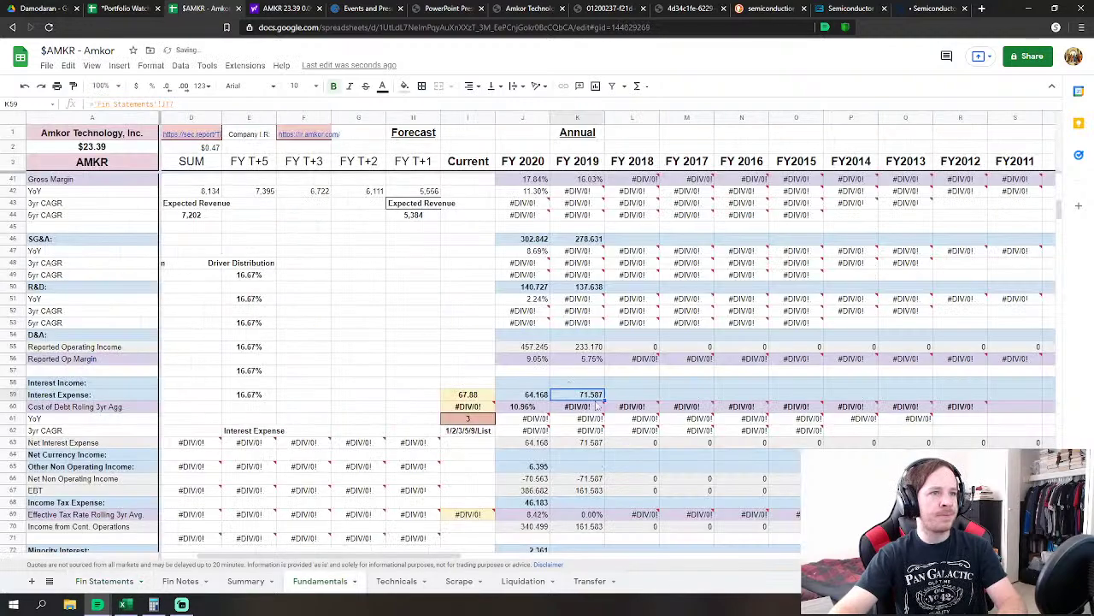
Link FY2019 other non-operating income (K65) to 1.773 and income tax (K68) to Fin Statements J21
{"action": "left_click", "coordinate": [587, 467]}
{"action": "type", "text": "="}
{"action": "left_click", "coordinate": [105, 581]}
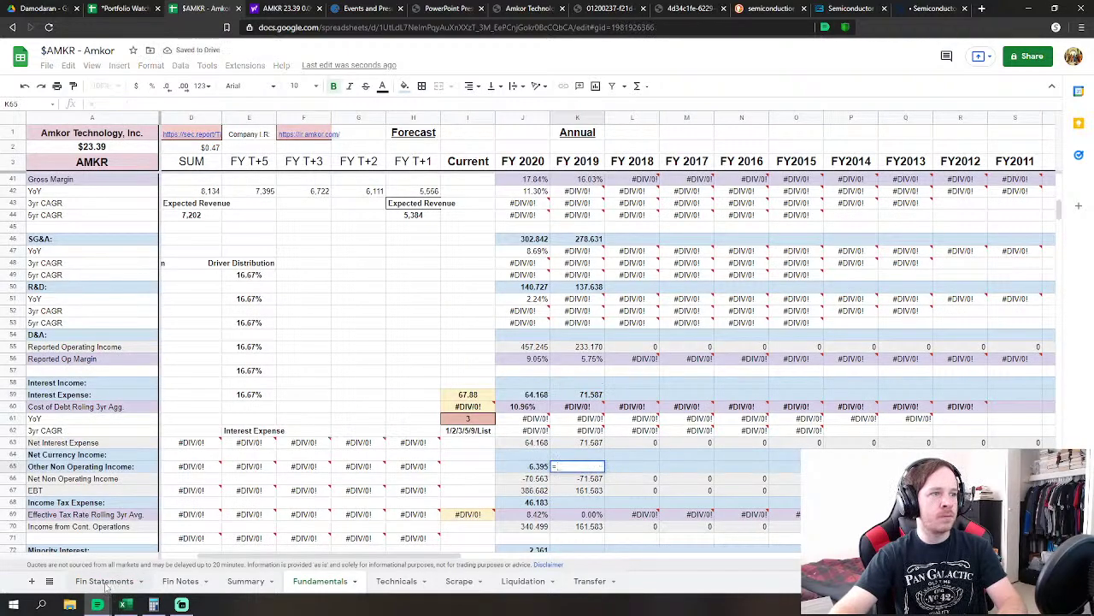
{"action": "left_click", "coordinate": [481, 354]}
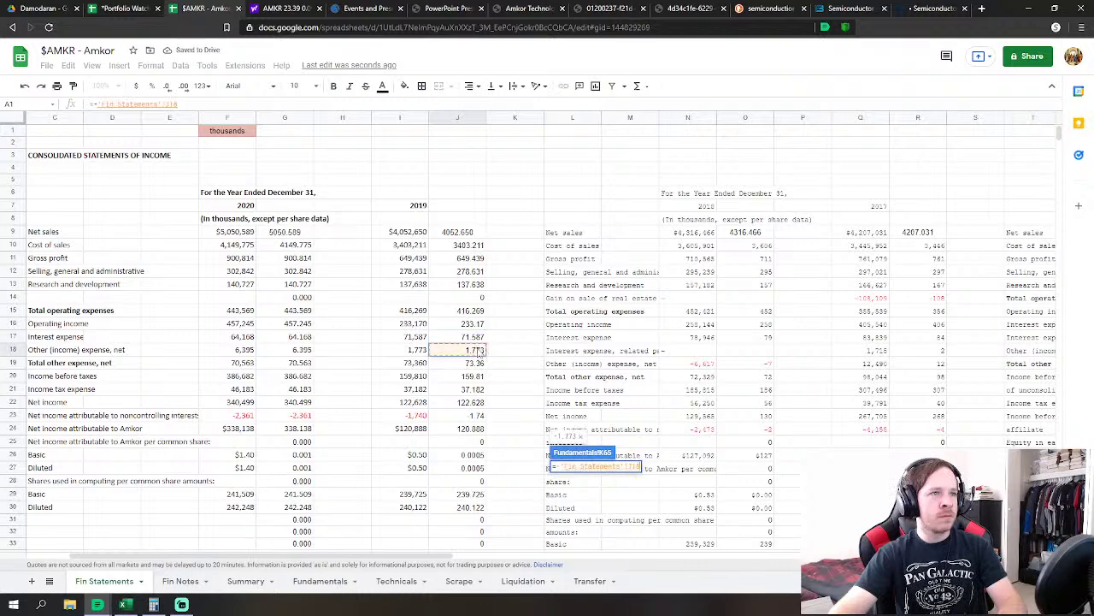
{"action": "key", "text": "Return"}
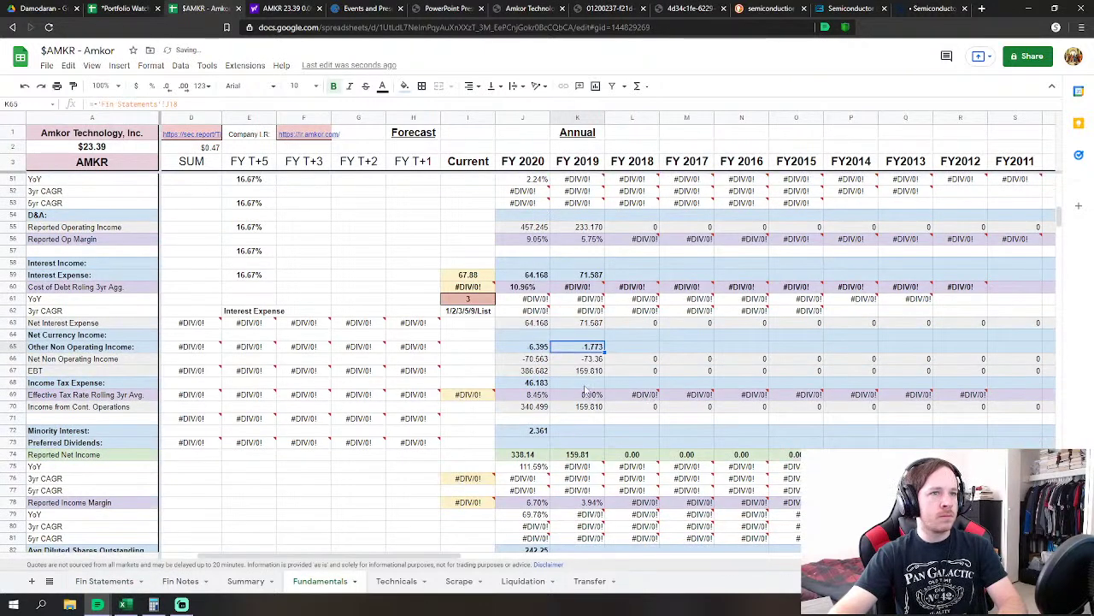
{"action": "left_click", "coordinate": [587, 384]}
{"action": "type", "text": "="}
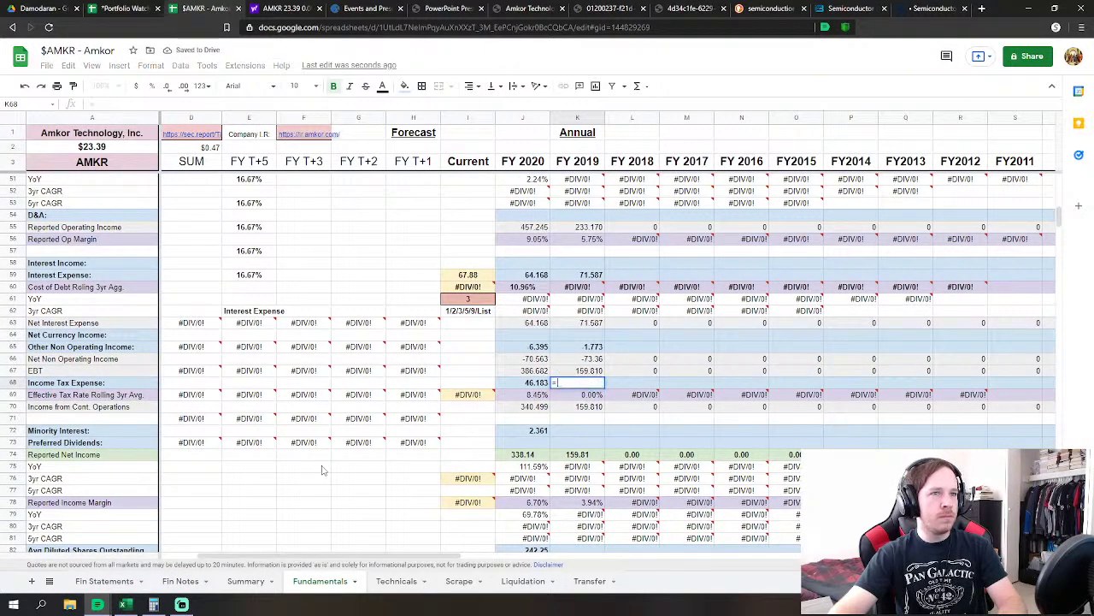
{"action": "left_click", "coordinate": [103, 582]}
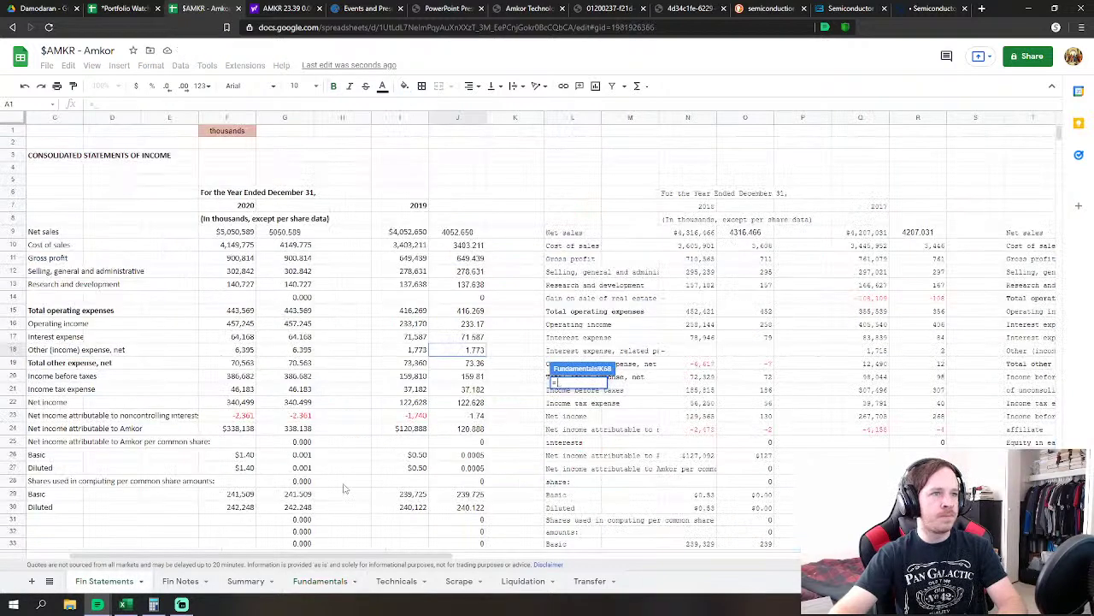
{"action": "left_click", "coordinate": [476, 390]}
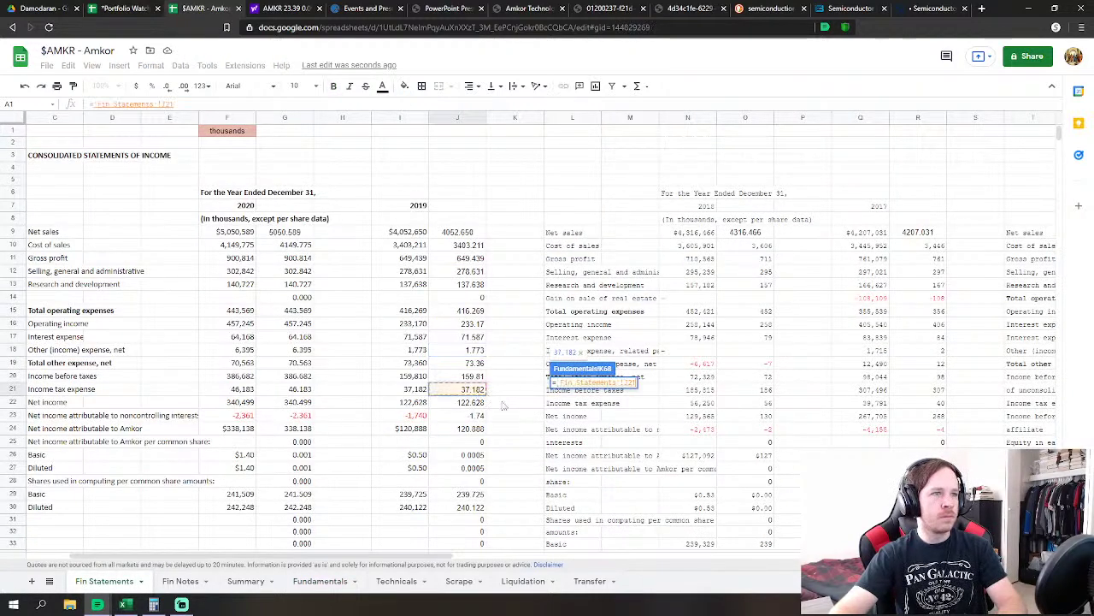
{"action": "key", "text": "Return"}
Link FY2019 minority interest (K72) to J23 and diluted shares (K82) to J30 (240.122)
{"action": "left_click", "coordinate": [586, 430]}
{"action": "type", "text": "="}
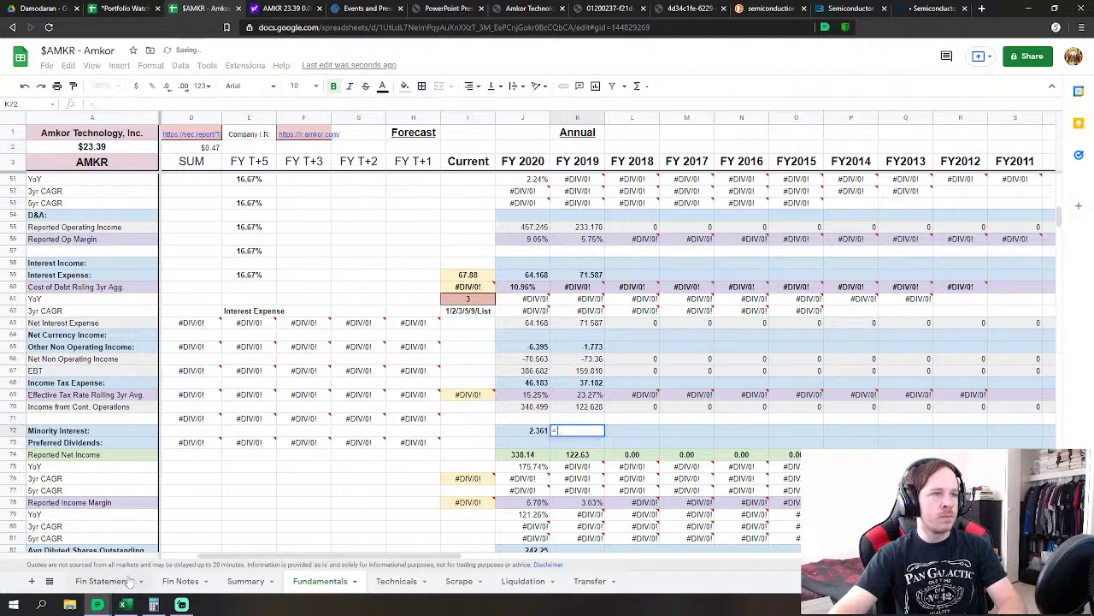
{"action": "left_click", "coordinate": [129, 581]}
{"action": "left_click", "coordinate": [478, 417]}
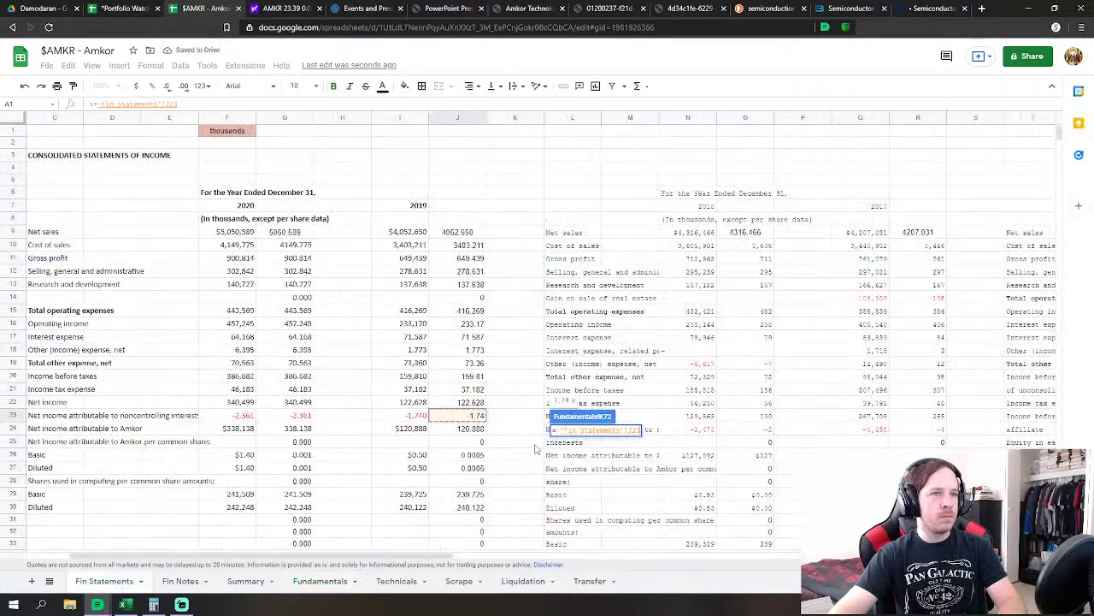
{"action": "key", "text": "Return"}
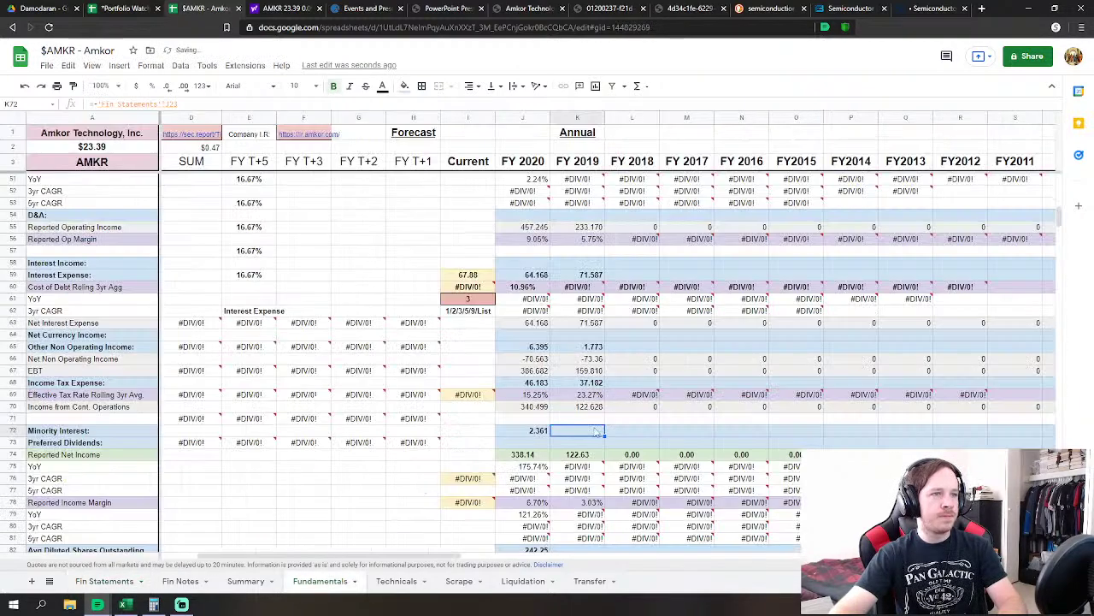
{"action": "scroll", "coordinate": [385, 525], "scroll_direction": "down", "scroll_amount": 3}
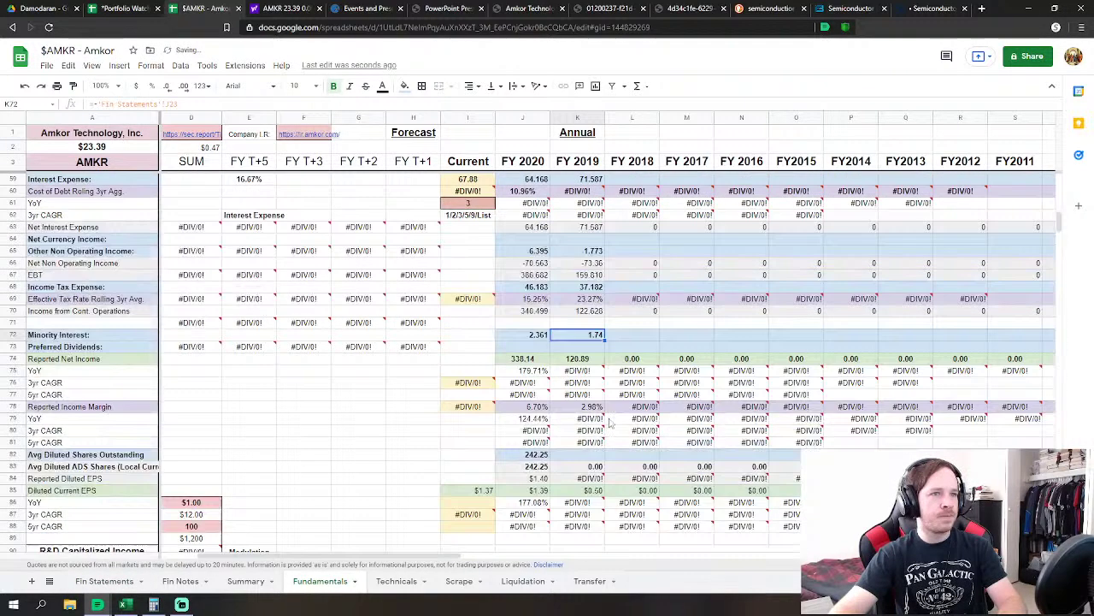
{"action": "left_click", "coordinate": [104, 580]}
{"action": "left_click", "coordinate": [470, 507]}
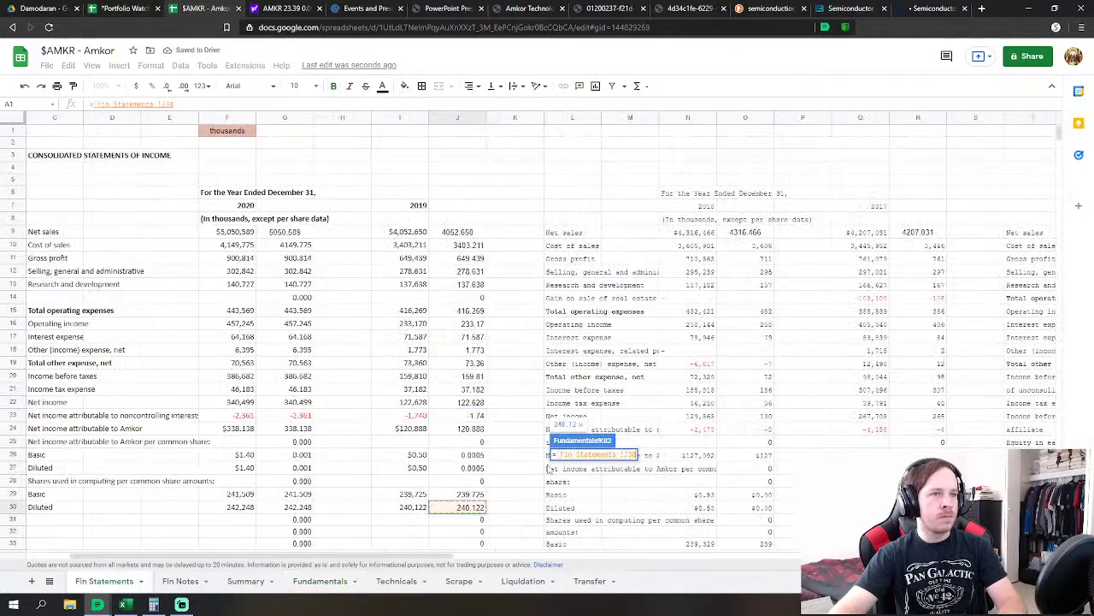
{"action": "key", "text": "Return"}
{"action": "scroll", "coordinate": [604, 417], "scroll_direction": "down", "scroll_amount": 5}
Link K127 to FY2019 depreciation and amortization in Fin Statements J55 (524.177)
{"action": "scroll", "coordinate": [603, 416], "scroll_direction": "down", "scroll_amount": 5}
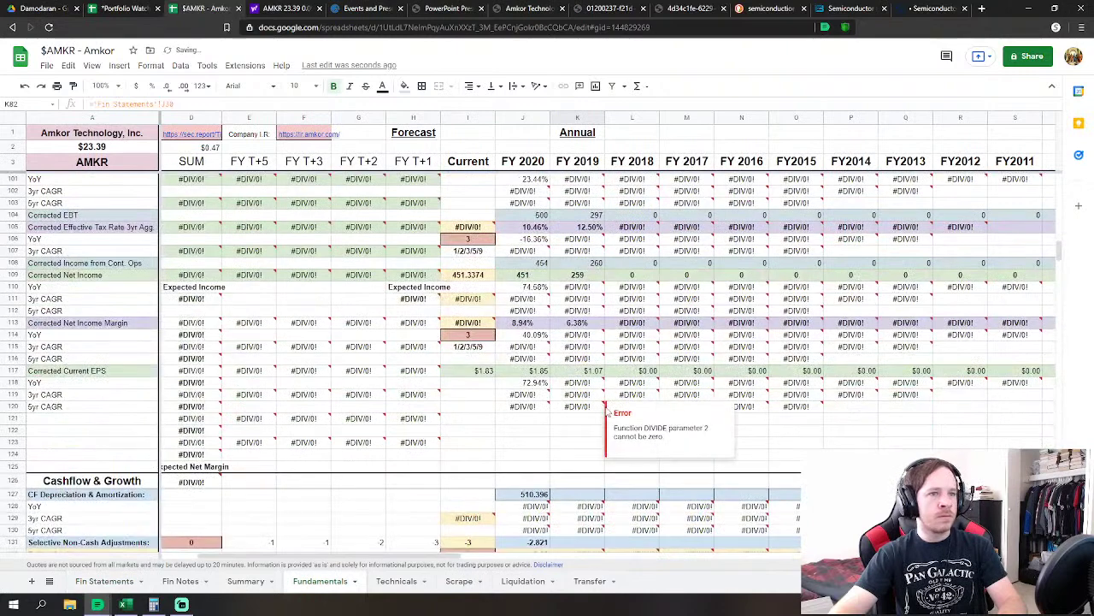
{"action": "left_click", "coordinate": [590, 386]}
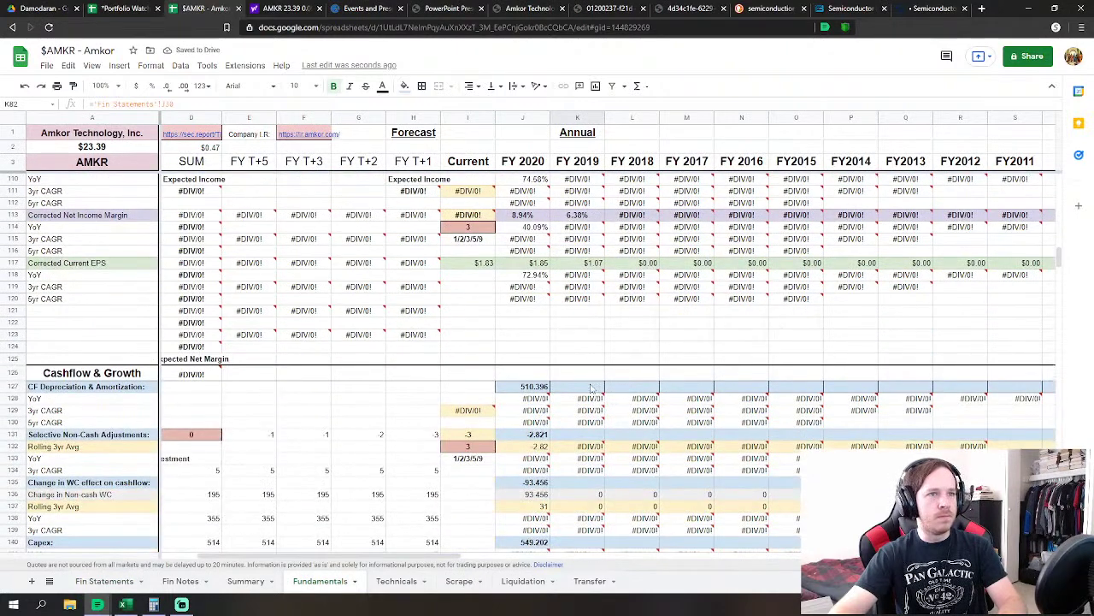
{"action": "scroll", "coordinate": [626, 366], "scroll_direction": "down", "scroll_amount": 2}
{"action": "type", "text": "="}
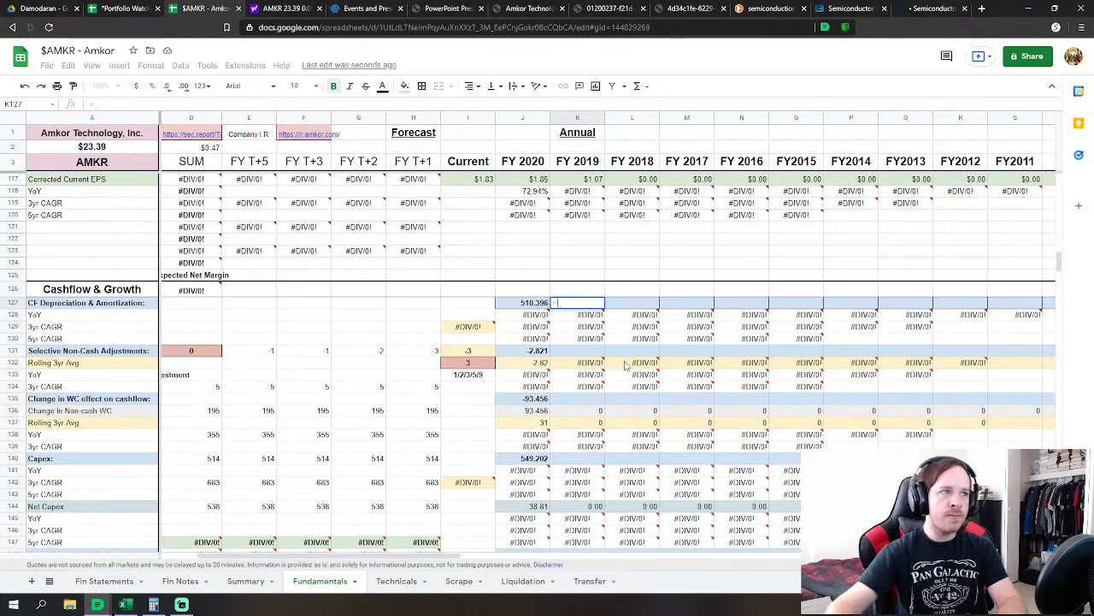
{"action": "left_click", "coordinate": [104, 580]}
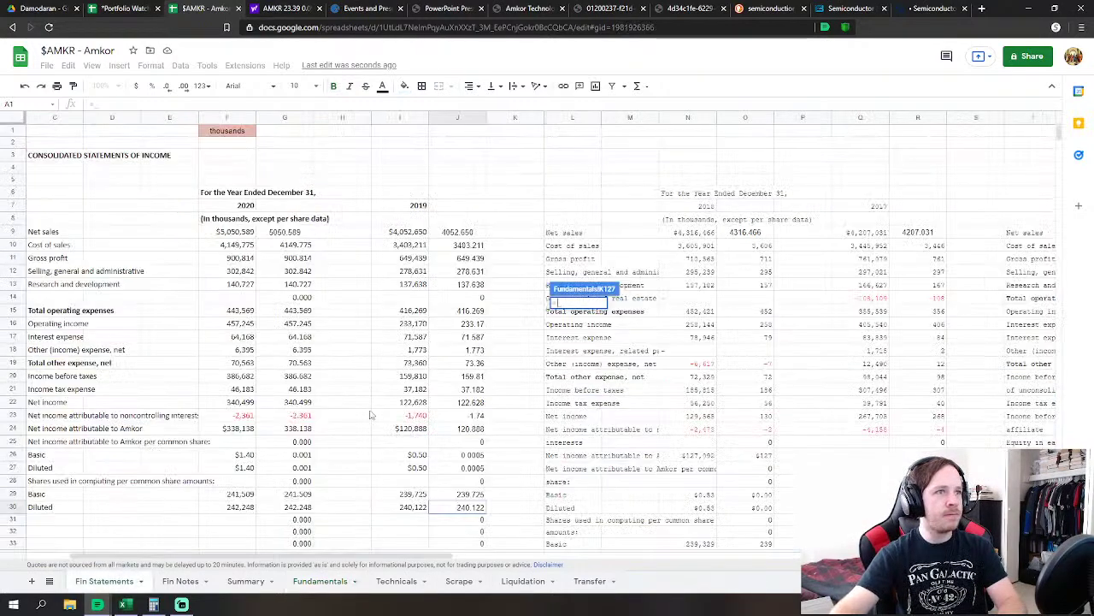
{"action": "scroll", "coordinate": [370, 415], "scroll_direction": "down", "scroll_amount": 15}
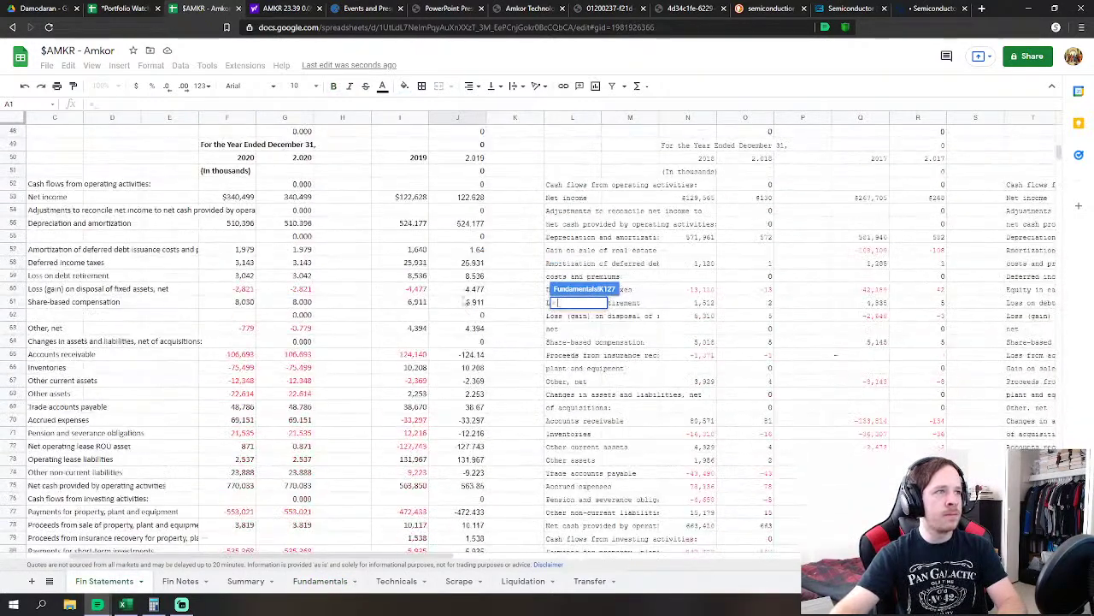
{"action": "left_click", "coordinate": [476, 224]}
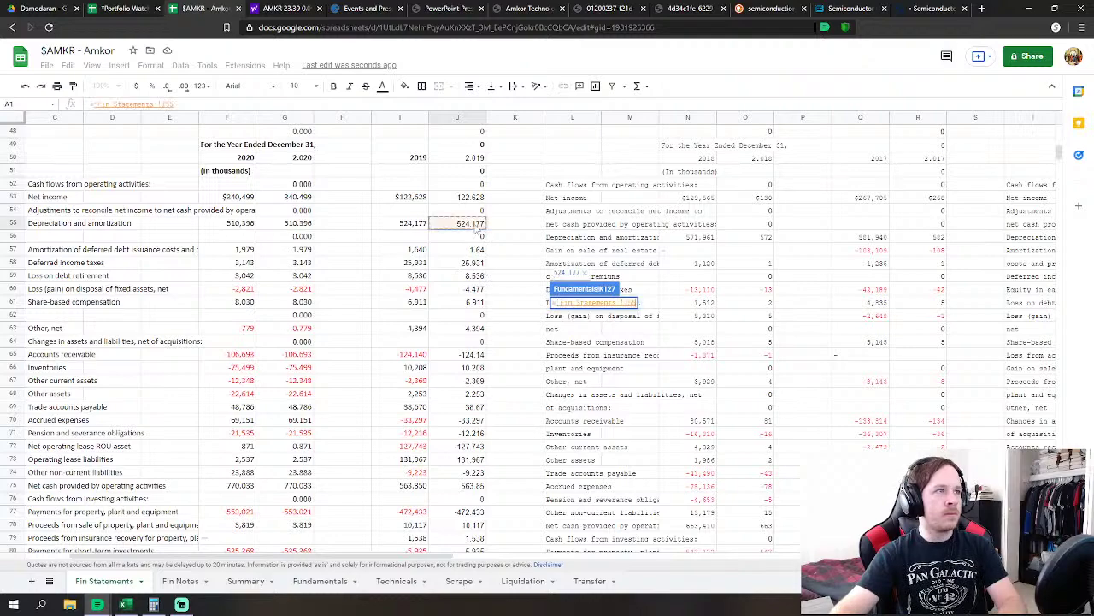
{"action": "key", "text": "Return"}
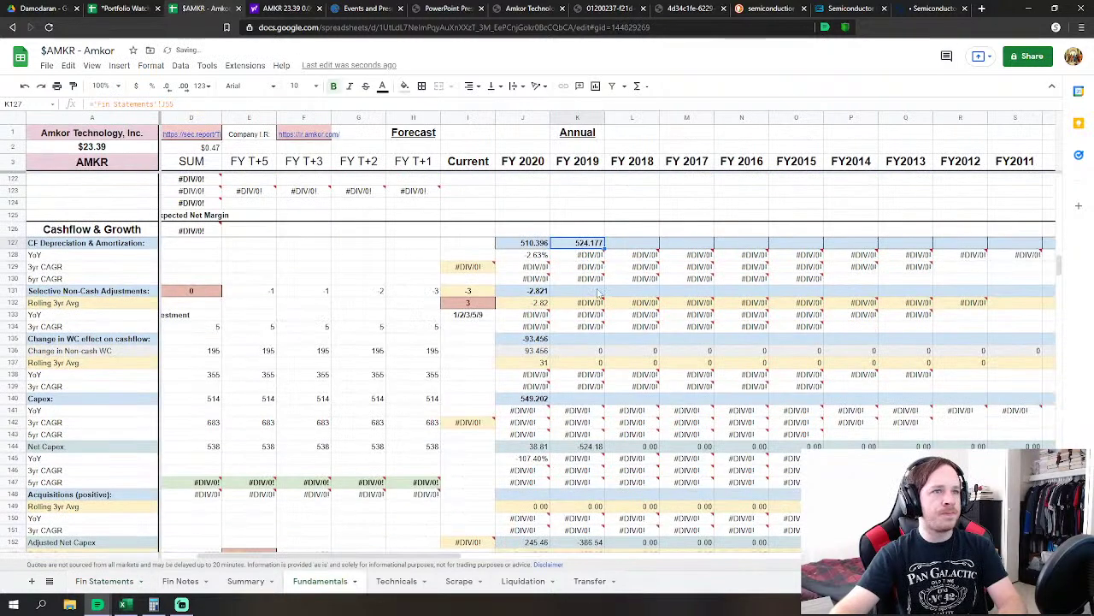
Link K131 to the FY2019 fixed-asset disposal loss in Fin Statements J60 (4.477)
{"action": "key", "text": "Down"}
{"action": "key", "text": "Down"}
{"action": "key", "text": "Down"}
{"action": "key", "text": "Return"}
{"action": "type", "text": "="}
{"action": "left_click", "coordinate": [92, 581]}
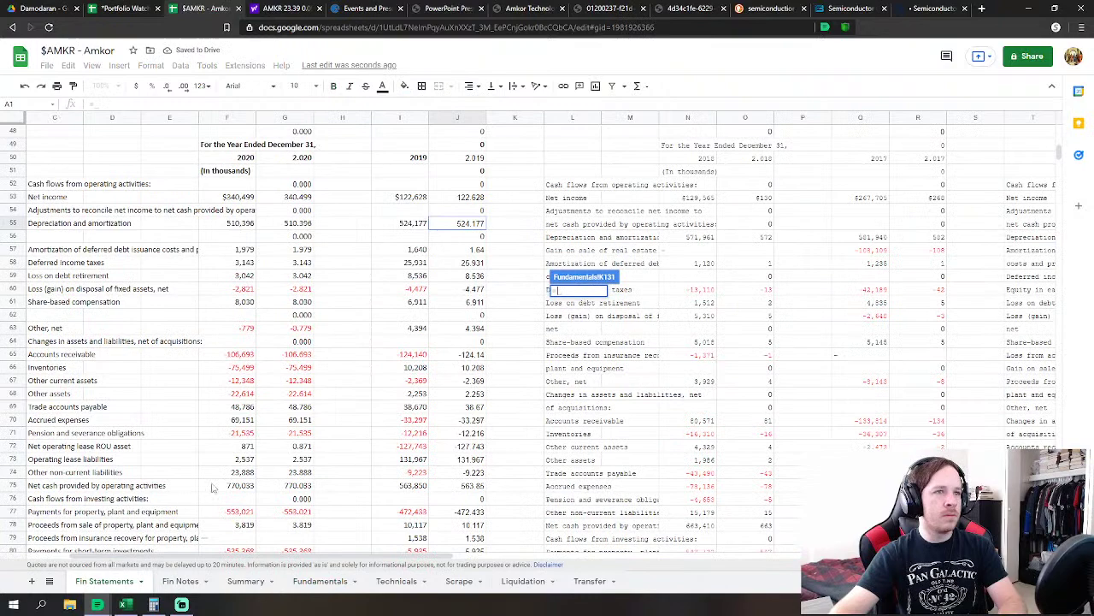
{"action": "left_click", "coordinate": [468, 291]}
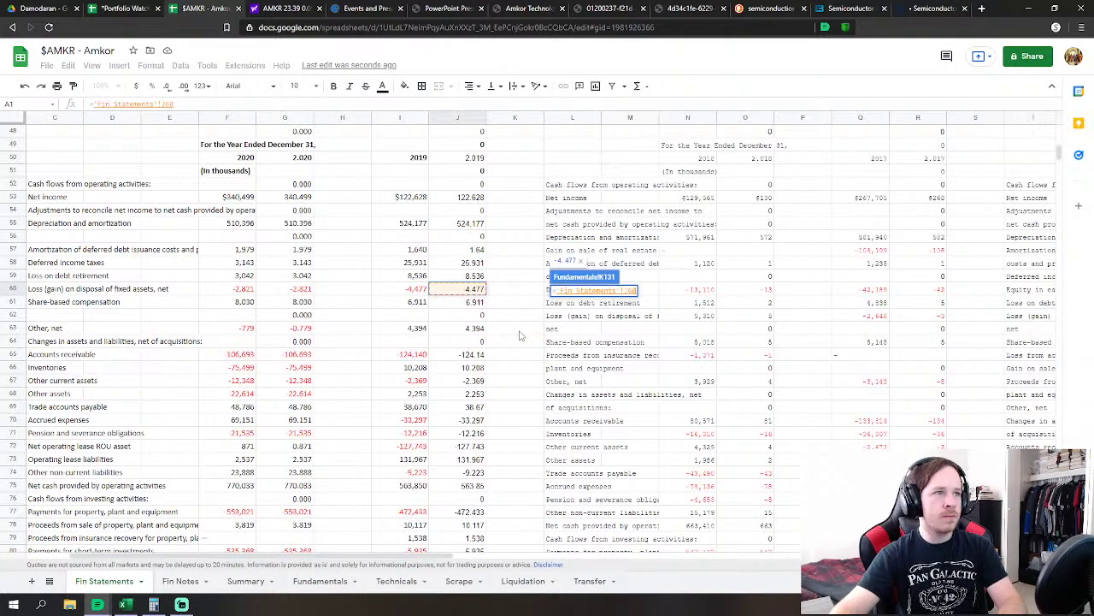
{"action": "key", "text": "Return"}
{"action": "scroll", "coordinate": [601, 227], "scroll_direction": "down", "scroll_amount": 5}
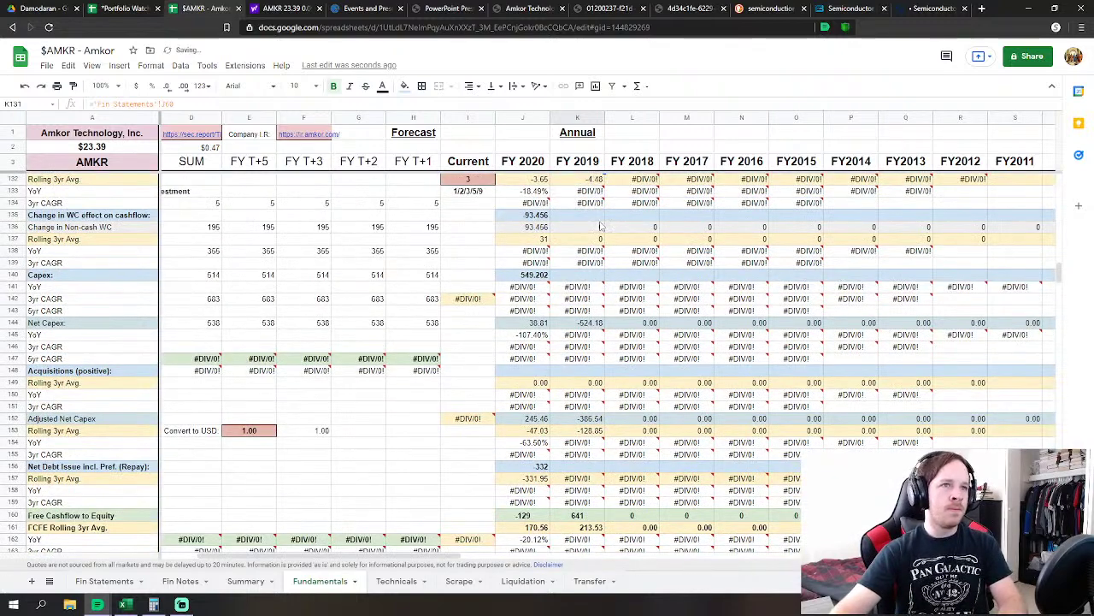
Enter =SUM('Fin Statements'!J65:J74) in K135, giving 125.09 working-capital change
{"action": "left_click", "coordinate": [601, 215]}
{"action": "type", "text": "="}
{"action": "left_click", "coordinate": [103, 581]}
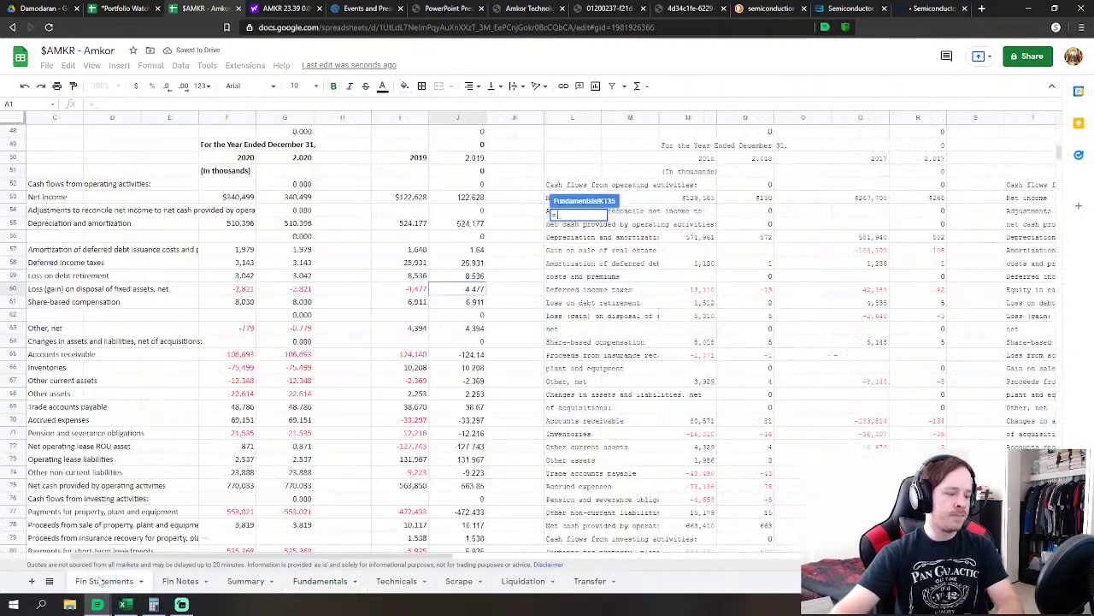
{"action": "type", "text": "su"}
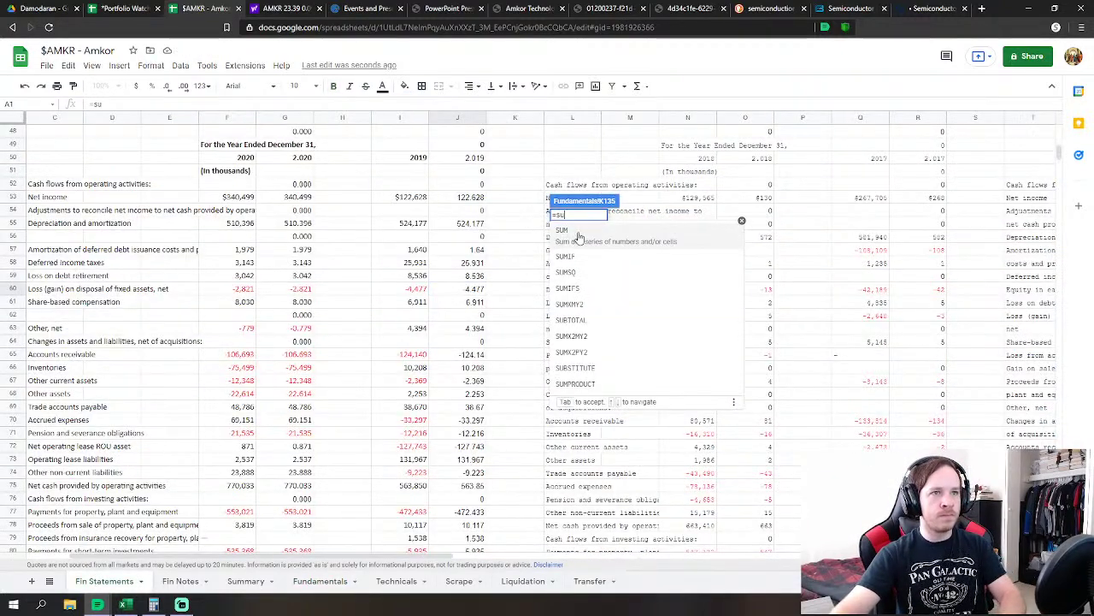
{"action": "left_click", "coordinate": [579, 238]}
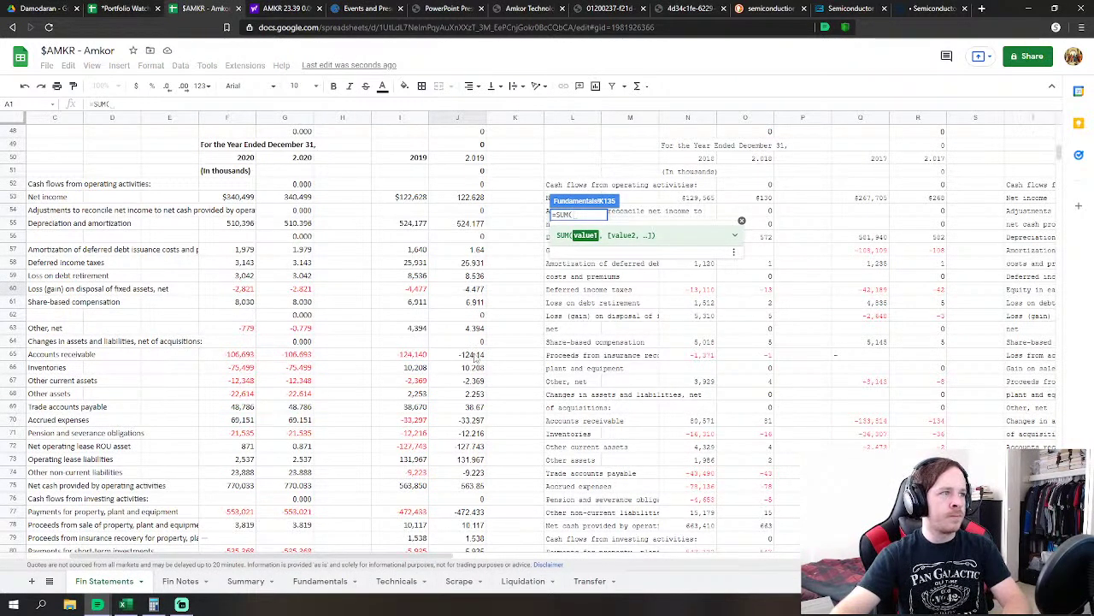
{"action": "left_click_drag", "start_coordinate": [480, 359], "coordinate": [479, 461]}
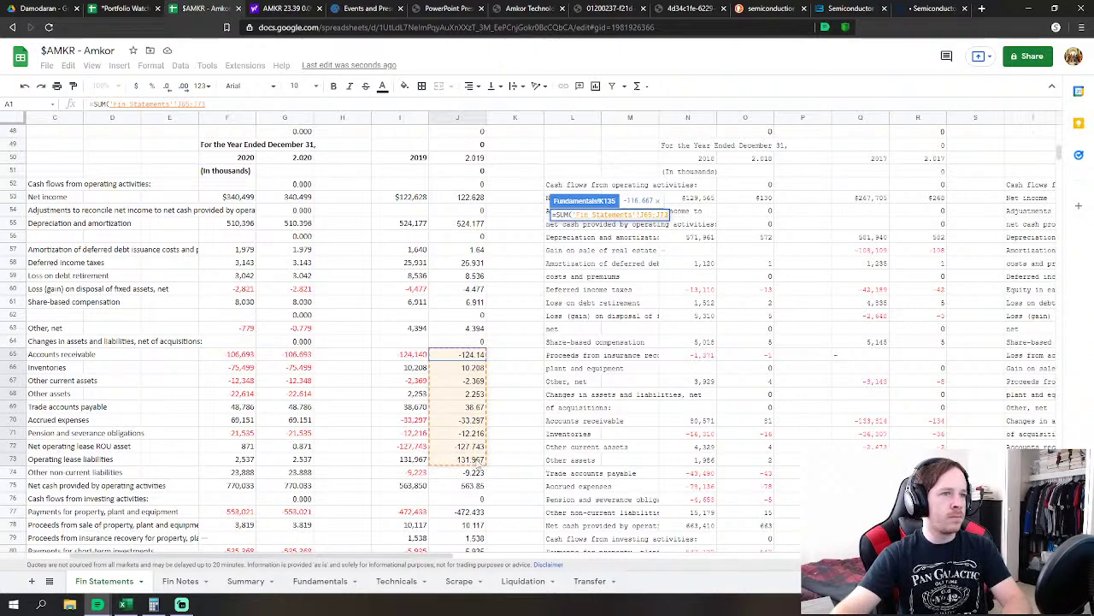
{"action": "left_click_drag", "start_coordinate": [479, 461], "coordinate": [476, 474]}
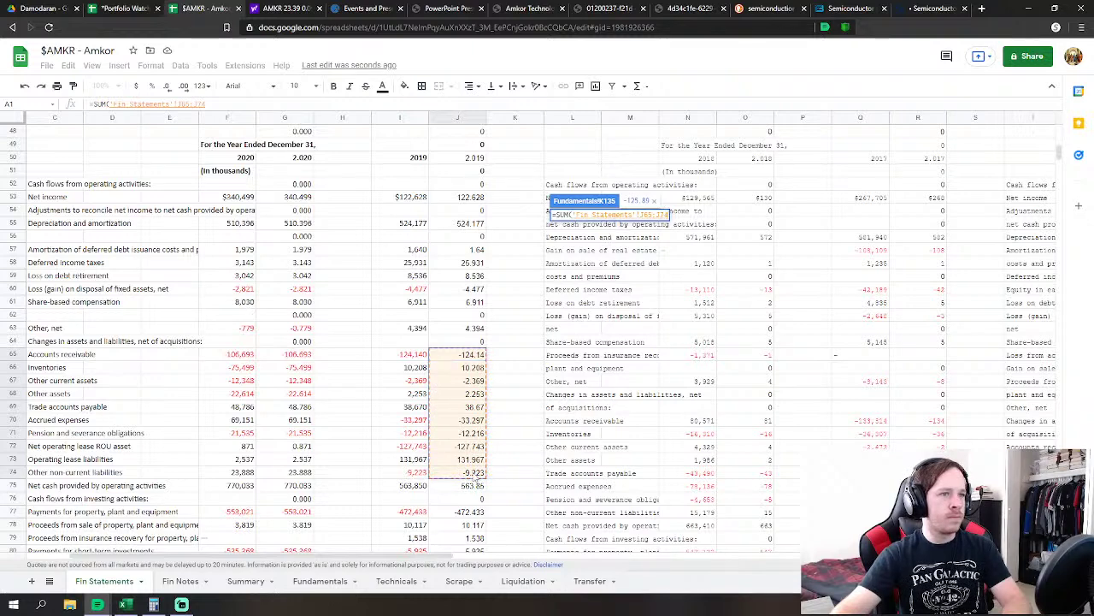
{"action": "key", "text": "Return"}
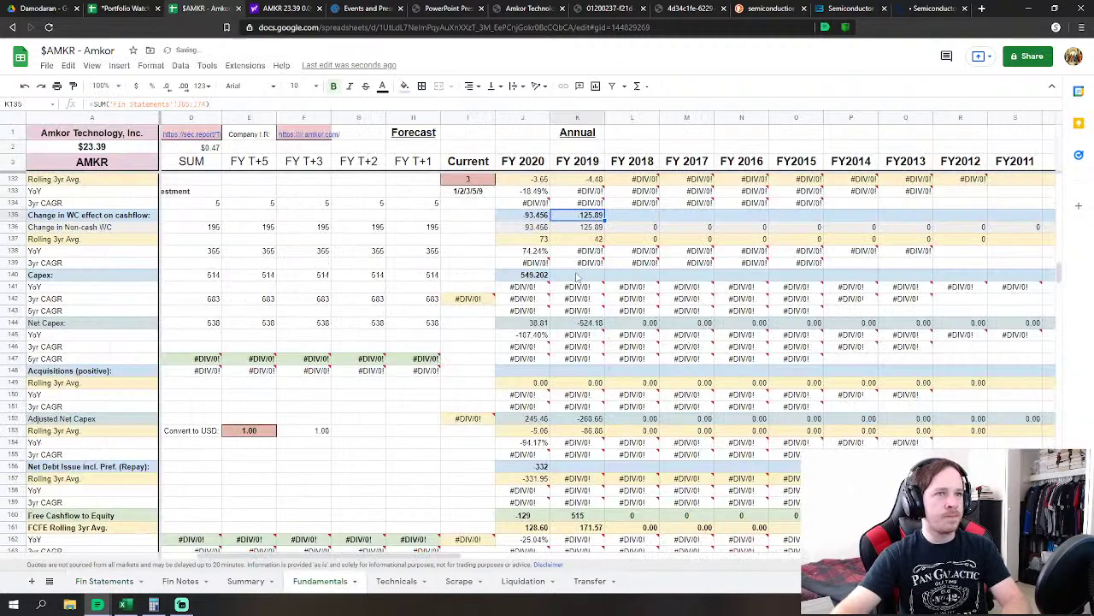
{"action": "left_click", "coordinate": [577, 274]}
Set FY2019 Capex in K140 to ='Fin Statements'!J77-J78-J79-J83-J84 (462.821)
{"action": "type", "text": "="}
{"action": "left_click", "coordinate": [104, 581]}
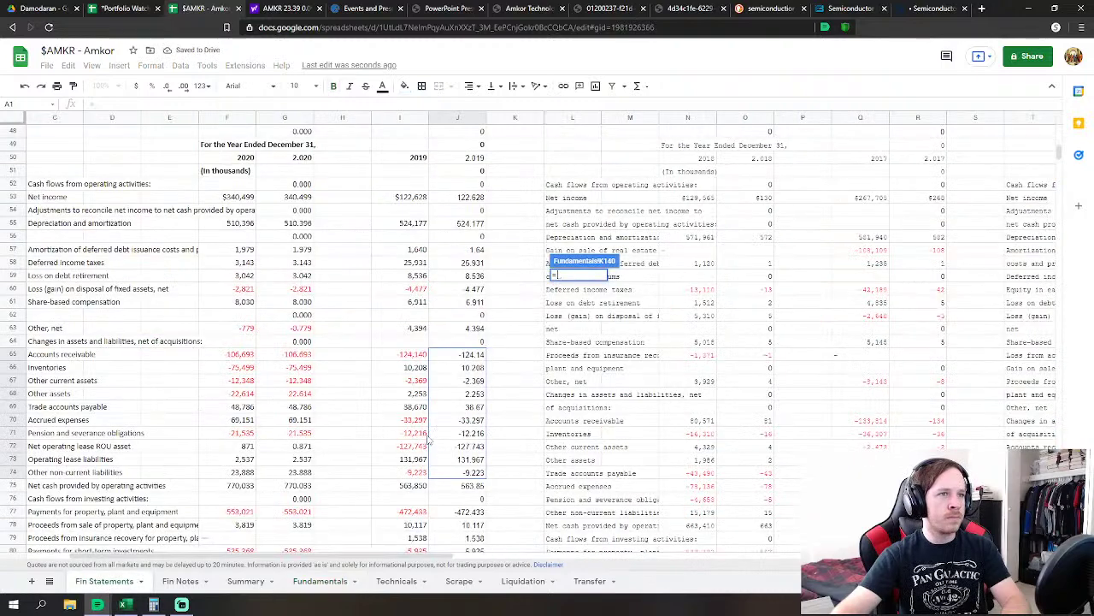
{"action": "scroll", "coordinate": [430, 440], "scroll_direction": "down", "scroll_amount": 2}
{"action": "left_click", "coordinate": [472, 420]}
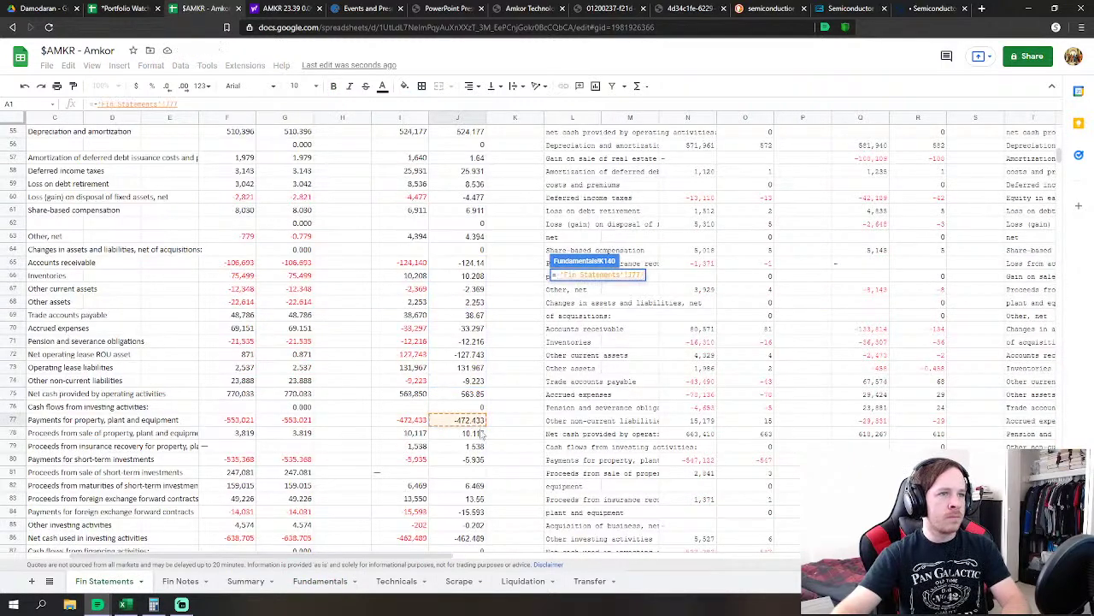
{"action": "type", "text": "-"}
{"action": "left_click", "coordinate": [481, 433]}
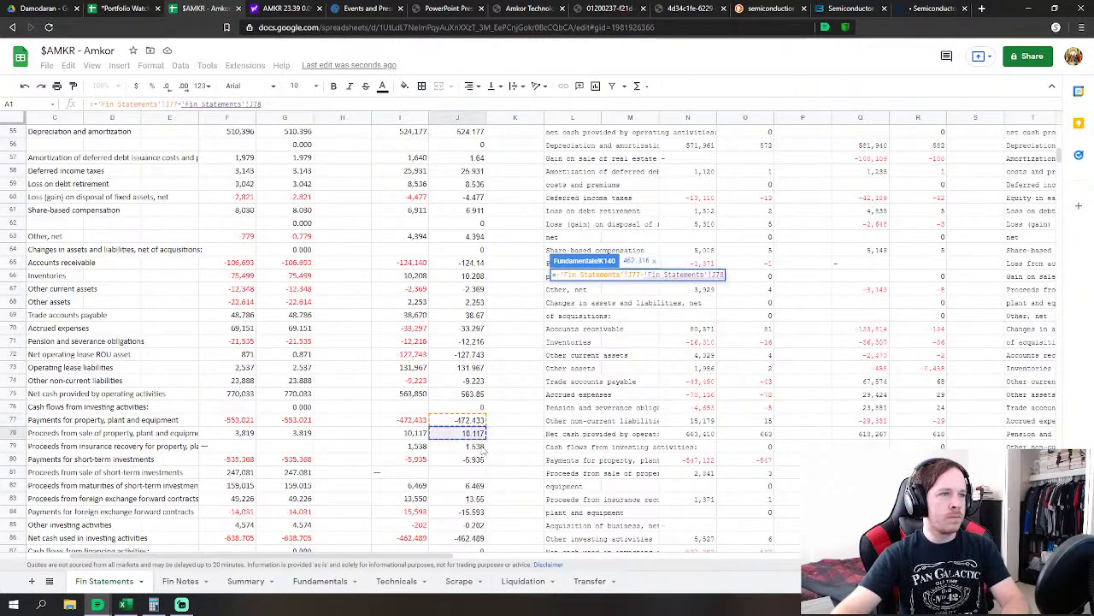
{"action": "type", "text": "-"}
{"action": "left_click", "coordinate": [481, 448]}
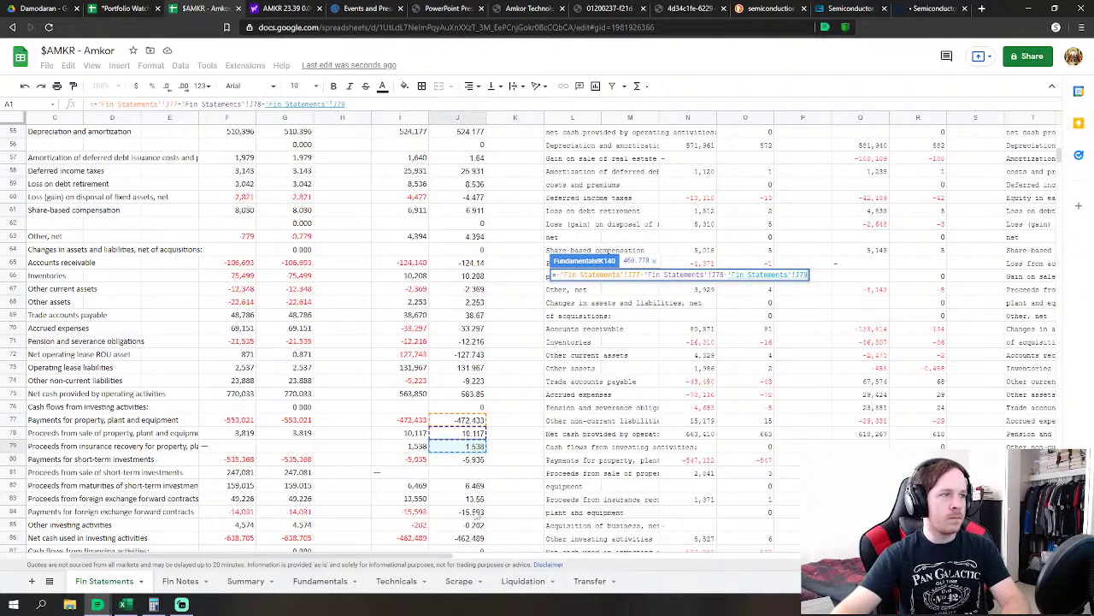
{"action": "scroll", "coordinate": [498, 498], "scroll_direction": "down", "scroll_amount": 2}
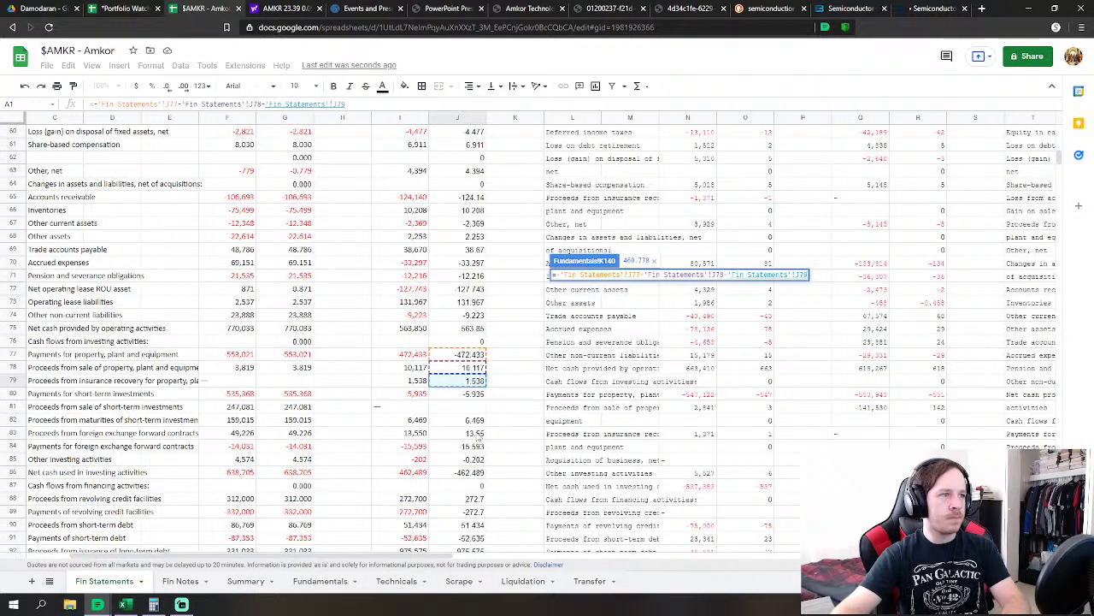
{"action": "type", "text": "-"}
{"action": "left_click", "coordinate": [477, 434]}
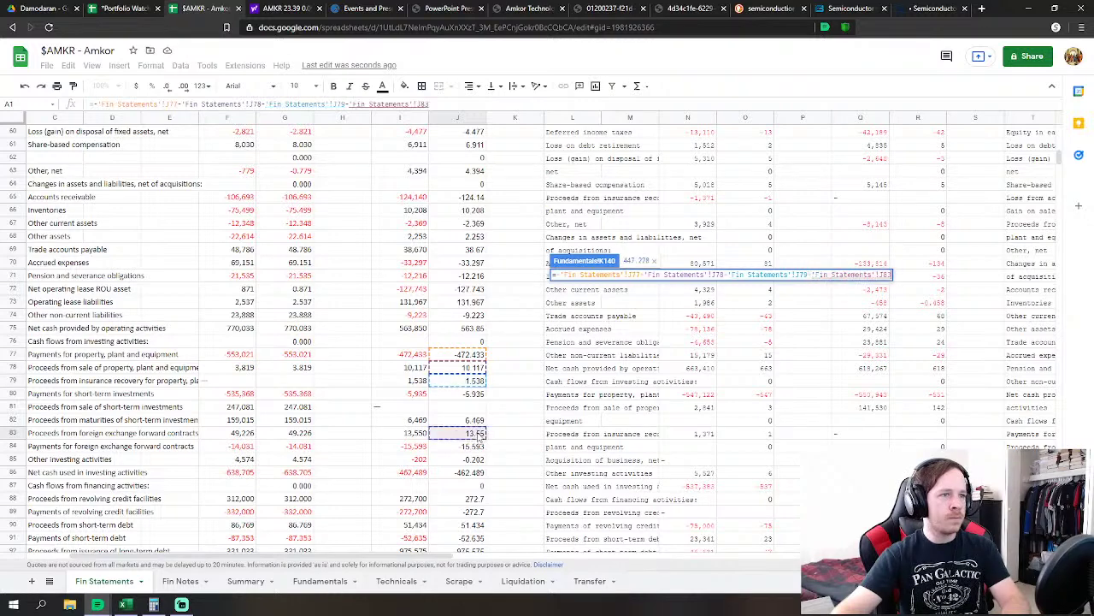
{"action": "type", "text": "-"}
{"action": "left_click", "coordinate": [481, 446]}
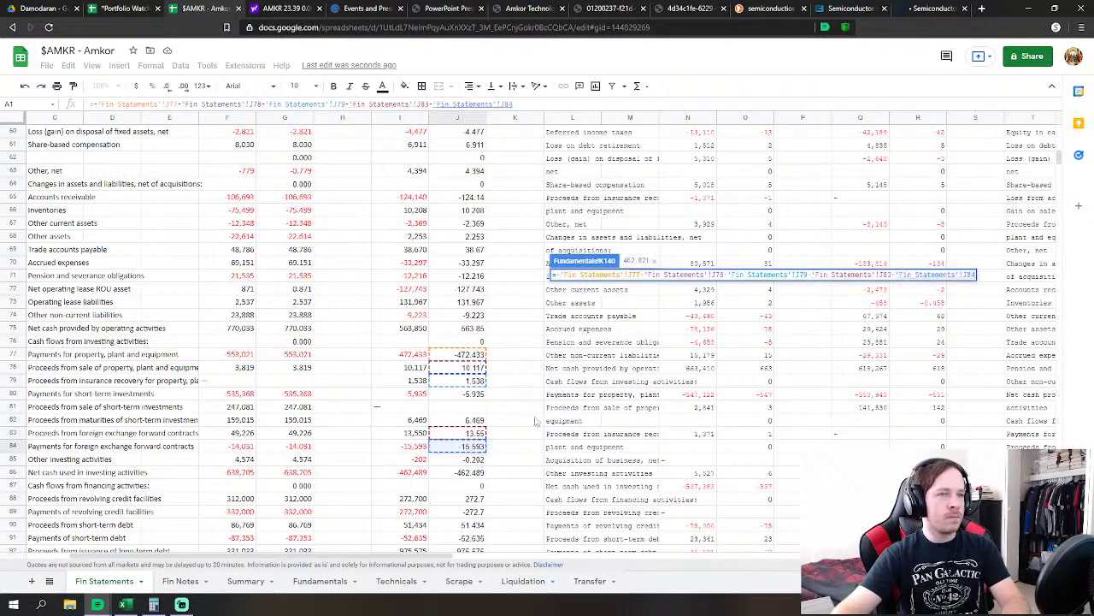
{"action": "key", "text": "Return"}
Append -G83-G84 to the FY2020 Capex formula in J140, giving 514.007
{"action": "left_click", "coordinate": [539, 279]}
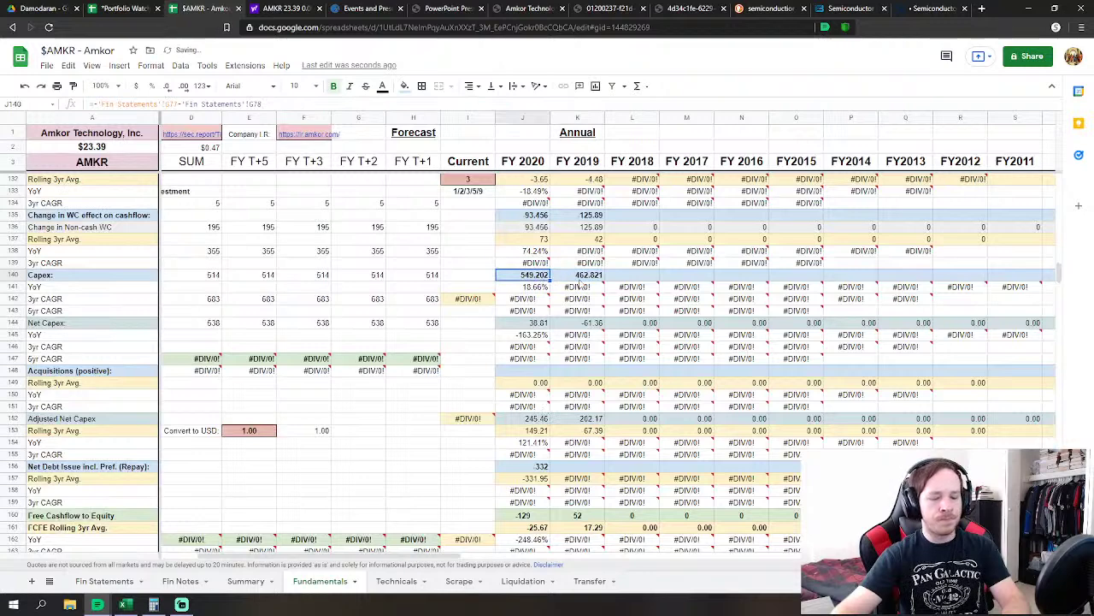
{"action": "key", "text": "Return"}
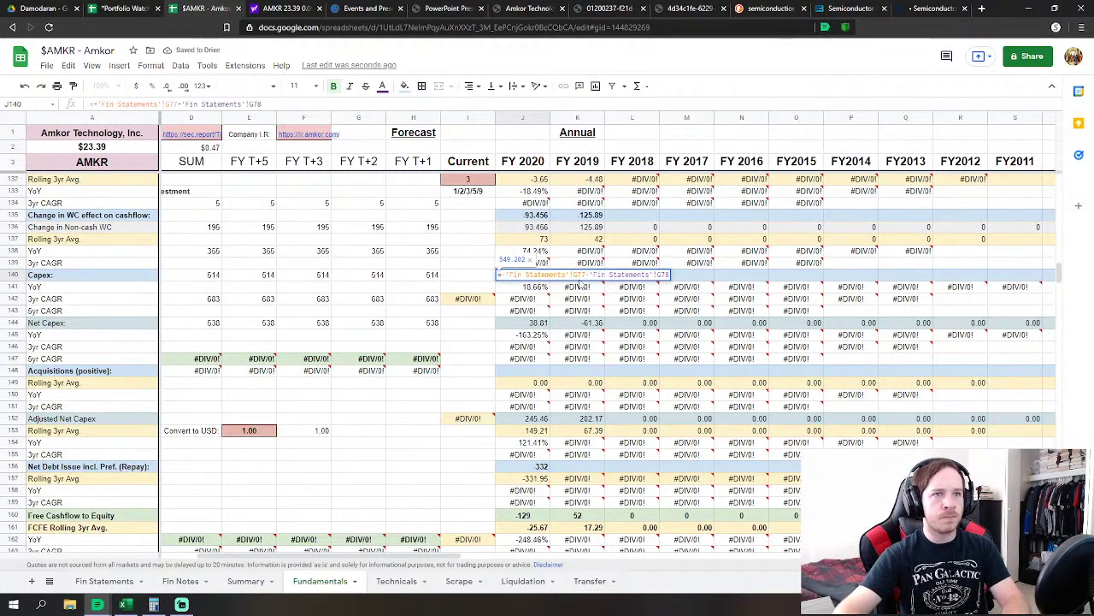
{"action": "type", "text": "-"}
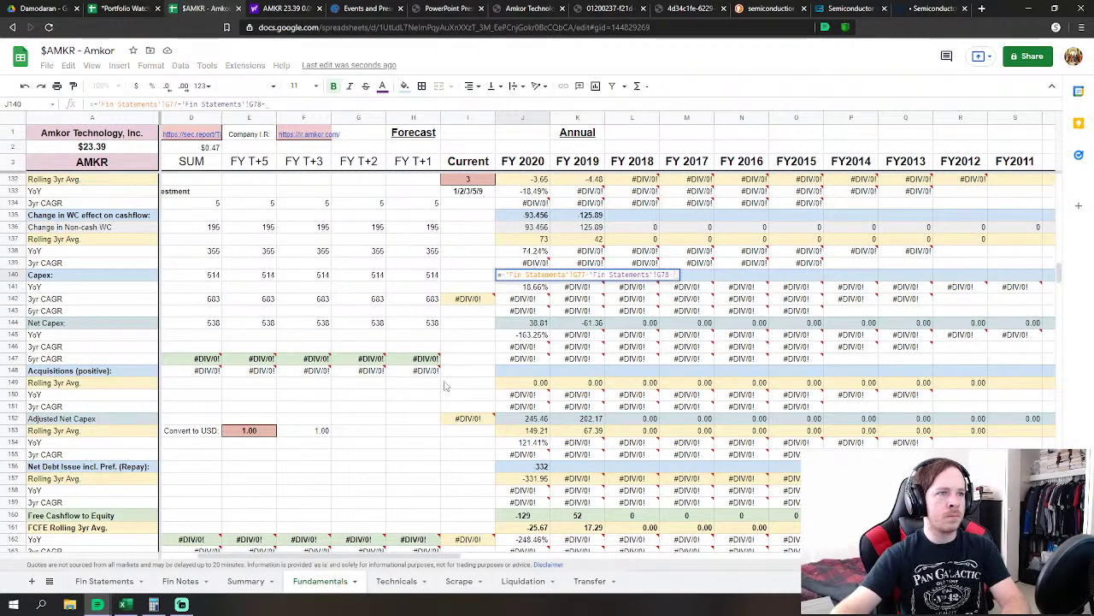
{"action": "left_click", "coordinate": [117, 581]}
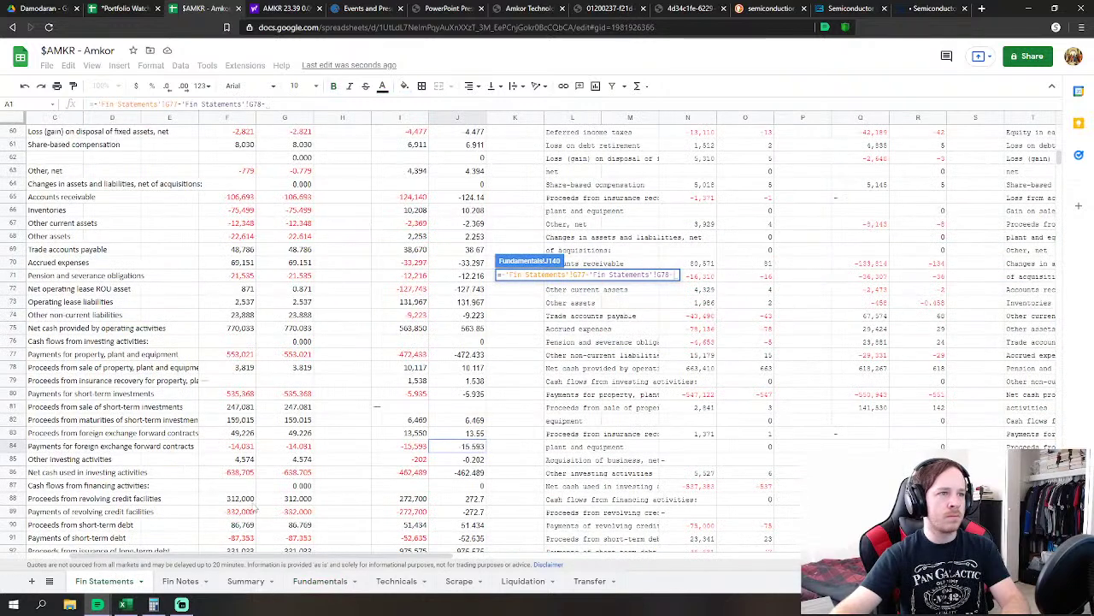
{"action": "left_click", "coordinate": [304, 436]}
{"action": "type", "text": "-"}
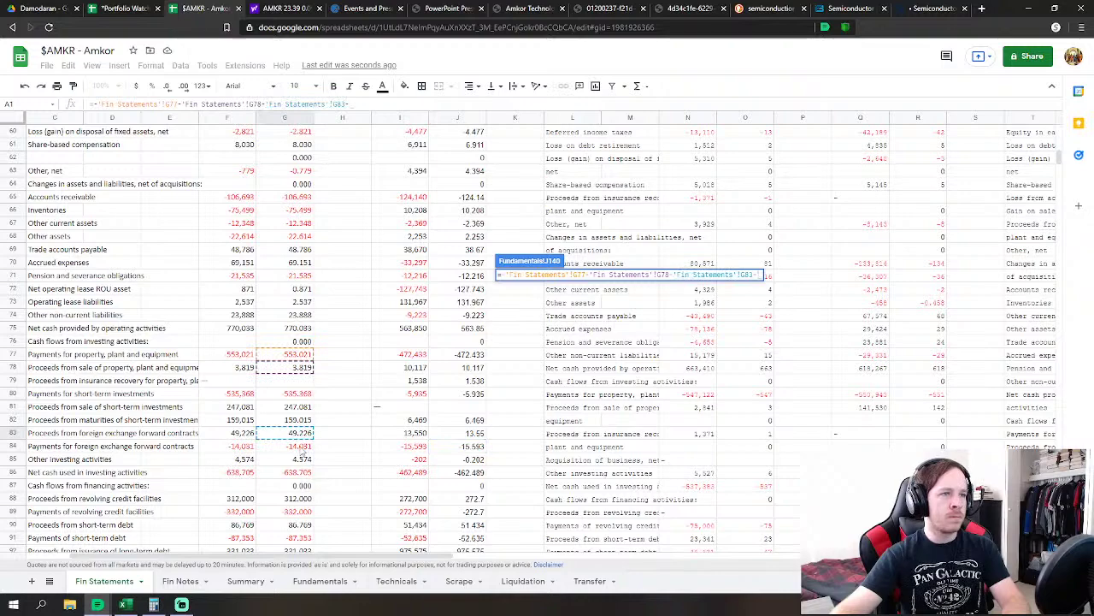
{"action": "left_click", "coordinate": [300, 446]}
{"action": "key", "text": "Return"}
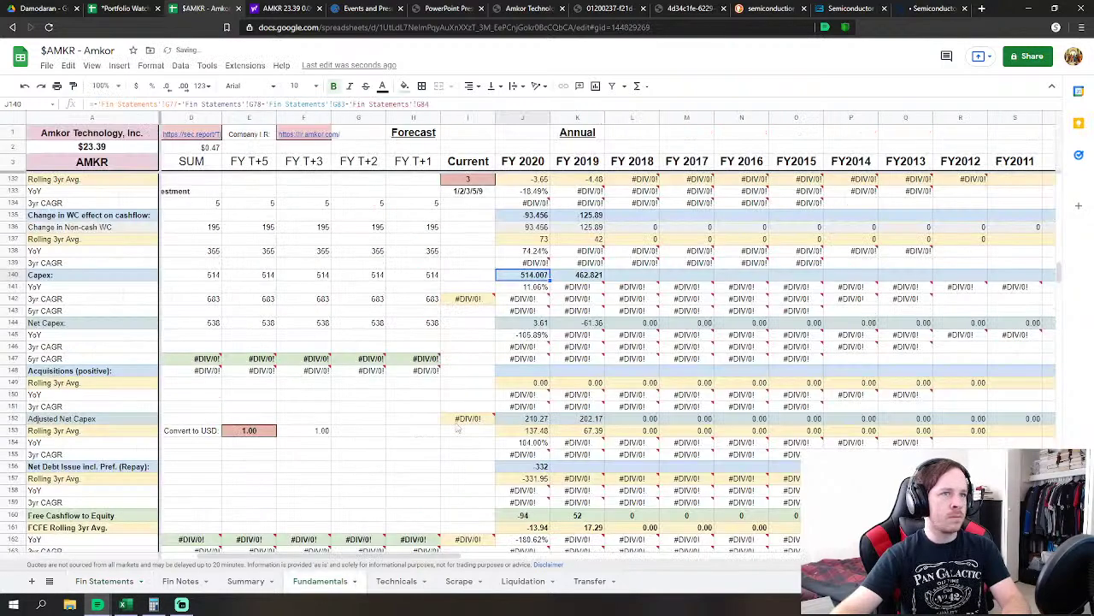
{"action": "scroll", "coordinate": [598, 336], "scroll_direction": "down", "scroll_amount": 2}
Start the FY 2019 Net Debt Issue formula in K156 with Fin Statements J88+J89
{"action": "scroll", "coordinate": [598, 336], "scroll_direction": "down", "scroll_amount": 3}
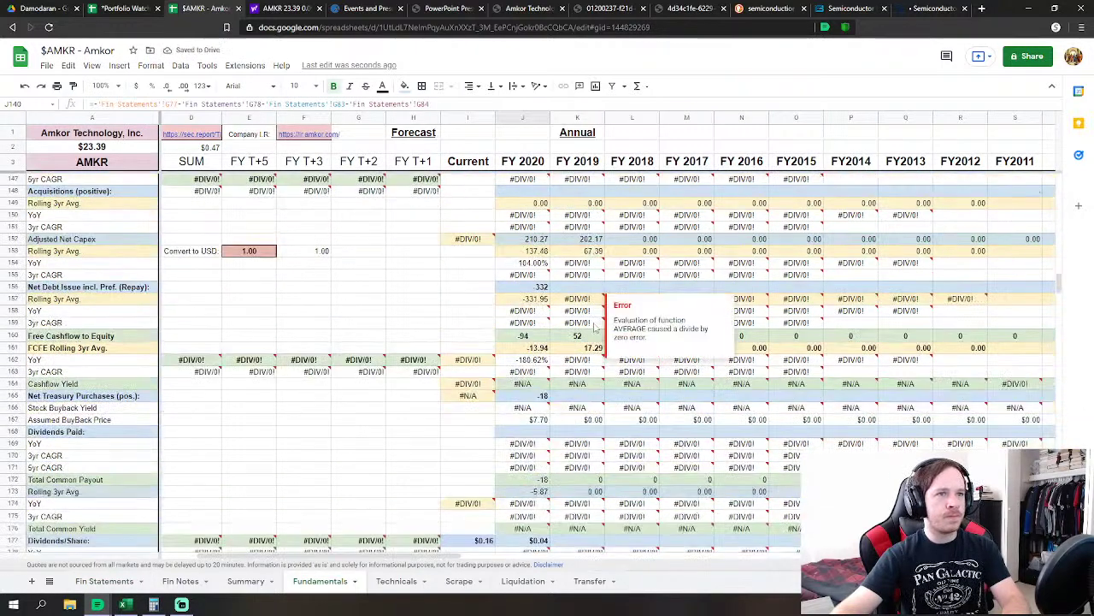
{"action": "left_click", "coordinate": [577, 287]}
{"action": "type", "text": "="}
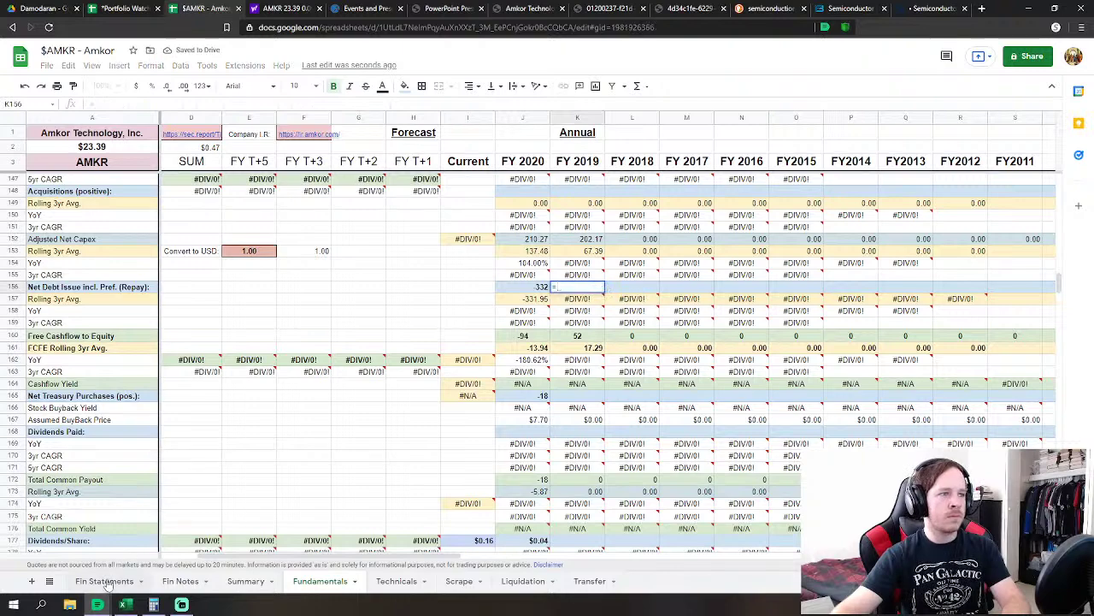
{"action": "left_click", "coordinate": [105, 580]}
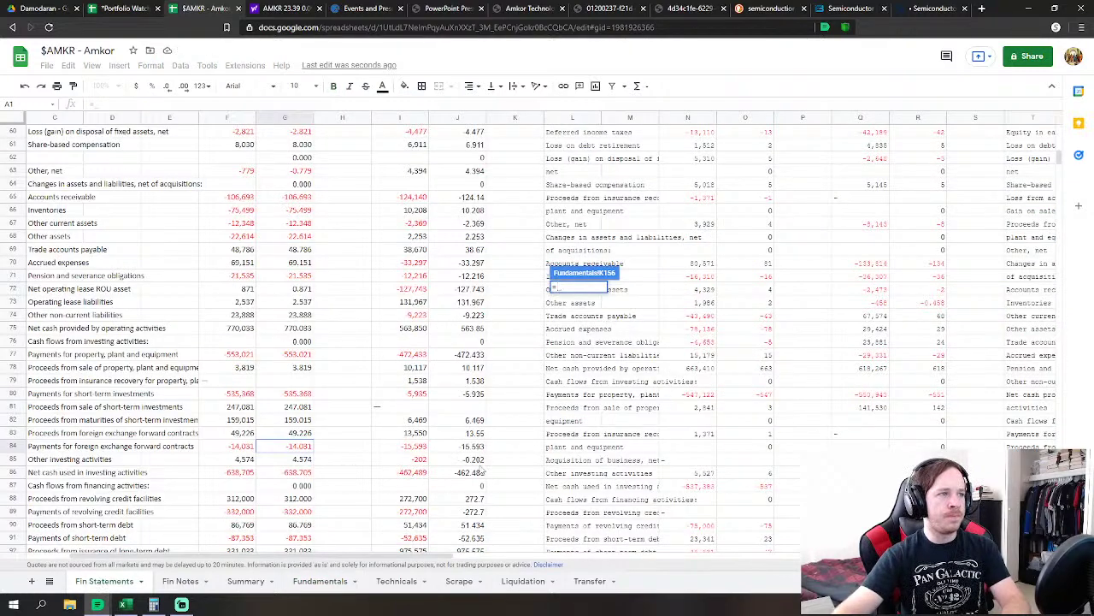
{"action": "scroll", "coordinate": [478, 467], "scroll_direction": "down", "scroll_amount": 1}
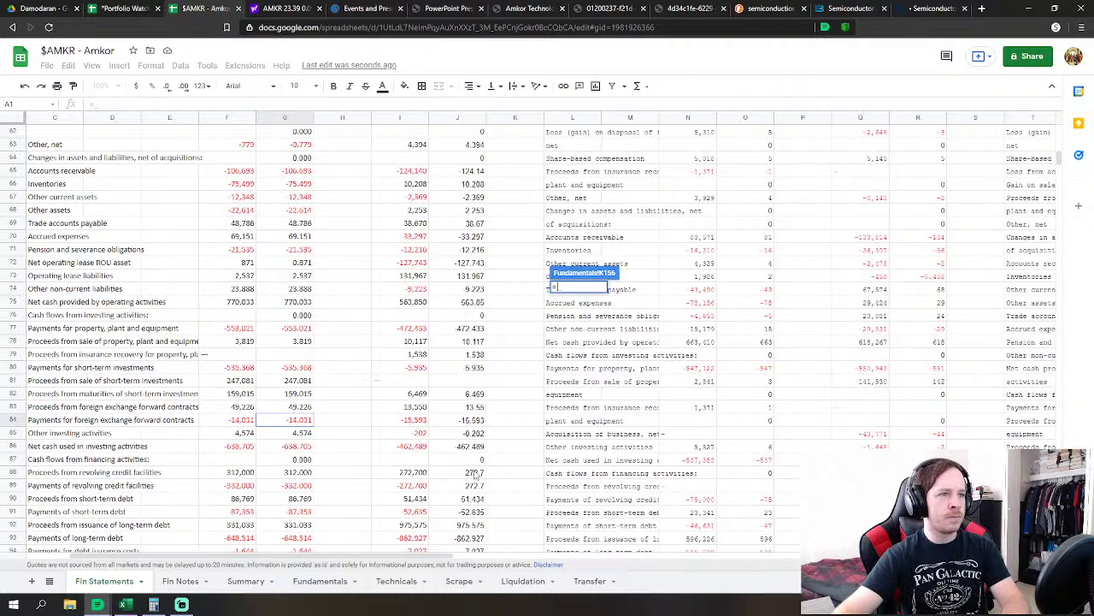
{"action": "left_click", "coordinate": [477, 475]}
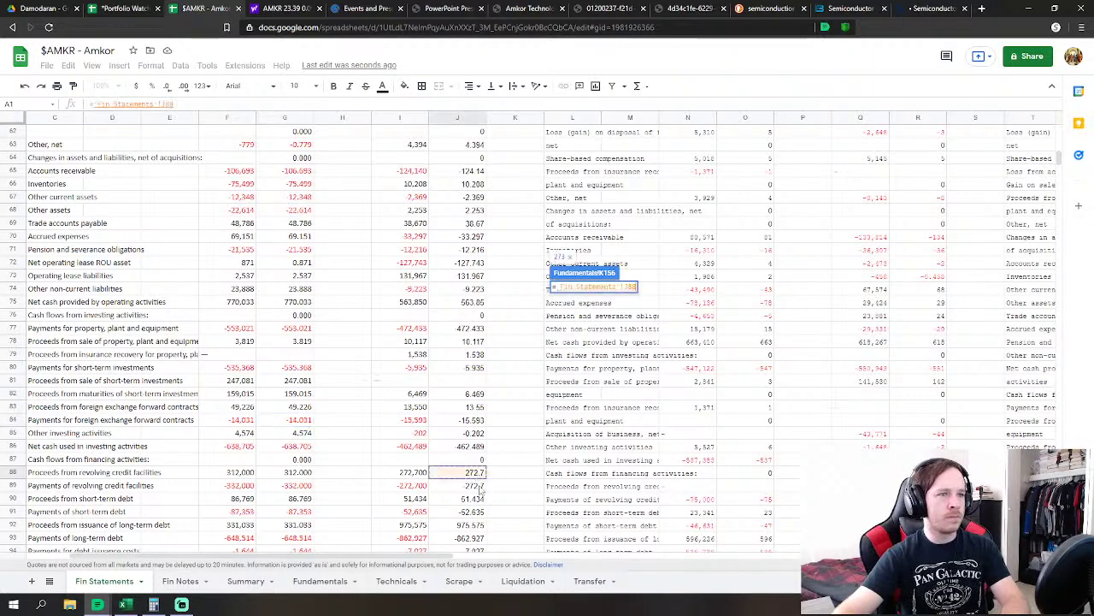
{"action": "type", "text": "+"}
{"action": "left_click", "coordinate": [476, 487]}
Add Fin Statements J90 through J96 to the formula and commit it, giving 109
{"action": "scroll", "coordinate": [528, 467], "scroll_direction": "down", "scroll_amount": 1}
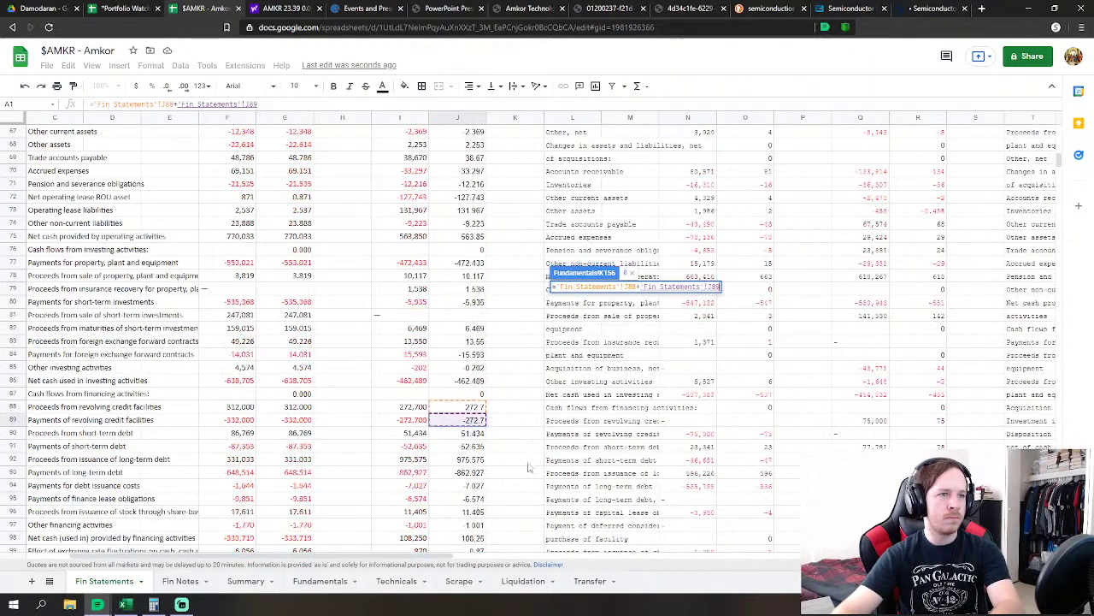
{"action": "type", "text": "+"}
{"action": "left_click", "coordinate": [479, 433]}
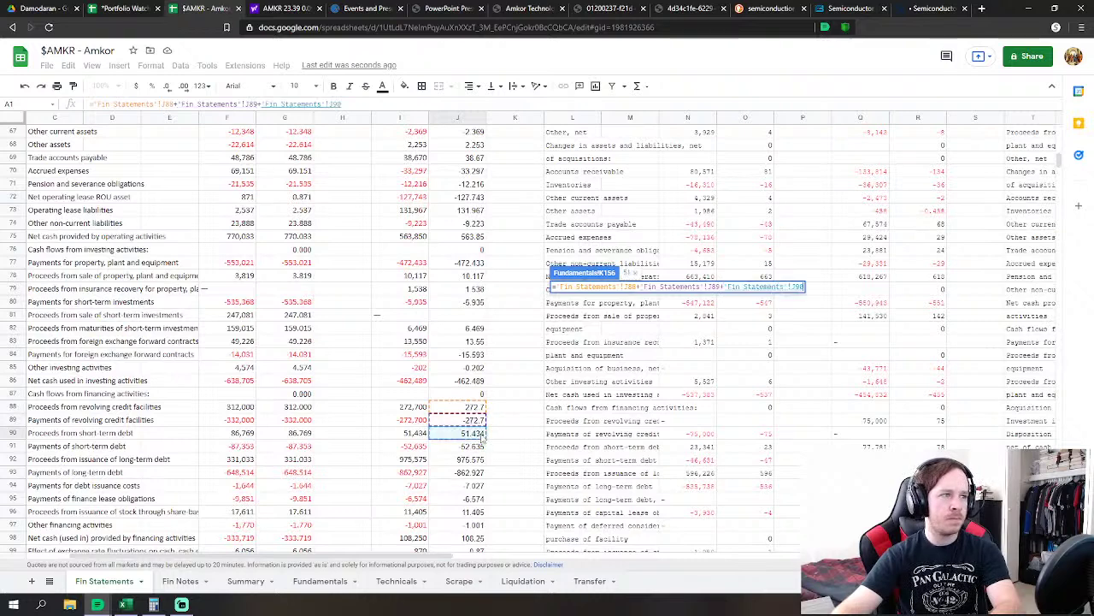
{"action": "type", "text": "+"}
{"action": "left_click", "coordinate": [481, 446]}
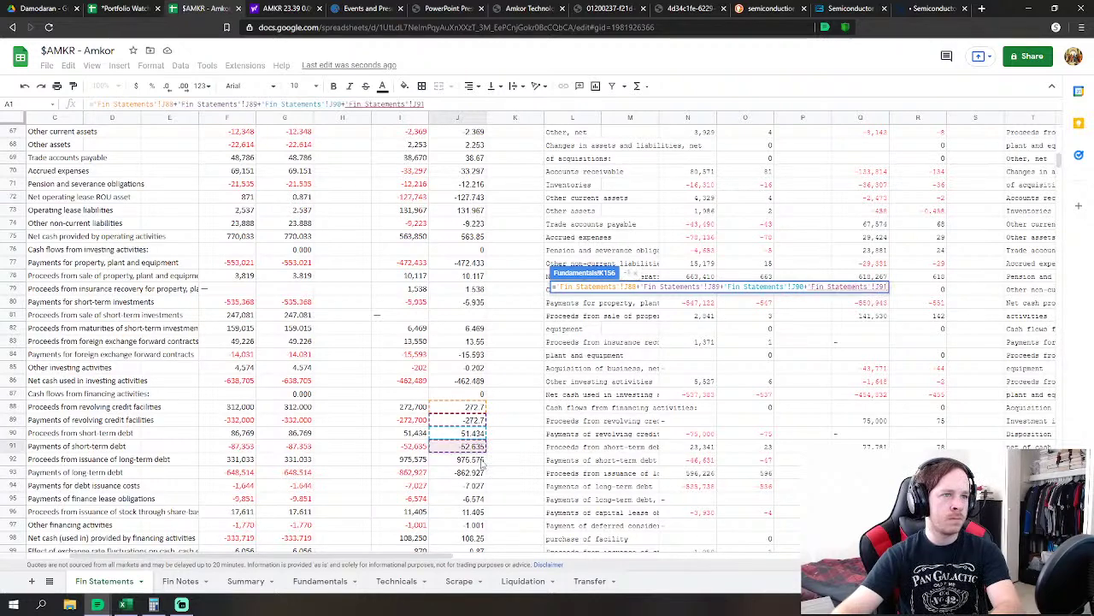
{"action": "type", "text": "+"}
{"action": "left_click", "coordinate": [482, 460]}
{"action": "type", "text": "+'Fin Statements'!J92+"}
{"action": "left_click", "coordinate": [477, 473]}
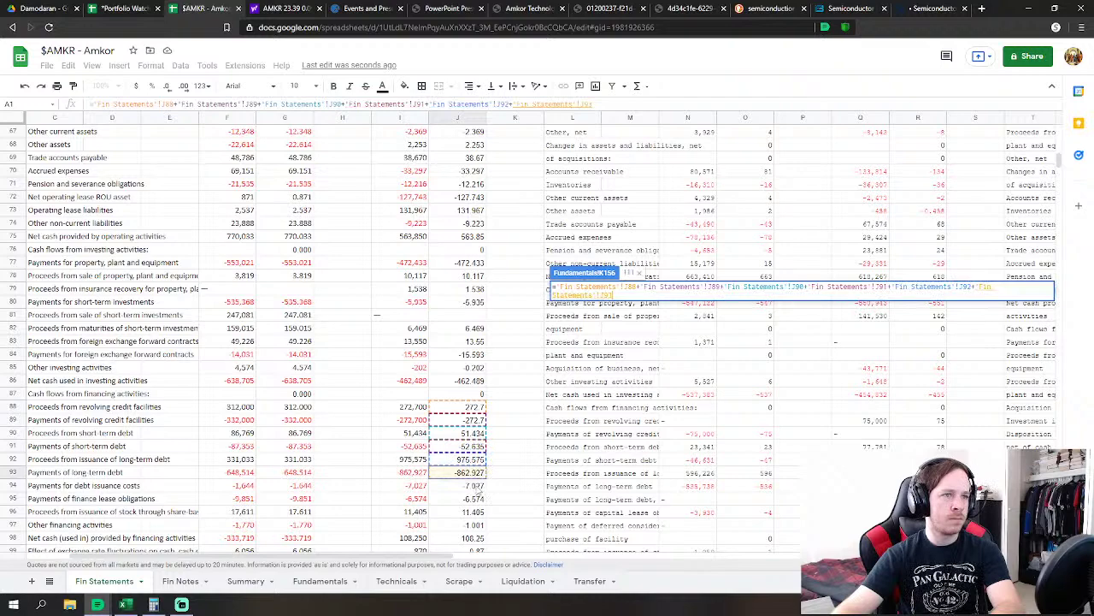
{"action": "type", "text": "+"}
{"action": "left_click", "coordinate": [477, 485]}
{"action": "type", "text": "+'Fin Statements'!J94"}
{"action": "left_click", "coordinate": [480, 499]}
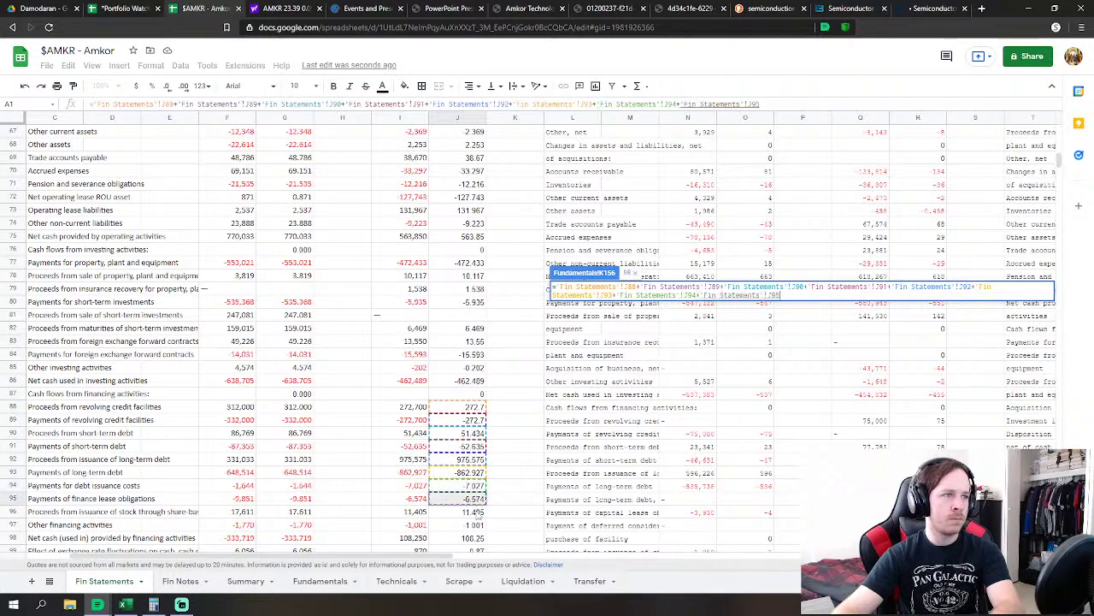
{"action": "scroll", "coordinate": [480, 513], "scroll_direction": "down", "scroll_amount": 2}
{"action": "type", "text": "+"}
{"action": "left_click", "coordinate": [479, 447]}
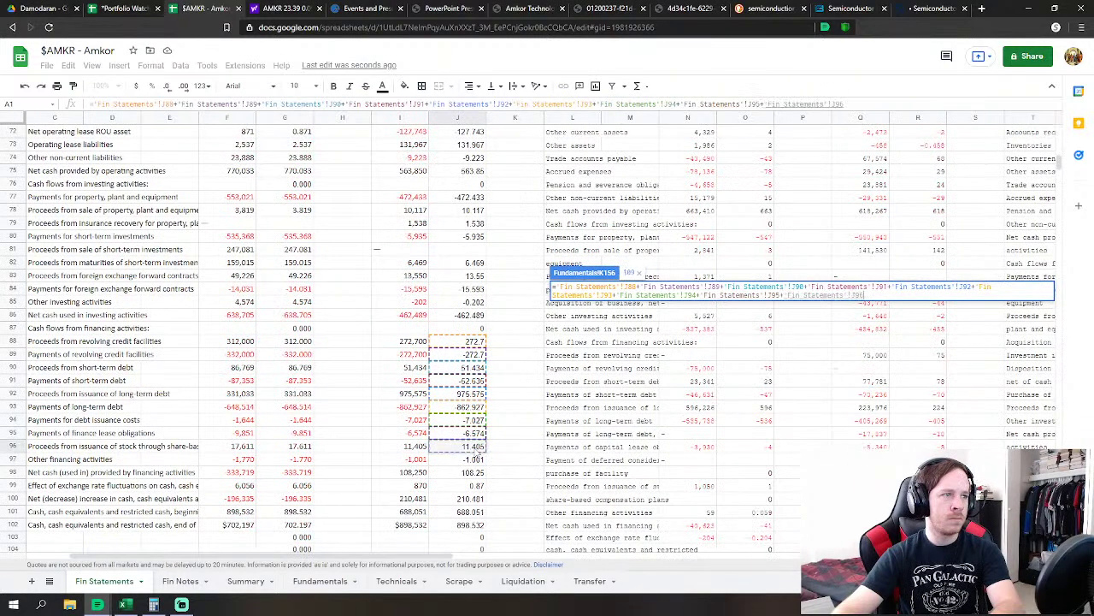
{"action": "key", "text": "Return"}
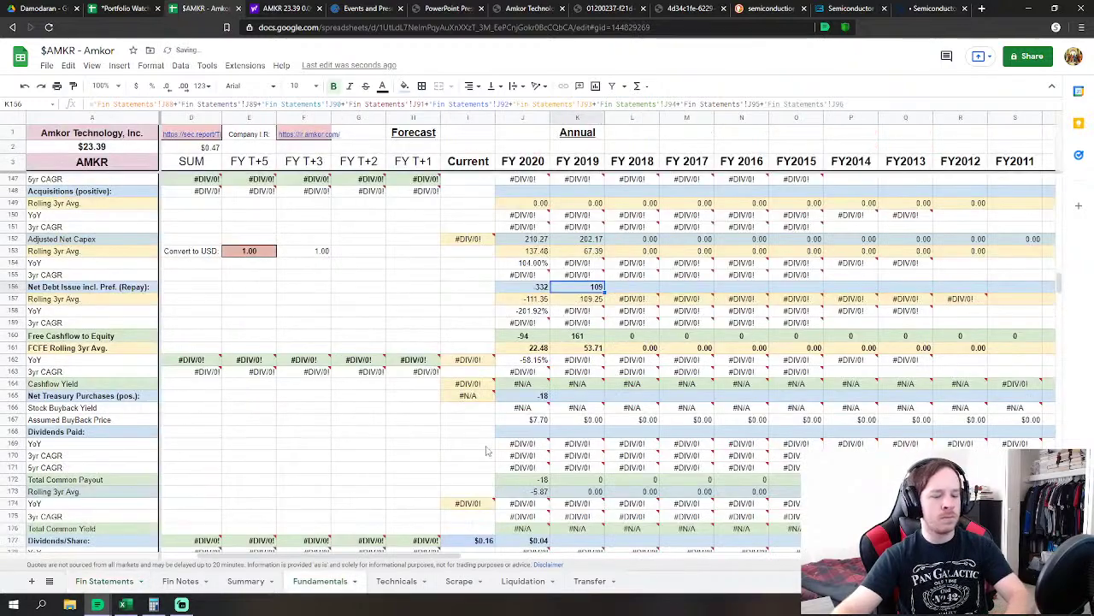
Set FY 2019 Net Treasury Purchases (K165) to ='Fin Statements'!J96, showing -11
{"action": "scroll", "coordinate": [549, 432], "scroll_direction": "down", "scroll_amount": 1}
{"action": "scroll", "coordinate": [549, 430], "scroll_direction": "down", "scroll_amount": 1}
{"action": "left_click", "coordinate": [578, 335]}
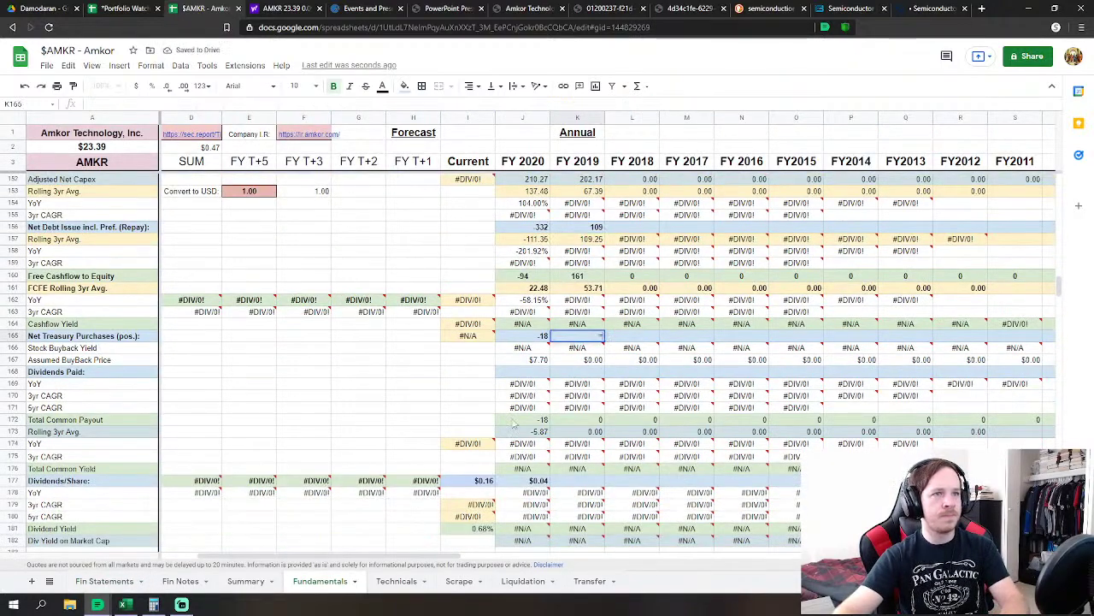
{"action": "type", "text": "="}
{"action": "left_click", "coordinate": [104, 580]}
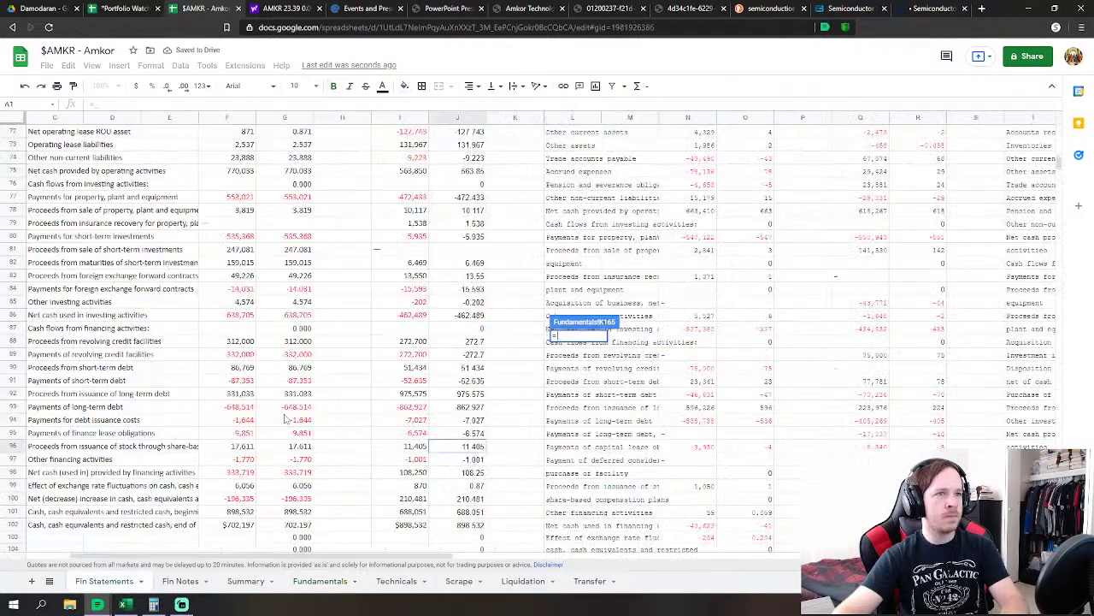
{"action": "left_click", "coordinate": [473, 446]}
{"action": "key", "text": "Return"}
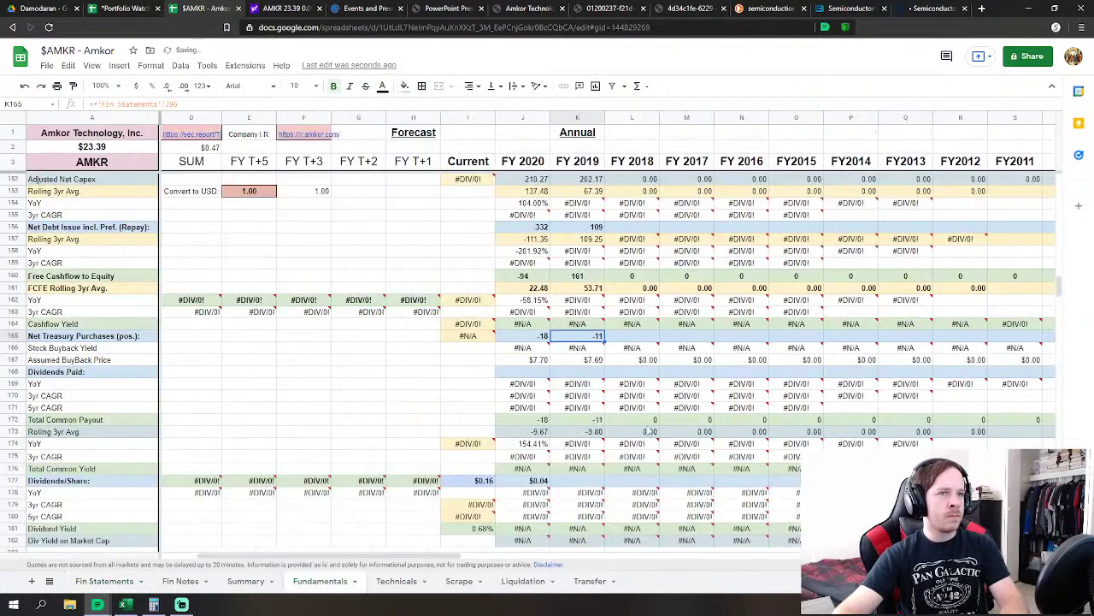
Review the Fin Statements sheet, then return to Fundamentals
{"action": "mouse_move", "coordinate": [599, 398]}
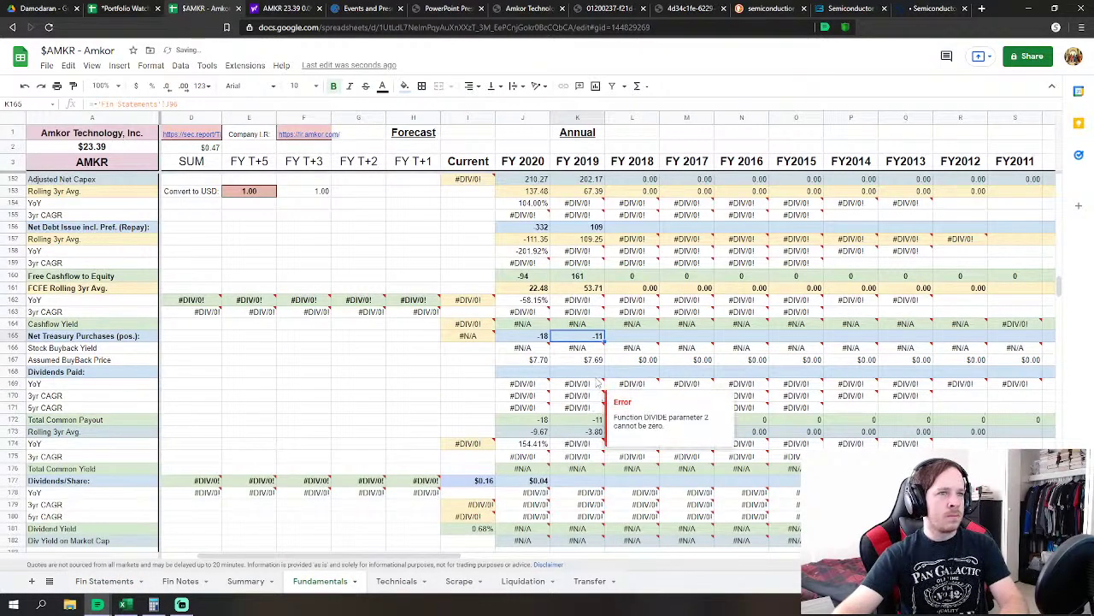
{"action": "left_click", "coordinate": [123, 582]}
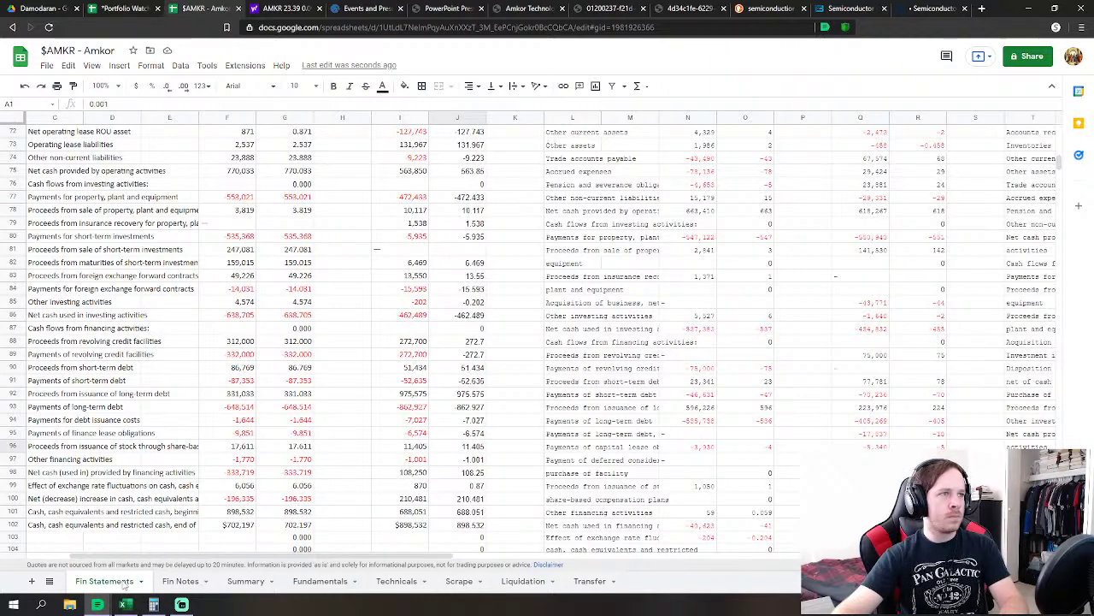
{"action": "left_click", "coordinate": [320, 581]}
Link FY 2019 Cash & Equivalents to the 2019 cash figure, 894.95
{"action": "scroll", "coordinate": [651, 427], "scroll_direction": "down", "scroll_amount": 9}
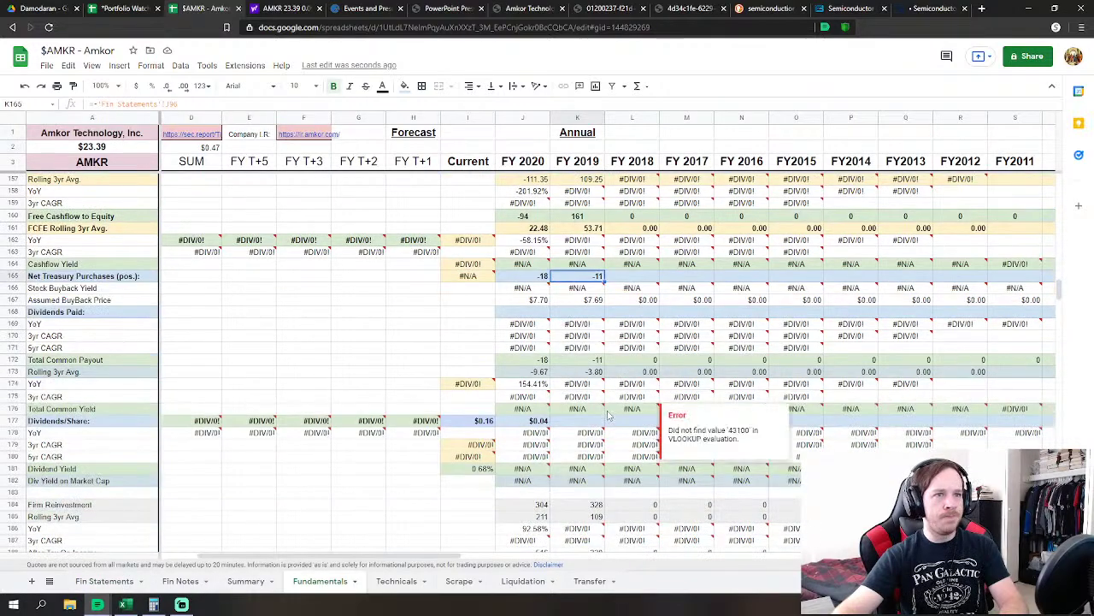
{"action": "scroll", "coordinate": [599, 385], "scroll_direction": "down", "scroll_amount": 14}
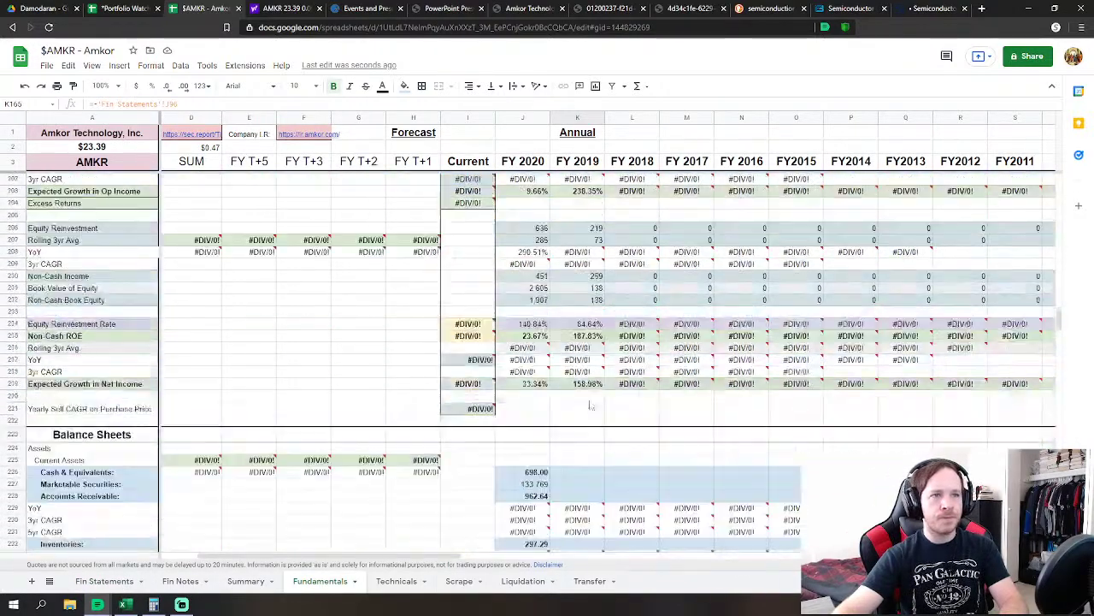
{"action": "scroll", "coordinate": [616, 359], "scroll_direction": "down", "scroll_amount": 1}
{"action": "type", "text": "="}
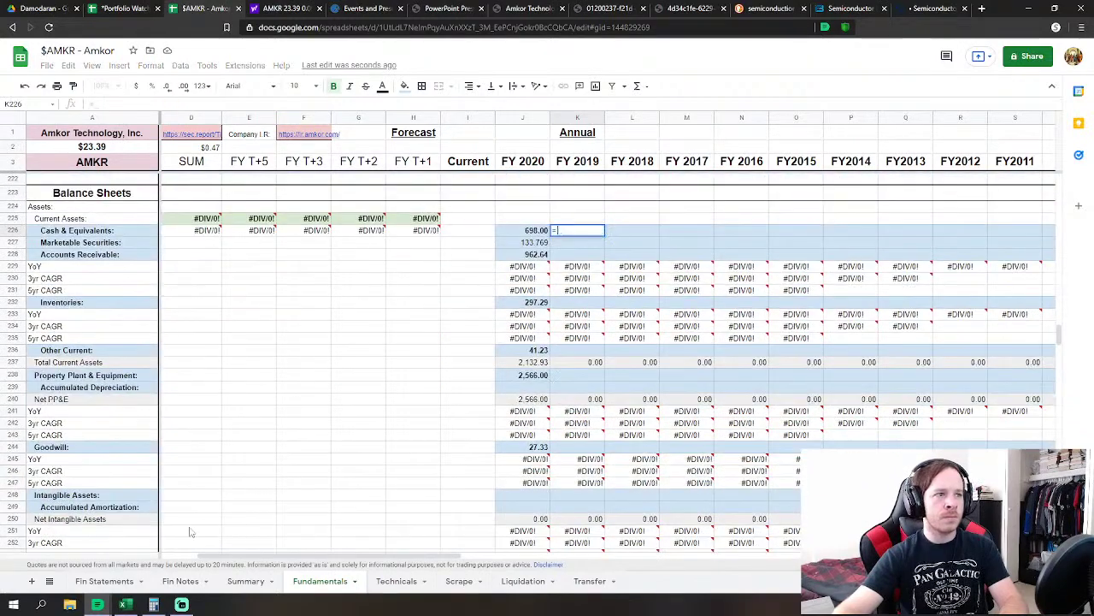
{"action": "left_click", "coordinate": [105, 581]}
{"action": "scroll", "coordinate": [427, 410], "scroll_direction": "down", "scroll_amount": 15}
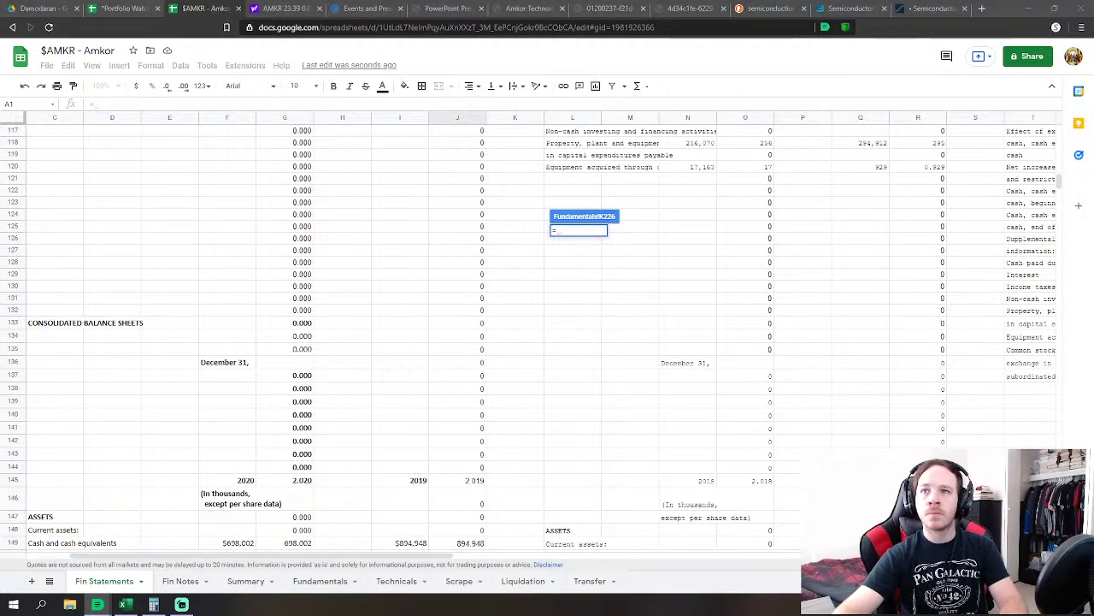
{"action": "scroll", "coordinate": [725, 332], "scroll_direction": "down", "scroll_amount": 7}
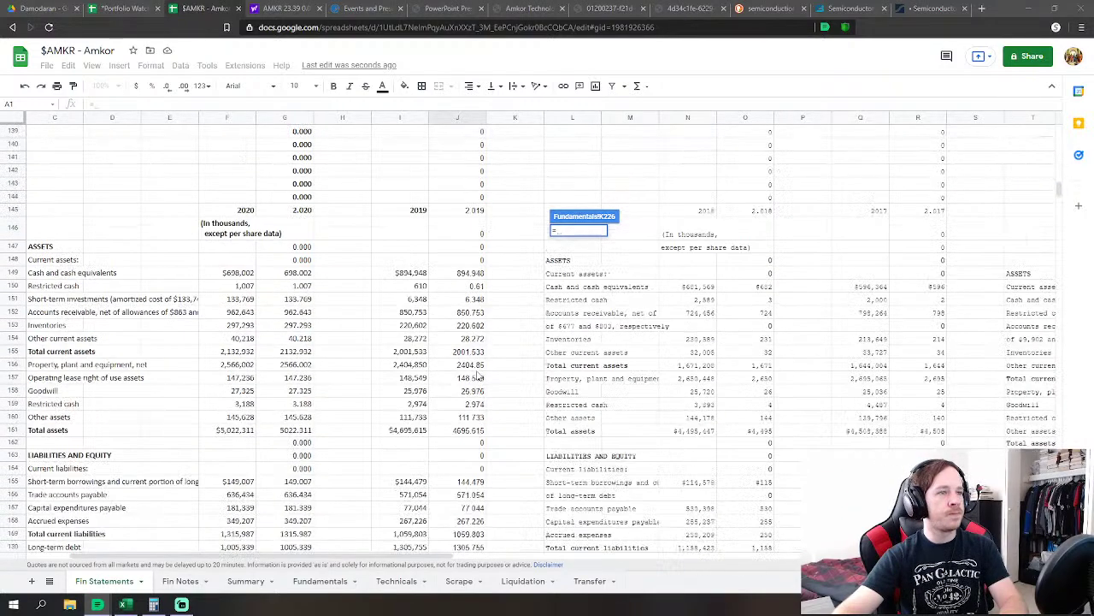
{"action": "scroll", "coordinate": [507, 307], "scroll_direction": "down", "scroll_amount": 2}
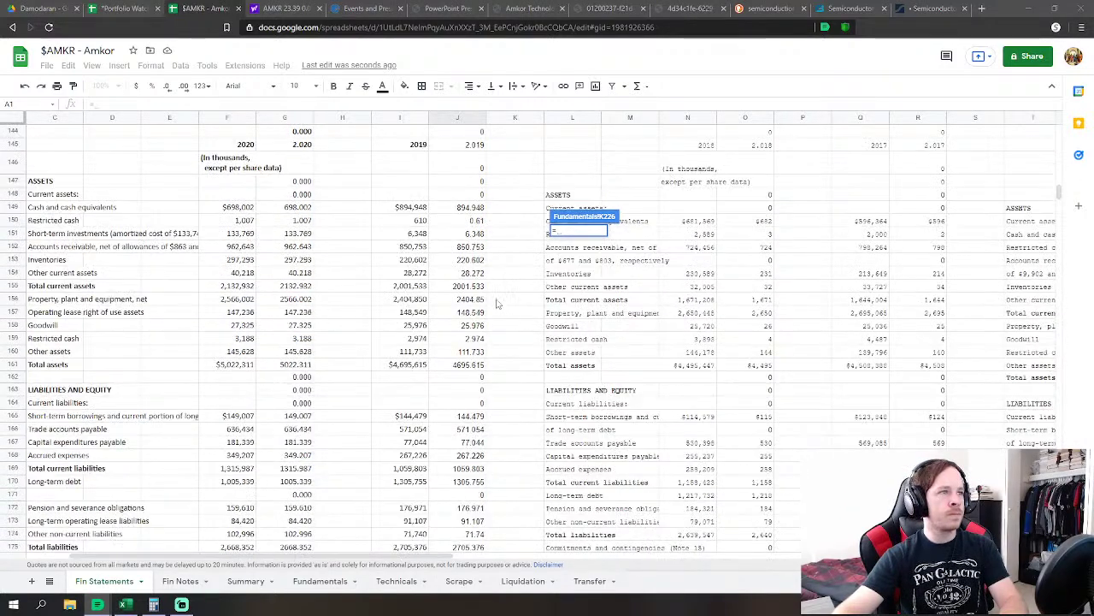
{"action": "left_click", "coordinate": [476, 208]}
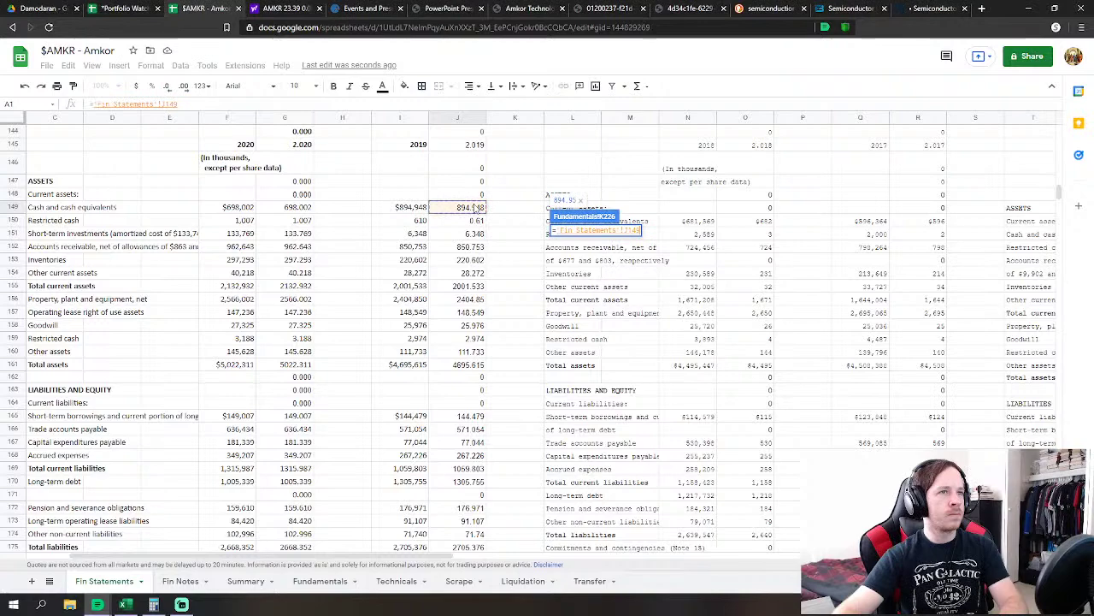
{"action": "key", "text": "Return"}
Link Marketable Securities to 2019 short-term investments (6.348) and Inventories to 220.60
{"action": "type", "text": "="}
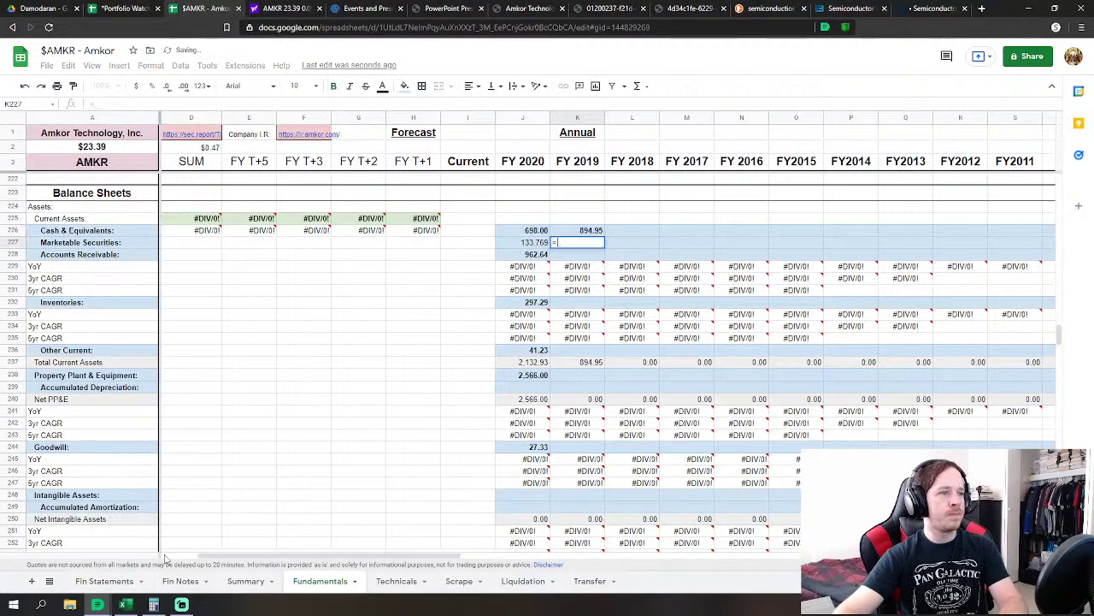
{"action": "left_click", "coordinate": [111, 582]}
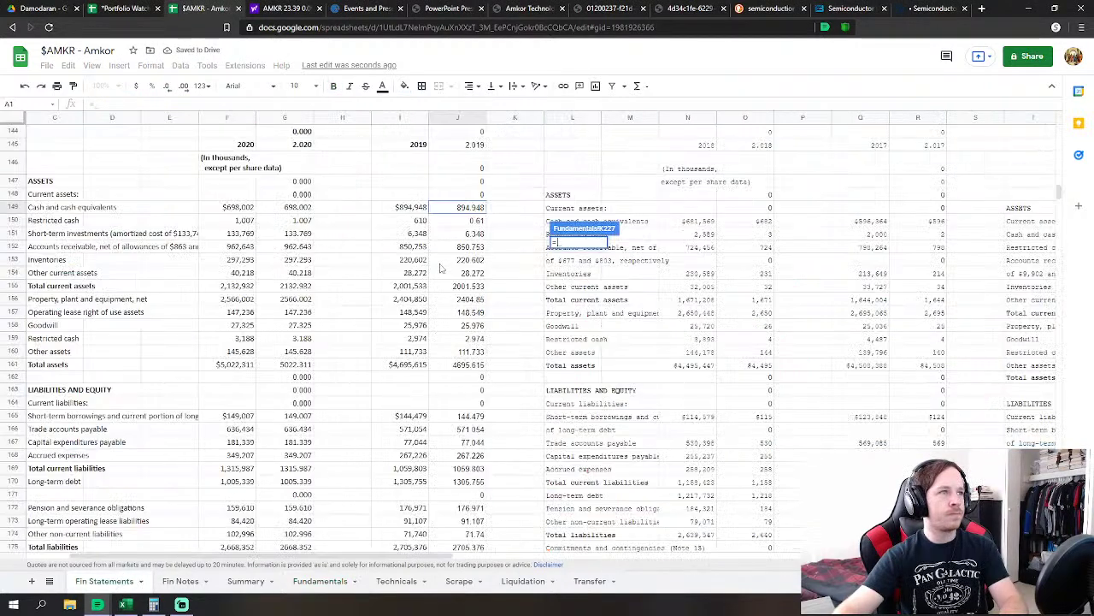
{"action": "left_click", "coordinate": [470, 234]}
{"action": "key", "text": "Return"}
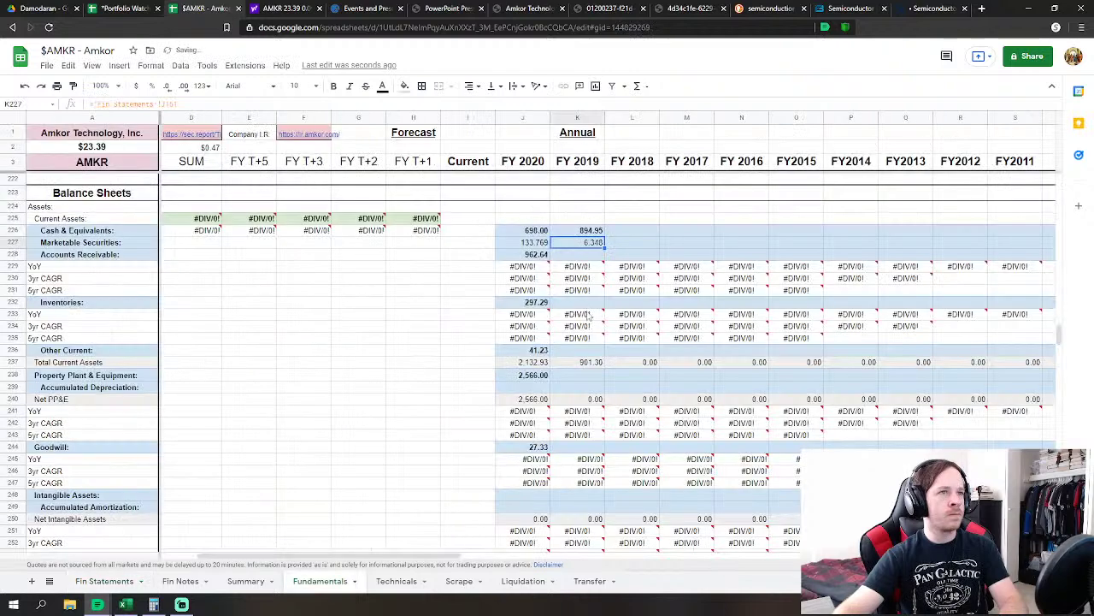
{"action": "left_click", "coordinate": [587, 304]}
{"action": "type", "text": "="}
{"action": "left_click", "coordinate": [105, 582]}
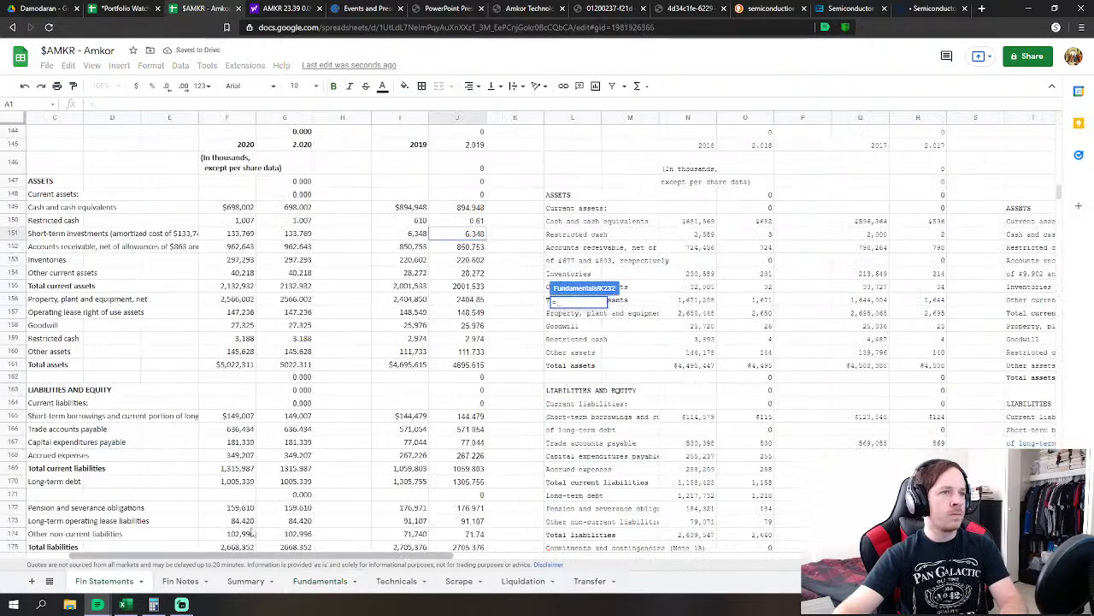
{"action": "left_click", "coordinate": [470, 260]}
{"action": "key", "text": "Return"}
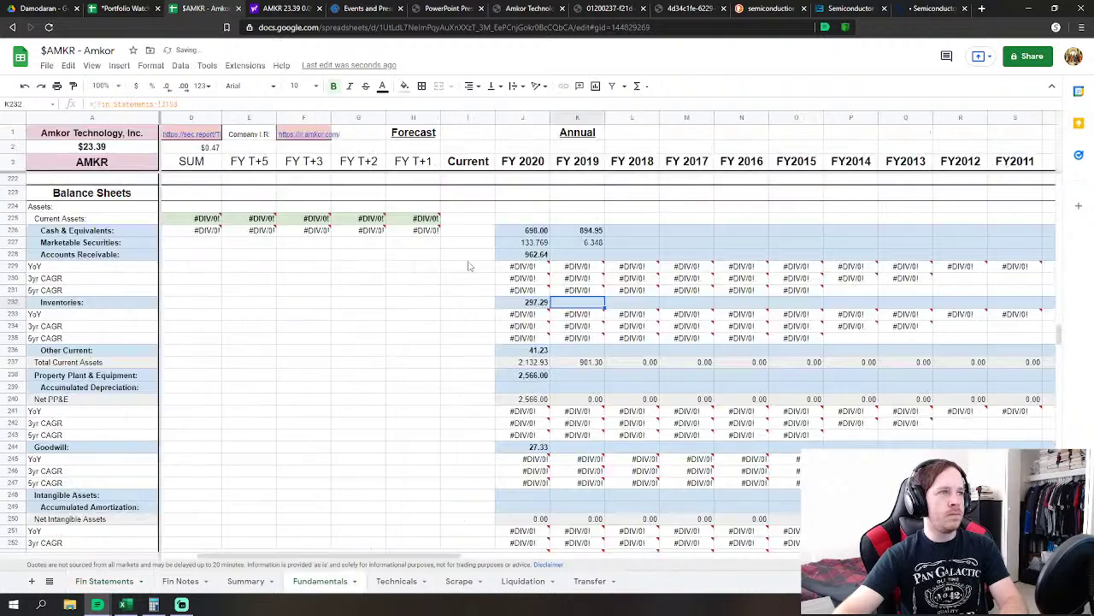
Begin a Fin Statements-linked formula in the FY 2019 Other Current cell
{"action": "left_click", "coordinate": [587, 348]}
{"action": "type", "text": "="}
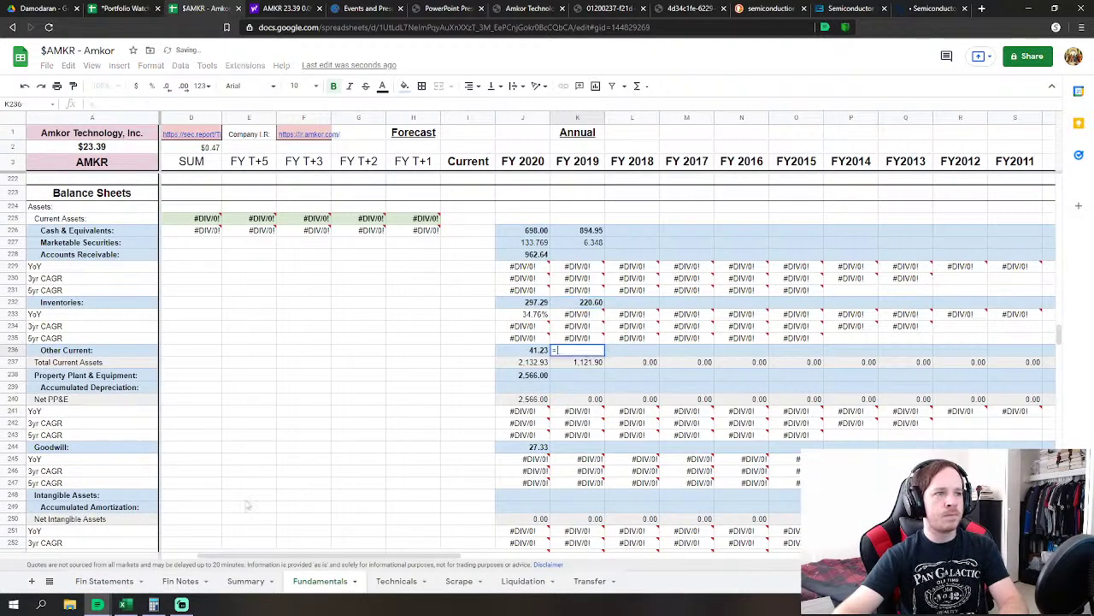
{"action": "left_click", "coordinate": [105, 581]}
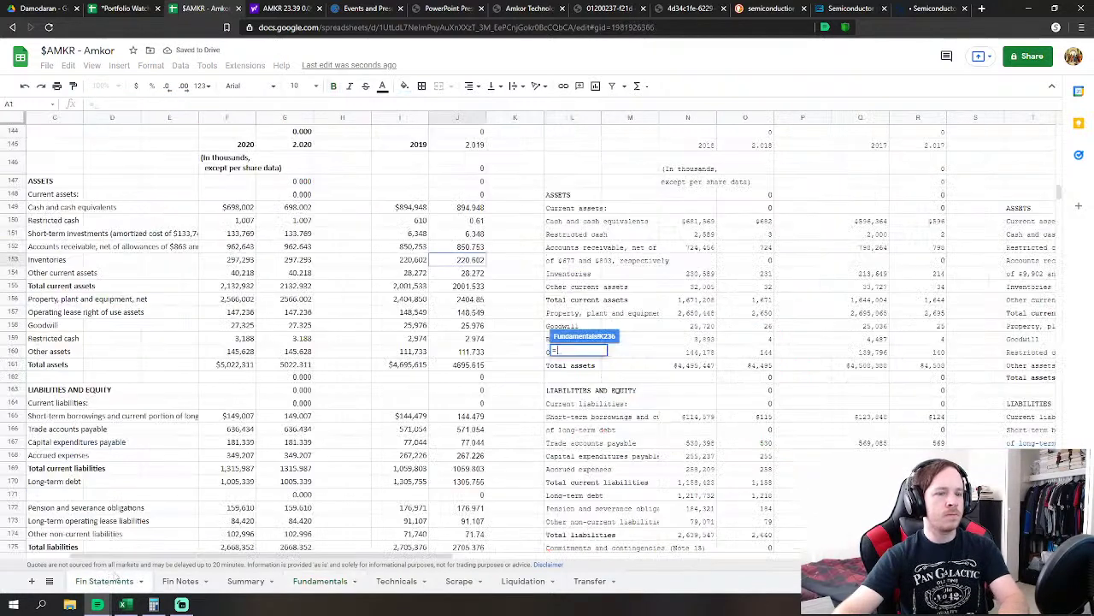
Finish FY 2019 Other Current as 2019 restricted cash plus other current assets
{"action": "left_click", "coordinate": [470, 220]}
{"action": "type", "text": "+"}
{"action": "left_click", "coordinate": [473, 274]}
{"action": "key", "text": "Return"}
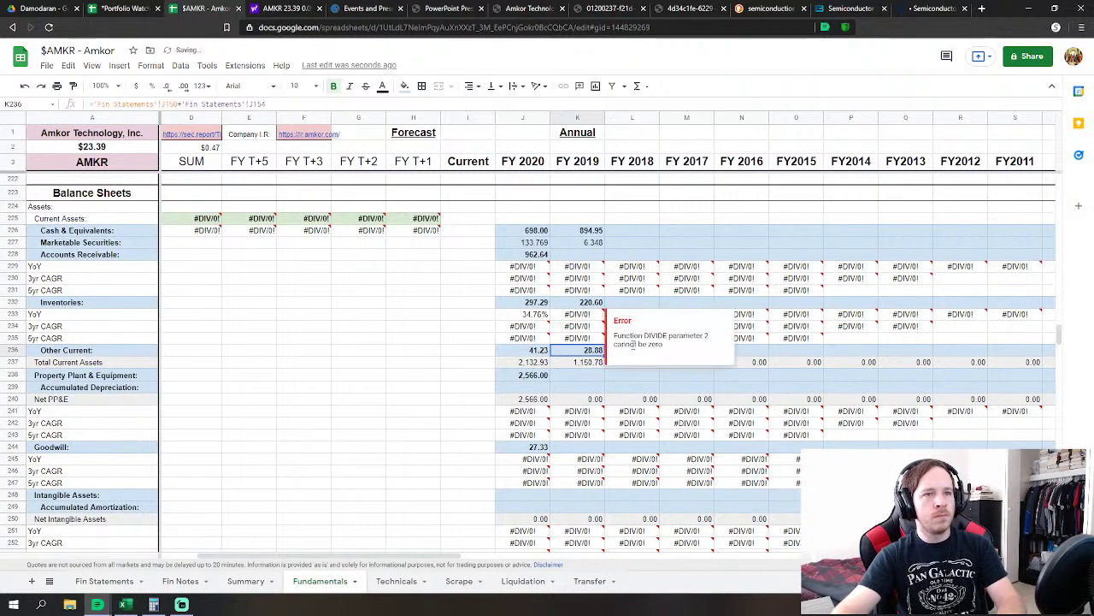
Link FY 2019 PP&E (2,404.85) and Goodwill (25.98) to their Fin Statements values
{"action": "left_click", "coordinate": [577, 374]}
{"action": "type", "text": "="}
{"action": "left_click", "coordinate": [106, 580]}
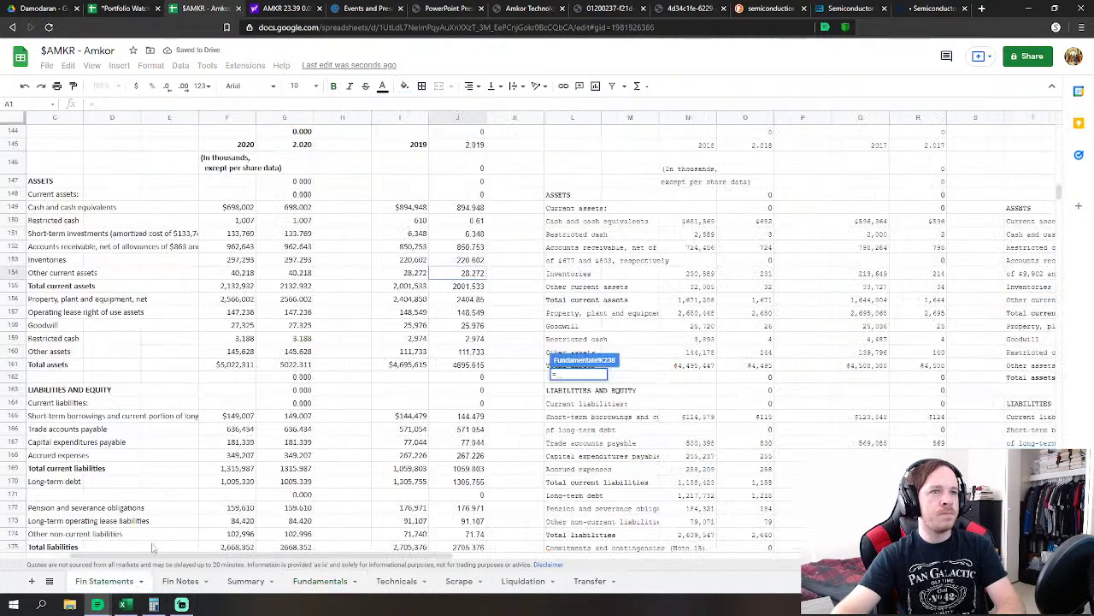
{"action": "left_click", "coordinate": [462, 300]}
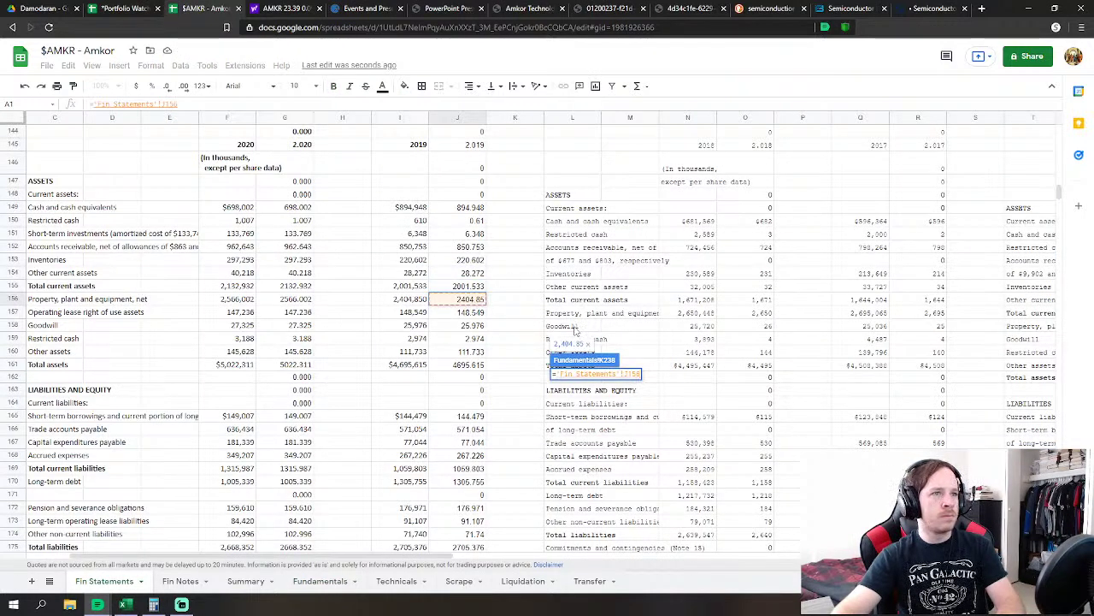
{"action": "key", "text": "Return"}
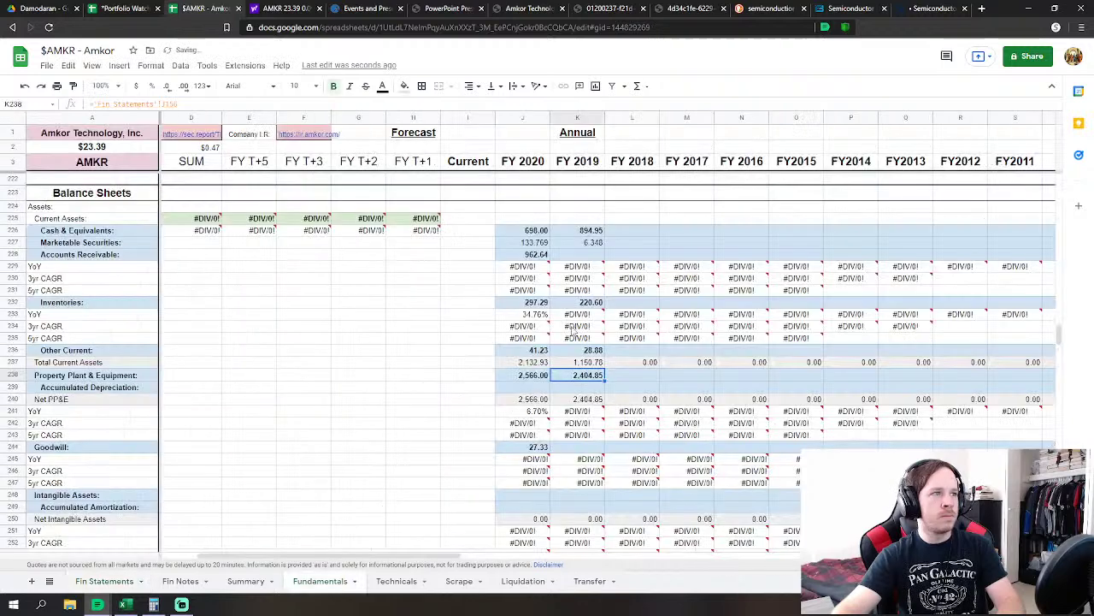
{"action": "left_click", "coordinate": [597, 448]}
{"action": "type", "text": "="}
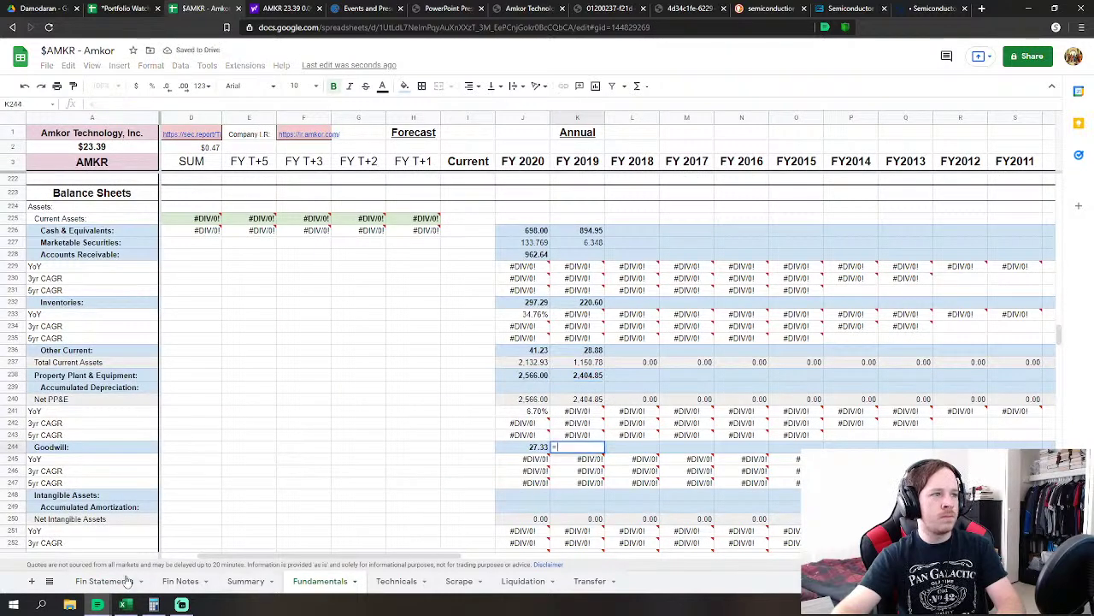
{"action": "left_click", "coordinate": [104, 581]}
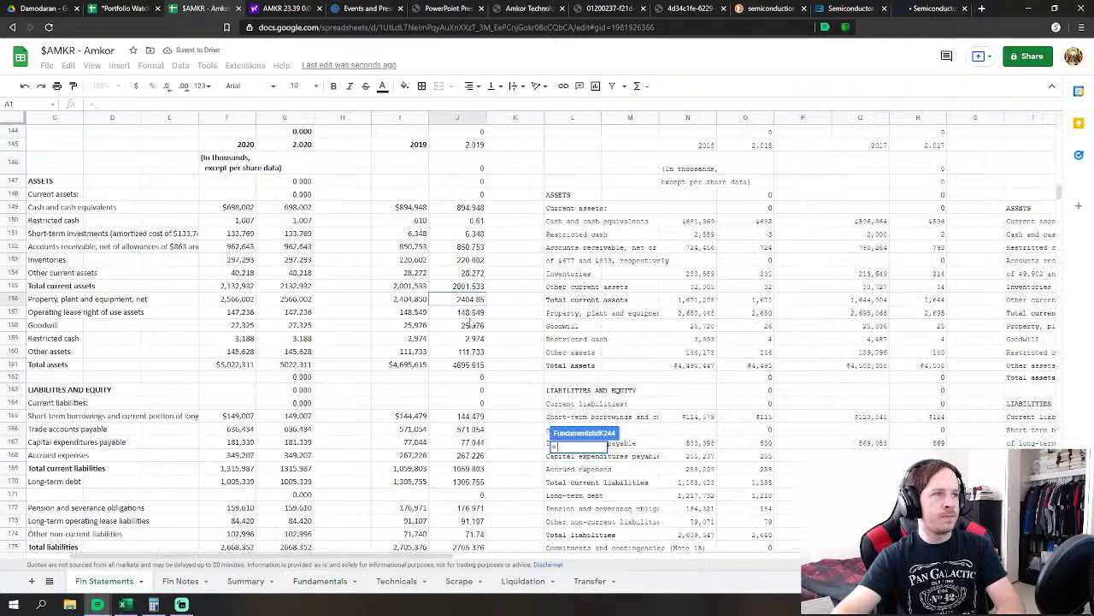
{"action": "left_click", "coordinate": [462, 326]}
{"action": "key", "text": "Return"}
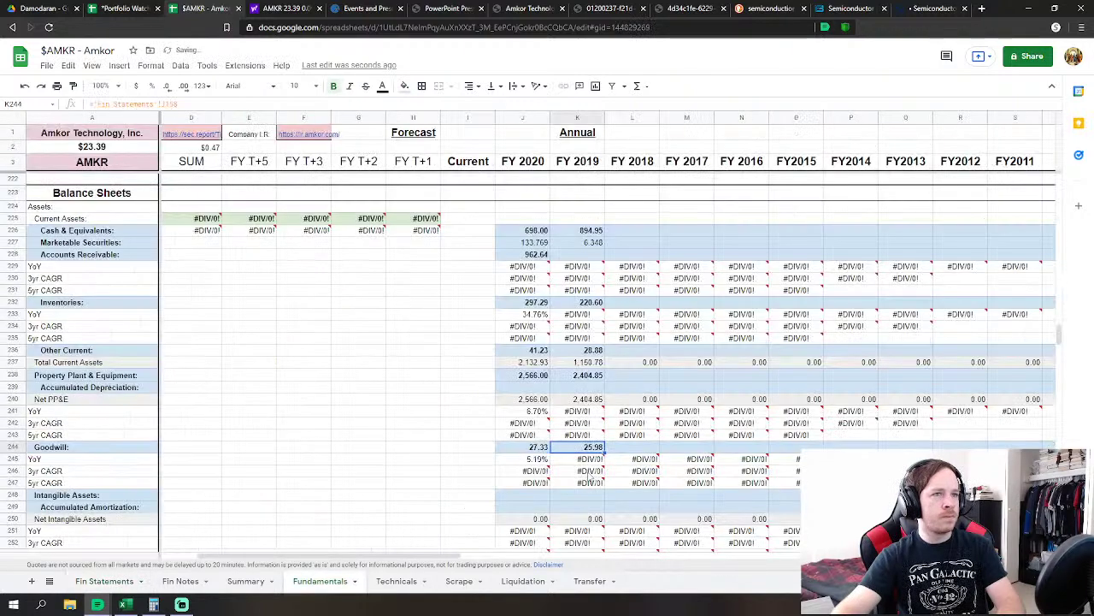
Set FY 2019 Other Assets to lease right-of-use assets plus restricted cash plus other assets
{"action": "left_click", "coordinate": [595, 444]}
{"action": "type", "text": "="}
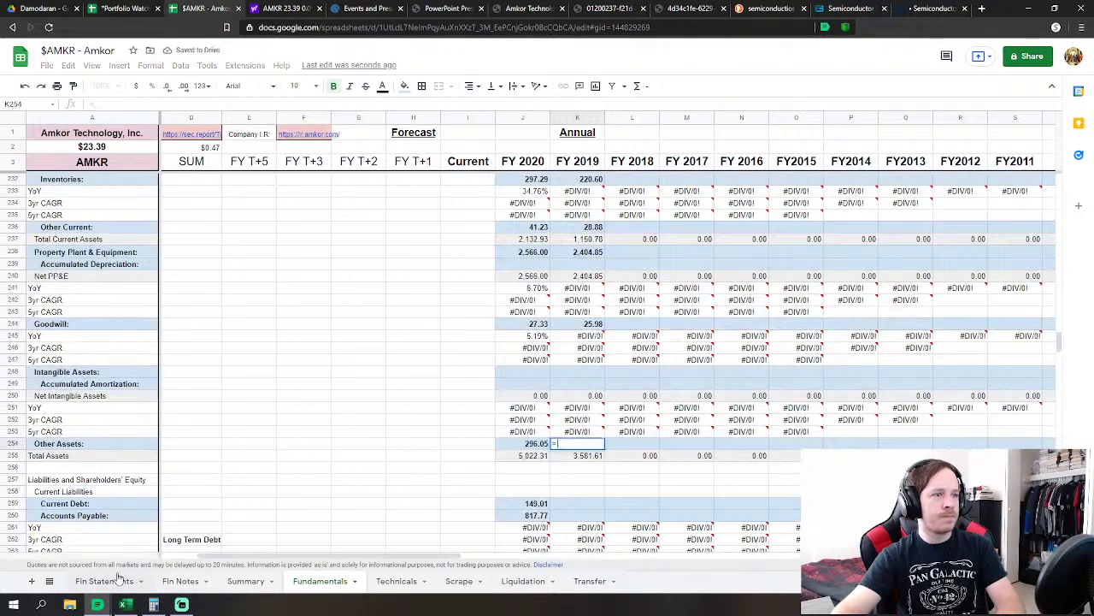
{"action": "left_click", "coordinate": [104, 581]}
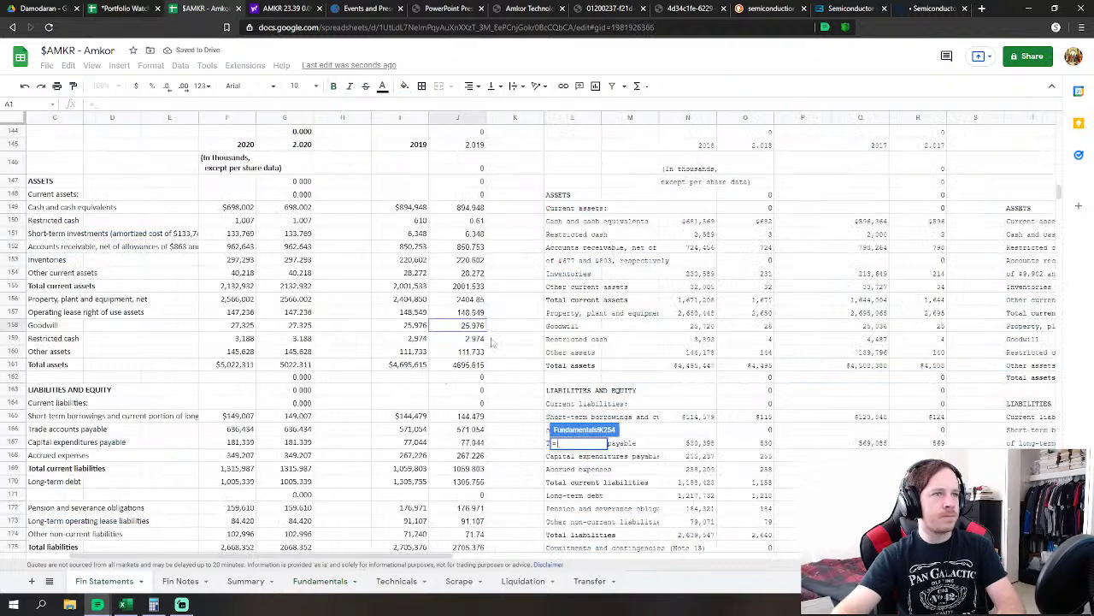
{"action": "left_click", "coordinate": [475, 316]}
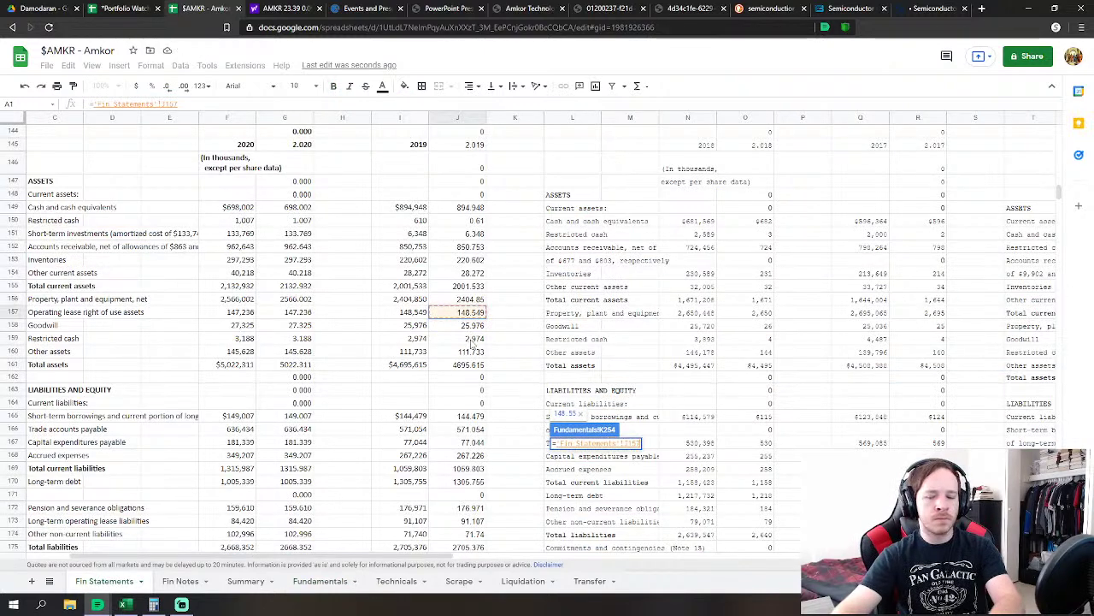
{"action": "type", "text": "+"}
{"action": "left_click", "coordinate": [472, 342]}
{"action": "type", "text": "+"}
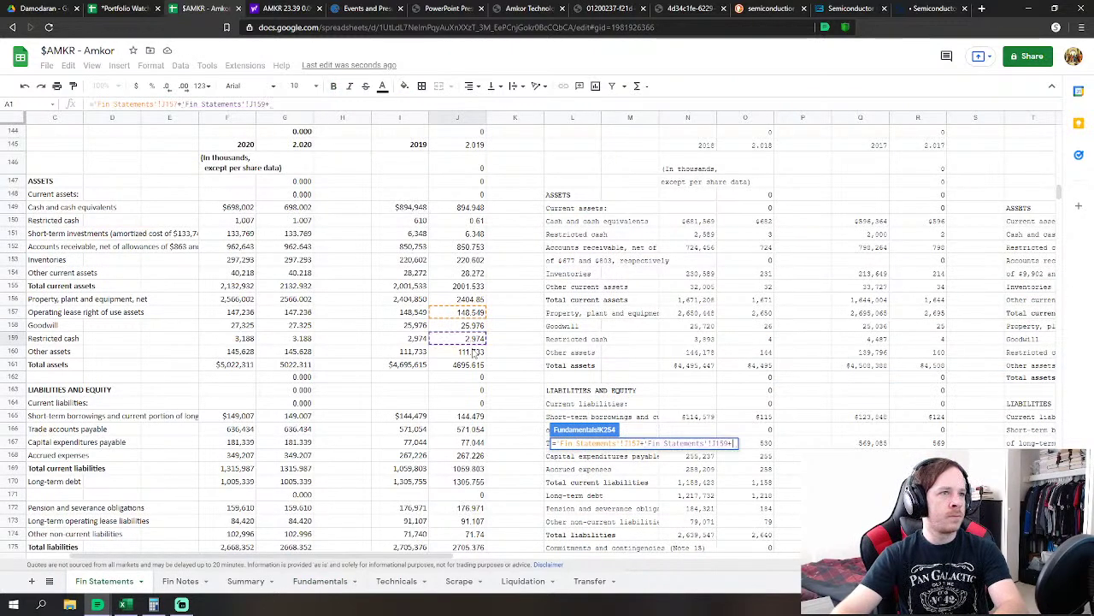
{"action": "left_click", "coordinate": [475, 353]}
{"action": "key", "text": "Return"}
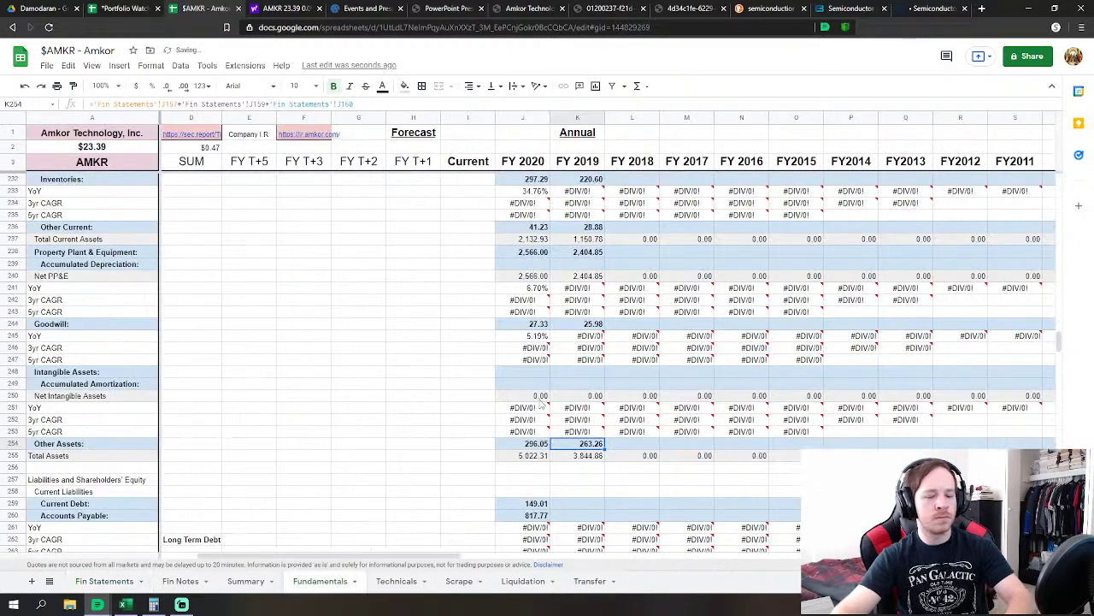
Recheck the Other Assets formula against its Fin Statements sources, leaving it unchanged
{"action": "scroll", "coordinate": [725, 399], "scroll_direction": "down", "scroll_amount": 2}
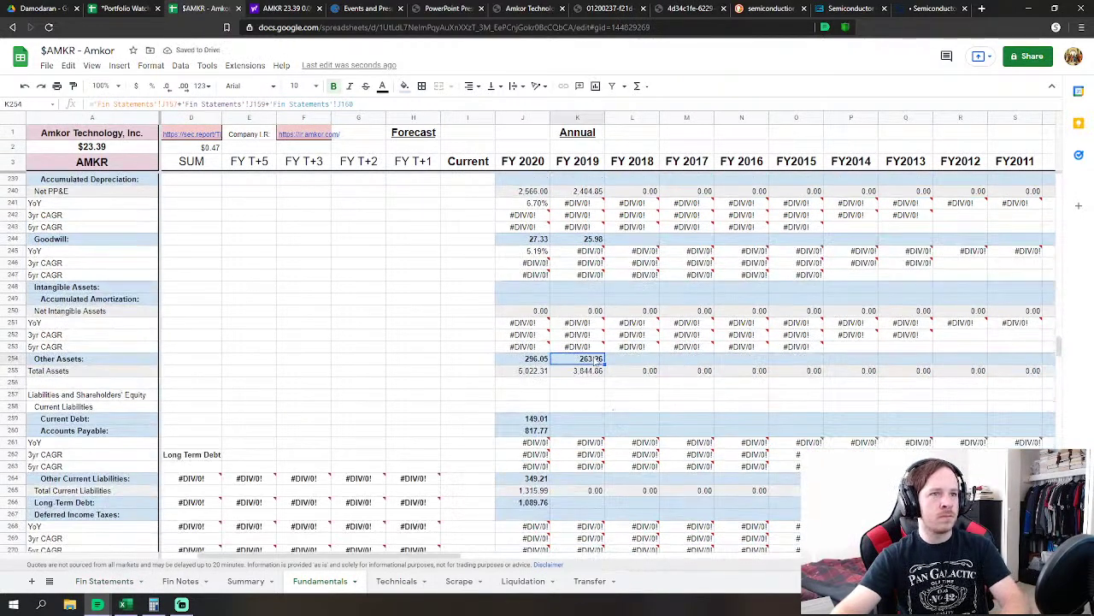
{"action": "scroll", "coordinate": [597, 364], "scroll_direction": "up", "scroll_amount": 3}
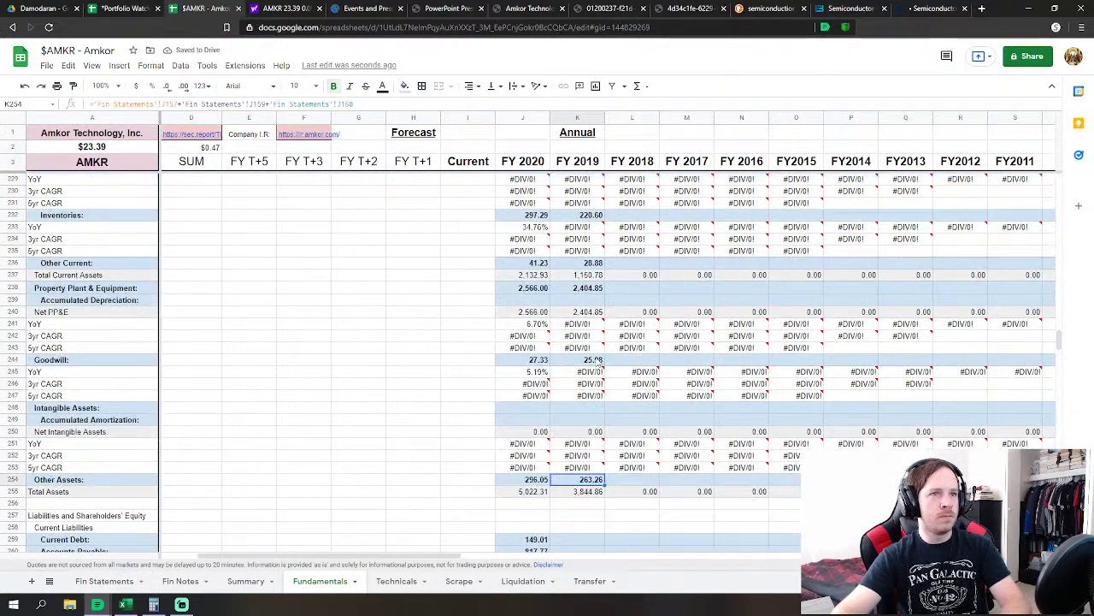
{"action": "double_click", "coordinate": [598, 480]}
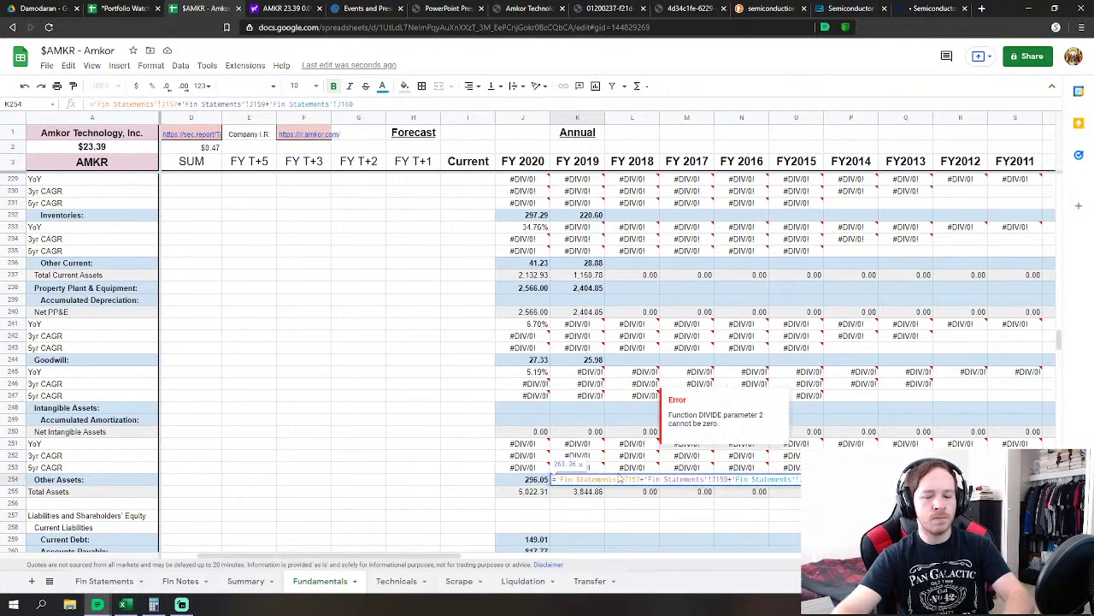
{"action": "left_click", "coordinate": [137, 581]}
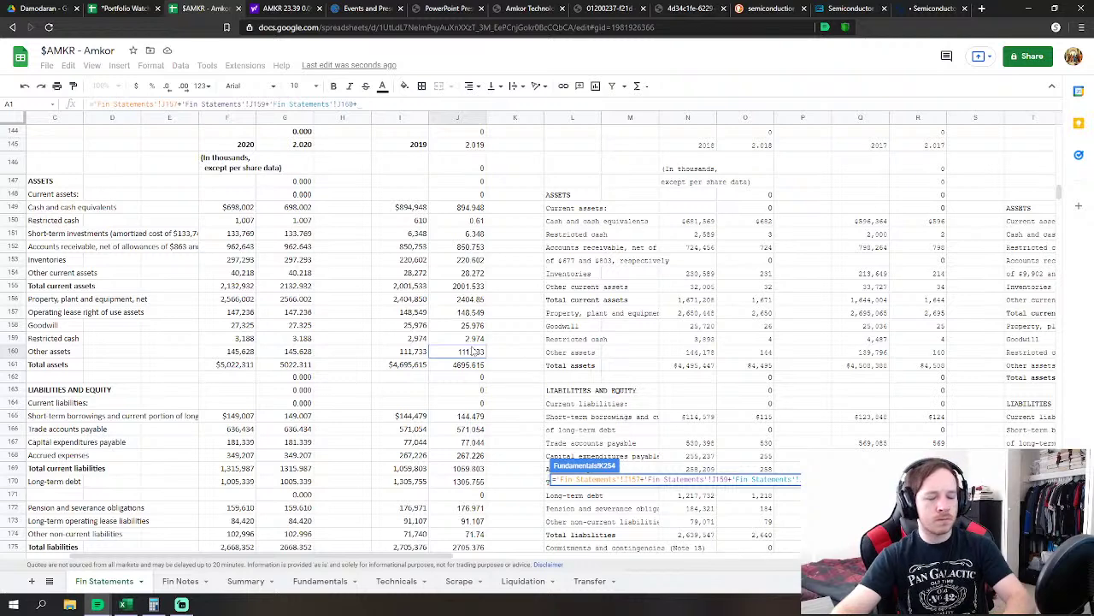
{"action": "key", "text": "Return"}
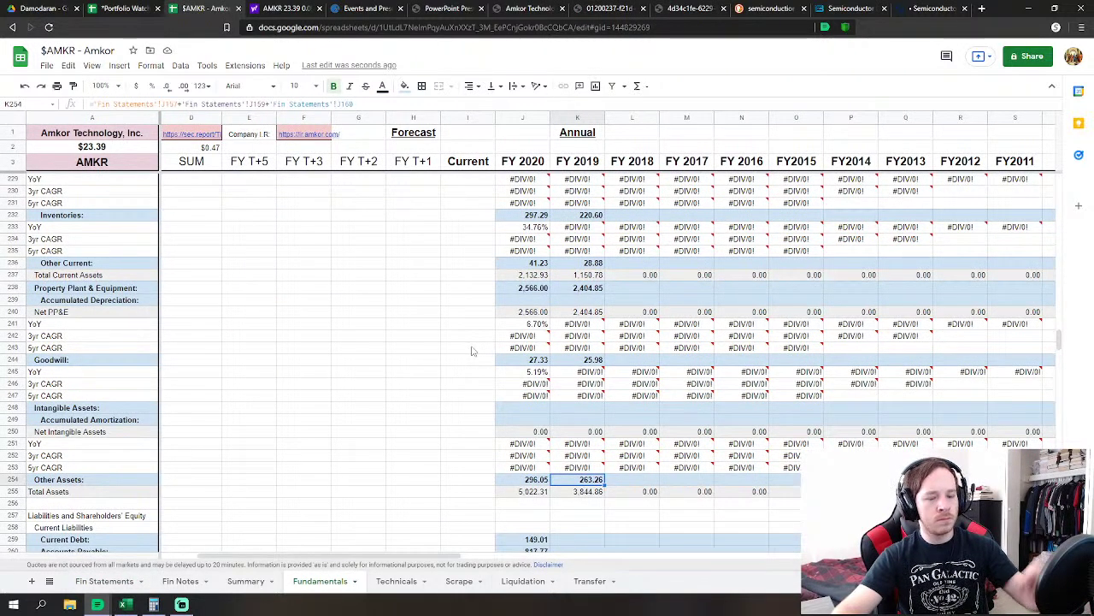
Link FY 2019 Accounts Receivable to 2019 net receivables, 850.75
{"action": "scroll", "coordinate": [643, 279], "scroll_direction": "up", "scroll_amount": 2}
{"action": "scroll", "coordinate": [640, 277], "scroll_direction": "up", "scroll_amount": 2}
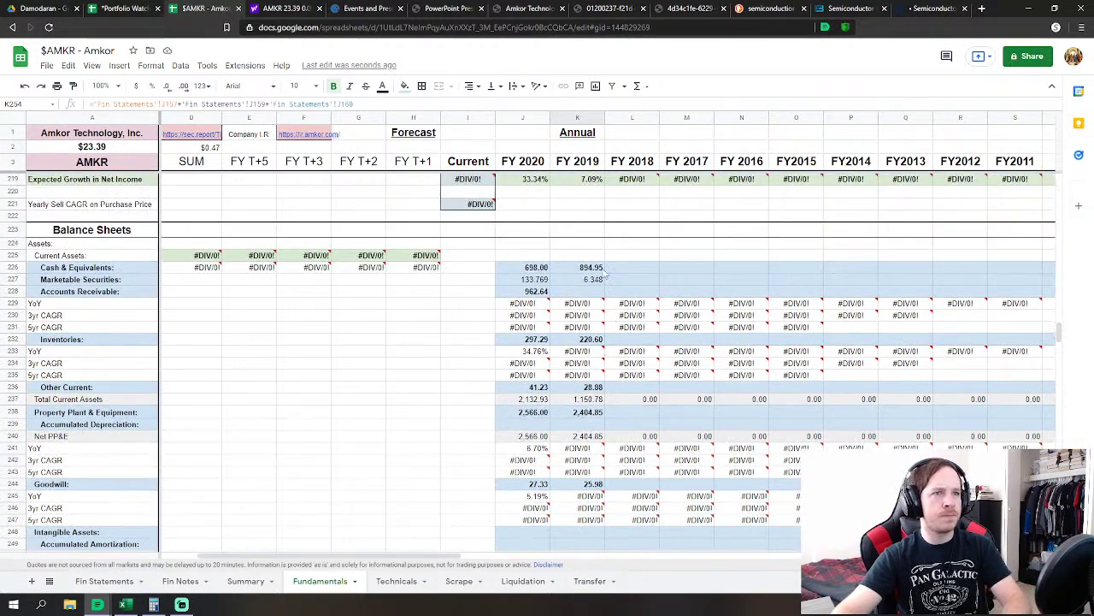
{"action": "left_click", "coordinate": [598, 292]}
{"action": "type", "text": "="}
{"action": "left_click", "coordinate": [120, 581]}
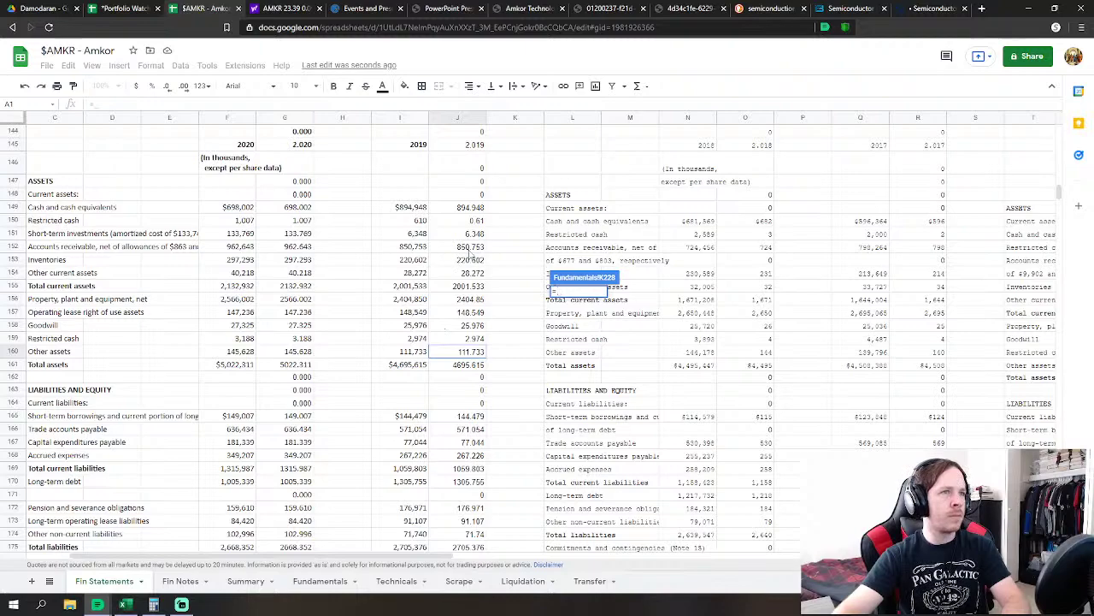
{"action": "left_click", "coordinate": [468, 250]}
{"action": "key", "text": "Return"}
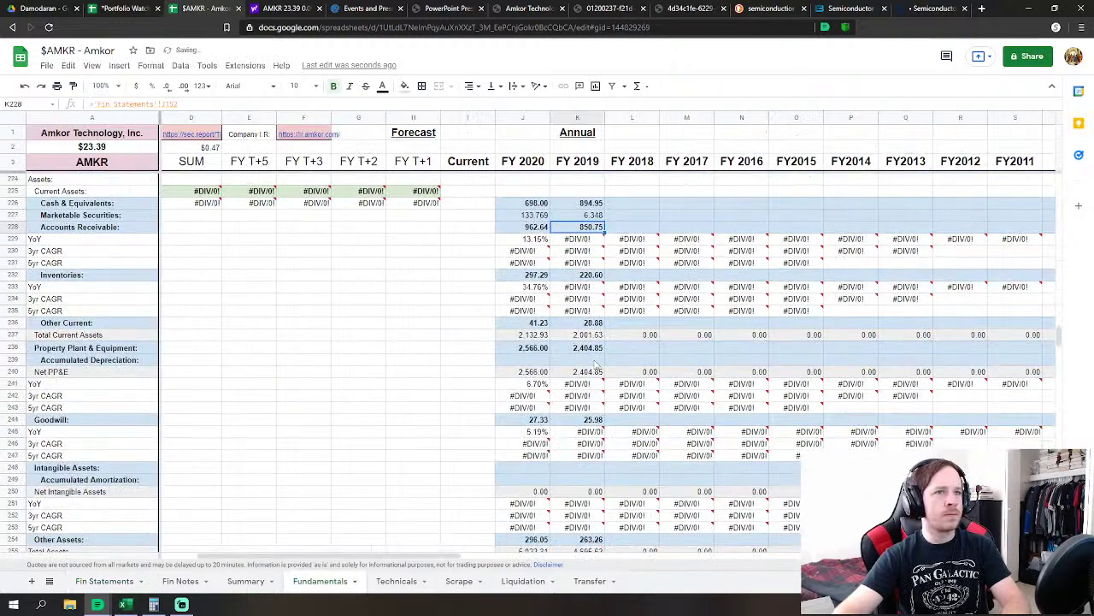
Select the FY 2019 Current Debt cell on Fundamentals
{"action": "scroll", "coordinate": [596, 368], "scroll_direction": "down", "scroll_amount": 5}
{"action": "left_click", "coordinate": [589, 399]}
{"action": "scroll", "coordinate": [616, 389], "scroll_direction": "down", "scroll_amount": 1}
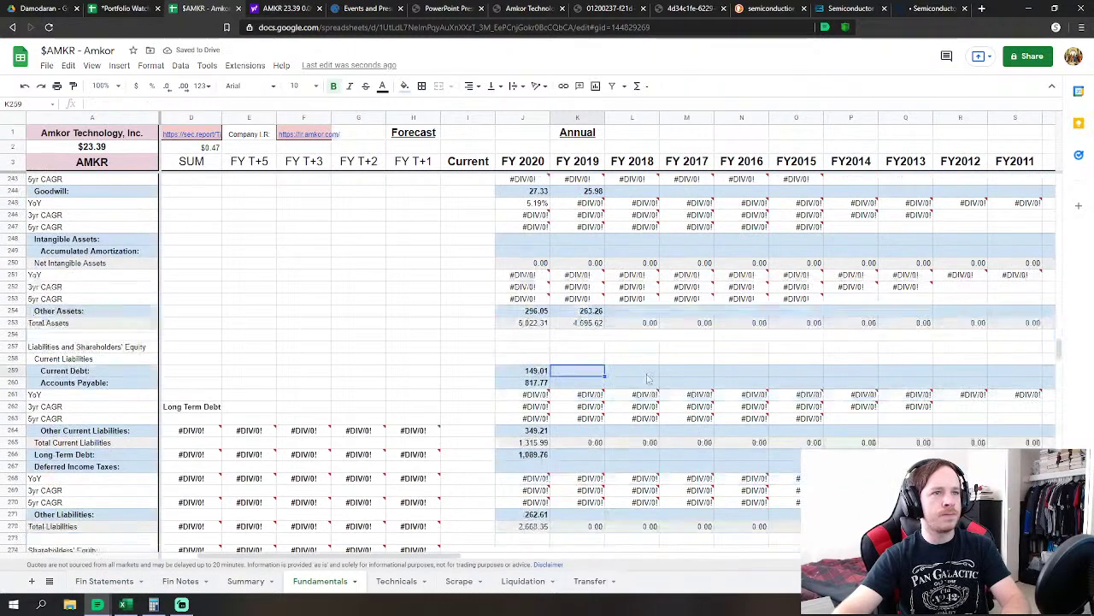
{"action": "scroll", "coordinate": [648, 379], "scroll_direction": "down", "scroll_amount": 1}
Link FY 2019 Current Debt to 2019 short-term borrowings, 144.48
{"action": "type", "text": "="}
{"action": "left_click", "coordinate": [104, 581]}
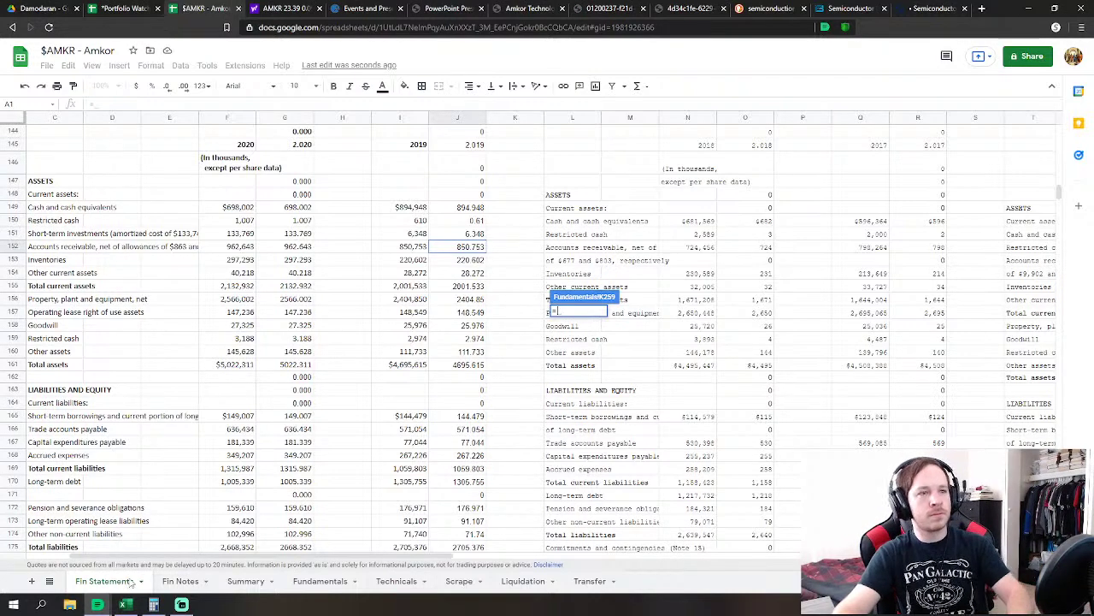
{"action": "scroll", "coordinate": [403, 446], "scroll_direction": "down", "scroll_amount": 2}
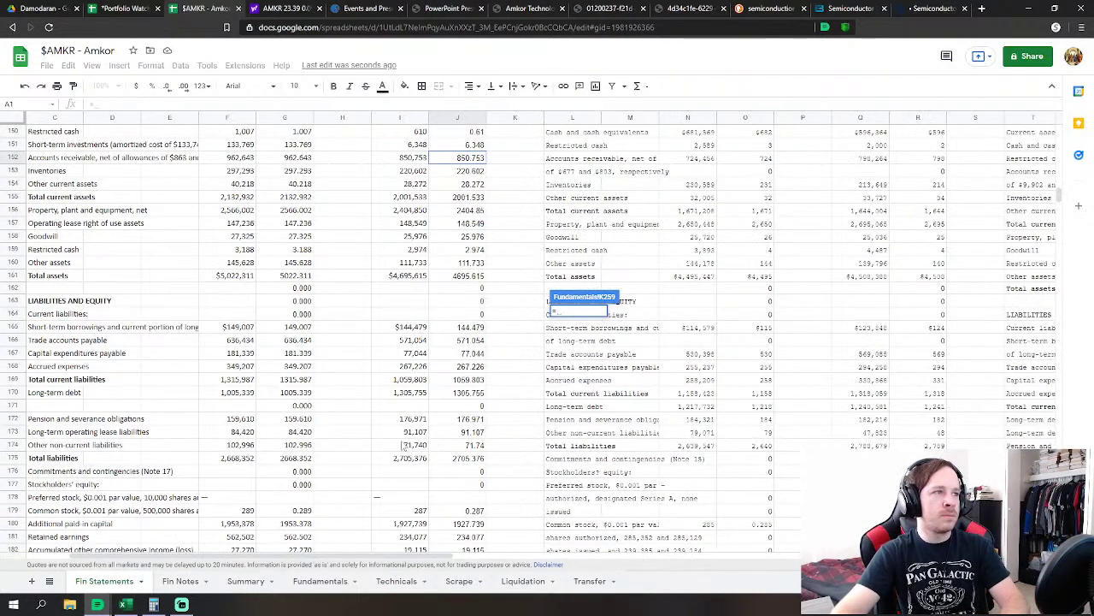
{"action": "left_click", "coordinate": [473, 328]}
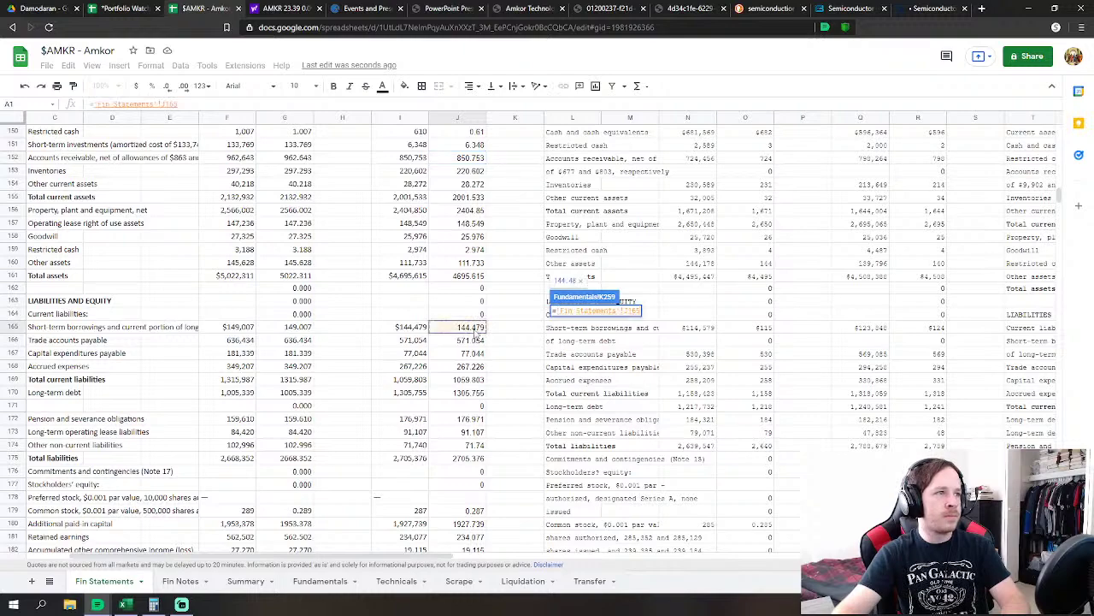
{"action": "key", "text": "Return"}
Set FY 2019 Accounts Payable to trade payables plus capital expenditures payable, 648.10
{"action": "type", "text": "="}
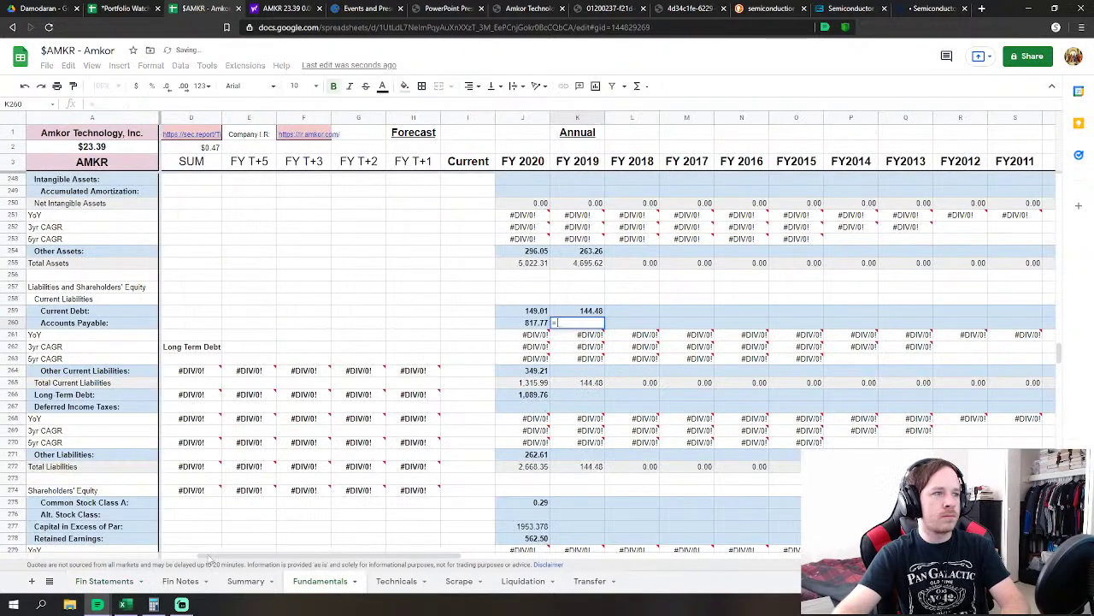
{"action": "left_click", "coordinate": [104, 581]}
{"action": "left_click", "coordinate": [471, 341]}
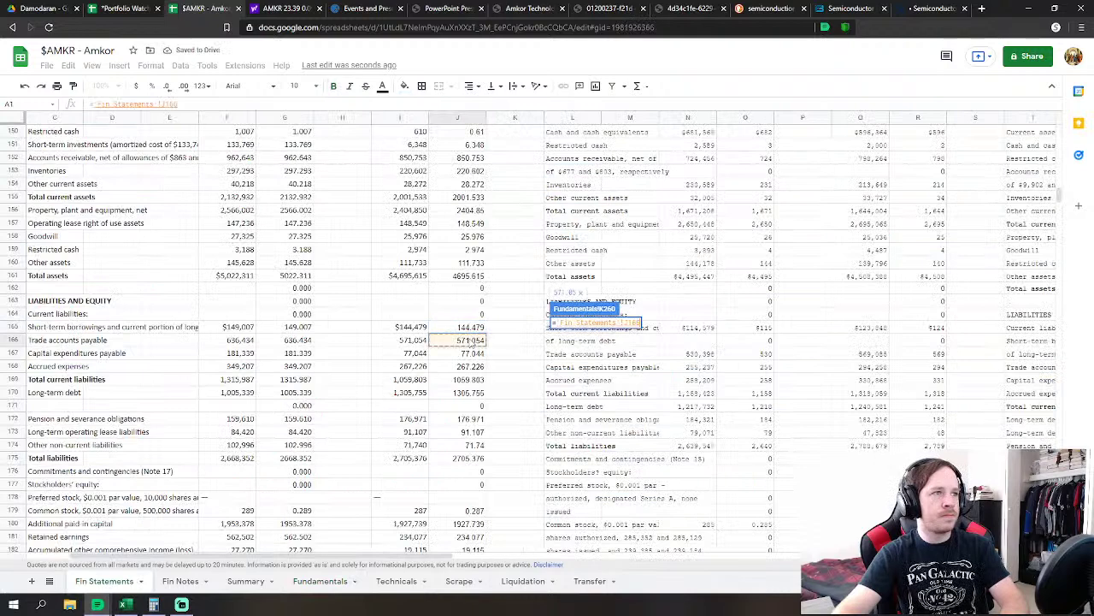
{"action": "type", "text": "+"}
{"action": "left_click", "coordinate": [472, 353]}
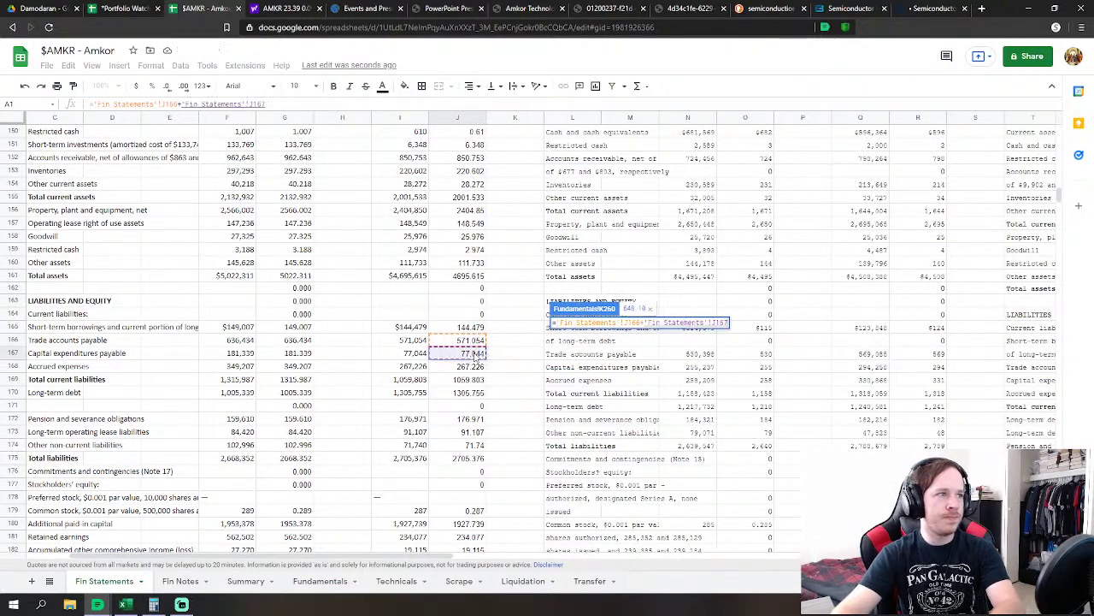
{"action": "type", "text": "+"}
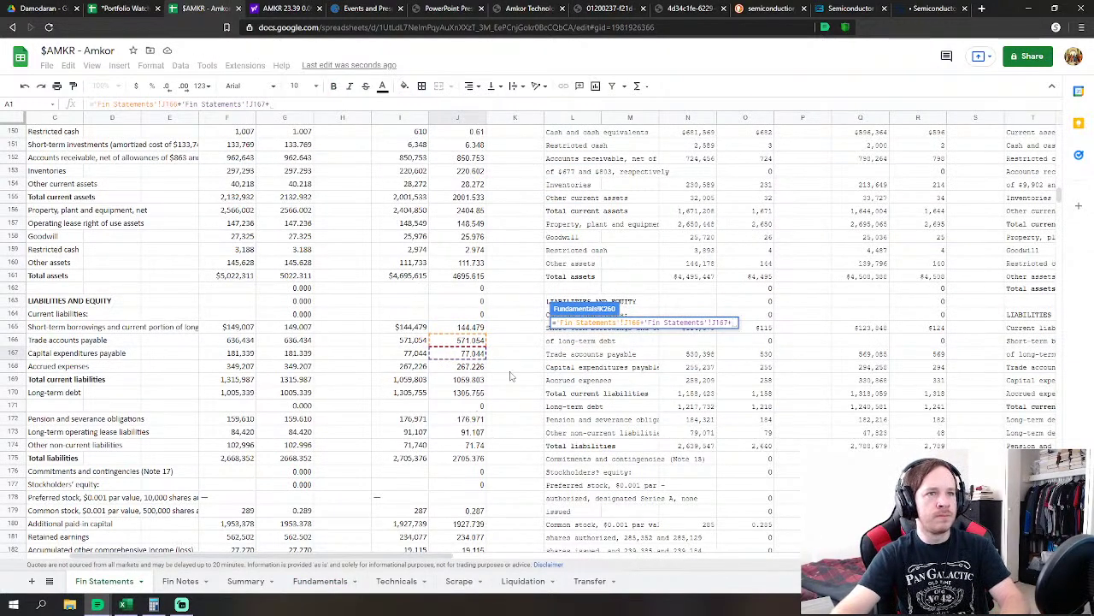
{"action": "key", "text": "BackSpace"}
{"action": "key", "text": "Return"}
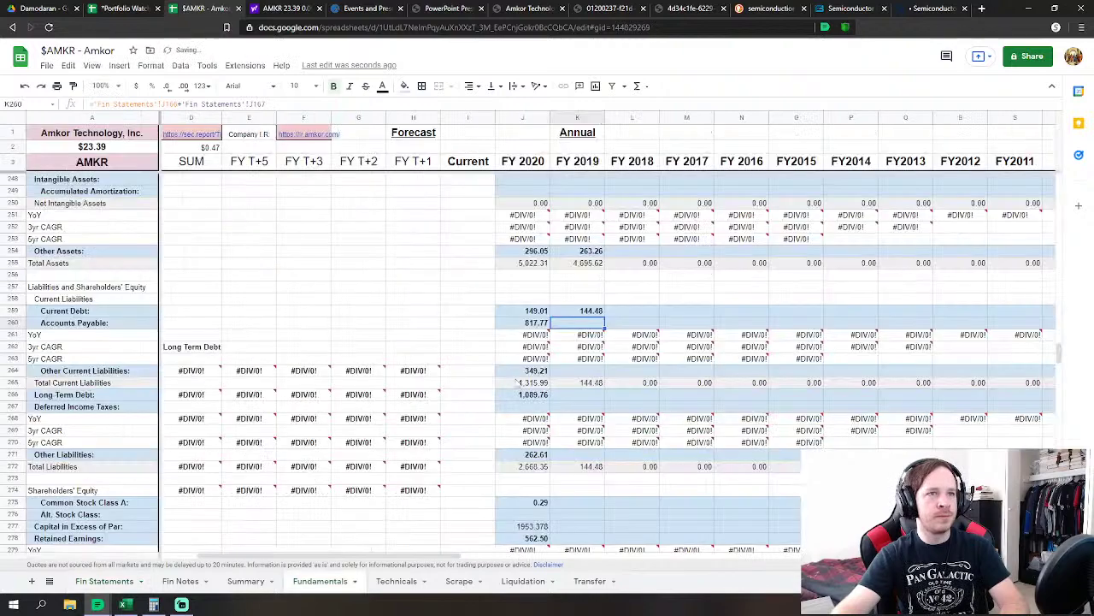
Link FY 2019 Other Current Liabilities to 2019 accrued expenses
{"action": "left_click", "coordinate": [590, 370]}
{"action": "type", "text": "="}
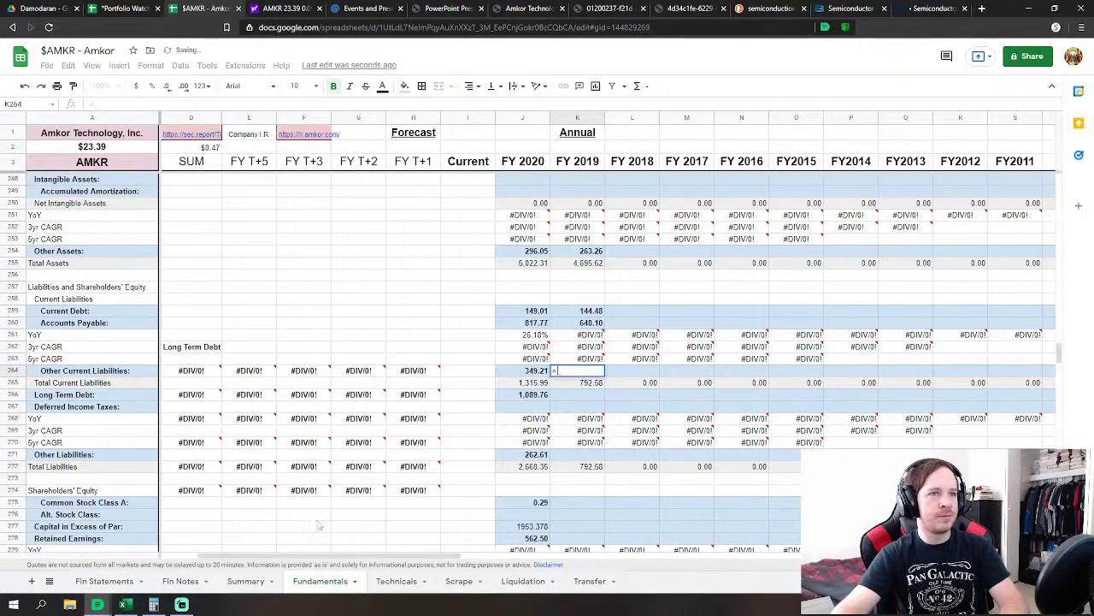
{"action": "left_click", "coordinate": [105, 580]}
{"action": "left_click", "coordinate": [477, 372]}
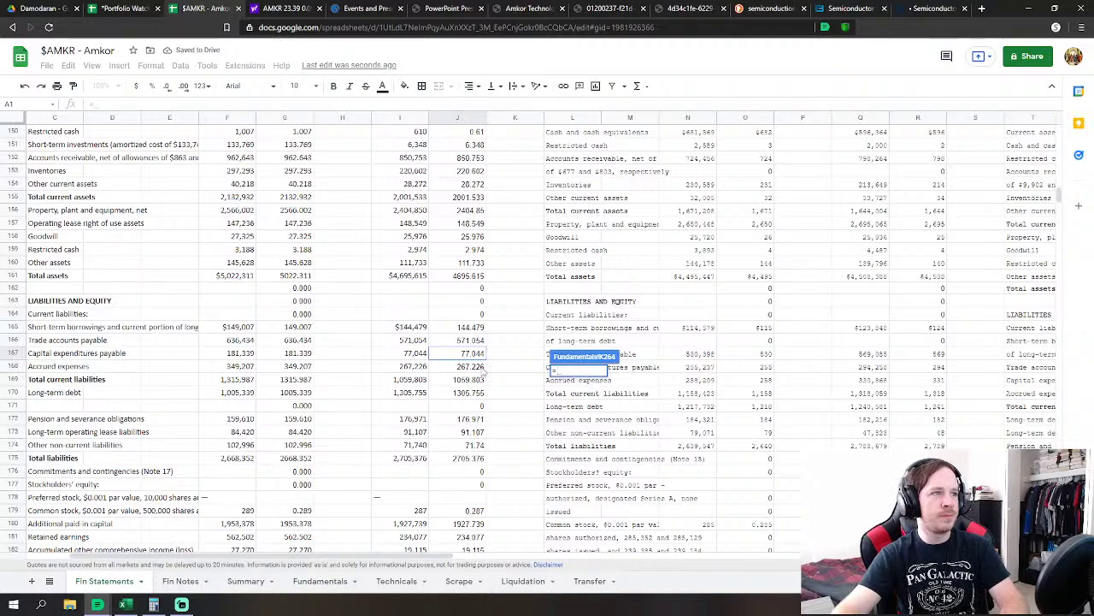
{"action": "key", "text": "Return"}
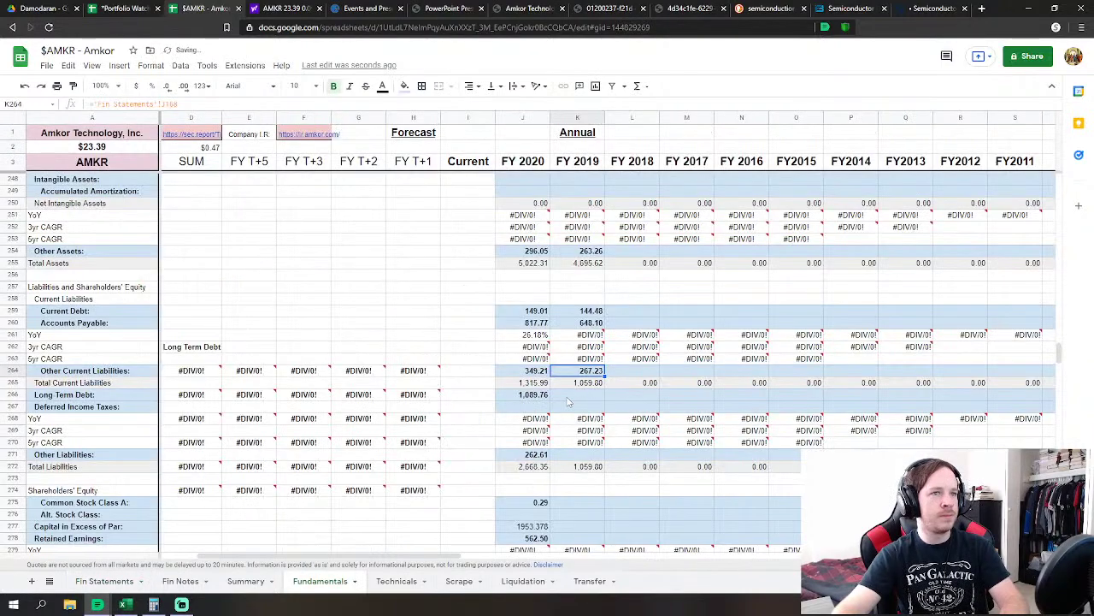
Set Long Term Debt K266 to ='Fin Statements'!J170+J173, giving 1,396.86
{"action": "left_click", "coordinate": [571, 395]}
{"action": "type", "text": "="}
{"action": "left_click", "coordinate": [105, 581]}
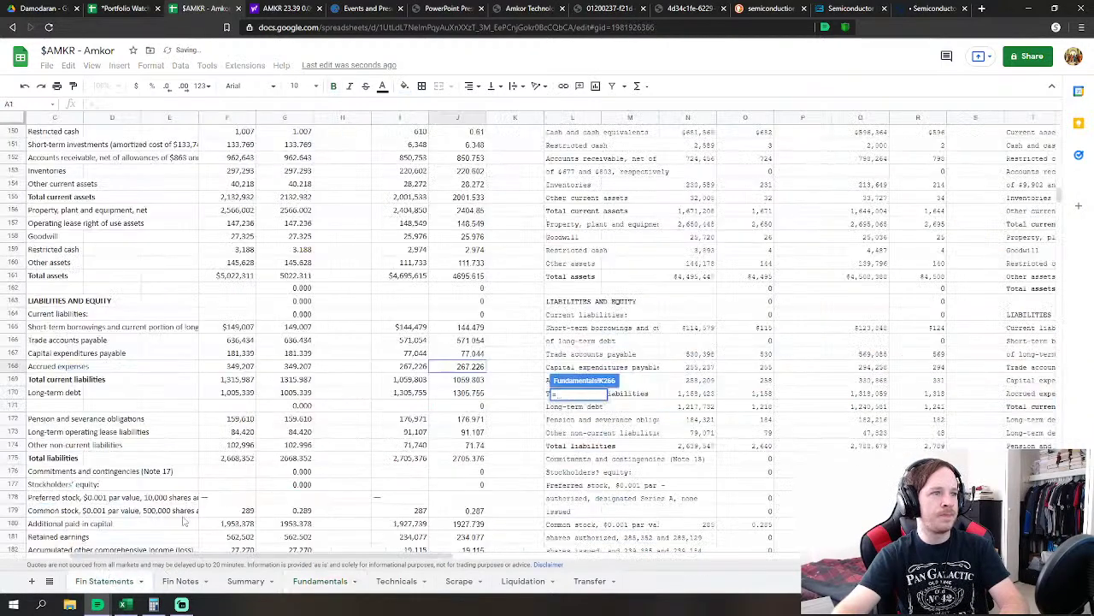
{"action": "left_click", "coordinate": [479, 393]}
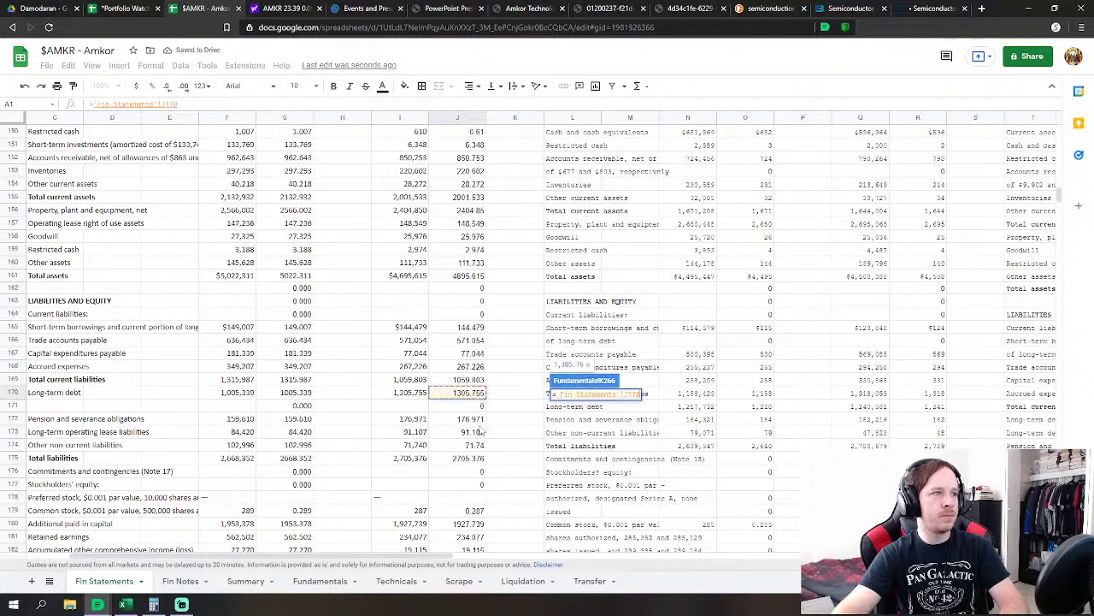
{"action": "type", "text": "+"}
{"action": "left_click", "coordinate": [473, 432]}
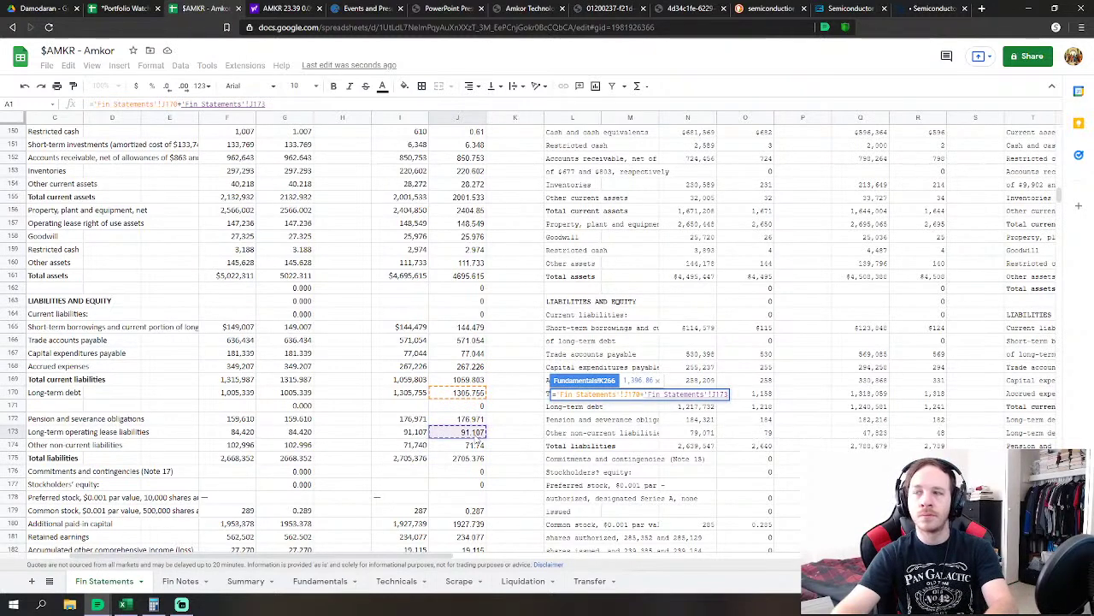
{"action": "key", "text": "Return"}
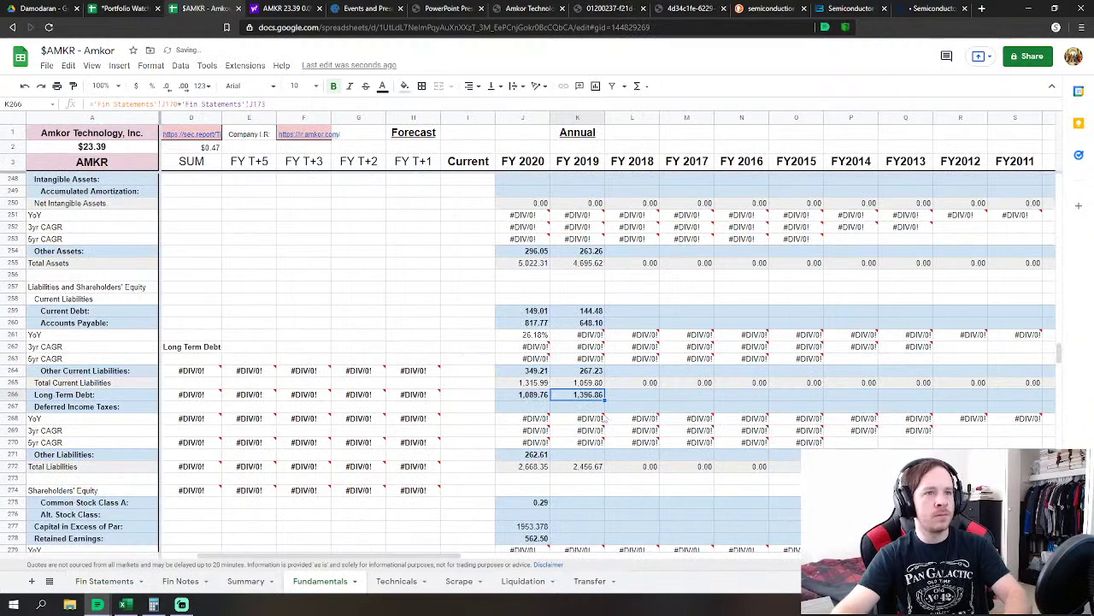
Set Other Liabilities K271 to ='Fin Statements'!J174+J172, giving 248.71
{"action": "left_click", "coordinate": [577, 454]}
{"action": "type", "text": "="}
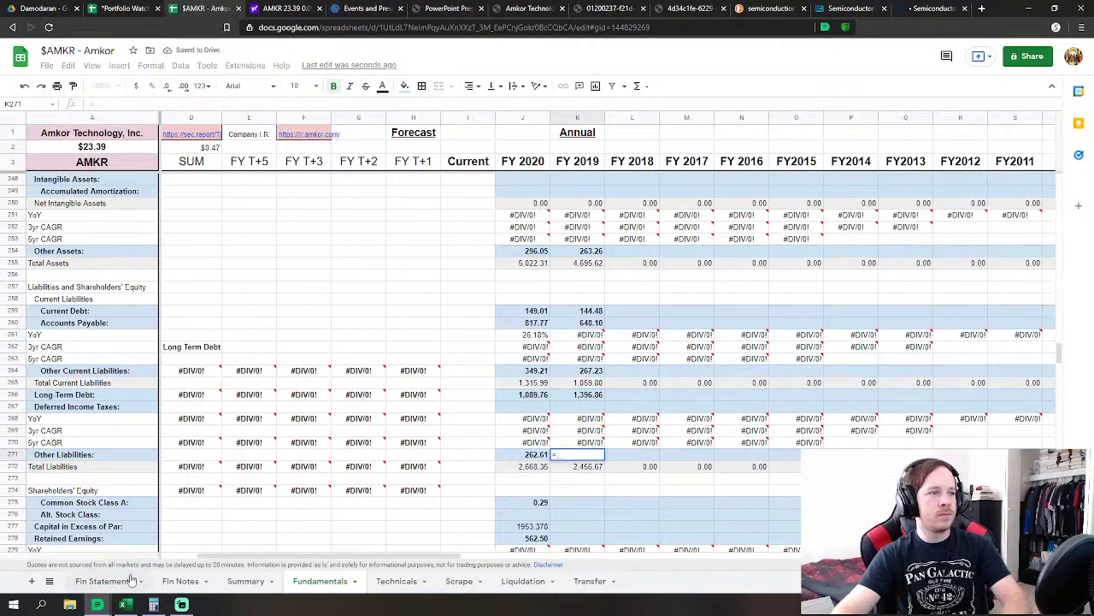
{"action": "left_click", "coordinate": [104, 581]}
{"action": "left_click", "coordinate": [461, 444]}
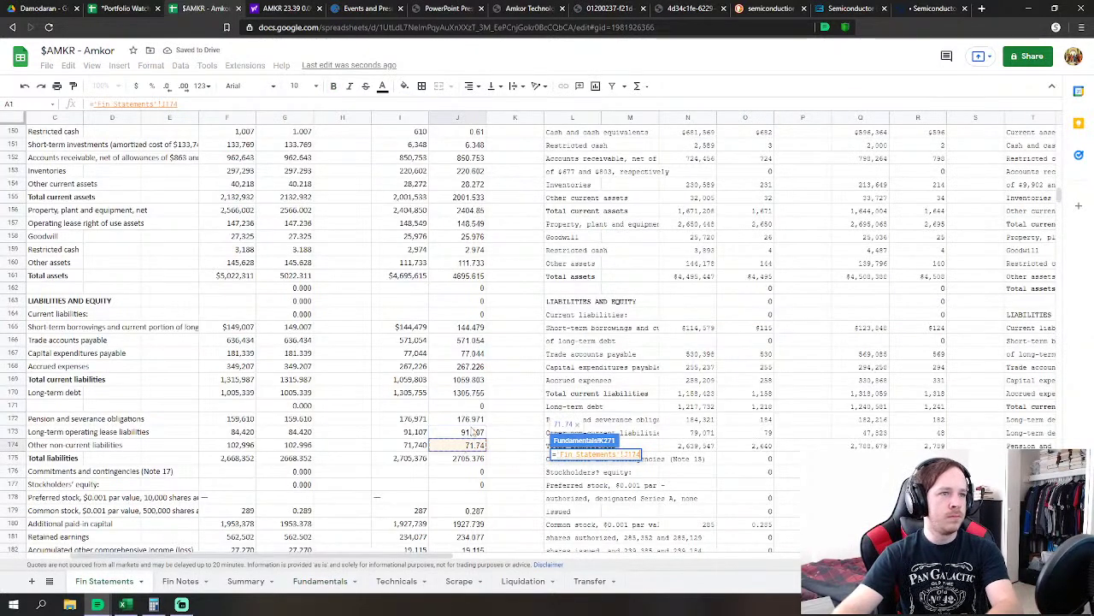
{"action": "type", "text": "+"}
{"action": "left_click", "coordinate": [477, 420]}
{"action": "key", "text": "Return"}
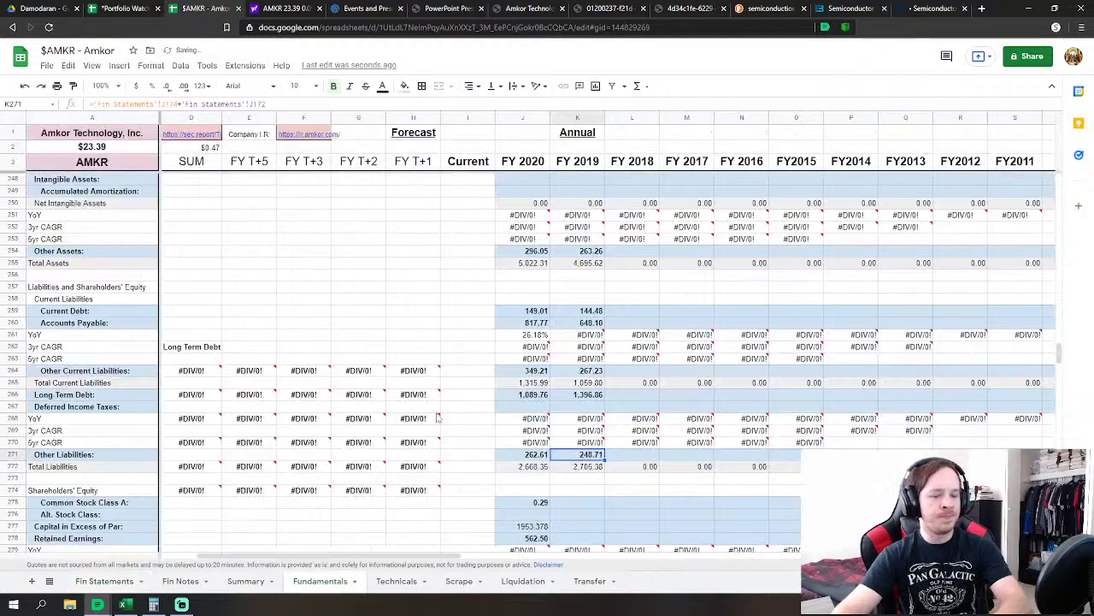
Link FY2019 common stock, paid-in capital and retained earnings (K275, K277, K278) to 'Fin Statements'!J179–J181
{"action": "scroll", "coordinate": [586, 390], "scroll_direction": "down", "scroll_amount": 3}
{"action": "left_click", "coordinate": [587, 384]}
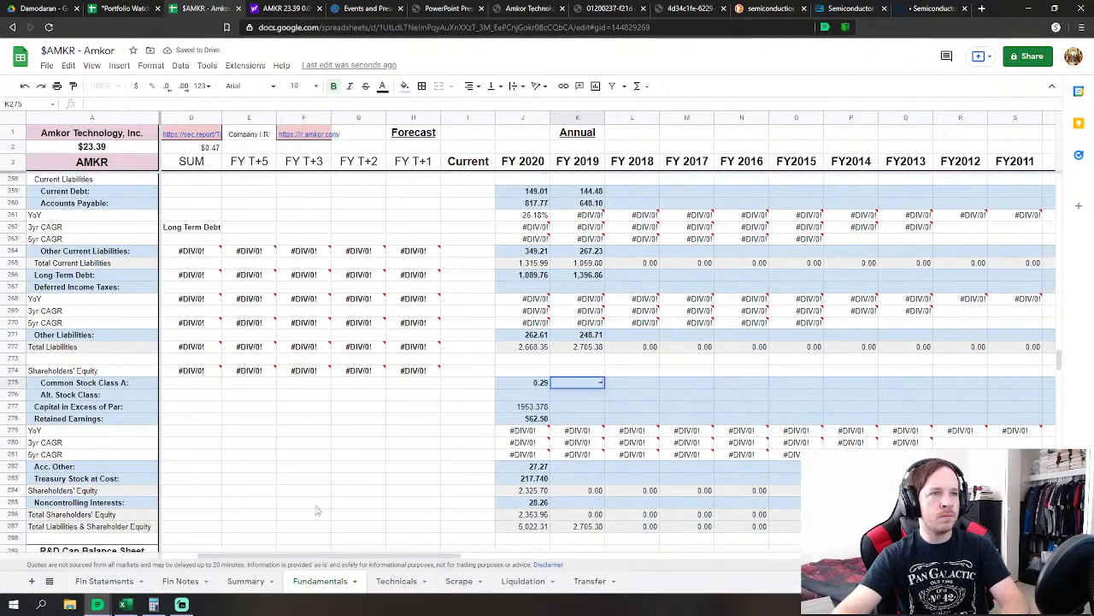
{"action": "type", "text": "="}
{"action": "left_click", "coordinate": [104, 580]}
{"action": "scroll", "coordinate": [437, 436], "scroll_direction": "down", "scroll_amount": 3}
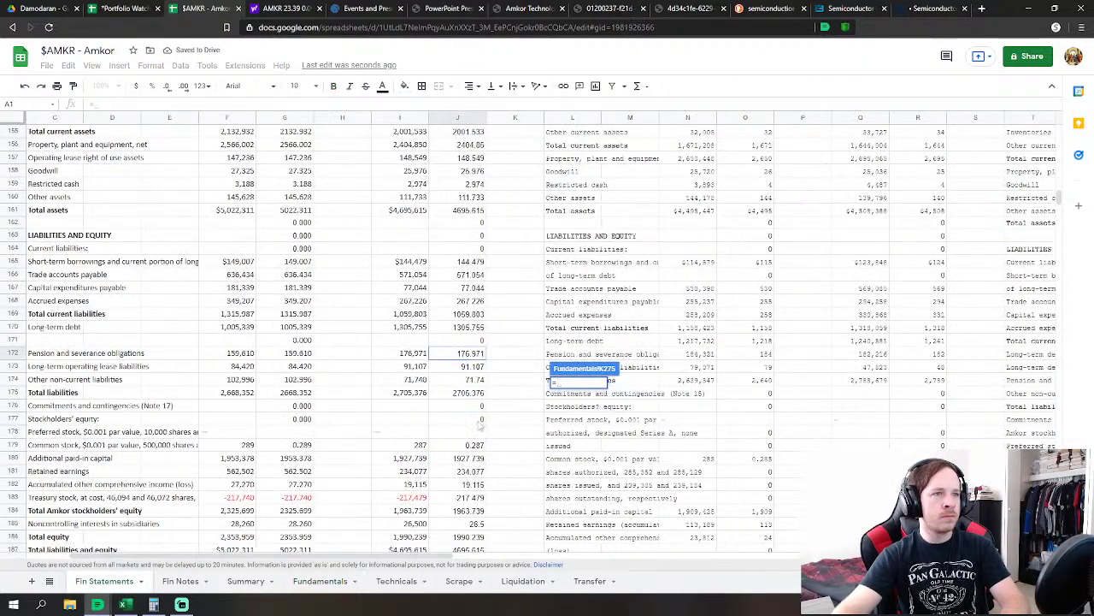
{"action": "left_click", "coordinate": [472, 379]}
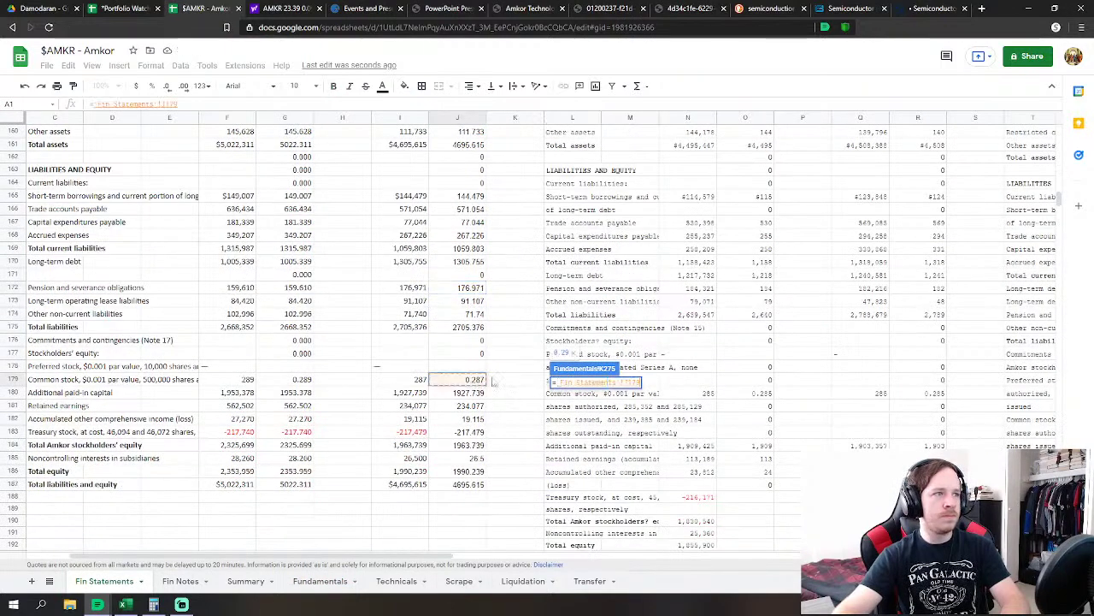
{"action": "key", "text": "Return"}
{"action": "key", "text": "Down"}
{"action": "type", "text": "="}
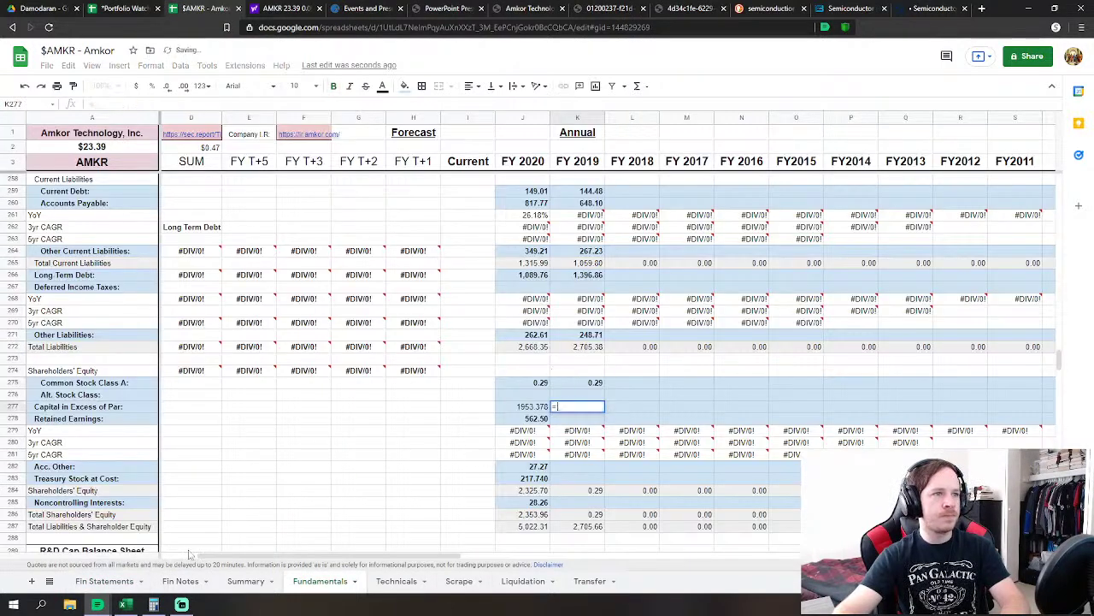
{"action": "left_click", "coordinate": [101, 584]}
{"action": "left_click", "coordinate": [470, 393]}
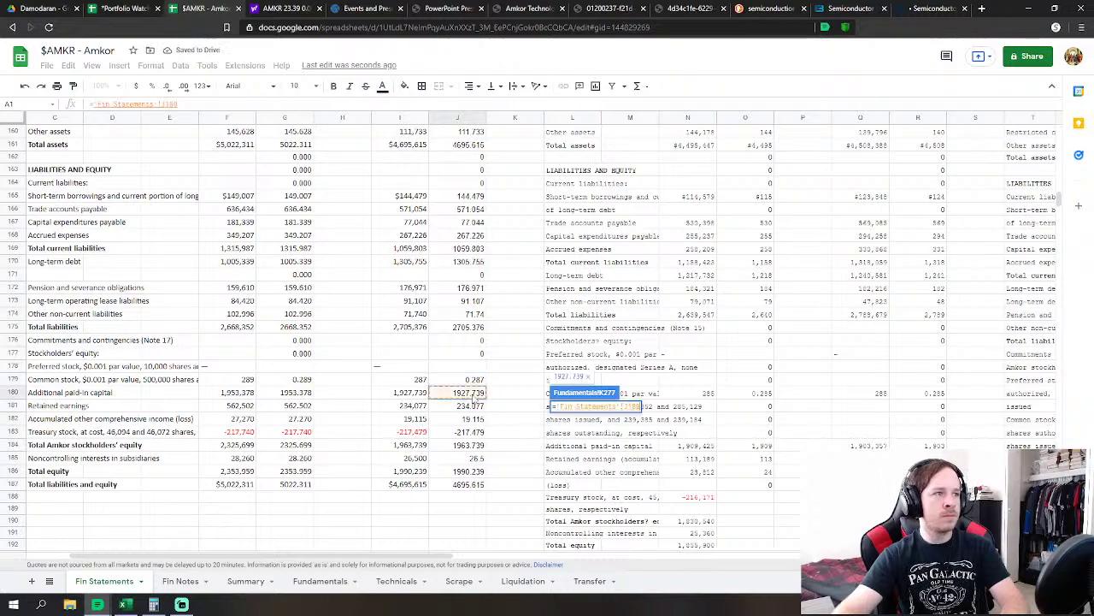
{"action": "key", "text": "Return"}
{"action": "left_click", "coordinate": [581, 419]}
{"action": "type", "text": "="}
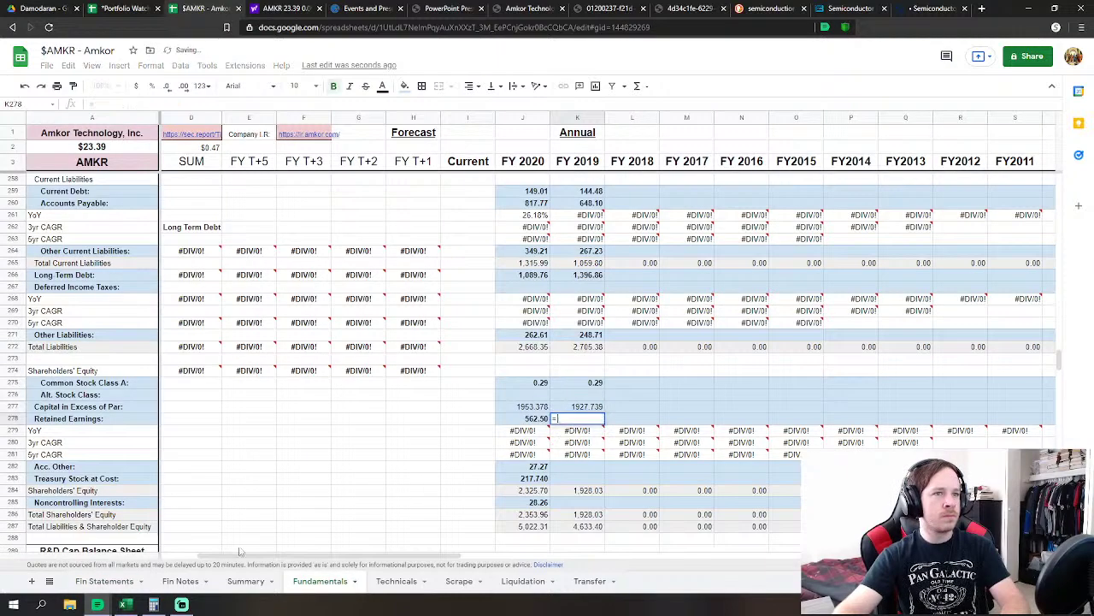
{"action": "left_click", "coordinate": [102, 580]}
{"action": "left_click", "coordinate": [473, 407]}
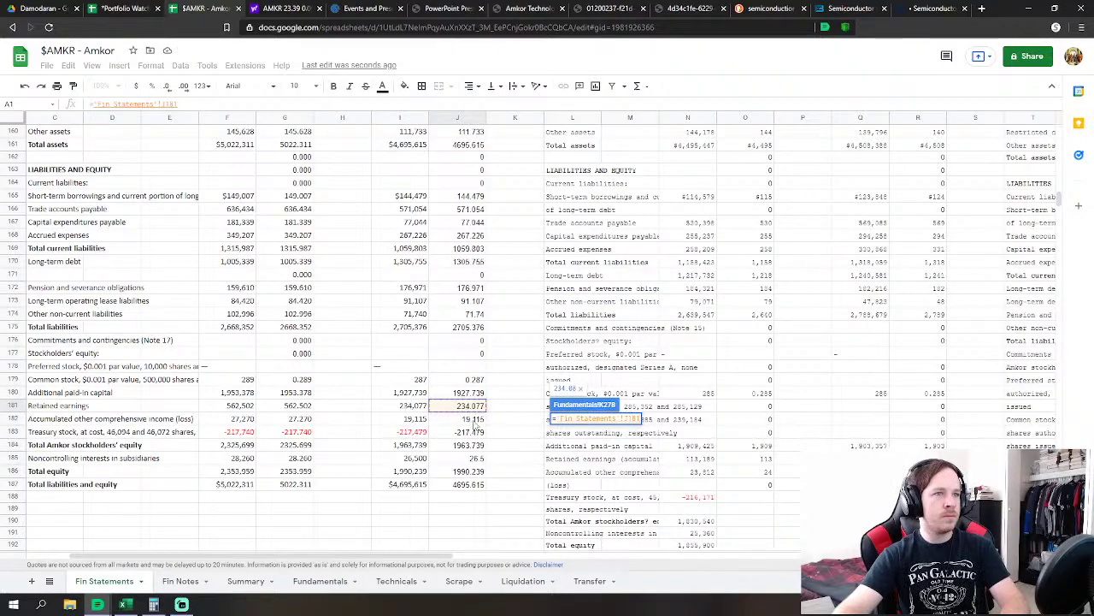
{"action": "key", "text": "Return"}
Link FY2019 accumulated other, treasury stock and noncontrolling interests (K282, K283, K285) to J182, J183, J185
{"action": "left_click", "coordinate": [588, 468]}
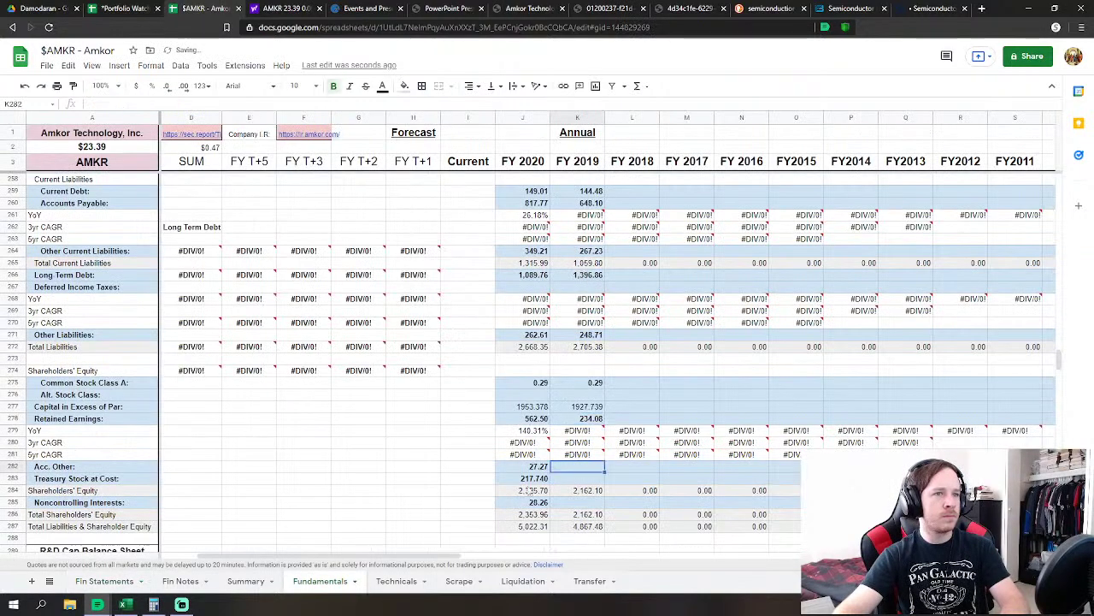
{"action": "type", "text": "="}
{"action": "left_click", "coordinate": [104, 580]}
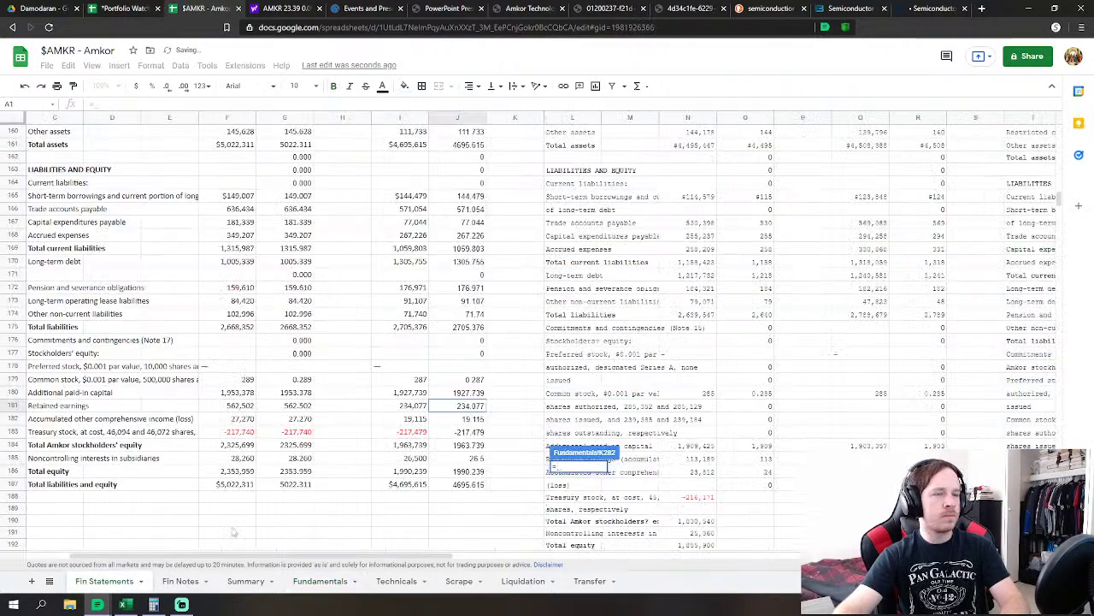
{"action": "left_click", "coordinate": [462, 420]}
{"action": "key", "text": "Return"}
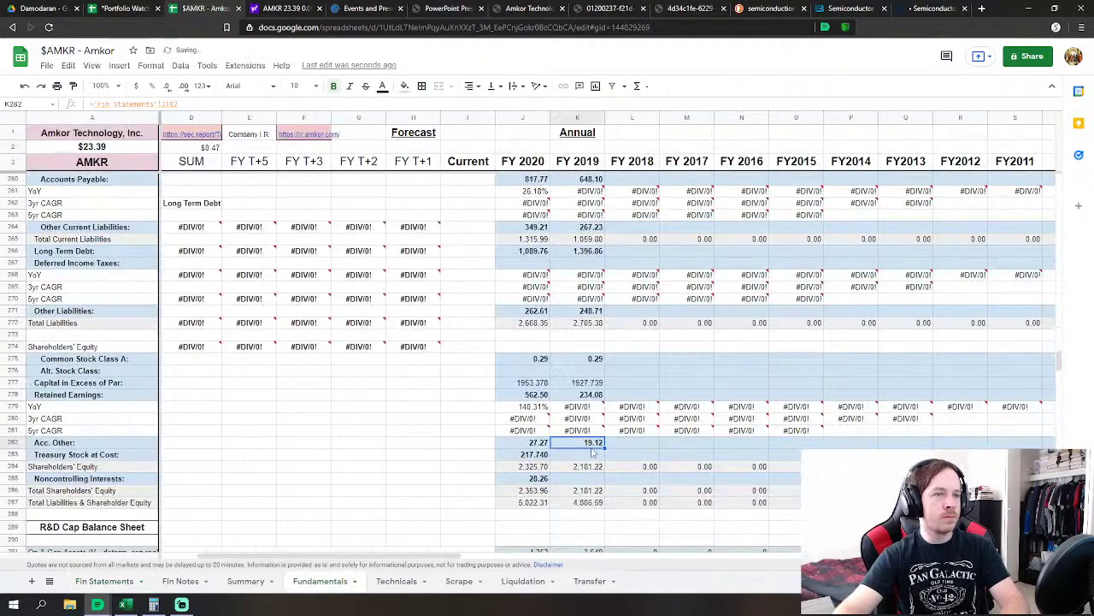
{"action": "left_click", "coordinate": [592, 454]}
{"action": "type", "text": "="}
{"action": "left_click", "coordinate": [104, 581]}
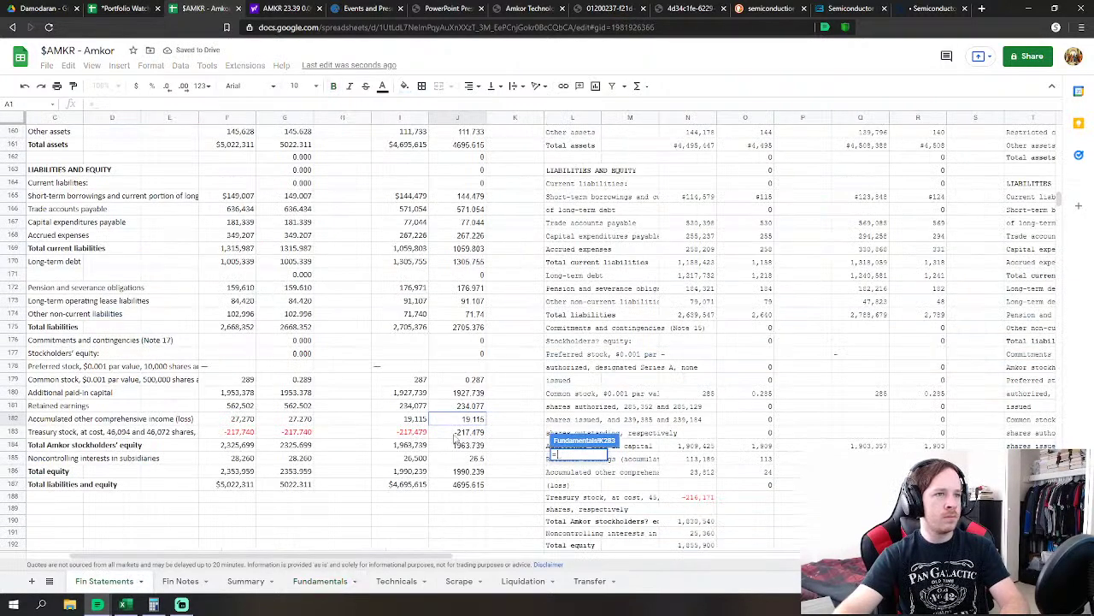
{"action": "left_click", "coordinate": [459, 433]}
{"action": "key", "text": "Return"}
{"action": "key", "text": "Down"}
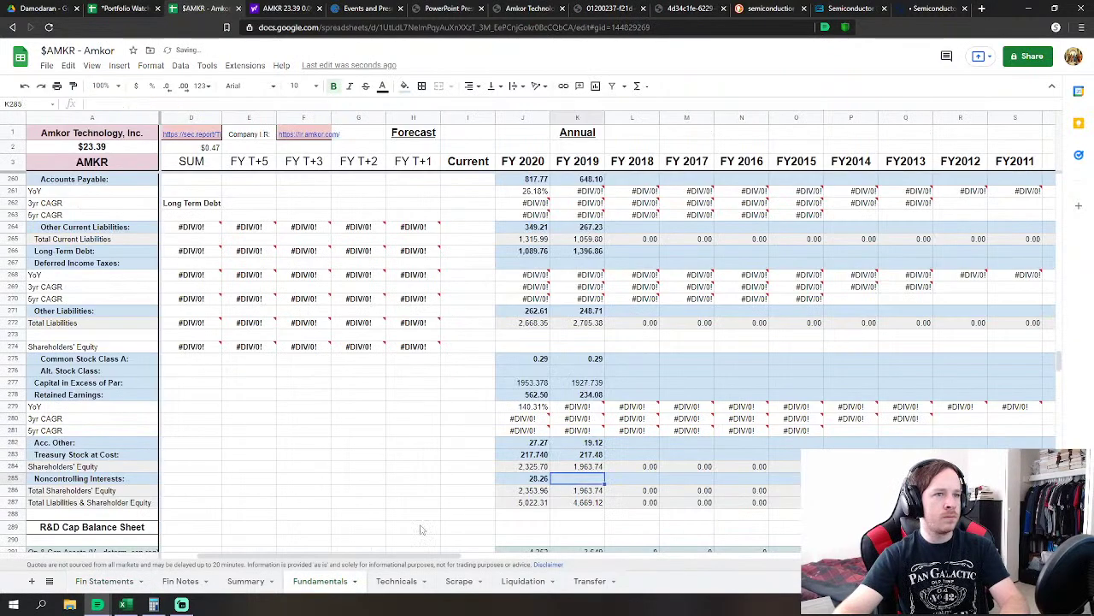
{"action": "type", "text": "="}
{"action": "left_click", "coordinate": [104, 580]}
{"action": "left_click", "coordinate": [480, 460]}
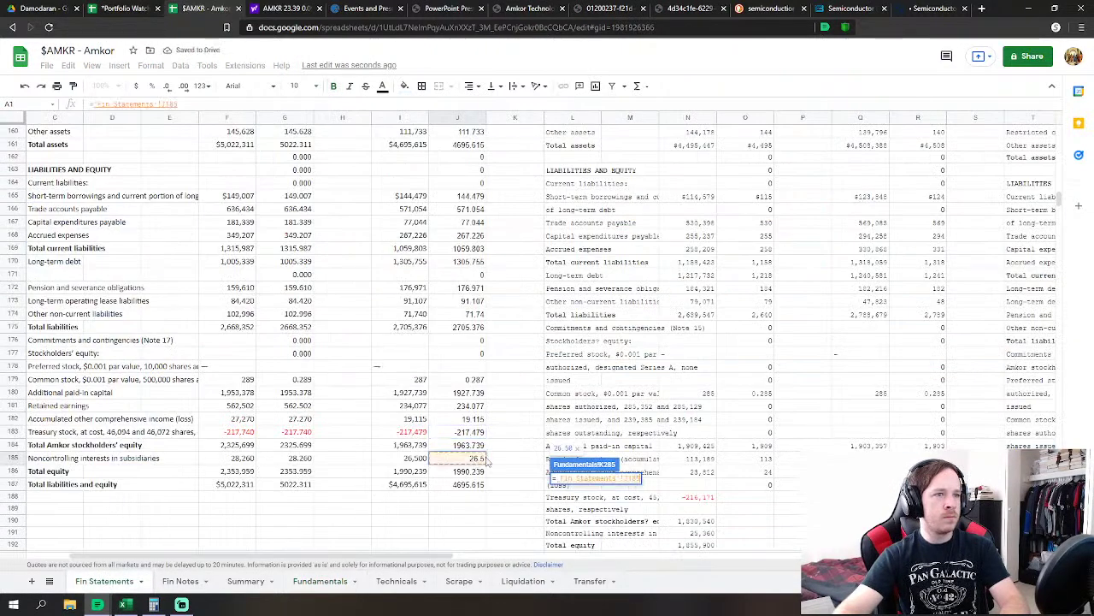
{"action": "key", "text": "Return"}
{"action": "scroll", "coordinate": [1015, 382], "scroll_direction": "up", "scroll_amount": 1}
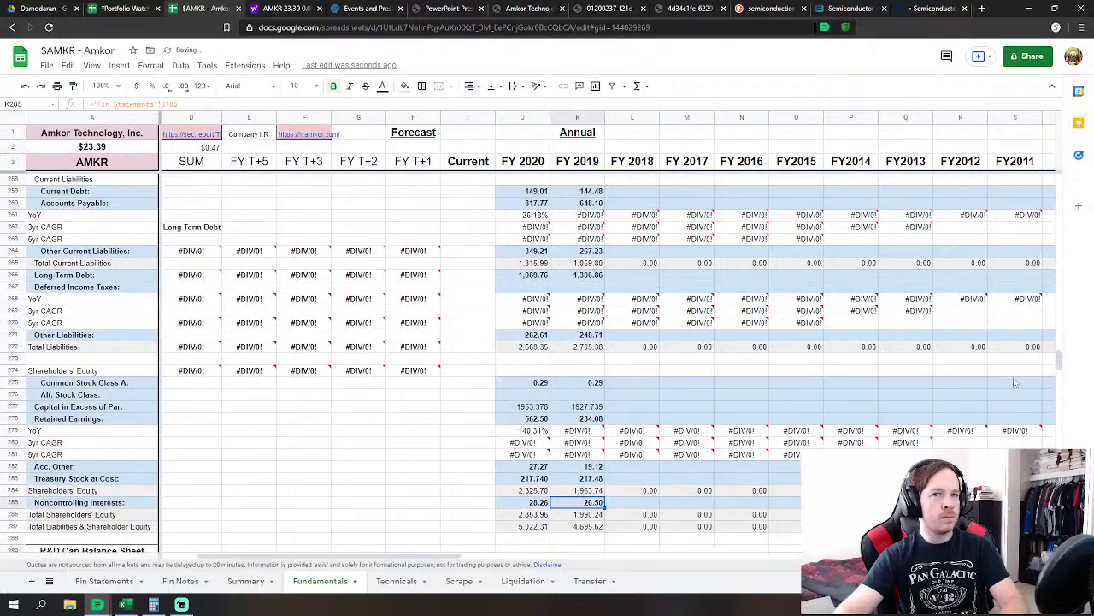
{"action": "left_click_drag", "start_coordinate": [1058, 359], "coordinate": [1057, 199]}
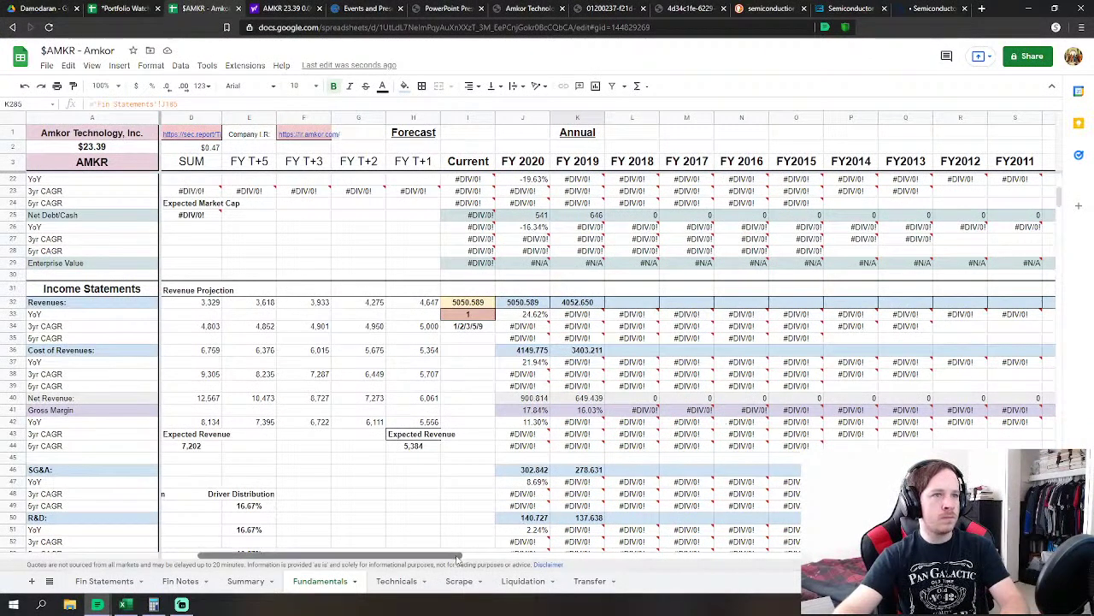
Link FY2018 Revenues in L32 to the Fin Statements 2018 net sales, 4,316.466 (O9)
{"action": "left_click_drag", "start_coordinate": [459, 558], "coordinate": [479, 557]}
{"action": "scroll", "coordinate": [557, 438], "scroll_direction": "down", "scroll_amount": 1}
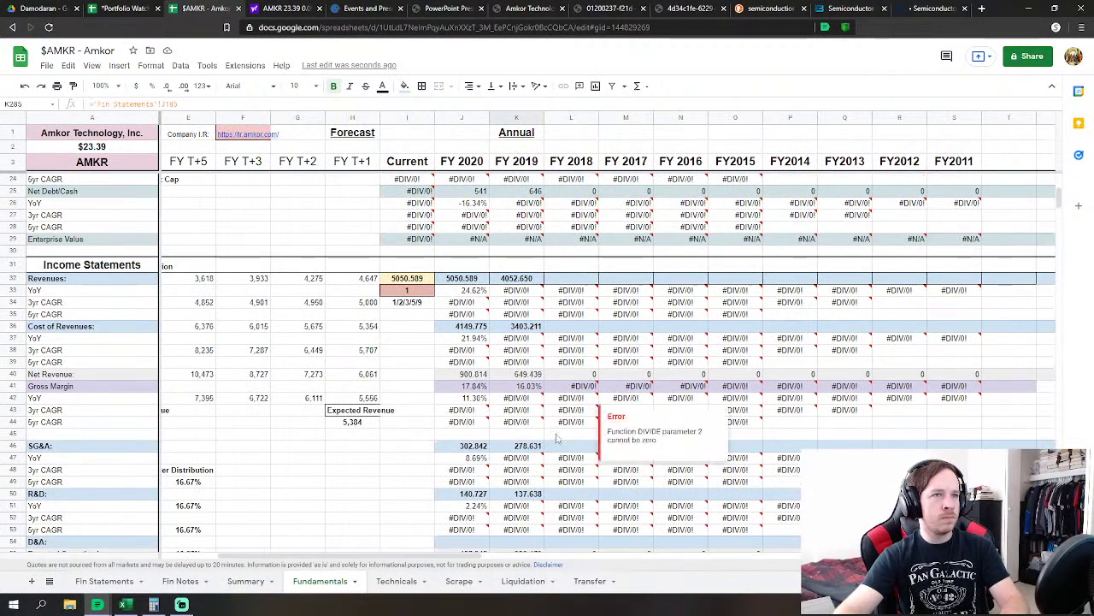
{"action": "left_click", "coordinate": [571, 278]}
{"action": "type", "text": "="}
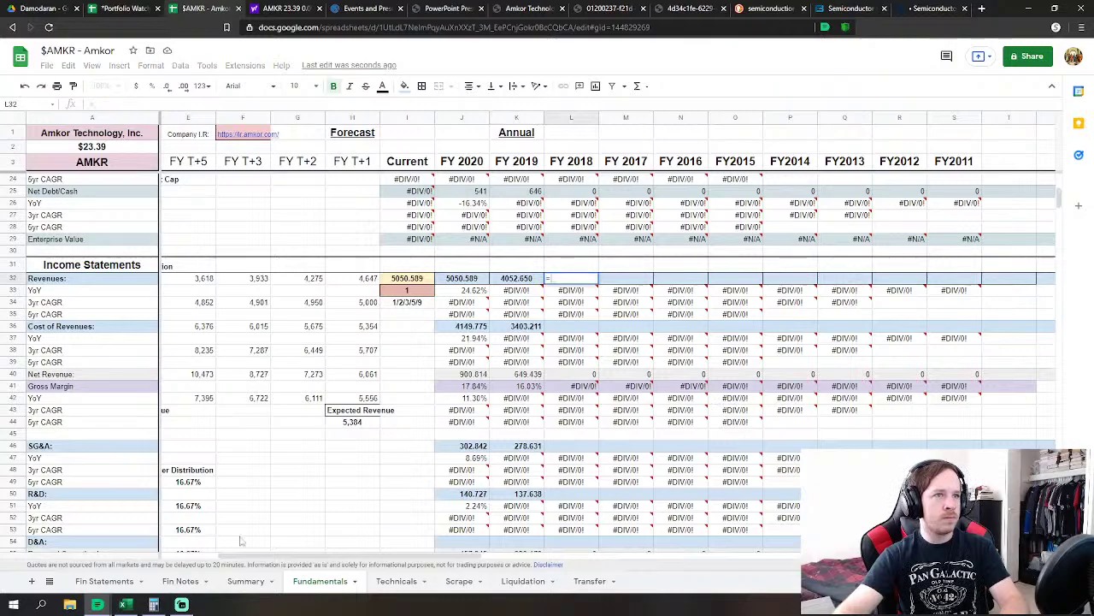
{"action": "left_click", "coordinate": [104, 580]}
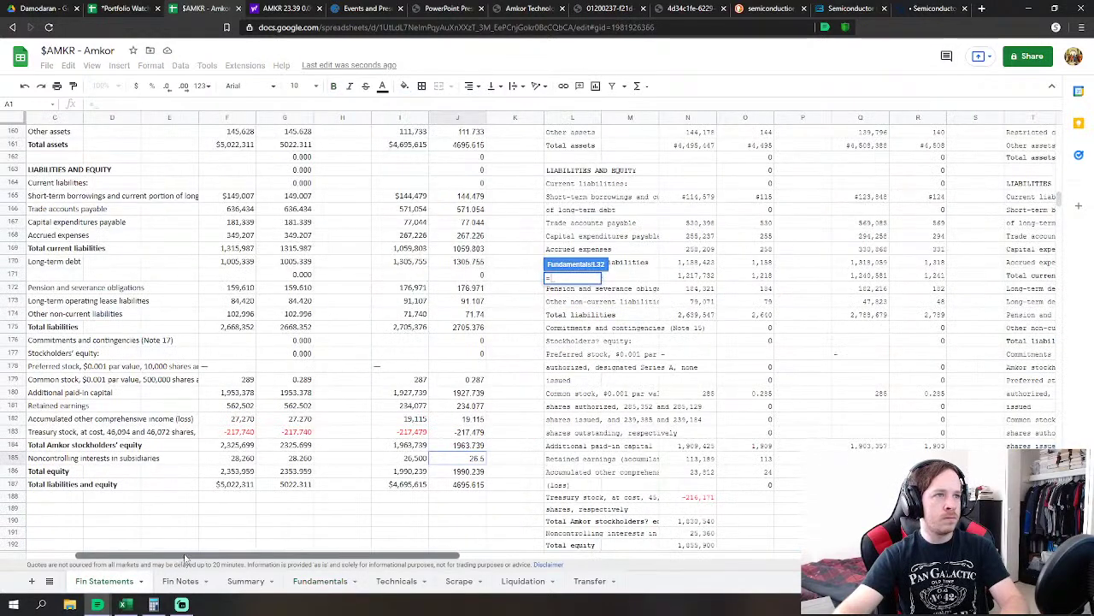
{"action": "left_click_drag", "start_coordinate": [185, 557], "coordinate": [377, 544]}
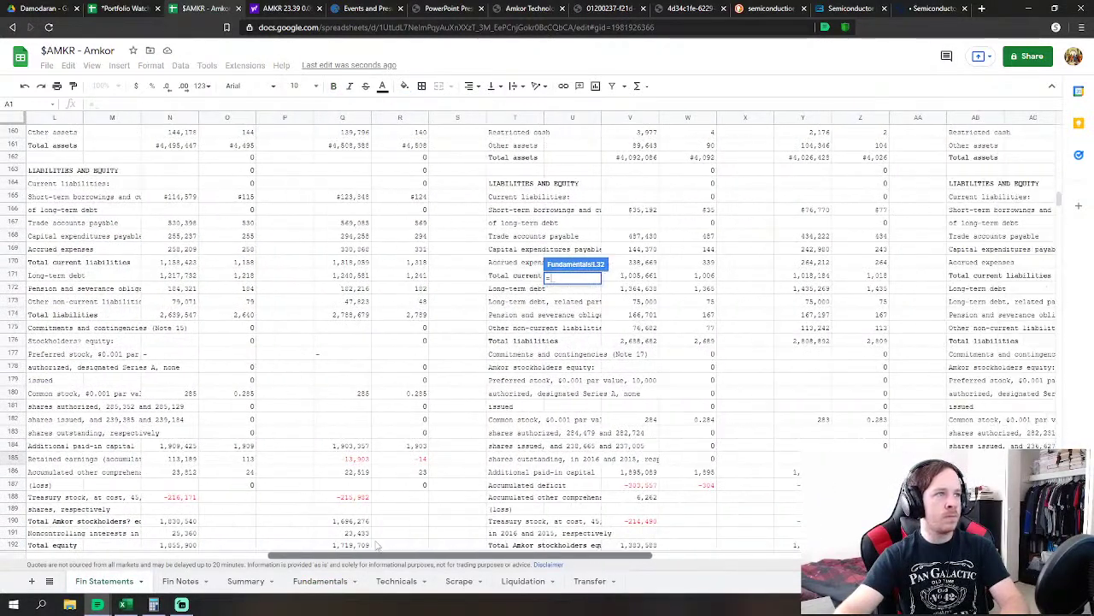
{"action": "scroll", "coordinate": [291, 479], "scroll_direction": "up", "scroll_amount": 10}
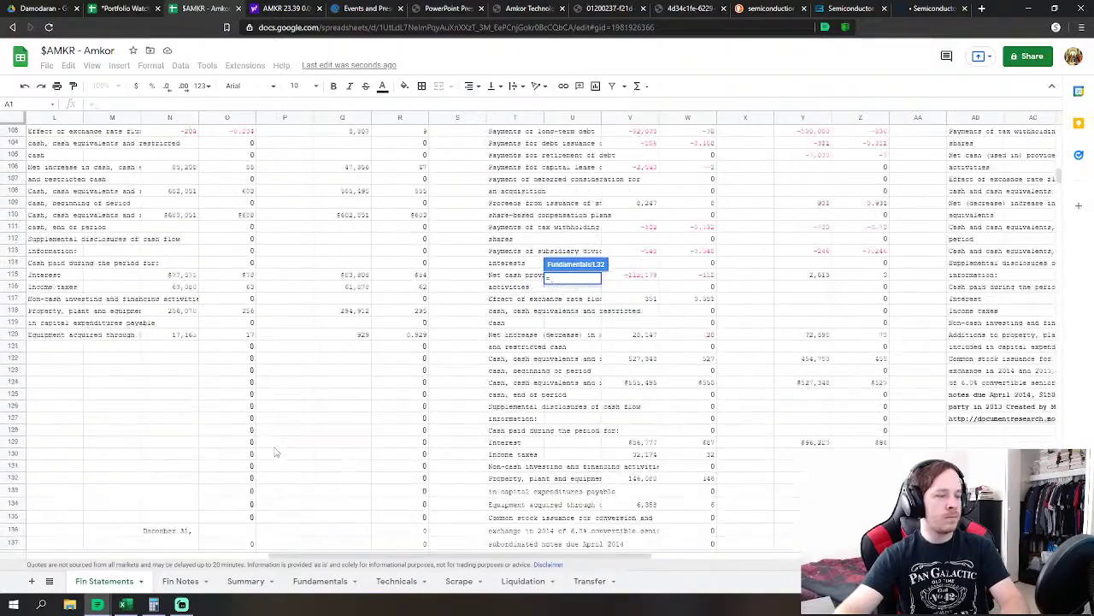
{"action": "scroll", "coordinate": [276, 452], "scroll_direction": "up", "scroll_amount": 12}
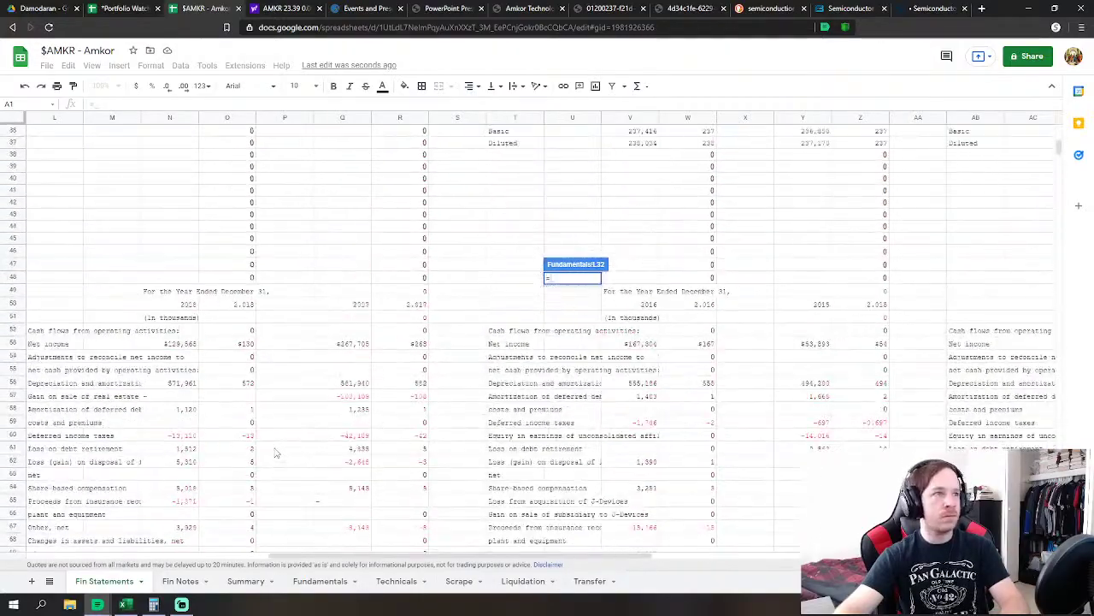
{"action": "scroll", "coordinate": [276, 451], "scroll_direction": "up", "scroll_amount": 6}
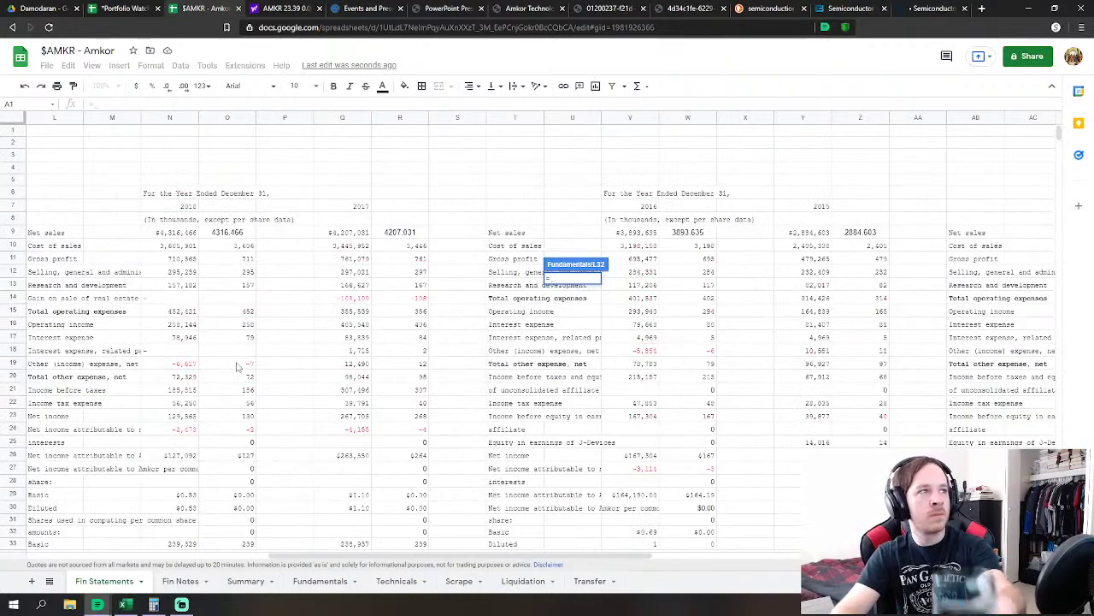
{"action": "left_click", "coordinate": [248, 232]}
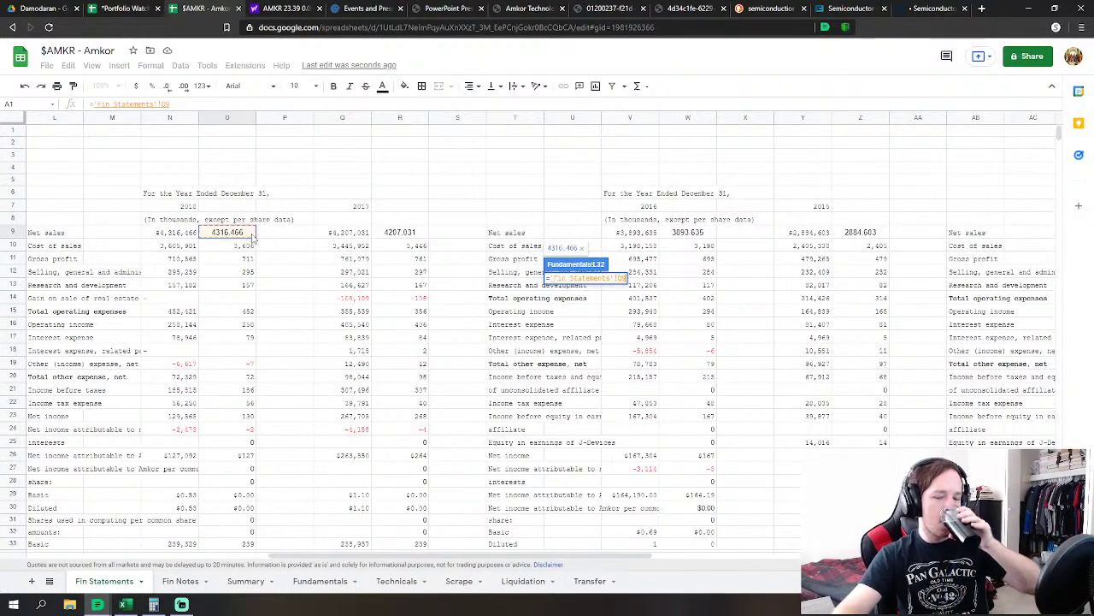
{"action": "key", "text": "Return"}
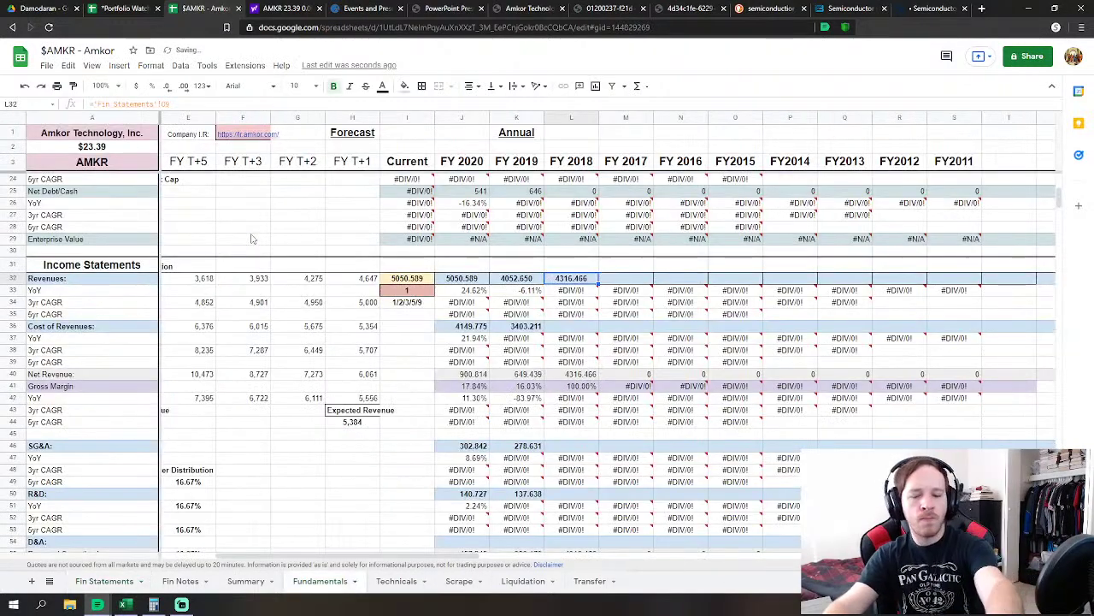
Link FY2018 Cost of Revenues in L36 to the Fin Statements cost of sales, 3,606 (O10)
{"action": "left_click", "coordinate": [575, 328]}
{"action": "type", "text": "="}
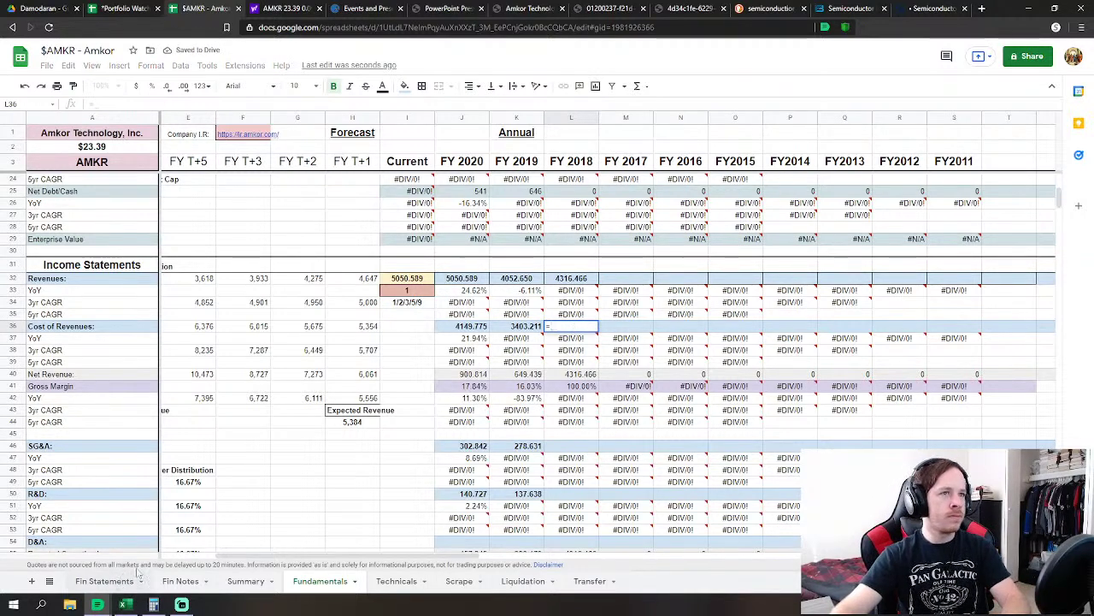
{"action": "left_click", "coordinate": [137, 579]}
{"action": "left_click", "coordinate": [246, 246]}
{"action": "key", "text": "Return"}
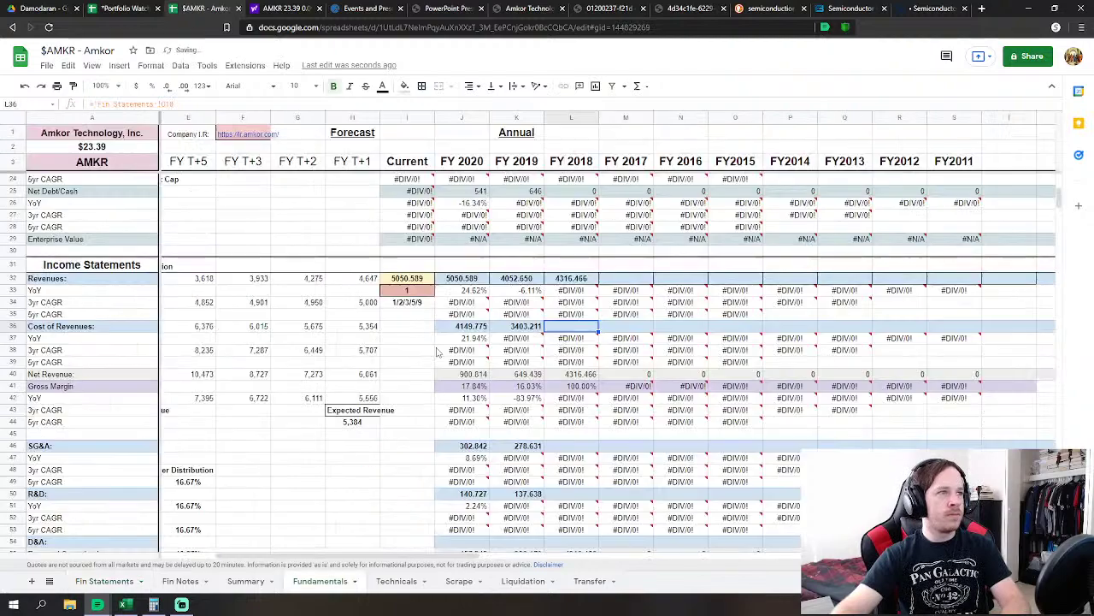
{"action": "left_click", "coordinate": [554, 446]}
{"action": "scroll", "coordinate": [554, 453], "scroll_direction": "down", "scroll_amount": 5}
Link FY2018 SG&A (295) and R&D (157) to Fin Statements O12 and O13
{"action": "type", "text": "="}
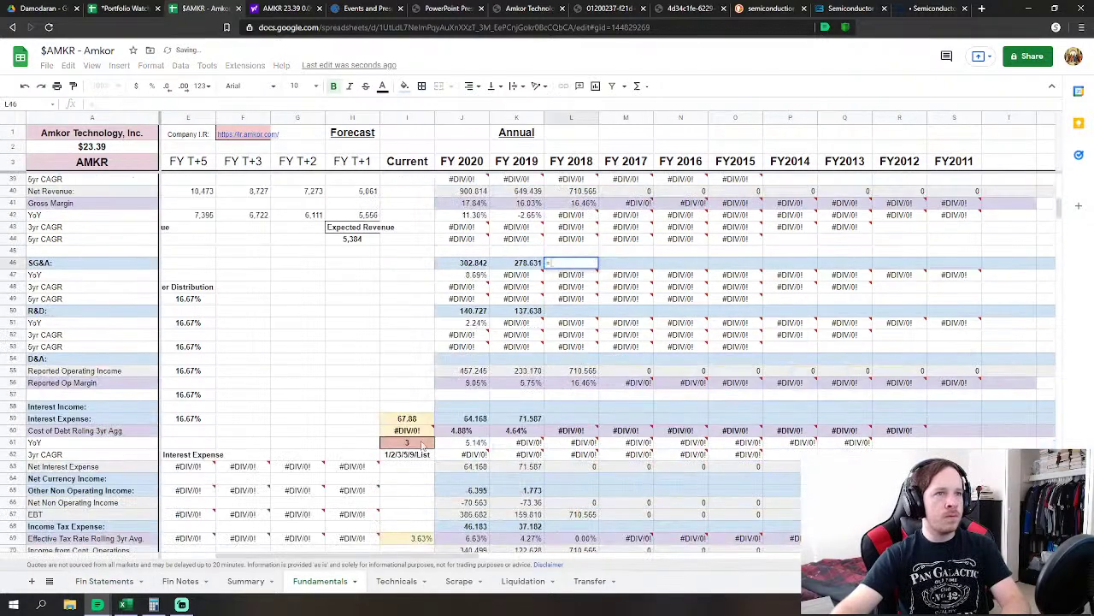
{"action": "left_click", "coordinate": [104, 581]}
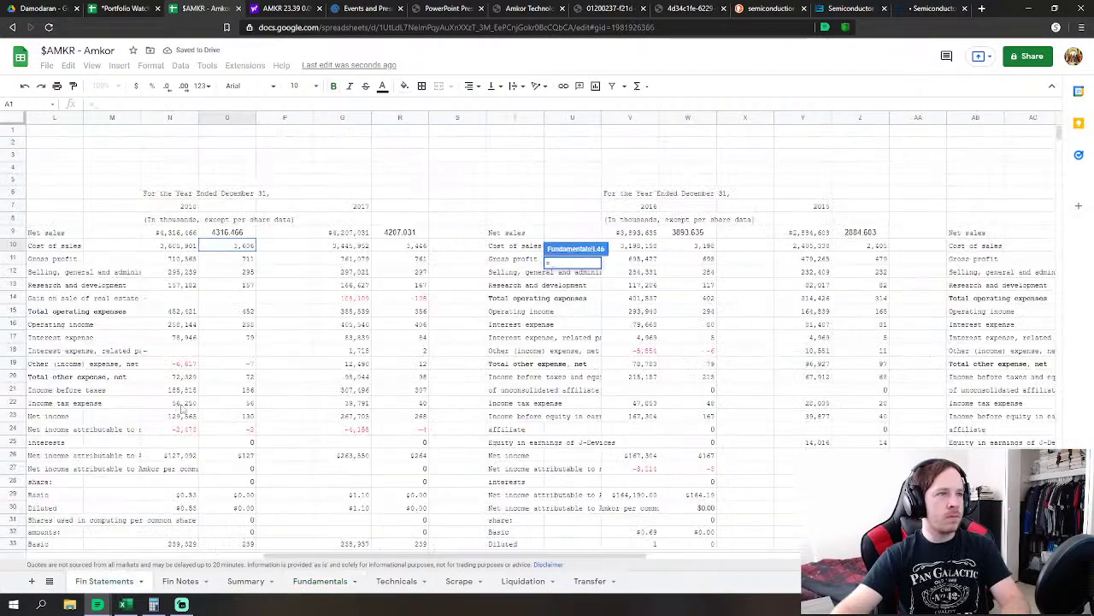
{"action": "left_click", "coordinate": [246, 272]}
{"action": "key", "text": "Return"}
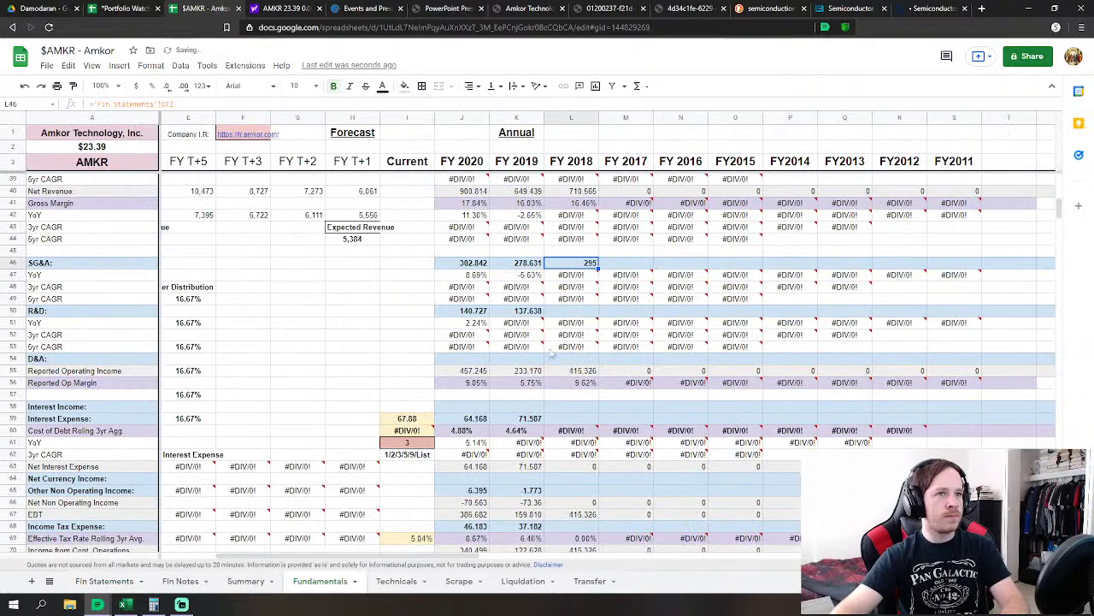
{"action": "left_click", "coordinate": [575, 311]}
{"action": "type", "text": "="}
{"action": "left_click", "coordinate": [105, 581]}
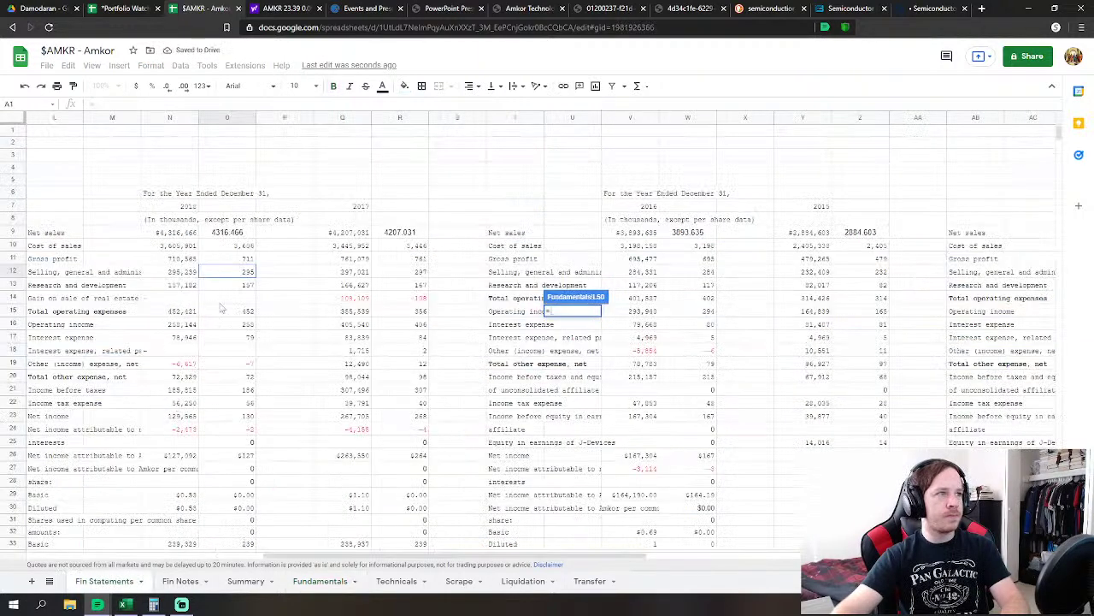
{"action": "left_click", "coordinate": [239, 286]}
{"action": "key", "text": "Return"}
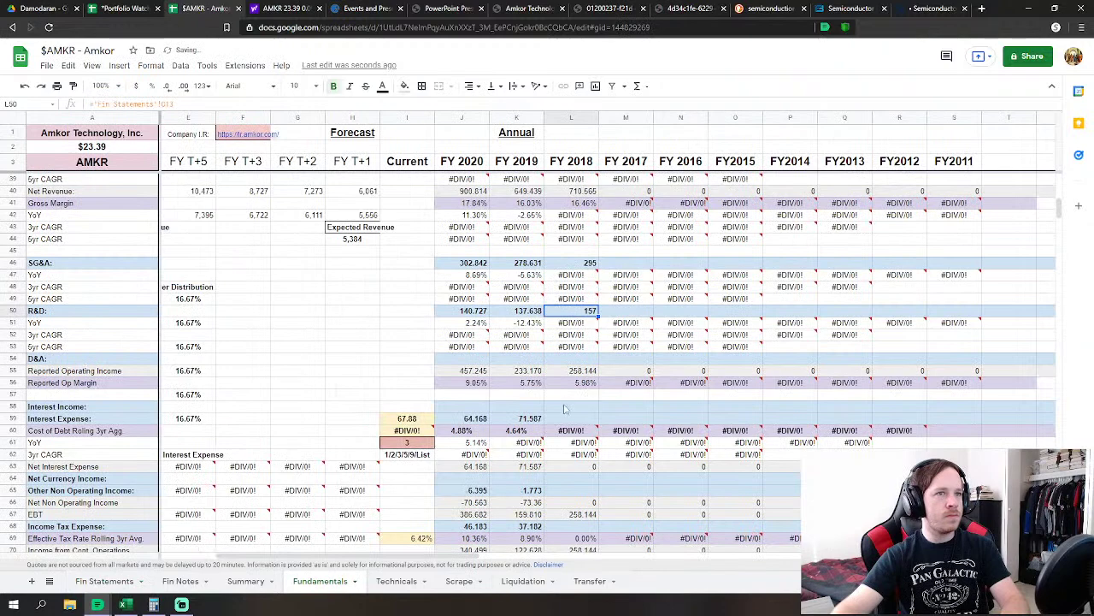
Link FY2018 interest expense (79) and other non-operating income to Fin Statements O17 and O19
{"action": "left_click", "coordinate": [578, 419]}
{"action": "type", "text": "="}
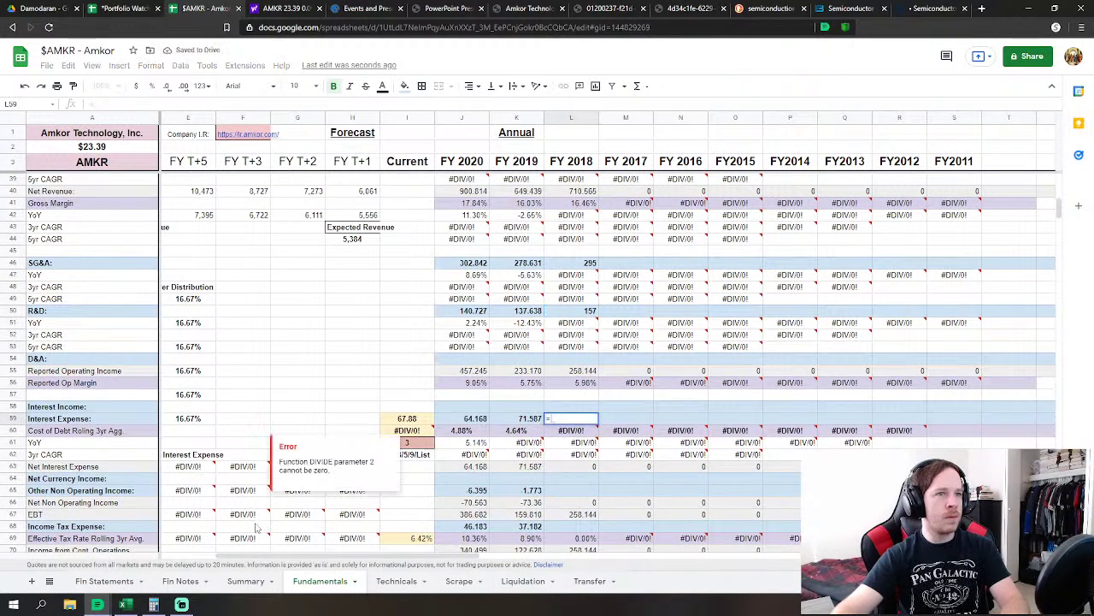
{"action": "left_click", "coordinate": [100, 581]}
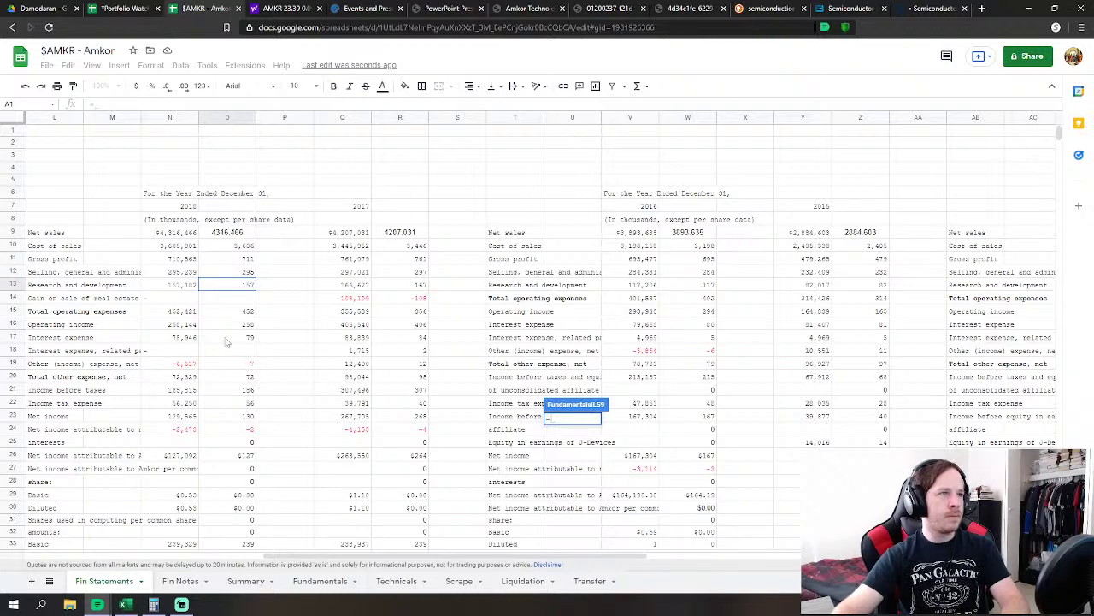
{"action": "left_click", "coordinate": [226, 339]}
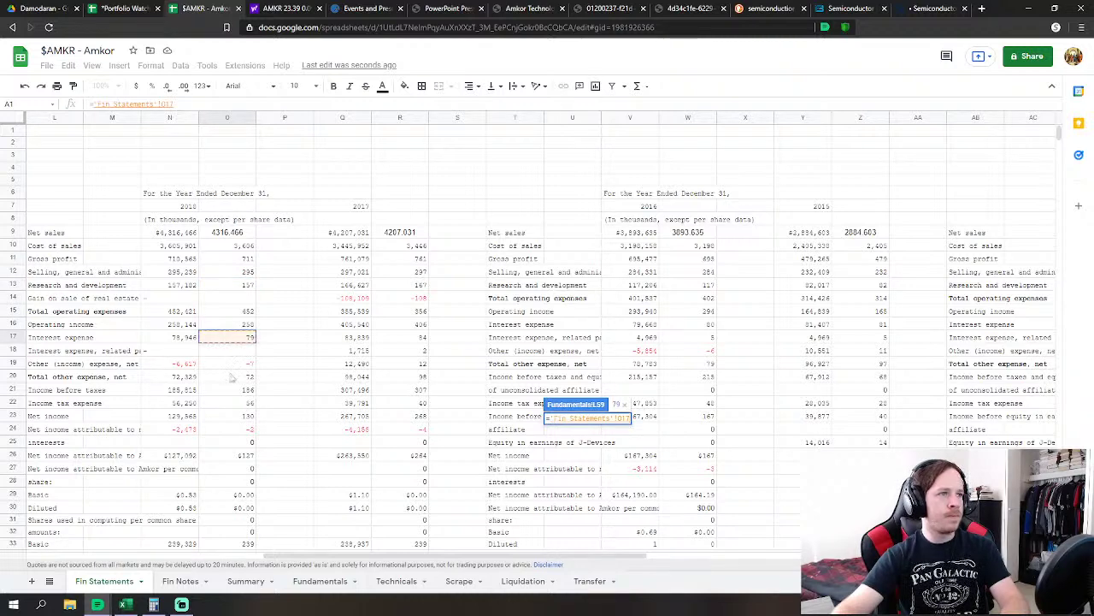
{"action": "key", "text": "Return"}
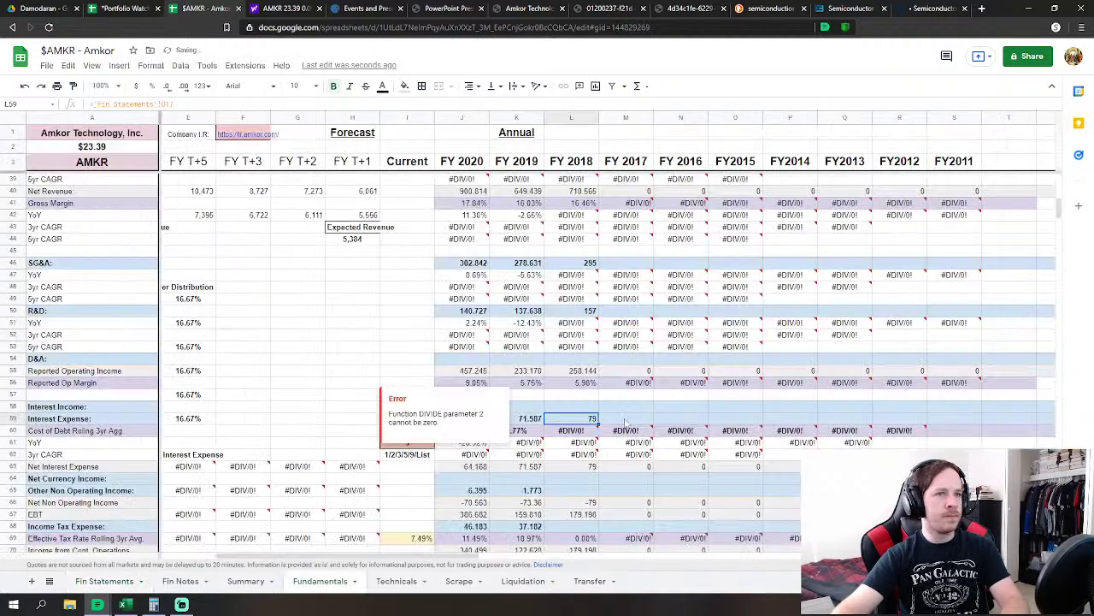
{"action": "scroll", "coordinate": [567, 419], "scroll_direction": "down", "scroll_amount": 3}
{"action": "left_click", "coordinate": [569, 407]}
{"action": "type", "text": "="}
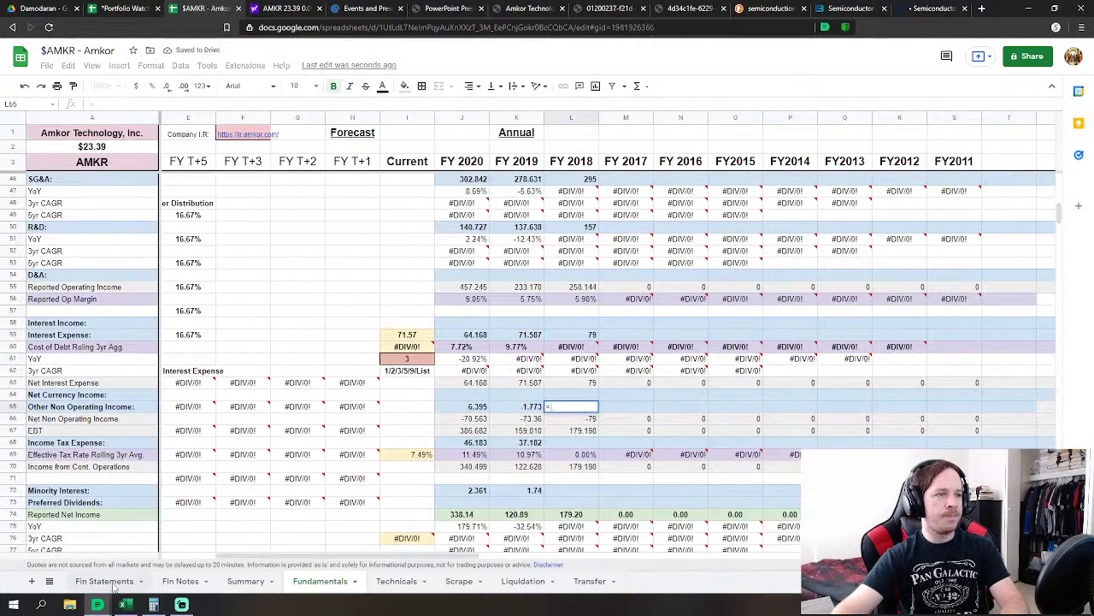
{"action": "left_click", "coordinate": [129, 581]}
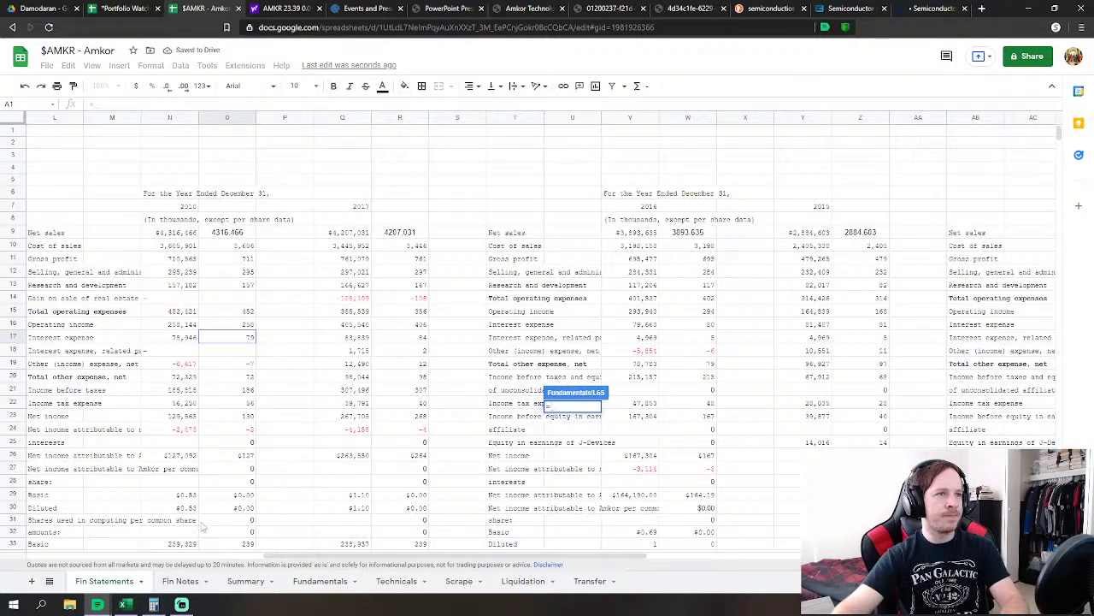
{"action": "left_click", "coordinate": [248, 366]}
{"action": "key", "text": "Return"}
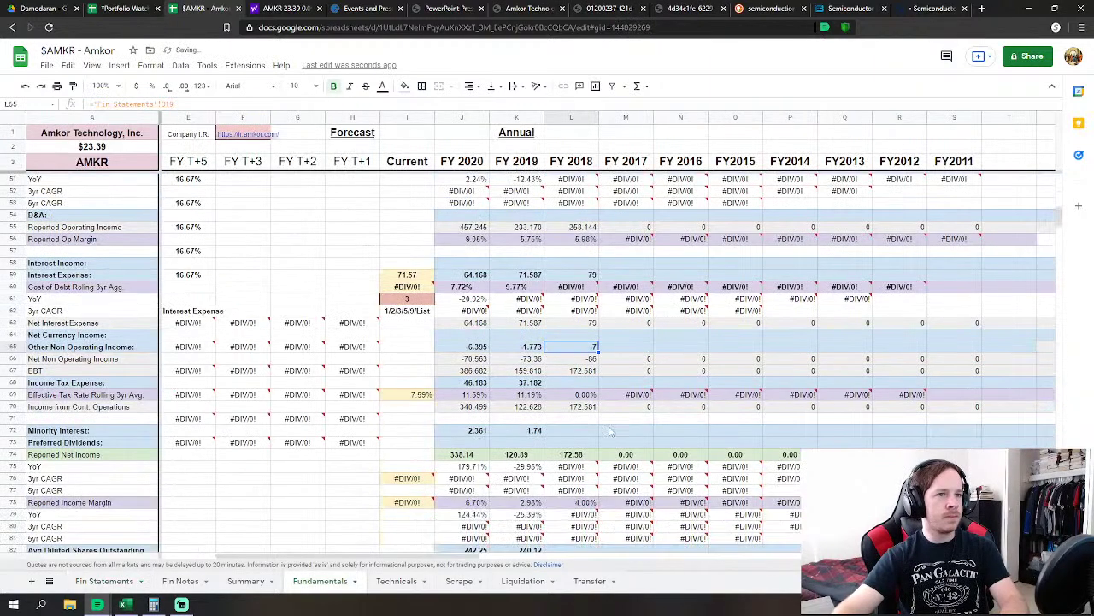
Link FY2018 Income Tax Expense in L68 to the Fin Statements tax figure, 56 (O22)
{"action": "key", "text": "Down"}
{"action": "key", "text": "Down"}
{"action": "key", "text": "Down"}
{"action": "type", "text": "="}
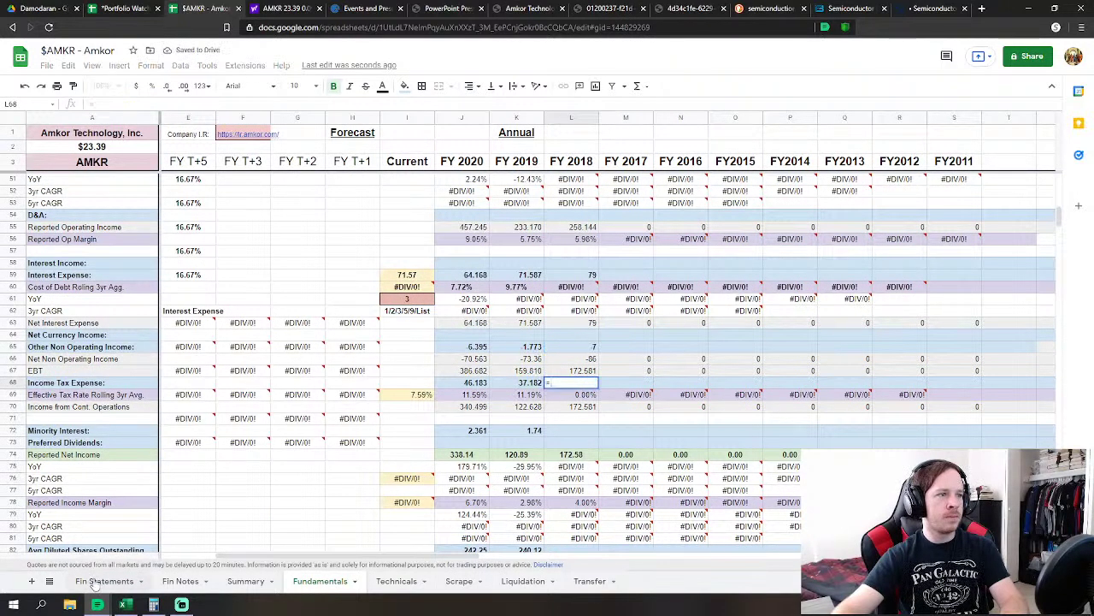
{"action": "left_click", "coordinate": [104, 580]}
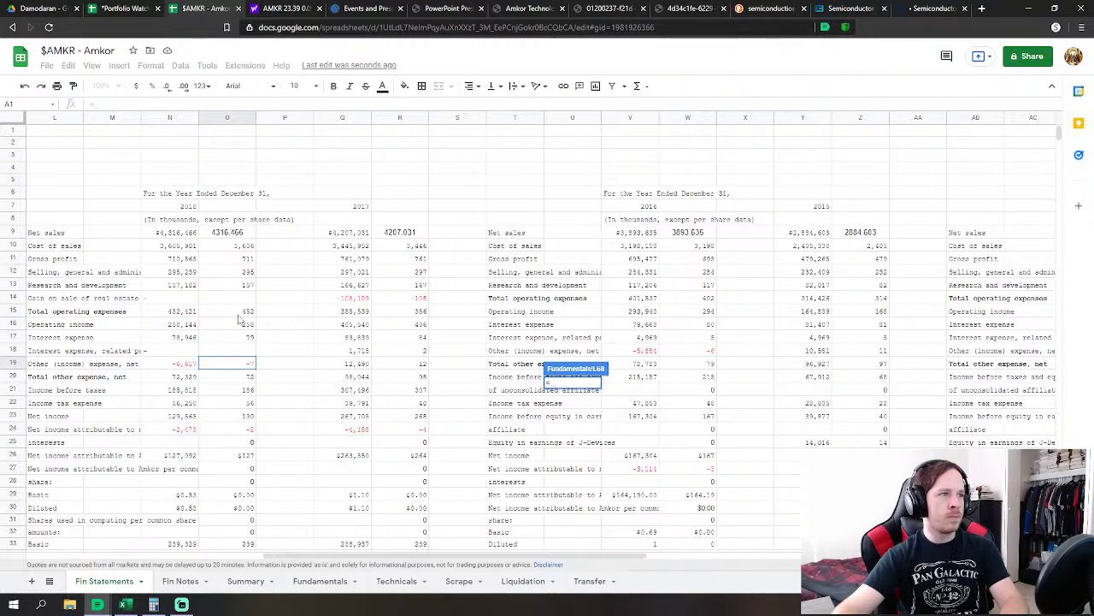
{"action": "left_click", "coordinate": [248, 405]}
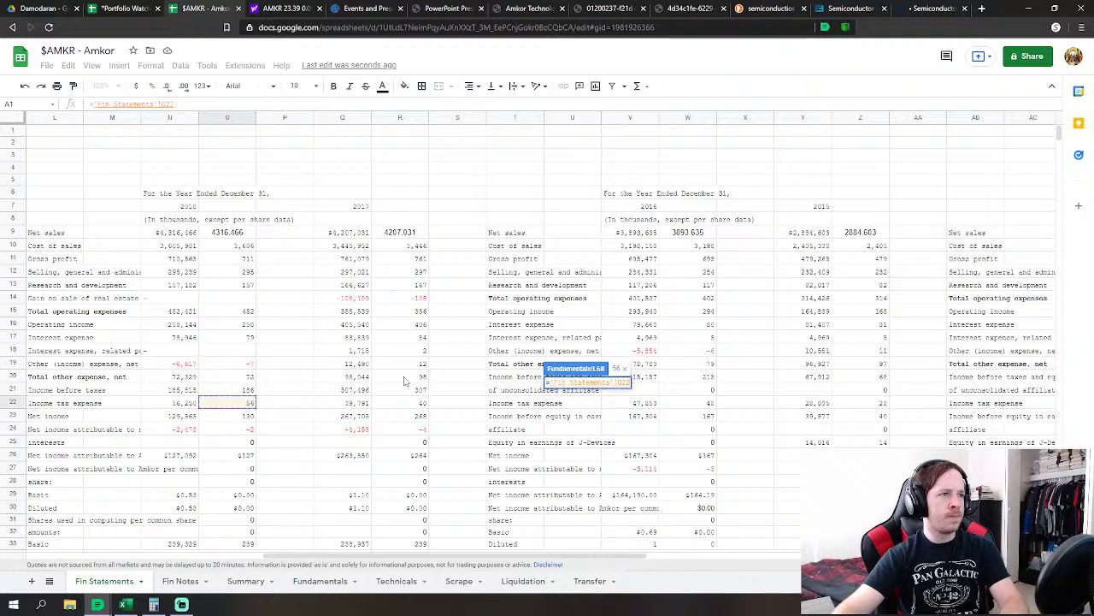
{"action": "key", "text": "Return"}
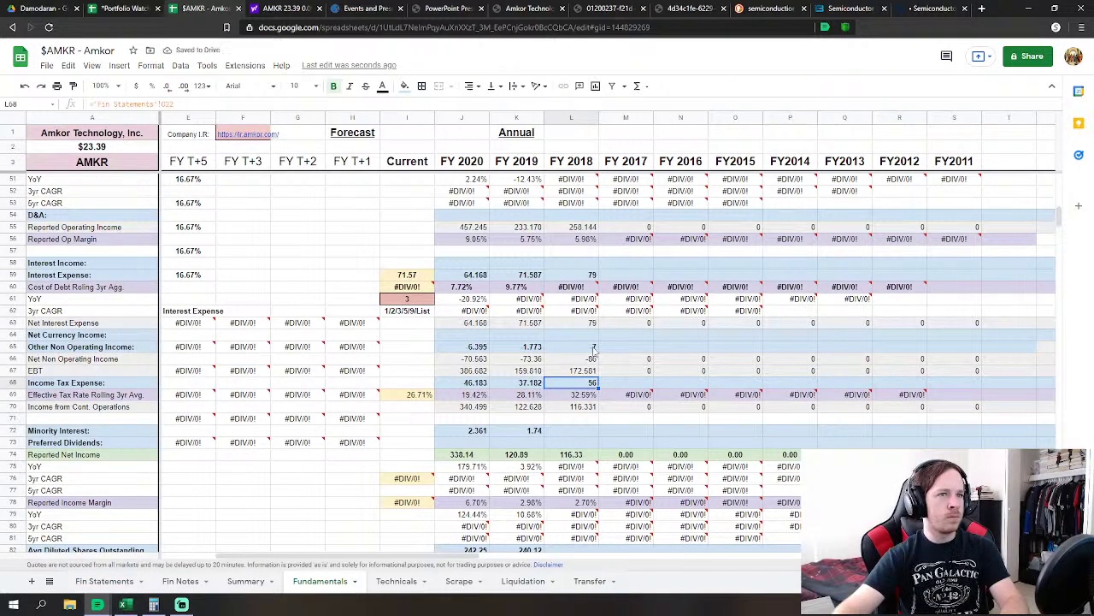
Re-enter the L65 other income formula, undo that change, and return to Fin Statements
{"action": "left_click", "coordinate": [594, 347]}
{"action": "type", "text": "="}
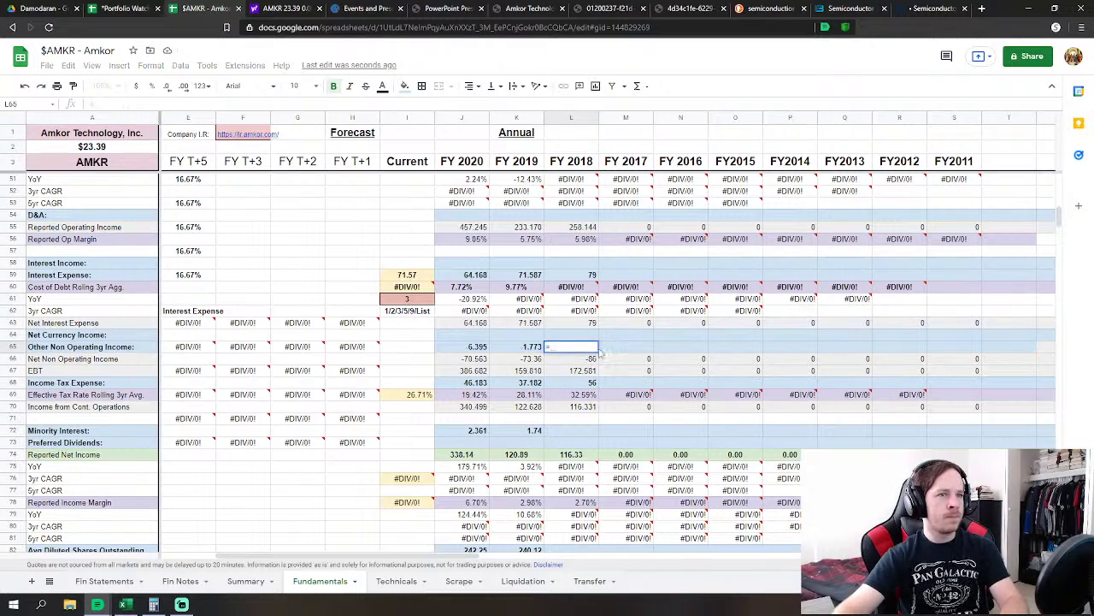
{"action": "left_click", "coordinate": [104, 581]}
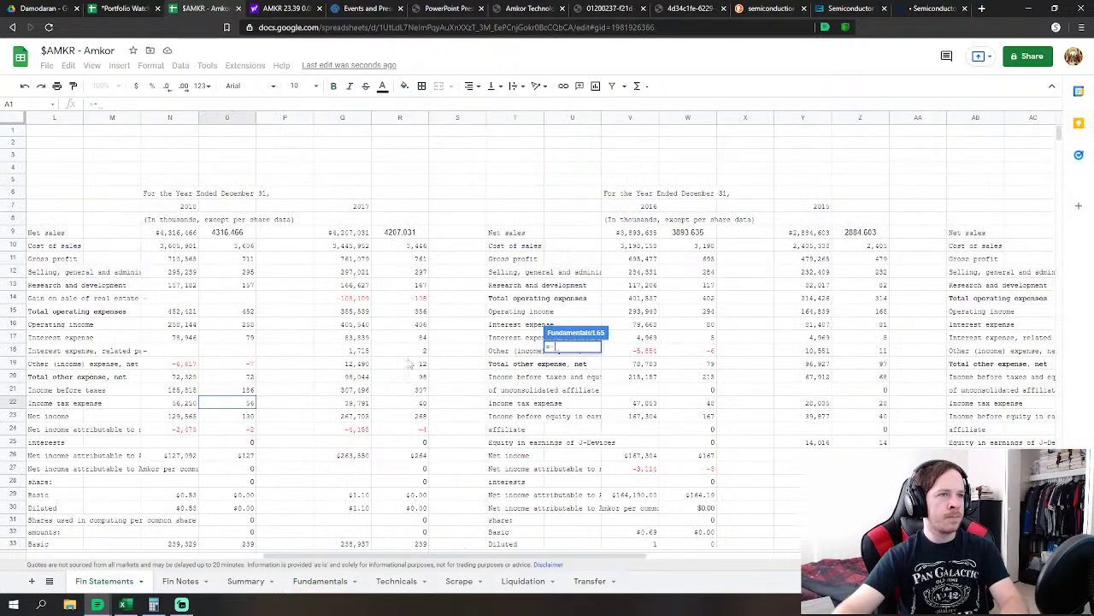
{"action": "left_click", "coordinate": [251, 364]}
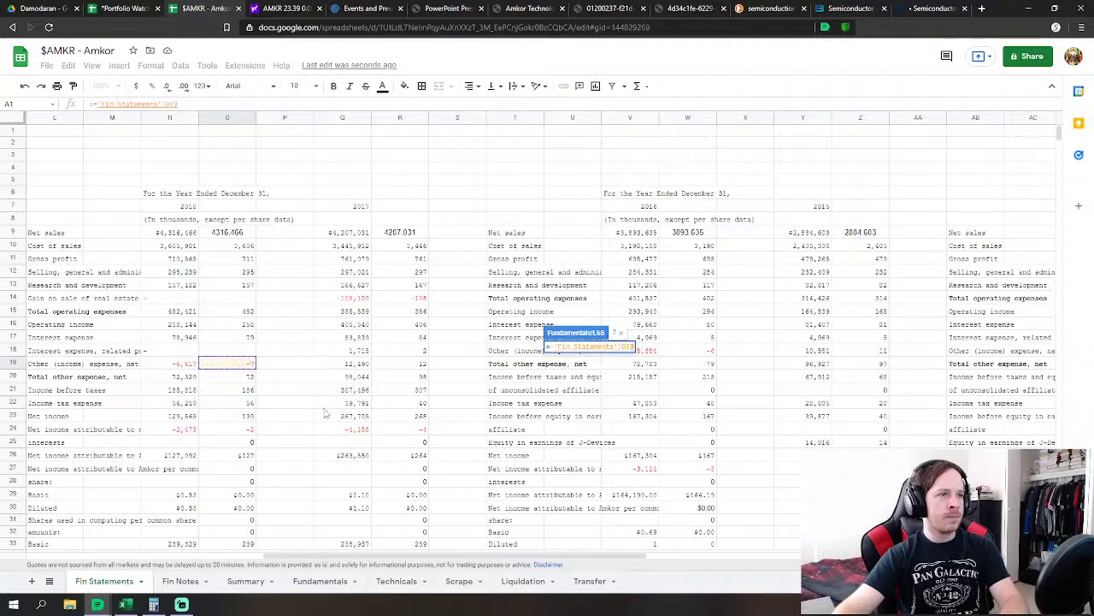
{"action": "key", "text": "Return"}
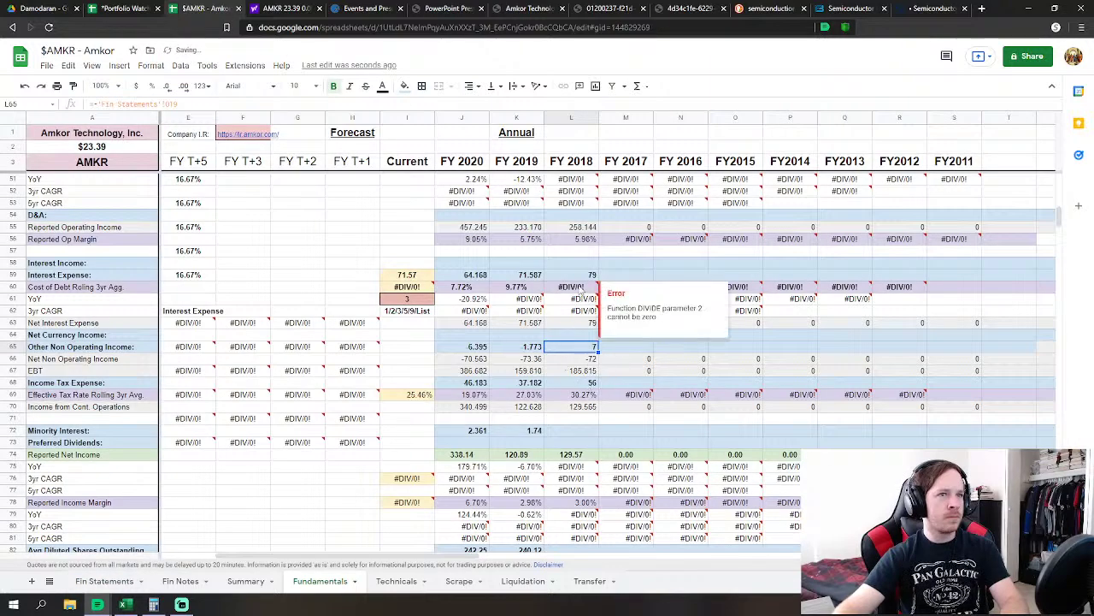
{"action": "left_click", "coordinate": [26, 86]}
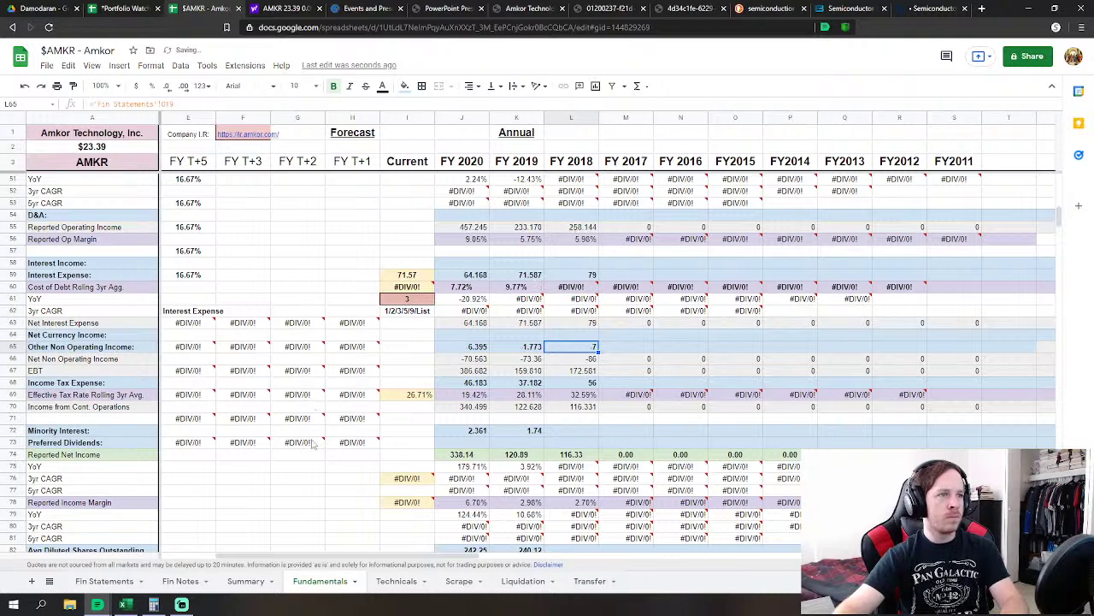
{"action": "left_click", "coordinate": [117, 582]}
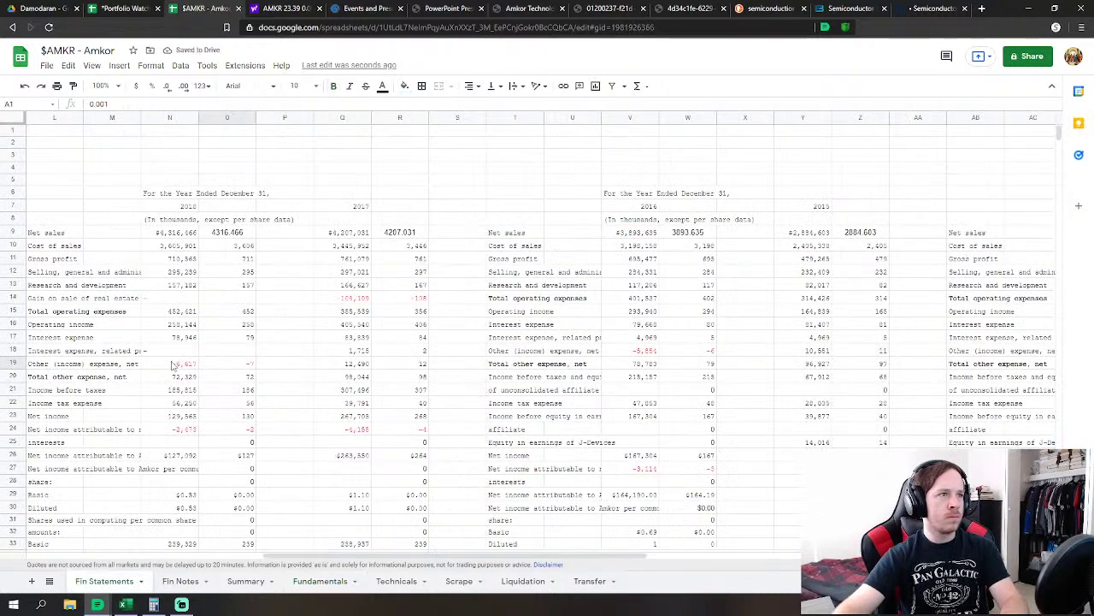
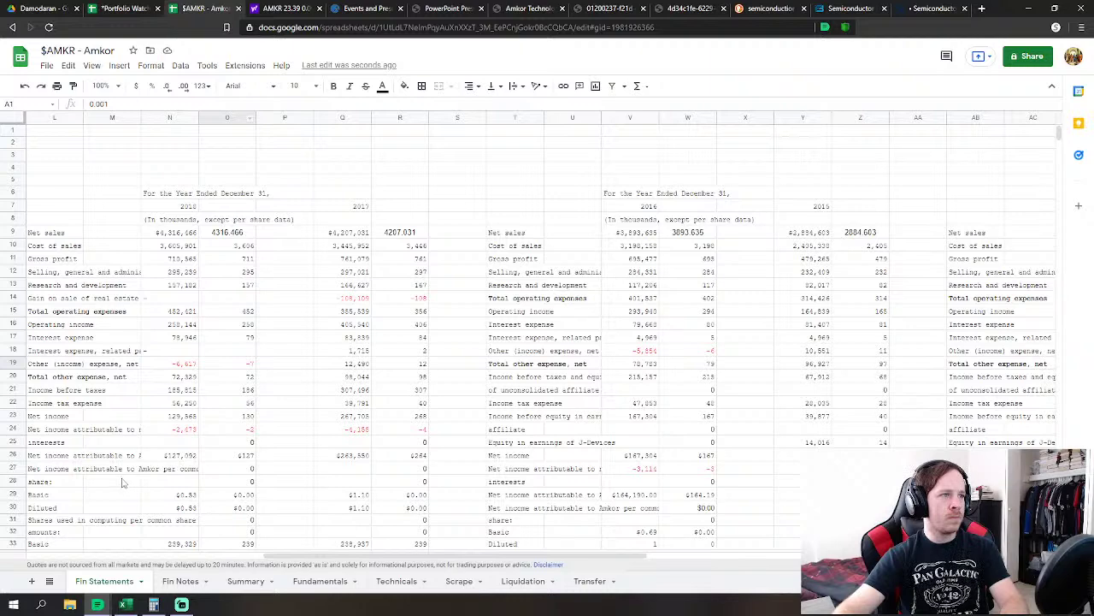
Format Fin Statements column O to three decimal places, e.g. 3605.901
{"action": "left_click", "coordinate": [228, 117]}
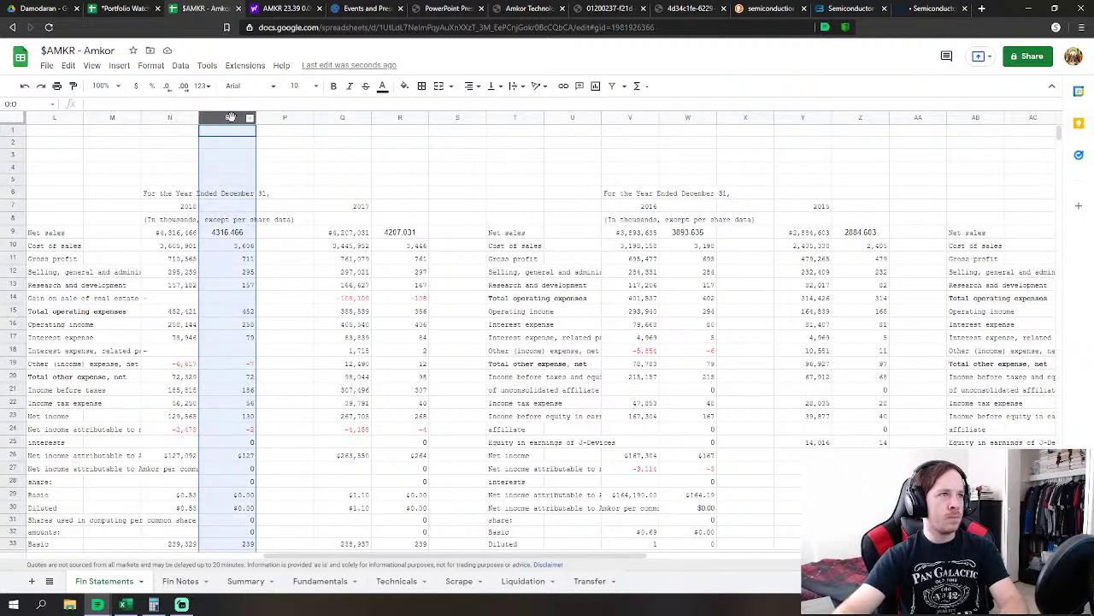
{"action": "left_click", "coordinate": [183, 85]}
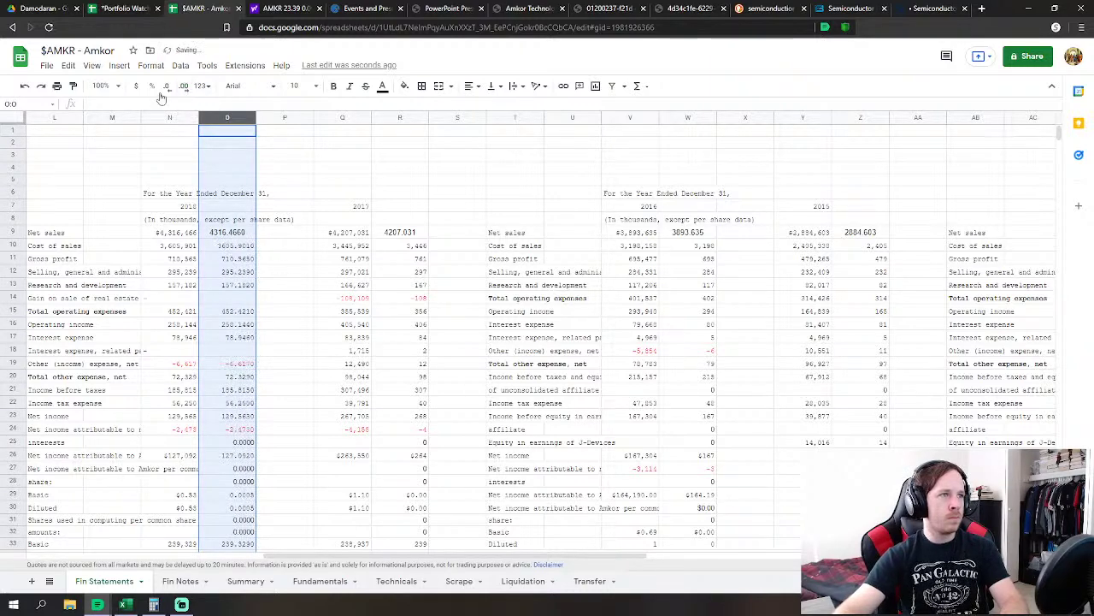
{"action": "left_click", "coordinate": [166, 85]}
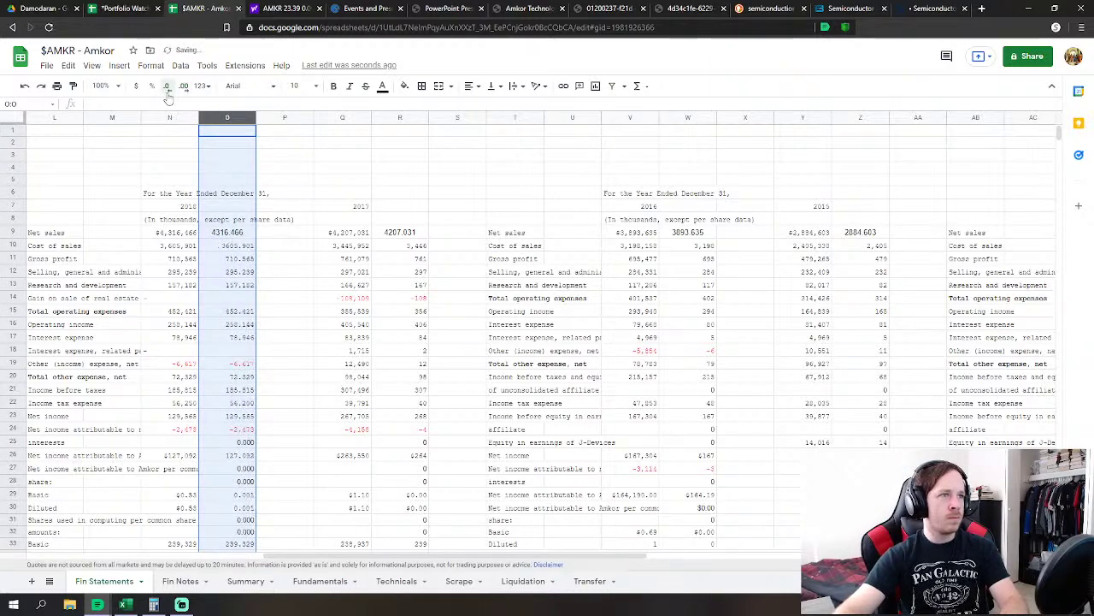
{"action": "left_click", "coordinate": [295, 246]}
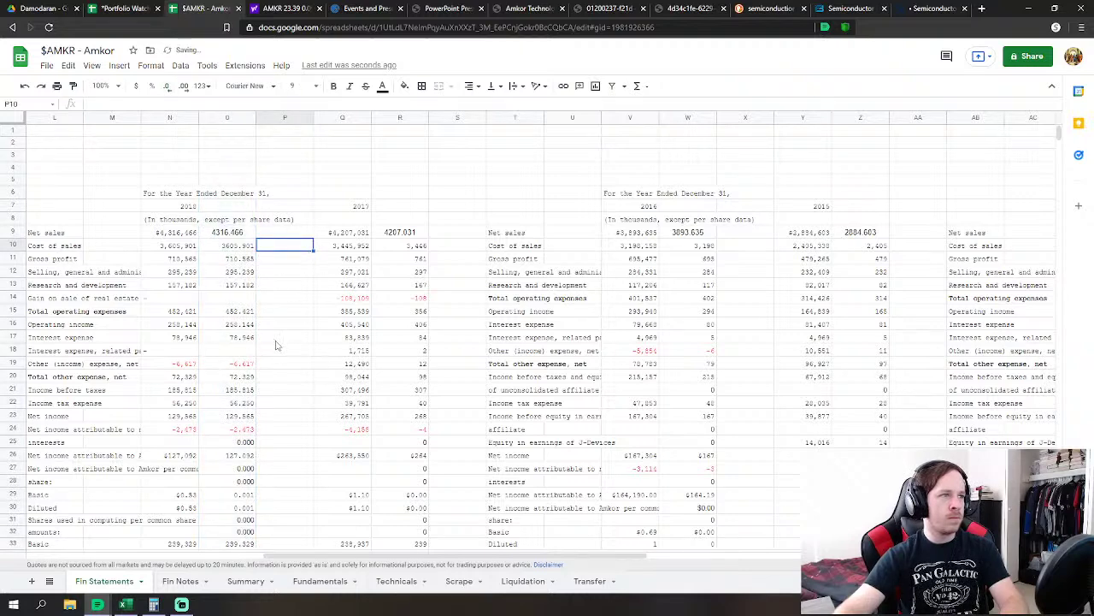
Check the FY 2018 Fundamentals figures, including the L55 operating income formula, against Fin Statements
{"action": "left_click", "coordinate": [333, 584]}
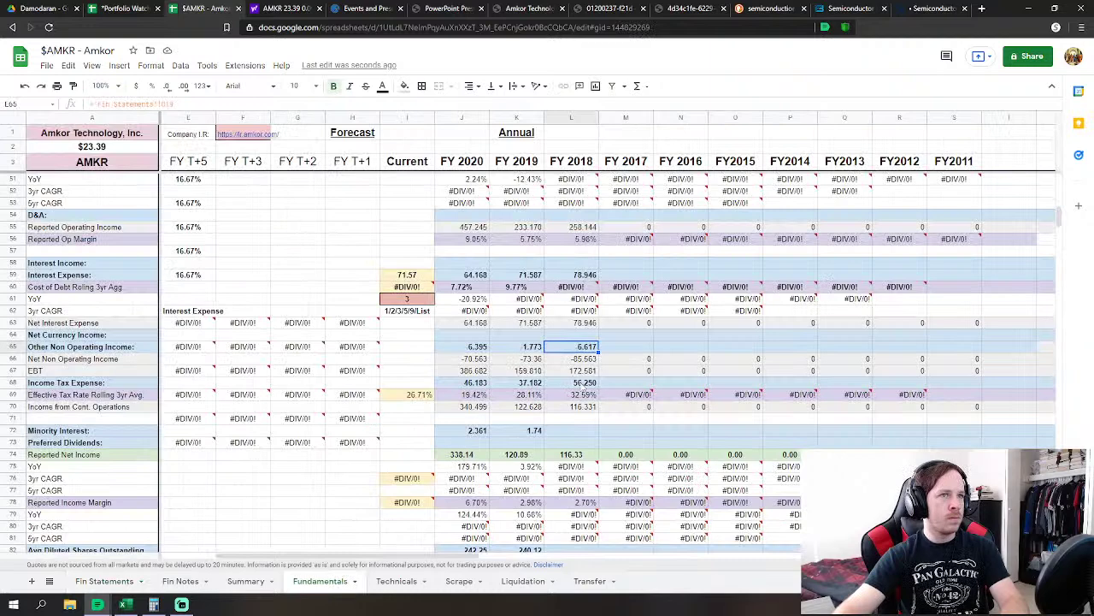
{"action": "scroll", "coordinate": [586, 366], "scroll_direction": "up", "scroll_amount": 2}
{"action": "left_click", "coordinate": [581, 287]}
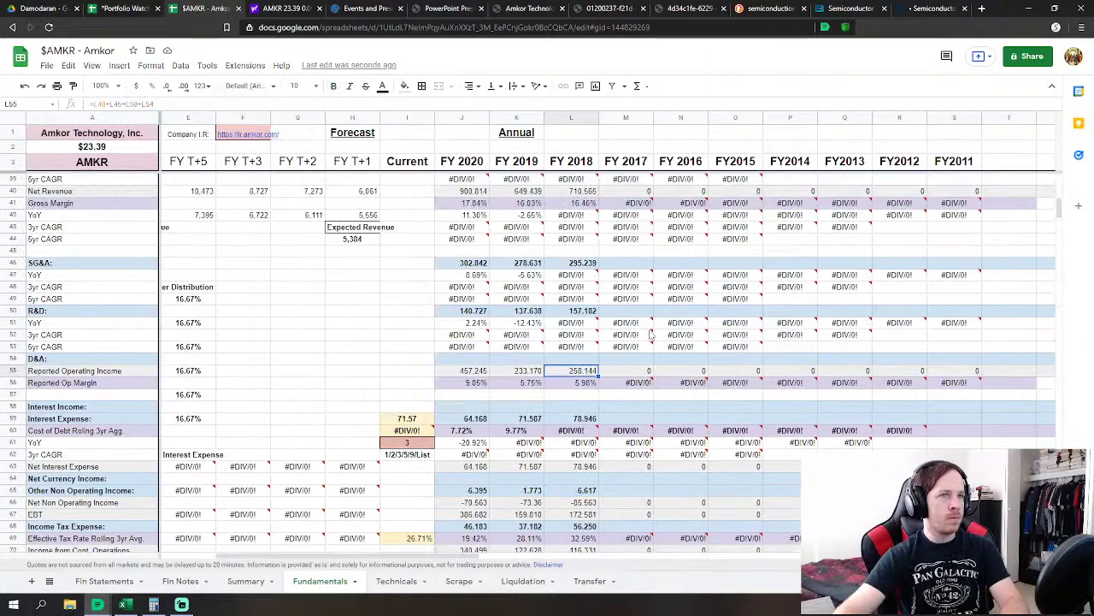
{"action": "scroll", "coordinate": [588, 299], "scroll_direction": "up", "scroll_amount": 3}
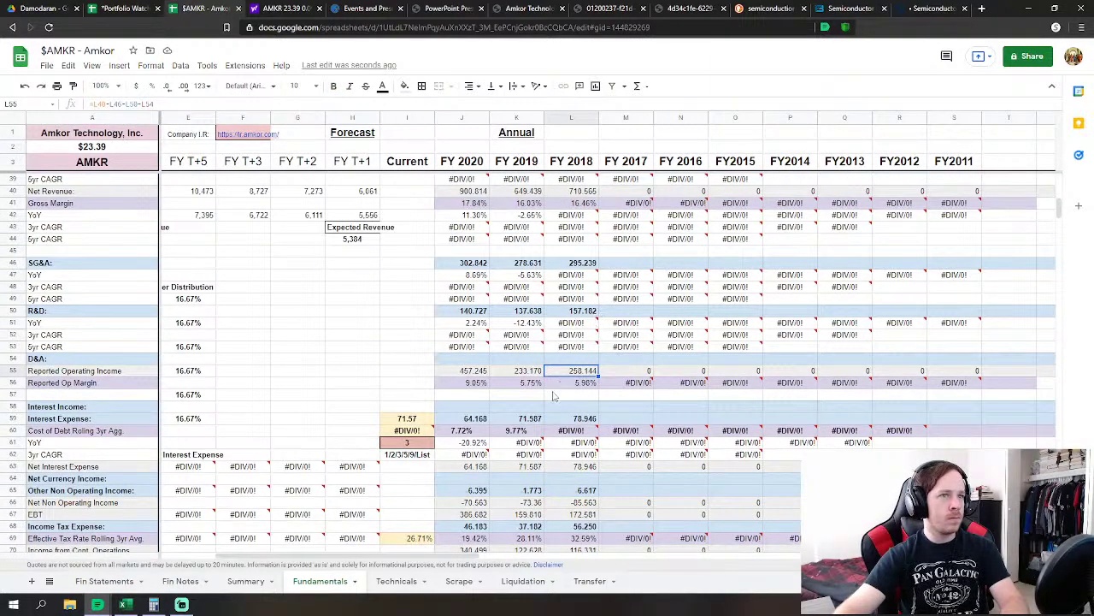
{"action": "scroll", "coordinate": [552, 397], "scroll_direction": "up", "scroll_amount": 2}
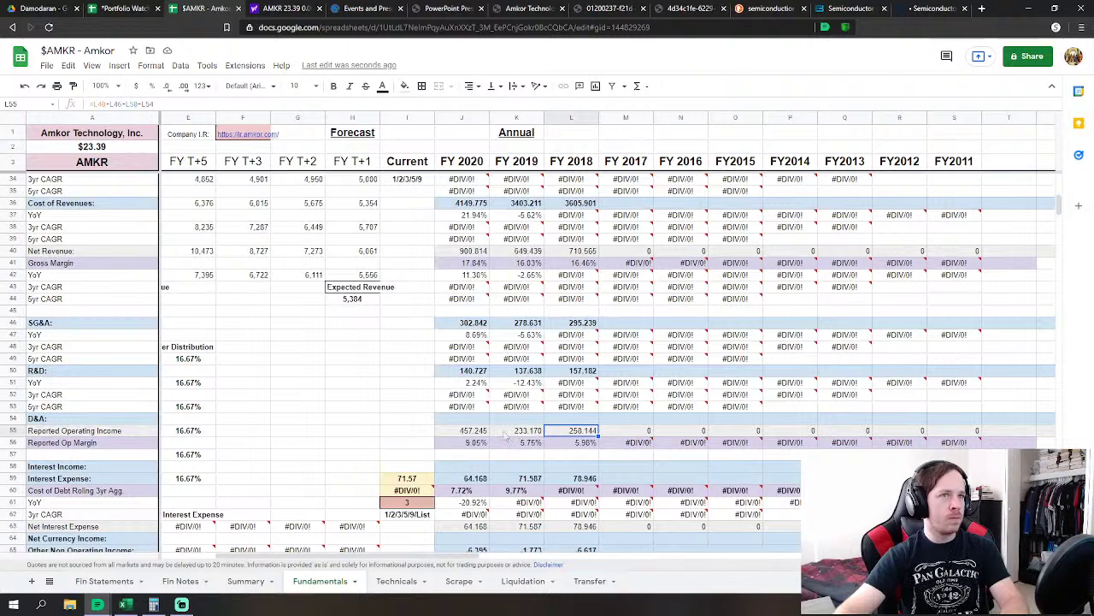
{"action": "scroll", "coordinate": [506, 435], "scroll_direction": "up", "scroll_amount": 2}
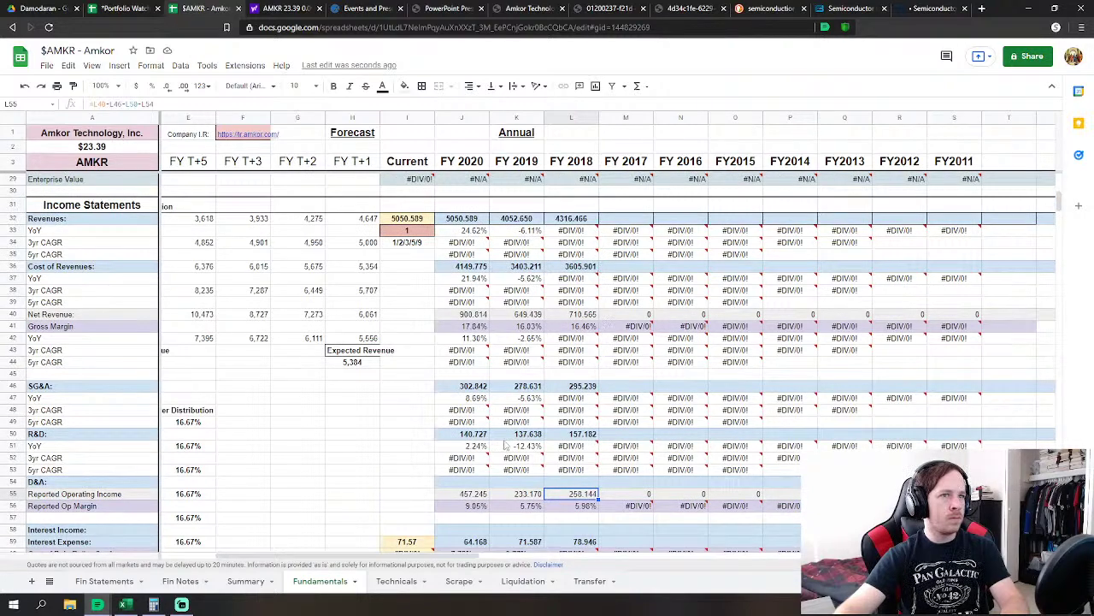
{"action": "left_click", "coordinate": [116, 581]}
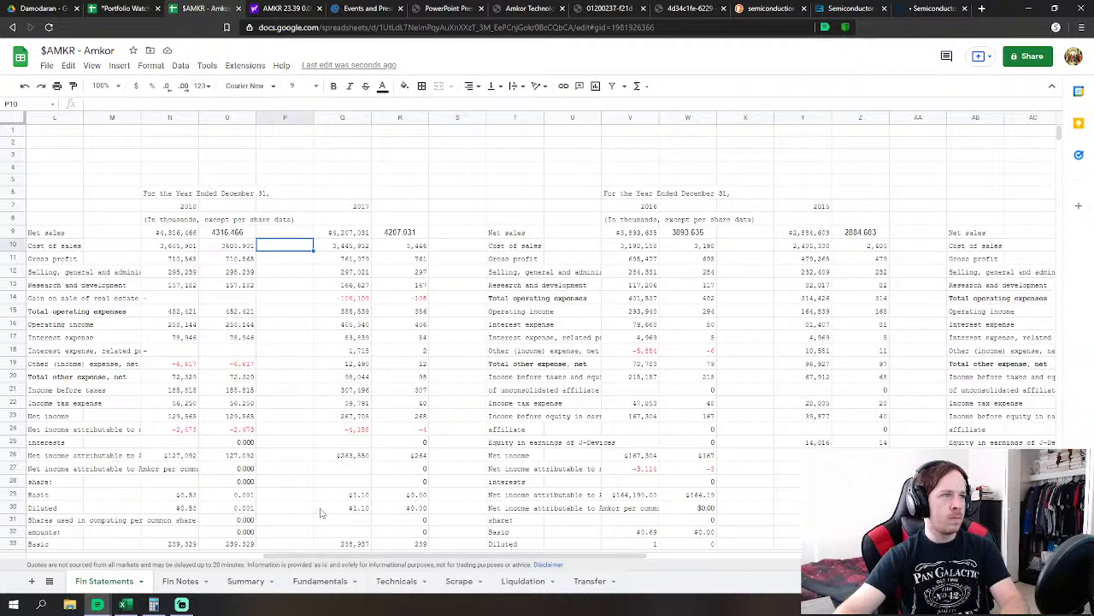
{"action": "left_click", "coordinate": [319, 581]}
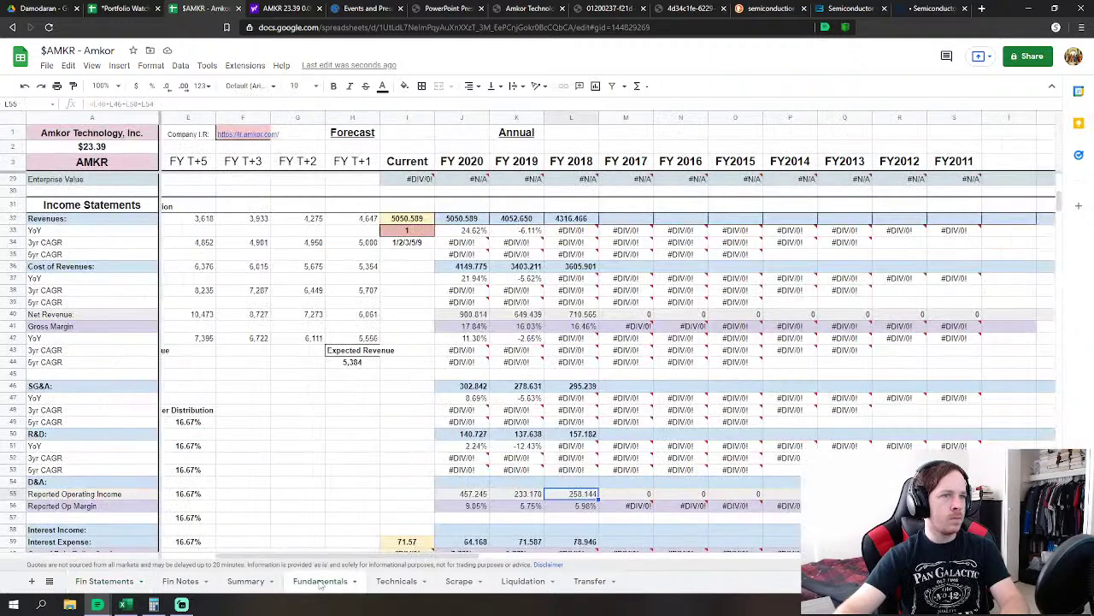
{"action": "scroll", "coordinate": [418, 519], "scroll_direction": "down", "scroll_amount": 5}
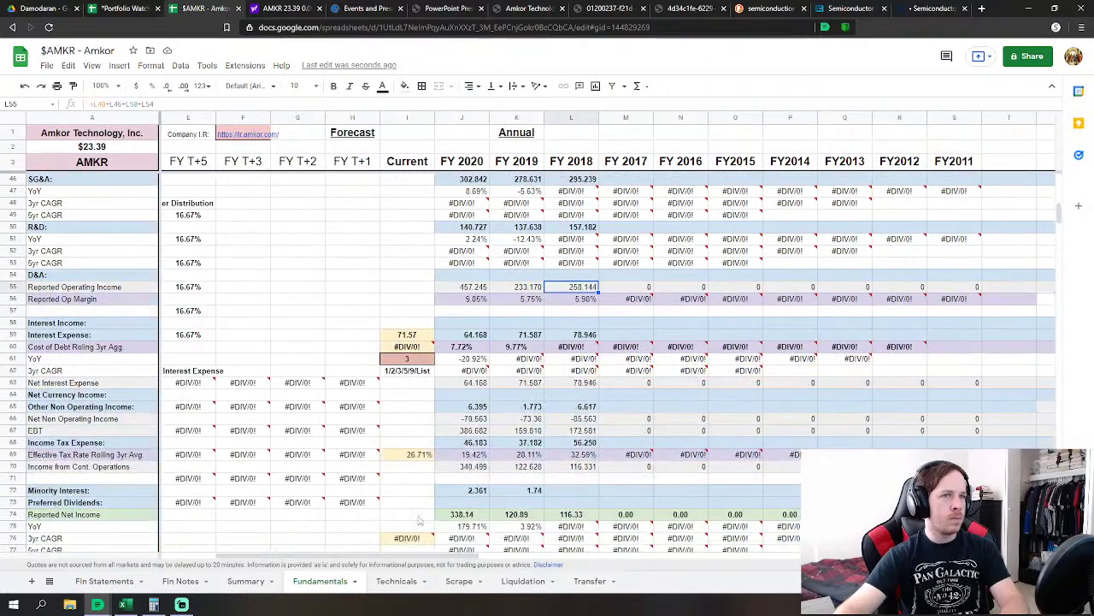
{"action": "left_click", "coordinate": [125, 582]}
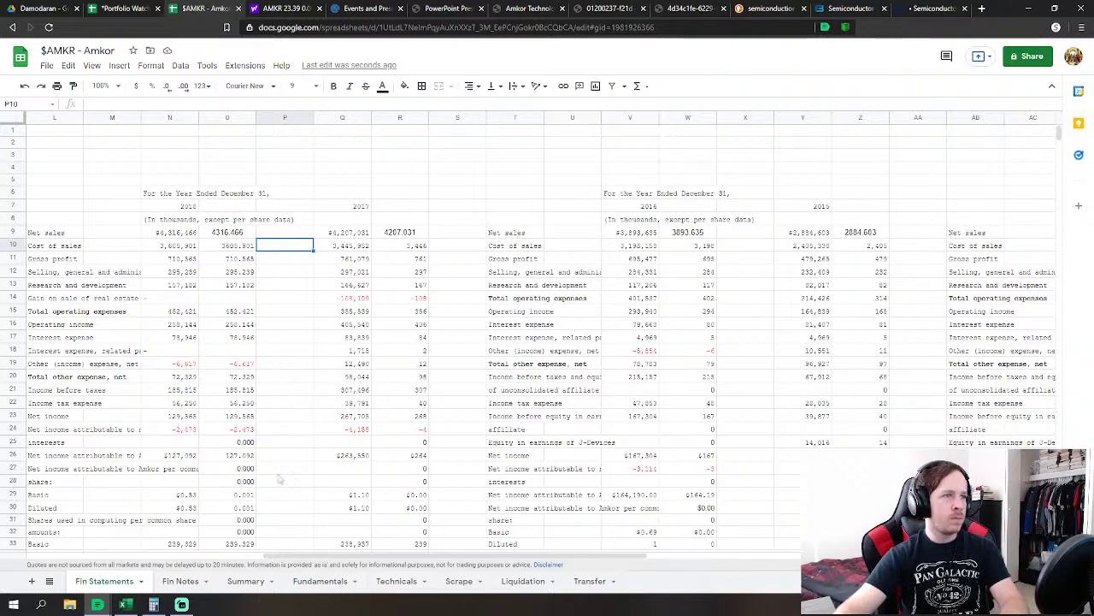
{"action": "left_click", "coordinate": [313, 584]}
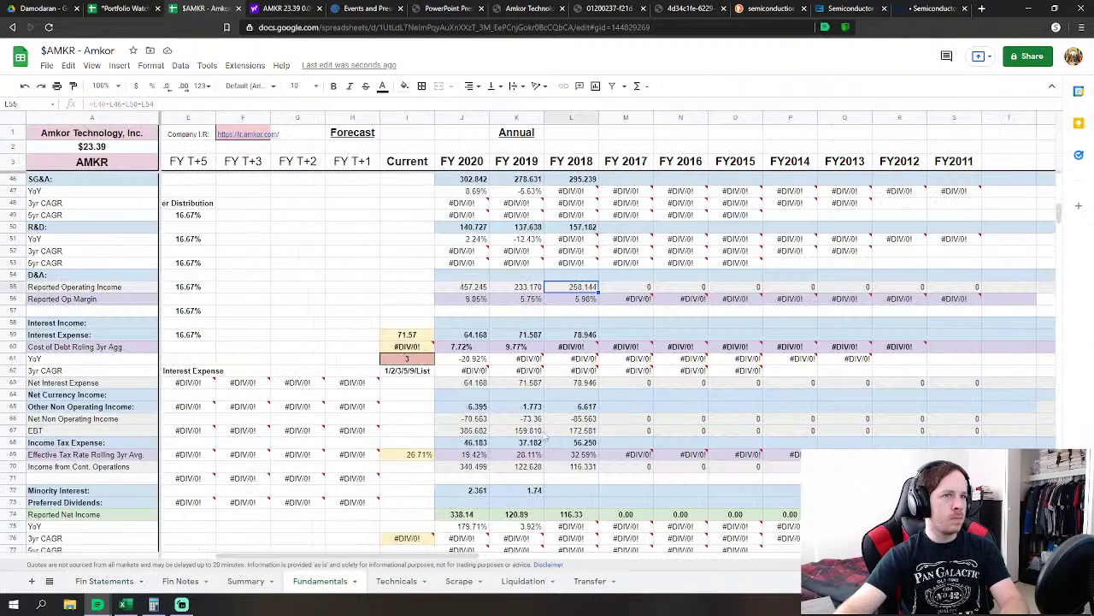
{"action": "scroll", "coordinate": [545, 437], "scroll_direction": "down", "scroll_amount": 1}
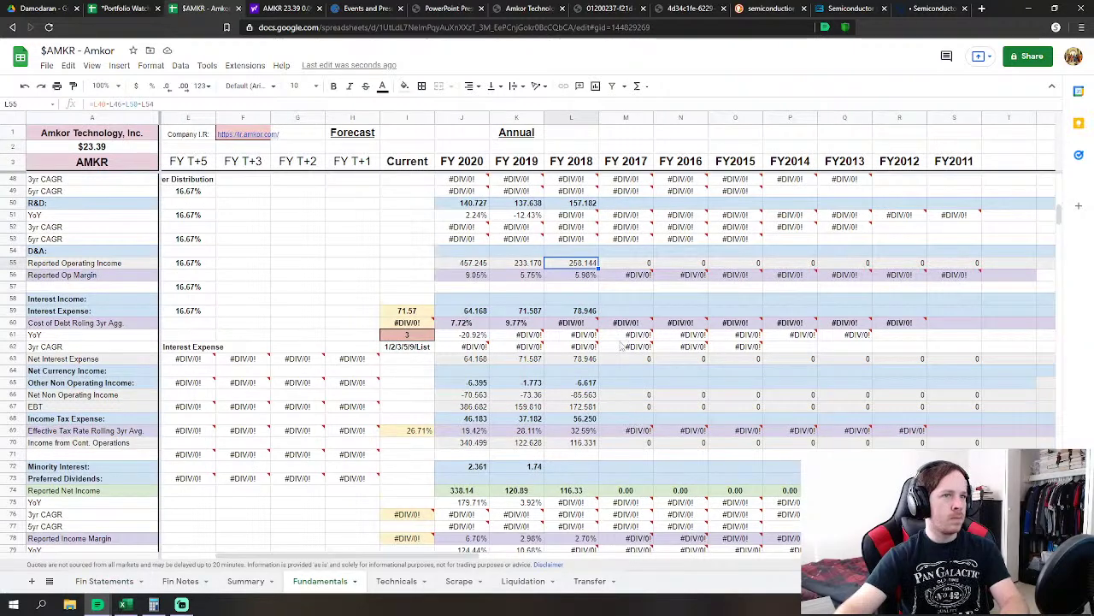
Link FY 2018 Other Non Operating Income (L65) to Fin Statements O19
{"action": "left_click", "coordinate": [587, 380]}
{"action": "type", "text": "="}
{"action": "left_click", "coordinate": [118, 583]}
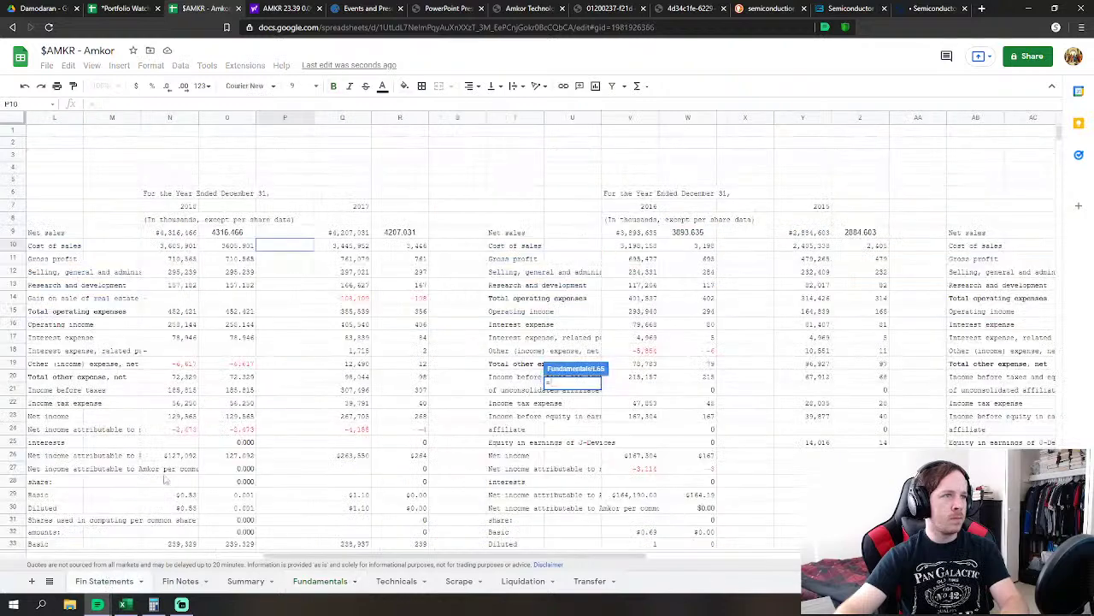
{"action": "left_click", "coordinate": [248, 366]}
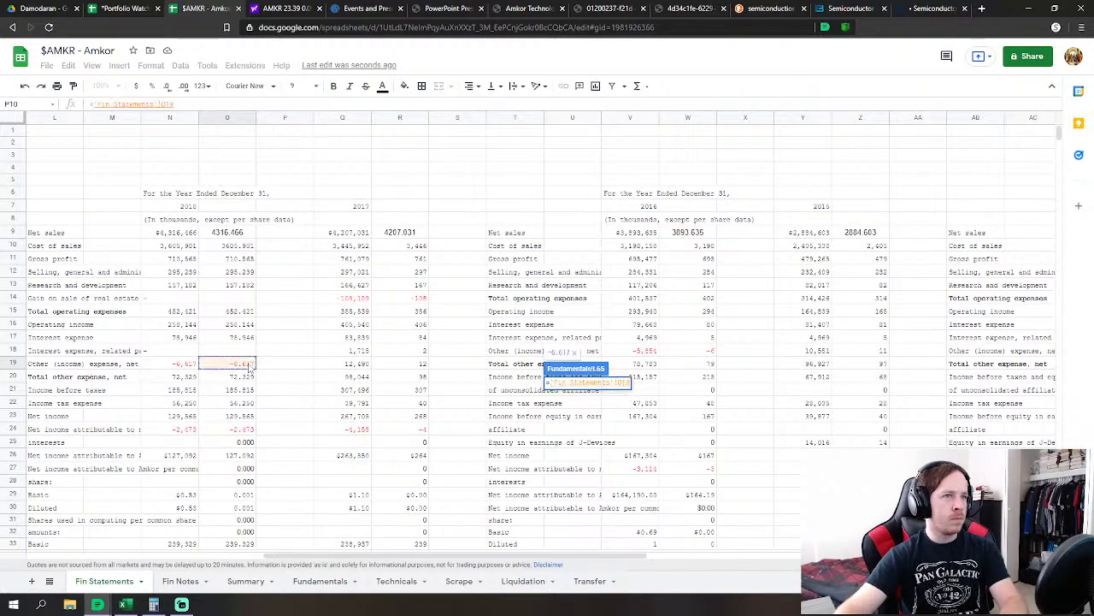
{"action": "key", "text": "Return"}
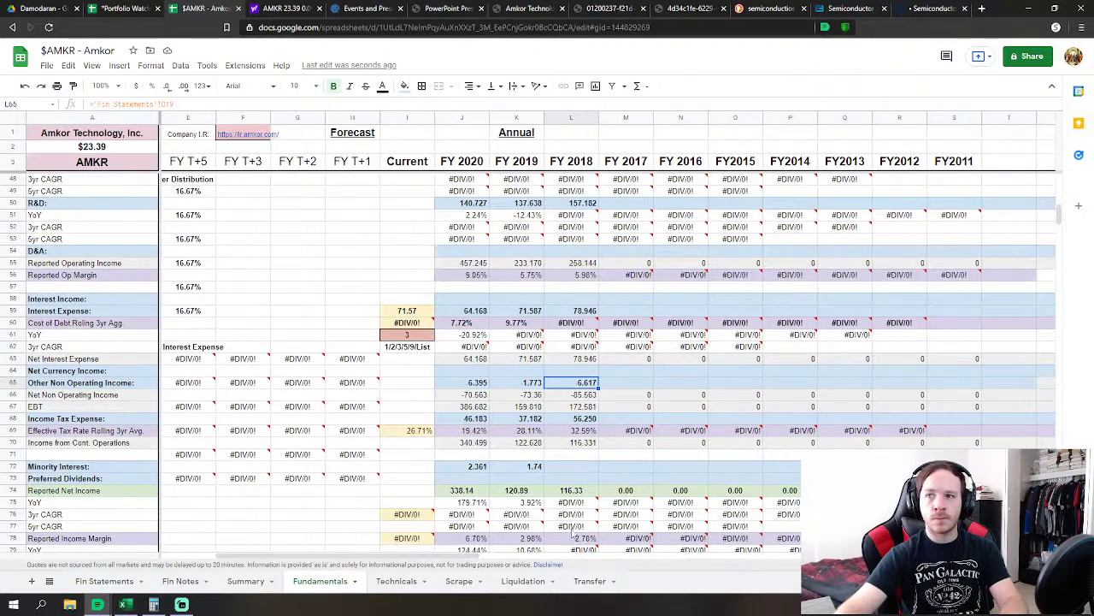
{"action": "left_click_drag", "start_coordinate": [407, 557], "coordinate": [442, 557]}
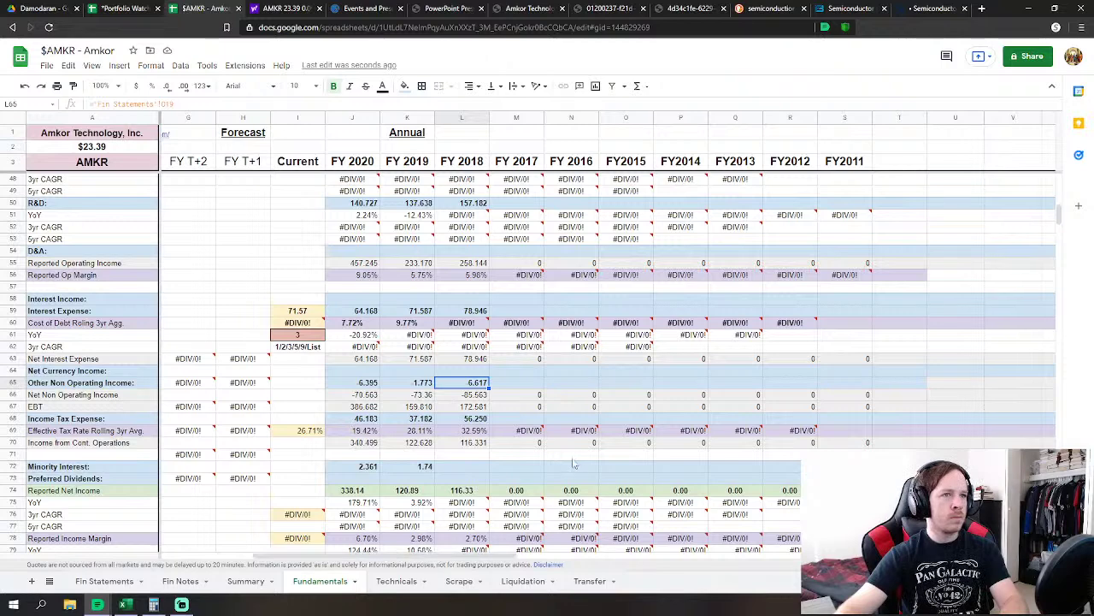
{"action": "scroll", "coordinate": [590, 436], "scroll_direction": "up", "scroll_amount": 2}
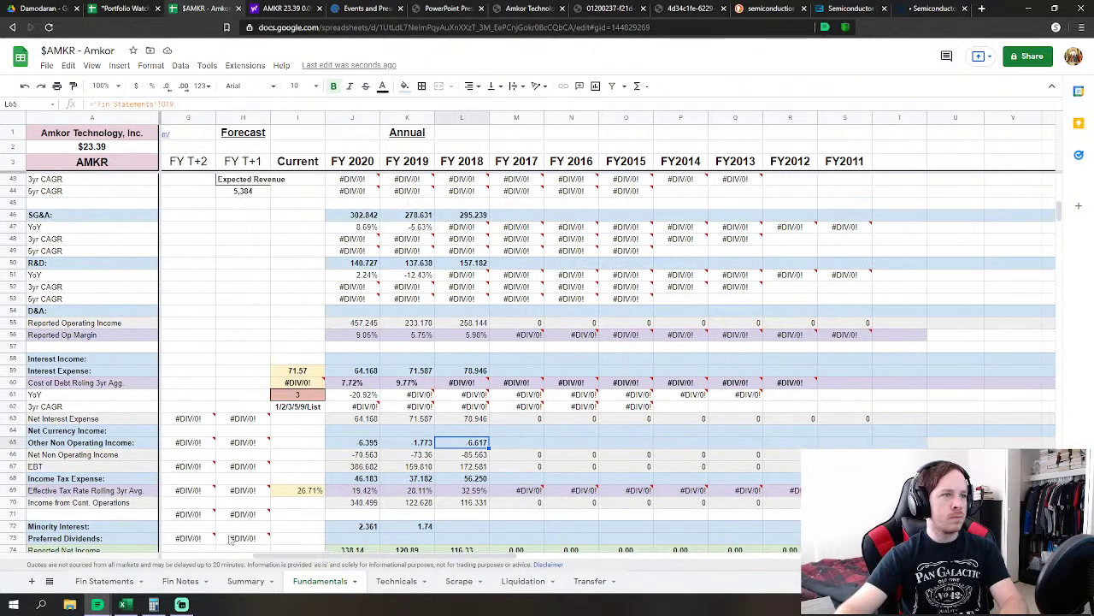
Recheck the source figures and recommit L65 so EBT recalculates to 185.615 and net income to 129.57
{"action": "left_click", "coordinate": [118, 586]}
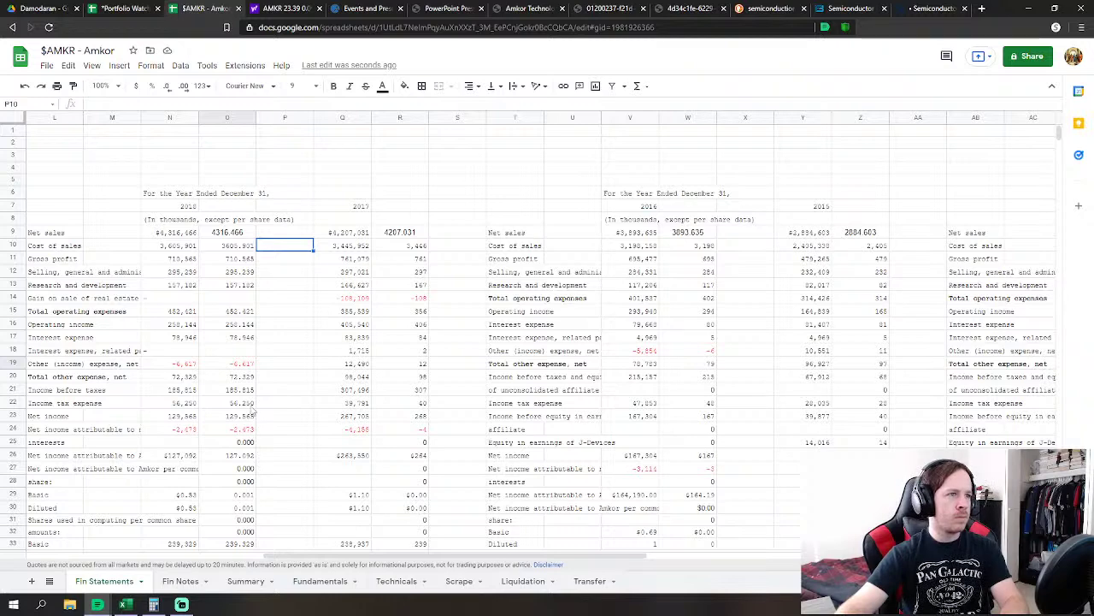
{"action": "left_click", "coordinate": [321, 582]}
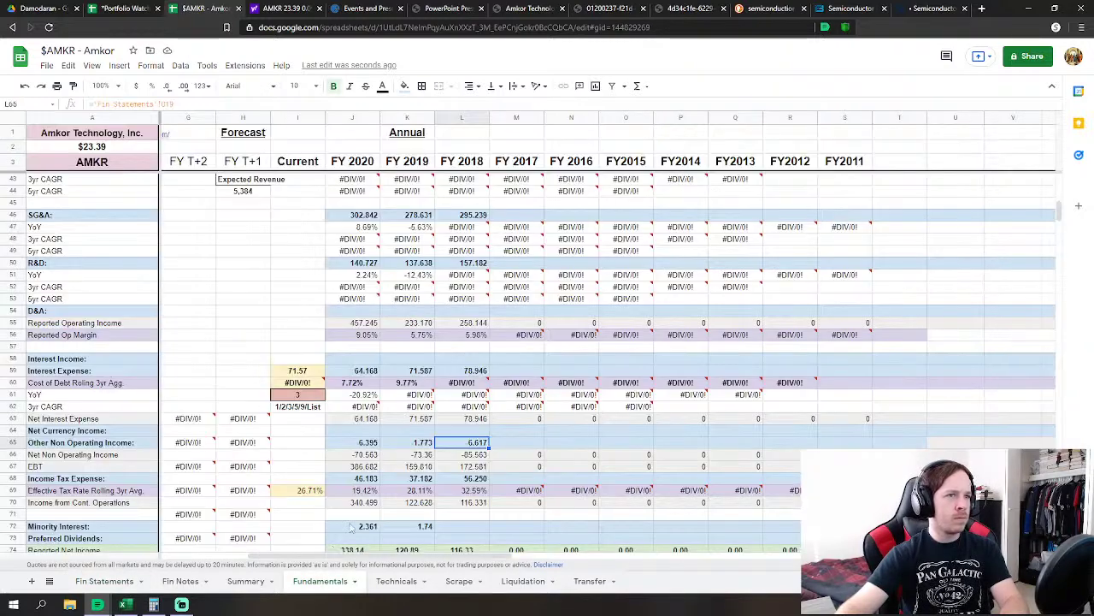
{"action": "left_click", "coordinate": [483, 481]}
{"action": "scroll", "coordinate": [505, 479], "scroll_direction": "down", "scroll_amount": 1}
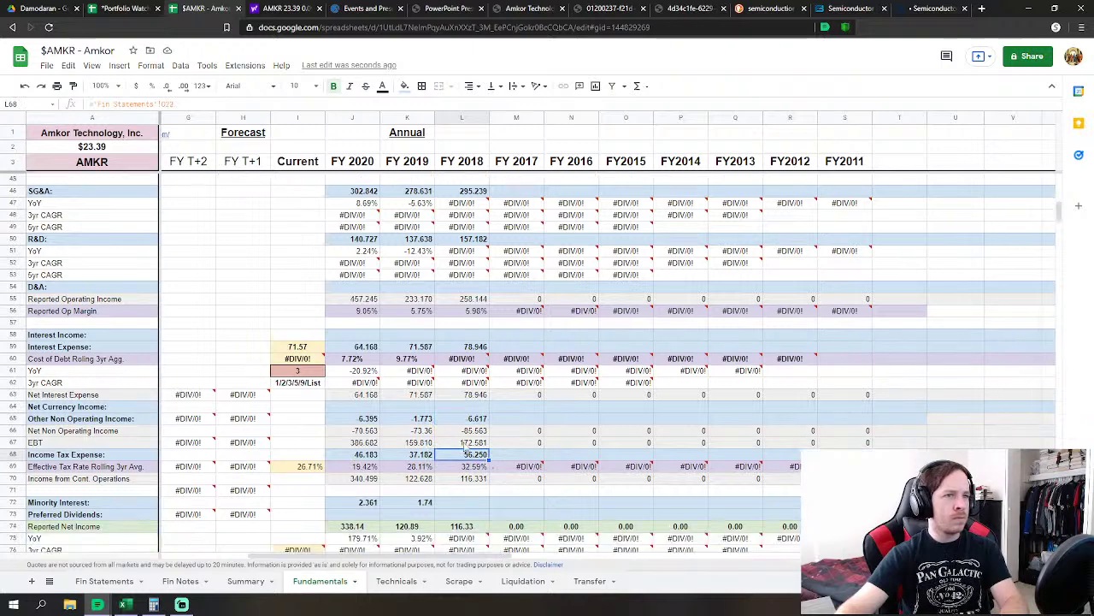
{"action": "left_click", "coordinate": [476, 422]}
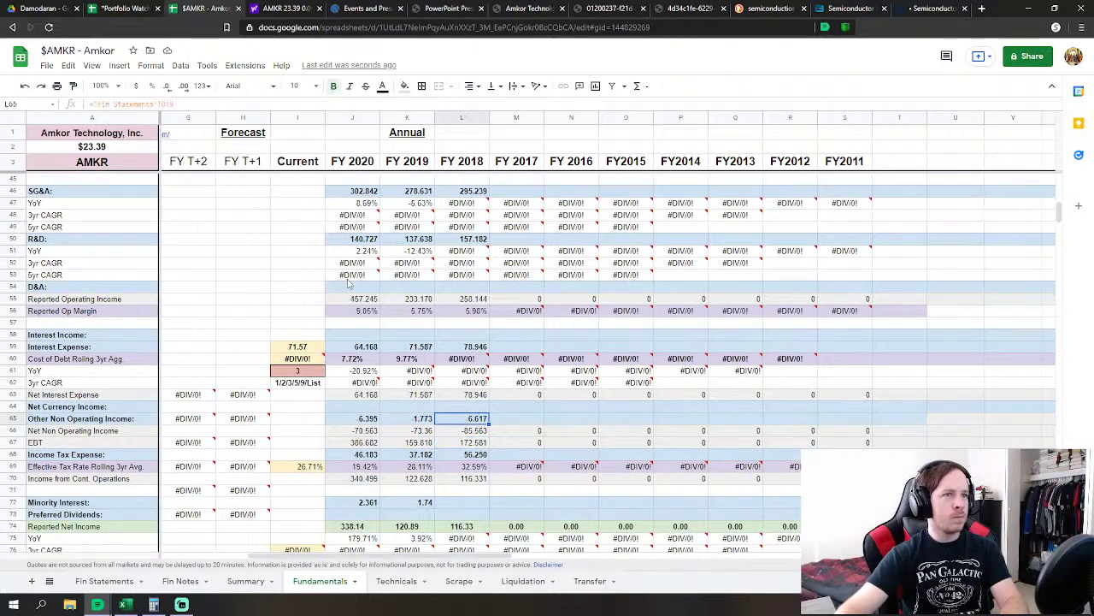
{"action": "key", "text": "Return"}
{"action": "key", "text": "BackSpace"}
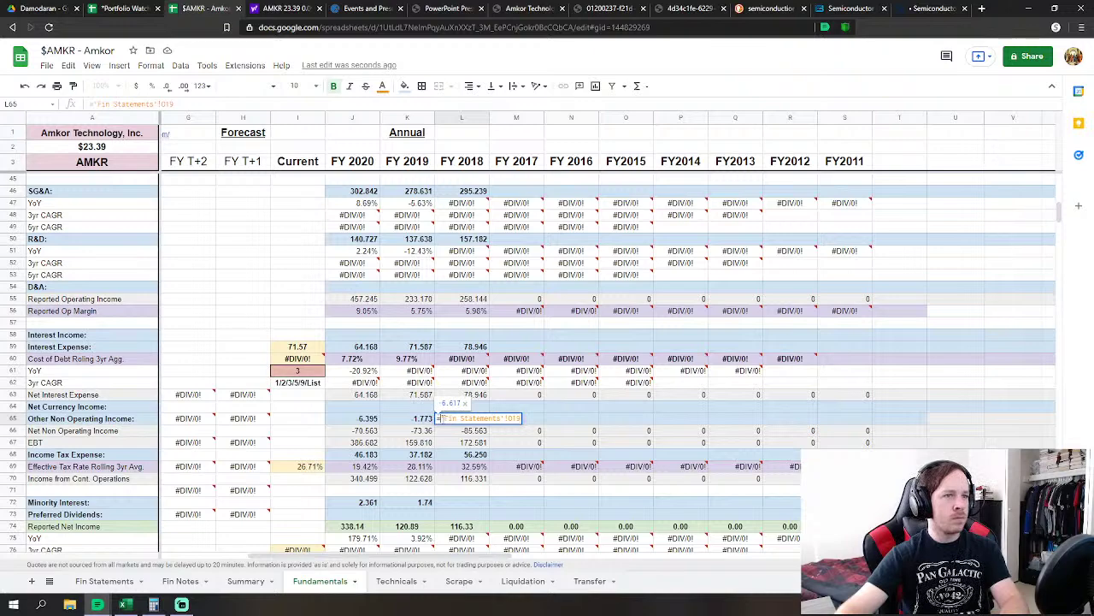
{"action": "key", "text": "Return"}
{"action": "scroll", "coordinate": [486, 461], "scroll_direction": "down", "scroll_amount": 4}
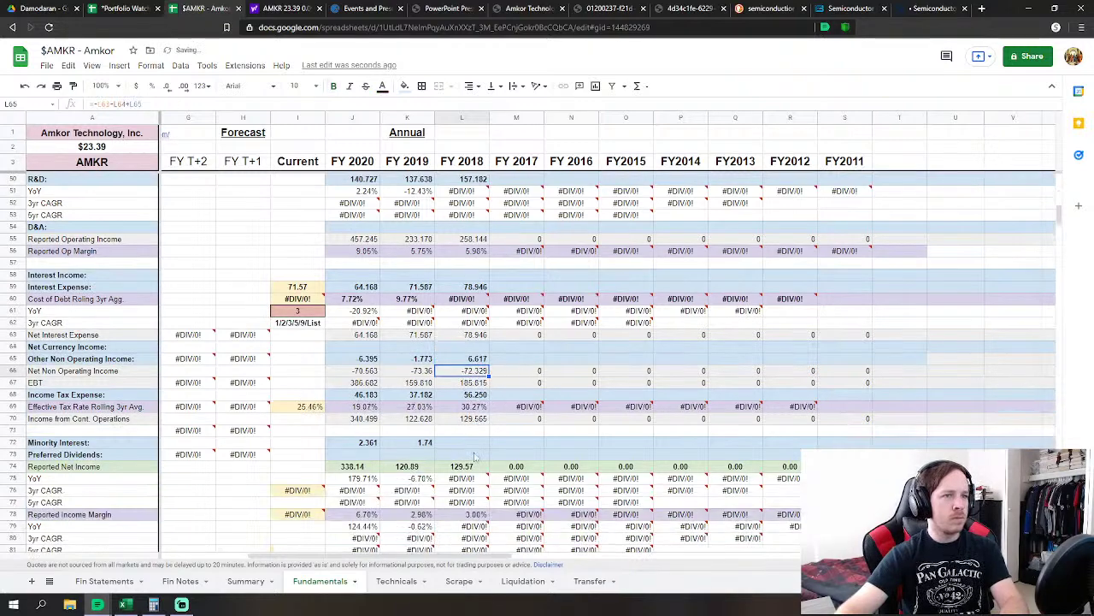
Link FY 2018 Minority Interest (L72) to Fin Statements O24, pulling 2.473
{"action": "left_click", "coordinate": [465, 361]}
{"action": "type", "text": "="}
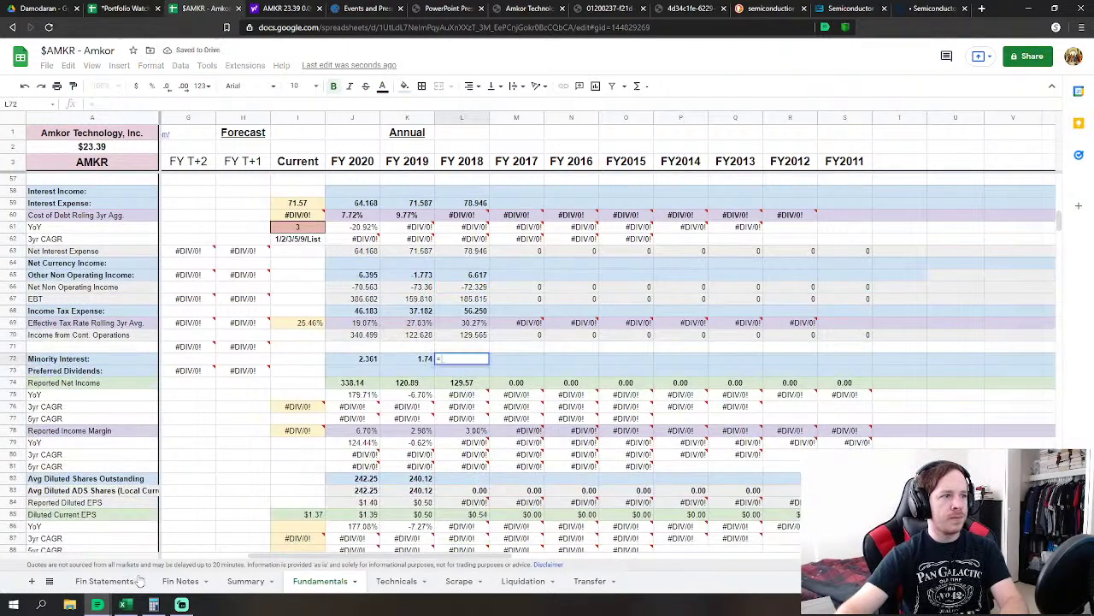
{"action": "left_click", "coordinate": [104, 580]}
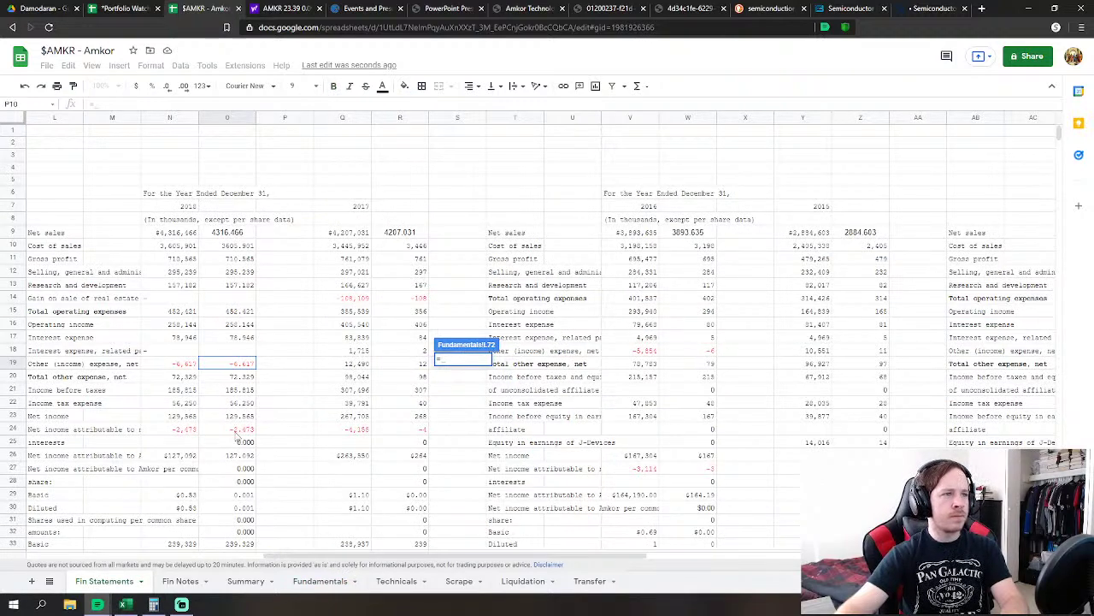
{"action": "left_click", "coordinate": [237, 430]}
{"action": "key", "text": "Return"}
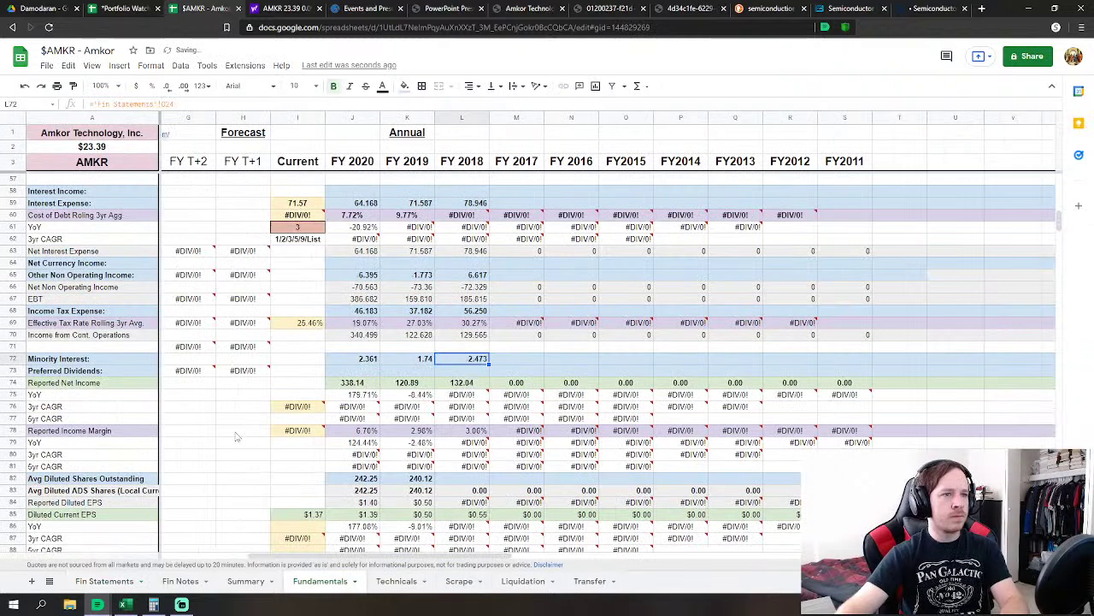
{"action": "double_click", "coordinate": [454, 359]}
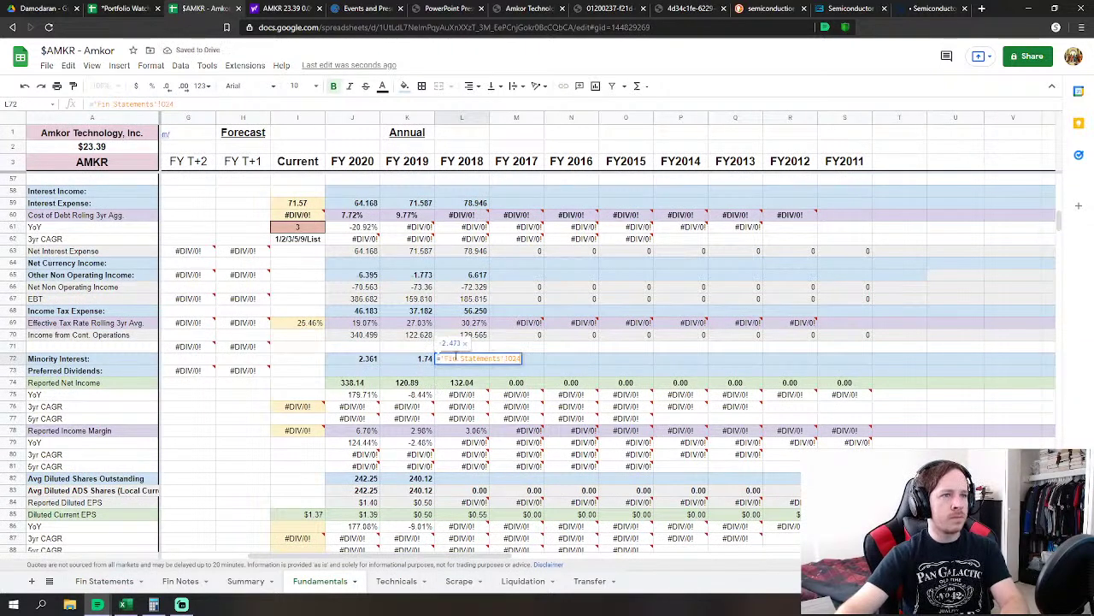
{"action": "key", "text": "Return"}
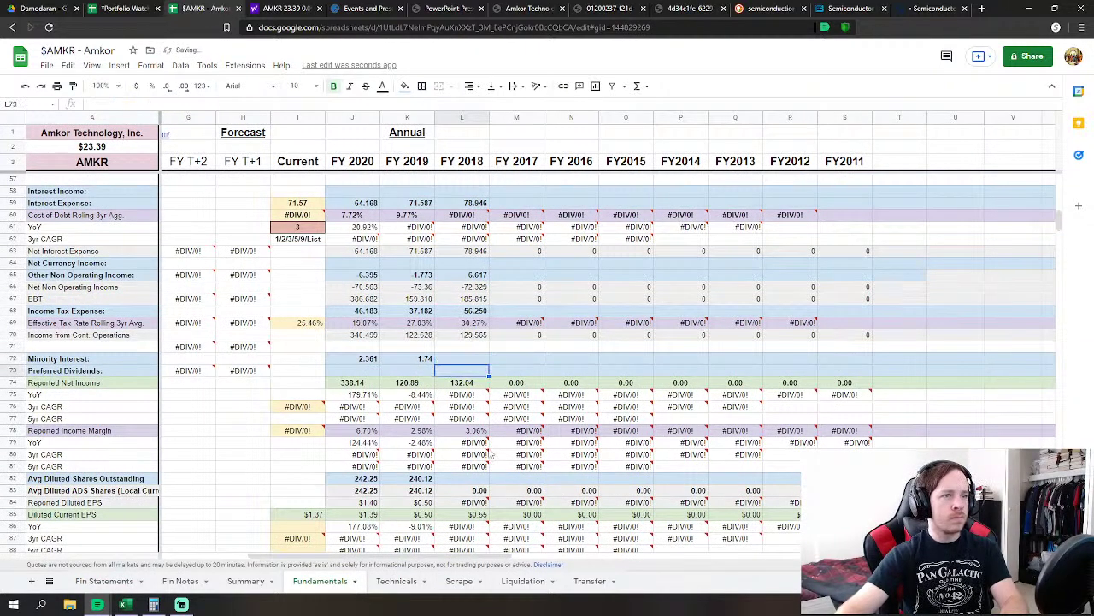
Begin a formula in L82 for FY 2018 diluted shares referencing Fin Statements
{"action": "left_click", "coordinate": [473, 482]}
{"action": "type", "text": "="}
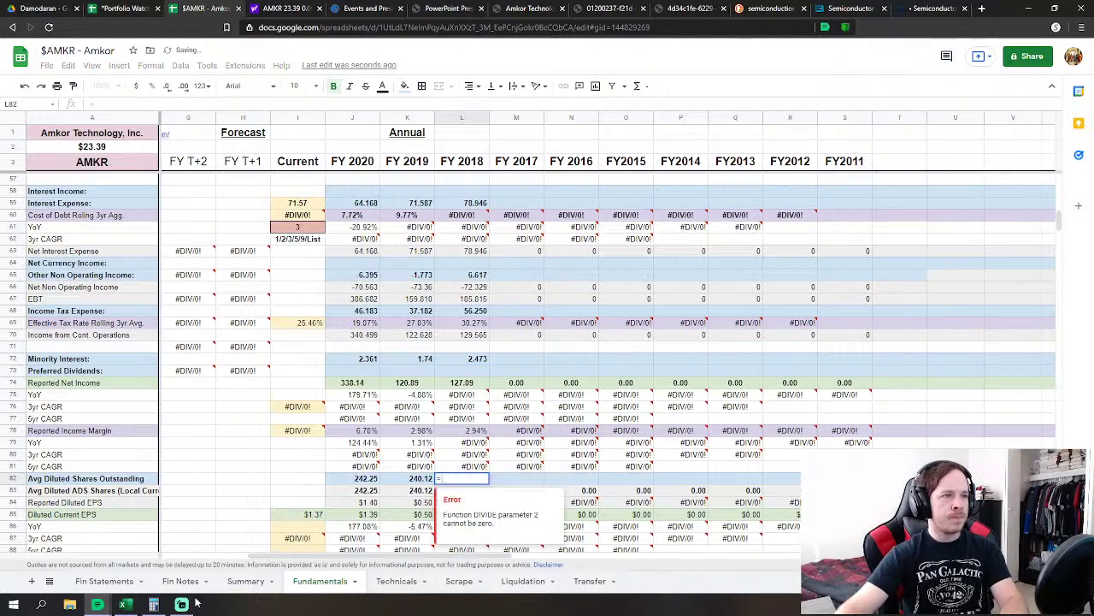
{"action": "left_click", "coordinate": [126, 581]}
{"action": "scroll", "coordinate": [351, 462], "scroll_direction": "down", "scroll_amount": 2}
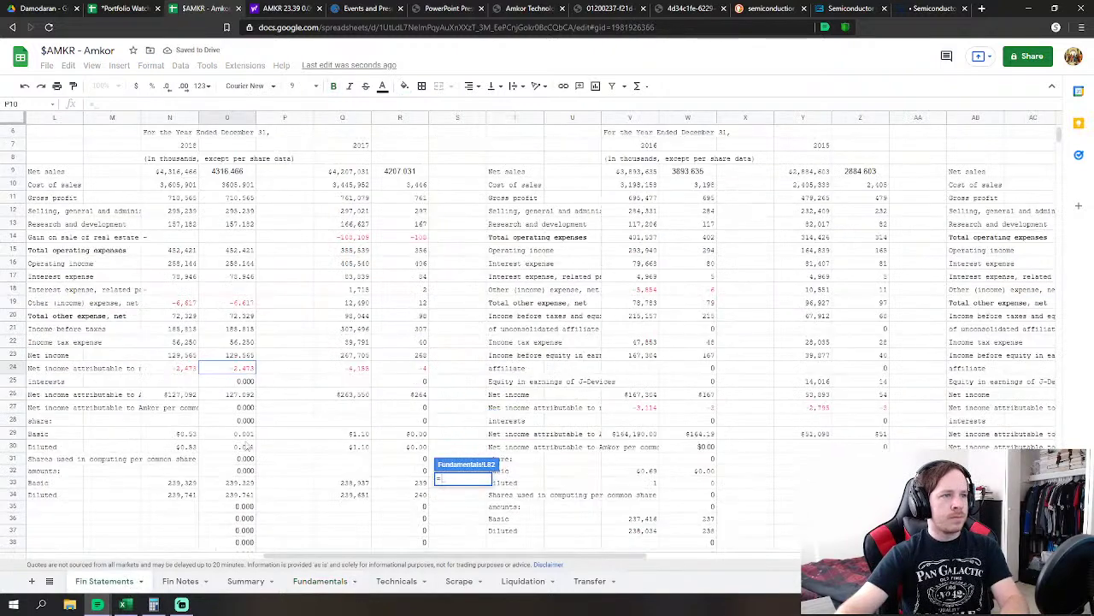
Link FY 2018 diluted shares and depreciation & amortization (L127) to their Fin Statements 2018 values
{"action": "left_click", "coordinate": [238, 494]}
{"action": "key", "text": "Return"}
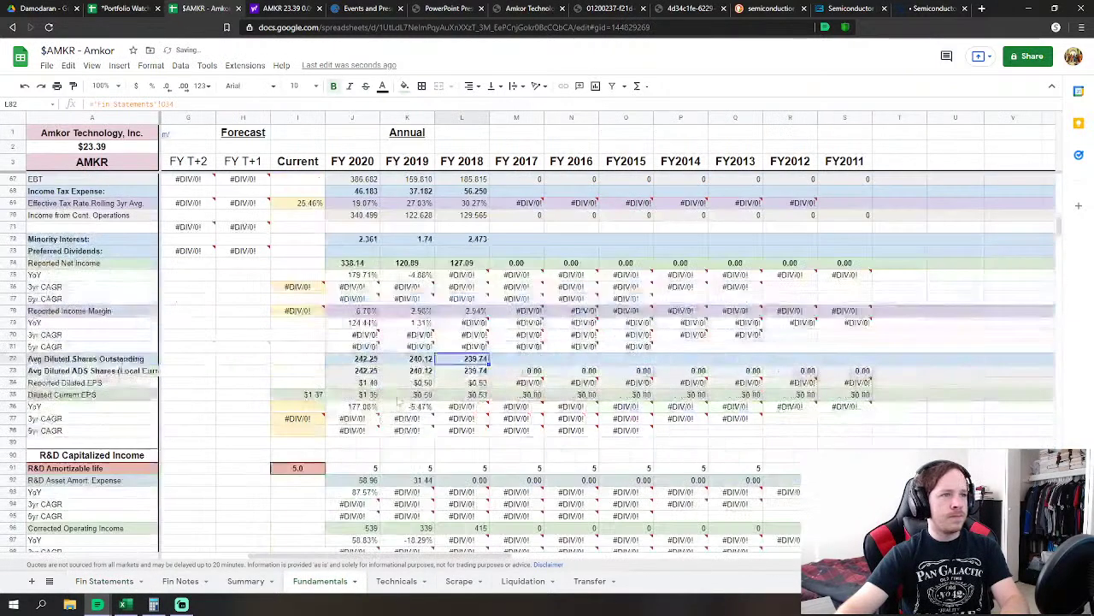
{"action": "scroll", "coordinate": [490, 423], "scroll_direction": "down", "scroll_amount": 10}
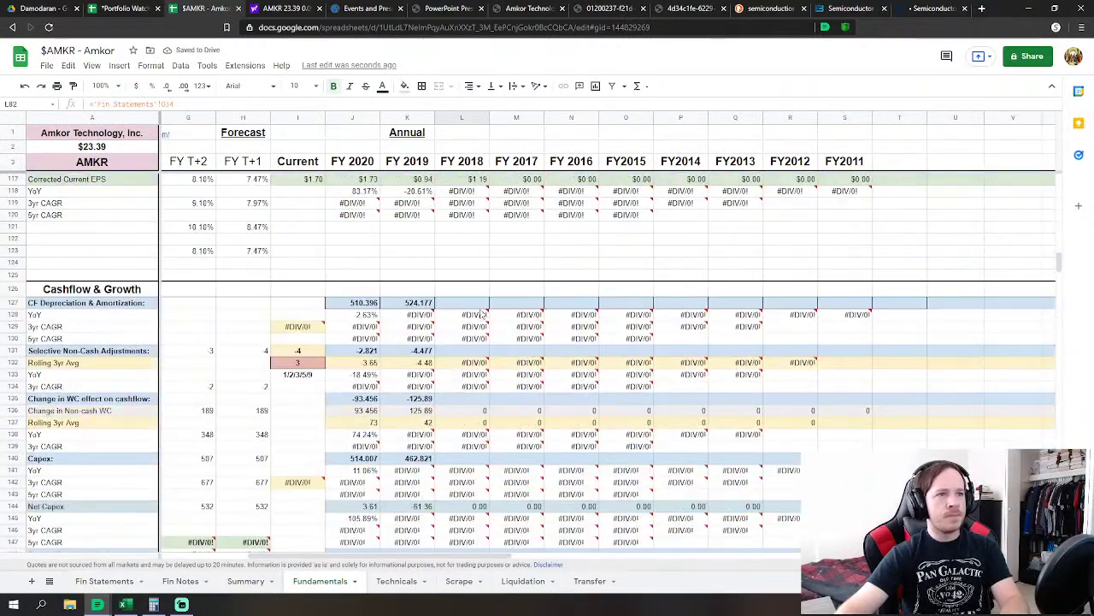
{"action": "left_click", "coordinate": [475, 305]}
{"action": "type", "text": "="}
{"action": "left_click", "coordinate": [103, 580]}
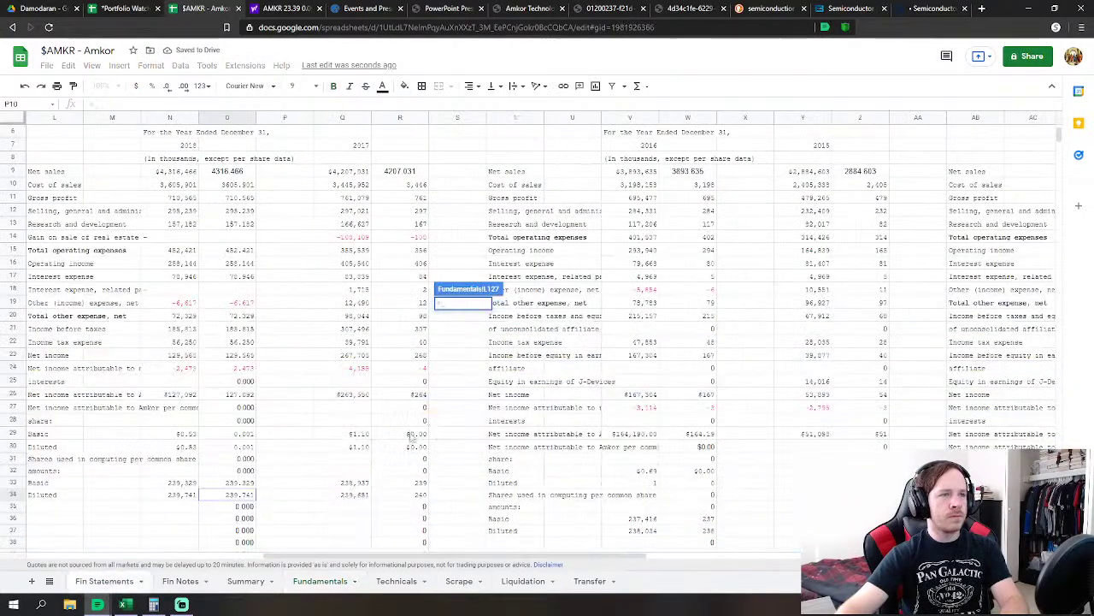
{"action": "scroll", "coordinate": [334, 436], "scroll_direction": "down", "scroll_amount": 3}
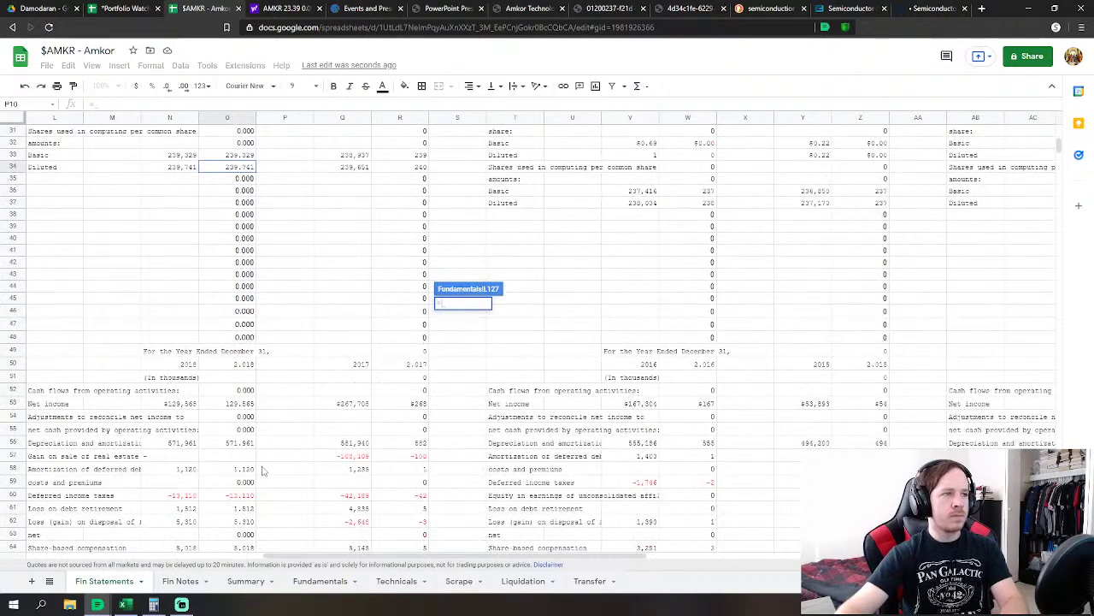
{"action": "left_click", "coordinate": [235, 442]}
{"action": "scroll", "coordinate": [325, 426], "scroll_direction": "down", "scroll_amount": 2}
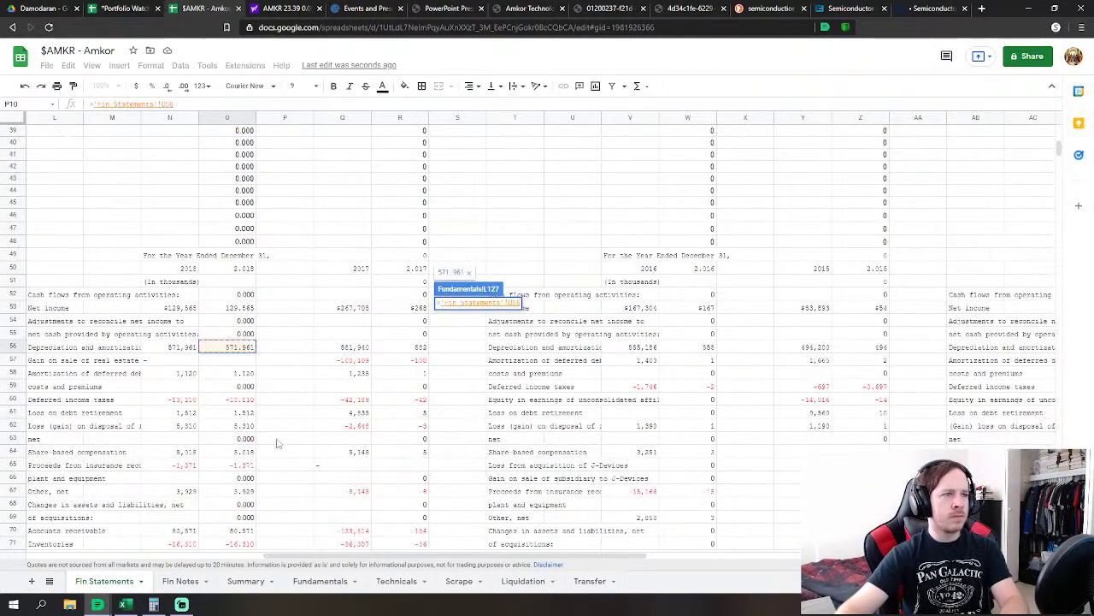
{"action": "scroll", "coordinate": [291, 447], "scroll_direction": "down", "scroll_amount": 2}
{"action": "key", "text": "Return"}
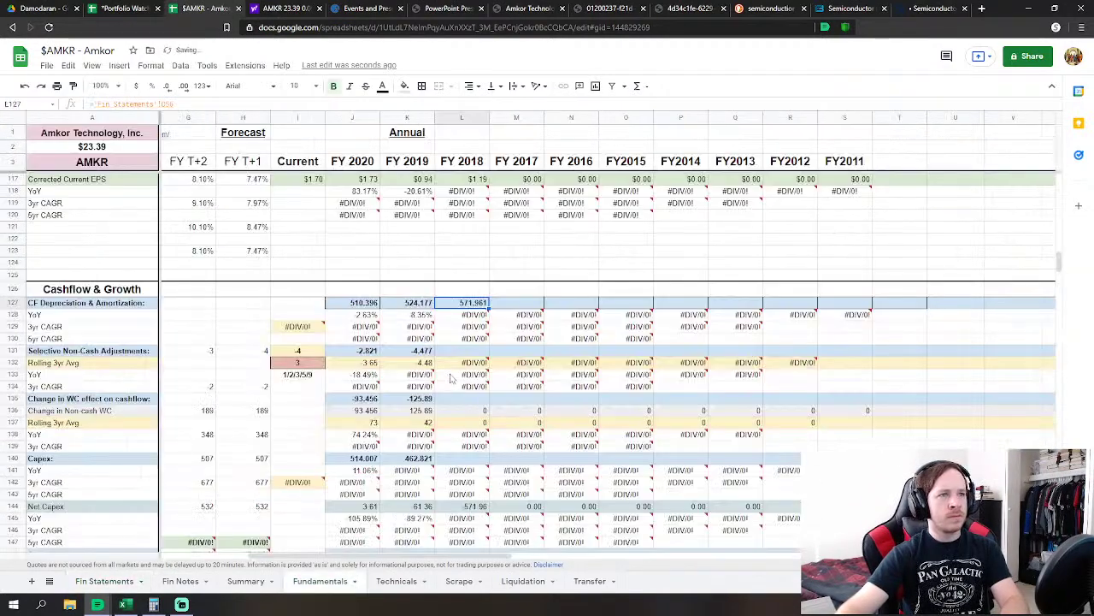
{"action": "scroll", "coordinate": [451, 379], "scroll_direction": "down", "scroll_amount": 1}
Link FY 2018 non-cash adjustments (L131) to the Fin Statements 2018 loss on disposal
{"action": "left_click", "coordinate": [466, 326]}
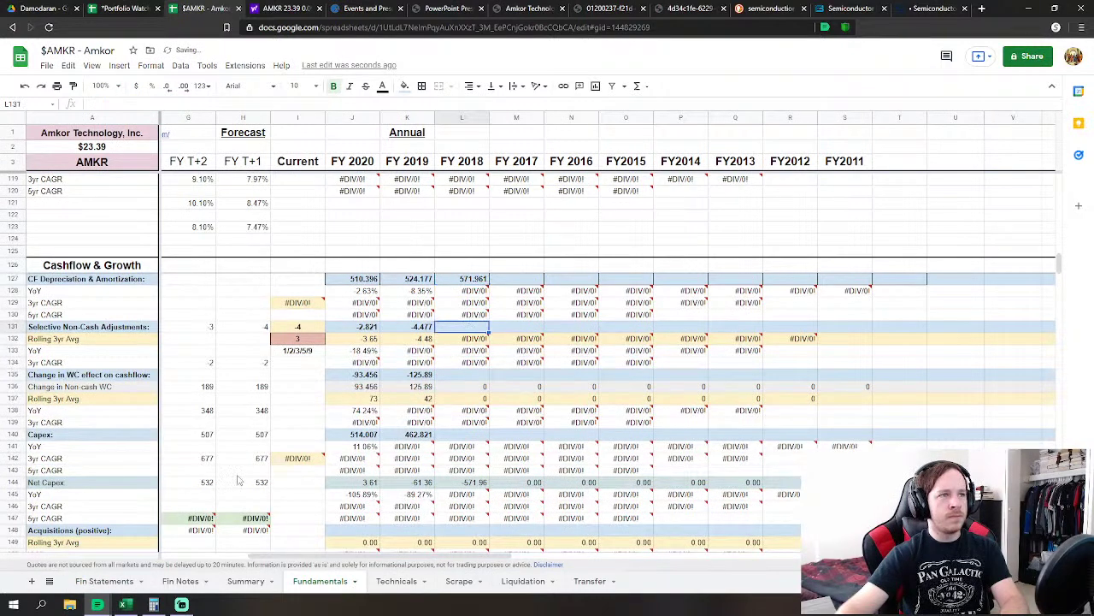
{"action": "type", "text": "="}
{"action": "left_click", "coordinate": [105, 582]}
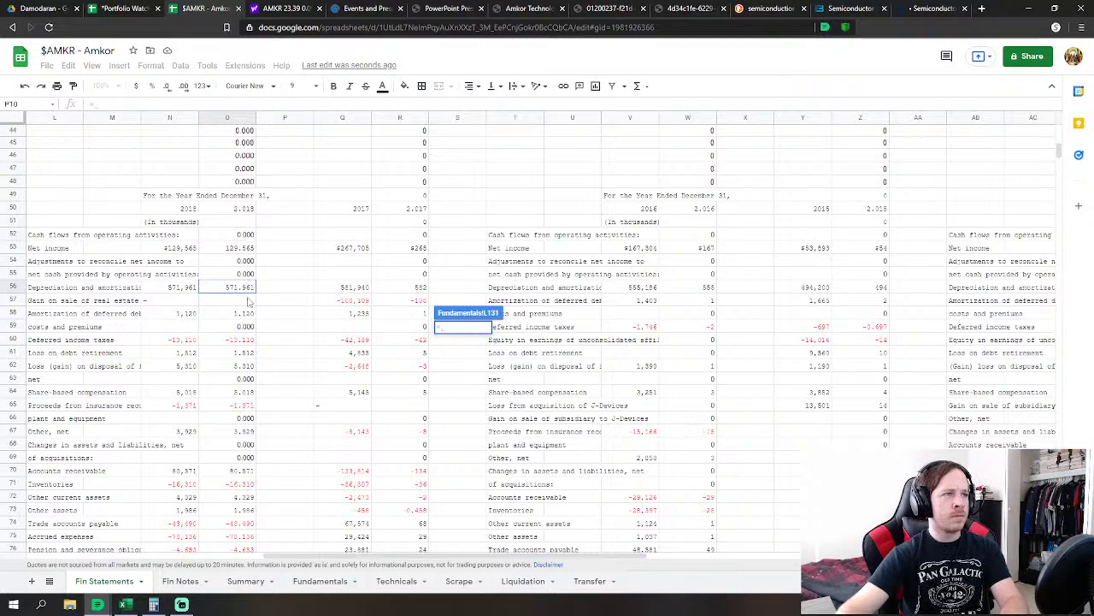
{"action": "left_click", "coordinate": [244, 367]}
{"action": "key", "text": "Return"}
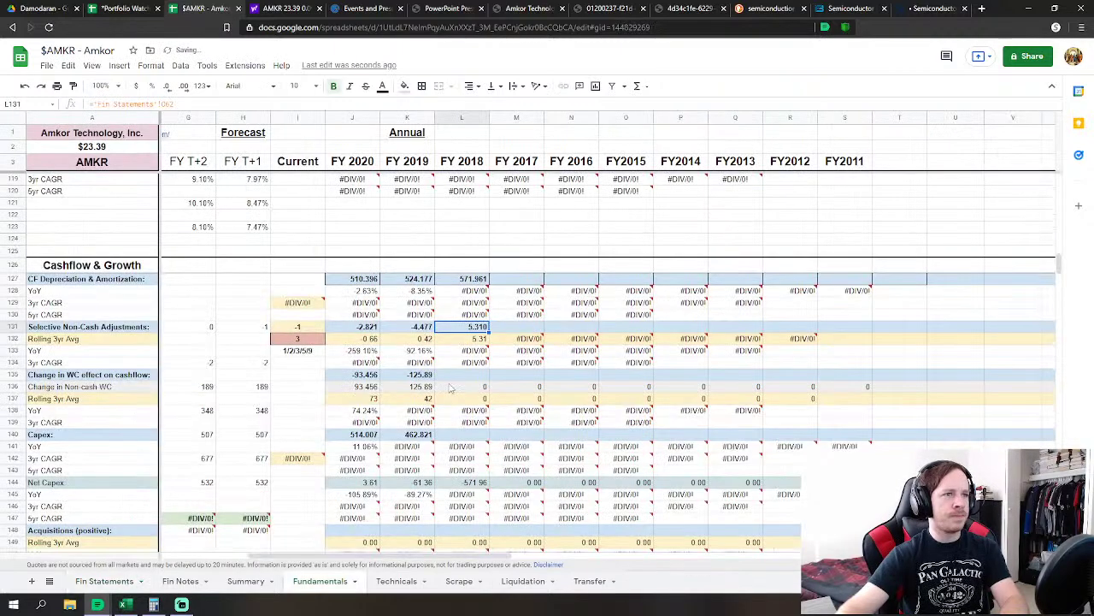
Set FY 2018 working-capital change to =SUM('Fin Statements'!O70:O83), giving 40.524
{"action": "left_click", "coordinate": [459, 376]}
{"action": "type", "text": "="}
{"action": "left_click", "coordinate": [101, 580]}
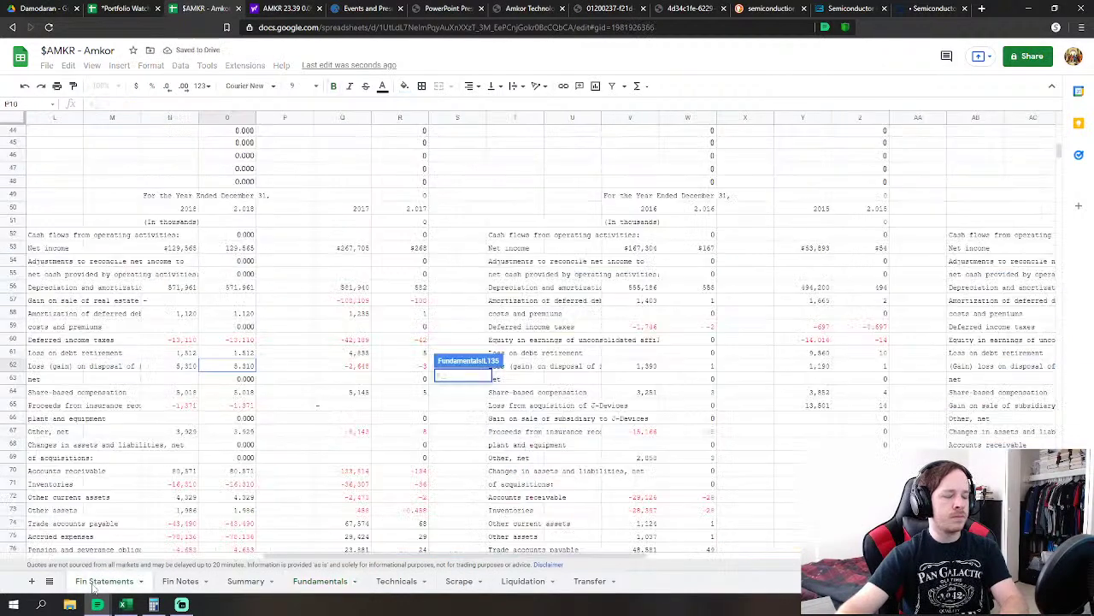
{"action": "type", "text": "SUM("}
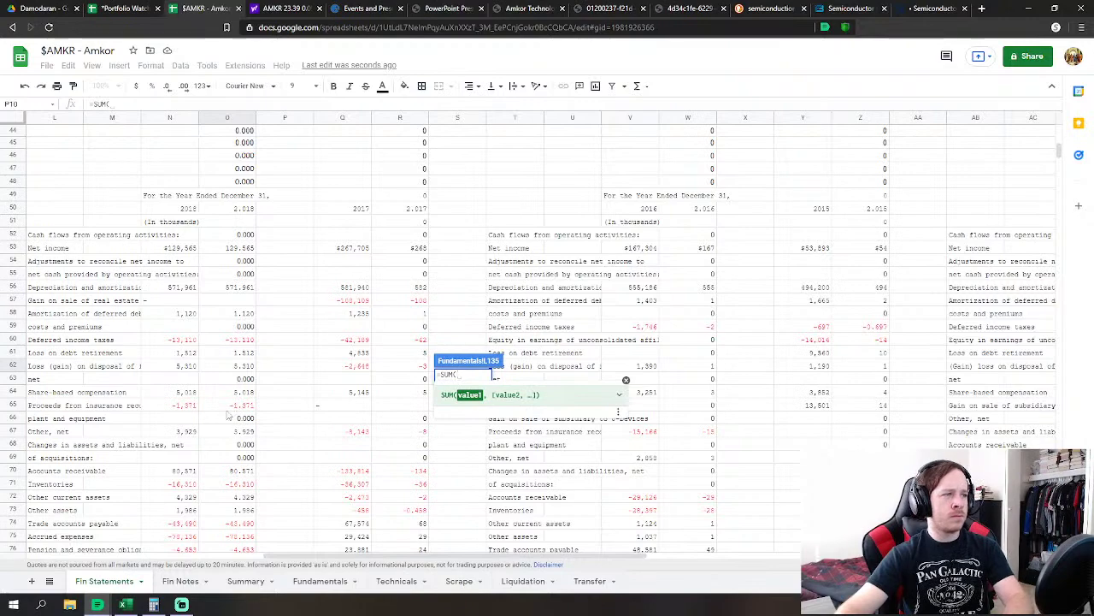
{"action": "mouse_move", "coordinate": [242, 471]}
{"action": "left_mouse_down"}
{"action": "mouse_move", "coordinate": [252, 547]}
{"action": "mouse_move", "coordinate": [241, 463]}
{"action": "left_mouse_up"}
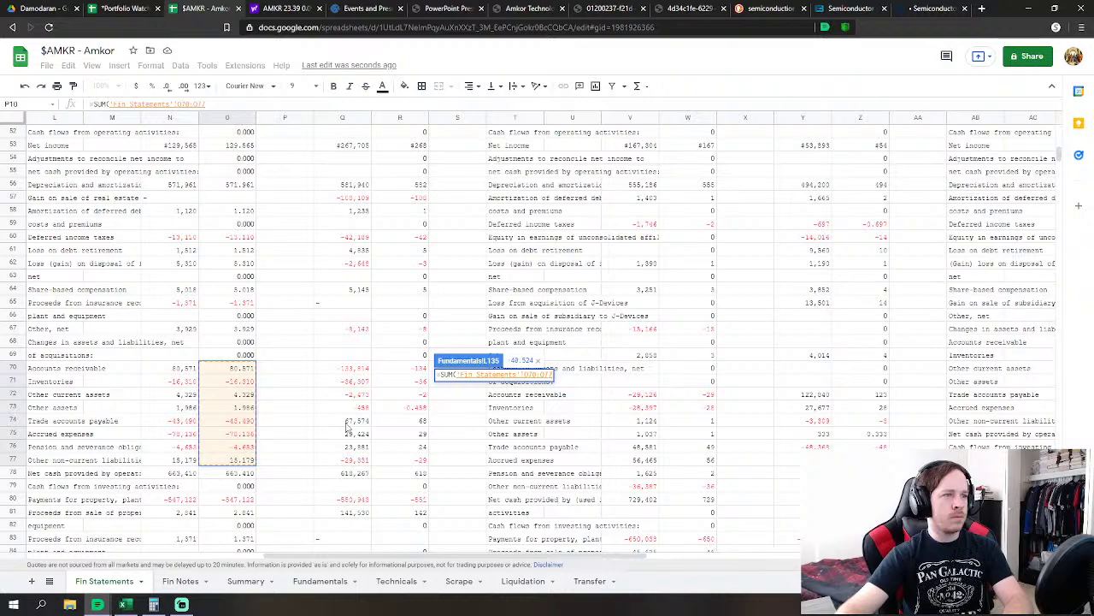
{"action": "key", "text": "Return"}
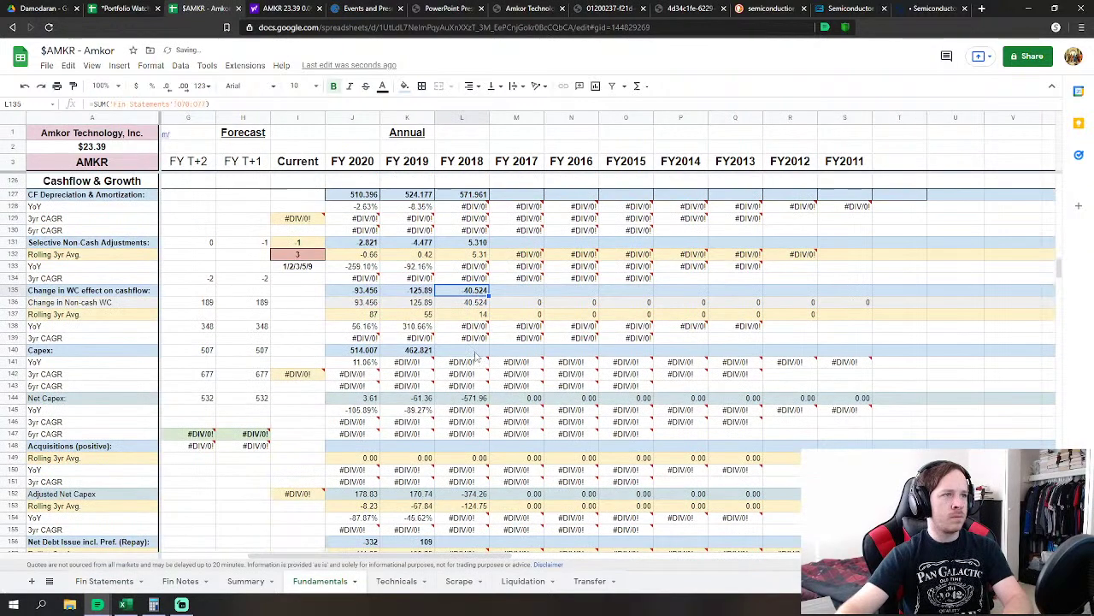
Set FY 2018 capex to Fin Statements O80-O81-O83, giving 542.910 and FCFE of 121
{"action": "left_click", "coordinate": [476, 355]}
{"action": "type", "text": "="}
{"action": "left_click", "coordinate": [105, 581]}
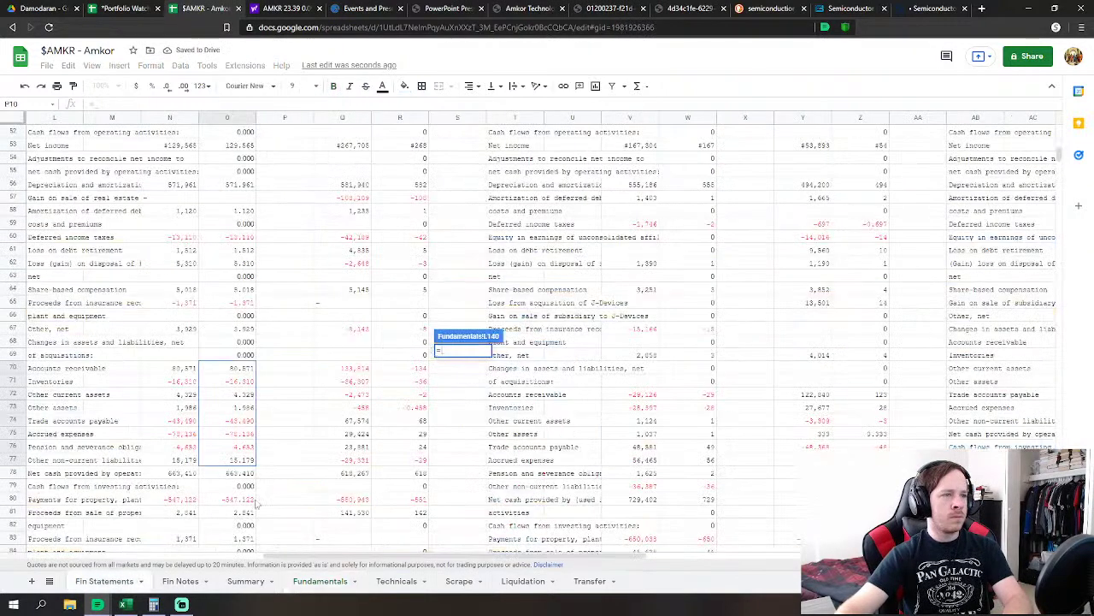
{"action": "left_click", "coordinate": [244, 500]}
{"action": "scroll", "coordinate": [258, 433], "scroll_direction": "down", "scroll_amount": 2}
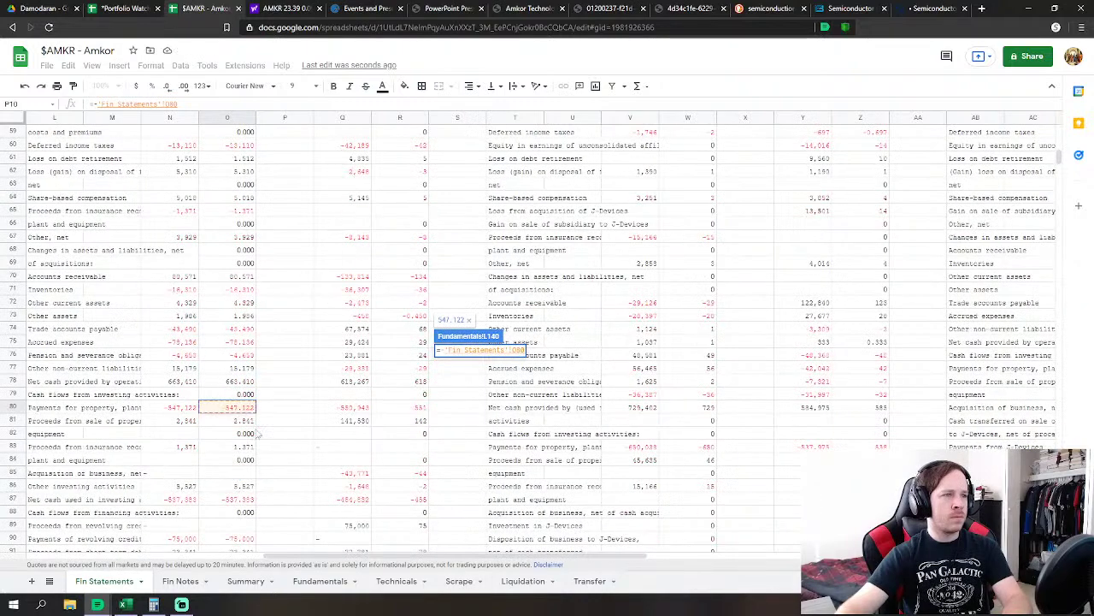
{"action": "type", "text": "-"}
{"action": "left_click", "coordinate": [247, 421]}
{"action": "type", "text": "-"}
{"action": "left_click", "coordinate": [243, 446]}
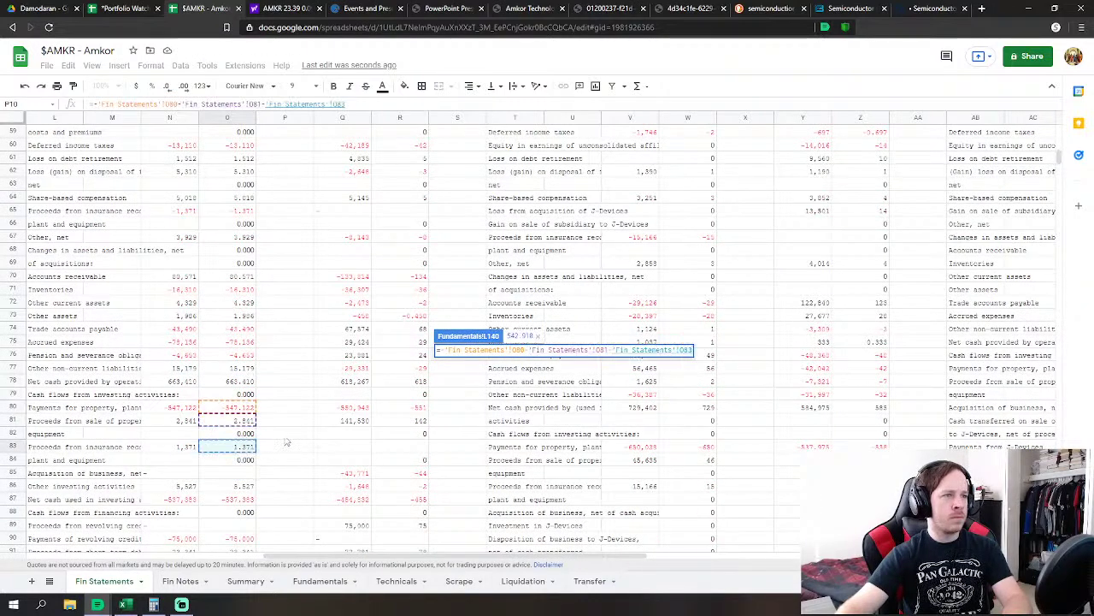
{"action": "scroll", "coordinate": [244, 446], "scroll_direction": "down", "scroll_amount": 2}
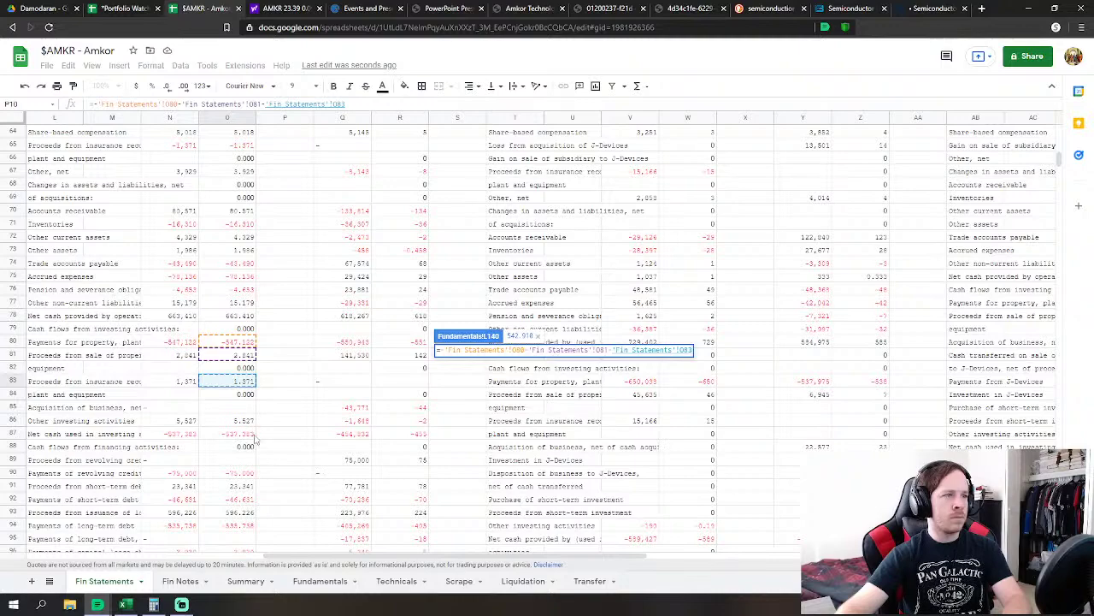
{"action": "key", "text": "Return"}
{"action": "scroll", "coordinate": [462, 395], "scroll_direction": "down", "scroll_amount": 3}
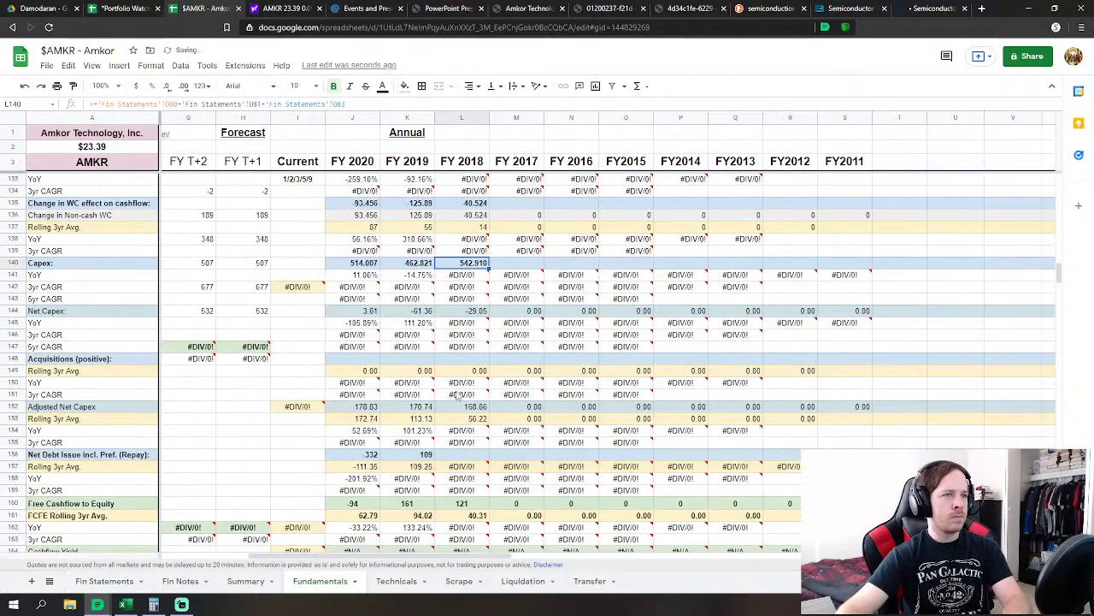
{"action": "left_click", "coordinate": [470, 359]}
Set FY 2018 net debt issuance to the sum of the Fin Statements 2018 debt financing rows, giving -41
{"action": "type", "text": "="}
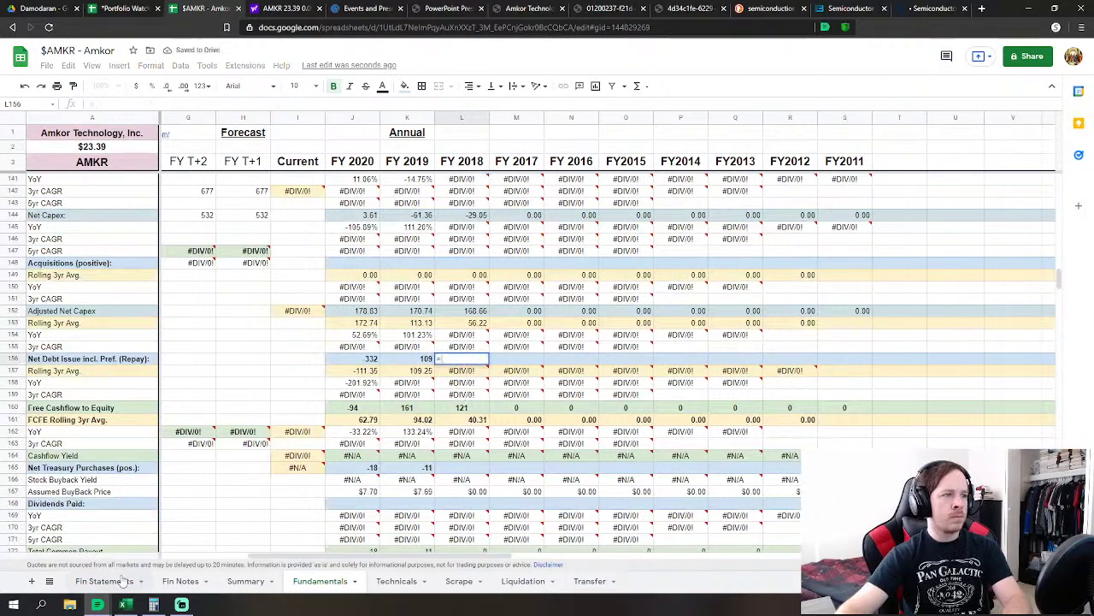
{"action": "left_click", "coordinate": [104, 580]}
{"action": "scroll", "coordinate": [267, 479], "scroll_direction": "down", "scroll_amount": 1}
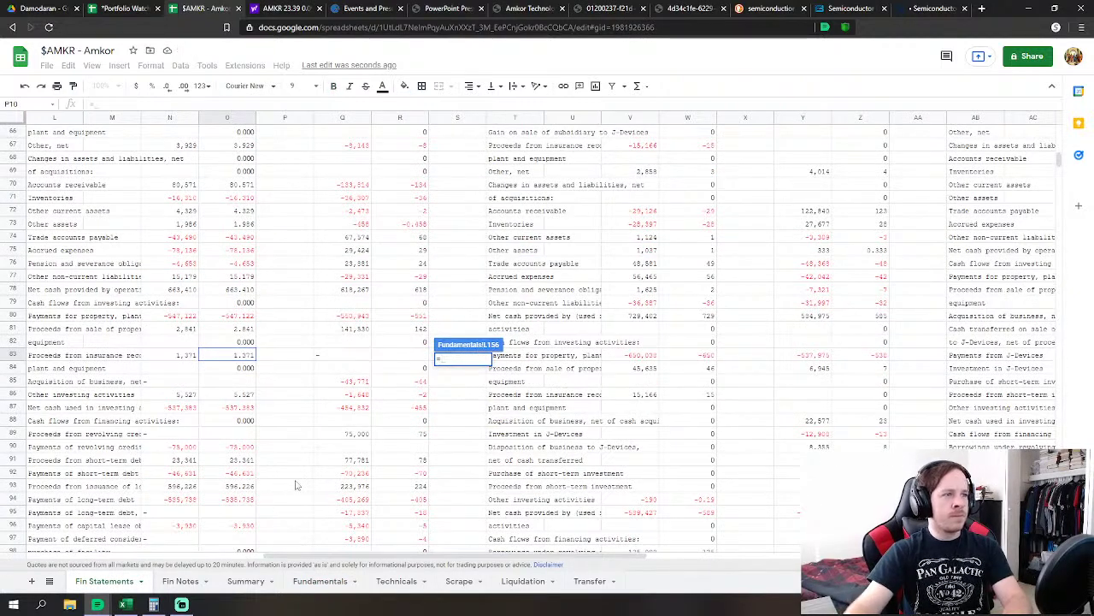
{"action": "left_click", "coordinate": [252, 450]}
{"action": "type", "text": "+"}
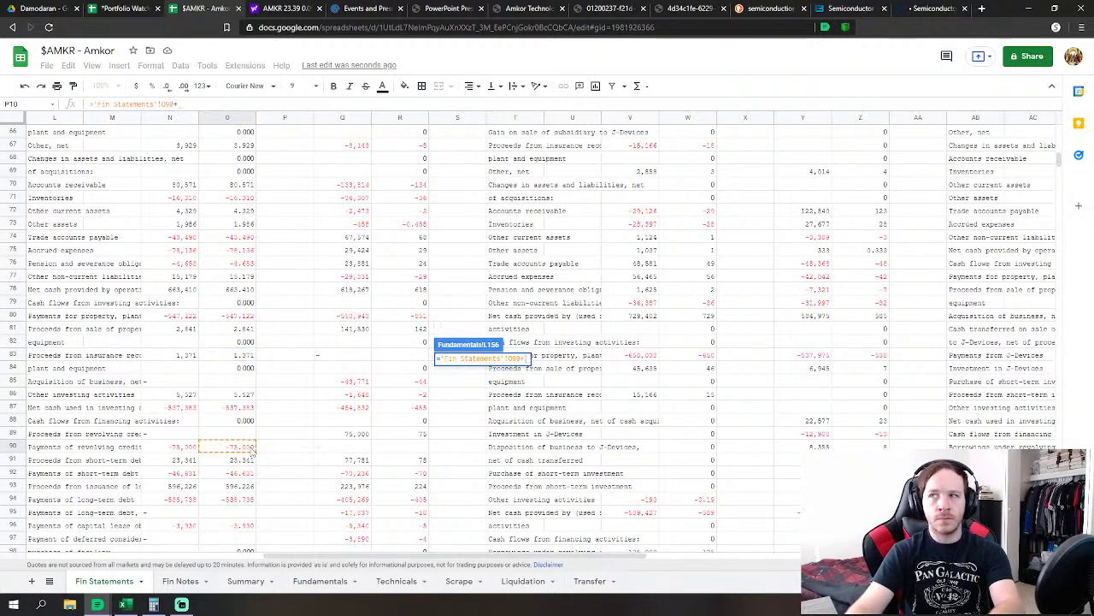
{"action": "left_click", "coordinate": [247, 461]}
{"action": "type", "text": "+"}
{"action": "left_click", "coordinate": [247, 474]}
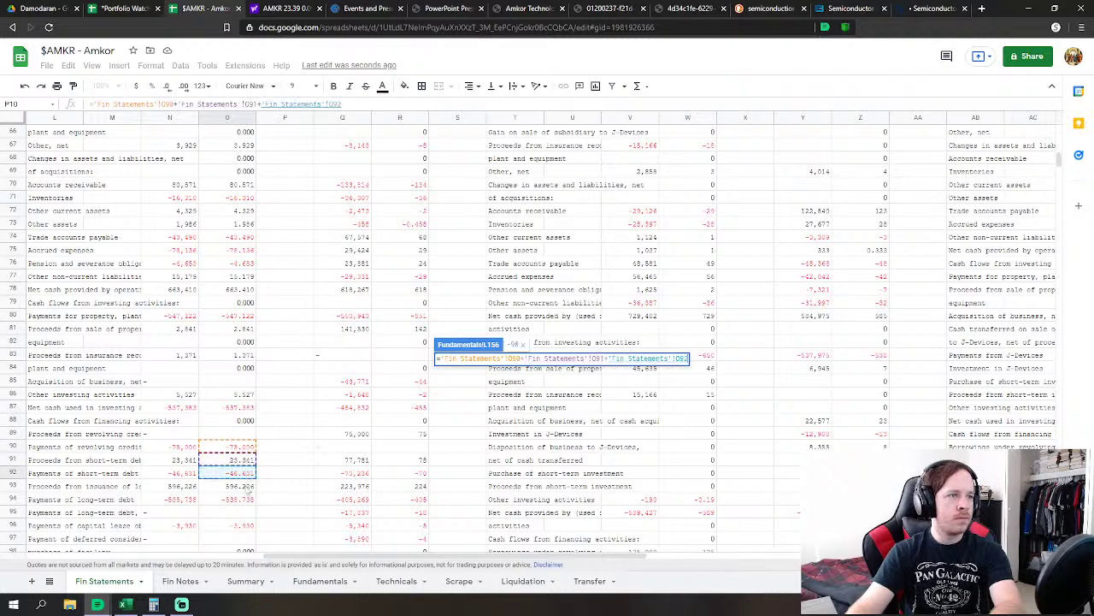
{"action": "type", "text": "+"}
{"action": "left_click", "coordinate": [248, 486]}
{"action": "type", "text": "+'Fin Statements'!O93+"}
{"action": "left_click", "coordinate": [248, 499]}
{"action": "scroll", "coordinate": [297, 496], "scroll_direction": "down", "scroll_amount": 2}
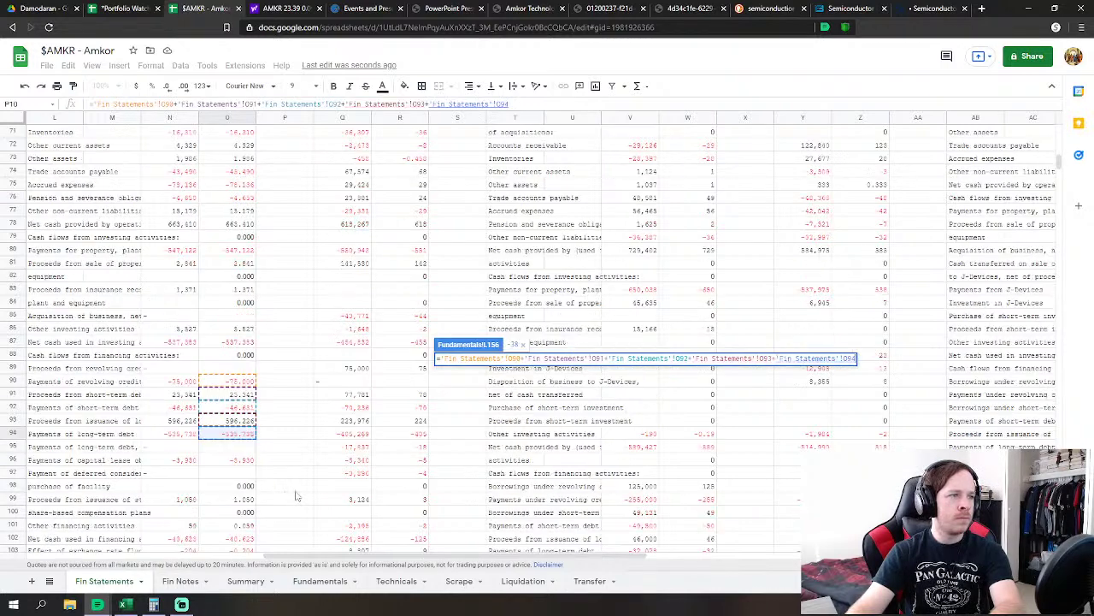
{"action": "type", "text": "+"}
{"action": "left_click", "coordinate": [248, 460]}
{"action": "type", "text": "+'Fin Statements'!O96+"}
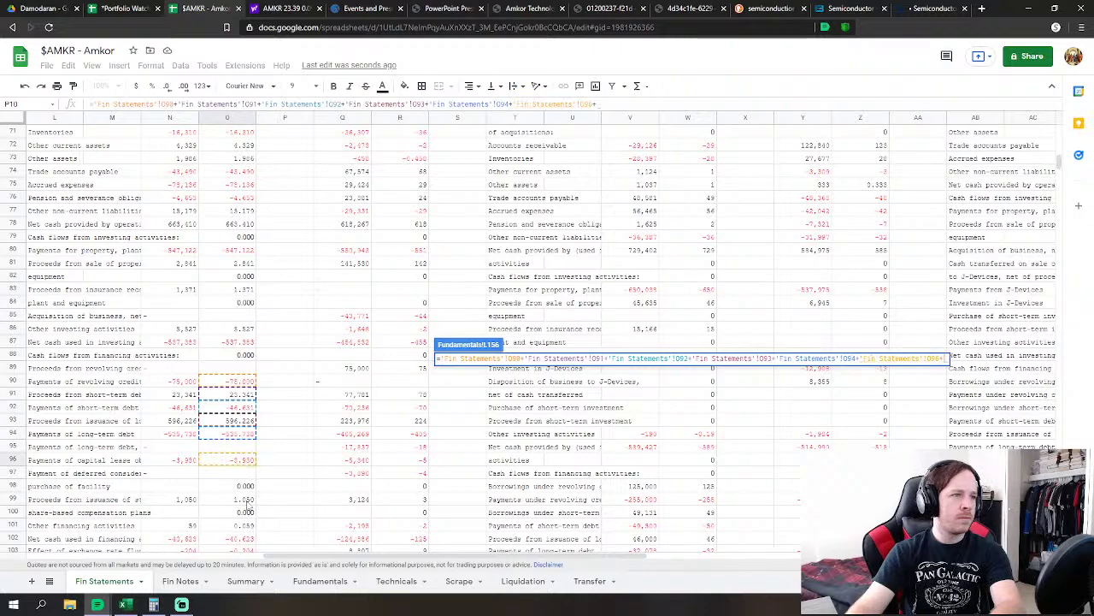
{"action": "left_click", "coordinate": [248, 500]}
{"action": "scroll", "coordinate": [299, 504], "scroll_direction": "down", "scroll_amount": 1}
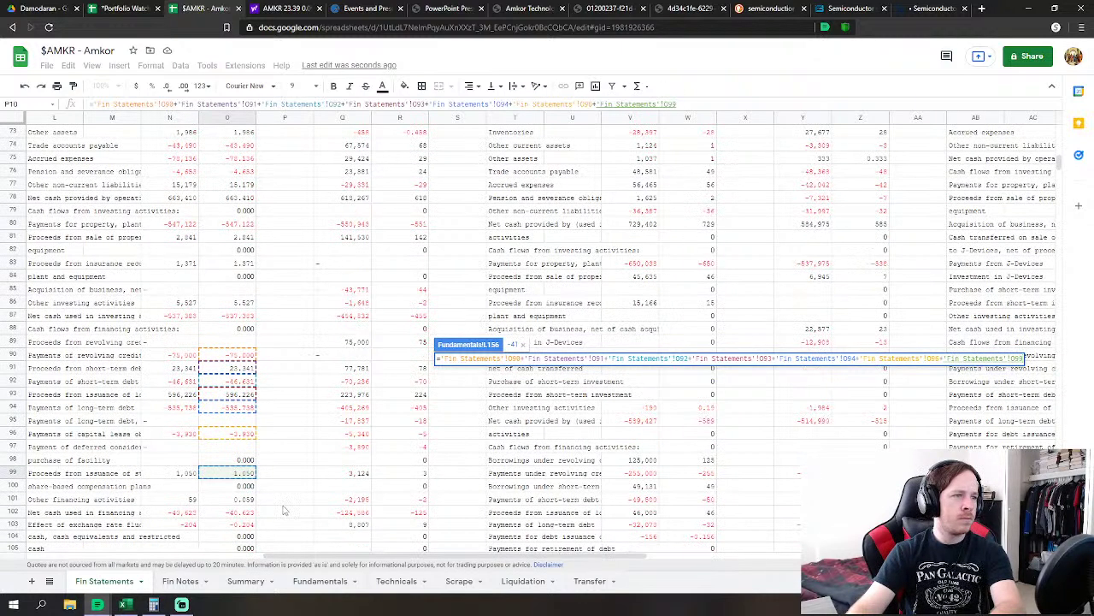
{"action": "key", "text": "Return"}
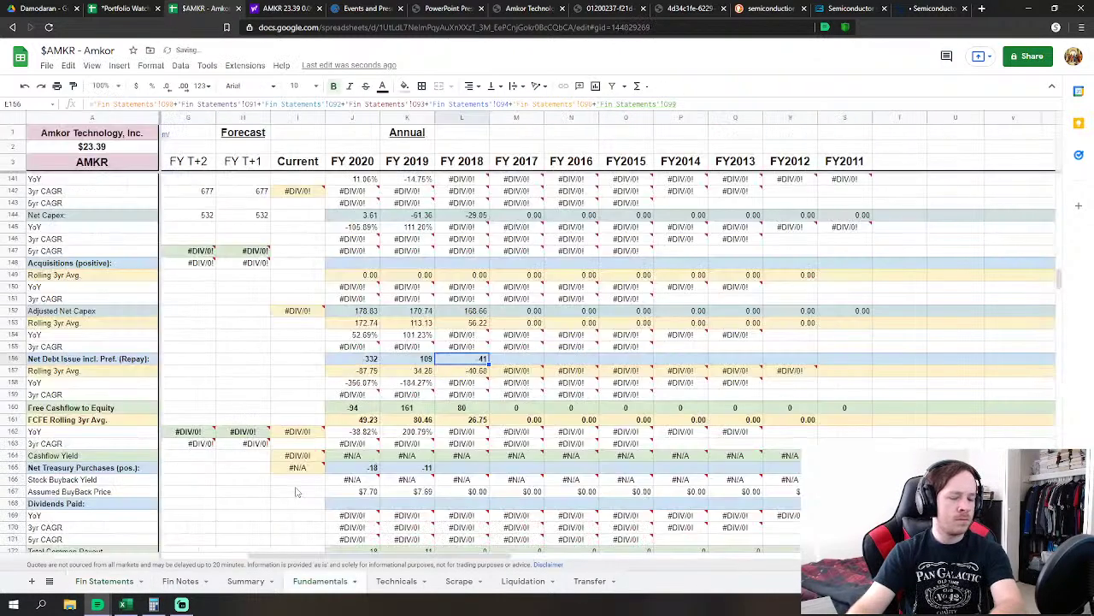
Link FY 2018 treasury purchases to its Fin Statements source, making total common payout -1
{"action": "left_click", "coordinate": [468, 467]}
{"action": "type", "text": "="}
{"action": "left_click", "coordinate": [114, 581]}
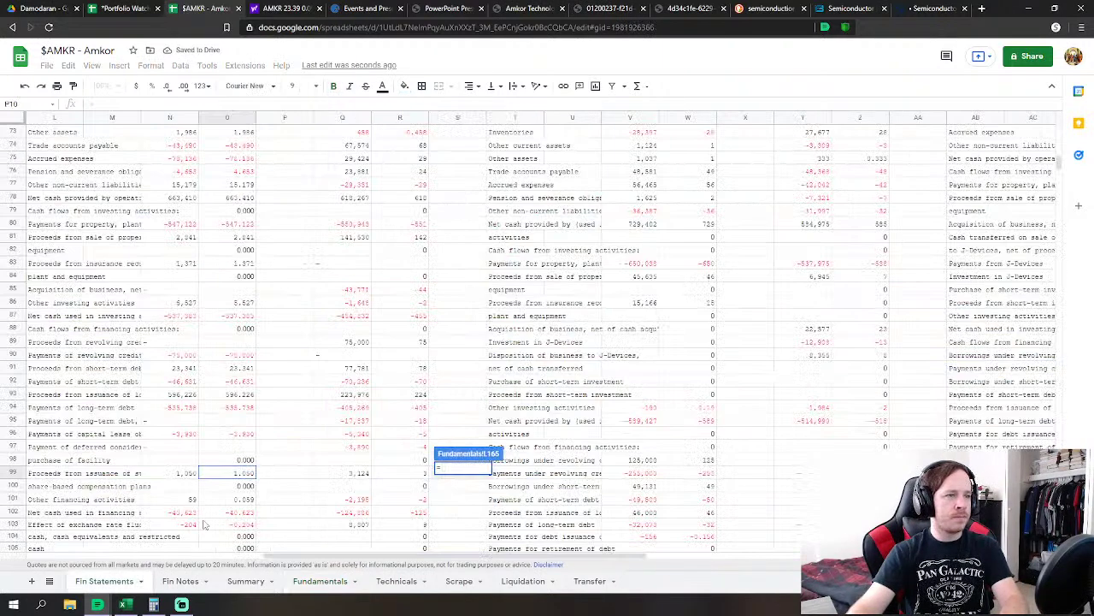
{"action": "left_click", "coordinate": [244, 473]}
{"action": "key", "text": "Return"}
{"action": "scroll", "coordinate": [488, 419], "scroll_direction": "down", "scroll_amount": 10}
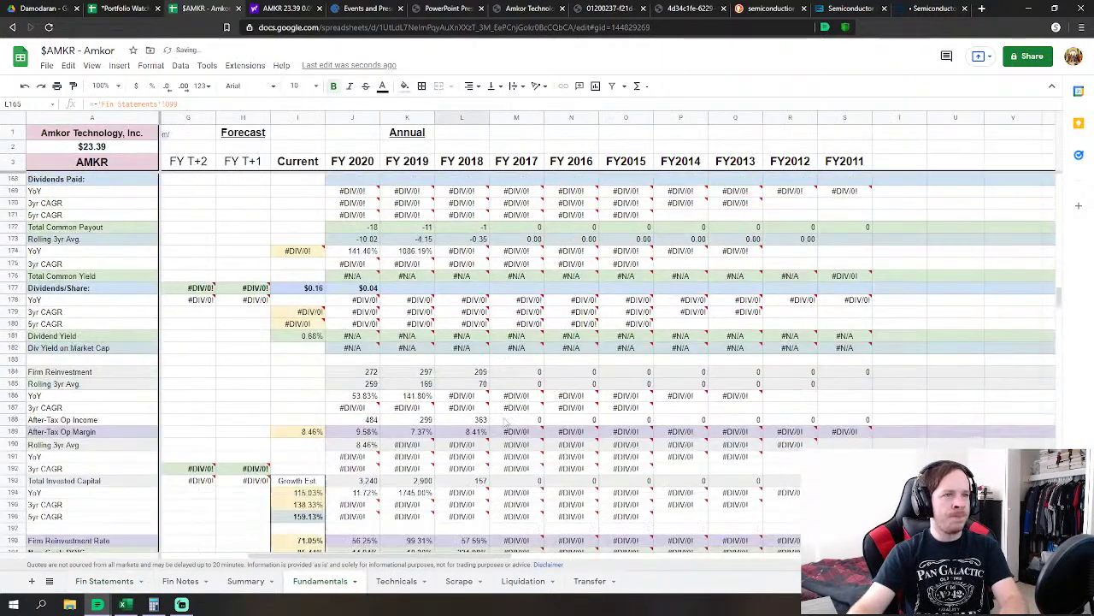
{"action": "scroll", "coordinate": [513, 359], "scroll_direction": "down", "scroll_amount": 2}
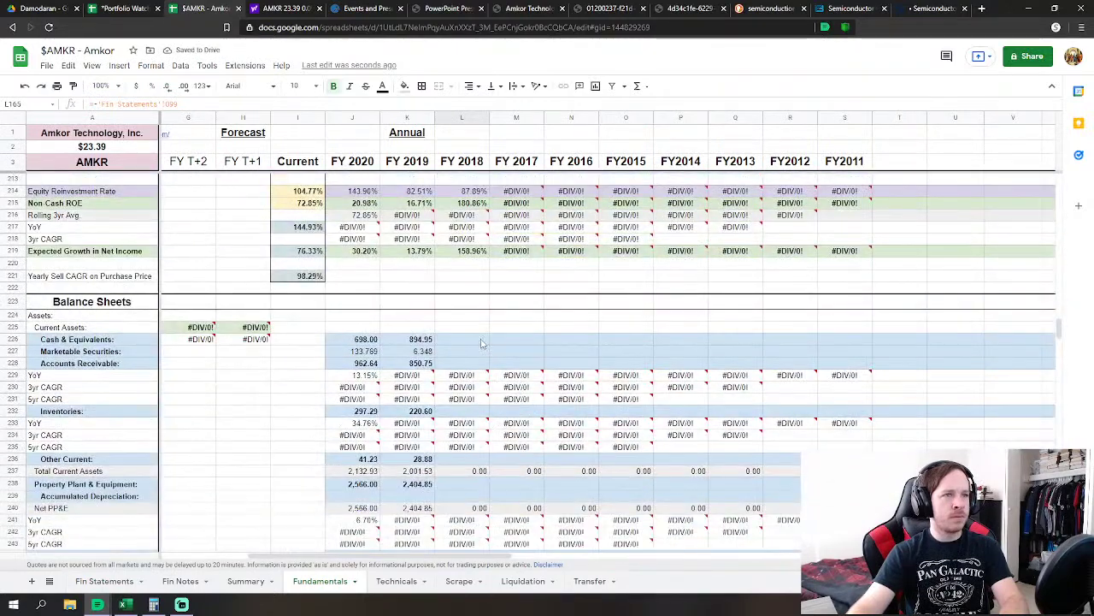
Link FY 2018 Cash & Equivalents to the Fin Statements 2018 cash value (681.57)
{"action": "scroll", "coordinate": [513, 359], "scroll_direction": "down", "scroll_amount": 2}
{"action": "left_click", "coordinate": [462, 255]}
{"action": "type", "text": "="}
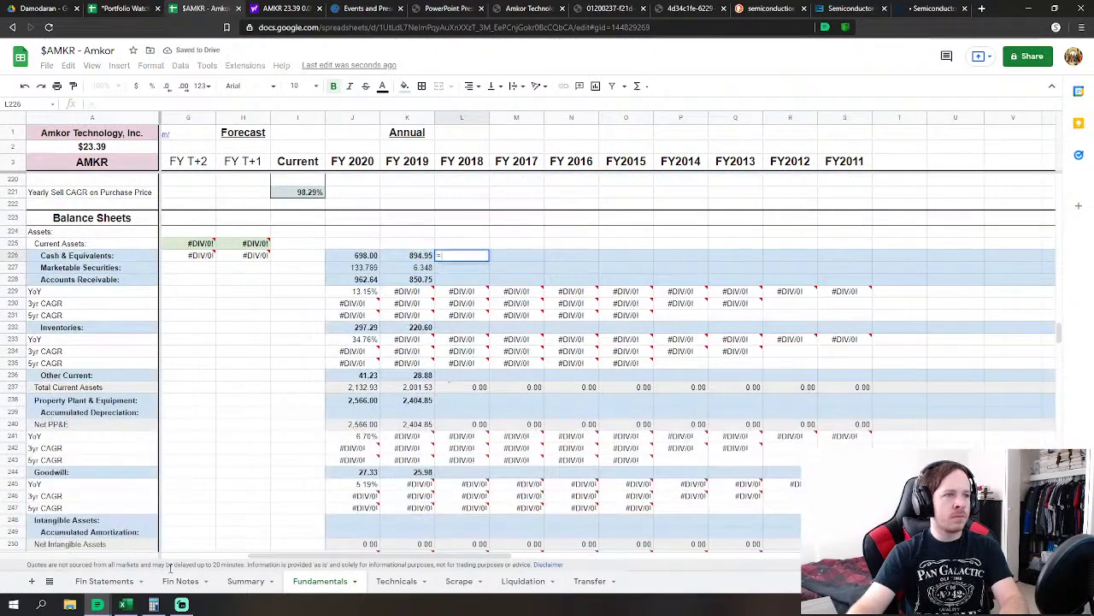
{"action": "left_click", "coordinate": [101, 580]}
{"action": "scroll", "coordinate": [313, 422], "scroll_direction": "down", "scroll_amount": 17}
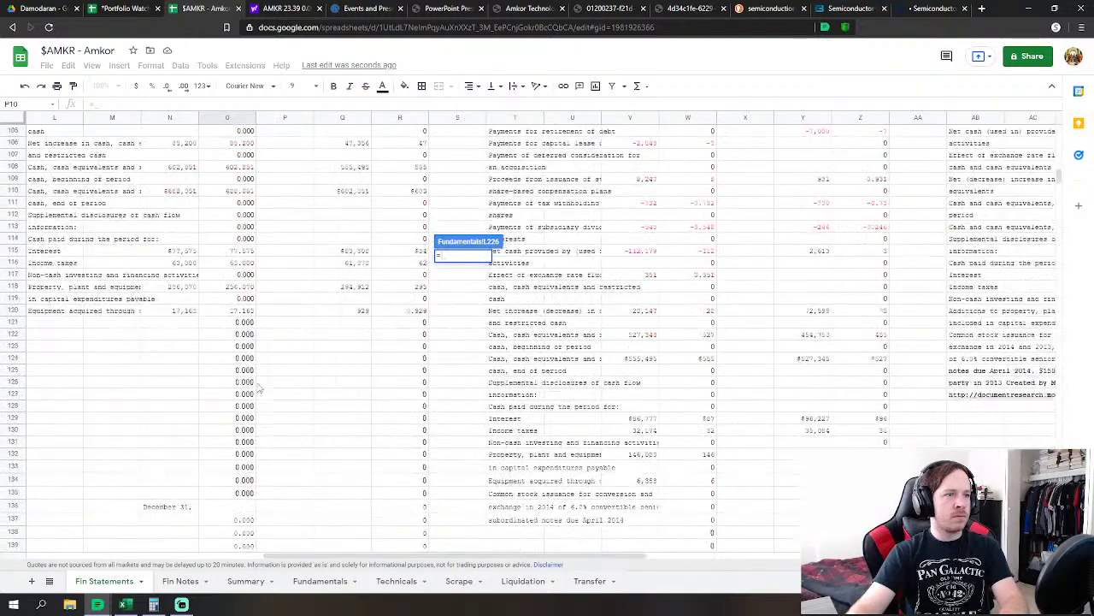
{"action": "scroll", "coordinate": [248, 388], "scroll_direction": "down", "scroll_amount": 2}
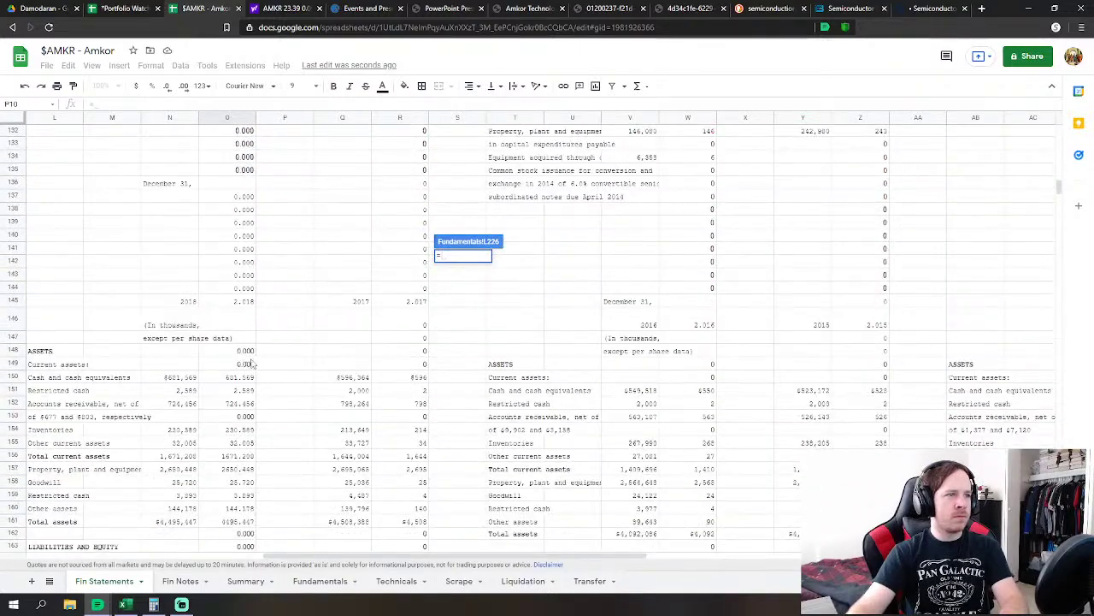
{"action": "left_click", "coordinate": [239, 378]}
{"action": "key", "text": "Return"}
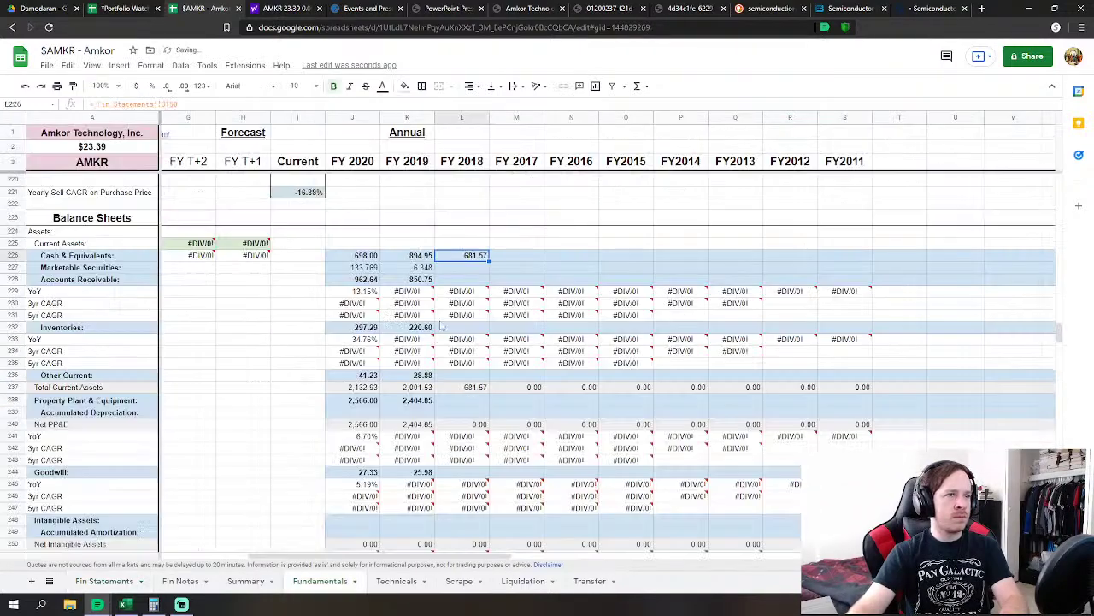
Link Accounts Receivable to the 2018 inventories value (230.59), then abandon a Marketable Securities formula
{"action": "left_click", "coordinate": [479, 285]}
{"action": "type", "text": "="}
{"action": "left_click", "coordinate": [104, 580]}
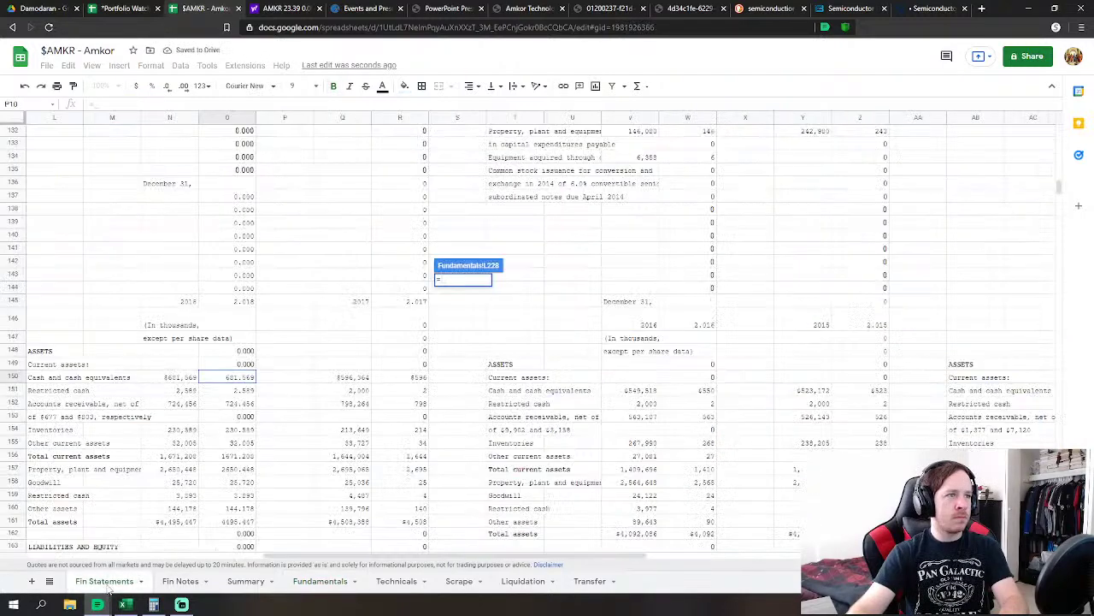
{"action": "left_click", "coordinate": [238, 430]}
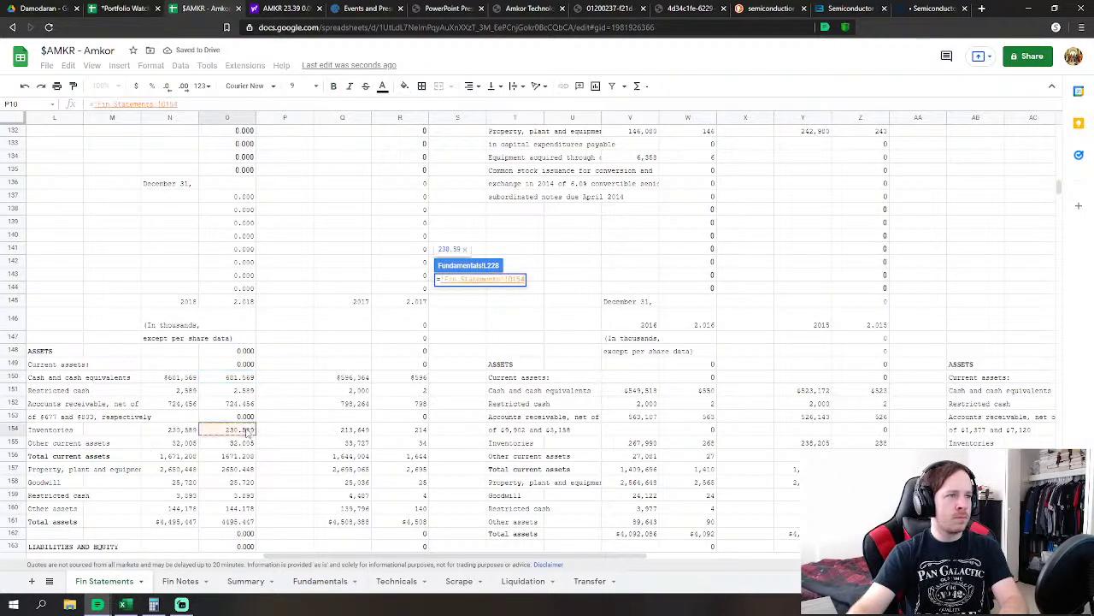
{"action": "key", "text": "Return"}
{"action": "left_click", "coordinate": [480, 271]}
{"action": "type", "text": "="}
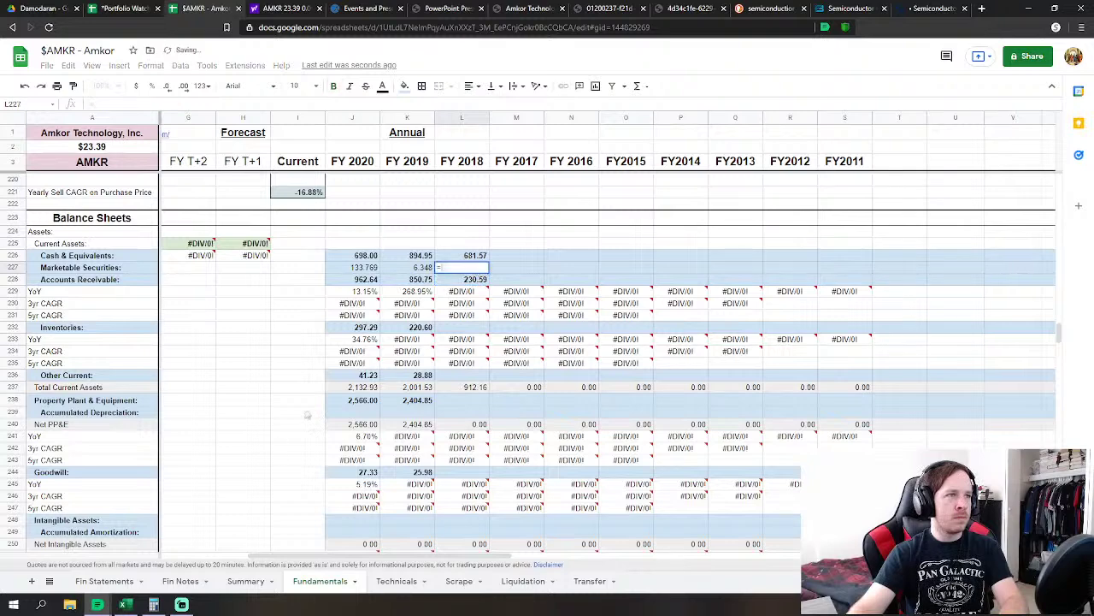
{"action": "left_click", "coordinate": [107, 581]}
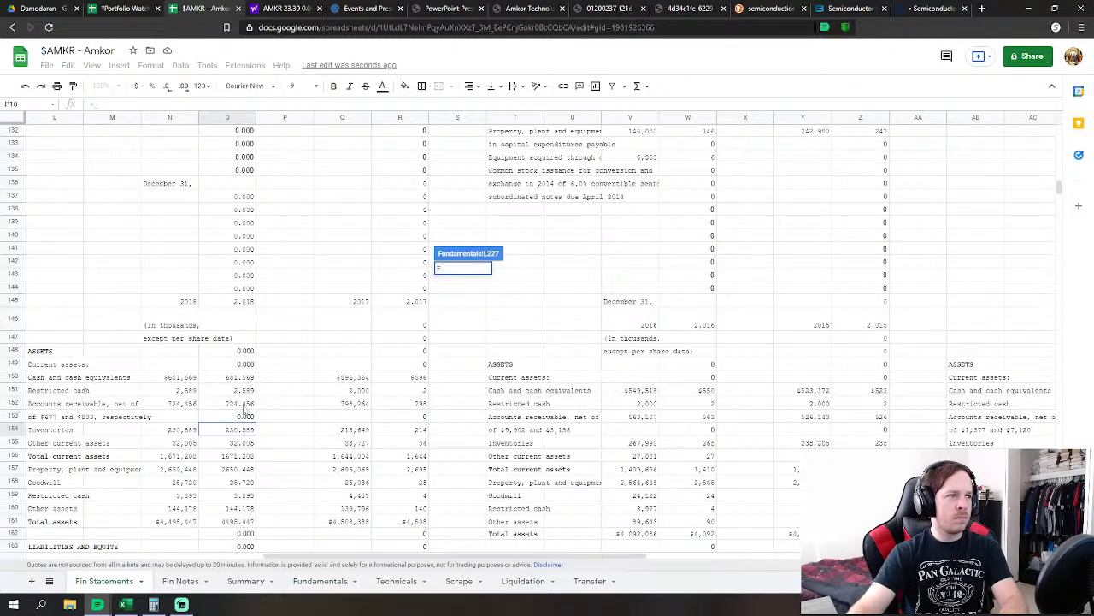
{"action": "left_click", "coordinate": [245, 417]}
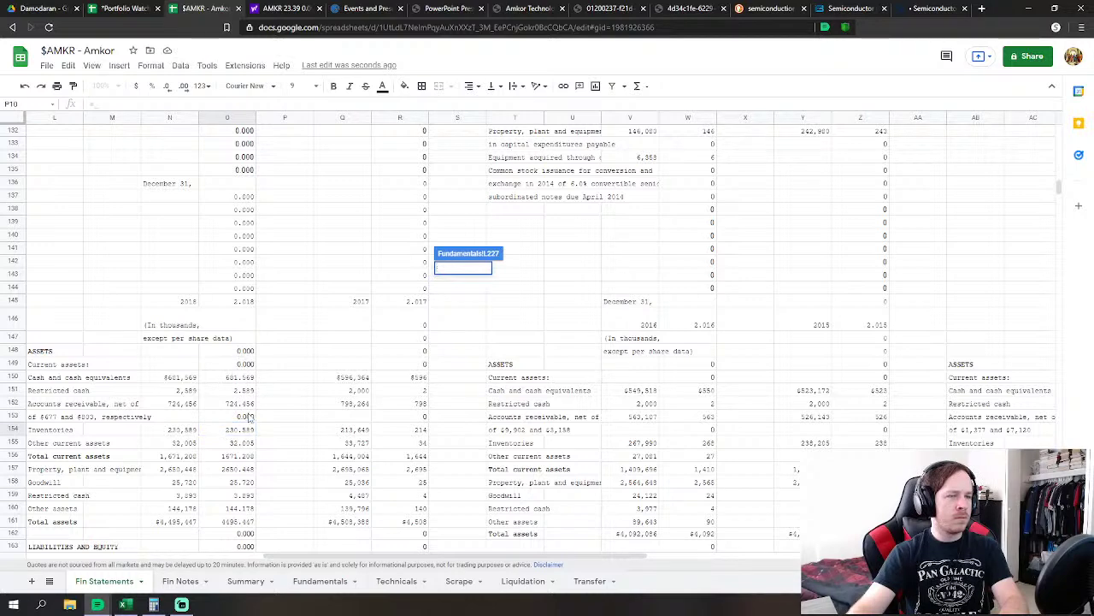
{"action": "key", "text": "Return"}
Relink FY 2018 Accounts Receivable (724.46) and link Inventories (230.59) to Fin Statements
{"action": "left_click", "coordinate": [470, 280]}
{"action": "type", "text": "="}
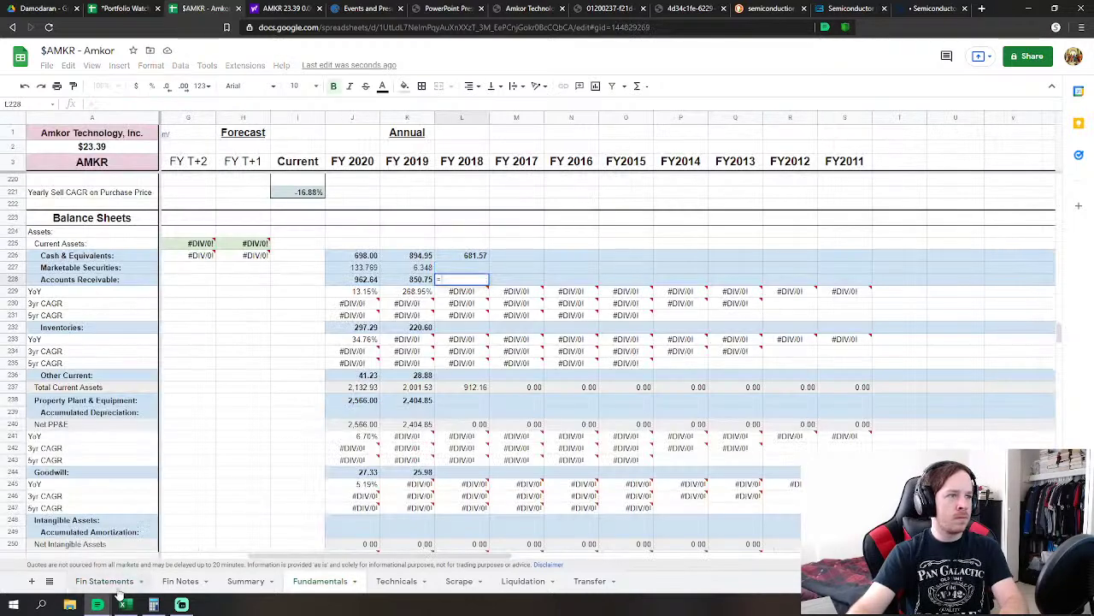
{"action": "left_click", "coordinate": [105, 581]}
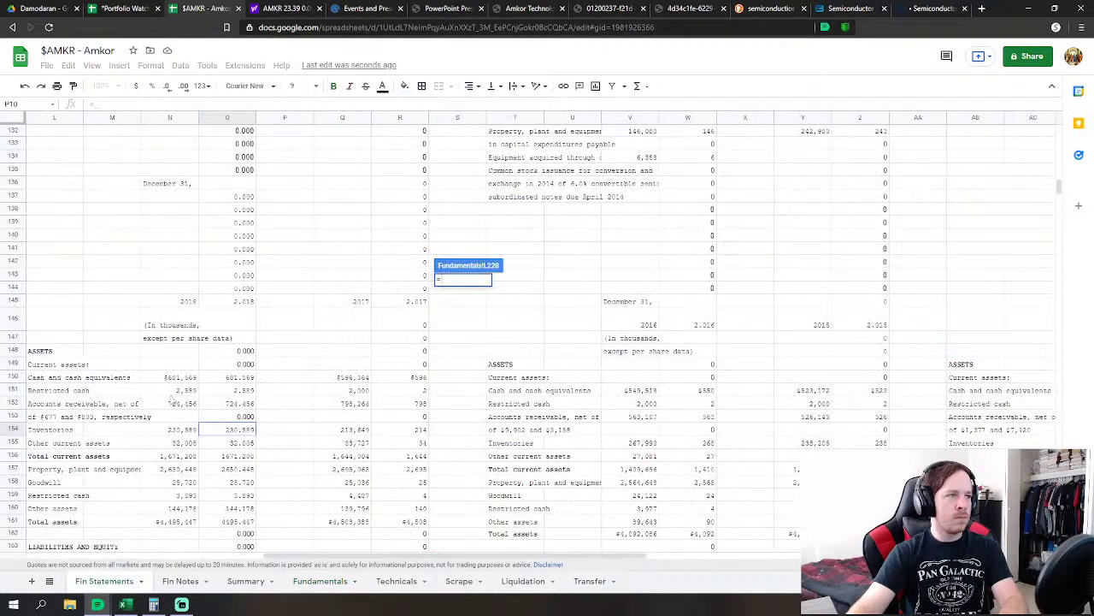
{"action": "left_click", "coordinate": [238, 407]}
{"action": "key", "text": "Return"}
{"action": "left_click", "coordinate": [483, 330]}
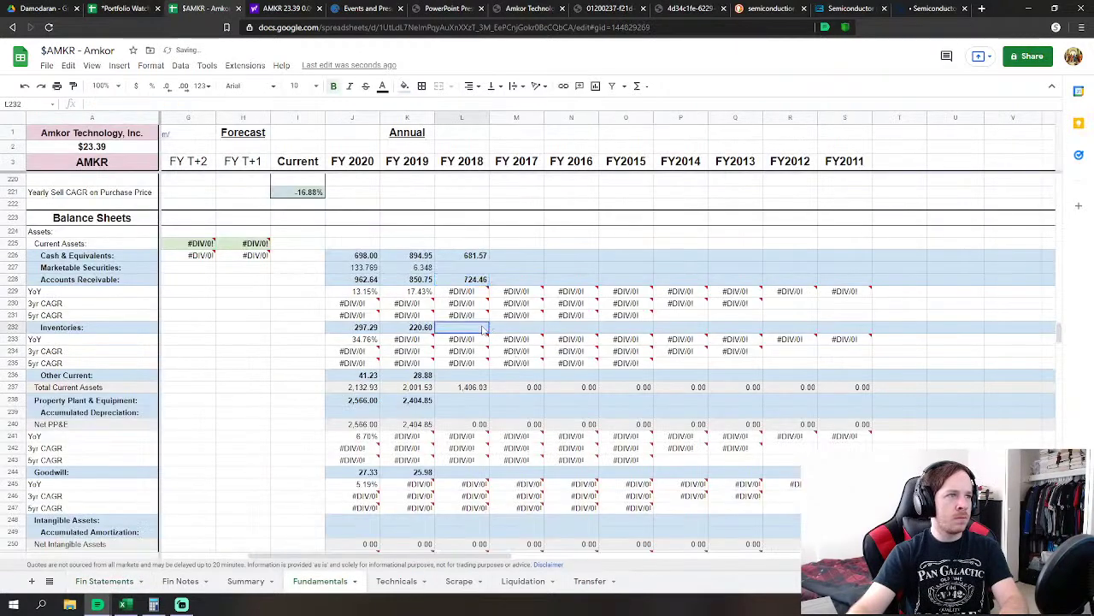
{"action": "type", "text": "="}
{"action": "left_click", "coordinate": [105, 581]}
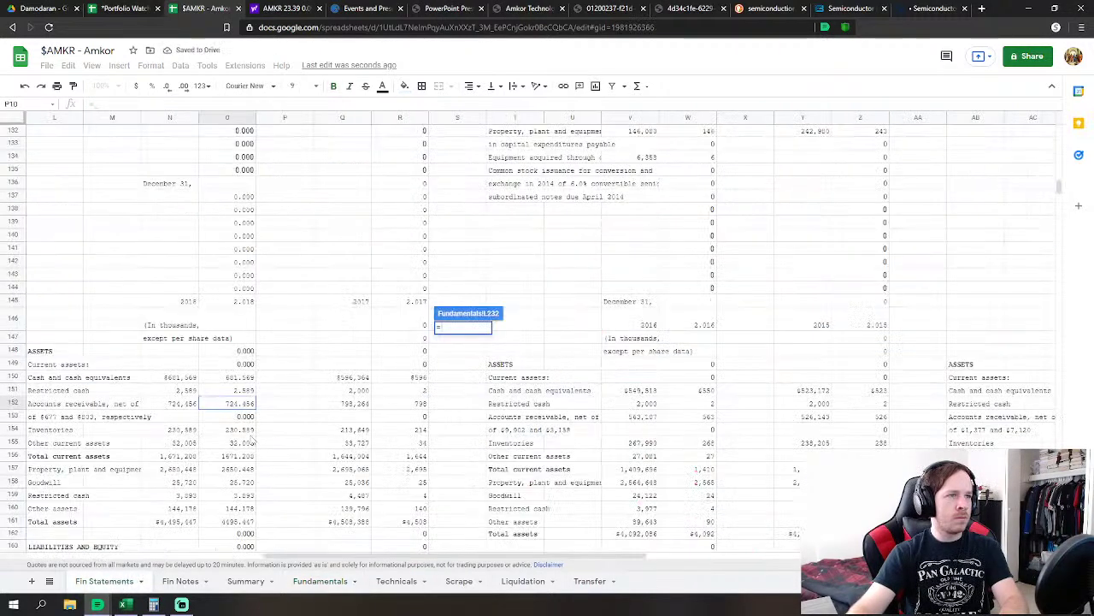
{"action": "left_click", "coordinate": [242, 430]}
{"action": "key", "text": "Return"}
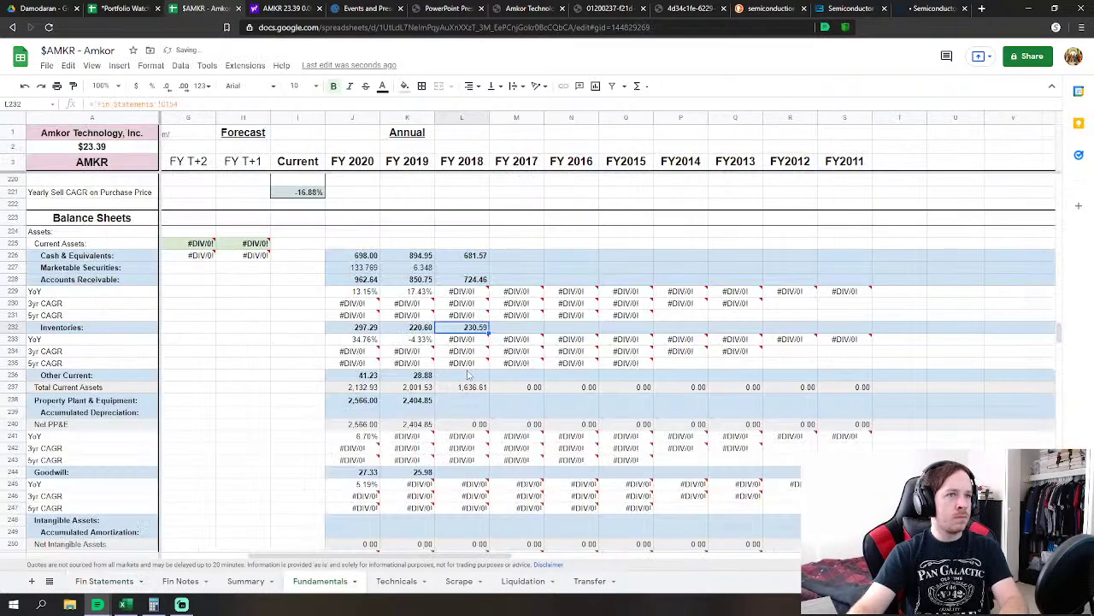
Set FY 2018 Other Current to other current assets plus restricted cash (34.59)
{"action": "left_click", "coordinate": [468, 376]}
{"action": "type", "text": "="}
{"action": "left_click", "coordinate": [105, 580]}
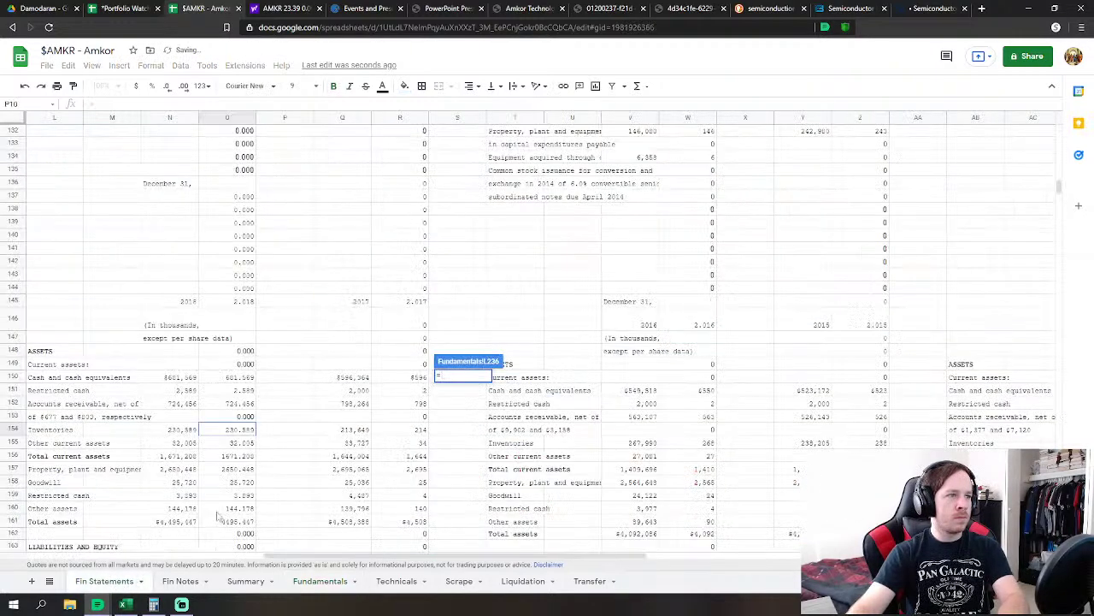
{"action": "left_click", "coordinate": [235, 443]}
{"action": "type", "text": "+"}
{"action": "left_click", "coordinate": [248, 391]}
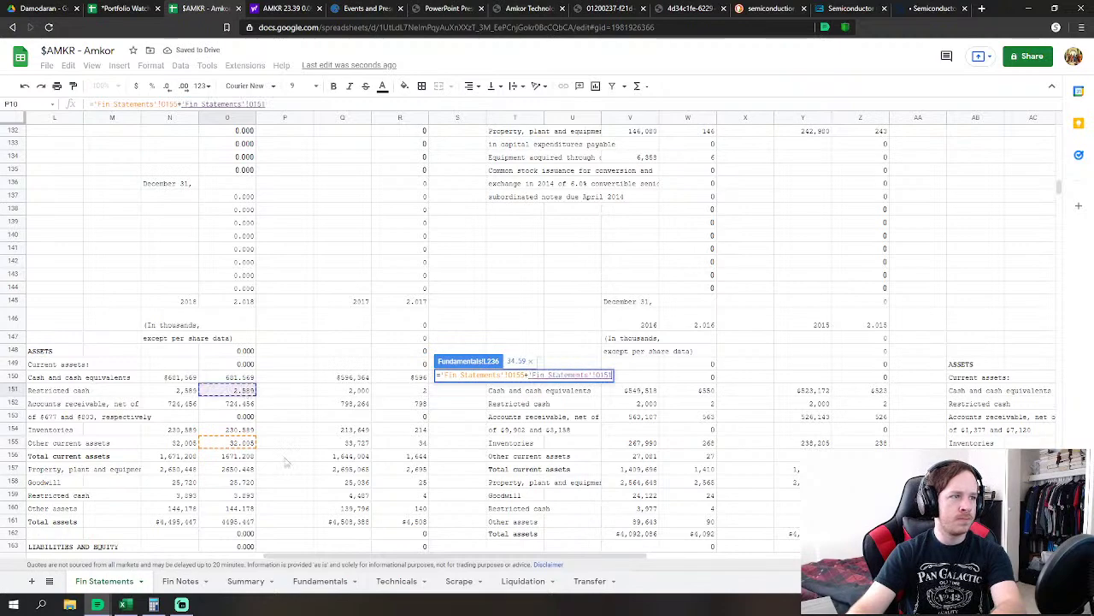
{"action": "key", "text": "Return"}
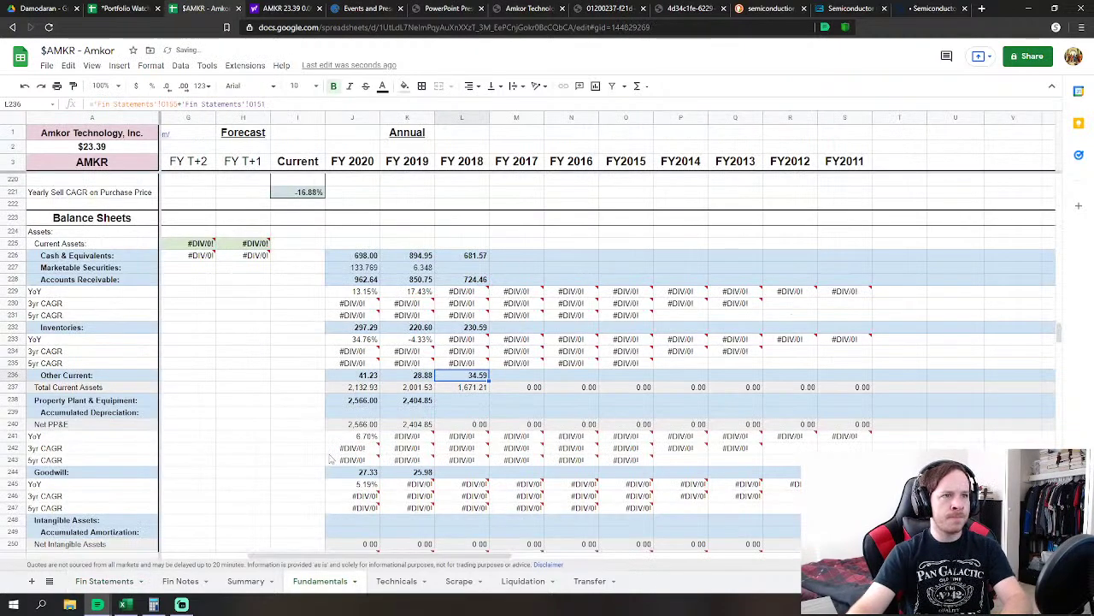
Link FY 2018 PP&E (2,650.45) and Goodwill (25.72) to Fin Statements values
{"action": "scroll", "coordinate": [473, 329], "scroll_direction": "down", "scroll_amount": 1}
{"action": "left_click", "coordinate": [475, 313]}
{"action": "type", "text": "="}
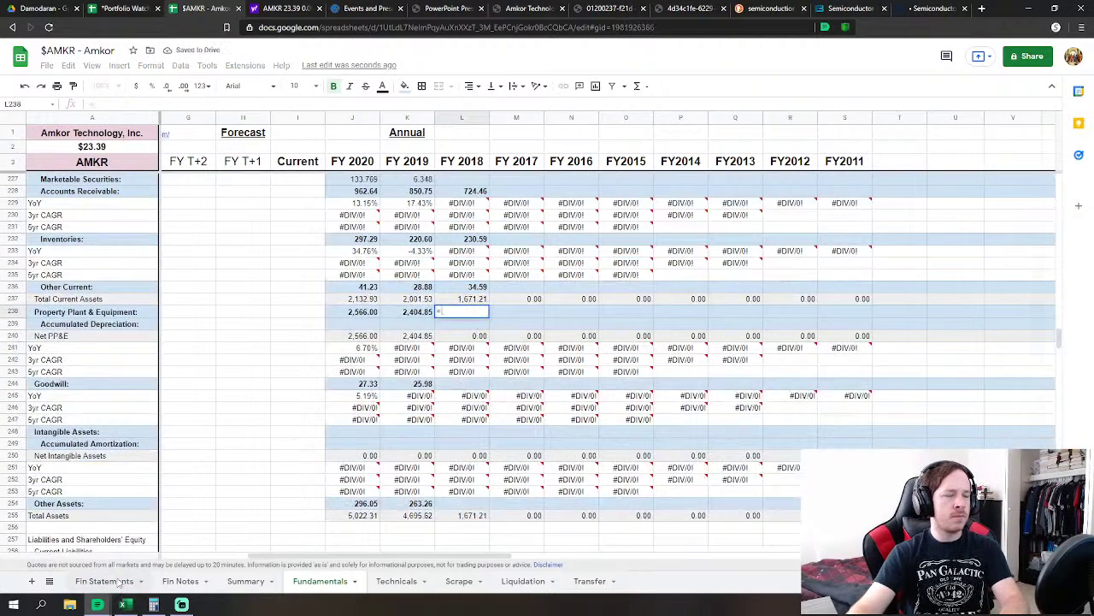
{"action": "left_click", "coordinate": [104, 580]}
{"action": "left_click", "coordinate": [243, 470]}
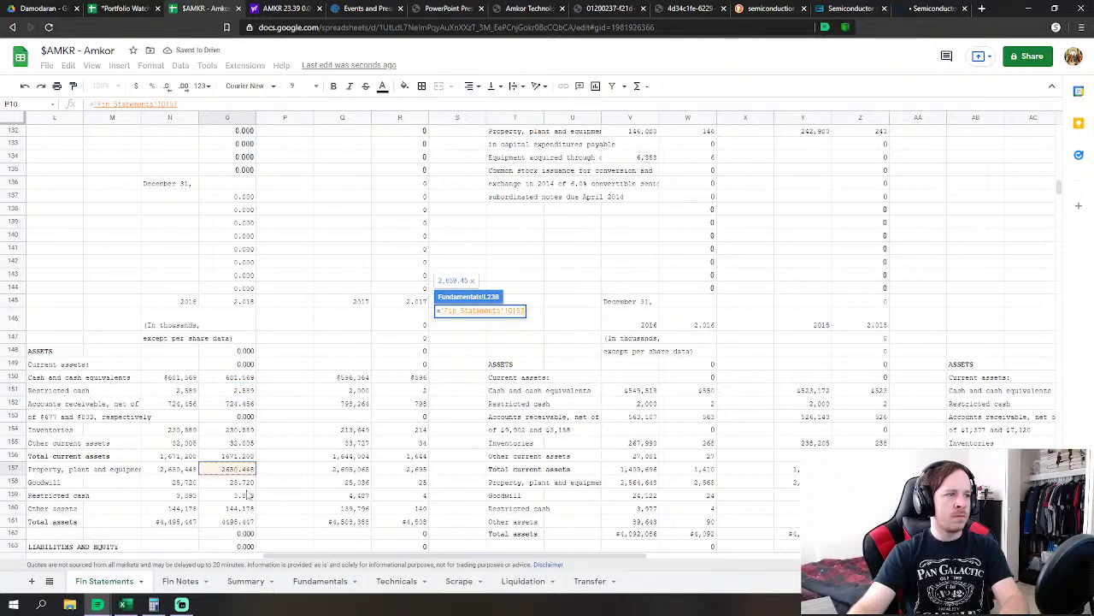
{"action": "key", "text": "Return"}
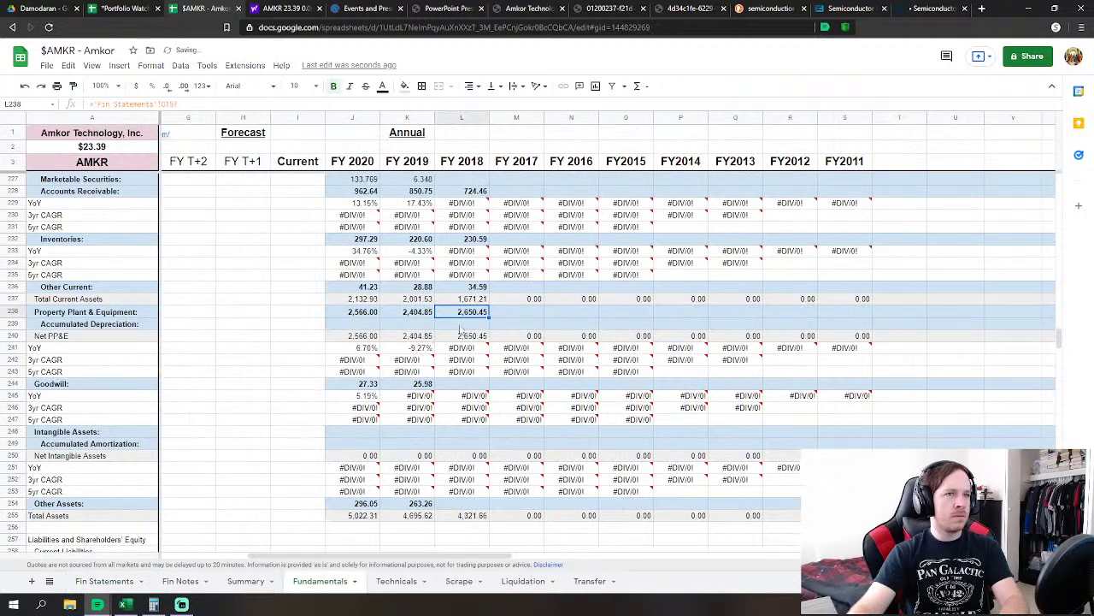
{"action": "left_click", "coordinate": [462, 384]}
{"action": "type", "text": "="}
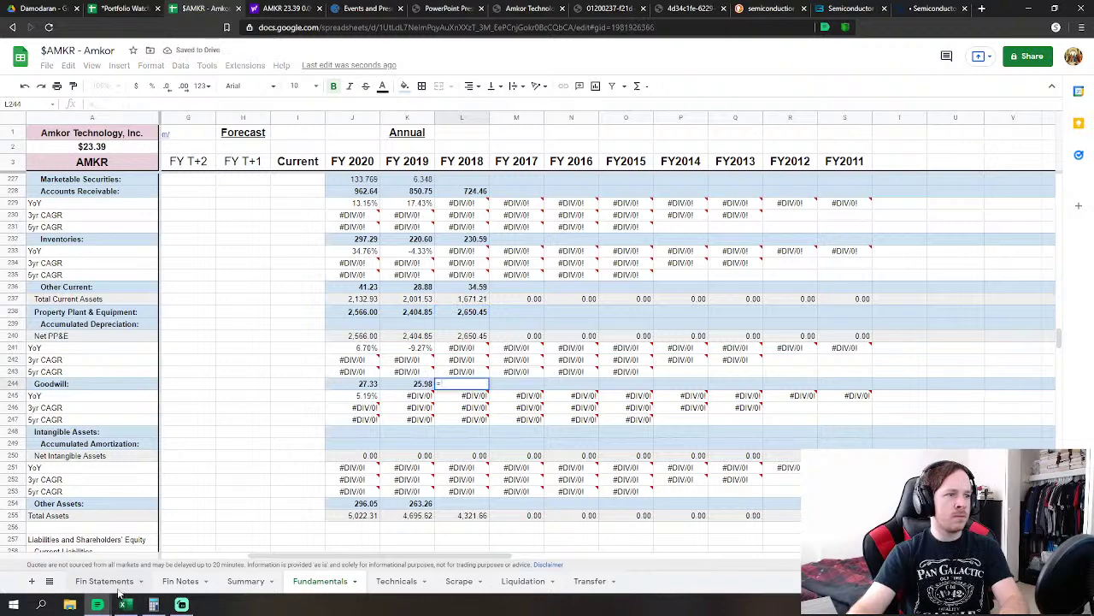
{"action": "left_click", "coordinate": [105, 581]}
{"action": "left_click", "coordinate": [254, 484]}
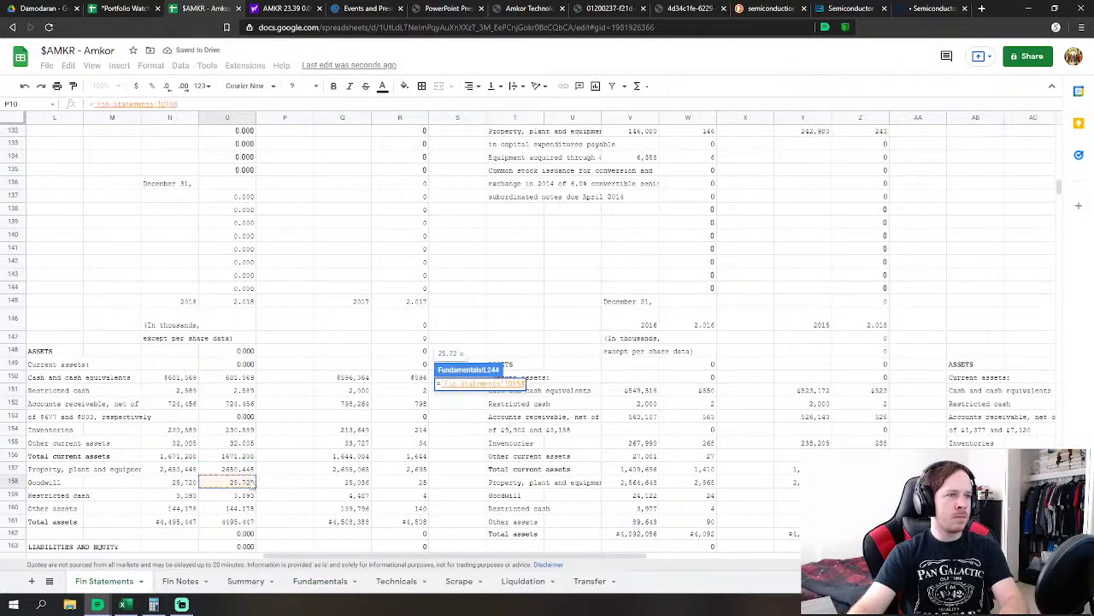
{"action": "key", "text": "Return"}
Set FY 2018 Other Assets to restricted cash plus other assets, O159+O160 (148.07)
{"action": "left_click", "coordinate": [469, 506]}
{"action": "type", "text": "="}
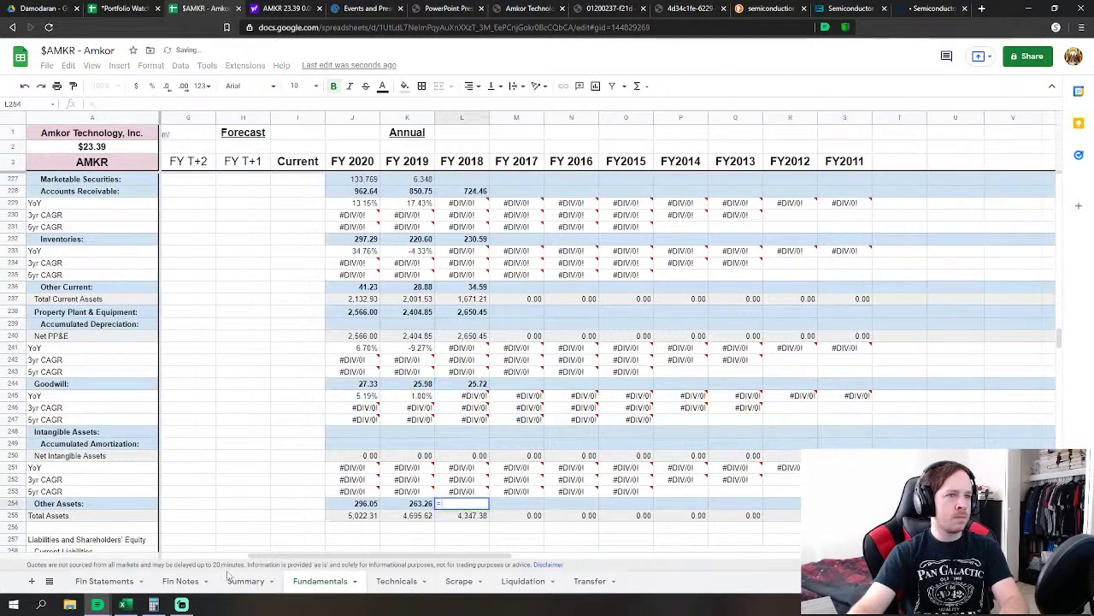
{"action": "left_click", "coordinate": [118, 580]}
{"action": "left_click", "coordinate": [246, 498]}
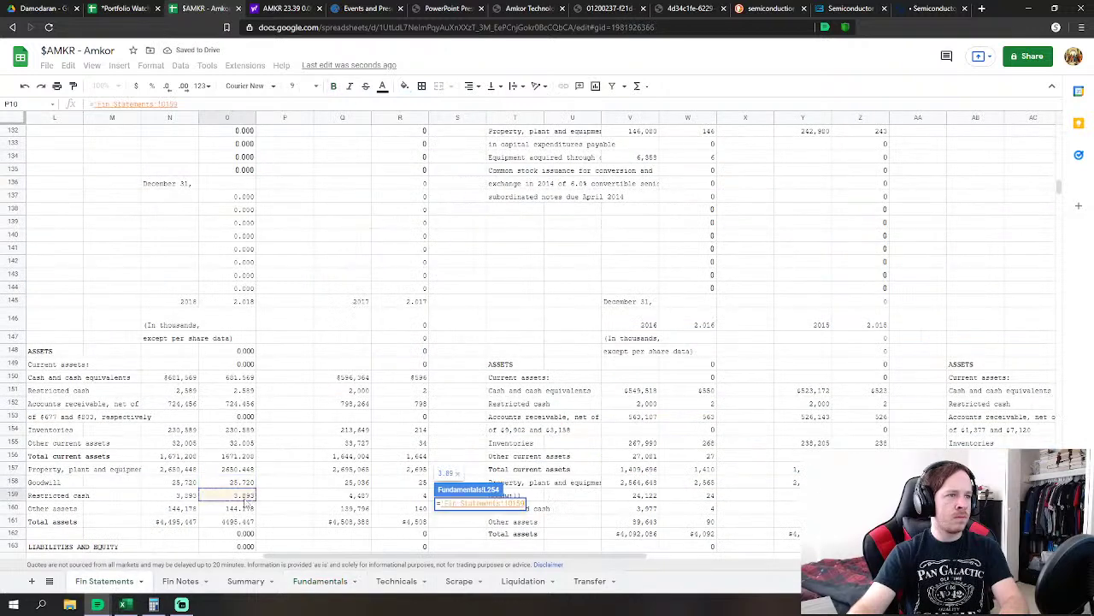
{"action": "type", "text": "+"}
{"action": "left_click", "coordinate": [245, 509]}
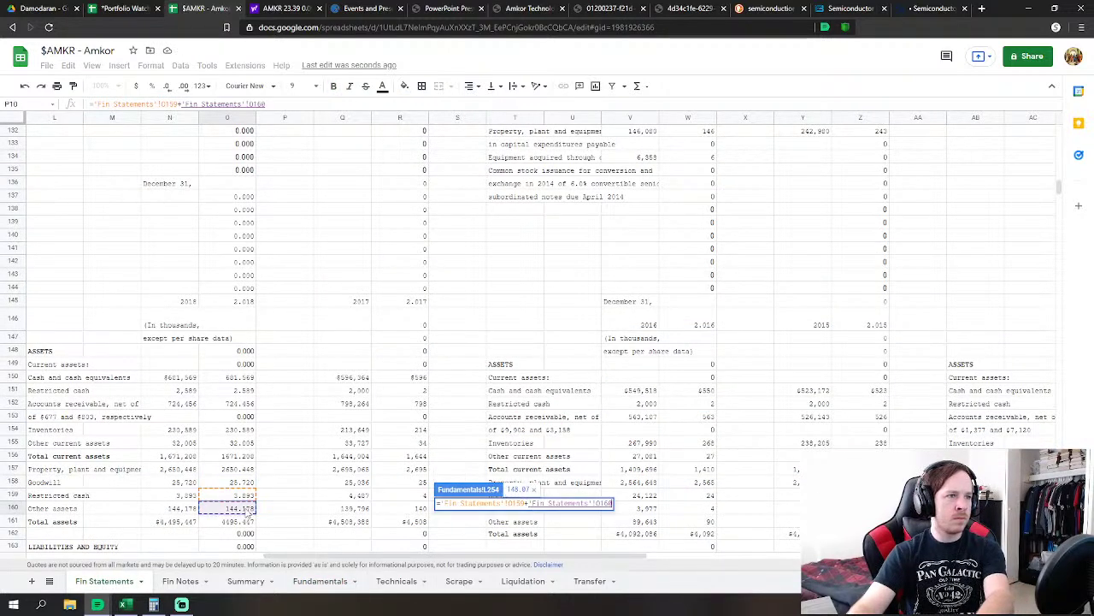
{"action": "key", "text": "Return"}
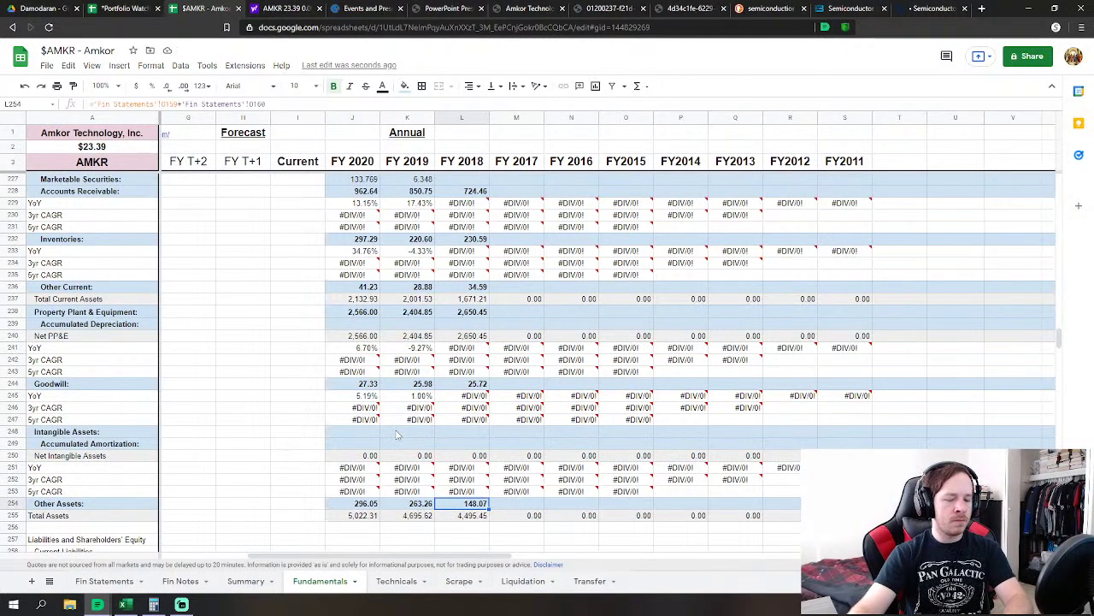
{"action": "scroll", "coordinate": [396, 436], "scroll_direction": "down", "scroll_amount": 7}
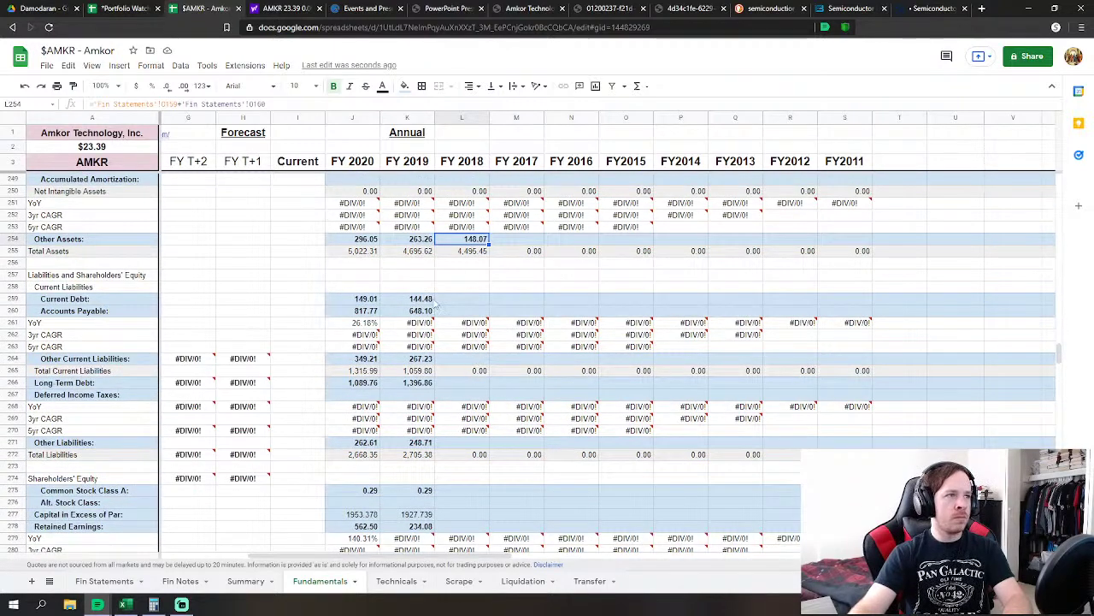
Link FY 2018 Current Debt to short-term borrowings in 'Fin Statements'!O165
{"action": "left_click", "coordinate": [451, 299]}
{"action": "type", "text": "="}
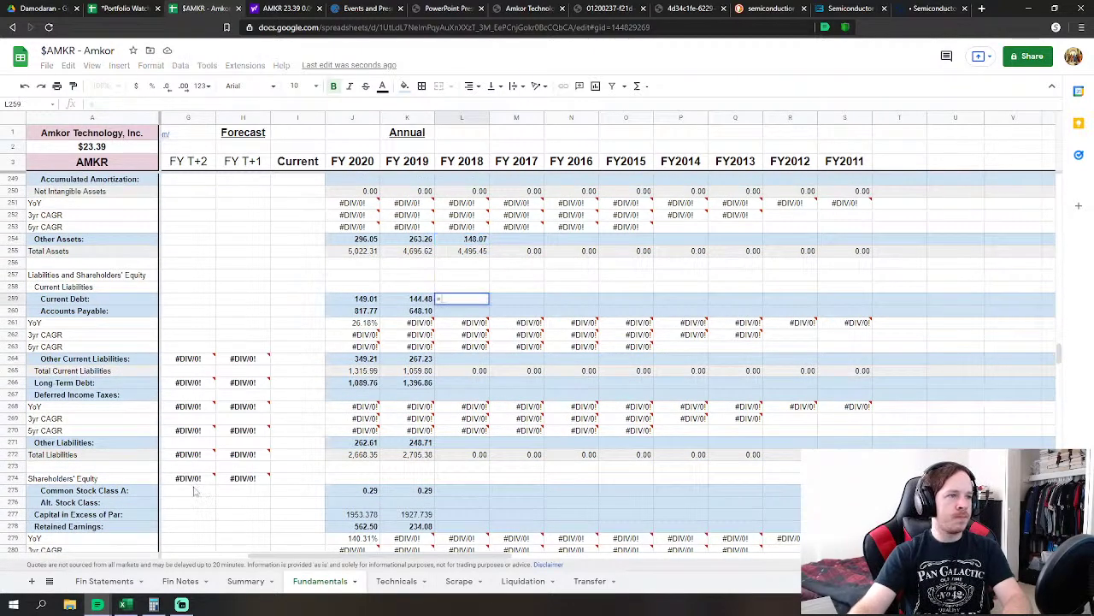
{"action": "left_click", "coordinate": [101, 582]}
{"action": "scroll", "coordinate": [262, 485], "scroll_direction": "down", "scroll_amount": 5}
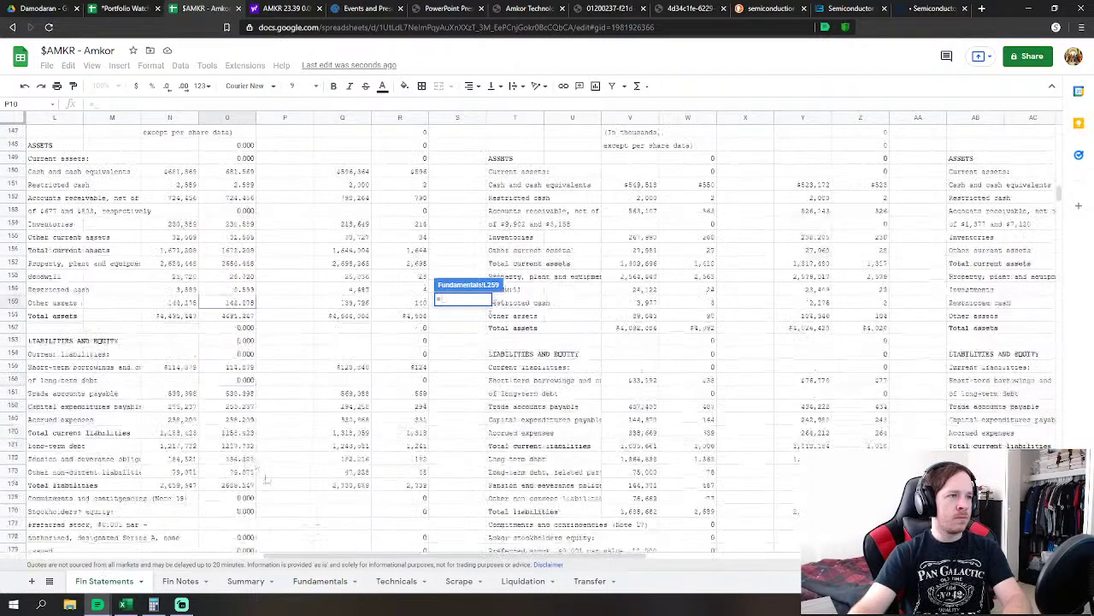
{"action": "left_click", "coordinate": [244, 368]}
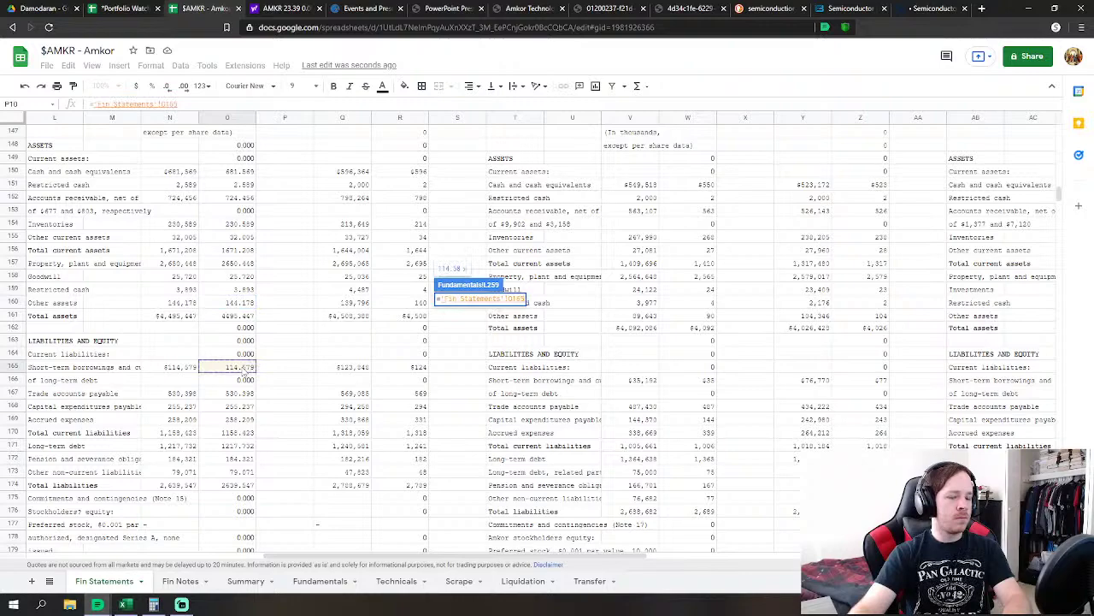
{"action": "key", "text": "Return"}
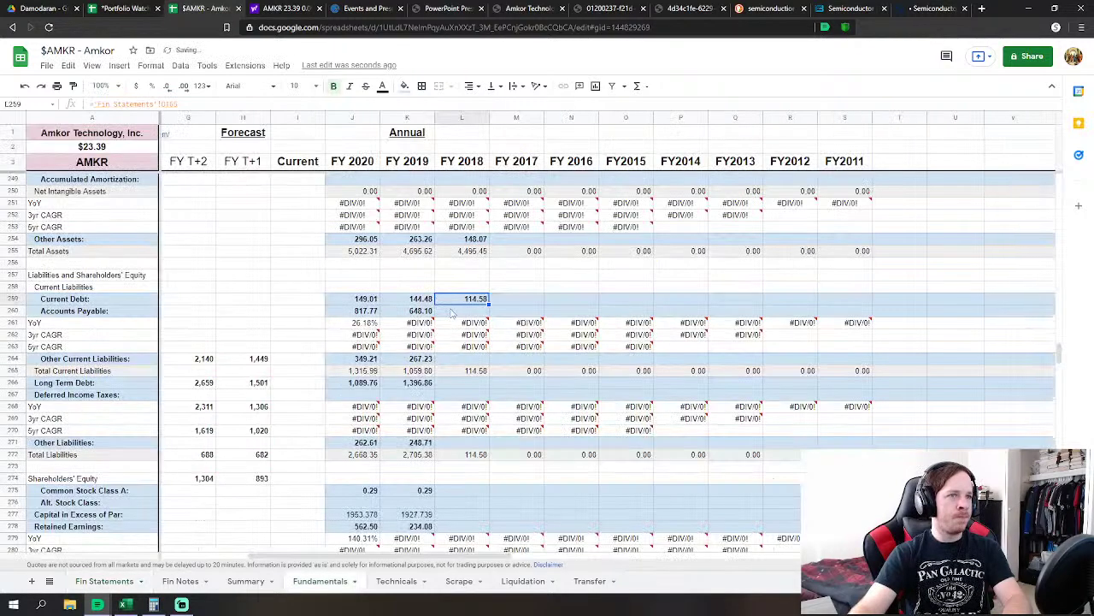
Set FY 2018 Accounts Payable to Fin Statements O167+O168
{"action": "left_click", "coordinate": [451, 311]}
{"action": "type", "text": "="}
{"action": "left_click", "coordinate": [105, 580]}
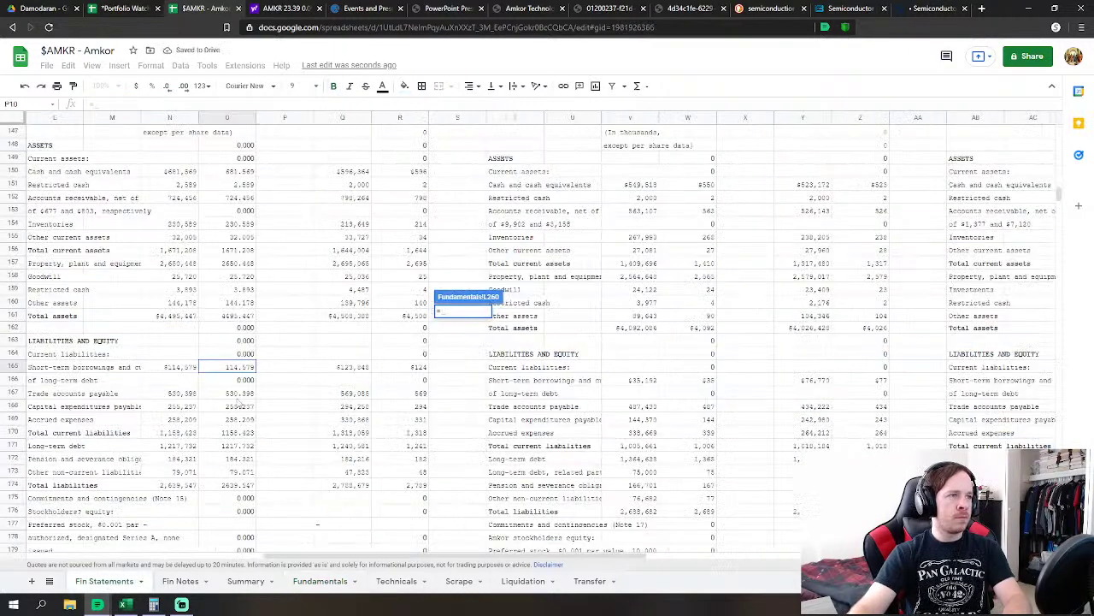
{"action": "left_click", "coordinate": [240, 396]}
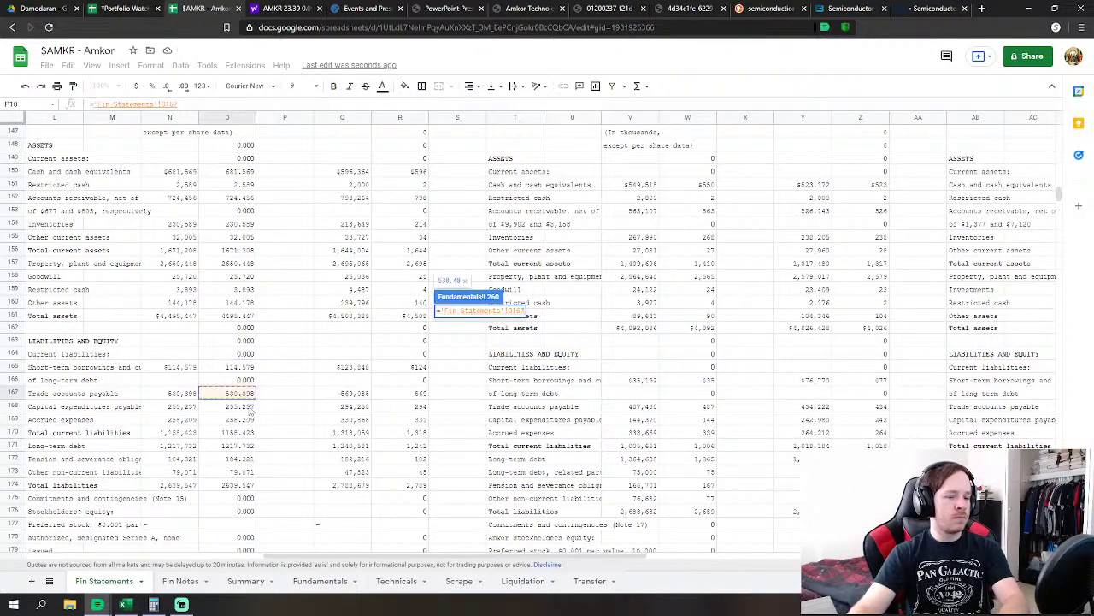
{"action": "type", "text": "+"}
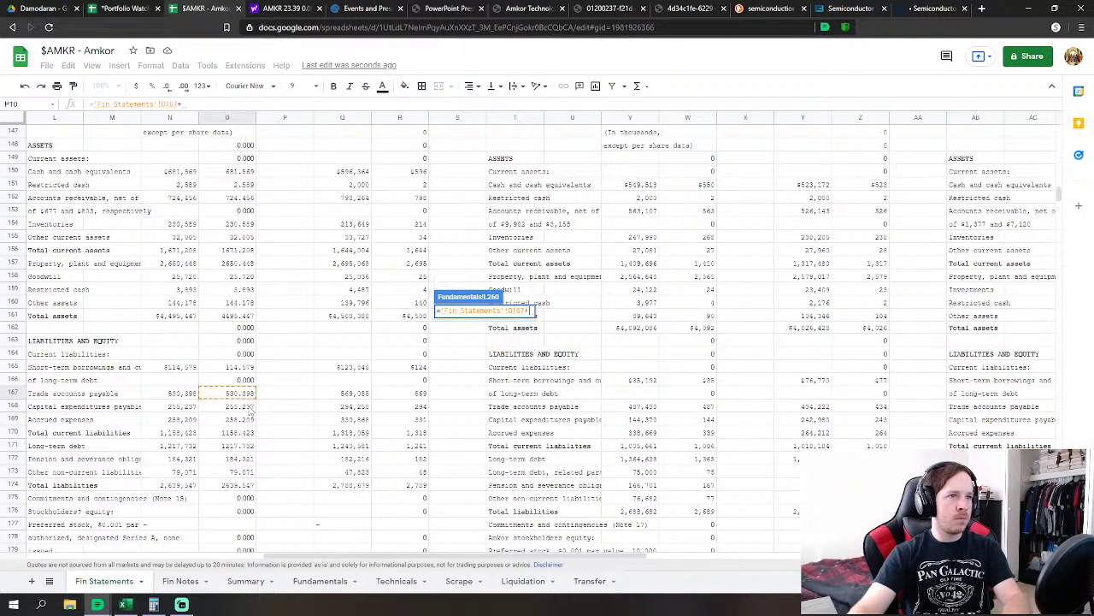
{"action": "left_click", "coordinate": [251, 407]}
{"action": "key", "text": "Return"}
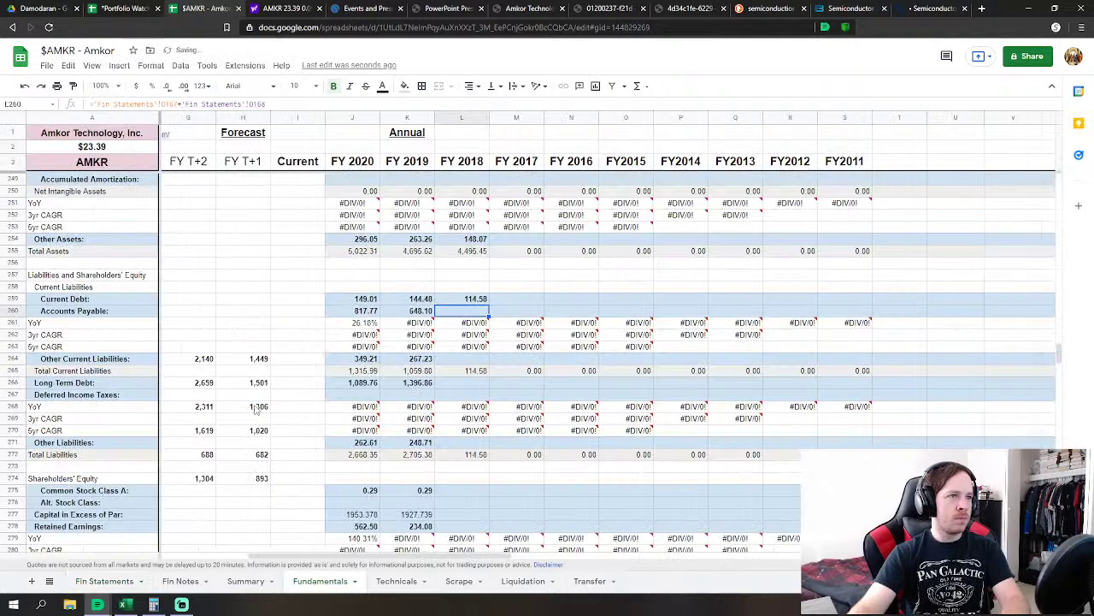
Link Other Current Liabilities to O169 and Long Term Debt to O171 (1,217.73)
{"action": "key", "text": "Down"}
{"action": "key", "text": "Down"}
{"action": "key", "text": "Down"}
{"action": "key", "text": "Down"}
{"action": "type", "text": "="}
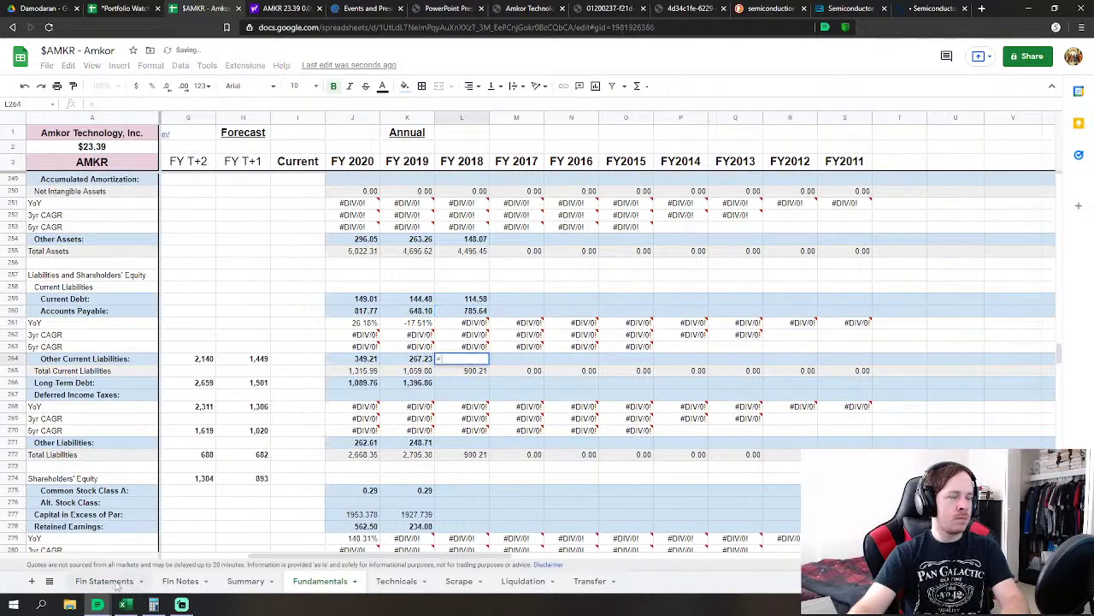
{"action": "left_click", "coordinate": [116, 583]}
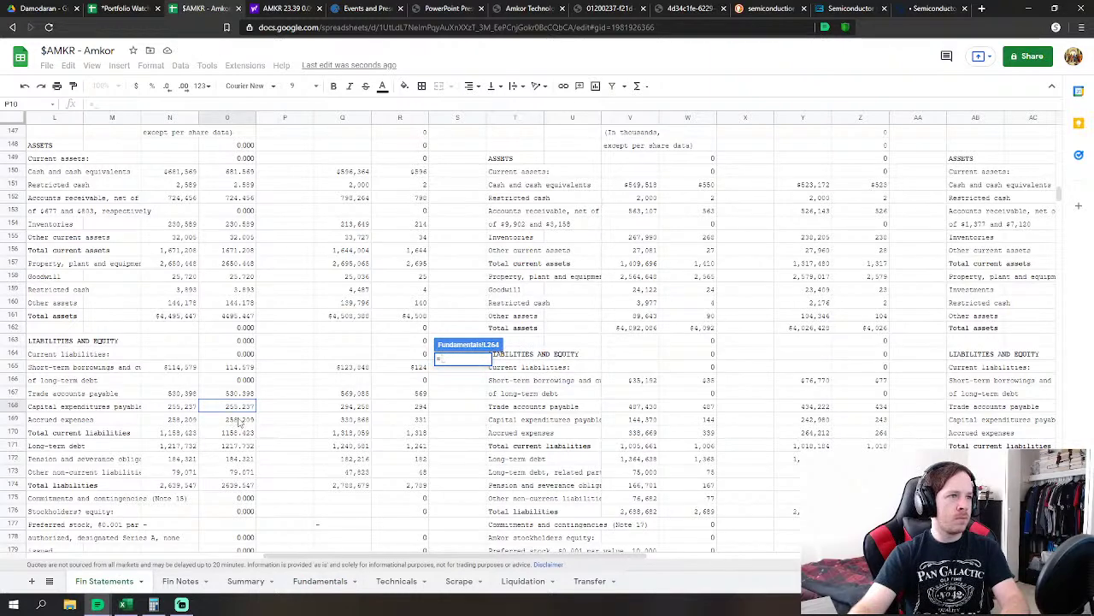
{"action": "left_click", "coordinate": [242, 419]}
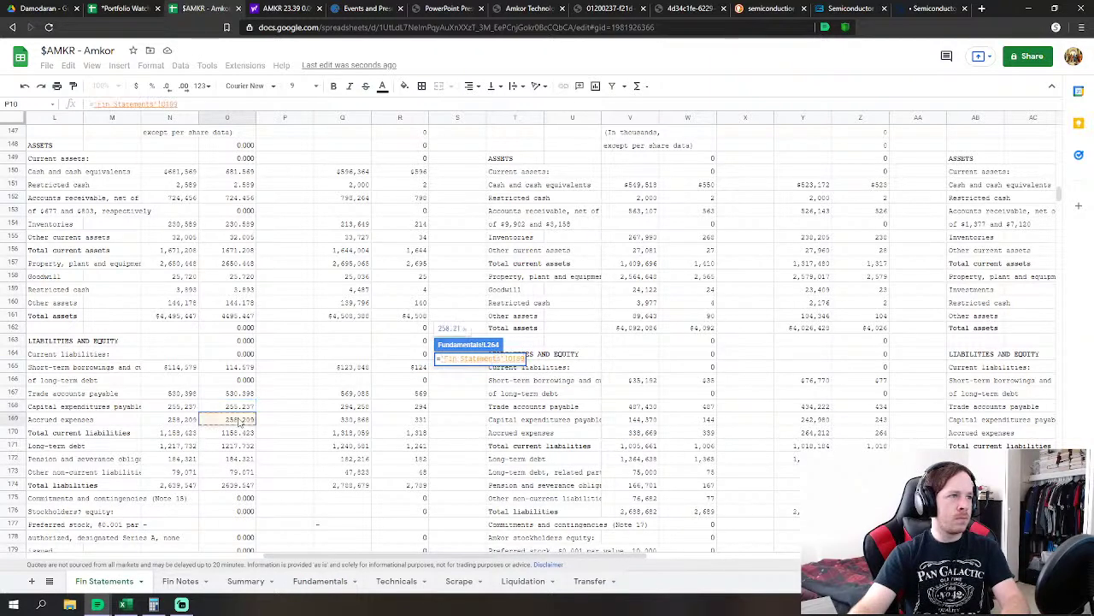
{"action": "key", "text": "Return"}
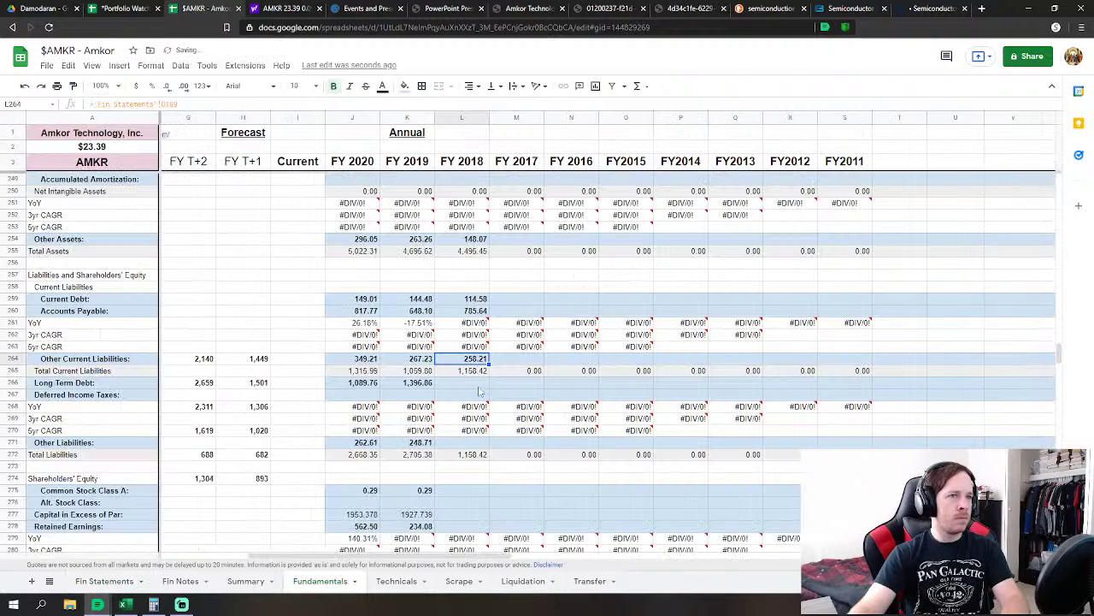
{"action": "left_click", "coordinate": [479, 382]}
{"action": "type", "text": "="}
{"action": "left_click", "coordinate": [105, 580]}
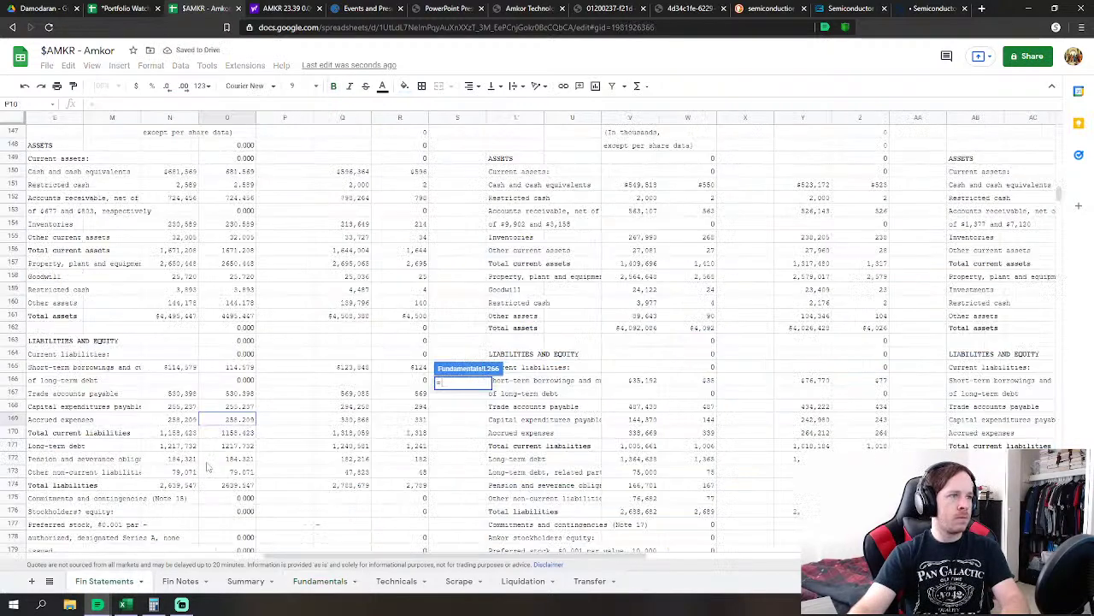
{"action": "left_click", "coordinate": [246, 446]}
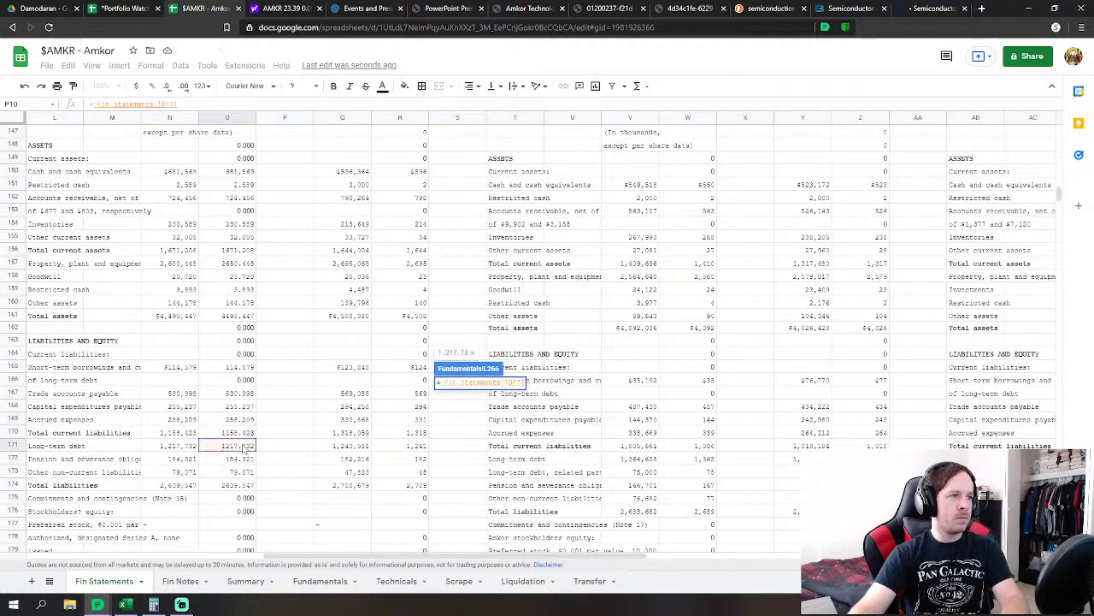
{"action": "key", "text": "Return"}
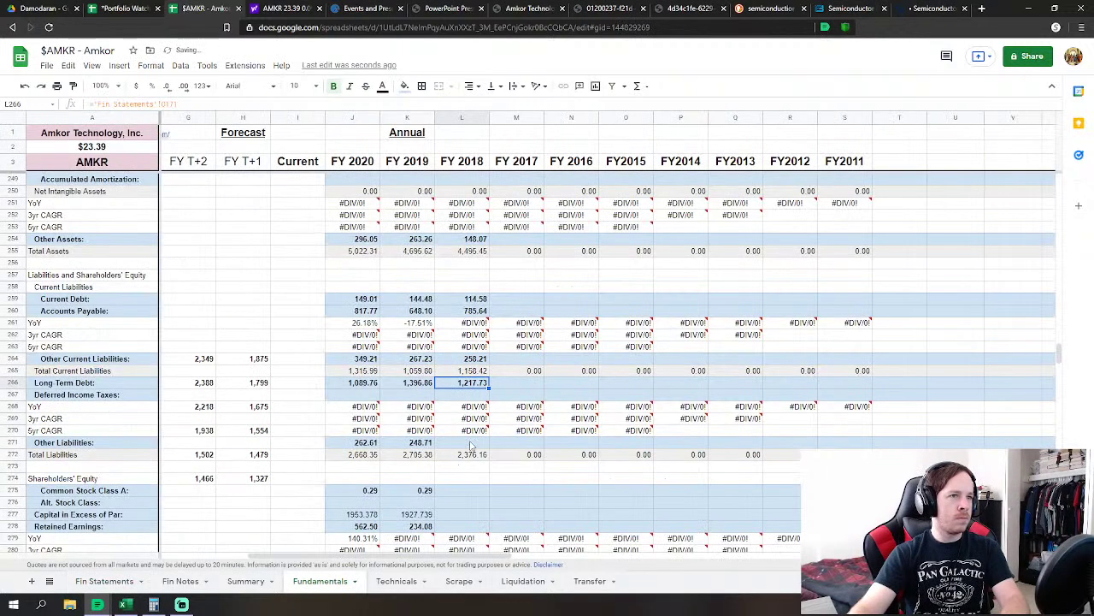
Set FY 2018 Other Liabilities to O172+O173 (263.39)
{"action": "left_click", "coordinate": [470, 443]}
{"action": "type", "text": "="}
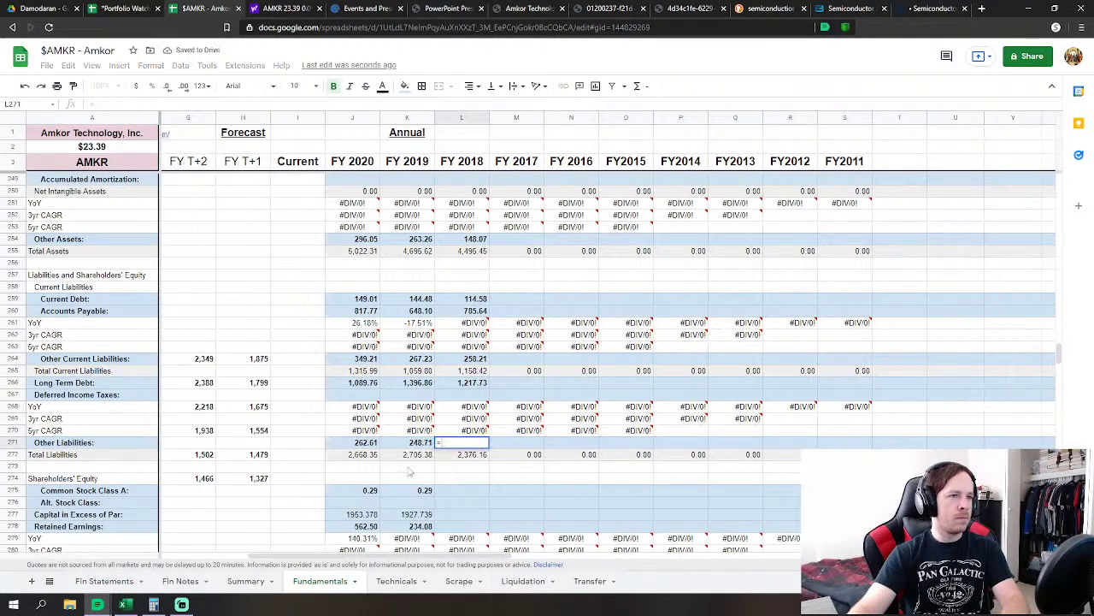
{"action": "left_click", "coordinate": [105, 581]}
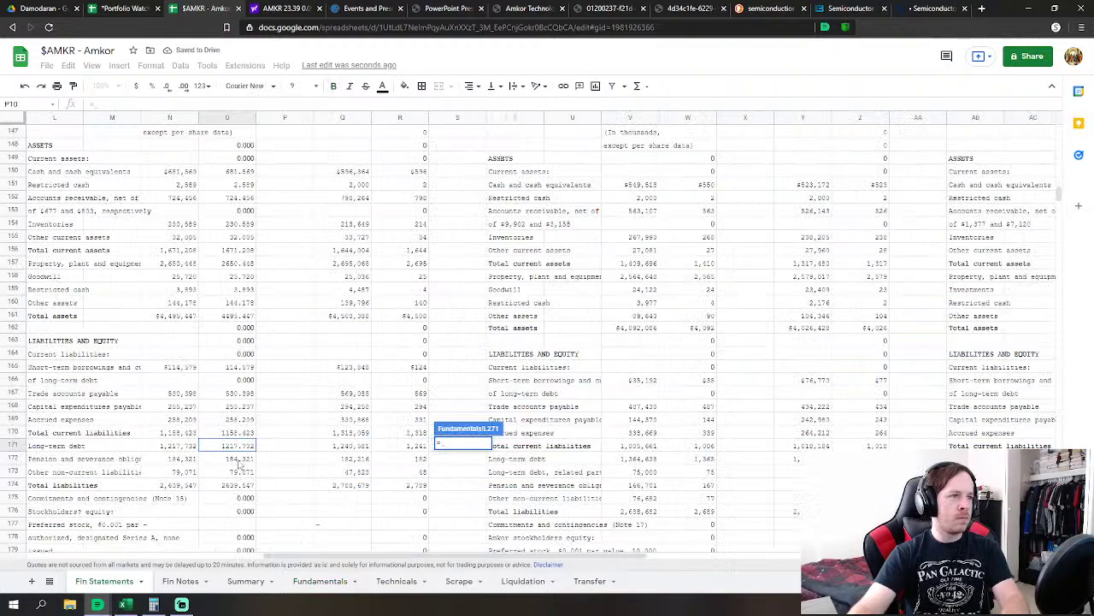
{"action": "left_click", "coordinate": [243, 460]}
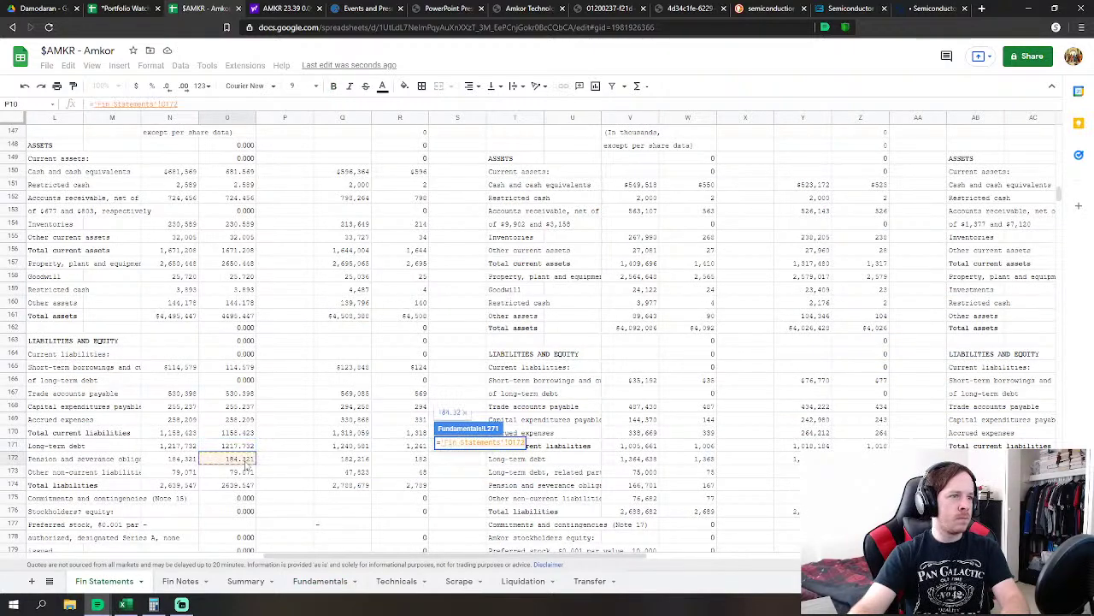
{"action": "type", "text": "+"}
{"action": "left_click", "coordinate": [247, 473]}
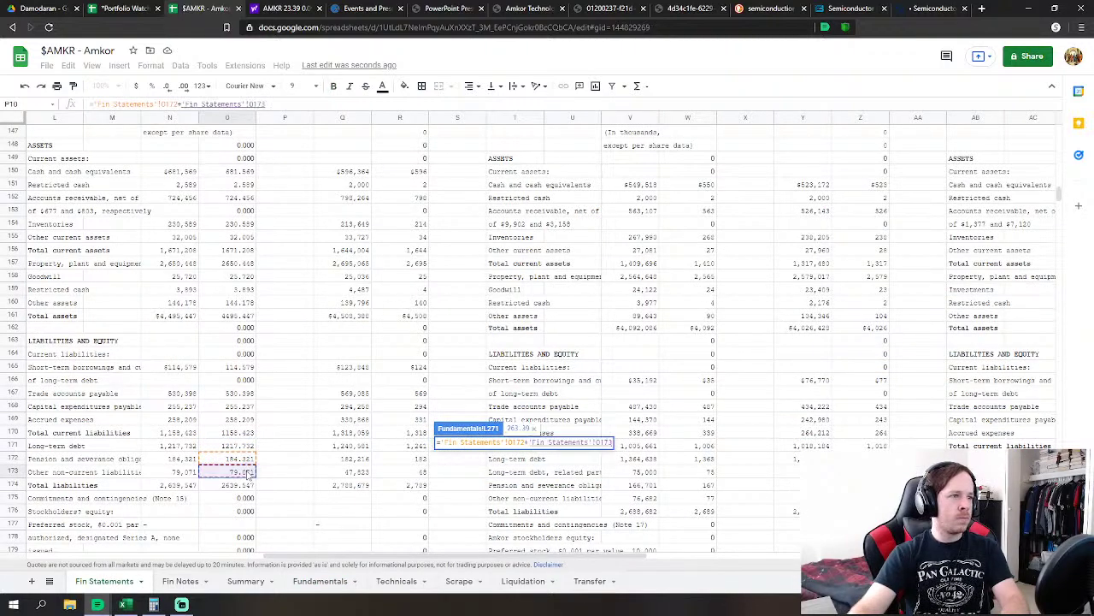
{"action": "key", "text": "Return"}
{"action": "key", "text": "Down"}
{"action": "key", "text": "Down"}
{"action": "key", "text": "Down"}
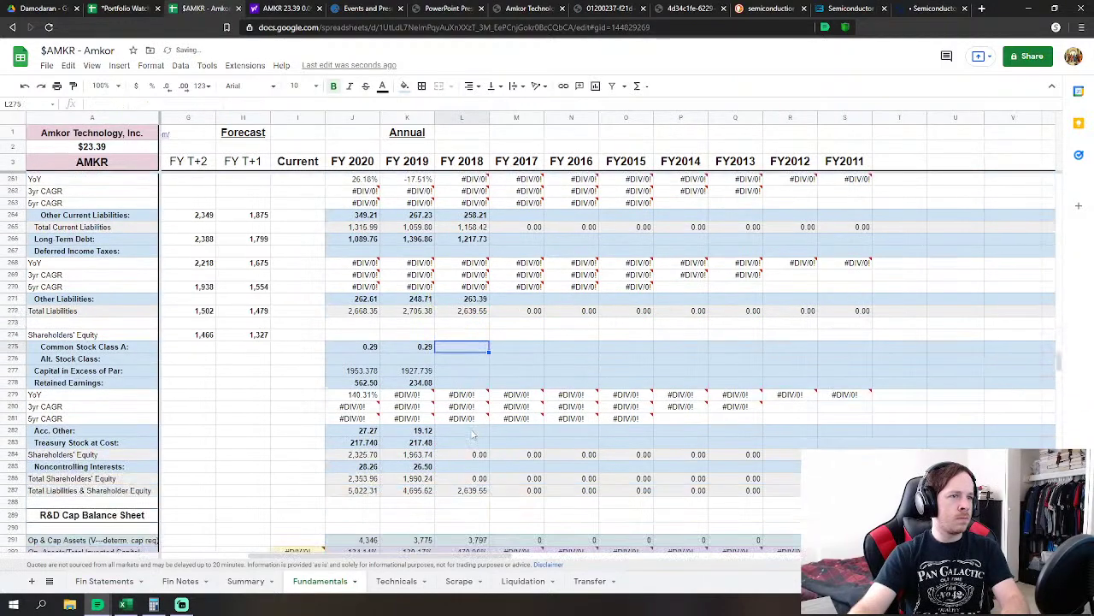
Link FY 2018 Common Stock to O180 (0.29) and Capital in Excess of Par (1909.425)
{"action": "type", "text": "="}
{"action": "left_click", "coordinate": [122, 582]}
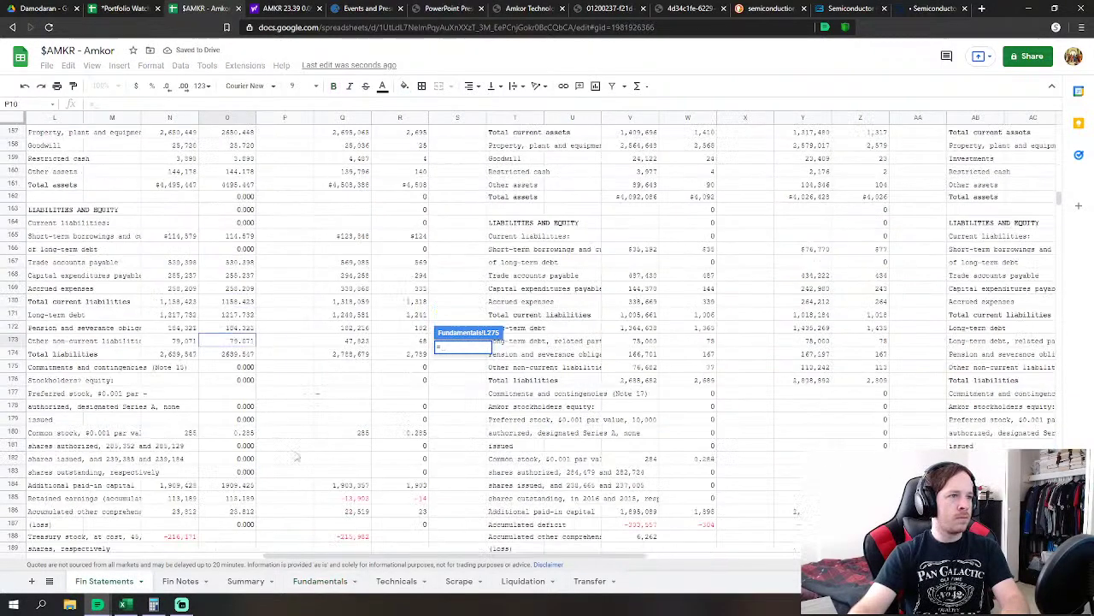
{"action": "scroll", "coordinate": [296, 458], "scroll_direction": "down", "scroll_amount": 2}
{"action": "left_click", "coordinate": [246, 368]}
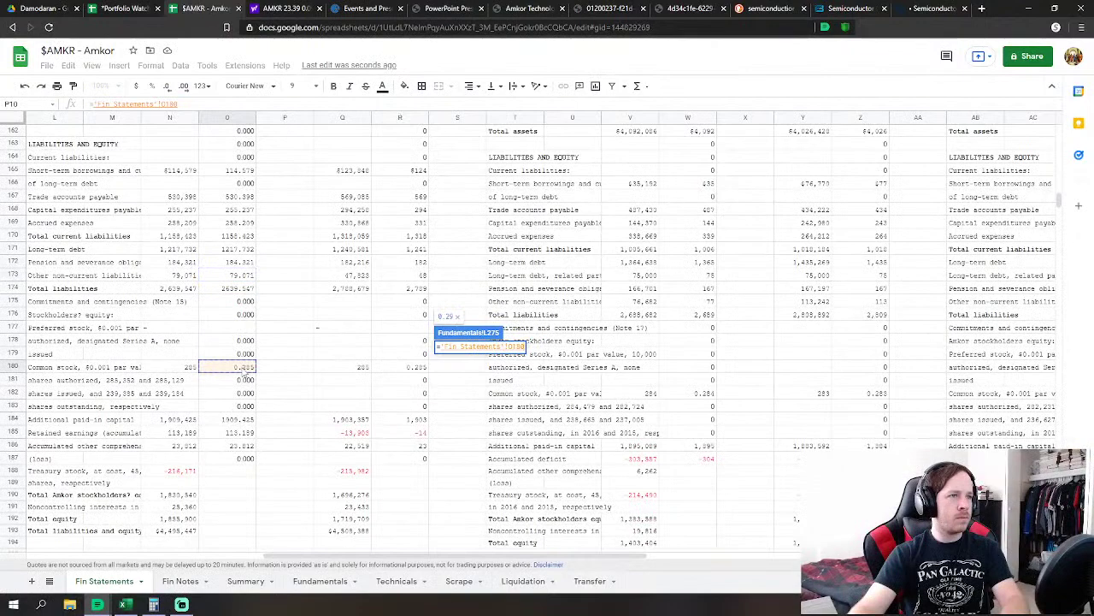
{"action": "key", "text": "Return"}
{"action": "left_click", "coordinate": [455, 373]}
{"action": "type", "text": "="}
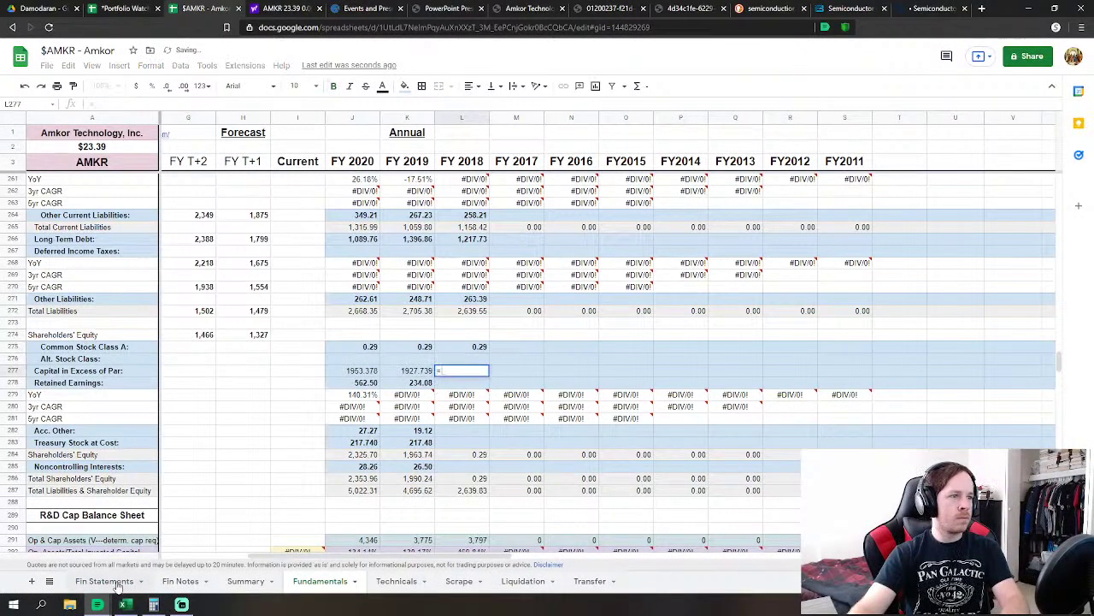
{"action": "left_click", "coordinate": [123, 581]}
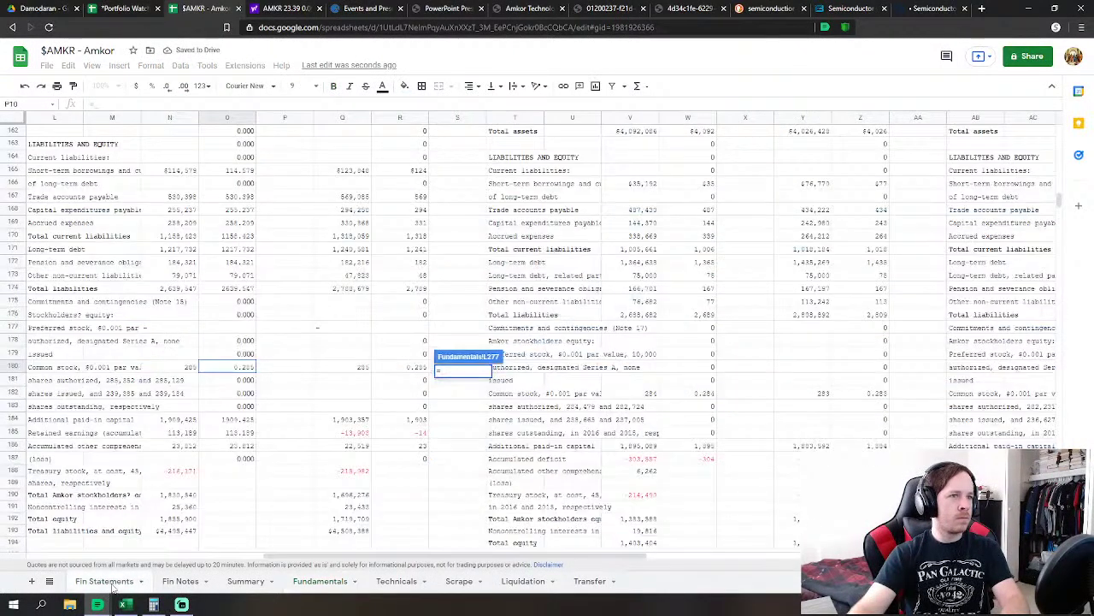
{"action": "left_click", "coordinate": [239, 419]}
{"action": "key", "text": "Return"}
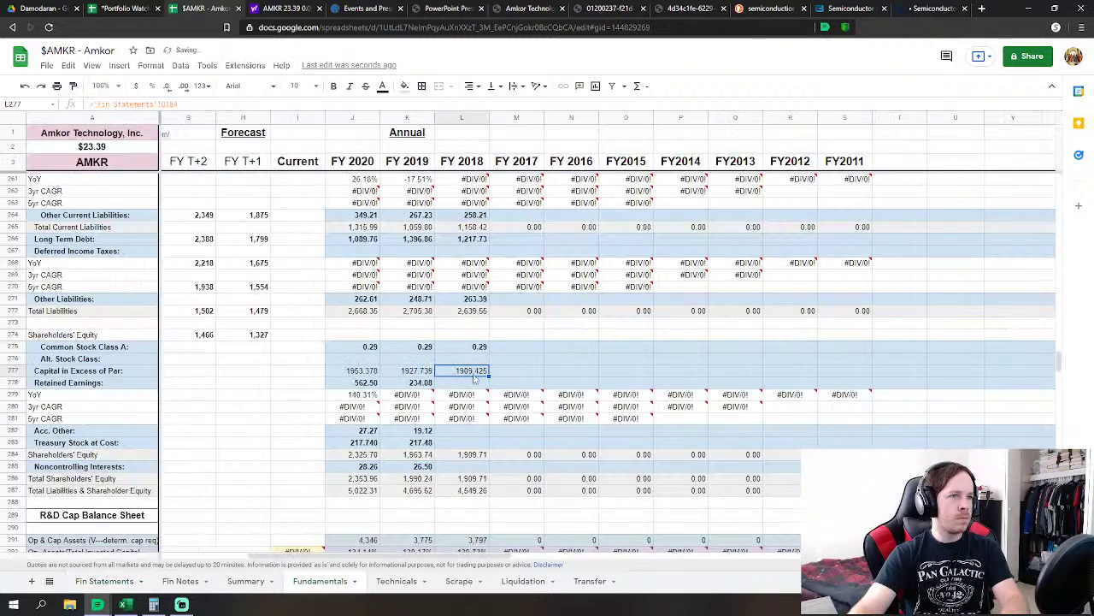
Link Retained Earnings to O185 (113.19) and Acc. Other to O186 (23.81)
{"action": "left_click", "coordinate": [480, 385]}
{"action": "type", "text": "="}
{"action": "left_click", "coordinate": [104, 582]}
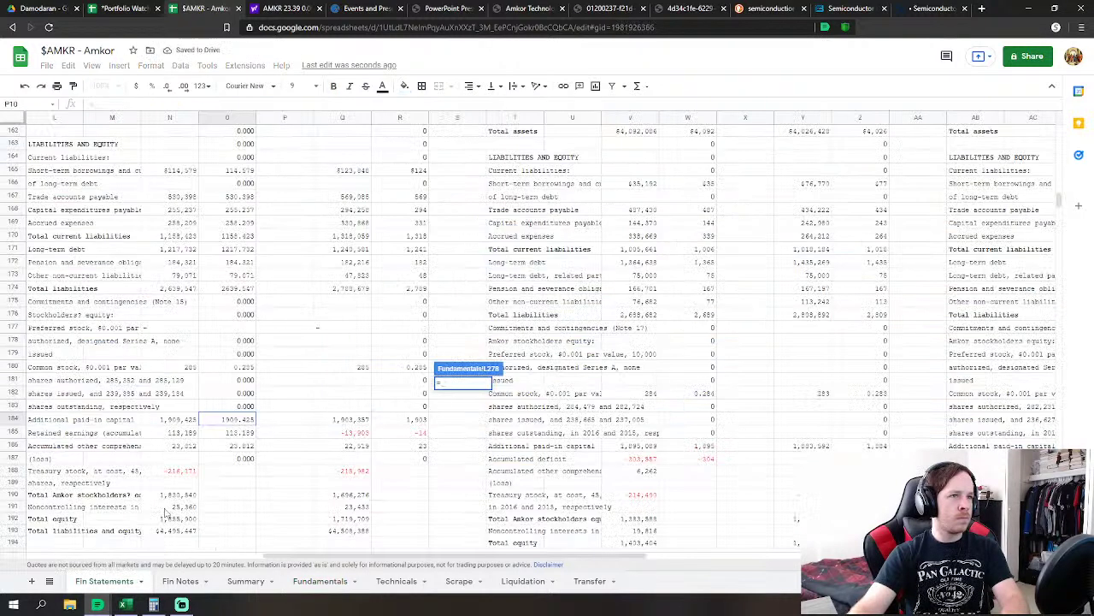
{"action": "left_click", "coordinate": [239, 432]}
{"action": "key", "text": "Return"}
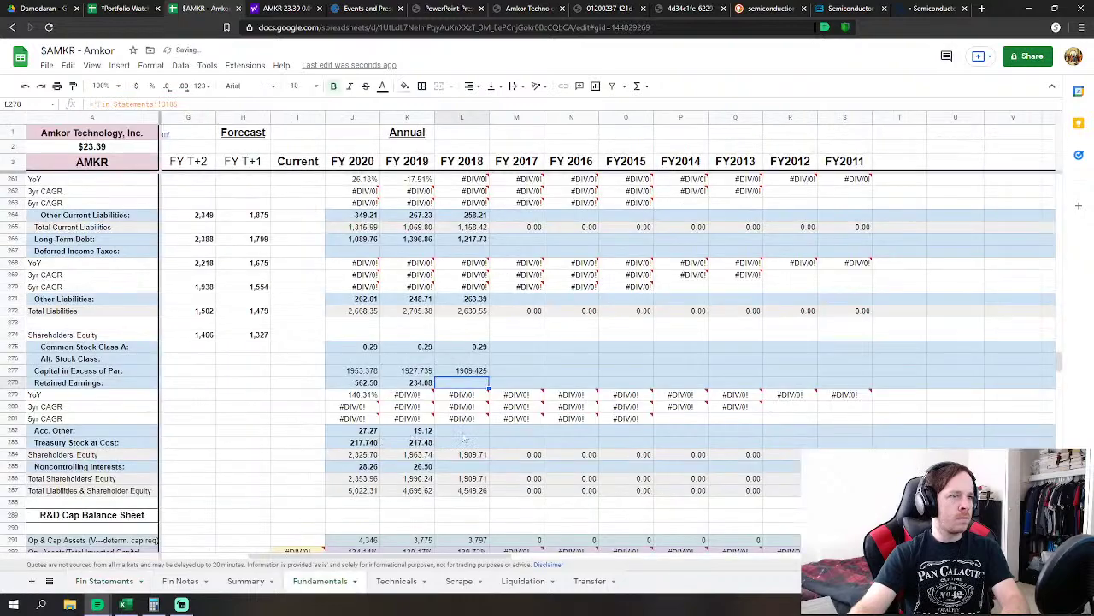
{"action": "left_click", "coordinate": [462, 430]}
{"action": "type", "text": "="}
{"action": "left_click", "coordinate": [120, 582]}
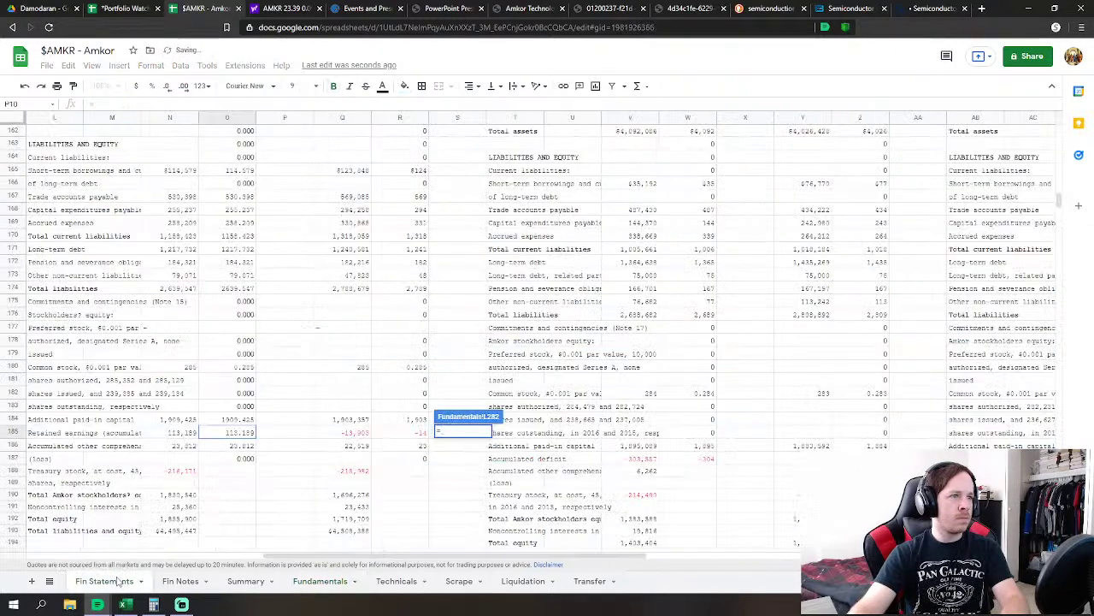
{"action": "left_click", "coordinate": [242, 448]}
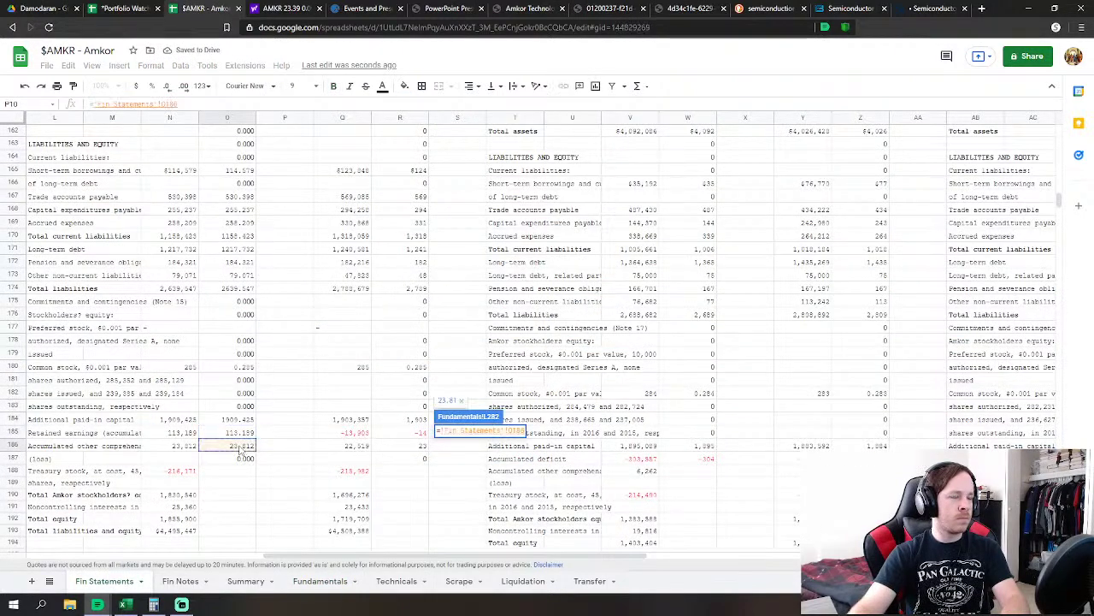
{"action": "key", "text": "Return"}
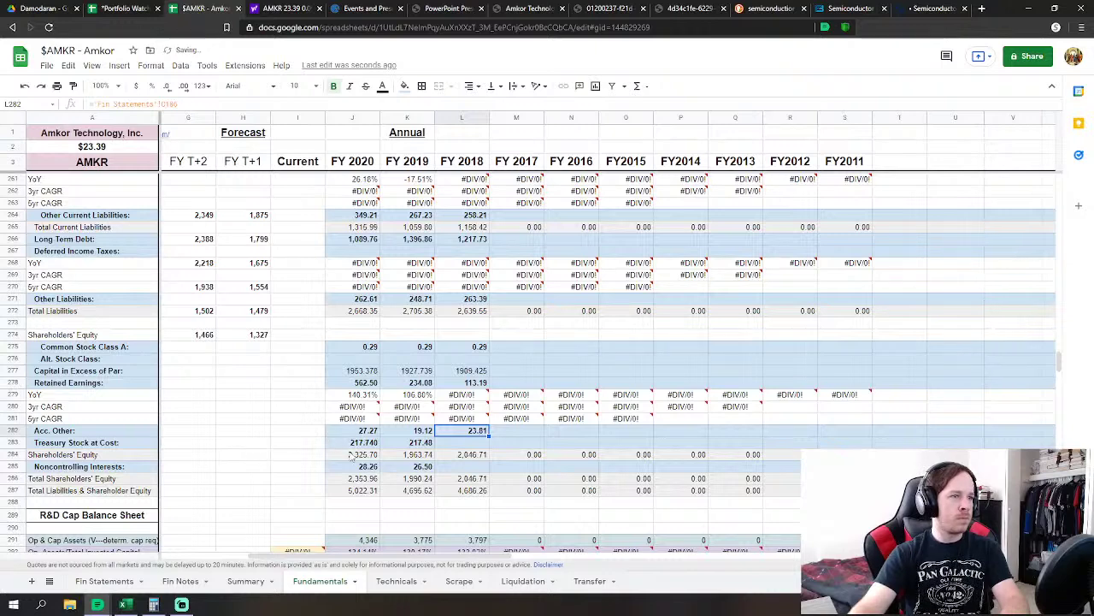
{"action": "left_click", "coordinate": [120, 581]}
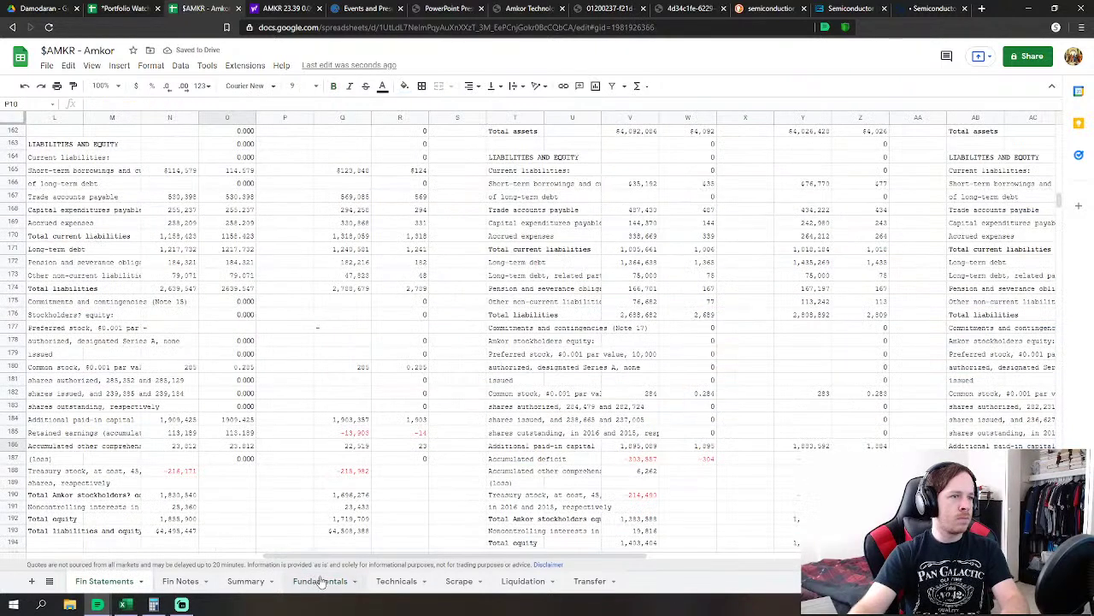
Return to the top of Fin Statements and edit G9's Net sales ARRAYFORMULA in the formula bar
{"action": "left_click", "coordinate": [232, 475]}
{"action": "scroll", "coordinate": [264, 485], "scroll_direction": "down", "scroll_amount": 2}
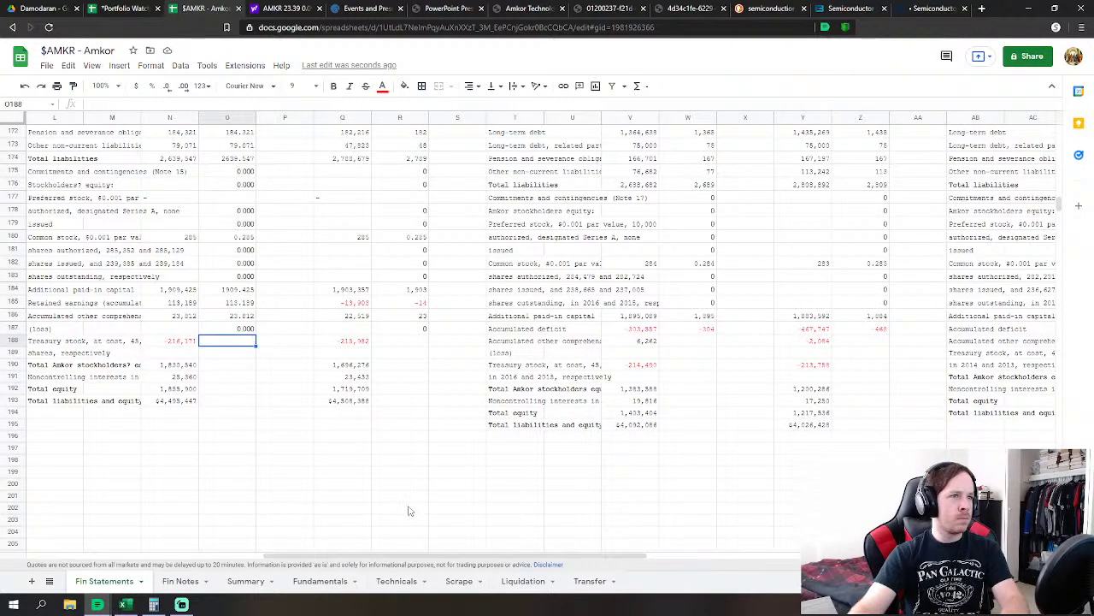
{"action": "left_click_drag", "start_coordinate": [384, 556], "coordinate": [154, 556]}
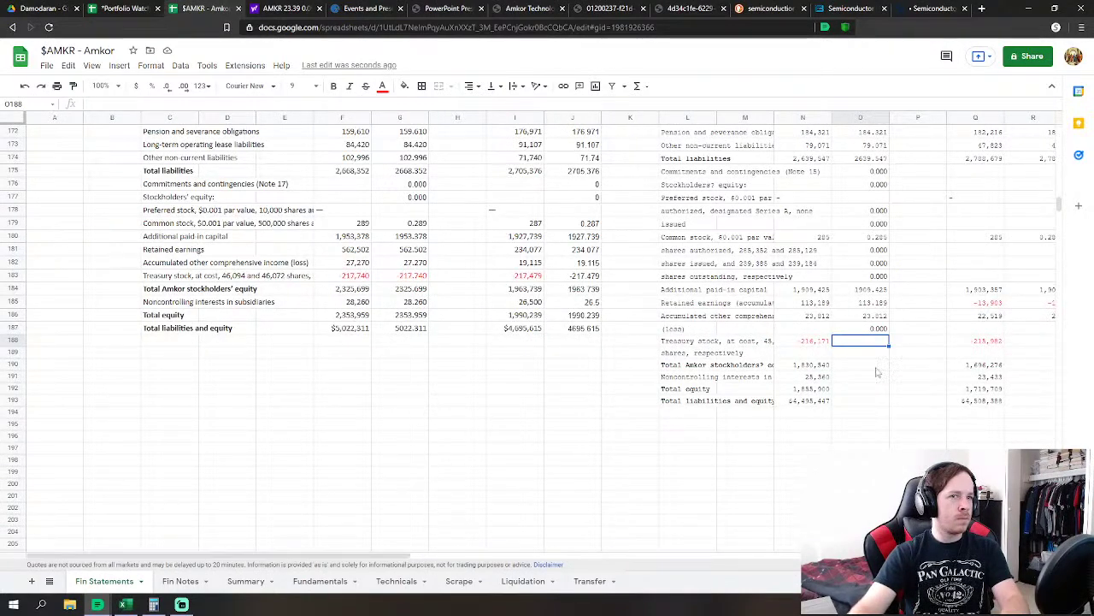
{"action": "left_click_drag", "start_coordinate": [1060, 205], "coordinate": [1061, 128]}
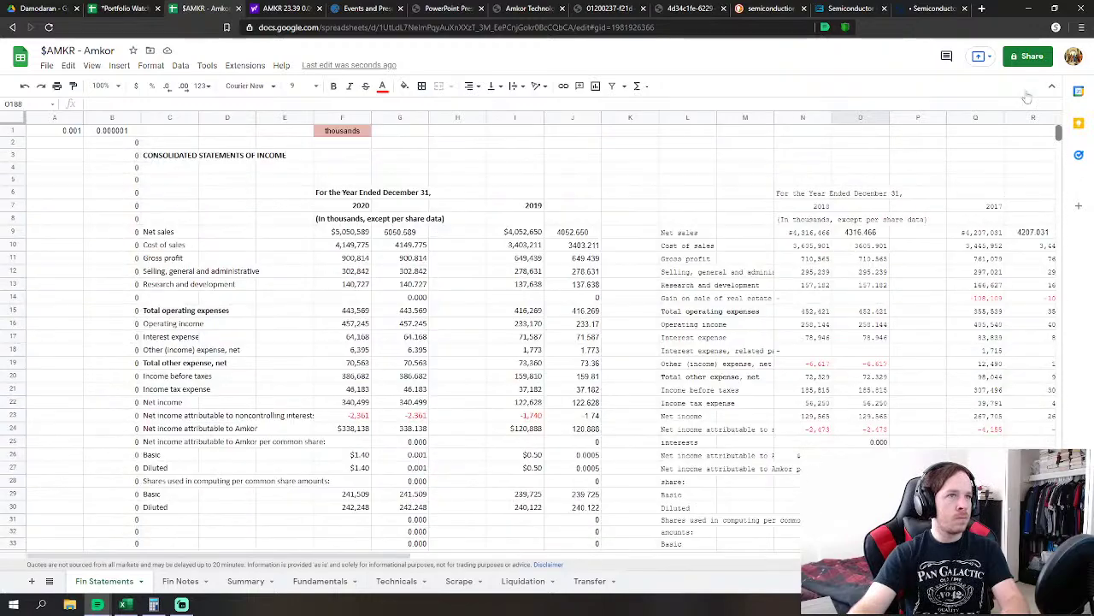
{"action": "left_click", "coordinate": [419, 232]}
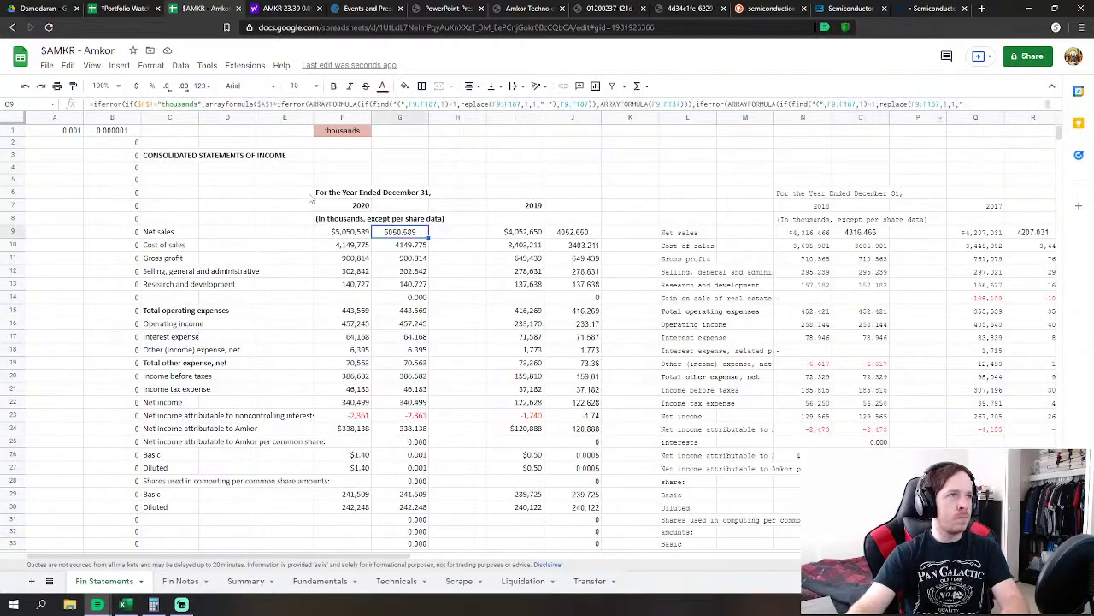
{"action": "left_click", "coordinate": [287, 106]}
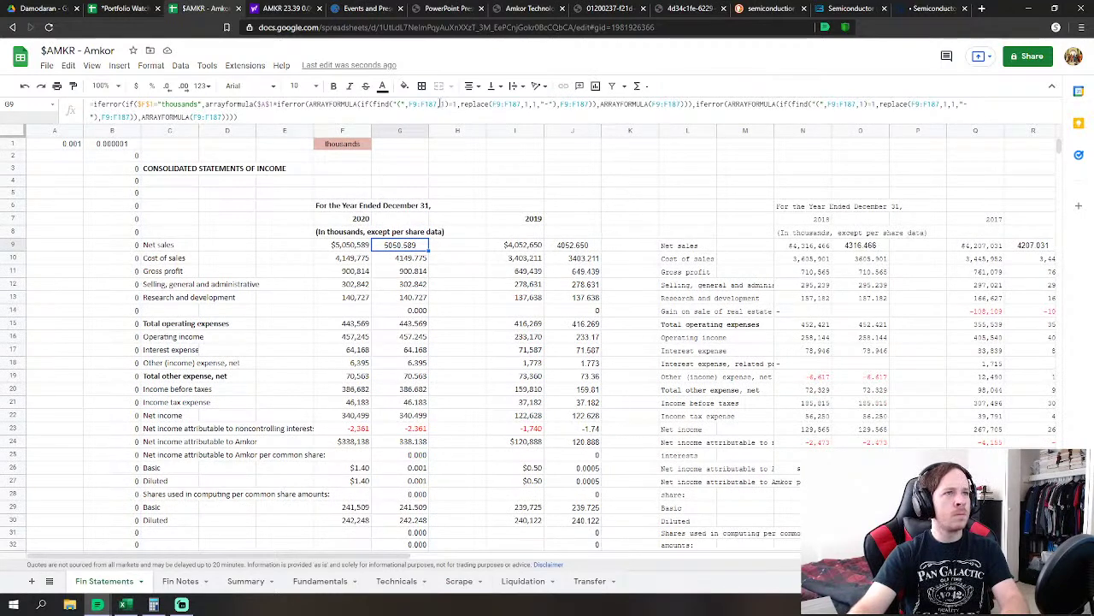
Change each F9:F187 range in G9's formula to F9:F196, then copy G9
{"action": "left_click", "coordinate": [433, 104]}
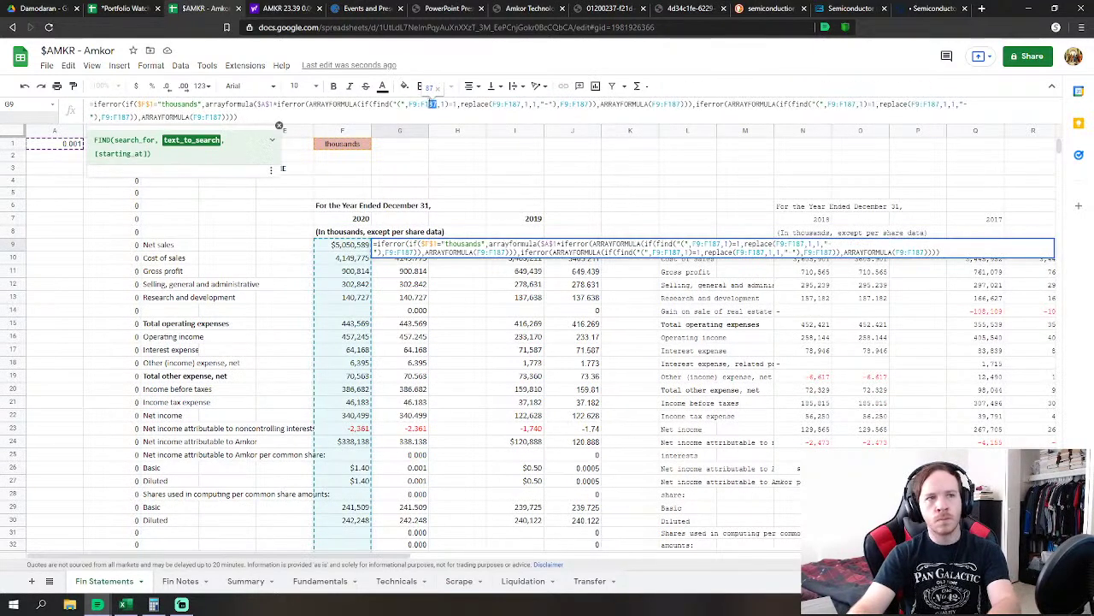
{"action": "key", "text": "BackSpace"}
{"action": "key", "text": "BackSpace"}
{"action": "type", "text": "96"}
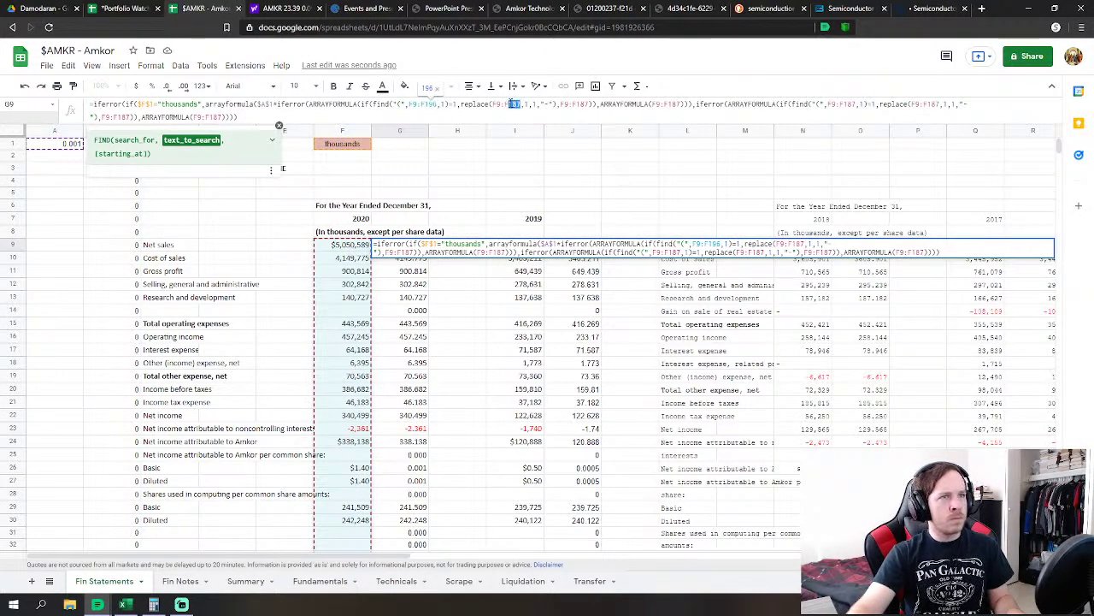
{"action": "left_click", "coordinate": [514, 104]}
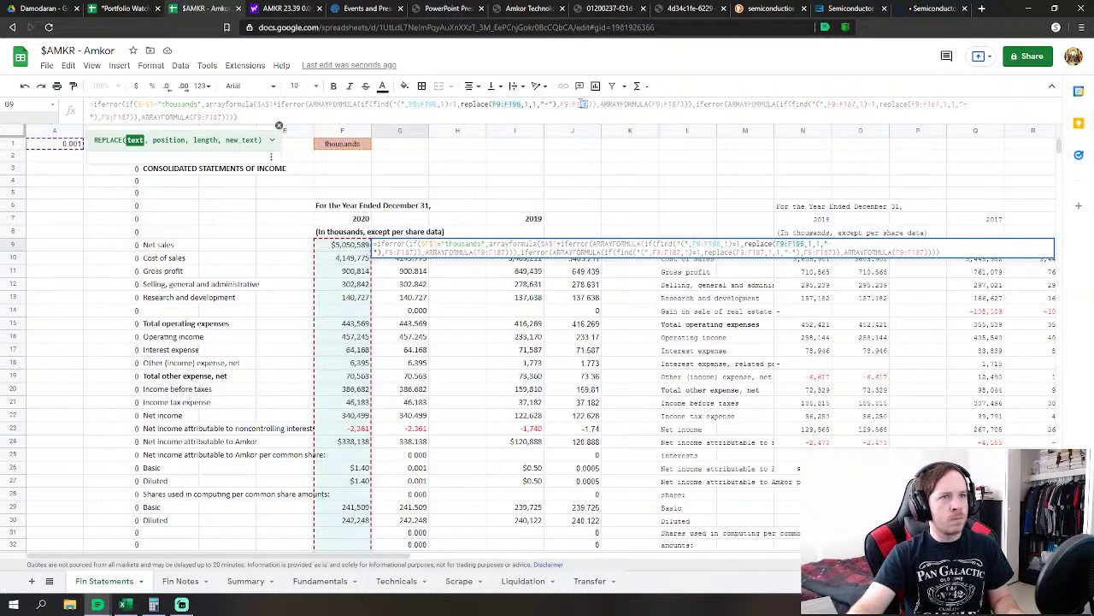
{"action": "left_click", "coordinate": [581, 103]}
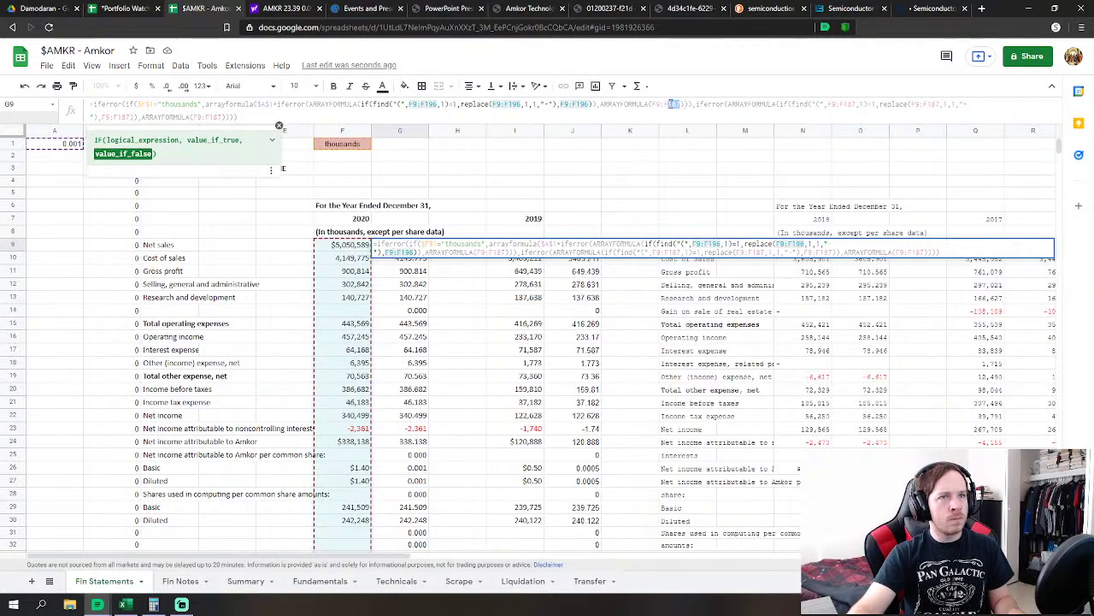
{"action": "left_click", "coordinate": [673, 104]}
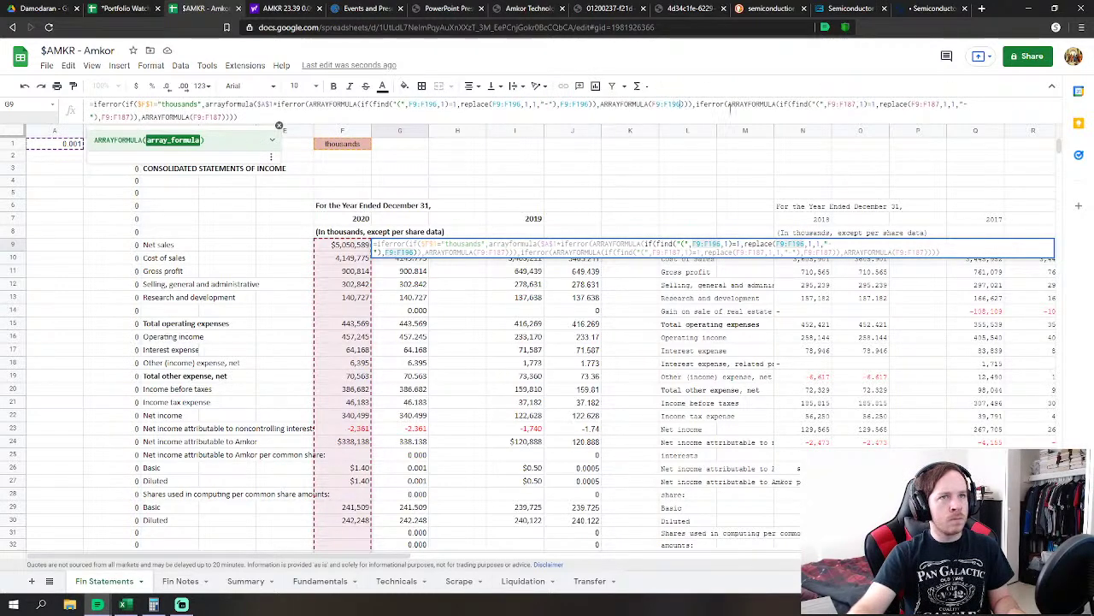
{"action": "left_click", "coordinate": [851, 103]}
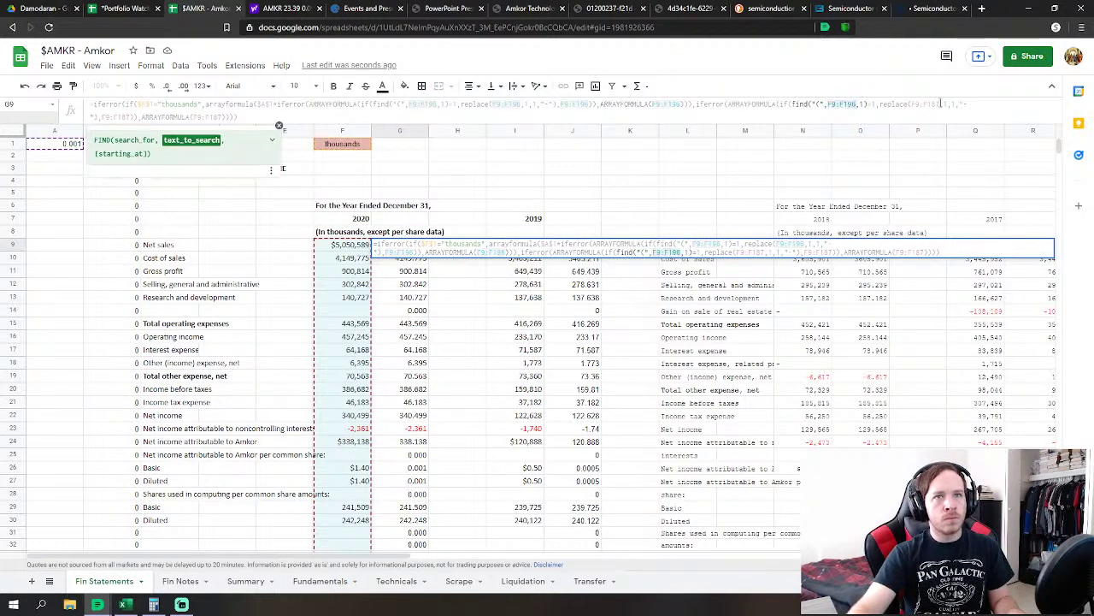
{"action": "left_click_drag", "start_coordinate": [941, 103], "coordinate": [931, 104]}
{"action": "type", "text": "196"}
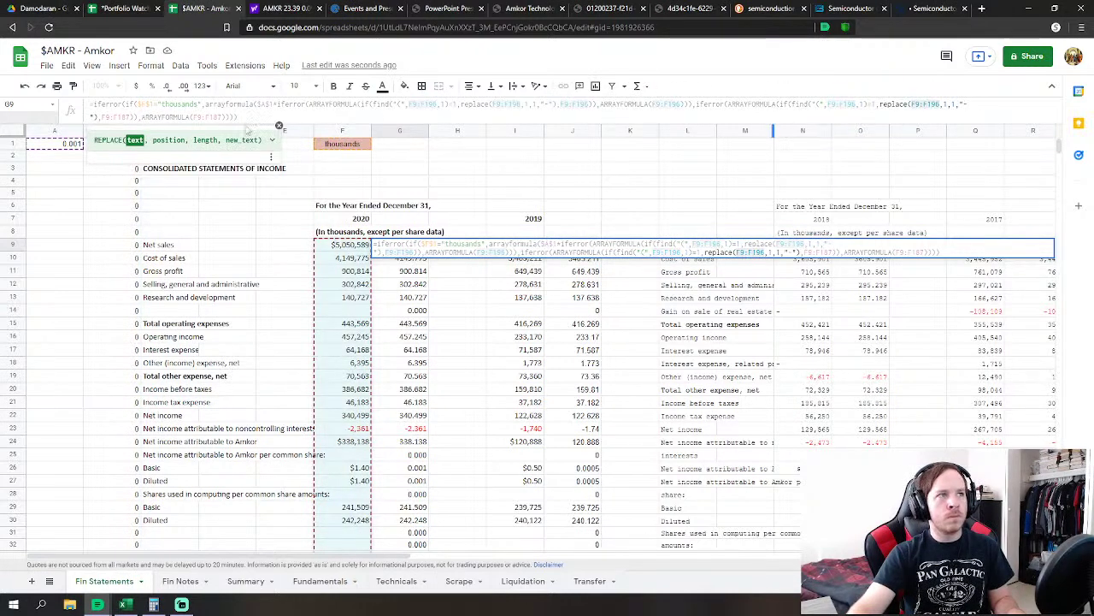
{"action": "type", "text": "196"}
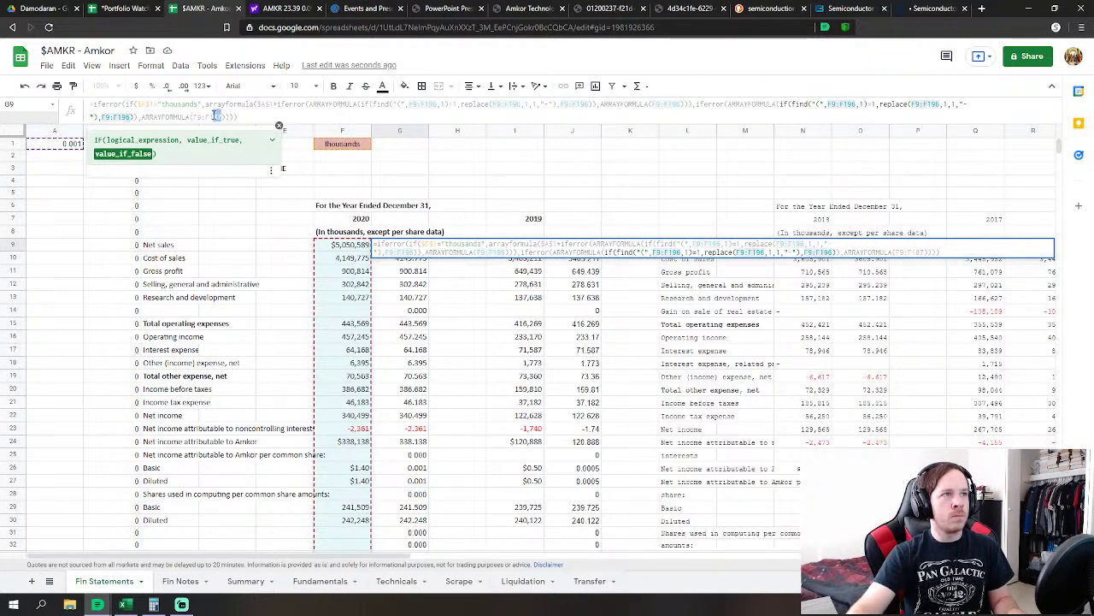
{"action": "type", "text": "196"}
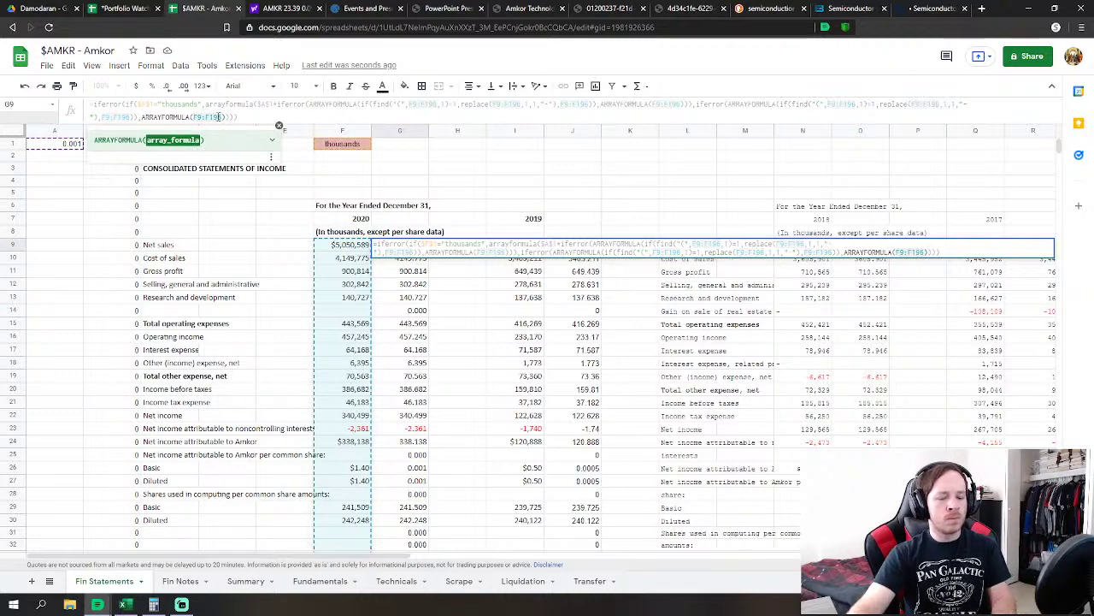
{"action": "key", "text": "Return"}
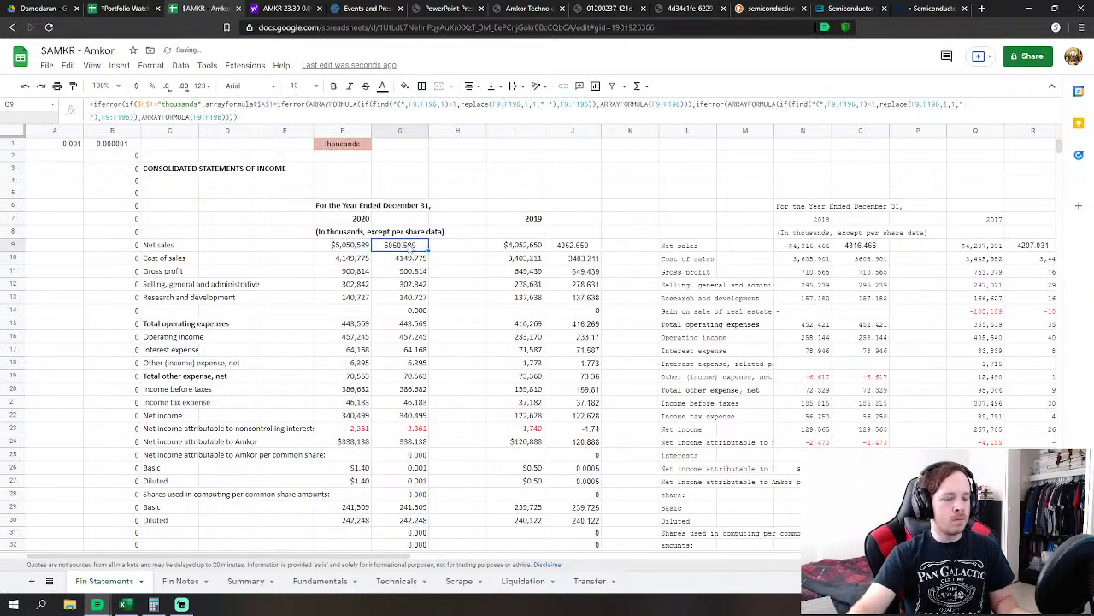
{"action": "key", "text": "ctrl+c"}
Paste the extended conversion formula into J9, O9 and R9 for 2019, 2018 and 2017
{"action": "left_click", "coordinate": [590, 246]}
{"action": "key", "text": "ctrl+v"}
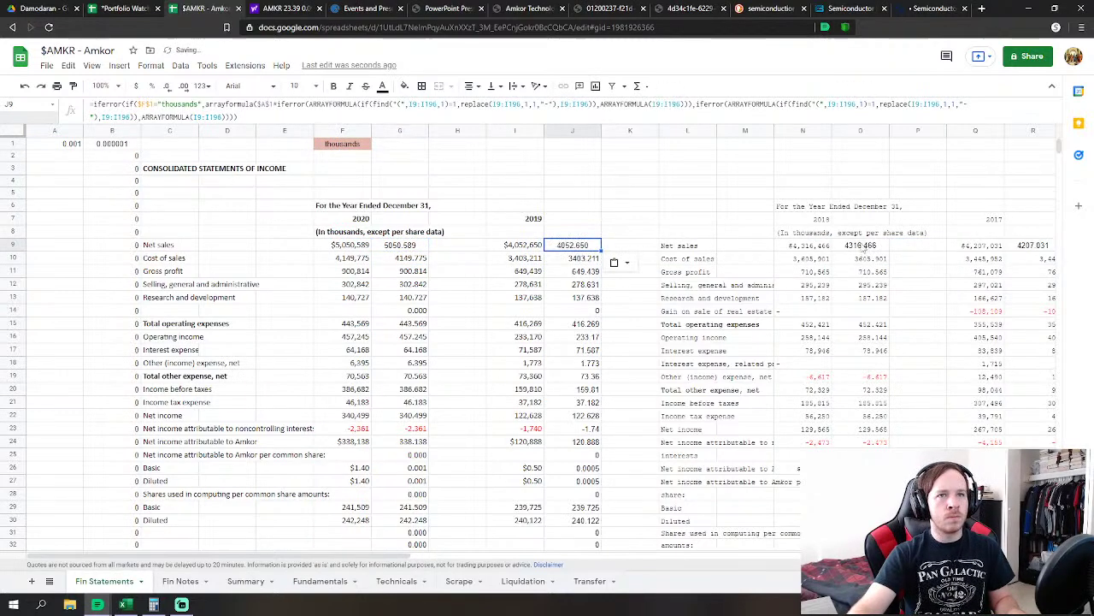
{"action": "left_click", "coordinate": [862, 248]}
{"action": "key", "text": "ctrl+v"}
{"action": "key", "text": "Right"}
{"action": "key", "text": "Right"}
{"action": "key", "text": "Right"}
{"action": "key", "text": "ctrl+v"}
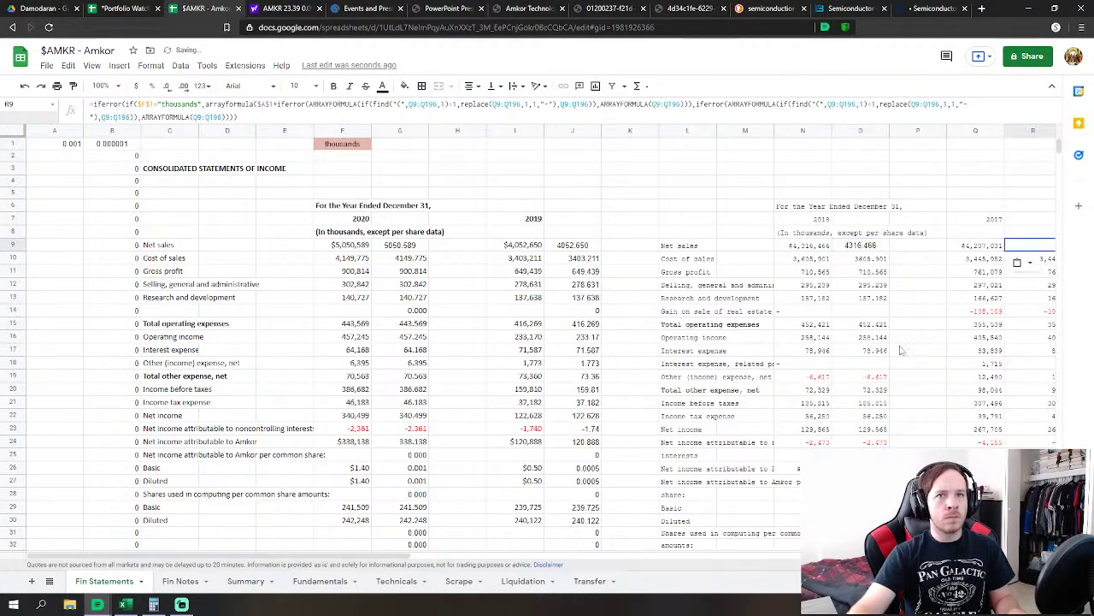
{"action": "left_click_drag", "start_coordinate": [405, 560], "coordinate": [855, 558]}
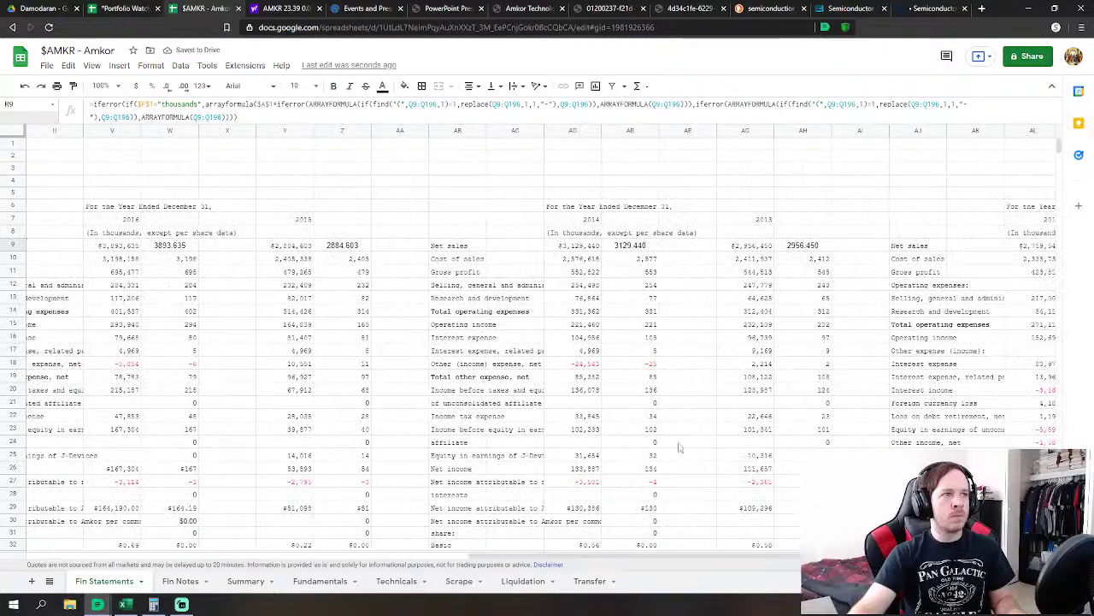
Paste the formula into W9, Z9, AE9 and AH9 for 2016 through 2013
{"action": "left_click", "coordinate": [193, 247]}
{"action": "key", "text": "ctrl+v"}
{"action": "left_click", "coordinate": [347, 246]}
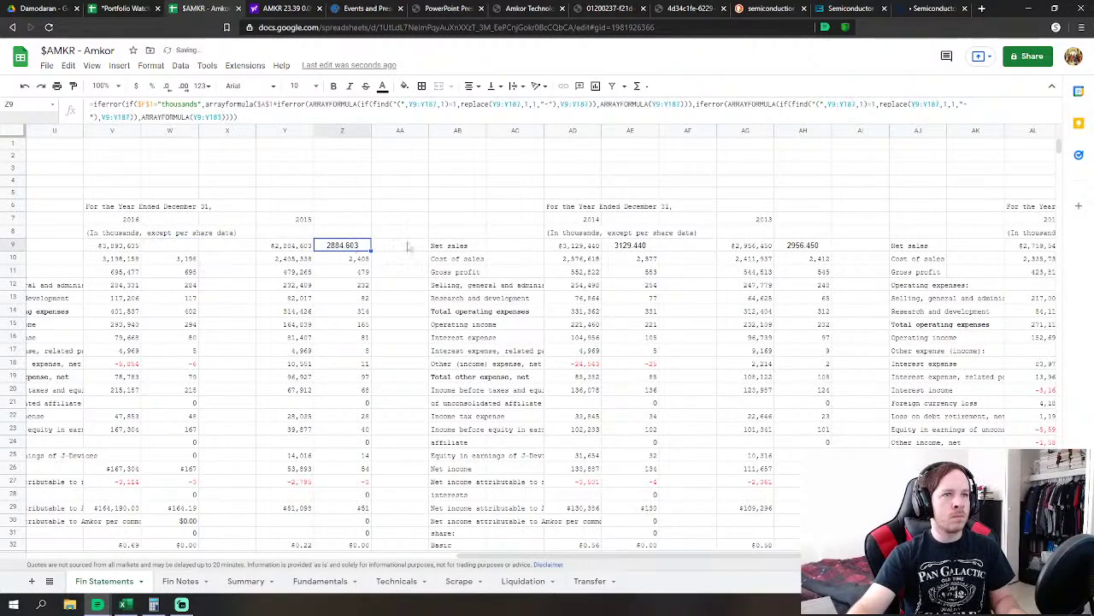
{"action": "key", "text": "ctrl+v"}
{"action": "left_click", "coordinate": [638, 248]}
{"action": "key", "text": "ctrl+v"}
{"action": "left_click", "coordinate": [809, 248]}
{"action": "key", "text": "ctrl+v"}
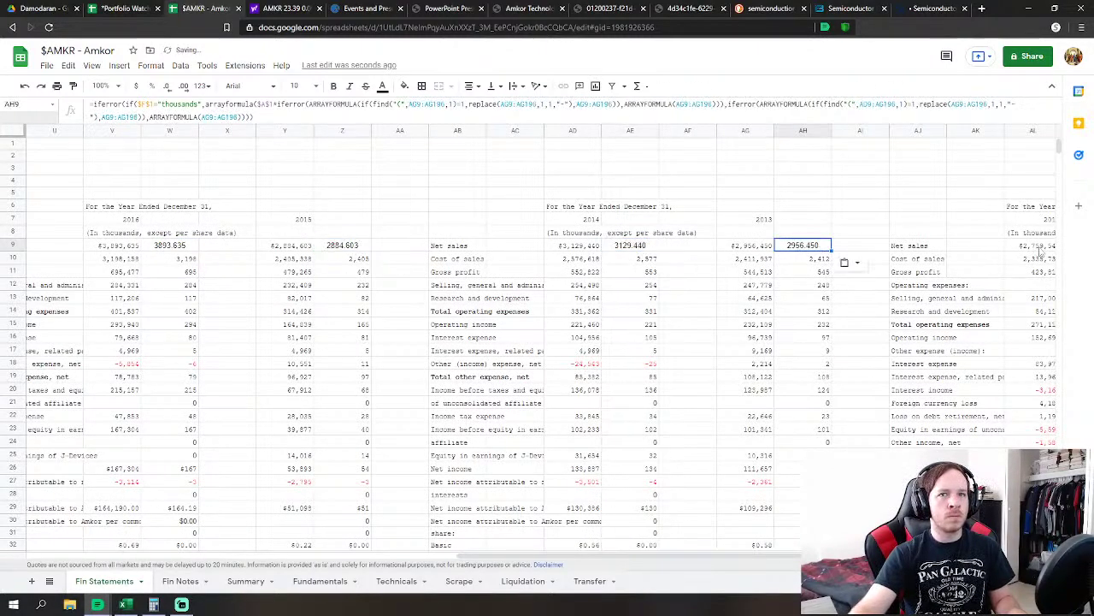
Paste the formula into AM9 and AP9, completing 2012 and 2011
{"action": "left_click_drag", "start_coordinate": [604, 557], "coordinate": [788, 473]}
{"action": "left_click", "coordinate": [532, 247]}
{"action": "key", "text": "ctrl+v"}
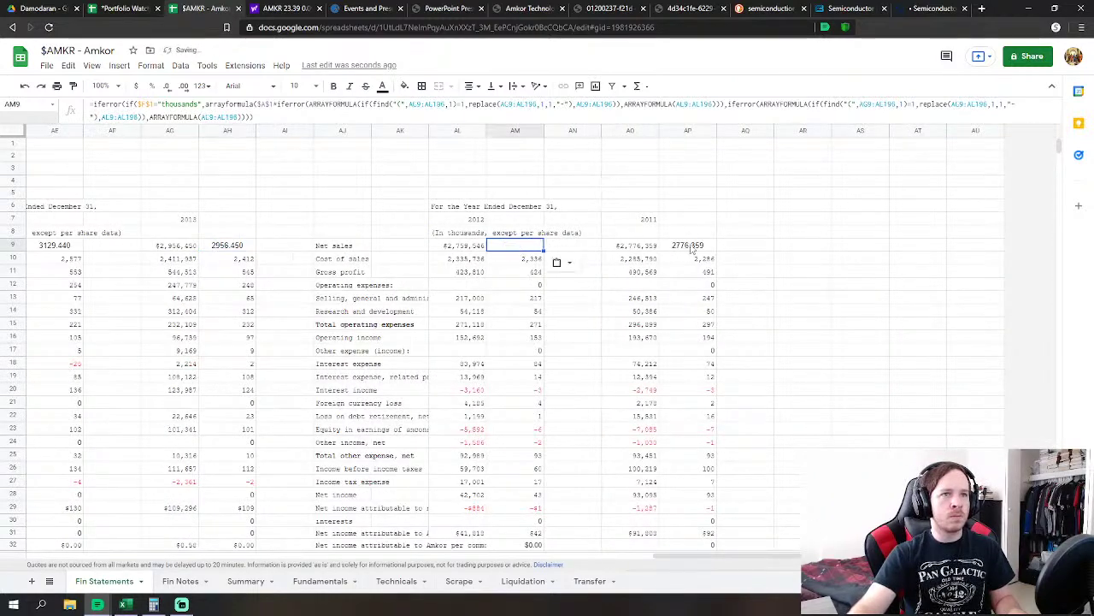
{"action": "left_click", "coordinate": [693, 248]}
{"action": "key", "text": "ctrl+v"}
{"action": "left_click_drag", "start_coordinate": [652, 558], "coordinate": [111, 559]}
Set FY2018 Treasury Stock at Cost in L283 to =-'Fin Statements'!O188, showing 216.17
{"action": "scroll", "coordinate": [110, 568], "scroll_direction": "right", "scroll_amount": 6}
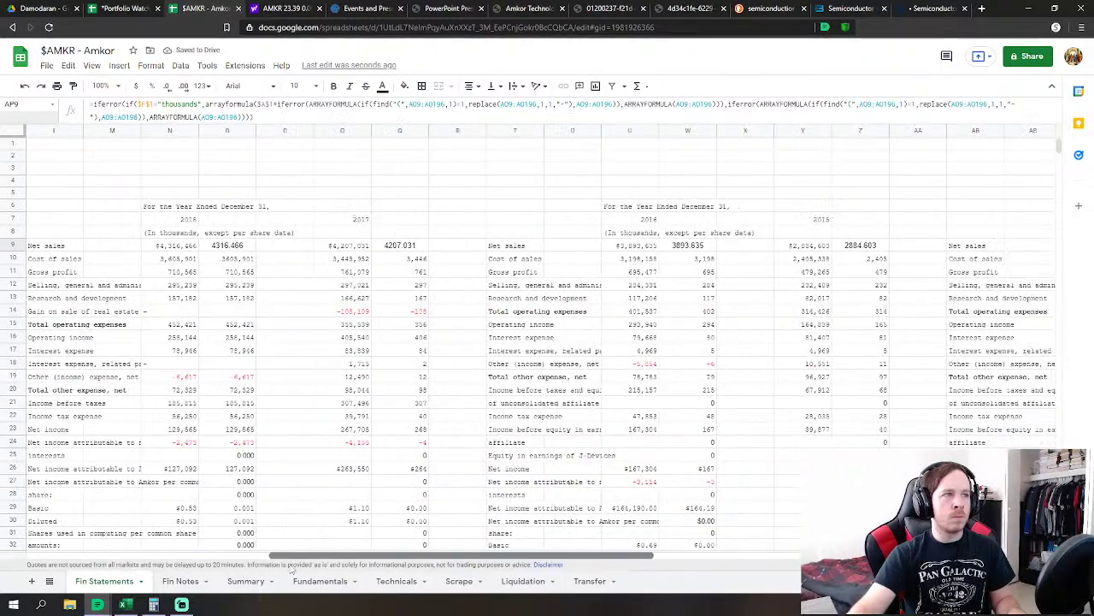
{"action": "scroll", "coordinate": [181, 451], "scroll_direction": "down", "scroll_amount": 5}
{"action": "scroll", "coordinate": [181, 451], "scroll_direction": "down", "scroll_amount": 15}
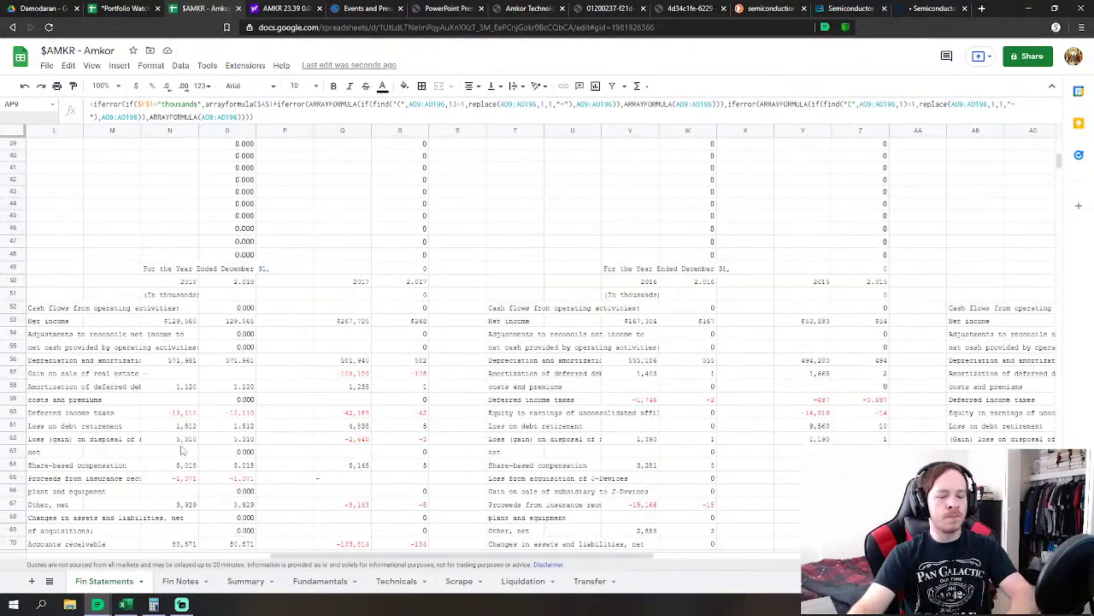
{"action": "scroll", "coordinate": [182, 451], "scroll_direction": "down", "scroll_amount": 20}
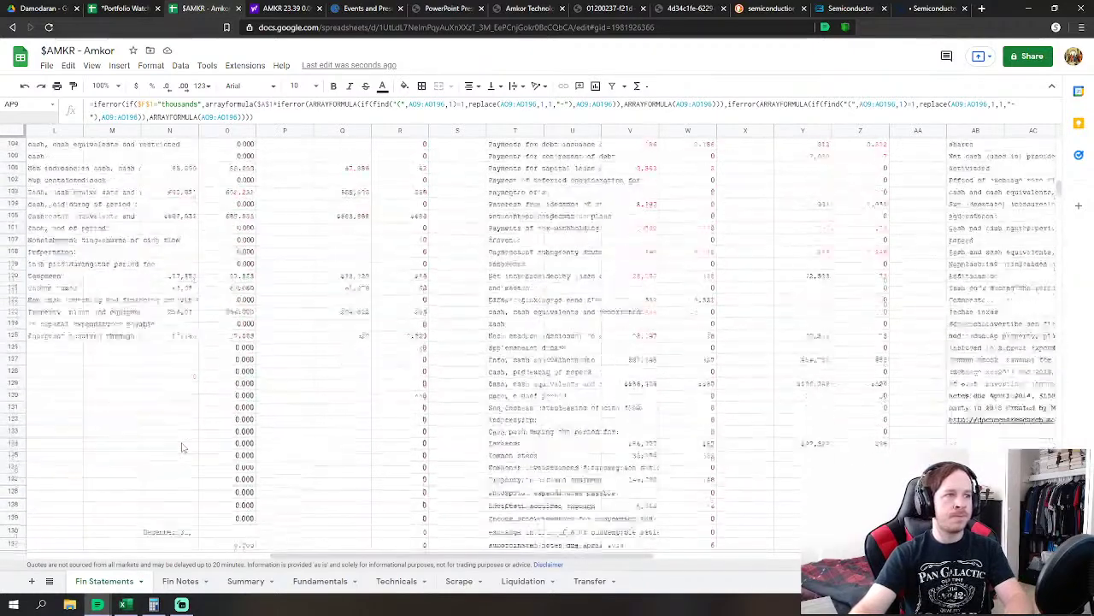
{"action": "scroll", "coordinate": [186, 442], "scroll_direction": "down", "scroll_amount": 5}
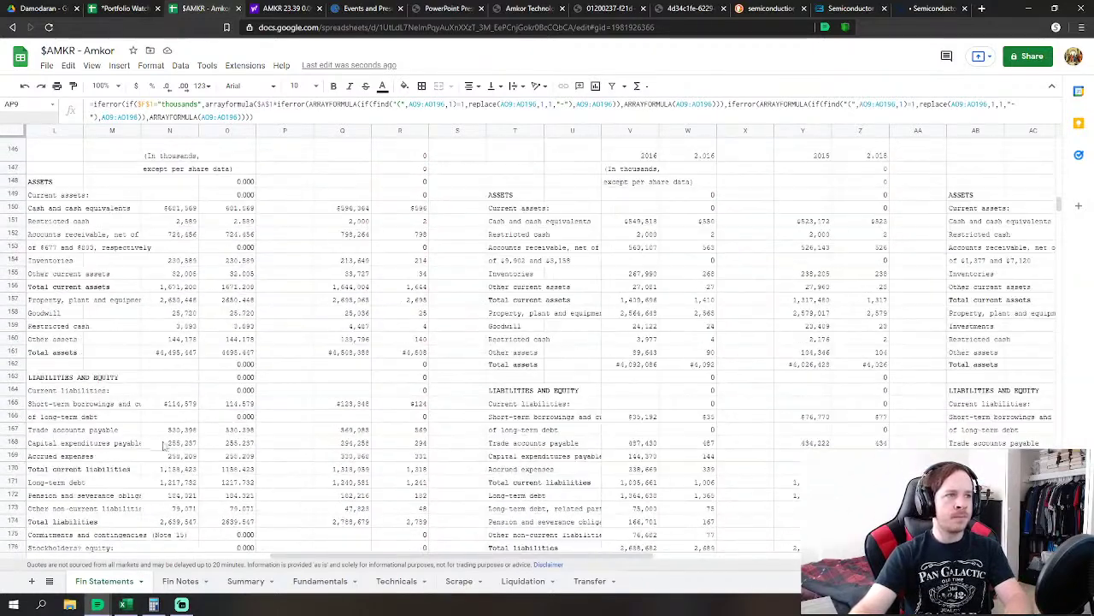
{"action": "left_click", "coordinate": [316, 590]}
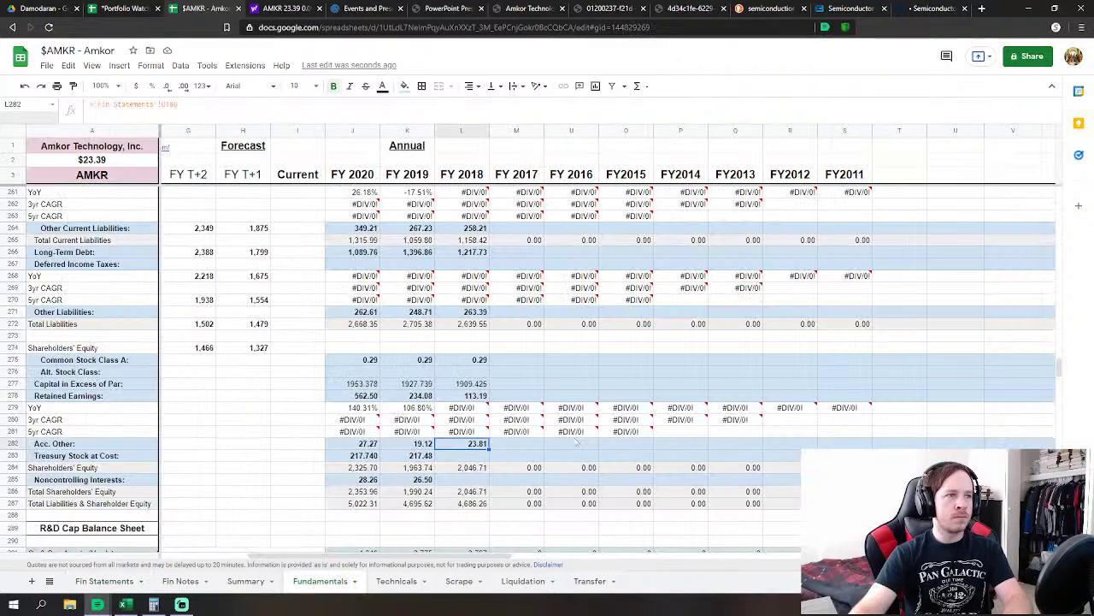
{"action": "left_click", "coordinate": [462, 456]}
{"action": "type", "text": "="}
{"action": "left_click", "coordinate": [101, 582]}
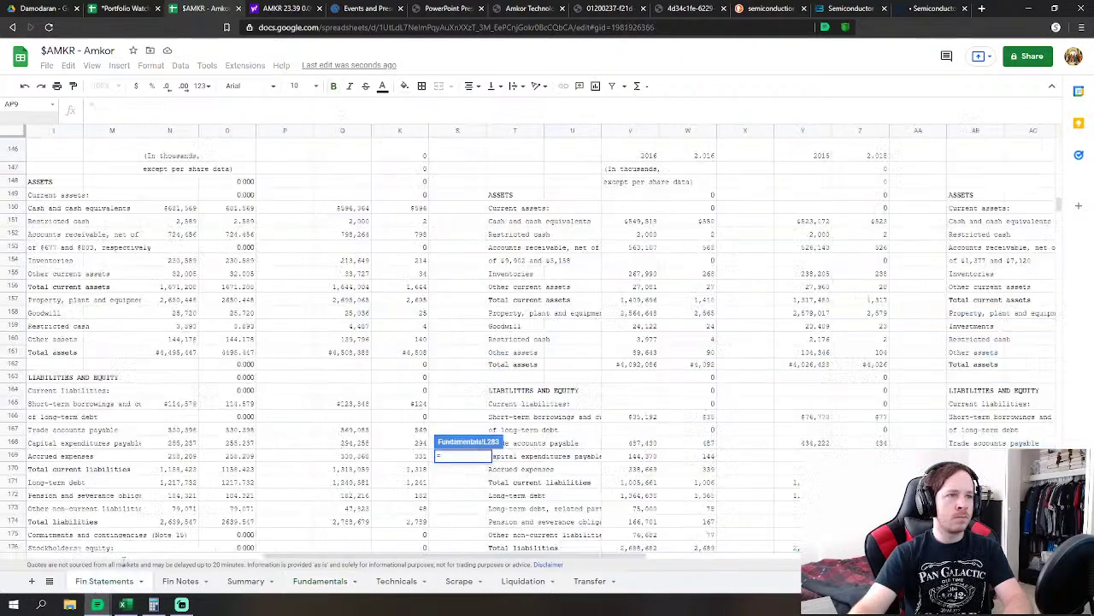
{"action": "scroll", "coordinate": [227, 445], "scroll_direction": "down", "scroll_amount": 6}
{"action": "scroll", "coordinate": [256, 440], "scroll_direction": "up", "scroll_amount": 2}
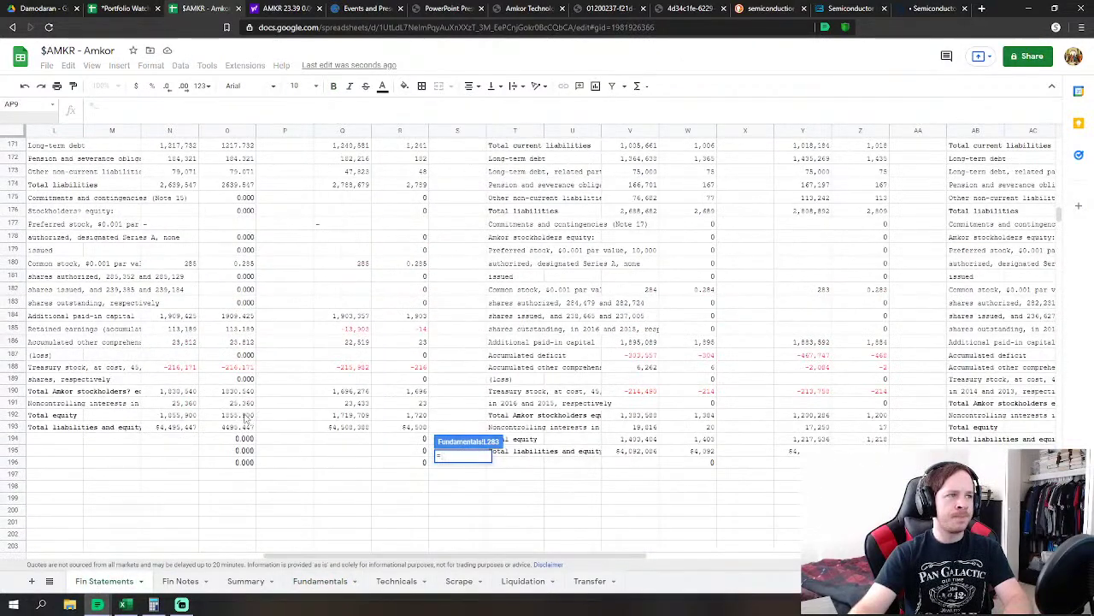
{"action": "type", "text": "-"}
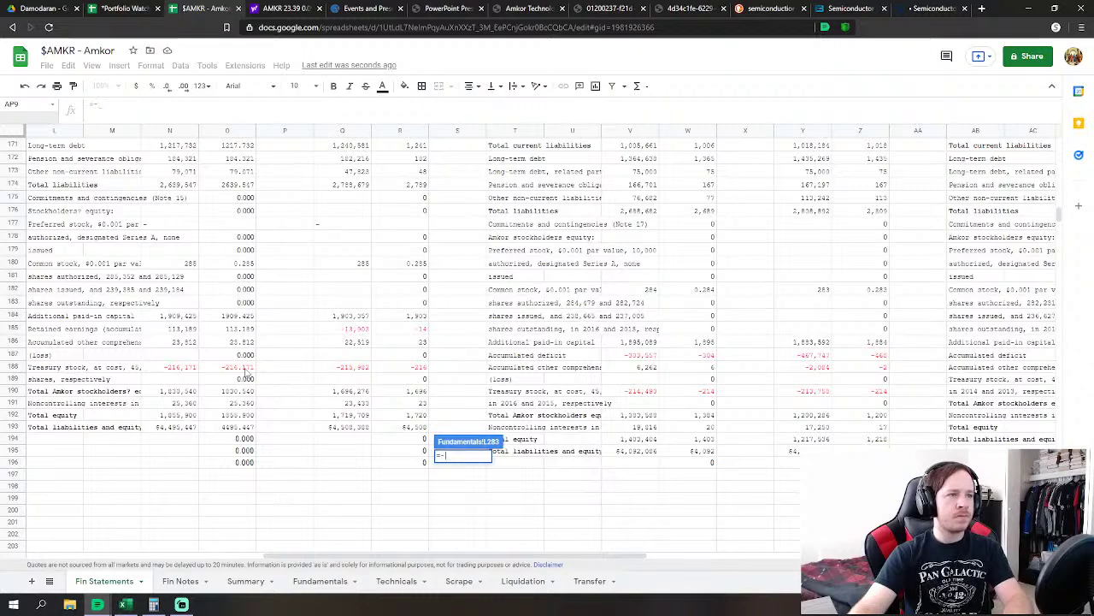
{"action": "left_click", "coordinate": [247, 369]}
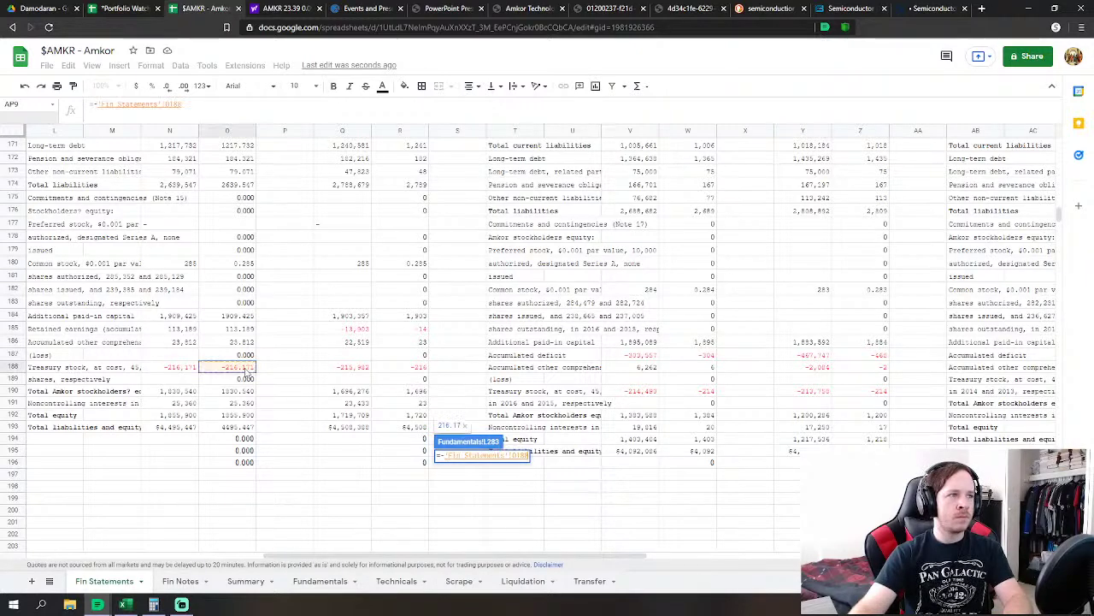
{"action": "key", "text": "Return"}
Link FY2018 Noncontrolling Interests in L285 to Fin Statements O191, showing 25.36
{"action": "key", "text": "Down"}
{"action": "type", "text": "="}
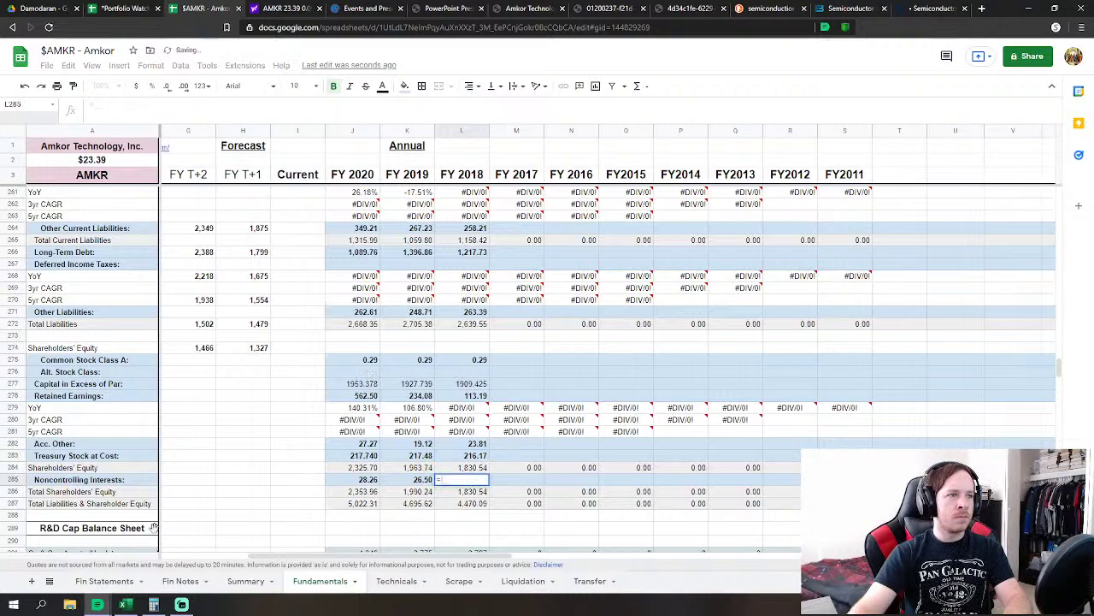
{"action": "left_click", "coordinate": [105, 580]}
{"action": "left_click", "coordinate": [251, 403]}
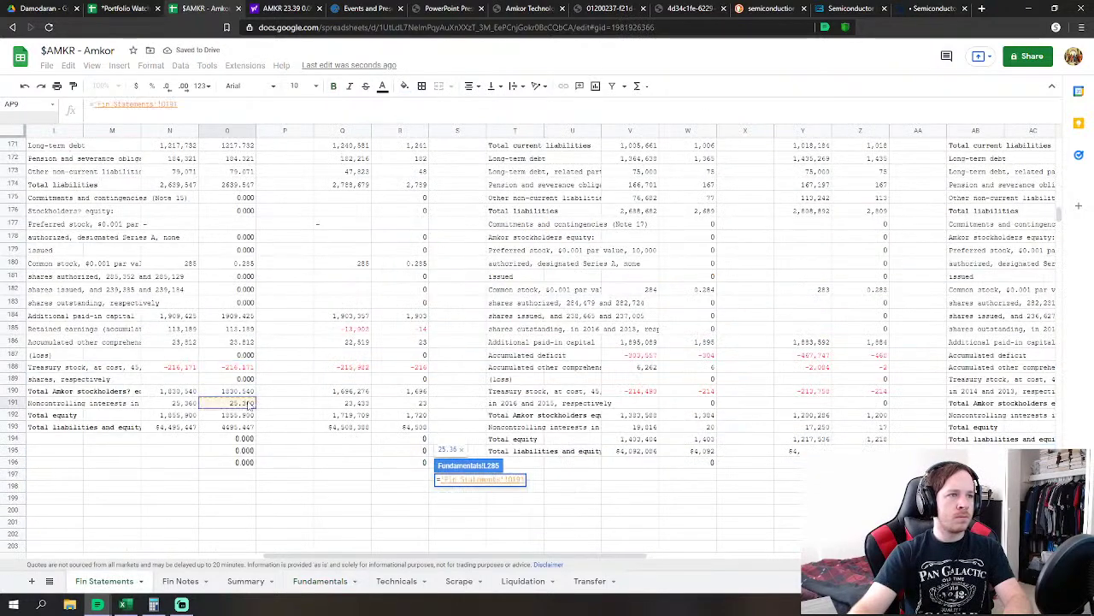
{"action": "key", "text": "Return"}
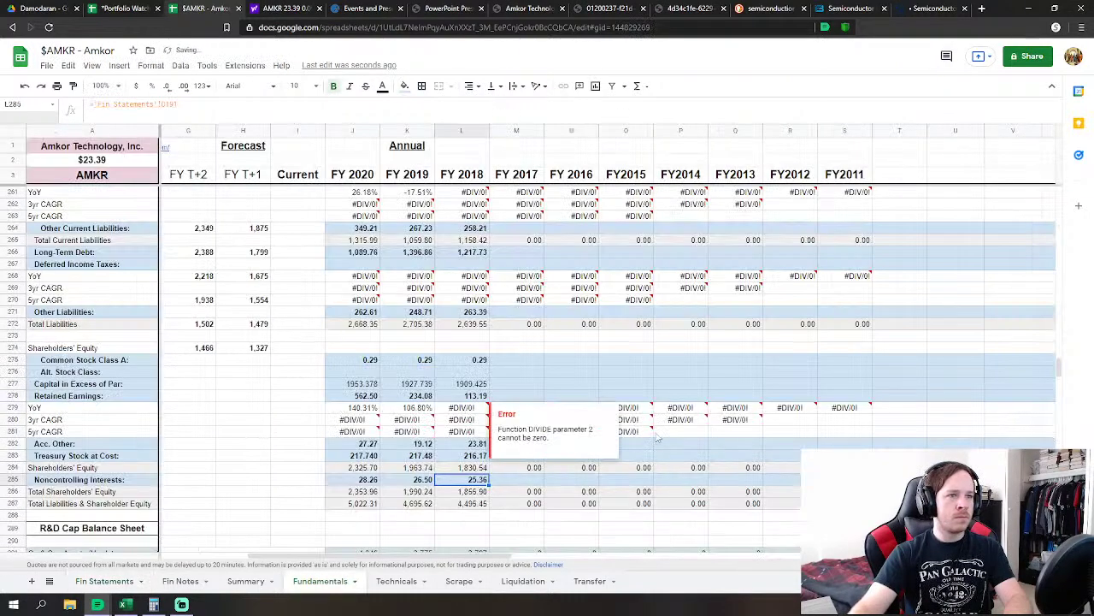
{"action": "scroll", "coordinate": [637, 432], "scroll_direction": "up", "scroll_amount": 5}
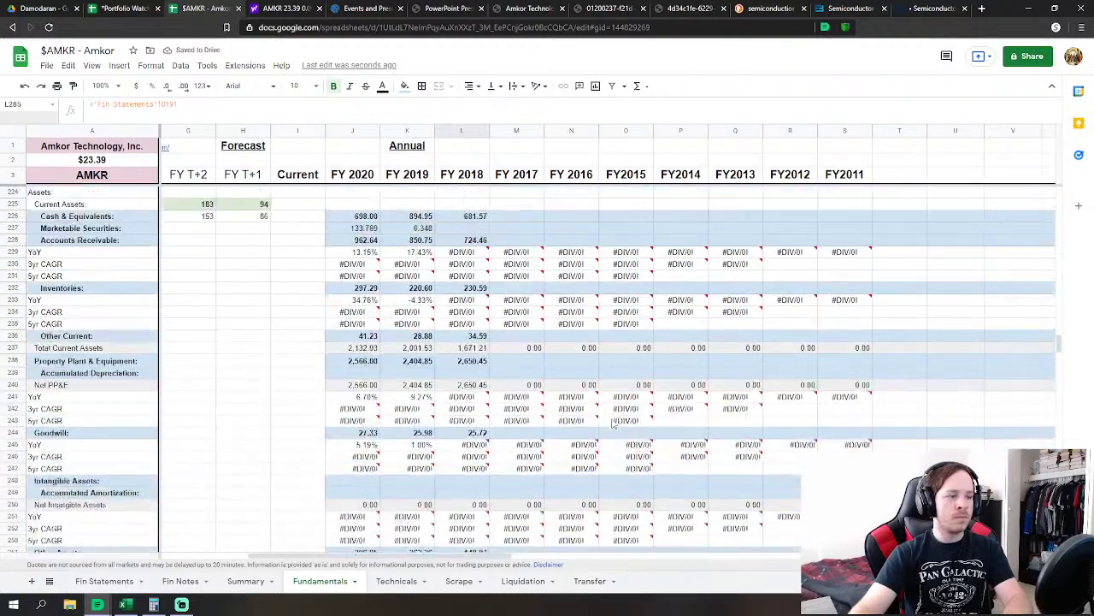
{"action": "scroll", "coordinate": [613, 424], "scroll_direction": "up", "scroll_amount": 5}
{"action": "scroll", "coordinate": [612, 423], "scroll_direction": "up", "scroll_amount": 5}
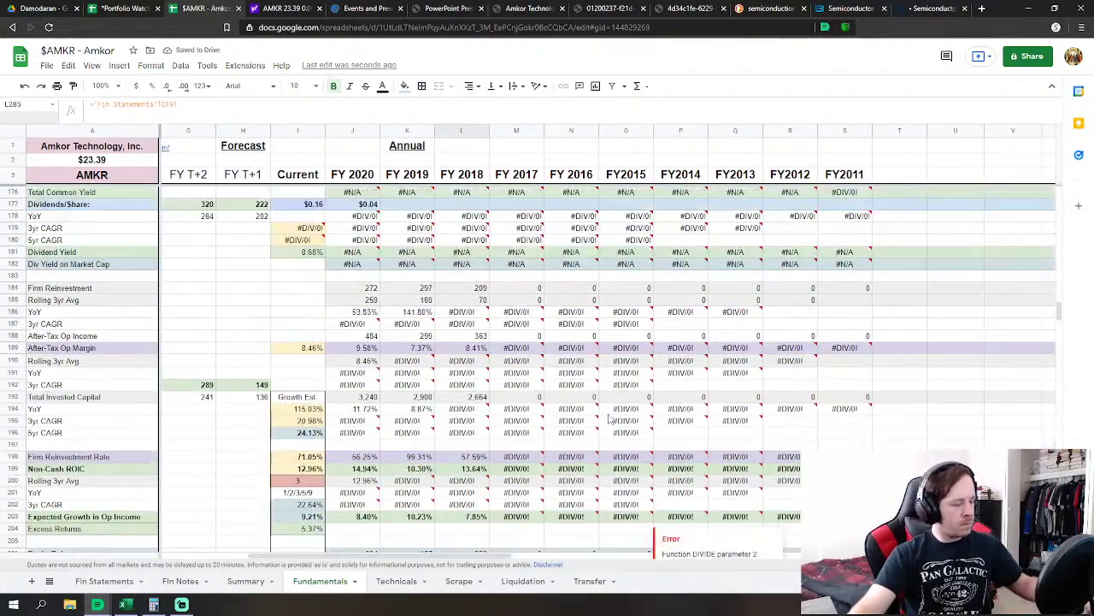
{"action": "scroll", "coordinate": [606, 414], "scroll_direction": "up", "scroll_amount": 10}
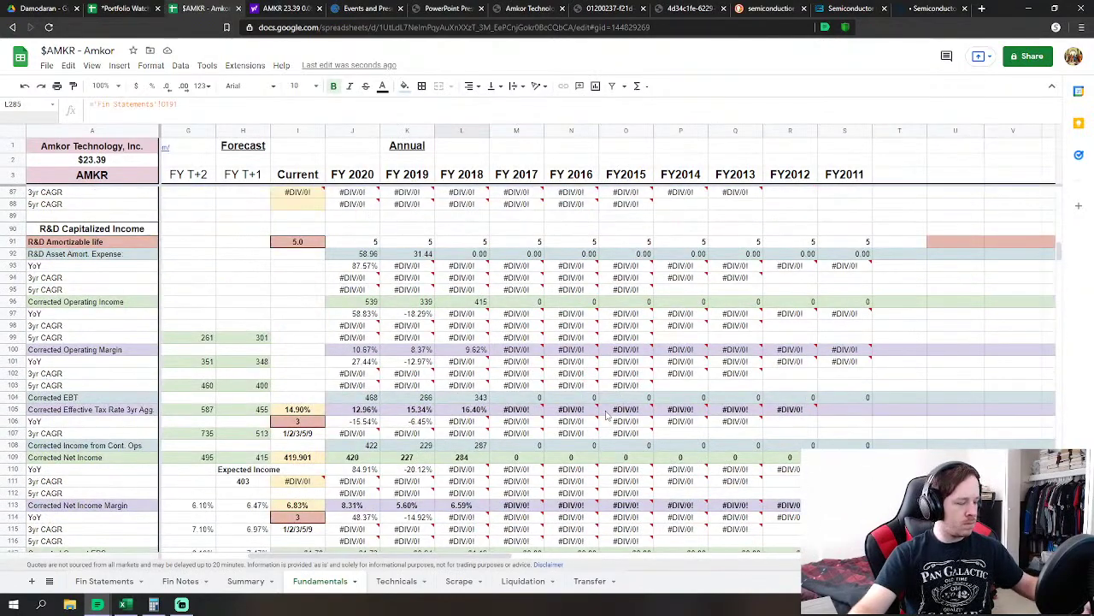
{"action": "scroll", "coordinate": [606, 415], "scroll_direction": "up", "scroll_amount": 3}
{"action": "scroll", "coordinate": [606, 415], "scroll_direction": "up", "scroll_amount": 2}
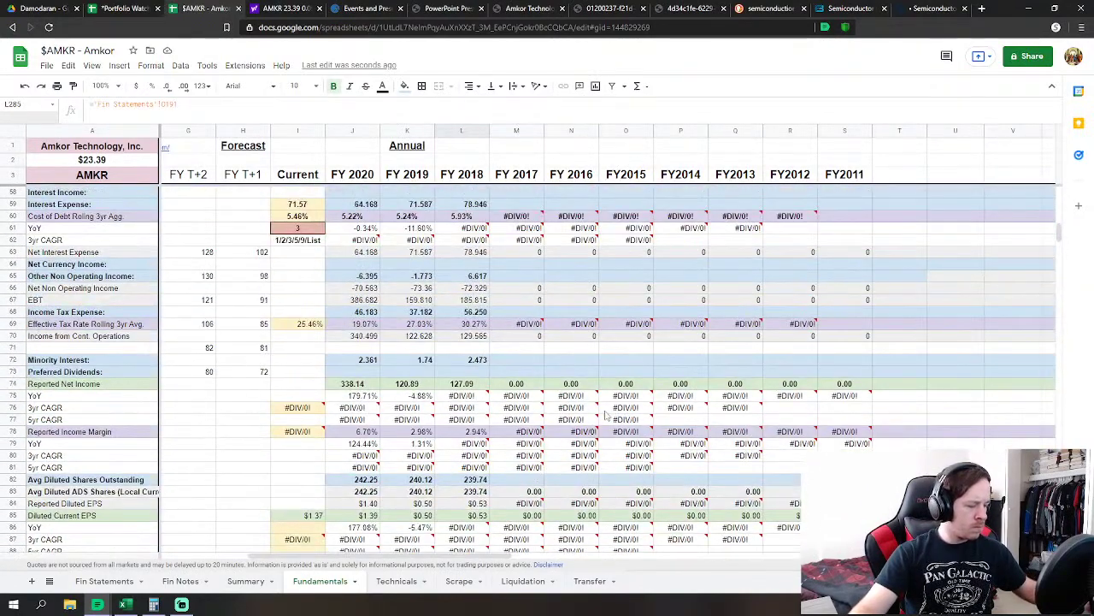
{"action": "mouse_move", "coordinate": [606, 415]}
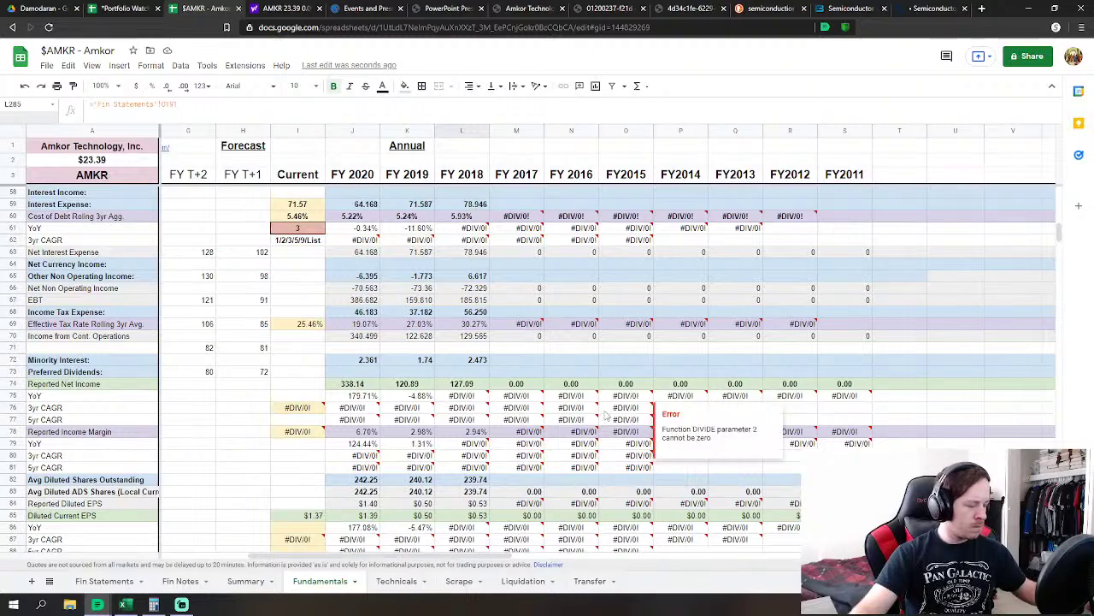
{"action": "scroll", "coordinate": [606, 415], "scroll_direction": "up", "scroll_amount": 9}
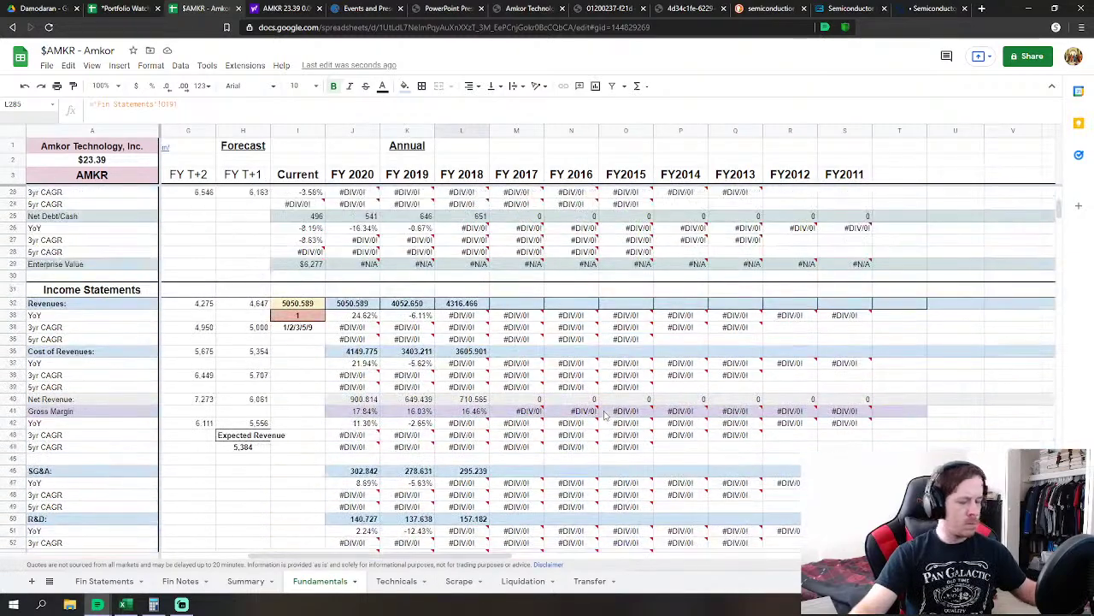
{"action": "scroll", "coordinate": [604, 414], "scroll_direction": "down", "scroll_amount": 4}
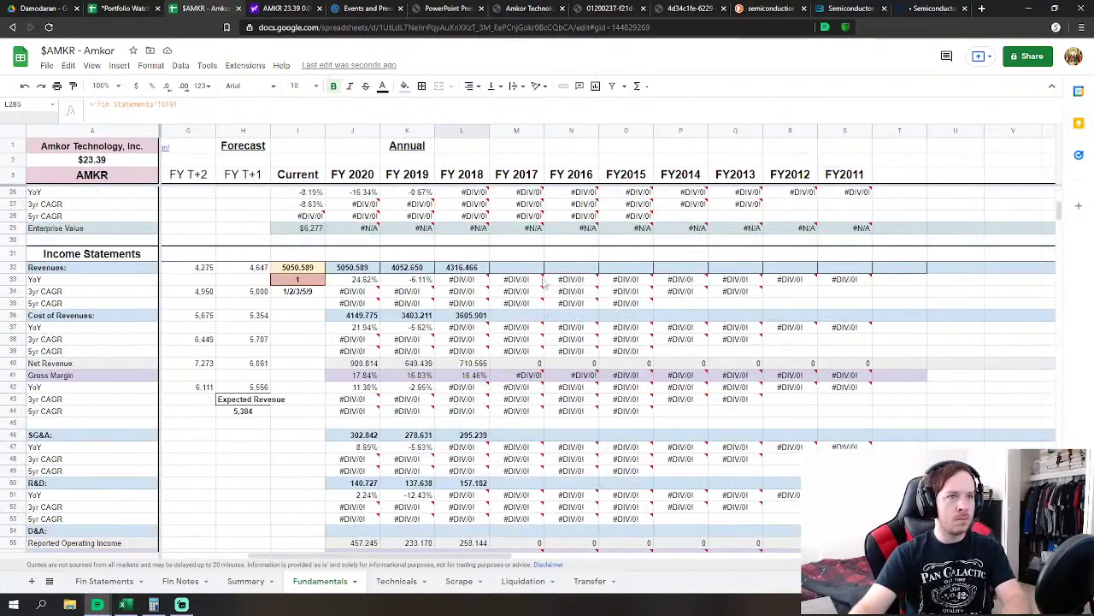
Link FY2017 Revenues to Fin Statements R9 (4207.031) and Cost of Revenues to R10
{"action": "left_click", "coordinate": [537, 271]}
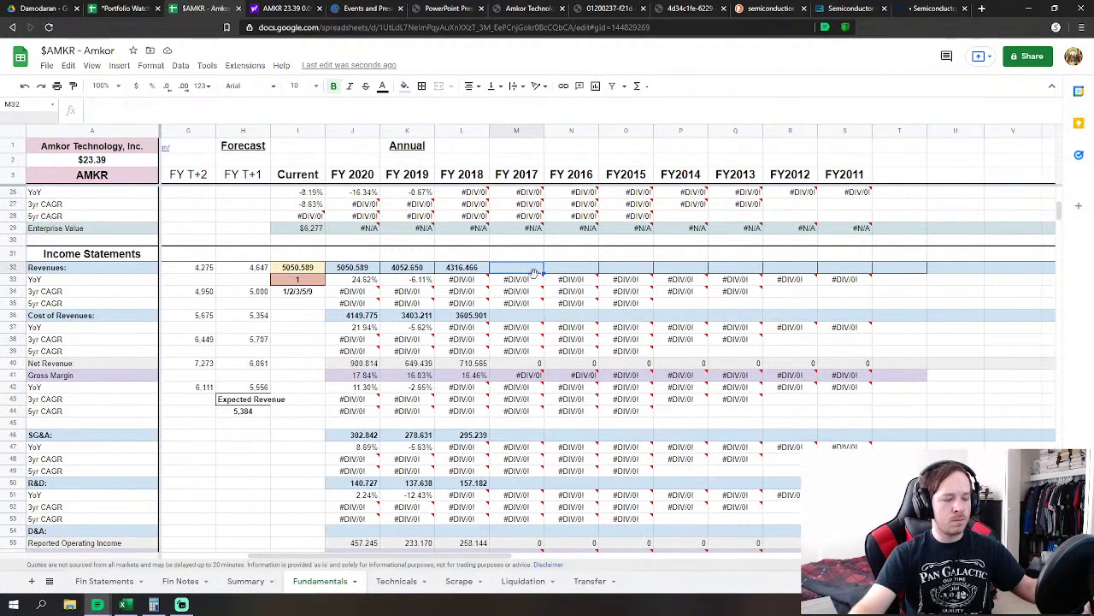
{"action": "type", "text": "="}
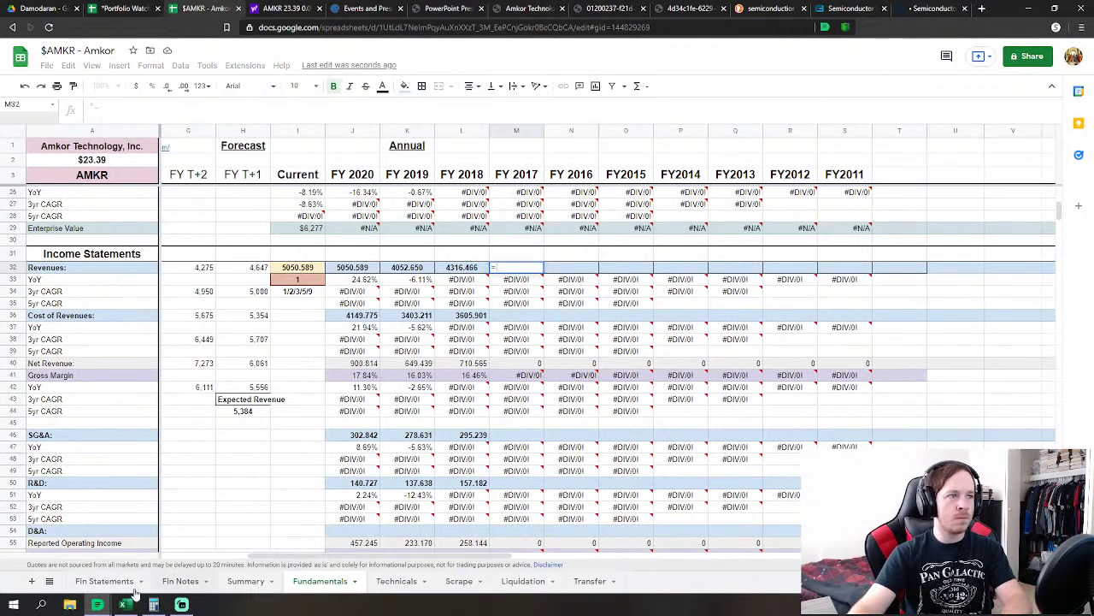
{"action": "left_click", "coordinate": [105, 580]}
{"action": "scroll", "coordinate": [401, 407], "scroll_direction": "up", "scroll_amount": 10}
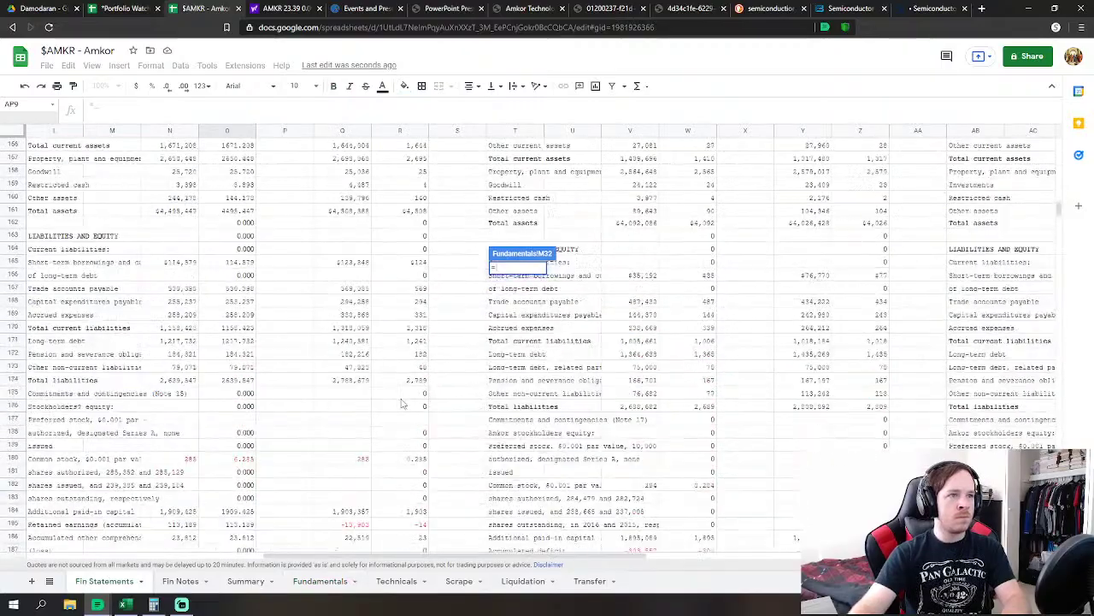
{"action": "scroll", "coordinate": [413, 406], "scroll_direction": "up", "scroll_amount": 15}
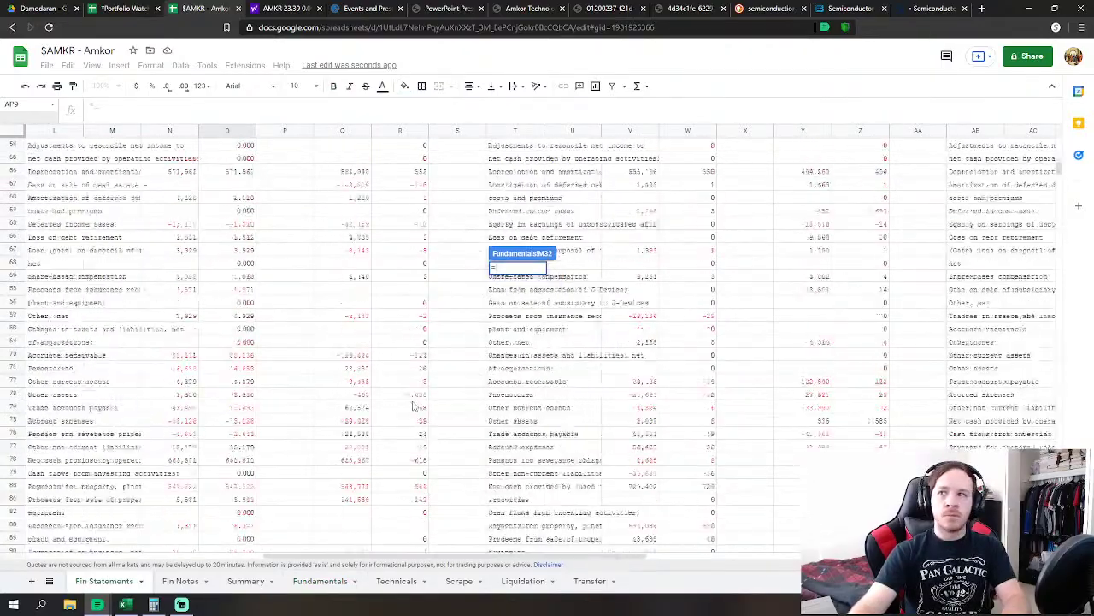
{"action": "scroll", "coordinate": [413, 405], "scroll_direction": "up", "scroll_amount": 5}
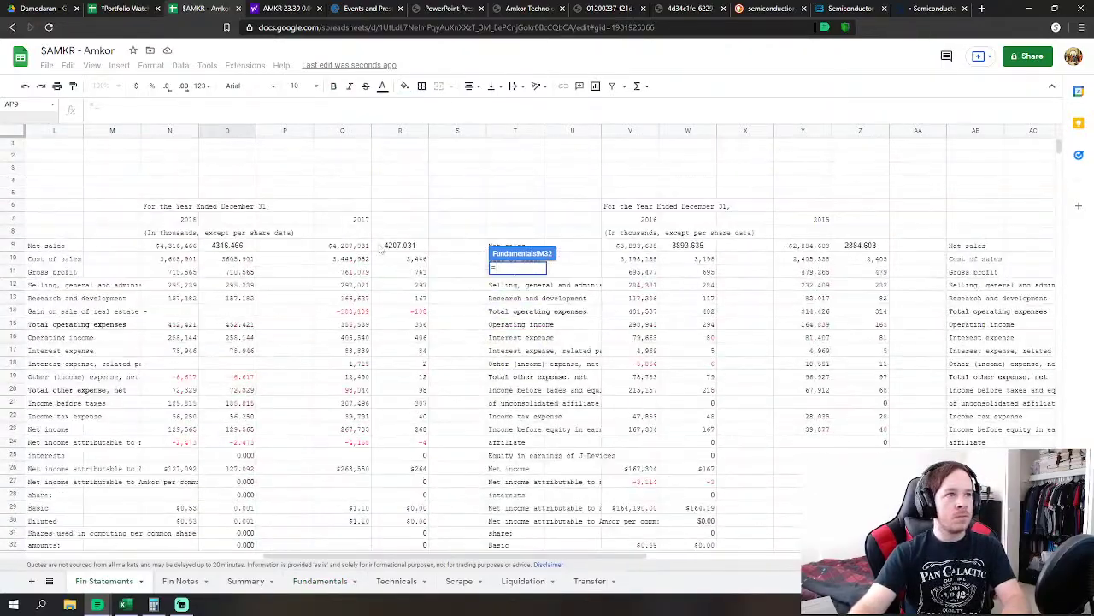
{"action": "left_click", "coordinate": [410, 247]}
{"action": "key", "text": "Return"}
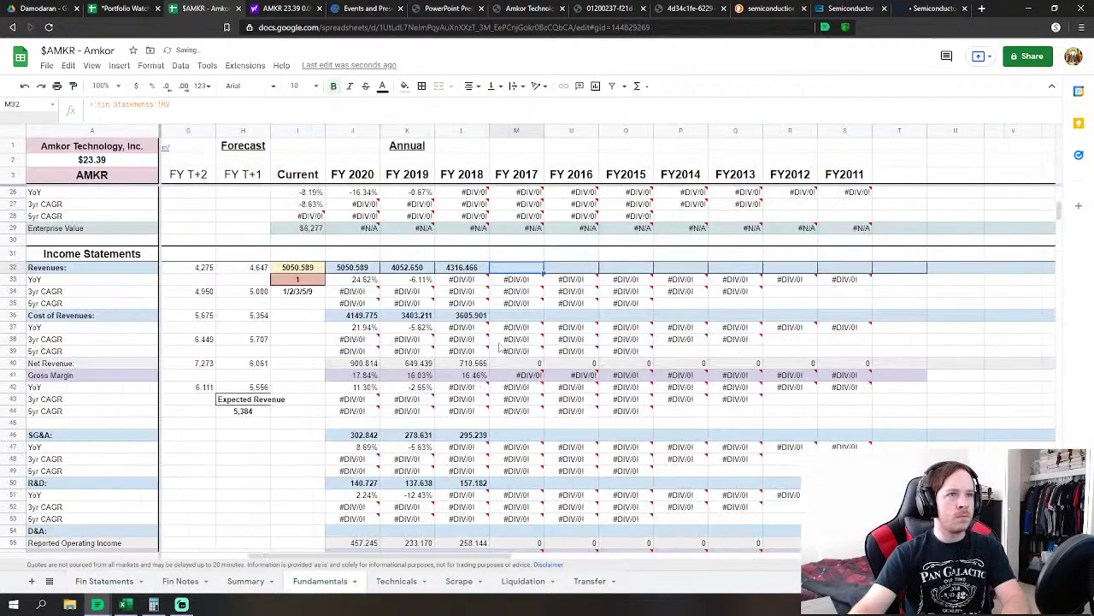
{"action": "scroll", "coordinate": [500, 346], "scroll_direction": "down", "scroll_amount": 2}
{"action": "left_click", "coordinate": [517, 254]}
{"action": "type", "text": "="}
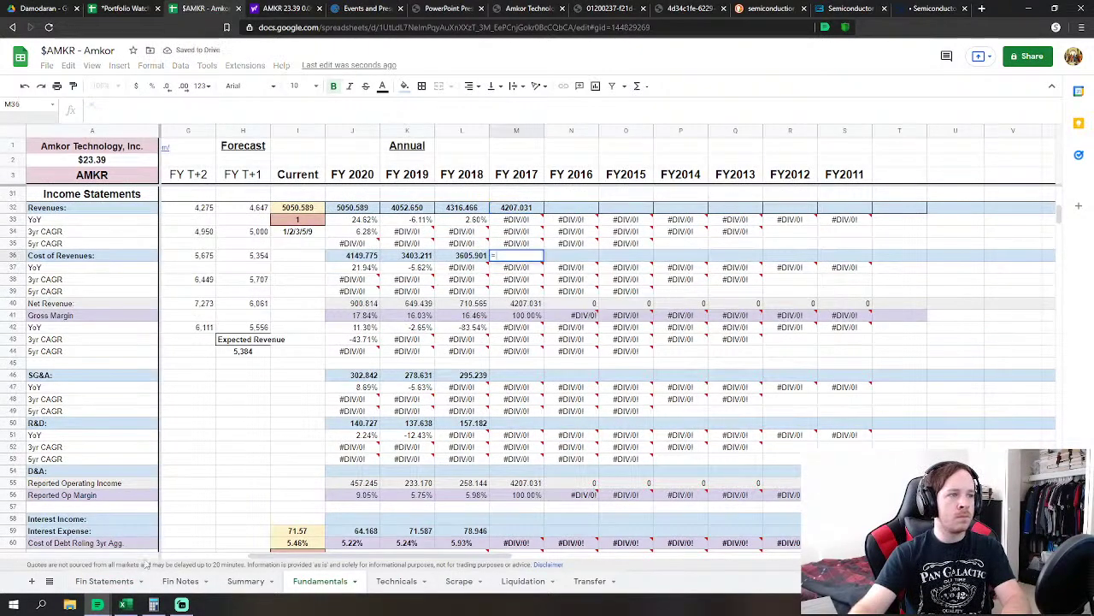
{"action": "left_click", "coordinate": [111, 581]}
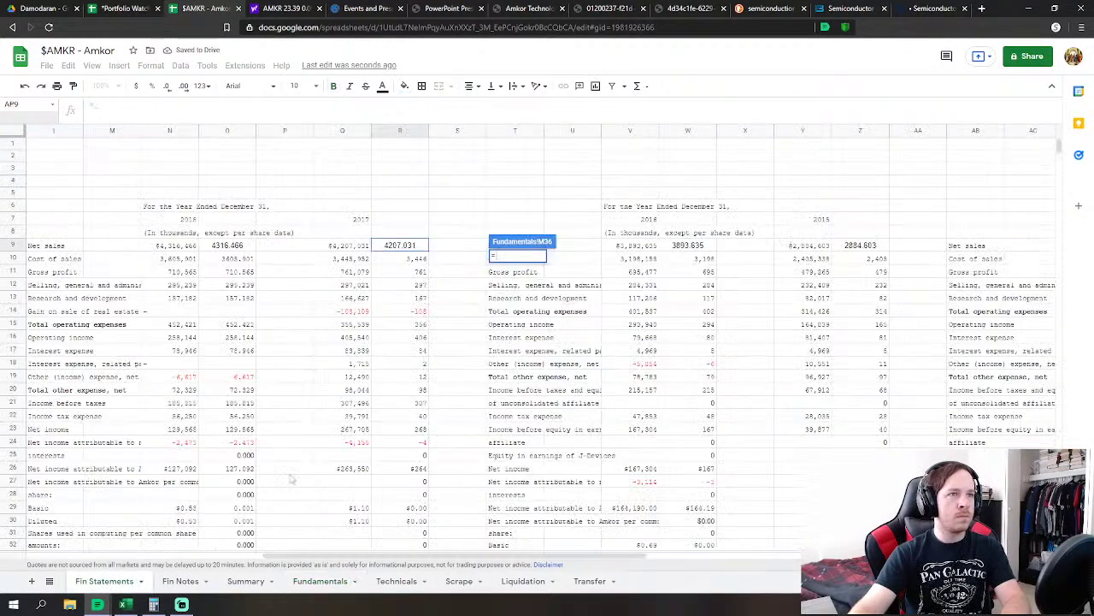
{"action": "left_click", "coordinate": [417, 258]}
{"action": "key", "text": "Return"}
Set FY2017 SG&A to Fin Statements R12 plus R14, giving 189
{"action": "left_click", "coordinate": [516, 375]}
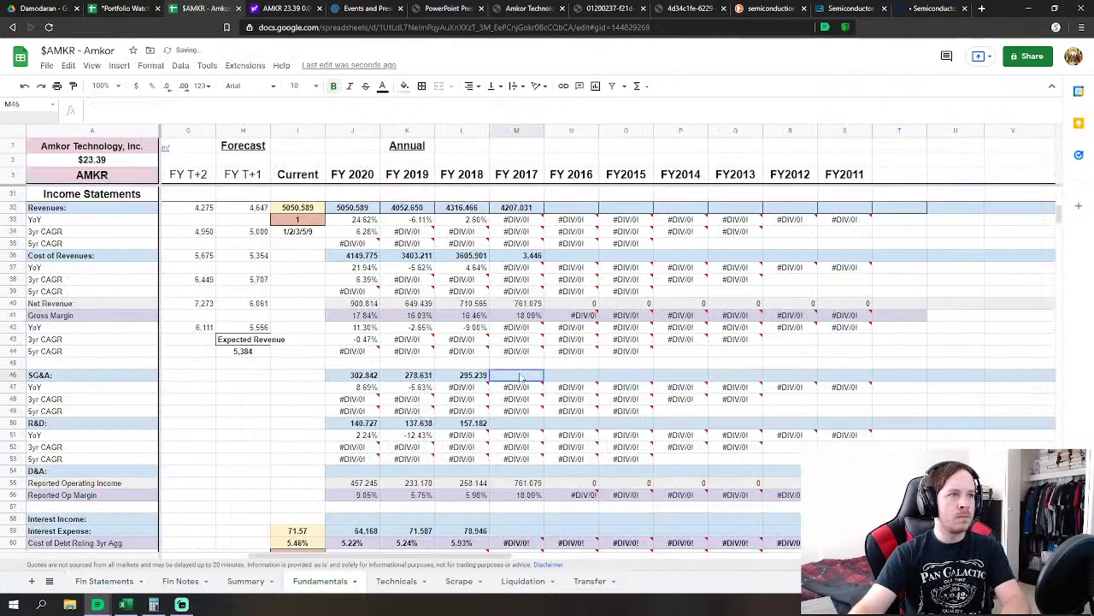
{"action": "type", "text": "="}
{"action": "left_click", "coordinate": [119, 583]}
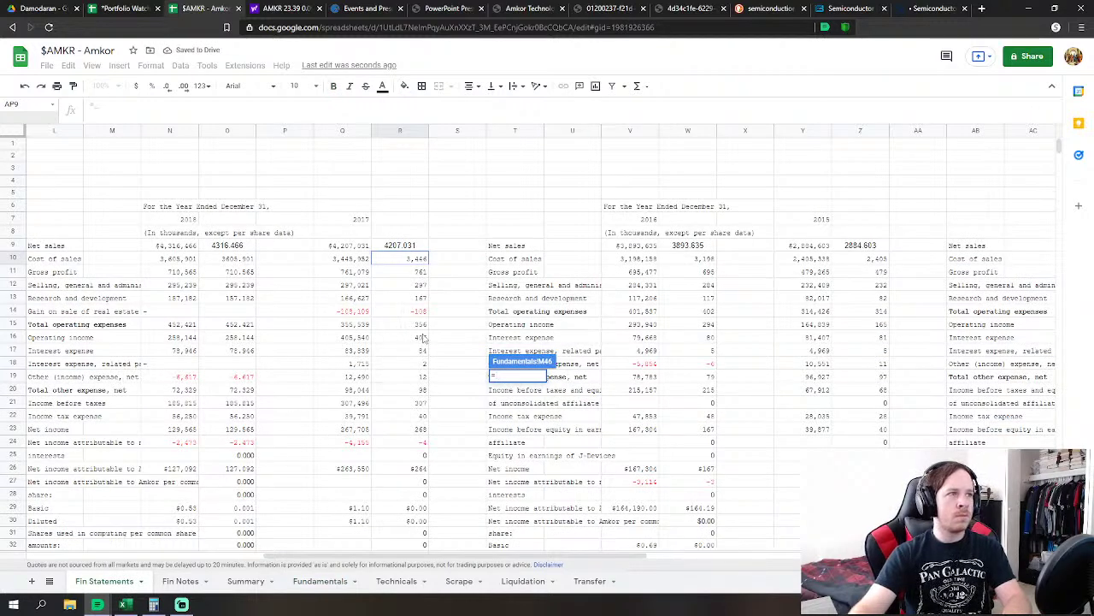
{"action": "left_click", "coordinate": [417, 287]}
{"action": "type", "text": "+"}
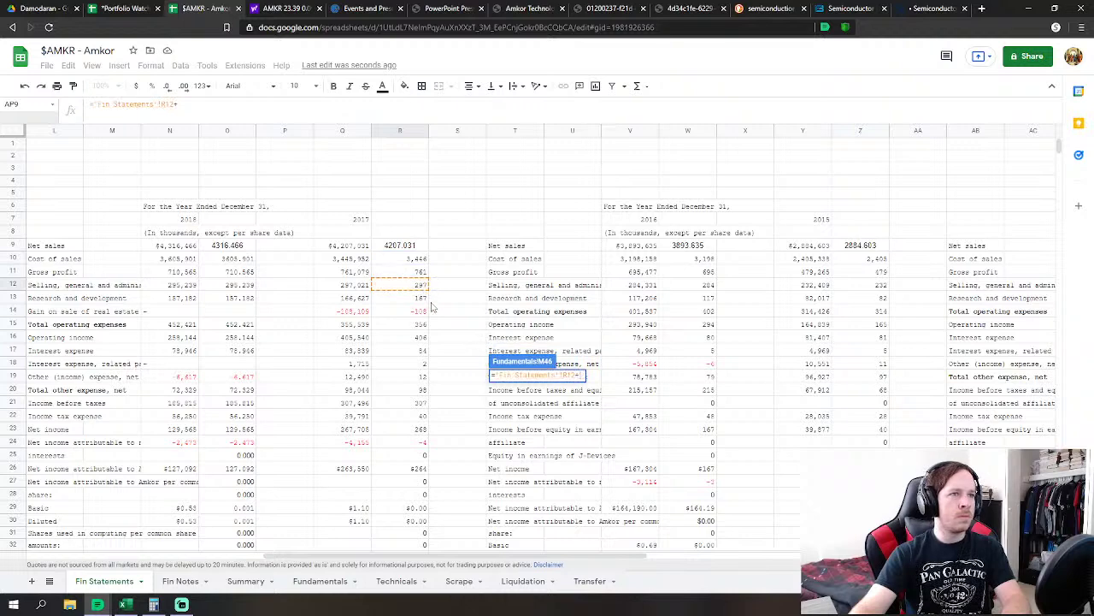
{"action": "left_click", "coordinate": [419, 311]}
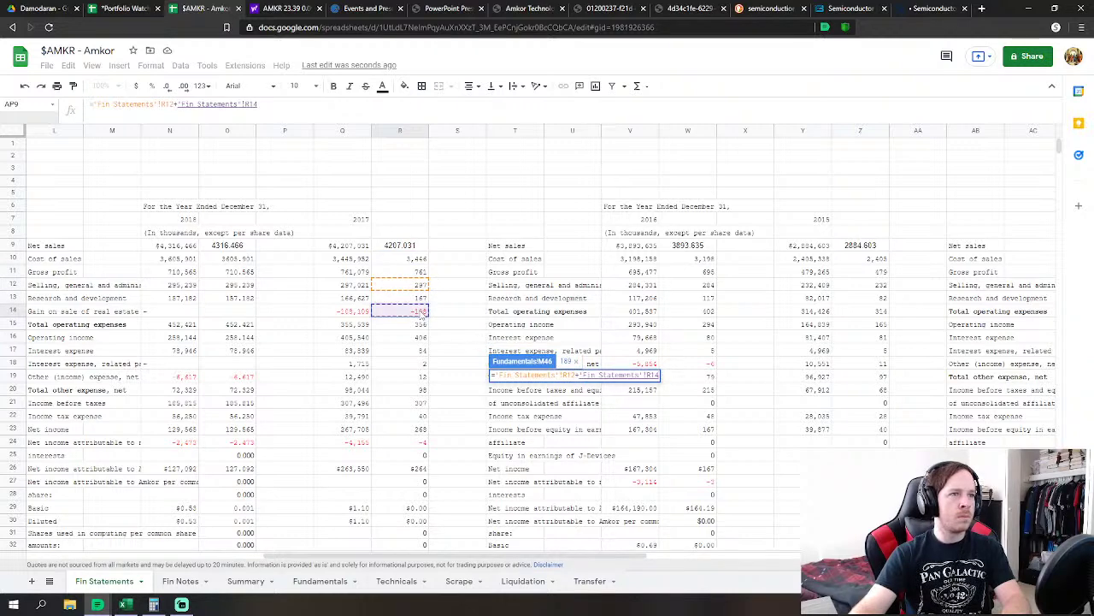
{"action": "key", "text": "Return"}
Link FY2017 R&D to R13 (167) and Interest Expense to R17 (84)
{"action": "left_click", "coordinate": [517, 423]}
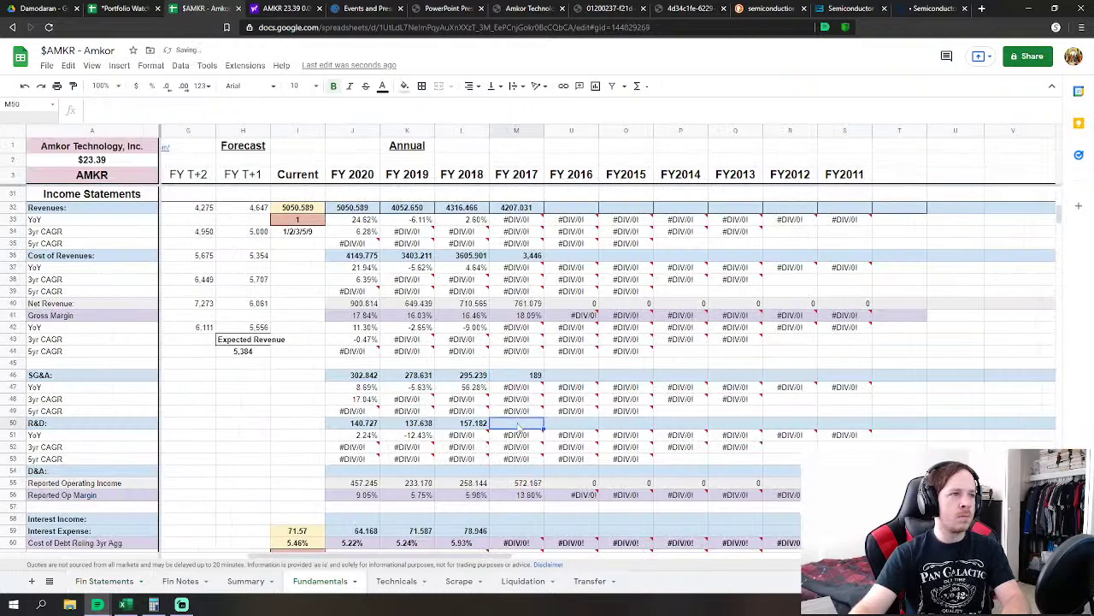
{"action": "type", "text": "="}
{"action": "left_click", "coordinate": [105, 581]}
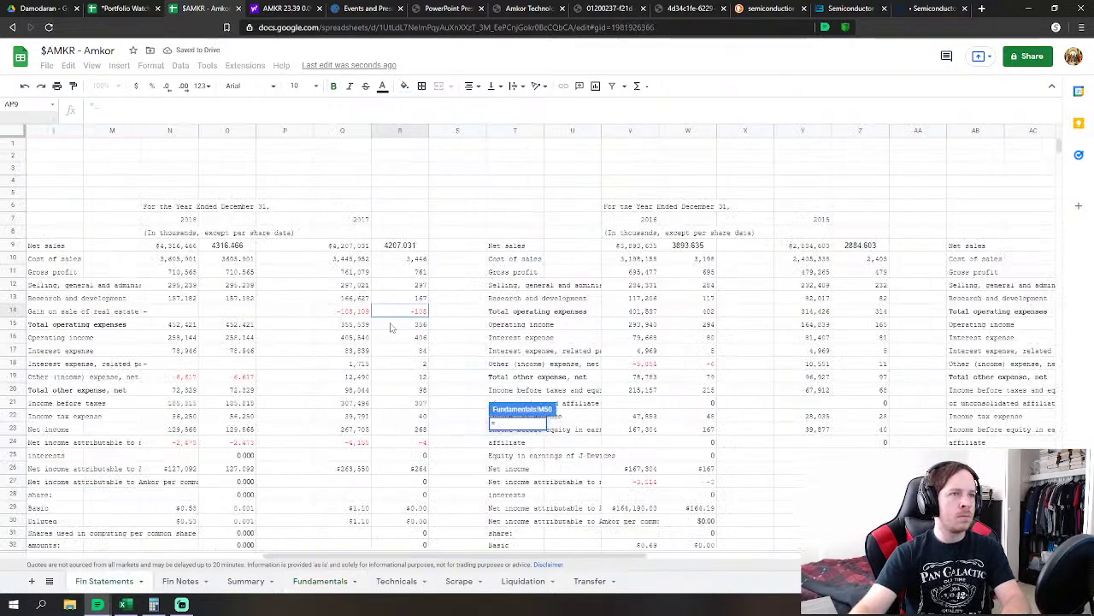
{"action": "left_click", "coordinate": [419, 298]}
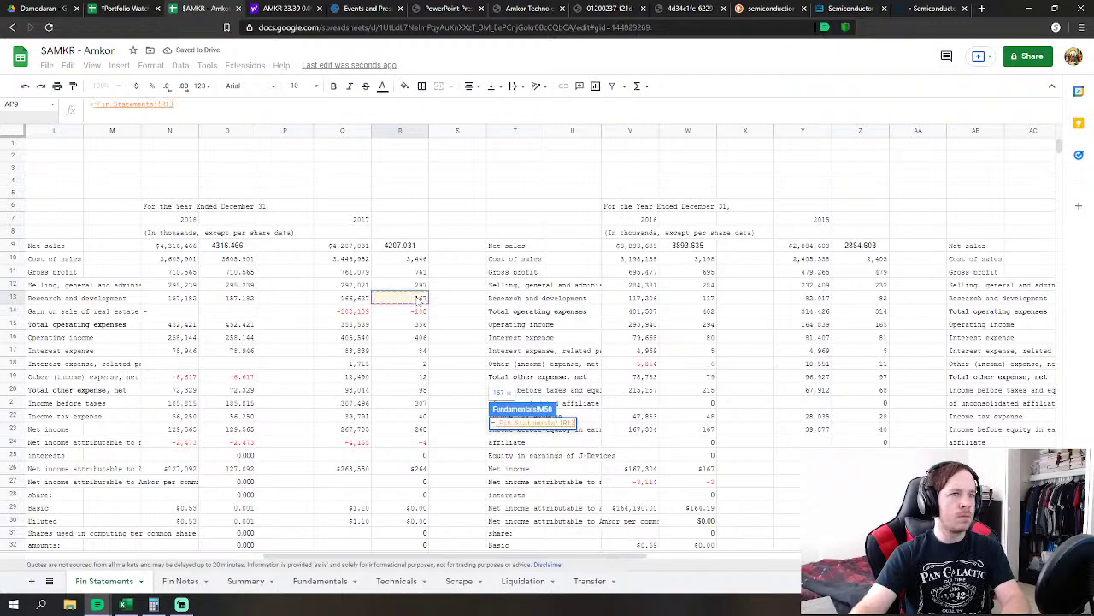
{"action": "key", "text": "Return"}
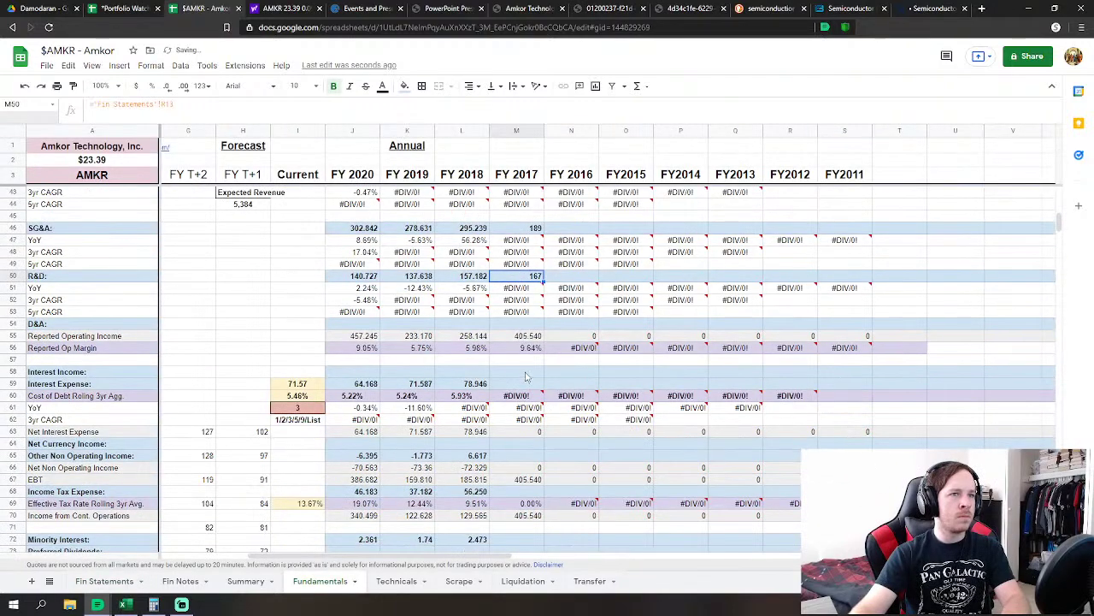
{"action": "left_click", "coordinate": [522, 387]}
{"action": "type", "text": "="}
{"action": "left_click", "coordinate": [102, 582]}
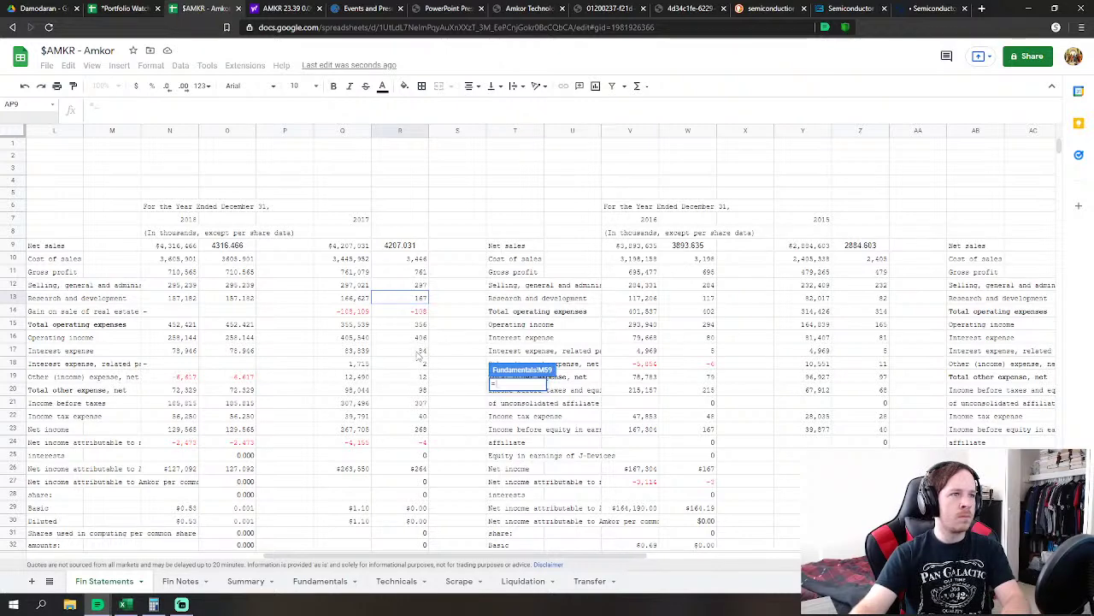
{"action": "left_click", "coordinate": [419, 353]}
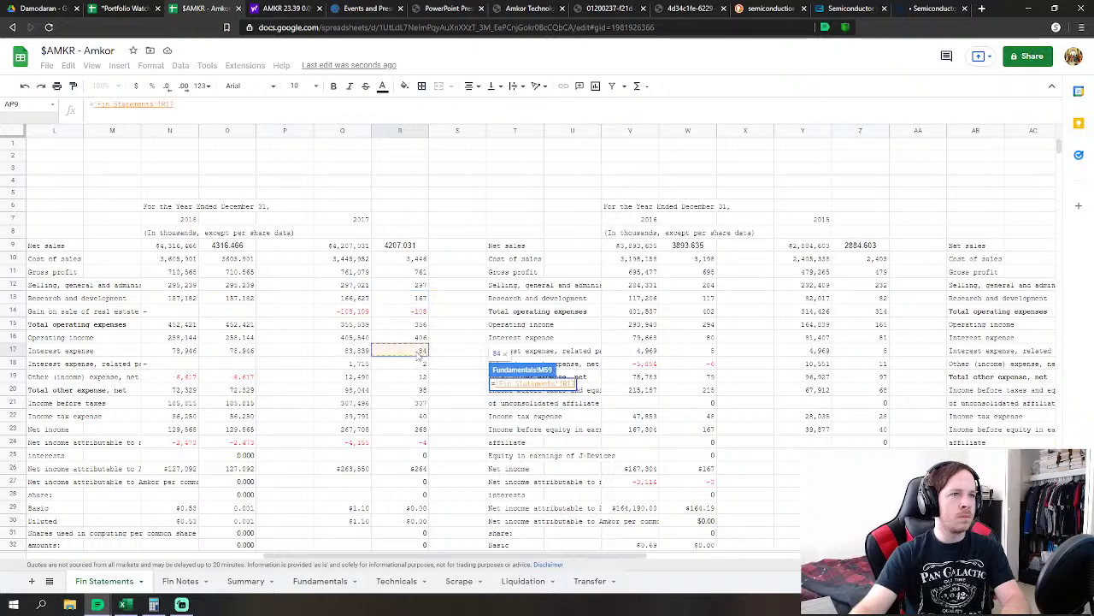
{"action": "key", "text": "Return"}
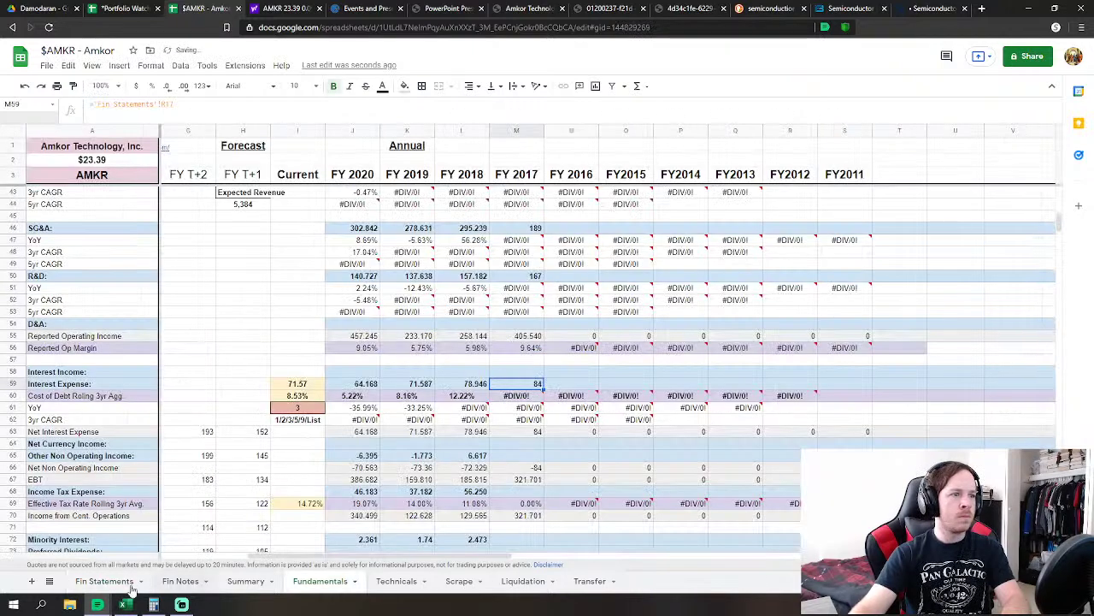
{"action": "left_click", "coordinate": [129, 586]}
Add two decimal places to the 2017 figures in Fin Statements column R
{"action": "left_click", "coordinate": [399, 130]}
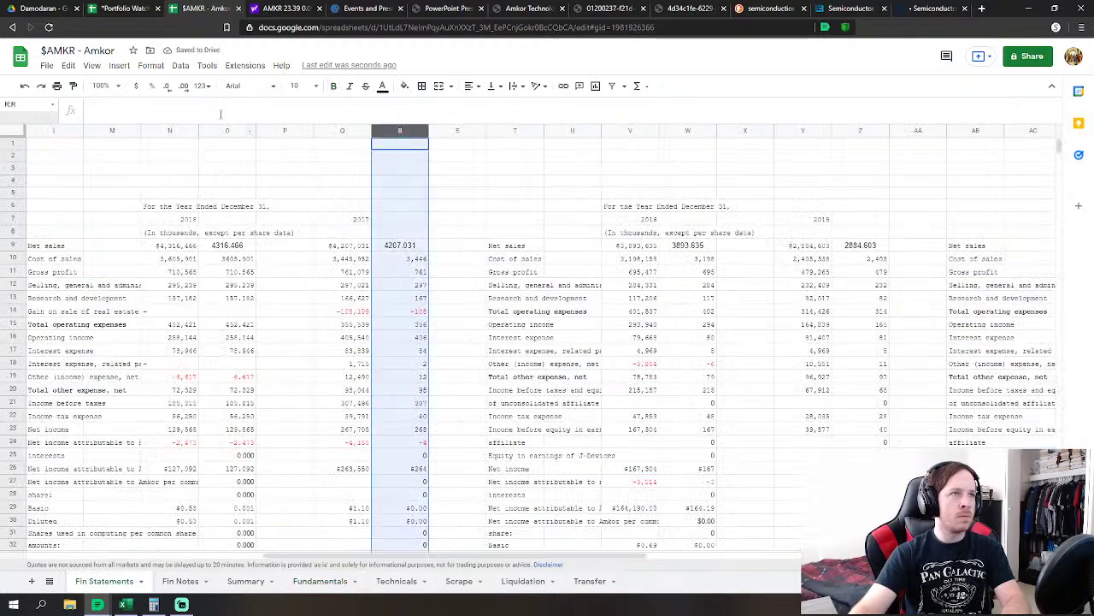
{"action": "left_click", "coordinate": [183, 85]}
{"action": "left_click", "coordinate": [183, 86]}
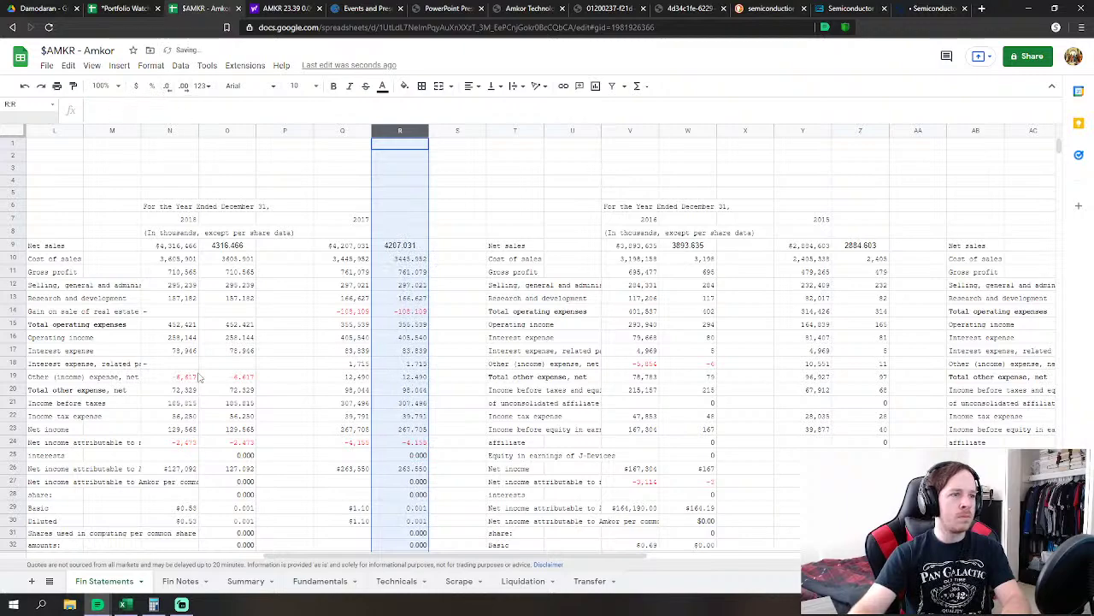
Link FY2017 other non-operating income in M65 to Fin Statements R19
{"action": "left_click", "coordinate": [320, 581]}
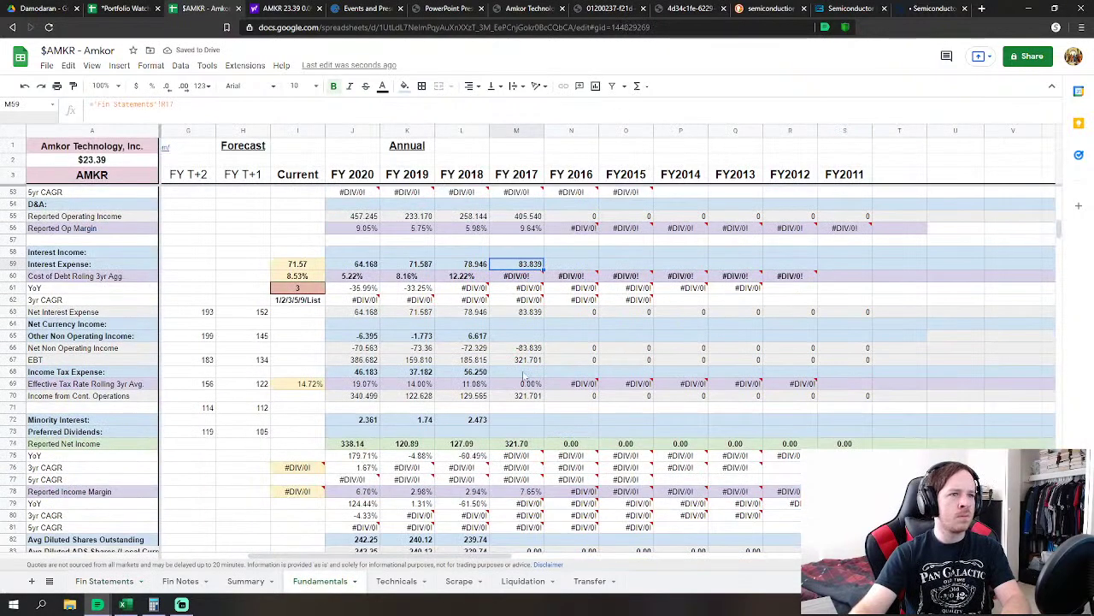
{"action": "left_click", "coordinate": [527, 337]}
{"action": "type", "text": "="}
{"action": "left_click", "coordinate": [104, 580]}
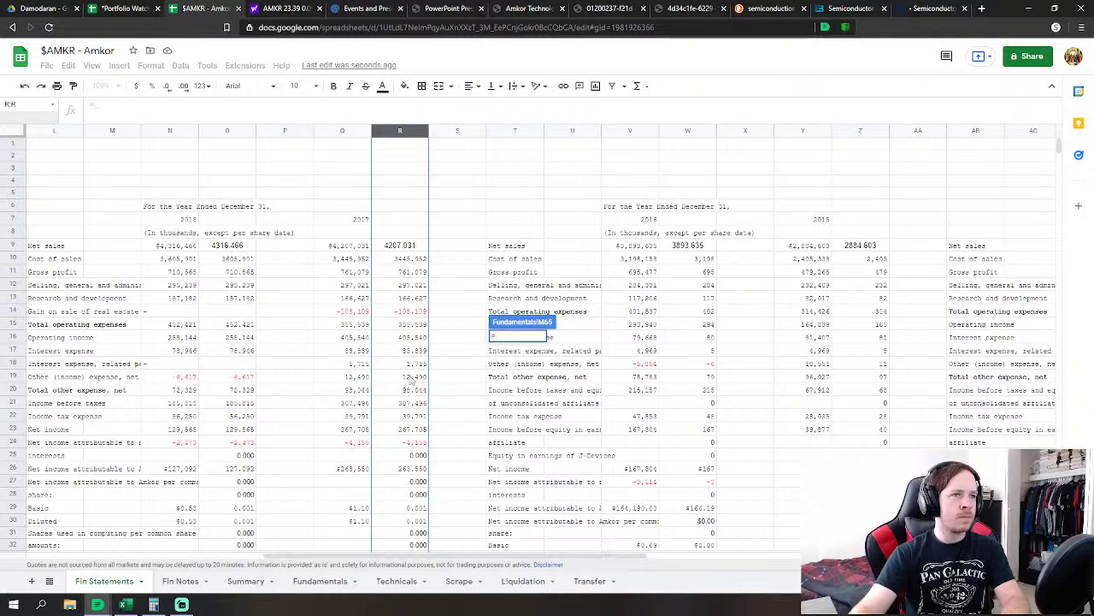
{"action": "left_click", "coordinate": [411, 377]}
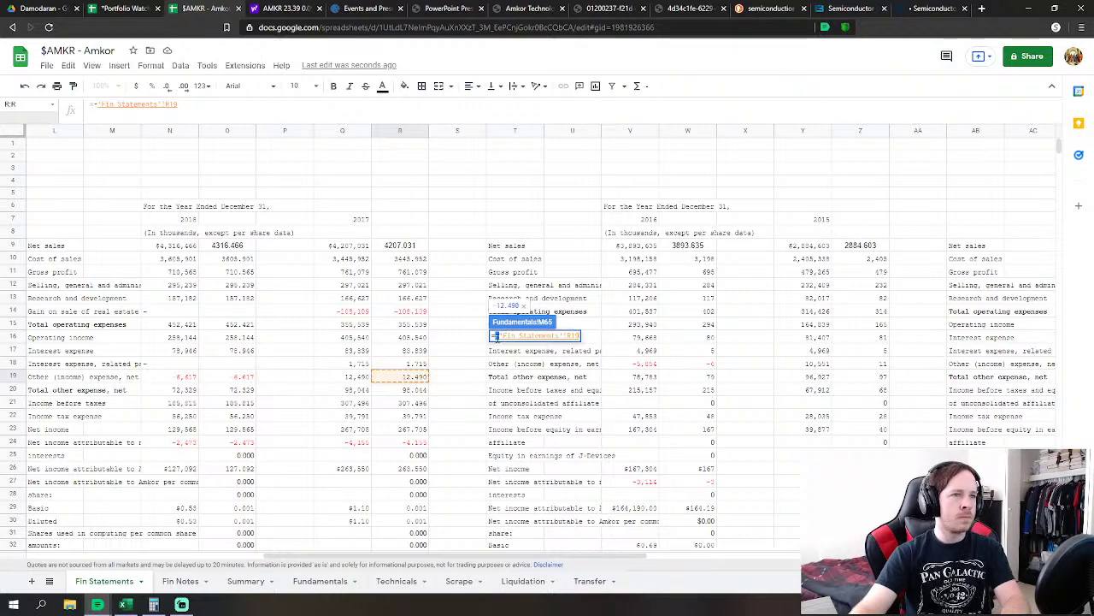
{"action": "key", "text": "Return"}
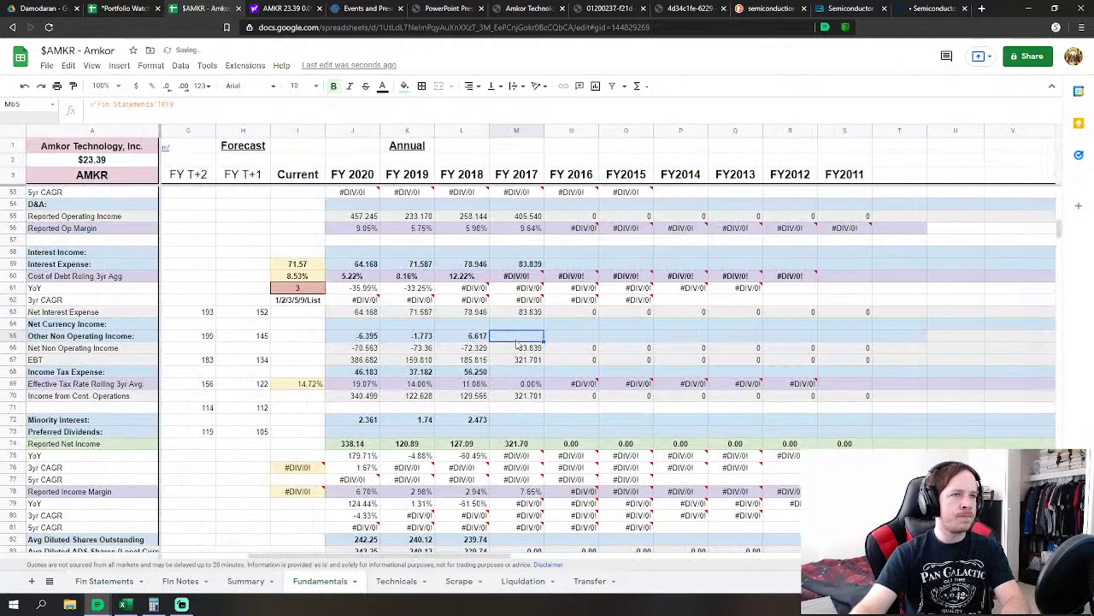
Extend M59's interest expense formula to also add related-party interest in R18
{"action": "left_click", "coordinate": [539, 266]}
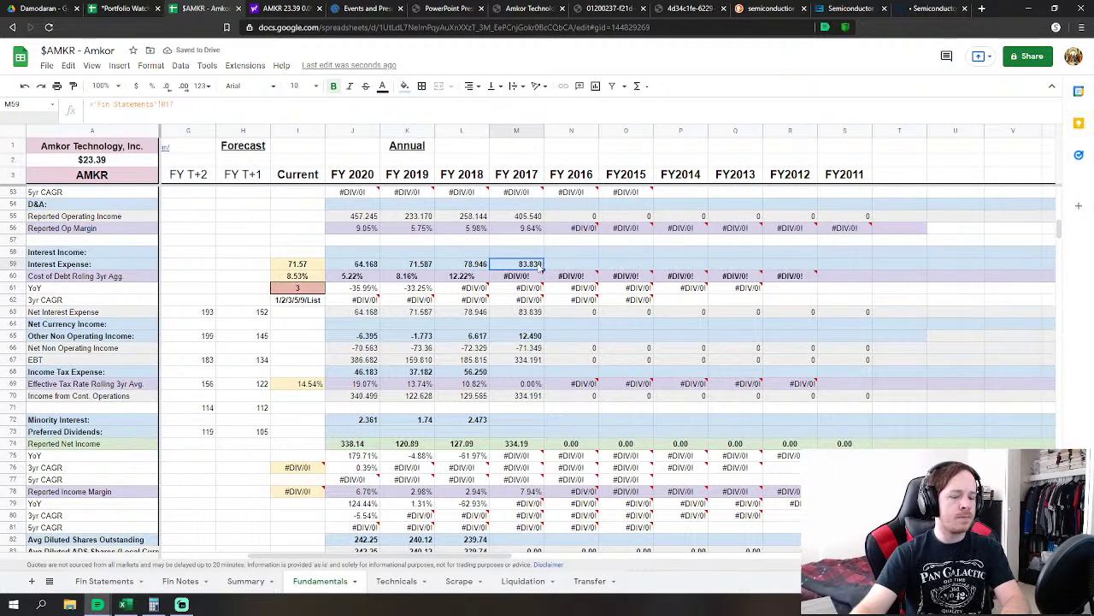
{"action": "double_click", "coordinate": [541, 266]}
{"action": "type", "text": "+"}
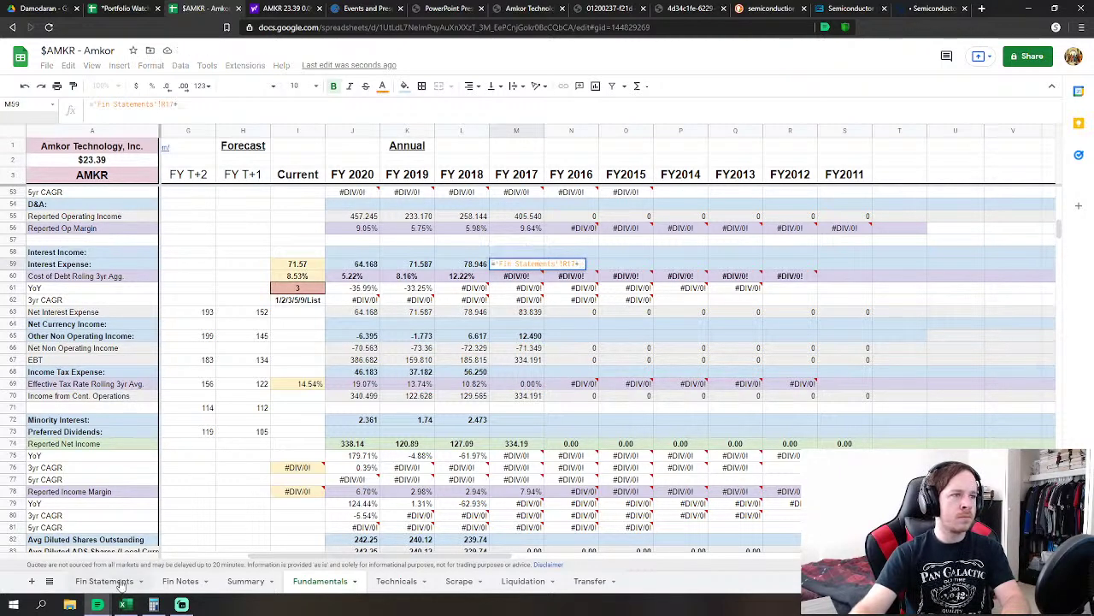
{"action": "left_click", "coordinate": [105, 581]}
{"action": "left_click", "coordinate": [400, 365]}
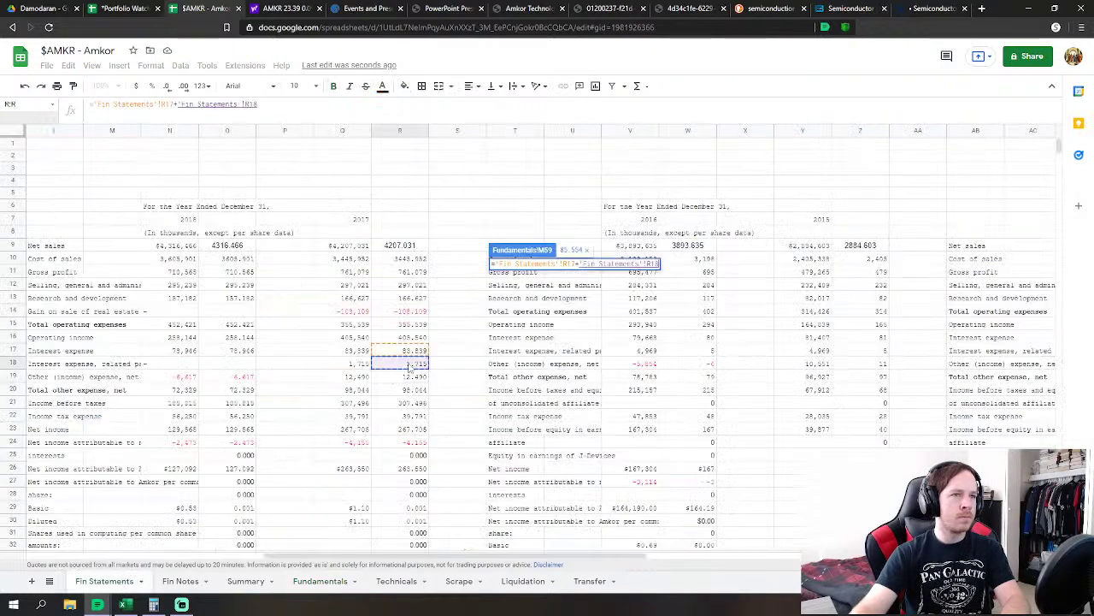
{"action": "key", "text": "Return"}
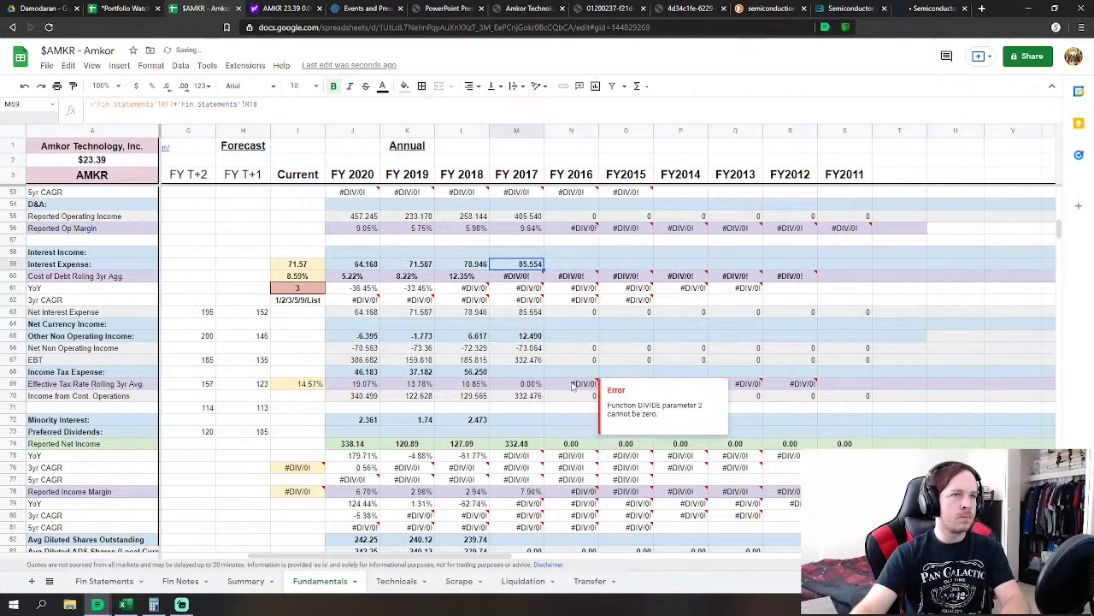
Link FY2017 income tax in M68 to Fin Statements R22, showing 39.791
{"action": "left_click", "coordinate": [523, 373]}
{"action": "type", "text": "="}
{"action": "left_click", "coordinate": [104, 581]}
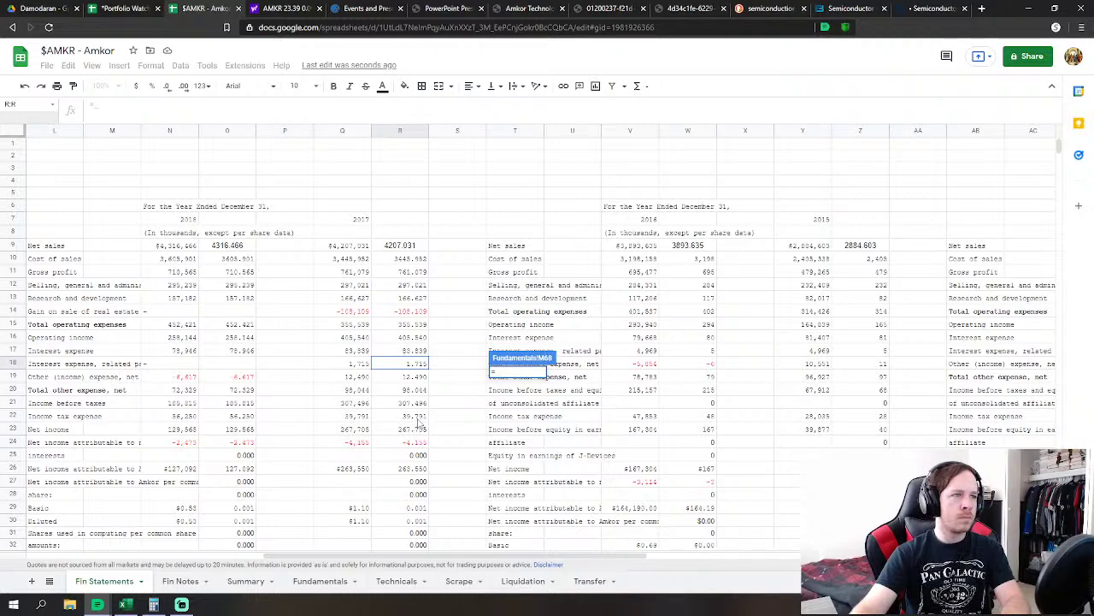
{"action": "left_click", "coordinate": [417, 416]}
{"action": "key", "text": "Return"}
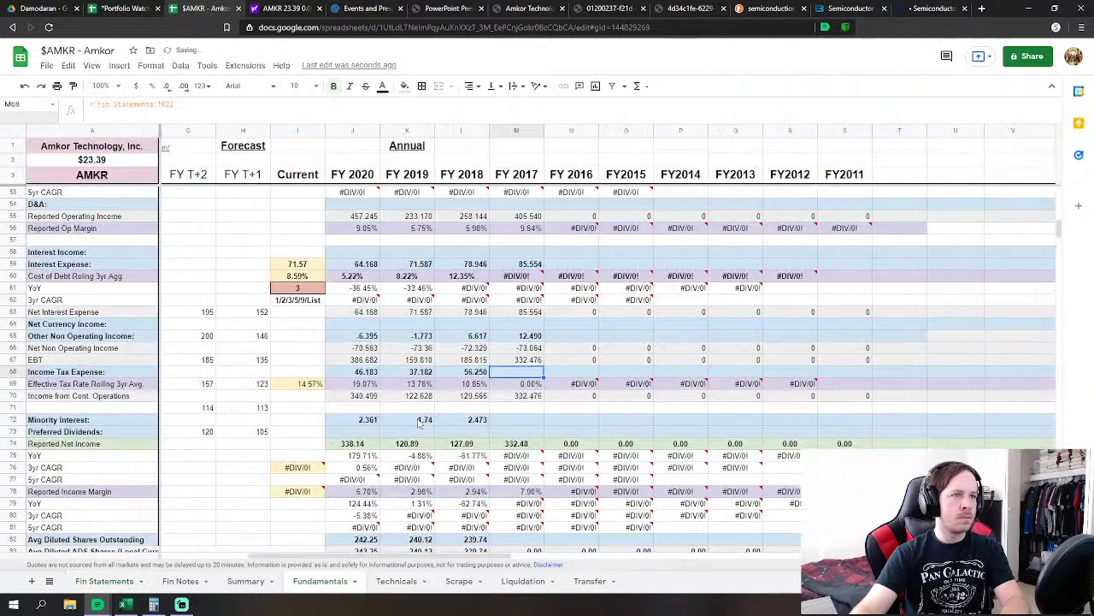
Rework M65's formula so other non-operating income shows -12.490
{"action": "double_click", "coordinate": [513, 336]}
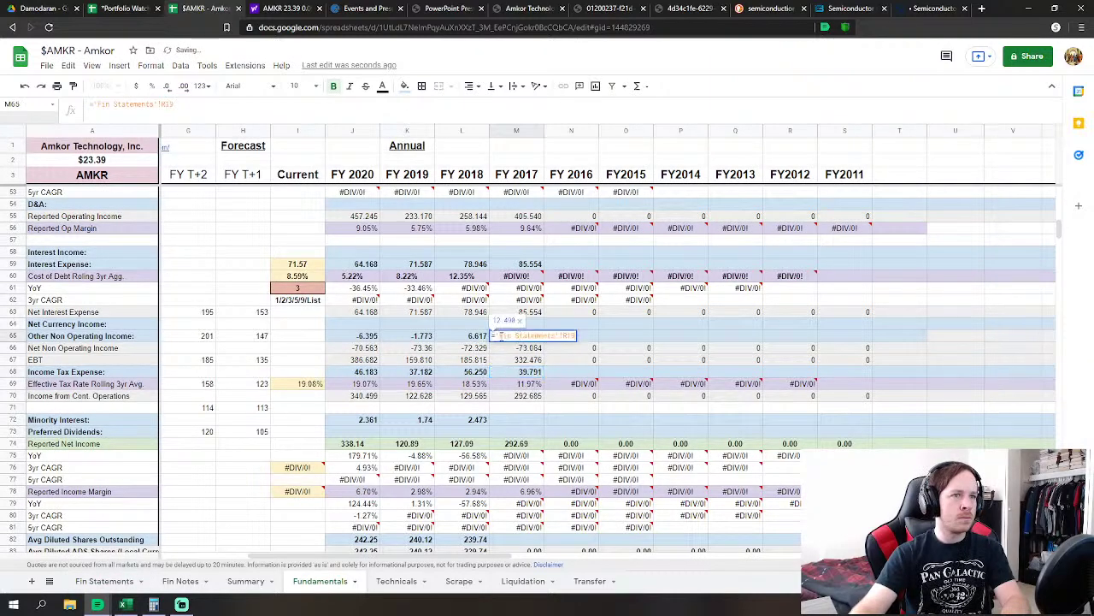
{"action": "key", "text": "ctrl+a"}
{"action": "key", "text": "BackSpace"}
{"action": "key", "text": "Return"}
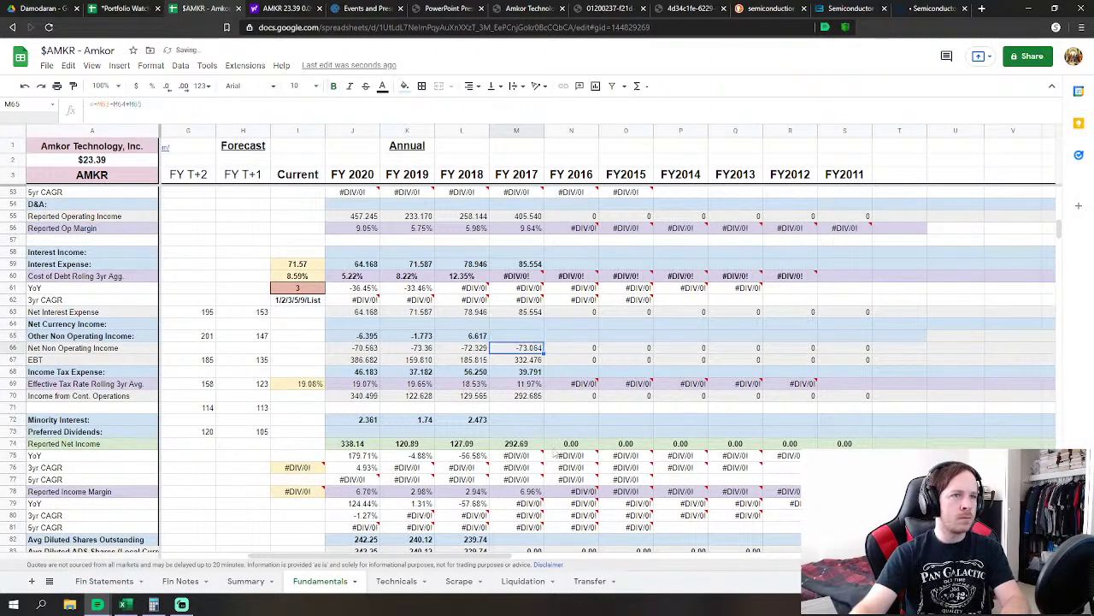
{"action": "key", "text": "ctrl+z"}
Link FY2017 minority interest in M72 to Fin Statements R24, showing 4.155
{"action": "left_click", "coordinate": [511, 420]}
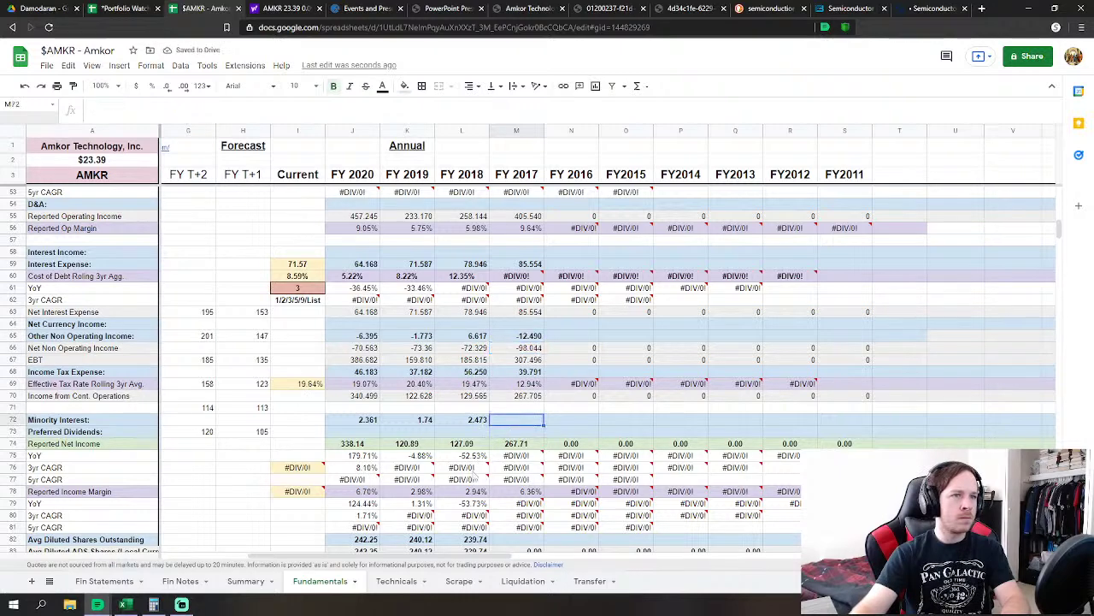
{"action": "type", "text": "="}
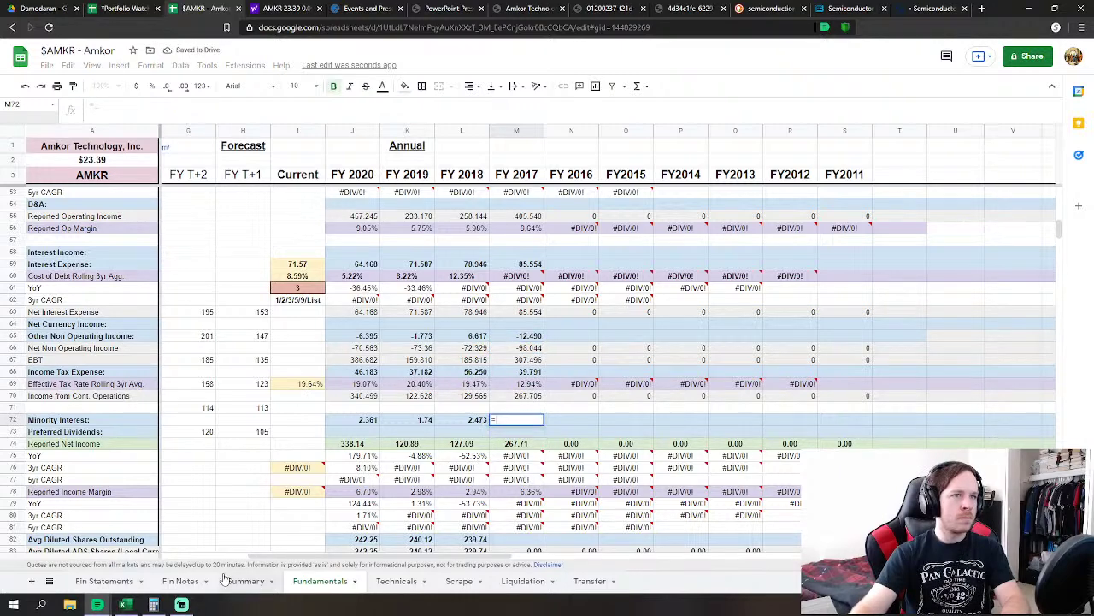
{"action": "left_click", "coordinate": [106, 580]}
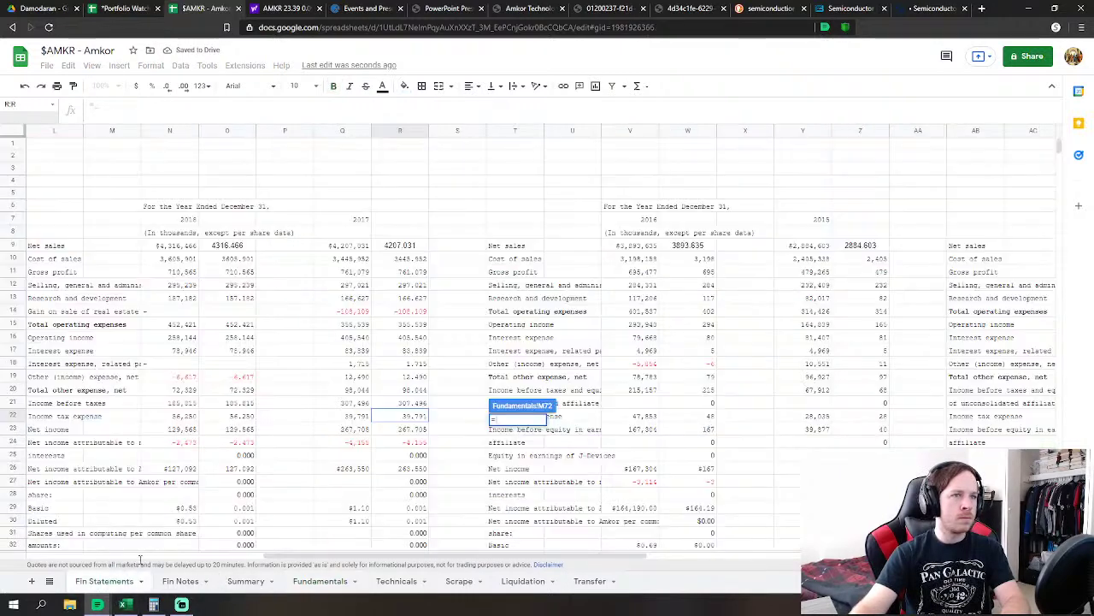
{"action": "left_click", "coordinate": [417, 442]}
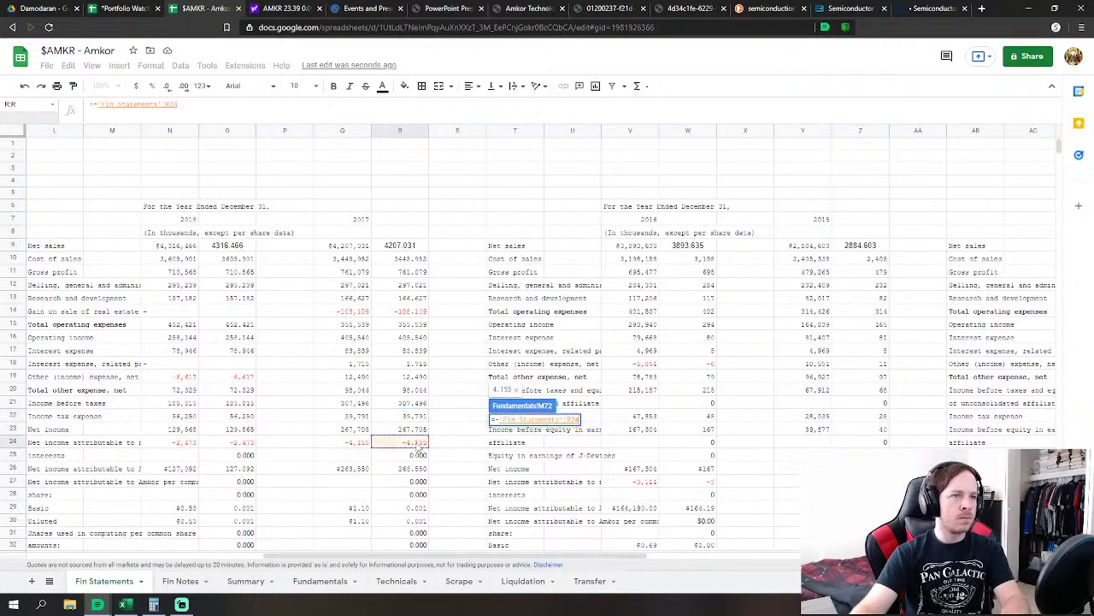
{"action": "key", "text": "Return"}
Link FY 2017 diluted shares in M82 to Fin Statements R34
{"action": "scroll", "coordinate": [537, 475], "scroll_direction": "down", "scroll_amount": 2}
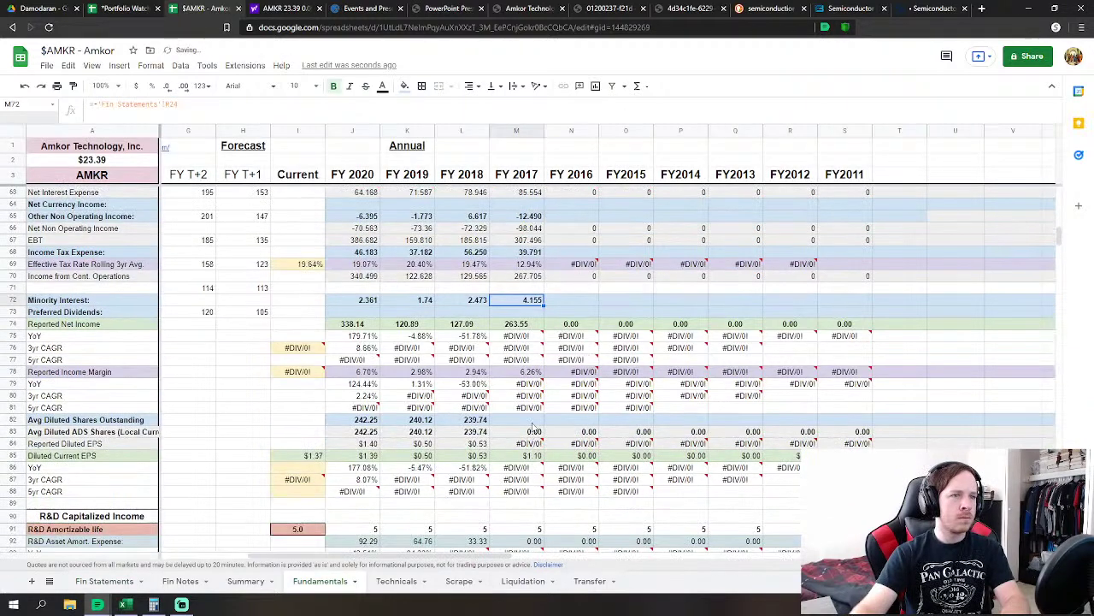
{"action": "left_click", "coordinate": [517, 419]}
{"action": "type", "text": "="}
{"action": "left_click", "coordinate": [105, 580]}
{"action": "scroll", "coordinate": [423, 482], "scroll_direction": "down", "scroll_amount": 3}
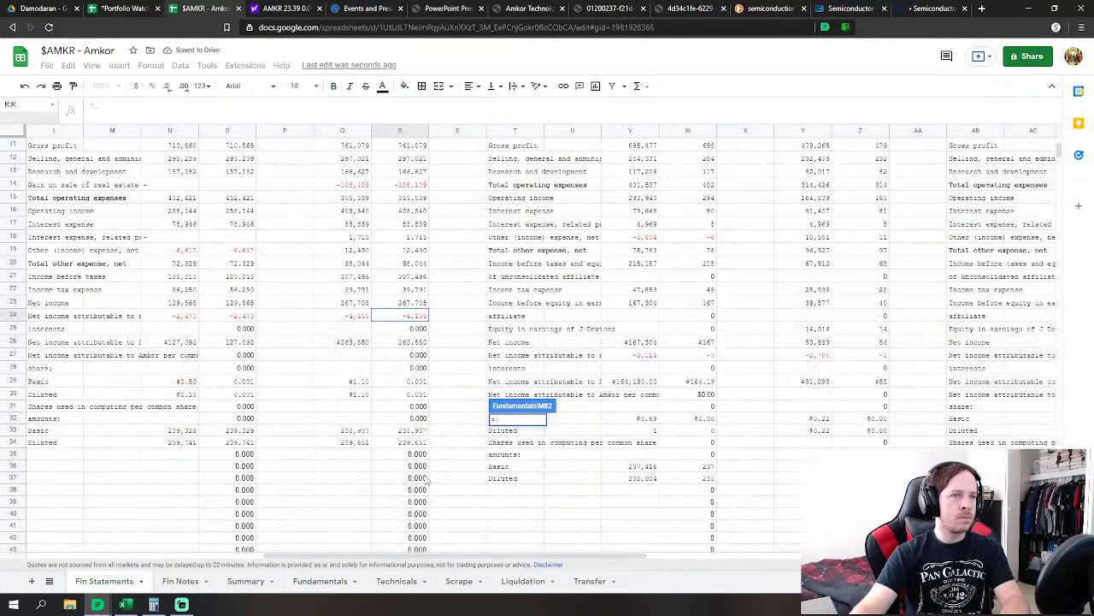
{"action": "left_click", "coordinate": [424, 446]}
{"action": "key", "text": "Return"}
Link FY 2017 depreciation in M127 to Fin Statements R56
{"action": "scroll", "coordinate": [505, 474], "scroll_direction": "down", "scroll_amount": 12}
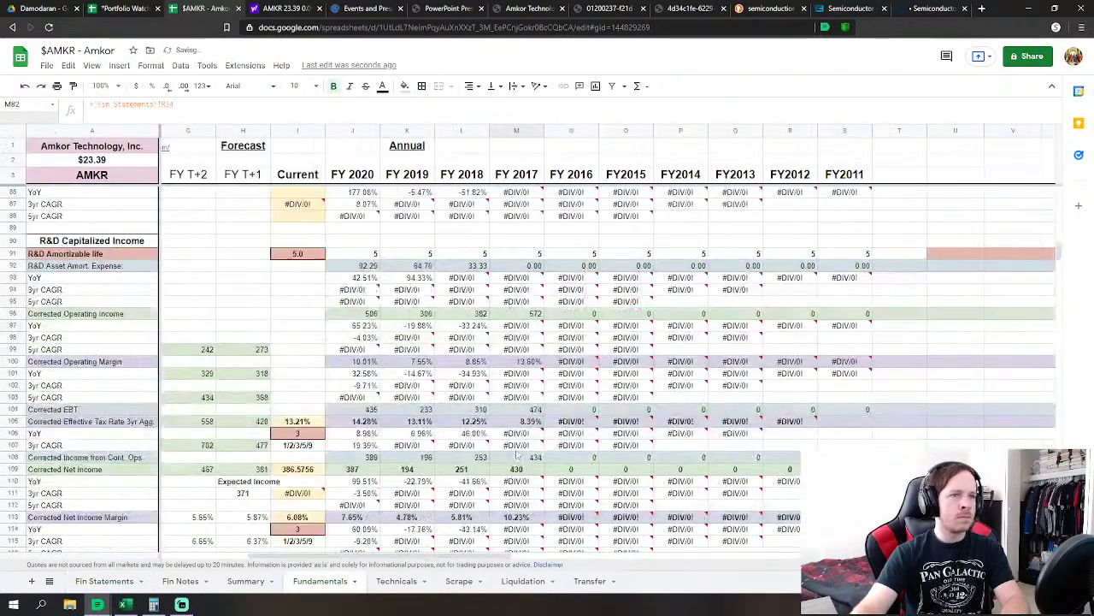
{"action": "left_click", "coordinate": [539, 332]}
{"action": "type", "text": "="}
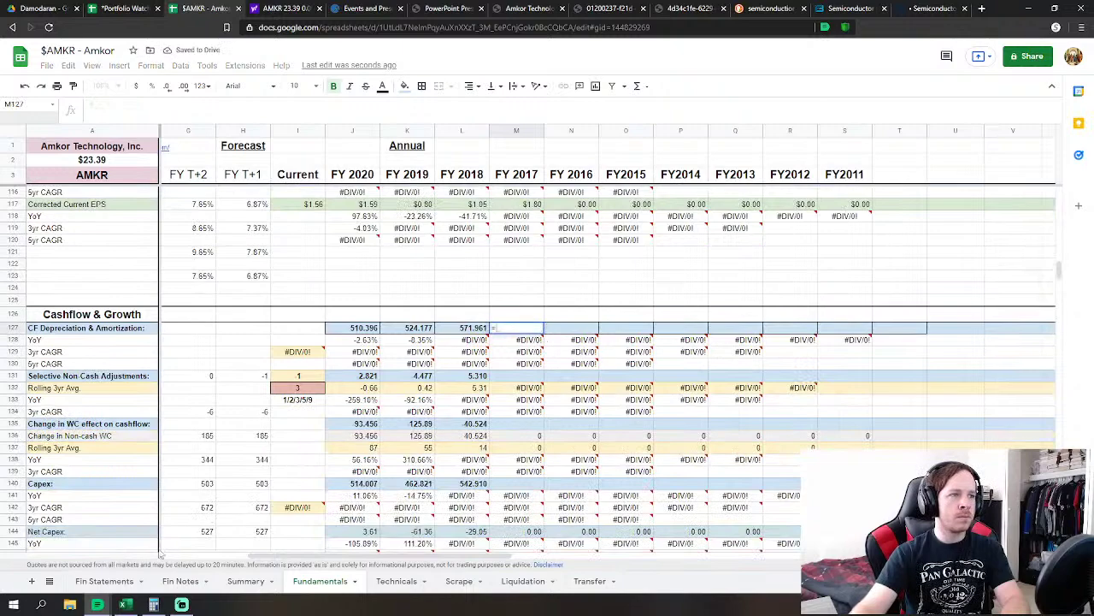
{"action": "left_click", "coordinate": [105, 581]}
{"action": "scroll", "coordinate": [417, 444], "scroll_direction": "down", "scroll_amount": 5}
{"action": "scroll", "coordinate": [416, 444], "scroll_direction": "down", "scroll_amount": 2}
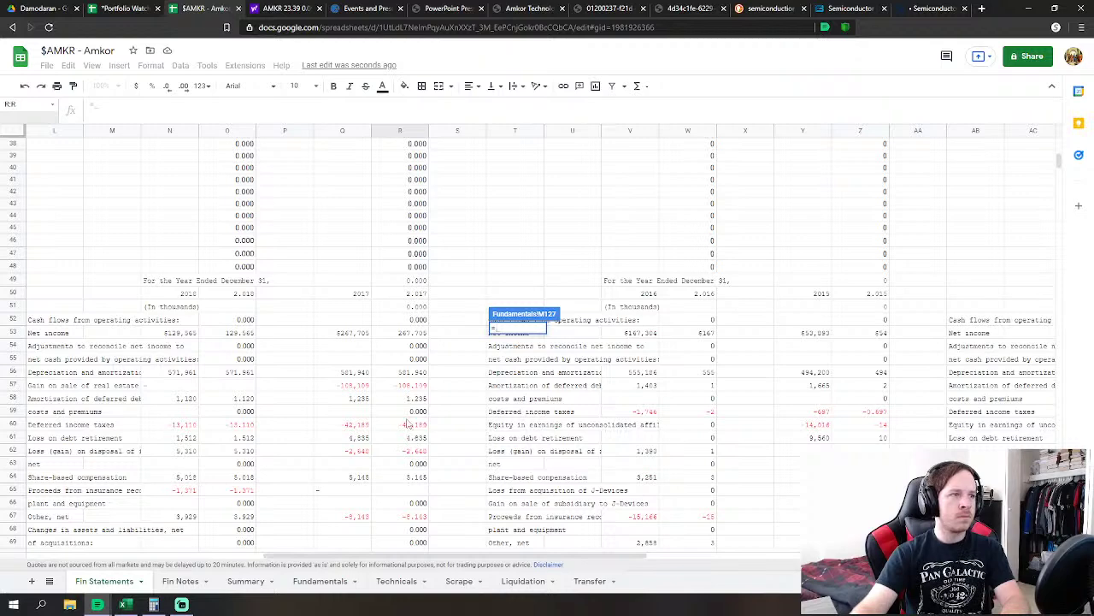
{"action": "left_click", "coordinate": [413, 375]}
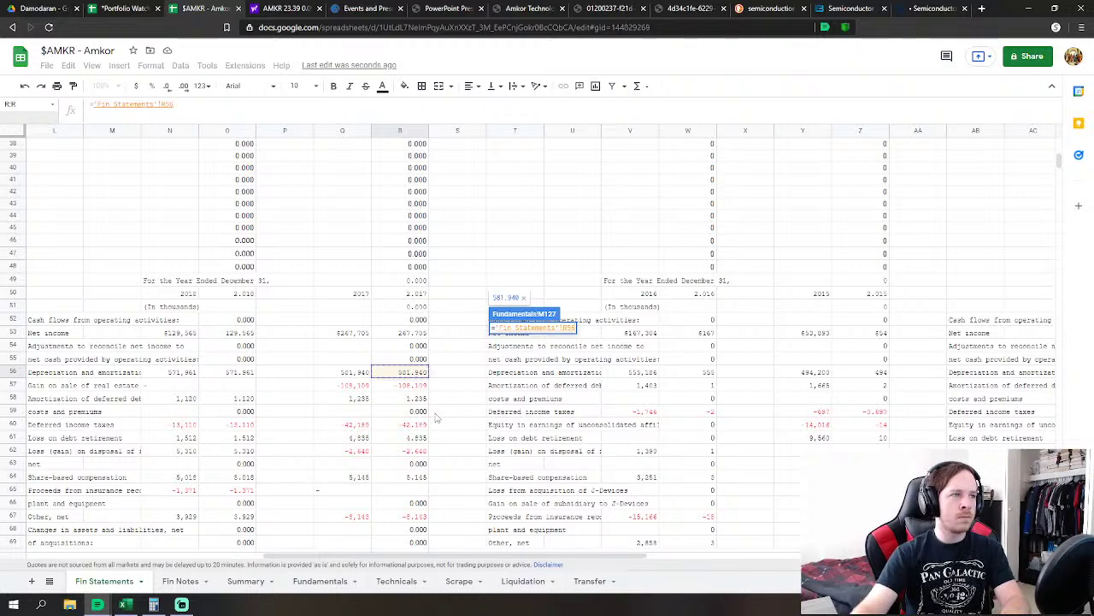
{"action": "key", "text": "Return"}
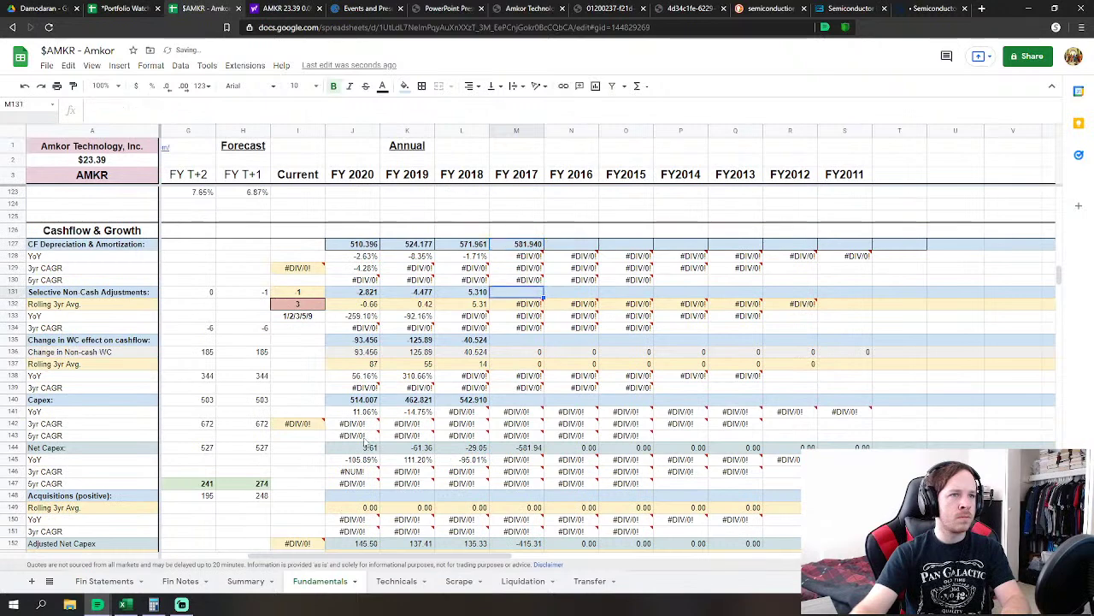
Set FY 2017 Non-Cash Adjustments in M131 to Fin Statements R57 plus R62
{"action": "type", "text": "="}
{"action": "left_click", "coordinate": [103, 581]}
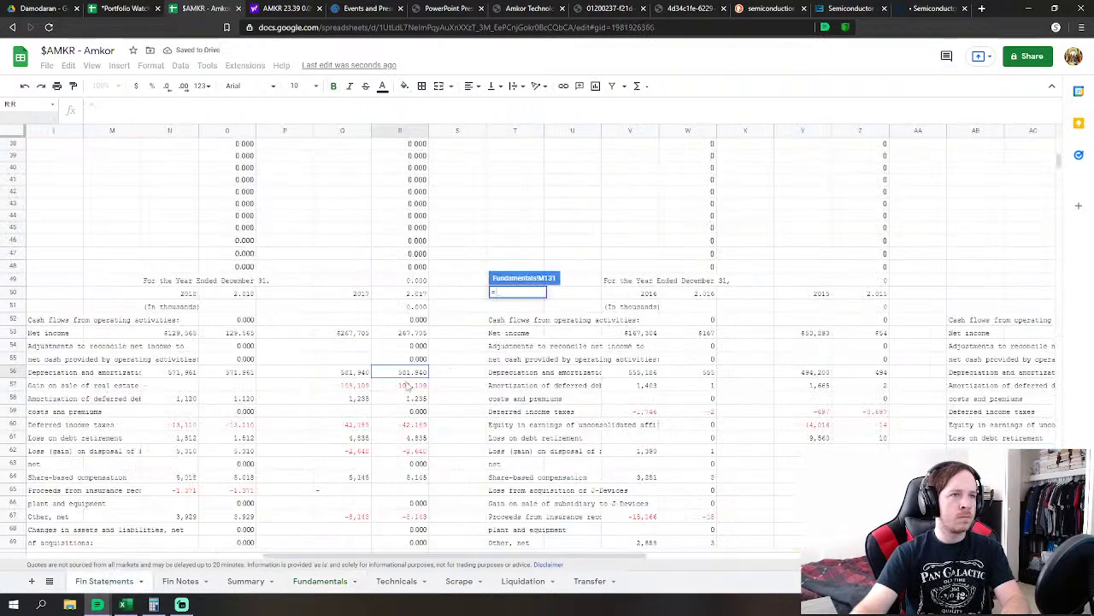
{"action": "left_click", "coordinate": [411, 386]}
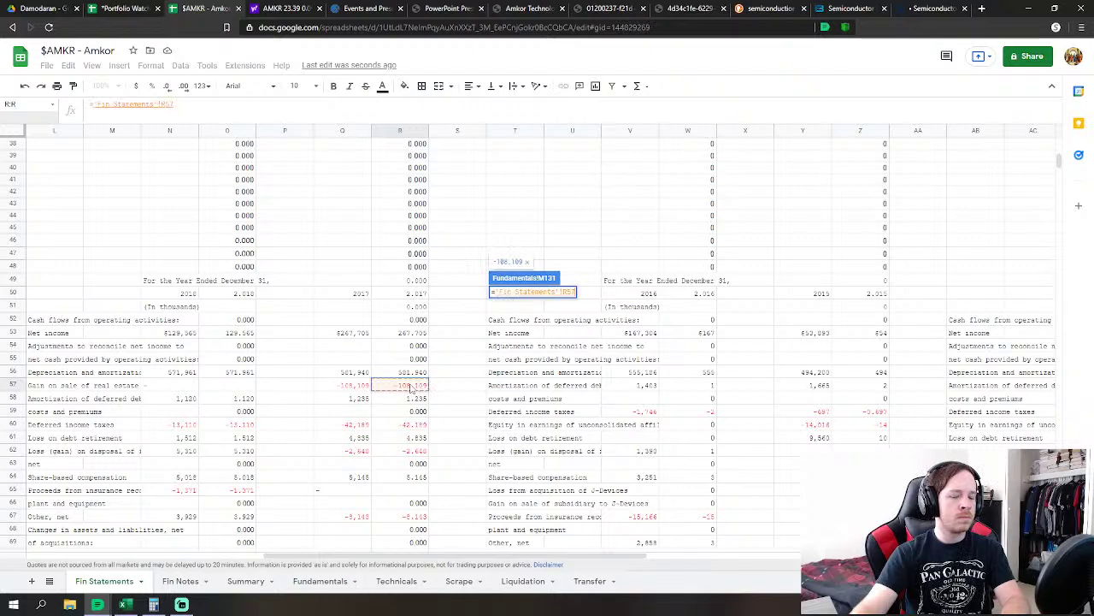
{"action": "key", "text": "Return"}
{"action": "key", "text": "Return"}
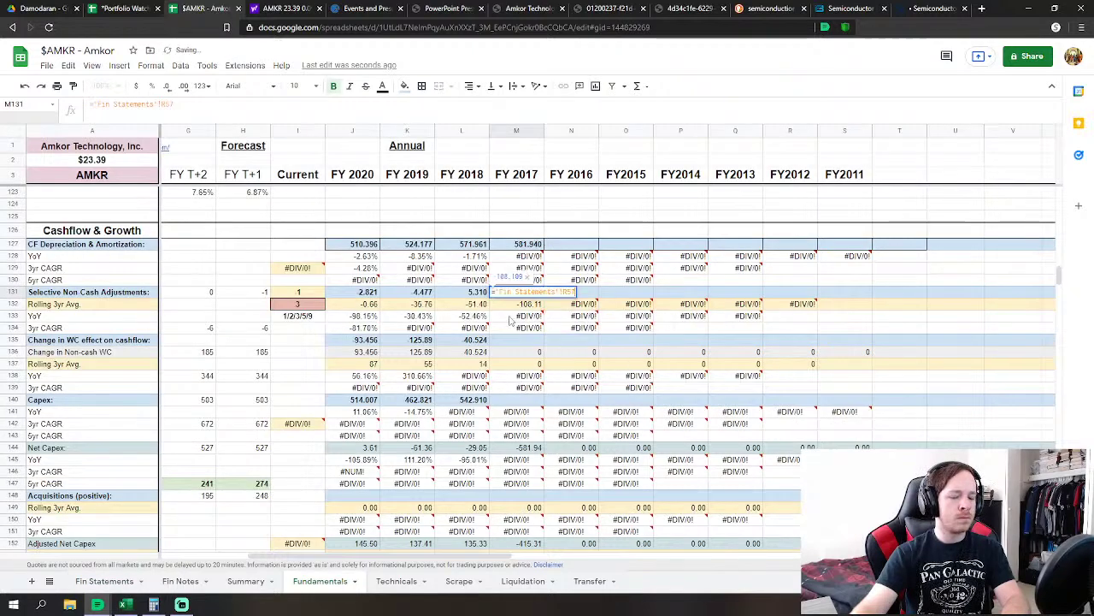
{"action": "type", "text": "+"}
{"action": "left_click", "coordinate": [120, 581]}
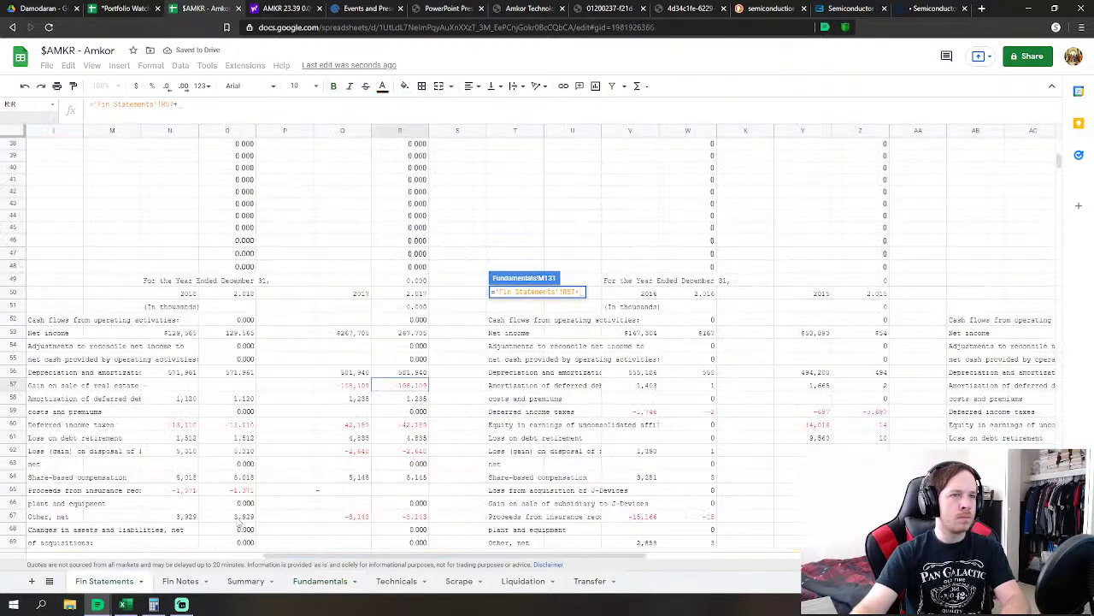
{"action": "left_click", "coordinate": [418, 450]}
{"action": "scroll", "coordinate": [432, 449], "scroll_direction": "down", "scroll_amount": 1}
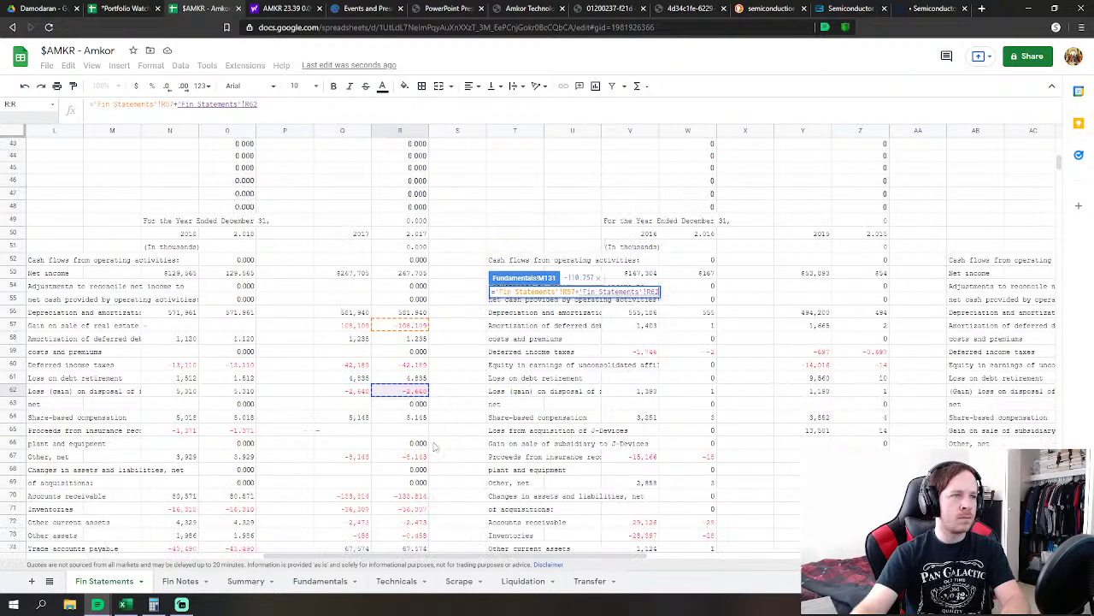
{"action": "key", "text": "Return"}
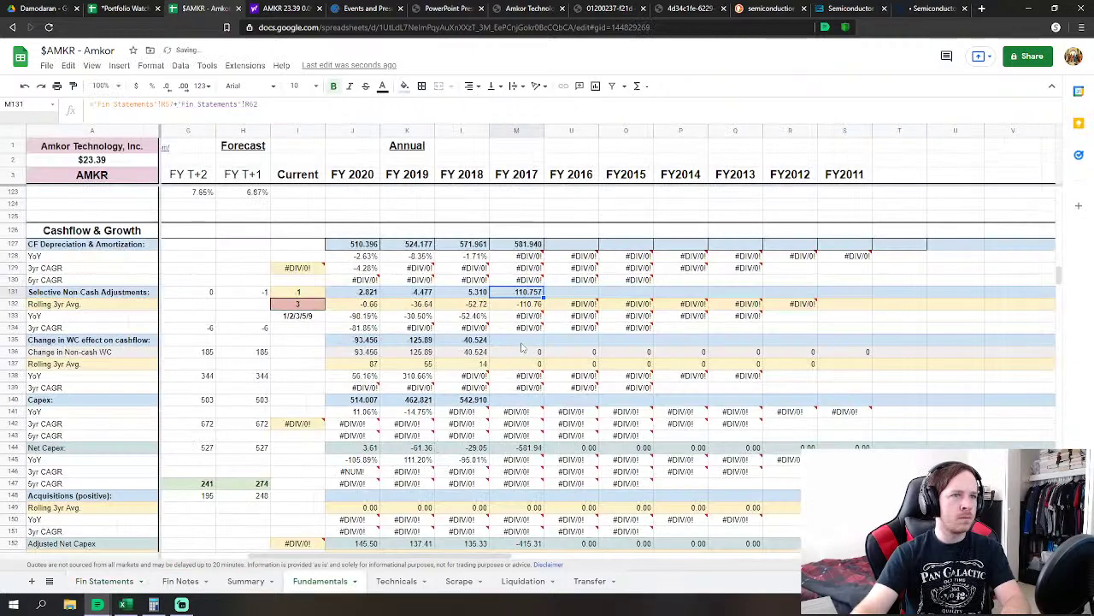
Set FY 2017 Change in WC in M135 to =SUM('Fin Statements'!R70:R77)
{"action": "left_click", "coordinate": [524, 342]}
{"action": "type", "text": "="}
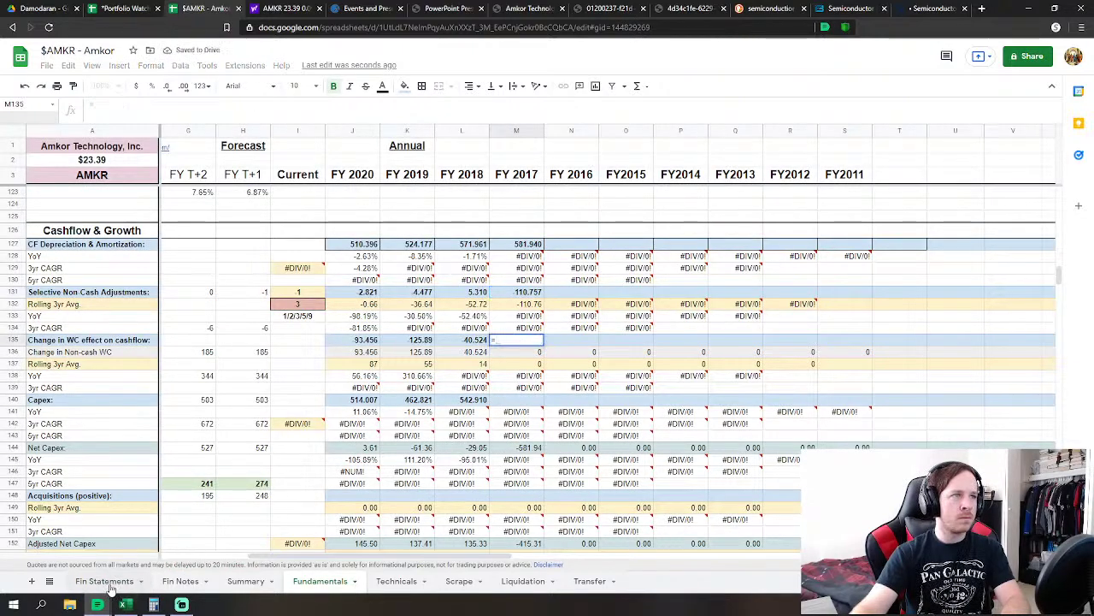
{"action": "left_click", "coordinate": [104, 581]}
{"action": "scroll", "coordinate": [360, 432], "scroll_direction": "down", "scroll_amount": 2}
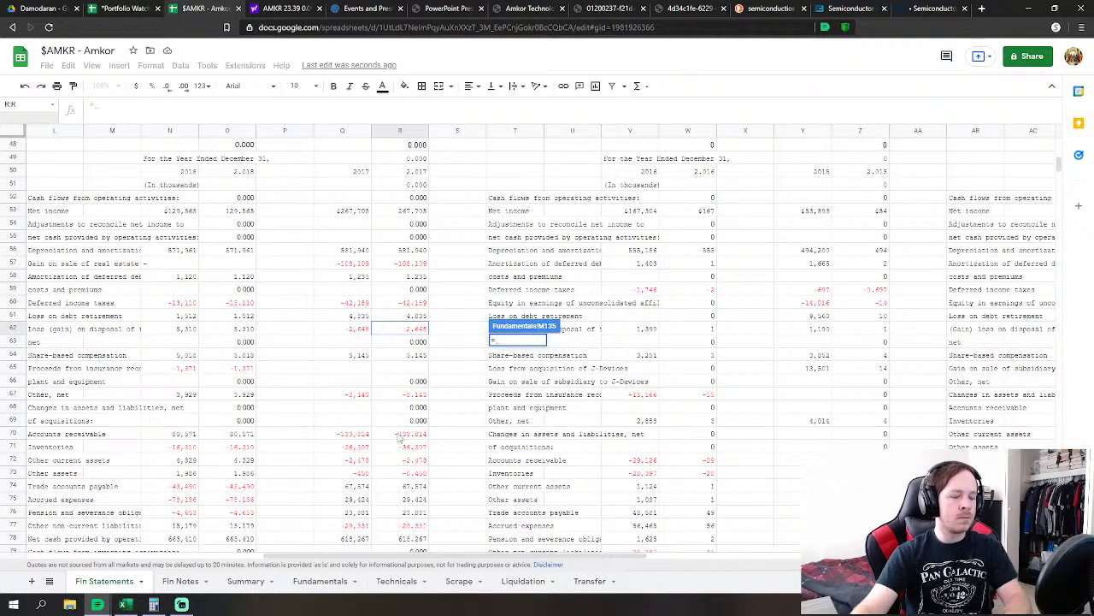
{"action": "type", "text": "su"}
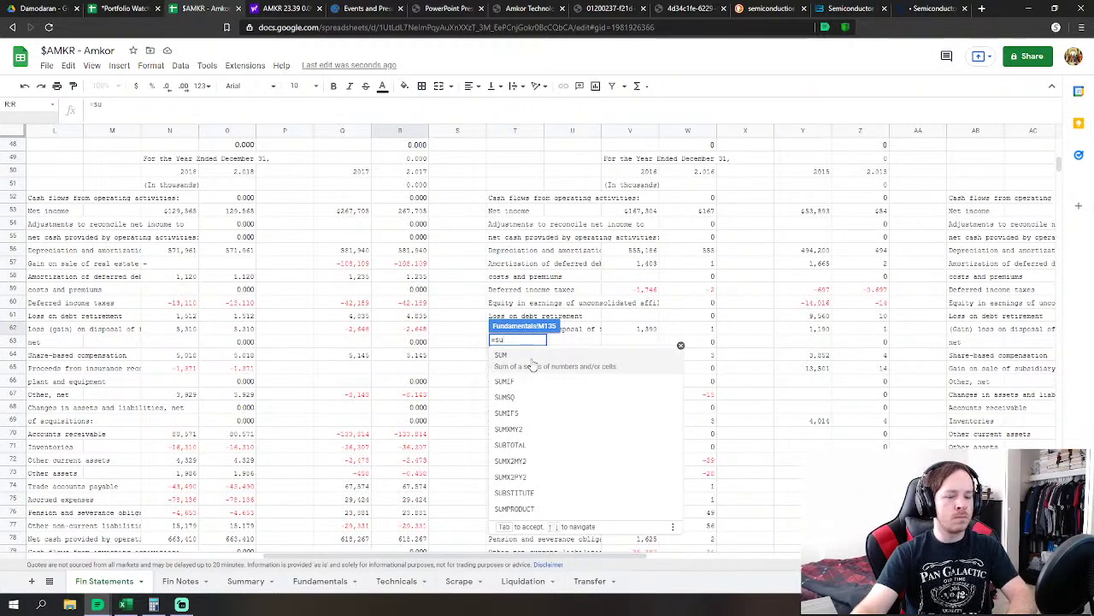
{"action": "left_click", "coordinate": [531, 366]}
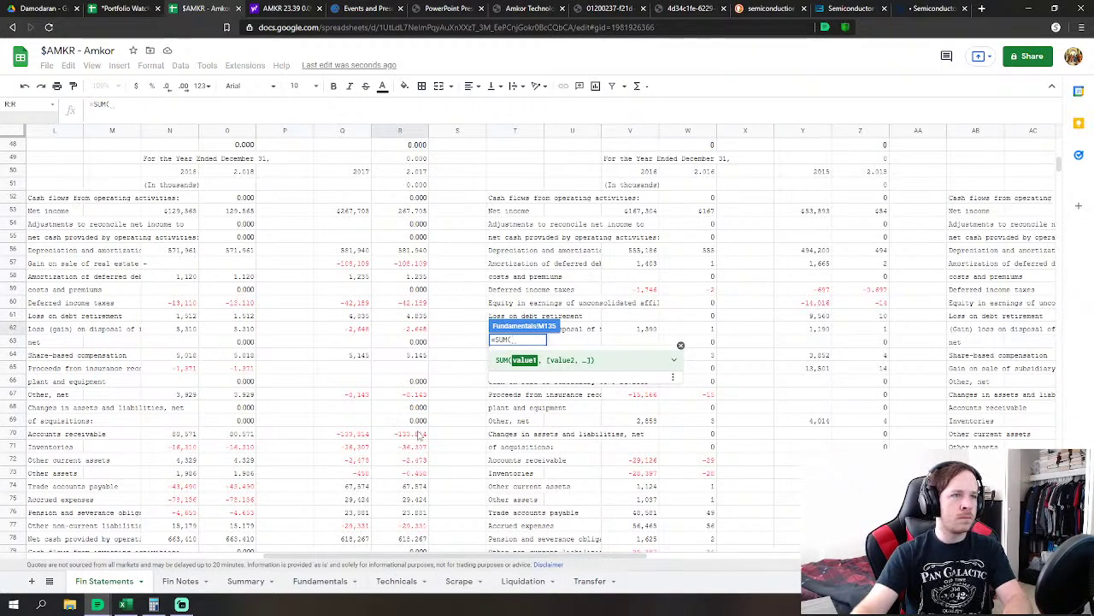
{"action": "left_click_drag", "start_coordinate": [419, 435], "coordinate": [416, 525]}
{"action": "key", "text": "Return"}
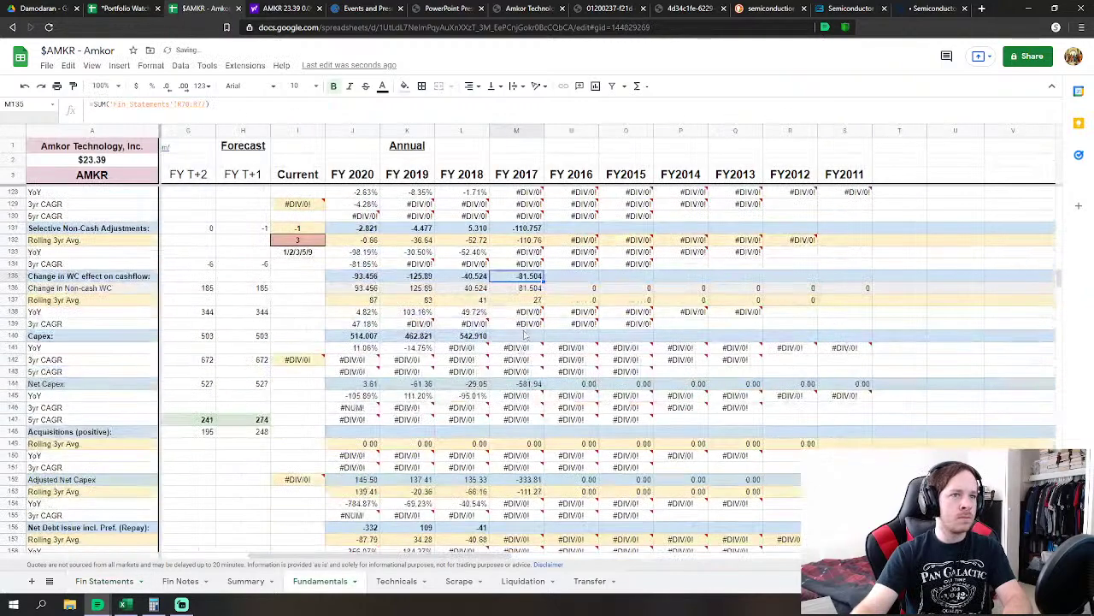
Set FY 2017 Capex in M140 to Fin Statements R80 minus R81
{"action": "left_click", "coordinate": [525, 336]}
{"action": "scroll", "coordinate": [525, 338], "scroll_direction": "down", "scroll_amount": 1}
{"action": "type", "text": "="}
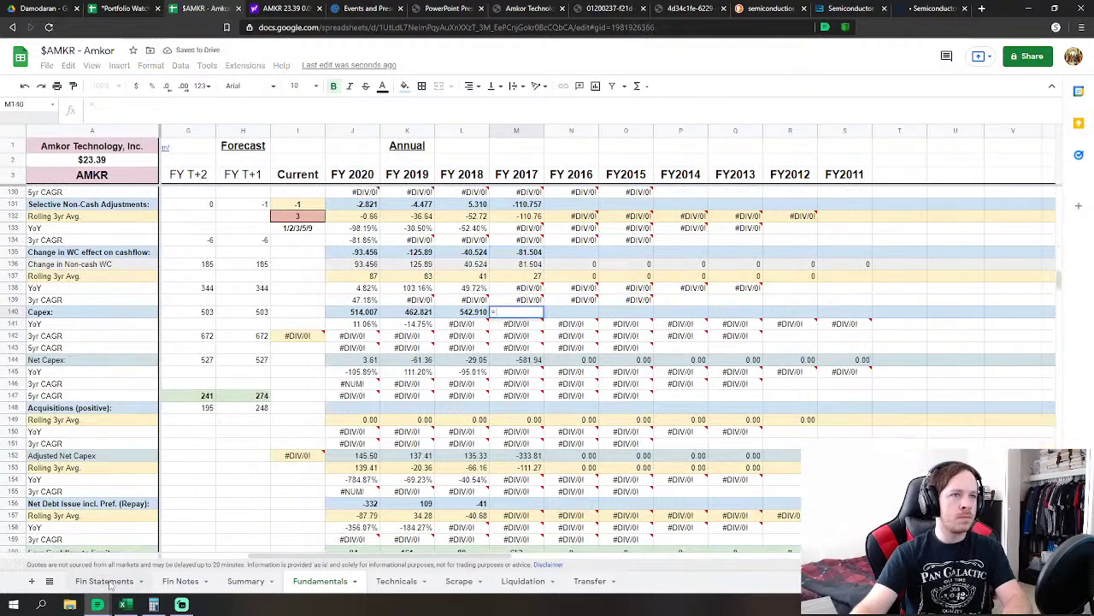
{"action": "left_click", "coordinate": [104, 581]}
{"action": "left_click_drag", "start_coordinate": [402, 329], "coordinate": [377, 430]}
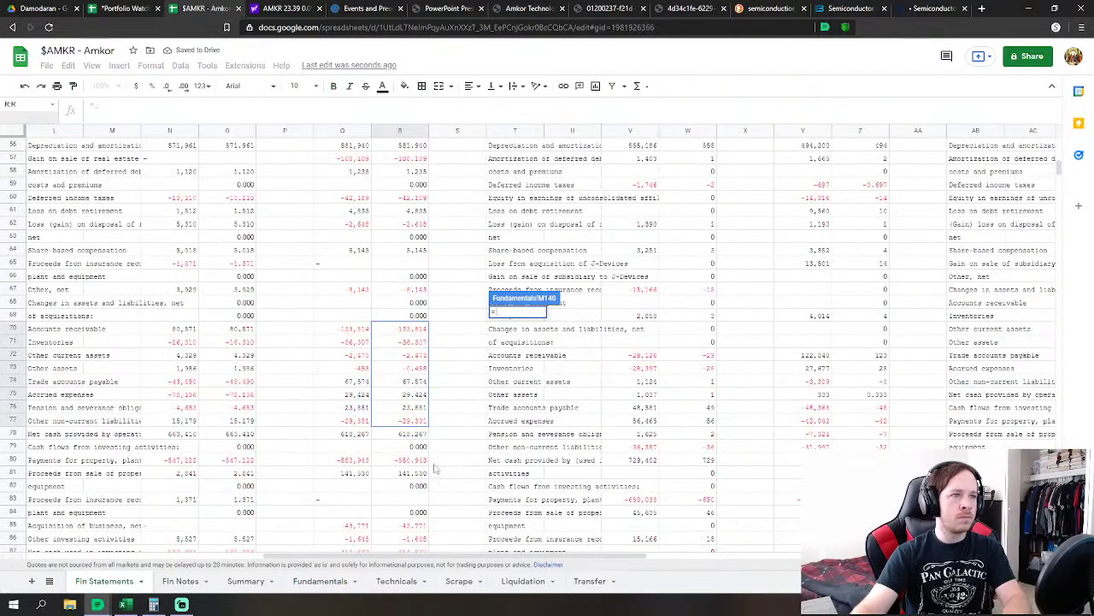
{"action": "left_click", "coordinate": [416, 462]}
{"action": "type", "text": "-"}
{"action": "left_click", "coordinate": [415, 474]}
{"action": "scroll", "coordinate": [416, 475], "scroll_direction": "down", "scroll_amount": 2}
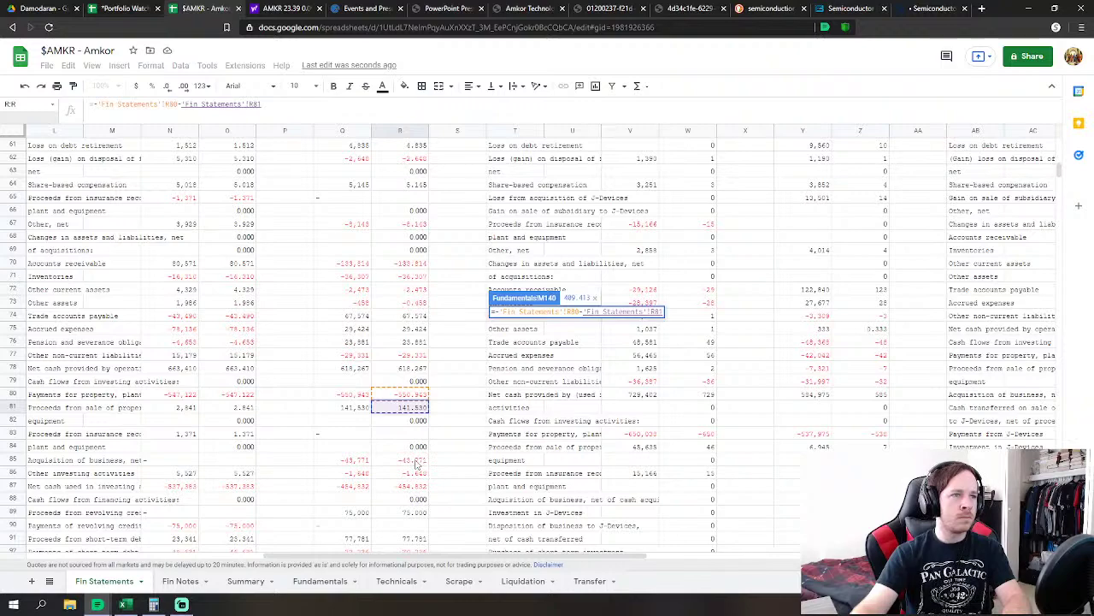
{"action": "key", "text": "Return"}
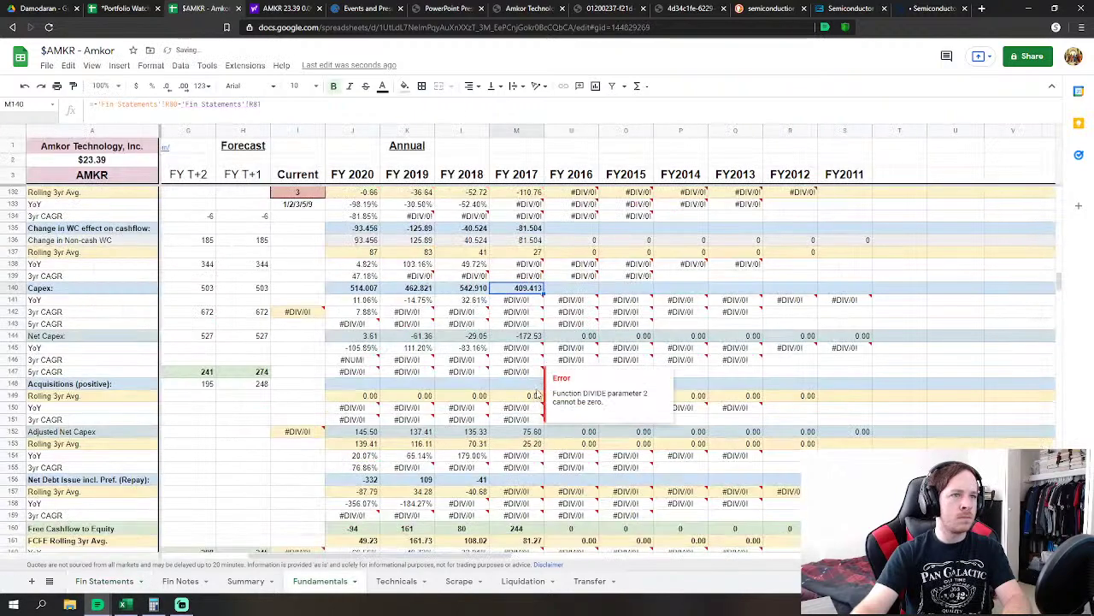
Link FY 2017 Acquisitions in M148 to Fin Statements R85
{"action": "left_click", "coordinate": [536, 385]}
{"action": "type", "text": "="}
{"action": "left_click", "coordinate": [104, 580]}
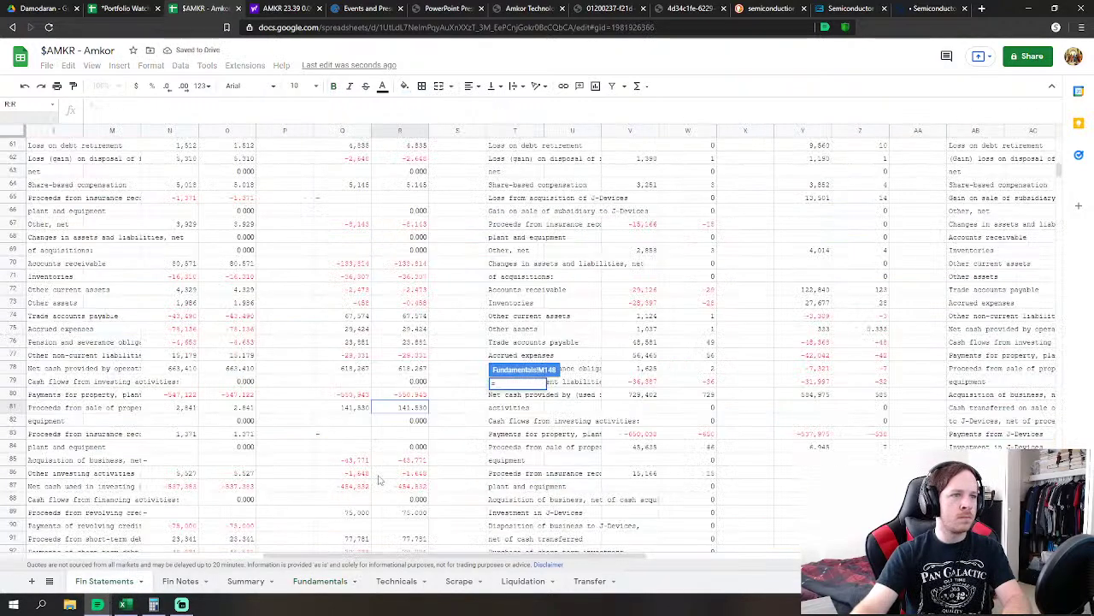
{"action": "left_click", "coordinate": [414, 459]}
{"action": "key", "text": "Return"}
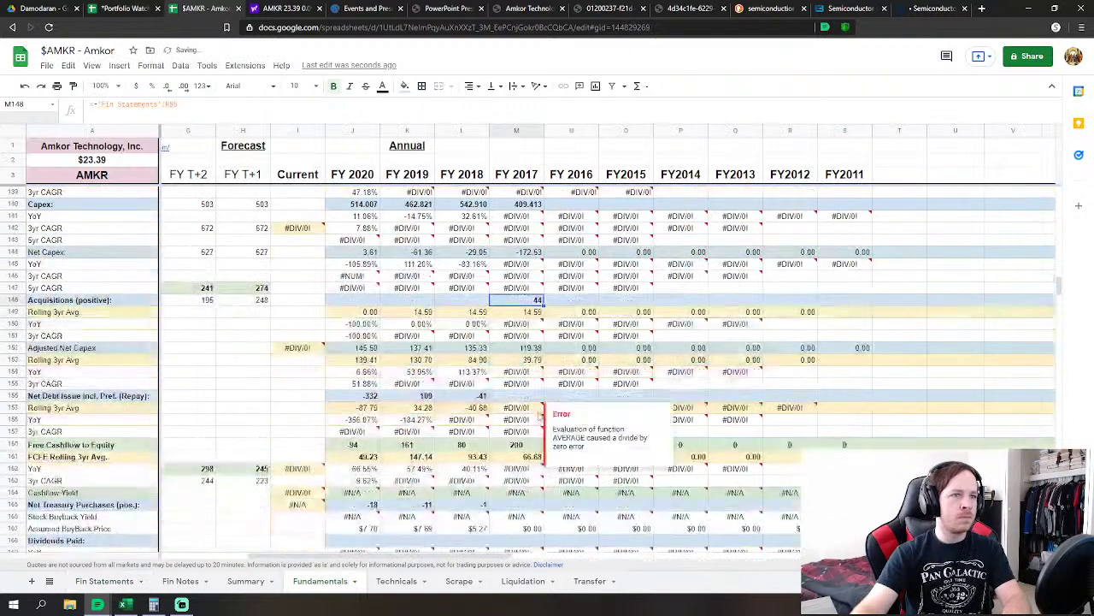
{"action": "left_click", "coordinate": [518, 396]}
Set M156 to Fin Statements R89+R91+R92+R93+R94+R95+R96+R99, giving -119
{"action": "type", "text": "="}
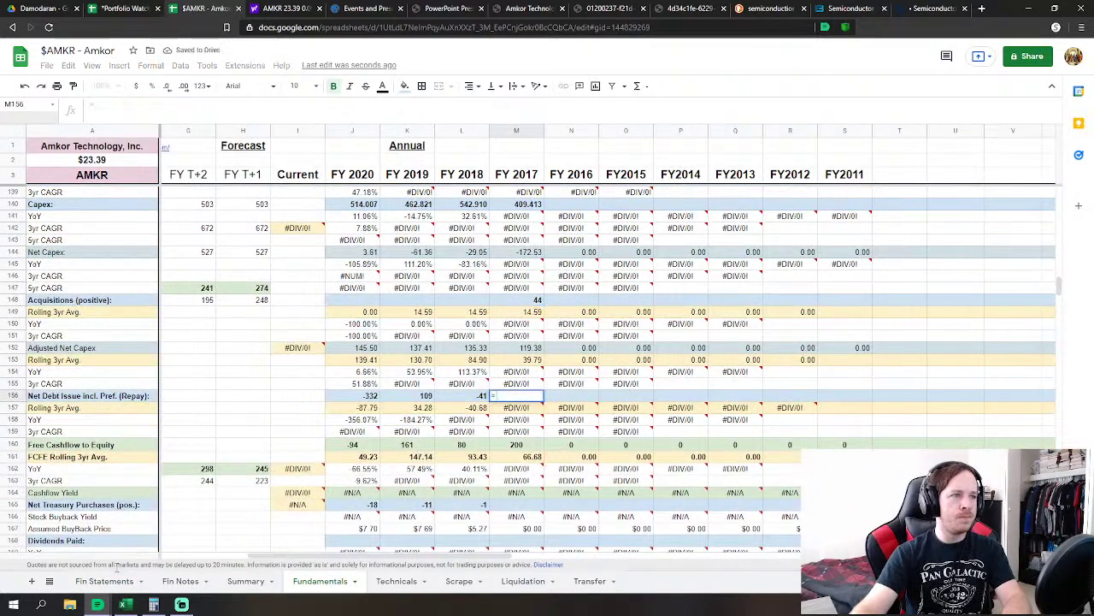
{"action": "left_click", "coordinate": [104, 581]}
{"action": "scroll", "coordinate": [333, 479], "scroll_direction": "down", "scroll_amount": 2}
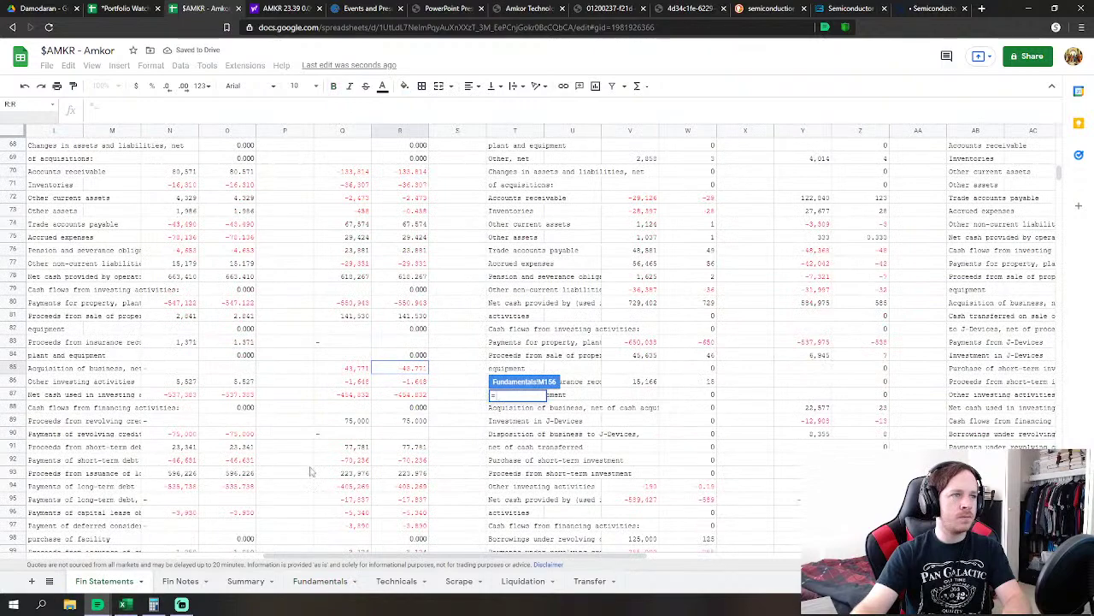
{"action": "left_click", "coordinate": [417, 422]}
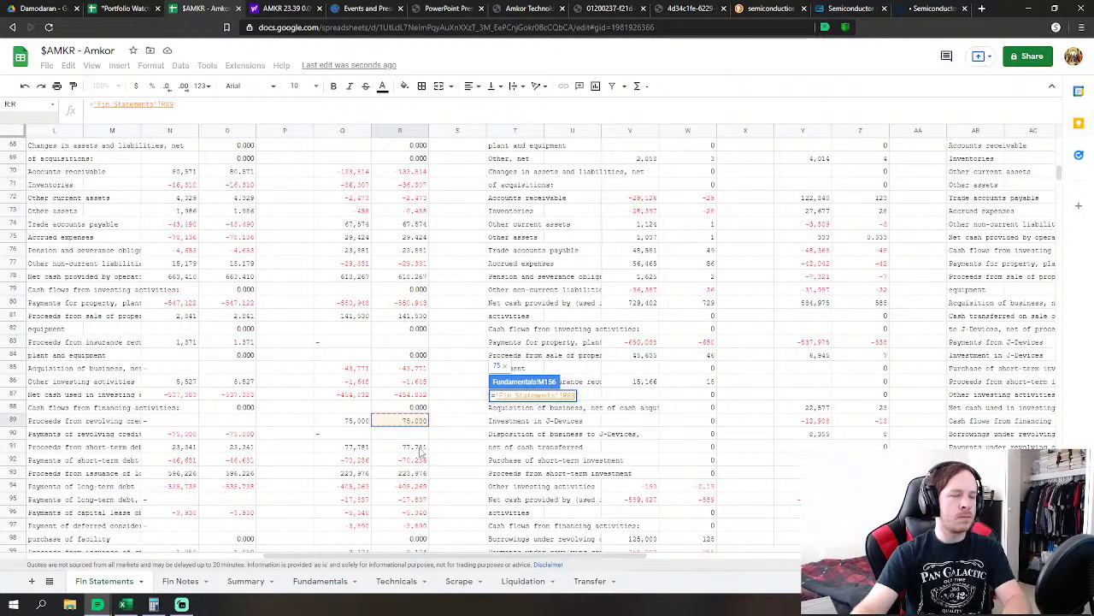
{"action": "type", "text": "+"}
{"action": "left_click", "coordinate": [420, 448]}
{"action": "type", "text": "+"}
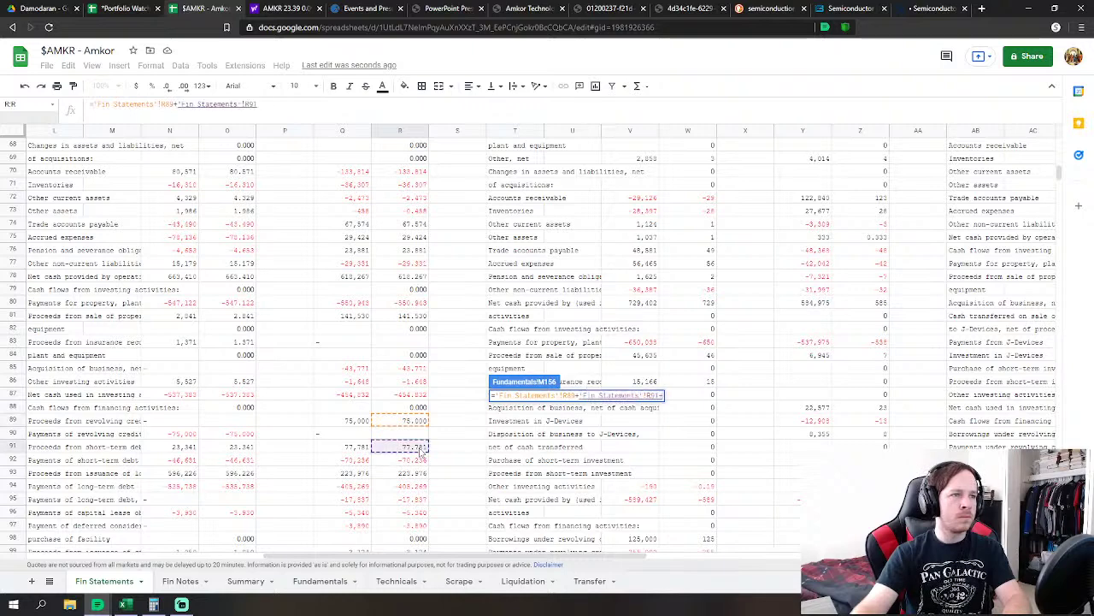
{"action": "left_click", "coordinate": [418, 461]}
{"action": "type", "text": "+'Fin Statements'!R92+"}
{"action": "left_click", "coordinate": [418, 473]}
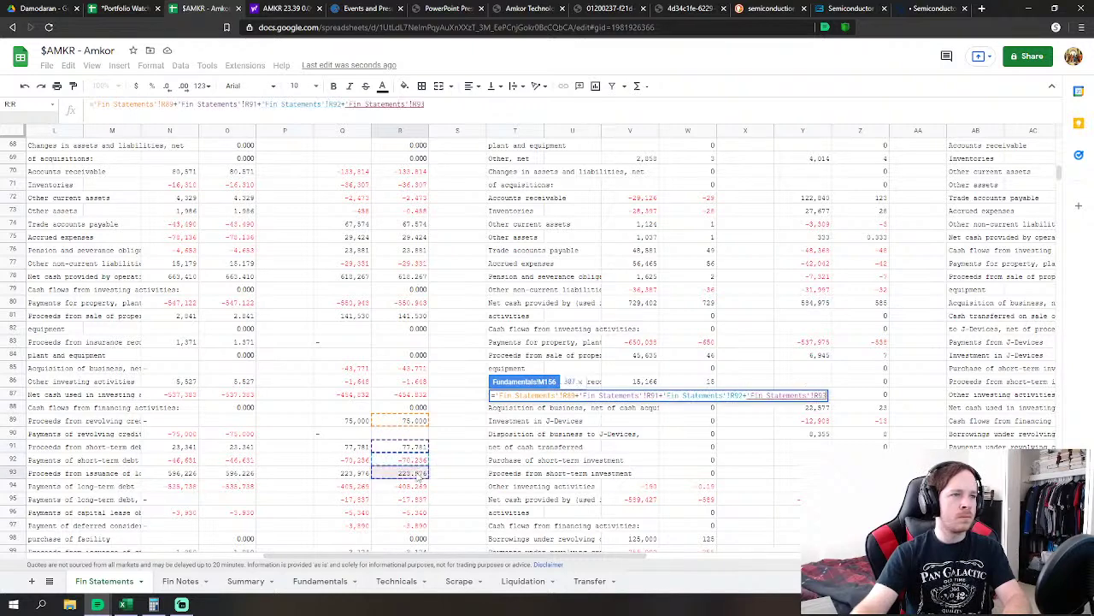
{"action": "type", "text": "+"}
{"action": "left_click", "coordinate": [418, 485]}
{"action": "type", "text": "+'Fin Statements'!R94+"}
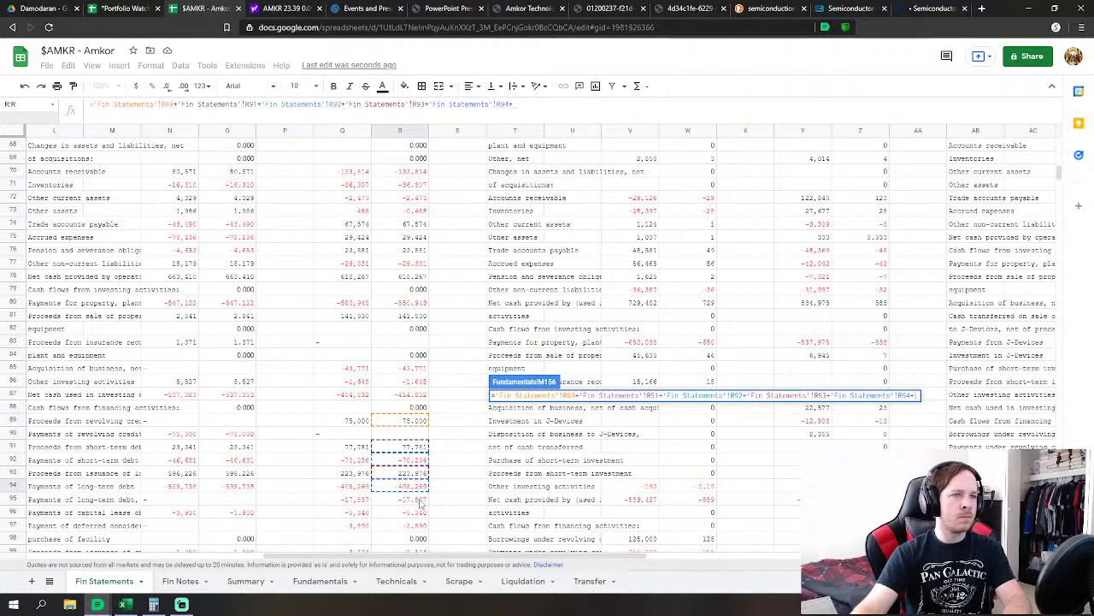
{"action": "left_click", "coordinate": [418, 499]}
{"action": "type", "text": "+'Fin Statements'!R95"}
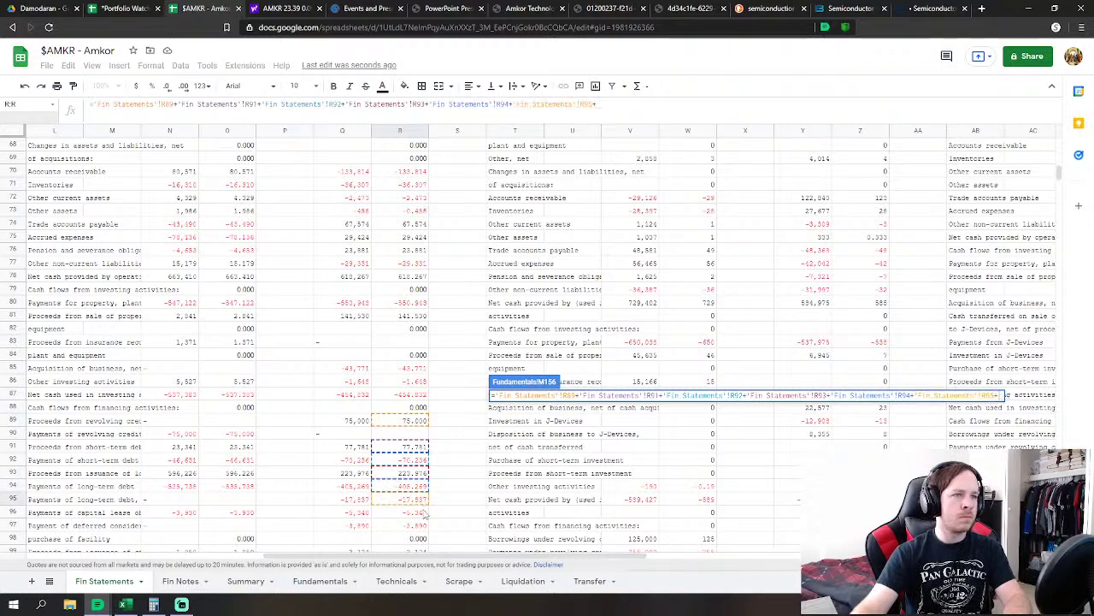
{"action": "left_click", "coordinate": [418, 512]}
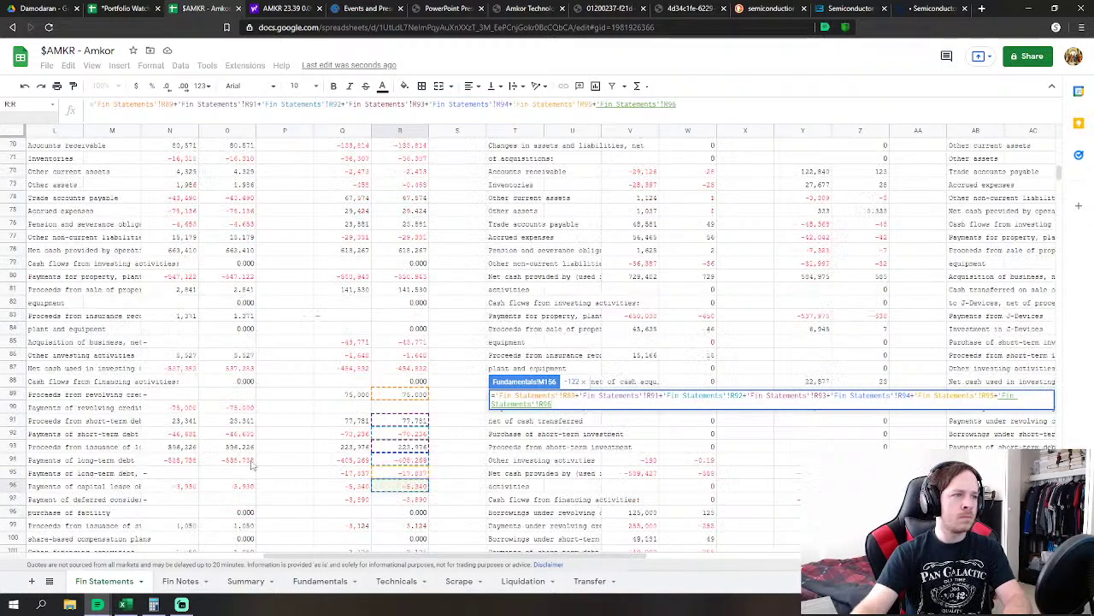
{"action": "scroll", "coordinate": [133, 504], "scroll_direction": "down", "scroll_amount": 2}
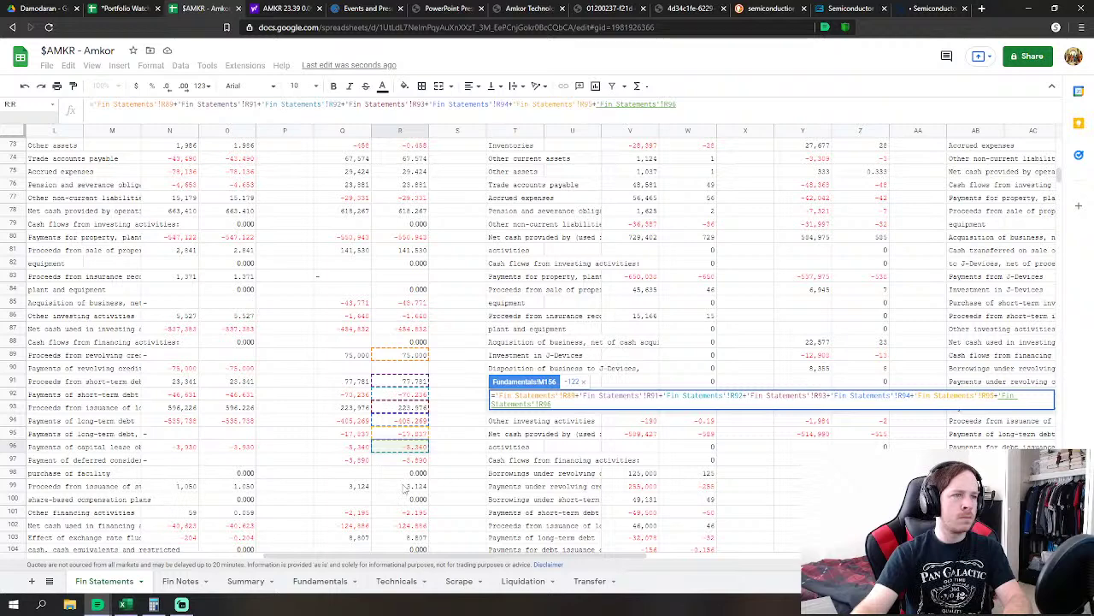
{"action": "type", "text": "+"}
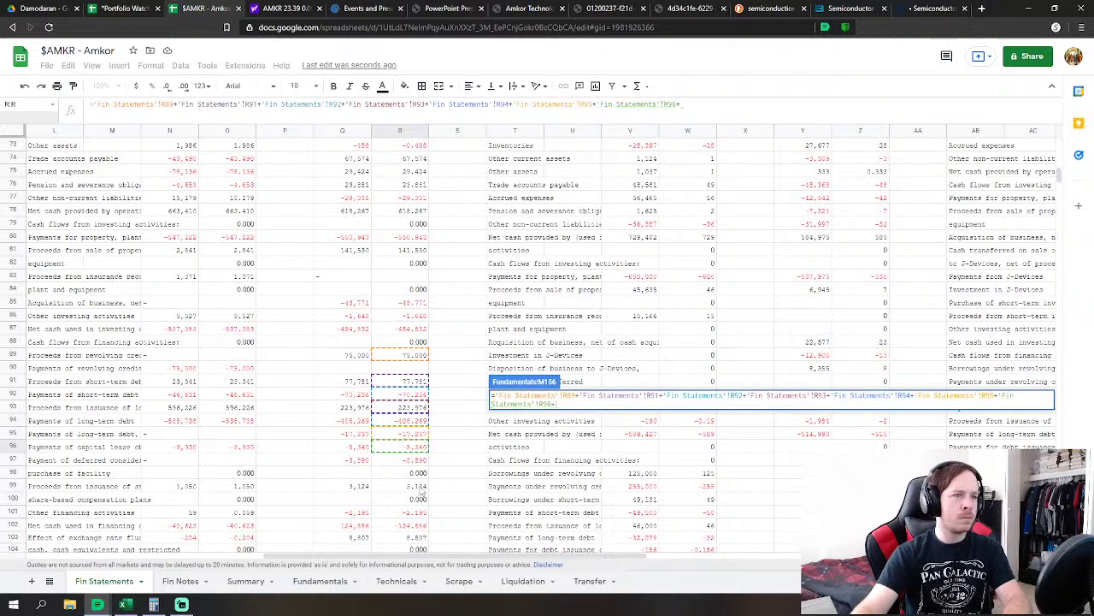
{"action": "left_click", "coordinate": [421, 488]}
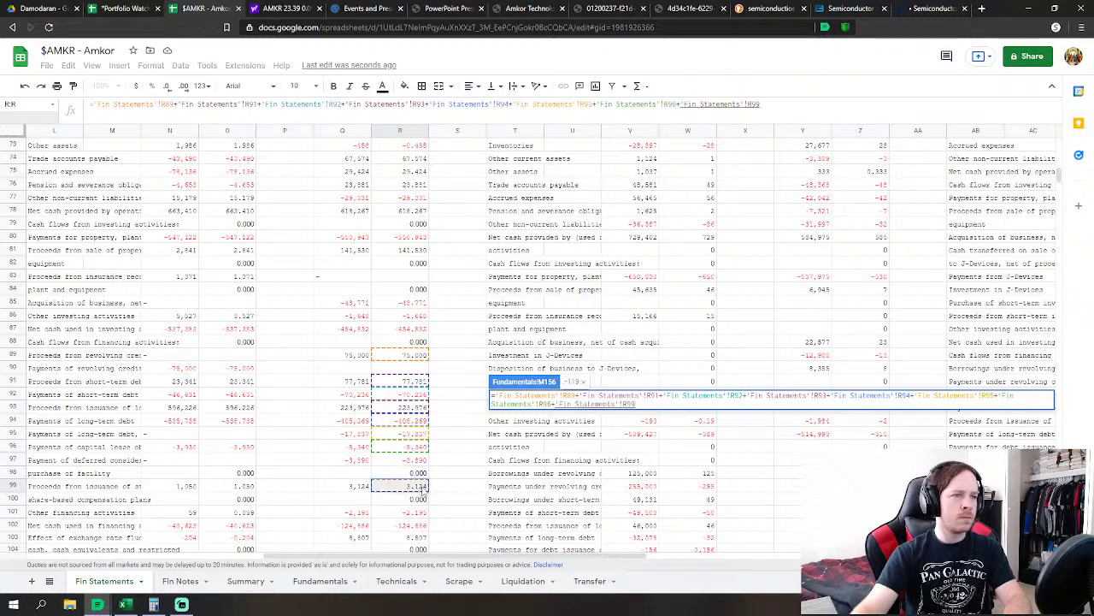
{"action": "key", "text": "Return"}
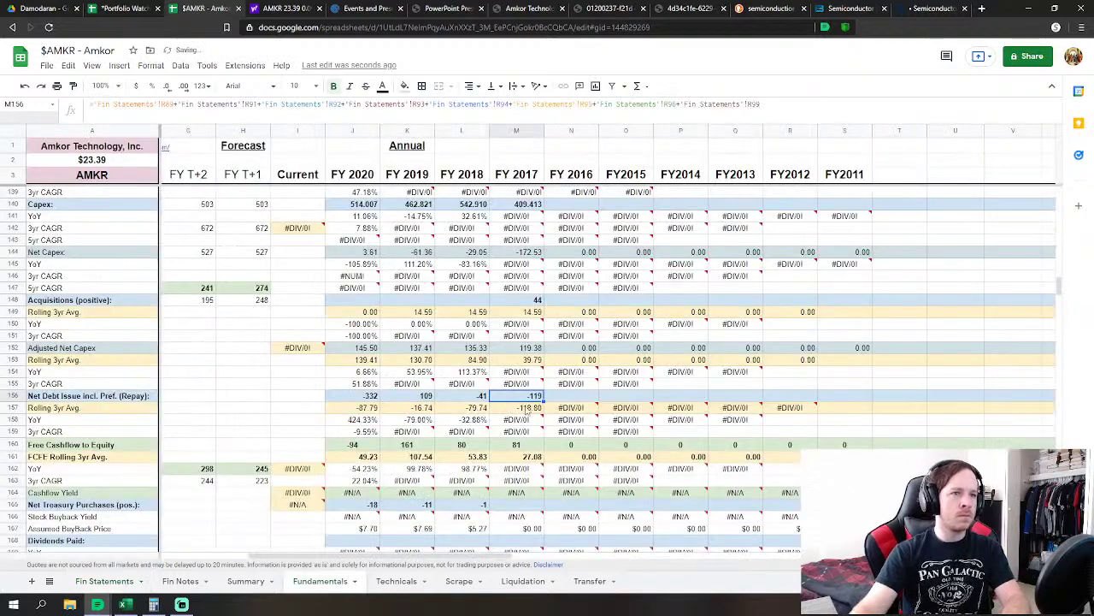
{"action": "scroll", "coordinate": [573, 409], "scroll_direction": "down", "scroll_amount": 2}
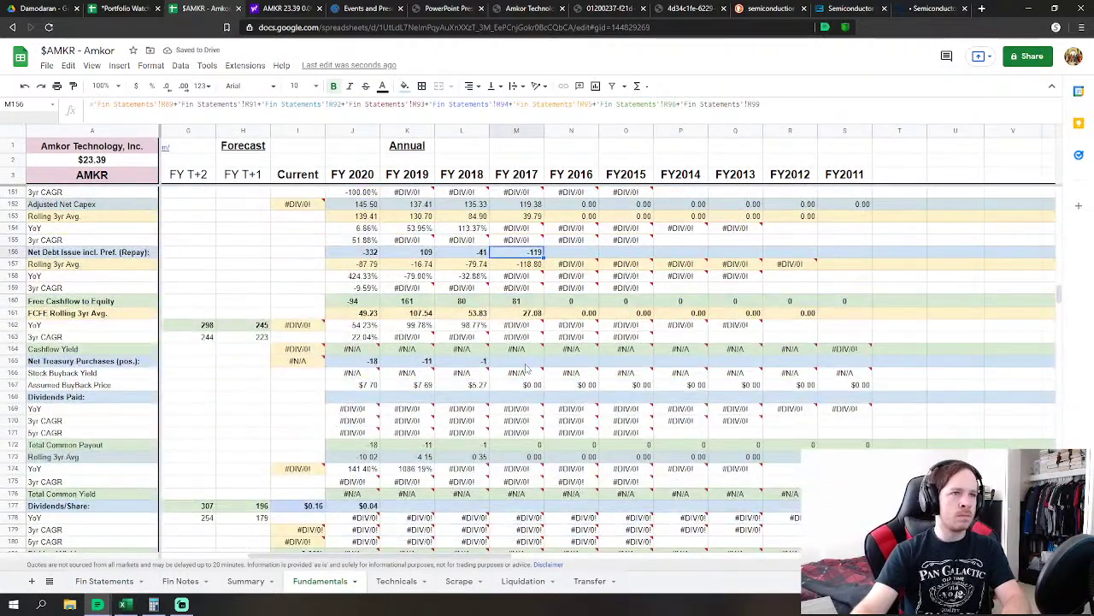
Link FY2017 Cash & Equivalents in M226 to Fin Statements R150
{"action": "scroll", "coordinate": [529, 385], "scroll_direction": "down", "scroll_amount": 20}
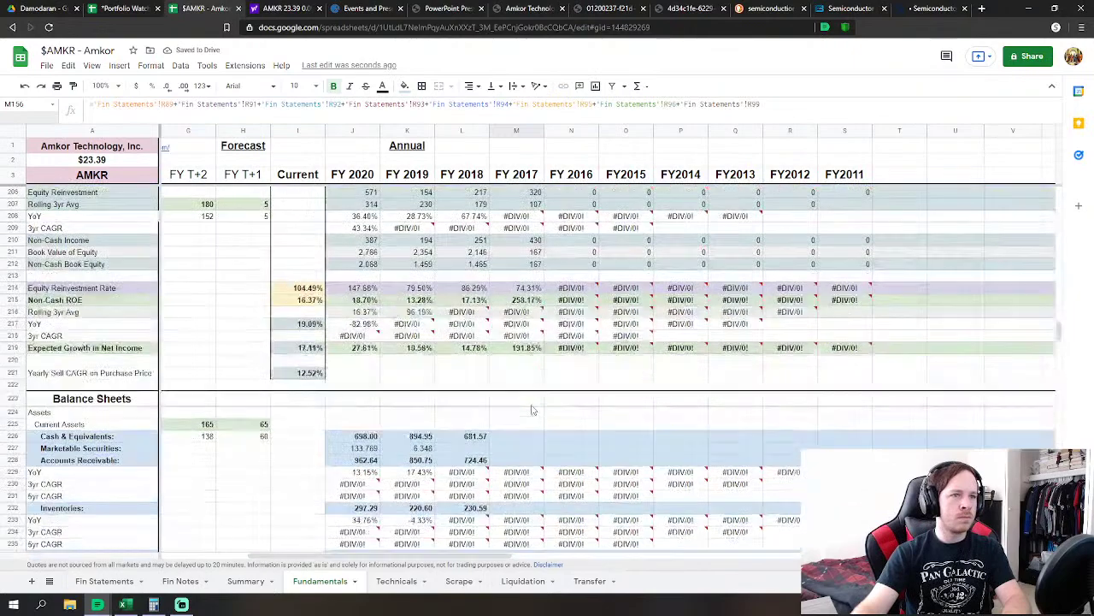
{"action": "scroll", "coordinate": [532, 410], "scroll_direction": "down", "scroll_amount": 5}
{"action": "left_click", "coordinate": [516, 268]}
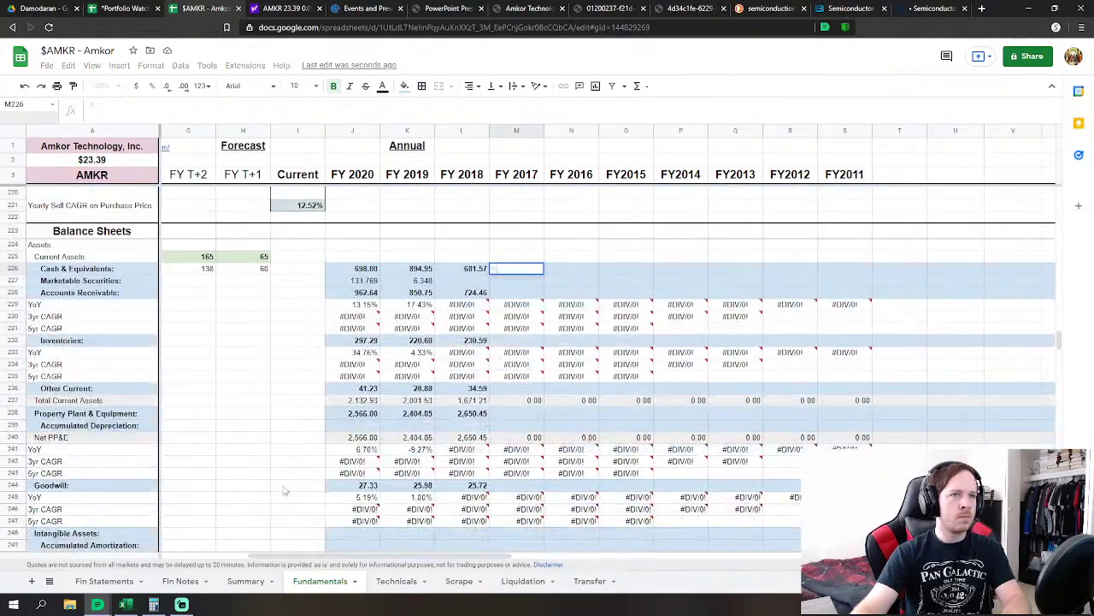
{"action": "left_click", "coordinate": [104, 581]}
{"action": "scroll", "coordinate": [416, 427], "scroll_direction": "down", "scroll_amount": 5}
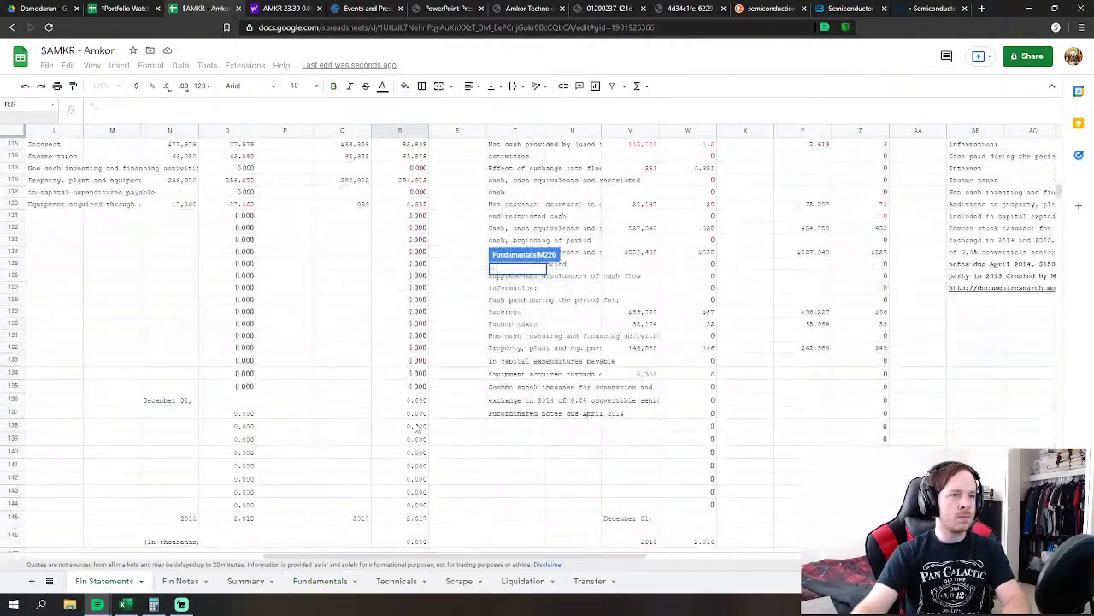
{"action": "scroll", "coordinate": [417, 427], "scroll_direction": "down", "scroll_amount": 6}
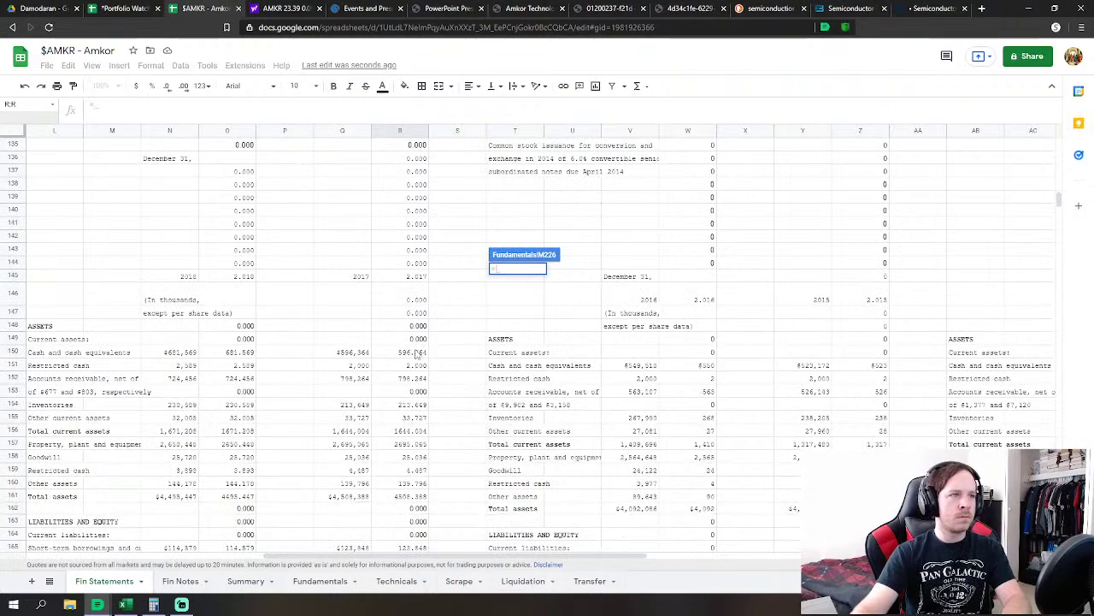
{"action": "left_click", "coordinate": [416, 353]}
{"action": "scroll", "coordinate": [461, 363], "scroll_direction": "down", "scroll_amount": 1}
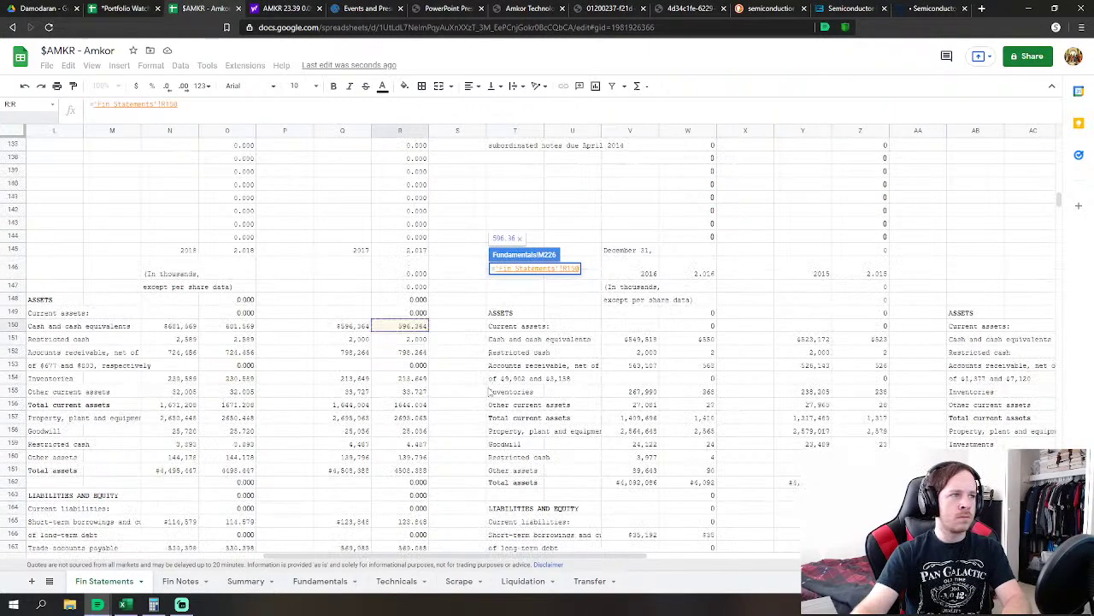
{"action": "key", "text": "Return"}
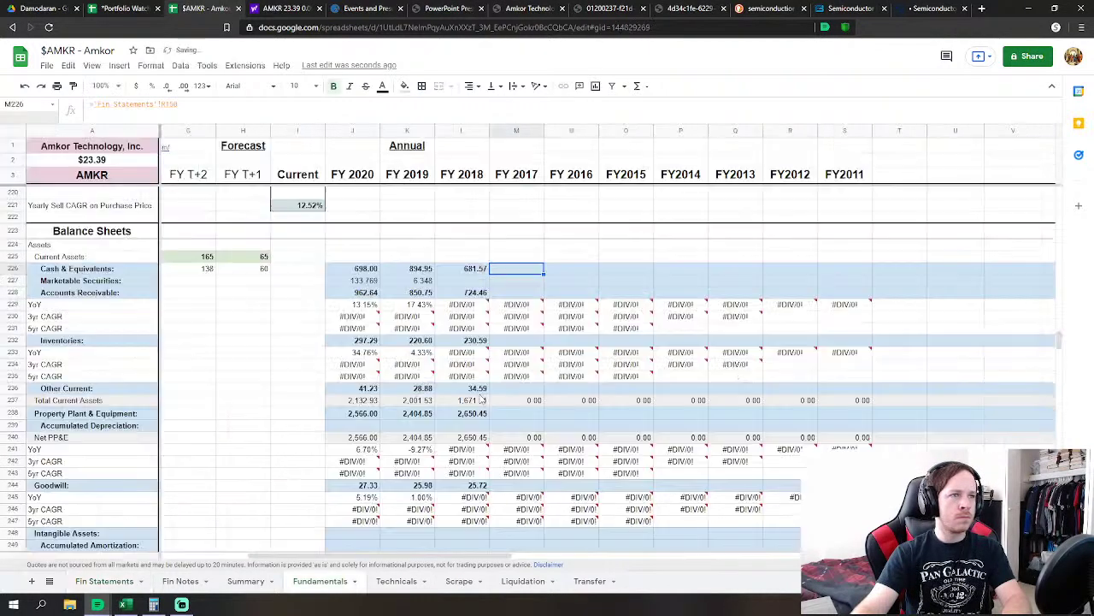
{"action": "key", "text": "Down"}
{"action": "key", "text": "Down"}
{"action": "key", "text": "Down"}
{"action": "key", "text": "Down"}
{"action": "key", "text": "Down"}
{"action": "key", "text": "Down"}
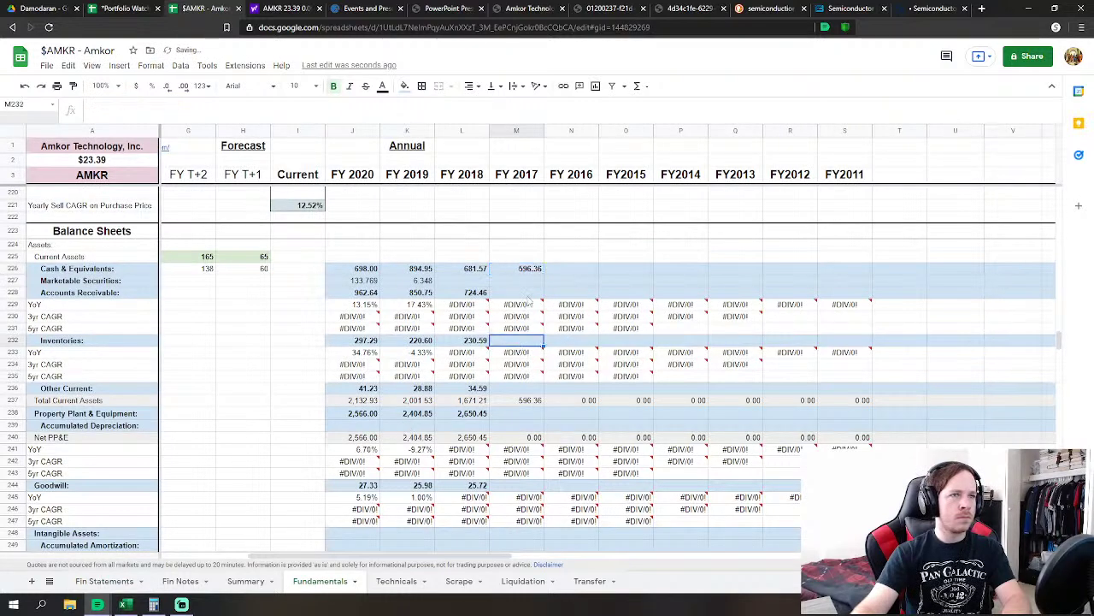
Link FY2017 accounts receivable to Fin Statements R152 and inventories to R154
{"action": "left_click", "coordinate": [516, 292]}
{"action": "type", "text": "="}
{"action": "left_click", "coordinate": [105, 581]}
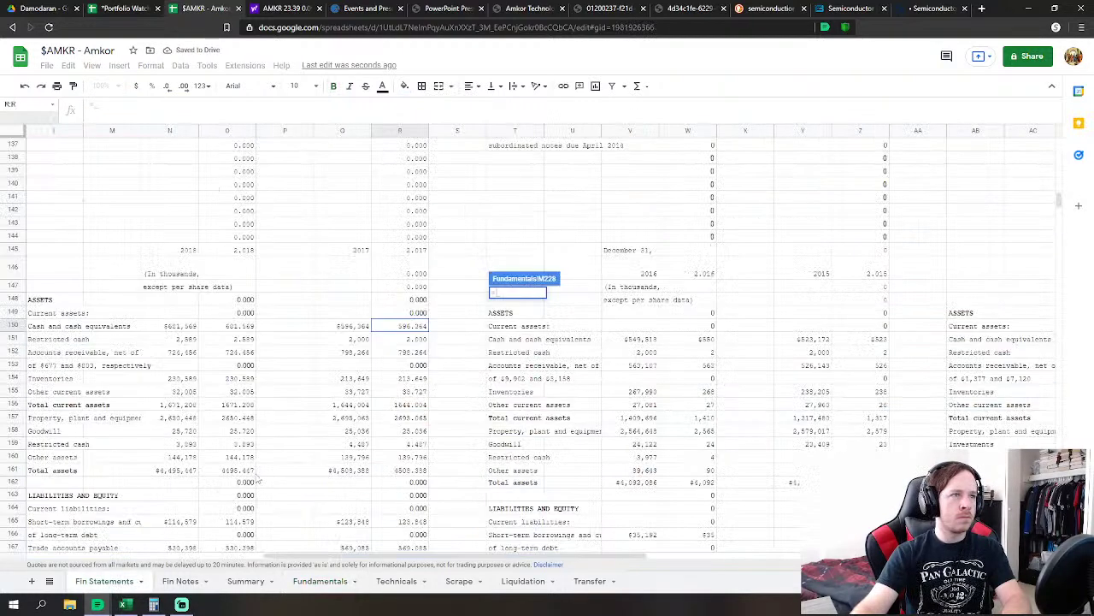
{"action": "left_click", "coordinate": [417, 353]}
{"action": "key", "text": "Return"}
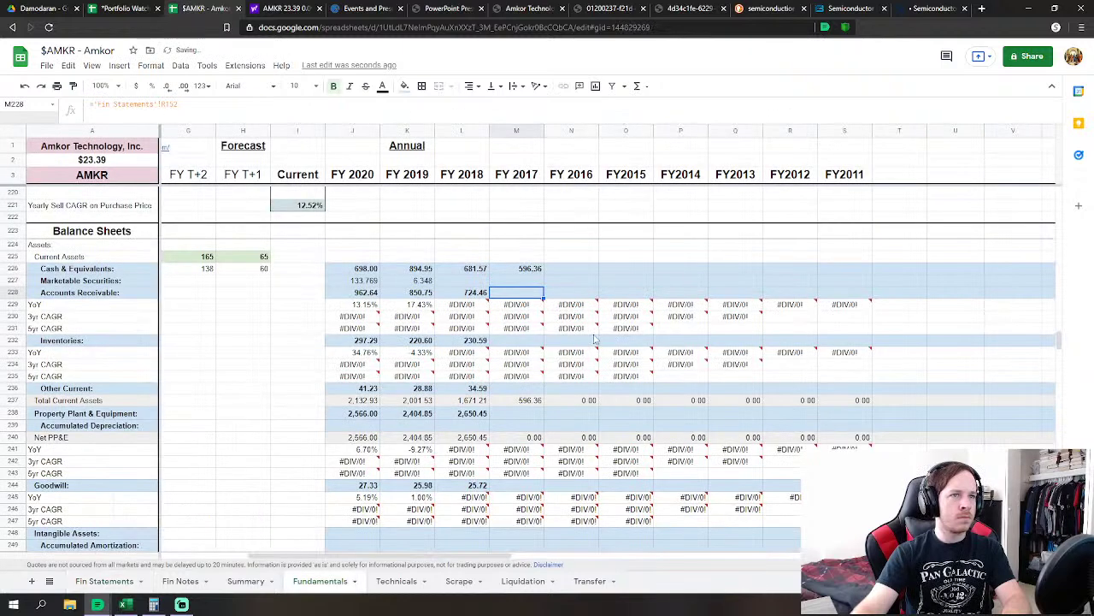
{"action": "key", "text": "Down"}
{"action": "key", "text": "Down"}
{"action": "key", "text": "Down"}
{"action": "key", "text": "Down"}
{"action": "type", "text": "="}
{"action": "left_click", "coordinate": [104, 581]}
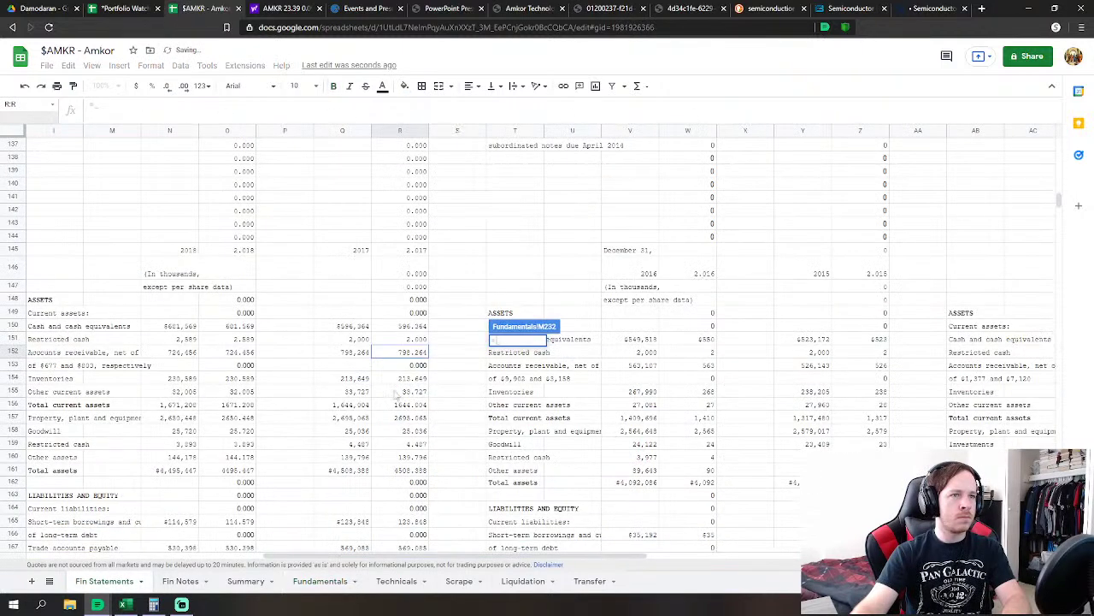
{"action": "left_click", "coordinate": [411, 378]}
{"action": "key", "text": "Return"}
Set FY2017 other current assets to Fin Statements R155 plus R151
{"action": "key", "text": "Down"}
{"action": "key", "text": "Down"}
{"action": "key", "text": "Down"}
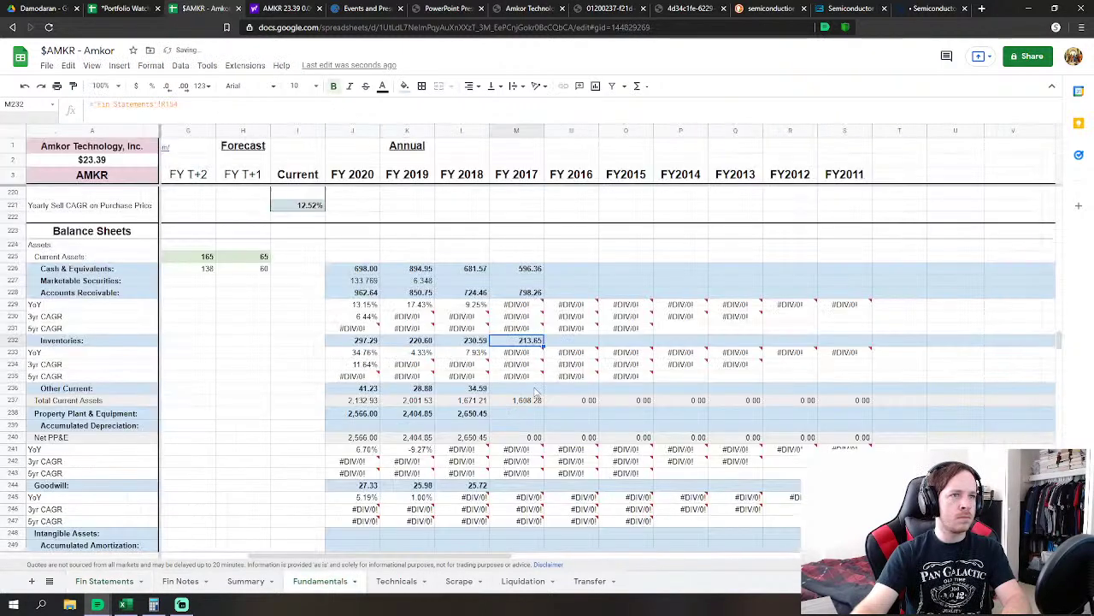
{"action": "type", "text": "="}
{"action": "left_click", "coordinate": [99, 583]}
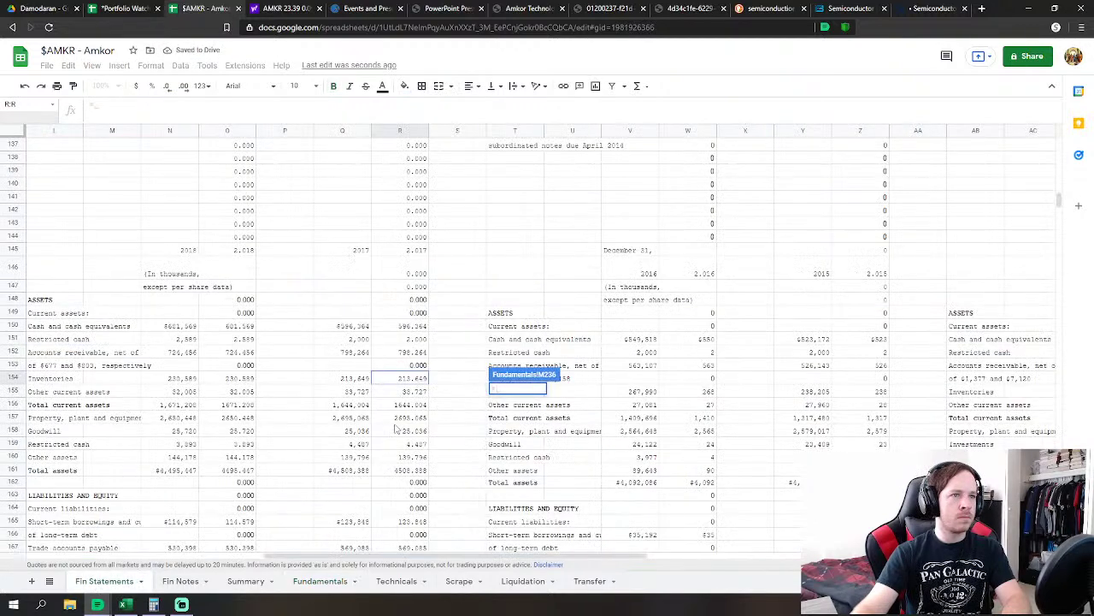
{"action": "left_click", "coordinate": [423, 392]}
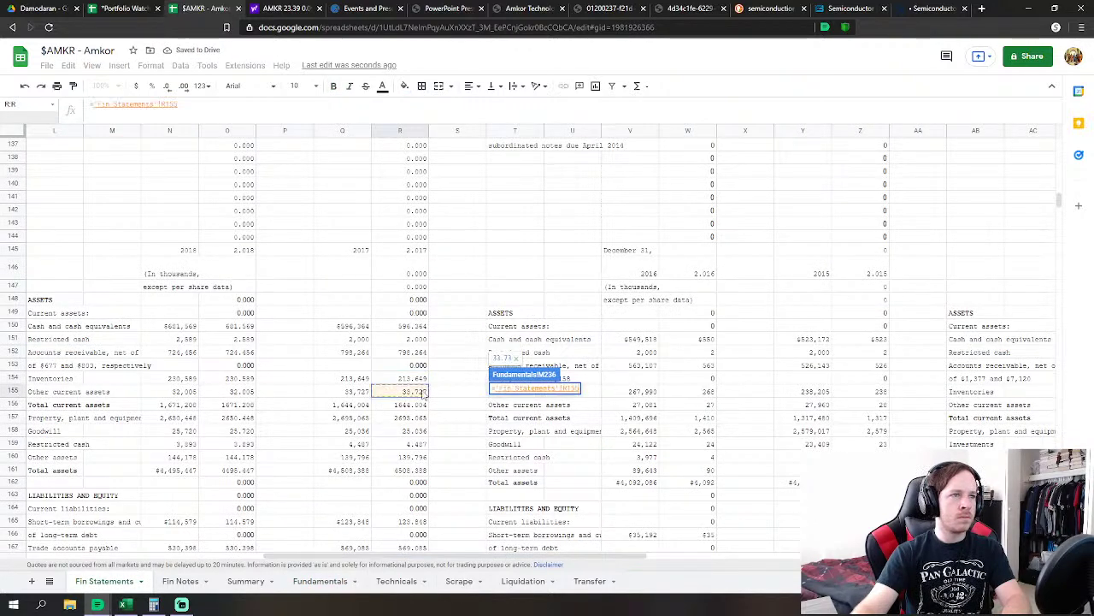
{"action": "type", "text": "+"}
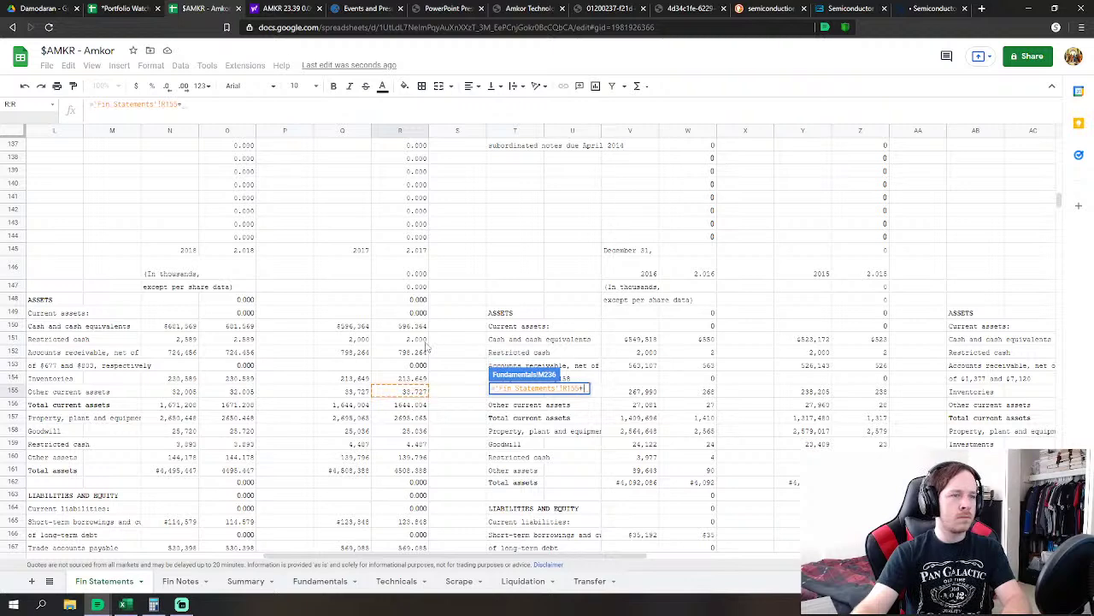
{"action": "left_click", "coordinate": [424, 340]}
{"action": "key", "text": "Return"}
Link FY2017 PP&E to Fin Statements R157 and goodwill in M244 to R158
{"action": "key", "text": "Down"}
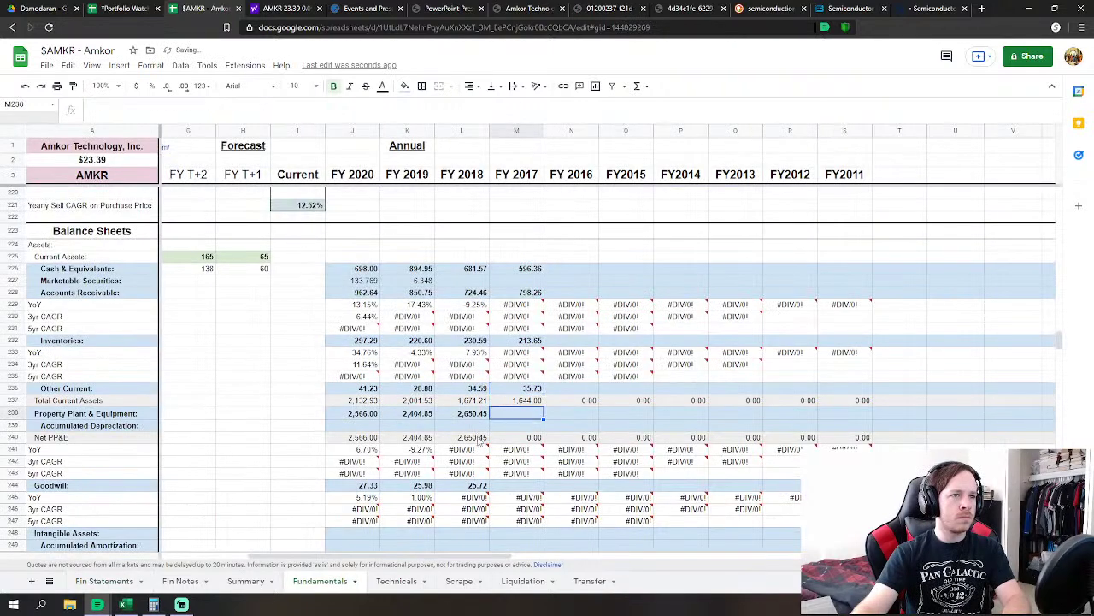
{"action": "type", "text": "="}
{"action": "left_click", "coordinate": [119, 580]}
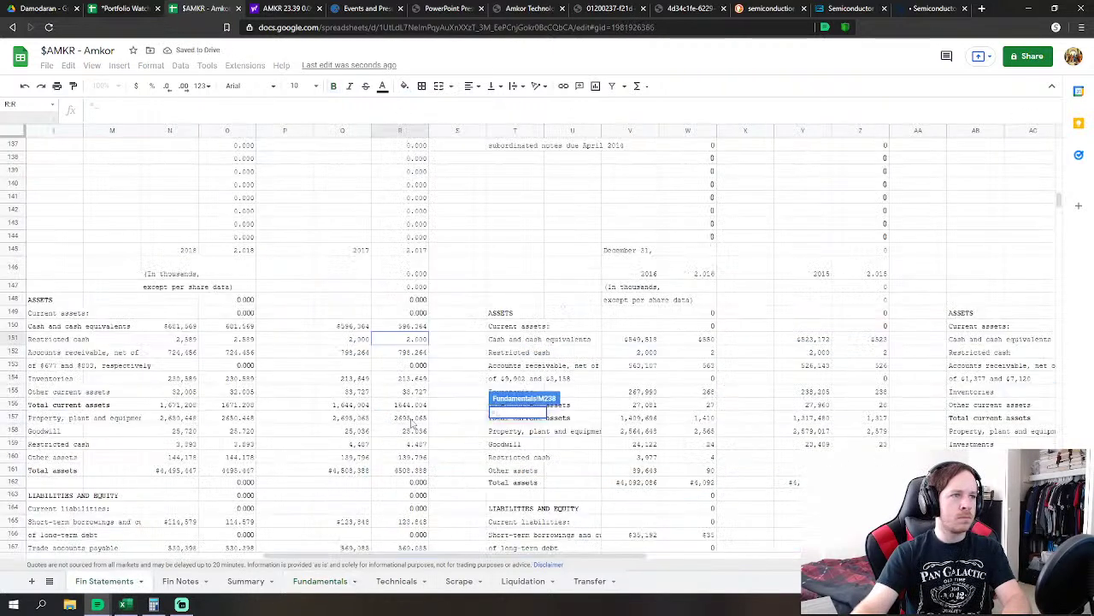
{"action": "left_click", "coordinate": [412, 419]}
{"action": "key", "text": "Return"}
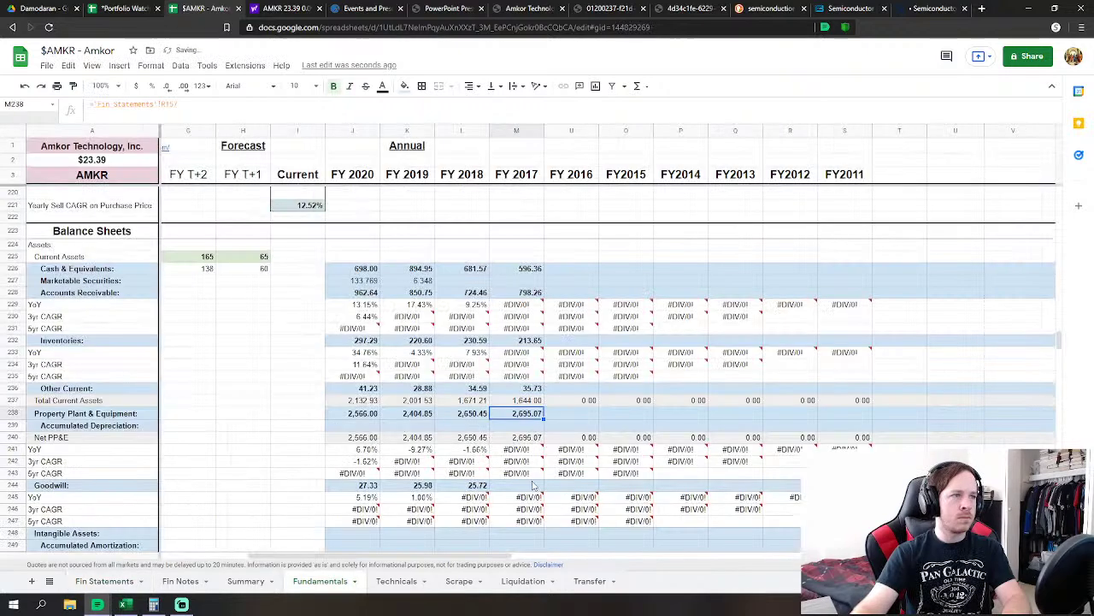
{"action": "left_click", "coordinate": [533, 485]}
{"action": "type", "text": "="}
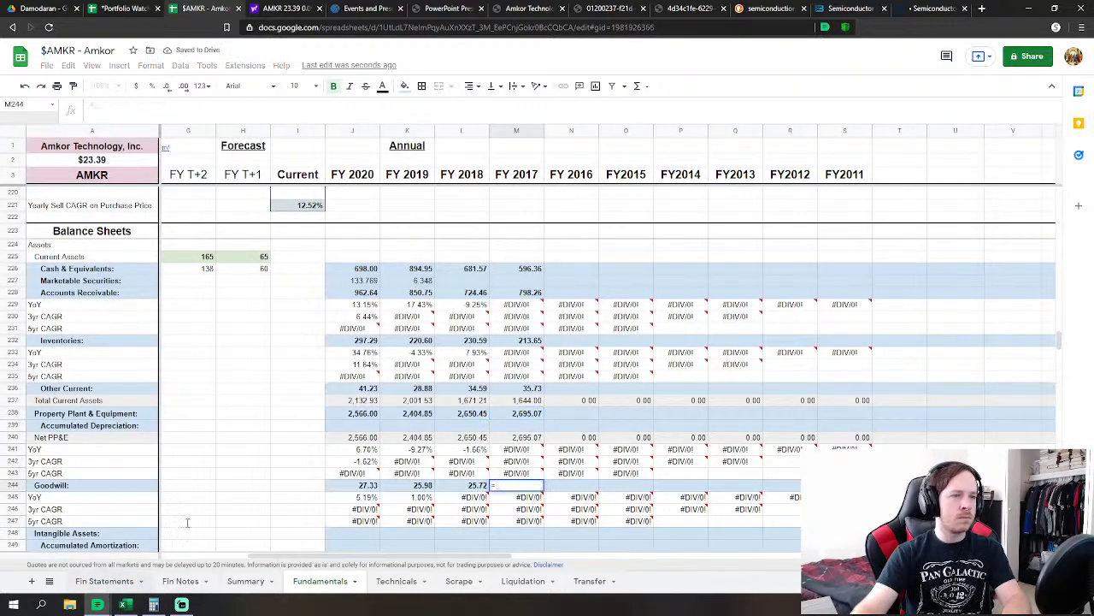
{"action": "left_click", "coordinate": [107, 580]}
{"action": "left_click", "coordinate": [415, 432]}
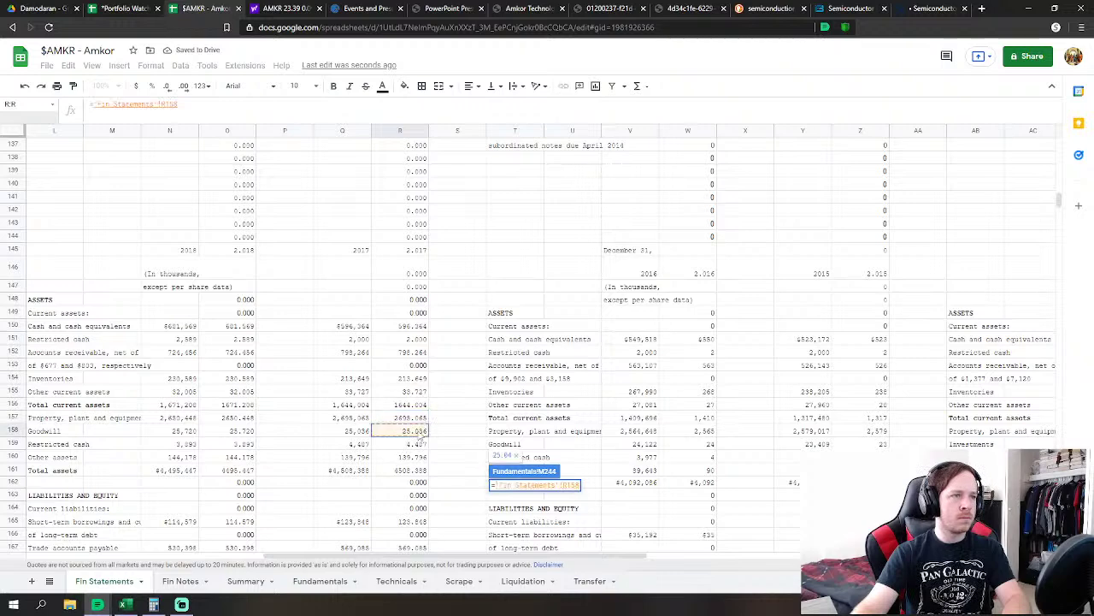
{"action": "key", "text": "Return"}
Set FY2017 other assets in M254 to Fin Statements R159 plus R160
{"action": "scroll", "coordinate": [524, 421], "scroll_direction": "down", "scroll_amount": 2}
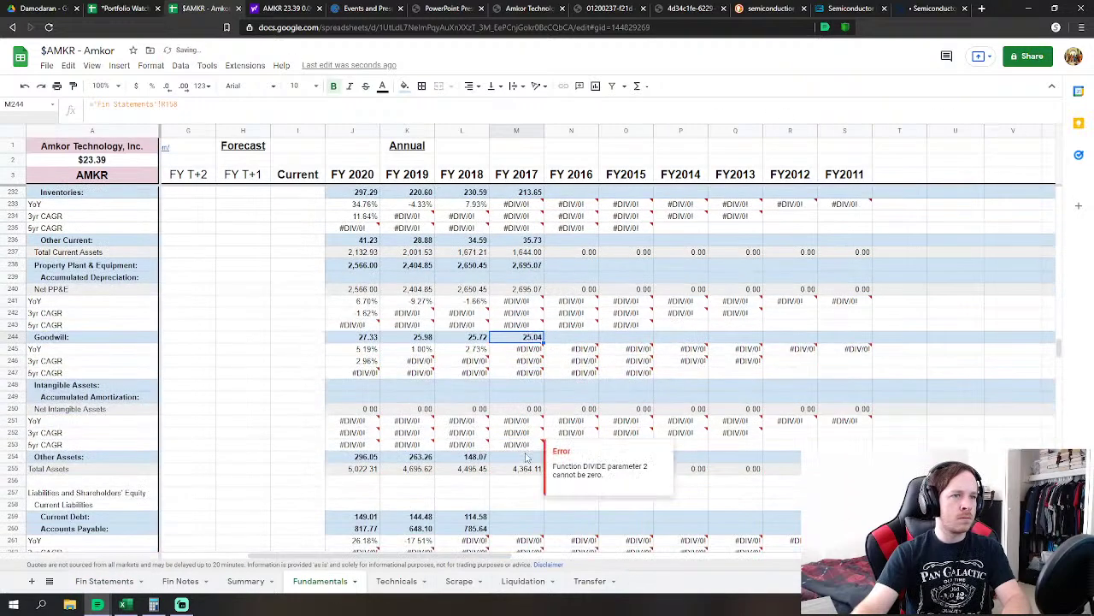
{"action": "left_click", "coordinate": [525, 458]}
{"action": "type", "text": "="}
{"action": "left_click", "coordinate": [107, 582]}
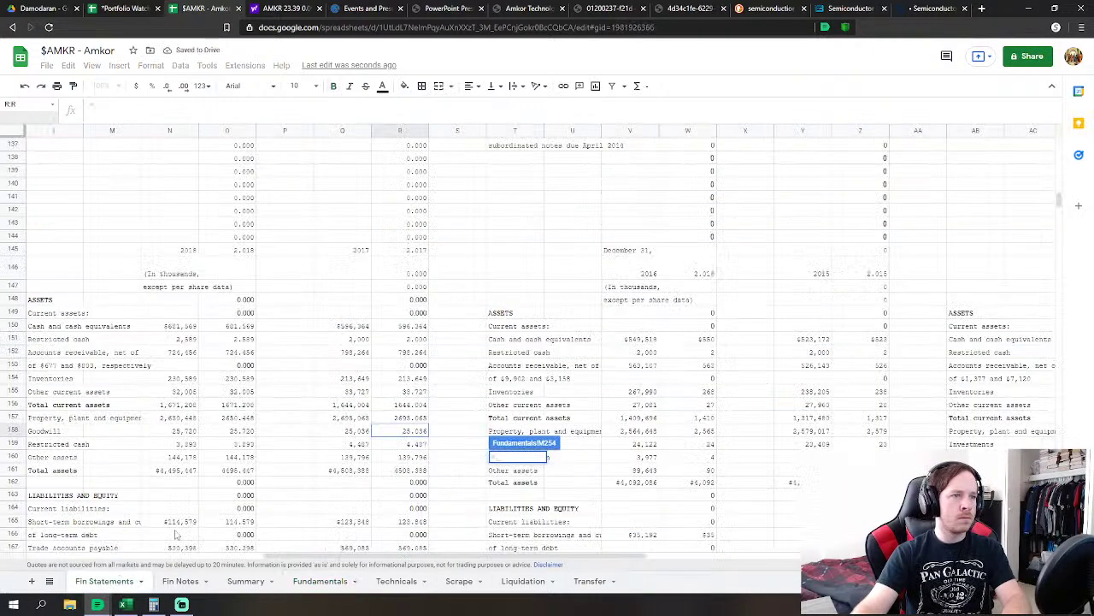
{"action": "left_click", "coordinate": [418, 444]}
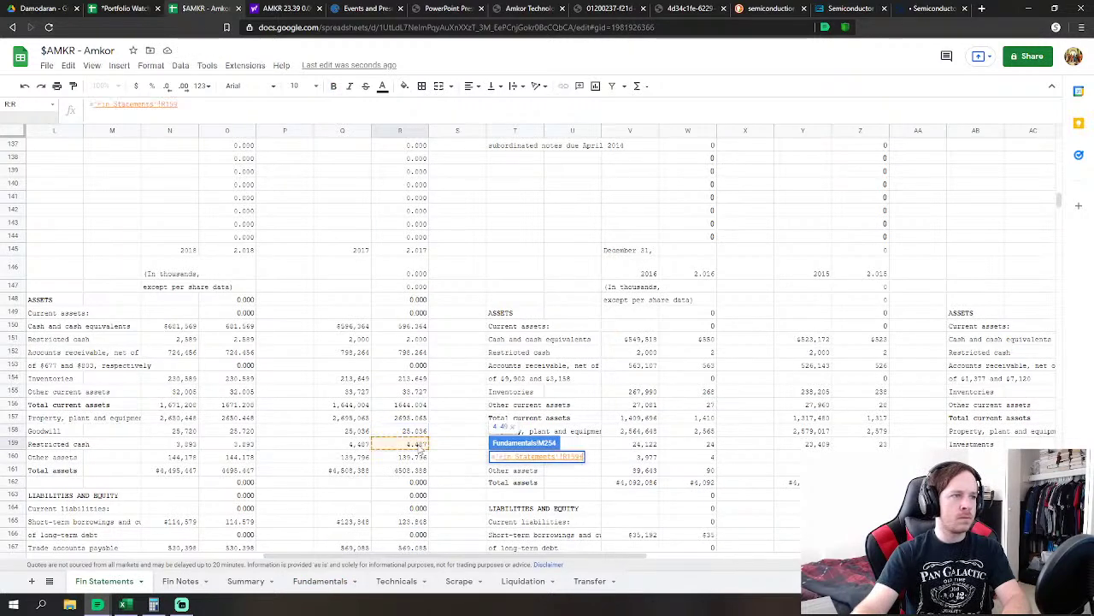
{"action": "type", "text": "+"}
{"action": "left_click", "coordinate": [419, 459]}
{"action": "key", "text": "Return"}
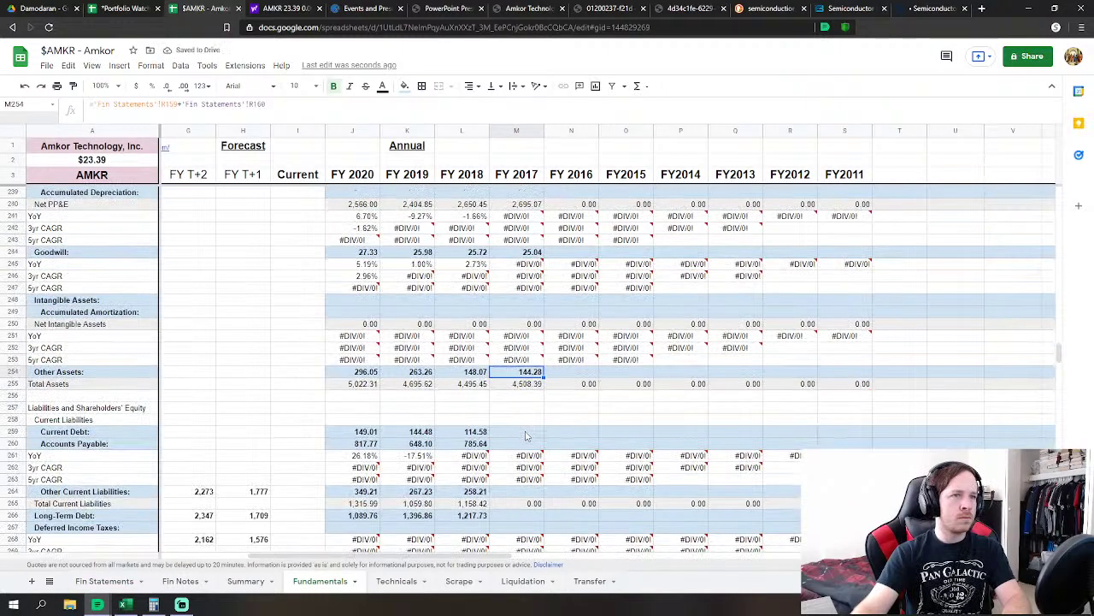
{"action": "left_click", "coordinate": [528, 431]}
Link FY2017 current debt to Fin Statements R165 and accounts payable to R167+R168
{"action": "type", "text": "="}
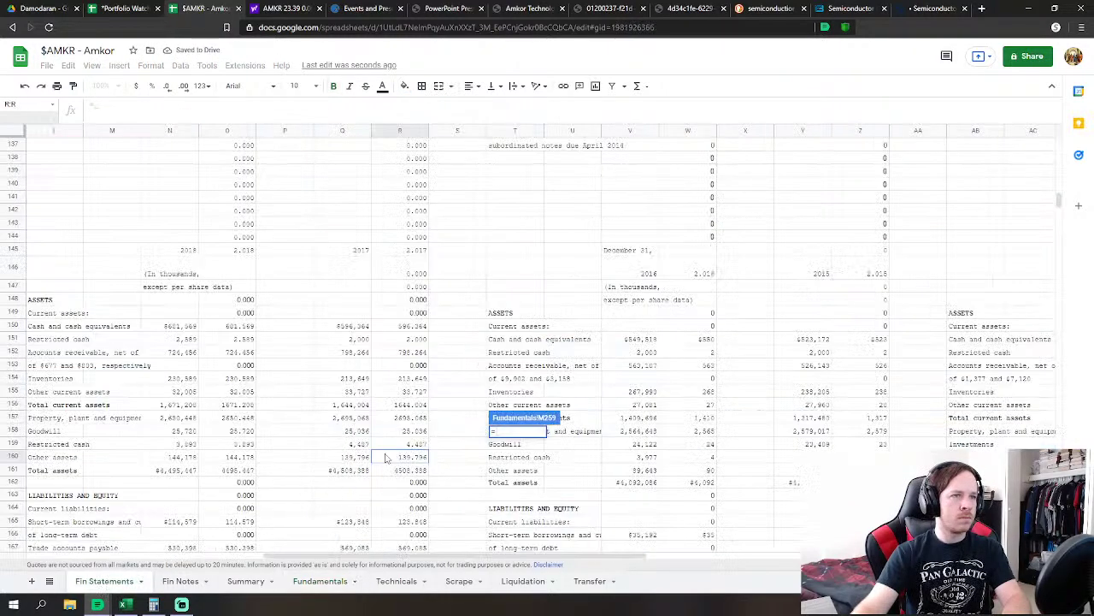
{"action": "scroll", "coordinate": [385, 459], "scroll_direction": "down", "scroll_amount": 3}
{"action": "left_click", "coordinate": [412, 382]}
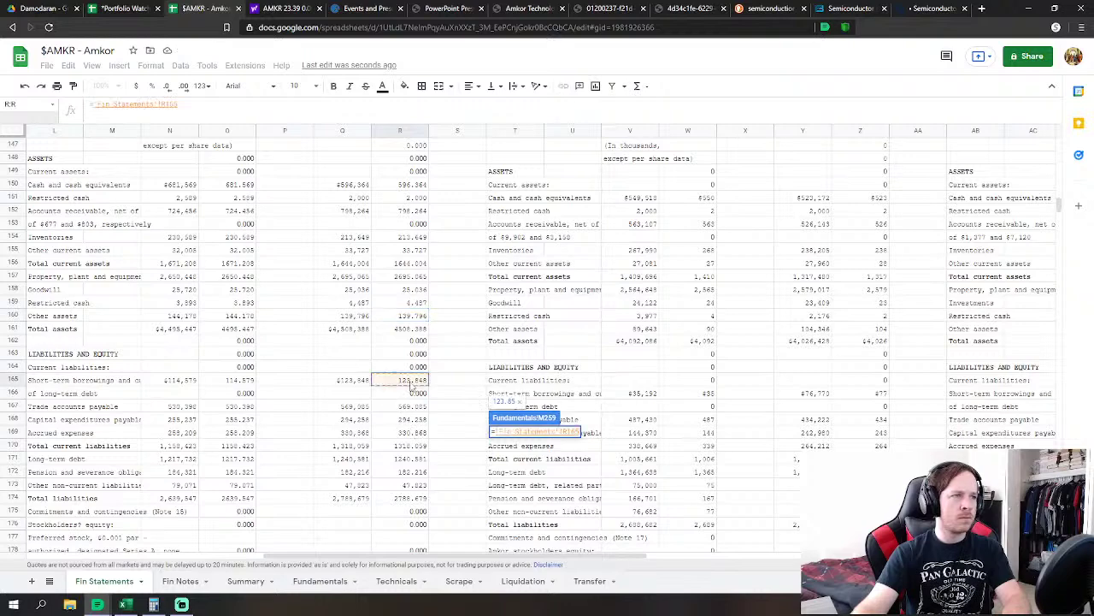
{"action": "key", "text": "Return"}
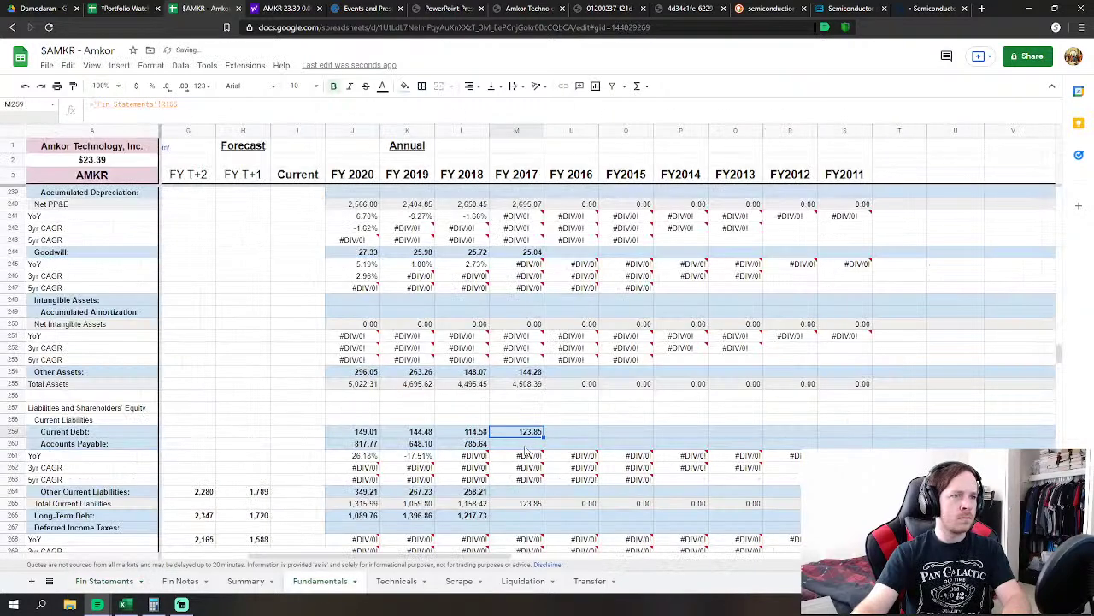
{"action": "type", "text": "="}
{"action": "left_click", "coordinate": [121, 584]}
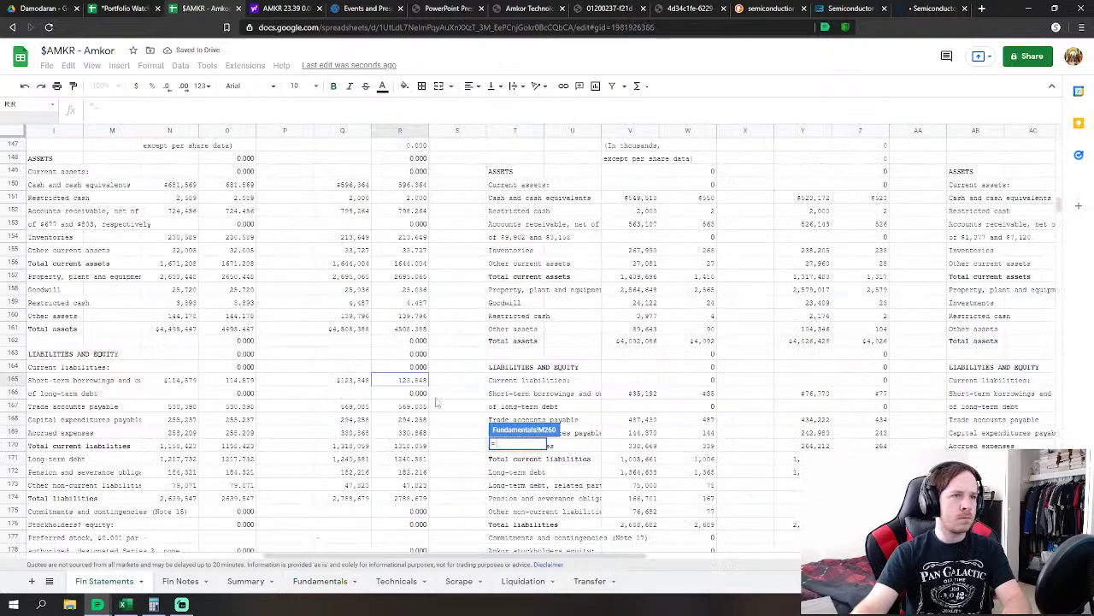
{"action": "left_click", "coordinate": [397, 408]}
{"action": "type", "text": "+"}
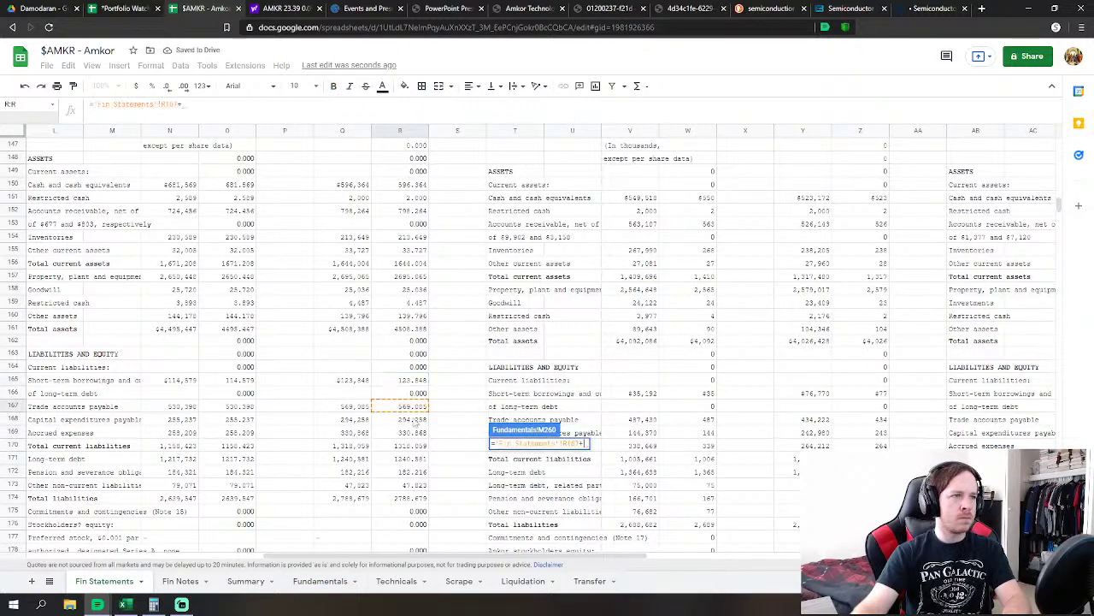
{"action": "left_click", "coordinate": [412, 420]}
{"action": "key", "text": "Return"}
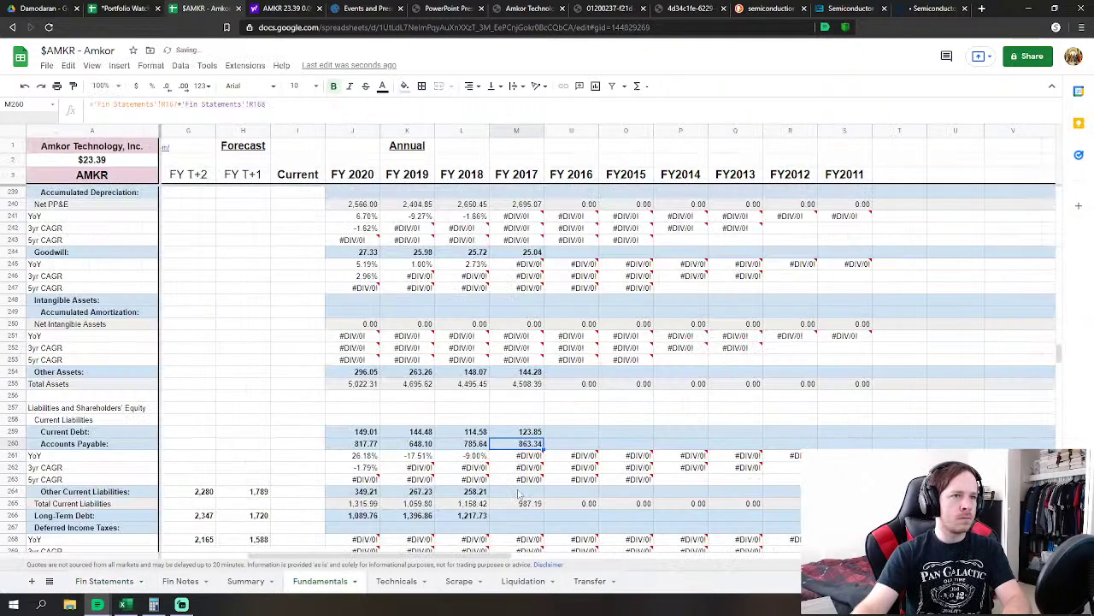
Link FY2017 other current liabilities to R169 and long-term debt to R171 (1,240.58)
{"action": "key", "text": "Down"}
{"action": "key", "text": "Down"}
{"action": "key", "text": "Down"}
{"action": "type", "text": "="}
{"action": "left_click", "coordinate": [104, 582]}
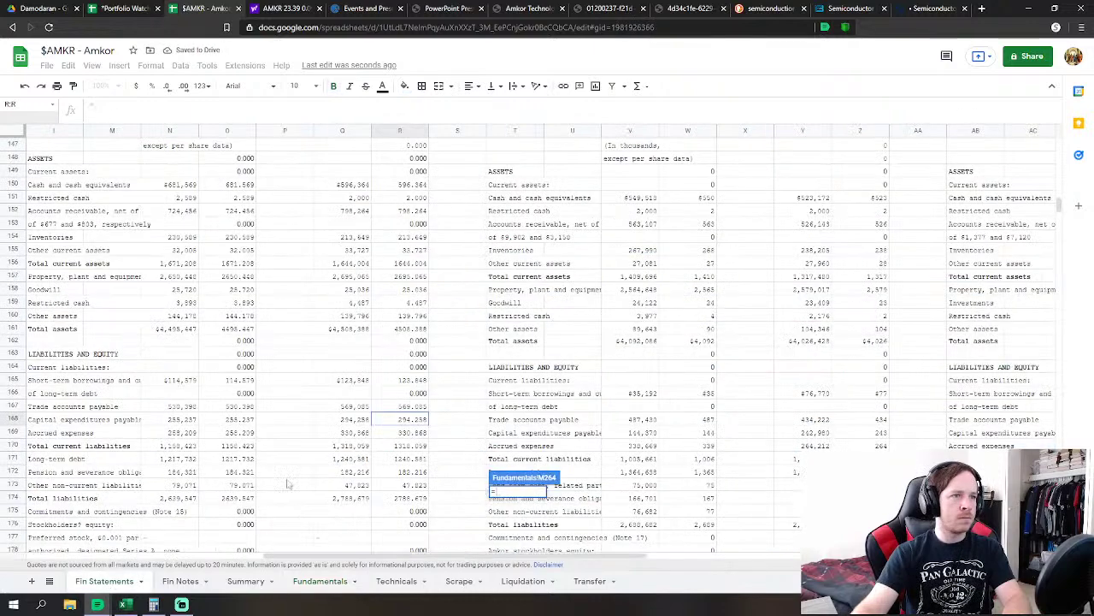
{"action": "left_click", "coordinate": [409, 432]}
{"action": "scroll", "coordinate": [466, 421], "scroll_direction": "down", "scroll_amount": 2}
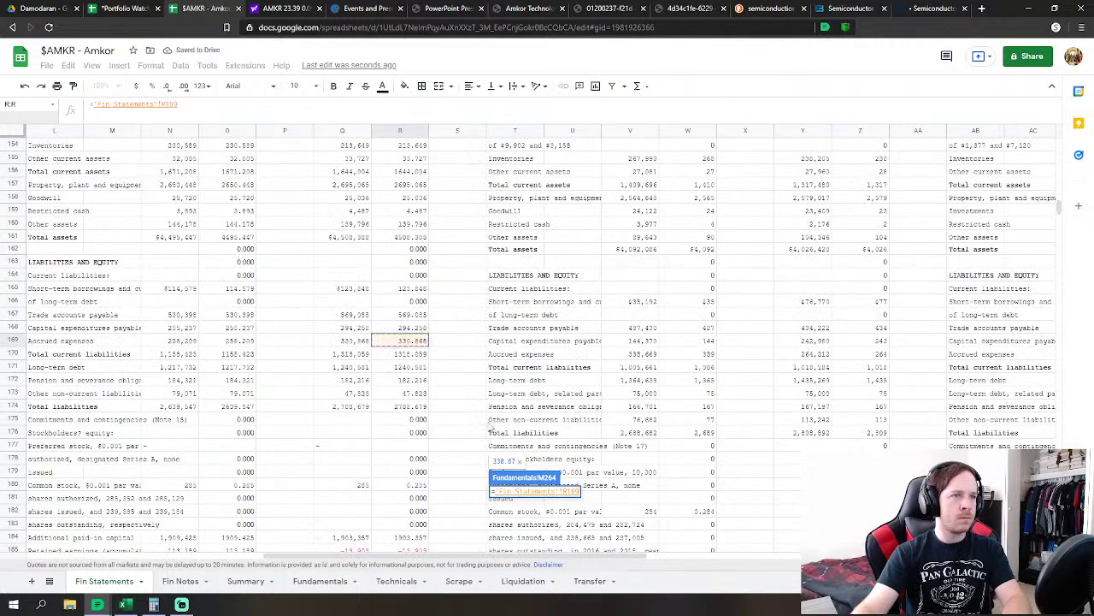
{"action": "key", "text": "Return"}
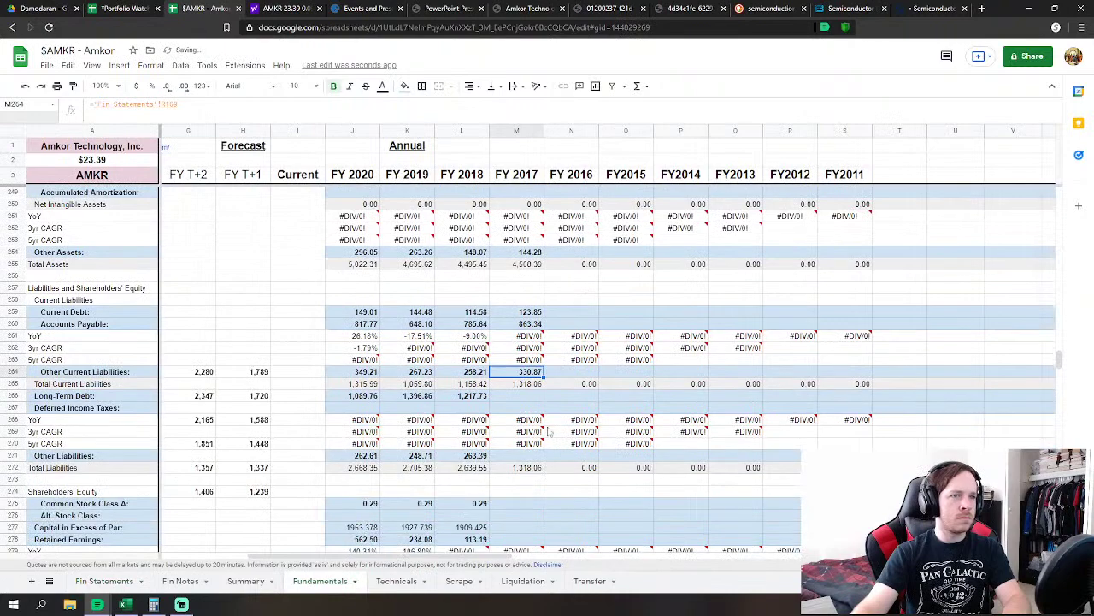
{"action": "left_click", "coordinate": [530, 398]}
{"action": "type", "text": "="}
{"action": "left_click", "coordinate": [104, 581]}
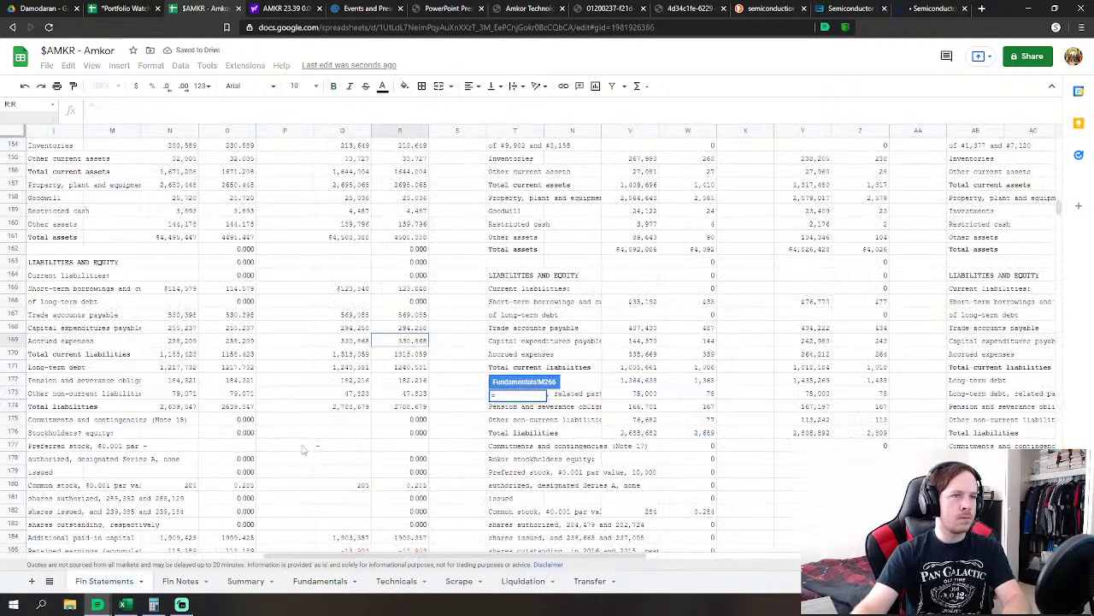
{"action": "left_click", "coordinate": [409, 367]}
{"action": "key", "text": "Return"}
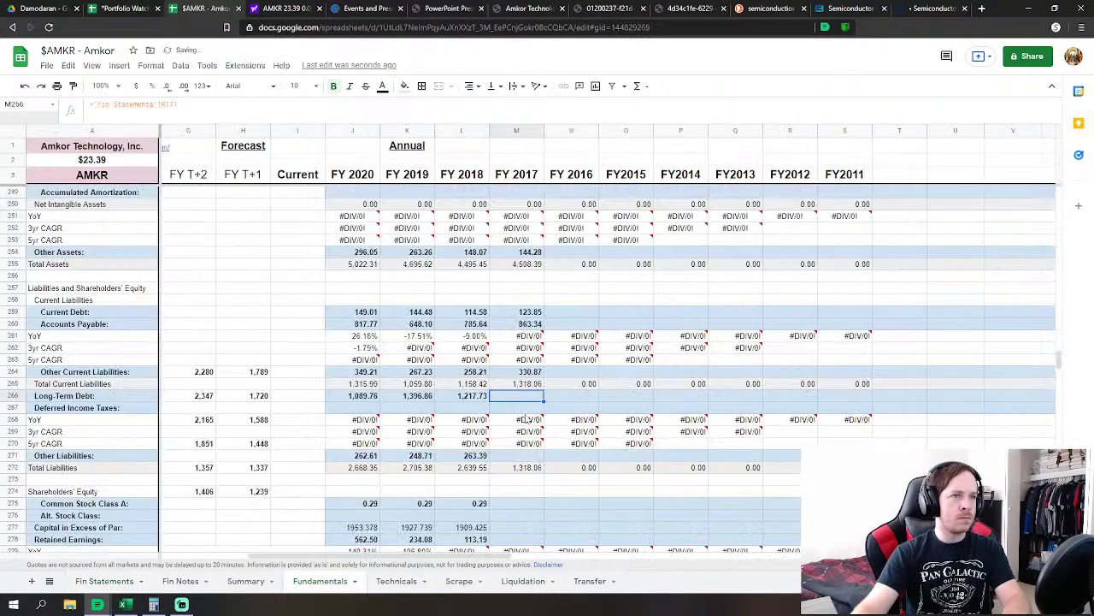
Set M271 to ='Fin Statements'!R172+'Fin Statements'!R173, giving other liabilities 230.04
{"action": "left_click", "coordinate": [523, 456]}
{"action": "type", "text": "="}
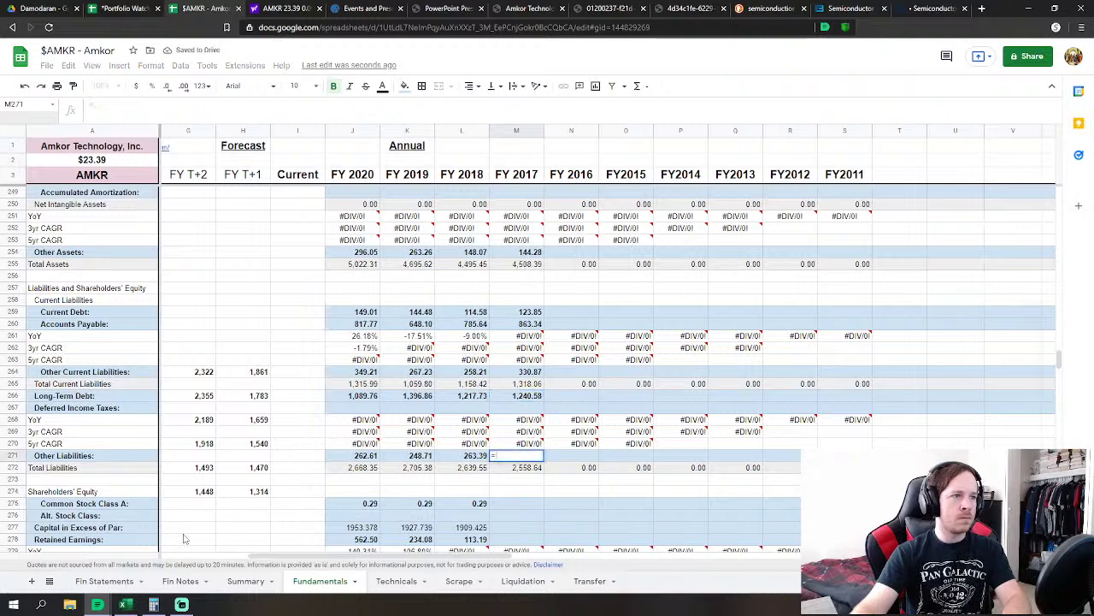
{"action": "left_click", "coordinate": [104, 581]}
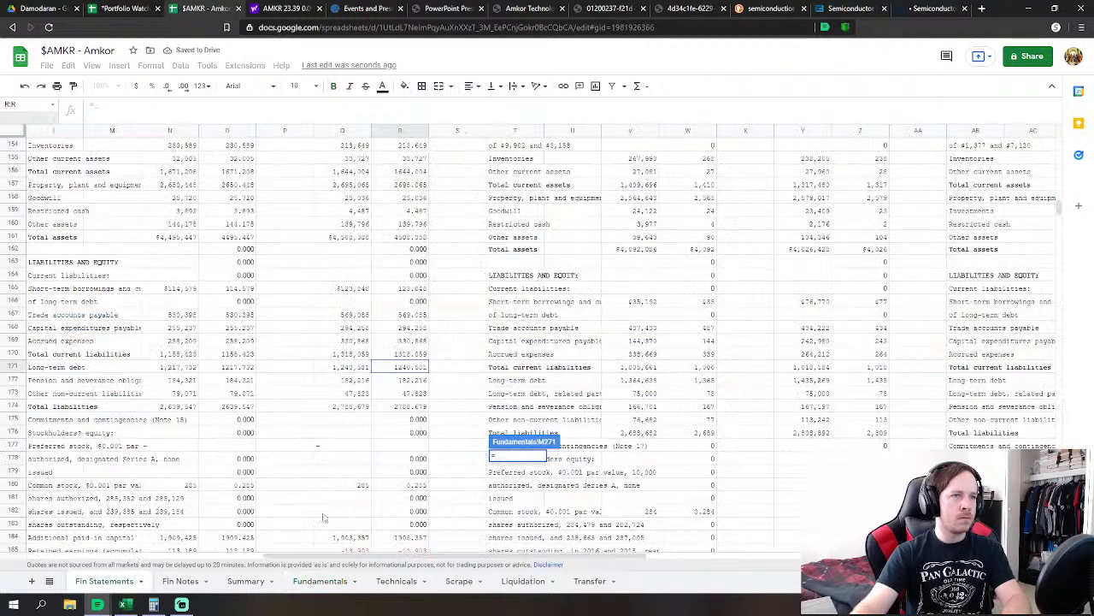
{"action": "left_click", "coordinate": [412, 381]}
{"action": "type", "text": "+"}
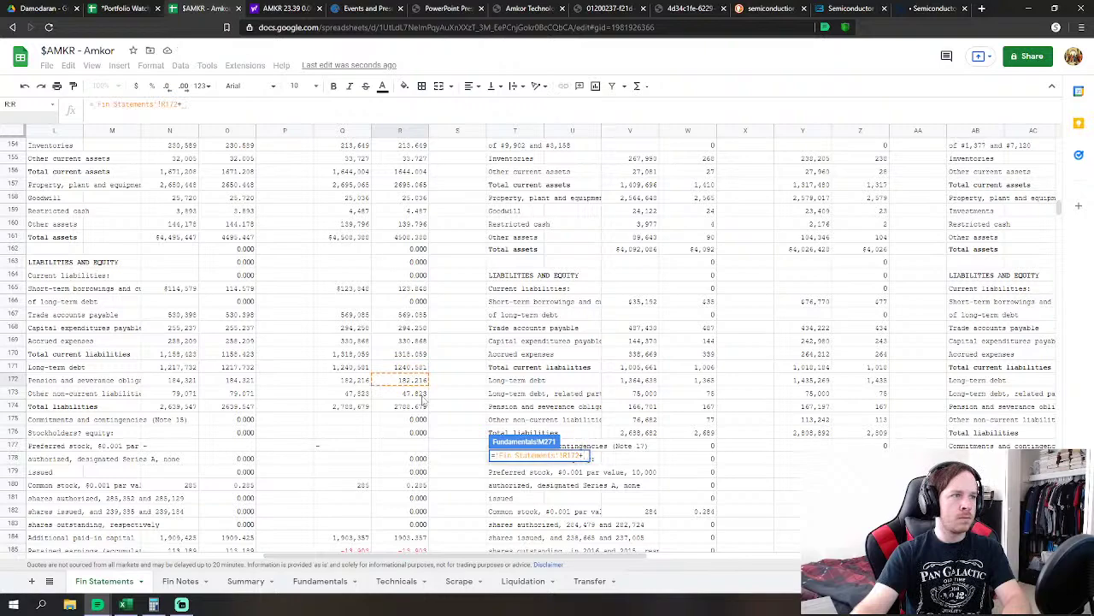
{"action": "left_click", "coordinate": [423, 395]}
{"action": "key", "text": "Return"}
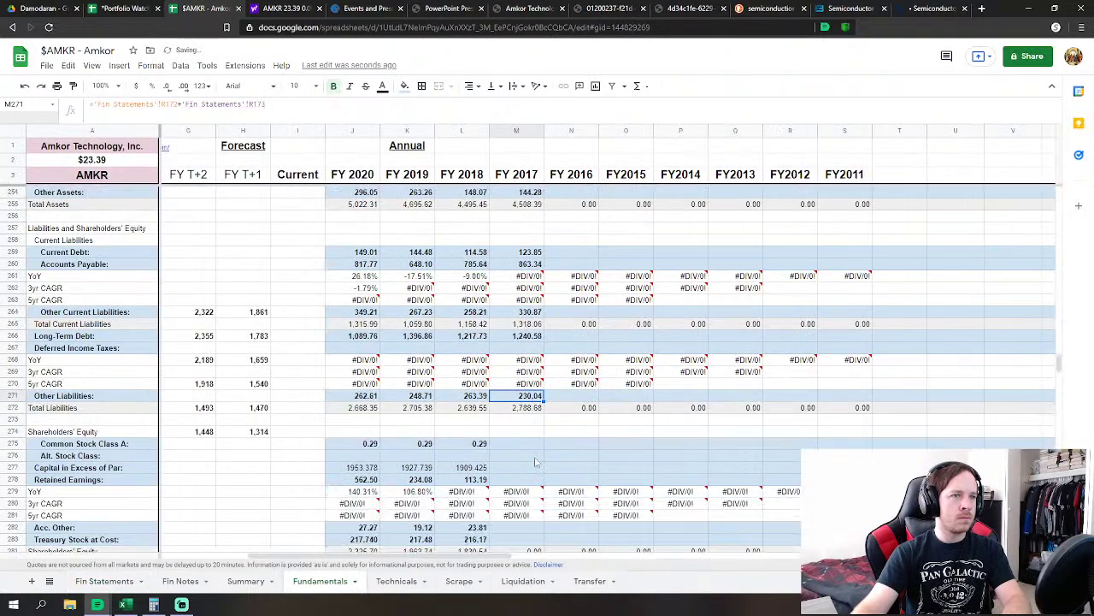
Begin the FY2017 Common Stock Class A formula in M275 from Fin Statements
{"action": "left_click", "coordinate": [535, 443]}
{"action": "type", "text": "="}
{"action": "left_click", "coordinate": [104, 581]}
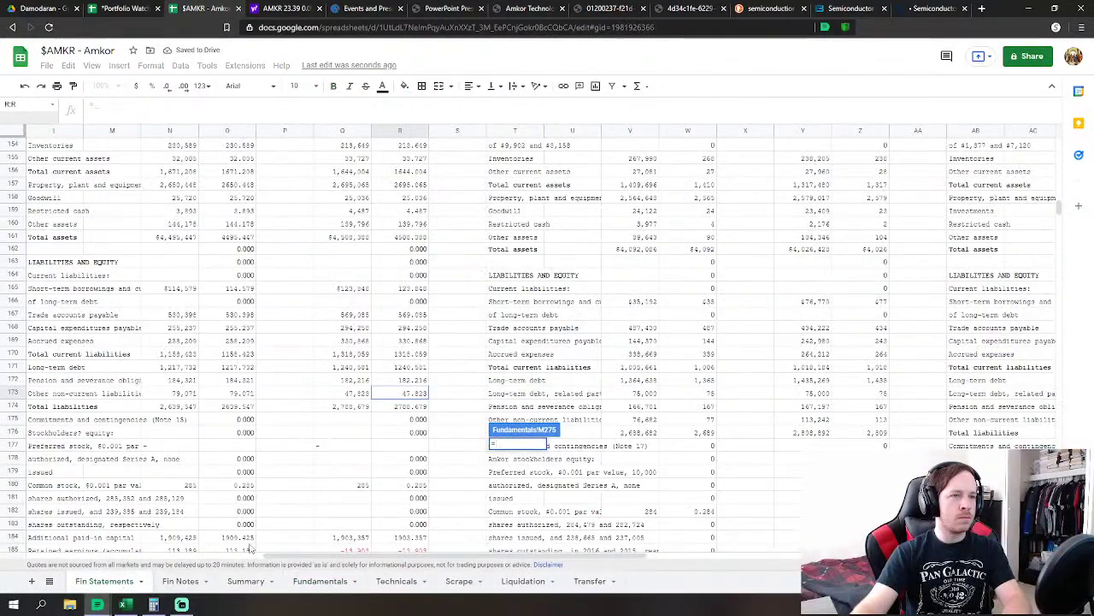
Link FY2017 common stock, paid-in capital and retained earnings to Fin Statements R180, R184, R185
{"action": "left_click", "coordinate": [425, 421]}
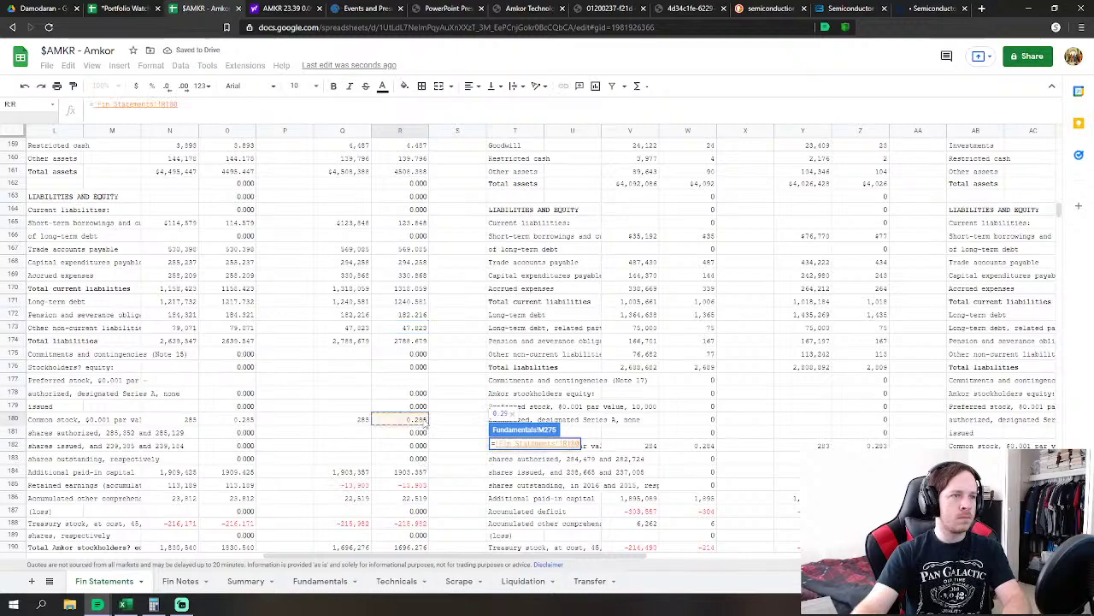
{"action": "key", "text": "Return"}
{"action": "key", "text": "Down"}
{"action": "type", "text": "="}
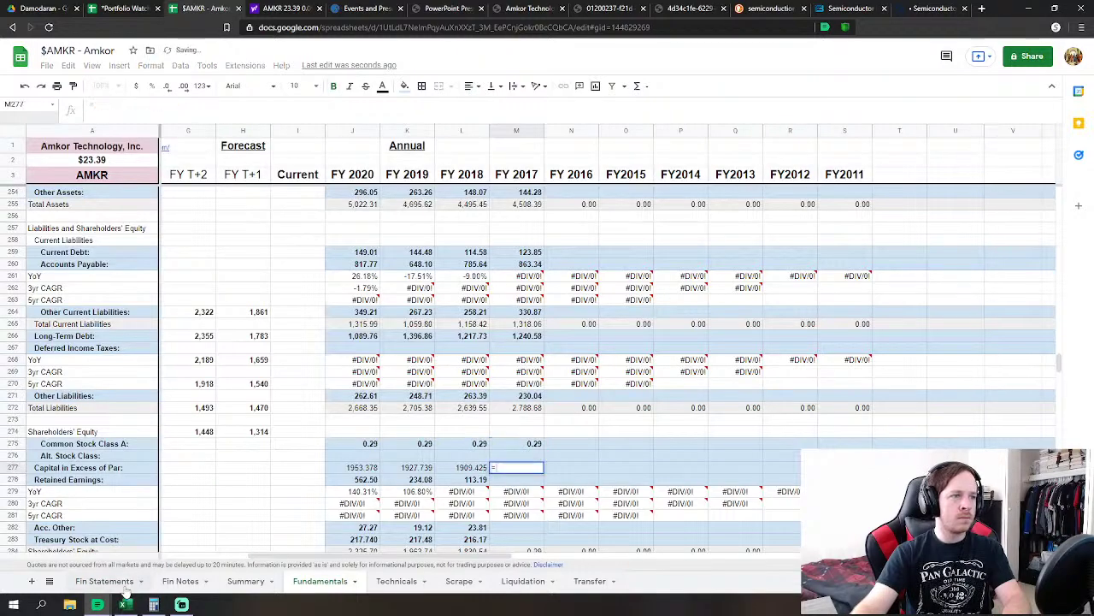
{"action": "left_click", "coordinate": [120, 583]}
{"action": "left_click", "coordinate": [415, 475]}
{"action": "key", "text": "Return"}
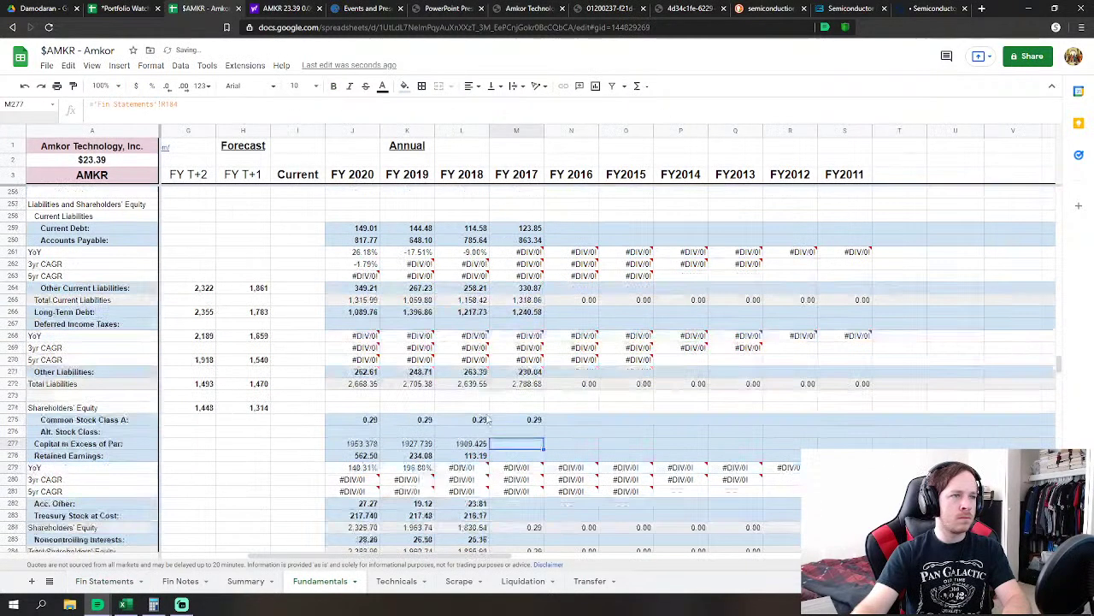
{"action": "type", "text": "="}
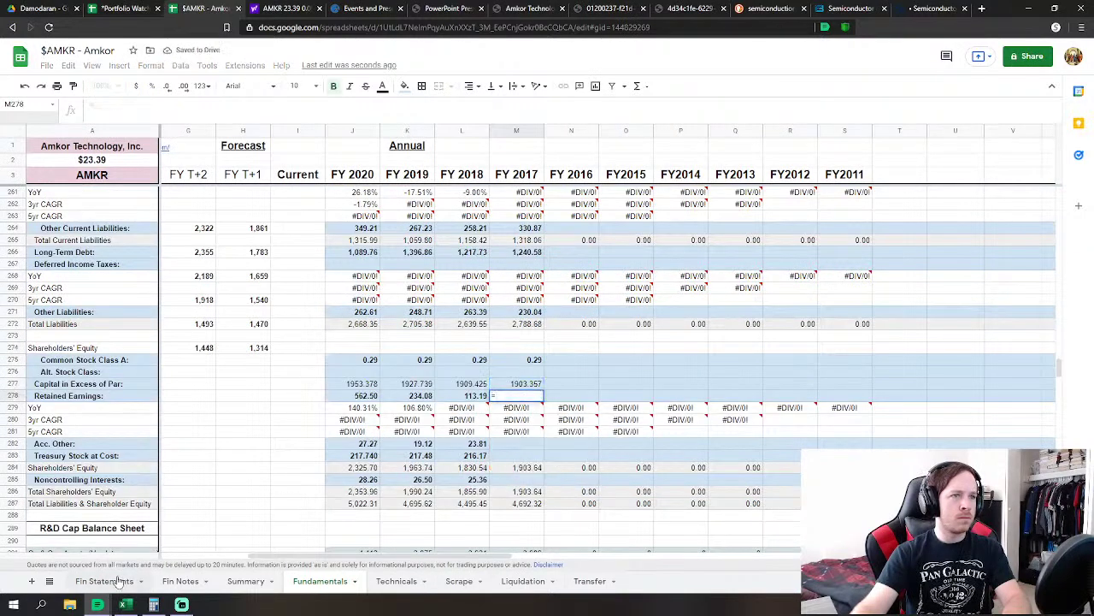
{"action": "left_click", "coordinate": [119, 583]}
{"action": "left_click", "coordinate": [413, 488]}
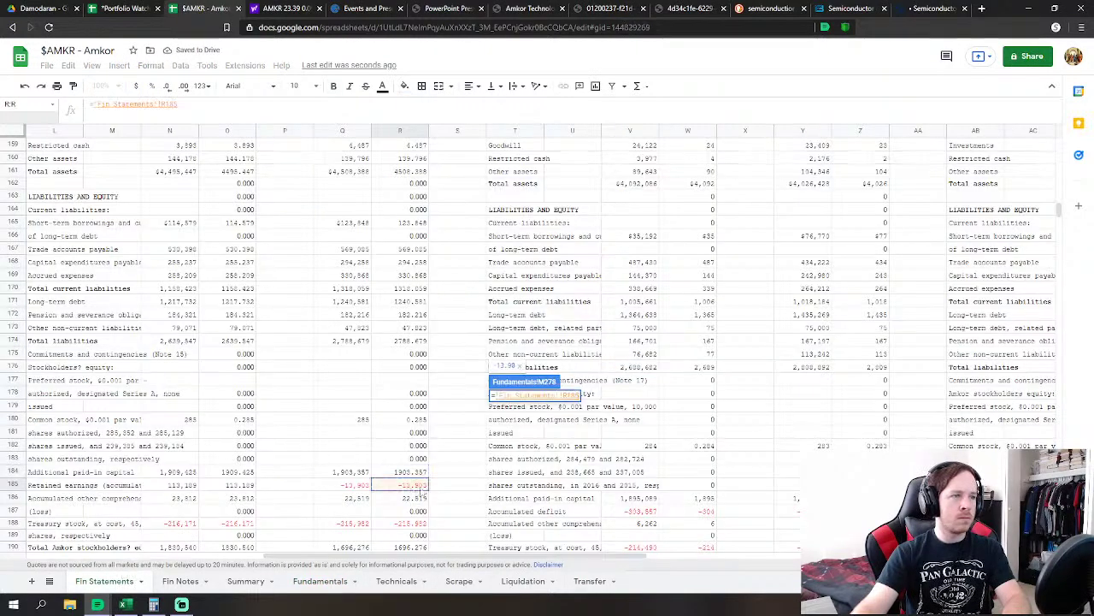
{"action": "key", "text": "Return"}
Link M282 Acc. Other to R186 and M283 treasury stock to R188 (215.98)
{"action": "scroll", "coordinate": [600, 451], "scroll_direction": "down", "scroll_amount": 2}
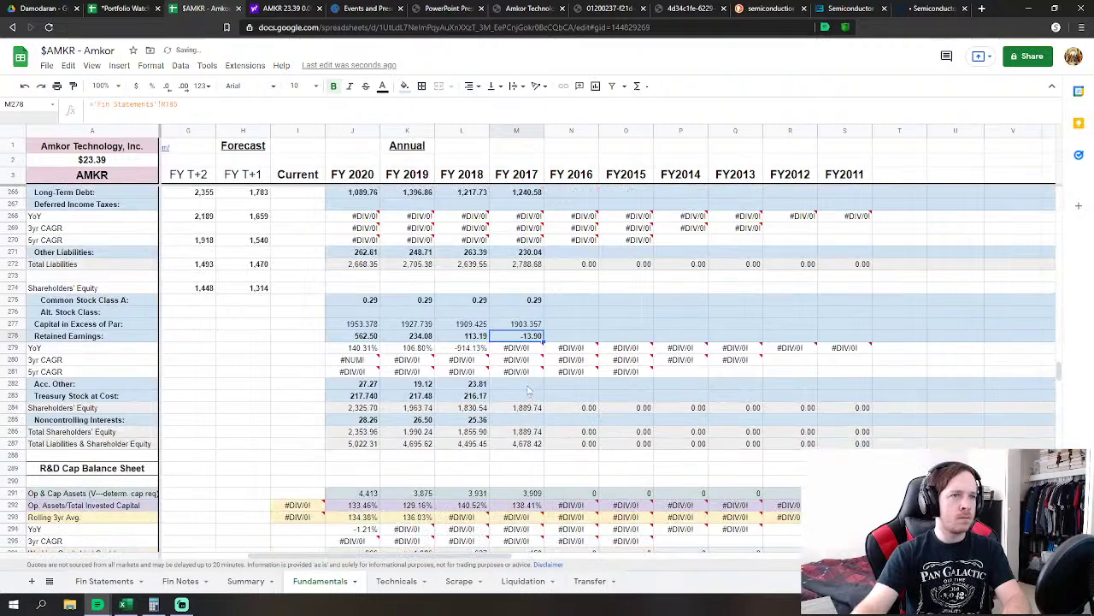
{"action": "left_click", "coordinate": [528, 389]}
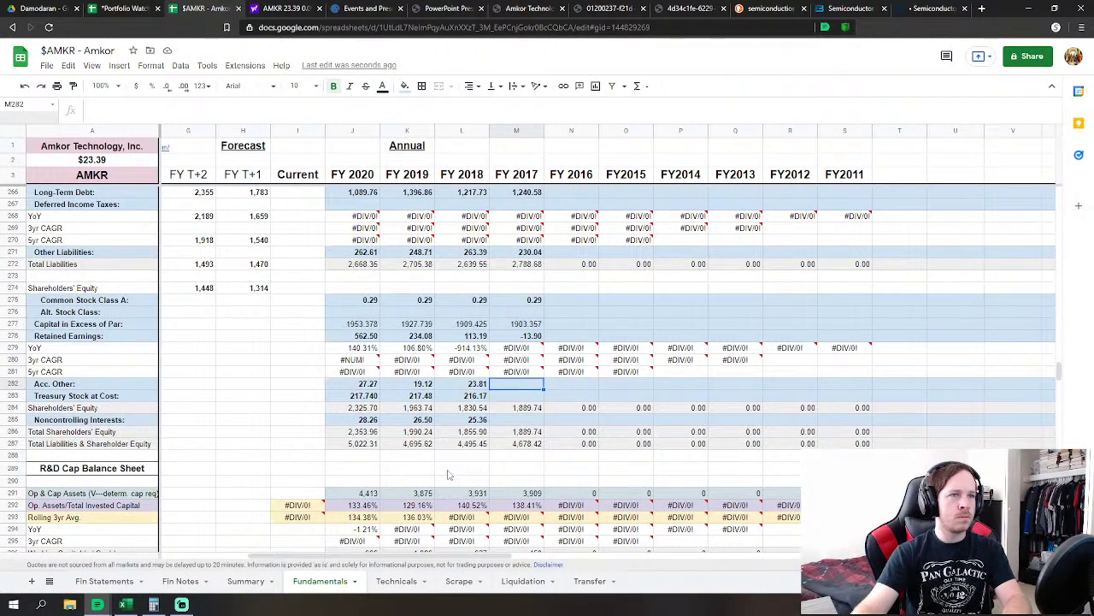
{"action": "type", "text": "="}
{"action": "left_click", "coordinate": [176, 585]}
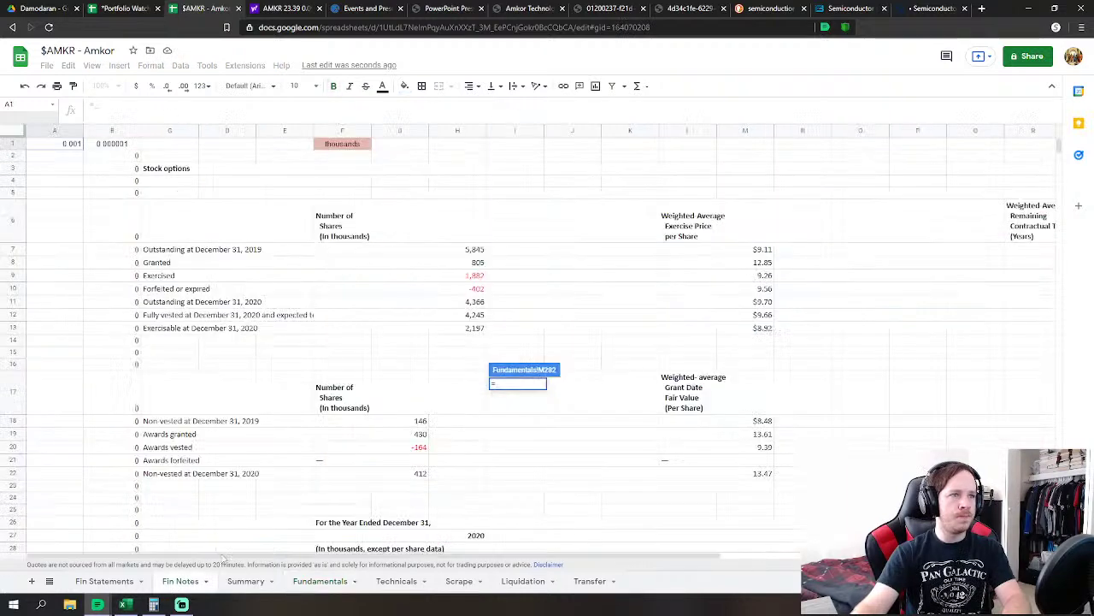
{"action": "left_click", "coordinate": [104, 580]}
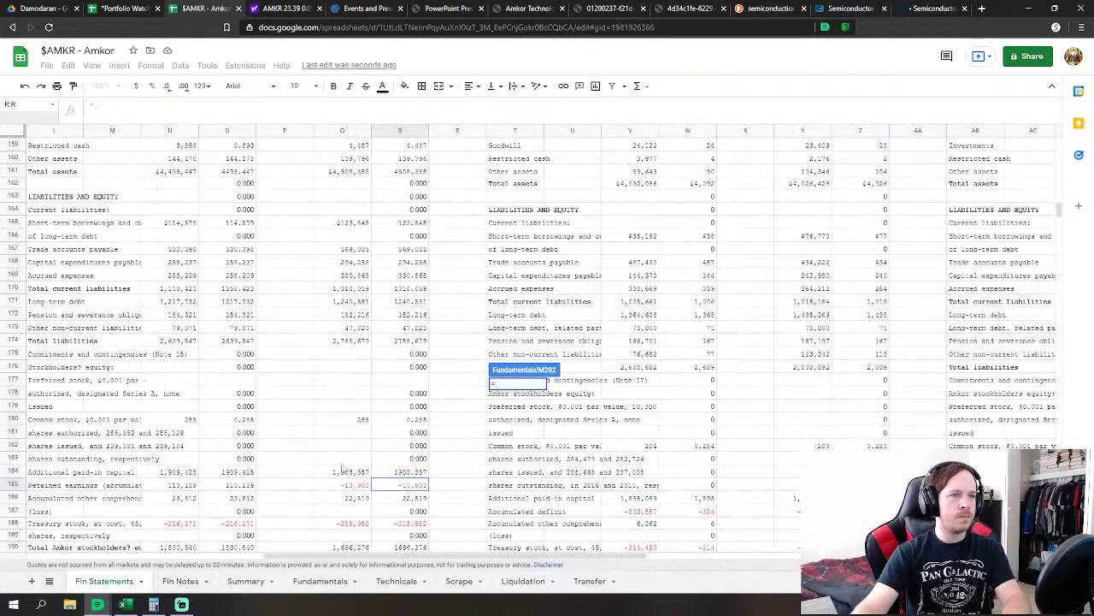
{"action": "left_click", "coordinate": [399, 498]}
{"action": "key", "text": "Return"}
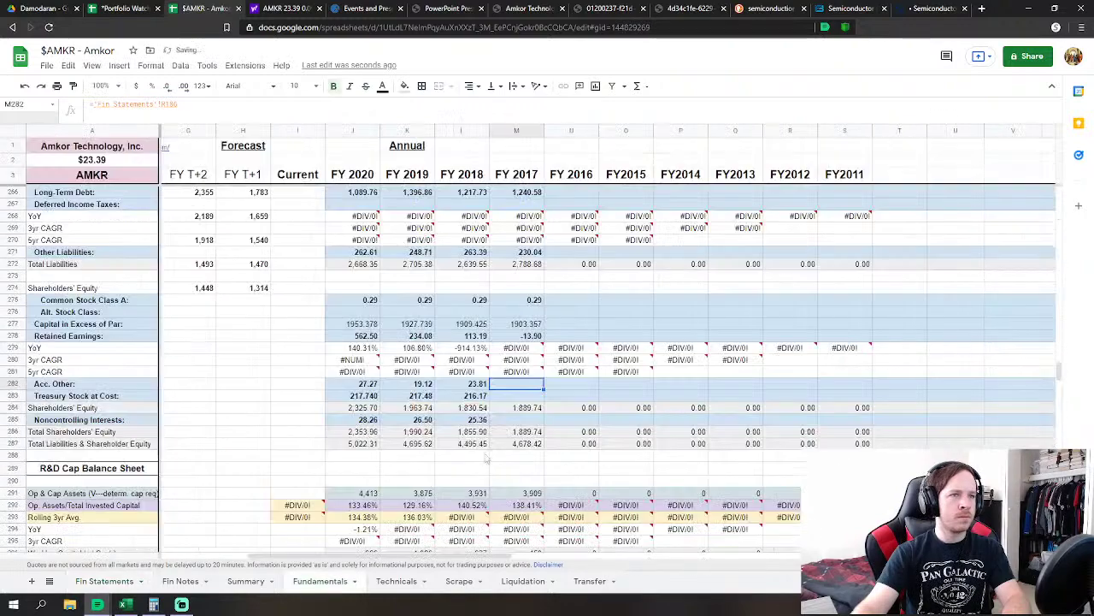
{"action": "type", "text": "="}
{"action": "left_click", "coordinate": [104, 580]}
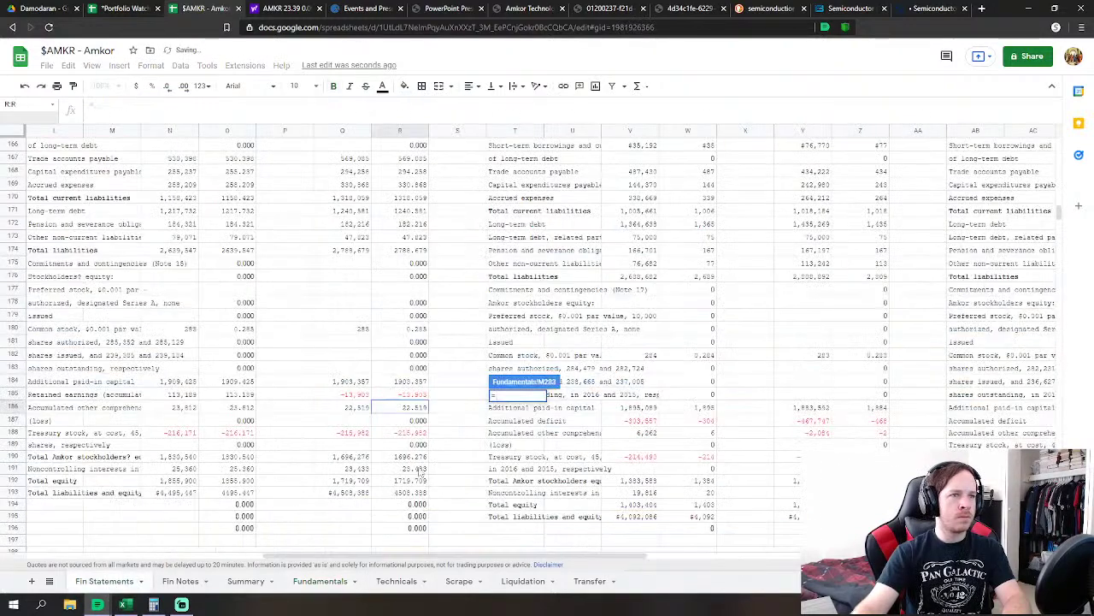
{"action": "left_click", "coordinate": [419, 434]}
{"action": "key", "text": "Return"}
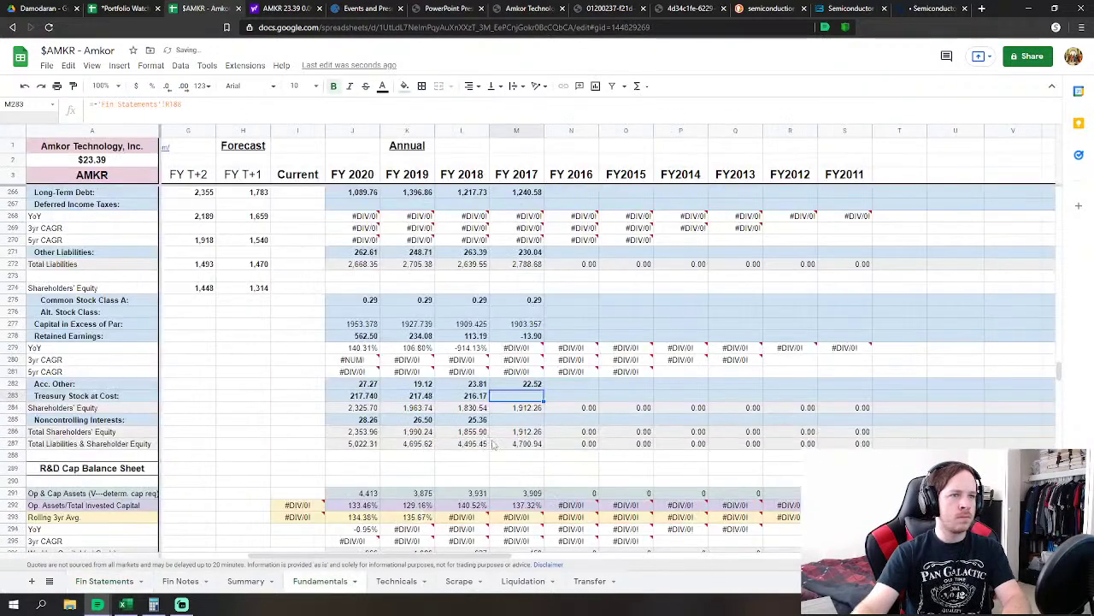
Link M285 noncontrolling interests to Fin Statements R191, giving 23.43
{"action": "left_click", "coordinate": [519, 419]}
{"action": "type", "text": "="}
{"action": "left_click", "coordinate": [104, 581]}
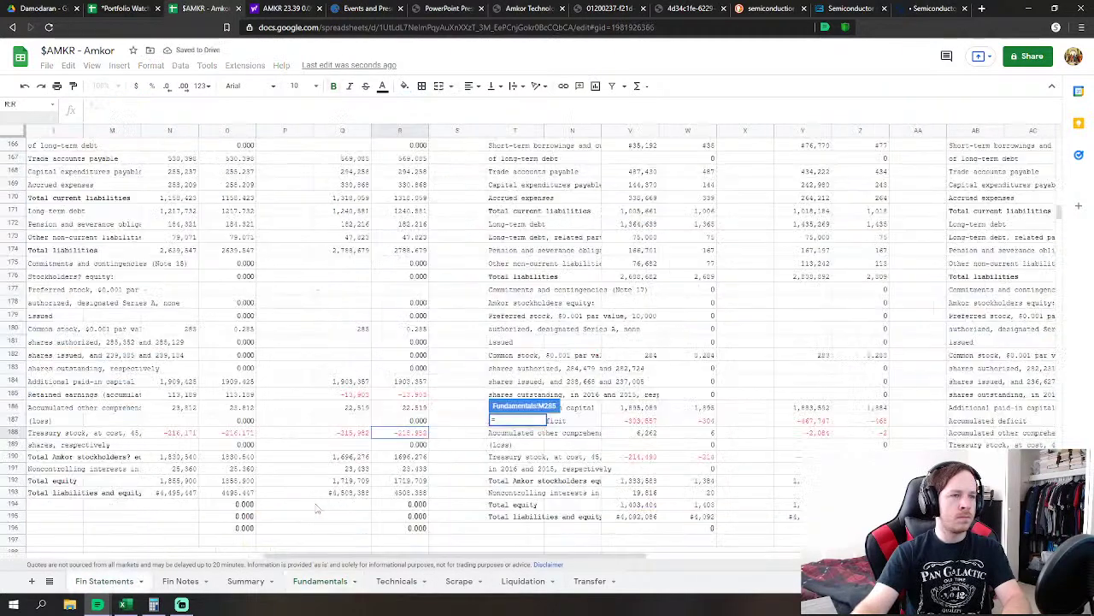
{"action": "left_click", "coordinate": [399, 468]}
{"action": "key", "text": "Return"}
{"action": "key", "text": "Up"}
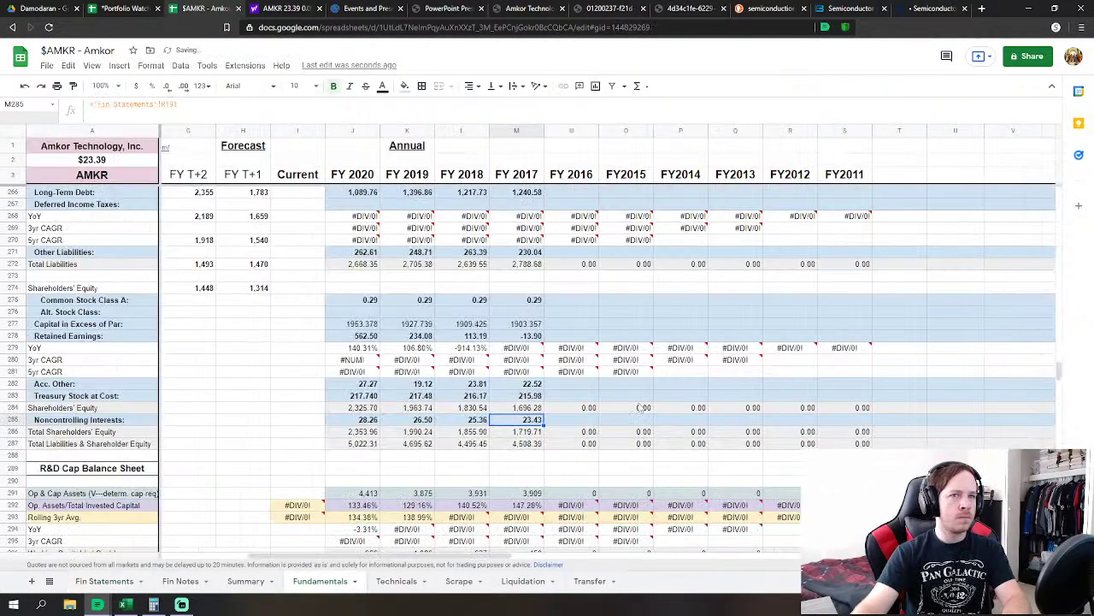
{"action": "left_click_drag", "start_coordinate": [1059, 380], "coordinate": [1068, 221]}
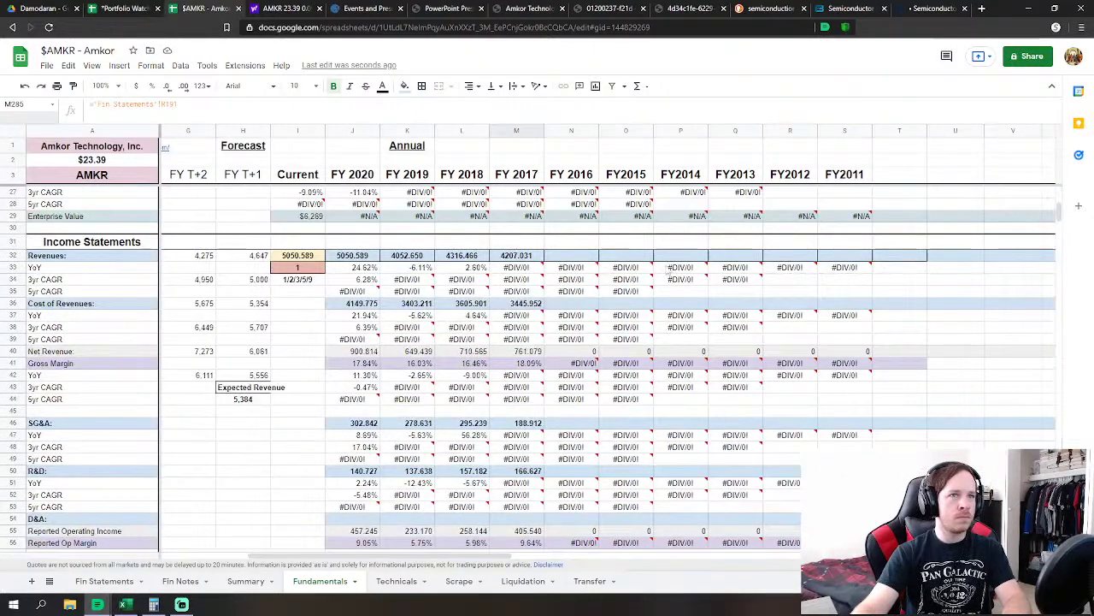
Start the N32 FY2016 Revenues formula and bring up Fin Statements 2016 net sales (3893.635)
{"action": "left_click", "coordinate": [578, 256]}
{"action": "type", "text": "="}
{"action": "left_click", "coordinate": [106, 581]}
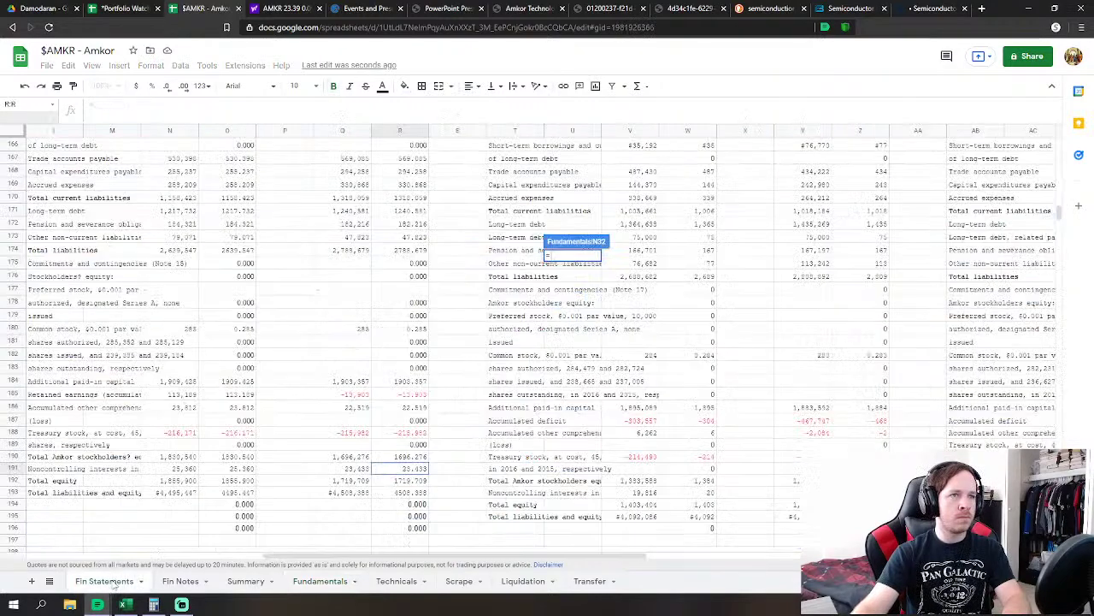
{"action": "scroll", "coordinate": [530, 423], "scroll_direction": "up", "scroll_amount": 10}
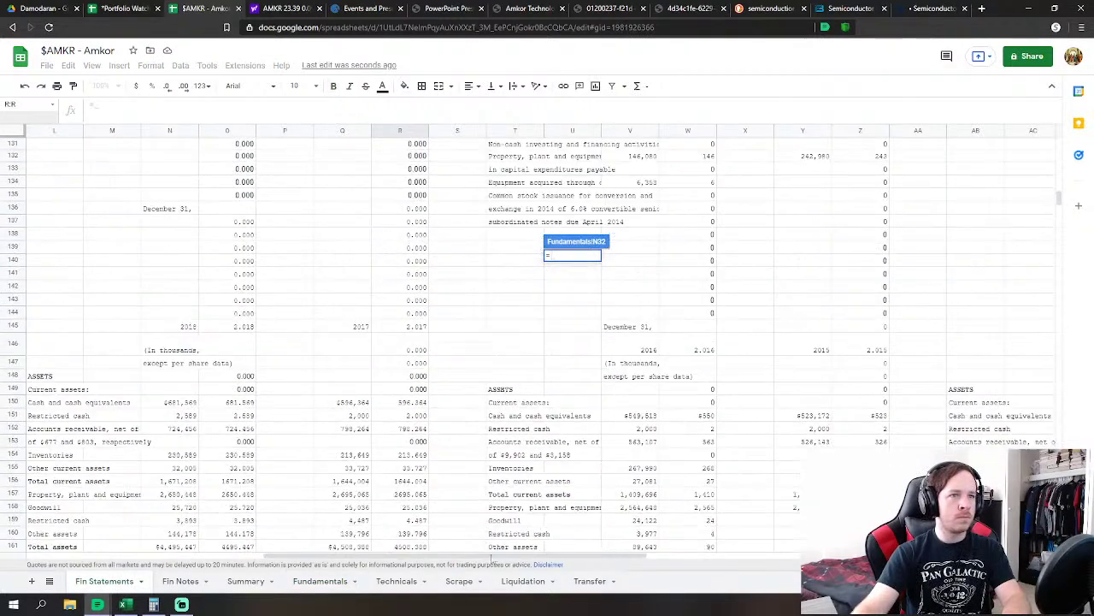
{"action": "left_click_drag", "start_coordinate": [492, 556], "coordinate": [667, 548]}
{"action": "scroll", "coordinate": [336, 454], "scroll_direction": "up", "scroll_amount": 12}
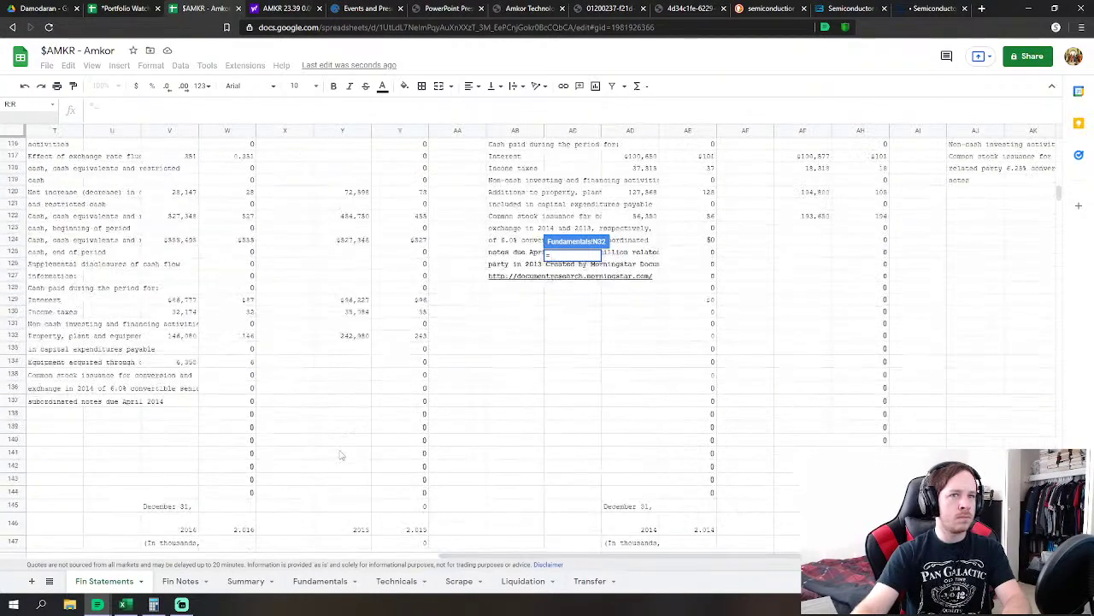
{"action": "scroll", "coordinate": [336, 454], "scroll_direction": "up", "scroll_amount": 15}
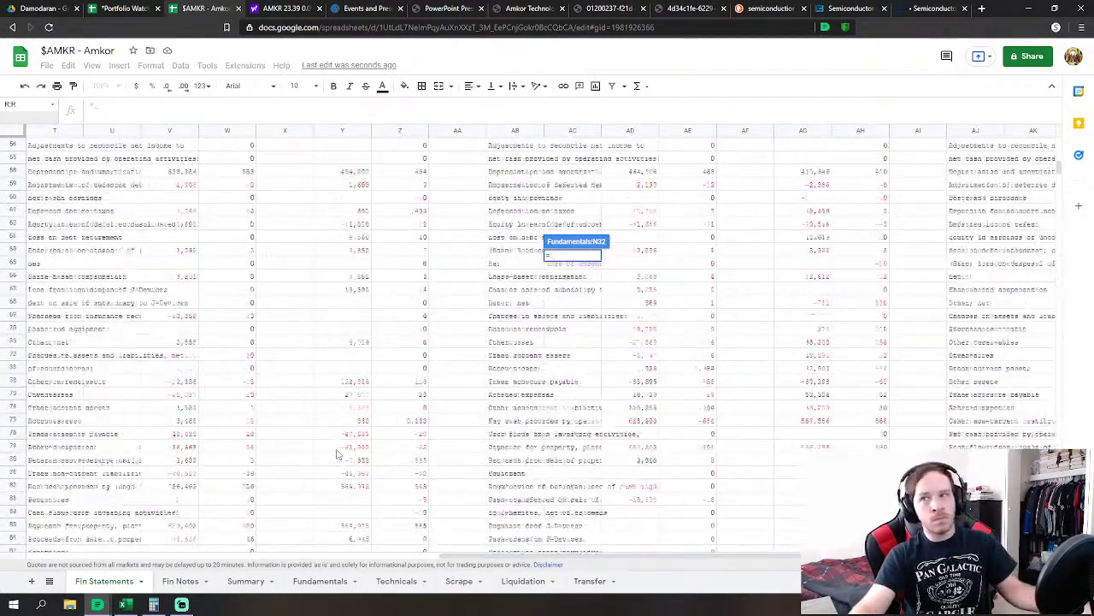
{"action": "scroll", "coordinate": [336, 454], "scroll_direction": "up", "scroll_amount": 10}
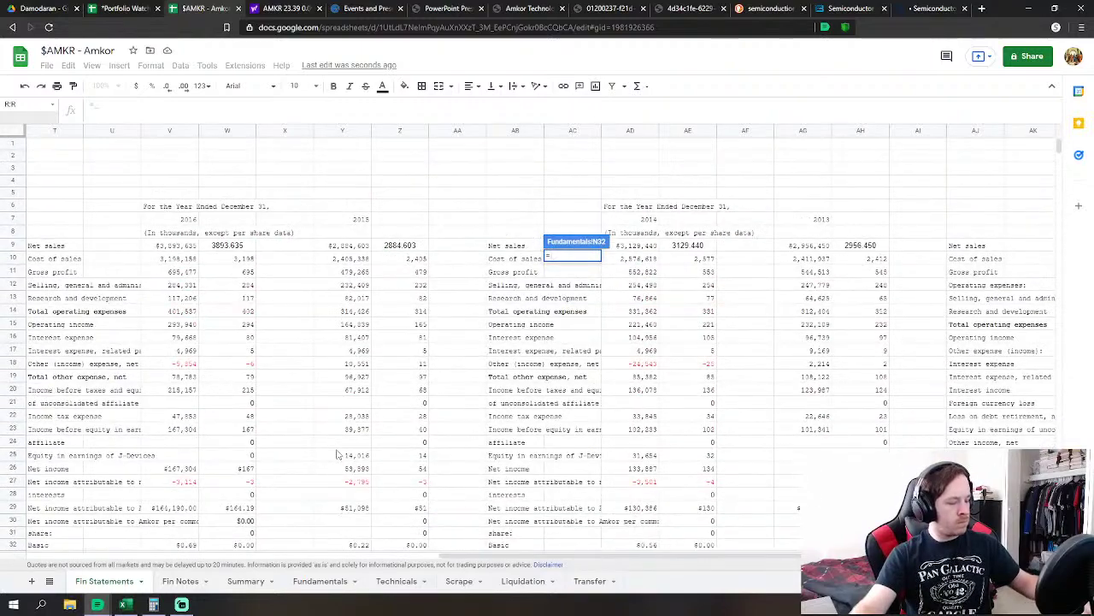
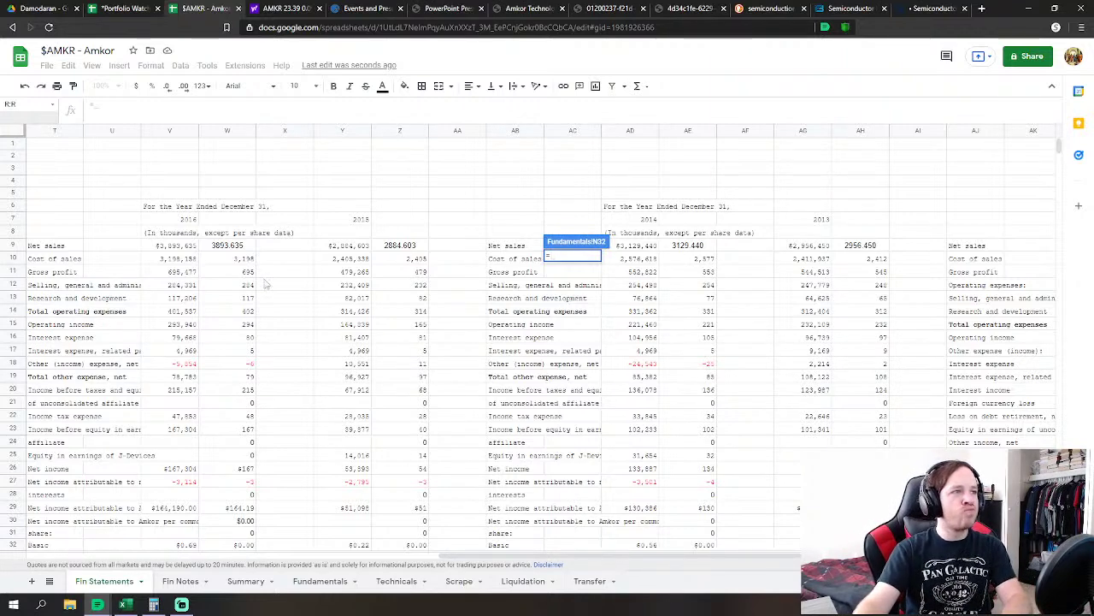
Link FY2016 revenues to Fin Statements W9 and cost of revenues to W10
{"action": "left_click", "coordinate": [235, 248]}
{"action": "key", "text": "Return"}
{"action": "key", "text": "Down"}
{"action": "key", "text": "Down"}
{"action": "key", "text": "Down"}
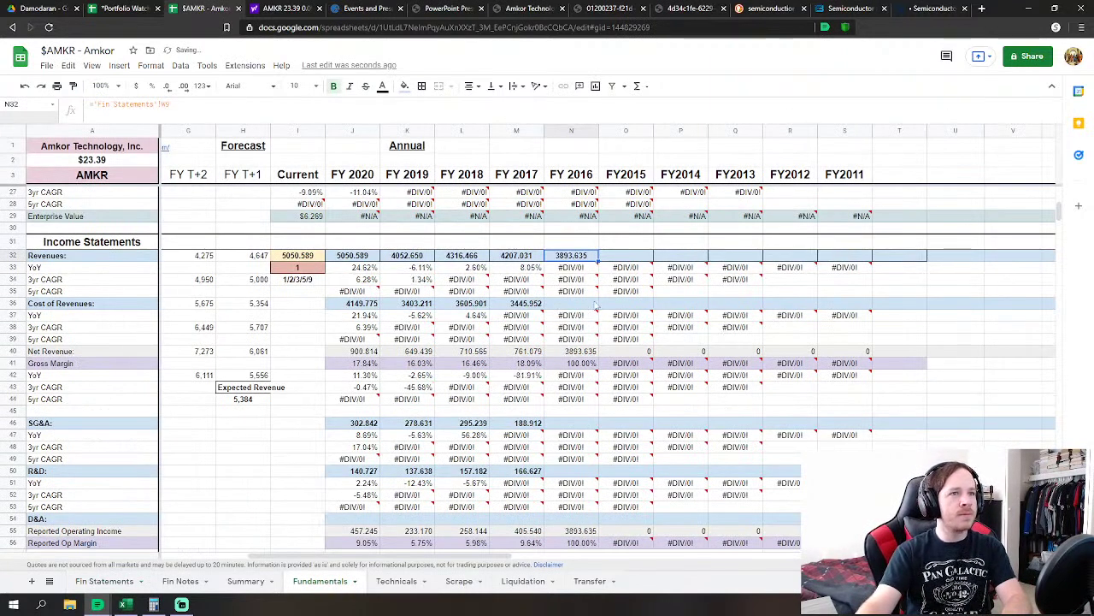
{"action": "type", "text": "="}
{"action": "left_click", "coordinate": [124, 581]}
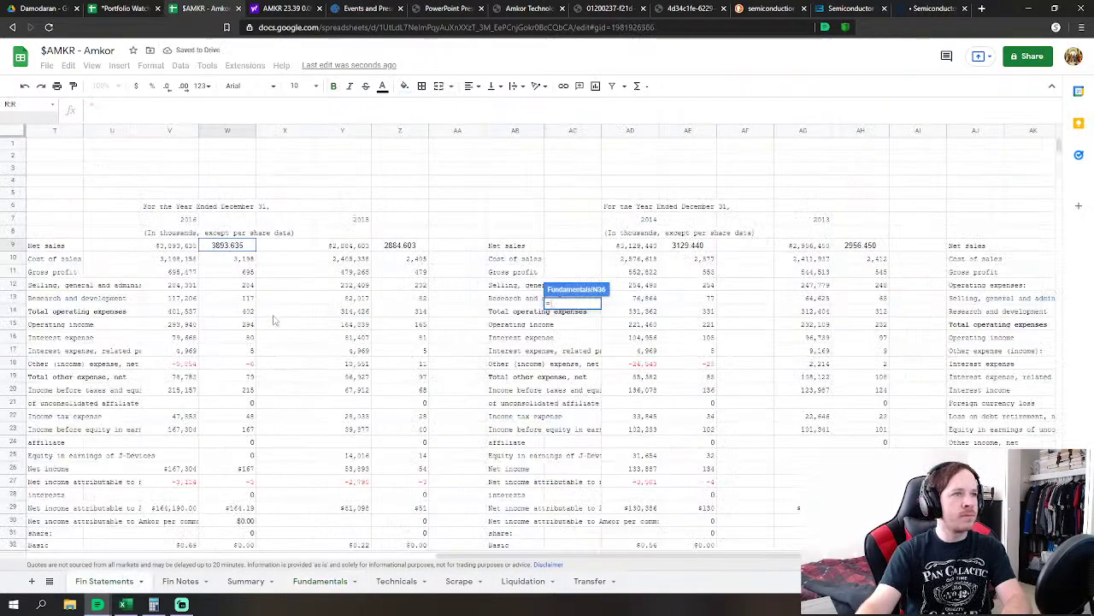
{"action": "left_click", "coordinate": [226, 259]}
{"action": "key", "text": "Return"}
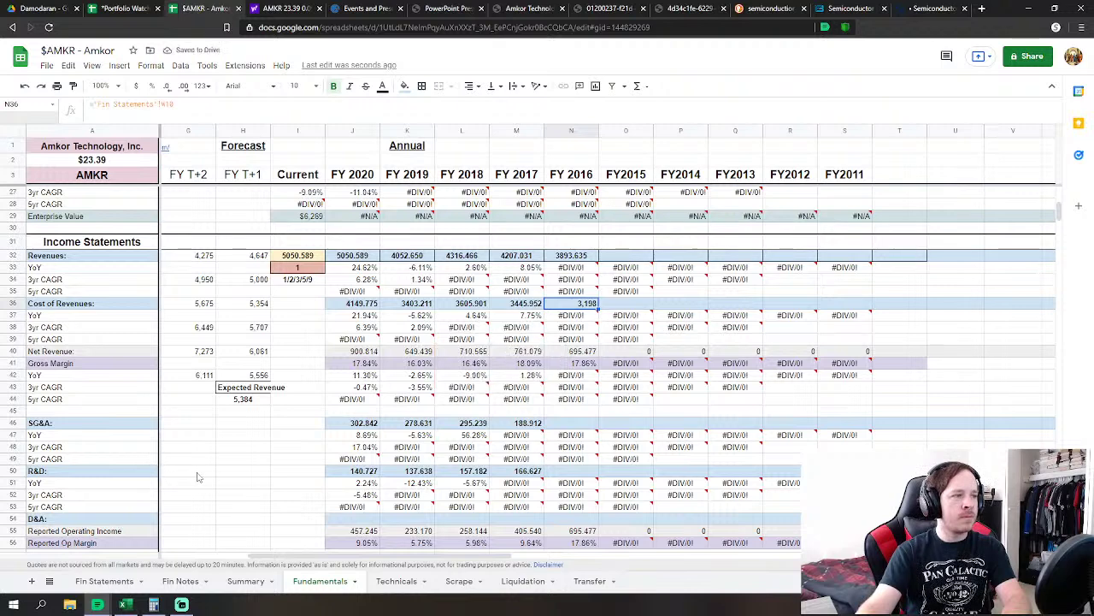
Link FY2016 SG&A (N46) to Fin Statements W12 and R&D (N50) to W13
{"action": "left_click", "coordinate": [575, 424]}
{"action": "type", "text": "="}
{"action": "left_click", "coordinate": [103, 582]}
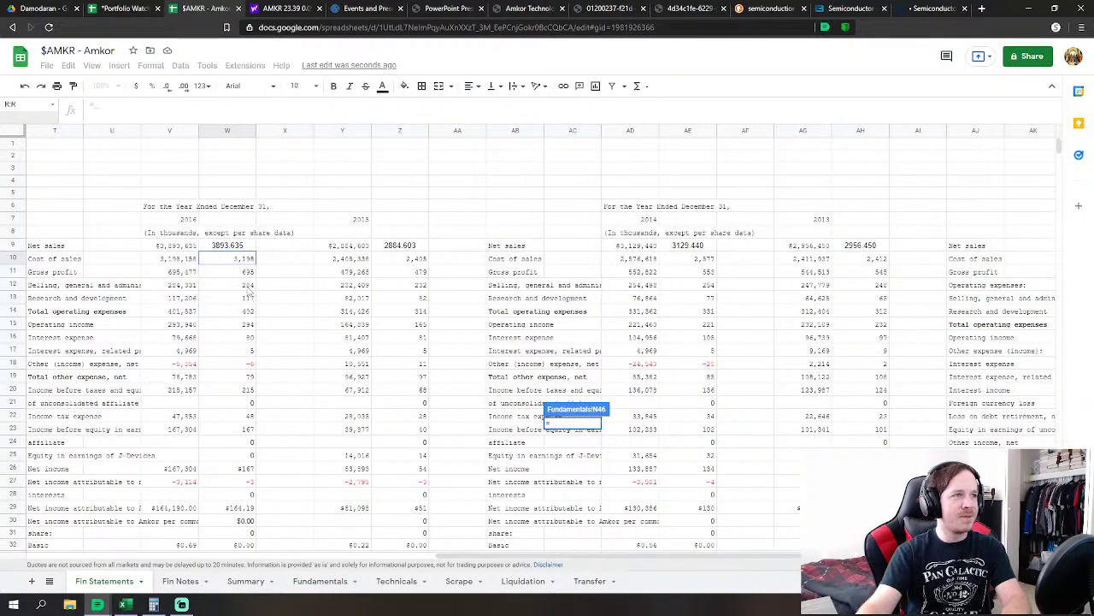
{"action": "left_click", "coordinate": [247, 285]}
{"action": "key", "text": "Return"}
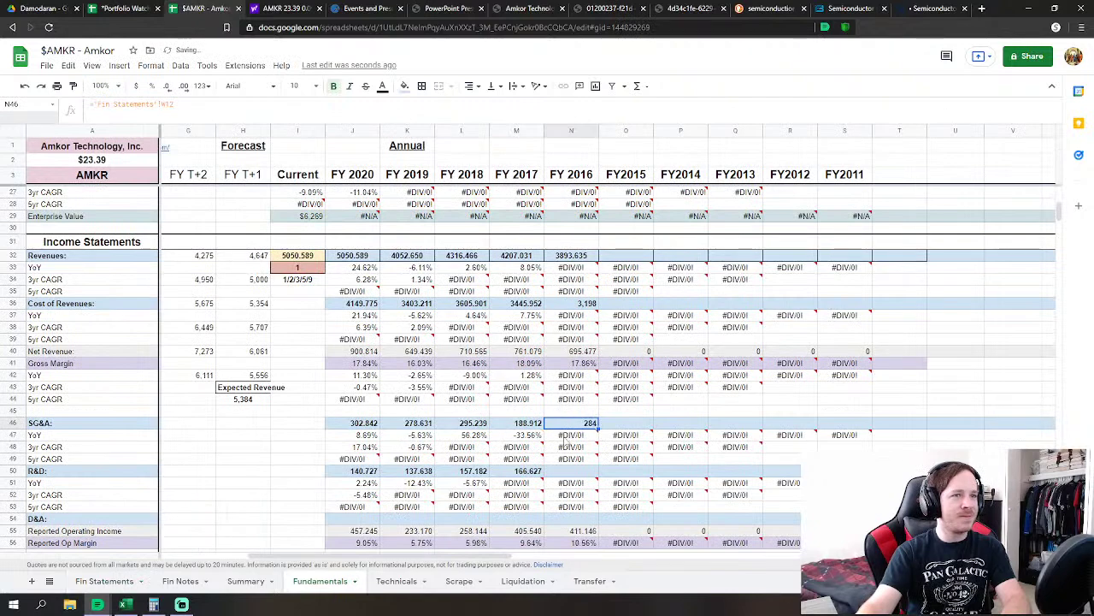
{"action": "scroll", "coordinate": [567, 439], "scroll_direction": "down", "scroll_amount": 2}
{"action": "left_click", "coordinate": [571, 408]}
{"action": "type", "text": "="}
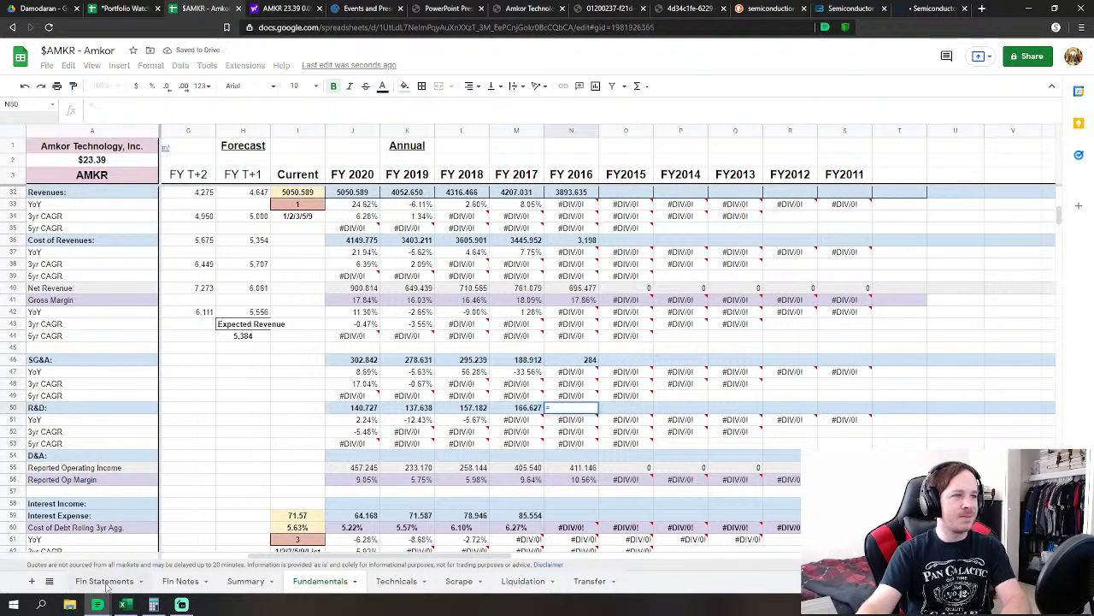
{"action": "left_click", "coordinate": [103, 581]}
{"action": "left_click", "coordinate": [243, 298]}
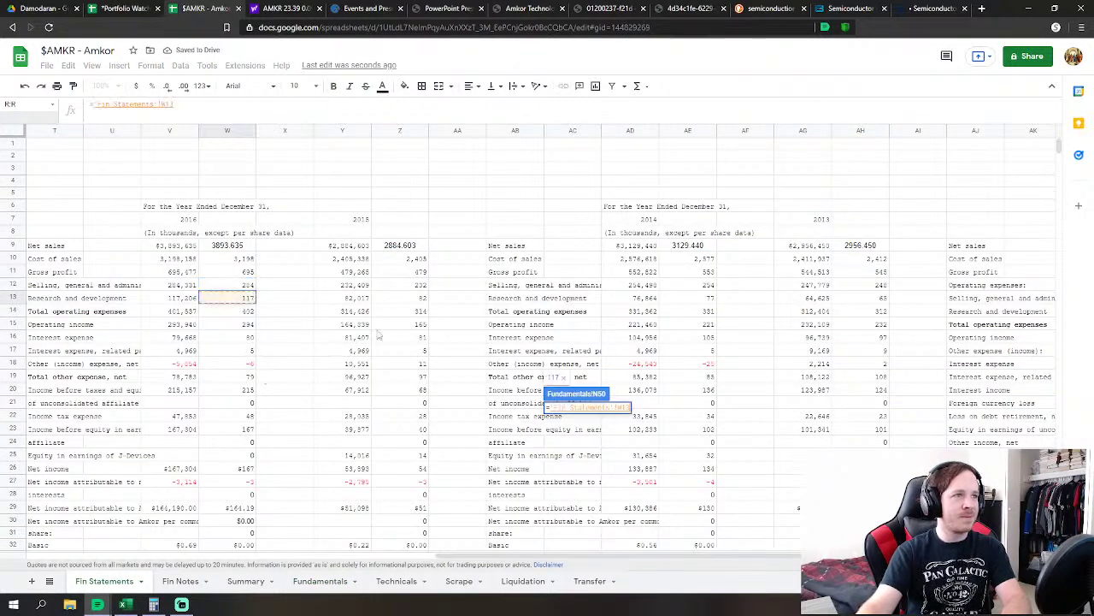
{"action": "key", "text": "Return"}
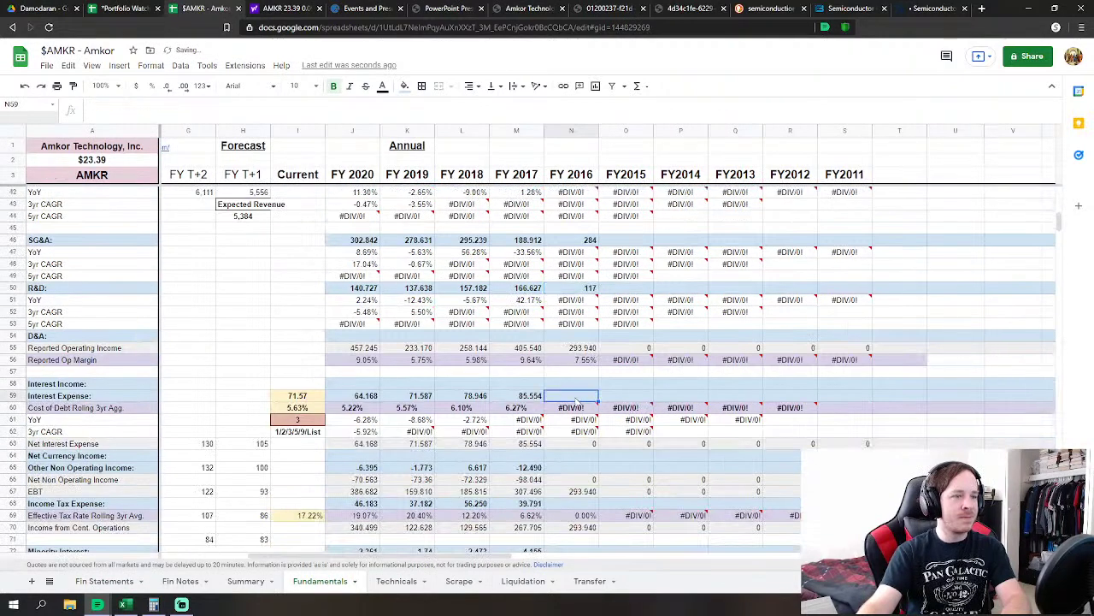
Set FY2016 interest expense N59 to Fin Statements W16+W17, giving 85
{"action": "left_click", "coordinate": [579, 398]}
{"action": "type", "text": "="}
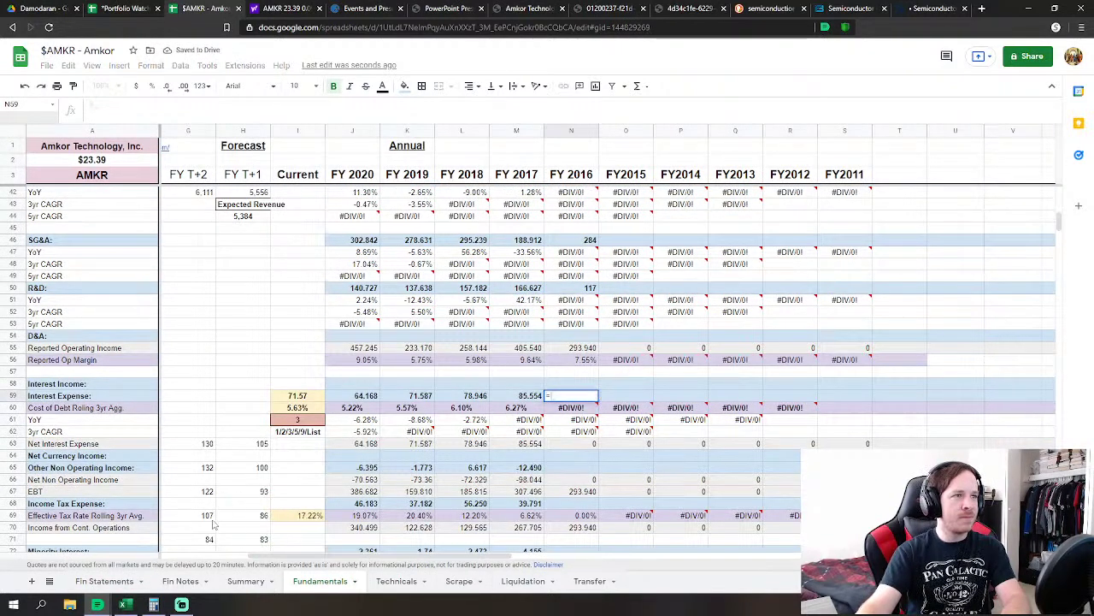
{"action": "left_click", "coordinate": [104, 581]}
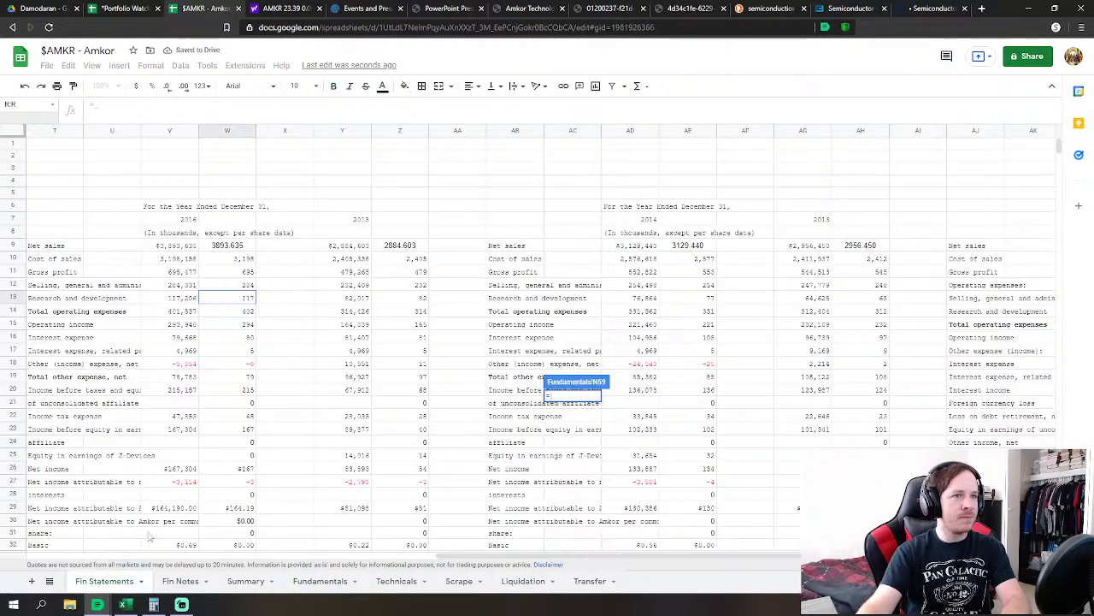
{"action": "left_click", "coordinate": [248, 340]}
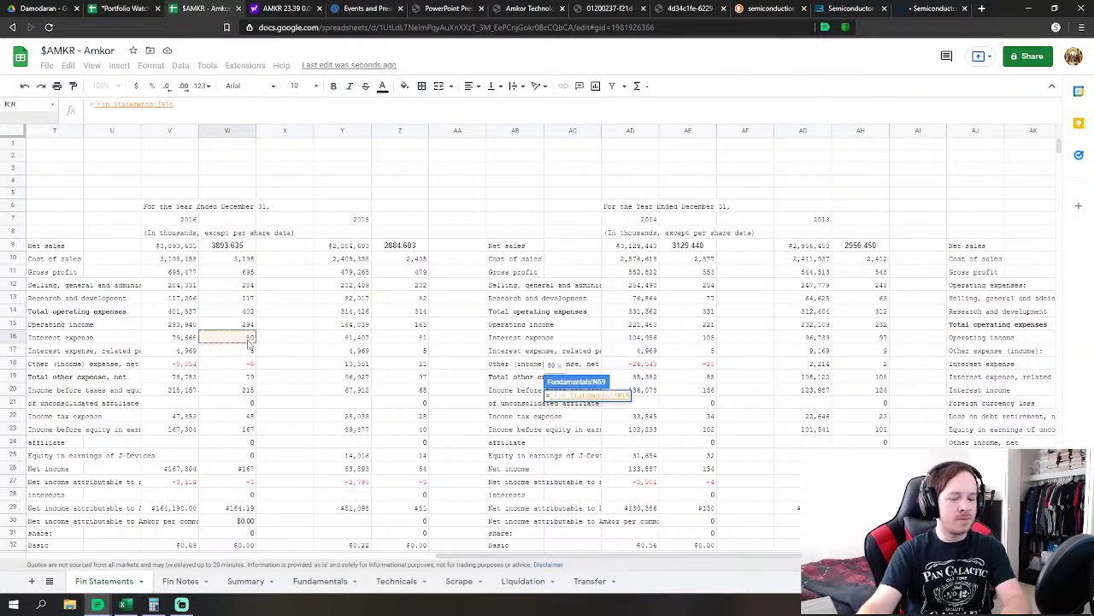
{"action": "type", "text": "+"}
{"action": "left_click", "coordinate": [248, 351]}
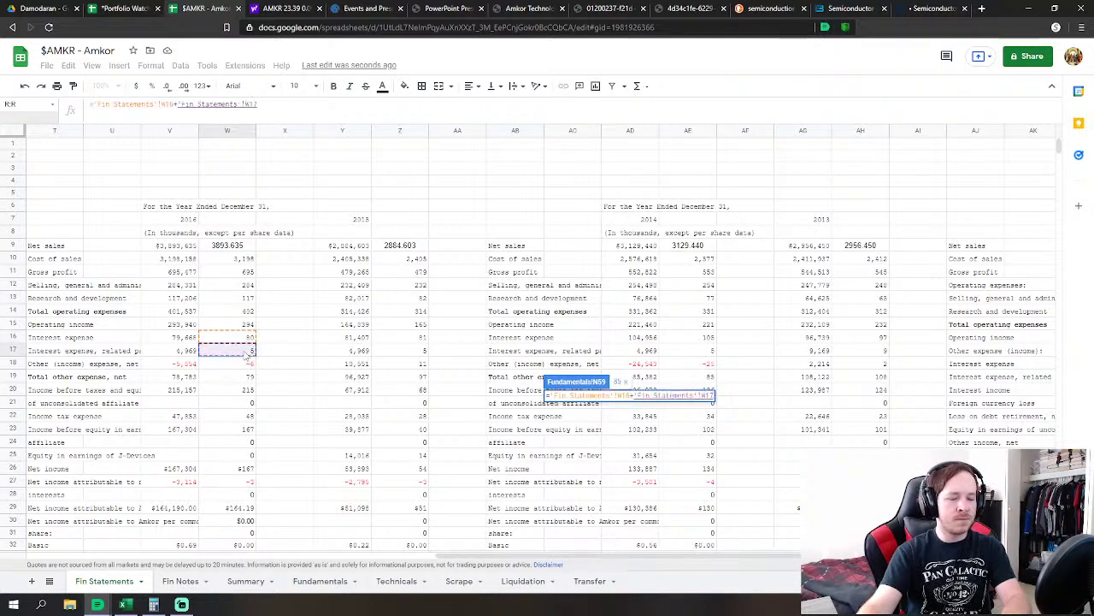
{"action": "key", "text": "Return"}
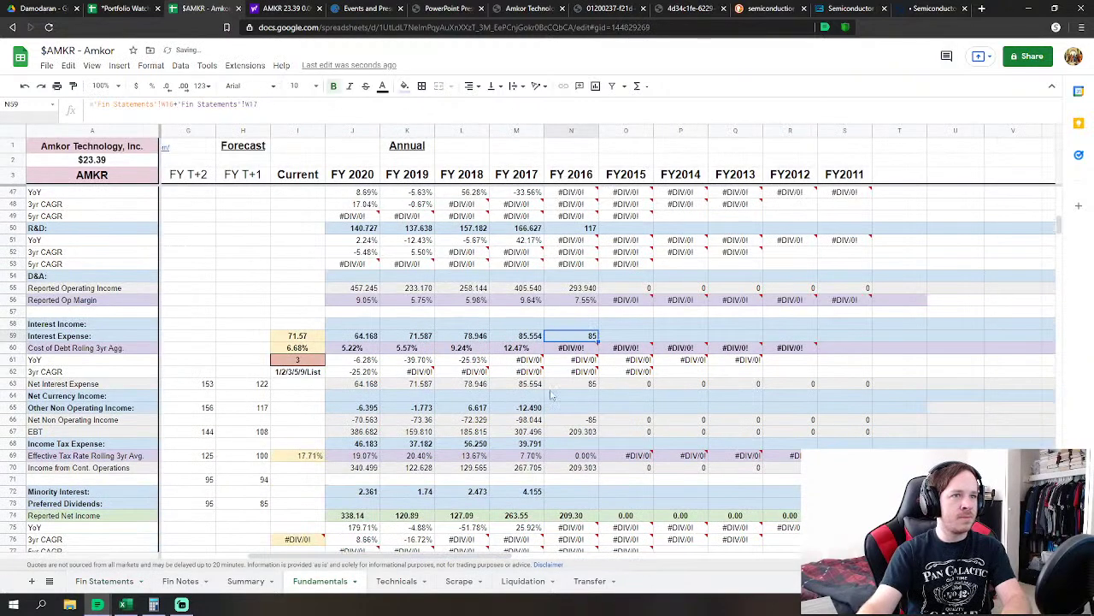
Link FY2016 other non-operating income N65 to Fin Statements W18
{"action": "left_click", "coordinate": [569, 407]}
{"action": "type", "text": "="}
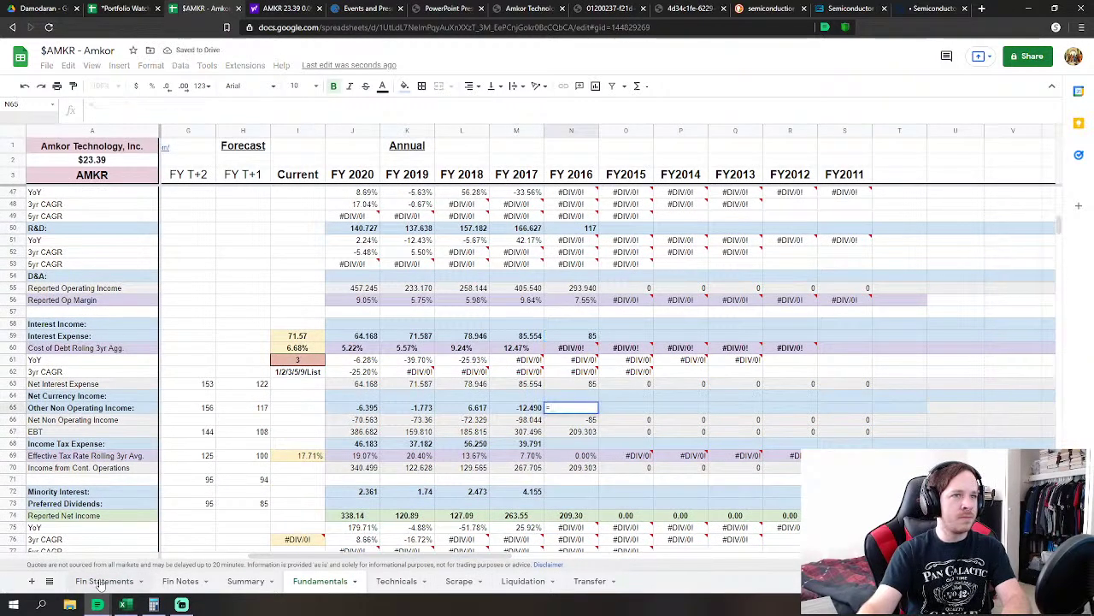
{"action": "left_click", "coordinate": [103, 582]}
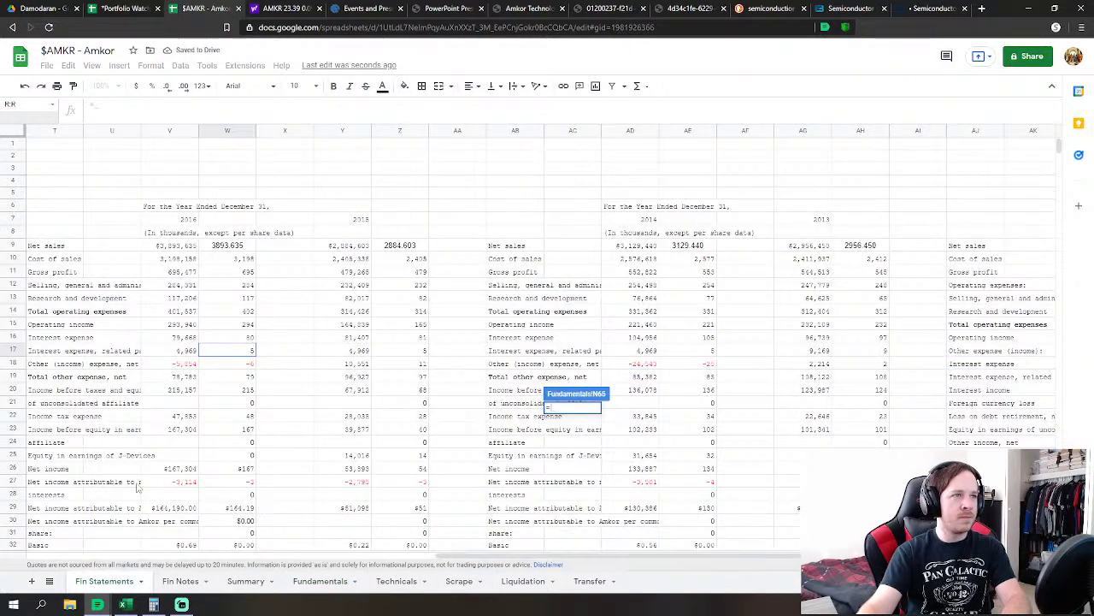
{"action": "left_click", "coordinate": [242, 365]}
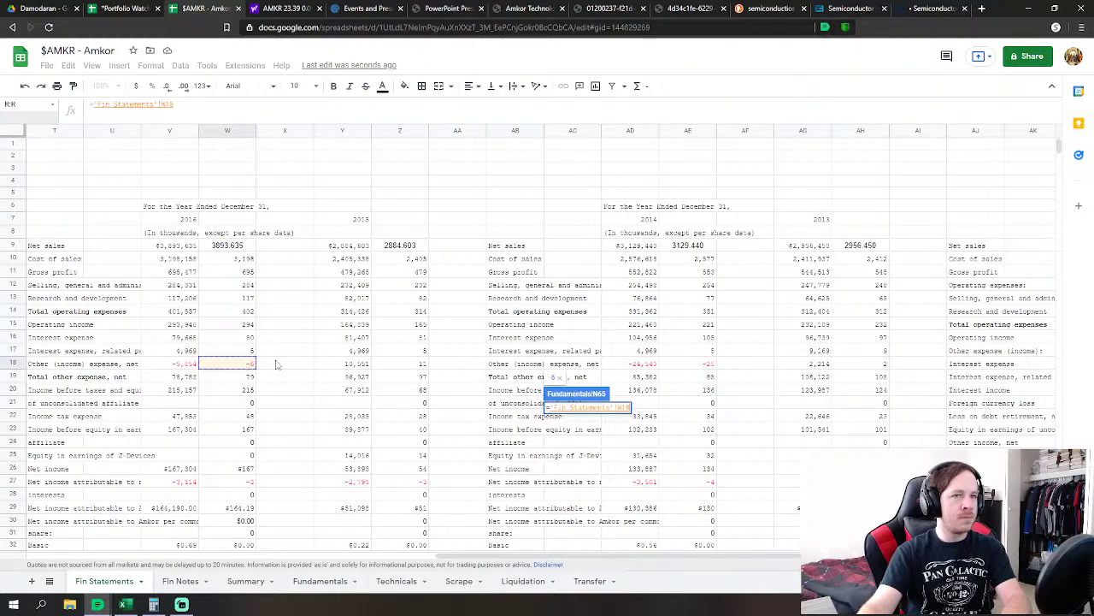
{"action": "key", "text": "Return"}
Link FY2016 income tax expense N68 to Fin Statements W22, showing 48
{"action": "key", "text": "Down"}
{"action": "key", "text": "Down"}
{"action": "key", "text": "Down"}
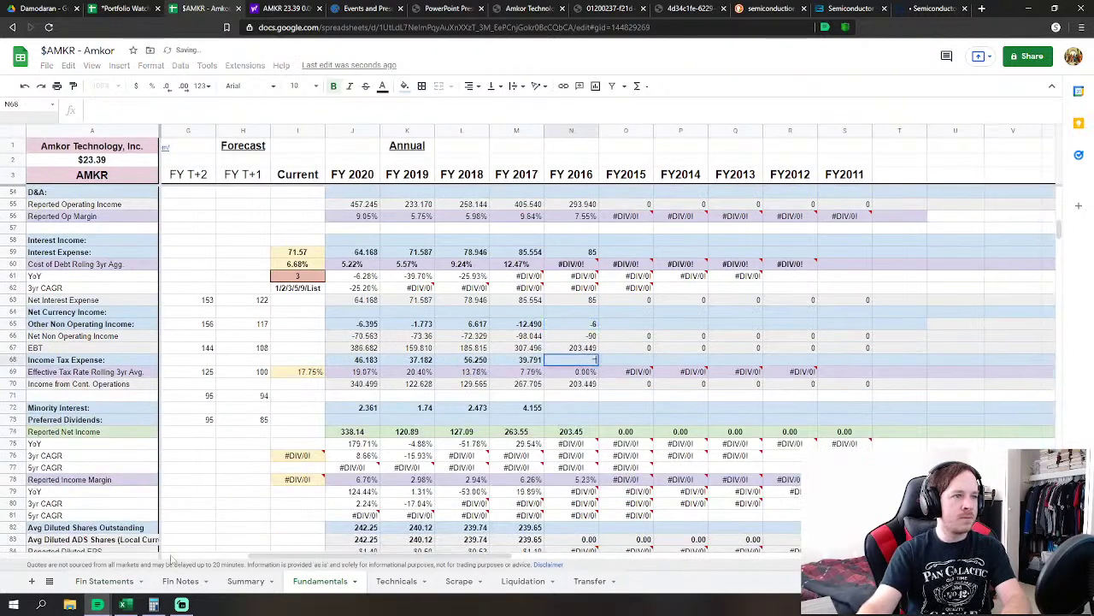
{"action": "type", "text": "="}
{"action": "left_click", "coordinate": [103, 581]}
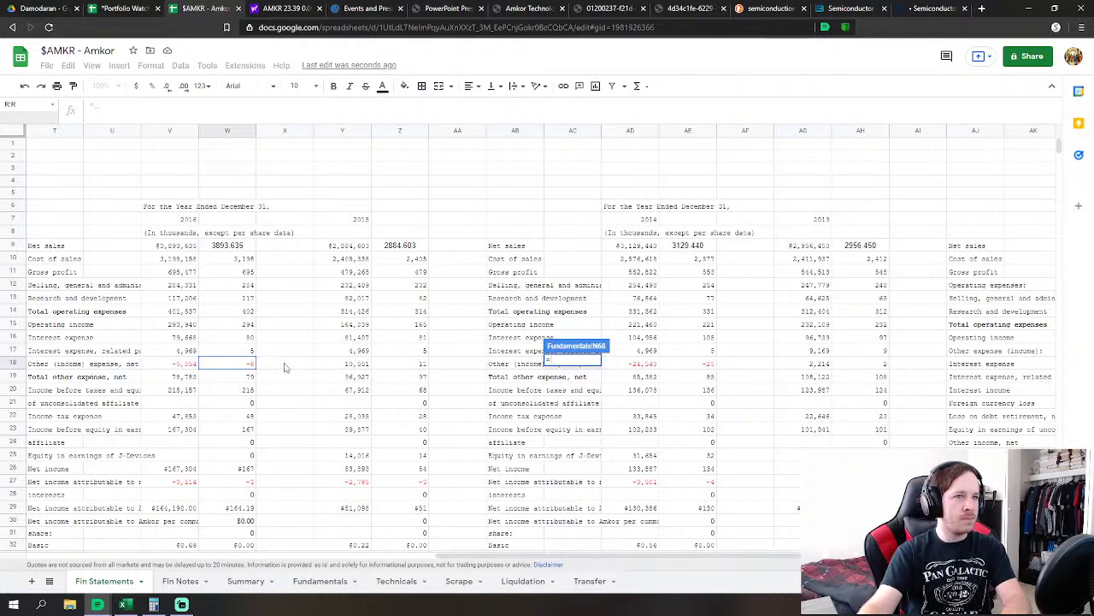
{"action": "left_click", "coordinate": [253, 367]}
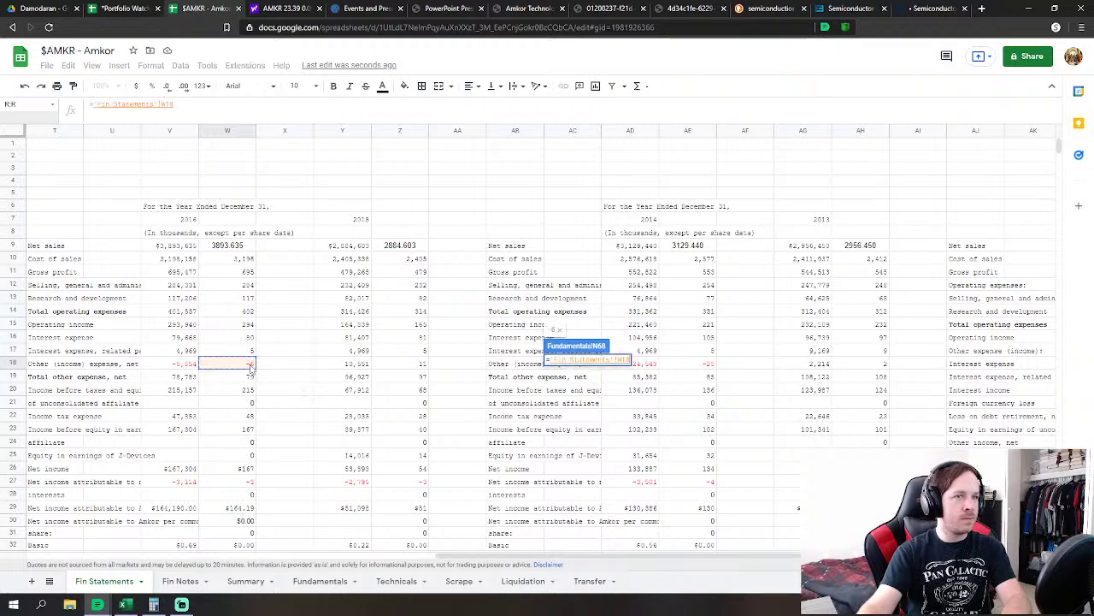
{"action": "key", "text": "Return"}
{"action": "type", "text": "="}
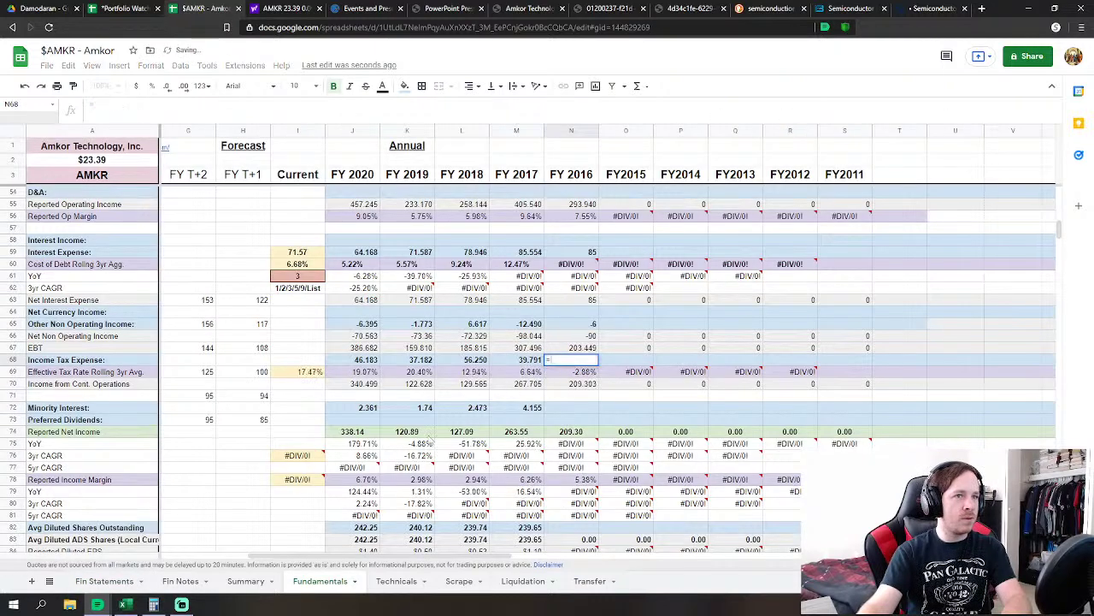
{"action": "left_click", "coordinate": [117, 579]}
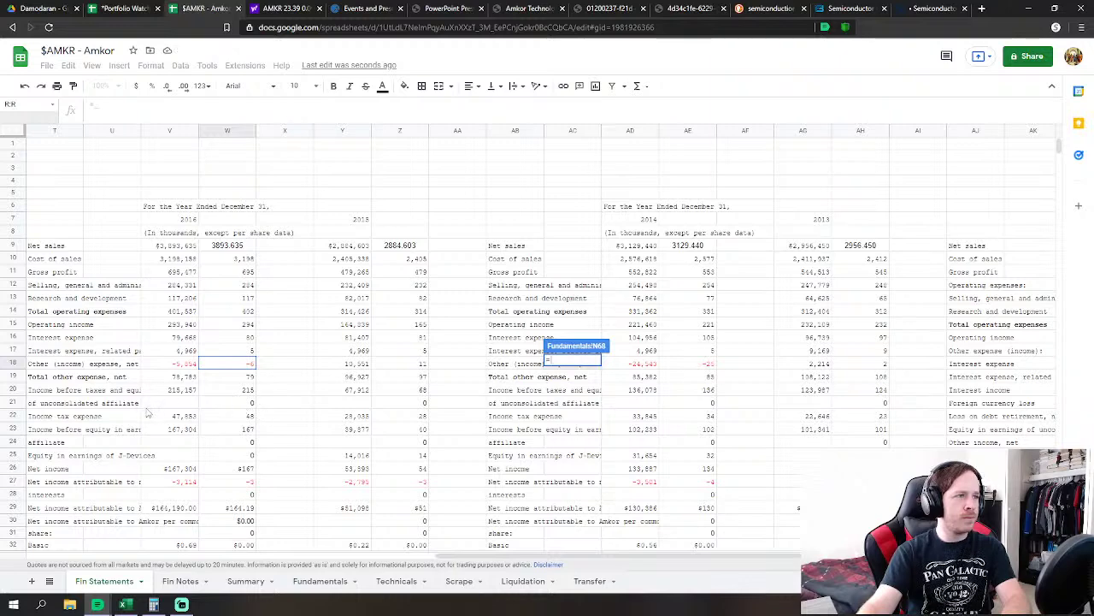
{"action": "left_click", "coordinate": [243, 417]}
{"action": "key", "text": "Return"}
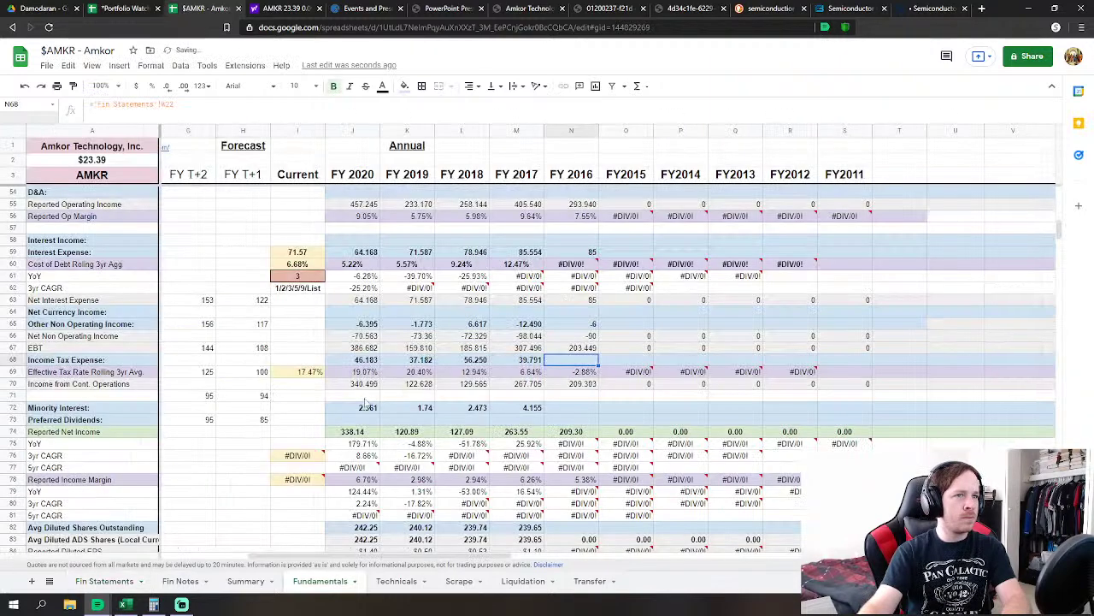
Negate the N65 reference so other non-operating income reads 6
{"action": "left_click", "coordinate": [592, 325]}
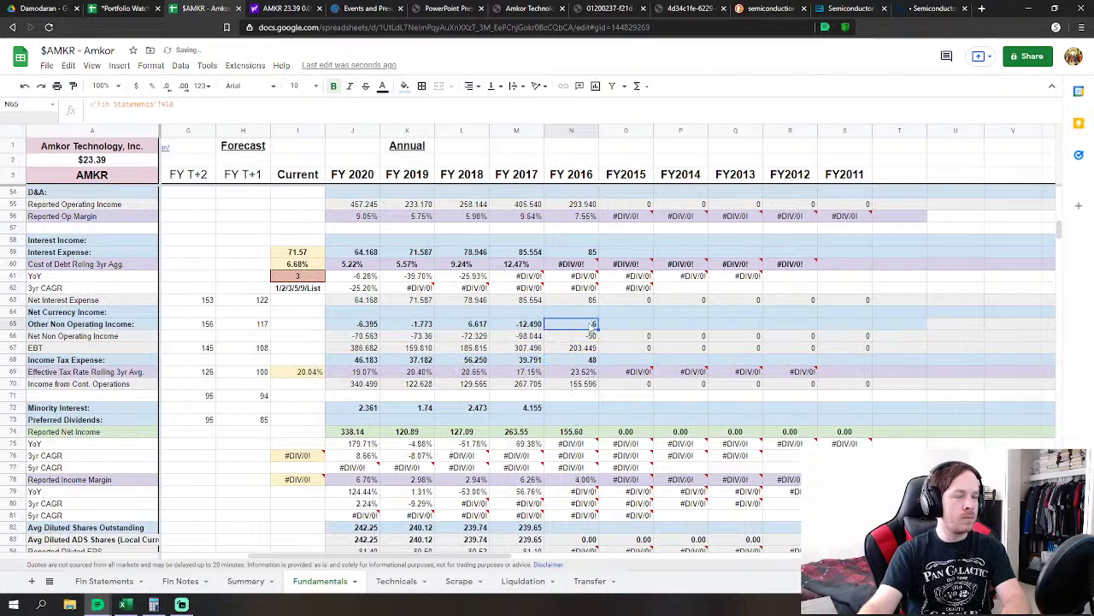
{"action": "double_click", "coordinate": [557, 323]}
{"action": "type", "text": "-"}
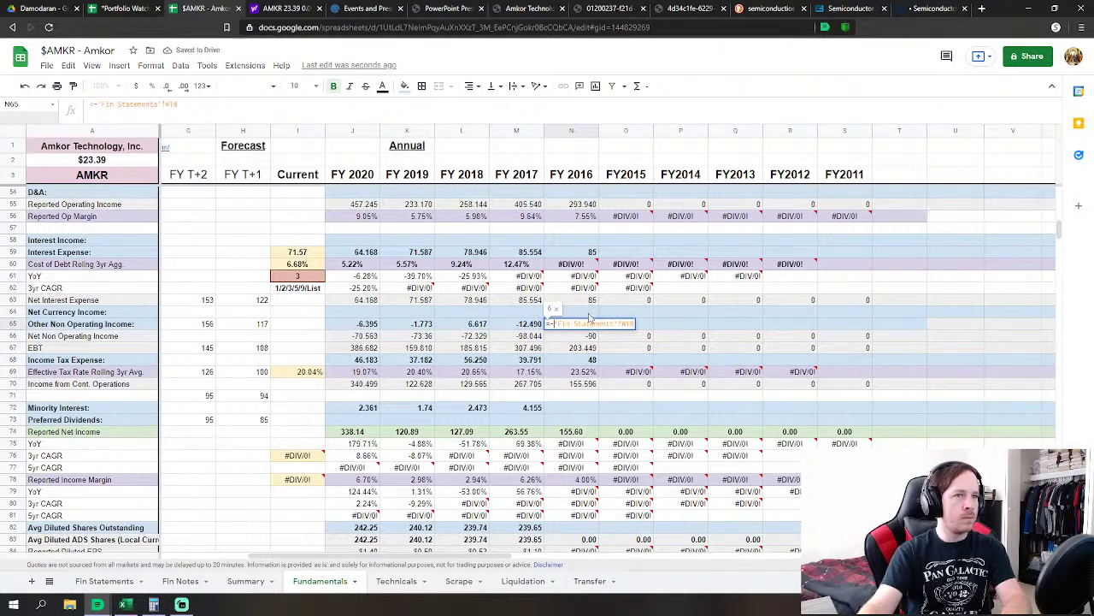
{"action": "key", "text": "Return"}
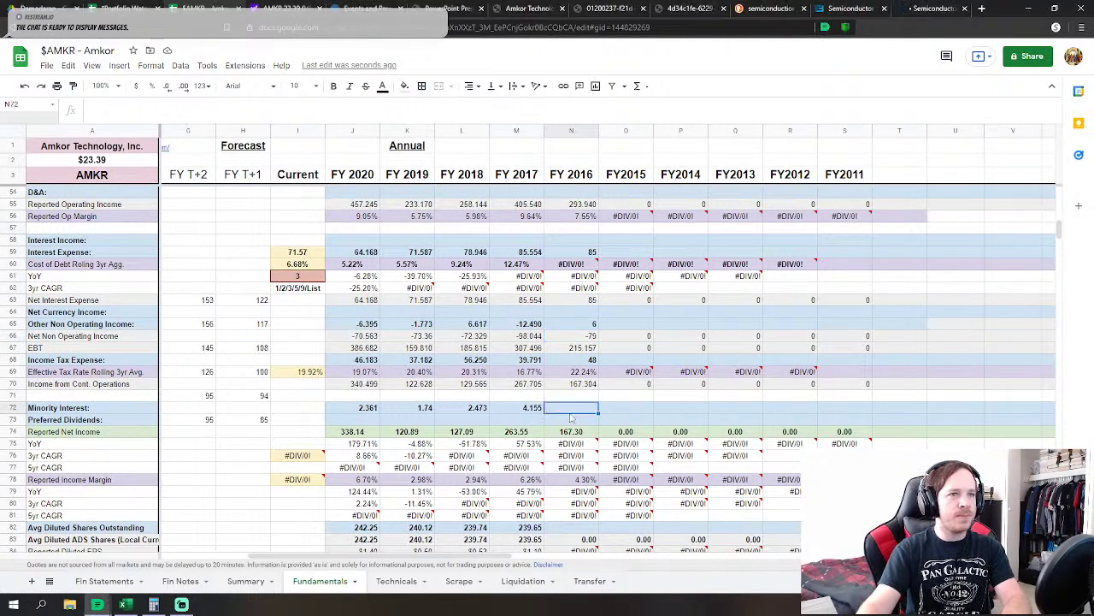
Link FY2016 minority interest N72 to Fin Statements W27, showing 3
{"action": "left_click", "coordinate": [581, 407]}
{"action": "type", "text": "="}
{"action": "left_click", "coordinate": [104, 581]}
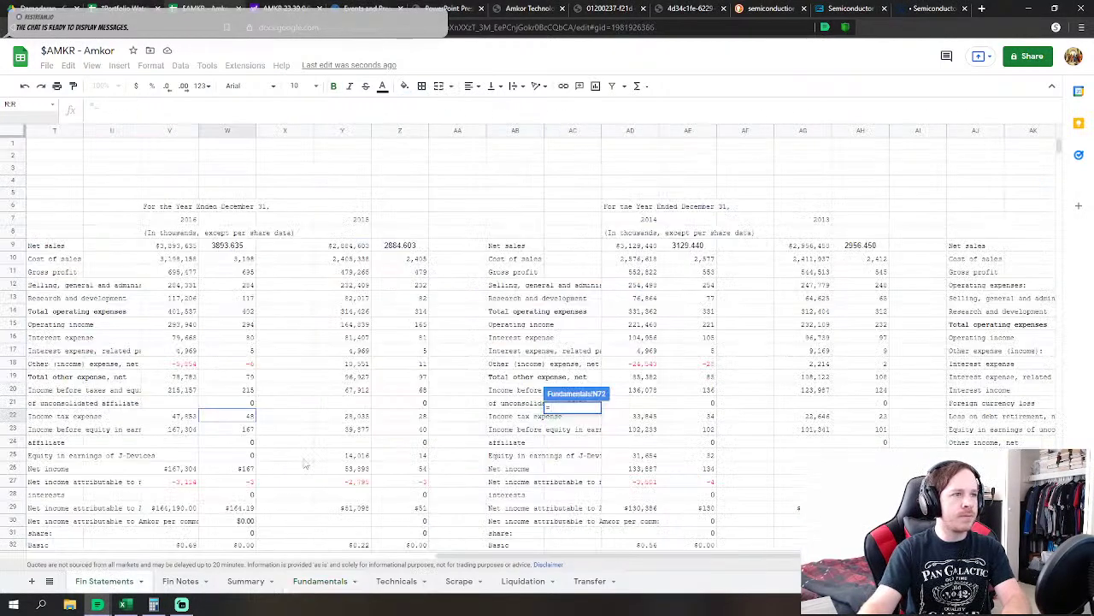
{"action": "scroll", "coordinate": [306, 465], "scroll_direction": "down", "scroll_amount": 1}
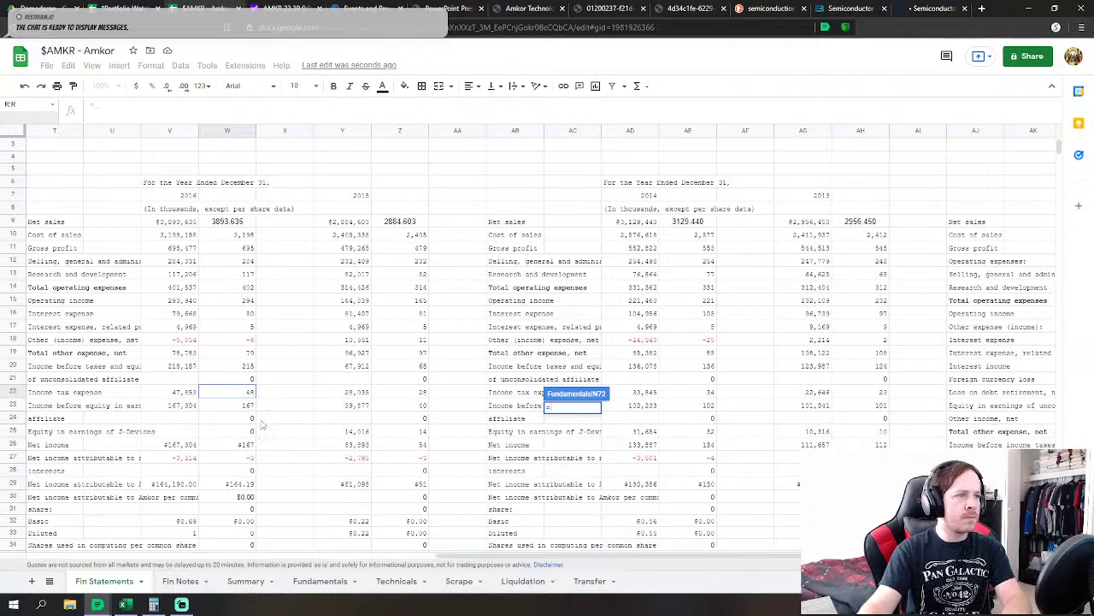
{"action": "left_click", "coordinate": [240, 460]}
{"action": "key", "text": "Return"}
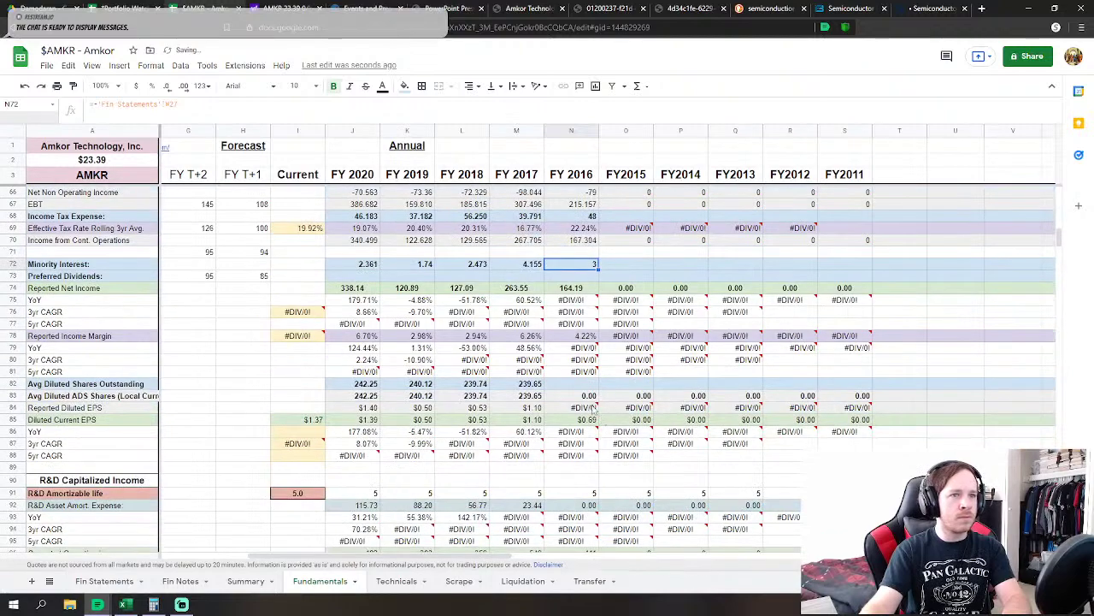
Link FY2016 average diluted shares N82 to Fin Statements W32
{"action": "left_click", "coordinate": [584, 385]}
{"action": "type", "text": "="}
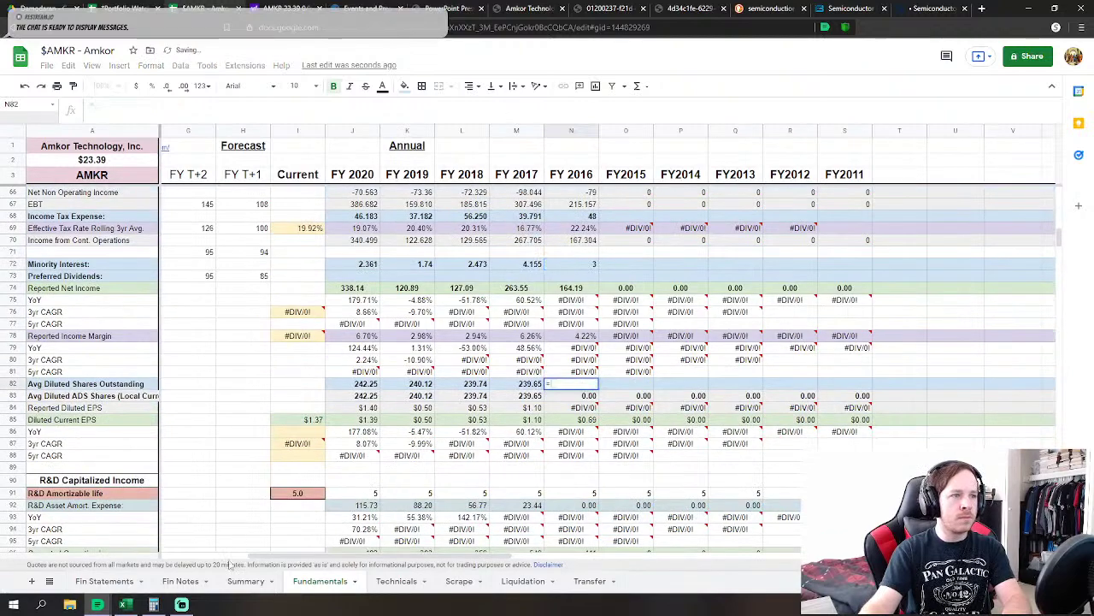
{"action": "left_click", "coordinate": [83, 583]}
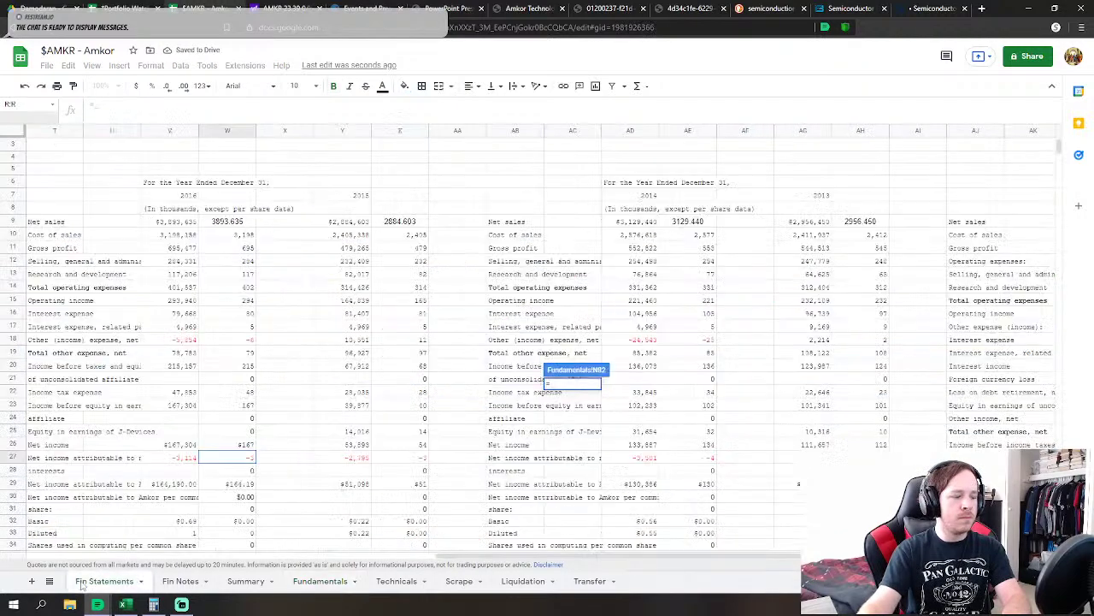
{"action": "scroll", "coordinate": [257, 492], "scroll_direction": "down", "scroll_amount": 5}
{"action": "left_click", "coordinate": [248, 459]}
{"action": "key", "text": "Return"}
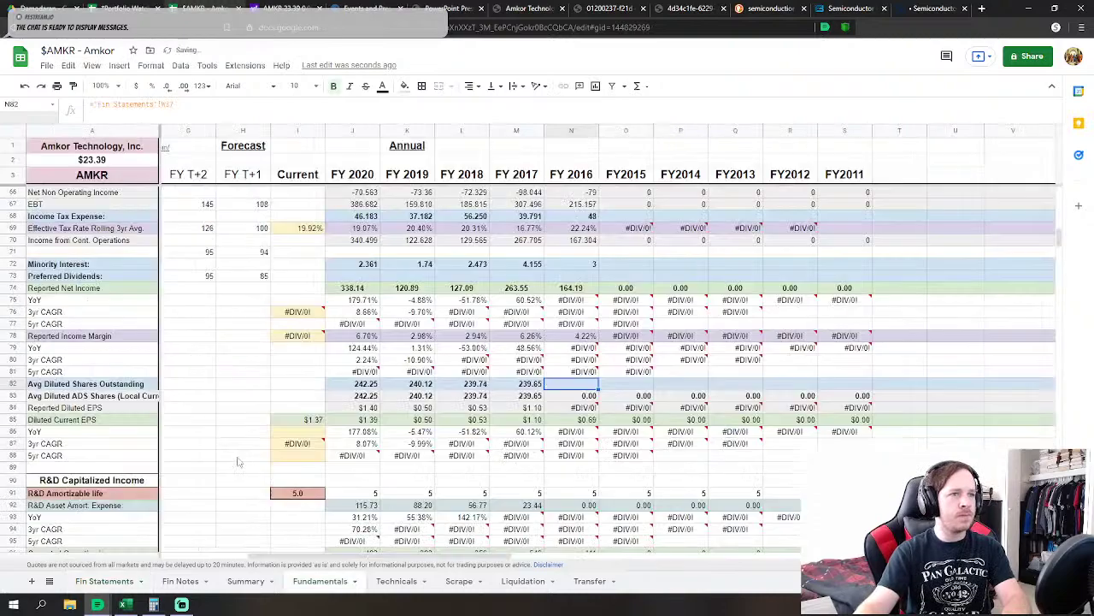
{"action": "scroll", "coordinate": [450, 405], "scroll_direction": "down", "scroll_amount": 14}
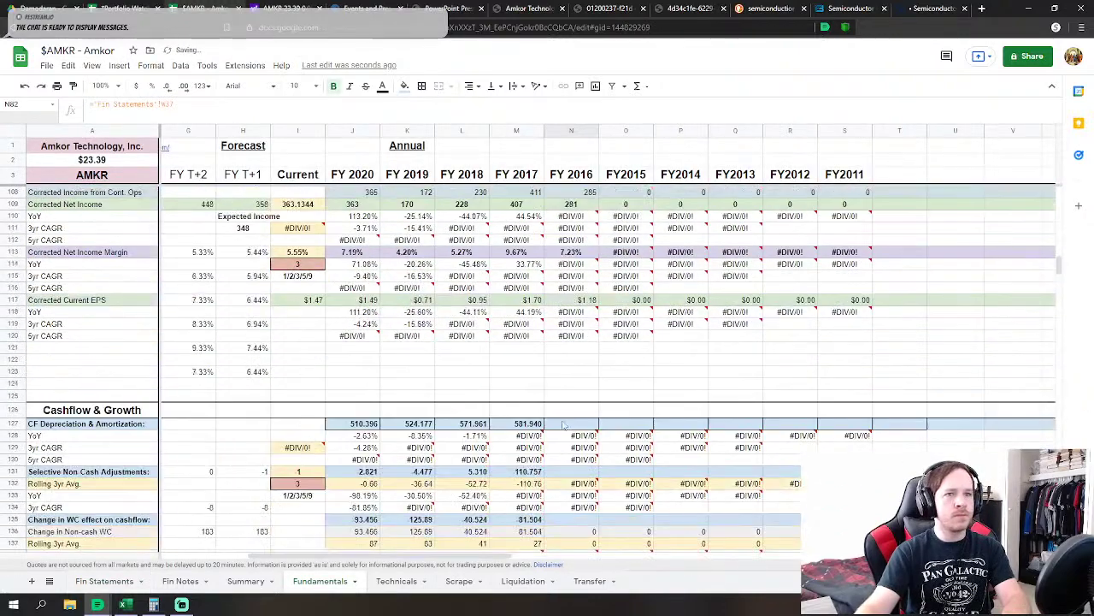
Link FY2016 depreciation and amortization N127 to Fin Statements W56
{"action": "scroll", "coordinate": [564, 425], "scroll_direction": "down", "scroll_amount": 2}
{"action": "left_click", "coordinate": [580, 356]}
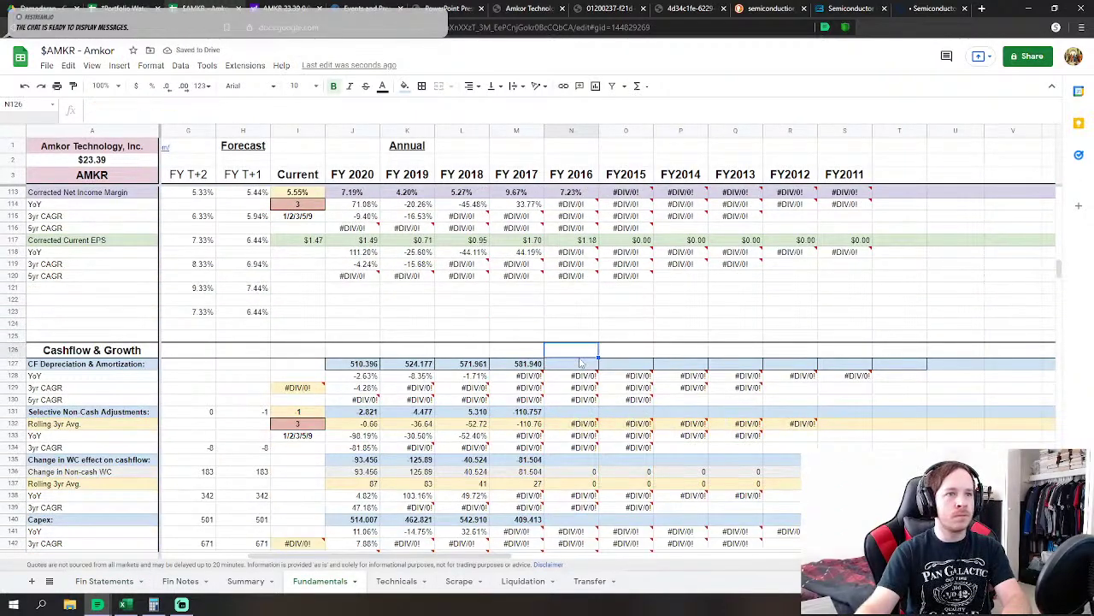
{"action": "left_click", "coordinate": [582, 366]}
{"action": "scroll", "coordinate": [582, 366], "scroll_direction": "down", "scroll_amount": 1}
{"action": "type", "text": "="}
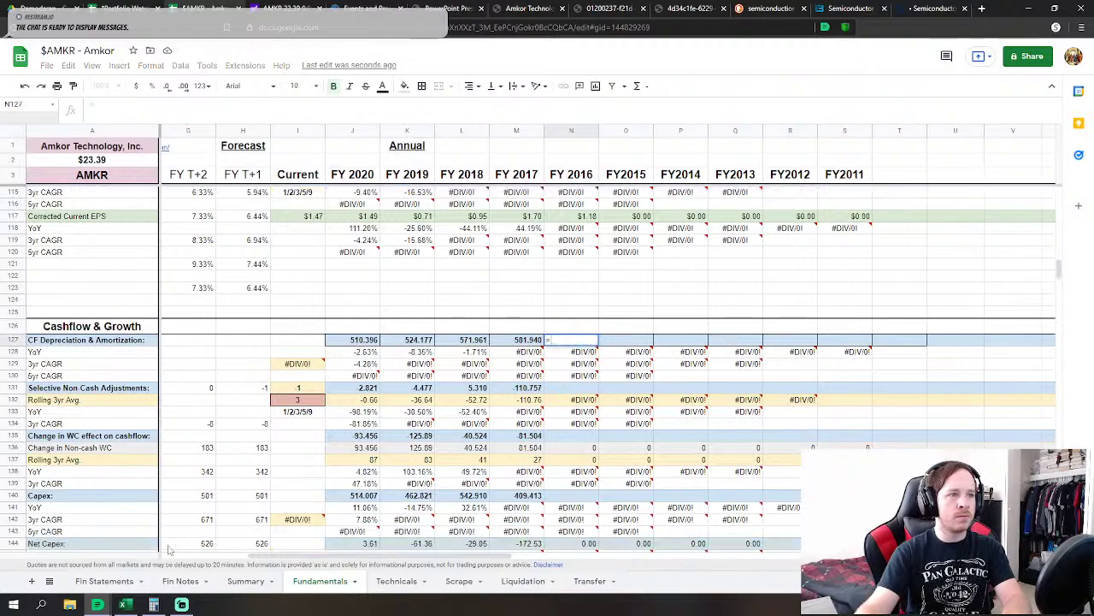
{"action": "left_click", "coordinate": [110, 584]}
{"action": "scroll", "coordinate": [304, 382], "scroll_direction": "down", "scroll_amount": 5}
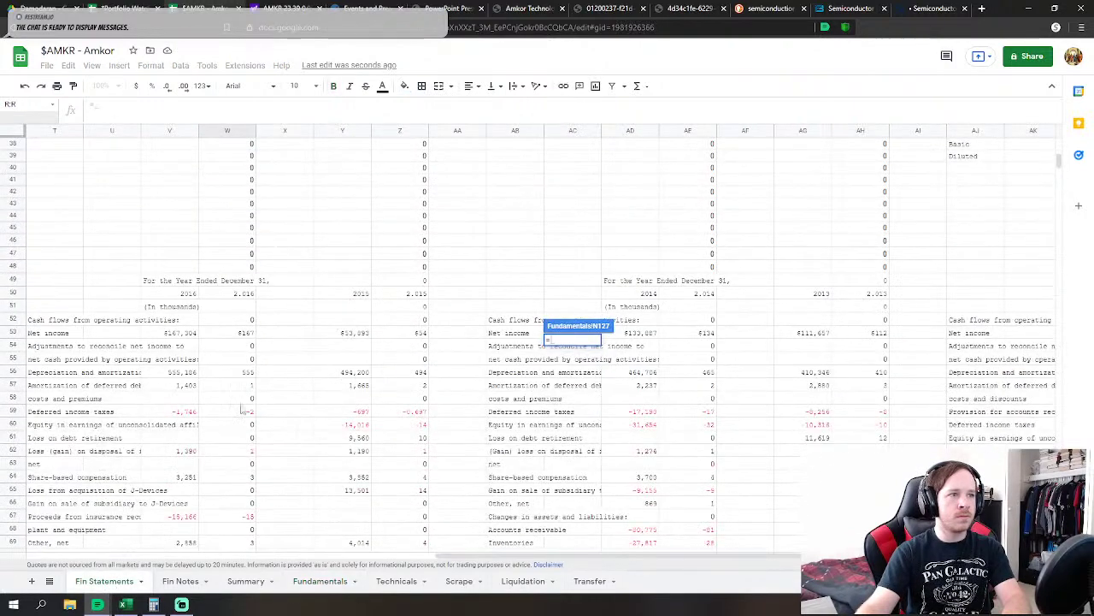
{"action": "left_click", "coordinate": [250, 375]}
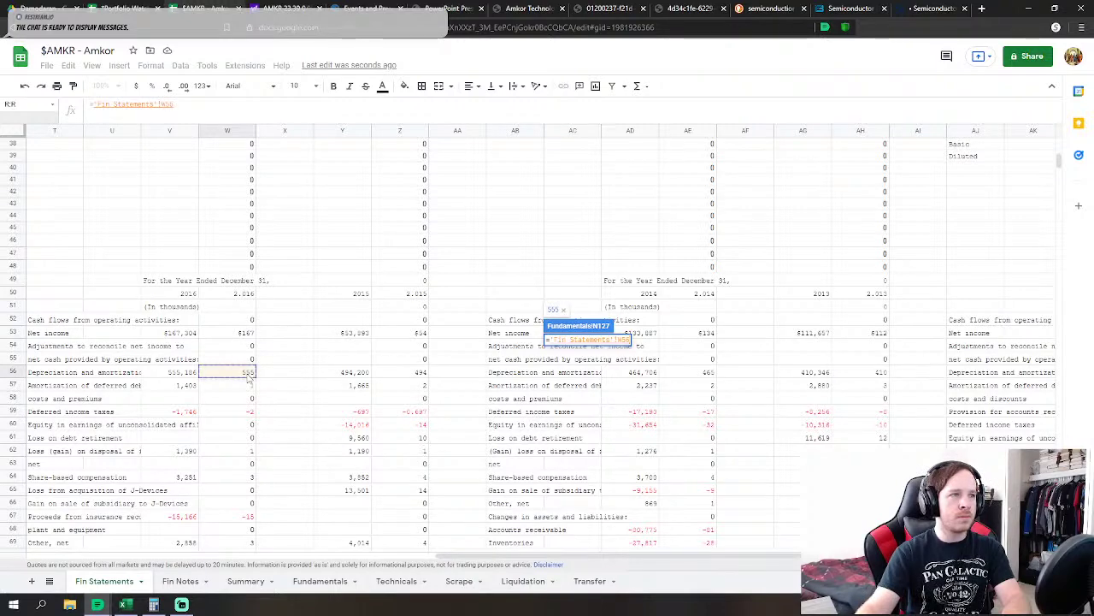
{"action": "scroll", "coordinate": [253, 389], "scroll_direction": "down", "scroll_amount": 1}
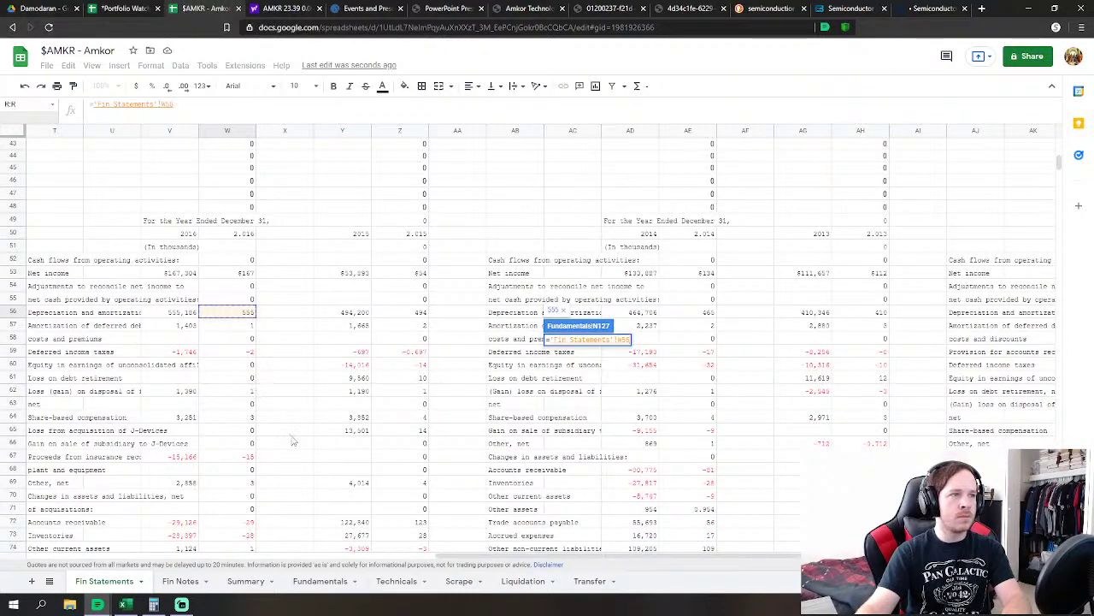
{"action": "key", "text": "Return"}
Set FY2016 non-cash adjustments N131 to Fin Statements W62+W67
{"action": "key", "text": "Down"}
{"action": "key", "text": "Down"}
{"action": "key", "text": "Down"}
{"action": "type", "text": "="}
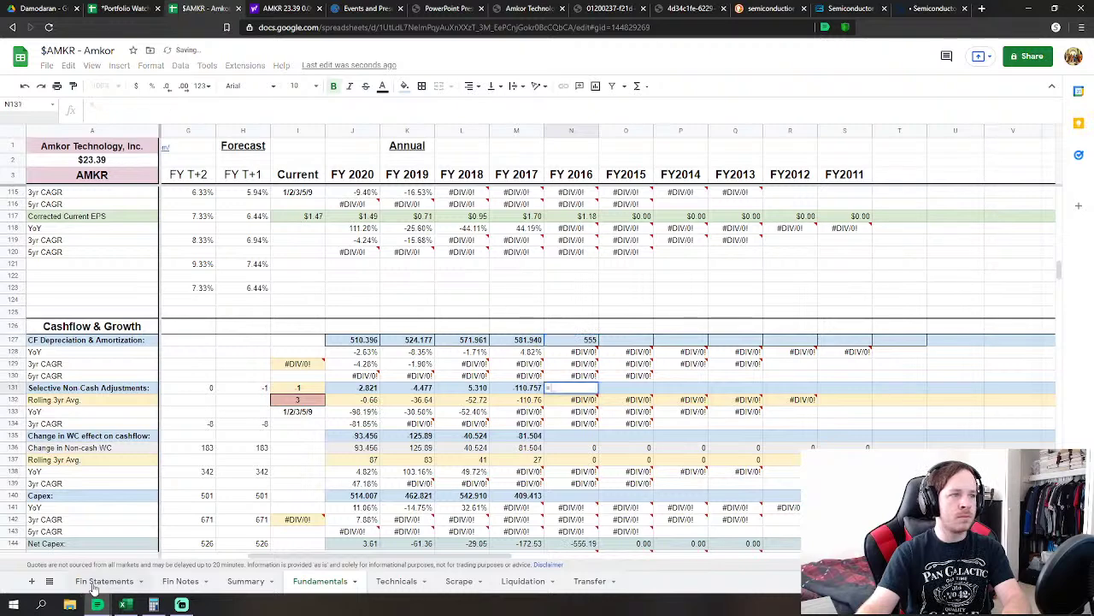
{"action": "left_click", "coordinate": [95, 581]}
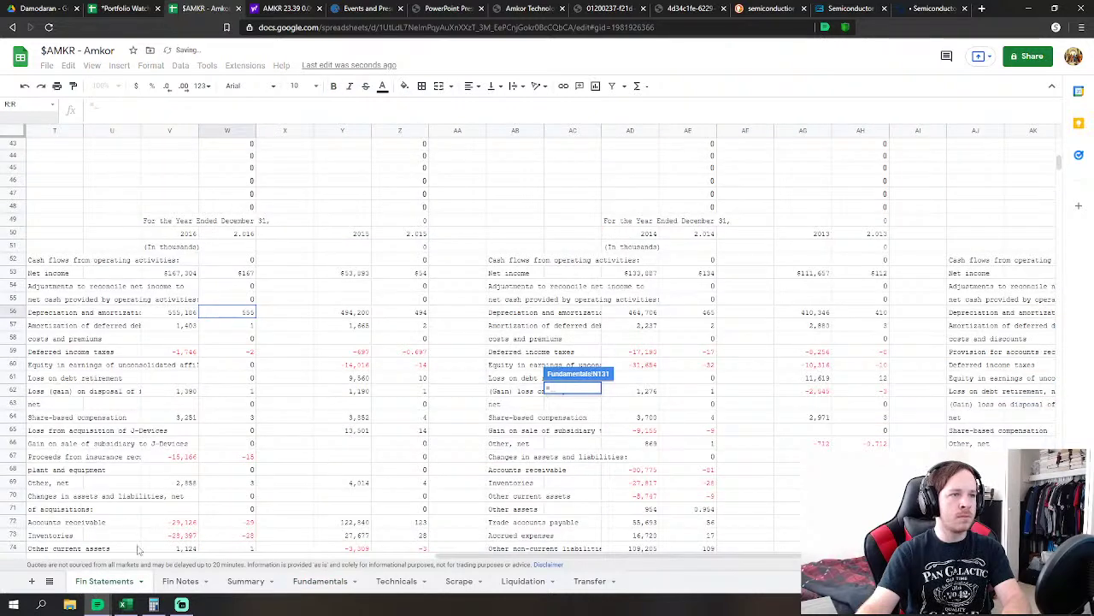
{"action": "left_click", "coordinate": [253, 391]}
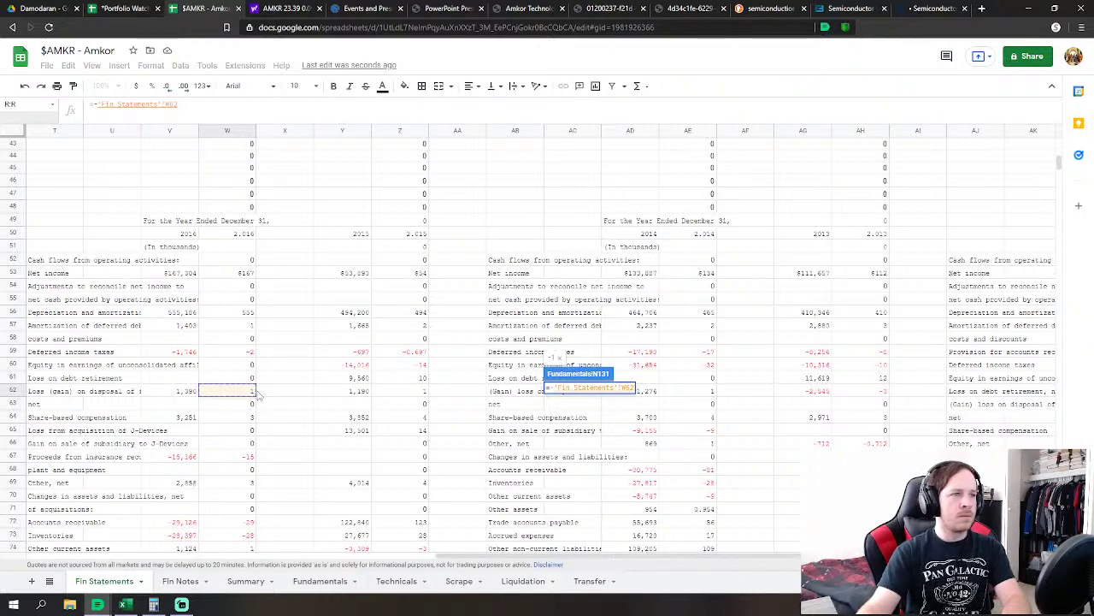
{"action": "scroll", "coordinate": [329, 416], "scroll_direction": "down", "scroll_amount": 1}
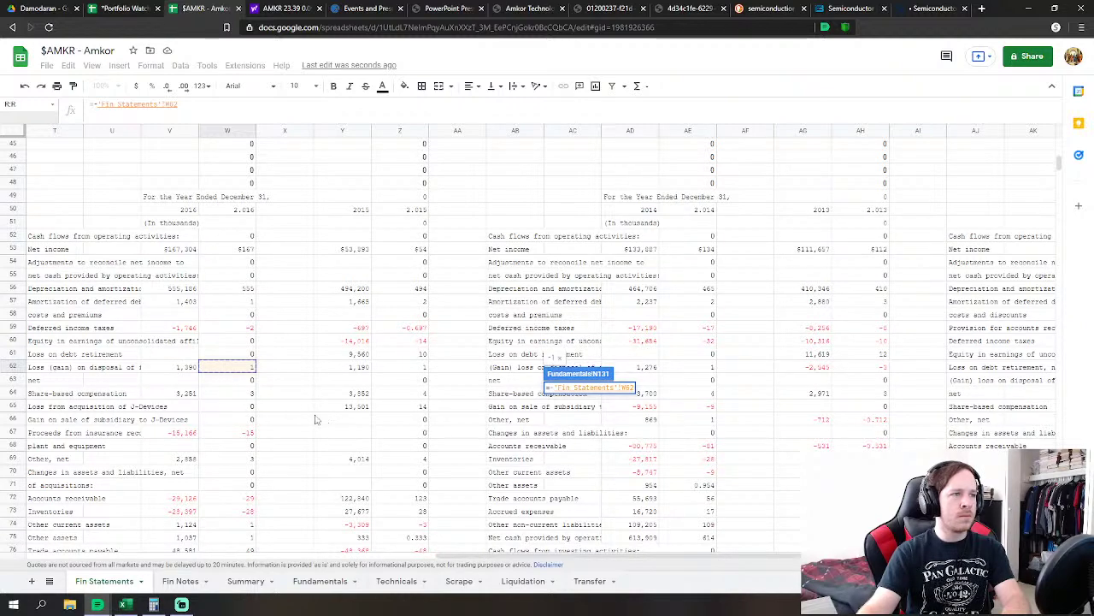
{"action": "scroll", "coordinate": [310, 425], "scroll_direction": "down", "scroll_amount": 1}
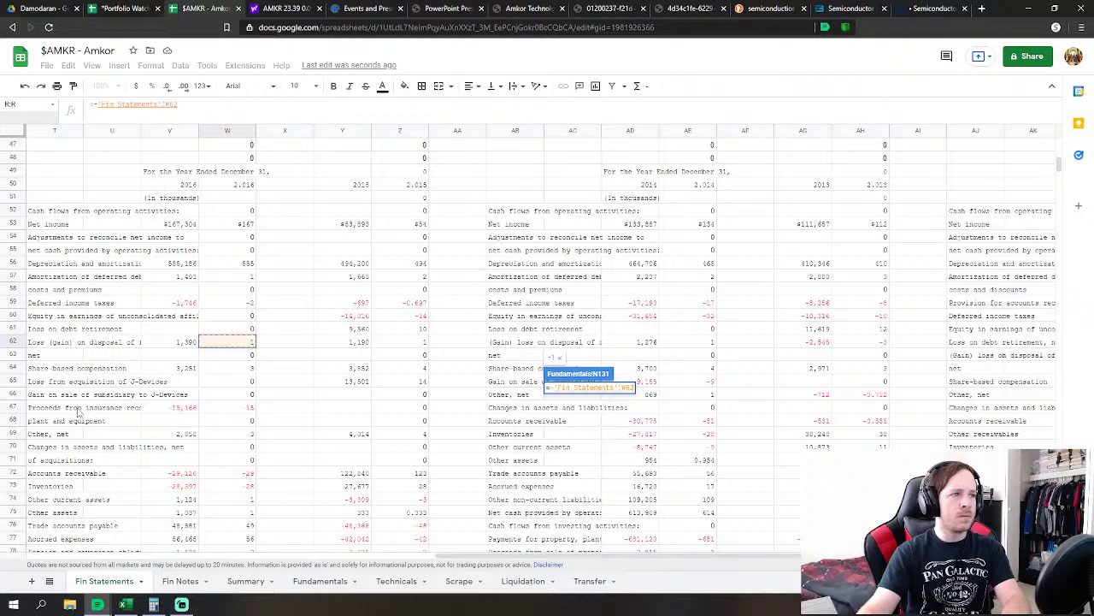
{"action": "scroll", "coordinate": [77, 412], "scroll_direction": "down", "scroll_amount": 1}
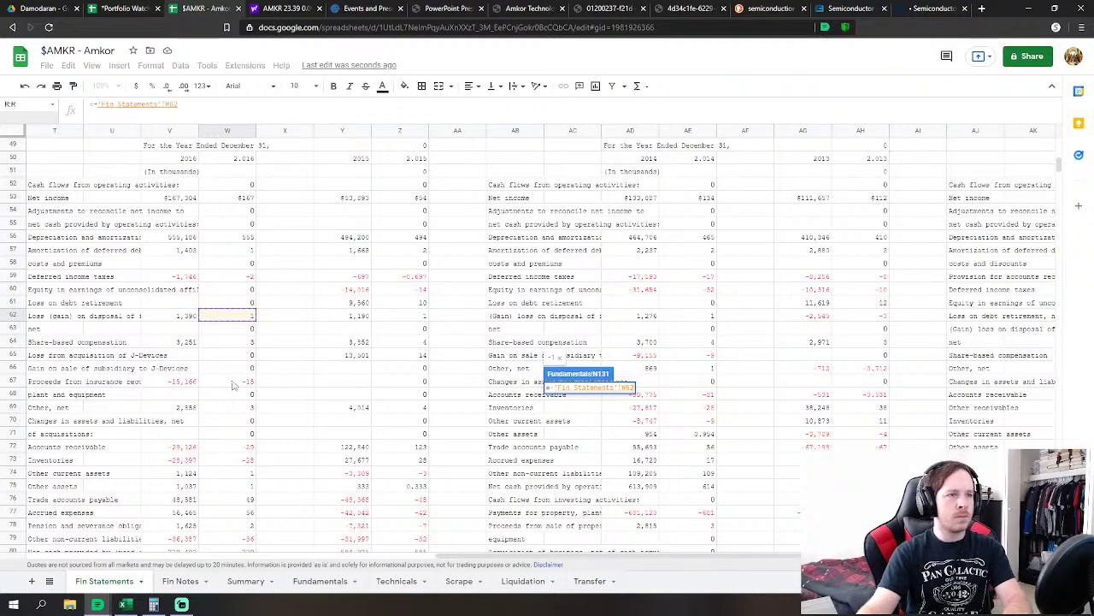
{"action": "type", "text": "+"}
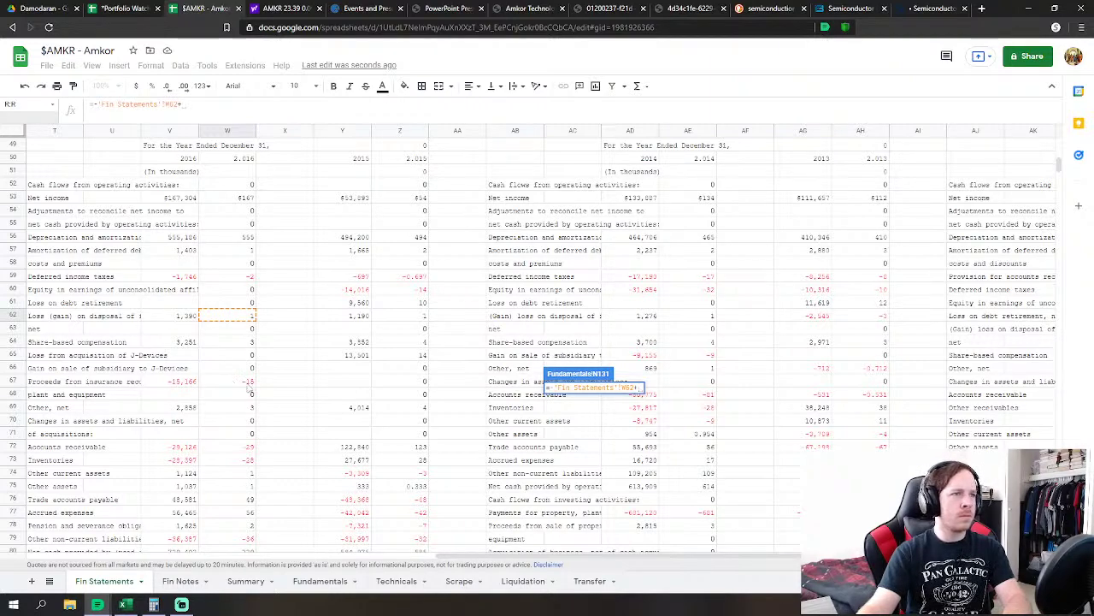
{"action": "left_click", "coordinate": [248, 384]}
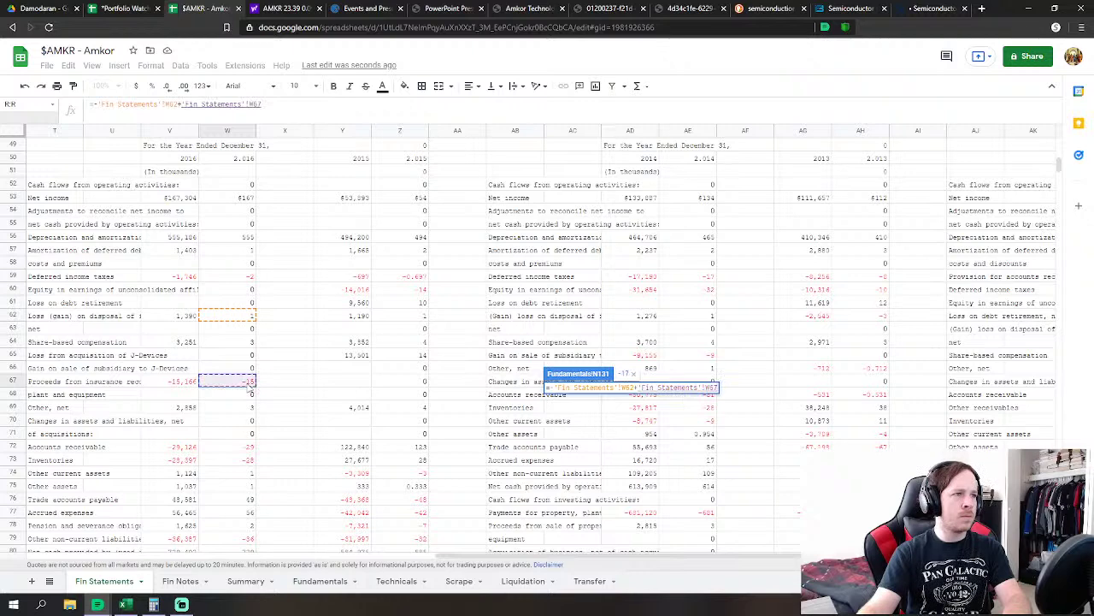
{"action": "key", "text": "Return"}
Set FY2016 working-capital change N135 to SUM of Fin Statements W72:W79
{"action": "scroll", "coordinate": [581, 359], "scroll_direction": "down", "scroll_amount": 1}
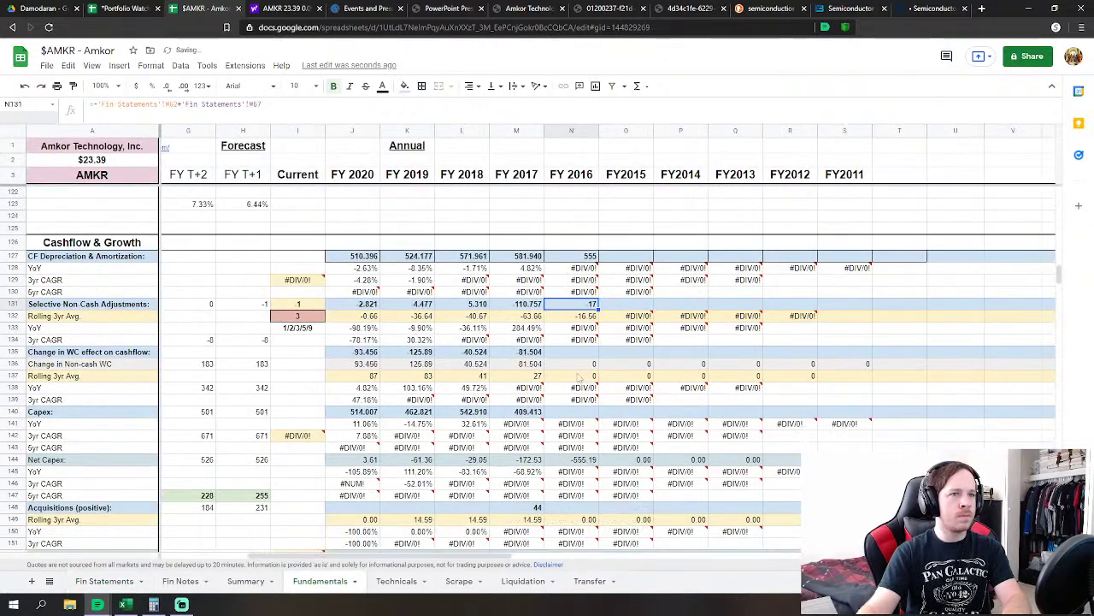
{"action": "left_click", "coordinate": [580, 354]}
{"action": "type", "text": "=sum"}
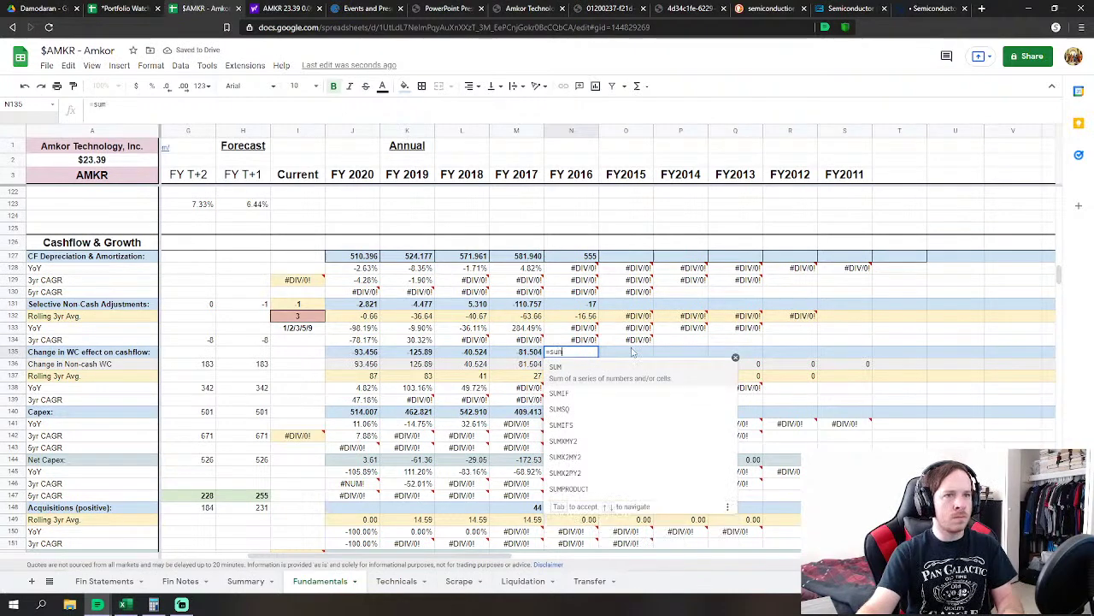
{"action": "key", "text": "Tab"}
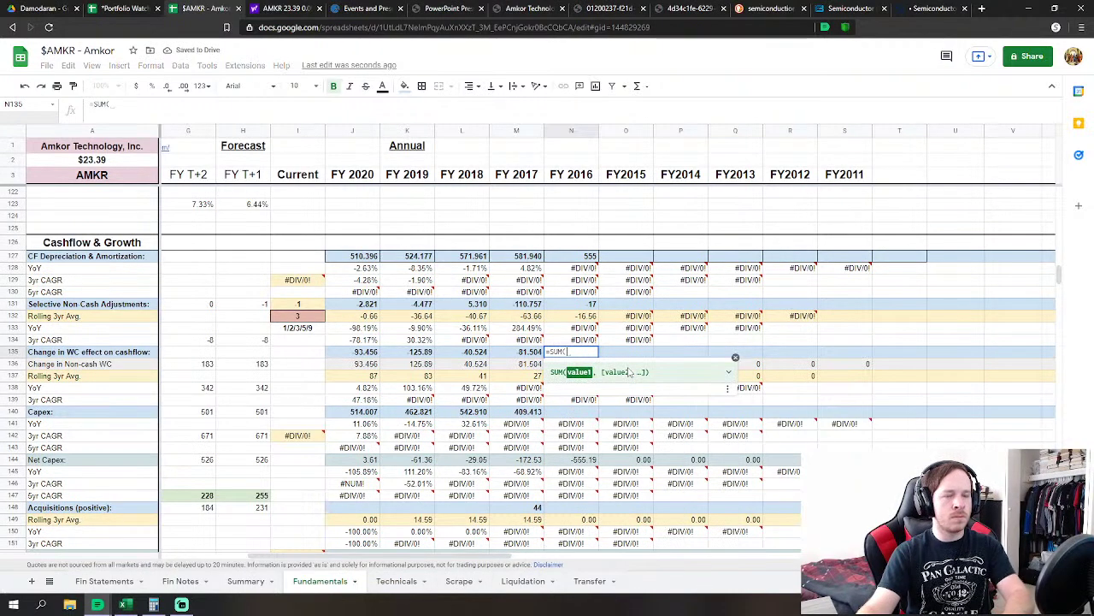
{"action": "left_click", "coordinate": [104, 581]}
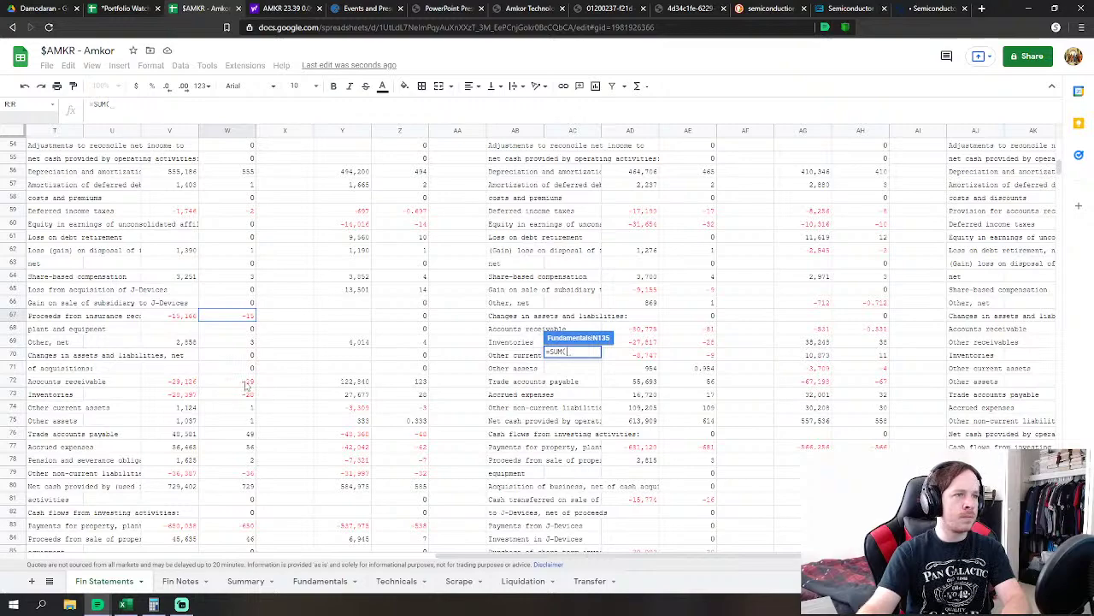
{"action": "left_click_drag", "start_coordinate": [246, 386], "coordinate": [248, 474]}
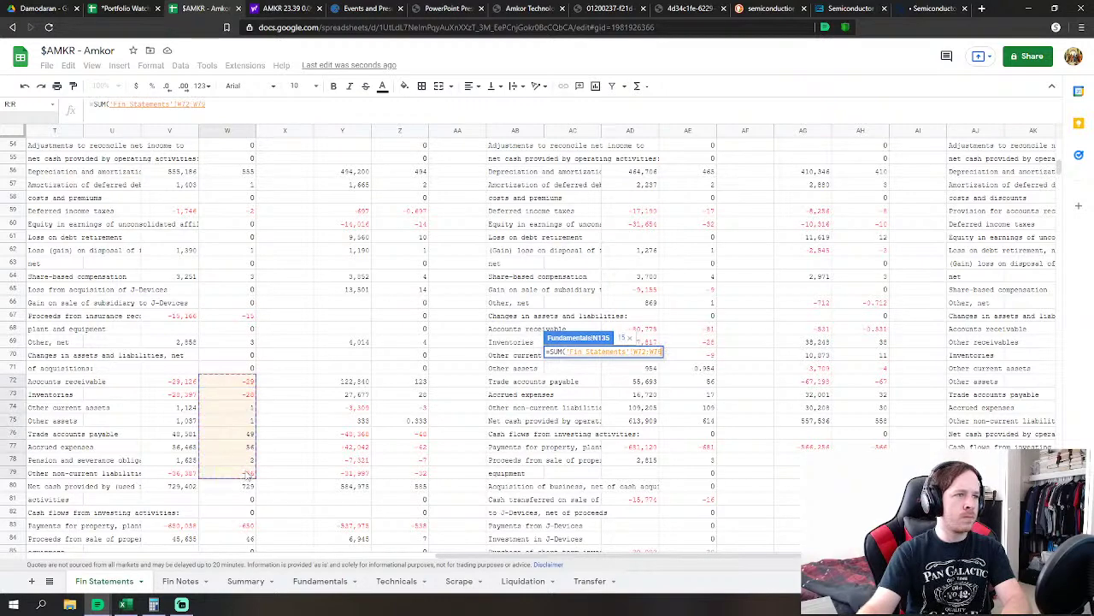
{"action": "key", "text": "Return"}
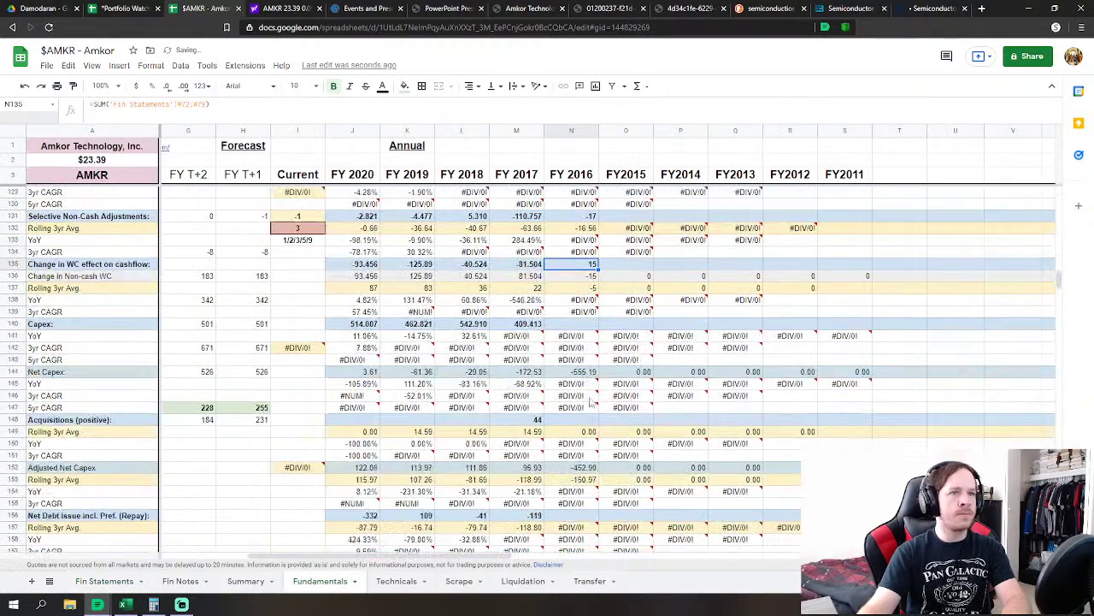
Set FY2016 Capex N140 to Fin Statements W83-W84-W86
{"action": "key", "text": "Down"}
{"action": "key", "text": "Down"}
{"action": "key", "text": "Down"}
{"action": "key", "text": "Down"}
{"action": "key", "text": "Down"}
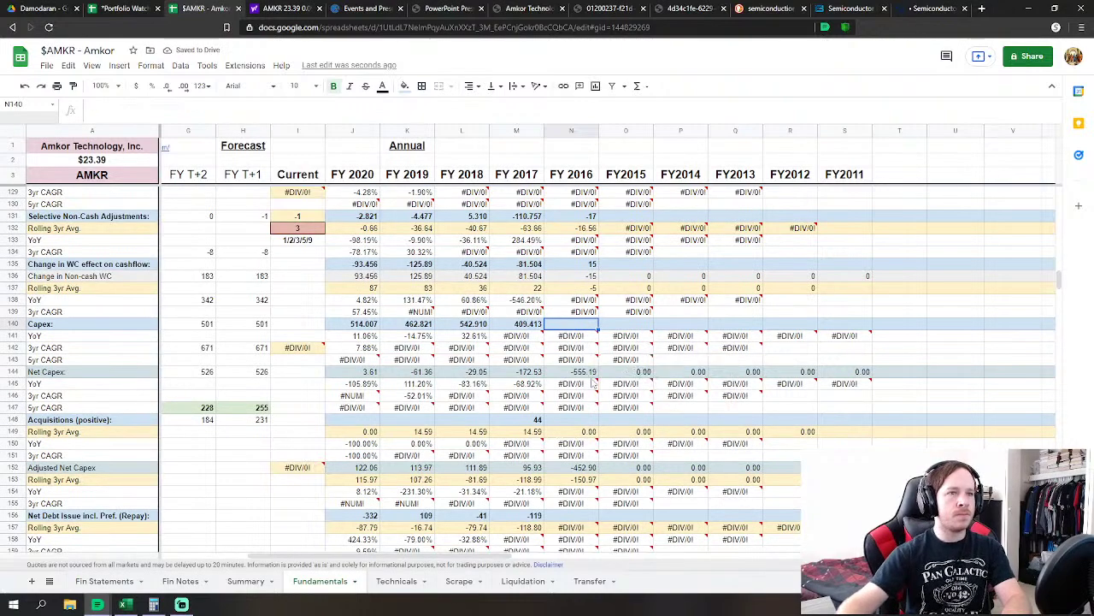
{"action": "type", "text": "=-"}
{"action": "left_click", "coordinate": [103, 580]}
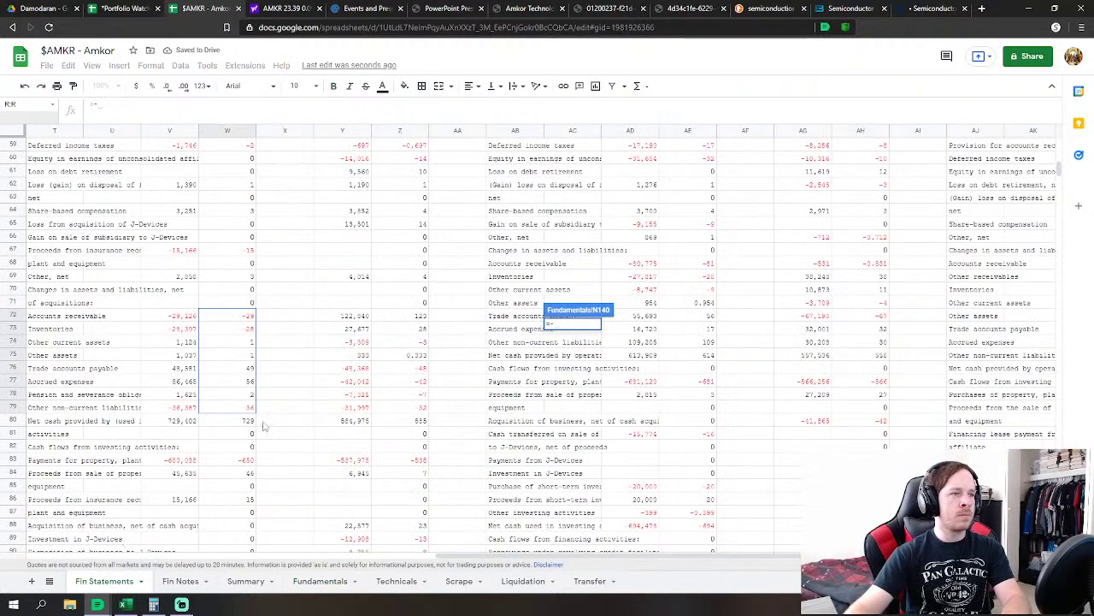
{"action": "scroll", "coordinate": [265, 426], "scroll_direction": "down", "scroll_amount": 2}
{"action": "left_click", "coordinate": [246, 395]}
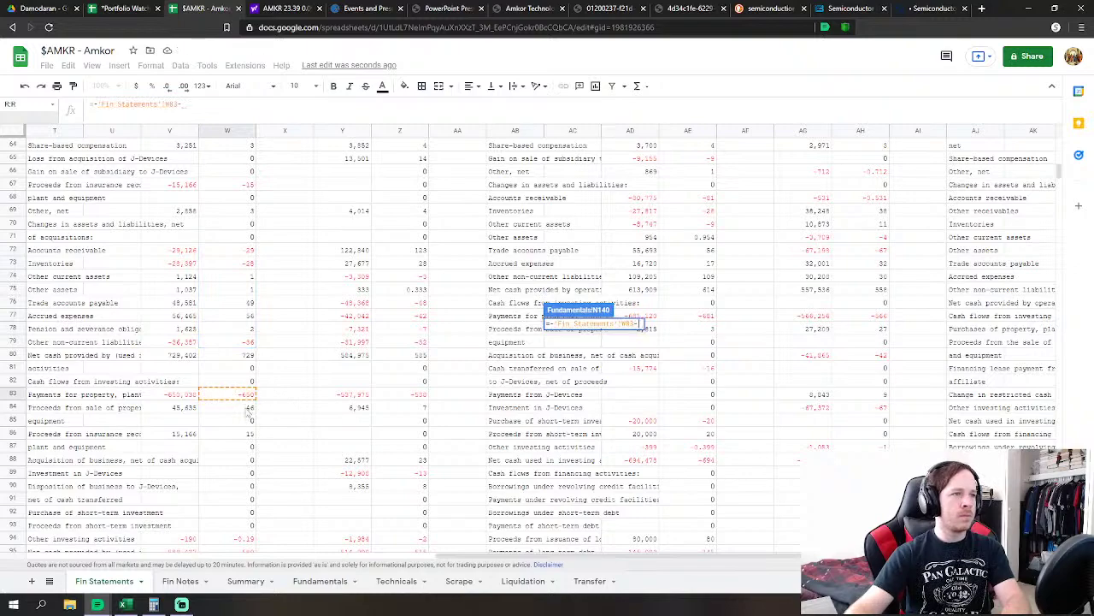
{"action": "left_click", "coordinate": [246, 408]}
{"action": "type", "text": "-"}
{"action": "left_click", "coordinate": [248, 434]}
{"action": "scroll", "coordinate": [256, 436], "scroll_direction": "down", "scroll_amount": 3}
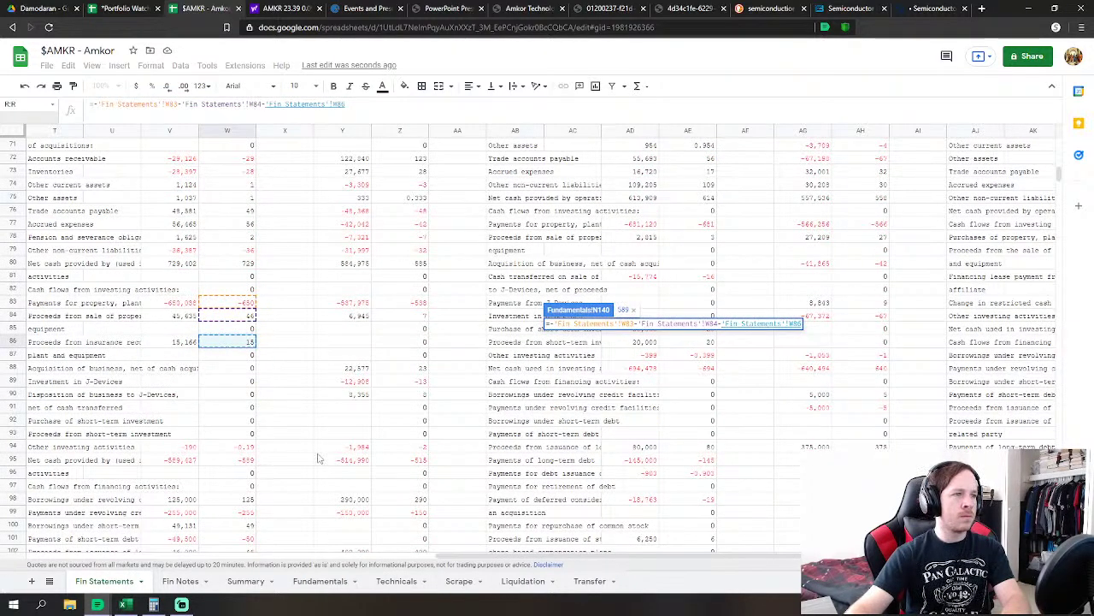
{"action": "key", "text": "Return"}
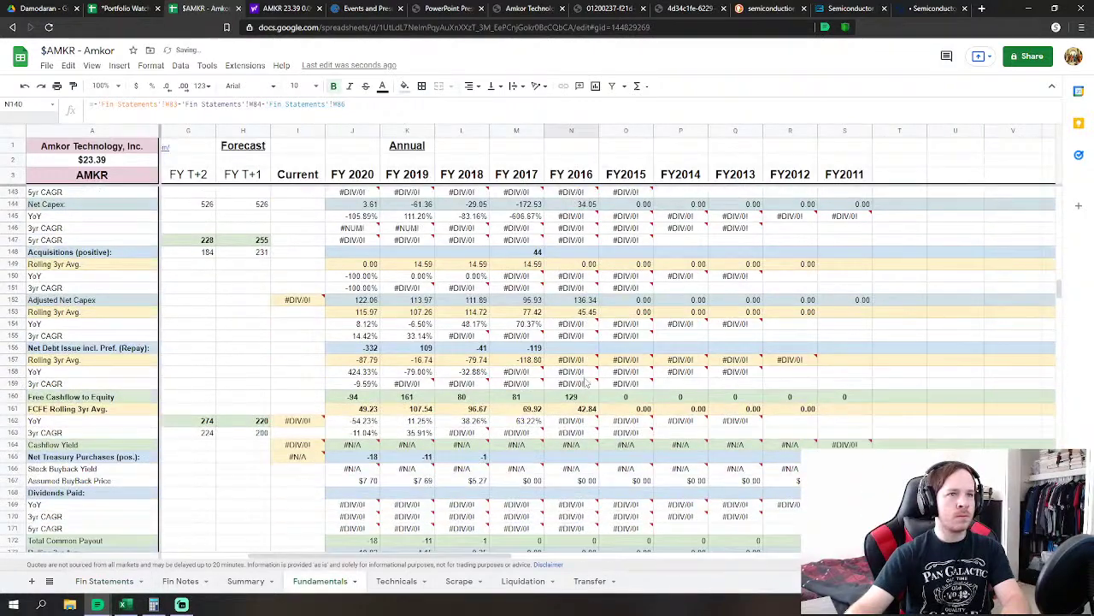
Set FY2016 Net Debt Issue N156 to the sum of Fin Statements financing lines through W113, giving -112
{"action": "left_click", "coordinate": [573, 348]}
{"action": "type", "text": "="}
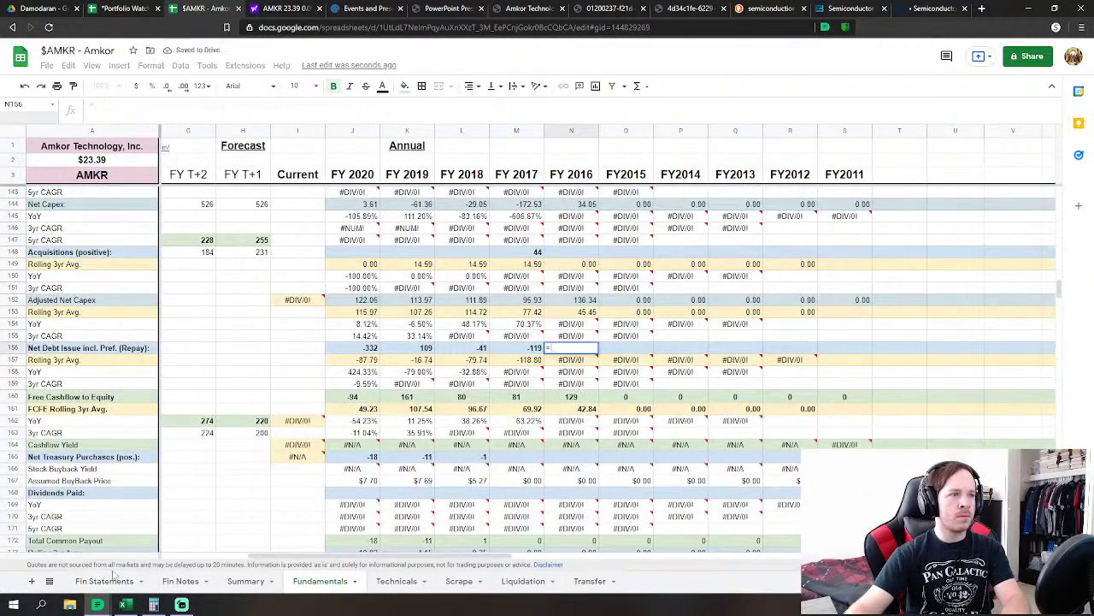
{"action": "left_click", "coordinate": [104, 581]}
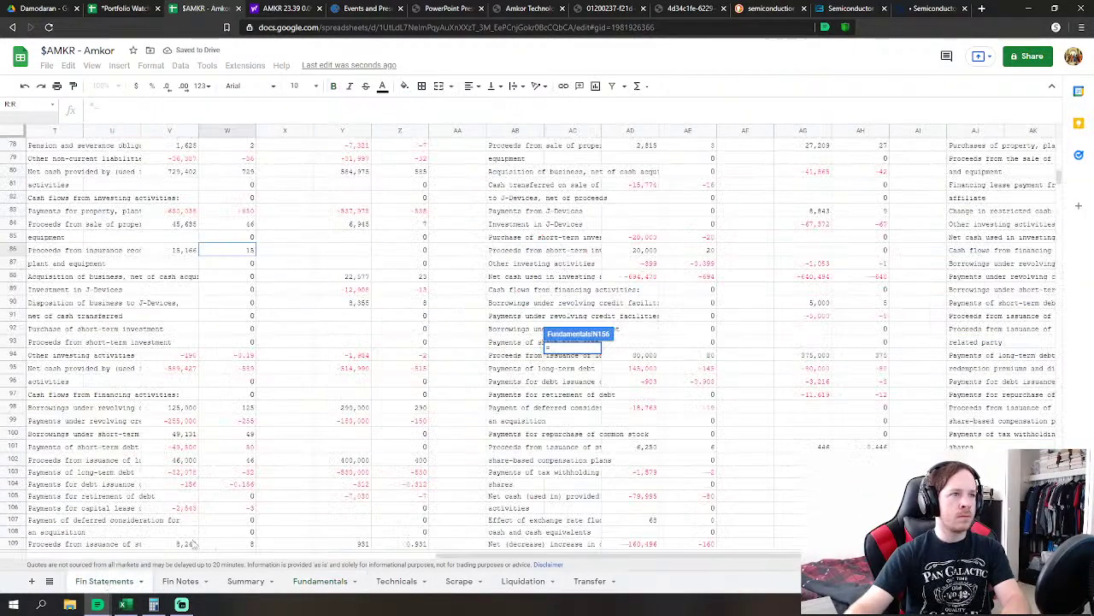
{"action": "left_click", "coordinate": [248, 408]}
{"action": "type", "text": "+"}
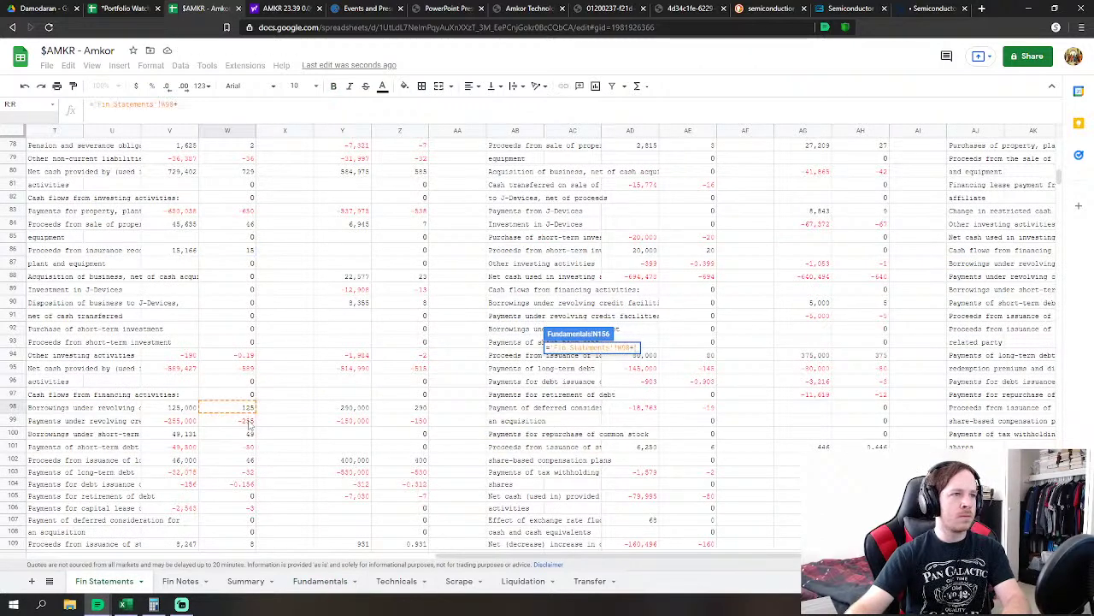
{"action": "left_click", "coordinate": [247, 421]}
{"action": "type", "text": "+"}
{"action": "left_click", "coordinate": [250, 435]}
{"action": "type", "text": "+'Fin Statements'!W100+"}
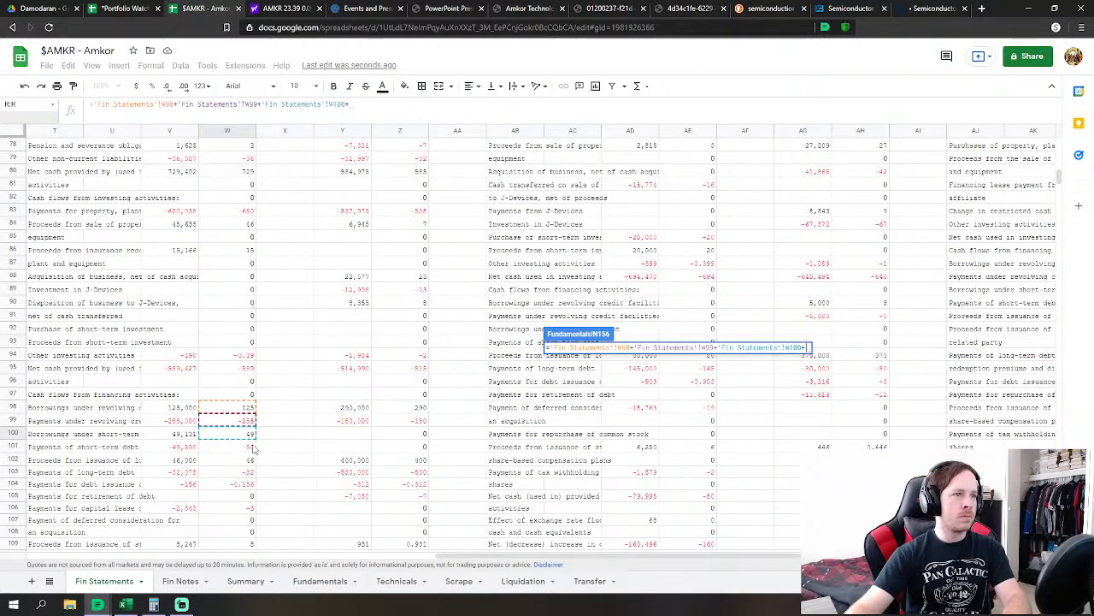
{"action": "left_click", "coordinate": [251, 446]}
{"action": "type", "text": "+'Fin Statements'!W101+"}
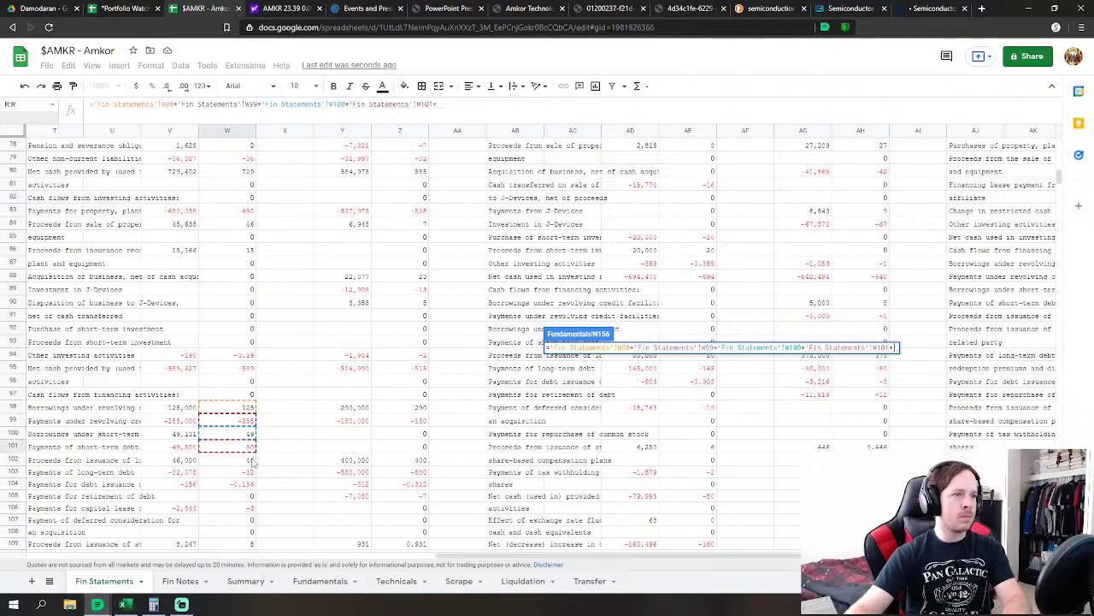
{"action": "left_click", "coordinate": [248, 461]}
{"action": "type", "text": "+"}
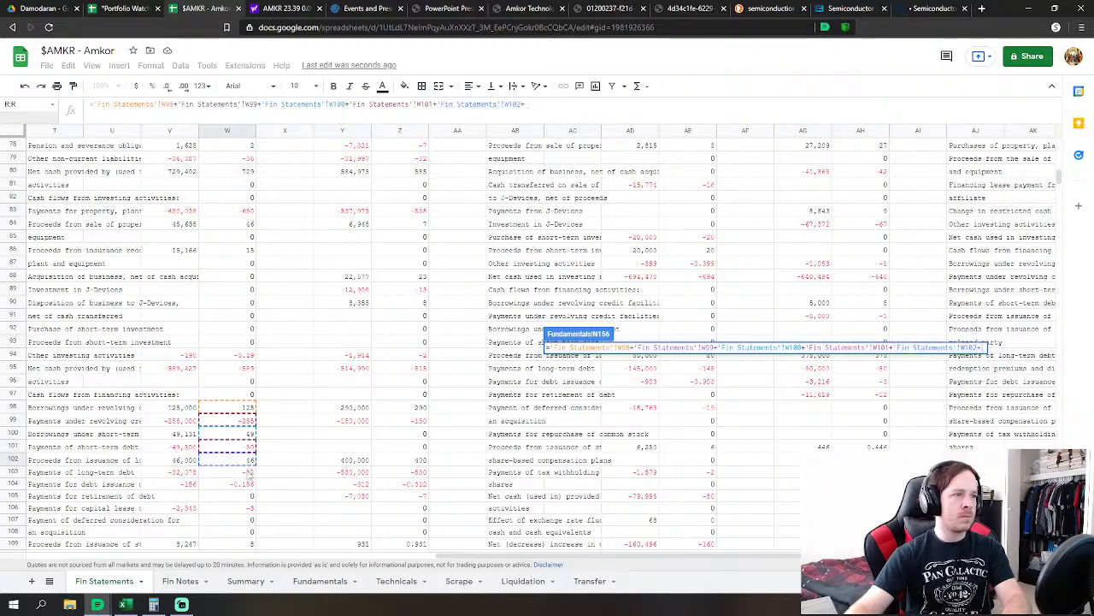
{"action": "left_click", "coordinate": [249, 473]}
{"action": "type", "text": "+"}
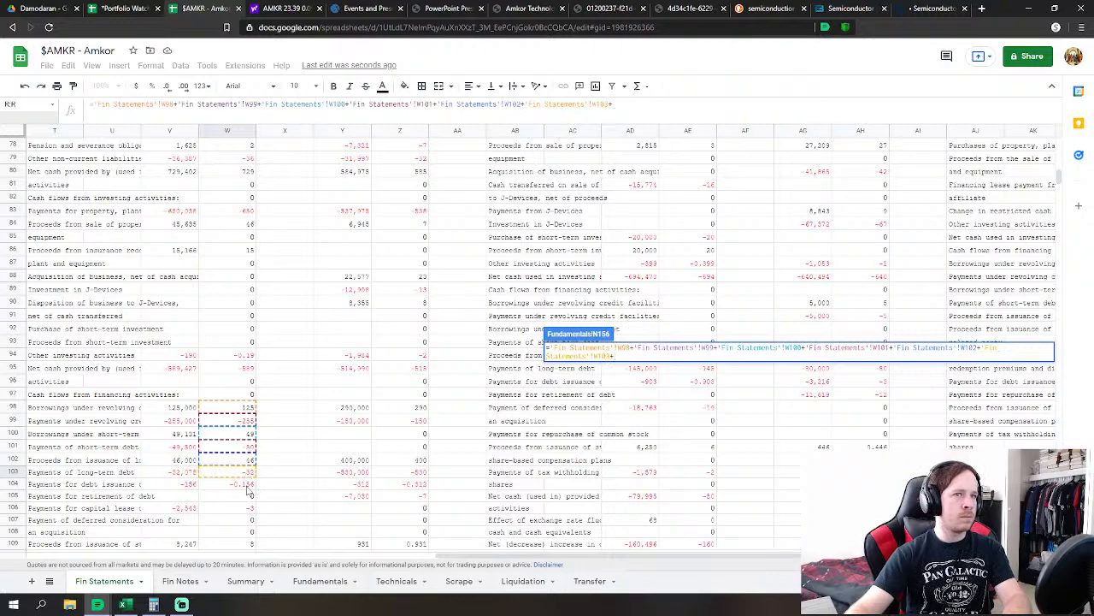
{"action": "left_click", "coordinate": [250, 485]}
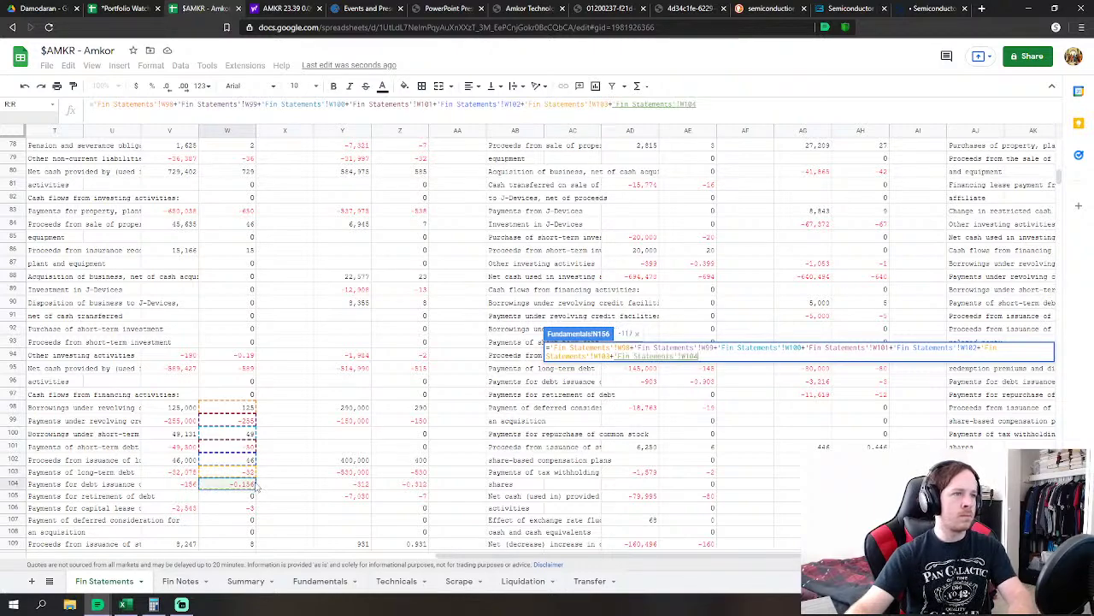
{"action": "type", "text": "+"}
{"action": "left_click", "coordinate": [250, 508]}
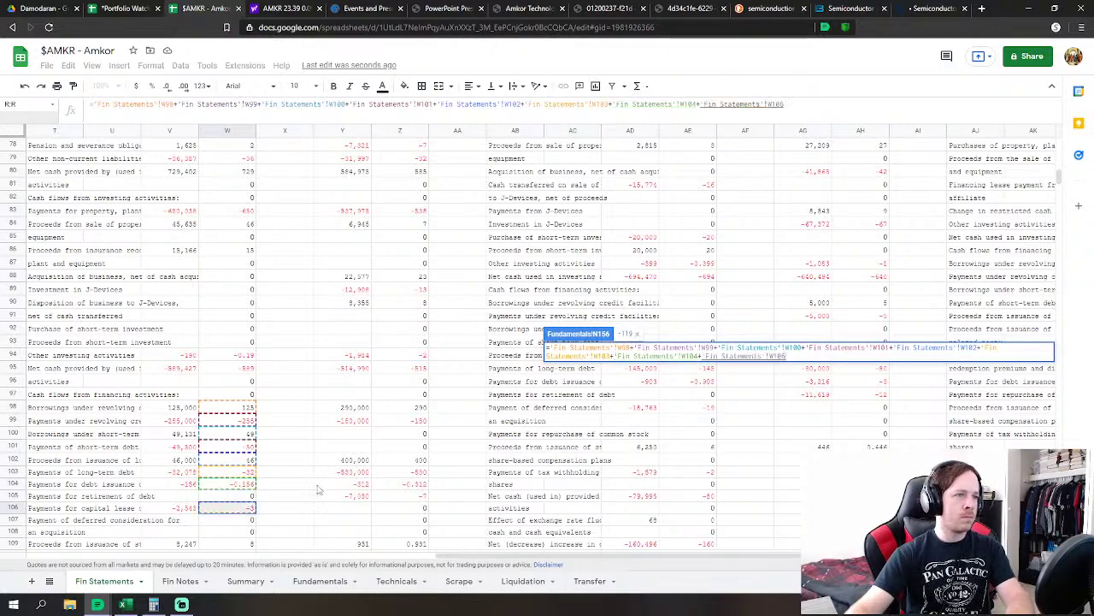
{"action": "scroll", "coordinate": [256, 489], "scroll_direction": "down", "scroll_amount": 2}
{"action": "type", "text": "+'Fin Statements'!W109"}
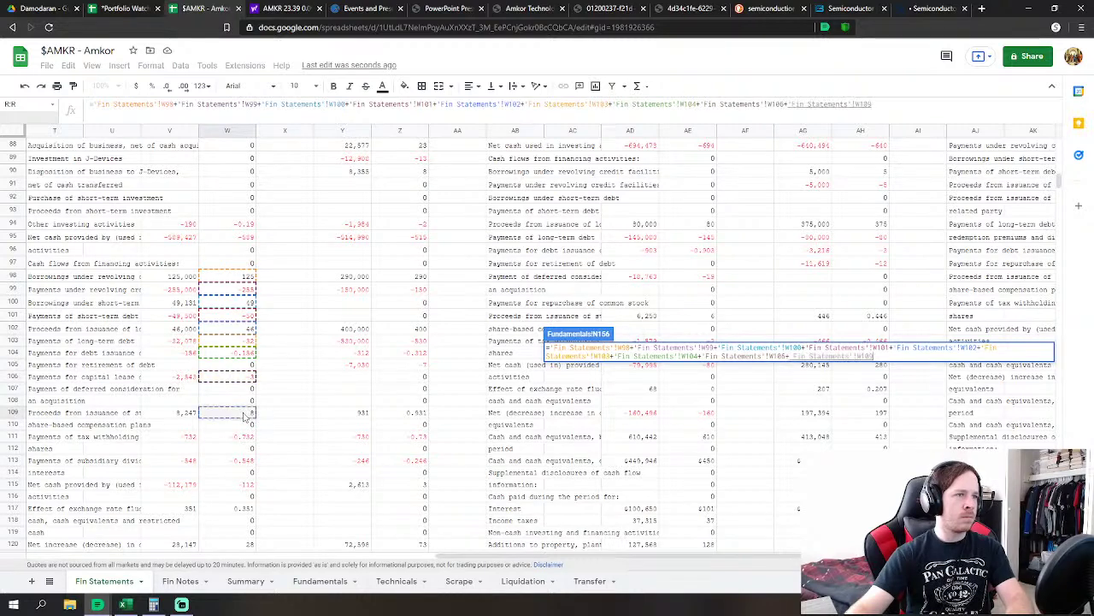
{"action": "left_click", "coordinate": [245, 413]}
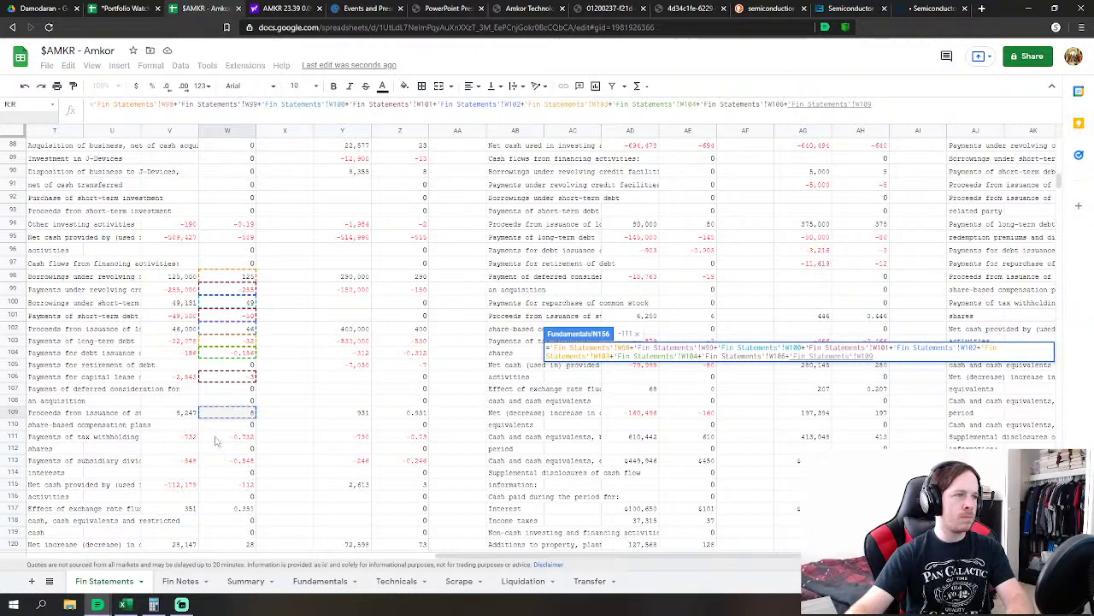
{"action": "type", "text": "+"}
{"action": "left_click", "coordinate": [241, 438]}
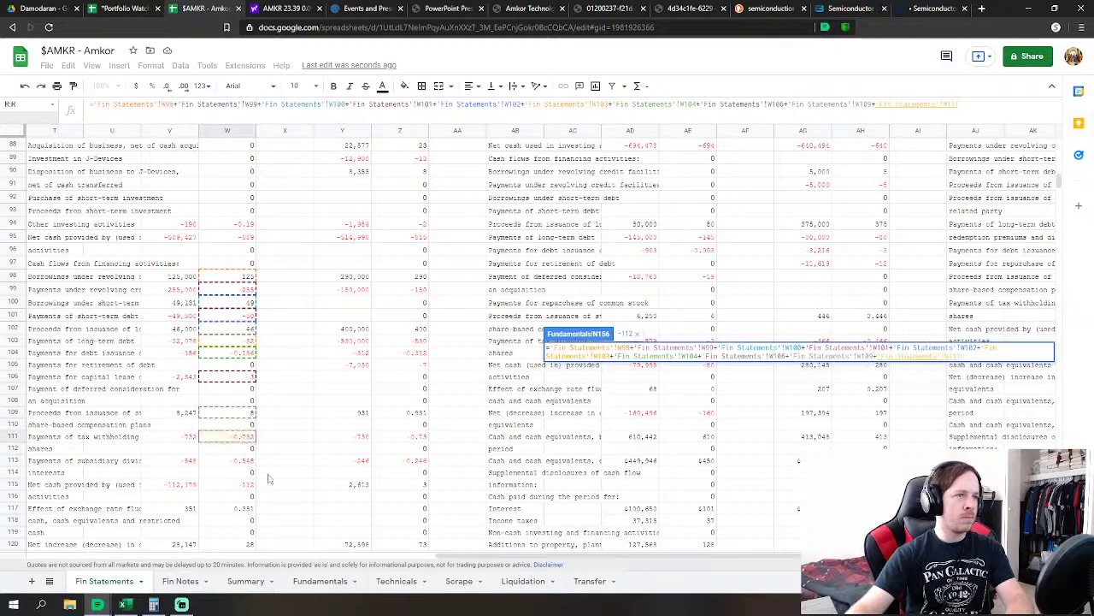
{"action": "type", "text": "+"}
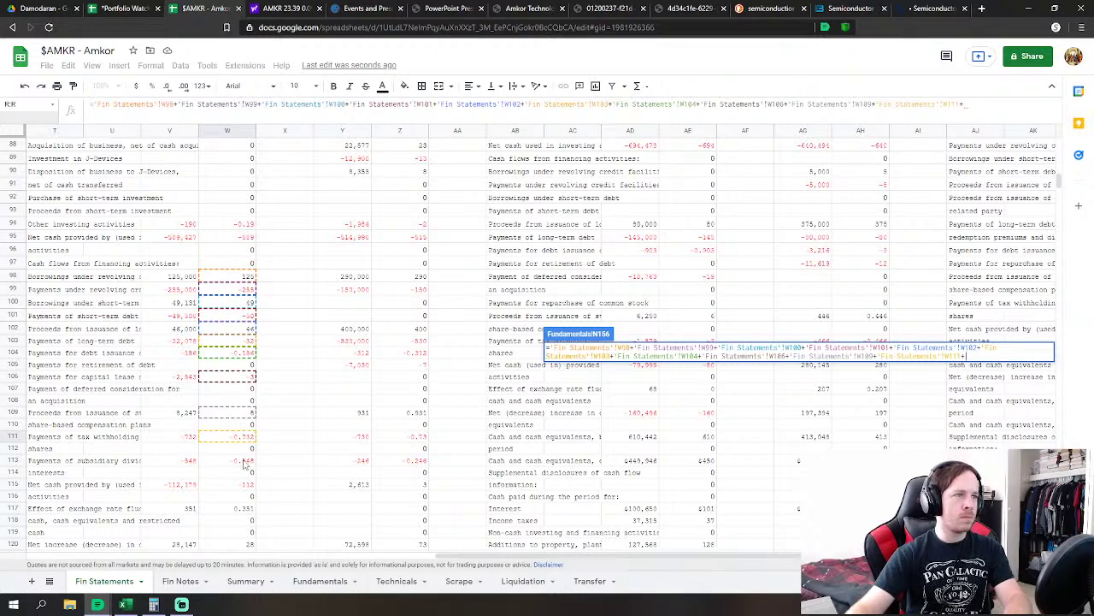
{"action": "left_click", "coordinate": [244, 463]}
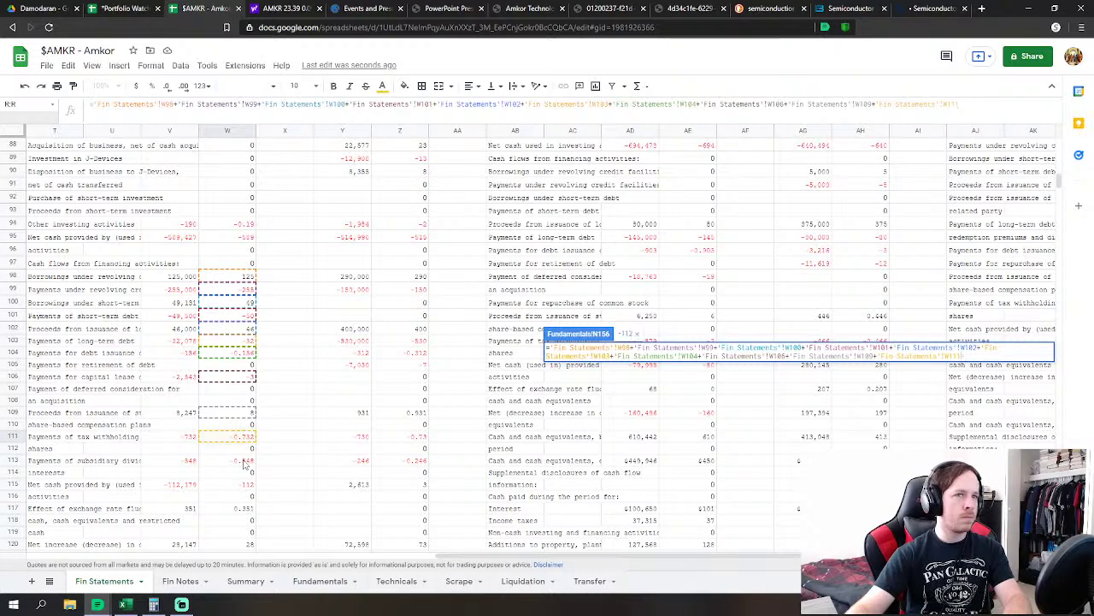
{"action": "type", "text": "+"}
{"action": "left_click", "coordinate": [244, 462]}
{"action": "key", "text": "Return"}
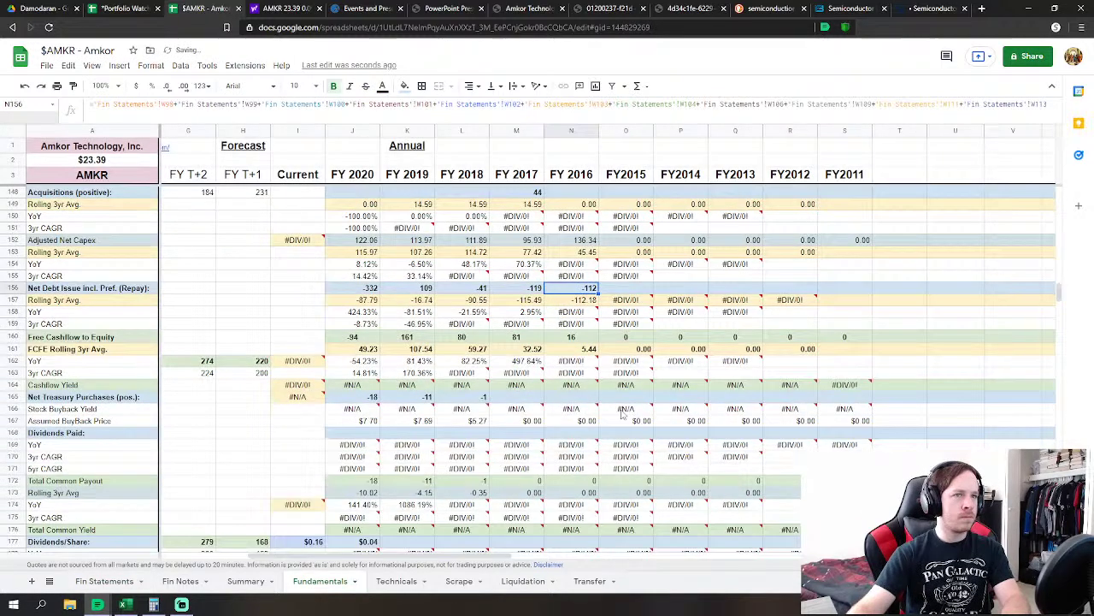
Set FY2016 Net Treasury Purchases N165 to negative Fin Statements W109, giving -8
{"action": "left_click", "coordinate": [594, 399]}
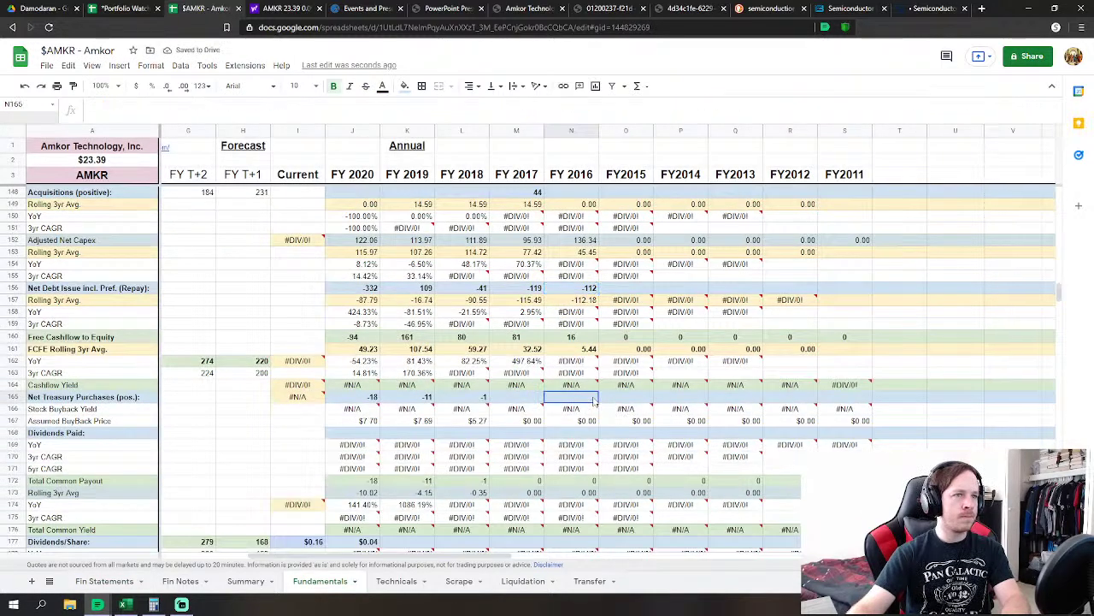
{"action": "type", "text": "="}
{"action": "left_click", "coordinate": [104, 581]}
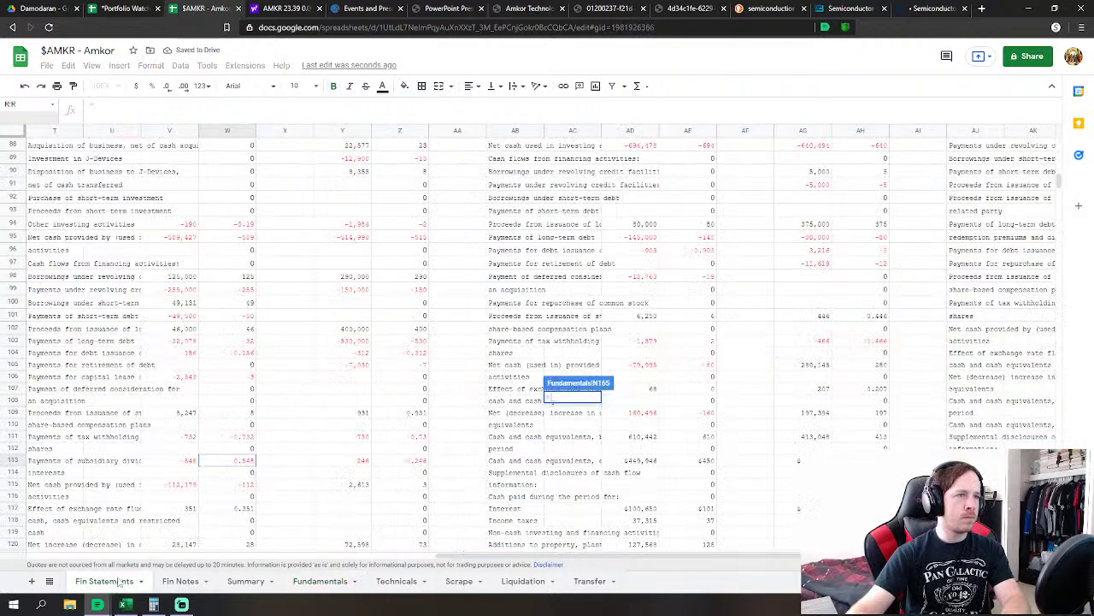
{"action": "type", "text": "-"}
{"action": "left_click", "coordinate": [247, 414]}
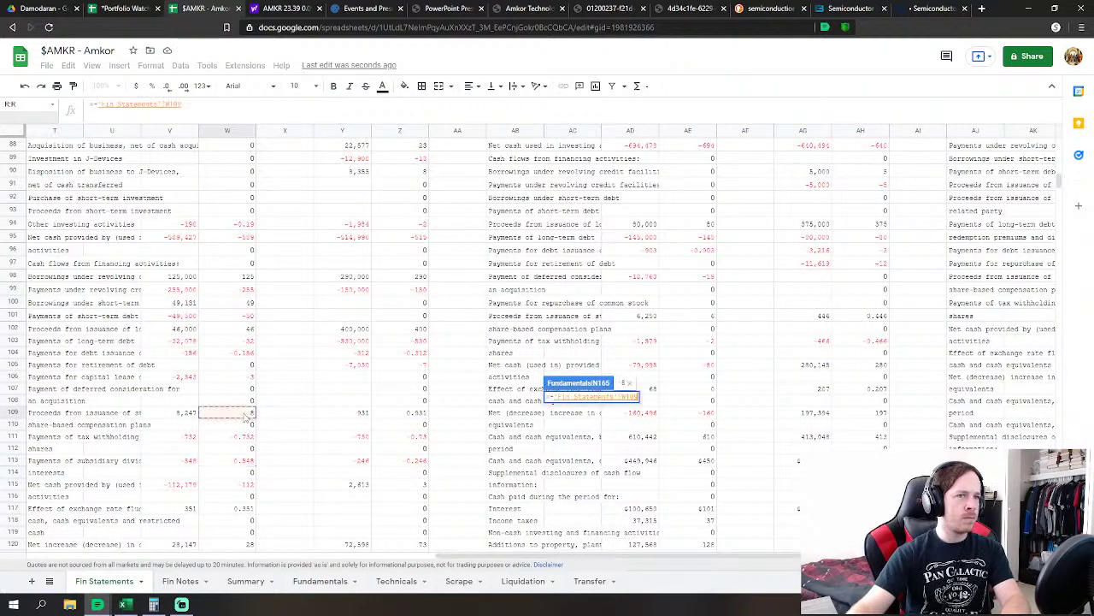
{"action": "key", "text": "Return"}
{"action": "scroll", "coordinate": [557, 412], "scroll_direction": "down", "scroll_amount": 5}
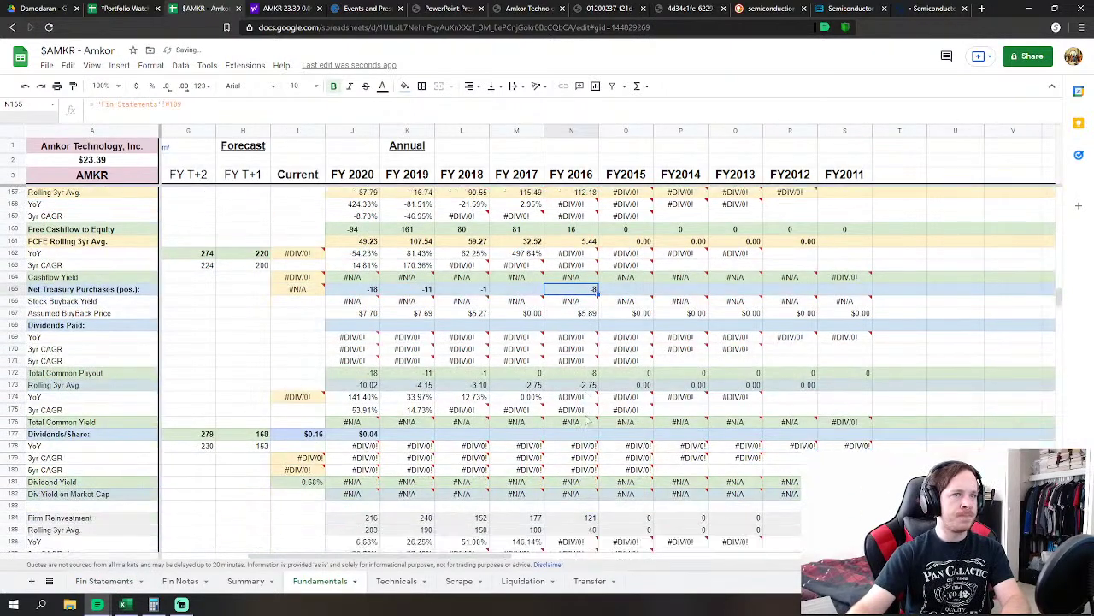
Link the FY2016 Cash & Equivalents cell to Fin Statements W151
{"action": "scroll", "coordinate": [575, 414], "scroll_direction": "down", "scroll_amount": 12}
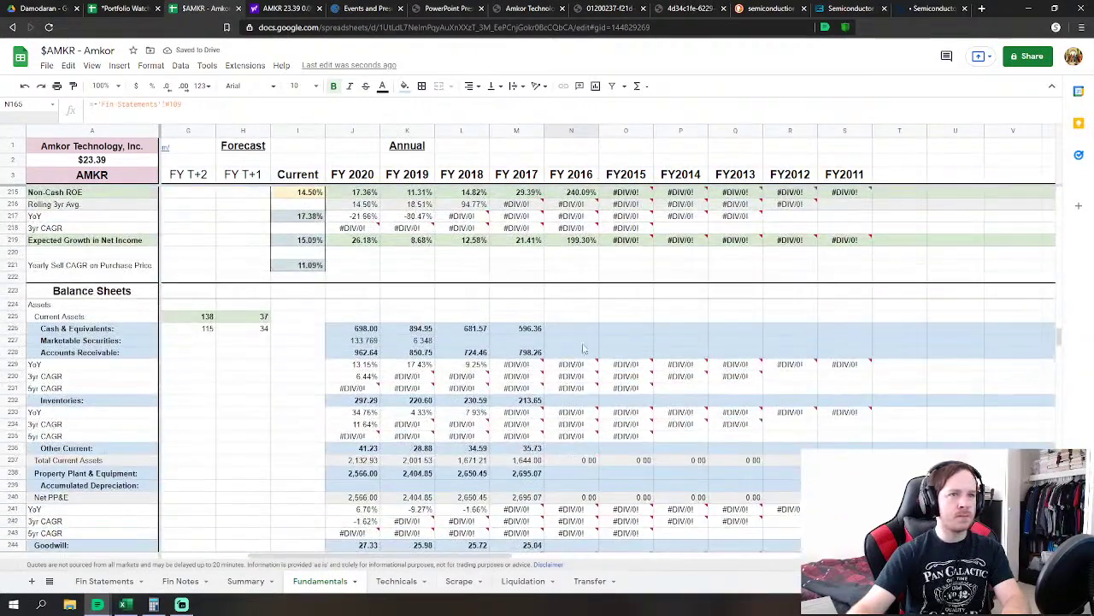
{"action": "left_click", "coordinate": [582, 332]}
{"action": "scroll", "coordinate": [582, 332], "scroll_direction": "down", "scroll_amount": 1}
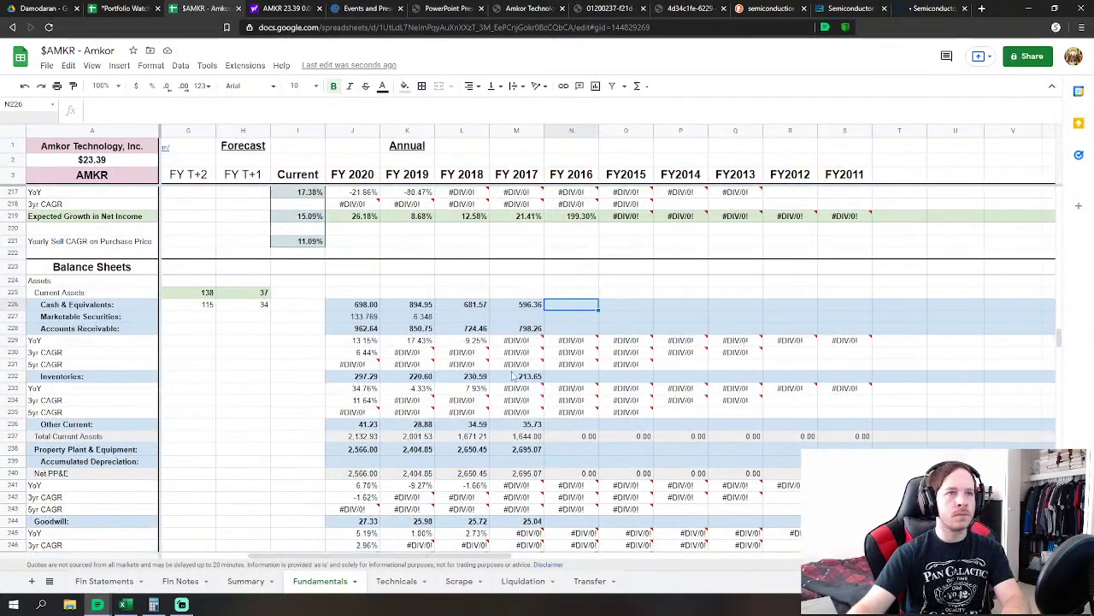
{"action": "type", "text": "="}
{"action": "left_click", "coordinate": [104, 580]}
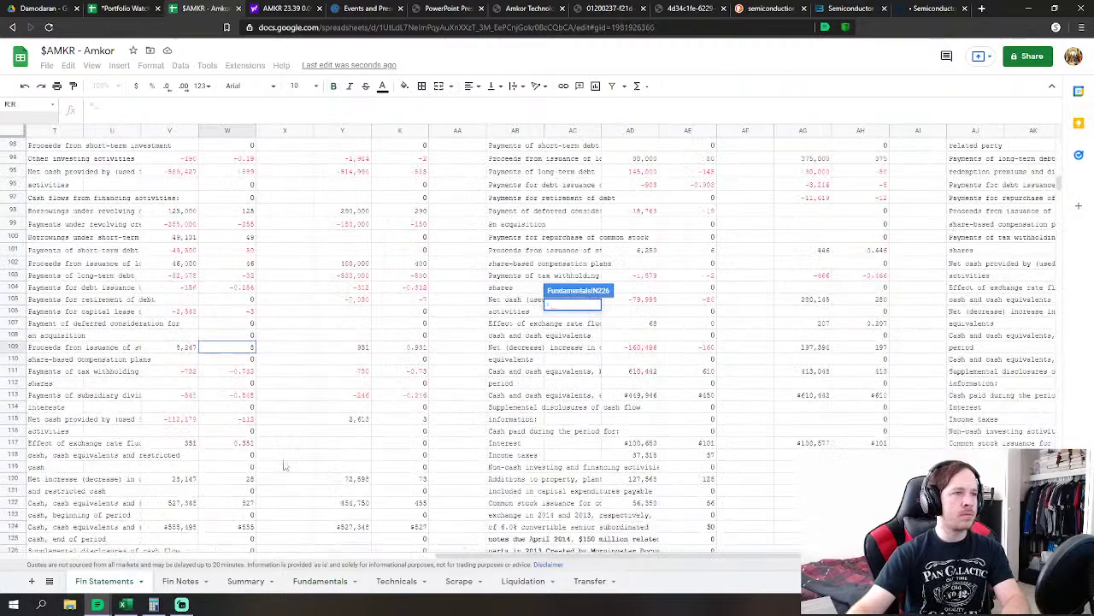
{"action": "scroll", "coordinate": [270, 459], "scroll_direction": "down", "scroll_amount": 5}
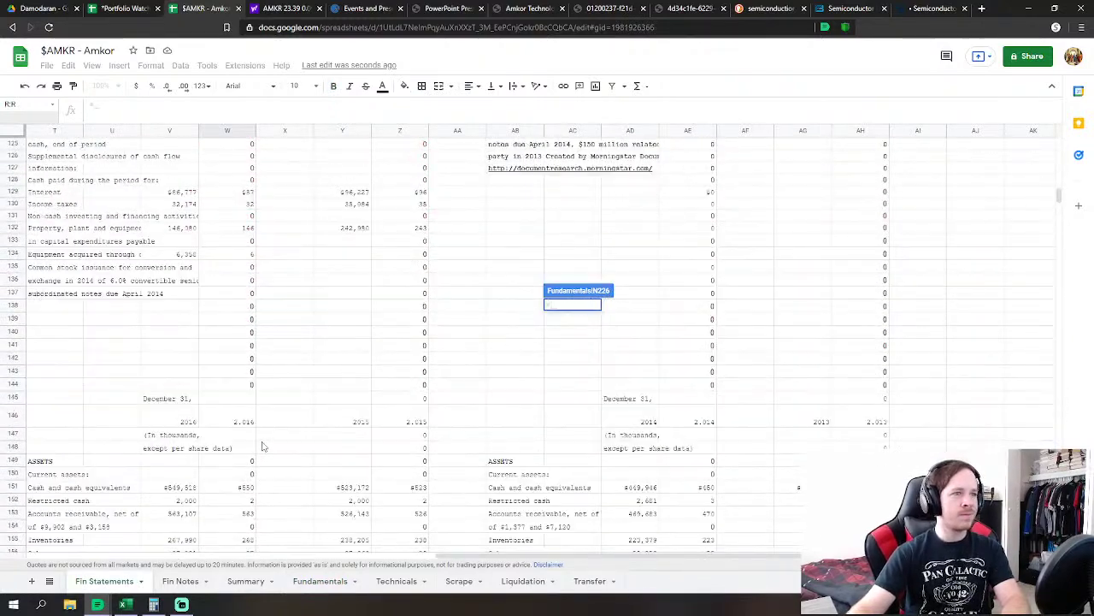
{"action": "scroll", "coordinate": [290, 391], "scroll_direction": "down", "scroll_amount": 2}
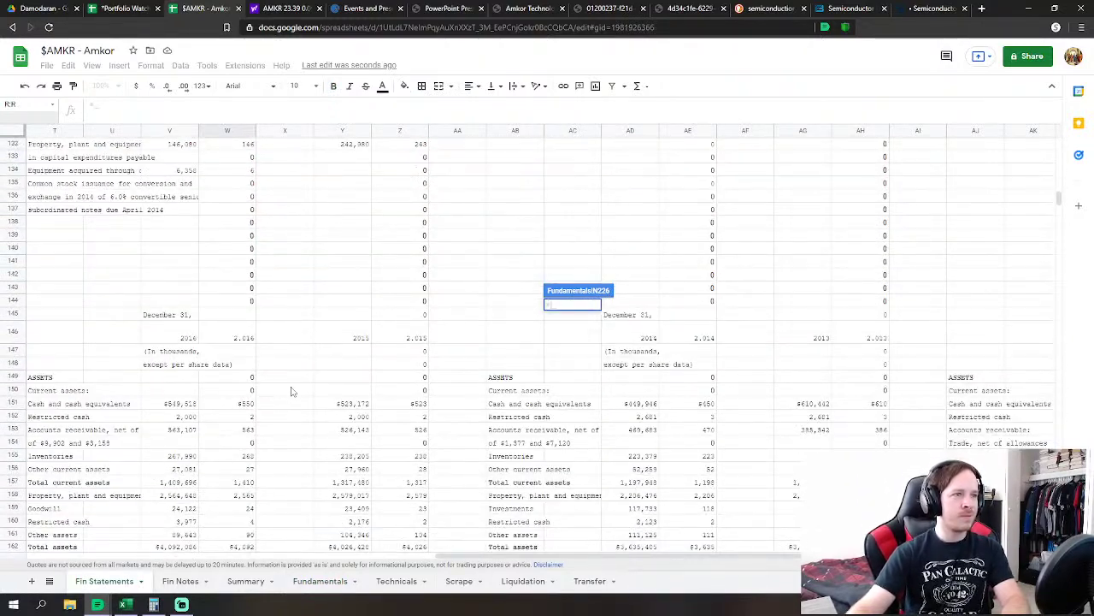
{"action": "left_click", "coordinate": [229, 408]}
{"action": "scroll", "coordinate": [256, 390], "scroll_direction": "down", "scroll_amount": 2}
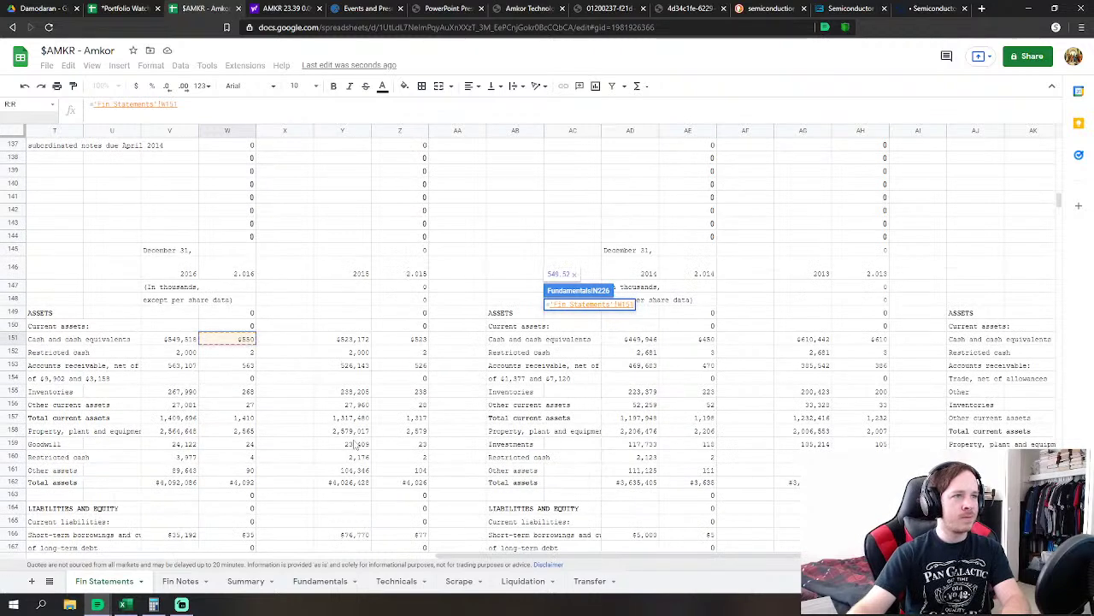
{"action": "key", "text": "Return"}
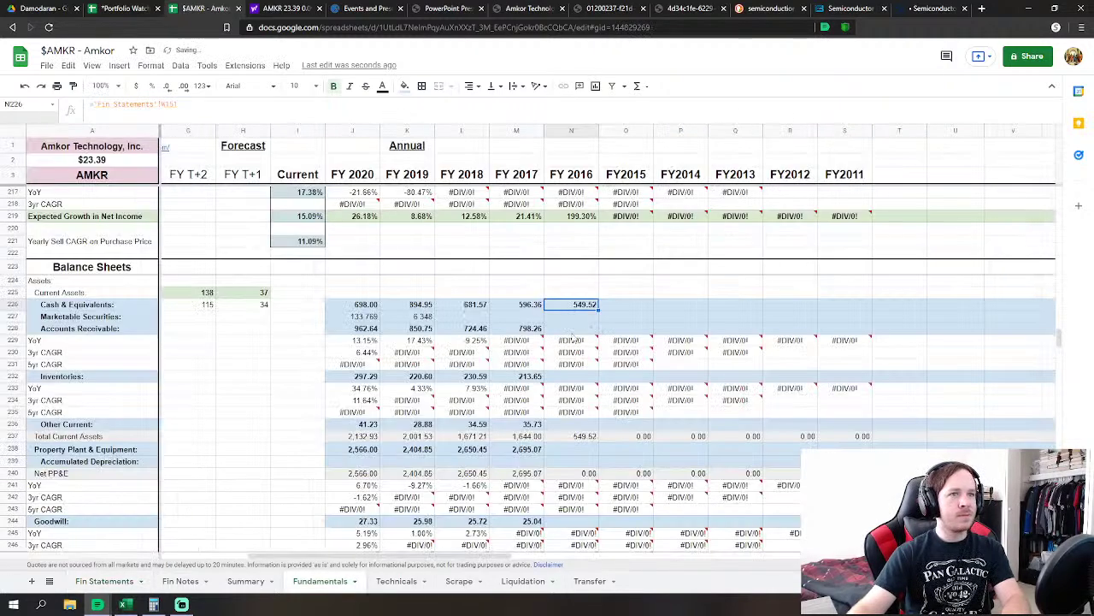
Link FY2016 Accounts Receivable to W153 and Inventories to W155 on Fin Statements
{"action": "left_click", "coordinate": [571, 328]}
{"action": "type", "text": "="}
{"action": "left_click", "coordinate": [104, 580]}
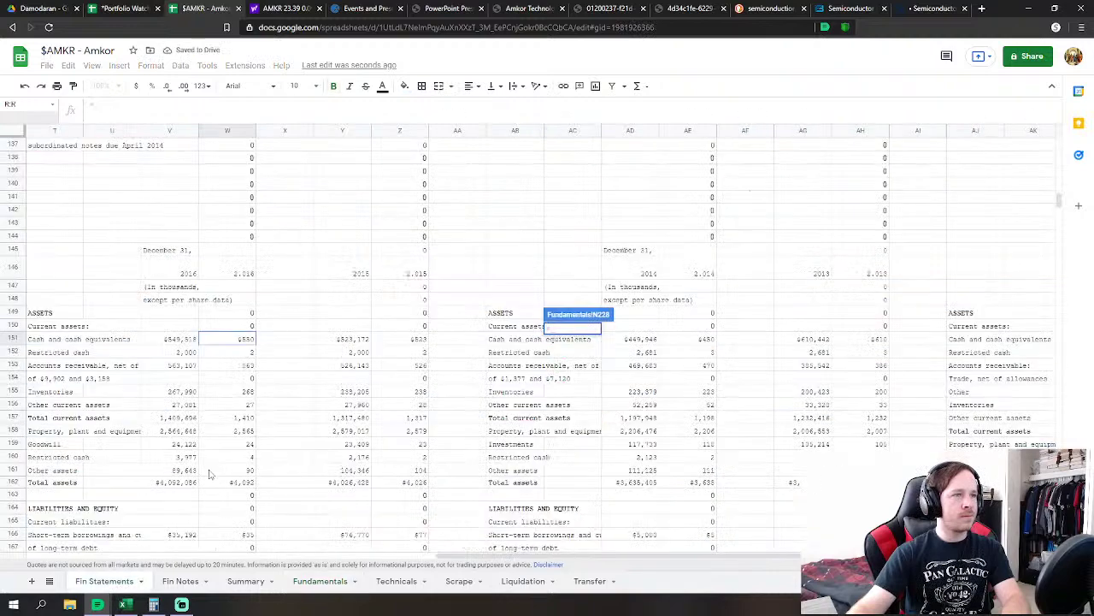
{"action": "left_click", "coordinate": [238, 368]}
{"action": "key", "text": "Return"}
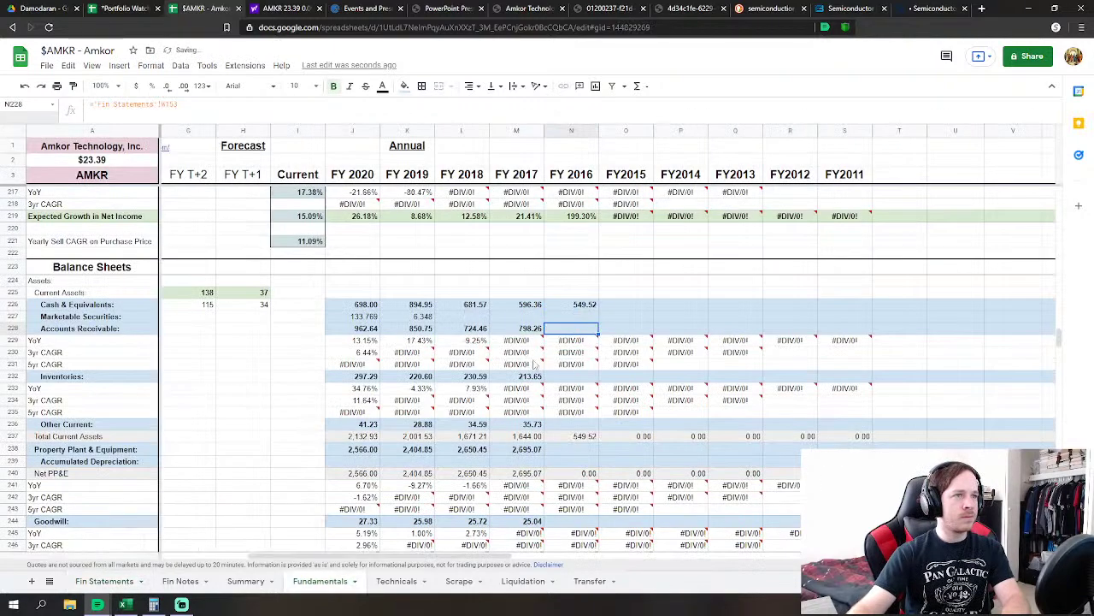
{"action": "left_click", "coordinate": [572, 376]}
{"action": "type", "text": "="}
{"action": "left_click", "coordinate": [104, 580]}
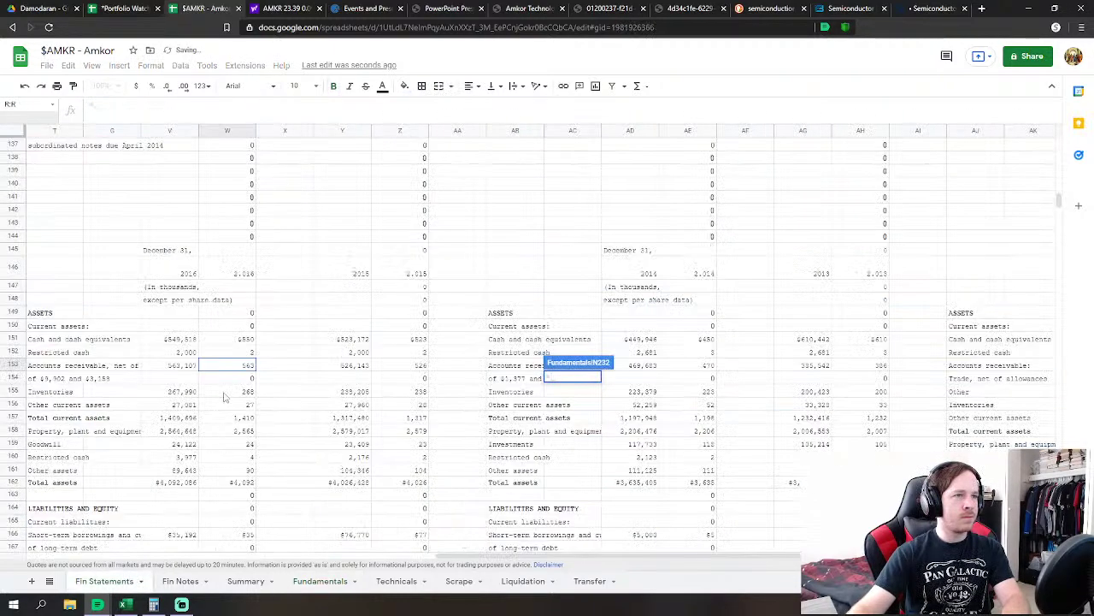
{"action": "left_click", "coordinate": [226, 391]}
{"action": "key", "text": "Return"}
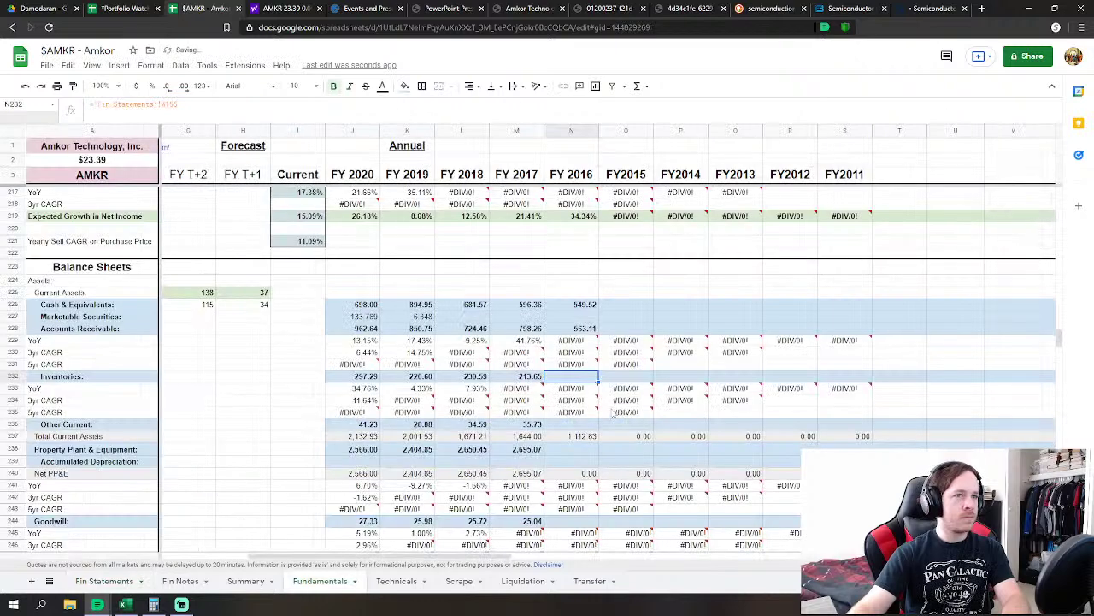
Set FY2016 Other Current to Fin Statements W156 plus restricted cash W152
{"action": "left_click", "coordinate": [571, 424]}
{"action": "type", "text": "="}
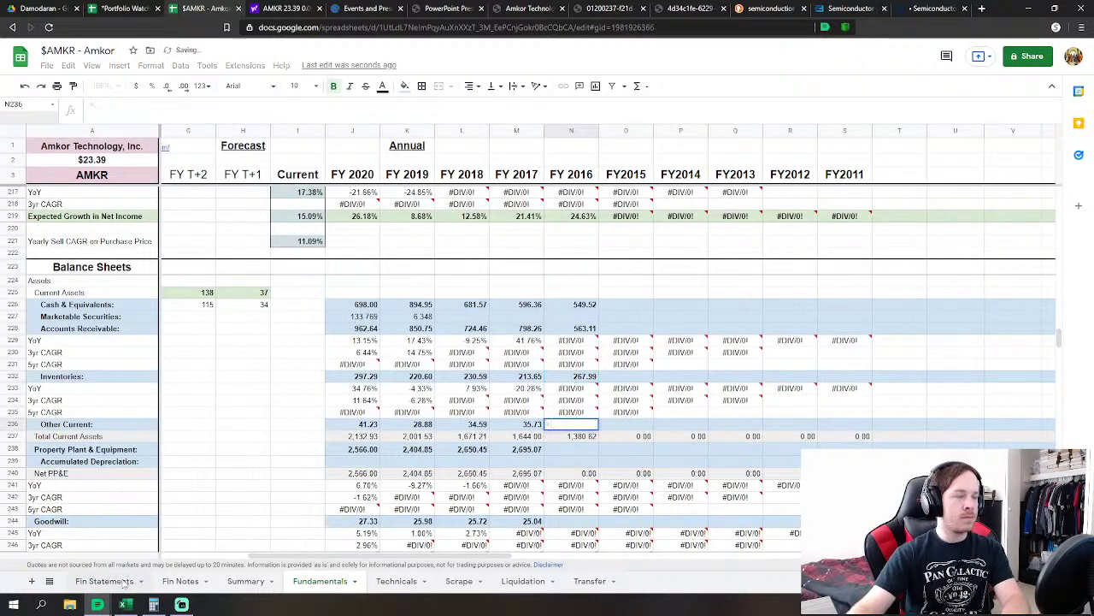
{"action": "left_click", "coordinate": [105, 580]}
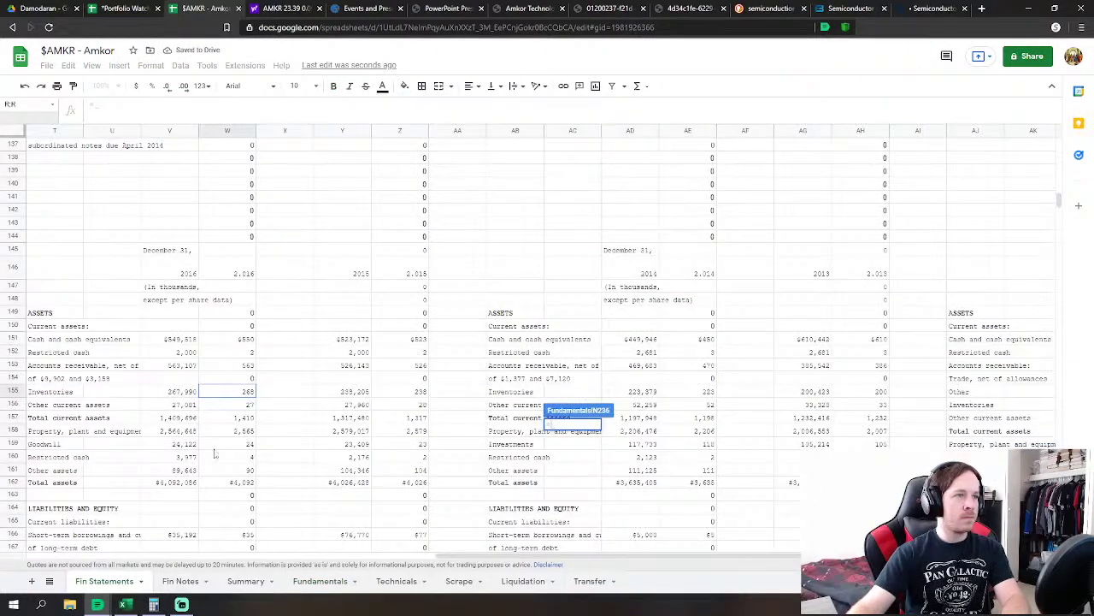
{"action": "left_click", "coordinate": [245, 407]}
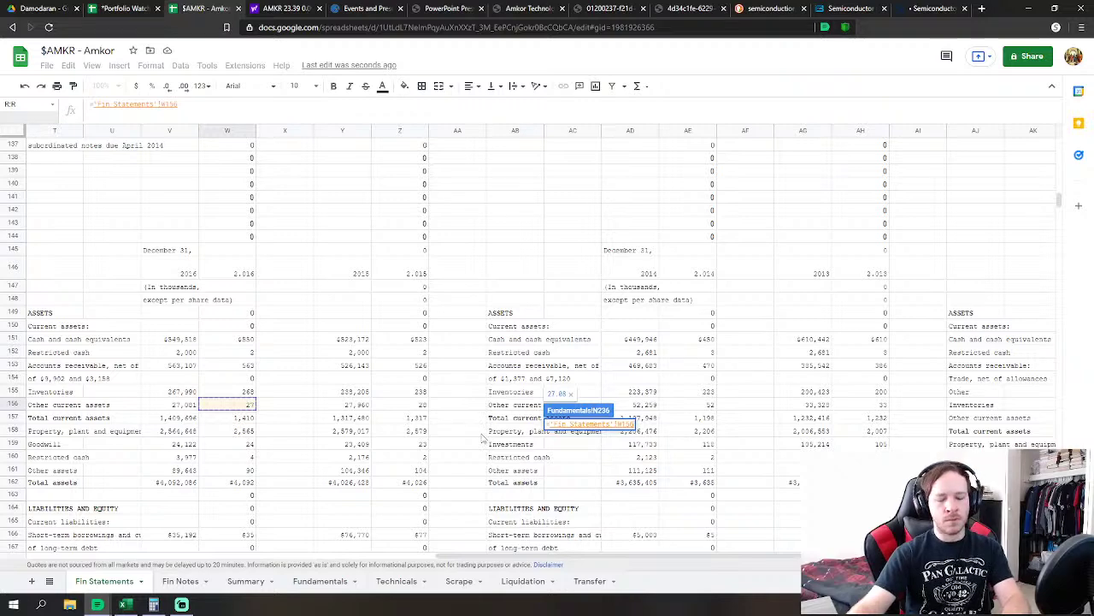
{"action": "type", "text": "+"}
{"action": "left_click", "coordinate": [244, 354]}
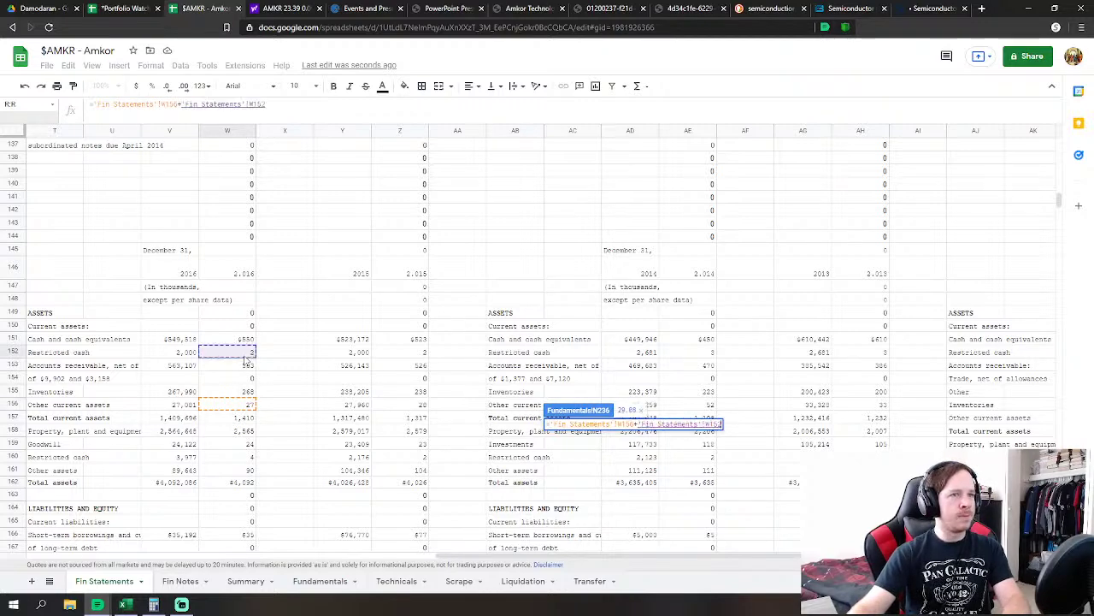
{"action": "key", "text": "Return"}
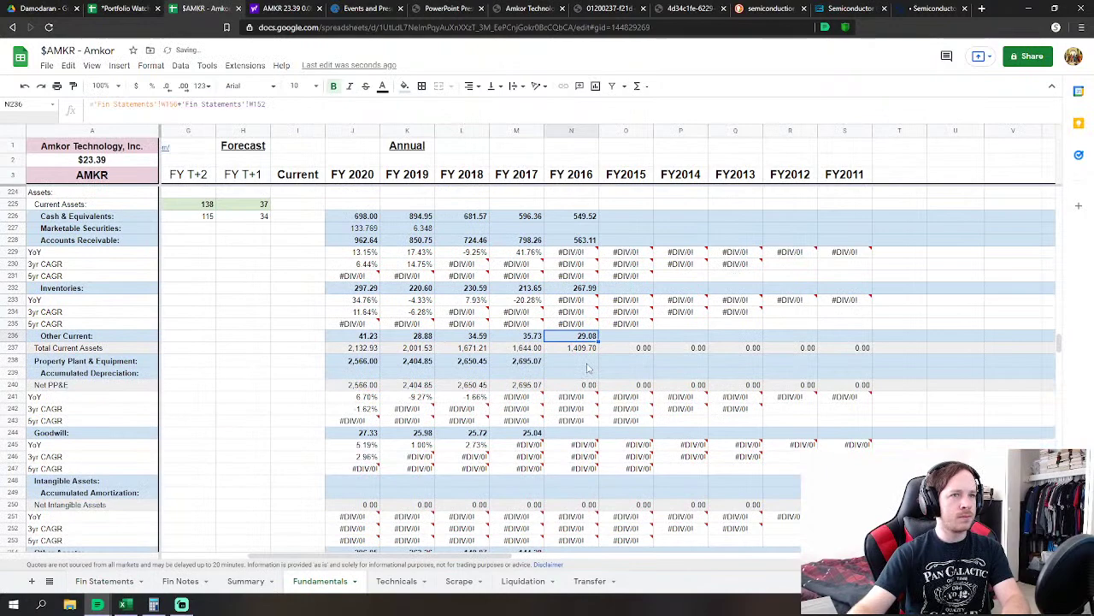
Link FY2016 PP&E and Goodwill to their 2016 figures on Fin Statements
{"action": "left_click", "coordinate": [587, 366]}
{"action": "type", "text": "="}
{"action": "left_click", "coordinate": [96, 580]}
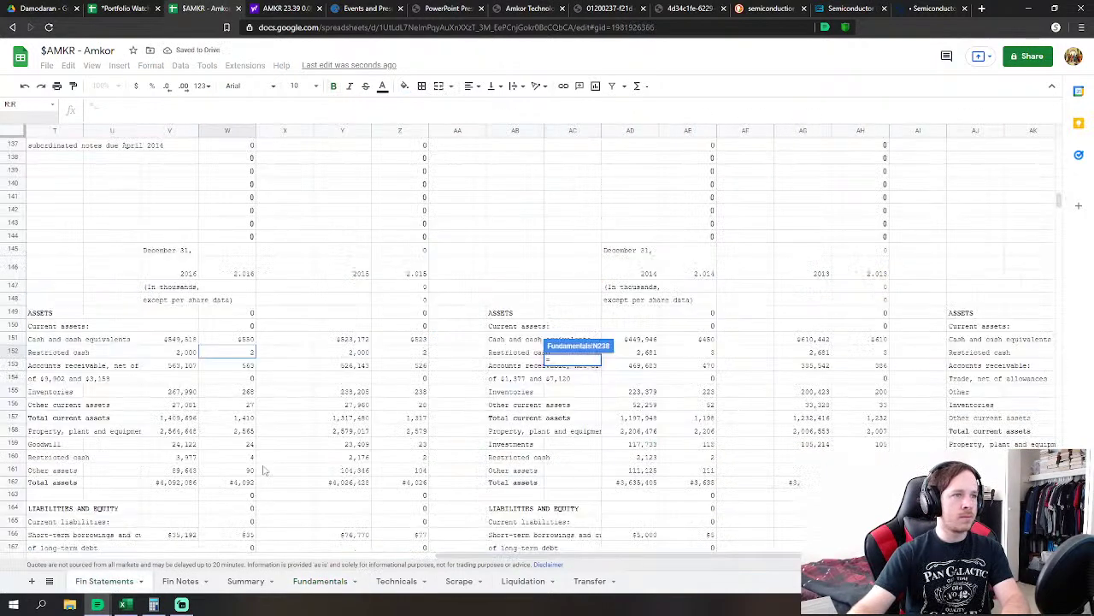
{"action": "scroll", "coordinate": [264, 470], "scroll_direction": "down", "scroll_amount": 2}
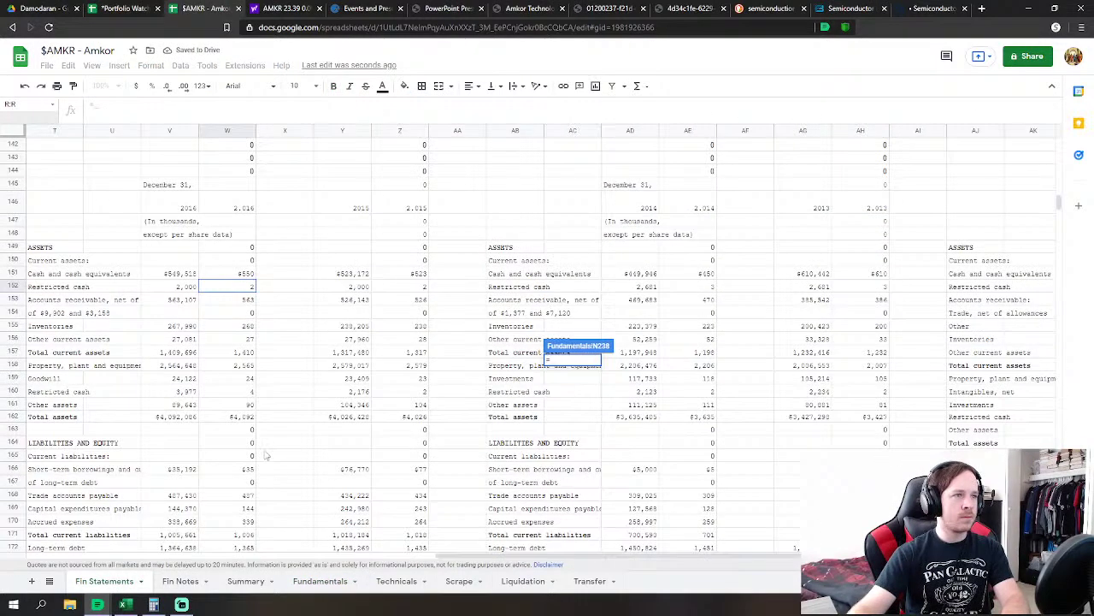
{"action": "left_click", "coordinate": [246, 365]}
{"action": "key", "text": "Return"}
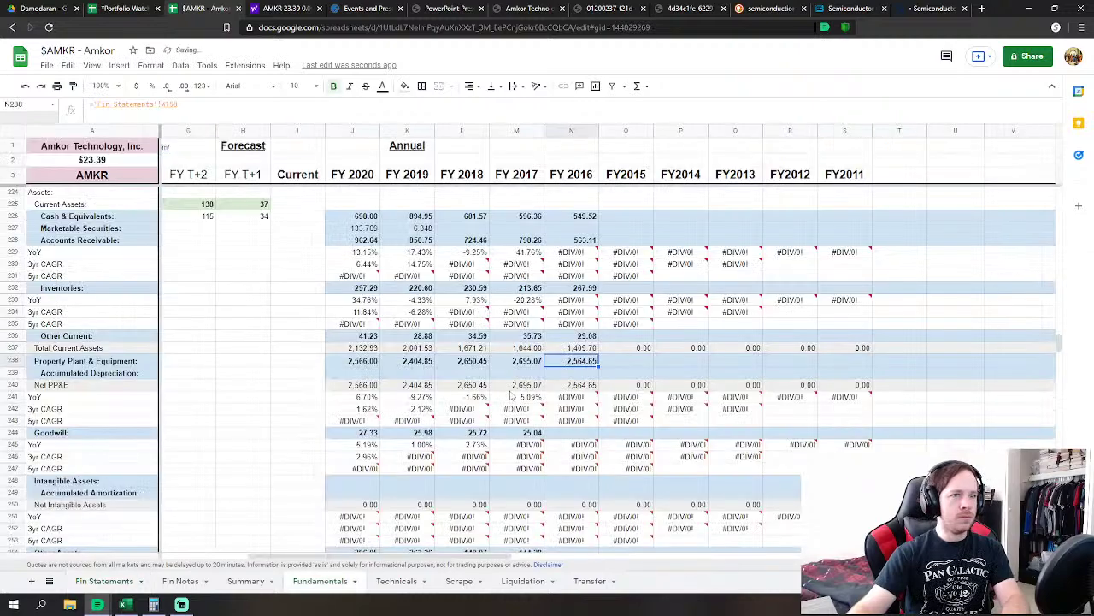
{"action": "left_click", "coordinate": [580, 435]}
{"action": "type", "text": "="}
{"action": "left_click", "coordinate": [105, 581]}
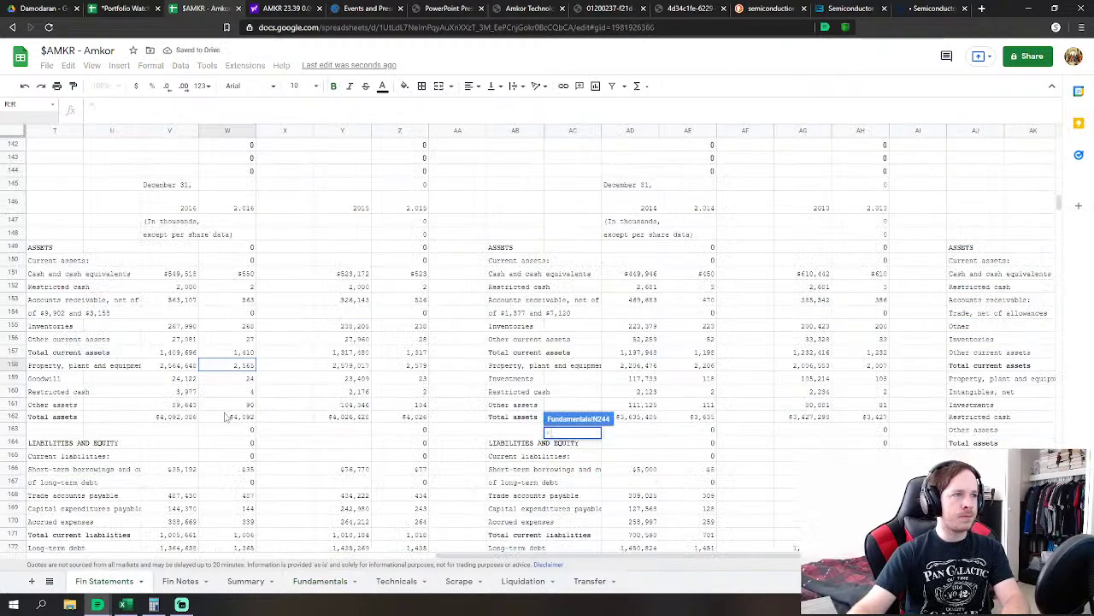
{"action": "left_click", "coordinate": [240, 382]}
{"action": "key", "text": "Return"}
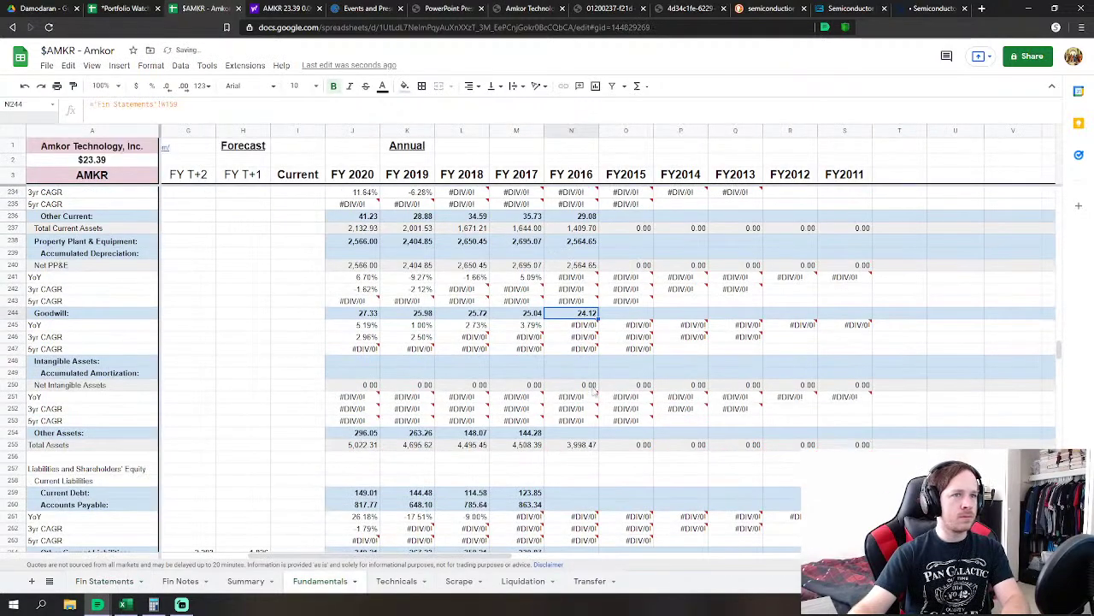
Set FY2016 Other Assets to the sum of Fin Statements W160 and W161
{"action": "left_click", "coordinate": [576, 373]}
{"action": "type", "text": "="}
{"action": "left_click", "coordinate": [104, 581]}
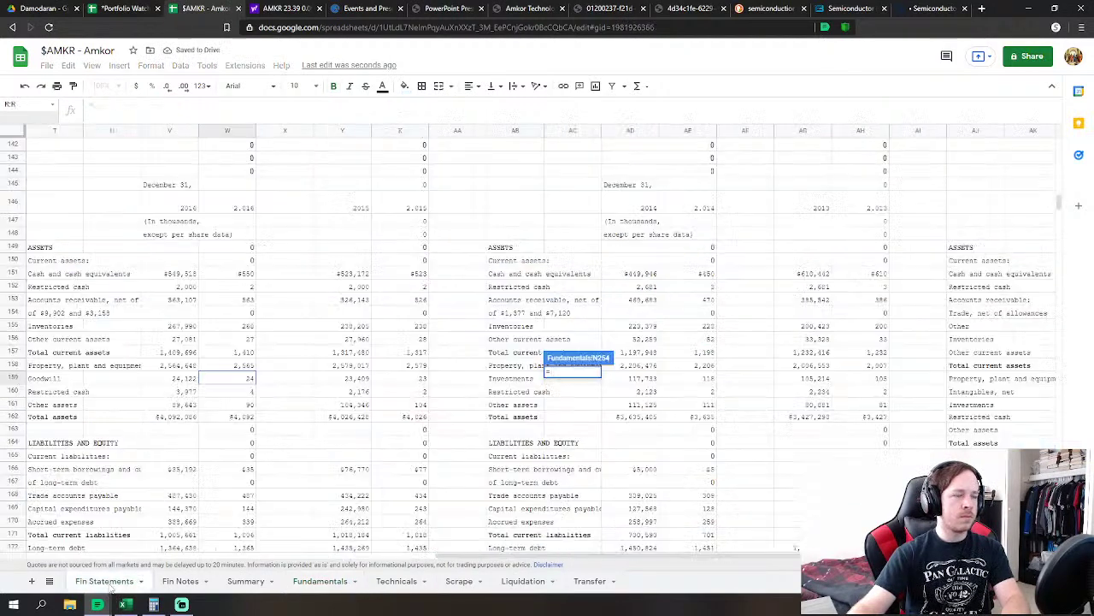
{"action": "left_click", "coordinate": [239, 391]}
{"action": "type", "text": "+"}
{"action": "left_click", "coordinate": [239, 405]}
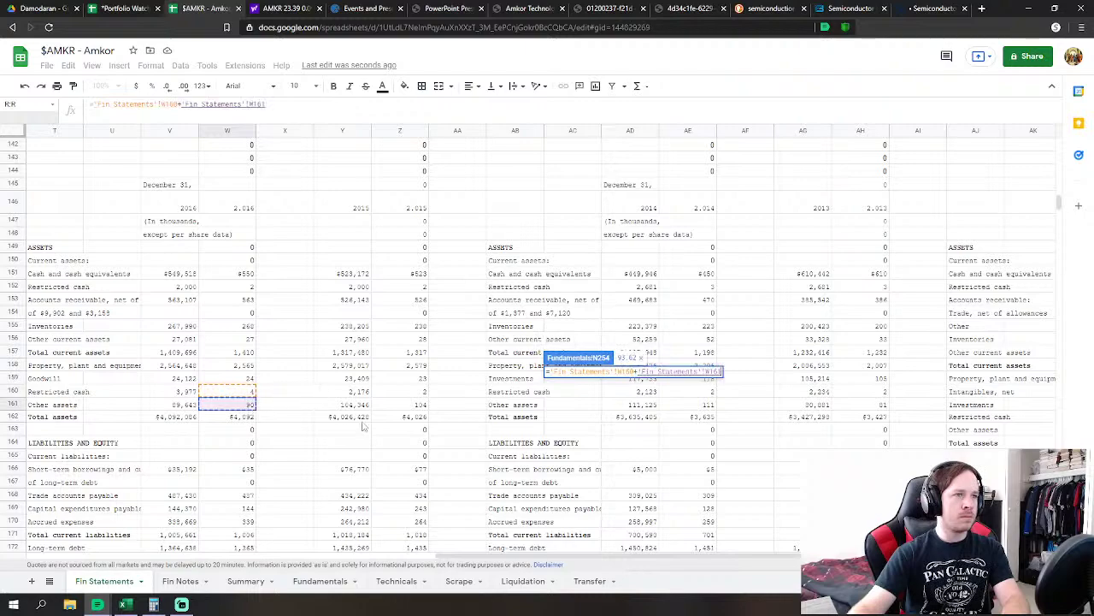
{"action": "key", "text": "Return"}
{"action": "left_click", "coordinate": [571, 371]}
Link FY2016 Current Debt to W166 and Accounts Payable to W168+W169
{"action": "type", "text": "="}
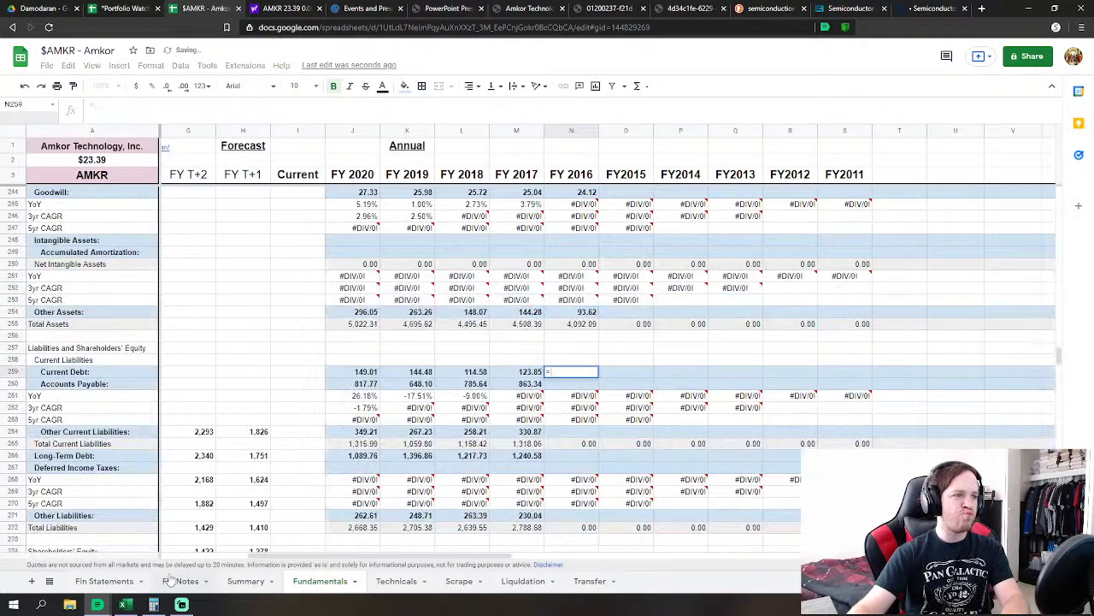
{"action": "left_click", "coordinate": [110, 588]}
{"action": "scroll", "coordinate": [304, 435], "scroll_direction": "down", "scroll_amount": 1}
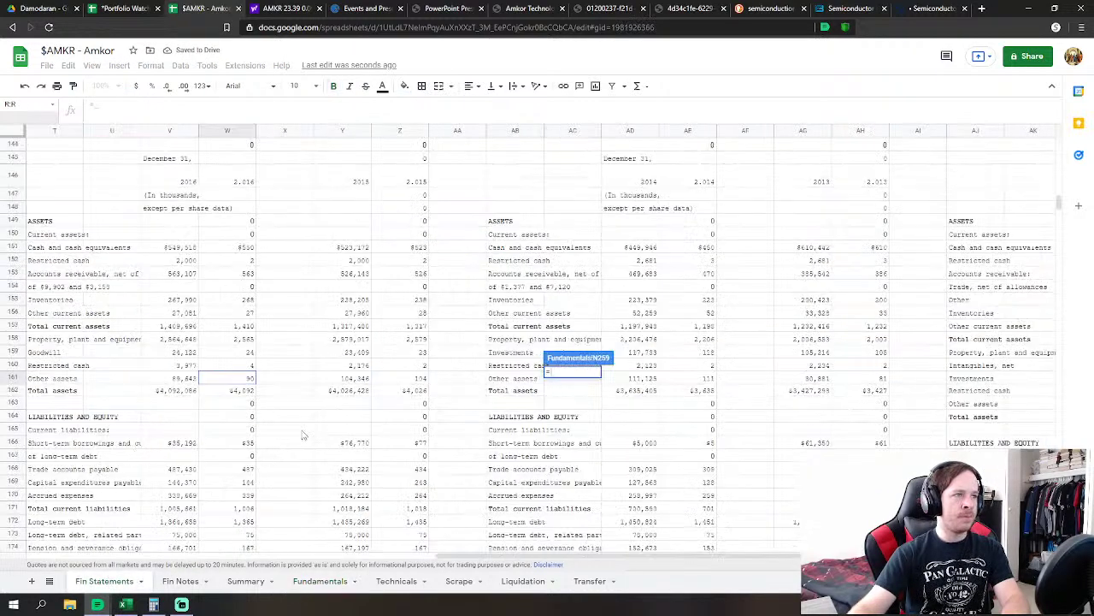
{"action": "left_click", "coordinate": [251, 444]}
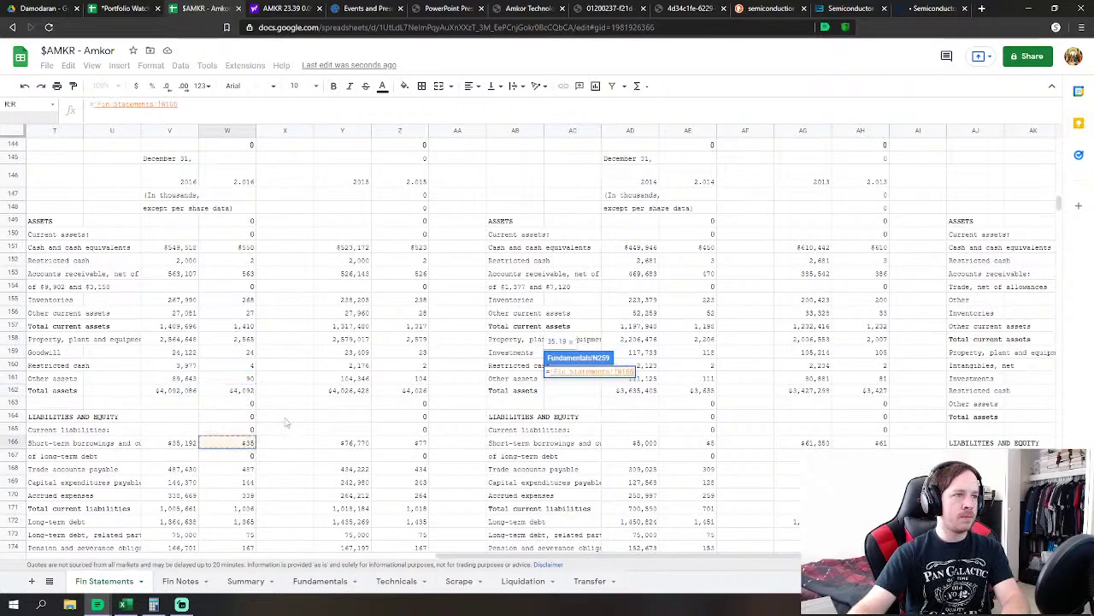
{"action": "key", "text": "Return"}
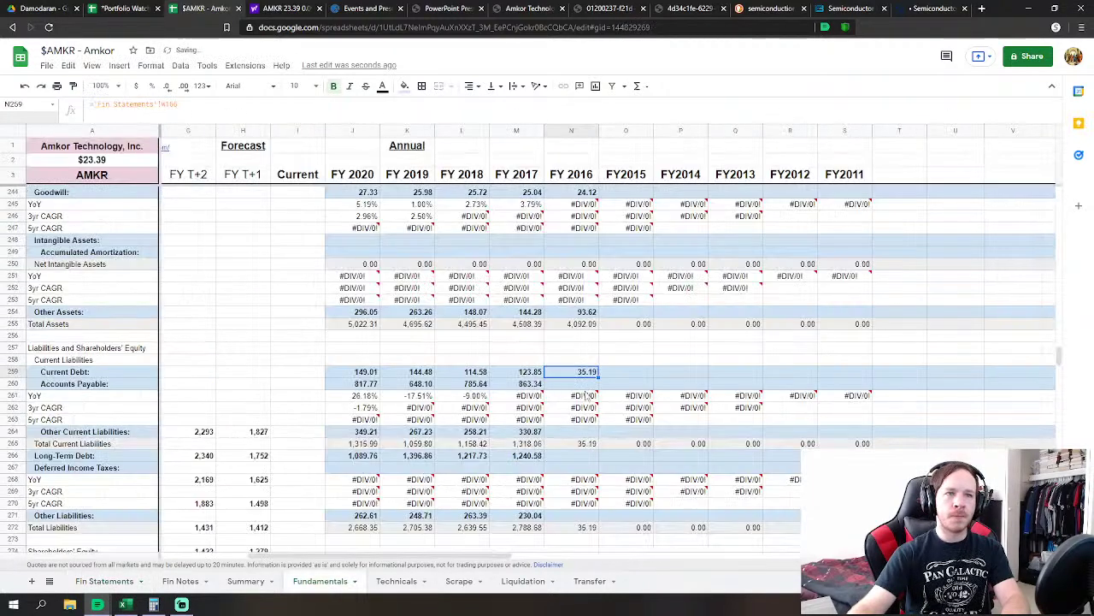
{"action": "type", "text": "="}
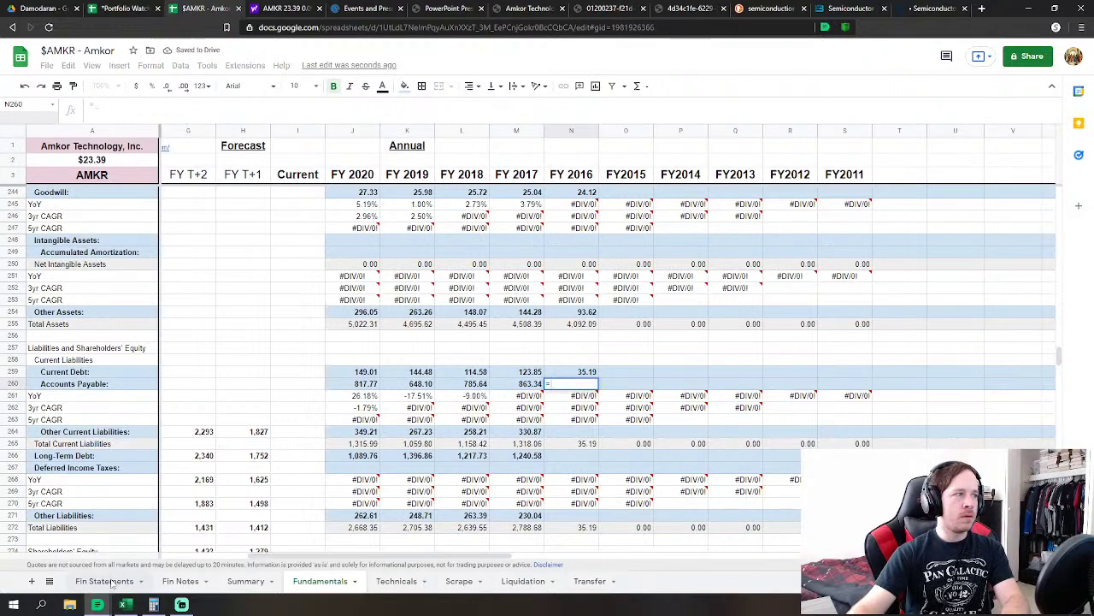
{"action": "left_click", "coordinate": [105, 580]}
{"action": "left_click", "coordinate": [243, 407]}
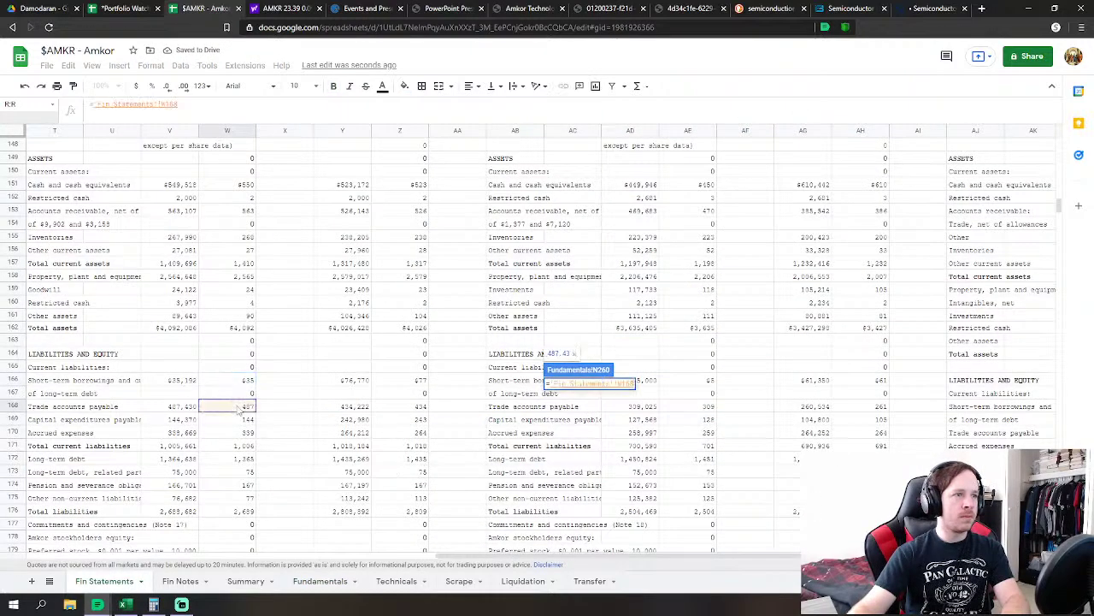
{"action": "type", "text": "+"}
{"action": "left_click", "coordinate": [243, 420]}
{"action": "key", "text": "Return"}
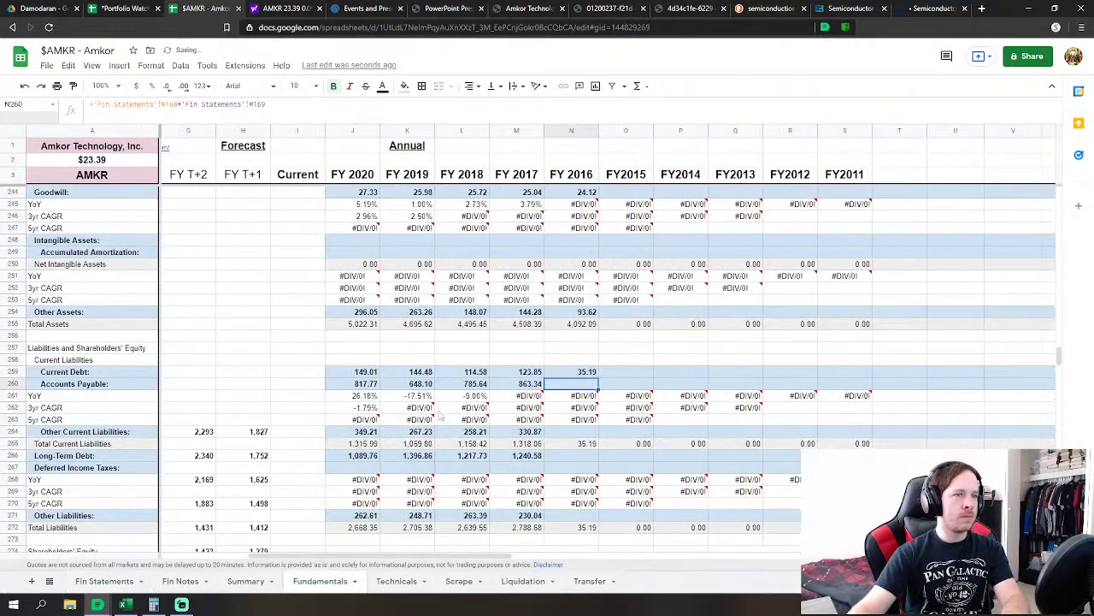
Link FY2016 Other Current Liabilities to accrued expenses in W170
{"action": "key", "text": "Down"}
{"action": "key", "text": "Down"}
{"action": "key", "text": "Down"}
{"action": "type", "text": "="}
{"action": "left_click", "coordinate": [105, 581]}
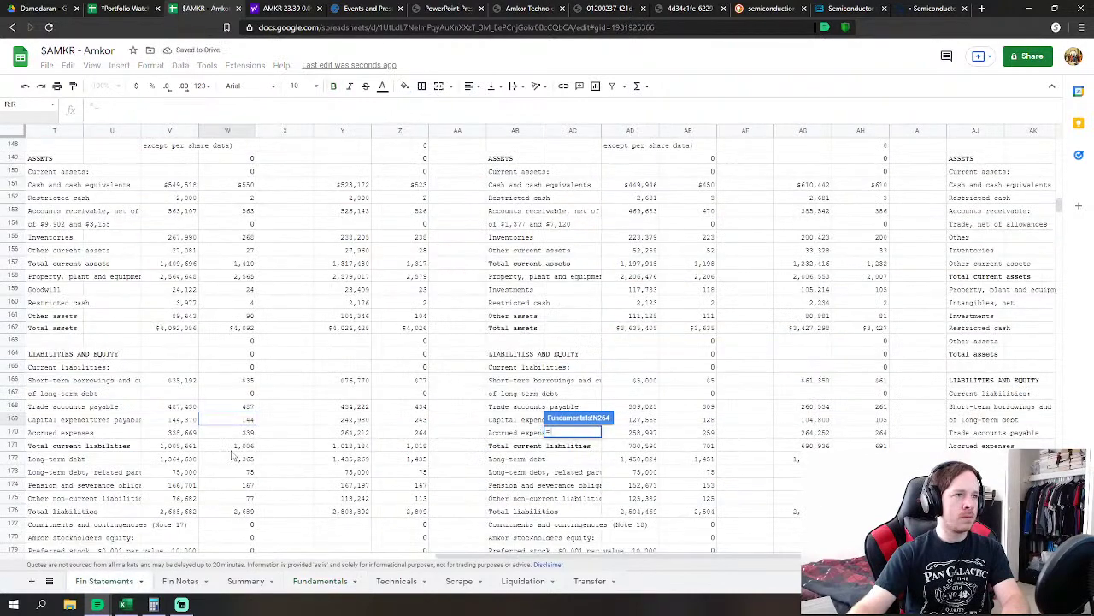
{"action": "left_click", "coordinate": [243, 433]}
{"action": "scroll", "coordinate": [339, 416], "scroll_direction": "down", "scroll_amount": 1}
{"action": "key", "text": "Return"}
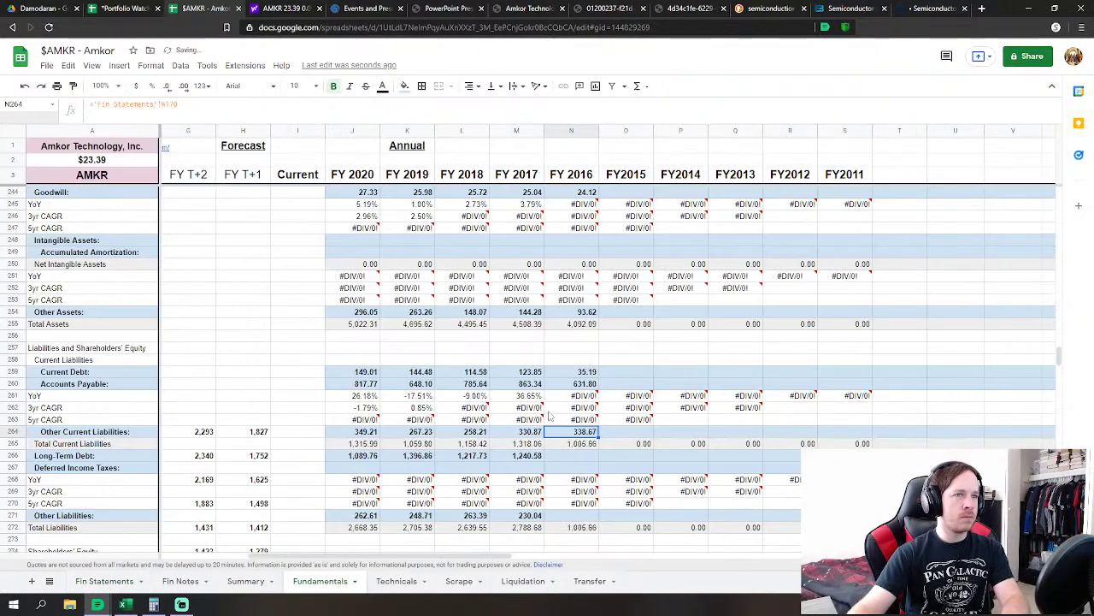
Set FY2016 Long-Term Debt to W172+W173, including related-party debt
{"action": "left_click", "coordinate": [574, 341]}
{"action": "scroll", "coordinate": [573, 341], "scroll_direction": "down", "scroll_amount": 2}
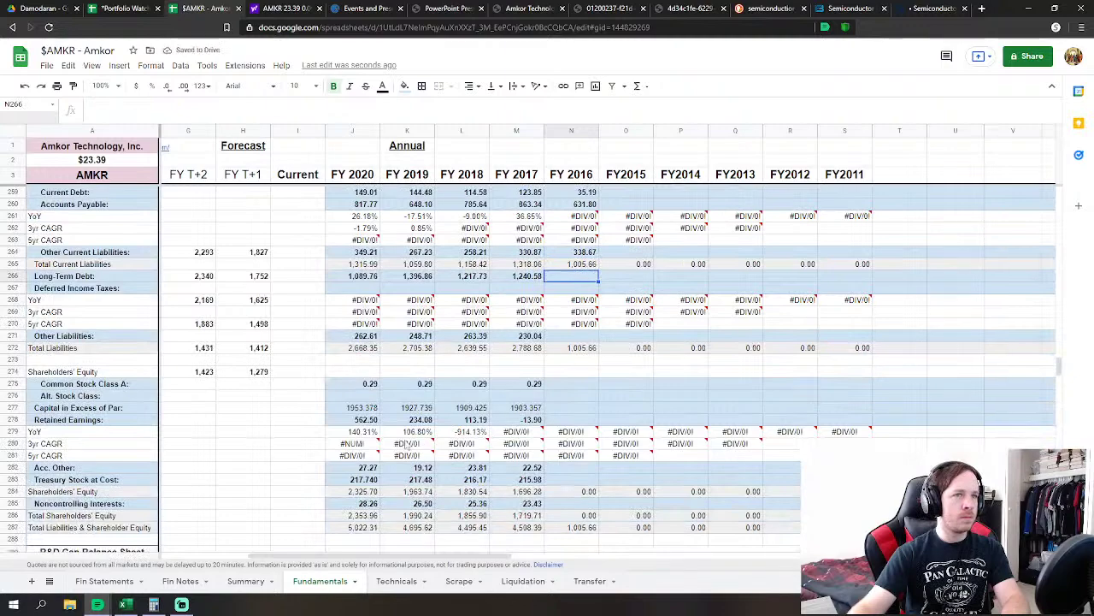
{"action": "type", "text": "="}
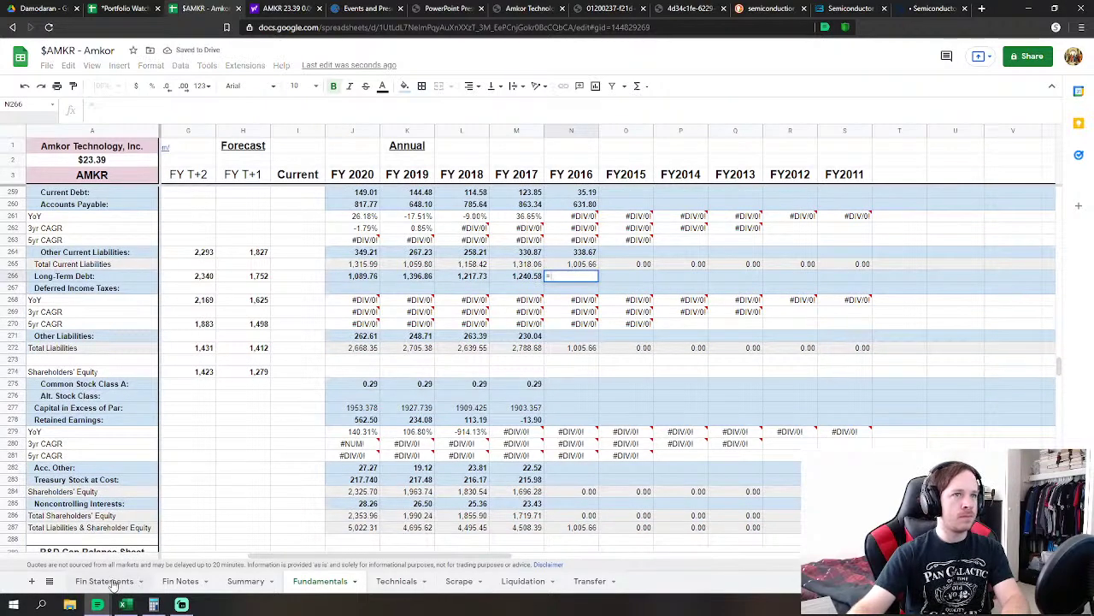
{"action": "left_click", "coordinate": [110, 582]}
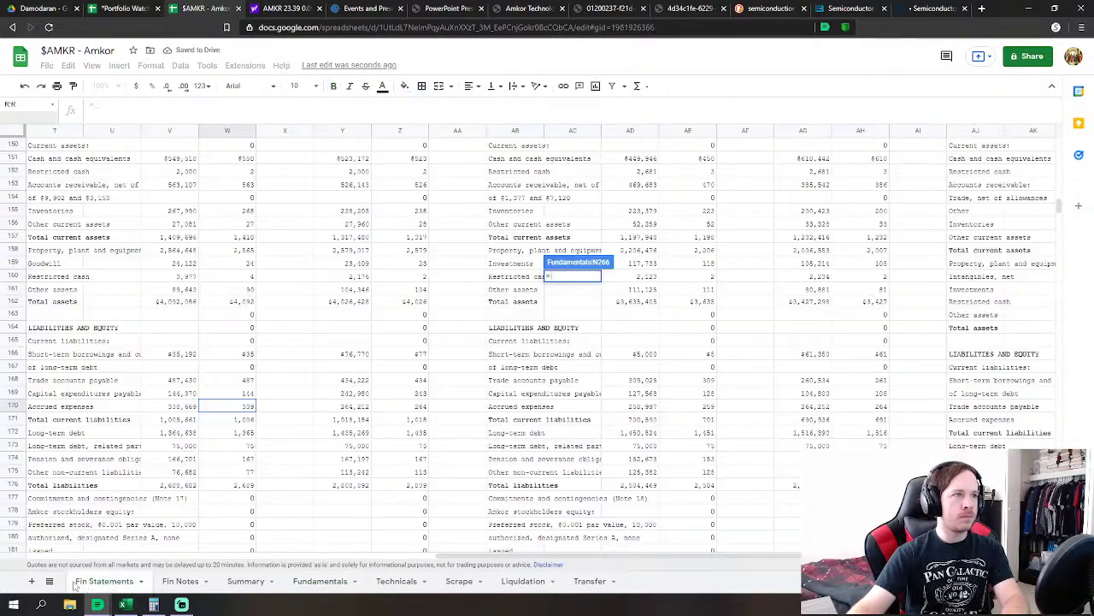
{"action": "left_click", "coordinate": [242, 433]}
{"action": "type", "text": "+"}
{"action": "left_click", "coordinate": [250, 445]}
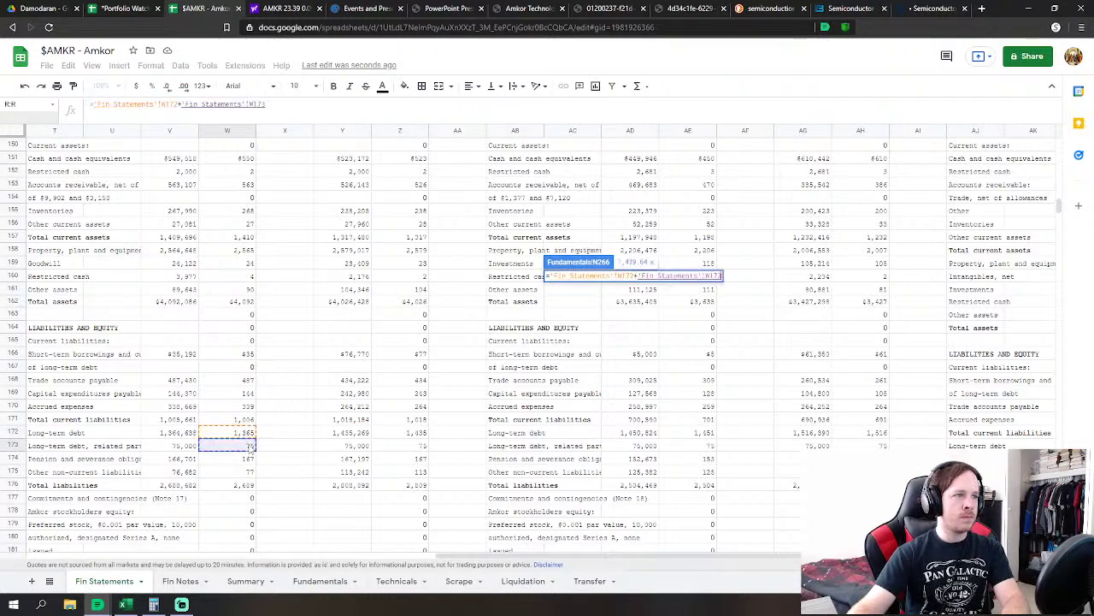
{"action": "key", "text": "Return"}
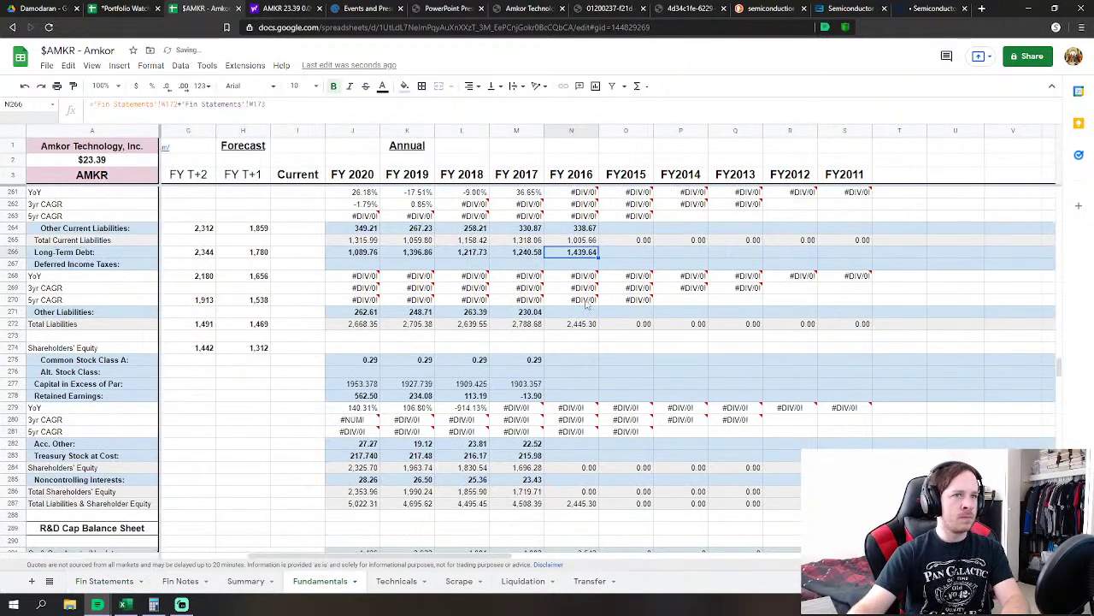
Set FY2016 Other Liabilities to pension obligations plus other non-current liabilities (W174+W175)
{"action": "left_click", "coordinate": [586, 312]}
{"action": "type", "text": "="}
{"action": "left_click", "coordinate": [104, 581]}
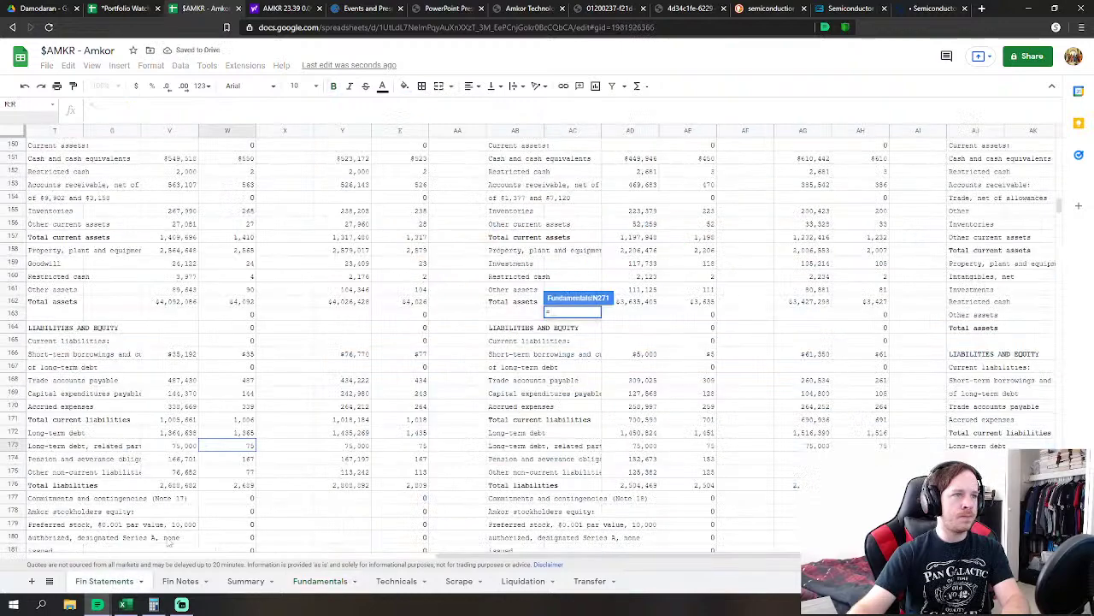
{"action": "left_click", "coordinate": [243, 460]}
{"action": "type", "text": "+"}
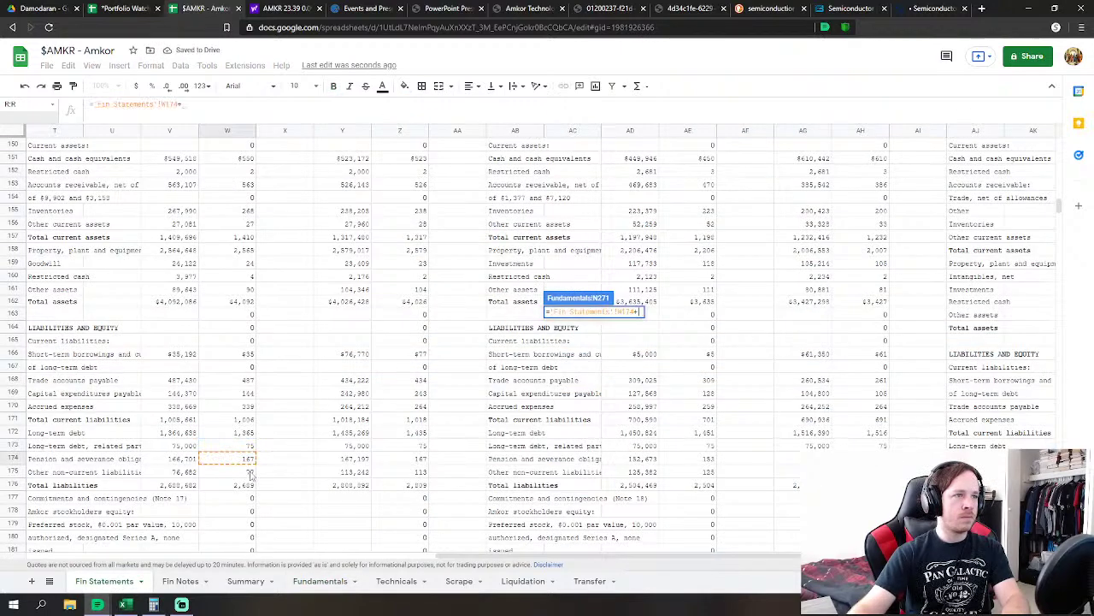
{"action": "left_click", "coordinate": [248, 471]}
{"action": "key", "text": "Return"}
Link FY2016 Common Stock Class A and Capital in Excess of Par to Fin Statements
{"action": "left_click", "coordinate": [587, 276]}
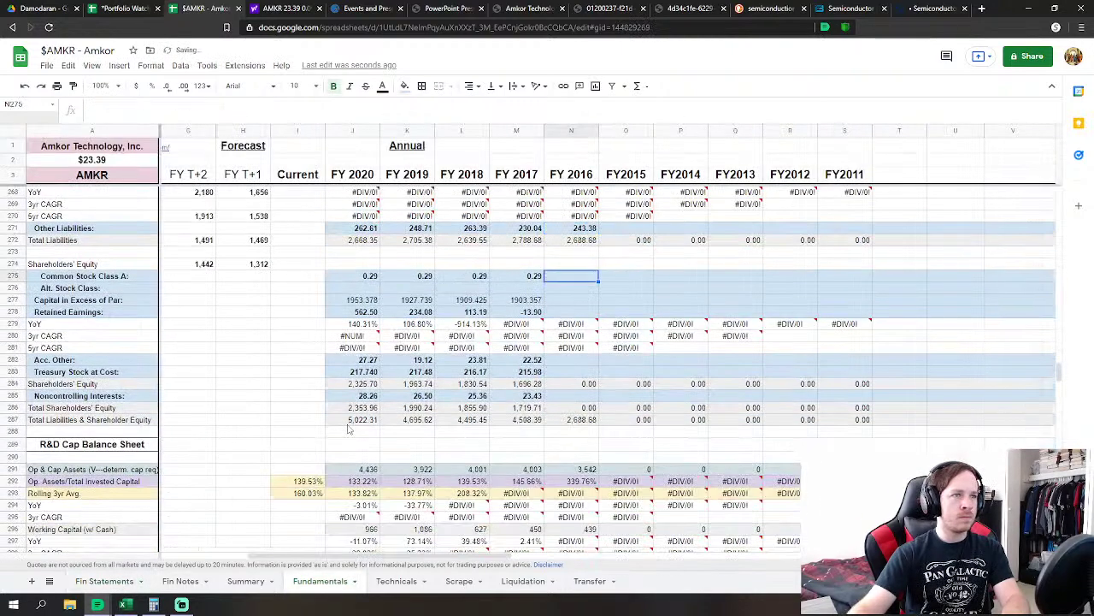
{"action": "type", "text": "="}
{"action": "left_click", "coordinate": [104, 580]}
{"action": "scroll", "coordinate": [199, 513], "scroll_direction": "down", "scroll_amount": 4}
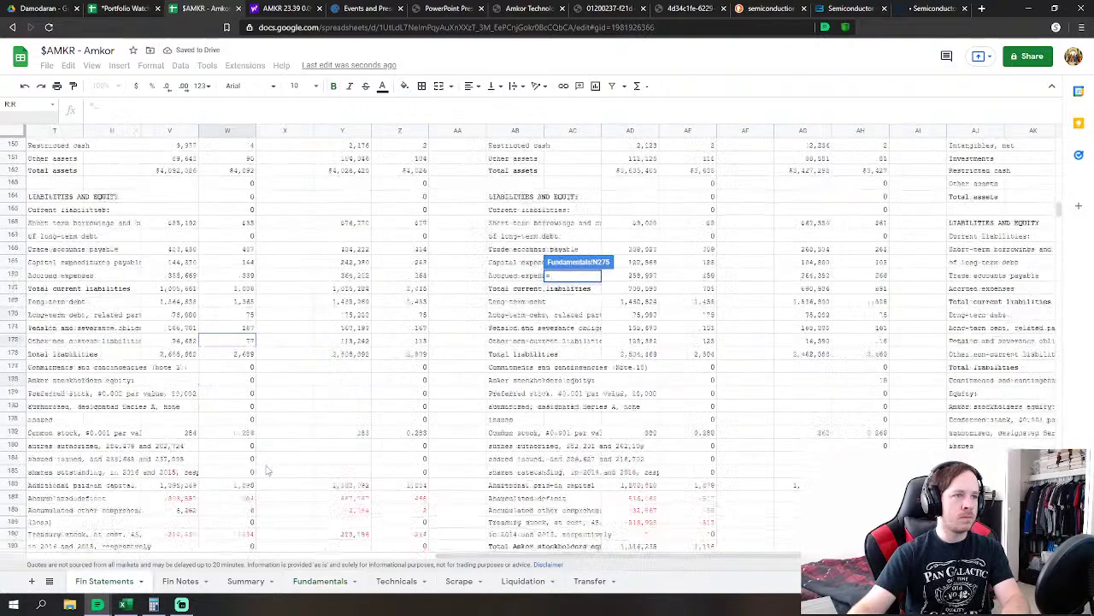
{"action": "left_click", "coordinate": [248, 408]}
{"action": "key", "text": "Return"}
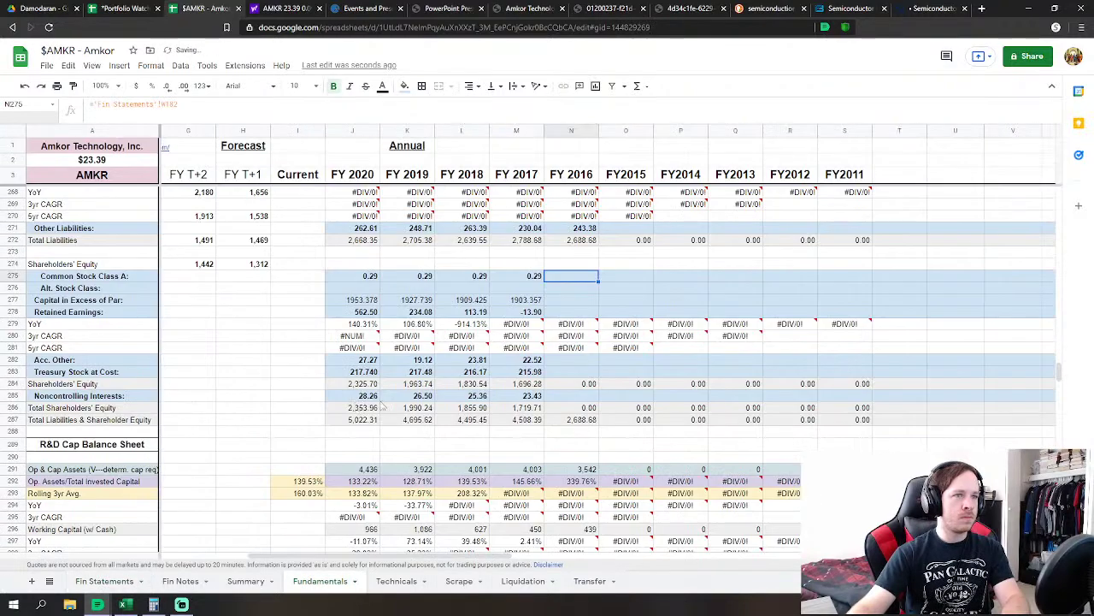
{"action": "left_click", "coordinate": [571, 300]}
{"action": "type", "text": "="}
{"action": "left_click", "coordinate": [117, 581]}
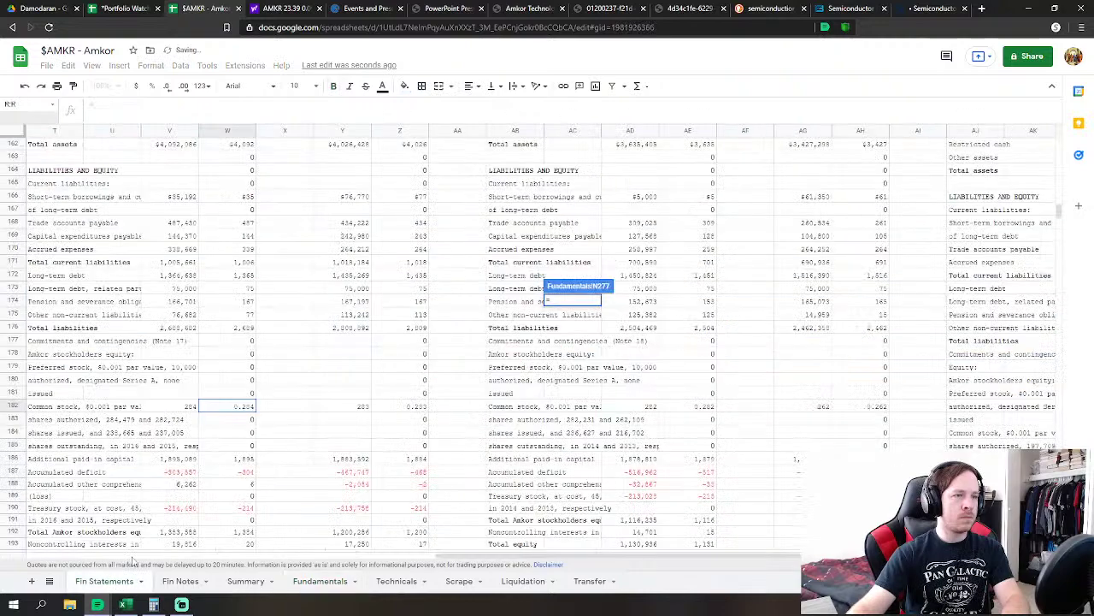
{"action": "left_click", "coordinate": [237, 462]}
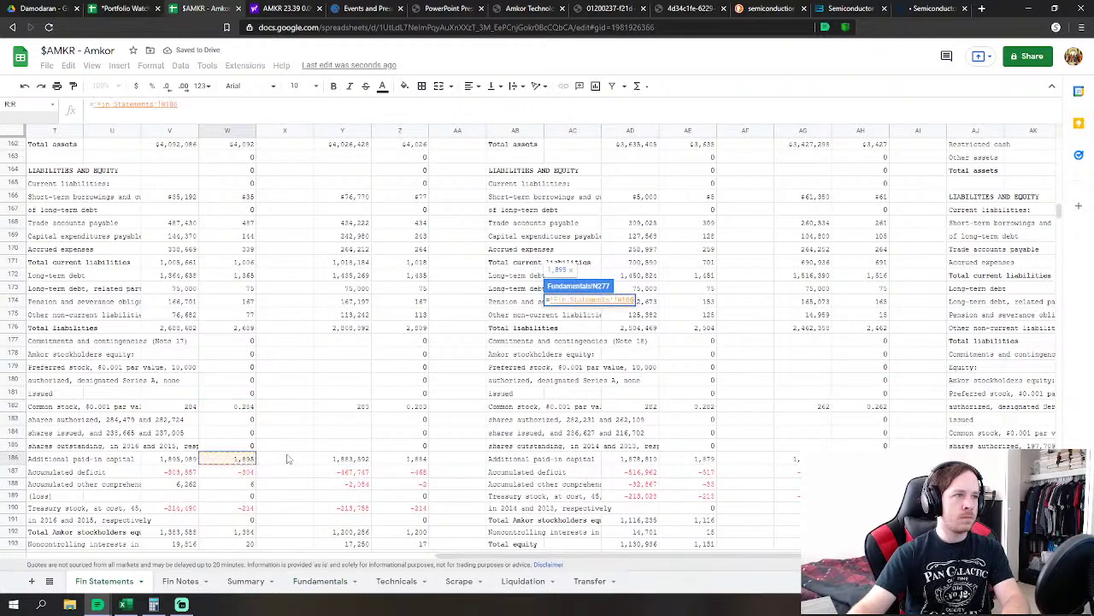
{"action": "key", "text": "Return"}
Link FY2016 Retained Earnings to the accumulated deficit and Acc. Other to W188
{"action": "type", "text": "="}
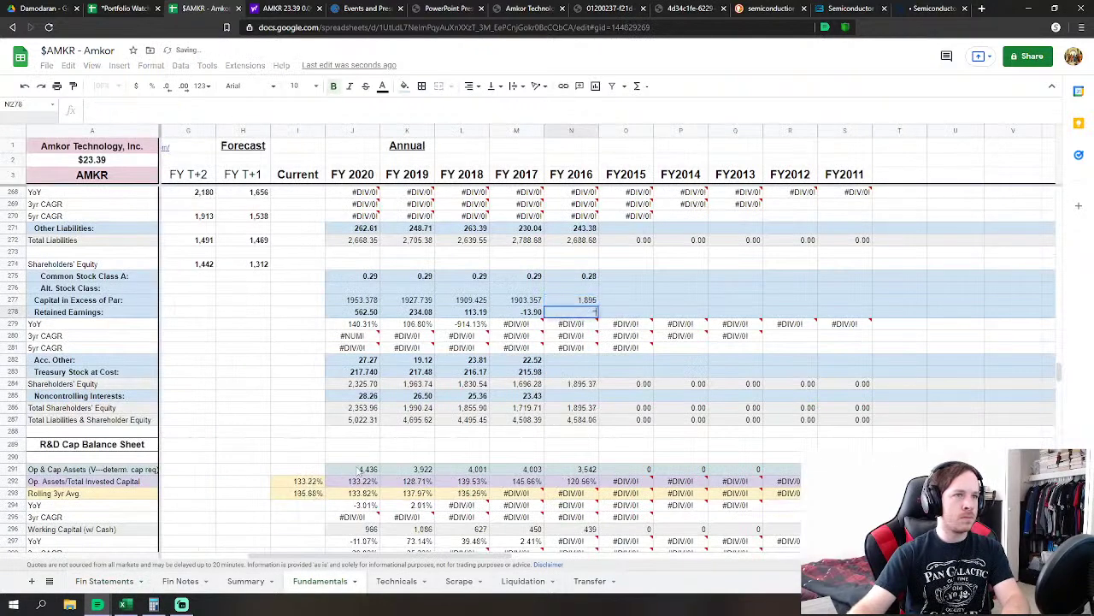
{"action": "left_click", "coordinate": [116, 583]}
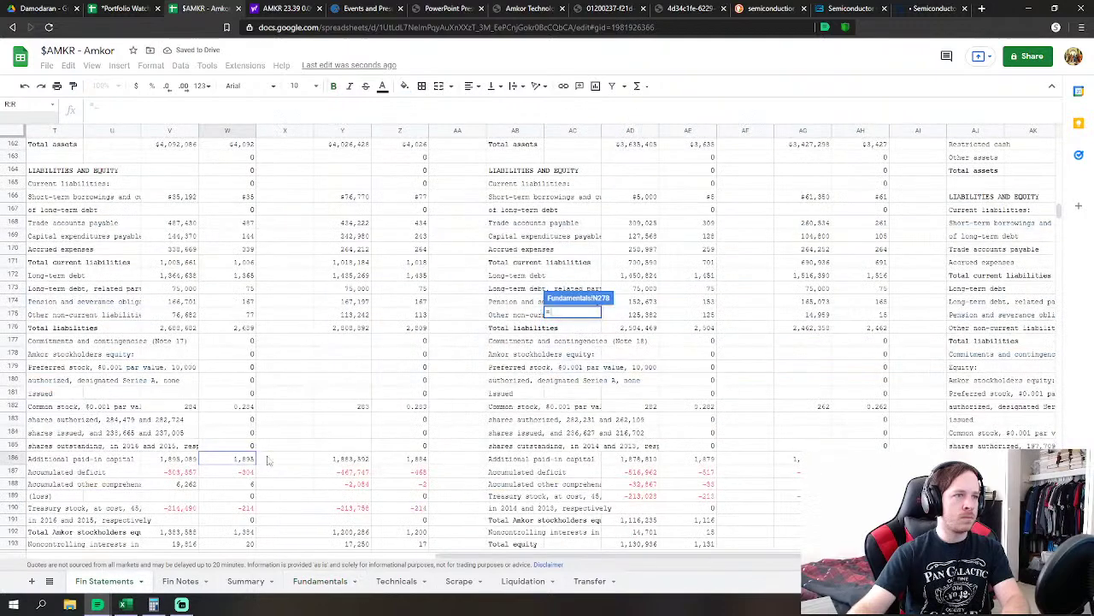
{"action": "left_click", "coordinate": [228, 473]}
{"action": "key", "text": "Return"}
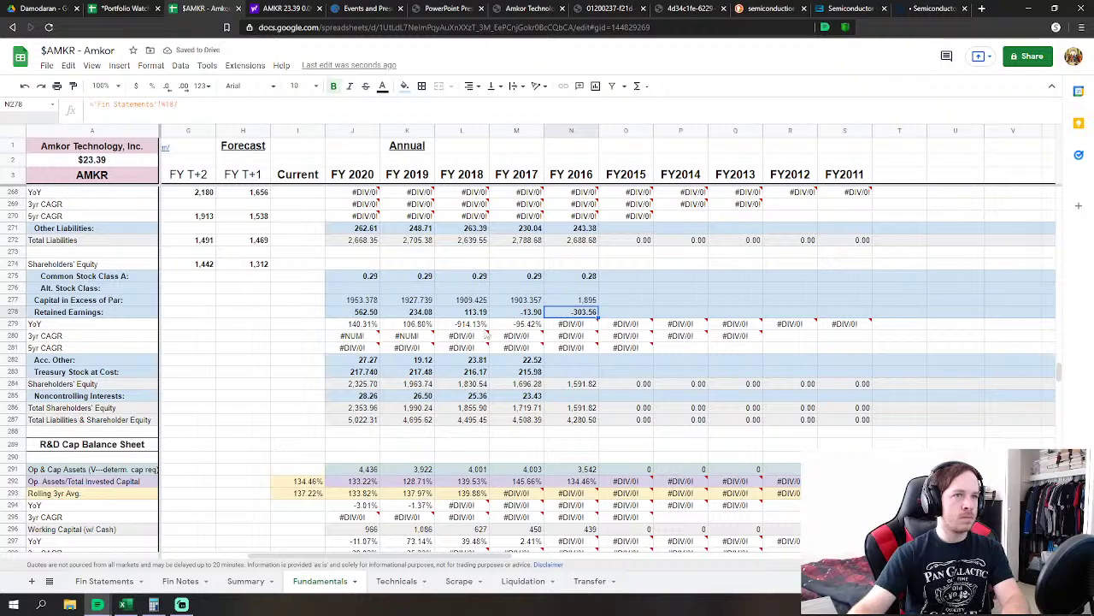
{"action": "left_click", "coordinate": [554, 359]}
{"action": "type", "text": "="}
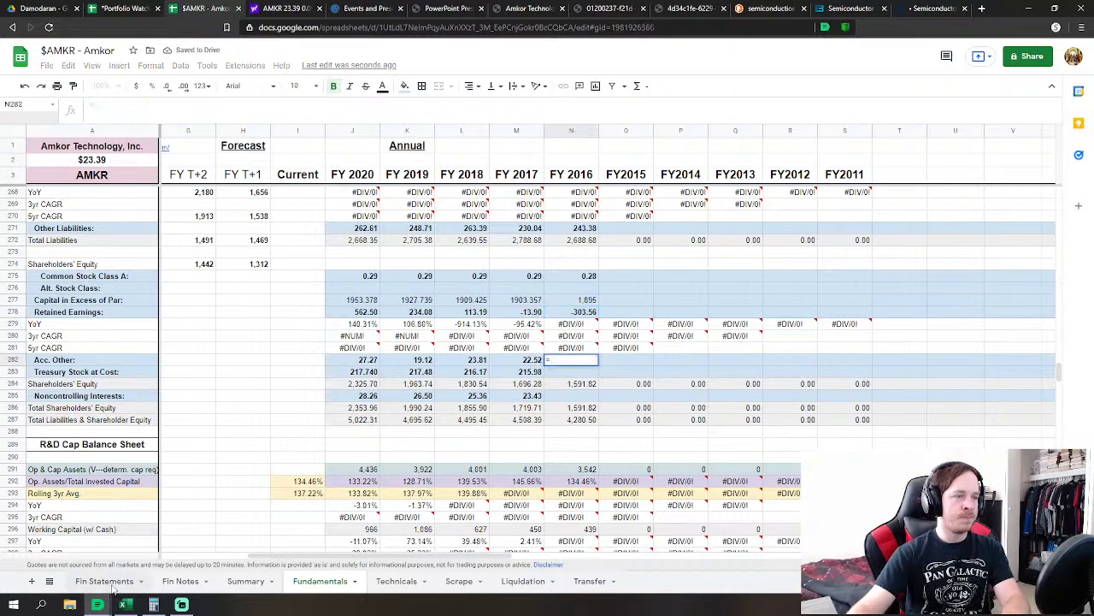
{"action": "left_click", "coordinate": [109, 583]}
{"action": "left_click", "coordinate": [236, 485]}
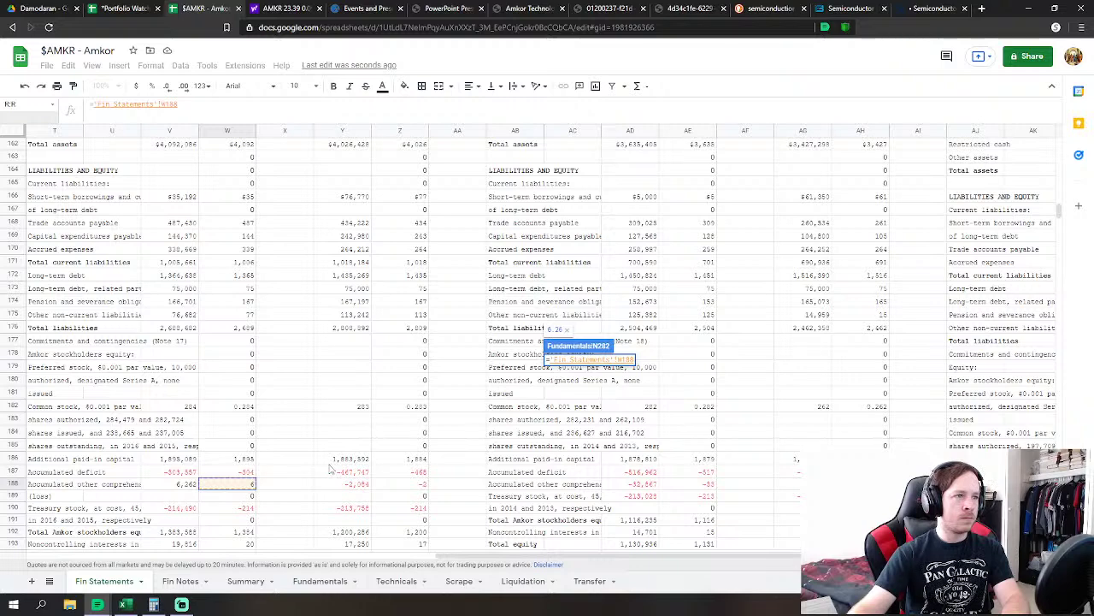
{"action": "scroll", "coordinate": [330, 467], "scroll_direction": "down", "scroll_amount": 1}
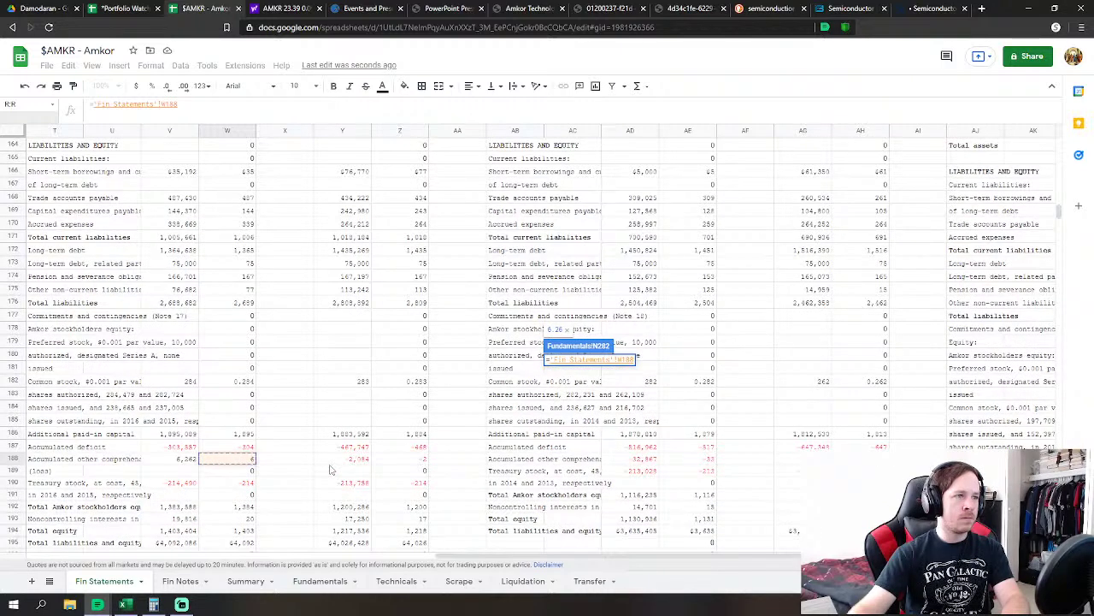
{"action": "key", "text": "Return"}
Link FY2016 Treasury Stock to W190 and Noncontrolling Interests to W193
{"action": "type", "text": "="}
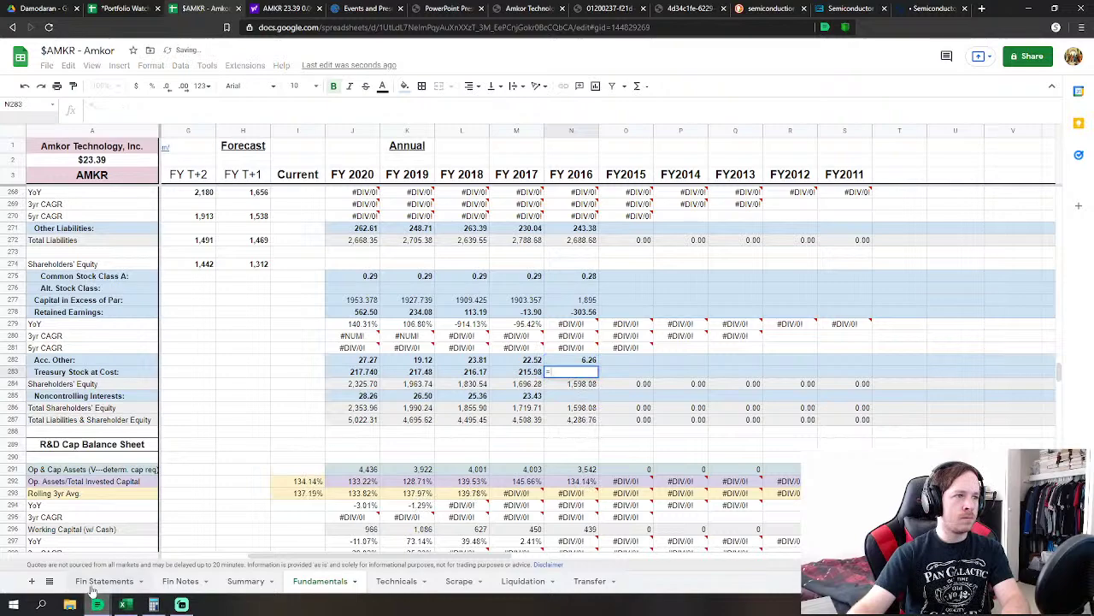
{"action": "left_click", "coordinate": [95, 583]}
{"action": "left_click", "coordinate": [248, 484]}
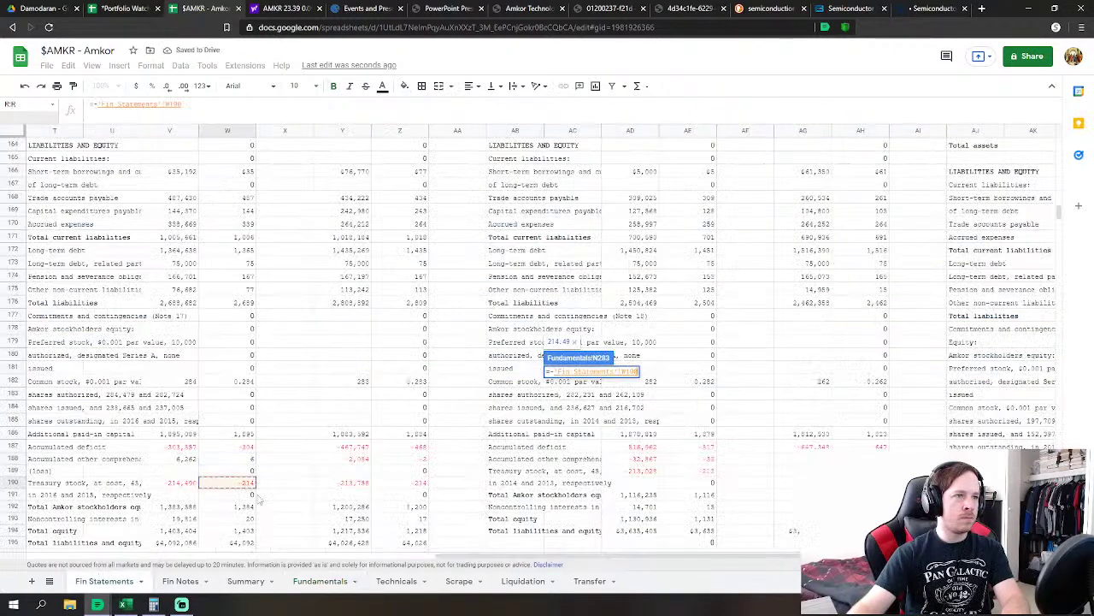
{"action": "key", "text": "Return"}
{"action": "key", "text": "Down"}
{"action": "type", "text": "="}
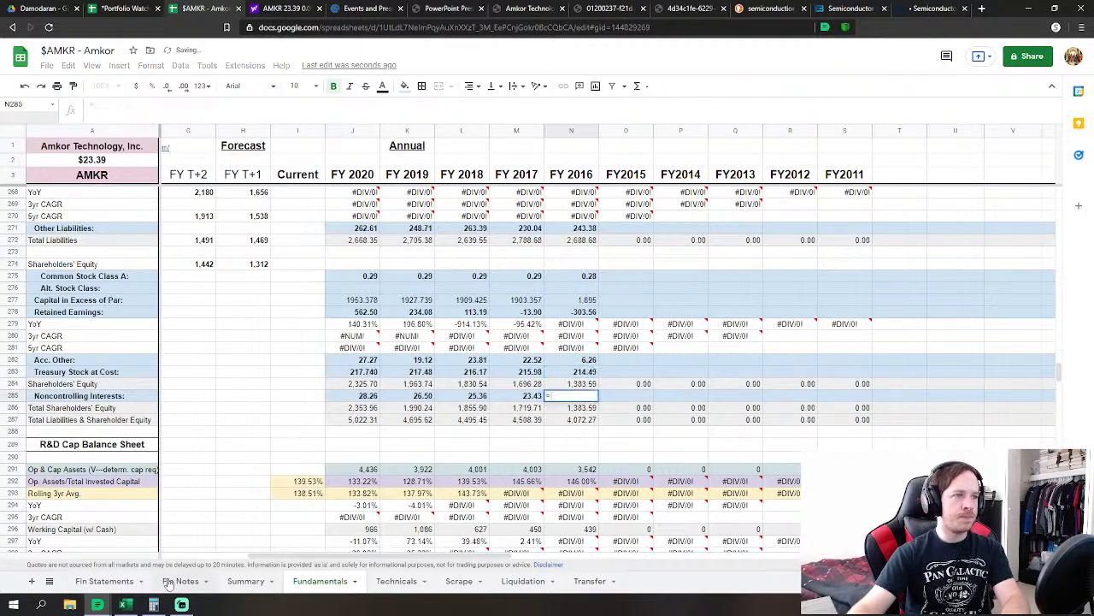
{"action": "left_click", "coordinate": [114, 583]}
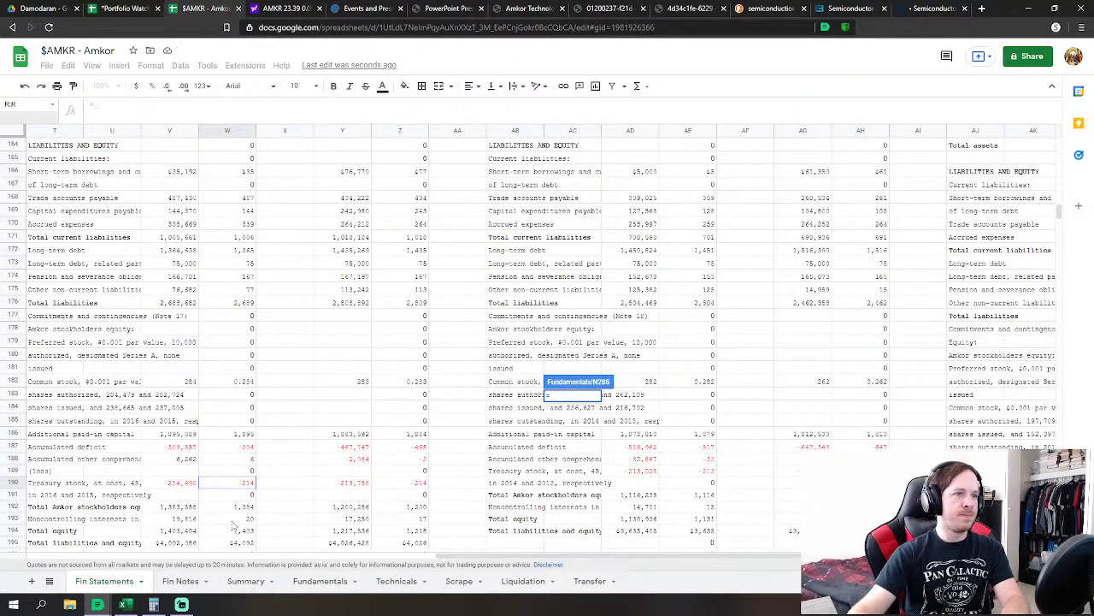
{"action": "left_click", "coordinate": [232, 522]}
{"action": "key", "text": "Return"}
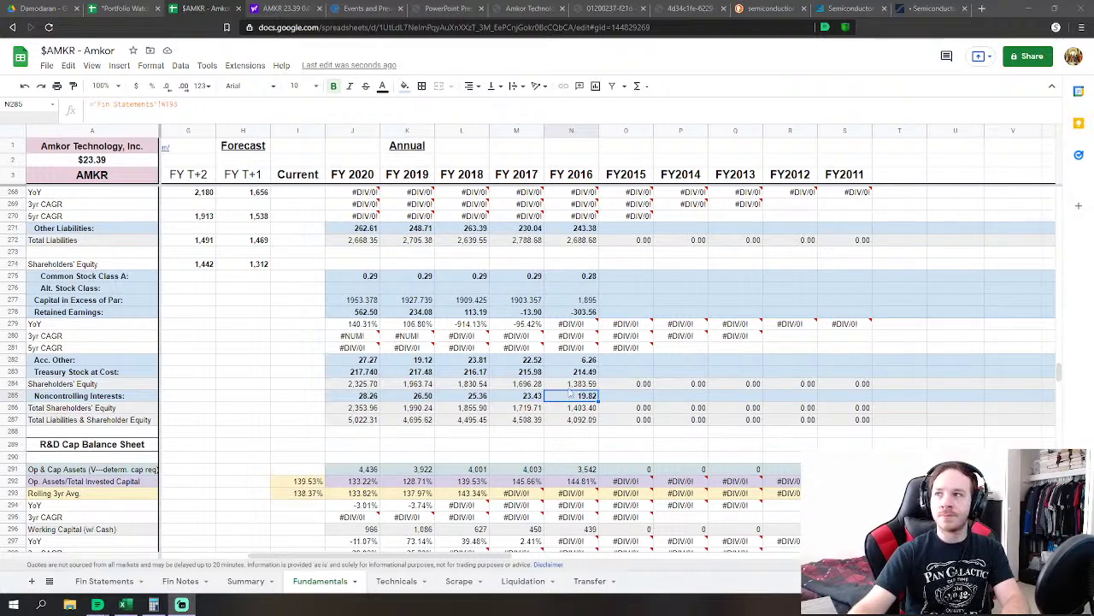
Scroll up to the Income Statements rows and move right to cell O32 in FY2015
{"action": "scroll", "coordinate": [639, 397], "scroll_direction": "down", "scroll_amount": 4}
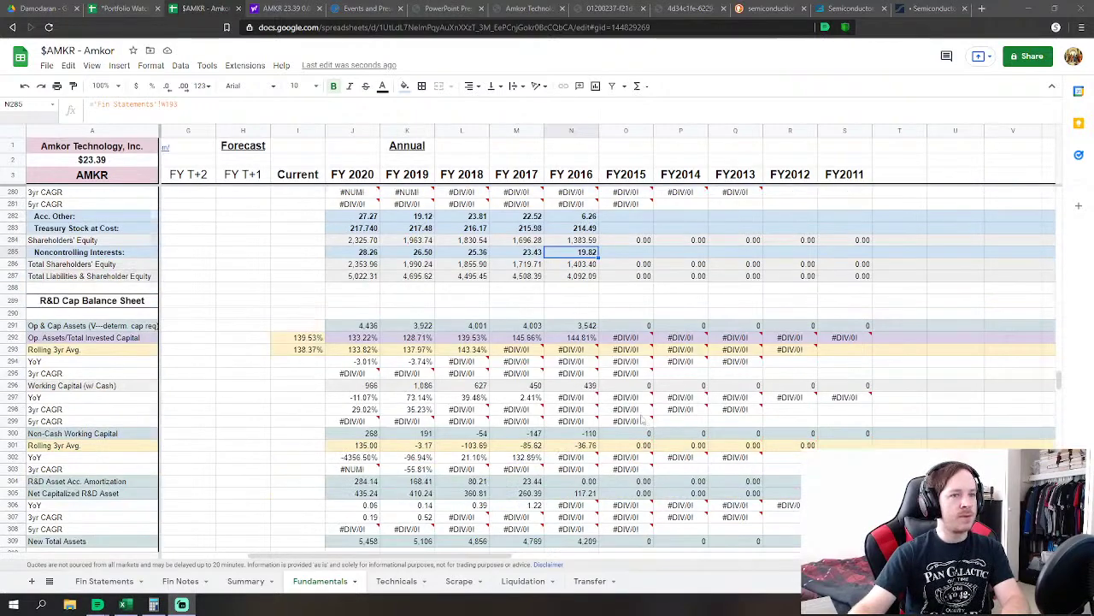
{"action": "scroll", "coordinate": [742, 395], "scroll_direction": "up", "scroll_amount": 7}
{"action": "left_click_drag", "start_coordinate": [1057, 363], "coordinate": [1072, 209]}
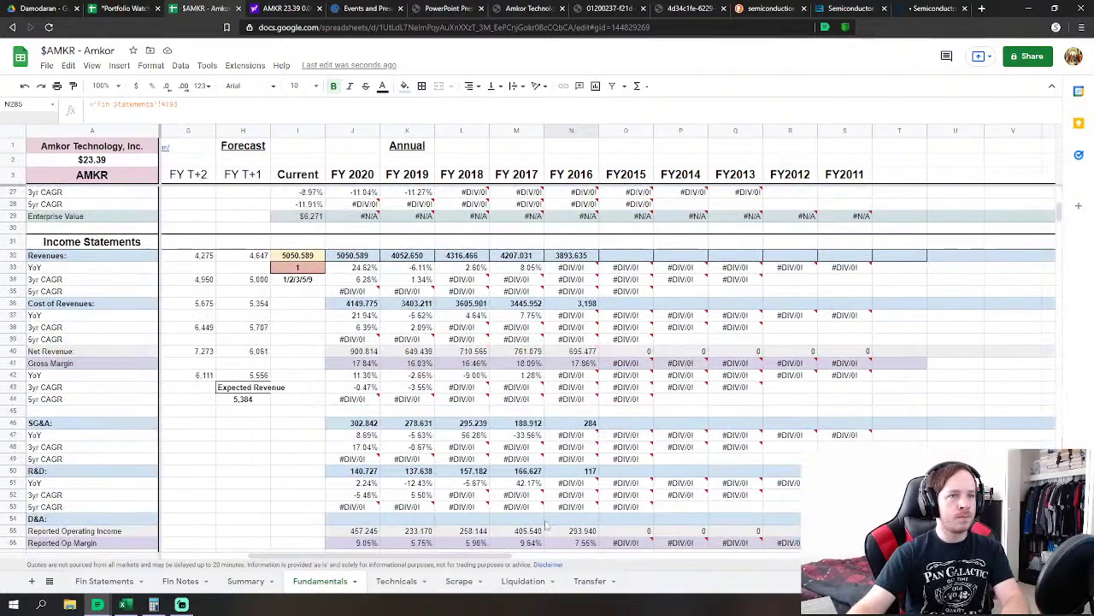
{"action": "left_click_drag", "start_coordinate": [513, 557], "coordinate": [545, 556]}
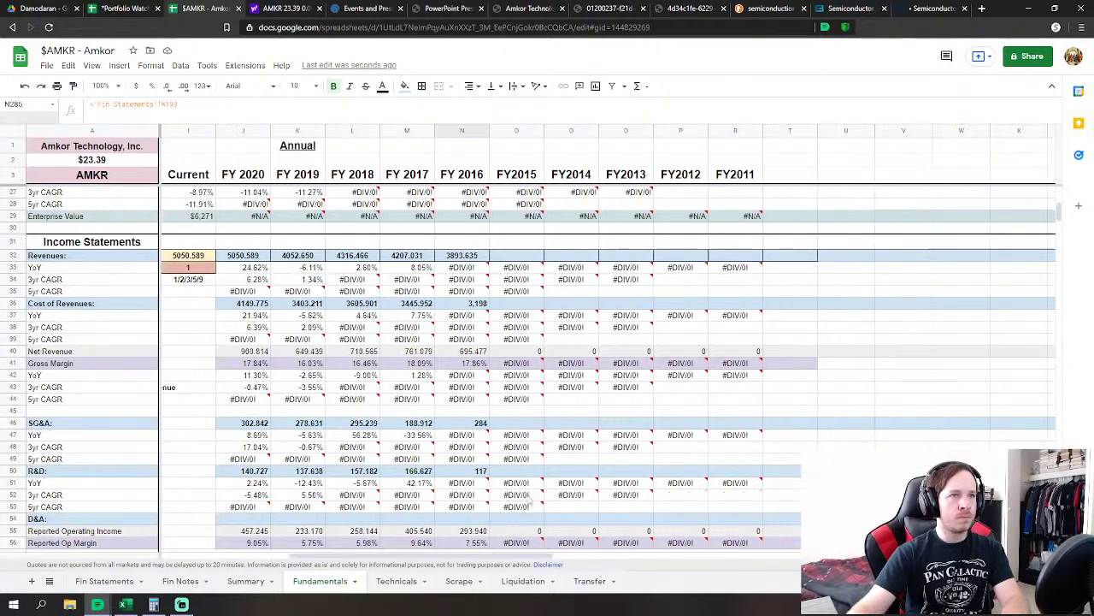
Link FY2015 Revenues on Fundamentals to the Fin Statements net sales in Z9
{"action": "key", "text": "Right"}
{"action": "type", "text": "="}
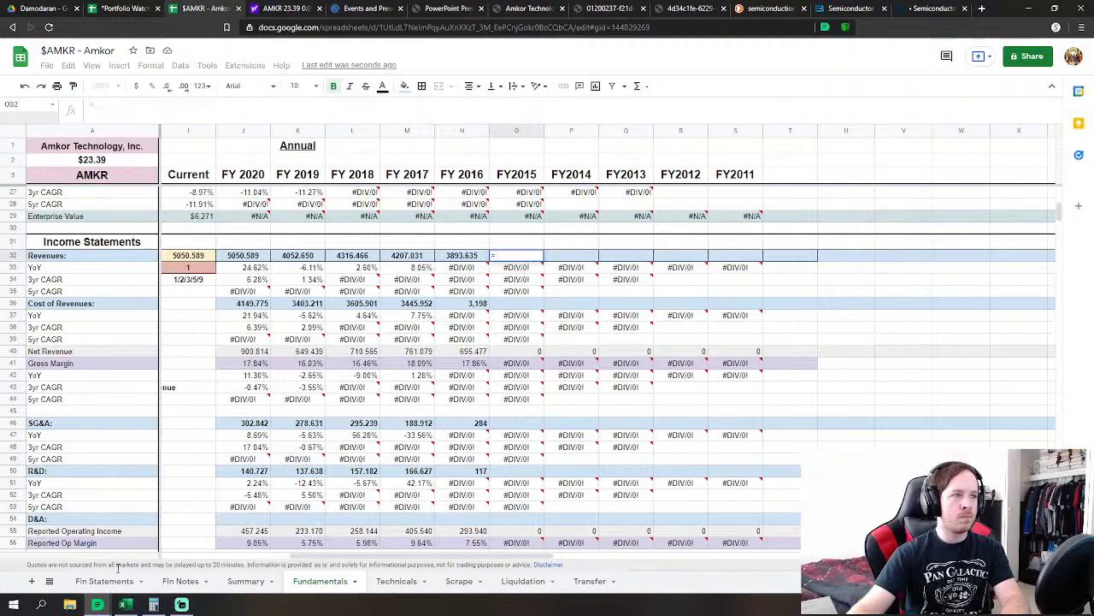
{"action": "left_click", "coordinate": [106, 582]}
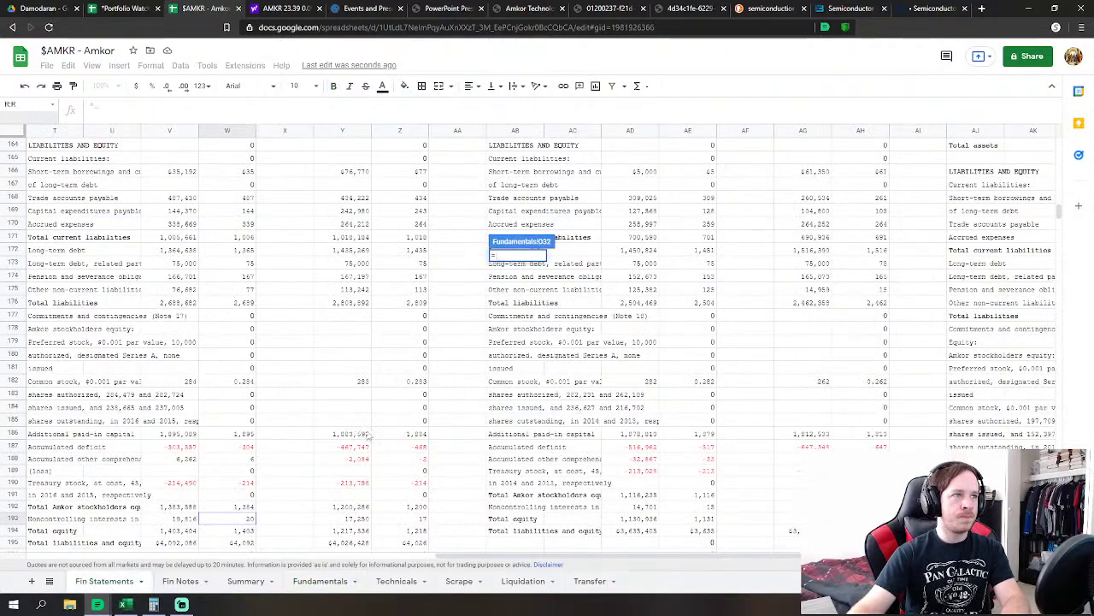
{"action": "scroll", "coordinate": [360, 440], "scroll_direction": "up", "scroll_amount": 10}
{"action": "scroll", "coordinate": [382, 429], "scroll_direction": "up", "scroll_amount": 9}
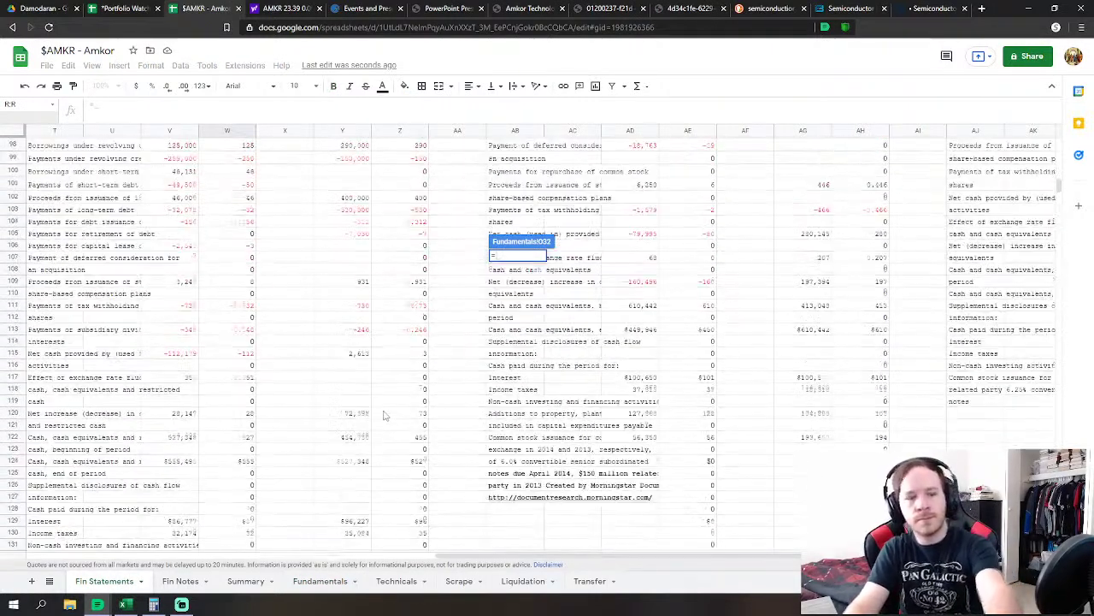
{"action": "scroll", "coordinate": [385, 417], "scroll_direction": "up", "scroll_amount": 9}
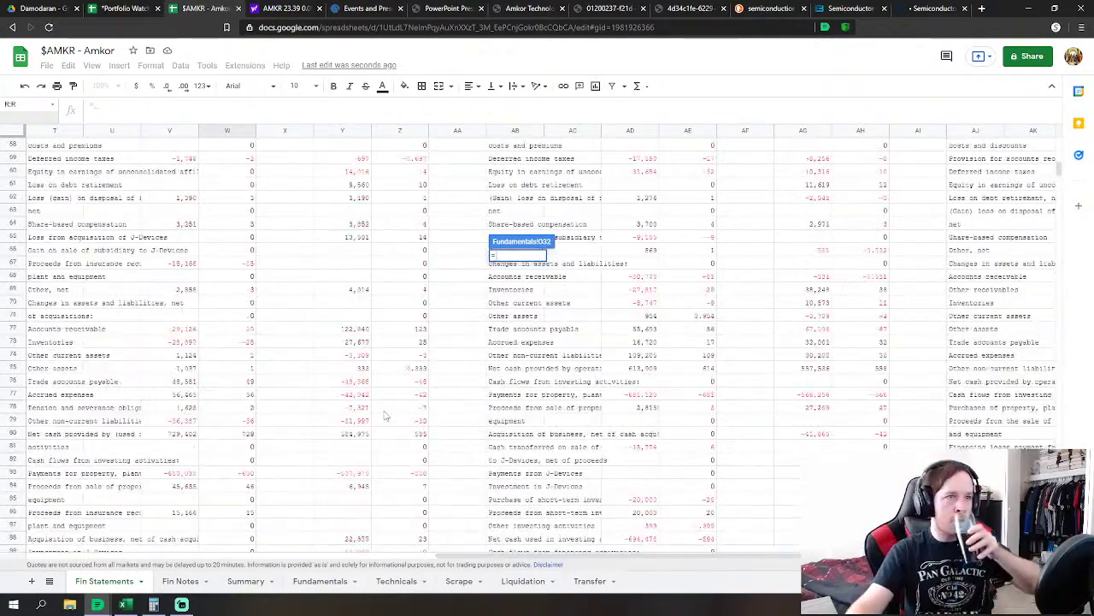
{"action": "scroll", "coordinate": [385, 416], "scroll_direction": "up", "scroll_amount": 4}
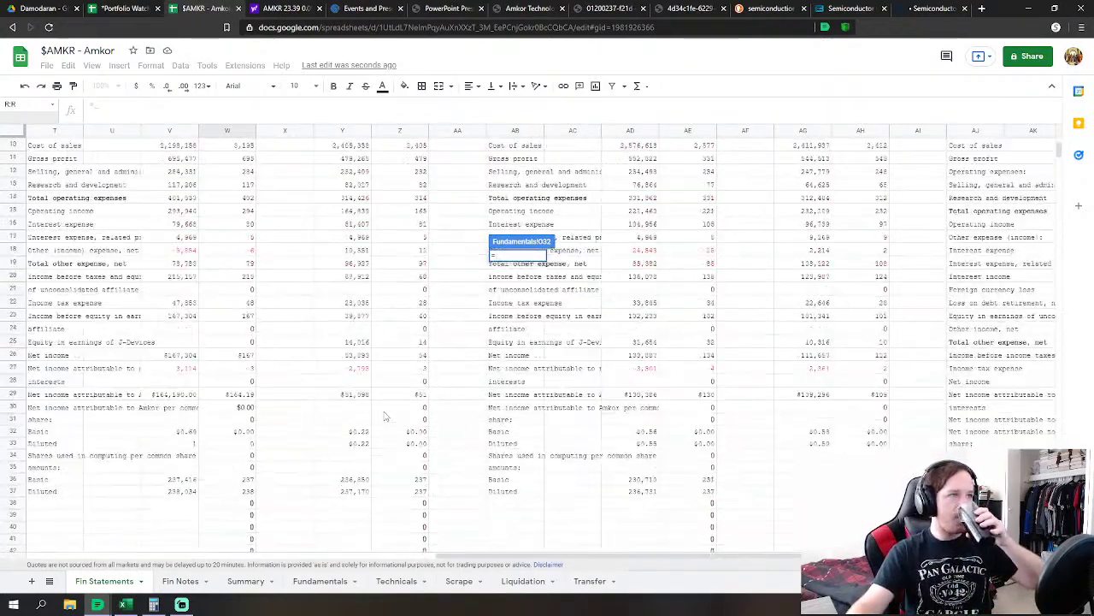
{"action": "scroll", "coordinate": [385, 416], "scroll_direction": "up", "scroll_amount": 1}
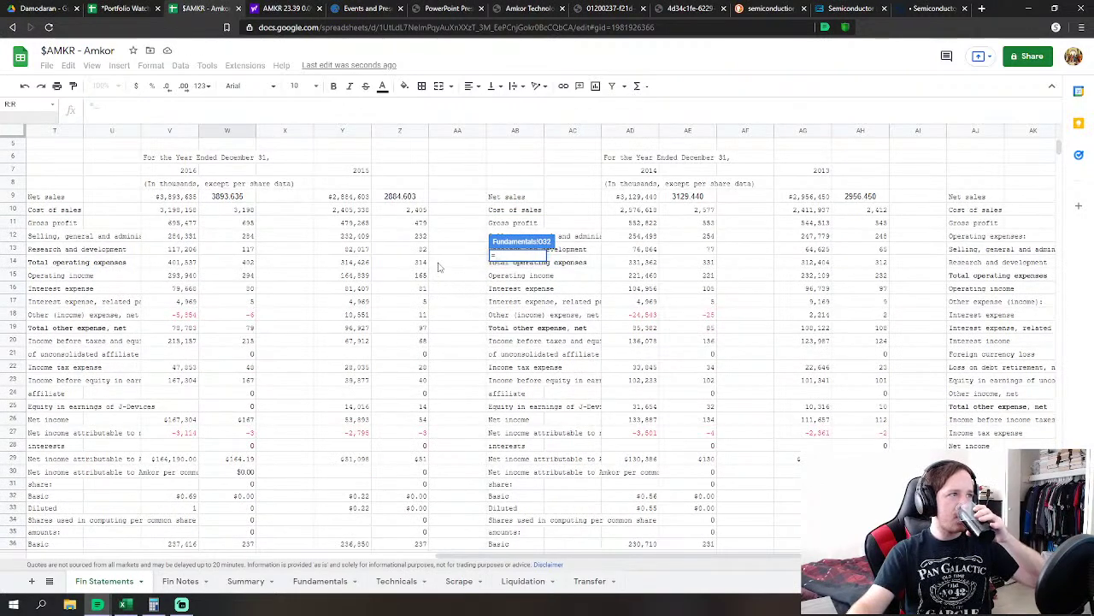
{"action": "left_click", "coordinate": [411, 198]}
{"action": "key", "text": "Return"}
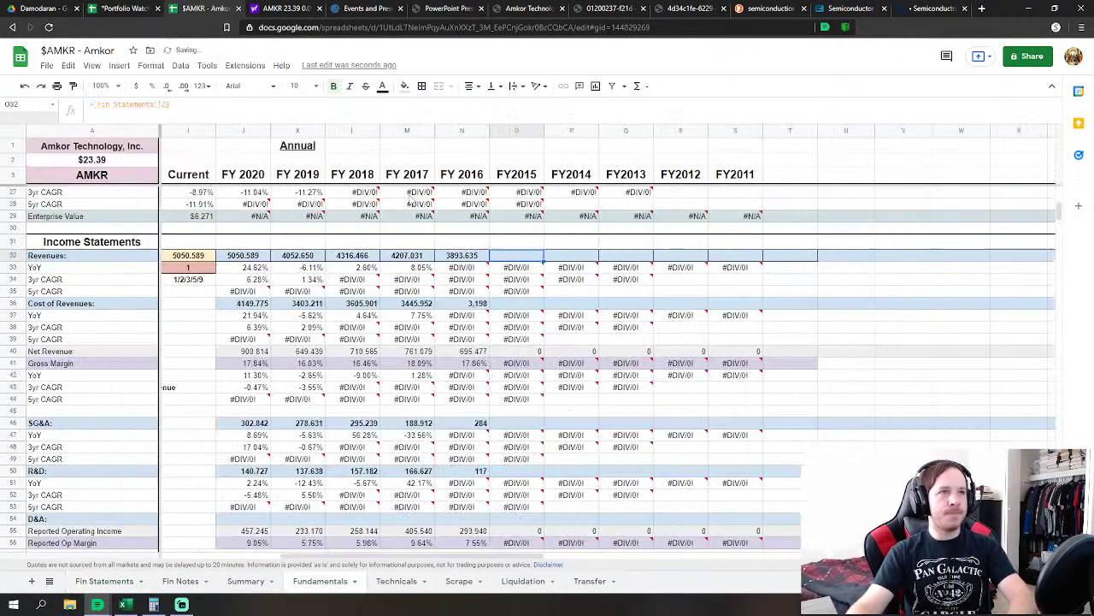
Link FY2015 Cost of Revenues to Fin Statements Z10 and SG&A to Z12
{"action": "scroll", "coordinate": [536, 395], "scroll_direction": "down", "scroll_amount": 1}
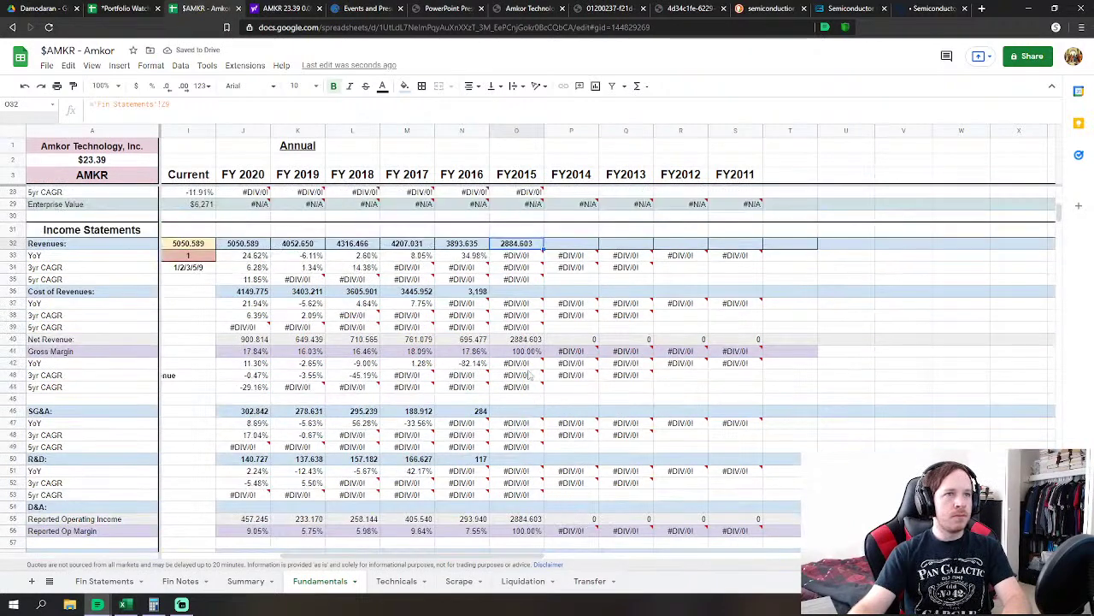
{"action": "left_click", "coordinate": [517, 291]}
{"action": "type", "text": "="}
{"action": "left_click", "coordinate": [104, 580]}
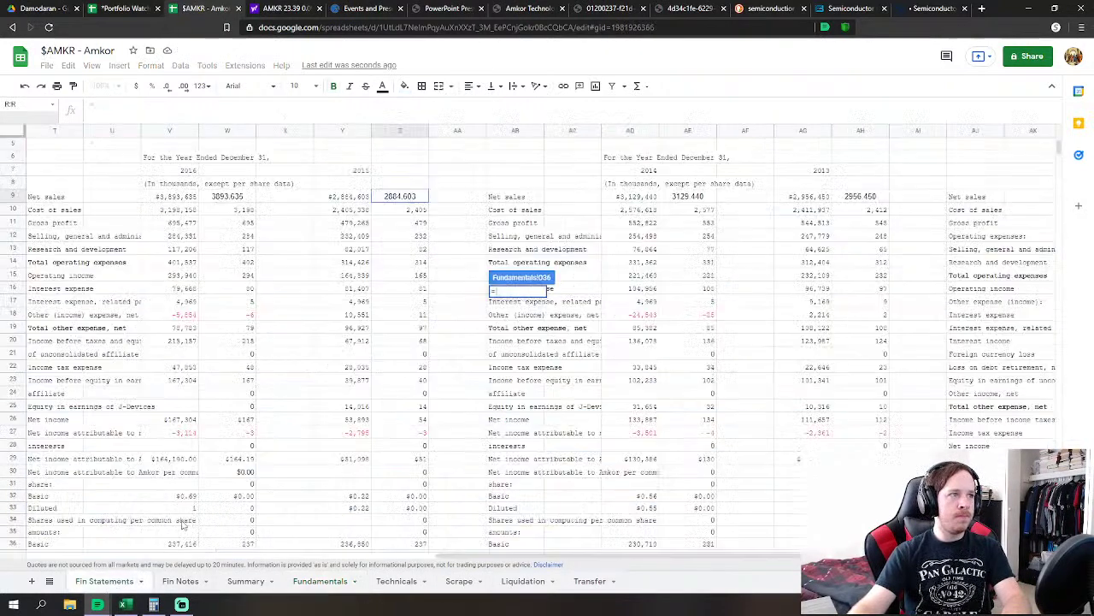
{"action": "left_click", "coordinate": [418, 211]}
{"action": "key", "text": "Return"}
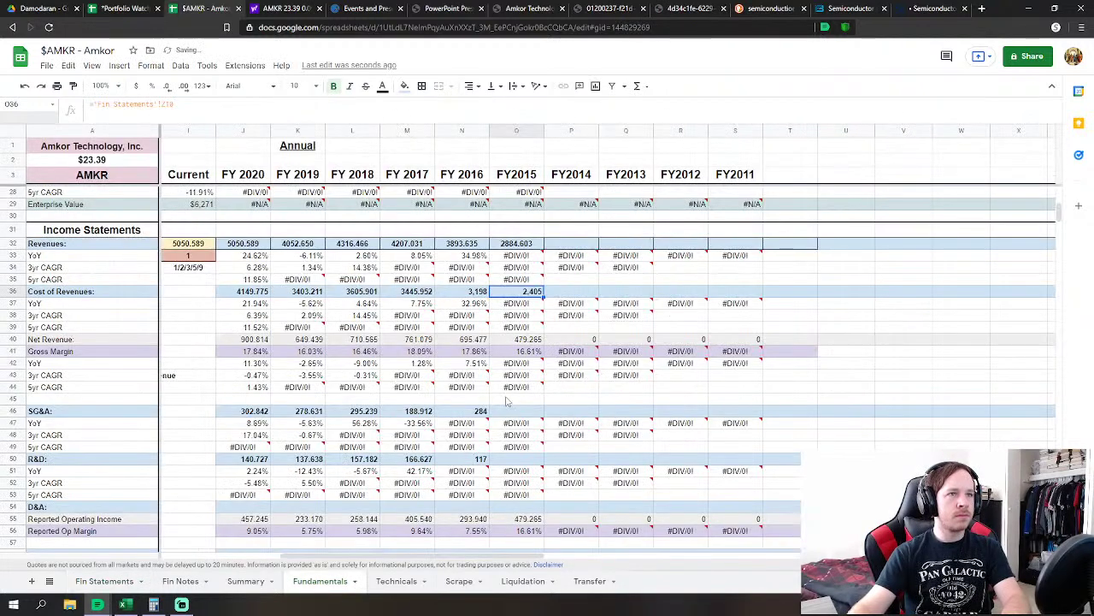
{"action": "left_click", "coordinate": [509, 411]}
{"action": "type", "text": "="}
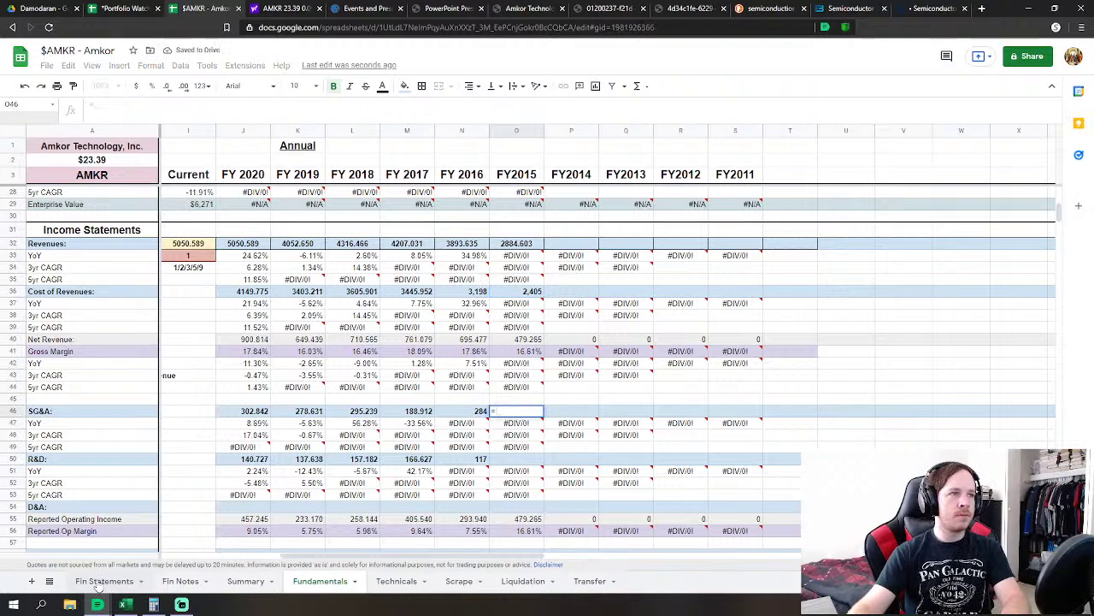
{"action": "left_click", "coordinate": [101, 582]}
{"action": "left_click", "coordinate": [419, 239]}
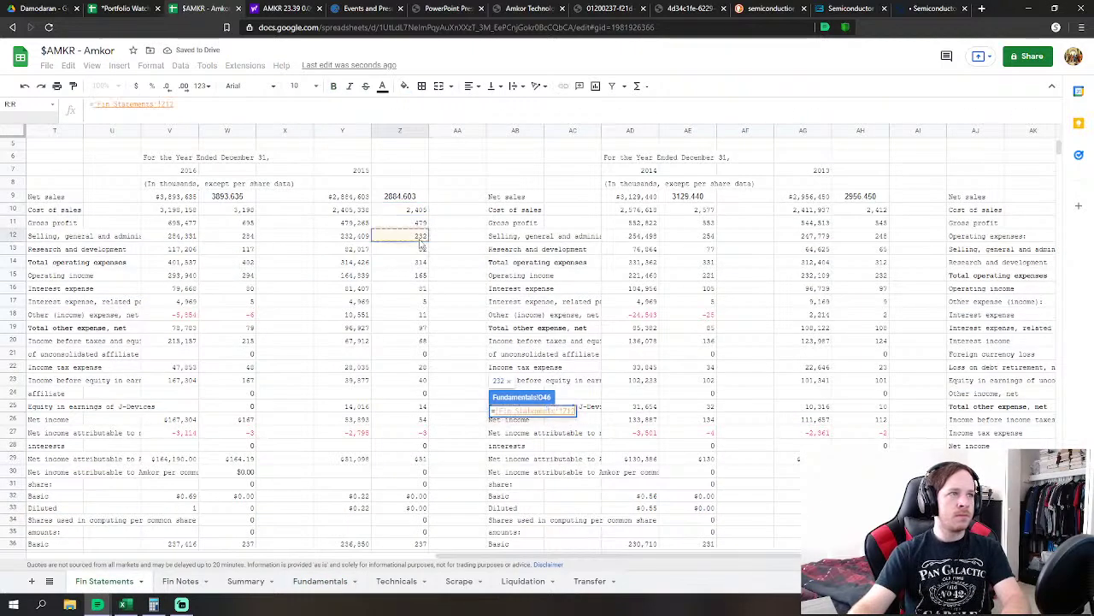
{"action": "key", "text": "Return"}
Link FY2015 R&D to the Fin Statements research and development figure in Z13
{"action": "left_click", "coordinate": [516, 458]}
{"action": "type", "text": "="}
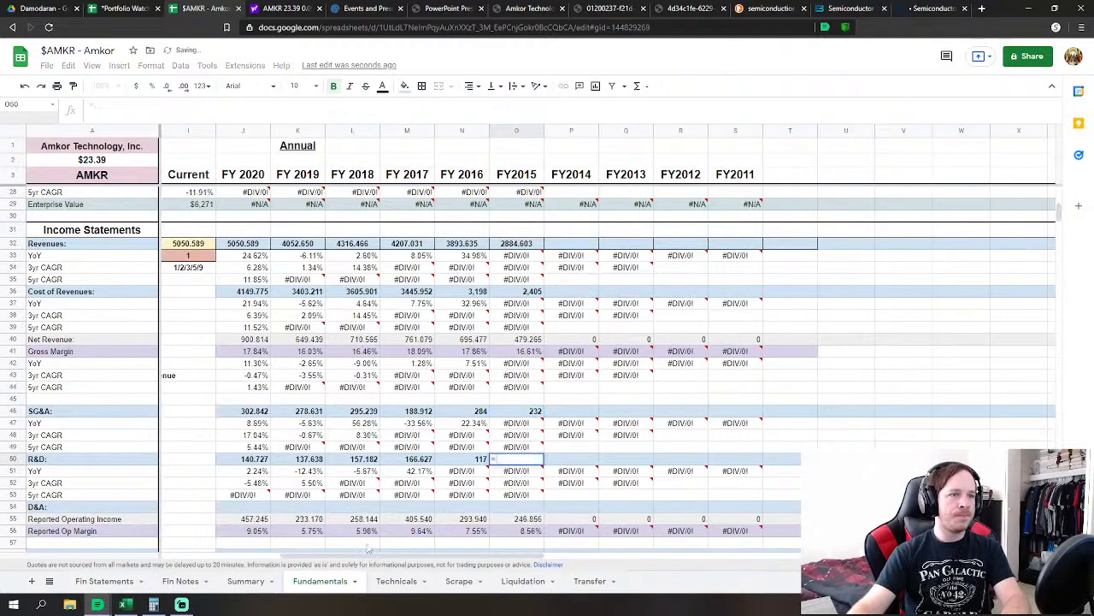
{"action": "left_click", "coordinate": [101, 582]}
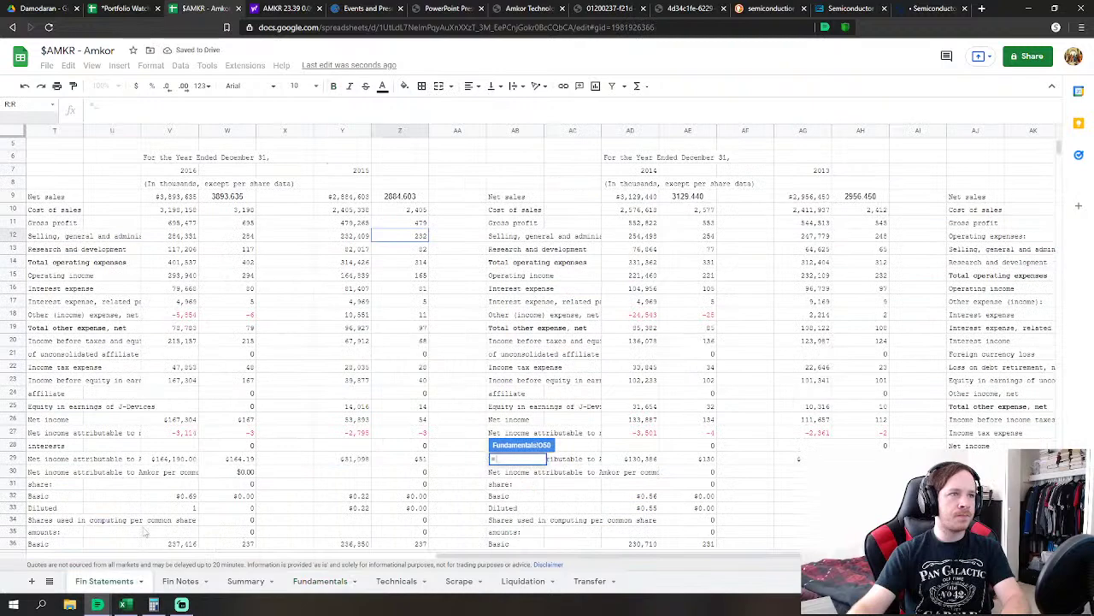
{"action": "left_click", "coordinate": [411, 250]}
{"action": "key", "text": "Return"}
Set FY2015 Interest Expense to Fin Statements Z16 plus the related-party interest in Z17
{"action": "scroll", "coordinate": [640, 351], "scroll_direction": "down", "scroll_amount": 5}
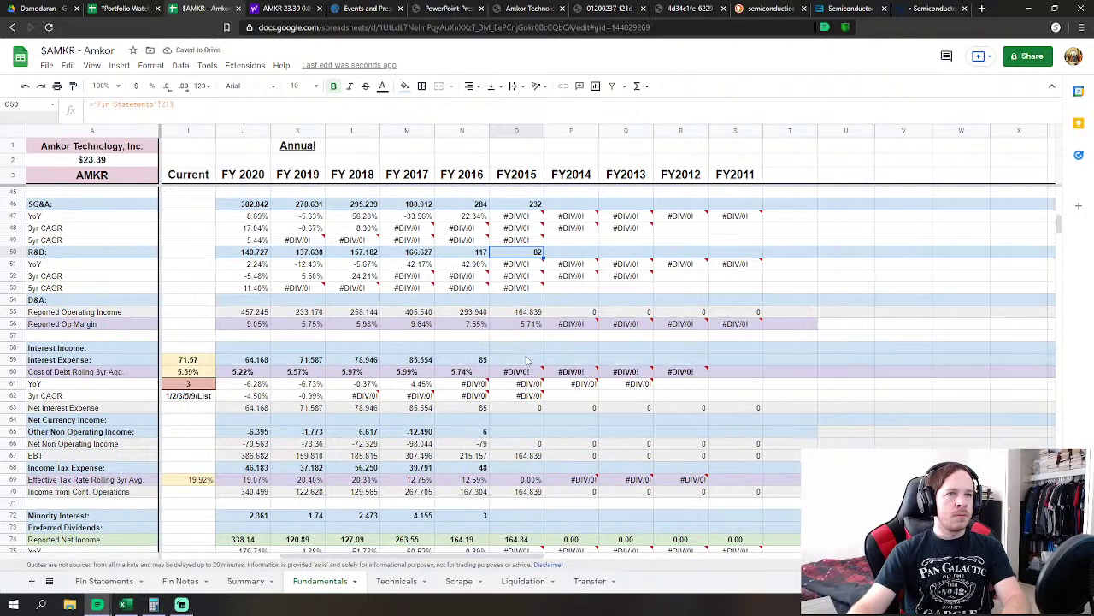
{"action": "left_click", "coordinate": [516, 359]}
{"action": "type", "text": "="}
{"action": "left_click", "coordinate": [96, 581]}
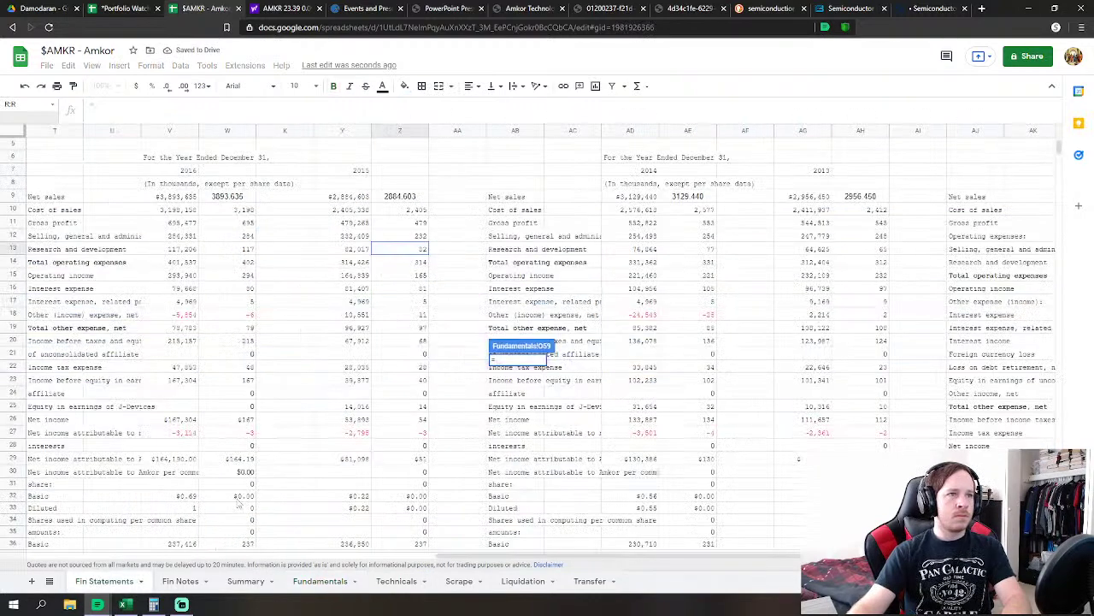
{"action": "left_click", "coordinate": [417, 292]}
{"action": "type", "text": "+"}
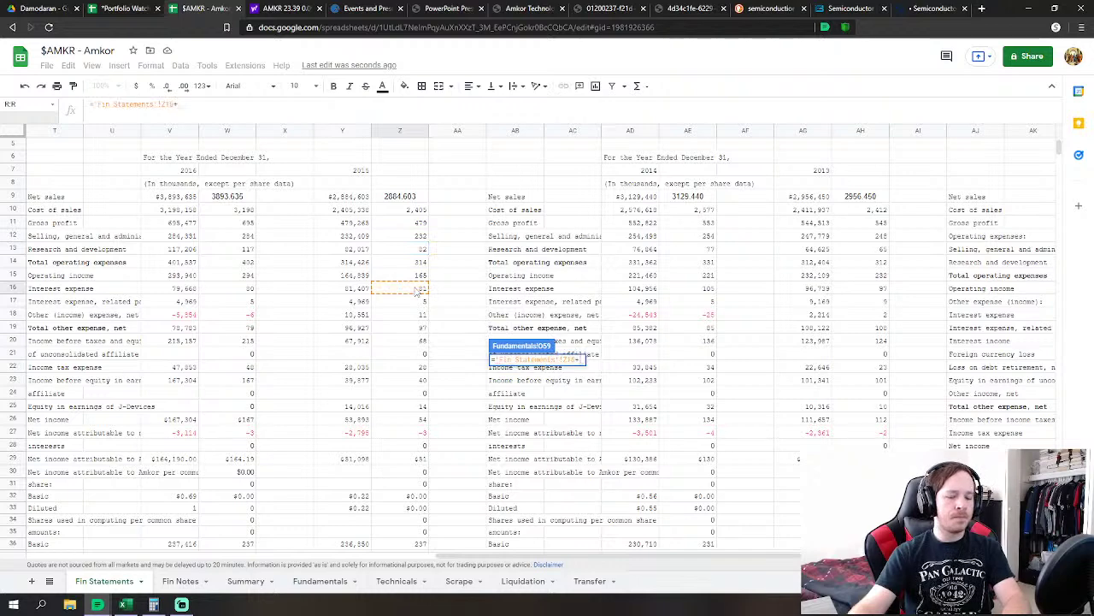
{"action": "left_click", "coordinate": [423, 302]}
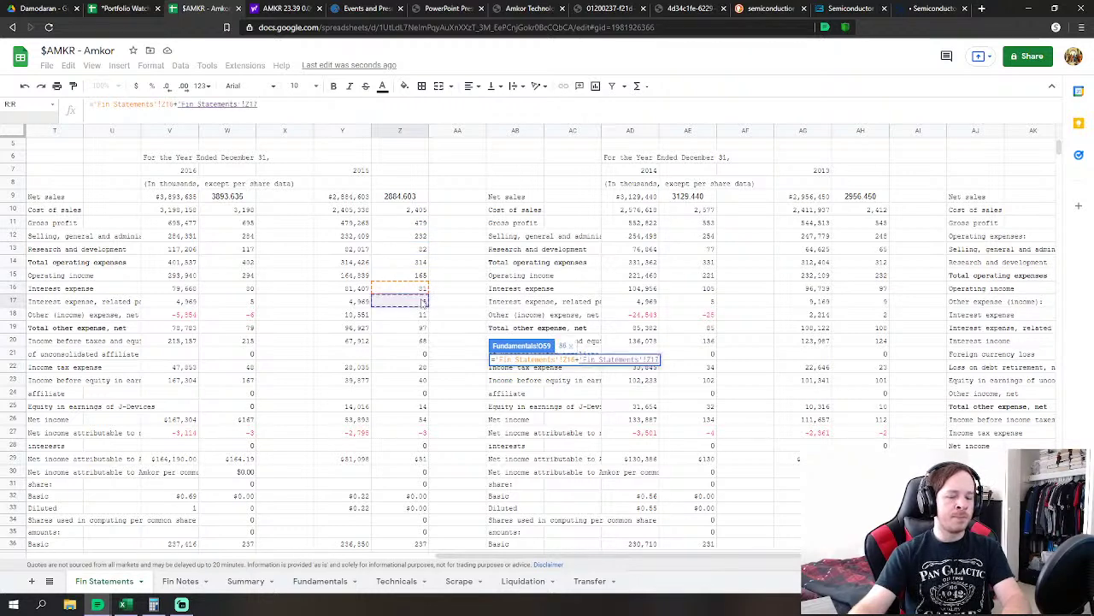
{"action": "key", "text": "Return"}
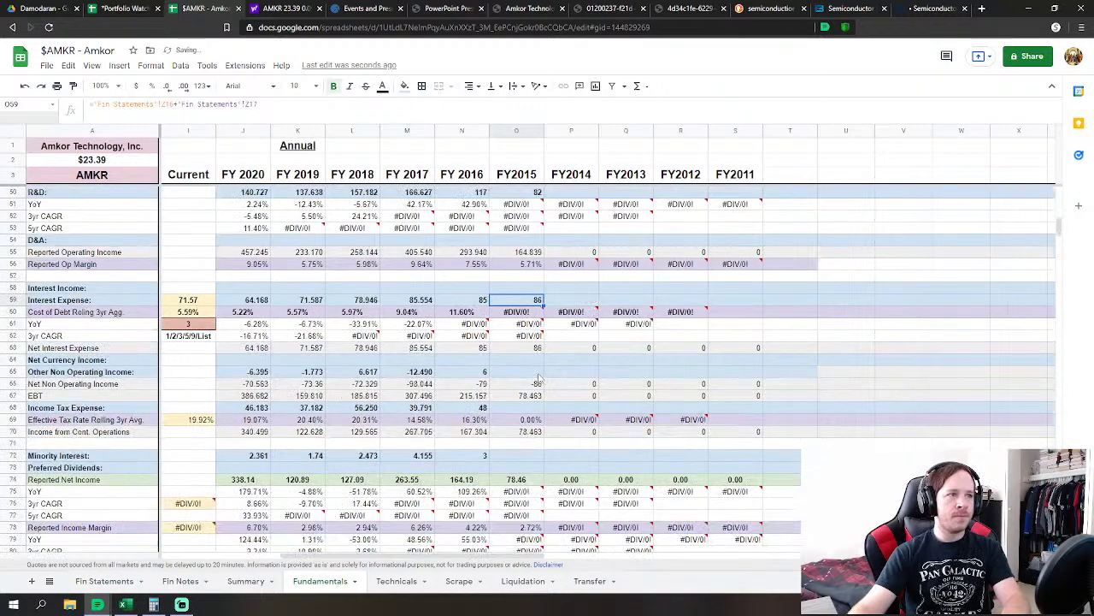
Set FY2015 Other Non Operating Income to =-'Fin Statements'!Z18, giving -11
{"action": "left_click", "coordinate": [536, 373]}
{"action": "type", "text": "="}
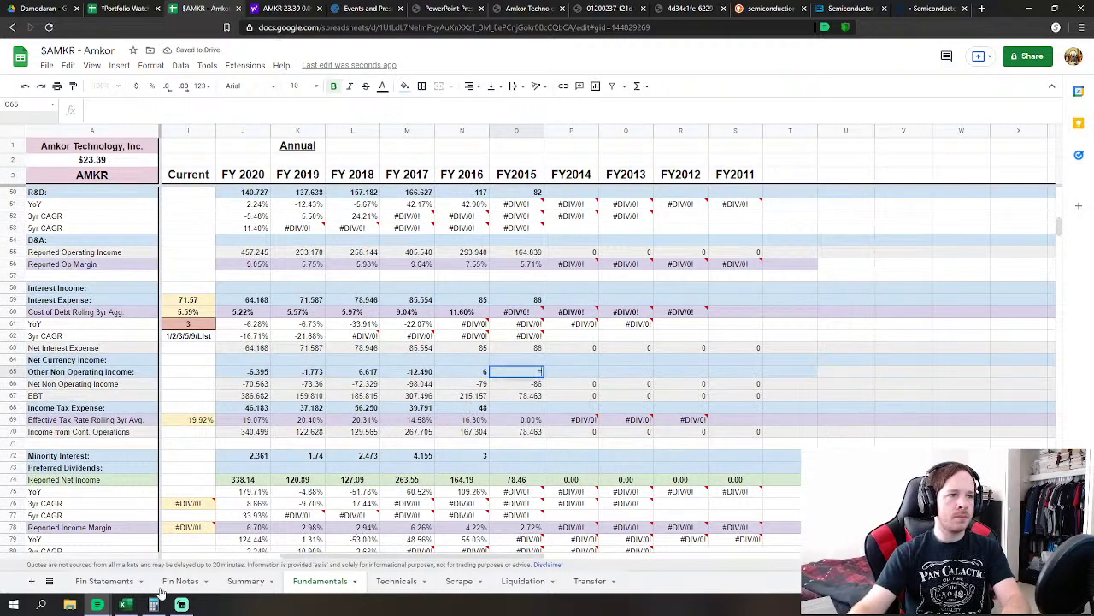
{"action": "left_click", "coordinate": [87, 583]}
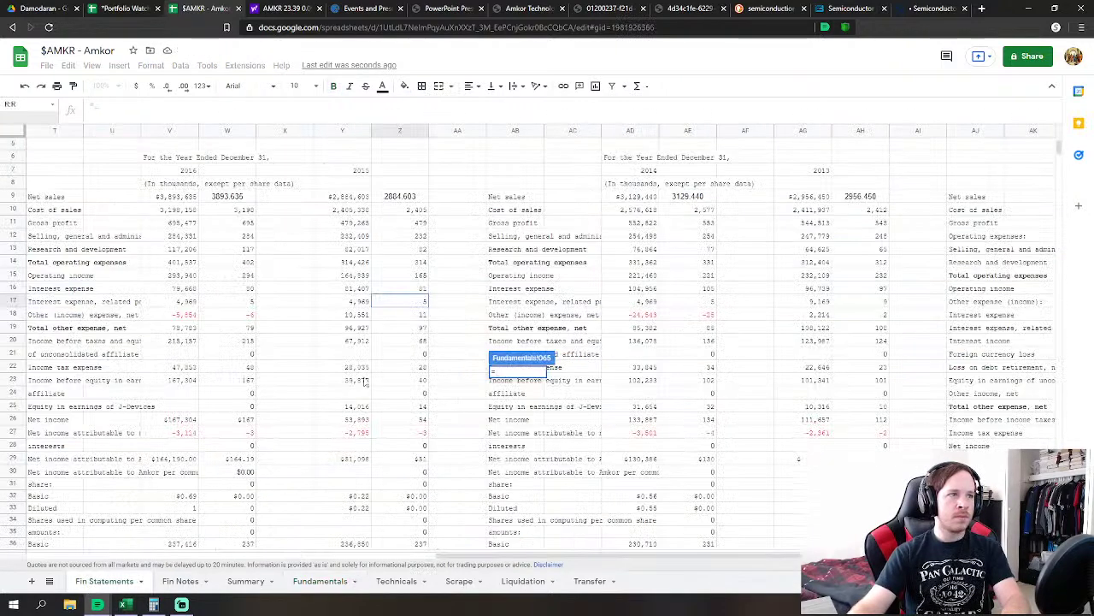
{"action": "left_click", "coordinate": [419, 315]}
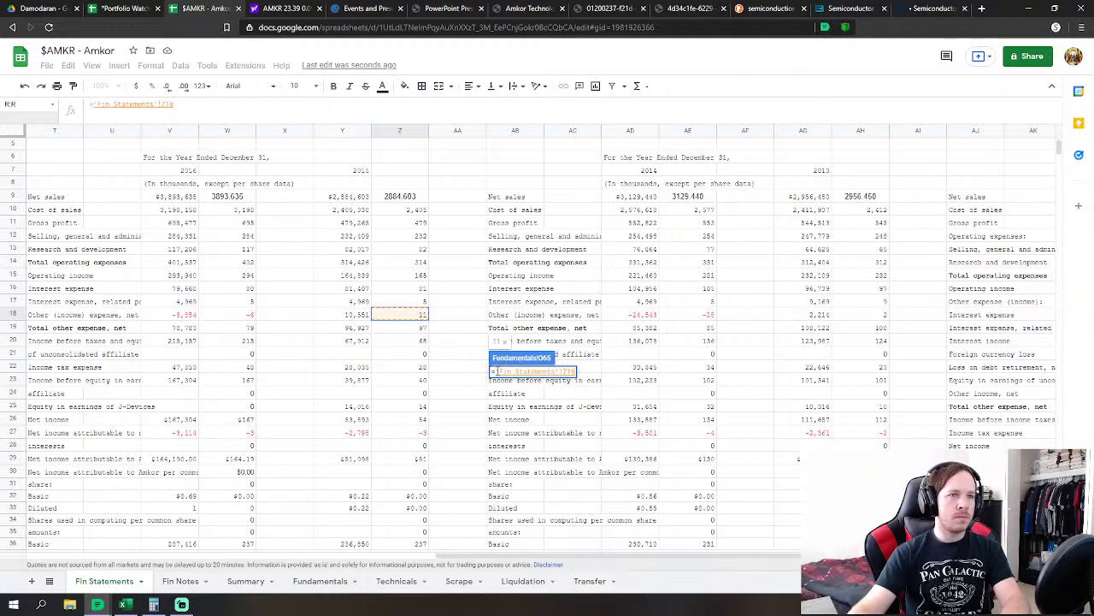
{"action": "left_click", "coordinate": [498, 370]}
{"action": "type", "text": "-"}
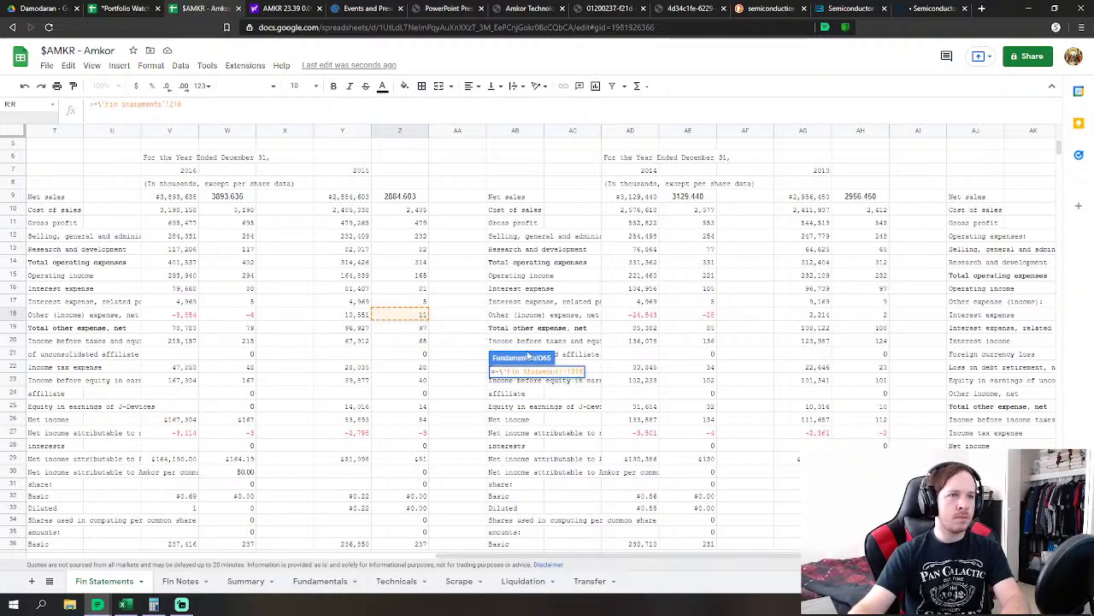
{"action": "key", "text": "Return"}
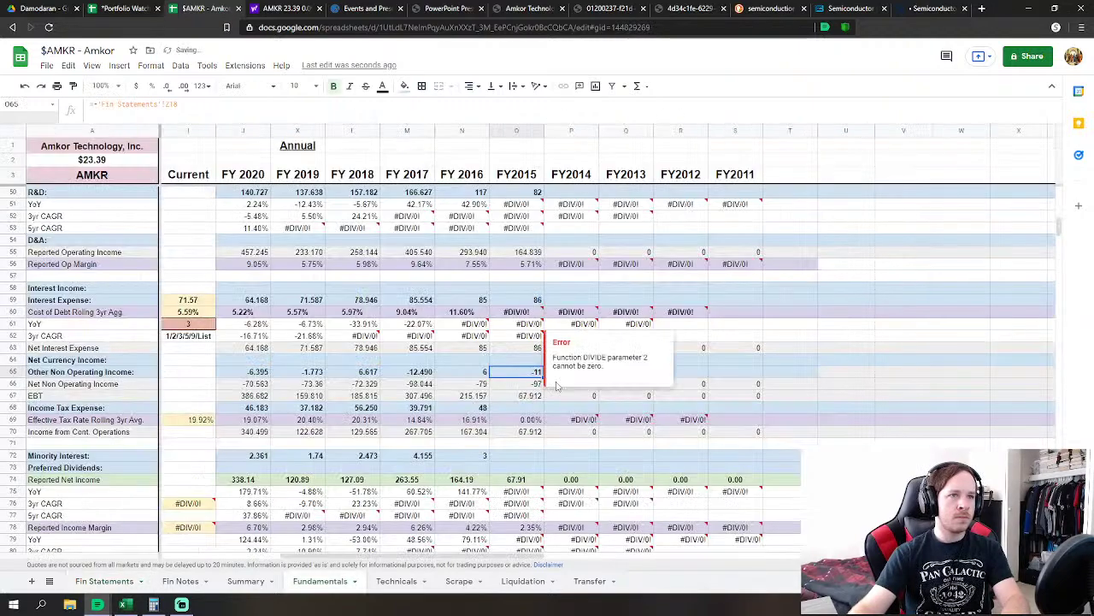
{"action": "left_click", "coordinate": [530, 409]}
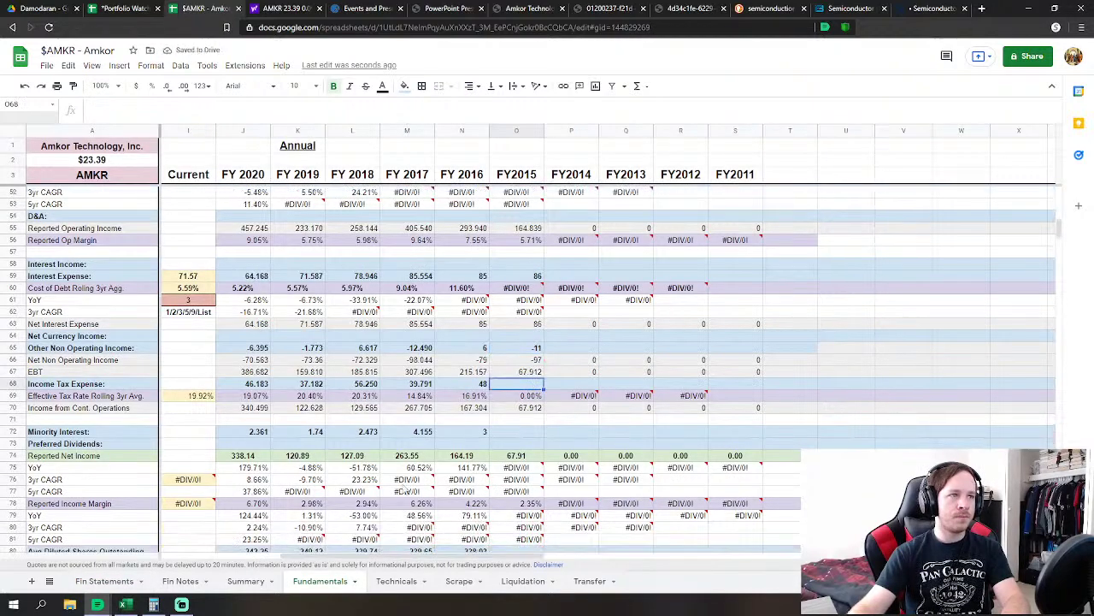
Link FY2015 Income Tax Expense to the Fin Statements 2015 tax figure in Z22
{"action": "type", "text": "="}
{"action": "left_click", "coordinate": [128, 575]}
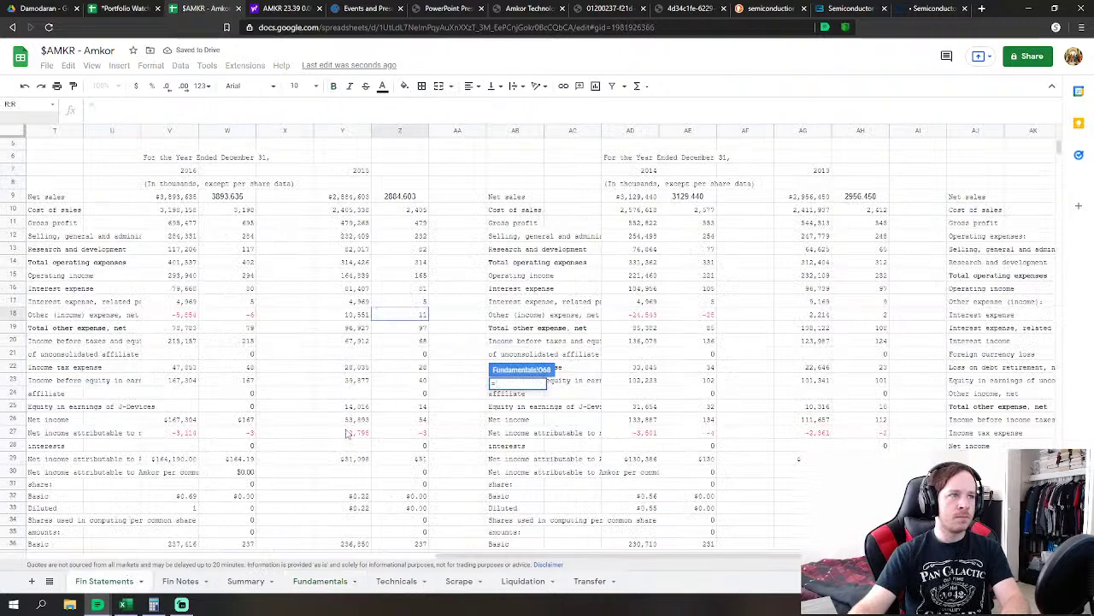
{"action": "left_click", "coordinate": [416, 371]}
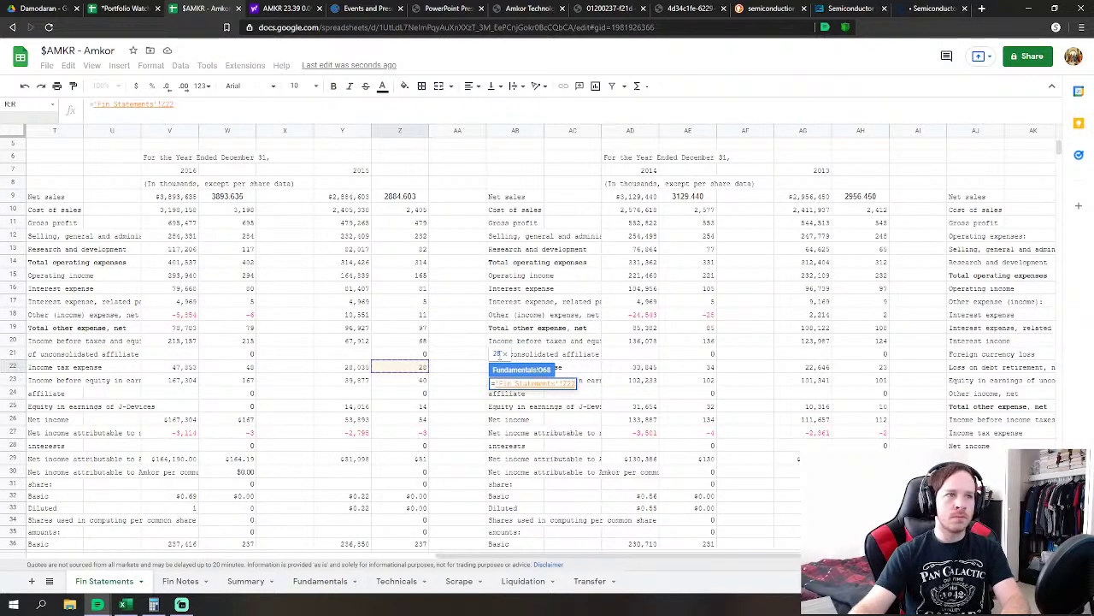
{"action": "key", "text": "Return"}
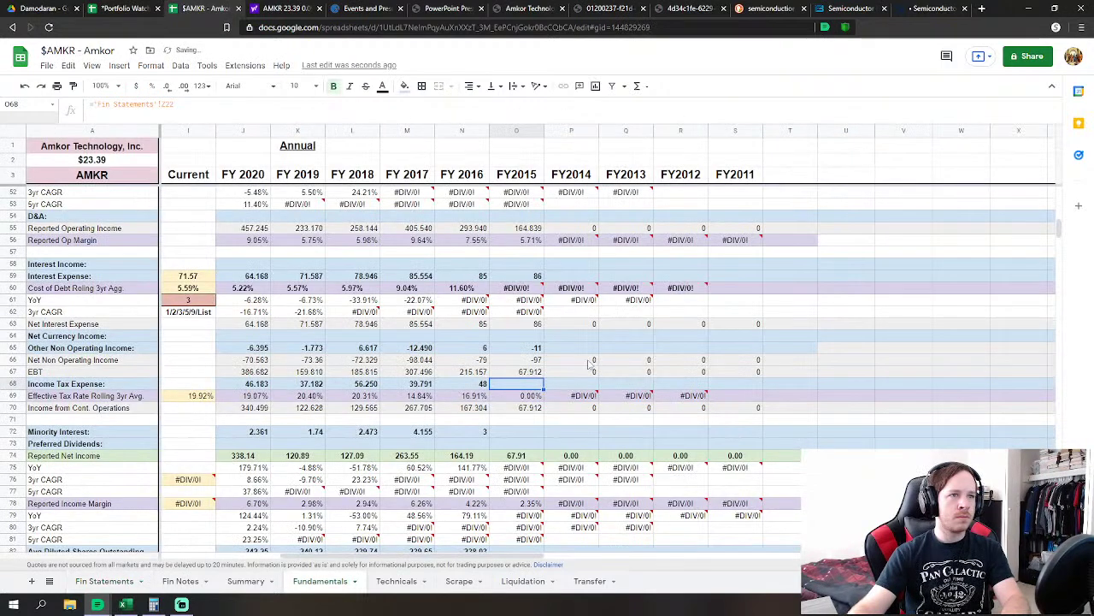
Set FY2015 Minority Interest to 'Fin Statements'!Z25 minus Z27, giving -11
{"action": "scroll", "coordinate": [530, 406], "scroll_direction": "down", "scroll_amount": 1}
{"action": "left_click", "coordinate": [530, 407]}
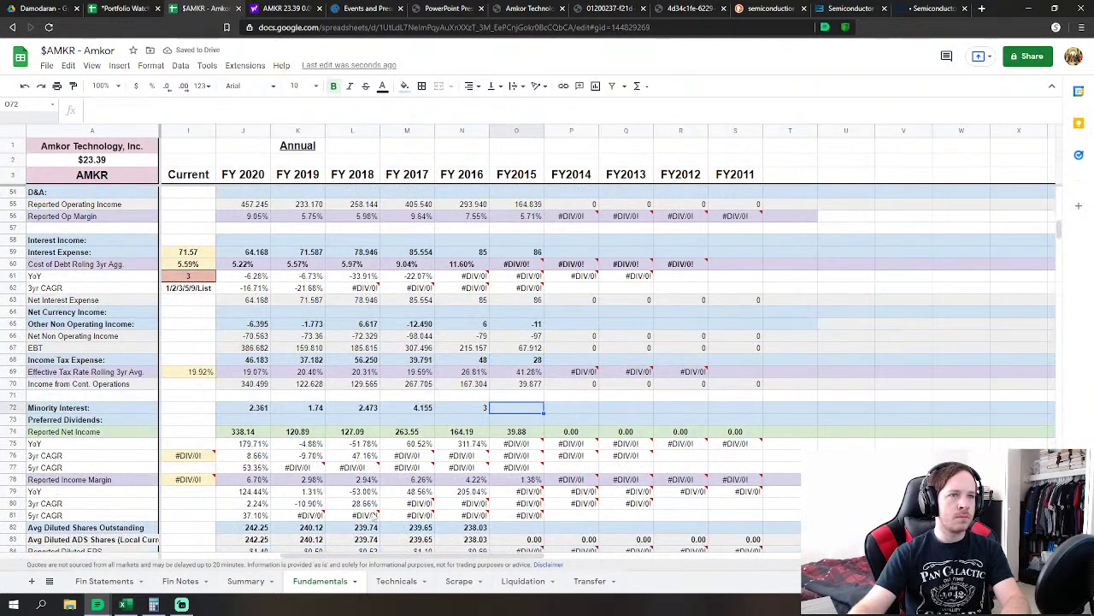
{"action": "type", "text": "="}
{"action": "left_click", "coordinate": [105, 581]}
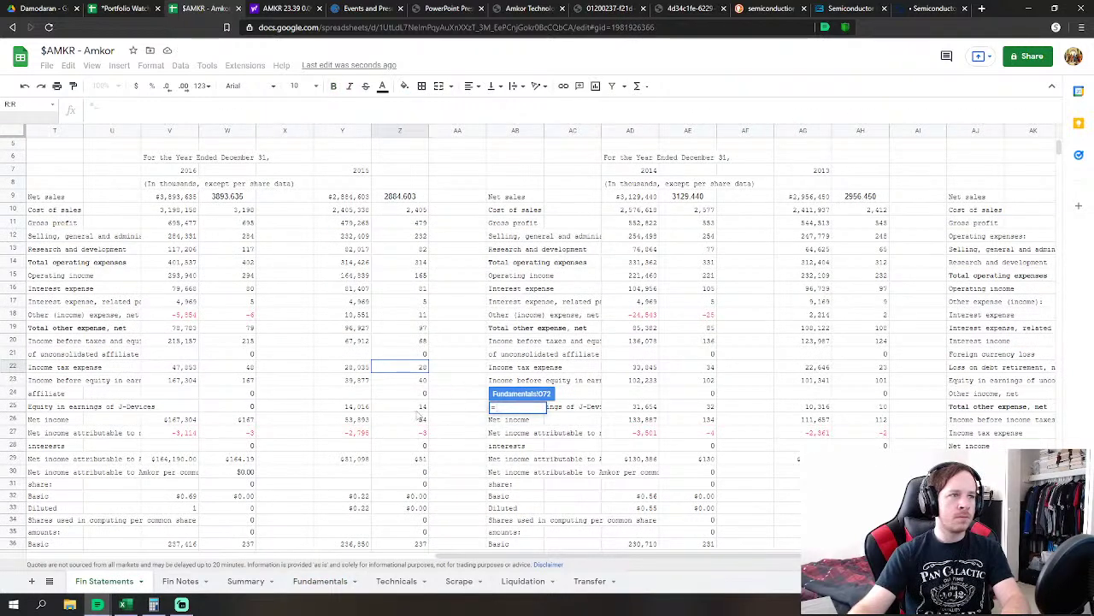
{"action": "left_click", "coordinate": [420, 409]}
{"action": "type", "text": "-'Fin Statements'!Z25"}
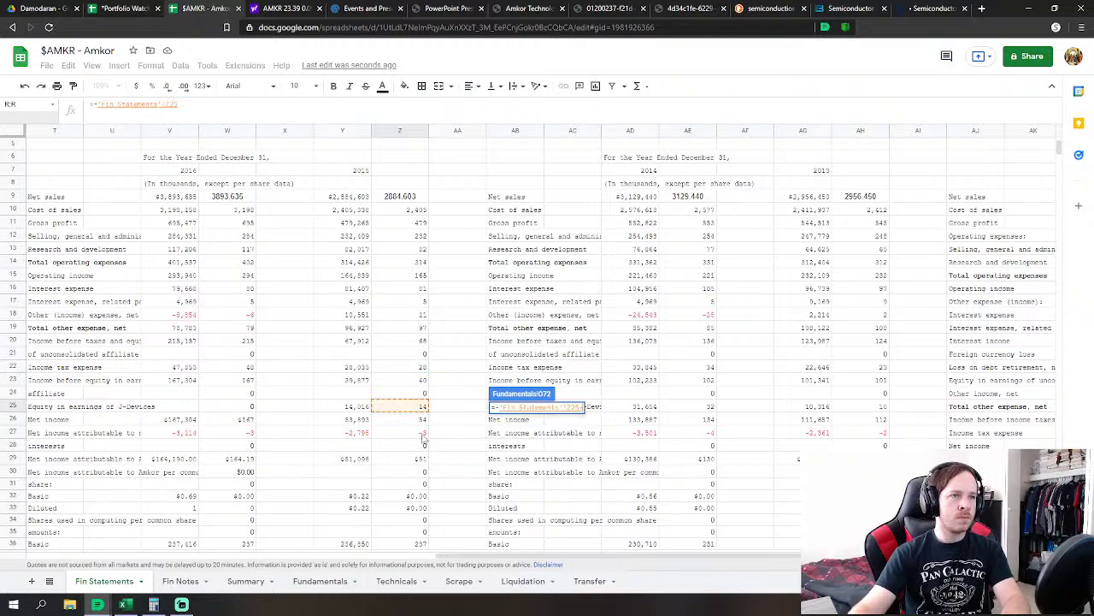
{"action": "left_click", "coordinate": [424, 433]}
{"action": "type", "text": "/"}
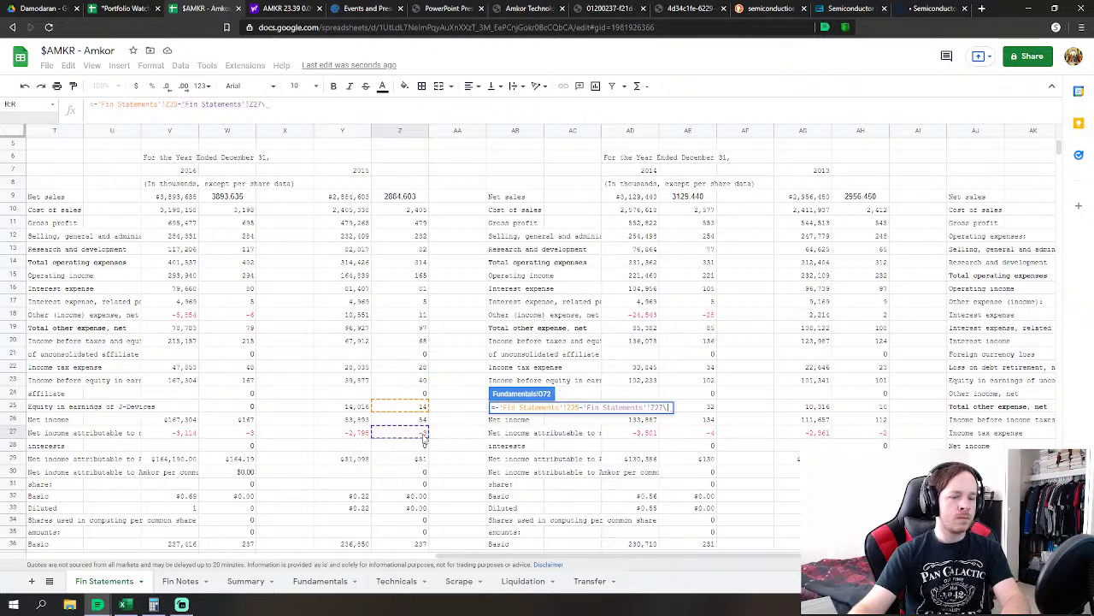
{"action": "key", "text": "BackSpace"}
{"action": "key", "text": "Return"}
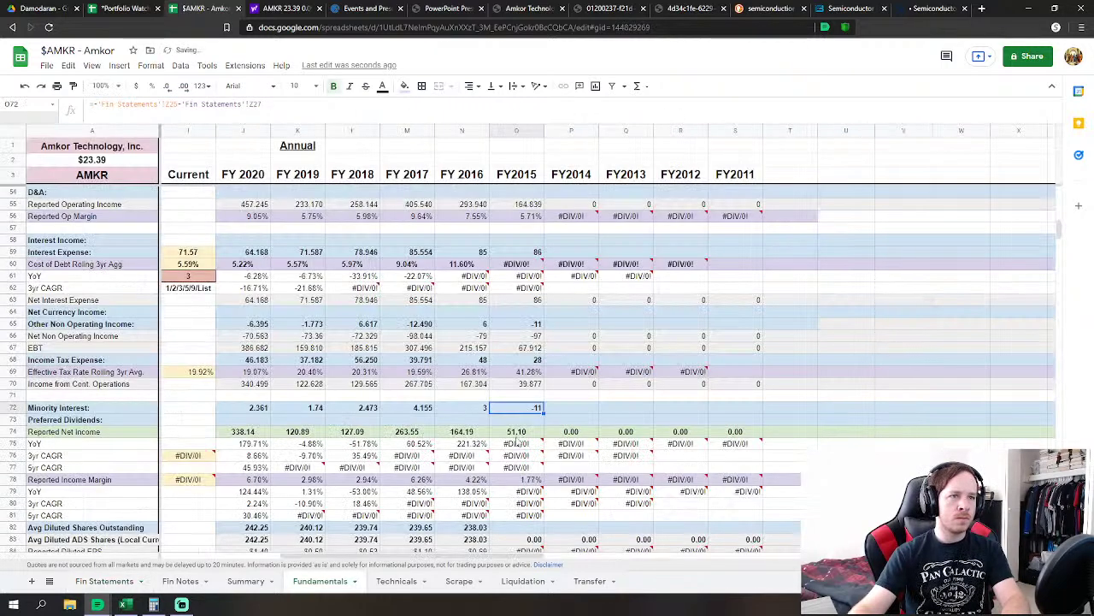
Link FY2015 Avg Diluted Shares Outstanding to Fin Statements Z37, showing 237.17
{"action": "scroll", "coordinate": [516, 440], "scroll_direction": "down", "scroll_amount": 3}
{"action": "left_click", "coordinate": [517, 408]}
{"action": "type", "text": "="}
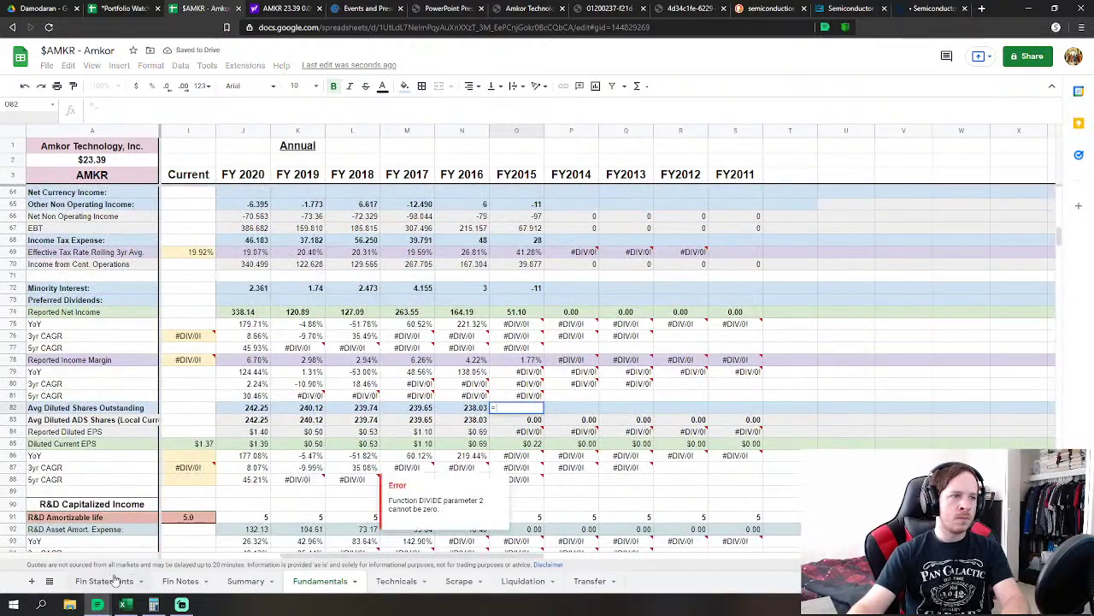
{"action": "left_click", "coordinate": [109, 581]}
{"action": "scroll", "coordinate": [420, 436], "scroll_direction": "down", "scroll_amount": 3}
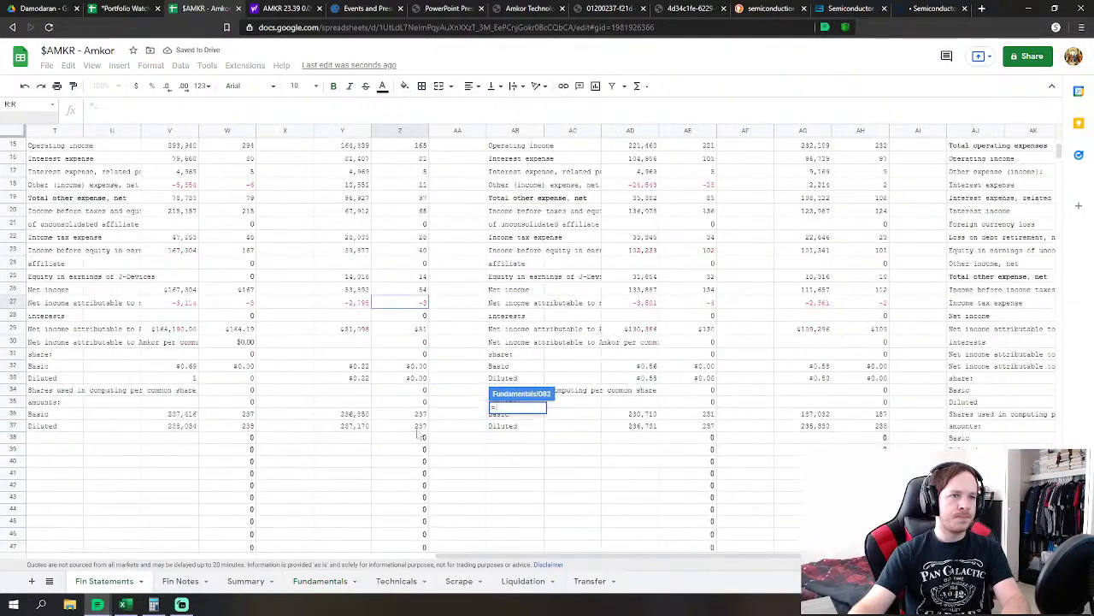
{"action": "left_click", "coordinate": [420, 426]}
{"action": "key", "text": "Return"}
{"action": "scroll", "coordinate": [494, 445], "scroll_direction": "down", "scroll_amount": 2}
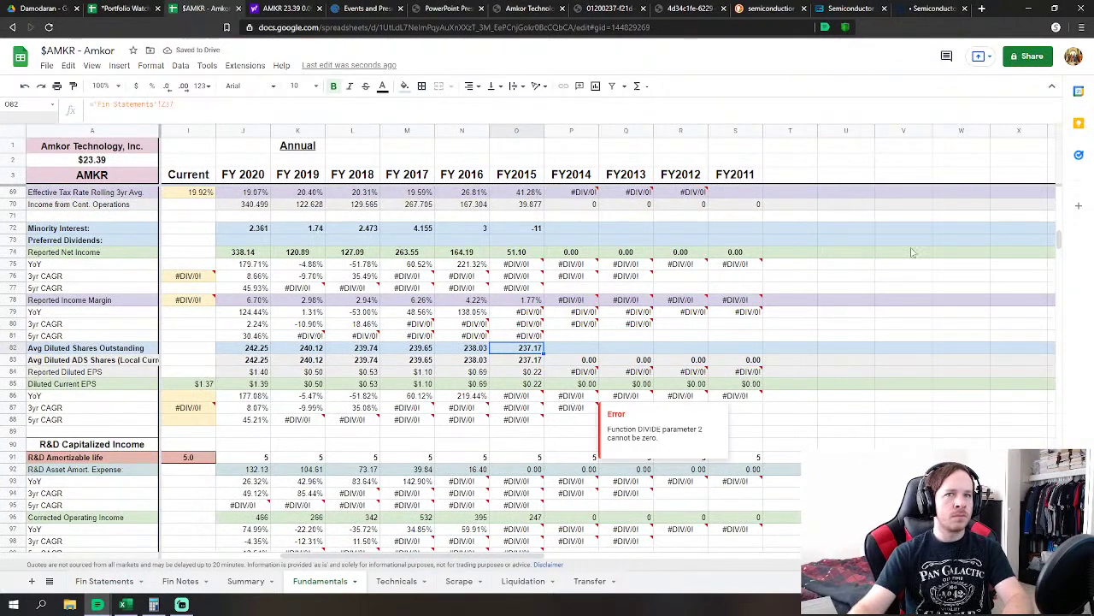
{"action": "left_click_drag", "start_coordinate": [1059, 244], "coordinate": [1058, 210]}
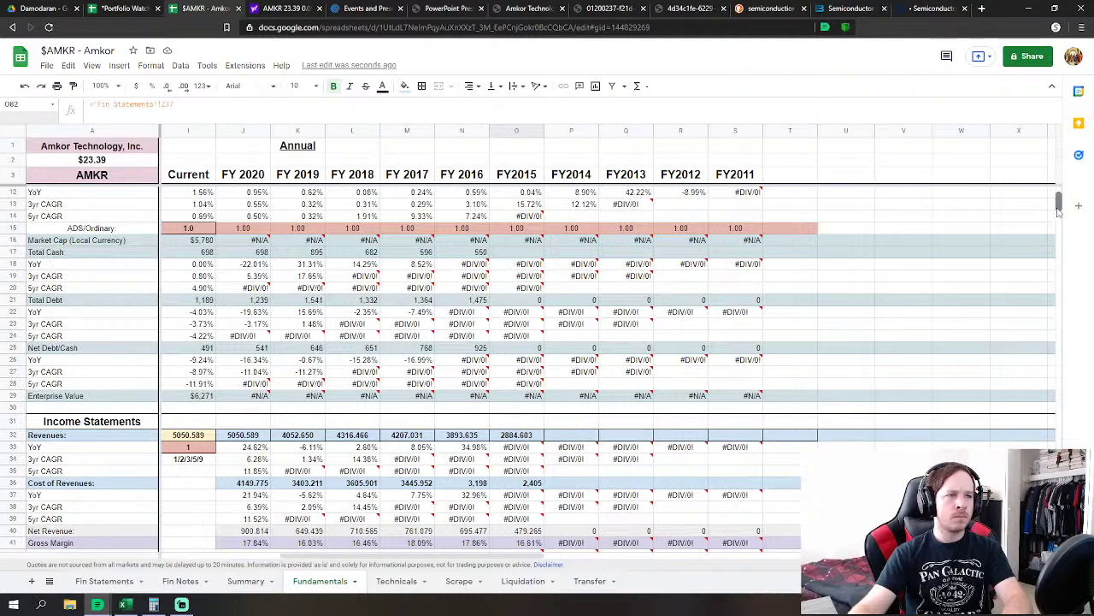
{"action": "scroll", "coordinate": [1058, 209], "scroll_direction": "down", "scroll_amount": 1}
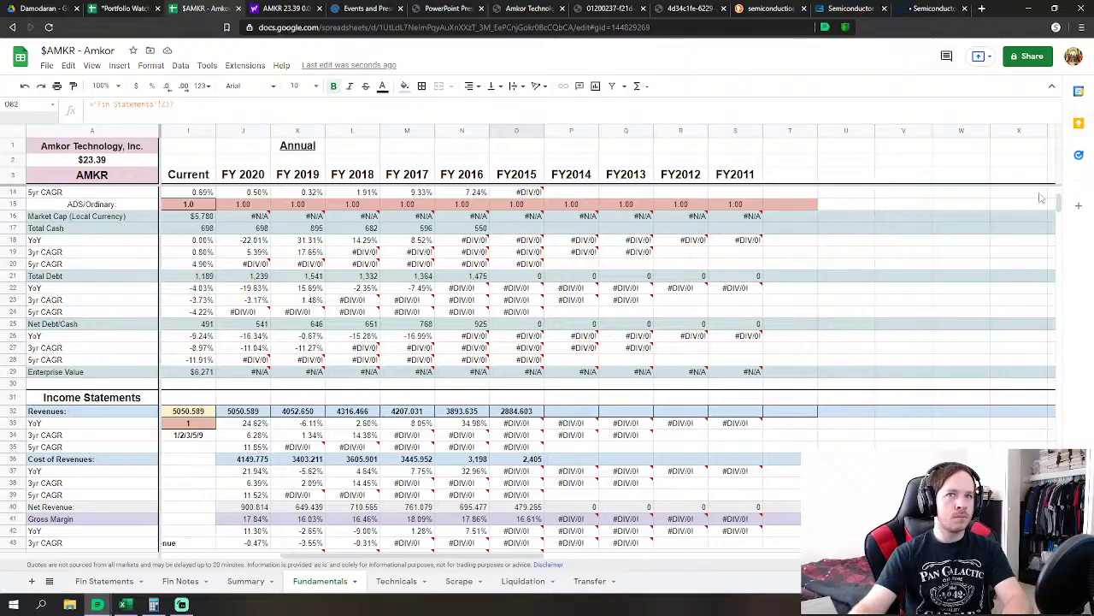
{"action": "left_click_drag", "start_coordinate": [1058, 203], "coordinate": [1069, 278]}
Link FY2015 cash-flow Depreciation & Amortization to the Fin Statements 2015 figure
{"action": "scroll", "coordinate": [1069, 278], "scroll_direction": "down", "scroll_amount": 3}
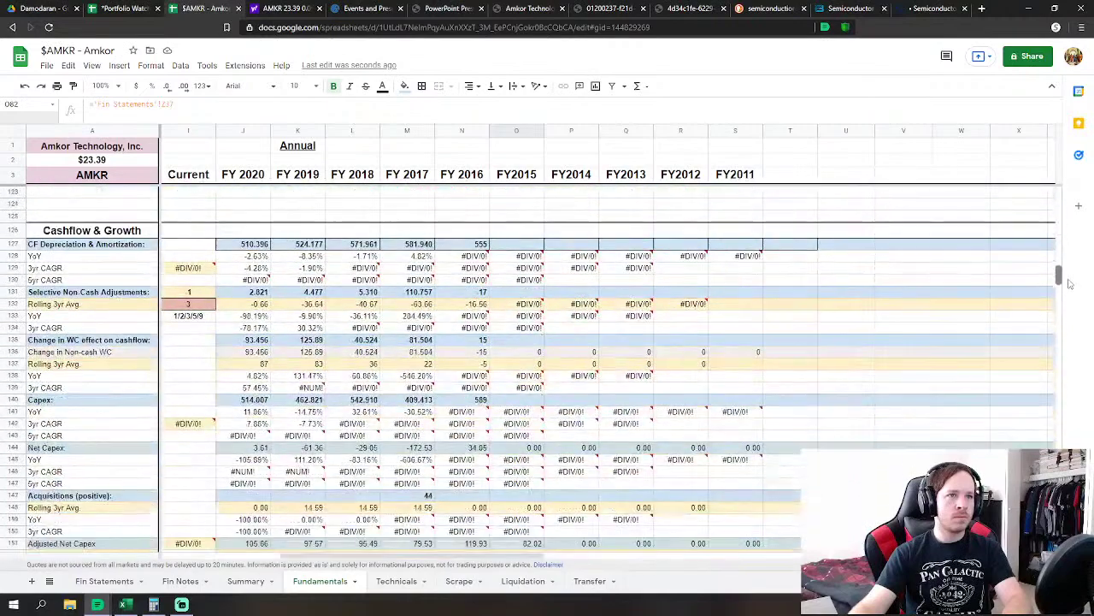
{"action": "left_click", "coordinate": [512, 248]}
{"action": "type", "text": "="}
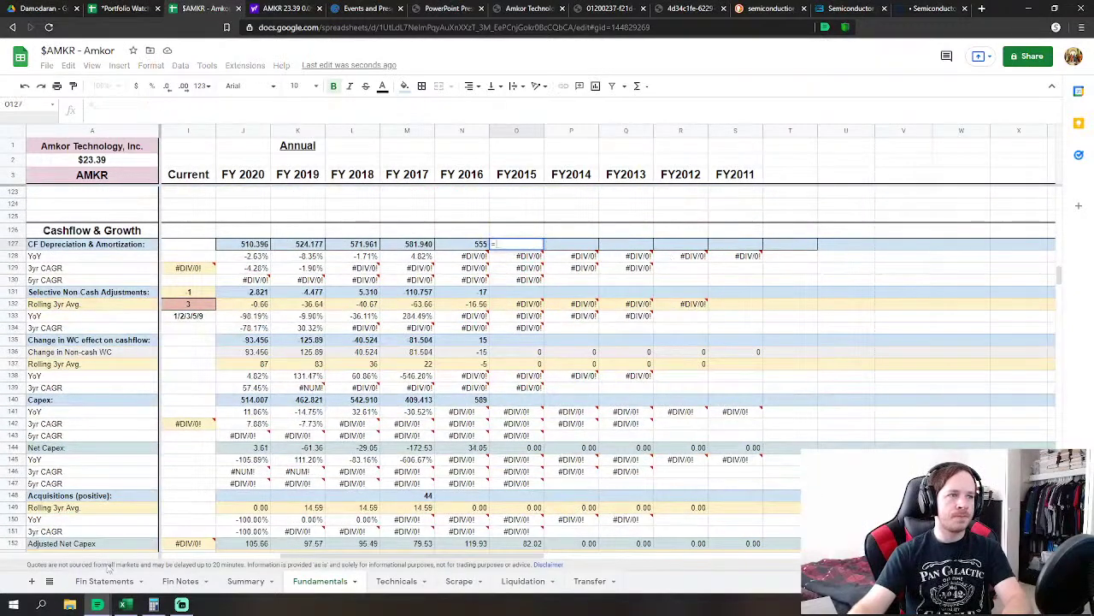
{"action": "left_click", "coordinate": [105, 580]}
{"action": "scroll", "coordinate": [427, 473], "scroll_direction": "down", "scroll_amount": 5}
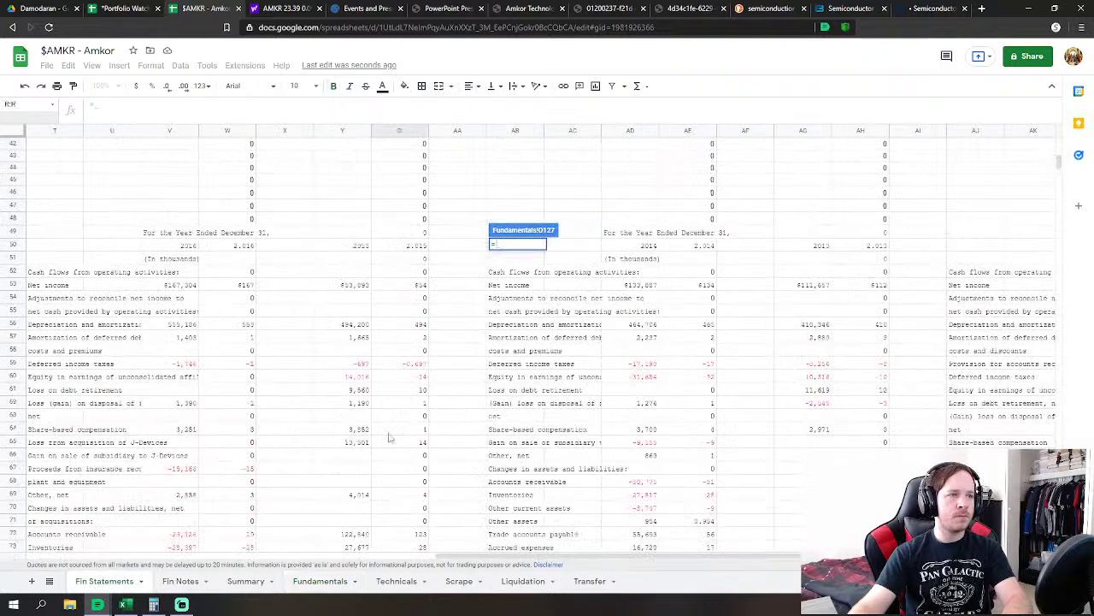
{"action": "left_click", "coordinate": [400, 325]}
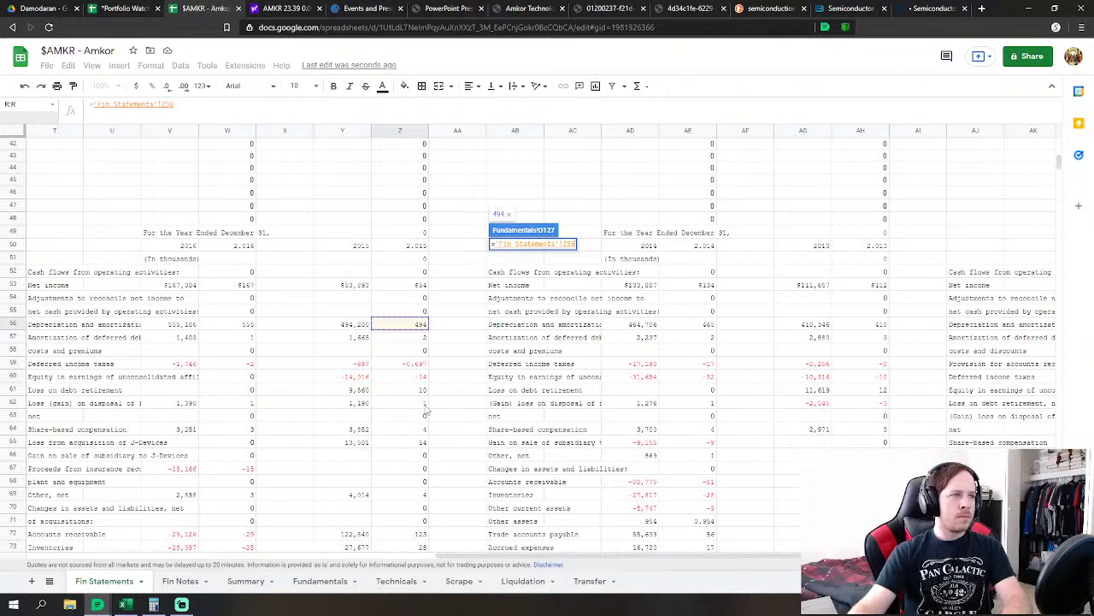
{"action": "scroll", "coordinate": [432, 408], "scroll_direction": "down", "scroll_amount": 2}
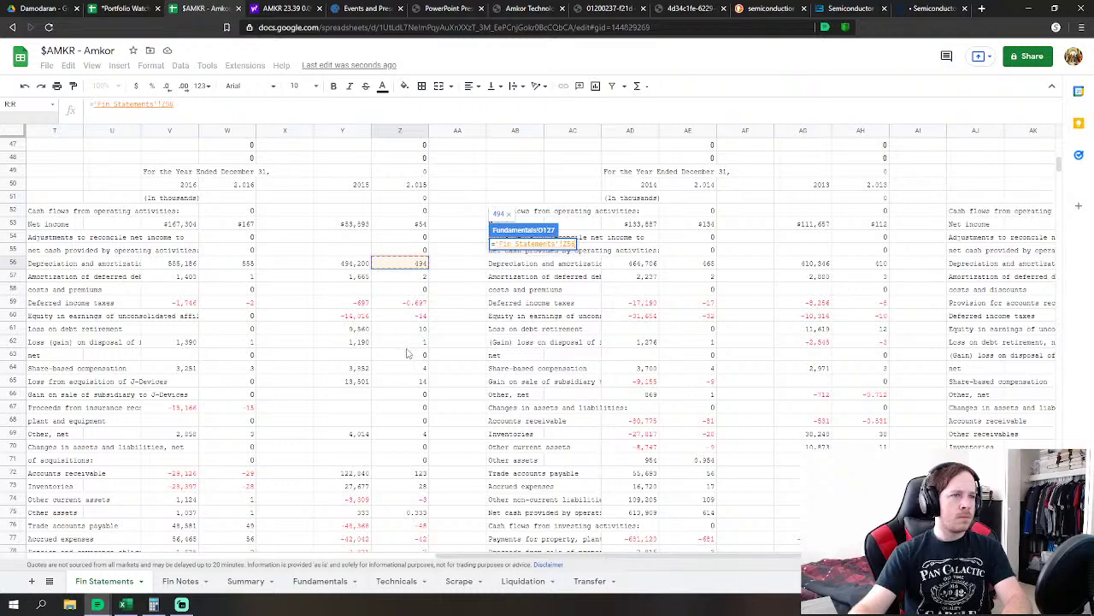
{"action": "key", "text": "Return"}
Link FY2015 Selective Non-Cash Adjustments to the Fin Statements loss on disposal figure
{"action": "key", "text": "Down"}
{"action": "key", "text": "Down"}
{"action": "key", "text": "Down"}
{"action": "key", "text": "Down"}
{"action": "type", "text": "="}
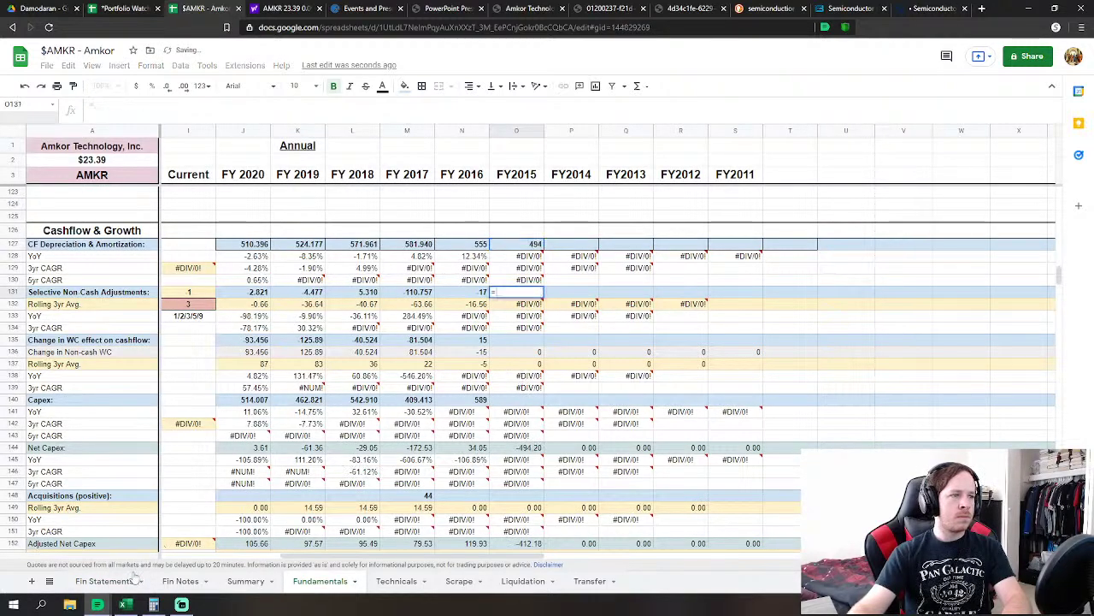
{"action": "left_click", "coordinate": [133, 580]}
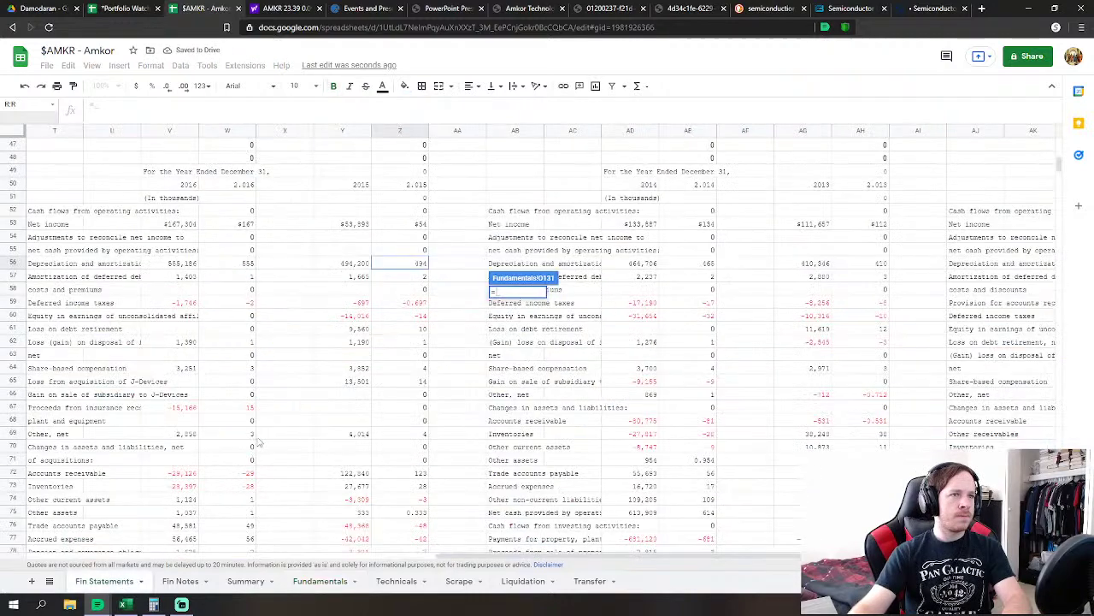
{"action": "left_click", "coordinate": [424, 344]}
{"action": "key", "text": "Return"}
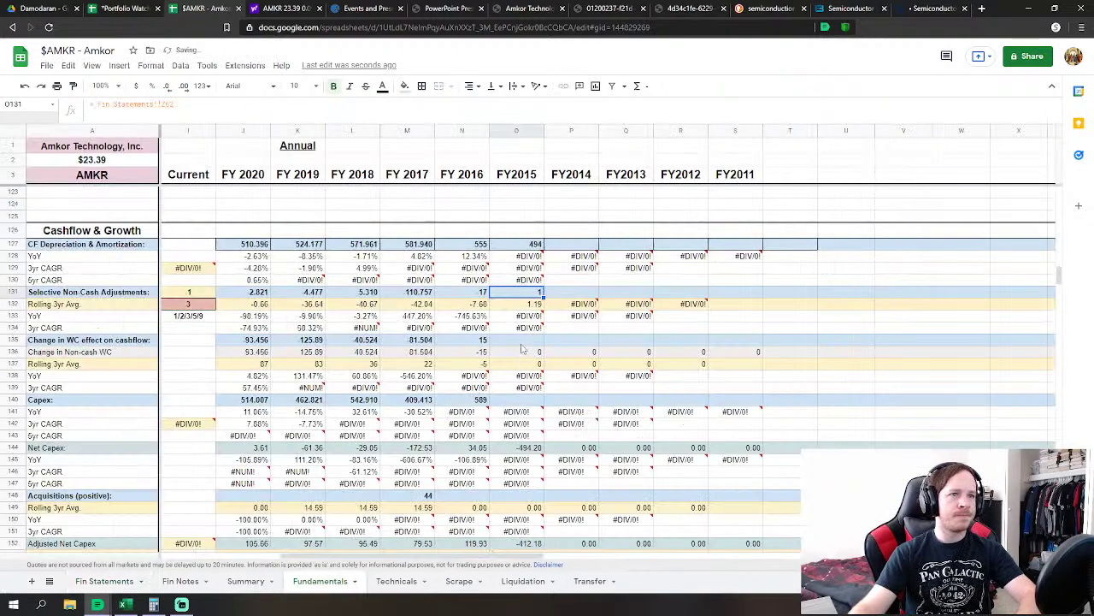
Set FY2015 Change in WC to the SUM of Fin Statements Z72:Z79
{"action": "key", "text": "Down"}
{"action": "key", "text": "Down"}
{"action": "key", "text": "Down"}
{"action": "key", "text": "Down"}
{"action": "type", "text": "="}
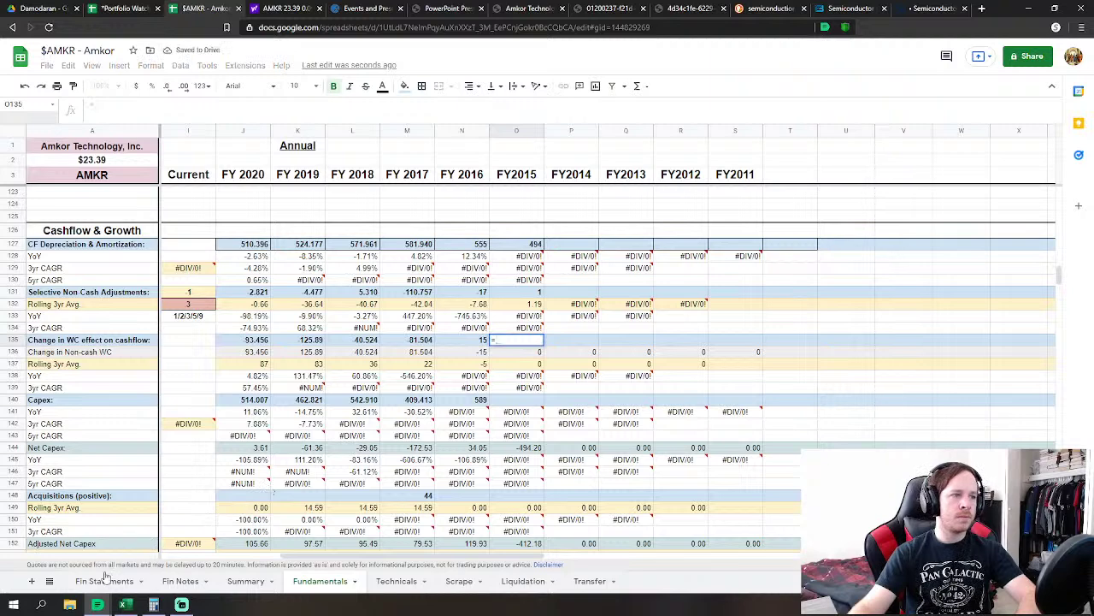
{"action": "left_click", "coordinate": [108, 581]}
{"action": "type", "text": "SUM("}
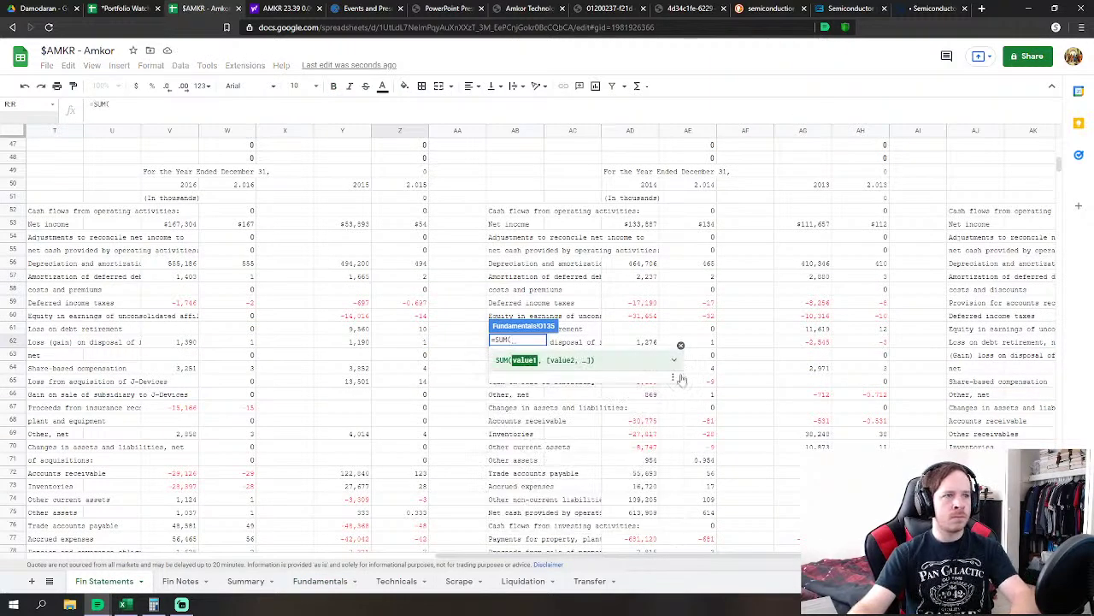
{"action": "scroll", "coordinate": [432, 451], "scroll_direction": "down", "scroll_amount": 2}
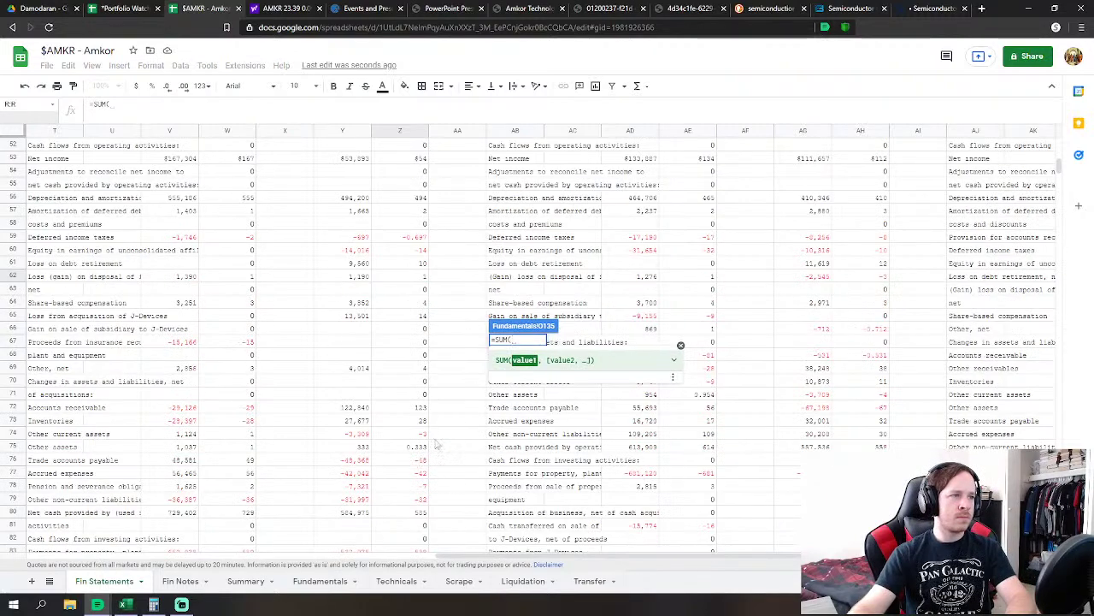
{"action": "left_click_drag", "start_coordinate": [419, 408], "coordinate": [420, 500]}
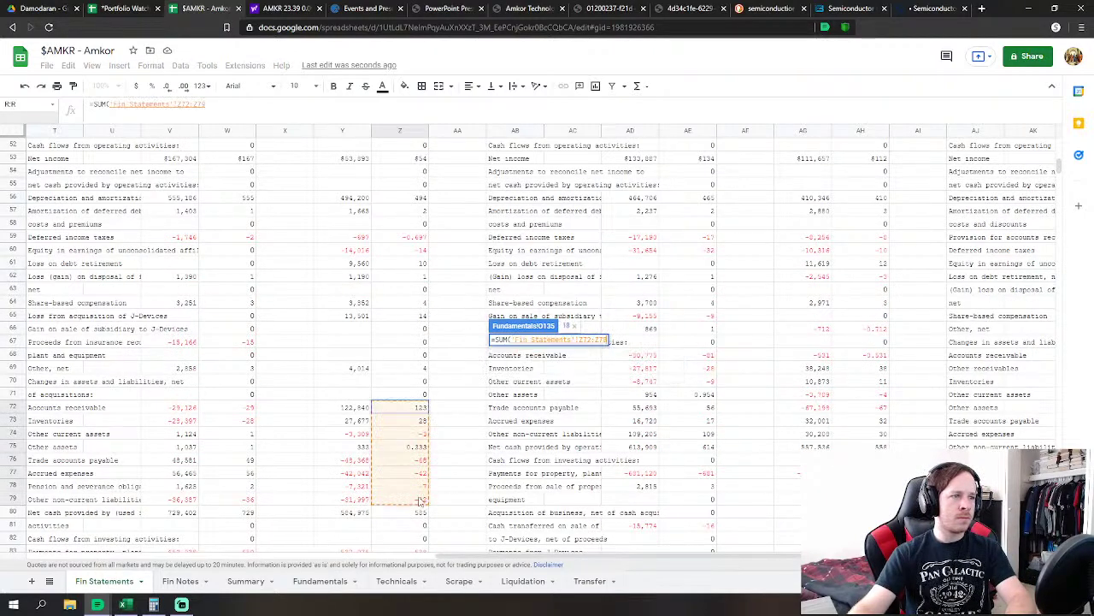
{"action": "scroll", "coordinate": [469, 451], "scroll_direction": "down", "scroll_amount": 3}
{"action": "key", "text": "Return"}
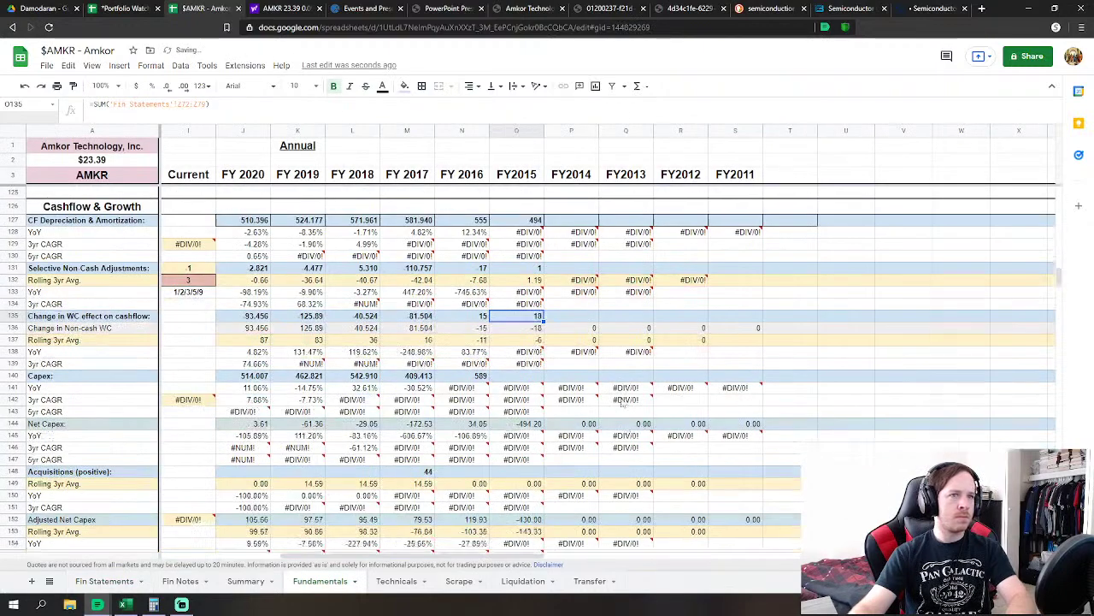
{"action": "scroll", "coordinate": [622, 404], "scroll_direction": "down", "scroll_amount": 1}
Set FY2015 Capex to =-'Fin Statements'!Z83-'Fin Statements'!Z84, giving 531
{"action": "key", "text": "Down"}
{"action": "key", "text": "Down"}
{"action": "key", "text": "Down"}
{"action": "key", "text": "Down"}
{"action": "key", "text": "Down"}
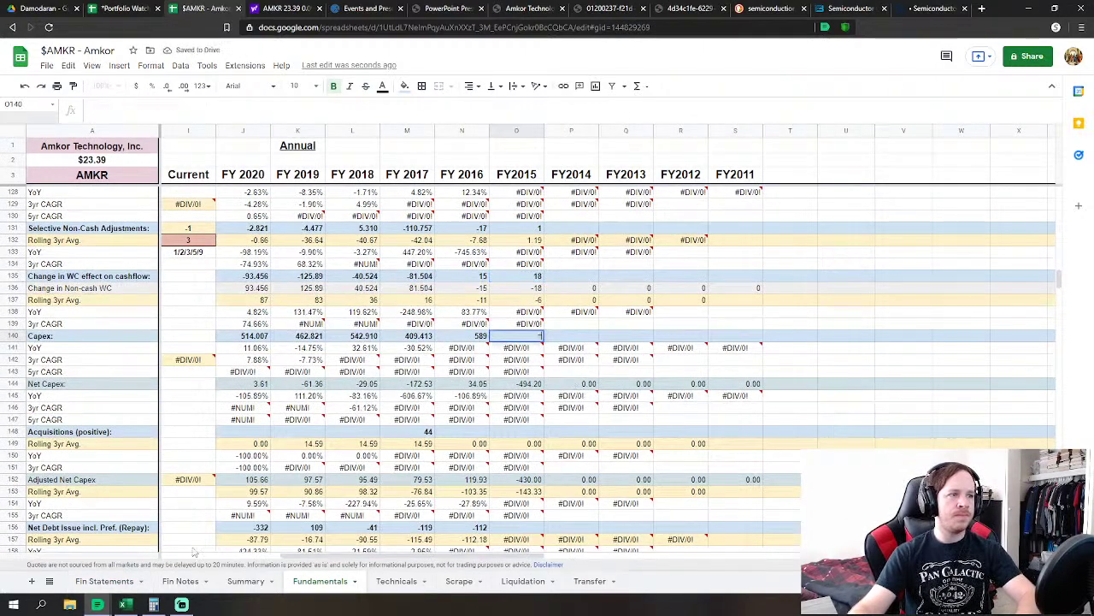
{"action": "type", "text": "=-"}
{"action": "left_click", "coordinate": [105, 581]}
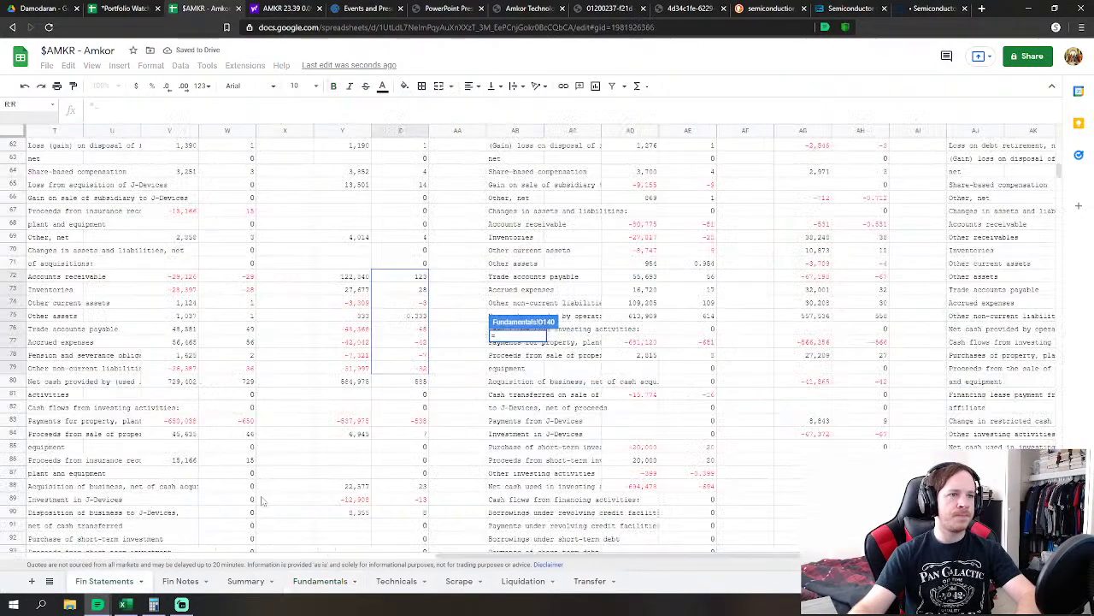
{"action": "left_click", "coordinate": [418, 421]}
{"action": "type", "text": "-"}
{"action": "left_click", "coordinate": [422, 435]}
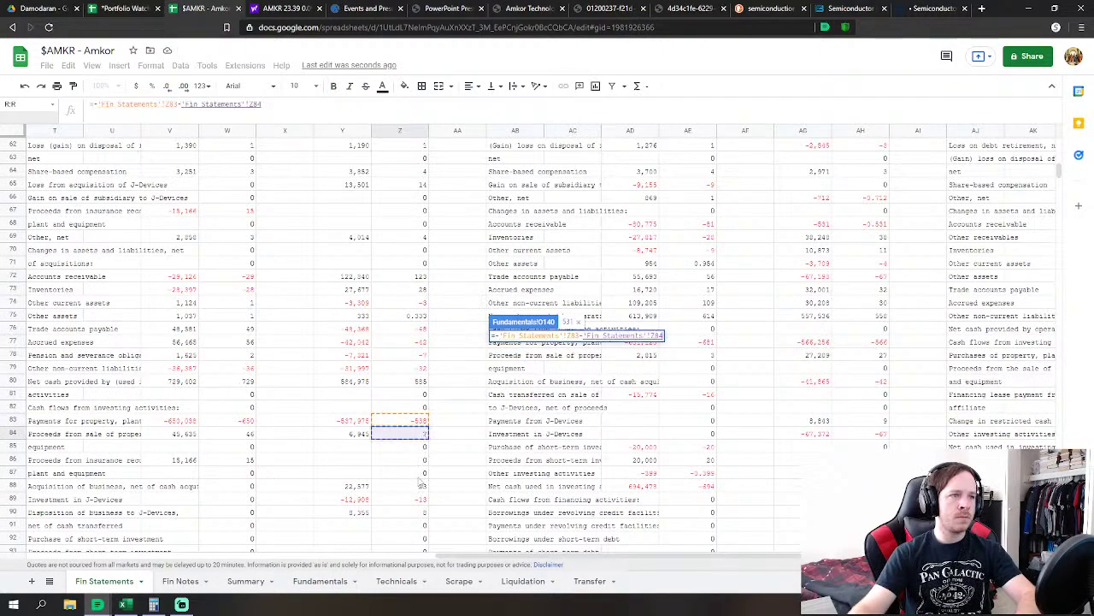
{"action": "scroll", "coordinate": [423, 485], "scroll_direction": "down", "scroll_amount": 2}
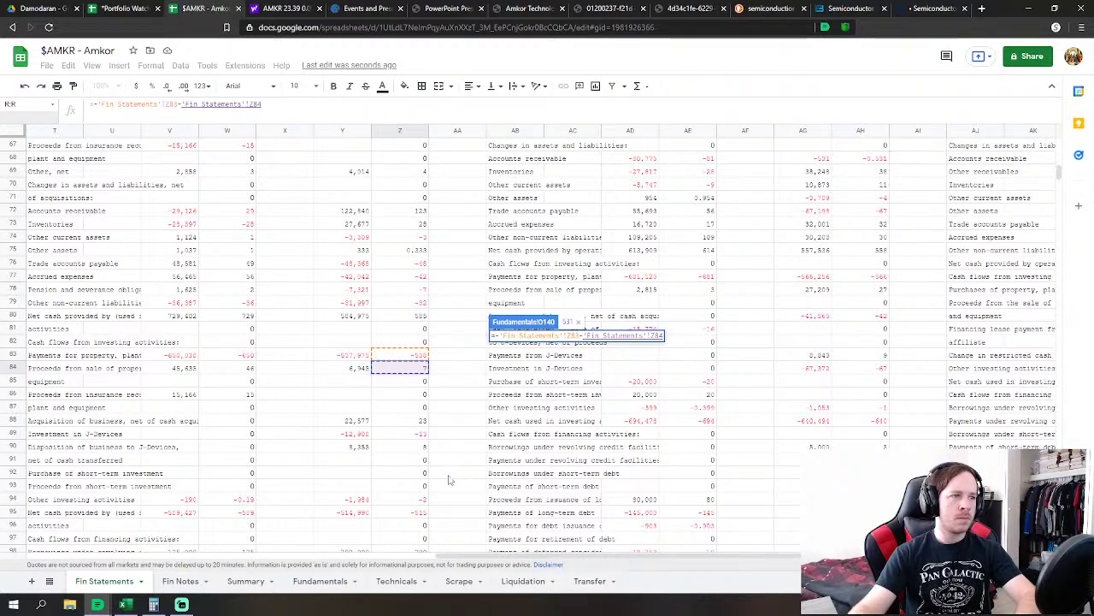
{"action": "key", "text": "Return"}
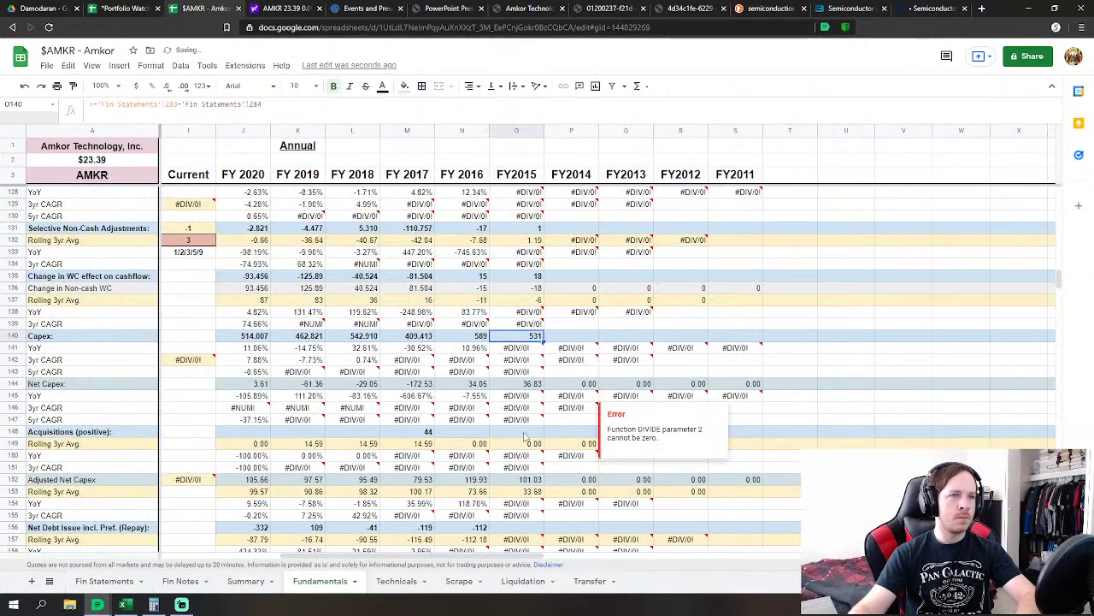
Set FY2015 Acquisitions in O148 to =-'Fin Statements'!Z88-'Fin Statements'!Z89, giving -10
{"action": "left_click", "coordinate": [523, 432]}
{"action": "type", "text": "="}
{"action": "left_click", "coordinate": [104, 581]}
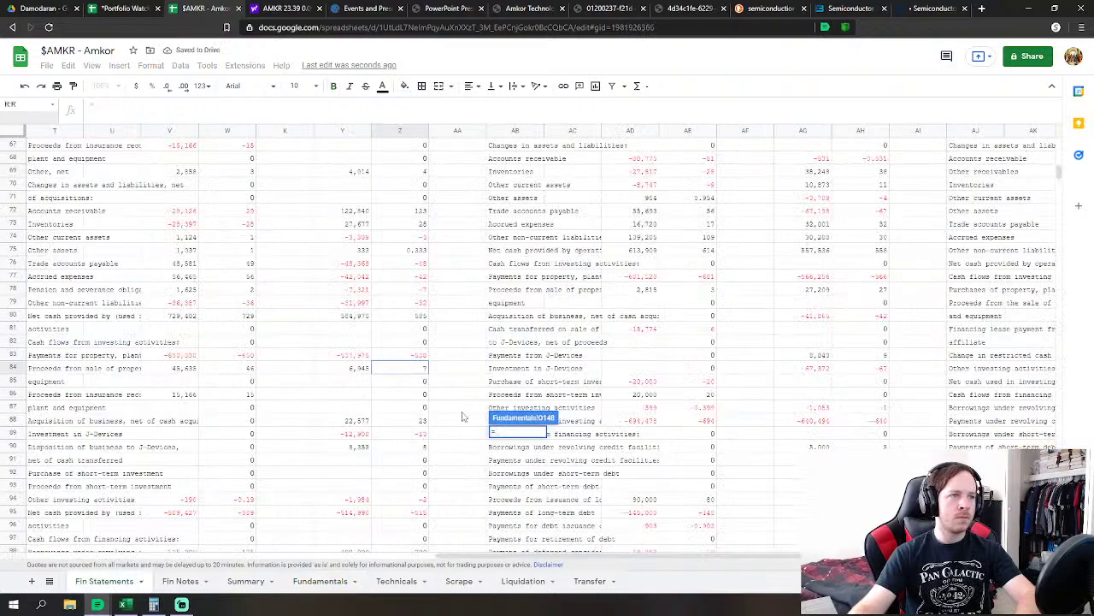
{"action": "type", "text": "-"}
{"action": "left_click", "coordinate": [419, 421]}
{"action": "type", "text": "-"}
{"action": "left_click", "coordinate": [415, 434]}
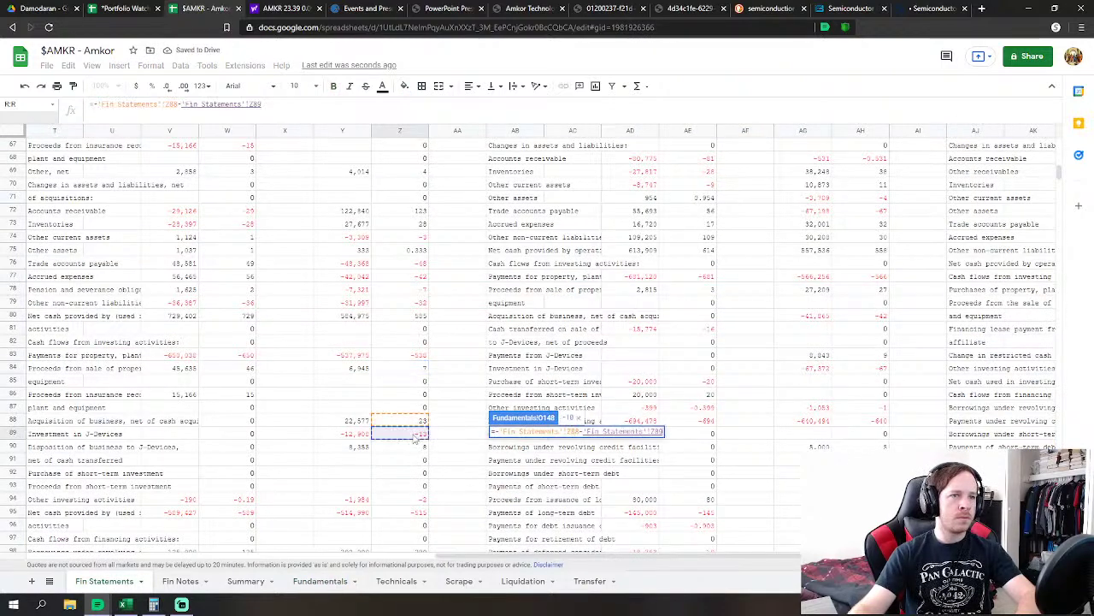
{"action": "key", "text": "Return"}
{"action": "scroll", "coordinate": [536, 442], "scroll_direction": "down", "scroll_amount": 3}
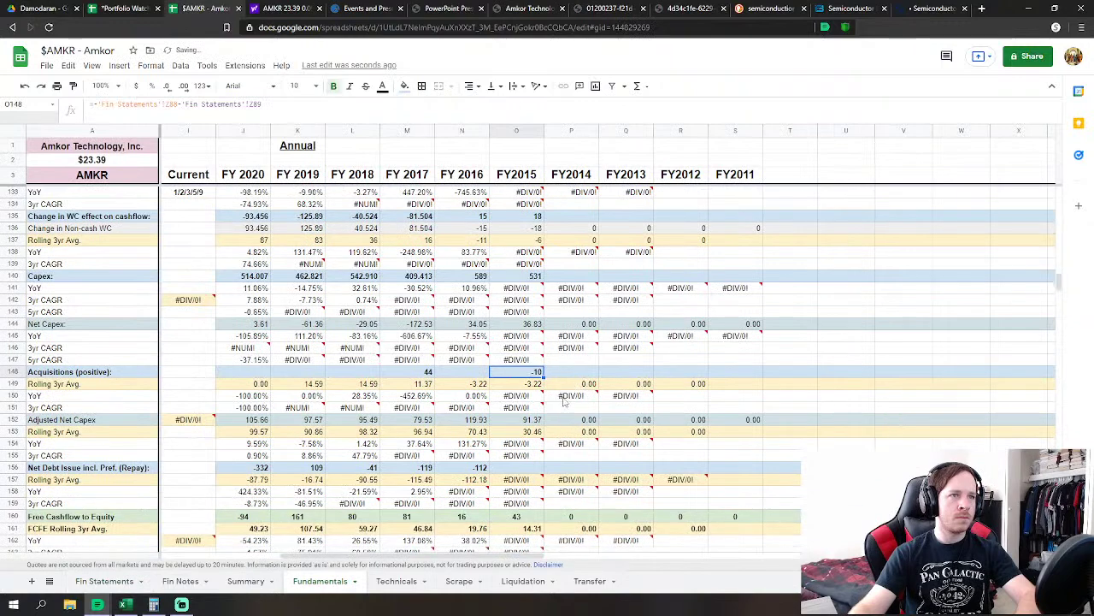
{"action": "scroll", "coordinate": [537, 442], "scroll_direction": "down", "scroll_amount": 2}
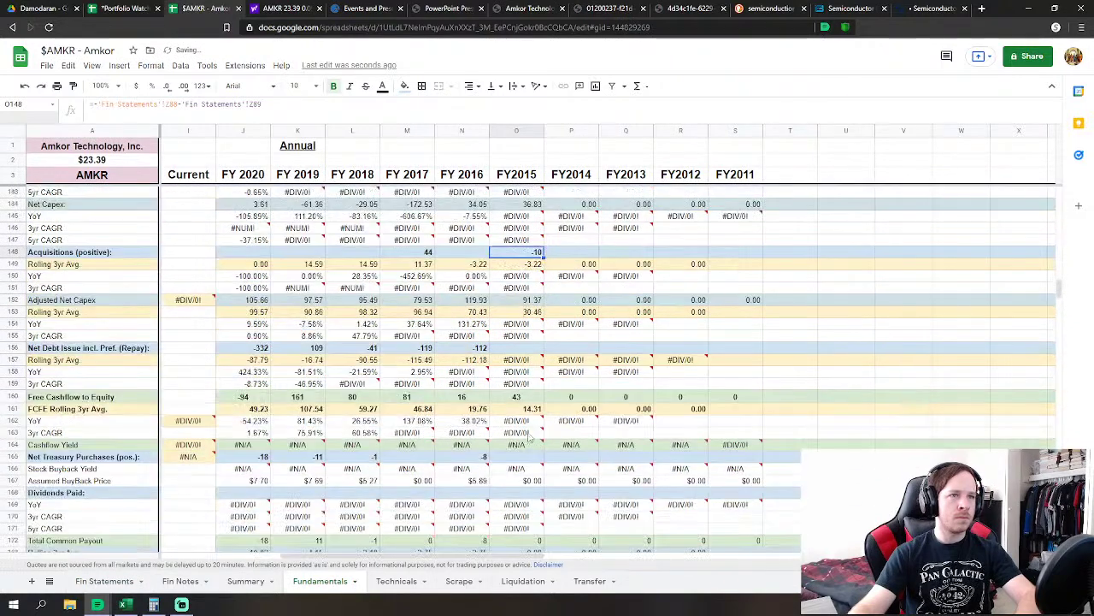
{"action": "left_click", "coordinate": [531, 349]}
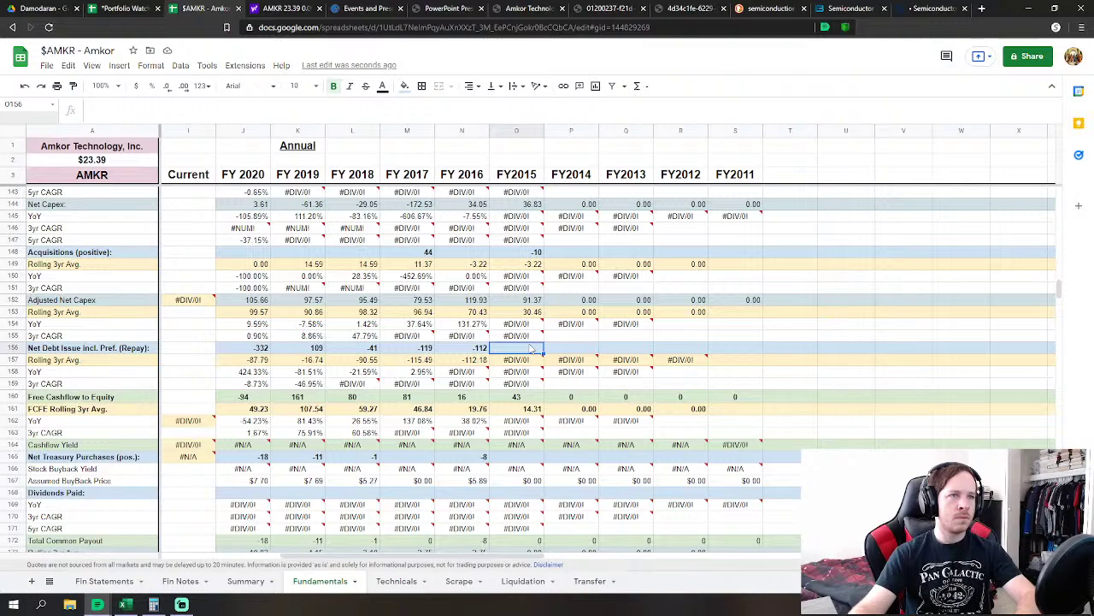
Set FY2015 Net Debt Issue to the sum of Fin Statements Z98, Z99, Z102–Z105, Z109, Z111, Z113
{"action": "type", "text": "="}
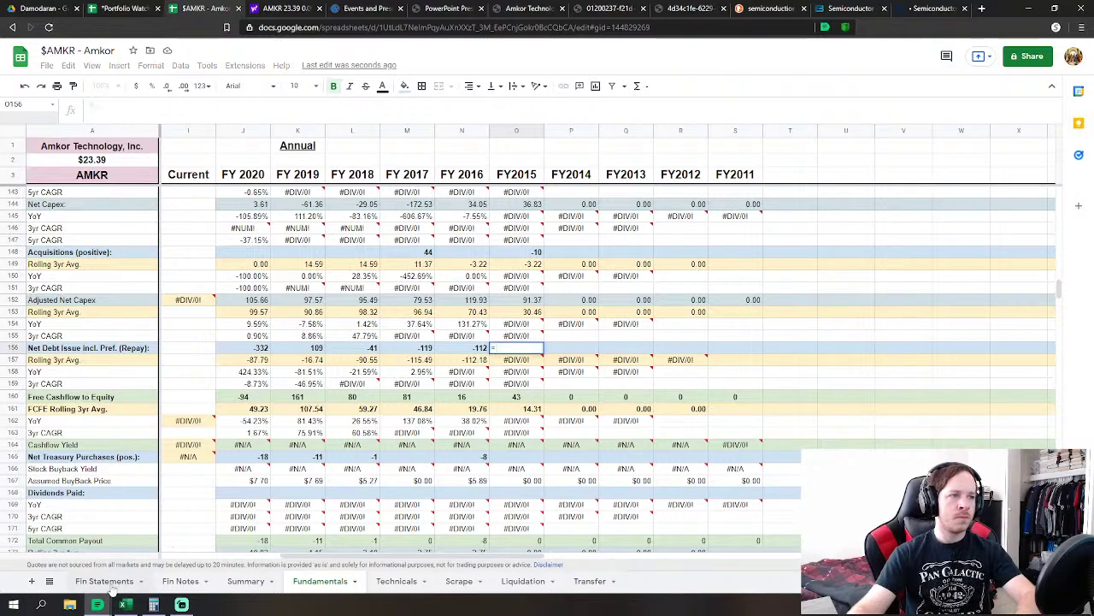
{"action": "left_click", "coordinate": [105, 581]}
{"action": "scroll", "coordinate": [381, 432], "scroll_direction": "down", "scroll_amount": 2}
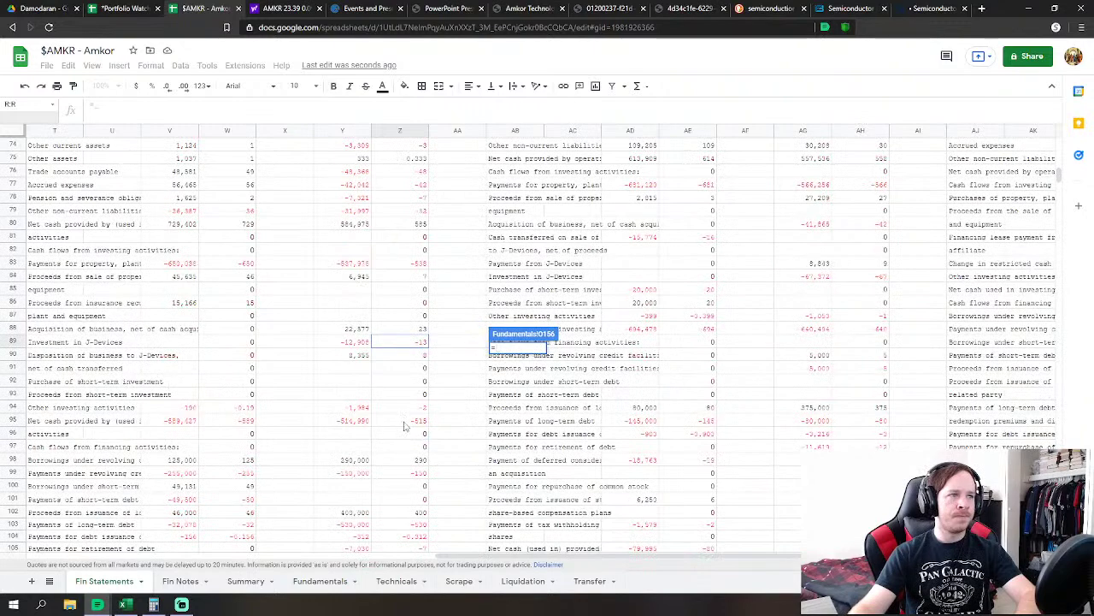
{"action": "scroll", "coordinate": [414, 423], "scroll_direction": "down", "scroll_amount": 1}
{"action": "scroll", "coordinate": [426, 419], "scroll_direction": "down", "scroll_amount": 1}
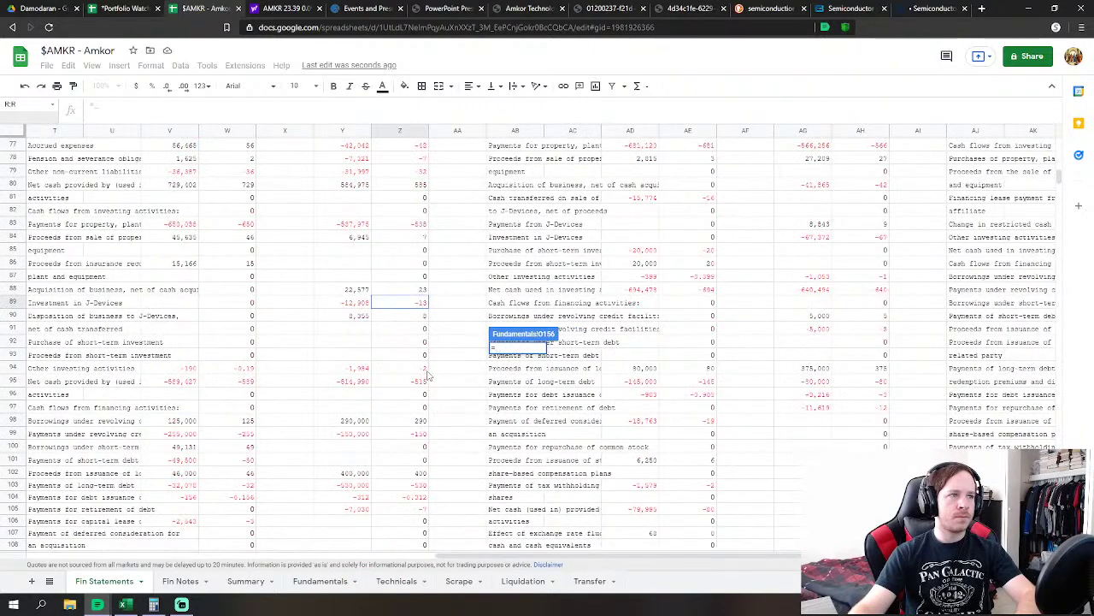
{"action": "left_click", "coordinate": [421, 420]}
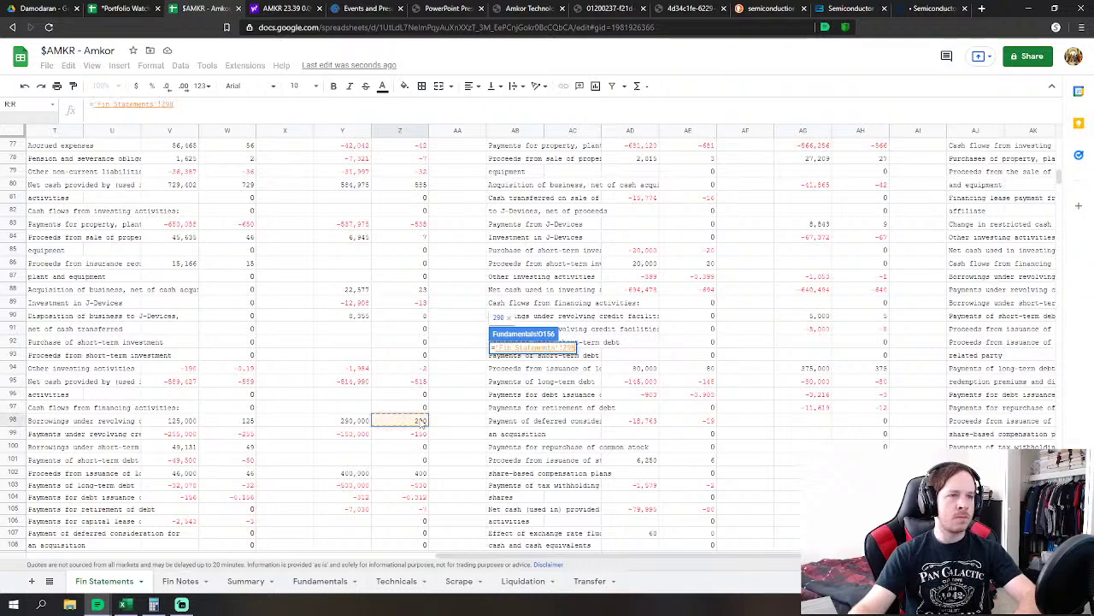
{"action": "type", "text": "+"}
{"action": "left_click", "coordinate": [422, 433]}
{"action": "type", "text": "+"}
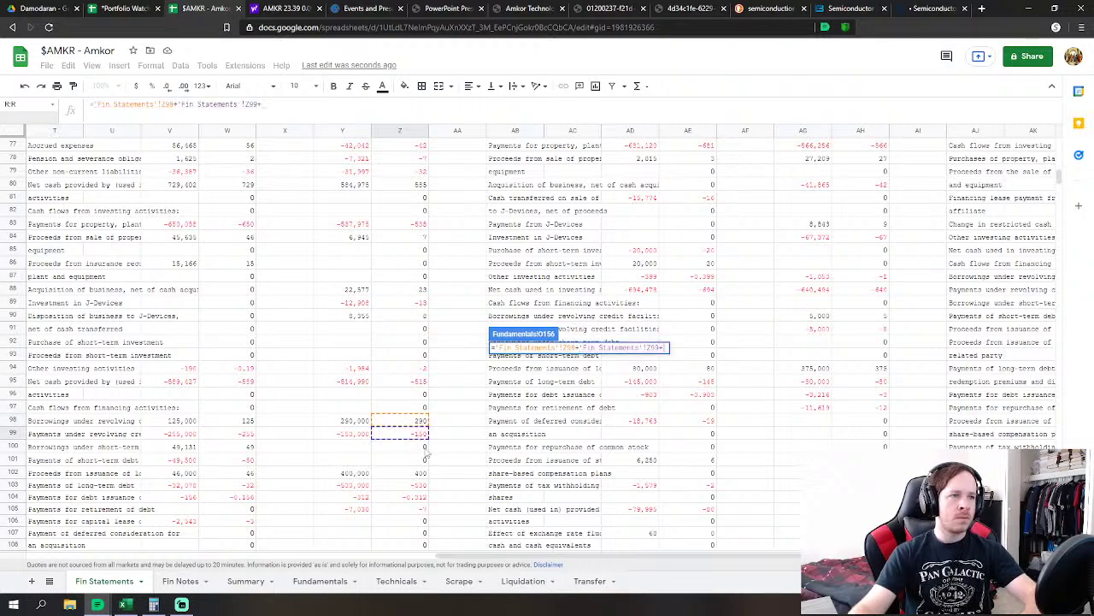
{"action": "left_click", "coordinate": [417, 474]}
{"action": "scroll", "coordinate": [419, 462], "scroll_direction": "down", "scroll_amount": 2}
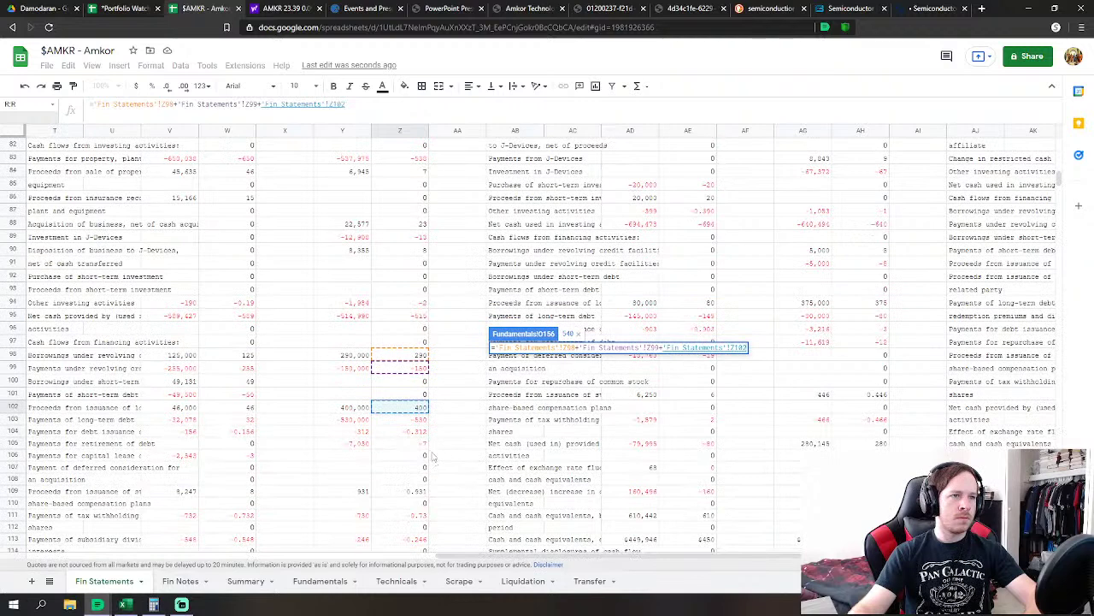
{"action": "type", "text": "+"}
{"action": "left_click", "coordinate": [419, 421]}
{"action": "type", "text": "+'Fin Statements'!Z103+"}
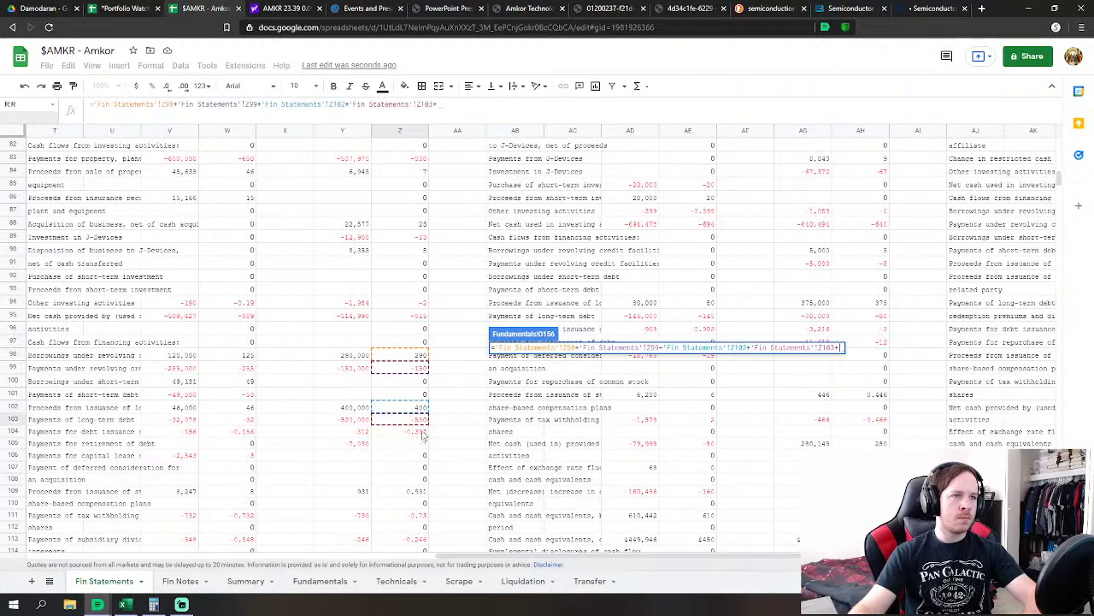
{"action": "left_click", "coordinate": [422, 433]}
{"action": "type", "text": "+"}
{"action": "left_click", "coordinate": [424, 443]}
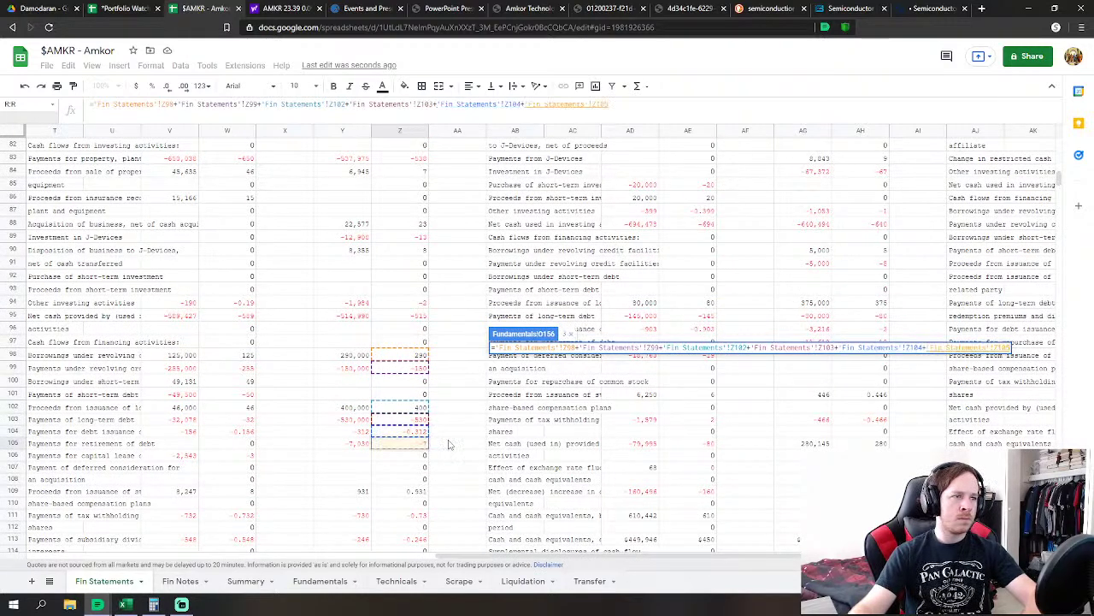
{"action": "type", "text": "+"}
{"action": "left_click", "coordinate": [419, 493]}
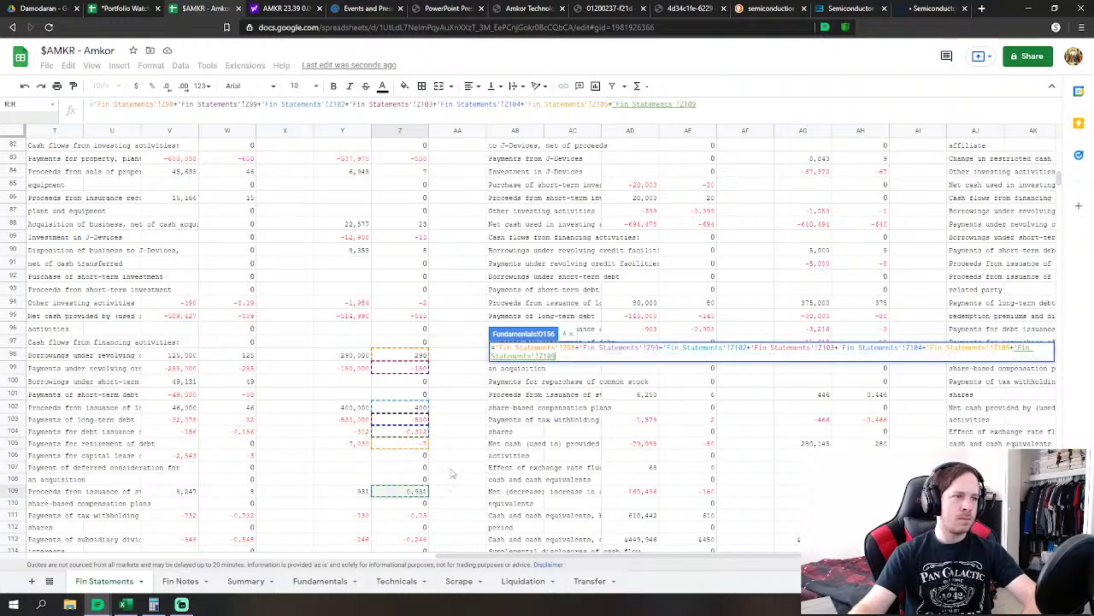
{"action": "type", "text": "+"}
{"action": "left_click", "coordinate": [417, 515]}
{"action": "scroll", "coordinate": [493, 488], "scroll_direction": "down", "scroll_amount": 2}
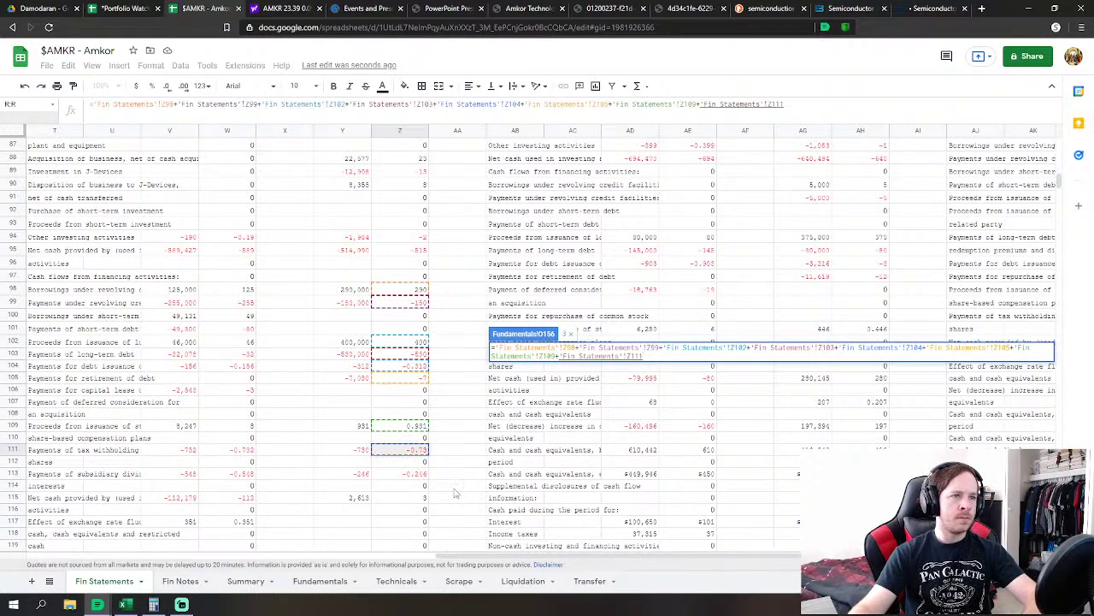
{"action": "type", "text": "+"}
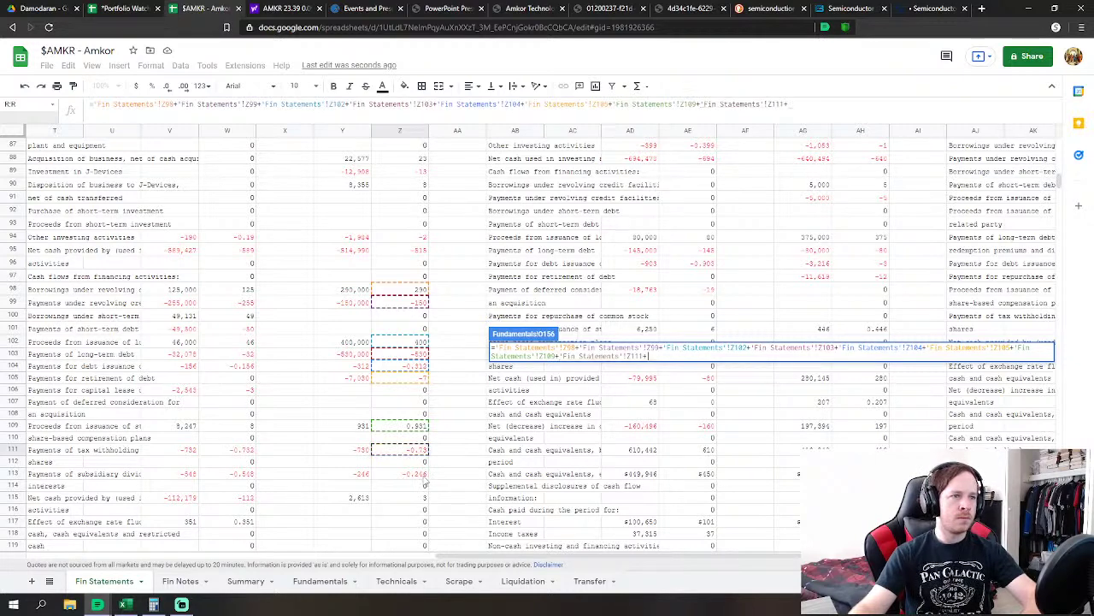
{"action": "left_click", "coordinate": [424, 477]}
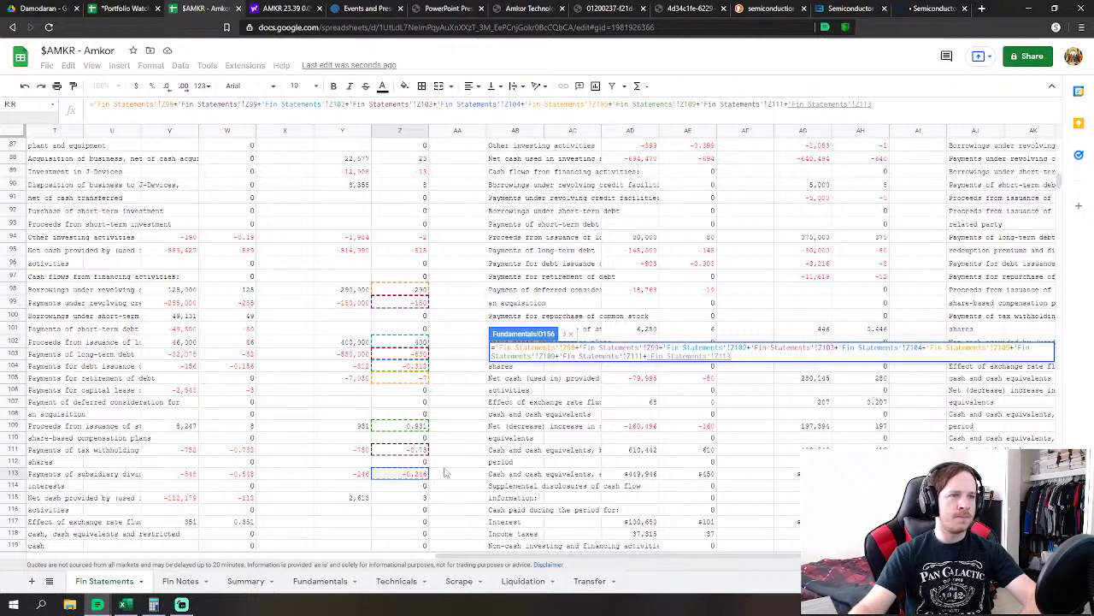
{"action": "key", "text": "Return"}
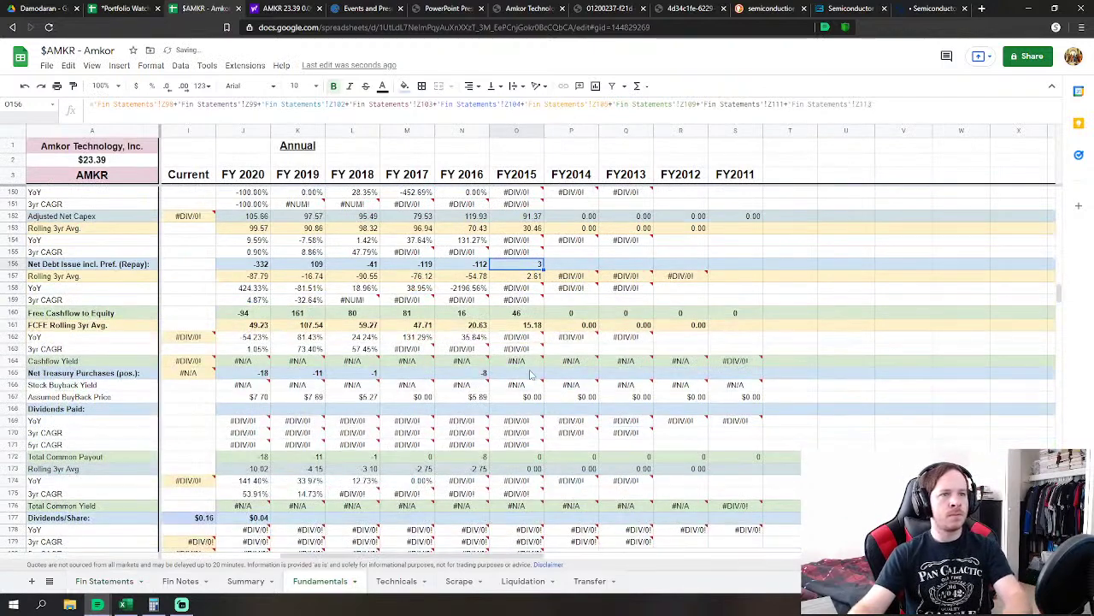
Link FY2015 Net Treasury Purchases in O165 to the Fin Statements stock issuance proceeds in Z109
{"action": "left_click", "coordinate": [531, 373]}
{"action": "type", "text": "="}
{"action": "left_click", "coordinate": [115, 577]}
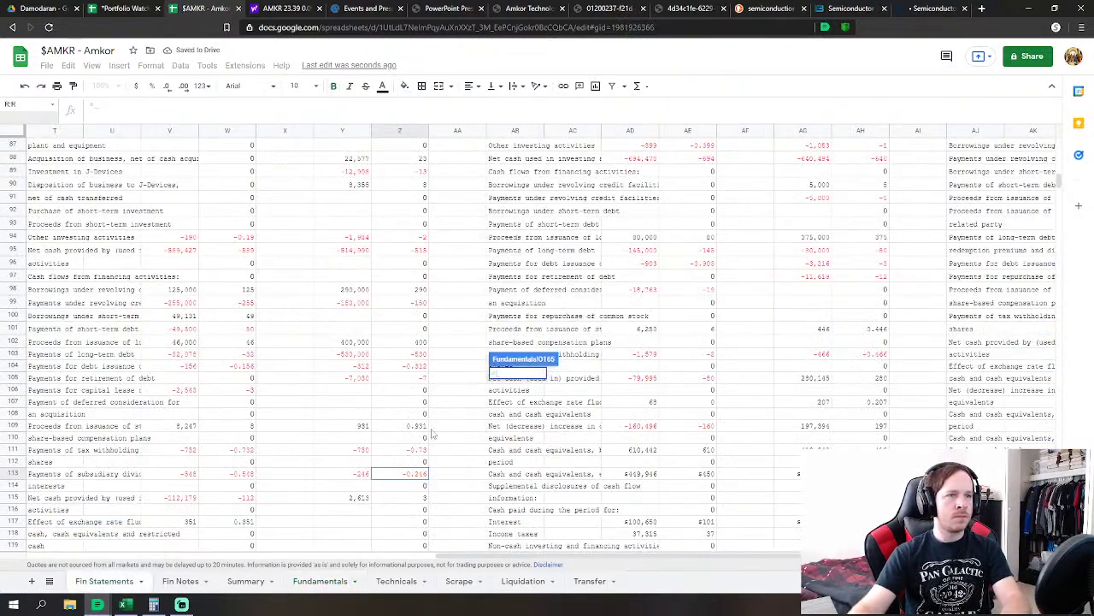
{"action": "left_click", "coordinate": [413, 427]}
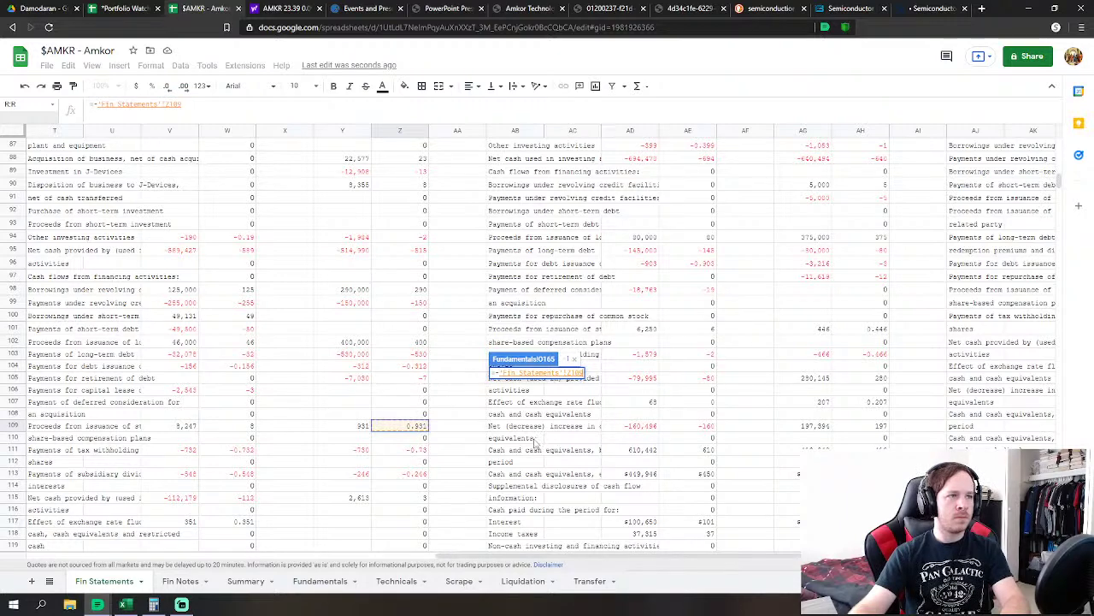
{"action": "key", "text": "Return"}
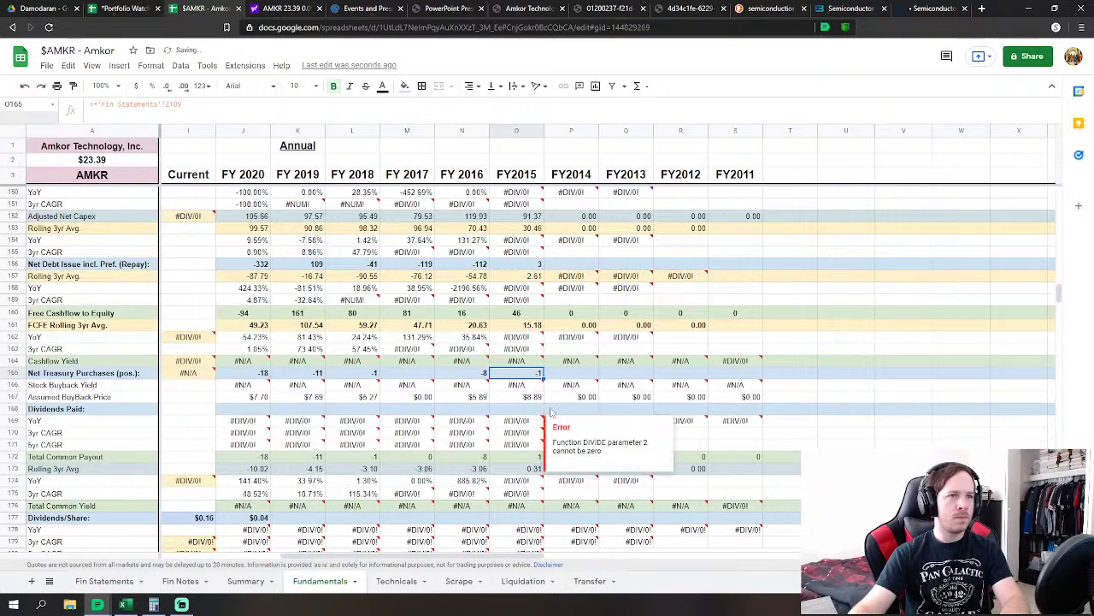
{"action": "scroll", "coordinate": [538, 413], "scroll_direction": "down", "scroll_amount": 2}
{"action": "scroll", "coordinate": [526, 413], "scroll_direction": "down", "scroll_amount": 10}
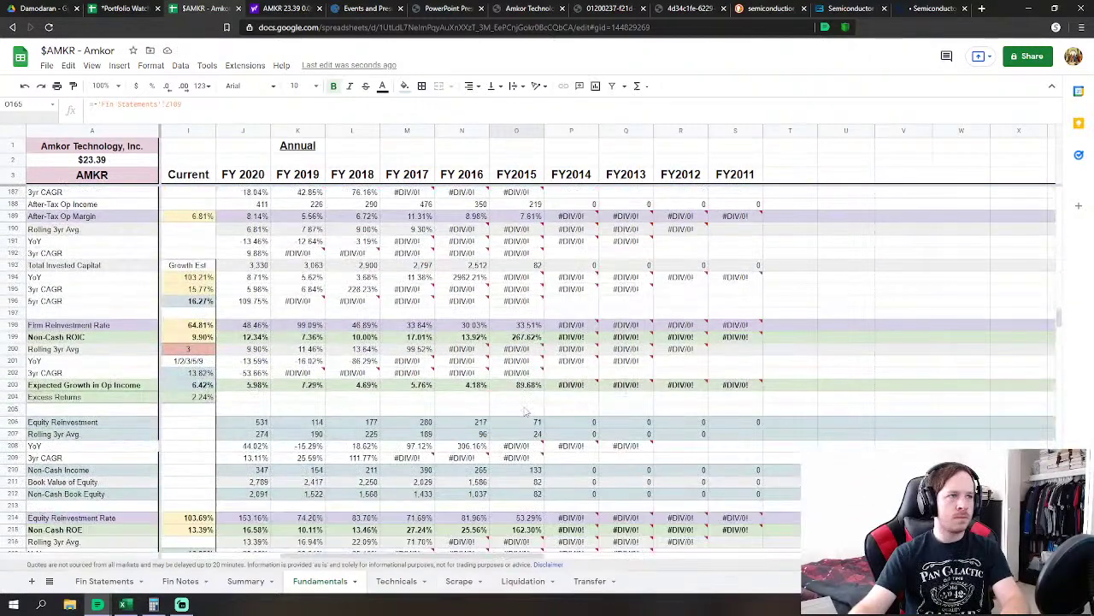
{"action": "scroll", "coordinate": [525, 412], "scroll_direction": "up", "scroll_amount": 1}
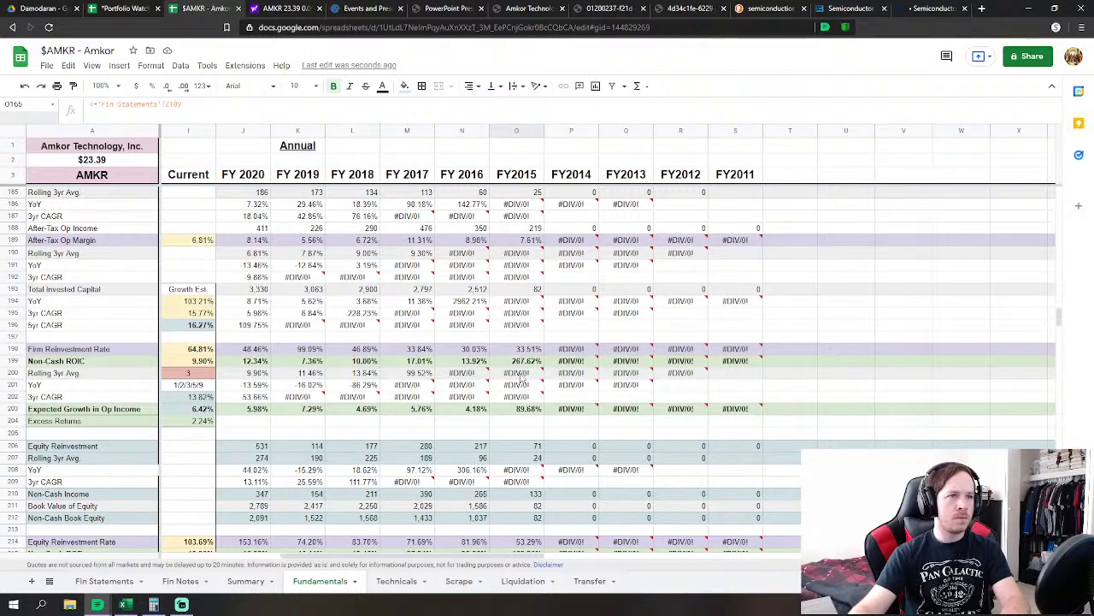
{"action": "scroll", "coordinate": [521, 376], "scroll_direction": "down", "scroll_amount": 4}
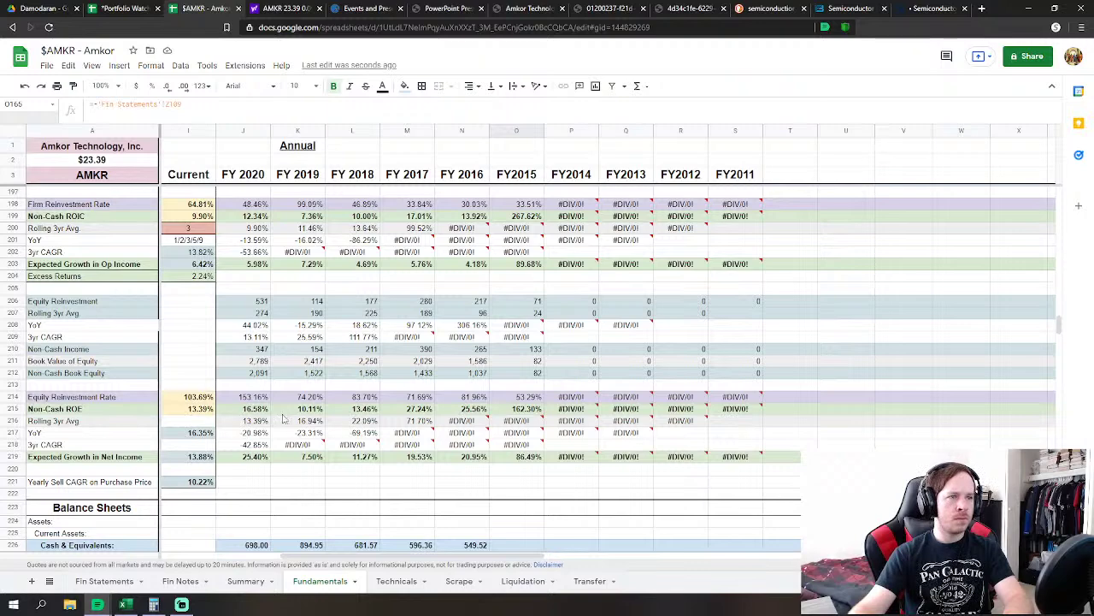
{"action": "mouse_move", "coordinate": [535, 422]}
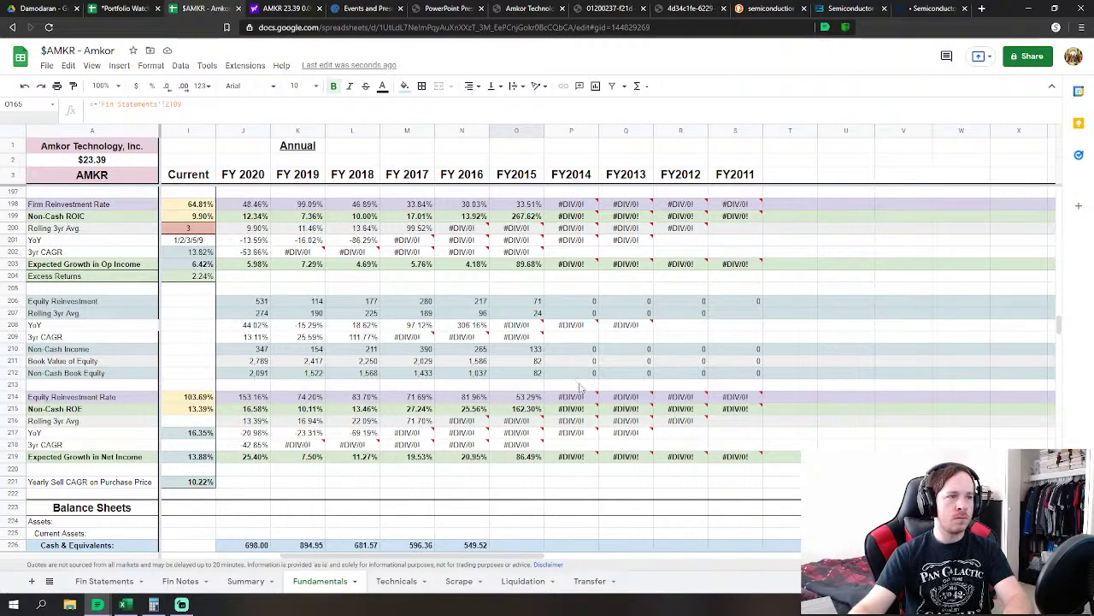
{"action": "scroll", "coordinate": [564, 398], "scroll_direction": "down", "scroll_amount": 5}
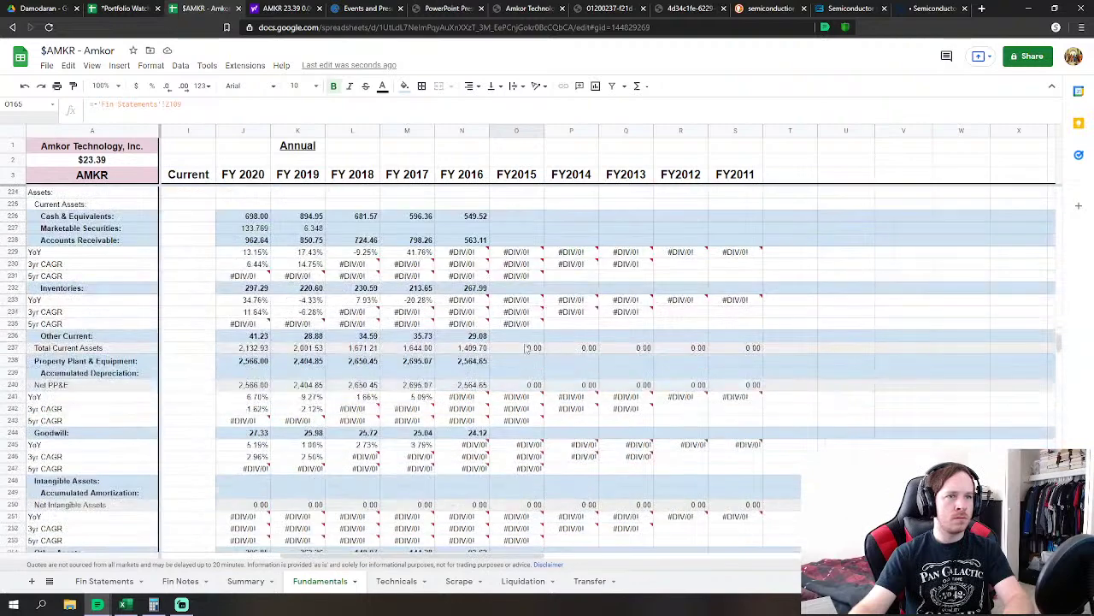
Link FY2015 Cash & Equivalents (O226) to 'Fin Statements'!Z151, giving 523.17
{"action": "scroll", "coordinate": [520, 282], "scroll_direction": "up", "scroll_amount": 1}
{"action": "left_click", "coordinate": [516, 280]}
{"action": "key", "text": "Return"}
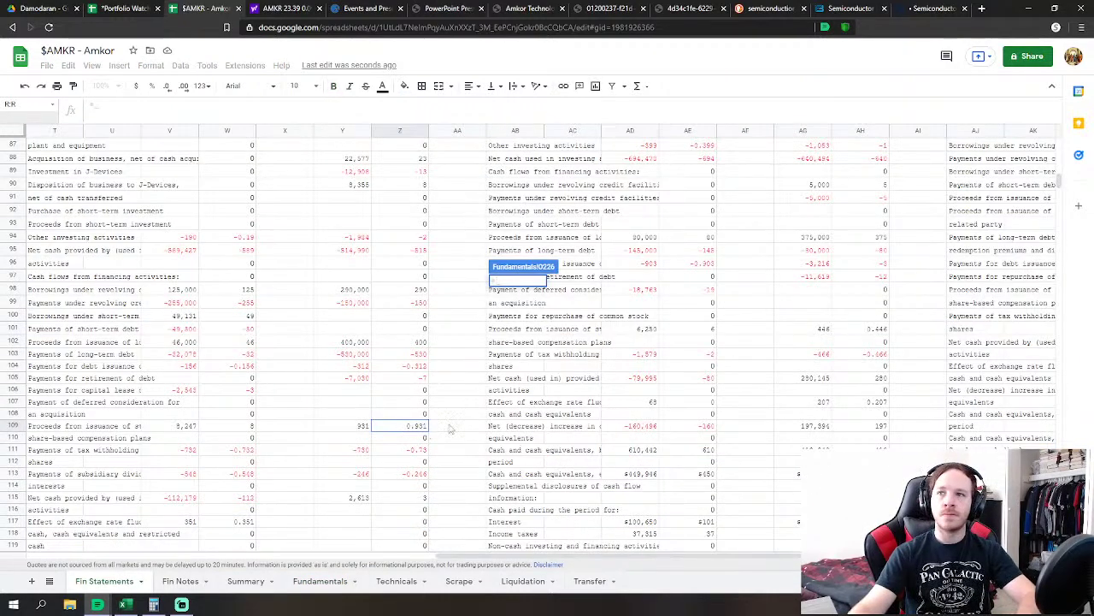
{"action": "scroll", "coordinate": [447, 393], "scroll_direction": "down", "scroll_amount": 5}
{"action": "scroll", "coordinate": [457, 390], "scroll_direction": "down", "scroll_amount": 8}
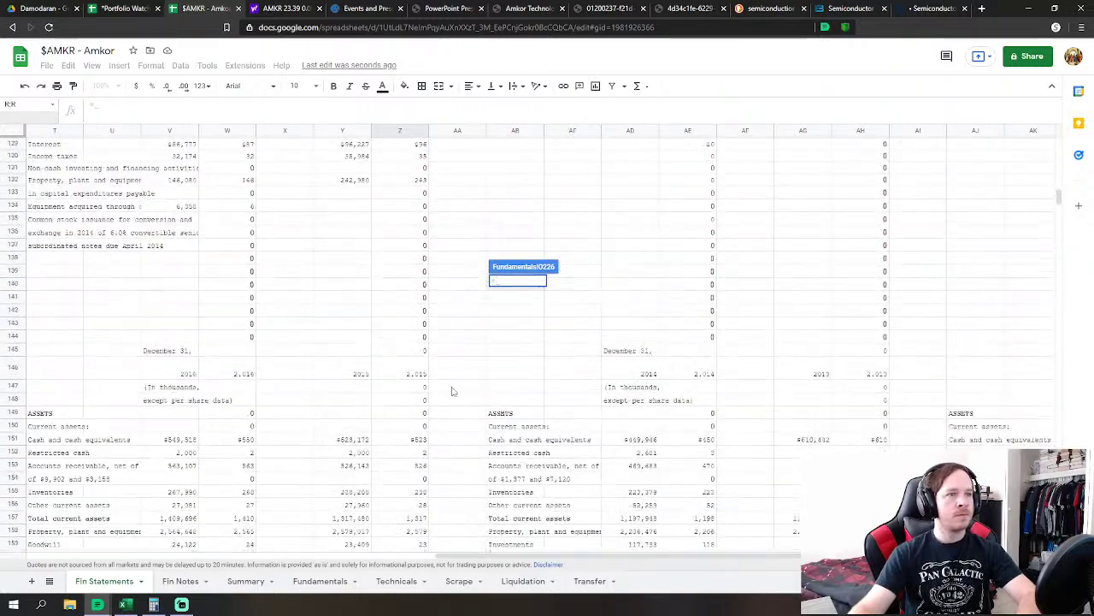
{"action": "left_click", "coordinate": [422, 340]}
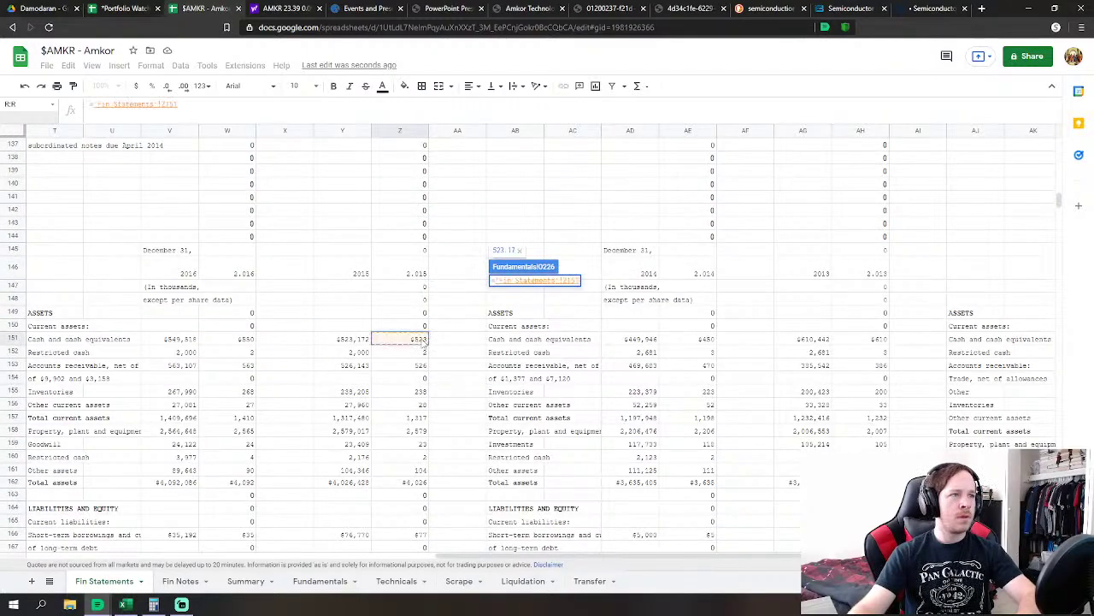
{"action": "key", "text": "Return"}
Link FY2015 Accounts Receivable (O228) to Z153 and Inventories (O232) to Z155 on Fin Statements
{"action": "left_click", "coordinate": [528, 306]}
{"action": "type", "text": "="}
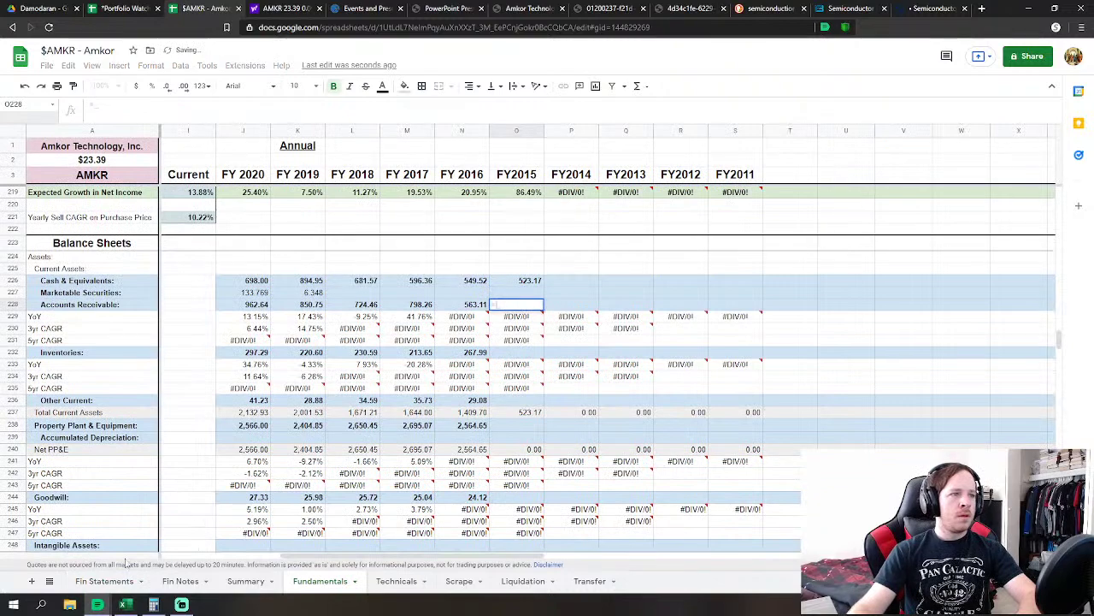
{"action": "left_click", "coordinate": [104, 581]}
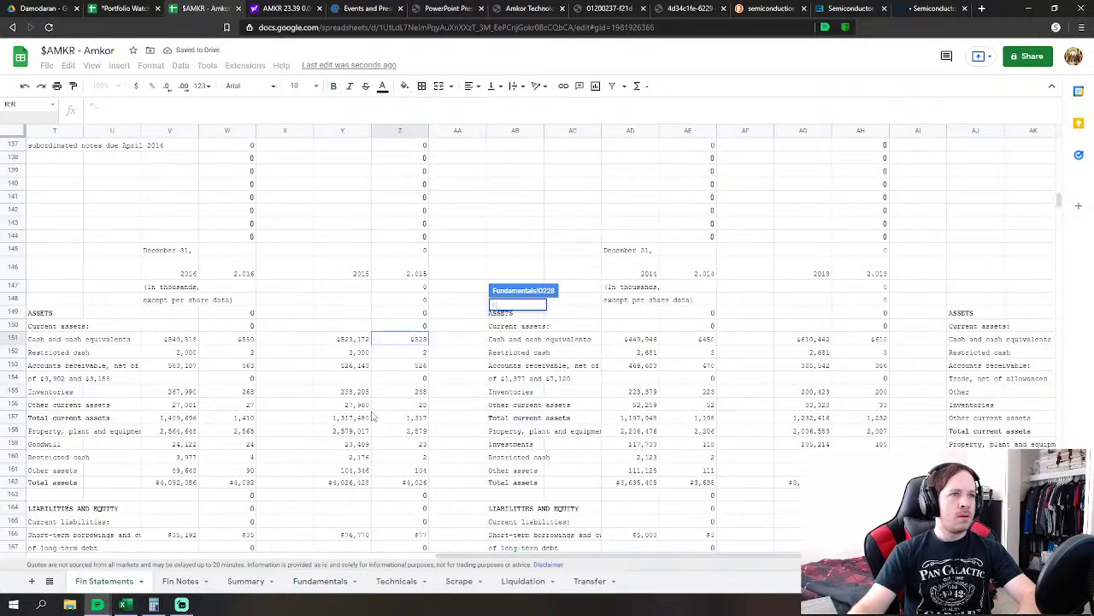
{"action": "left_click", "coordinate": [416, 366]}
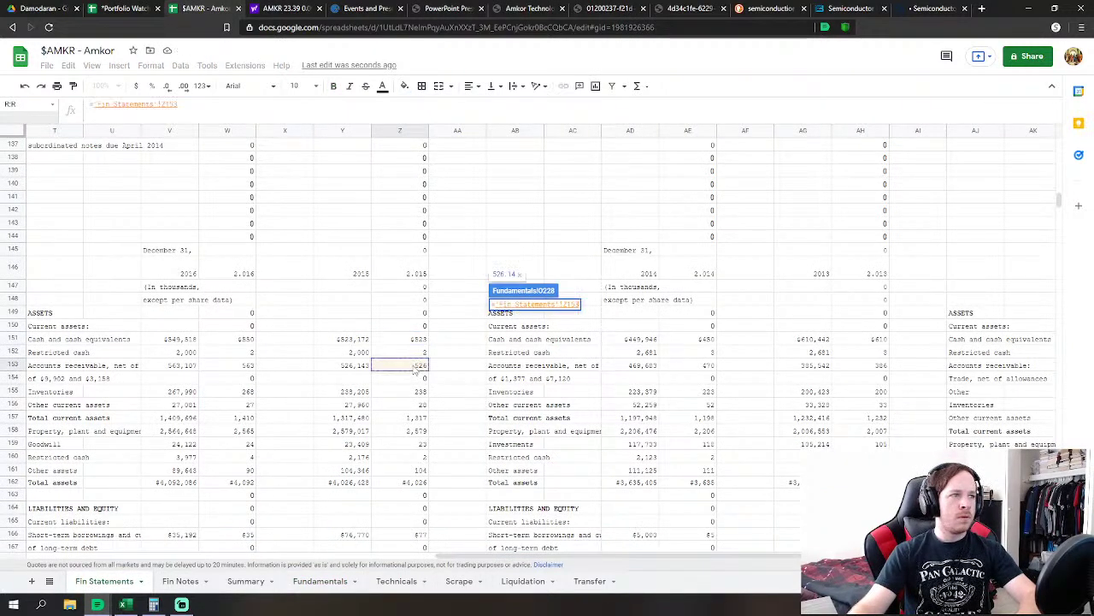
{"action": "key", "text": "Return"}
{"action": "left_click", "coordinate": [522, 352]}
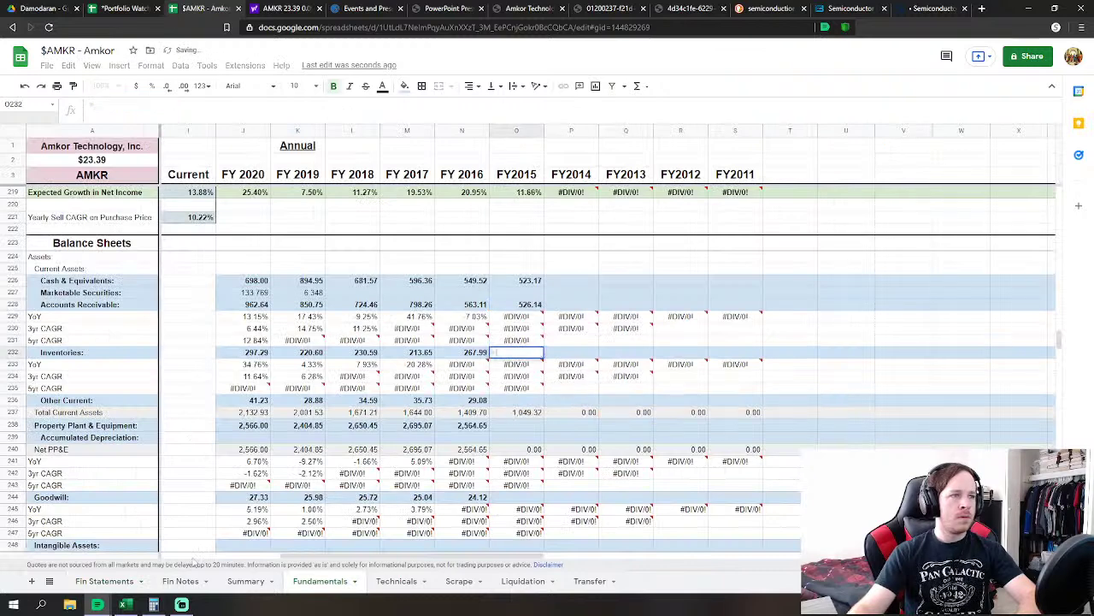
{"action": "type", "text": "="}
{"action": "left_click", "coordinate": [104, 580]}
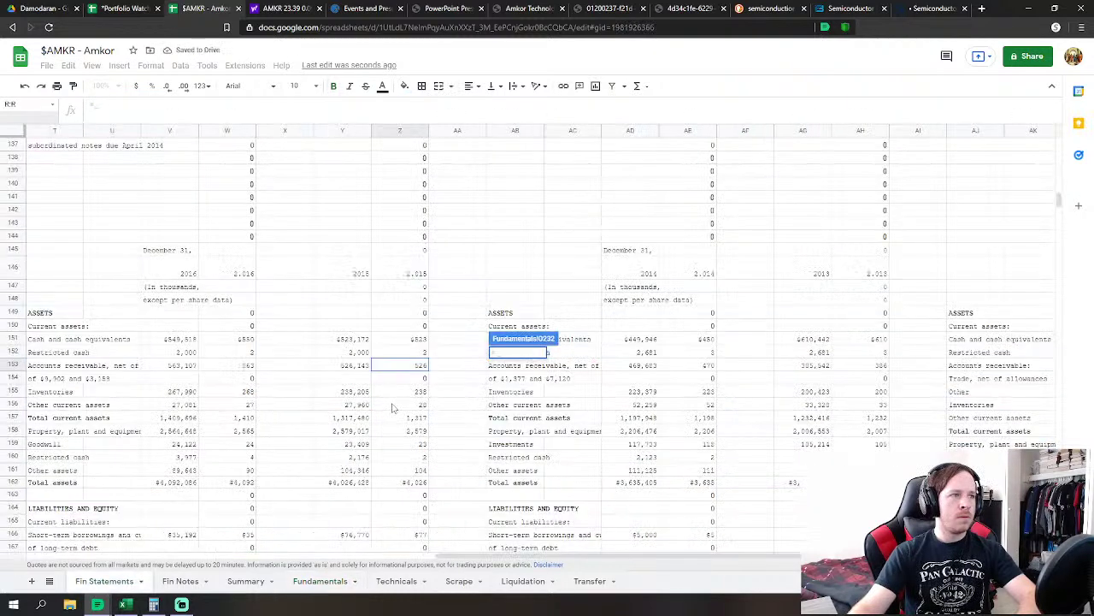
{"action": "left_click", "coordinate": [419, 392]}
{"action": "key", "text": "Return"}
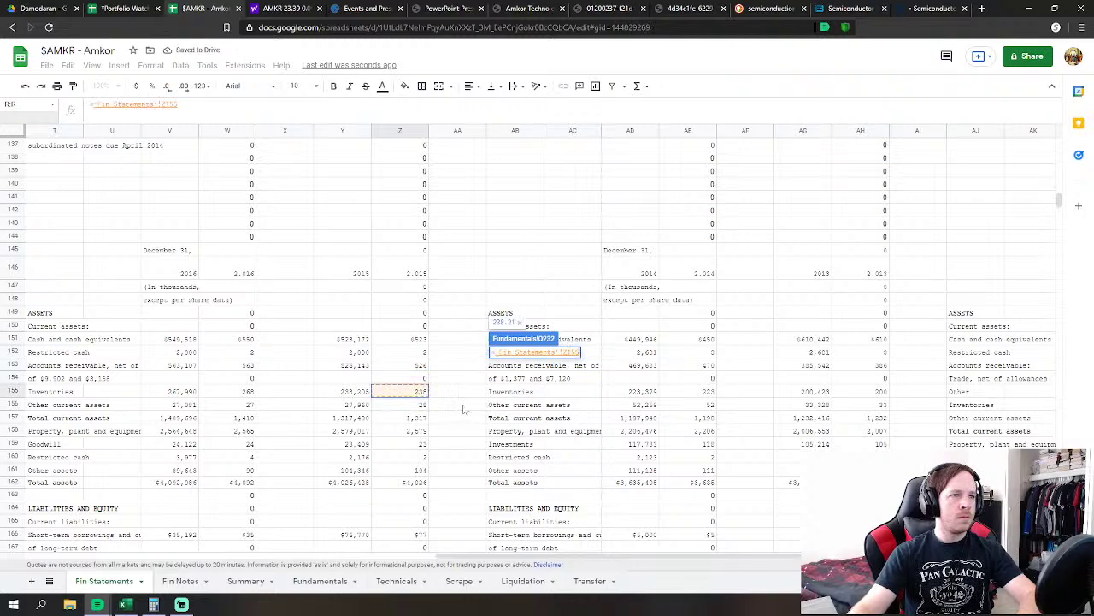
Set FY2015 Other Current (O236) to 'Fin Statements'!Z152+Z156
{"action": "left_click", "coordinate": [522, 400]}
{"action": "type", "text": "="}
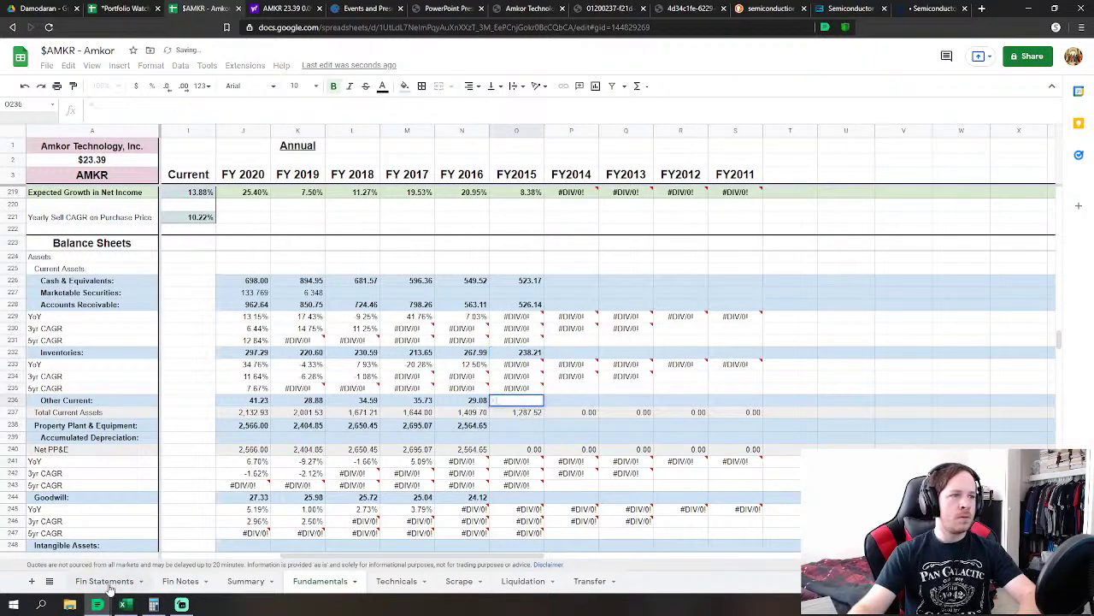
{"action": "left_click", "coordinate": [104, 580]}
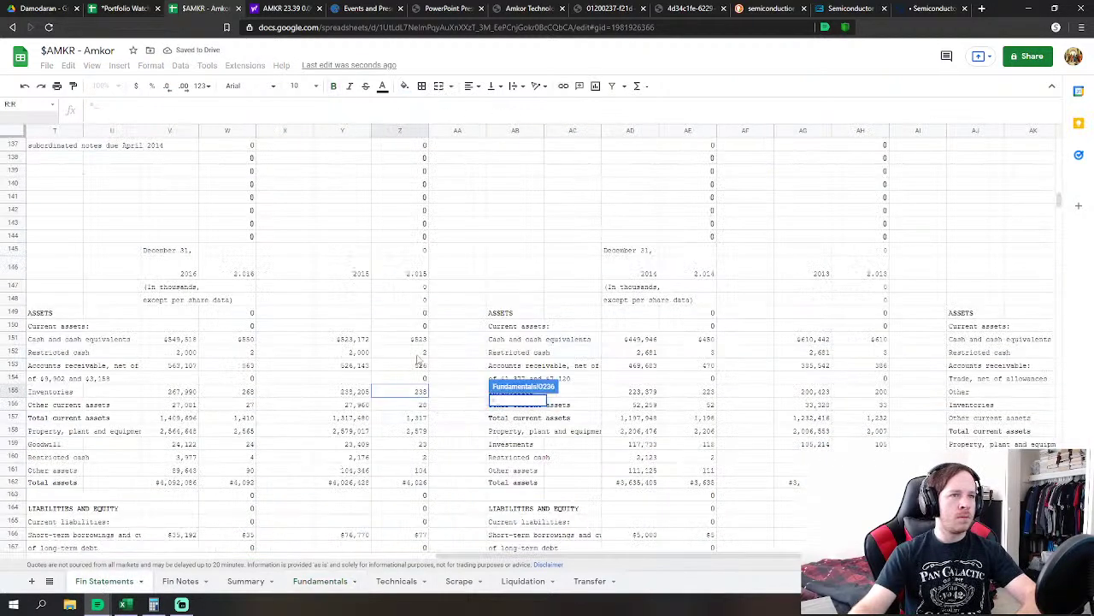
{"action": "left_click", "coordinate": [418, 355]}
{"action": "type", "text": "+"}
{"action": "left_click", "coordinate": [420, 405]}
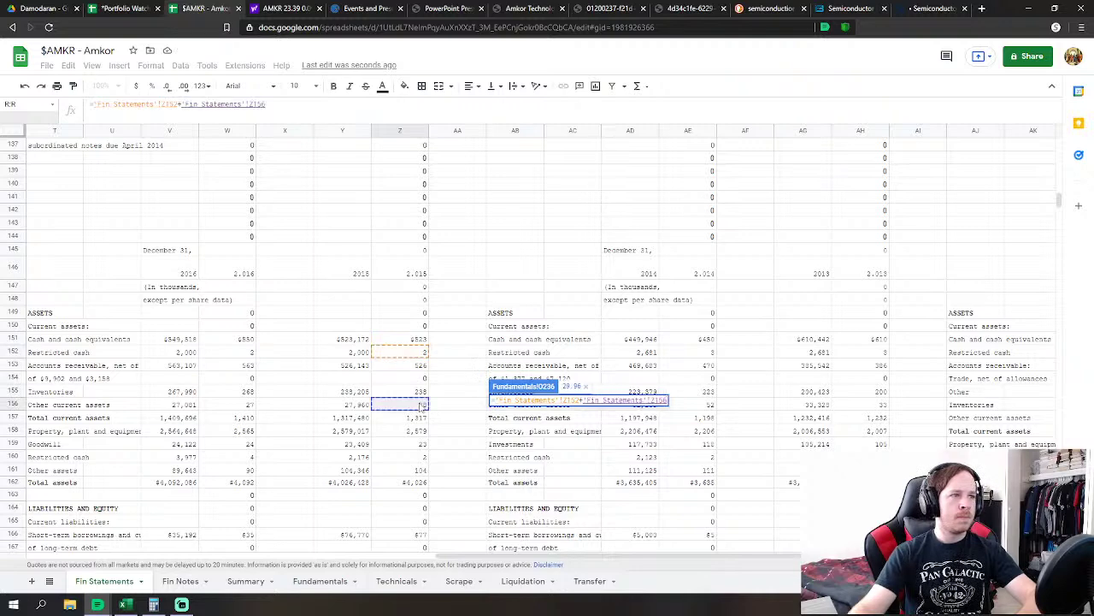
{"action": "key", "text": "Return"}
Link FY2015 PP&E (O238) to Z158 (2,579.02) and Goodwill (O244) to Z159 (23.41)
{"action": "key", "text": "Down"}
{"action": "type", "text": "="}
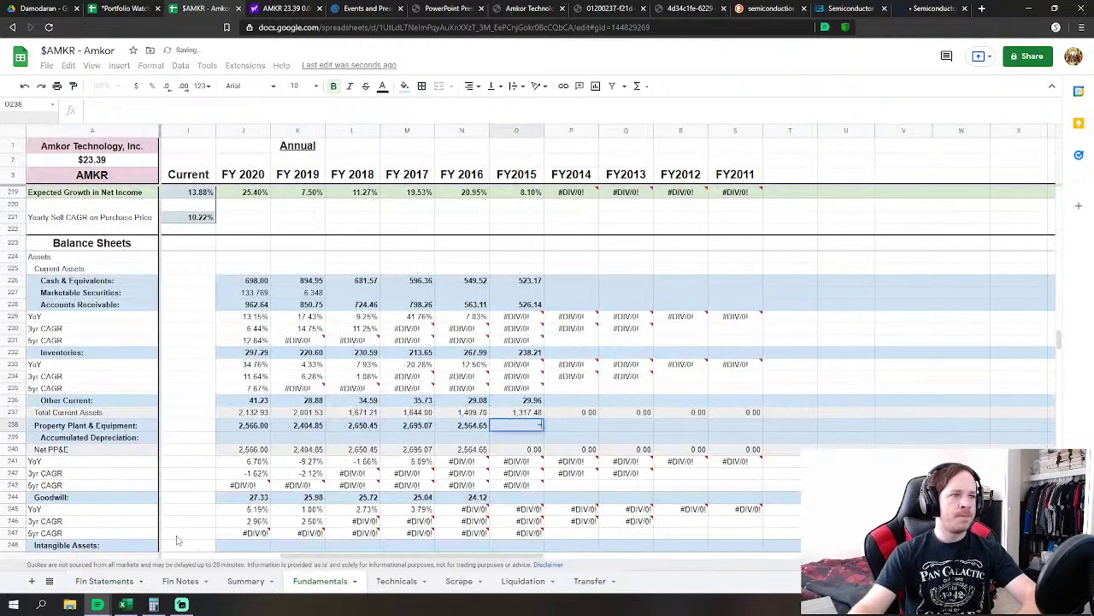
{"action": "left_click", "coordinate": [104, 581]}
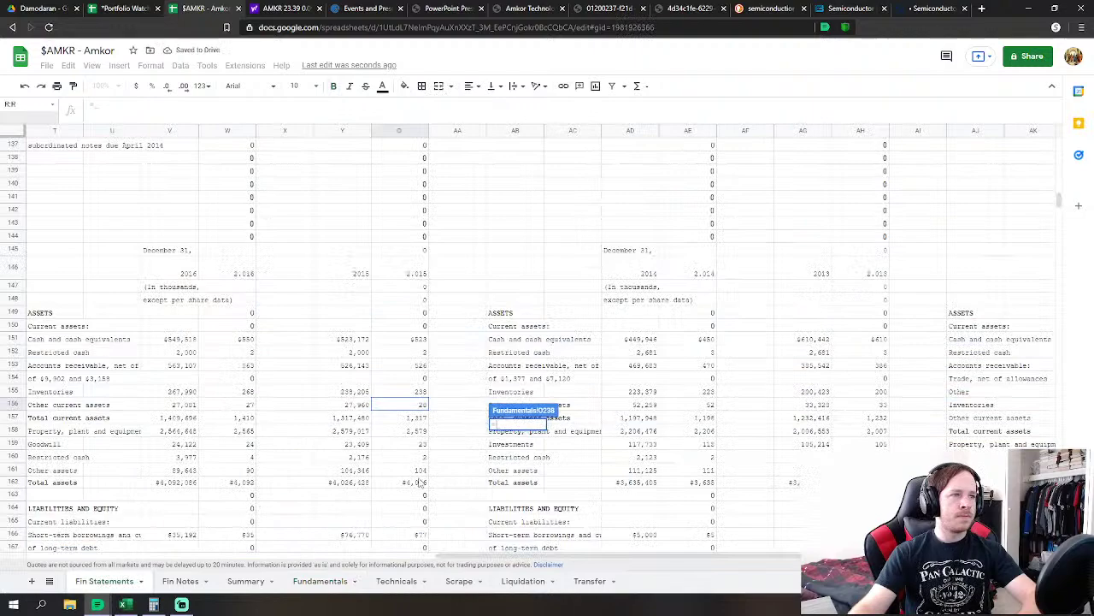
{"action": "scroll", "coordinate": [419, 479], "scroll_direction": "down", "scroll_amount": 2}
{"action": "left_click", "coordinate": [417, 342]}
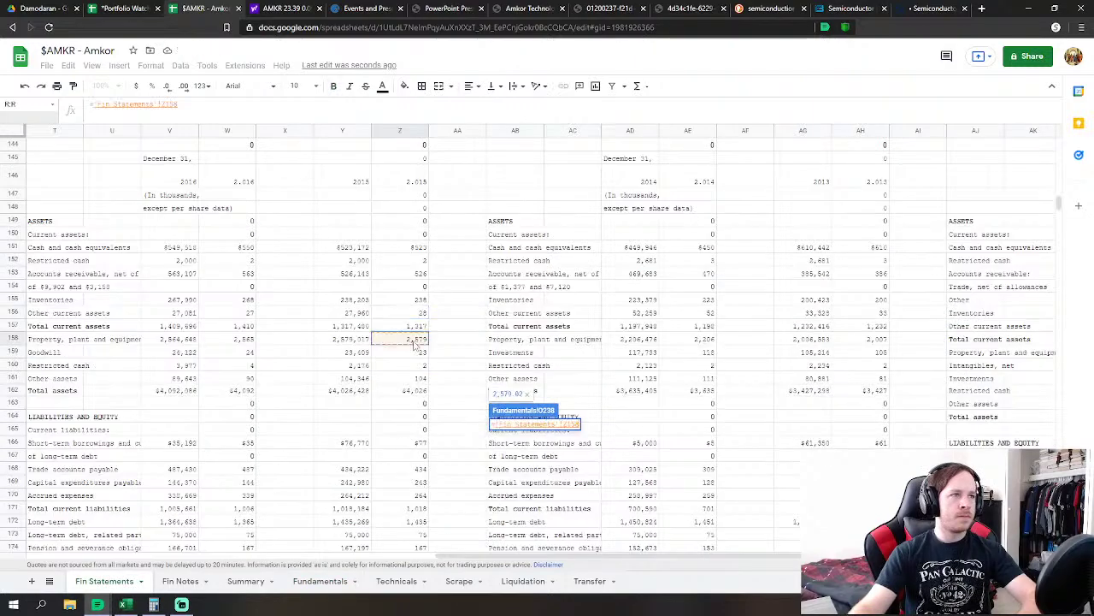
{"action": "key", "text": "Return"}
{"action": "left_click", "coordinate": [523, 500]}
{"action": "type", "text": "="}
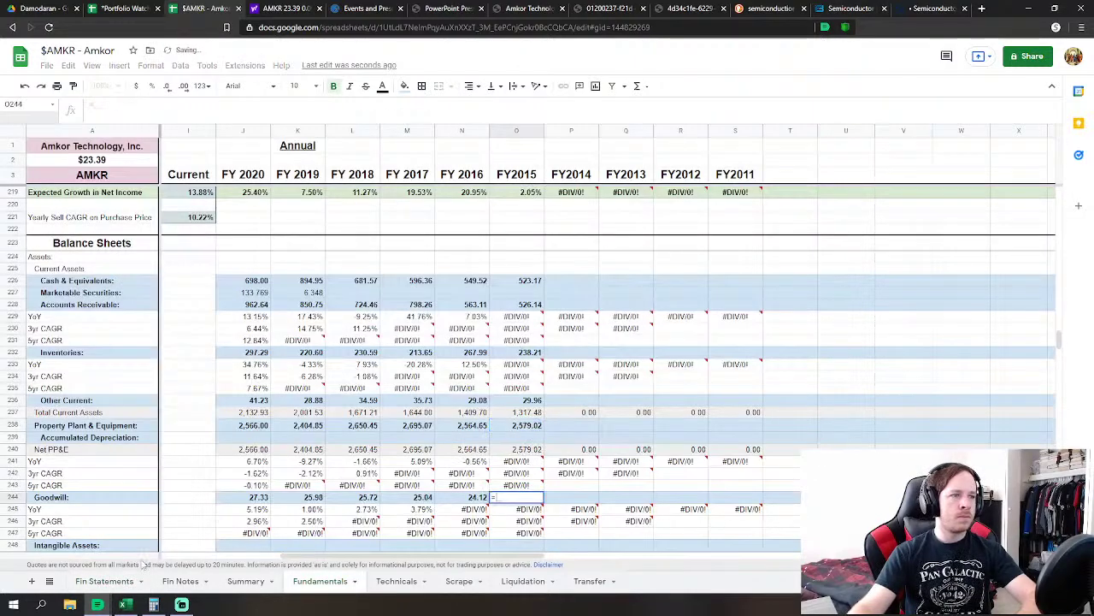
{"action": "left_click", "coordinate": [105, 580]}
{"action": "left_click", "coordinate": [419, 353]}
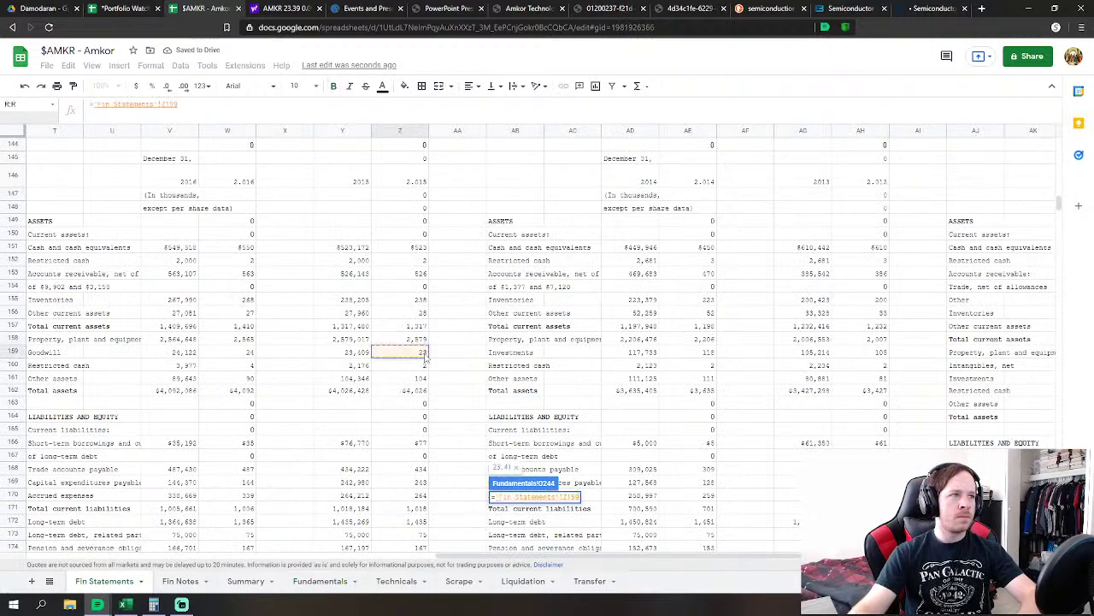
{"action": "key", "text": "Return"}
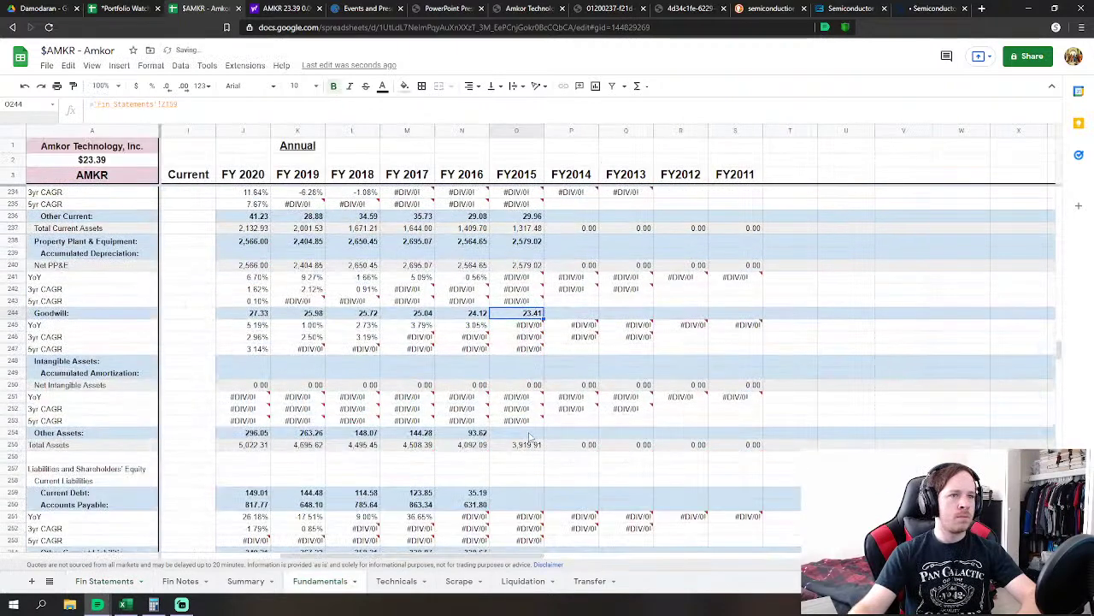
Set FY2015 Other Assets (O254) to 'Fin Statements'!Z160+Z161, giving 106.52
{"action": "left_click", "coordinate": [530, 432]}
{"action": "type", "text": "="}
{"action": "left_click", "coordinate": [113, 581]}
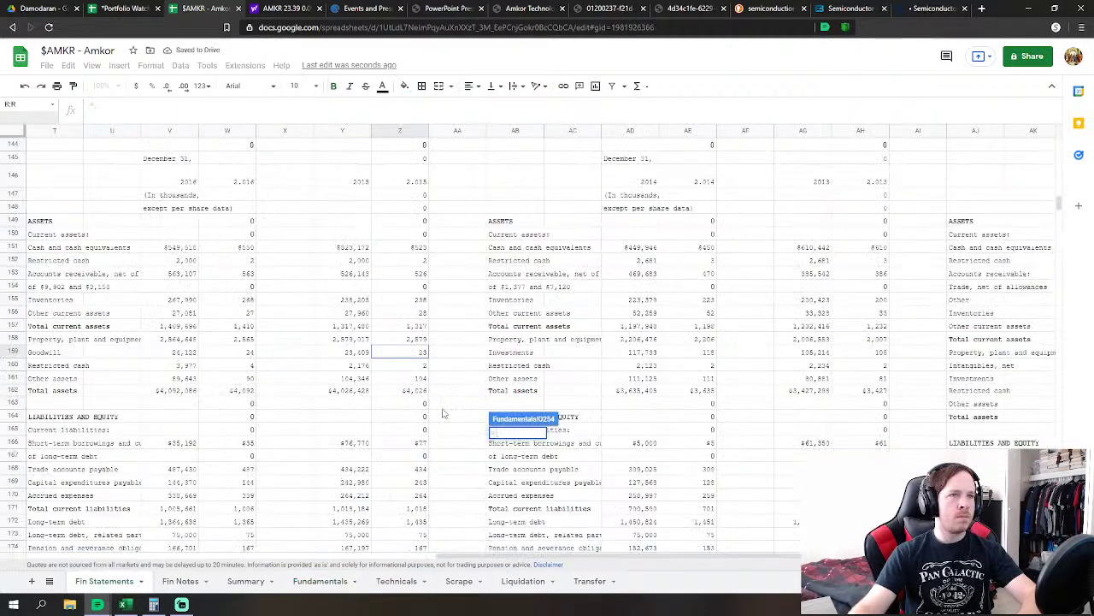
{"action": "left_click", "coordinate": [422, 366]}
{"action": "type", "text": "+"}
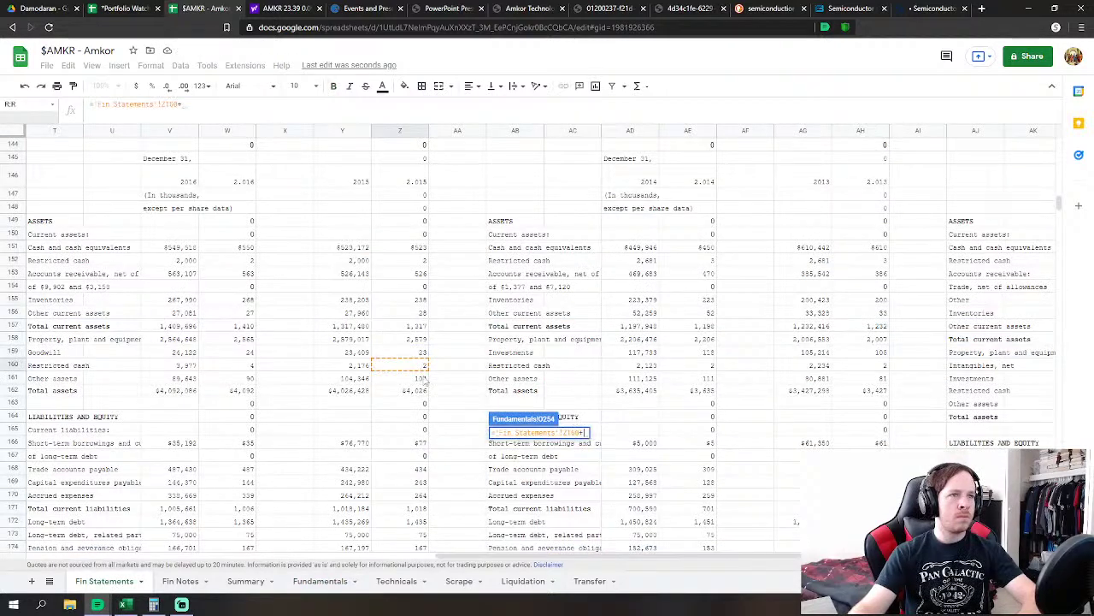
{"action": "left_click", "coordinate": [421, 379]}
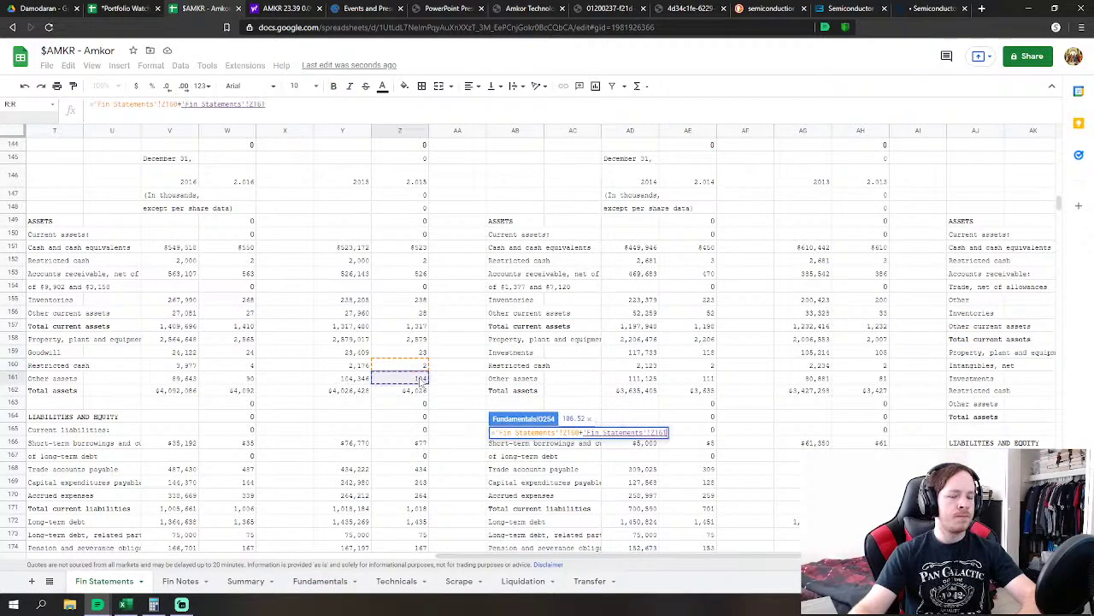
{"action": "key", "text": "Return"}
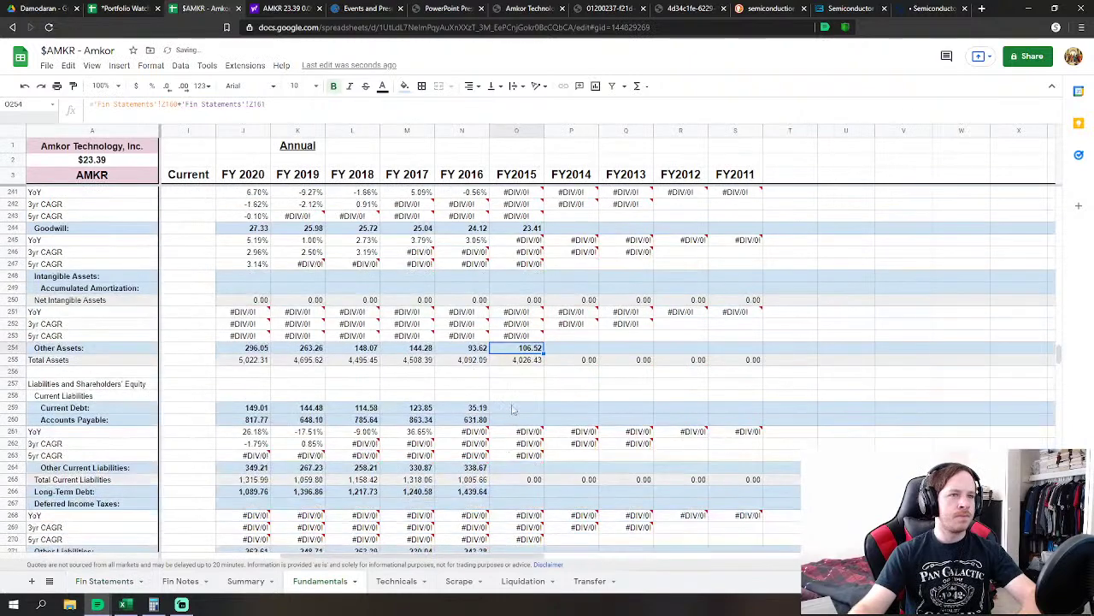
Start the FY2015 Current Debt formula in O259 with Fin Statements as its source
{"action": "left_click", "coordinate": [521, 408]}
{"action": "type", "text": "="}
{"action": "left_click", "coordinate": [105, 580]}
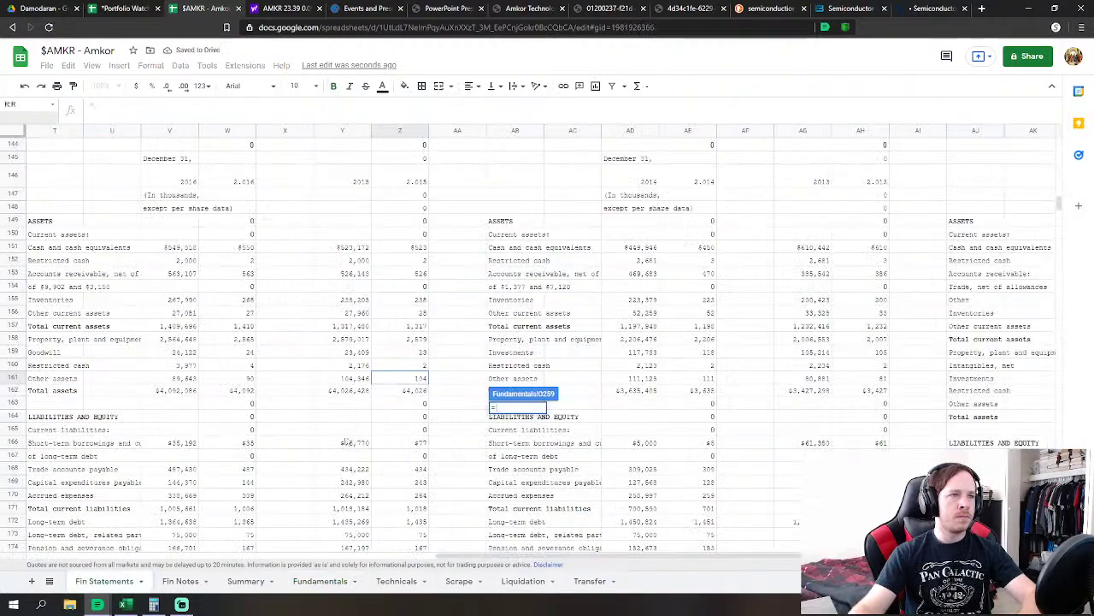
Link FY2015 Current Debt to Z166 (76.77) and Accounts Payable to Z168+Z169
{"action": "left_click", "coordinate": [420, 446]}
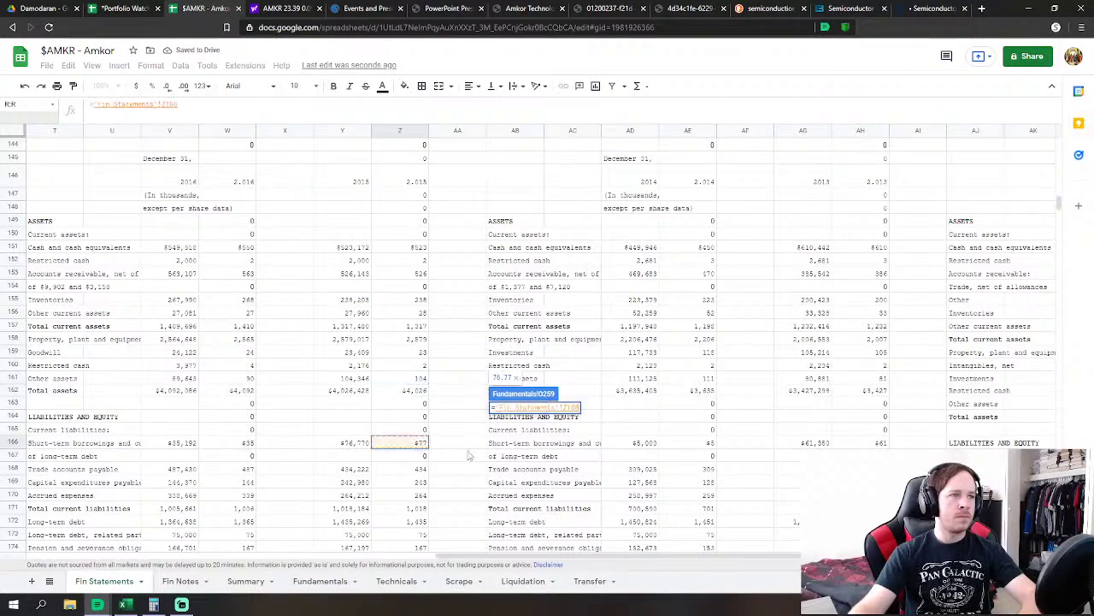
{"action": "key", "text": "Return"}
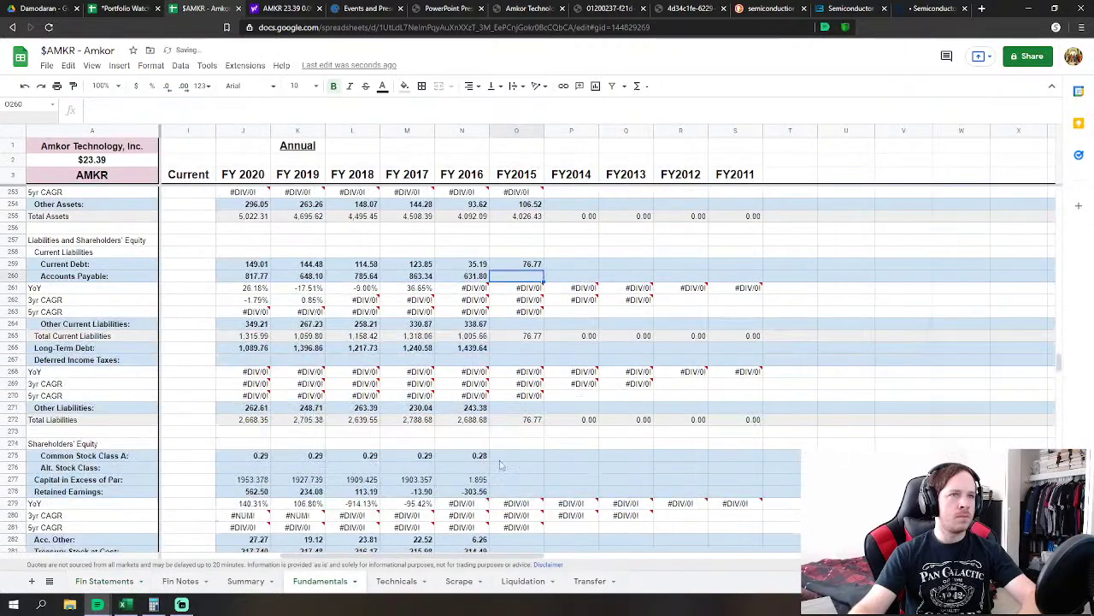
{"action": "type", "text": "="}
{"action": "left_click", "coordinate": [119, 582]}
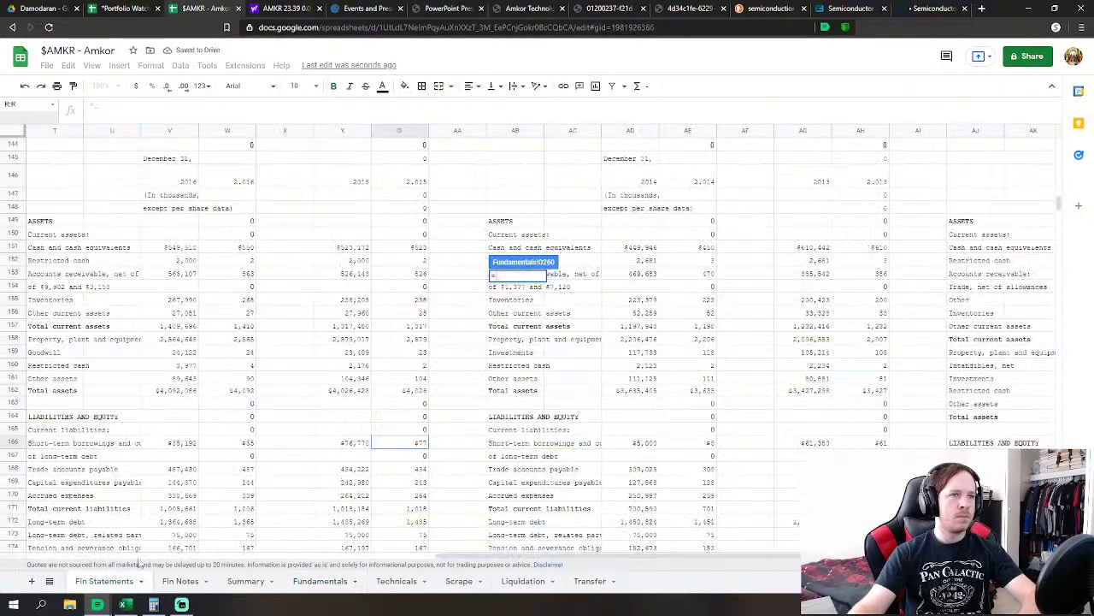
{"action": "left_click", "coordinate": [412, 472]}
{"action": "type", "text": "+"}
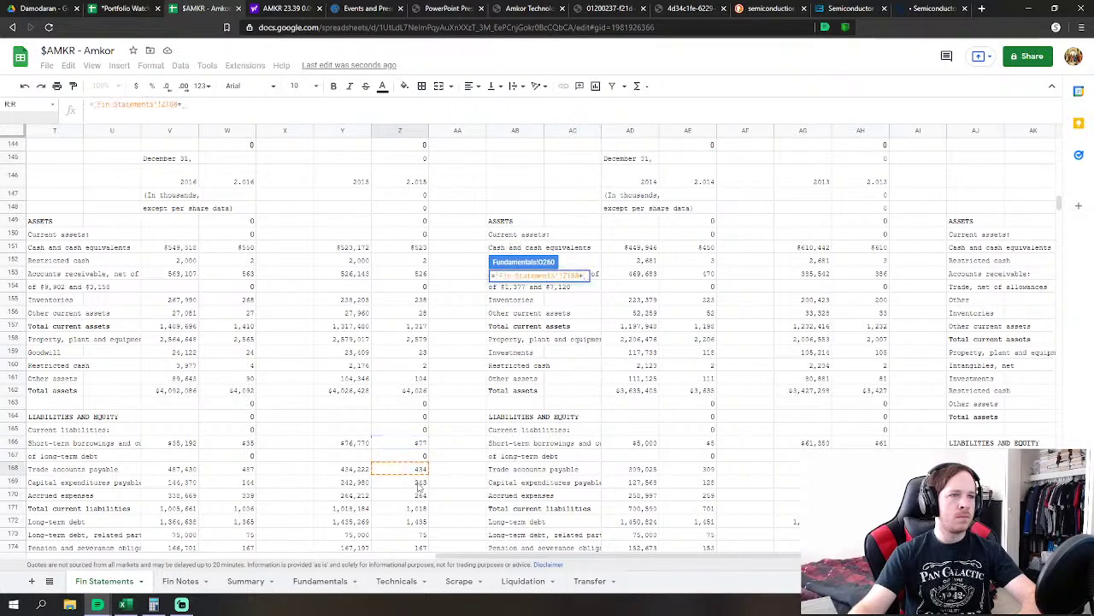
{"action": "left_click", "coordinate": [419, 485]}
{"action": "key", "text": "Return"}
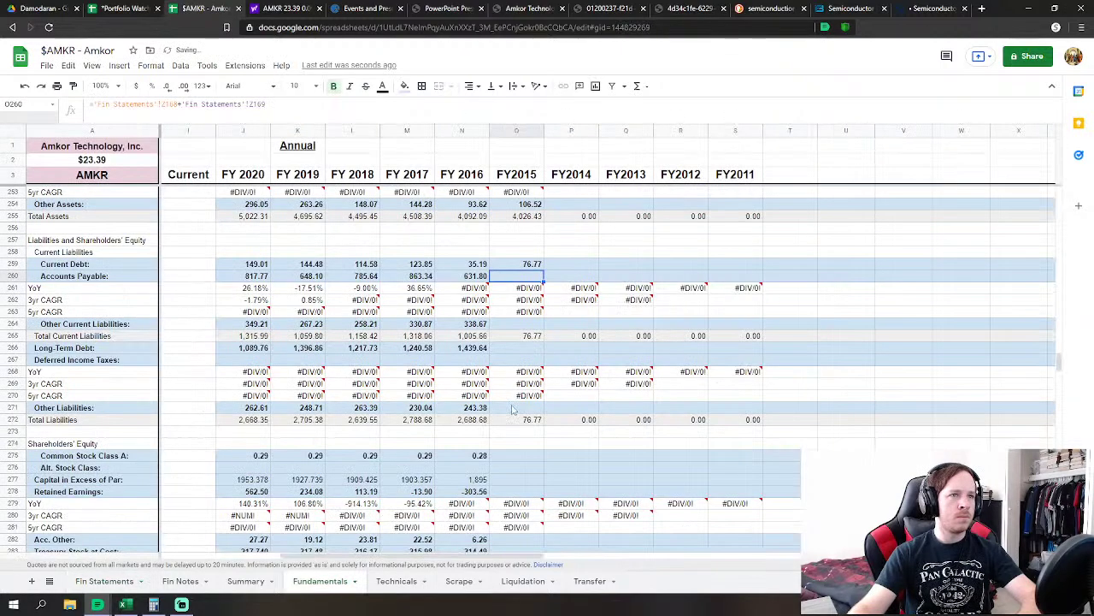
Link FY2015 Other Current Liabilities to the accrued expenses figure 'Fin Statements'!Z170
{"action": "key", "text": "Down"}
{"action": "key", "text": "Down"}
{"action": "key", "text": "Down"}
{"action": "type", "text": "="}
{"action": "left_click", "coordinate": [96, 581]}
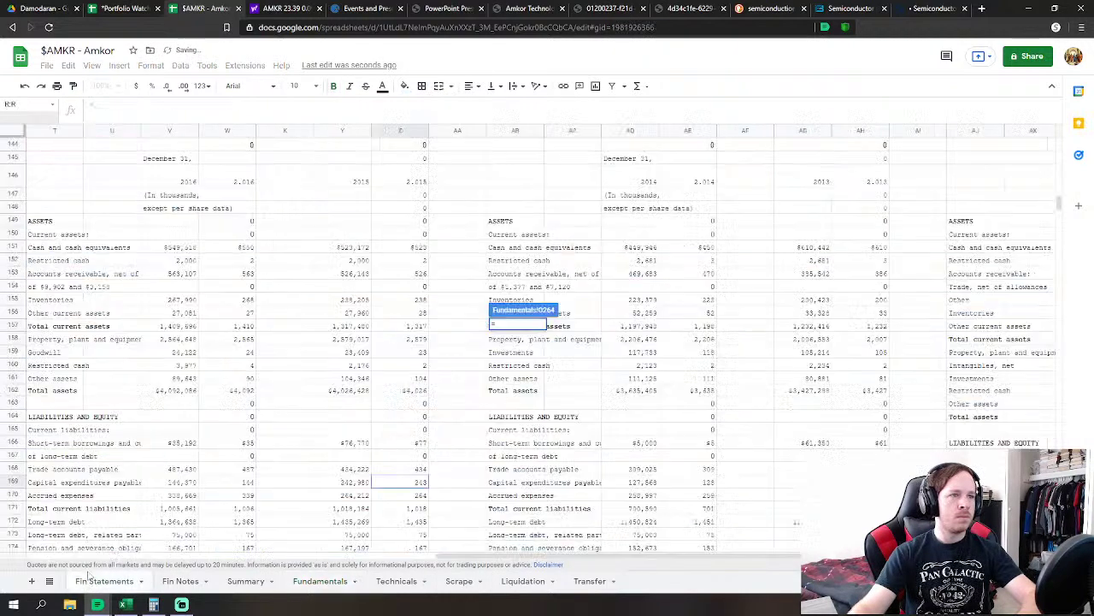
{"action": "left_click", "coordinate": [422, 496]}
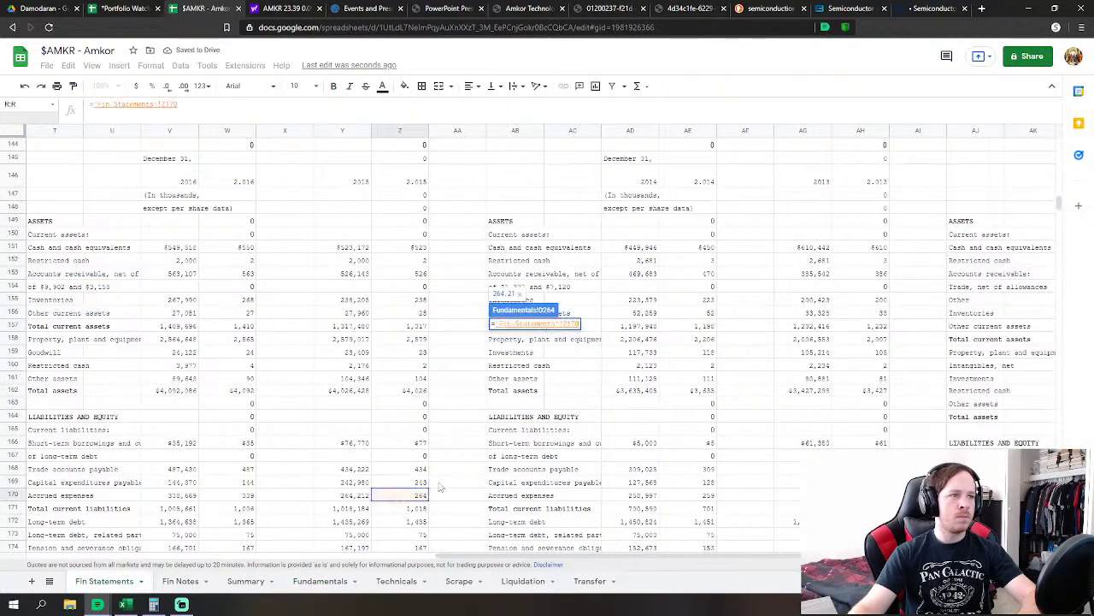
{"action": "key", "text": "Return"}
Set FY2015 Long-Term Debt (O266) to 'Fin Statements'!Z172+Z173, giving 1,510.27
{"action": "key", "text": "Down"}
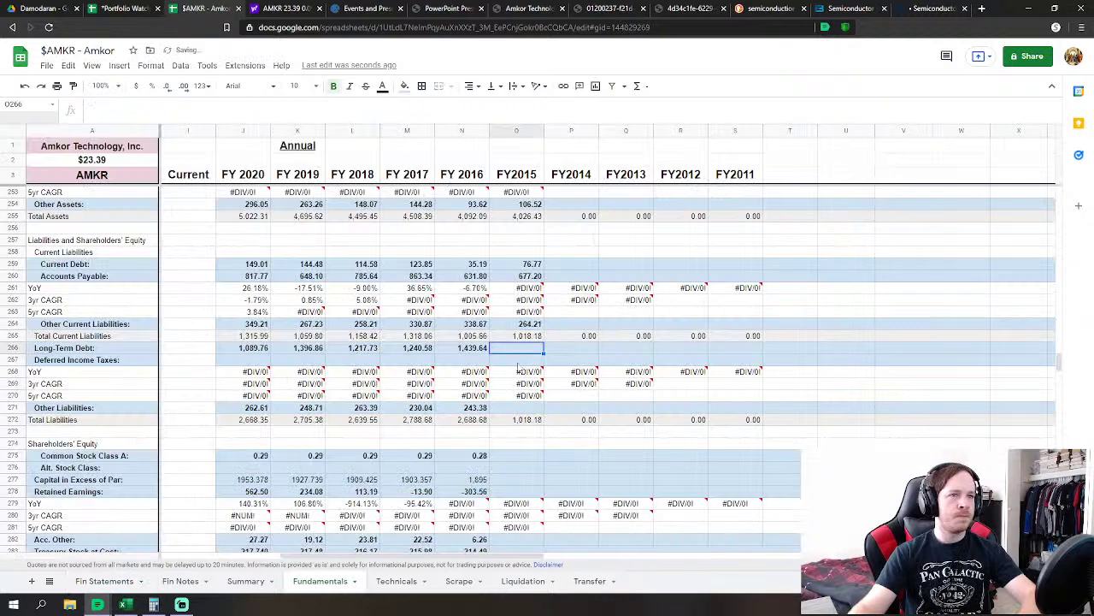
{"action": "type", "text": "="}
{"action": "left_click", "coordinate": [110, 583]}
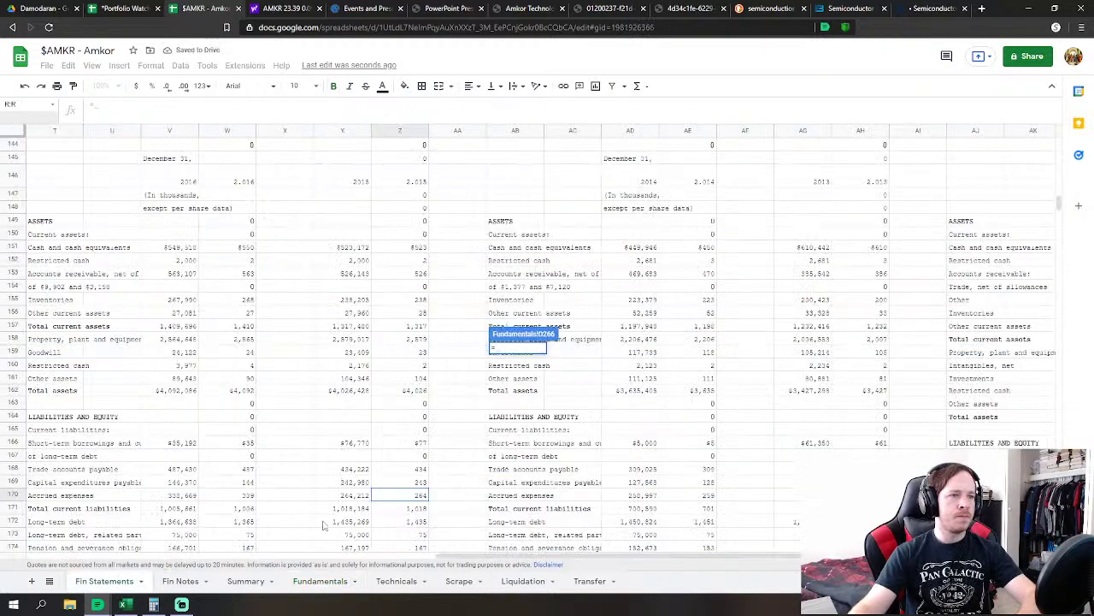
{"action": "left_click", "coordinate": [402, 525]}
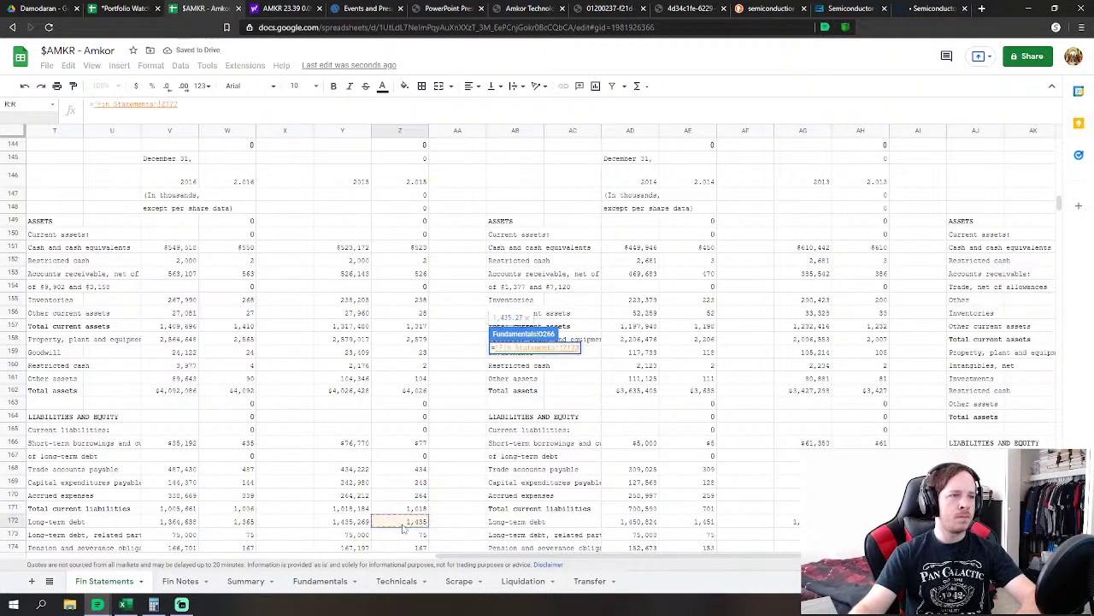
{"action": "type", "text": "+"}
{"action": "left_click", "coordinate": [402, 534]}
{"action": "scroll", "coordinate": [466, 511], "scroll_direction": "down", "scroll_amount": 1}
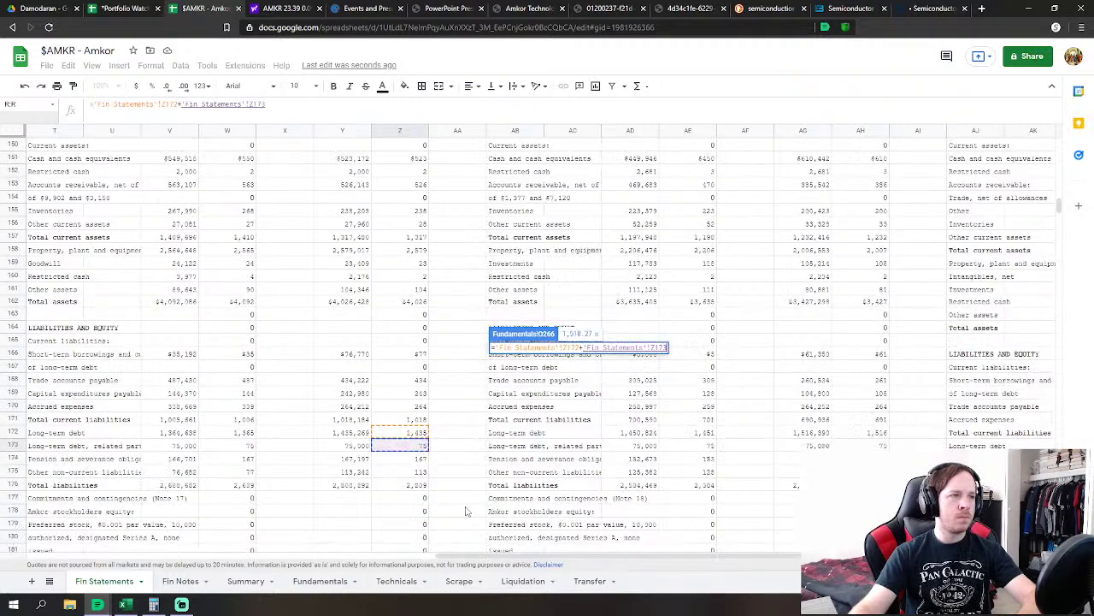
{"action": "key", "text": "Return"}
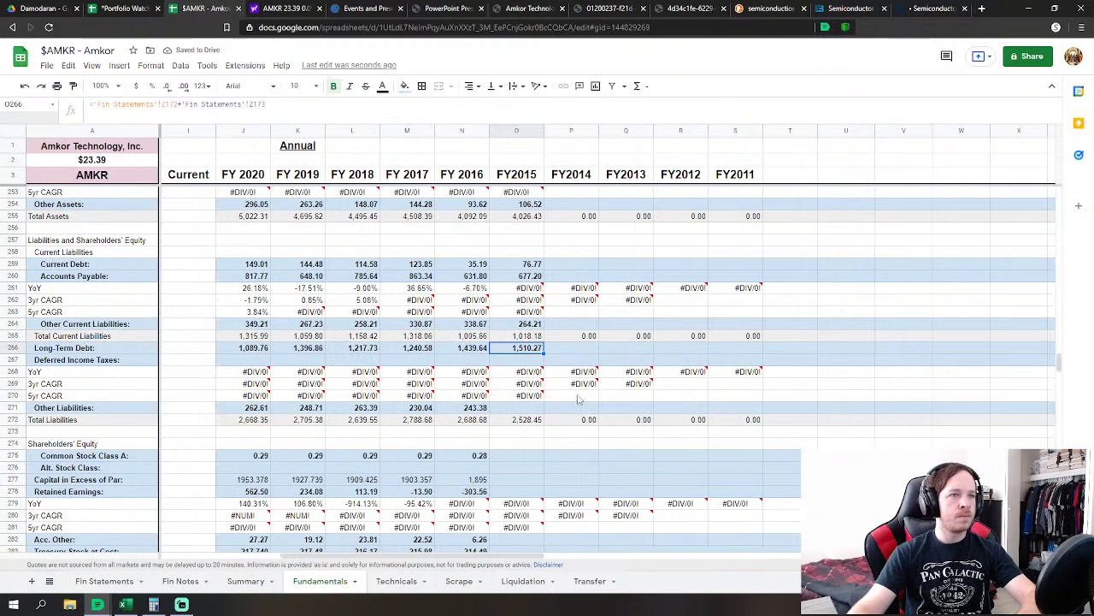
Set FY2015 Other Liabilities (O271) to 'Fin Statements'!Z174+Z175, giving 280.44
{"action": "left_click", "coordinate": [531, 409]}
{"action": "type", "text": "="}
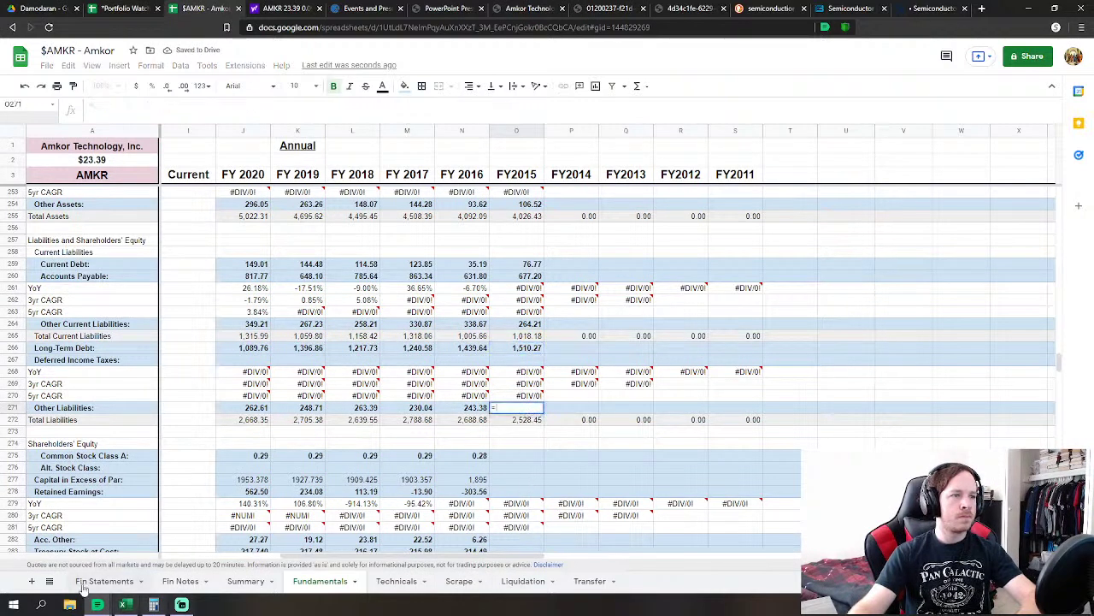
{"action": "left_click", "coordinate": [102, 581]}
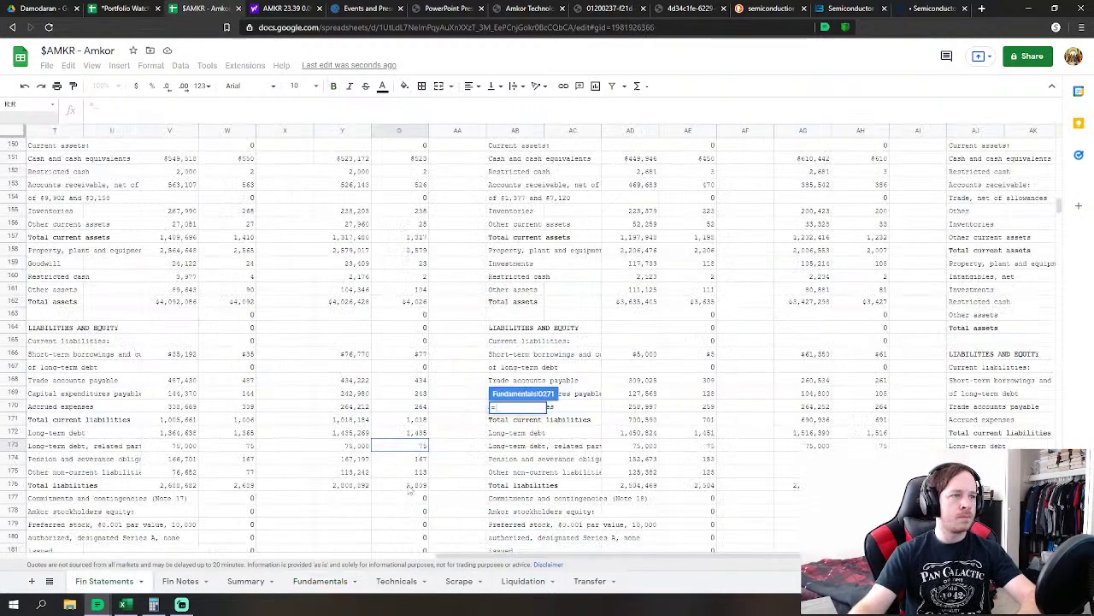
{"action": "left_click", "coordinate": [422, 461]}
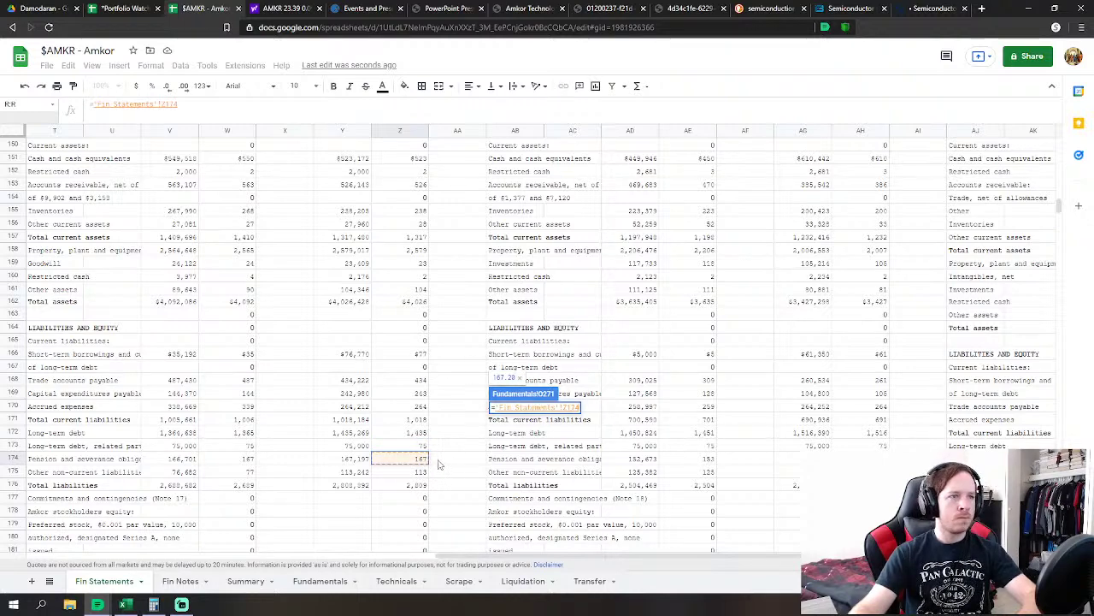
{"action": "type", "text": "+"}
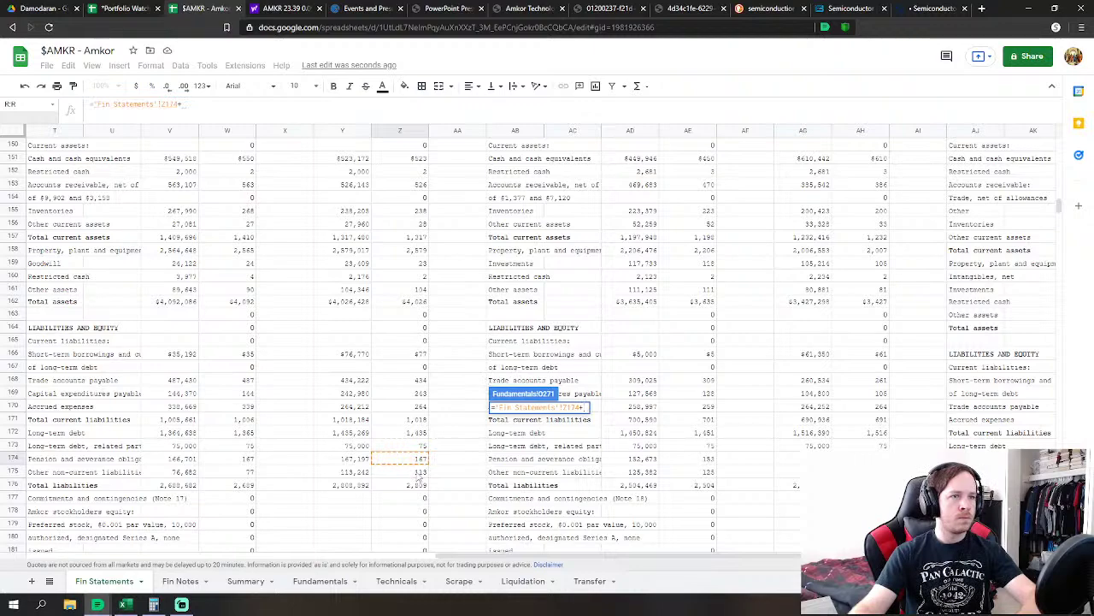
{"action": "left_click", "coordinate": [419, 473]}
{"action": "scroll", "coordinate": [438, 463], "scroll_direction": "down", "scroll_amount": 3}
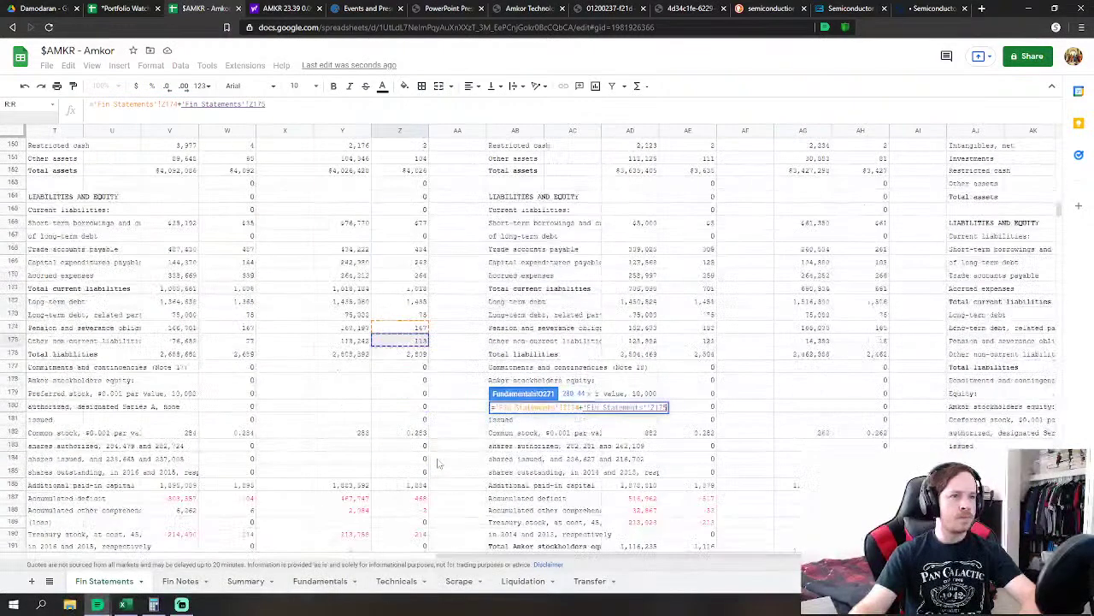
{"action": "key", "text": "Return"}
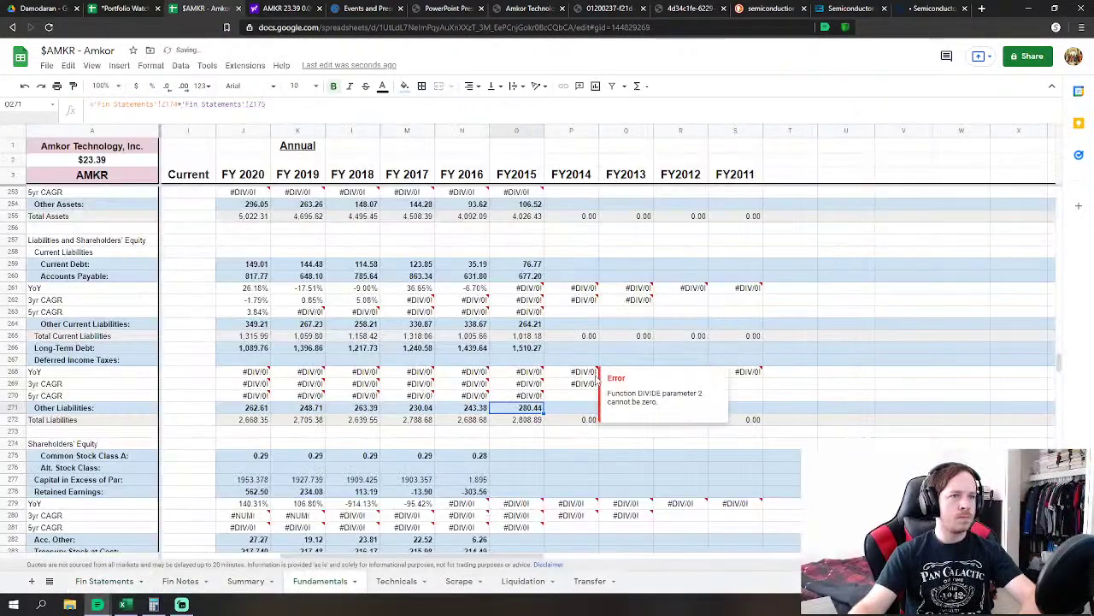
Link FY2015 Common Stock to Z182 (0.28) and Capital in Excess of Par to Z186
{"action": "type", "text": "="}
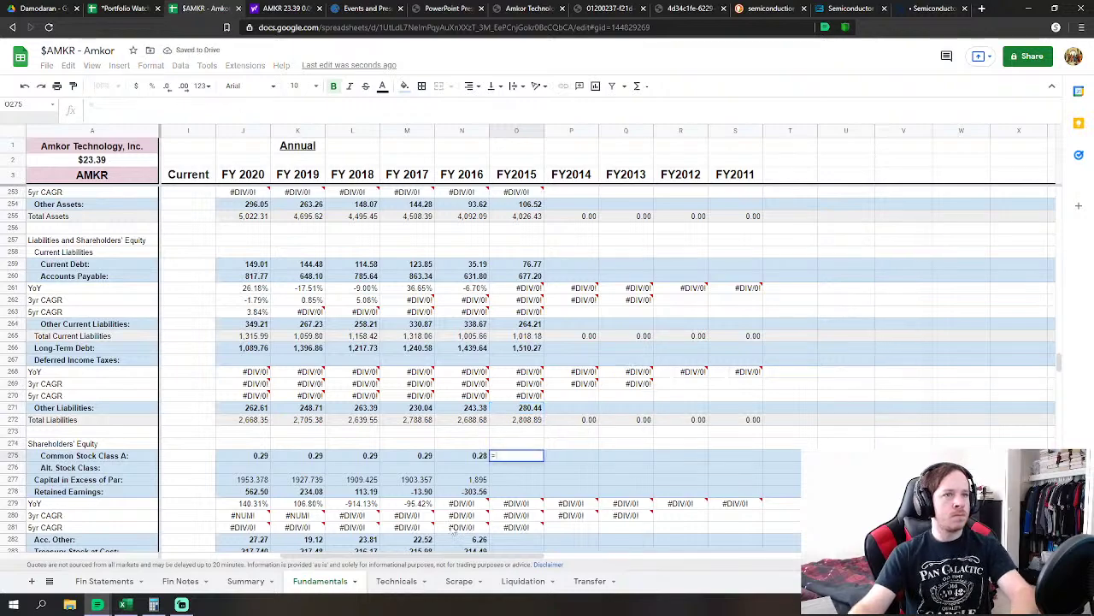
{"action": "left_click", "coordinate": [104, 580]}
{"action": "left_click", "coordinate": [402, 433]}
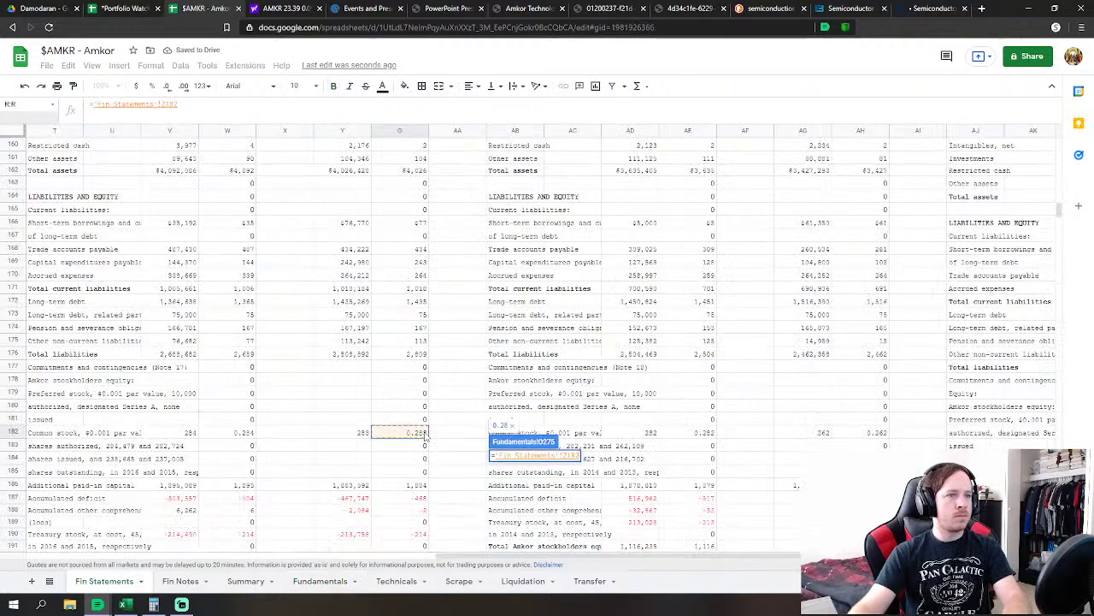
{"action": "key", "text": "Return"}
{"action": "left_click", "coordinate": [516, 485]}
{"action": "type", "text": "="}
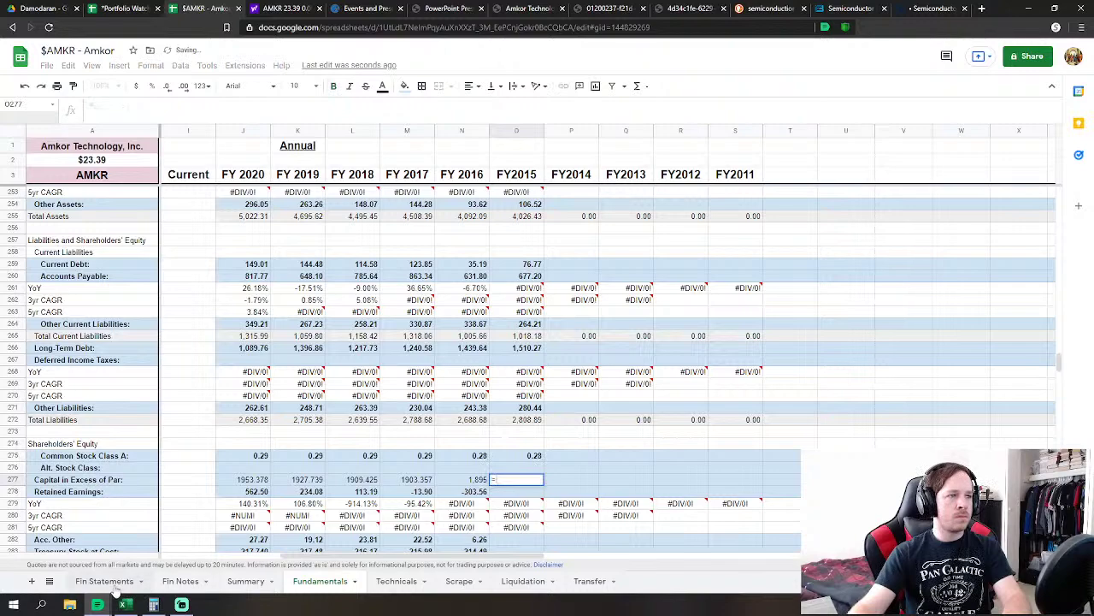
{"action": "left_click", "coordinate": [105, 581]}
{"action": "left_click", "coordinate": [419, 485]}
{"action": "key", "text": "Return"}
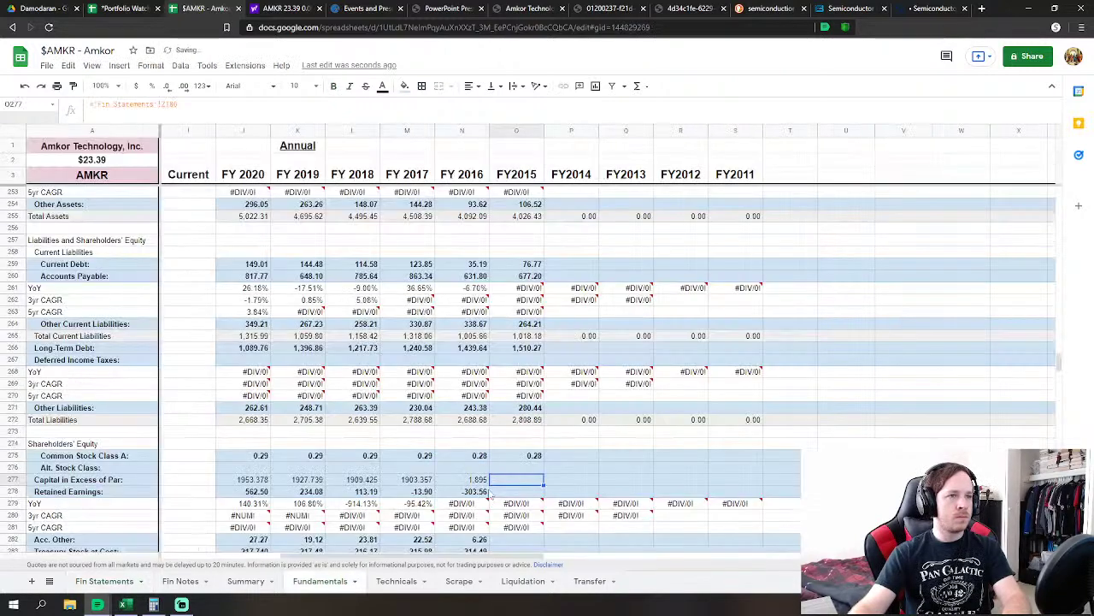
Link FY2015 Retained Earnings to Z187 and Acc. Other to Z188 (-2.08)
{"action": "type", "text": "="}
{"action": "left_click", "coordinate": [102, 583]}
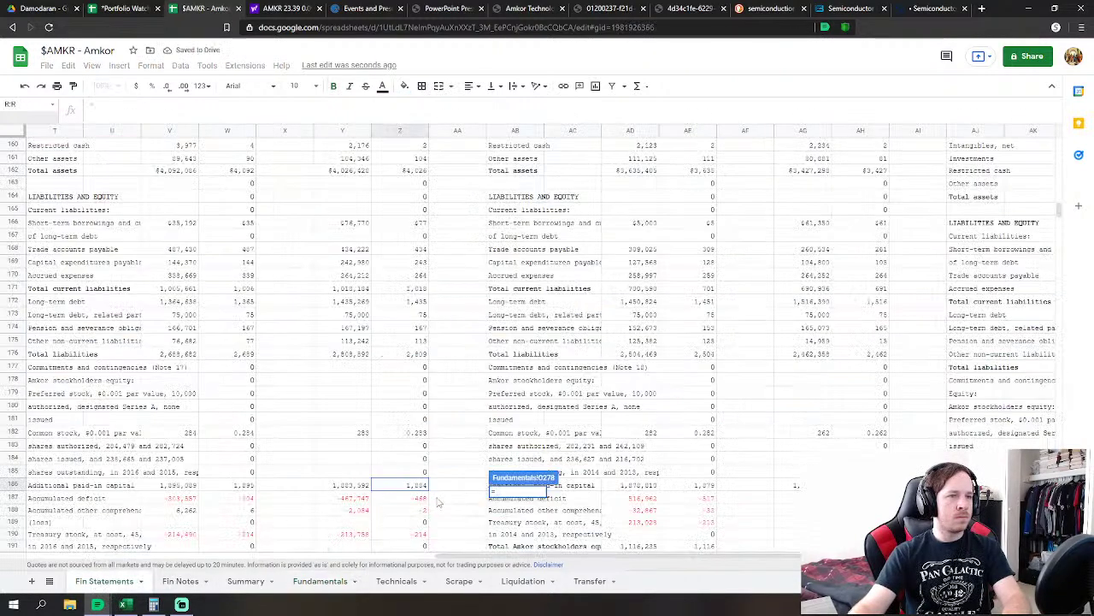
{"action": "left_click", "coordinate": [418, 498]}
{"action": "scroll", "coordinate": [477, 470], "scroll_direction": "down", "scroll_amount": 2}
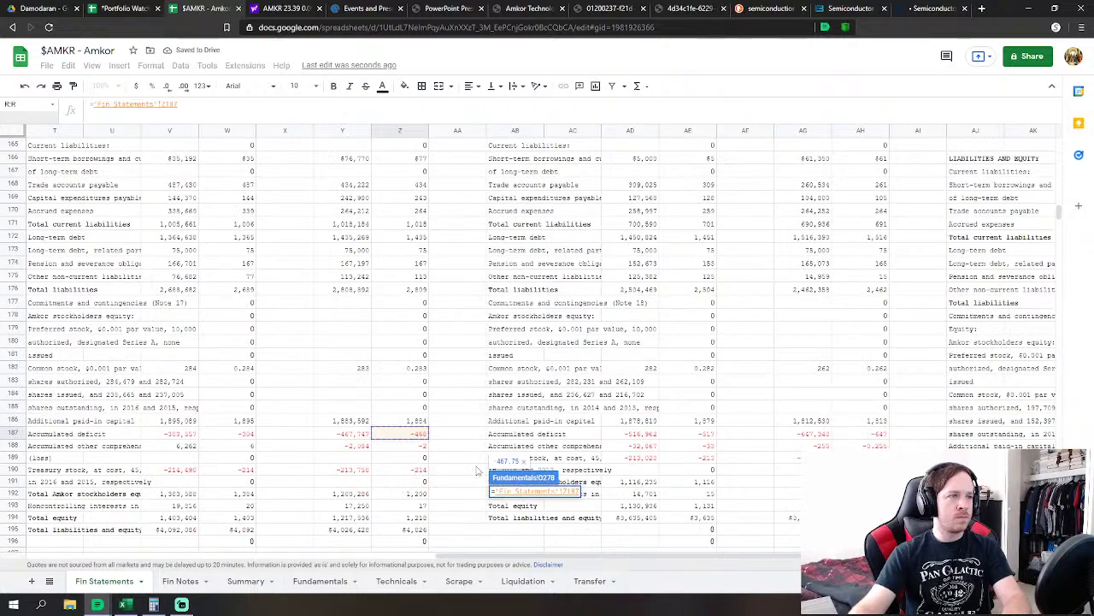
{"action": "key", "text": "Return"}
{"action": "key", "text": "Down"}
{"action": "key", "text": "Down"}
{"action": "key", "text": "Down"}
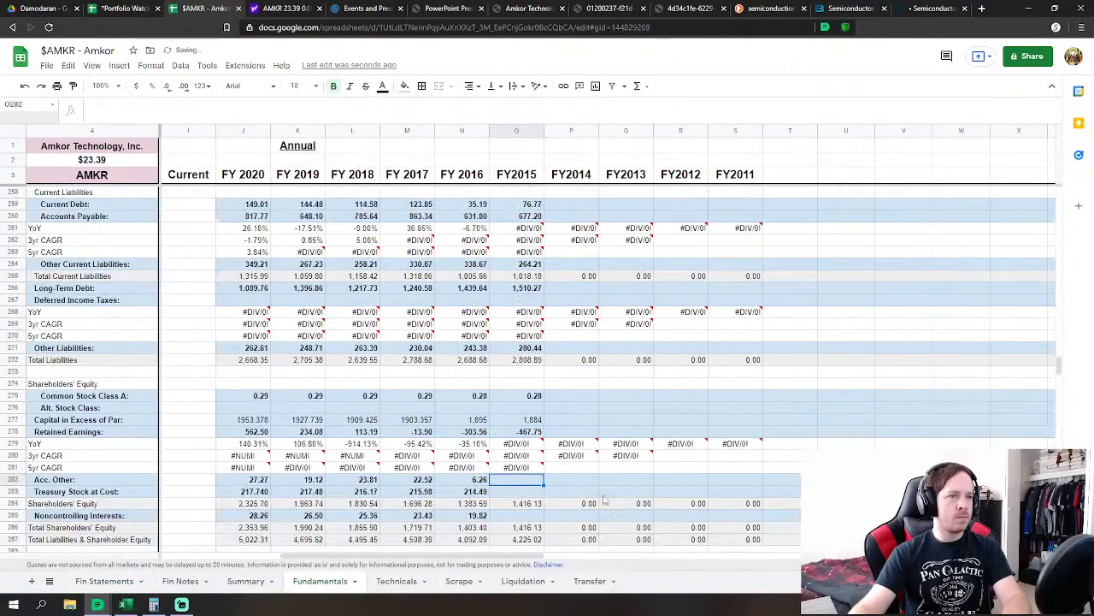
{"action": "type", "text": "="}
{"action": "left_click", "coordinate": [102, 582]}
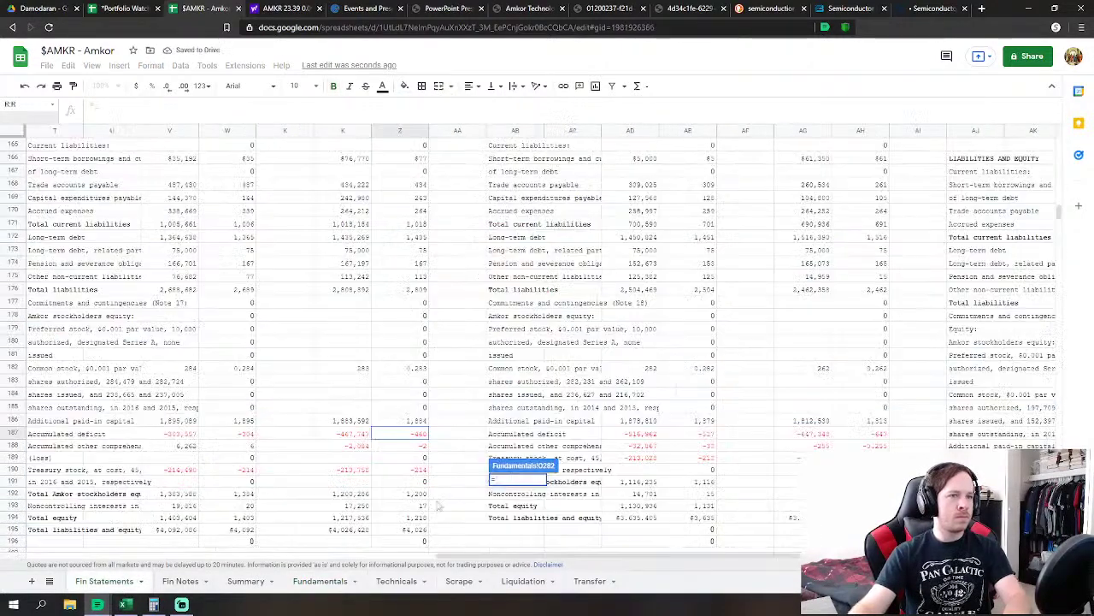
{"action": "left_click", "coordinate": [423, 446]}
{"action": "key", "text": "Return"}
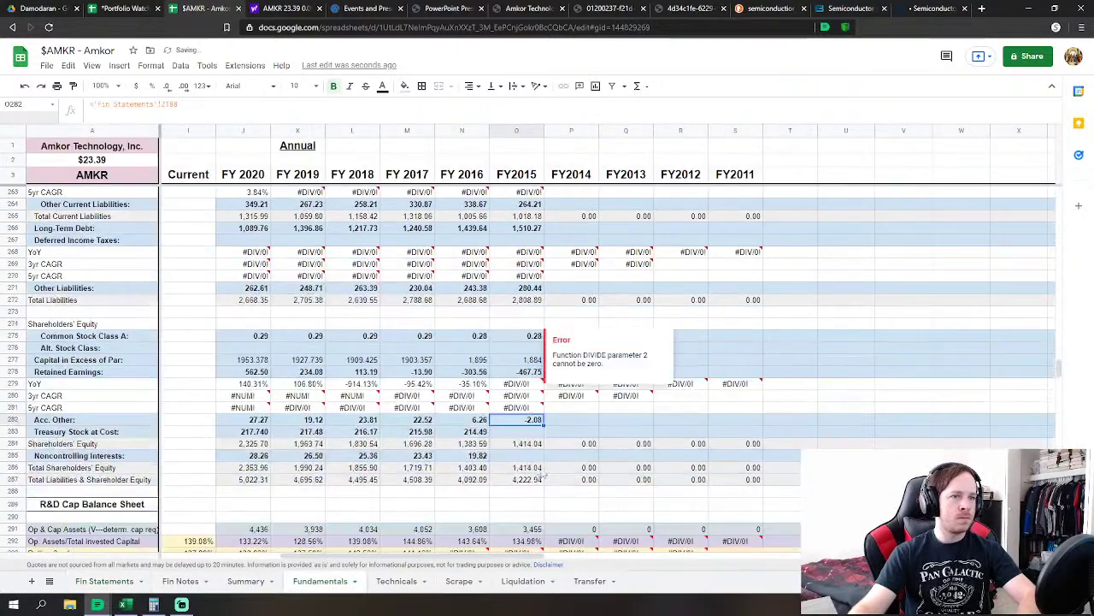
Link FY2015 Treasury Stock to Z190 (213.76) and Noncontrolling Interests to Z193 (17.25)
{"action": "left_click", "coordinate": [516, 432]}
{"action": "type", "text": "="}
{"action": "left_click", "coordinate": [103, 582]}
{"action": "left_click", "coordinate": [417, 472]}
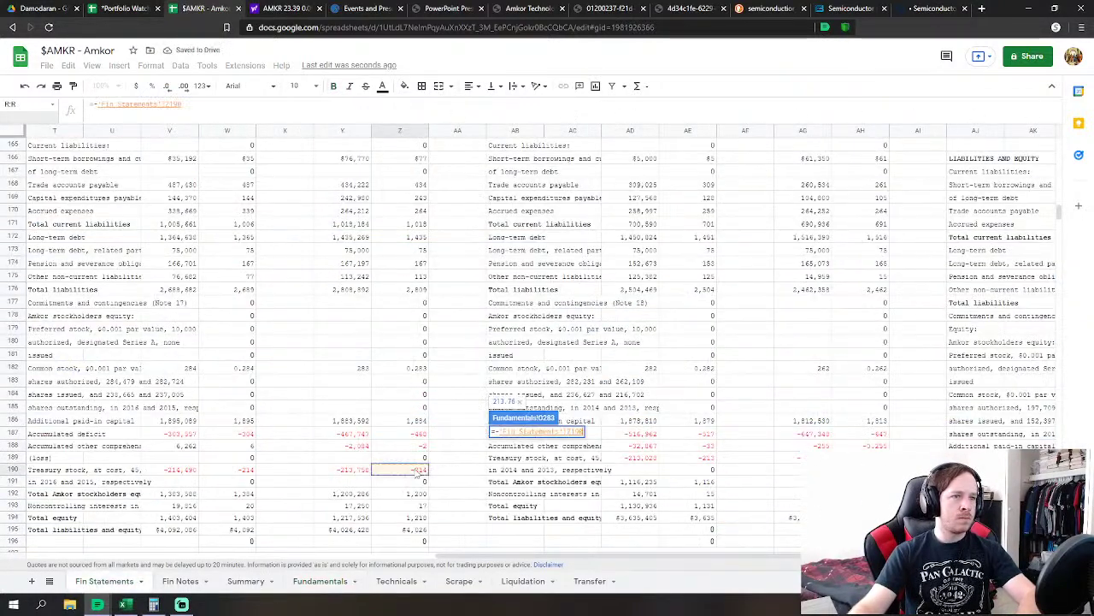
{"action": "key", "text": "Return"}
{"action": "left_click", "coordinate": [516, 455]}
{"action": "type", "text": "="}
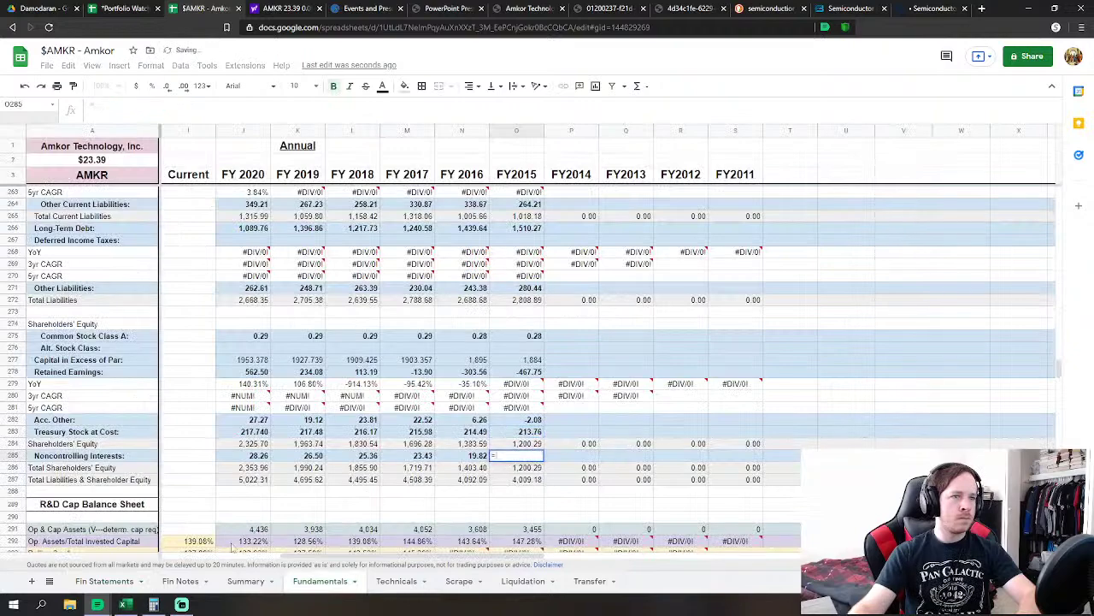
{"action": "left_click", "coordinate": [102, 582]}
{"action": "left_click", "coordinate": [423, 506]}
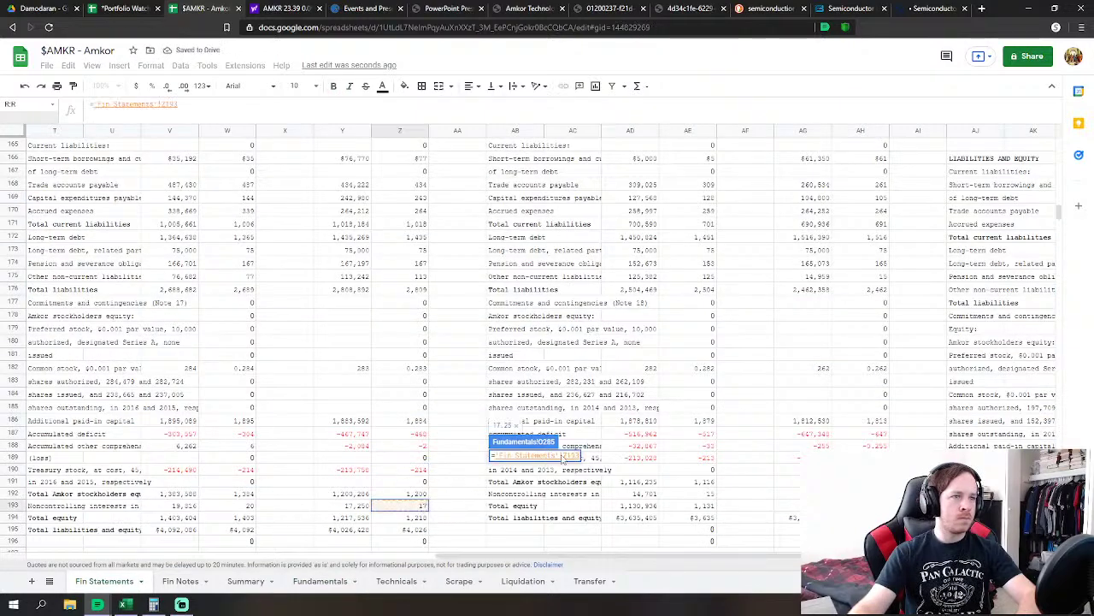
{"action": "key", "text": "Return"}
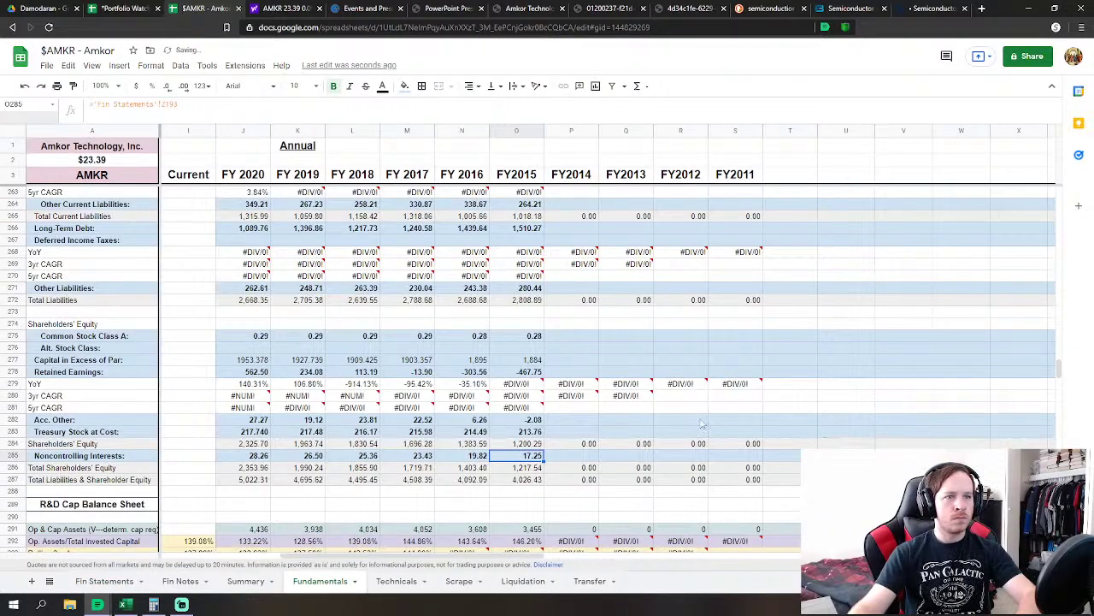
Start an FY2014 Revenues formula in P32 and locate the 2014 columns on Fin Statements
{"action": "left_click_drag", "start_coordinate": [1065, 375], "coordinate": [1060, 212]}
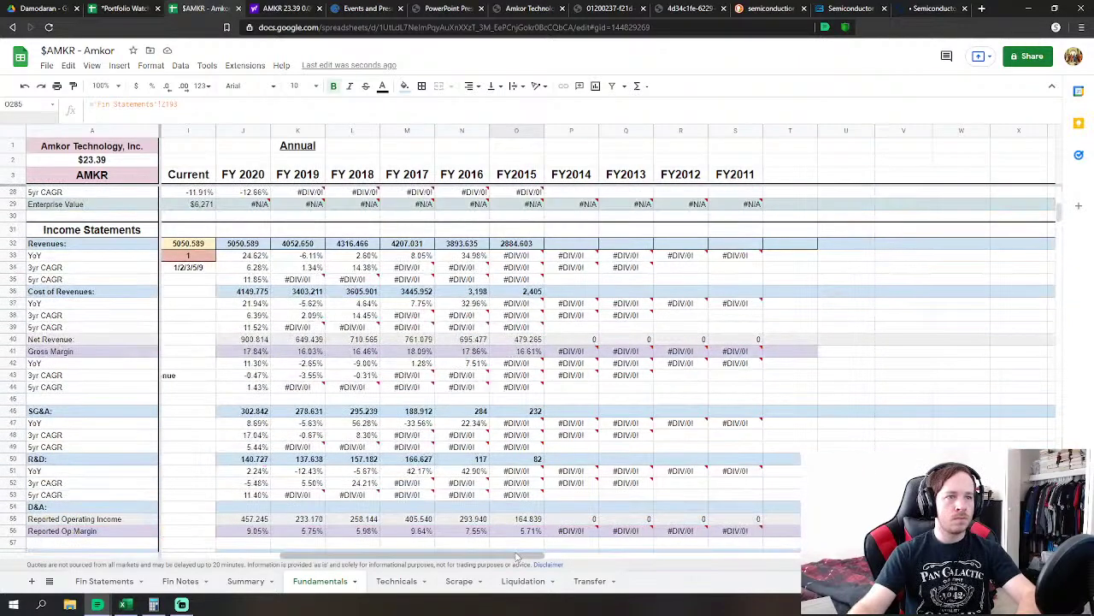
{"action": "left_click_drag", "start_coordinate": [525, 558], "coordinate": [557, 558]}
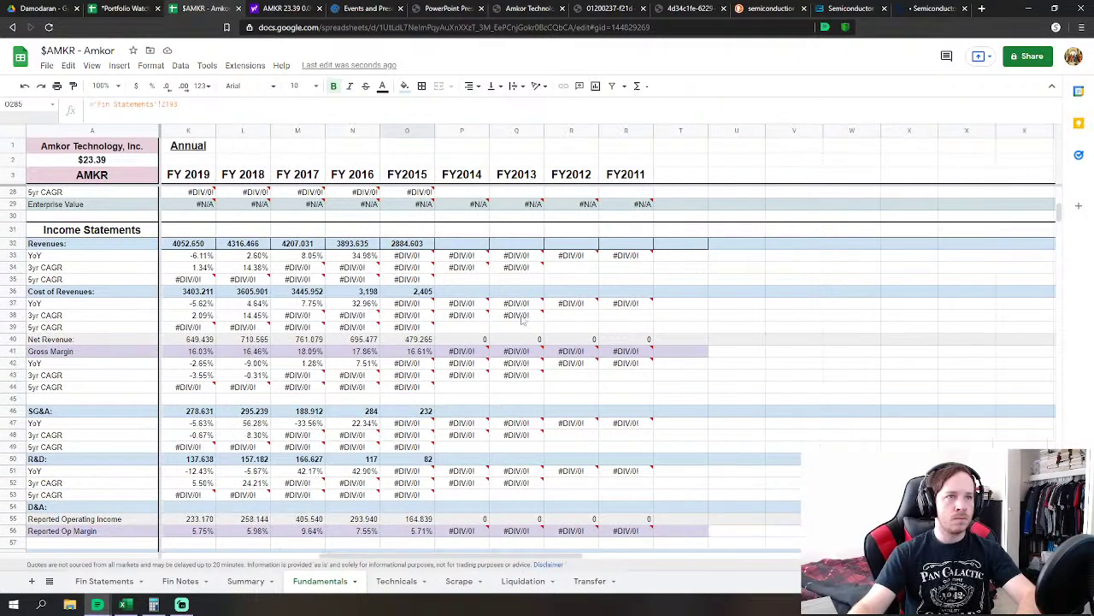
{"action": "left_click", "coordinate": [472, 245]}
{"action": "type", "text": "="}
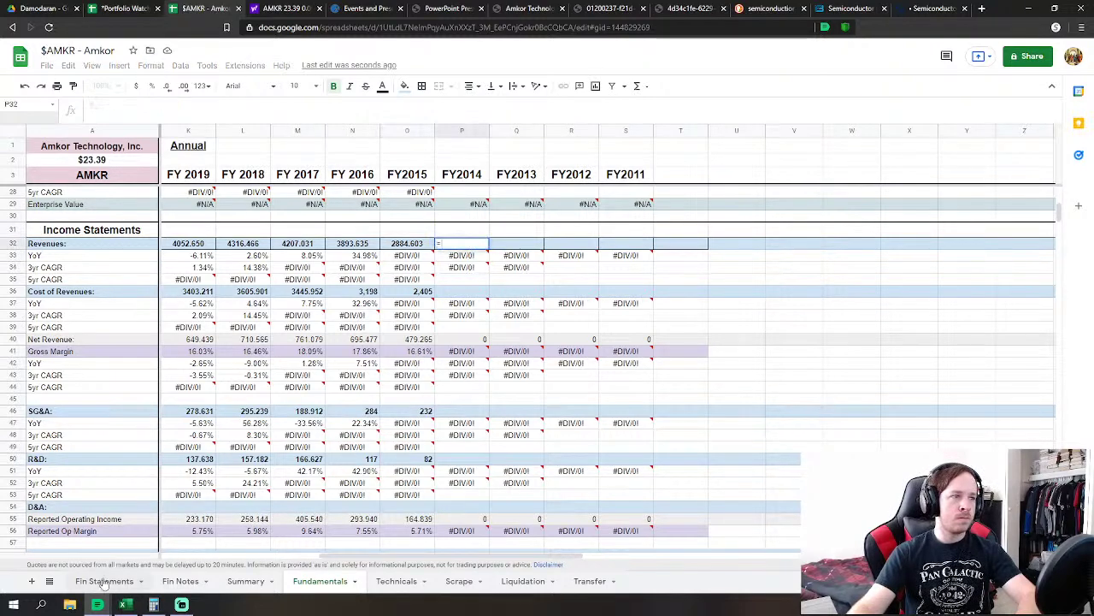
{"action": "left_click", "coordinate": [104, 581]}
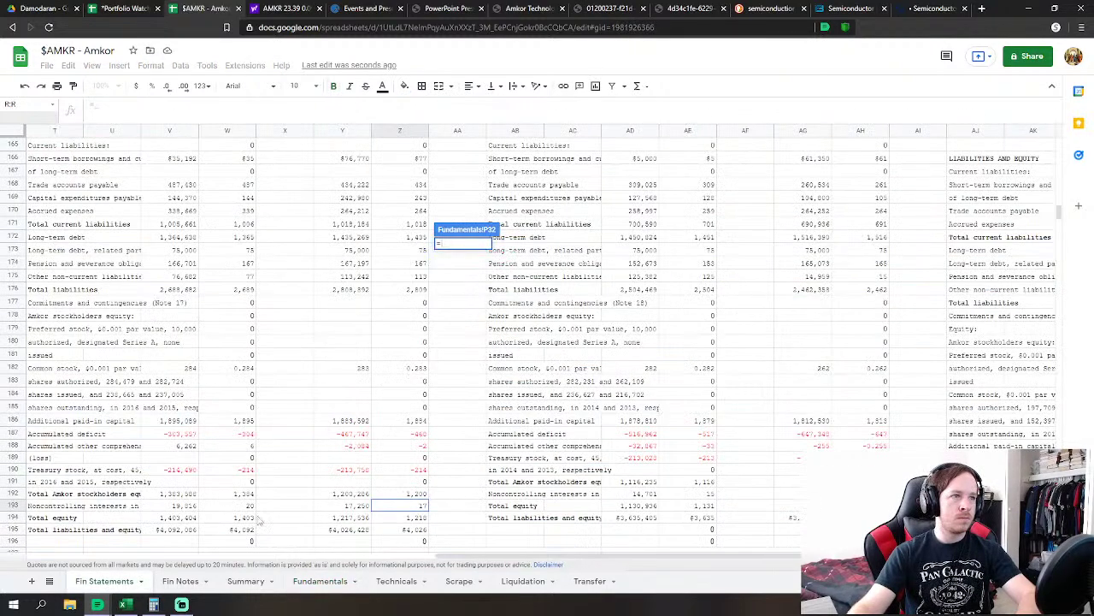
{"action": "left_click_drag", "start_coordinate": [456, 554], "coordinate": [634, 554]}
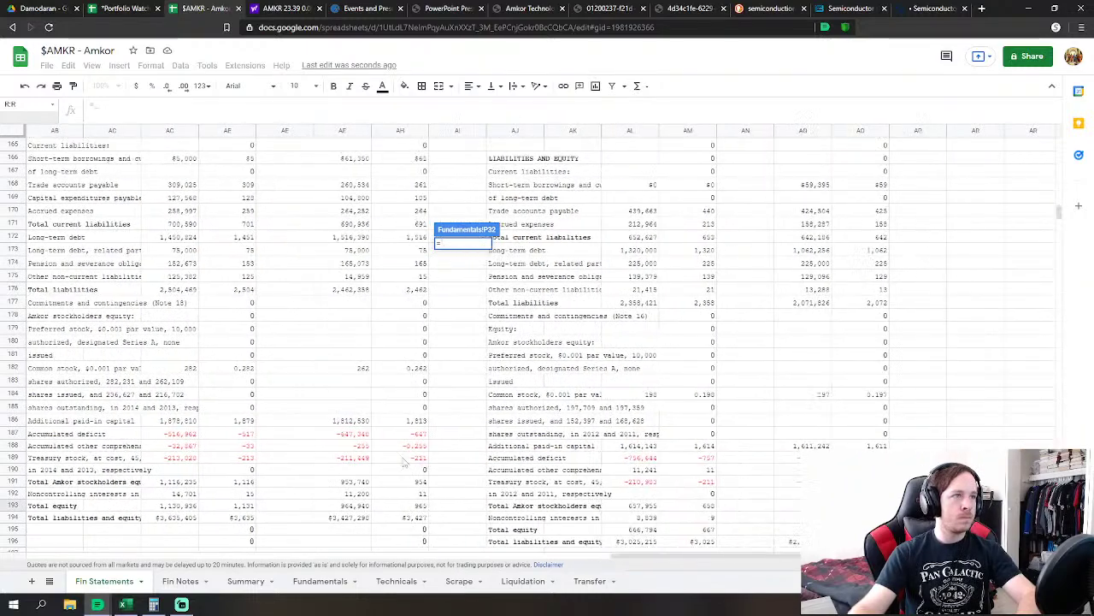
{"action": "scroll", "coordinate": [317, 442], "scroll_direction": "up", "scroll_amount": 6}
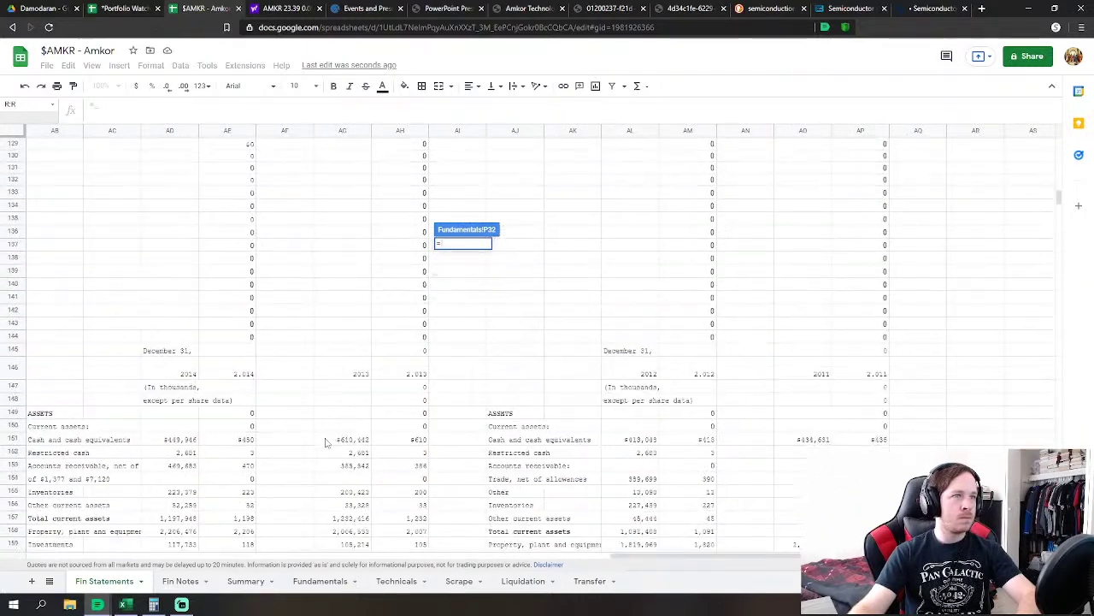
{"action": "scroll", "coordinate": [324, 442], "scroll_direction": "up", "scroll_amount": 8}
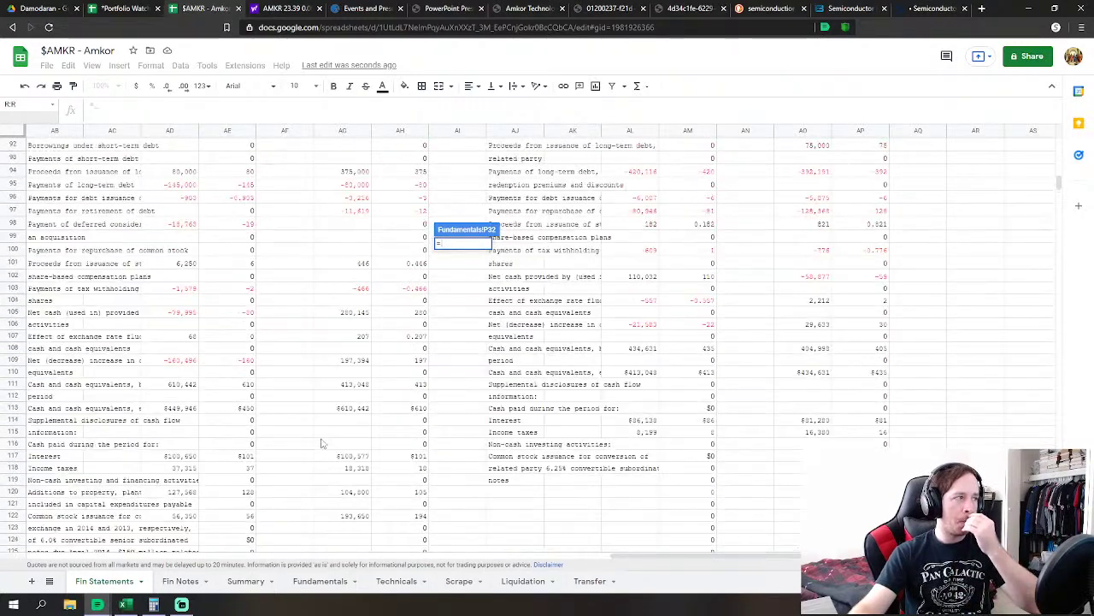
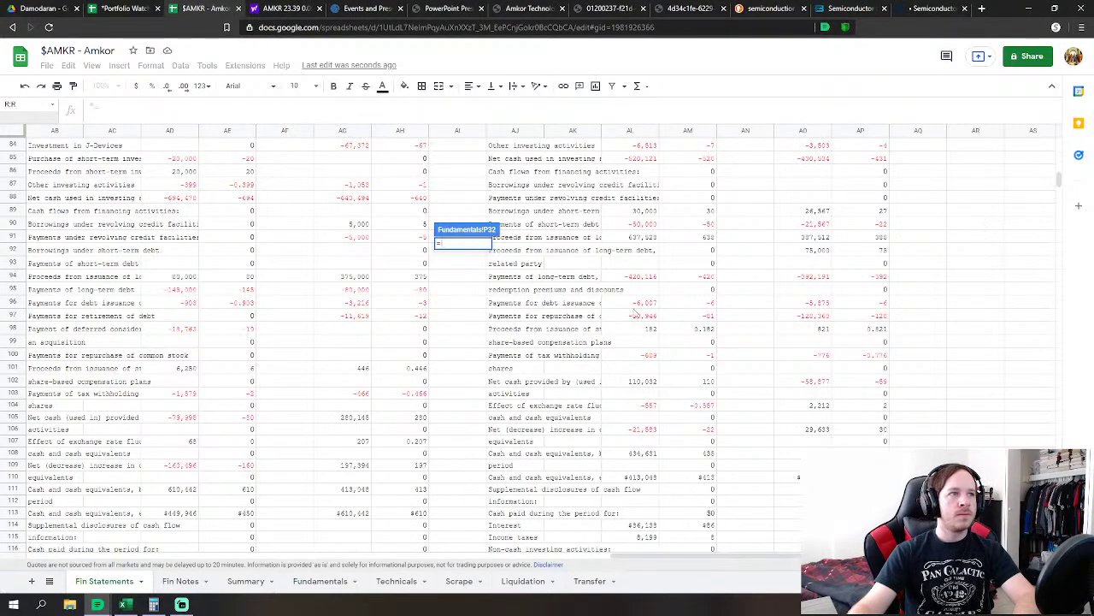
Link FY2014 Revenues to the 2014 Fin Statements net sales value of 3129.440
{"action": "scroll", "coordinate": [345, 415], "scroll_direction": "up", "scroll_amount": 2}
{"action": "scroll", "coordinate": [345, 415], "scroll_direction": "up", "scroll_amount": 20}
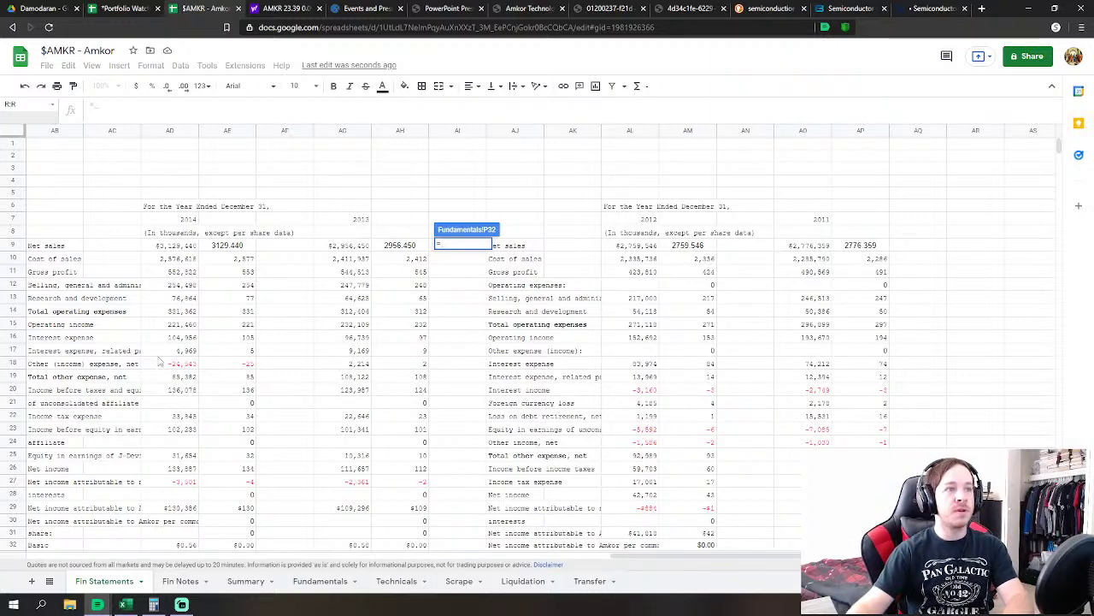
{"action": "left_click", "coordinate": [320, 580]}
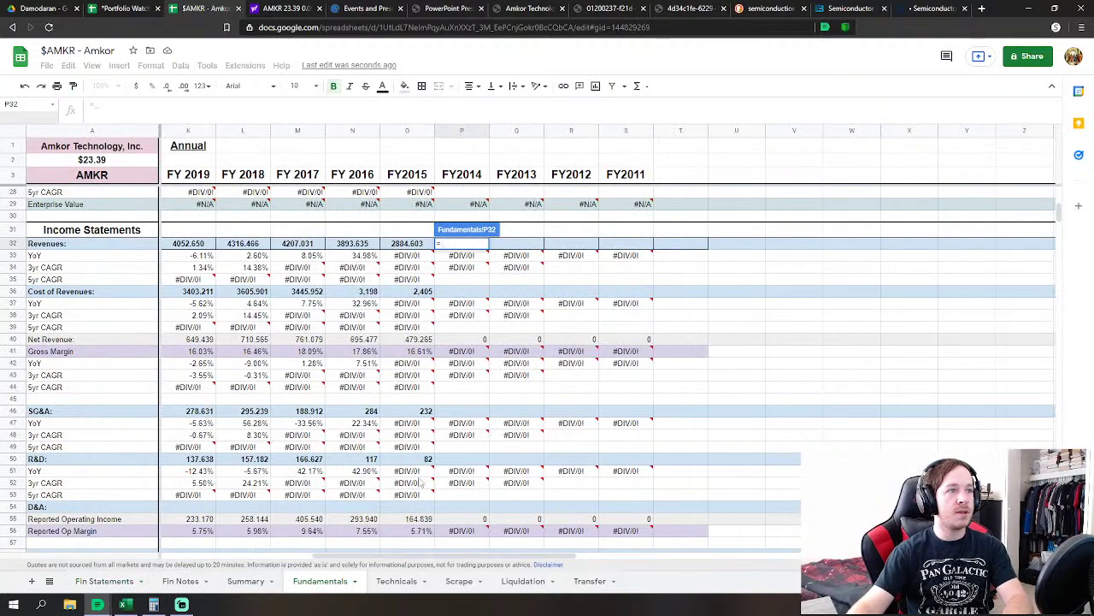
{"action": "scroll", "coordinate": [465, 555], "scroll_direction": "left", "scroll_amount": 3}
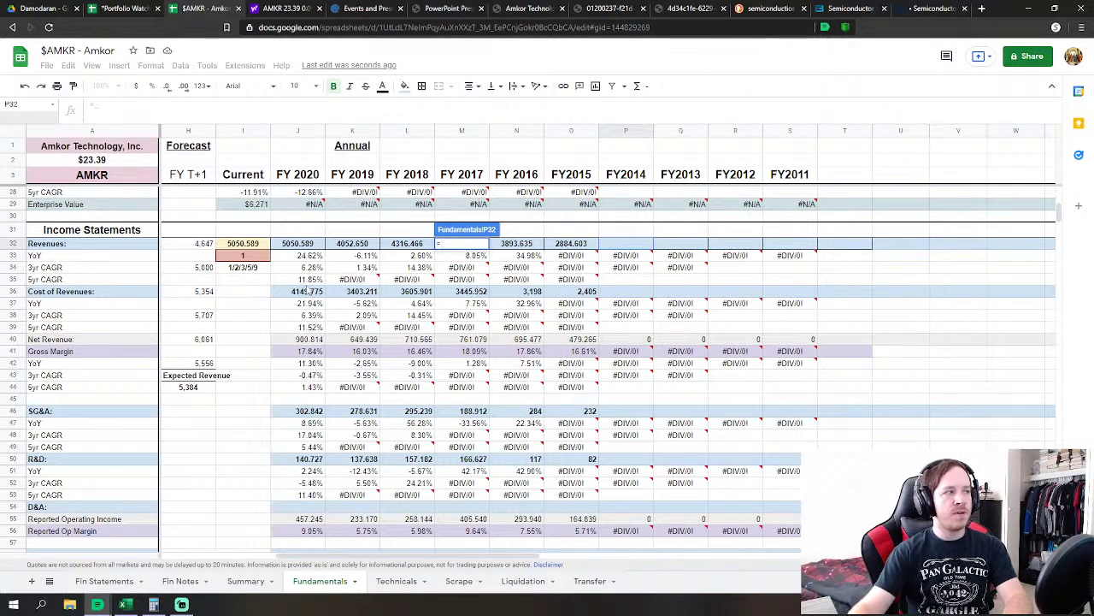
{"action": "scroll", "coordinate": [308, 291], "scroll_direction": "down", "scroll_amount": 4}
{"action": "scroll", "coordinate": [1067, 243], "scroll_direction": "down", "scroll_amount": 8}
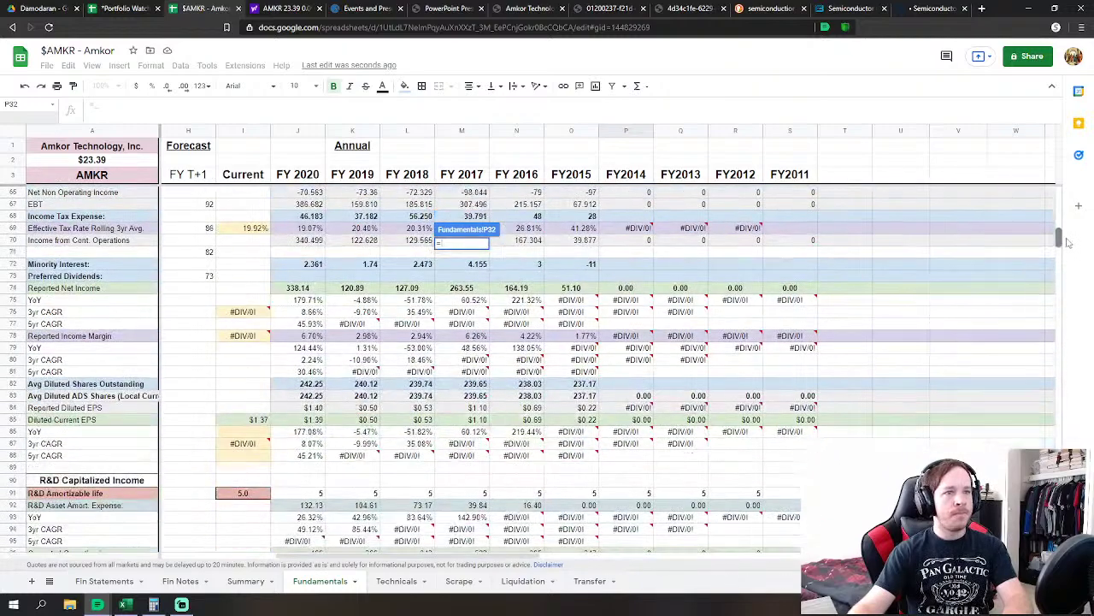
{"action": "scroll", "coordinate": [1067, 243], "scroll_direction": "down", "scroll_amount": 3}
{"action": "scroll", "coordinate": [1068, 247], "scroll_direction": "up", "scroll_amount": 2}
{"action": "scroll", "coordinate": [1073, 252], "scroll_direction": "down", "scroll_amount": 8}
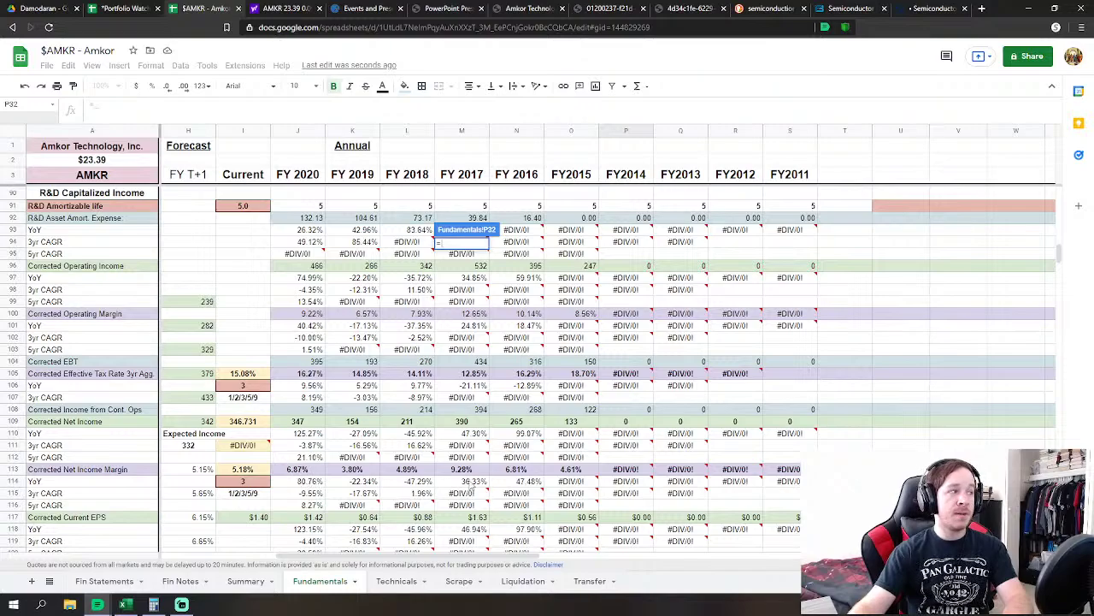
{"action": "left_click_drag", "start_coordinate": [1058, 253], "coordinate": [1056, 425]}
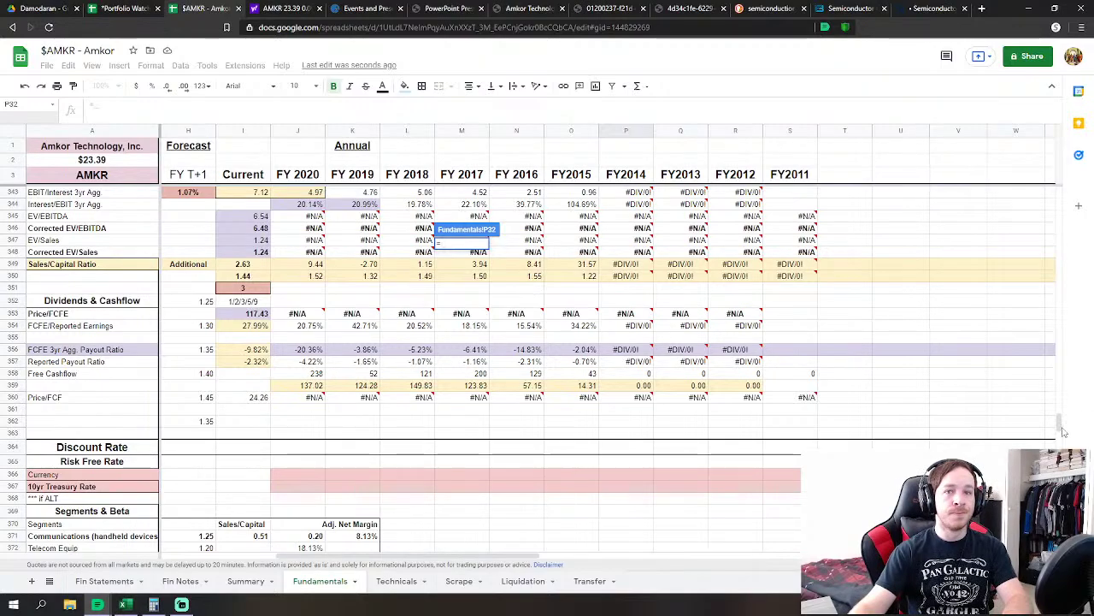
{"action": "left_click_drag", "start_coordinate": [1060, 427], "coordinate": [1066, 248]}
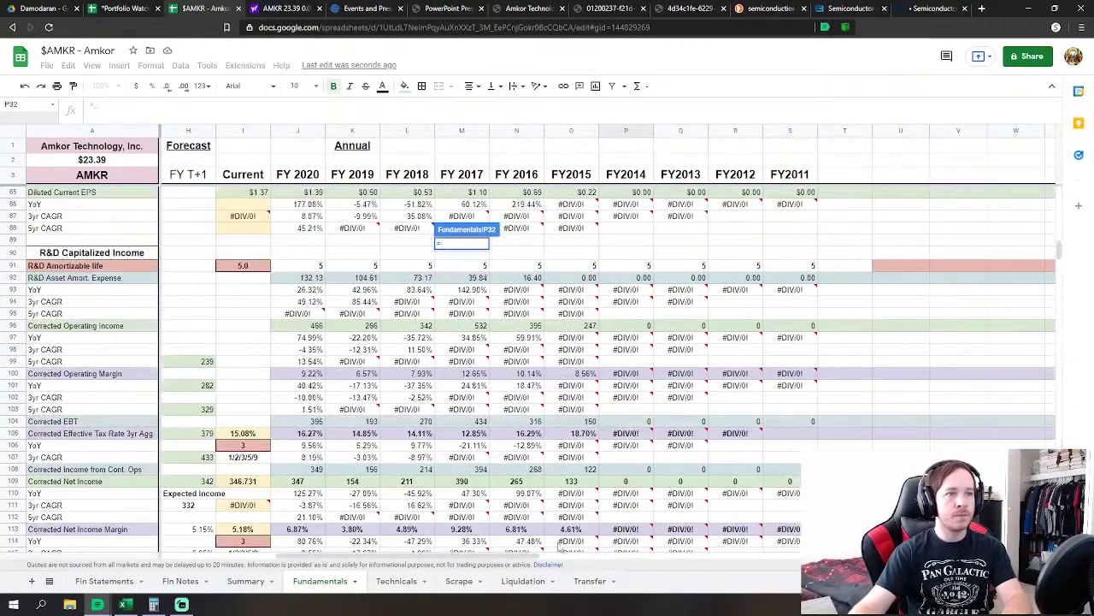
{"action": "scroll", "coordinate": [545, 560], "scroll_direction": "right", "scroll_amount": 2}
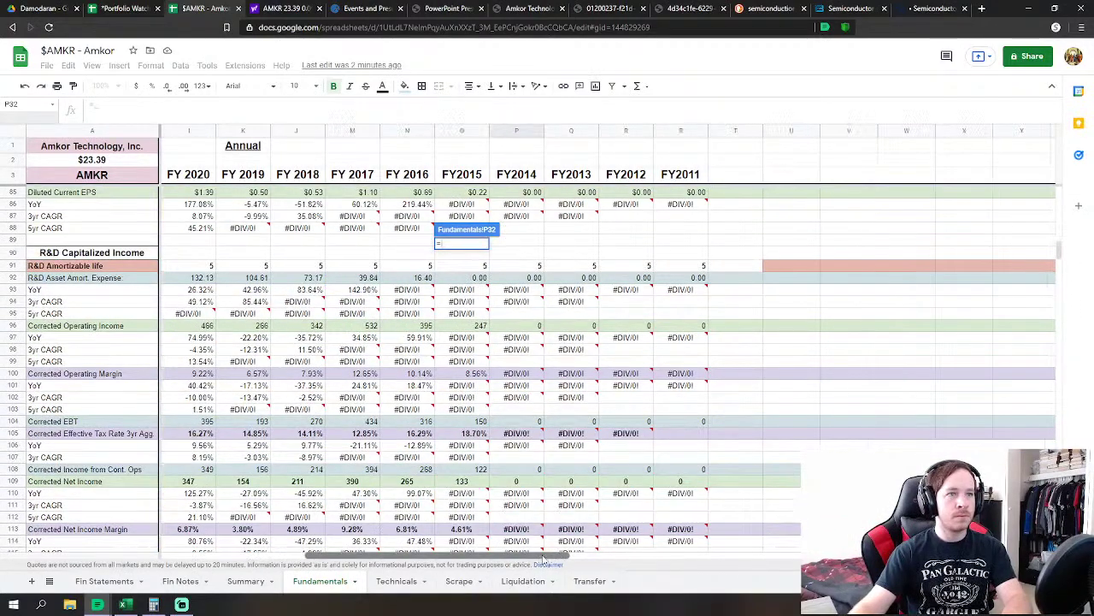
{"action": "scroll", "coordinate": [495, 513], "scroll_direction": "down", "scroll_amount": 4}
{"action": "scroll", "coordinate": [444, 470], "scroll_direction": "up", "scroll_amount": 15}
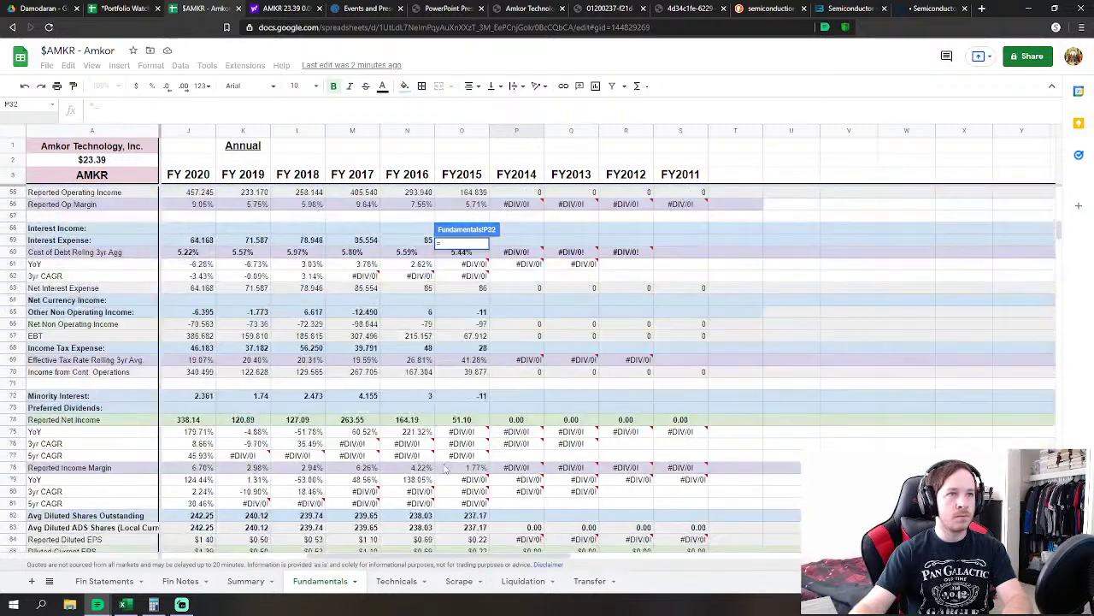
{"action": "scroll", "coordinate": [444, 468], "scroll_direction": "up", "scroll_amount": 5}
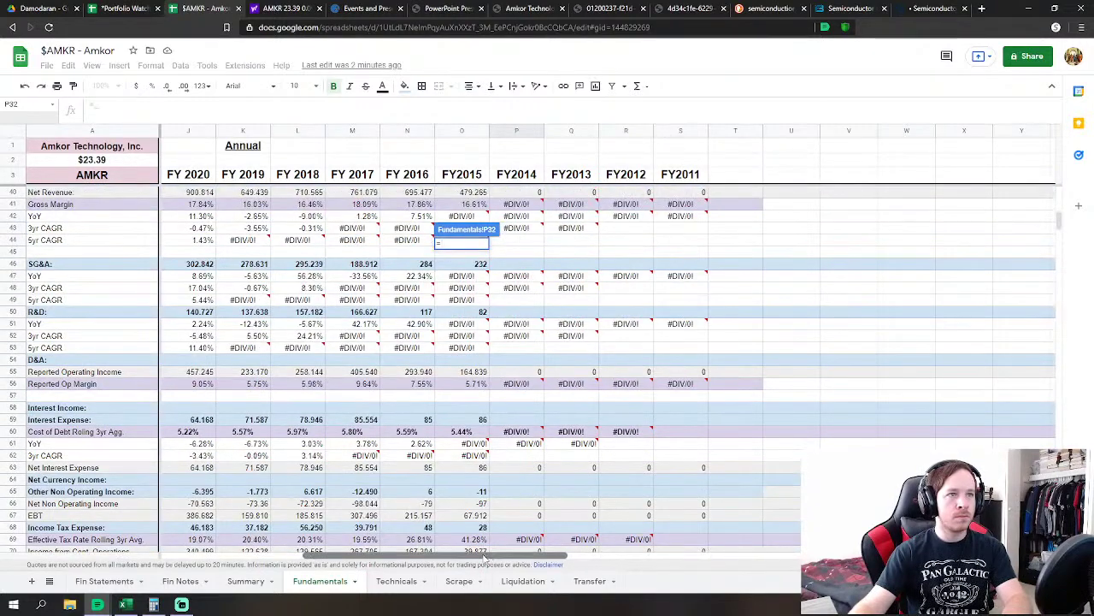
{"action": "scroll", "coordinate": [485, 556], "scroll_direction": "left", "scroll_amount": 1}
{"action": "scroll", "coordinate": [461, 560], "scroll_direction": "right", "scroll_amount": 2}
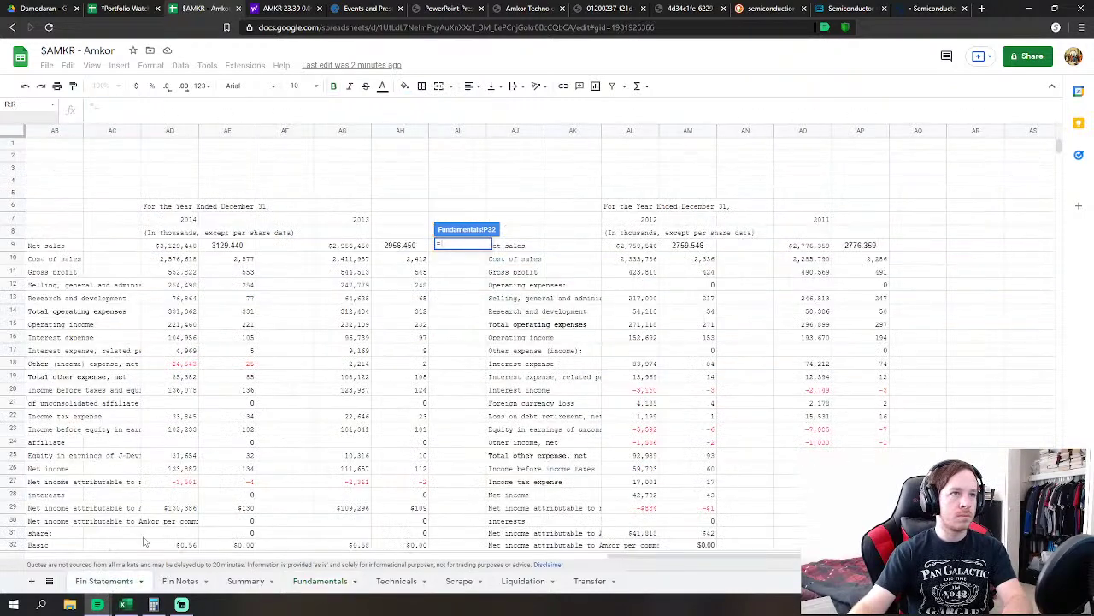
{"action": "left_click", "coordinate": [110, 582]}
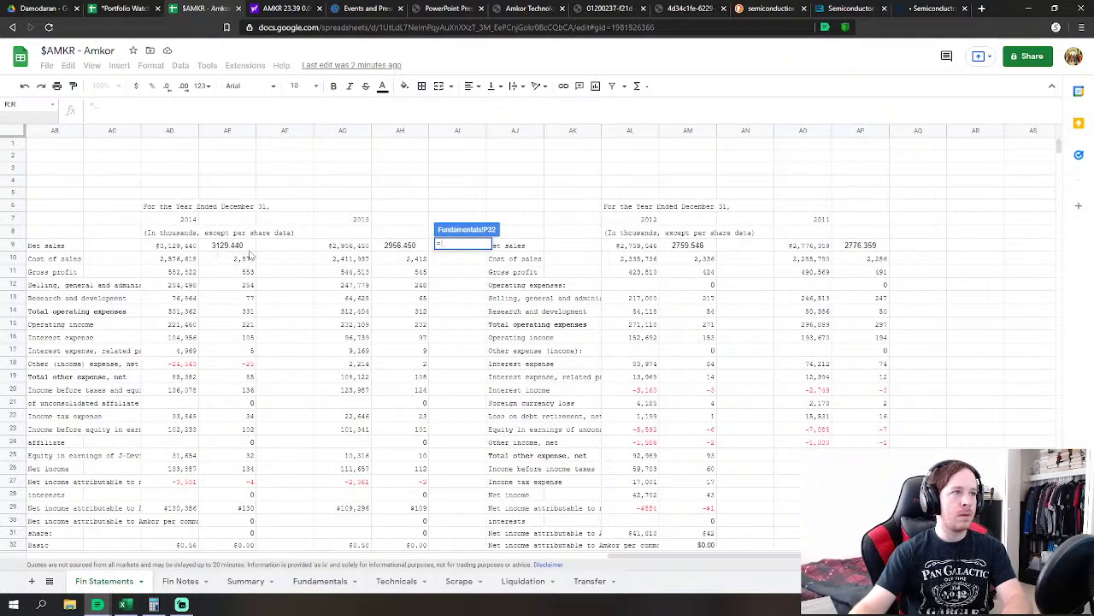
{"action": "left_click", "coordinate": [228, 246]}
{"action": "key", "text": "Return"}
Link FY2014 Cost of Revenues to Fin Statements AE10 (2,577) and SG&A to AE12 (254)
{"action": "scroll", "coordinate": [450, 330], "scroll_direction": "up", "scroll_amount": 3}
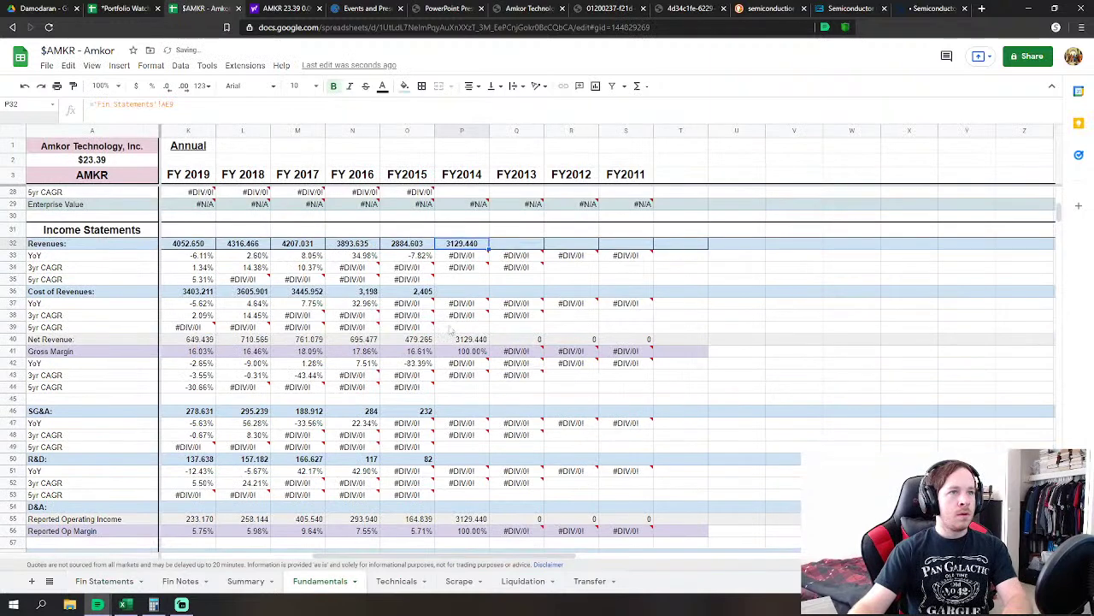
{"action": "left_click", "coordinate": [484, 292]}
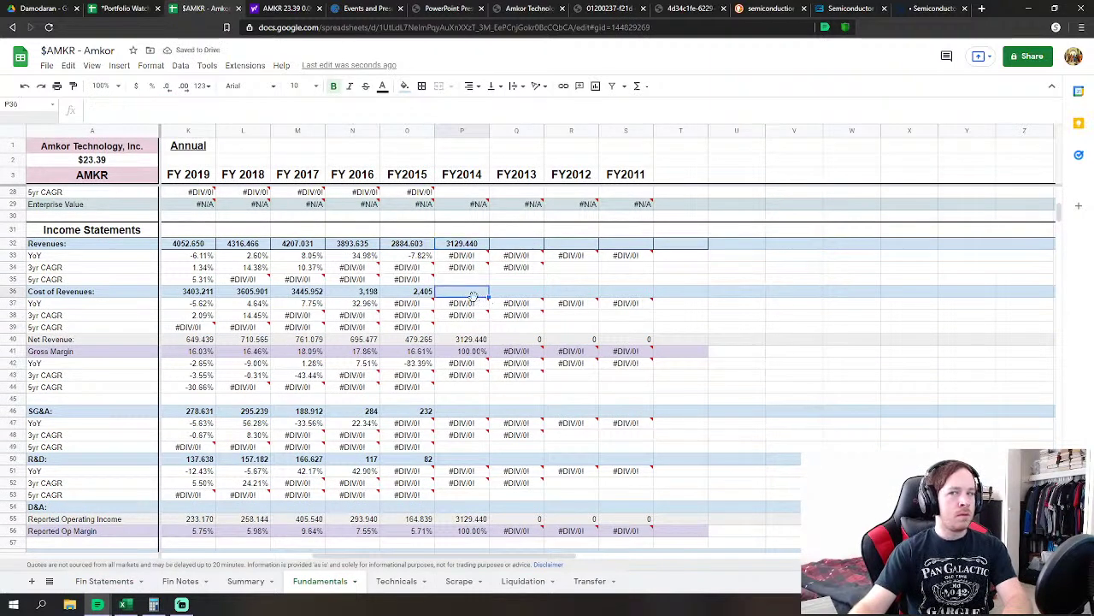
{"action": "type", "text": "="}
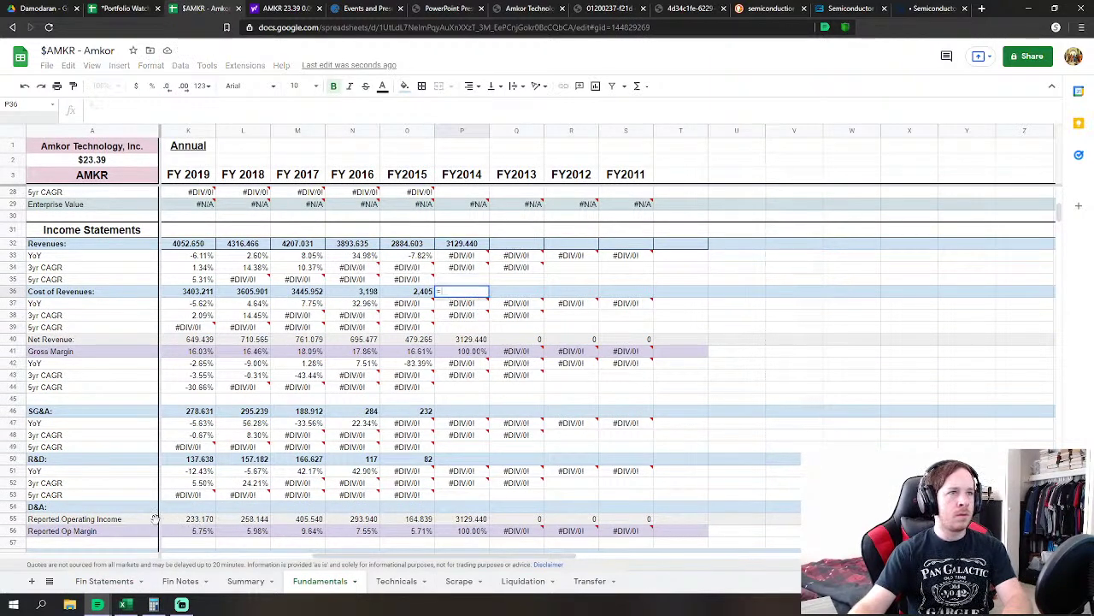
{"action": "left_click", "coordinate": [90, 583]}
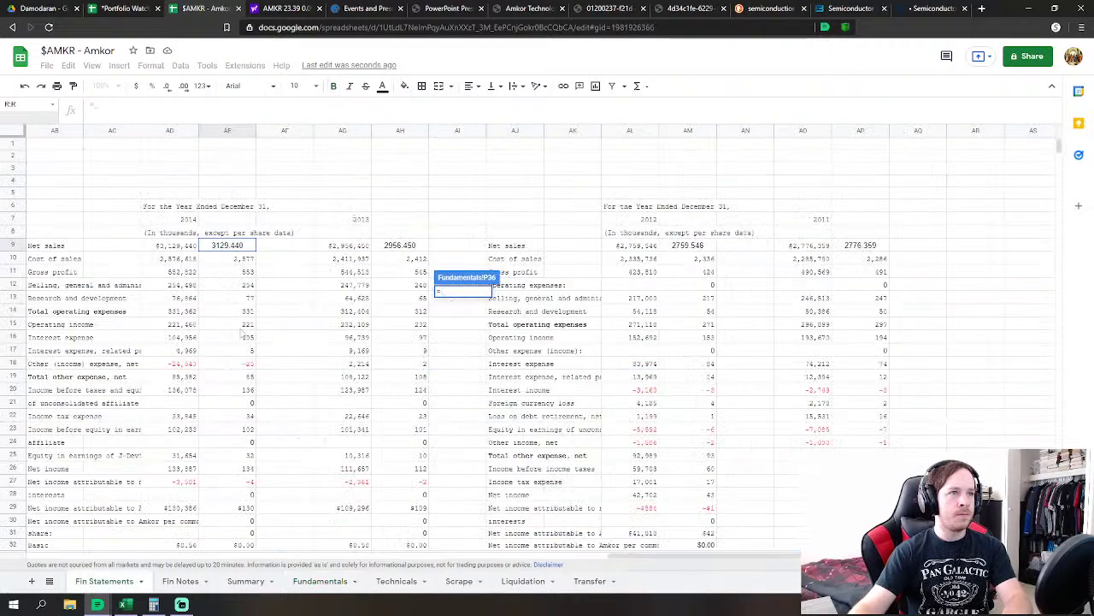
{"action": "left_click", "coordinate": [233, 260]}
{"action": "key", "text": "Return"}
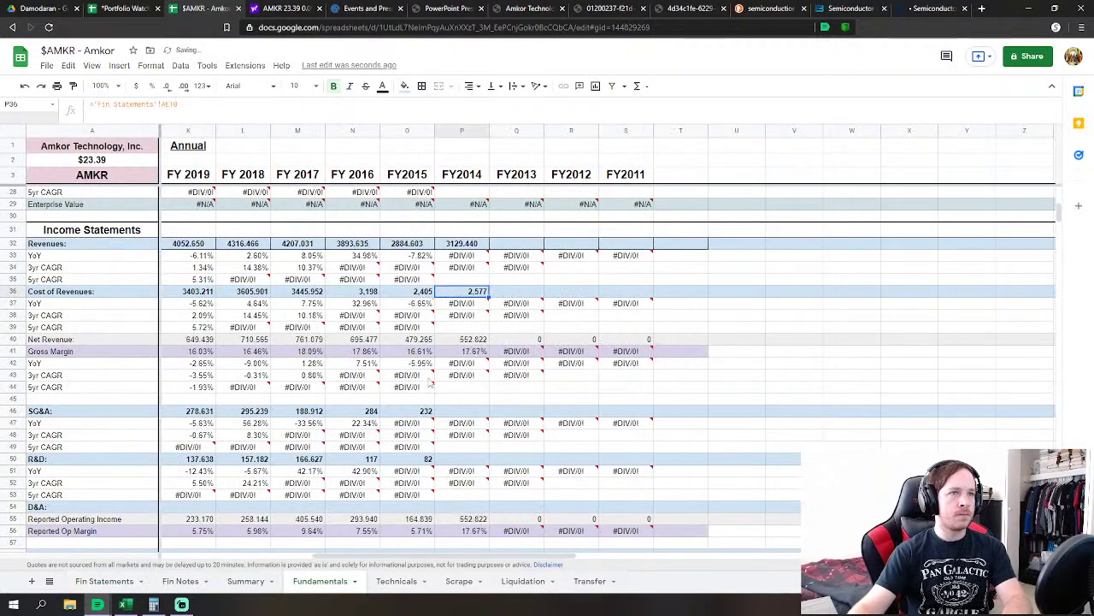
{"action": "left_click", "coordinate": [475, 413]}
{"action": "type", "text": "="}
{"action": "left_click", "coordinate": [104, 581]}
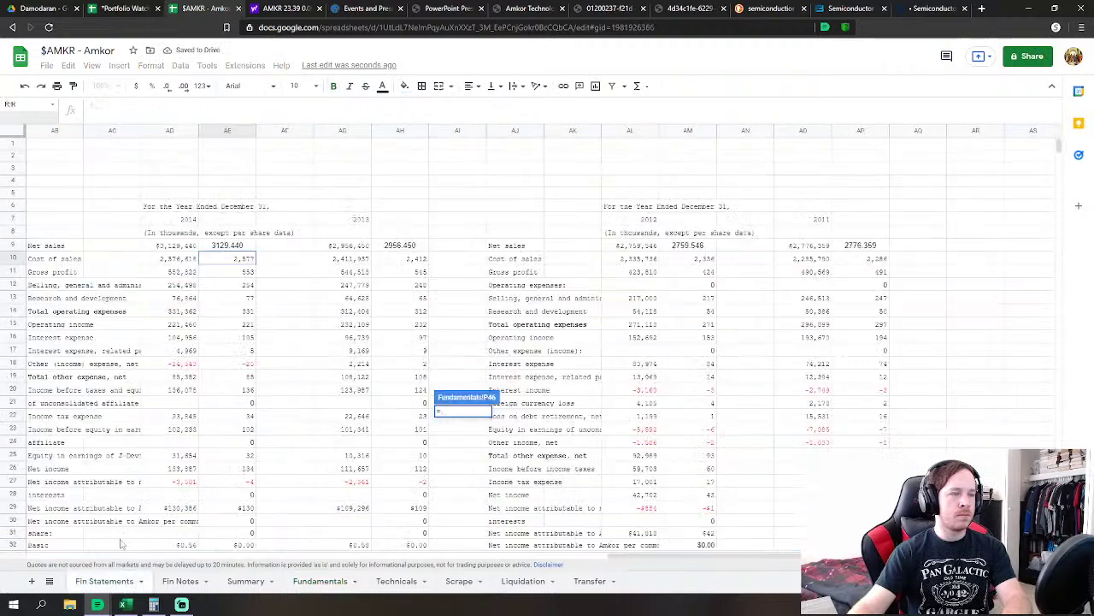
{"action": "left_click", "coordinate": [246, 286]}
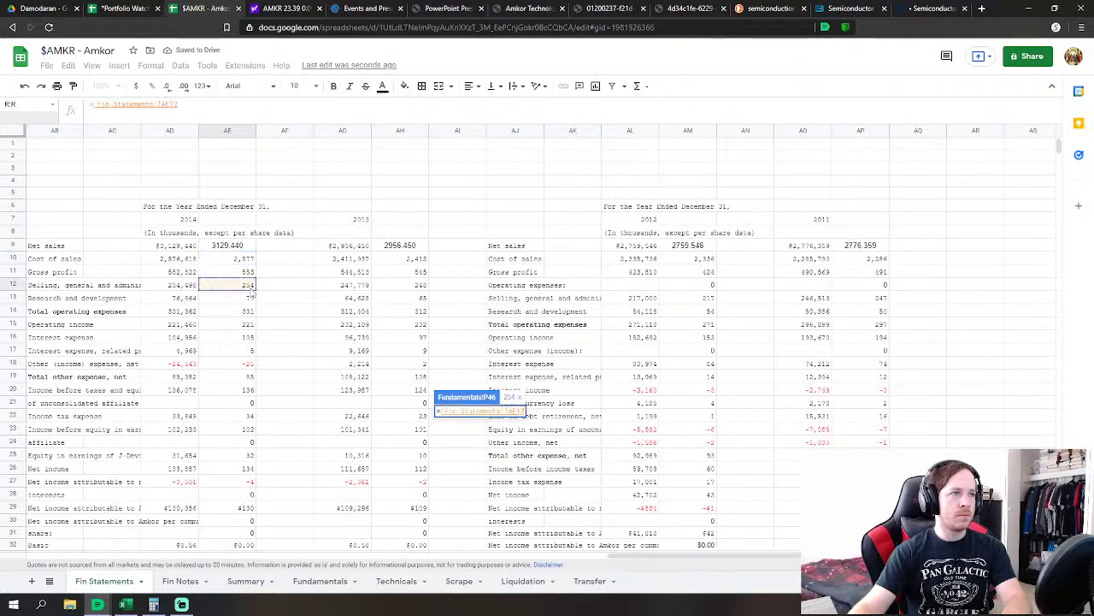
{"action": "key", "text": "Return"}
Link FY2014 R&D to Fin Statements AE13 (77) and Interest Expense to AE16+AE17
{"action": "left_click", "coordinate": [472, 462]}
{"action": "type", "text": "="}
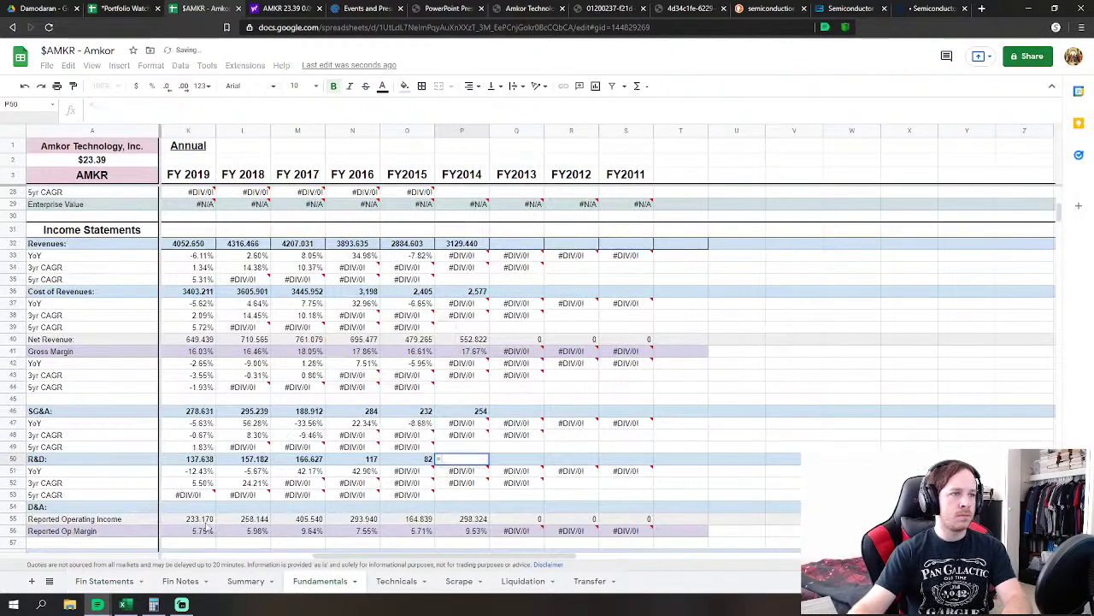
{"action": "left_click", "coordinate": [105, 580]}
{"action": "left_click", "coordinate": [245, 299]}
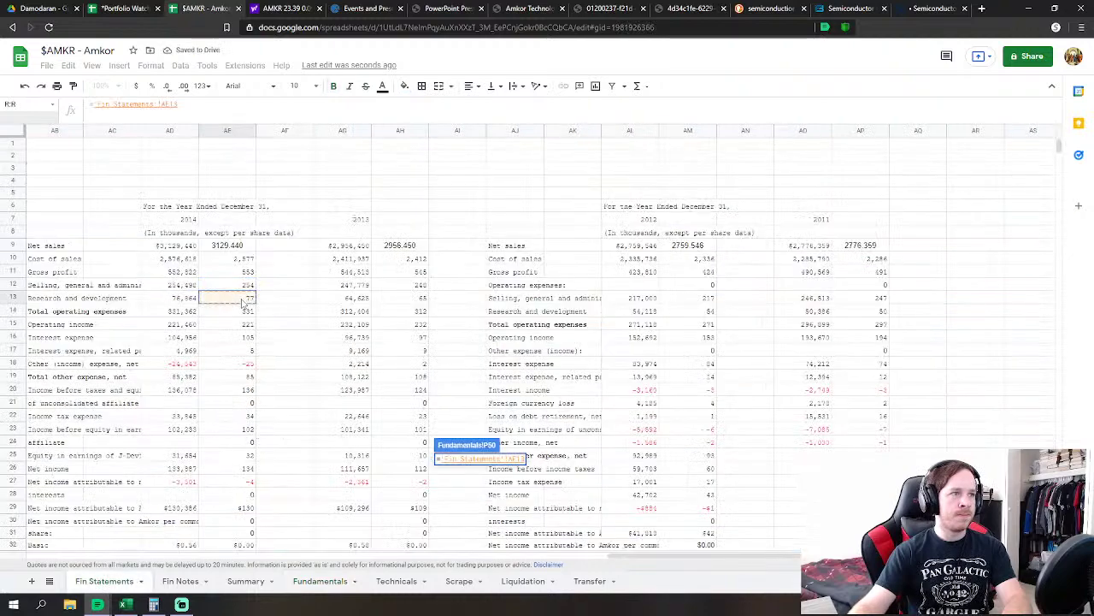
{"action": "key", "text": "Return"}
{"action": "scroll", "coordinate": [434, 393], "scroll_direction": "down", "scroll_amount": 5}
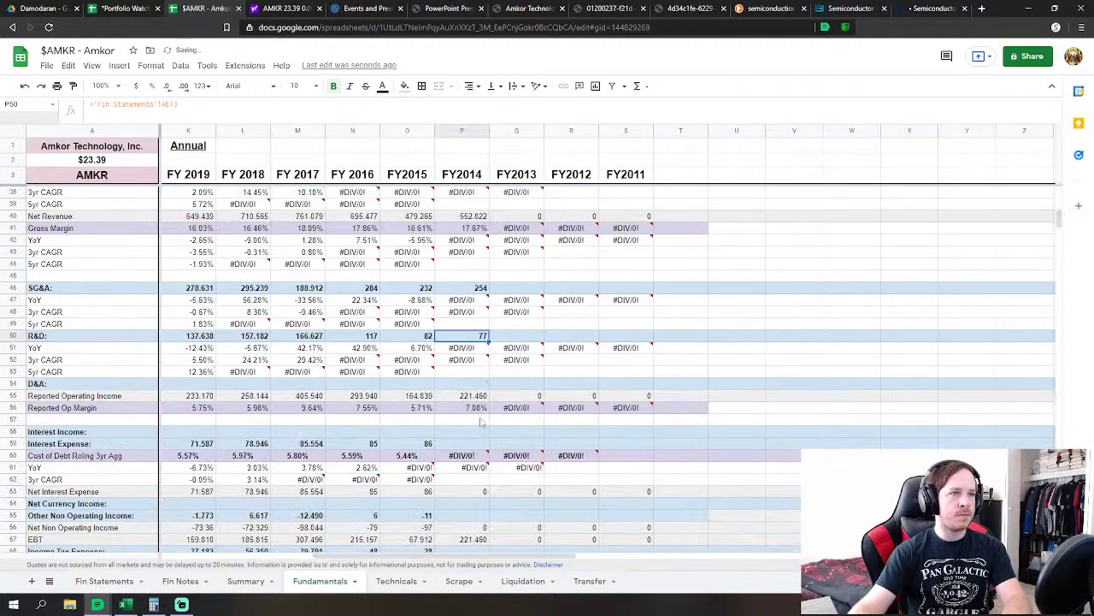
{"action": "left_click", "coordinate": [470, 455]}
{"action": "type", "text": "="}
{"action": "left_click", "coordinate": [105, 580]}
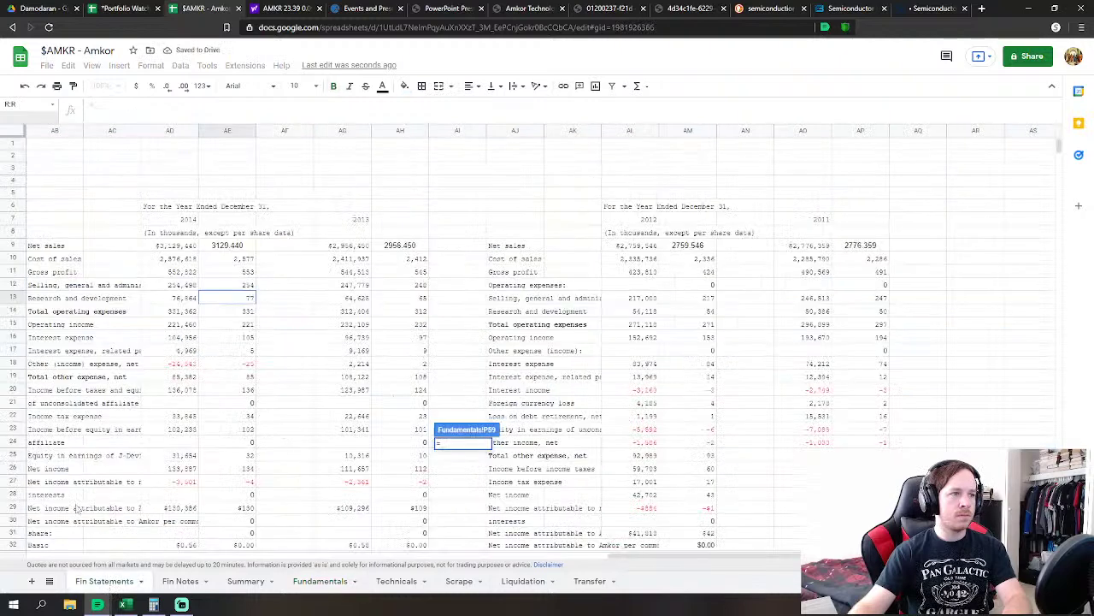
{"action": "left_click", "coordinate": [246, 336]}
{"action": "type", "text": "+"}
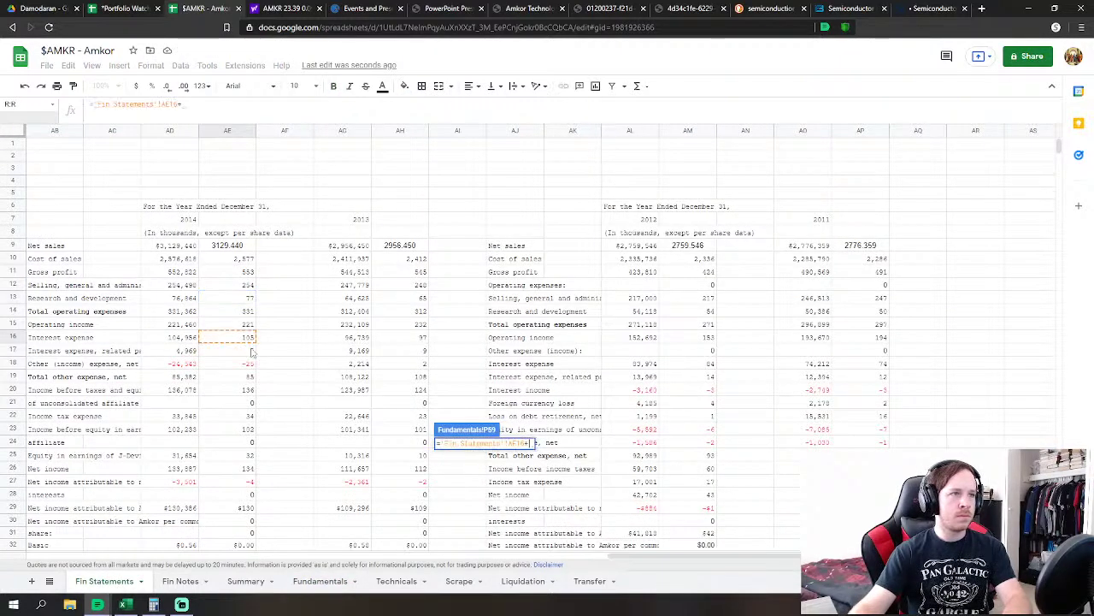
{"action": "left_click", "coordinate": [252, 350]}
{"action": "key", "text": "Return"}
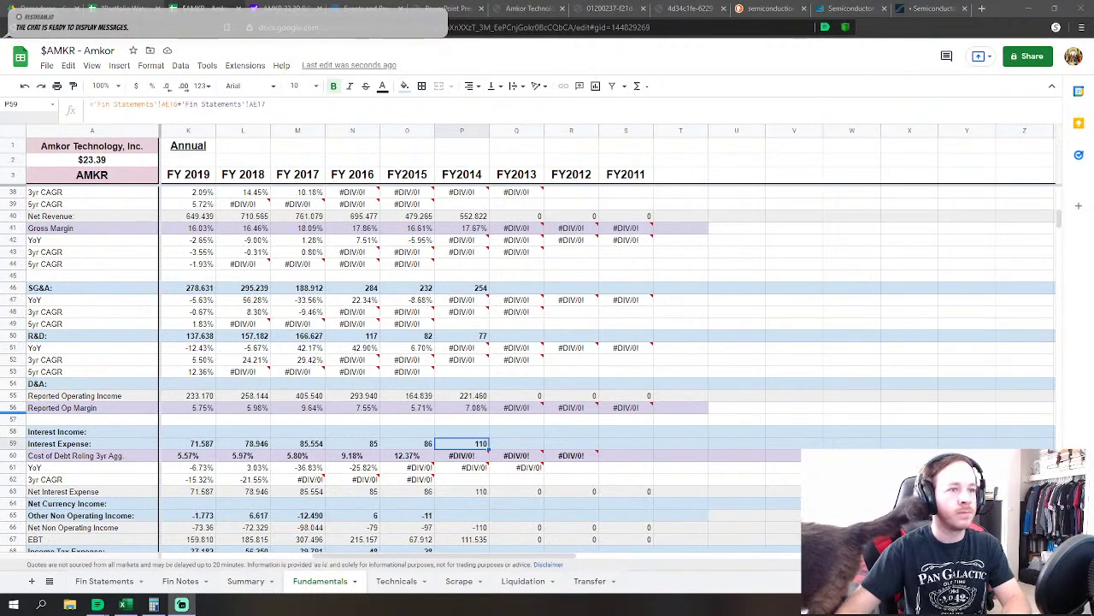
Link FY2014 Other Non Operating Income (25) and income tax expense (34) to Fin Statements
{"action": "scroll", "coordinate": [347, 358], "scroll_direction": "down", "scroll_amount": 2}
{"action": "scroll", "coordinate": [347, 357], "scroll_direction": "down", "scroll_amount": 1}
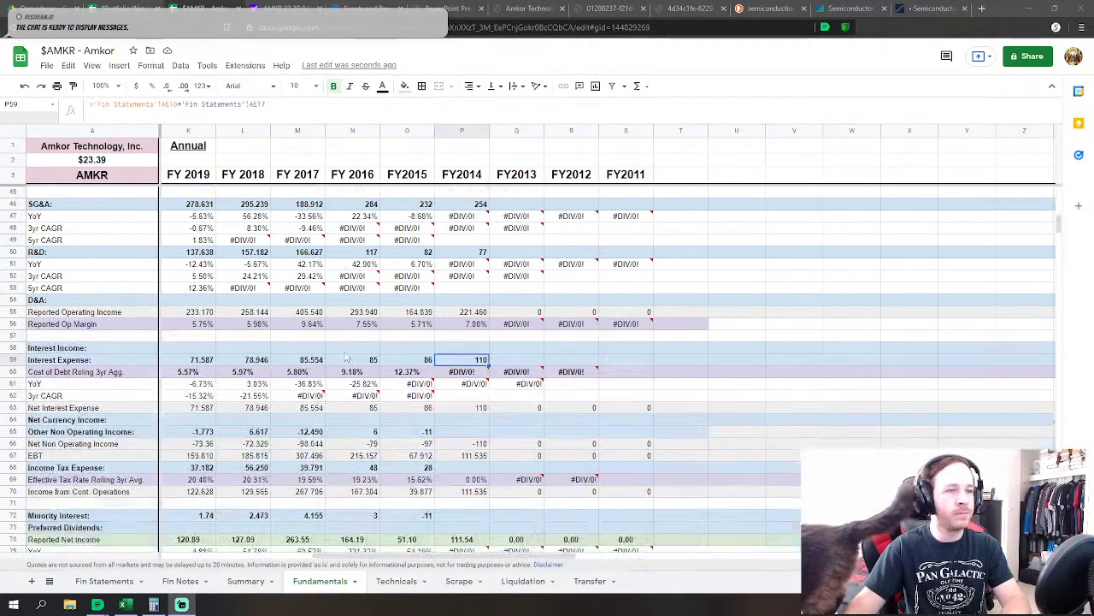
{"action": "left_click", "coordinate": [462, 431]}
{"action": "type", "text": "="}
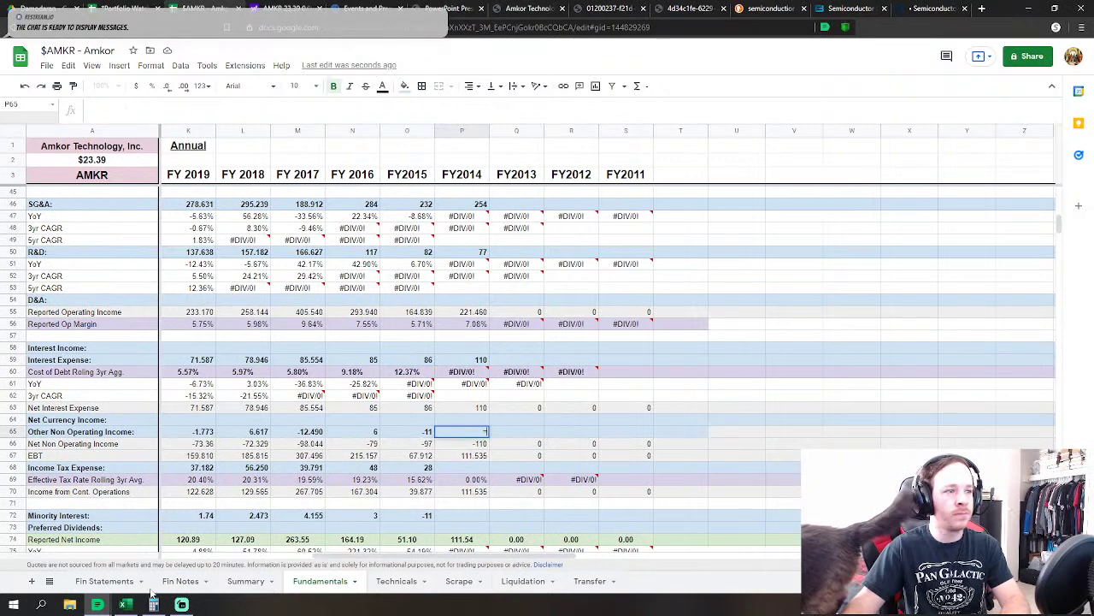
{"action": "left_click", "coordinate": [96, 586]}
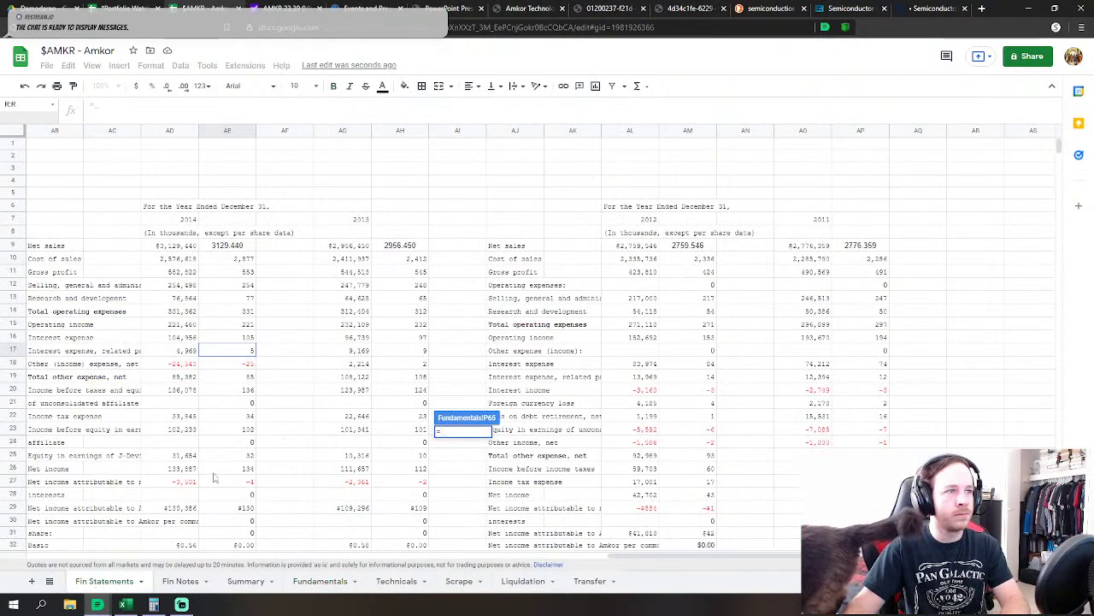
{"action": "left_click", "coordinate": [247, 364]}
{"action": "key", "text": "Return"}
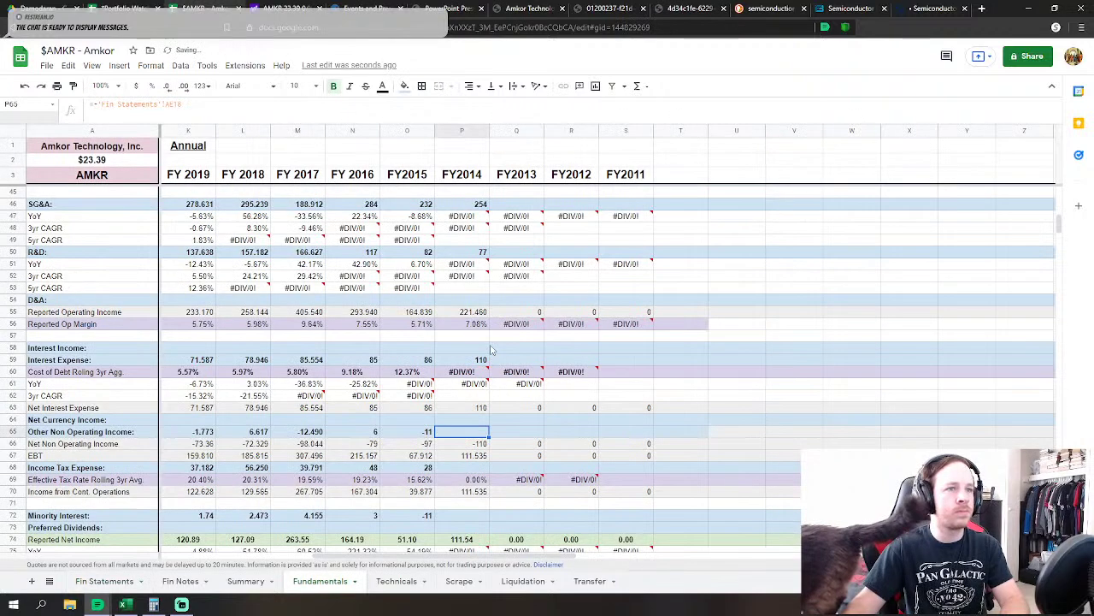
{"action": "scroll", "coordinate": [492, 349], "scroll_direction": "down", "scroll_amount": 2}
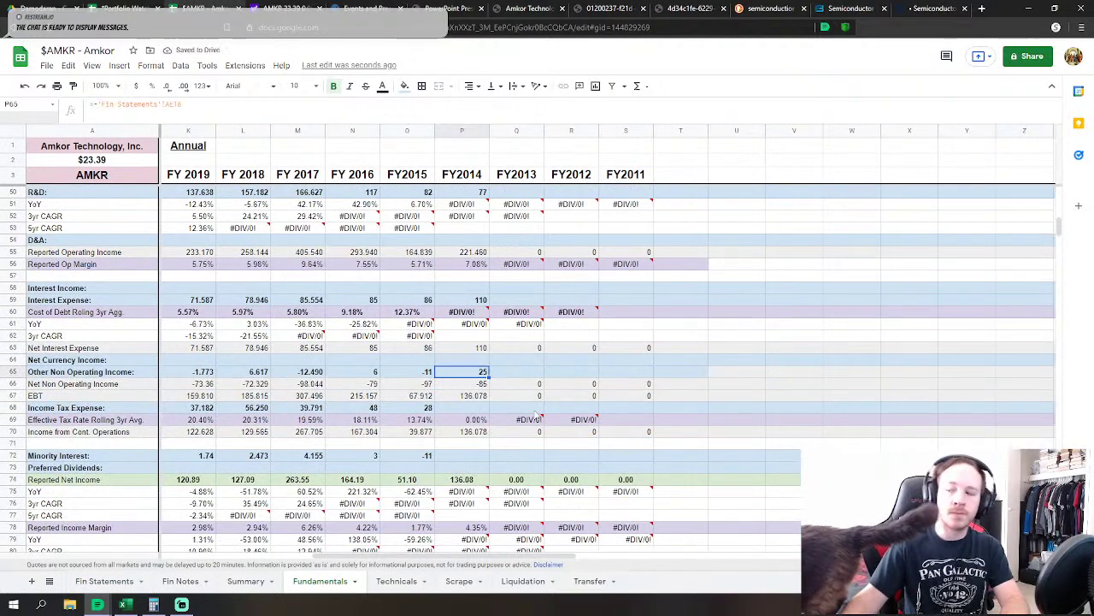
{"action": "scroll", "coordinate": [536, 415], "scroll_direction": "up", "scroll_amount": 1}
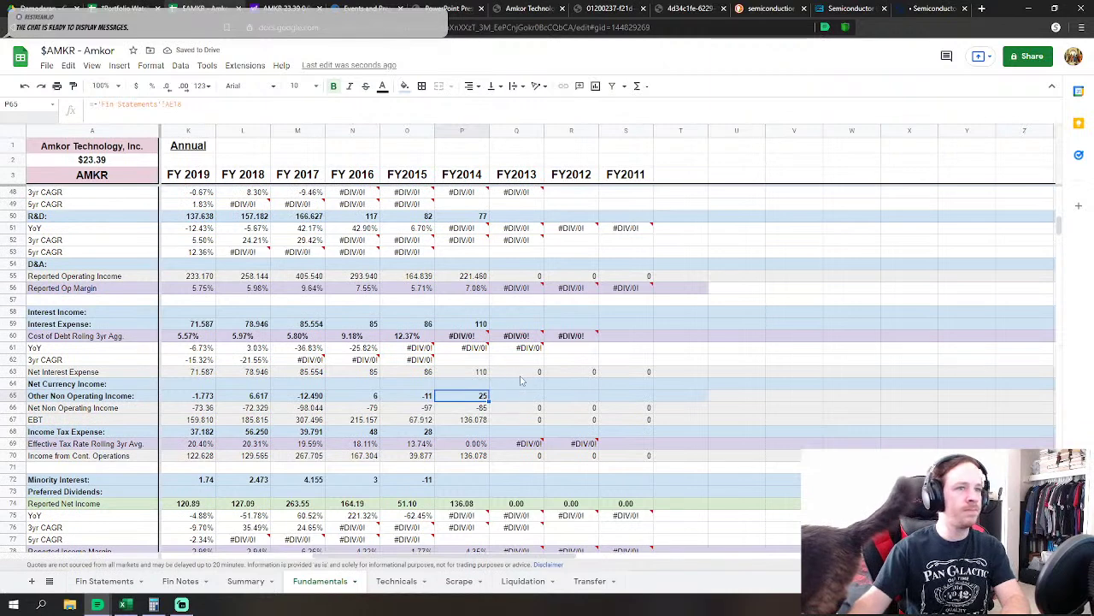
{"action": "left_click", "coordinate": [469, 433]}
{"action": "type", "text": "="}
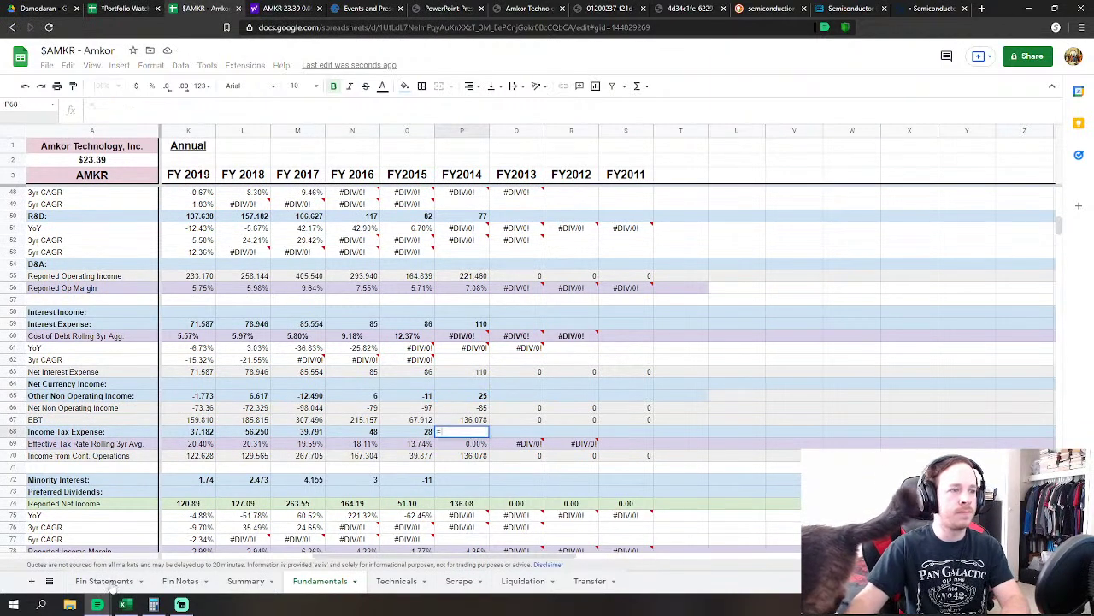
{"action": "left_click", "coordinate": [86, 584]}
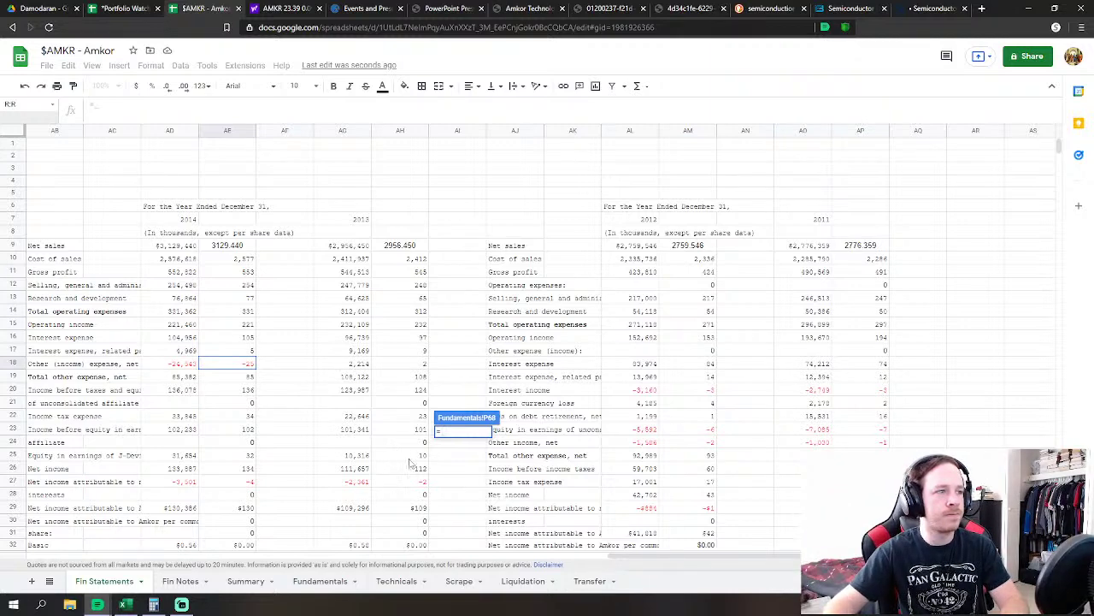
{"action": "left_click", "coordinate": [246, 416]}
{"action": "key", "text": "Return"}
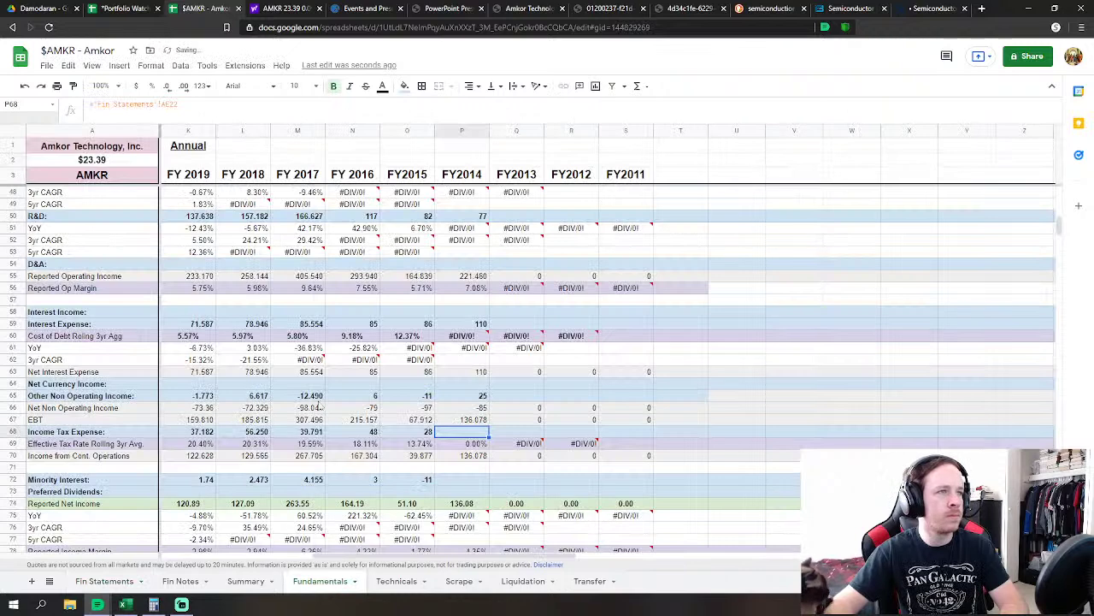
Set FY2014 Minority Interest to Fin Statements AE25 minus AE27, giving -28
{"action": "scroll", "coordinate": [528, 401], "scroll_direction": "down", "scroll_amount": 1}
{"action": "scroll", "coordinate": [530, 408], "scroll_direction": "down", "scroll_amount": 2}
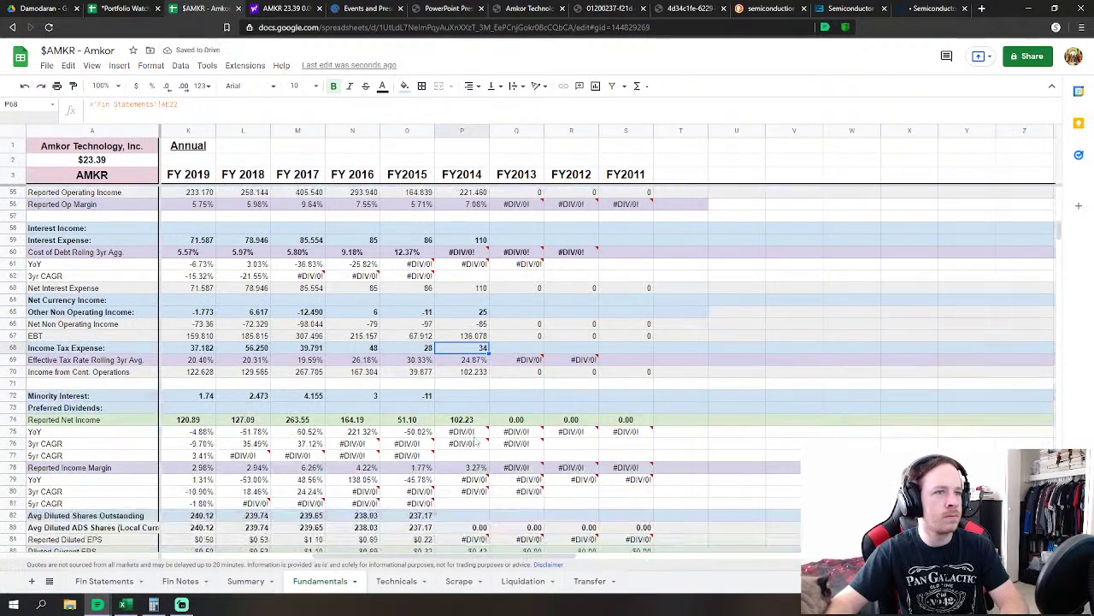
{"action": "left_click", "coordinate": [466, 397]}
{"action": "scroll", "coordinate": [465, 399], "scroll_direction": "down", "scroll_amount": 1}
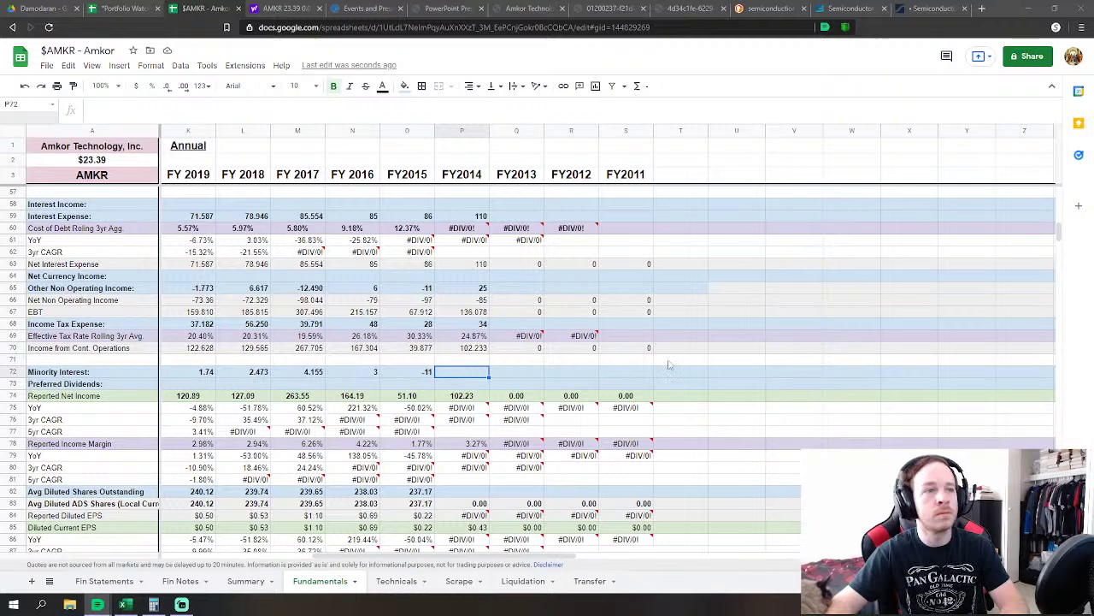
{"action": "type", "text": "="}
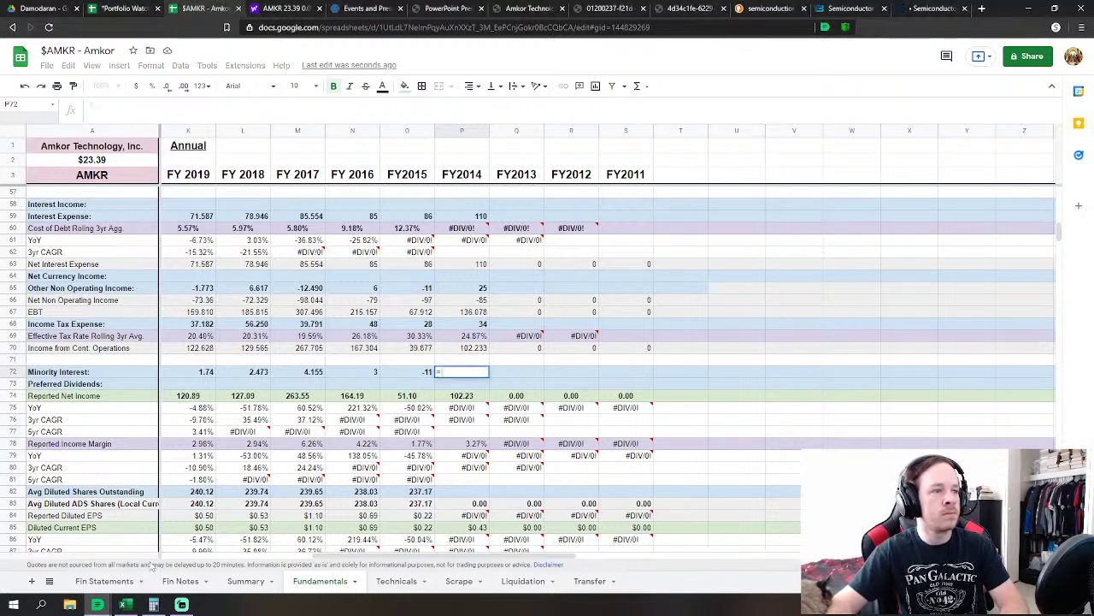
{"action": "left_click", "coordinate": [101, 588]}
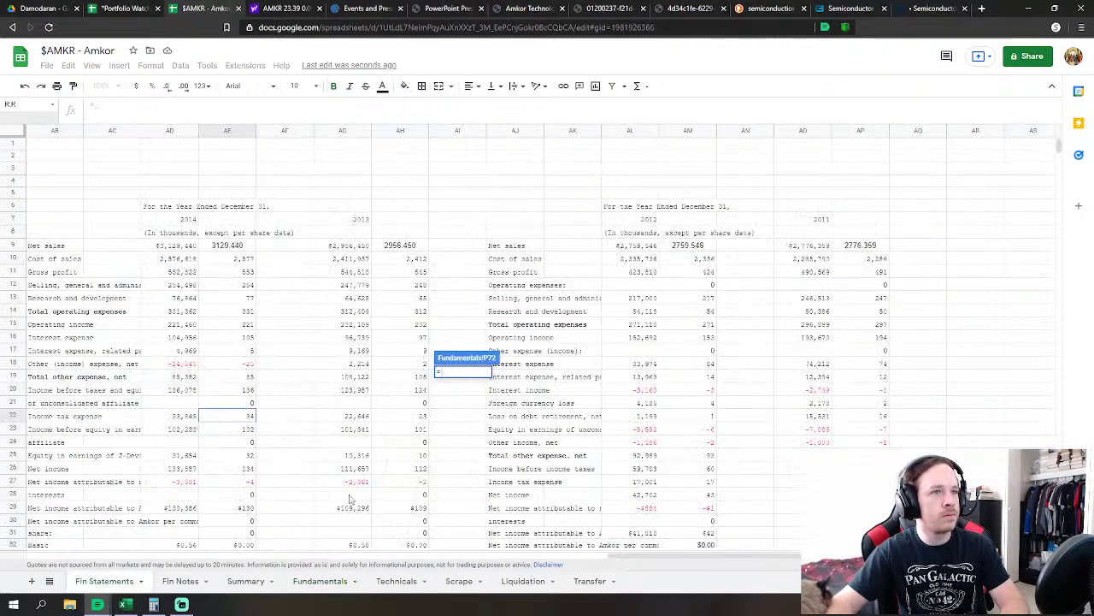
{"action": "left_click", "coordinate": [252, 457]}
{"action": "type", "text": "-'Fin Statements'!AE25"}
{"action": "left_click", "coordinate": [248, 482]}
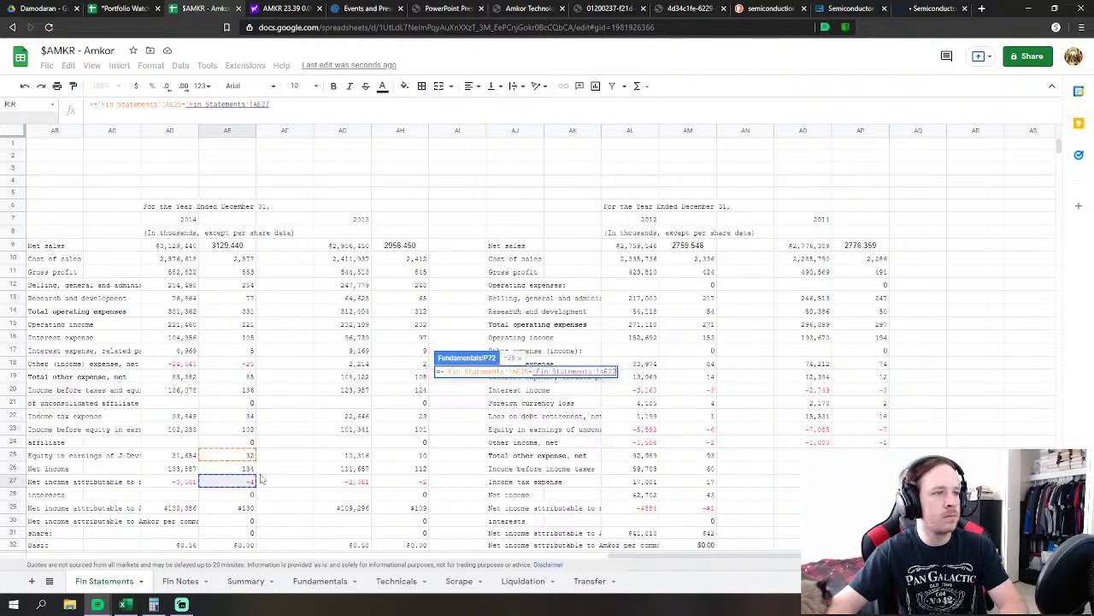
{"action": "scroll", "coordinate": [310, 457], "scroll_direction": "down", "scroll_amount": 2}
{"action": "key", "text": "Return"}
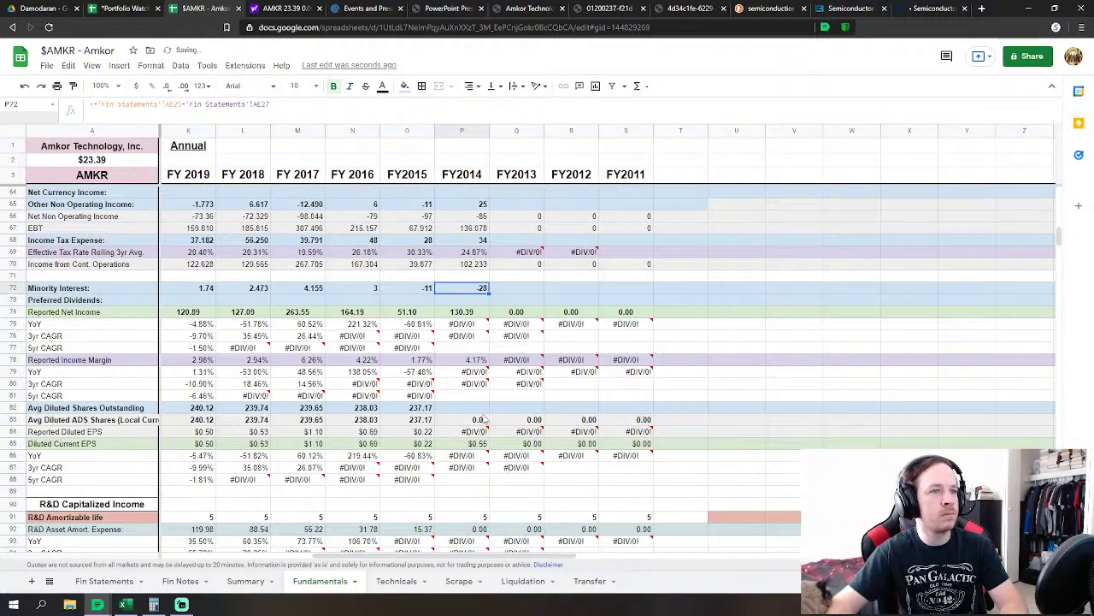
Link FY2014 diluted shares outstanding to the Fin Statements 2014 diluted share count in AE37
{"action": "left_click", "coordinate": [479, 408]}
{"action": "type", "text": "="}
{"action": "left_click", "coordinate": [104, 580]}
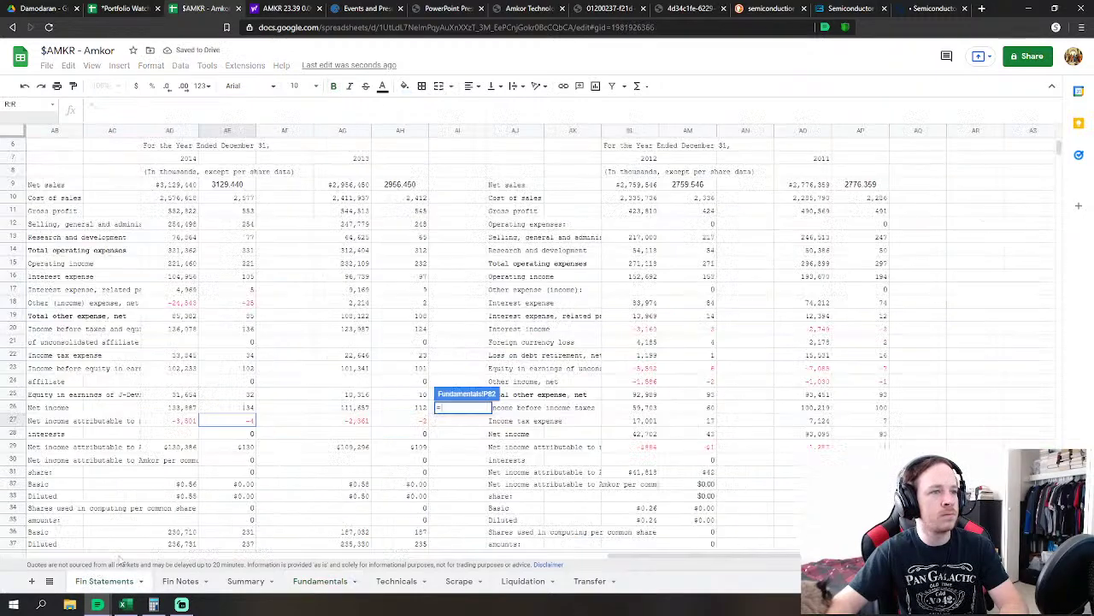
{"action": "scroll", "coordinate": [321, 469], "scroll_direction": "down", "scroll_amount": 3}
{"action": "left_click", "coordinate": [241, 458]}
{"action": "key", "text": "Return"}
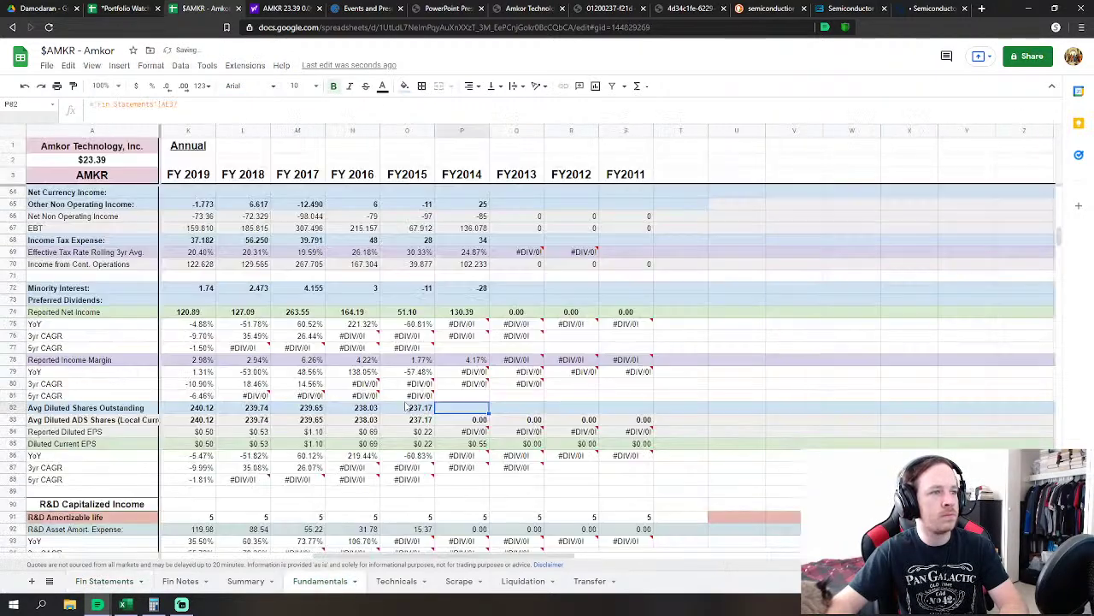
{"action": "scroll", "coordinate": [503, 394], "scroll_direction": "down", "scroll_amount": 10}
Link FY2014 depreciation and amortization to Fin Statements AE56 (465)
{"action": "scroll", "coordinate": [503, 393], "scroll_direction": "down", "scroll_amount": 10}
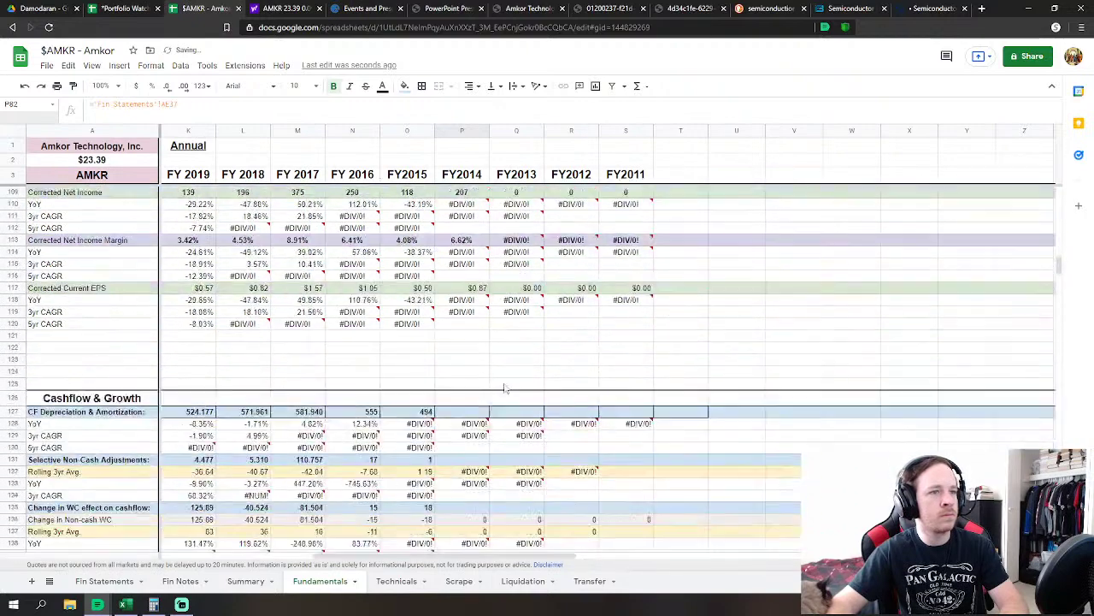
{"action": "left_click", "coordinate": [469, 294]}
{"action": "scroll", "coordinate": [469, 303], "scroll_direction": "down", "scroll_amount": 2}
{"action": "type", "text": "="}
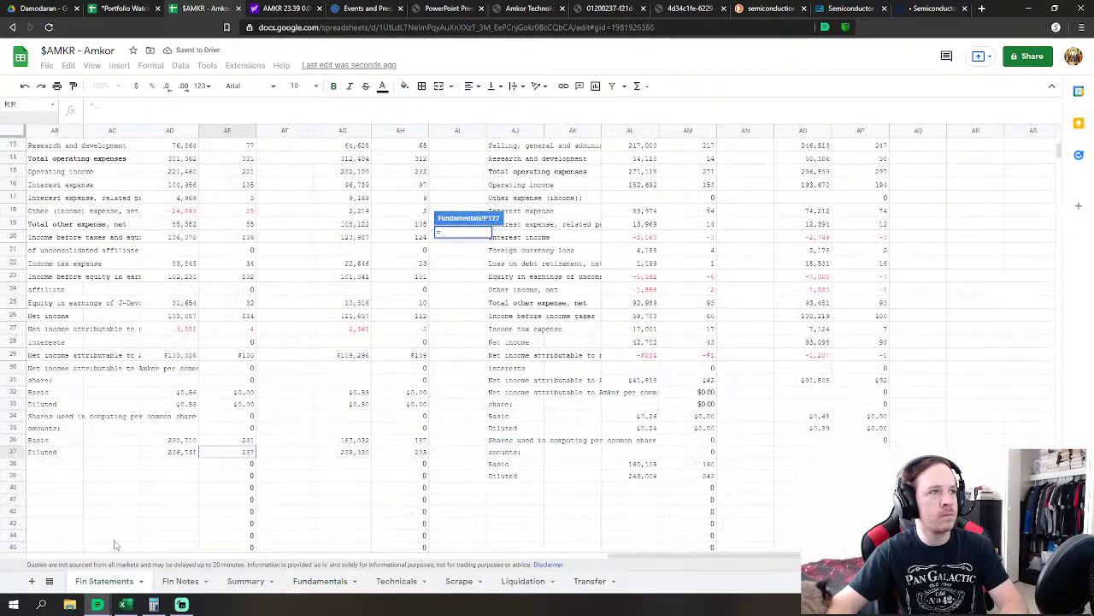
{"action": "left_click", "coordinate": [104, 581]}
{"action": "scroll", "coordinate": [283, 456], "scroll_direction": "down", "scroll_amount": 4}
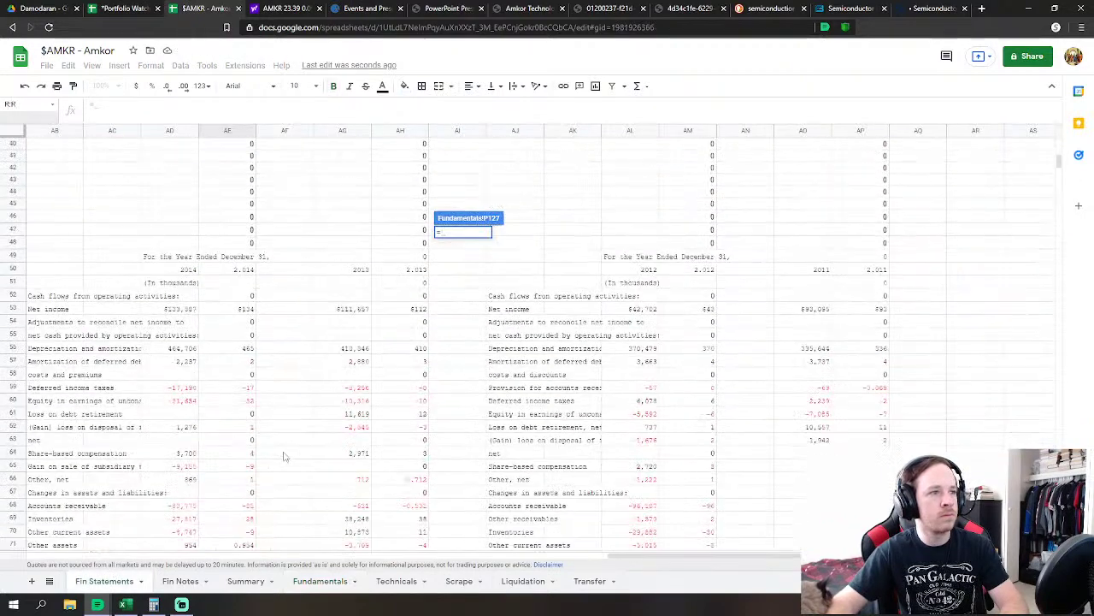
{"action": "left_click", "coordinate": [249, 351]}
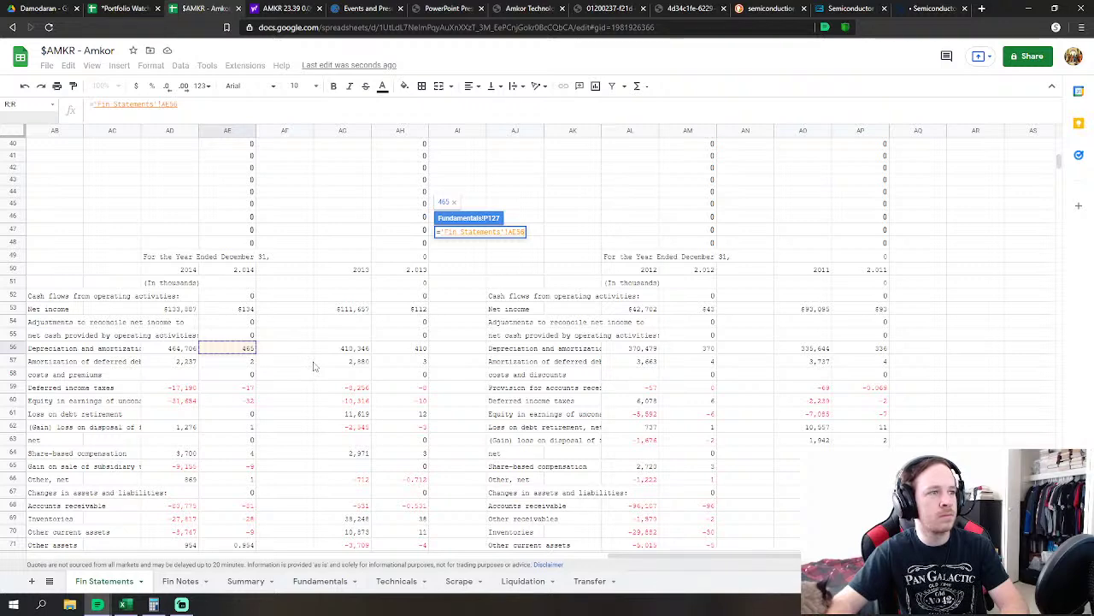
{"action": "key", "text": "Return"}
Set FY2014 non-cash adjustments to Fin Statements AE62+AE65, giving 8
{"action": "key", "text": "Down"}
{"action": "key", "text": "Down"}
{"action": "key", "text": "Down"}
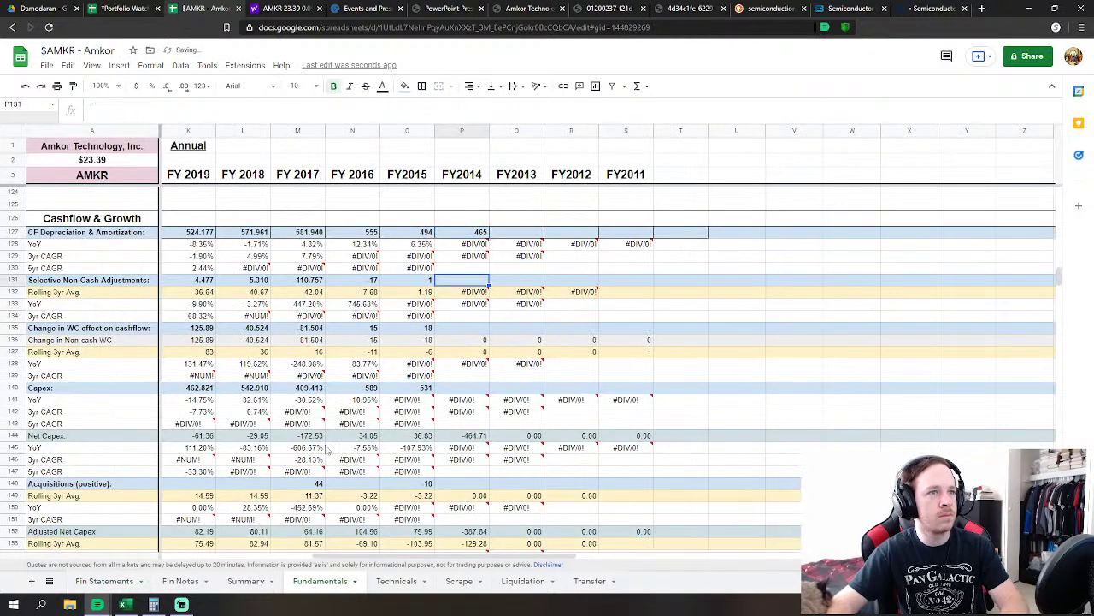
{"action": "type", "text": "="}
{"action": "left_click", "coordinate": [104, 581]}
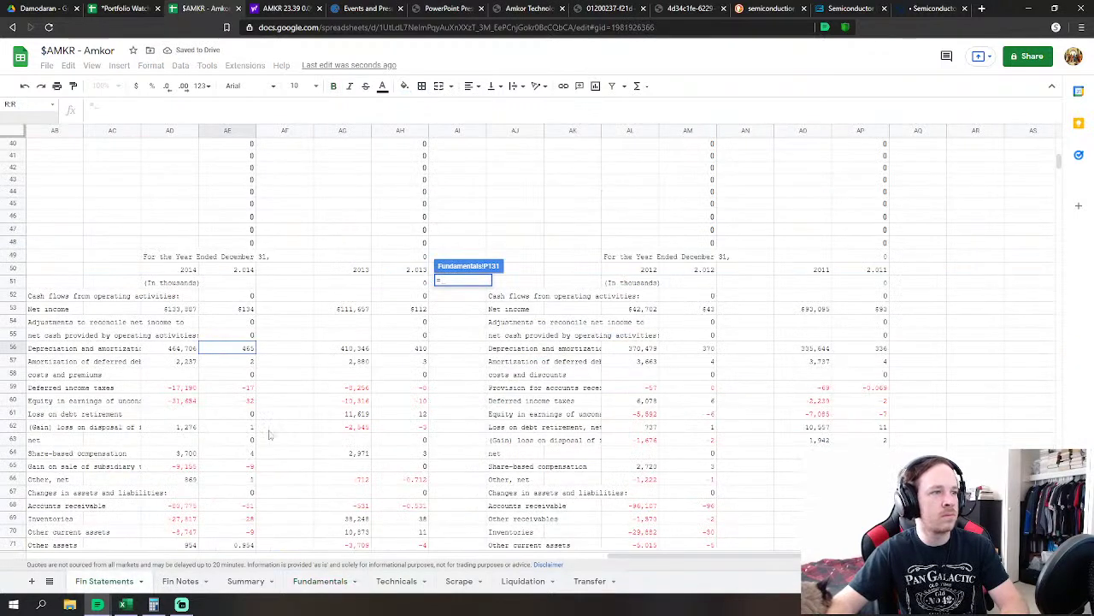
{"action": "left_click", "coordinate": [227, 426]}
{"action": "scroll", "coordinate": [279, 418], "scroll_direction": "down", "scroll_amount": 2}
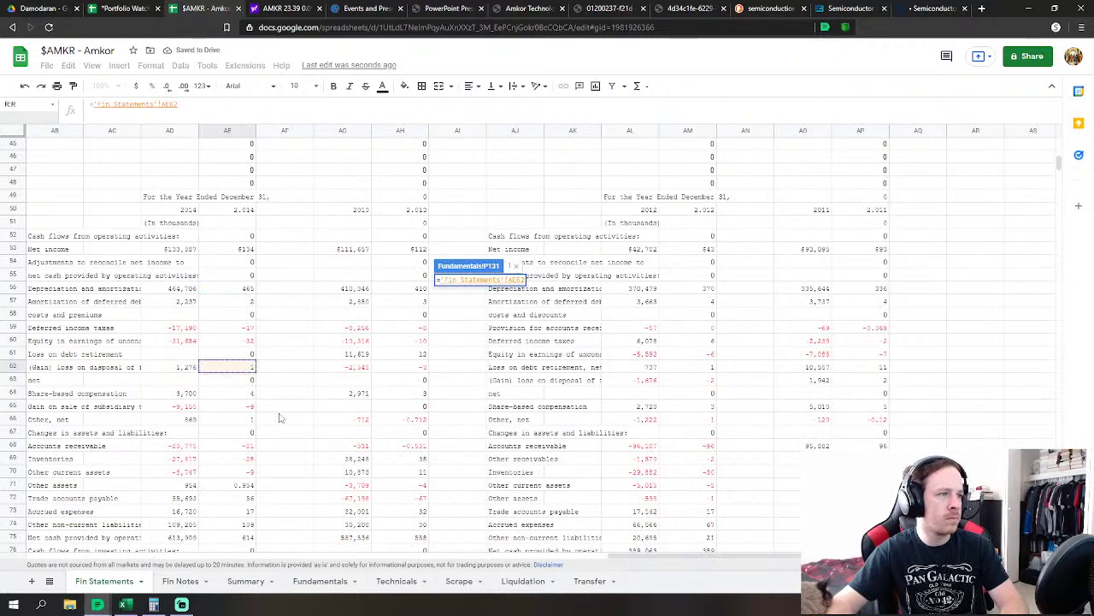
{"action": "type", "text": "+"}
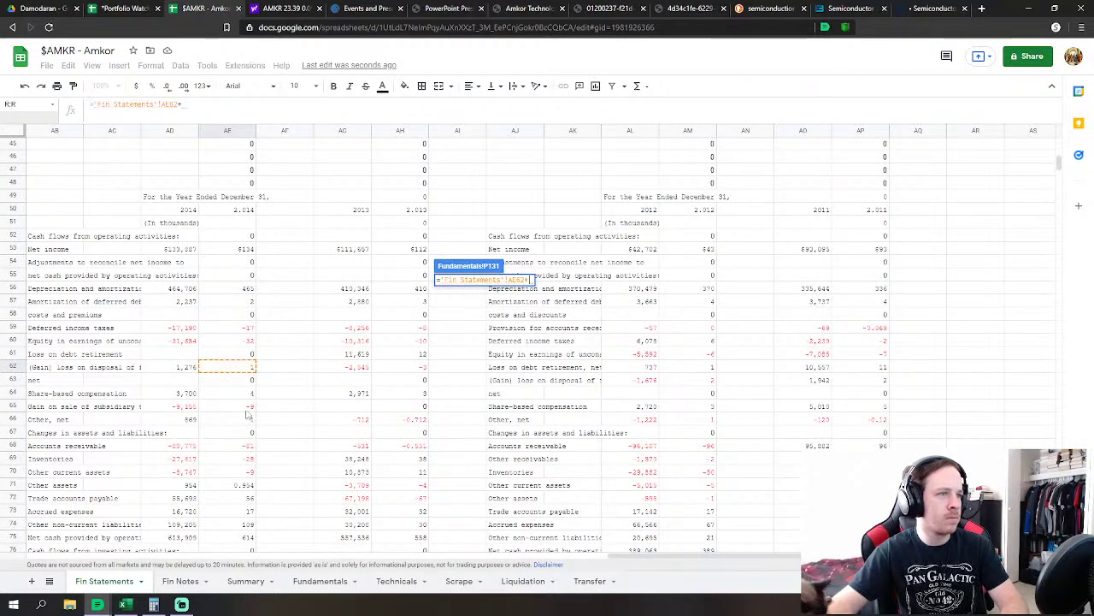
{"action": "left_click", "coordinate": [246, 409]}
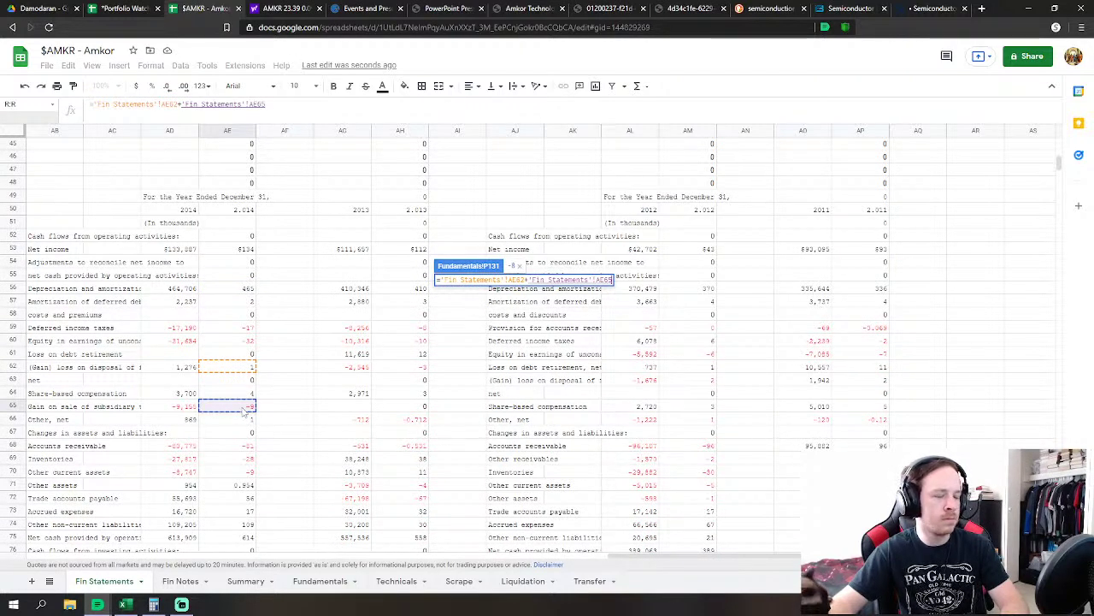
{"action": "key", "text": "Return"}
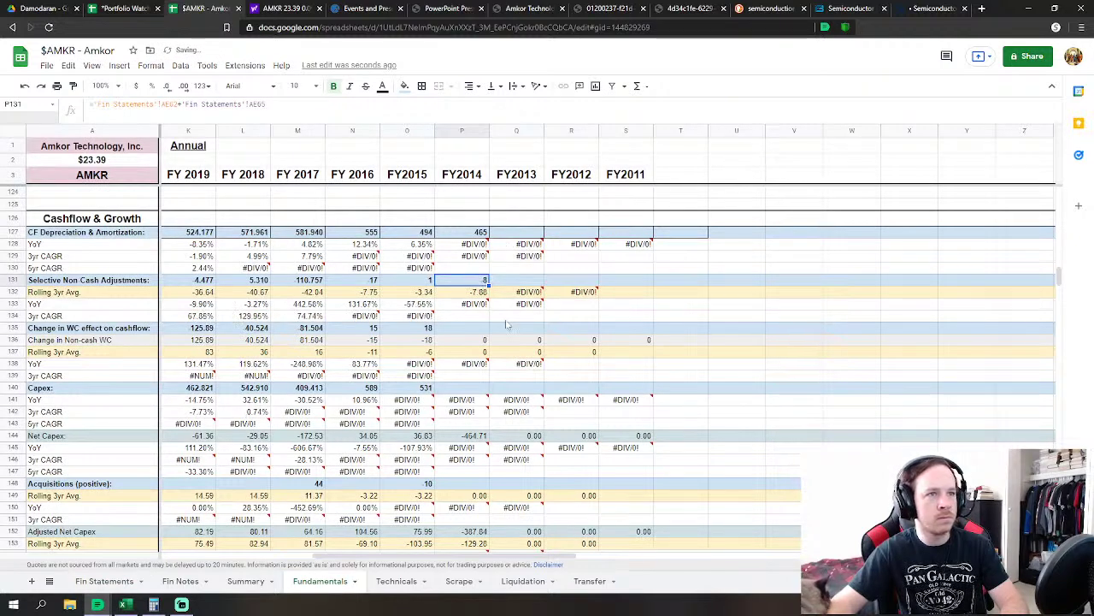
Set FY2014 working-capital change to =SUM of Fin Statements AE68:AE71, giving 65
{"action": "left_click", "coordinate": [466, 328]}
{"action": "type", "text": "="}
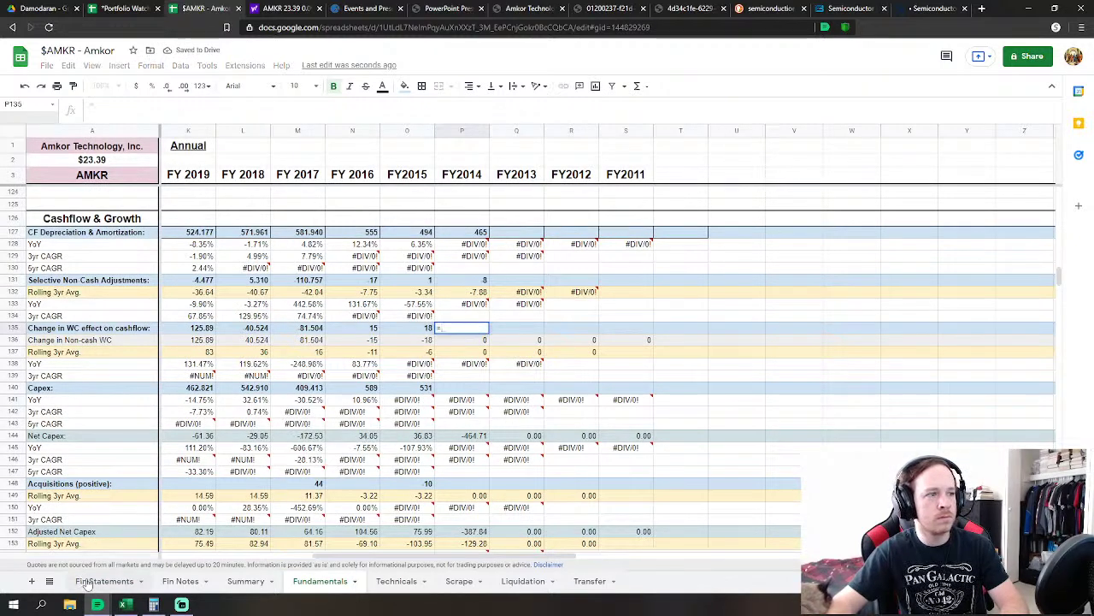
{"action": "left_click", "coordinate": [87, 582]}
{"action": "type", "text": "SU"}
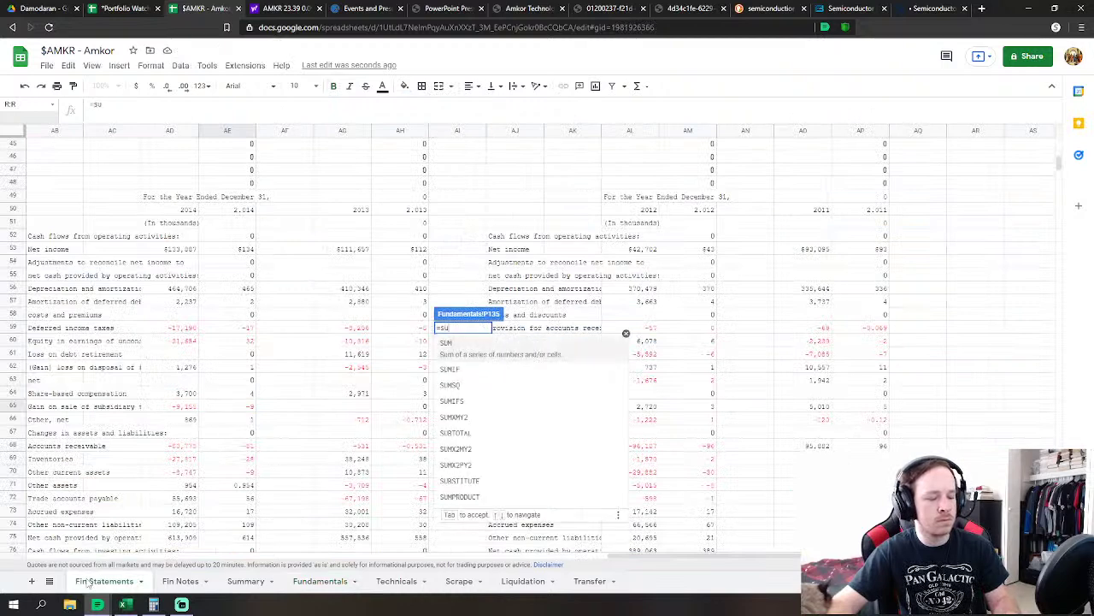
{"action": "left_click", "coordinate": [567, 350]}
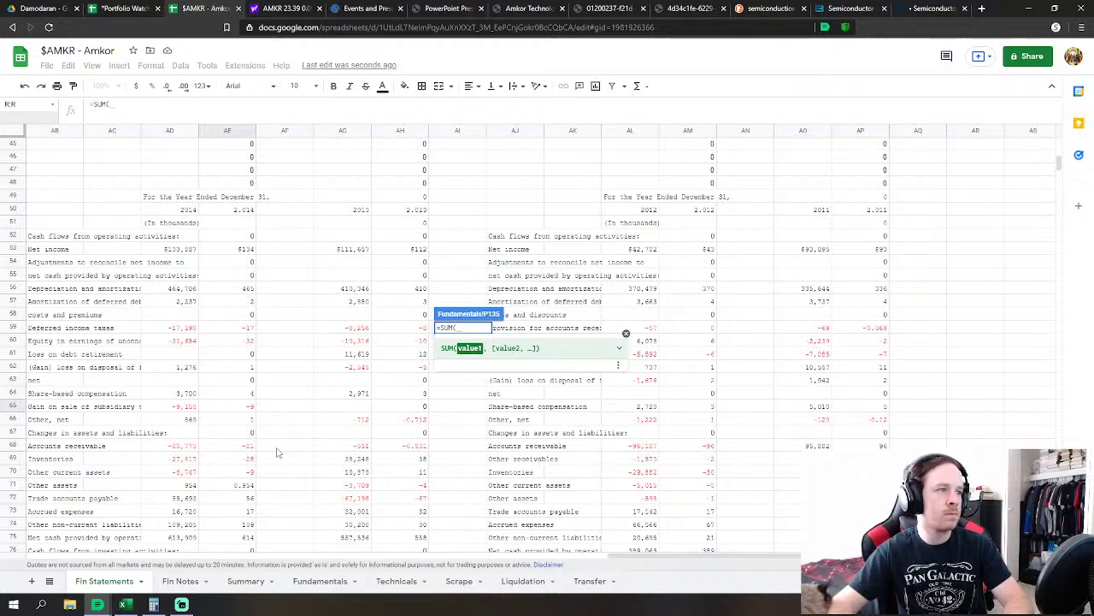
{"action": "scroll", "coordinate": [276, 453], "scroll_direction": "down", "scroll_amount": 1}
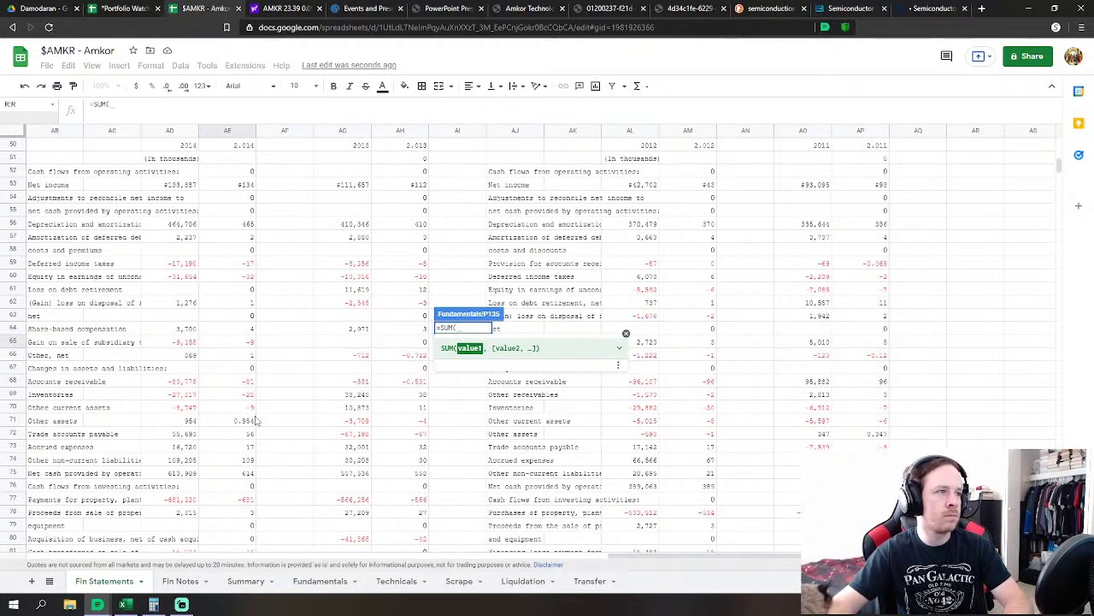
{"action": "left_click_drag", "start_coordinate": [248, 381], "coordinate": [247, 462]}
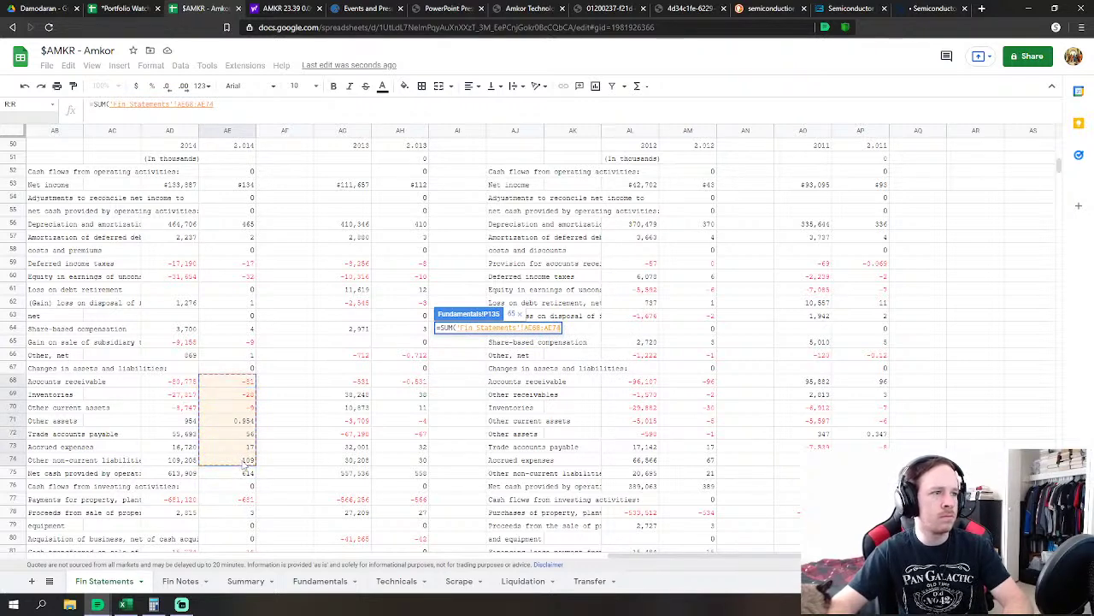
{"action": "key", "text": "Return"}
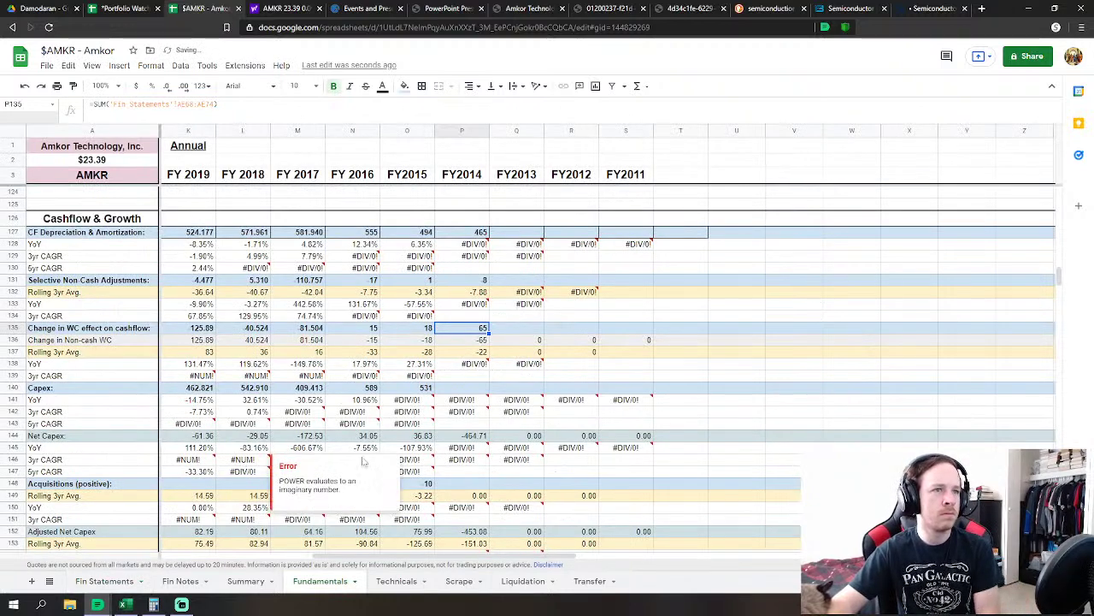
Set FY2014 Capex to equipment payments minus equipment sale proceeds from Fin Statements, giving 678
{"action": "left_click", "coordinate": [456, 389]}
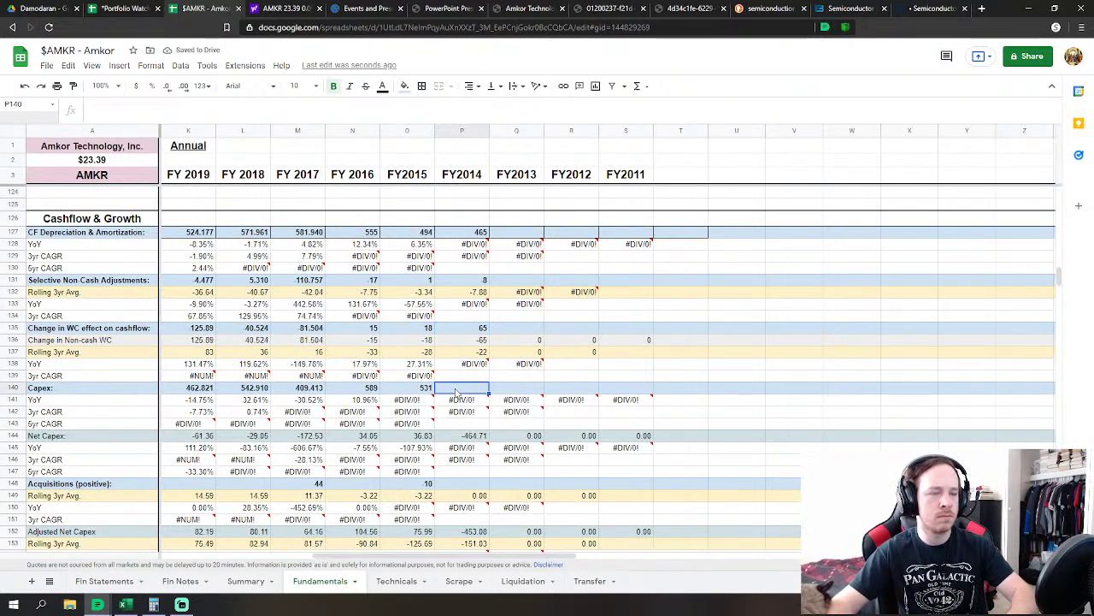
{"action": "type", "text": "="}
{"action": "left_click", "coordinate": [104, 581]}
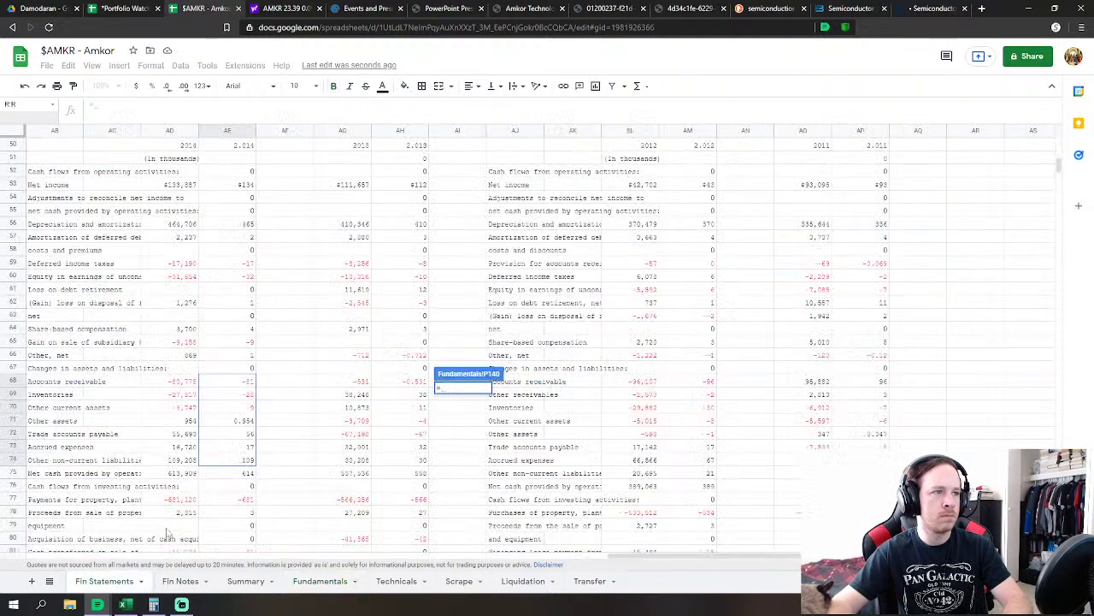
{"action": "scroll", "coordinate": [214, 479], "scroll_direction": "down", "scroll_amount": 2}
{"action": "left_click", "coordinate": [250, 435]}
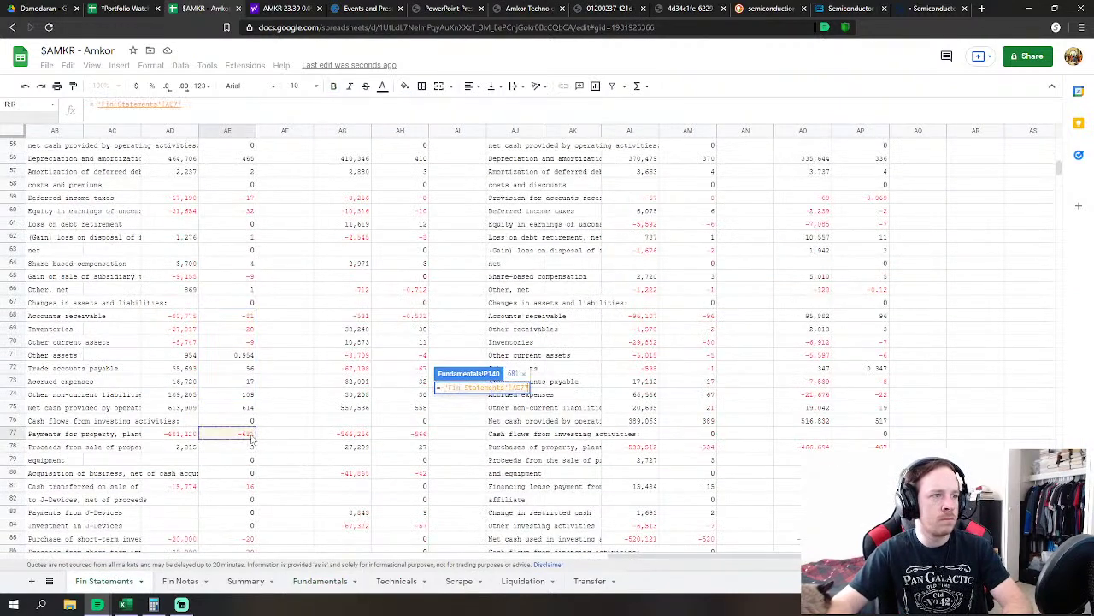
{"action": "type", "text": "-"}
{"action": "left_click", "coordinate": [250, 446]}
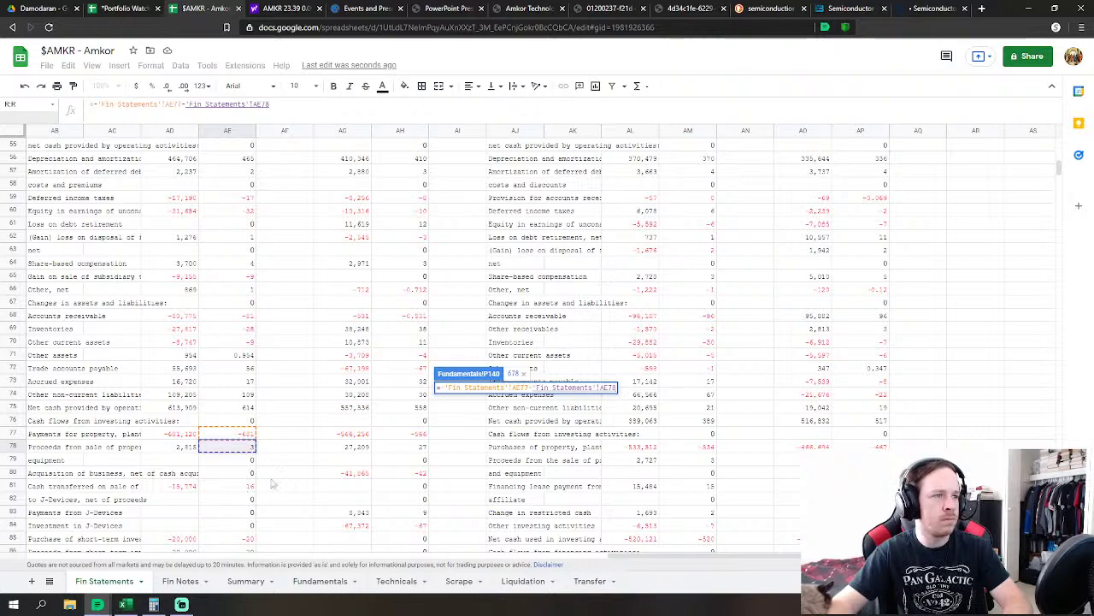
{"action": "scroll", "coordinate": [276, 483], "scroll_direction": "down", "scroll_amount": 1}
{"action": "scroll", "coordinate": [257, 505], "scroll_direction": "down", "scroll_amount": 1}
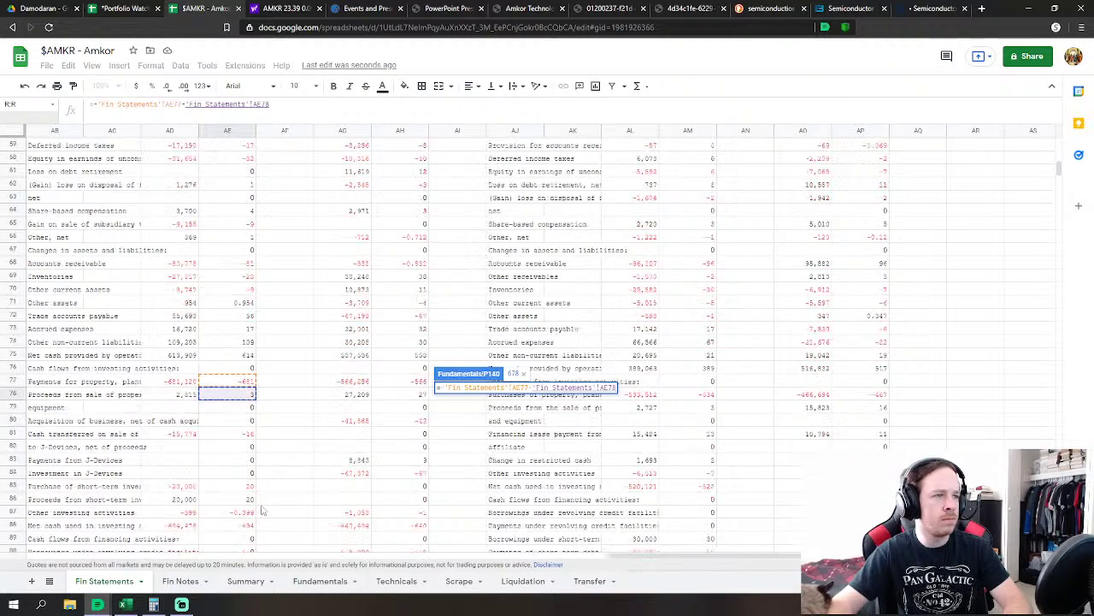
{"action": "key", "text": "Return"}
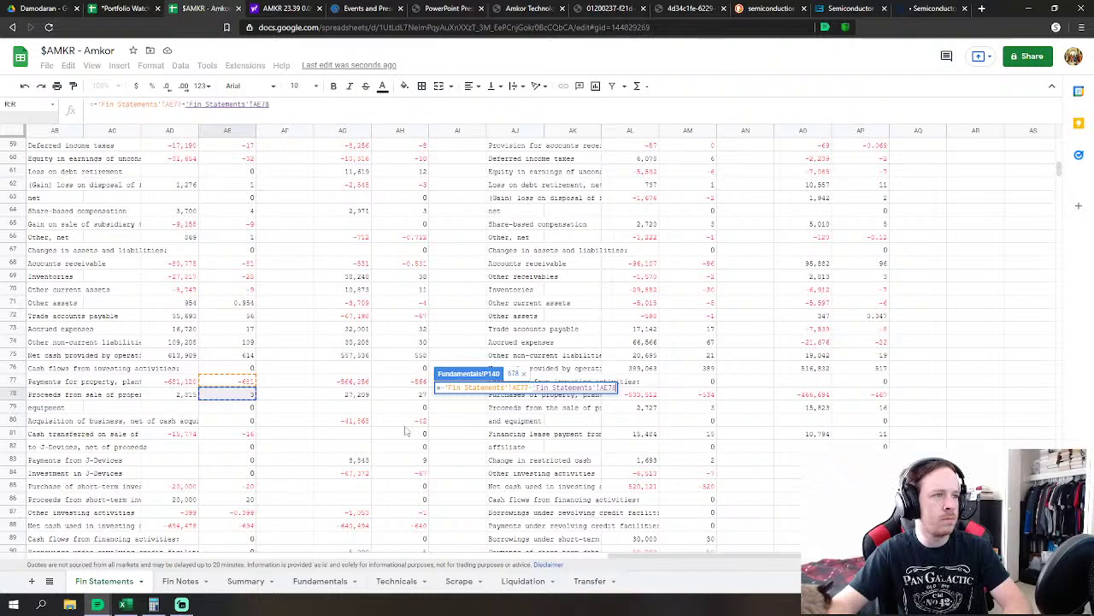
Link FY2014 Acquisitions to the Fin Statements cash transferred value in AE81 (16)
{"action": "key", "text": "Down"}
{"action": "key", "text": "Down"}
{"action": "key", "text": "Down"}
{"action": "key", "text": "Down"}
{"action": "key", "text": "Down"}
{"action": "key", "text": "Down"}
{"action": "key", "text": "Down"}
{"action": "type", "text": "="}
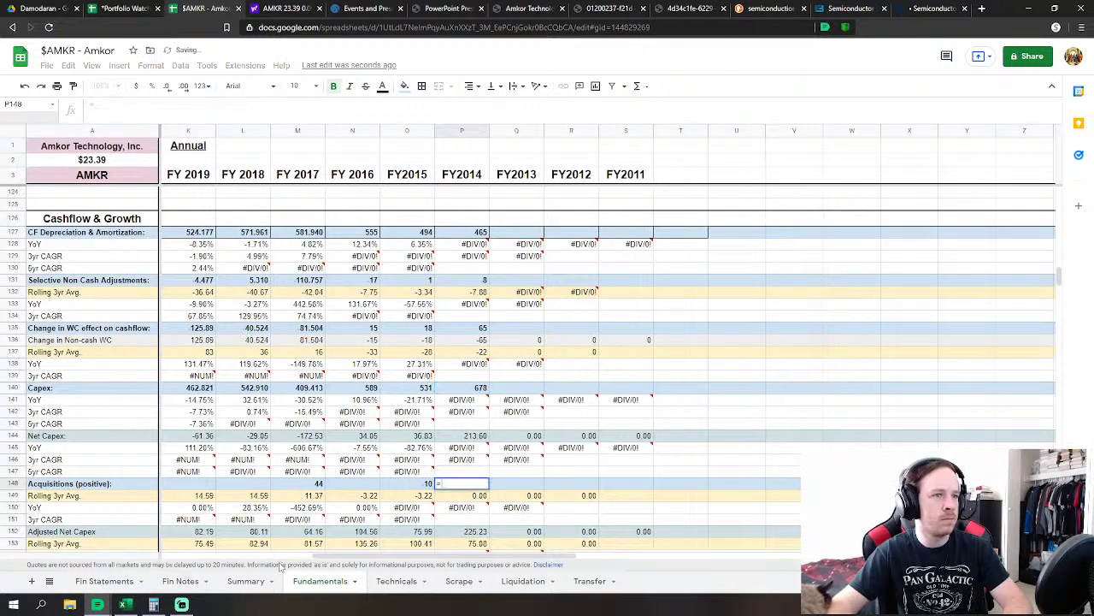
{"action": "left_click", "coordinate": [114, 582]}
{"action": "left_click", "coordinate": [250, 435]}
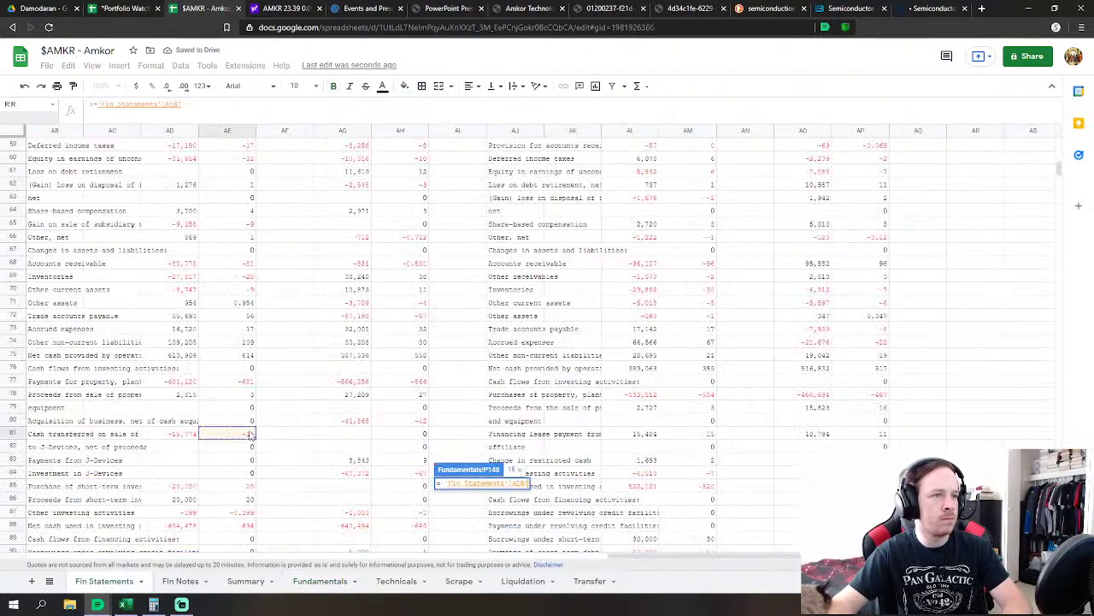
{"action": "scroll", "coordinate": [331, 416], "scroll_direction": "down", "scroll_amount": 3}
{"action": "key", "text": "Return"}
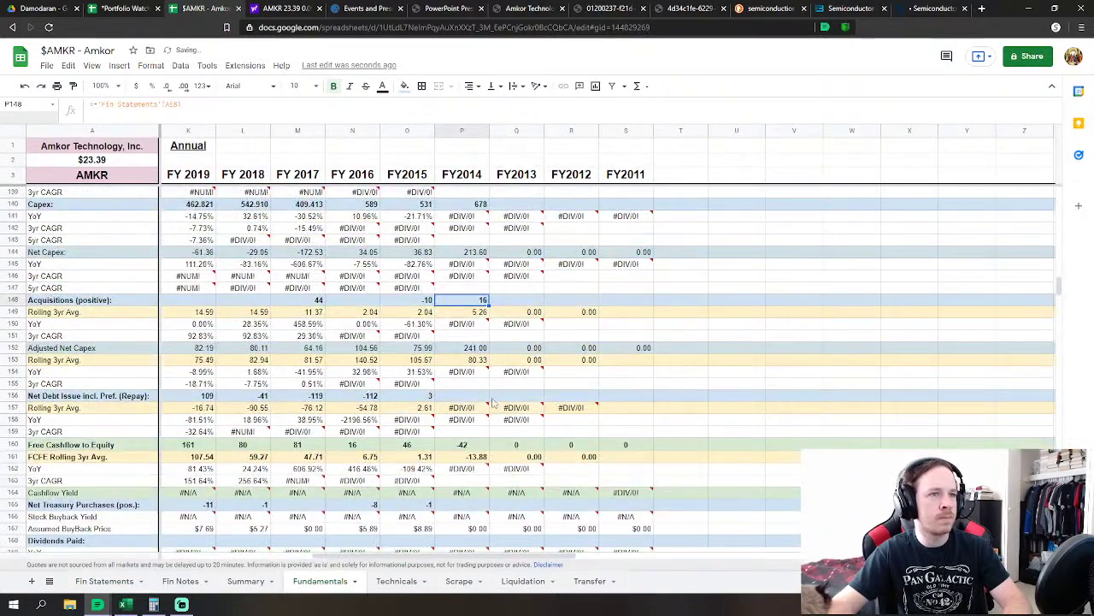
Set FY2014 Net Debt Issue to Fin Statements AE94+AE95+AE96+AE103, giving -67
{"action": "left_click", "coordinate": [481, 396]}
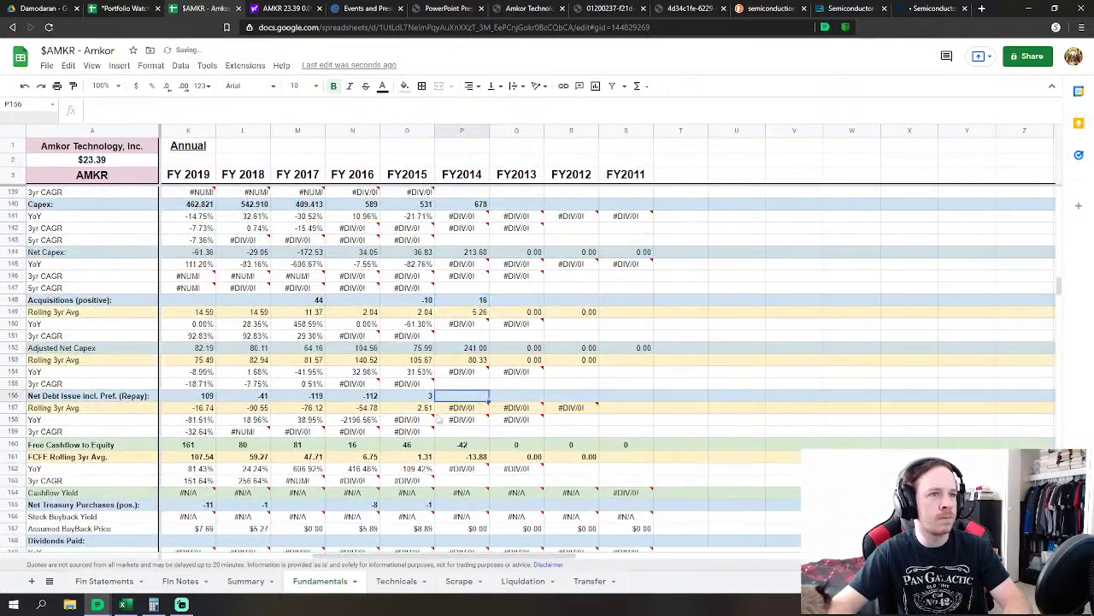
{"action": "type", "text": "="}
{"action": "left_click", "coordinate": [105, 582]}
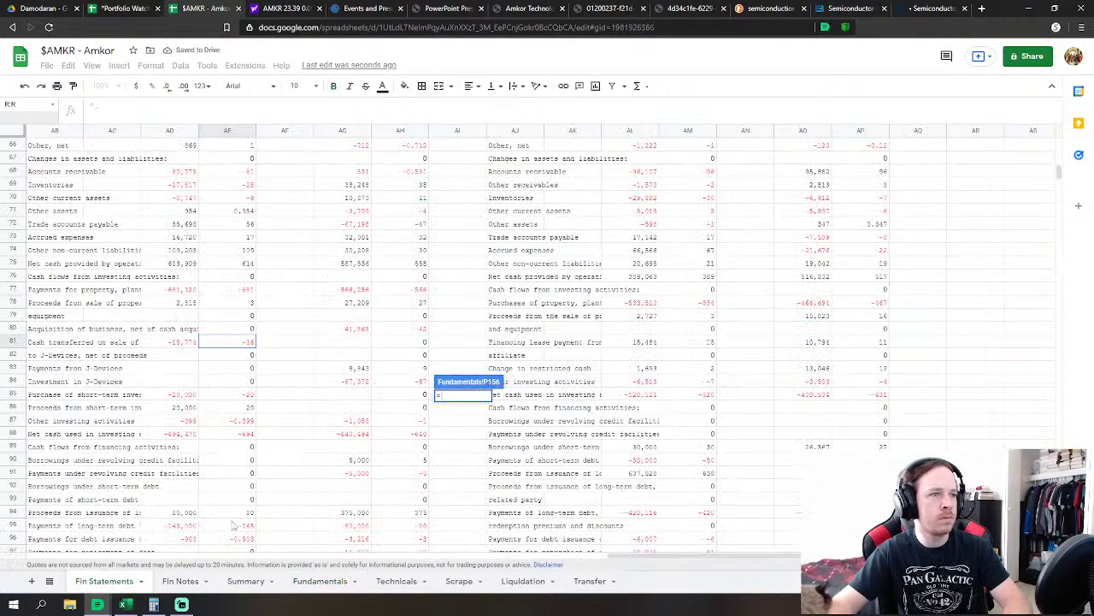
{"action": "scroll", "coordinate": [276, 440], "scroll_direction": "down", "scroll_amount": 3}
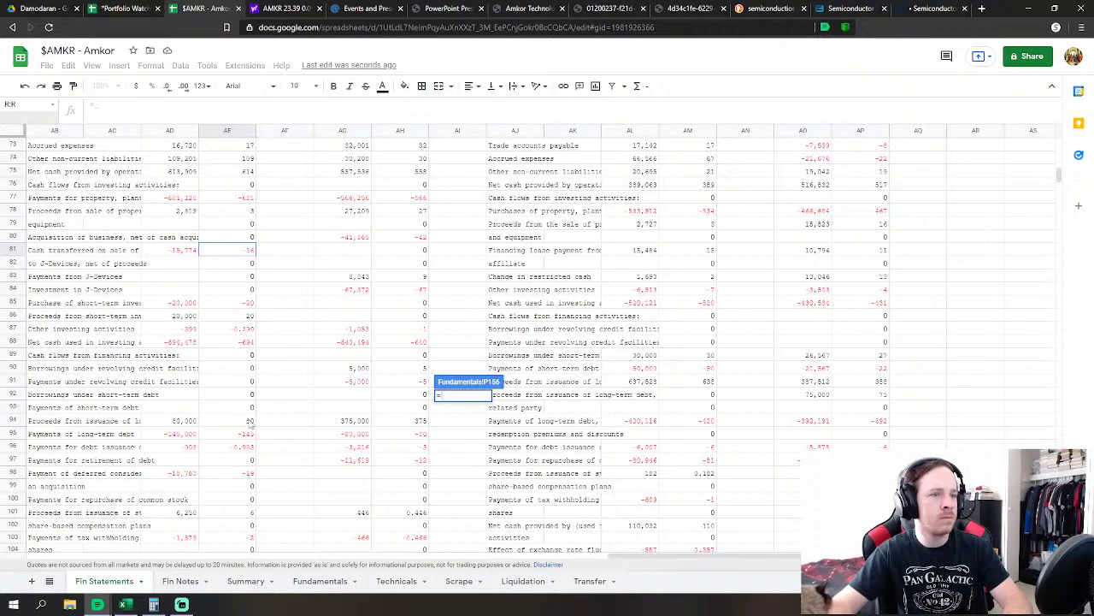
{"action": "left_click", "coordinate": [250, 421]}
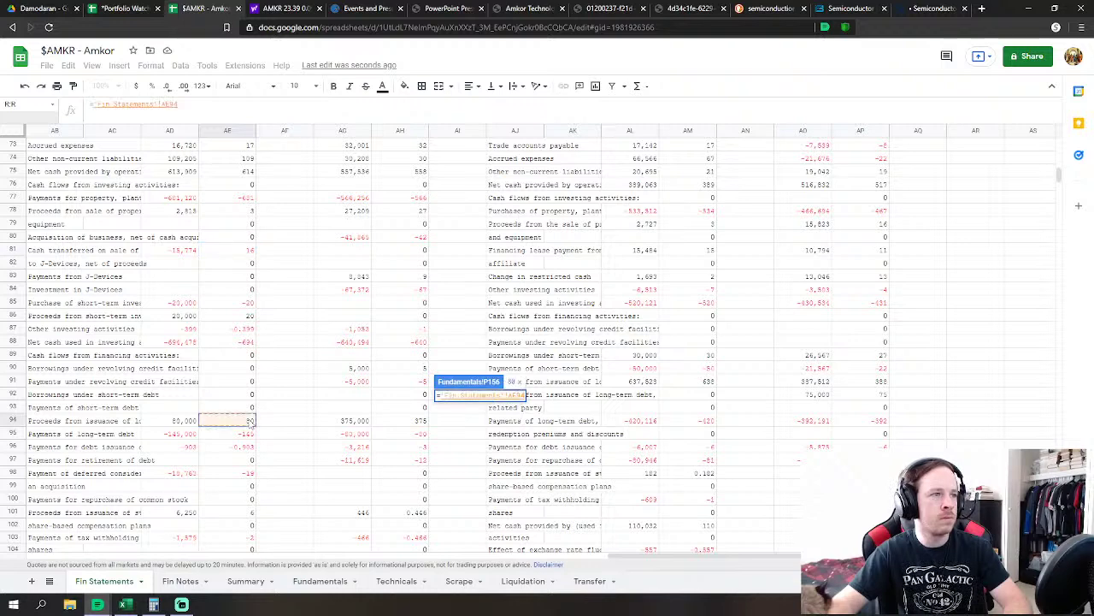
{"action": "type", "text": "+"}
{"action": "left_click", "coordinate": [247, 436]}
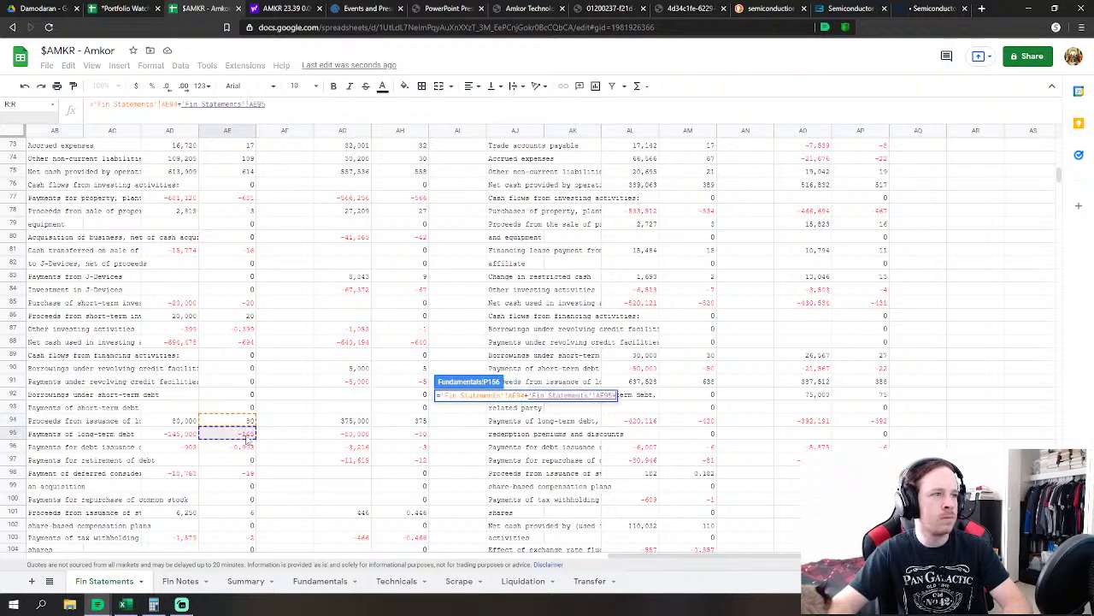
{"action": "type", "text": "+"}
{"action": "left_click", "coordinate": [248, 446]}
{"action": "type", "text": "+'Fin Statements'!AE96+"}
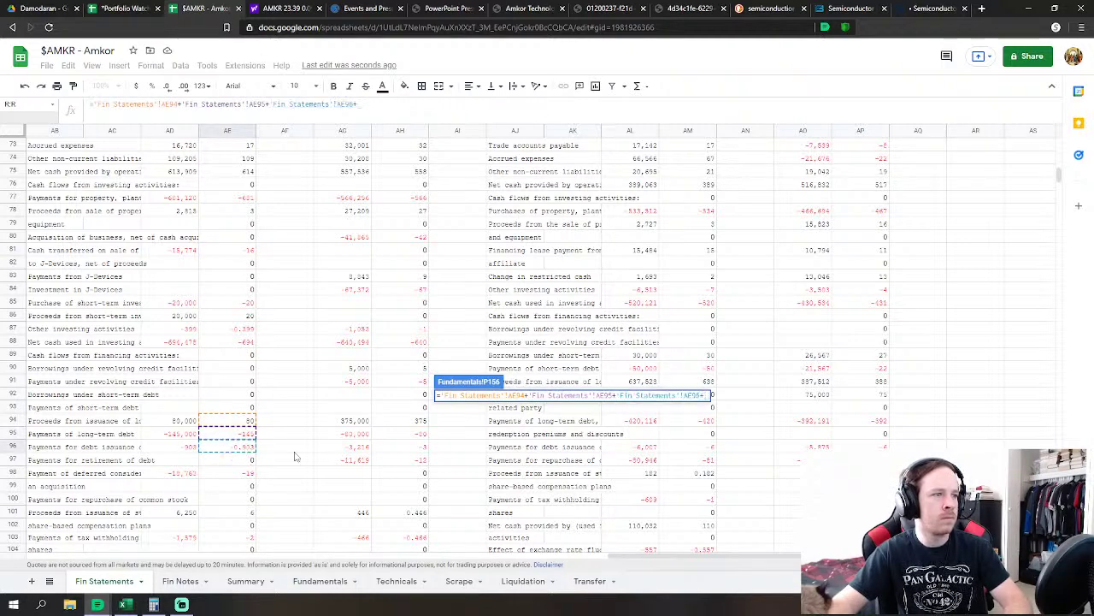
{"action": "scroll", "coordinate": [295, 456], "scroll_direction": "down", "scroll_amount": 2}
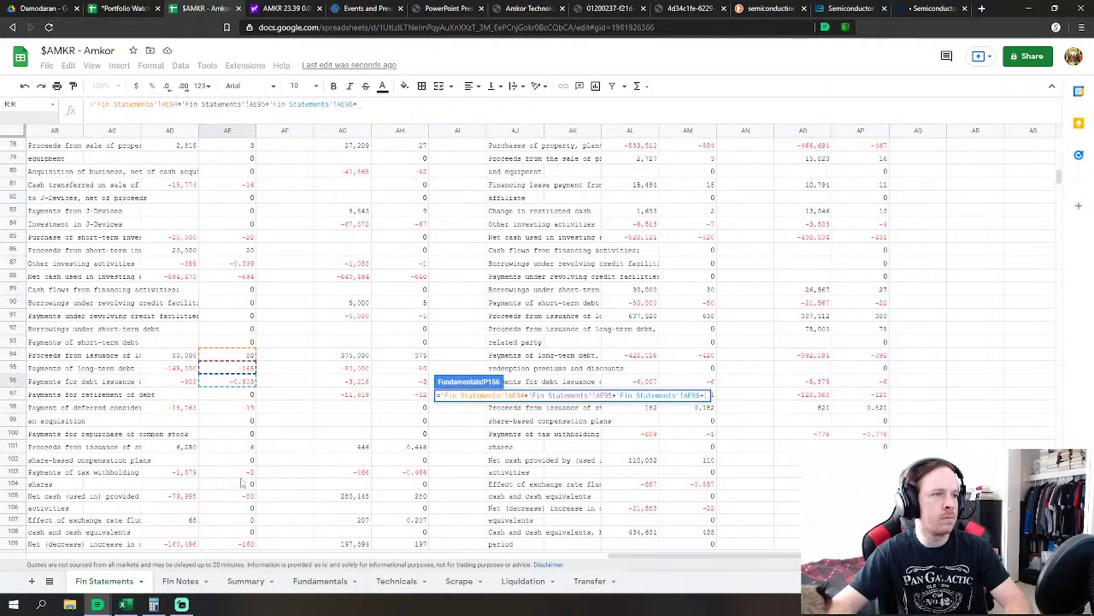
{"action": "left_click", "coordinate": [247, 474]}
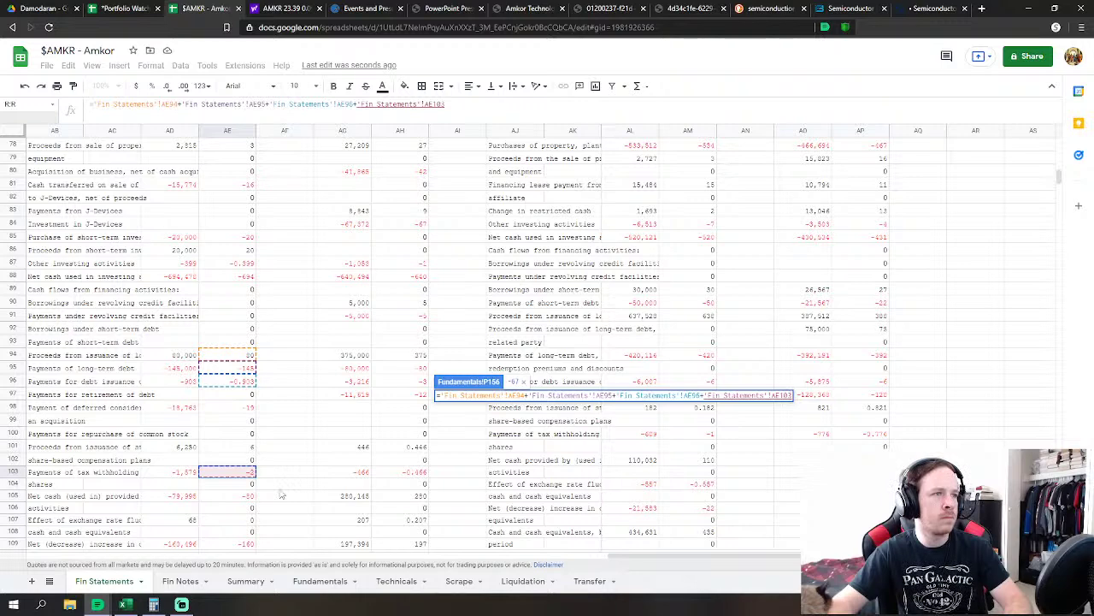
{"action": "key", "text": "Return"}
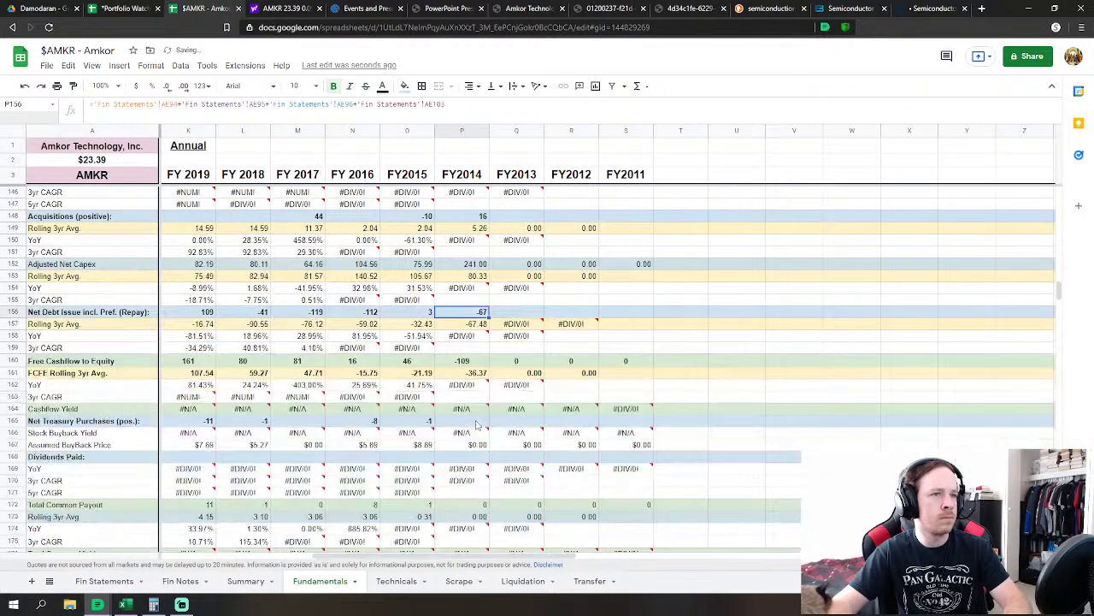
Link FY2014 Cash & Equivalents to the Fin Statements cash value, showing 449.95
{"action": "left_click", "coordinate": [475, 423]}
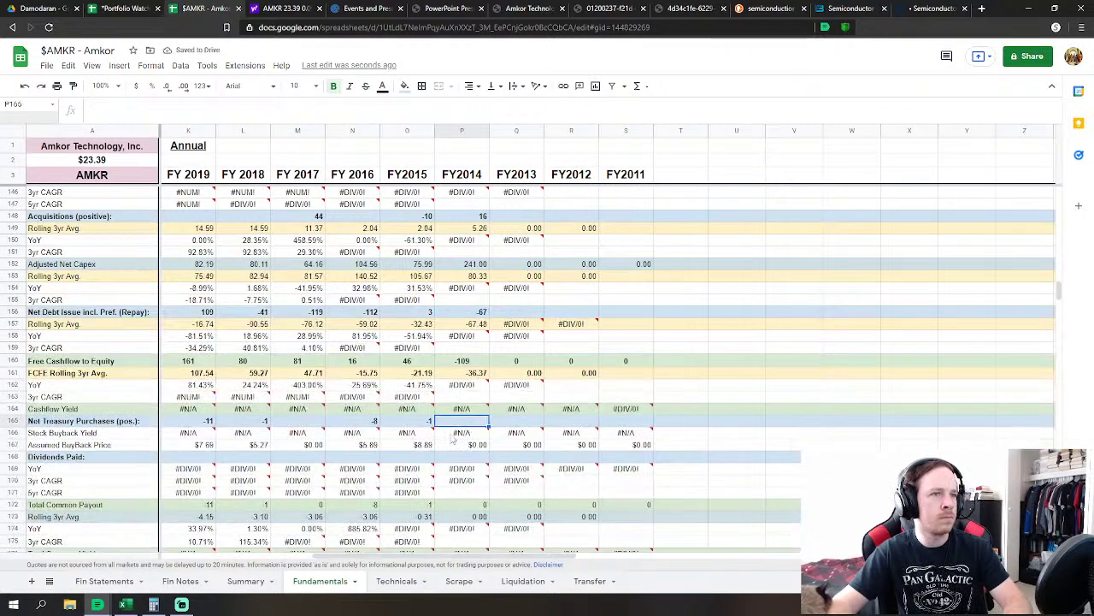
{"action": "type", "text": "="}
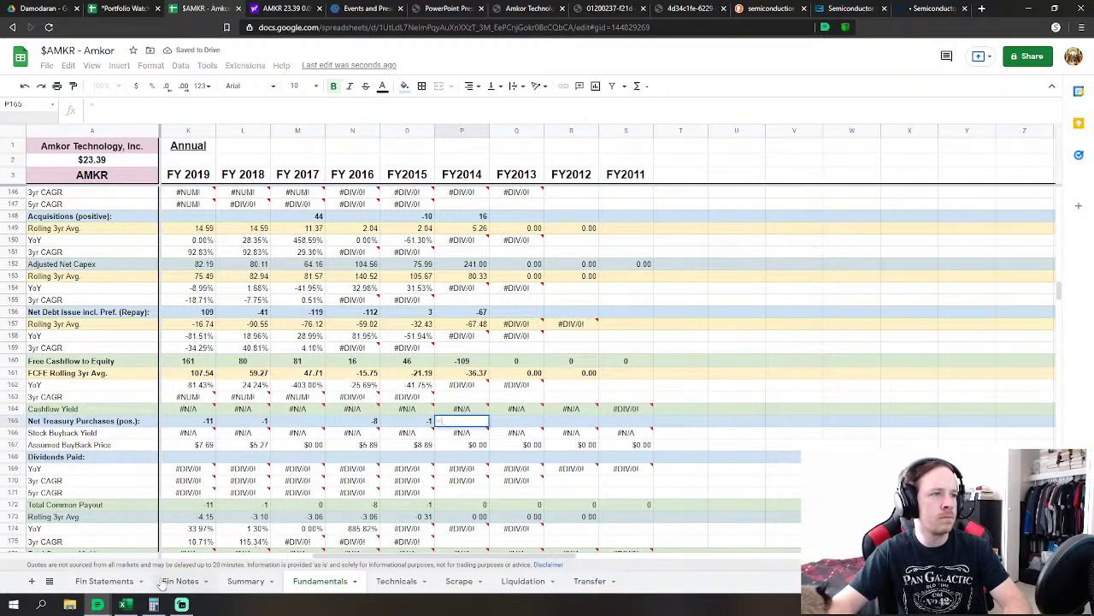
{"action": "scroll", "coordinate": [473, 434], "scroll_direction": "down", "scroll_amount": 10}
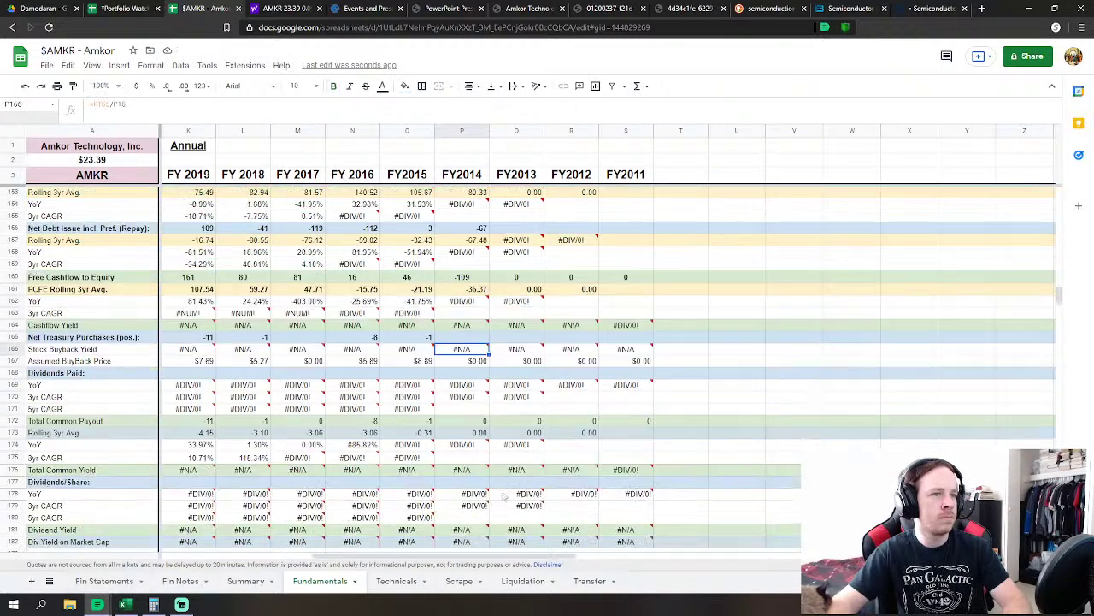
{"action": "scroll", "coordinate": [473, 434], "scroll_direction": "down", "scroll_amount": 9}
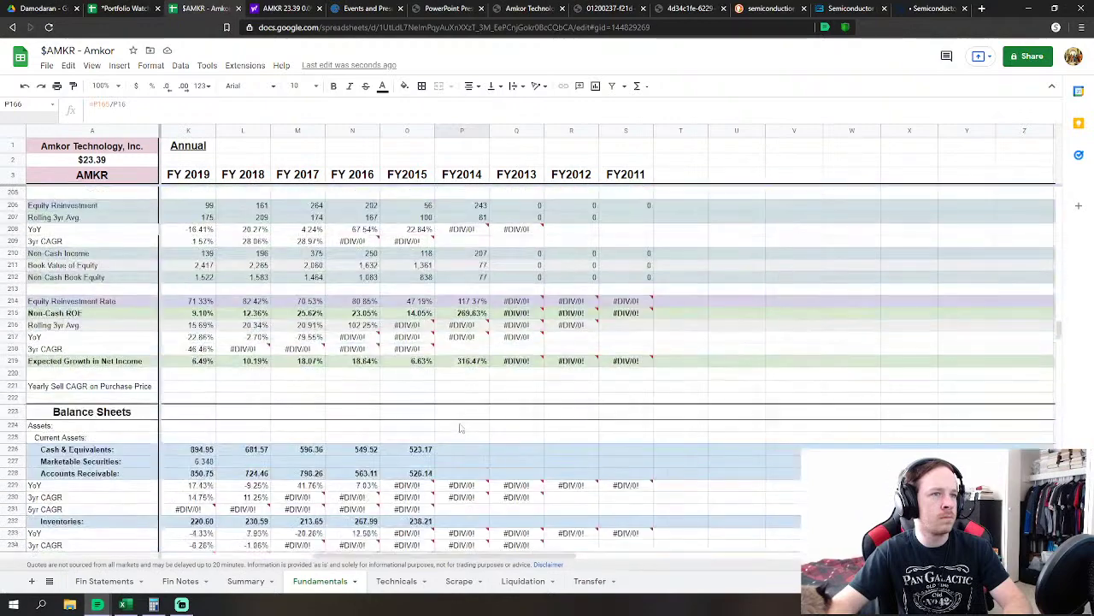
{"action": "left_click", "coordinate": [462, 330]}
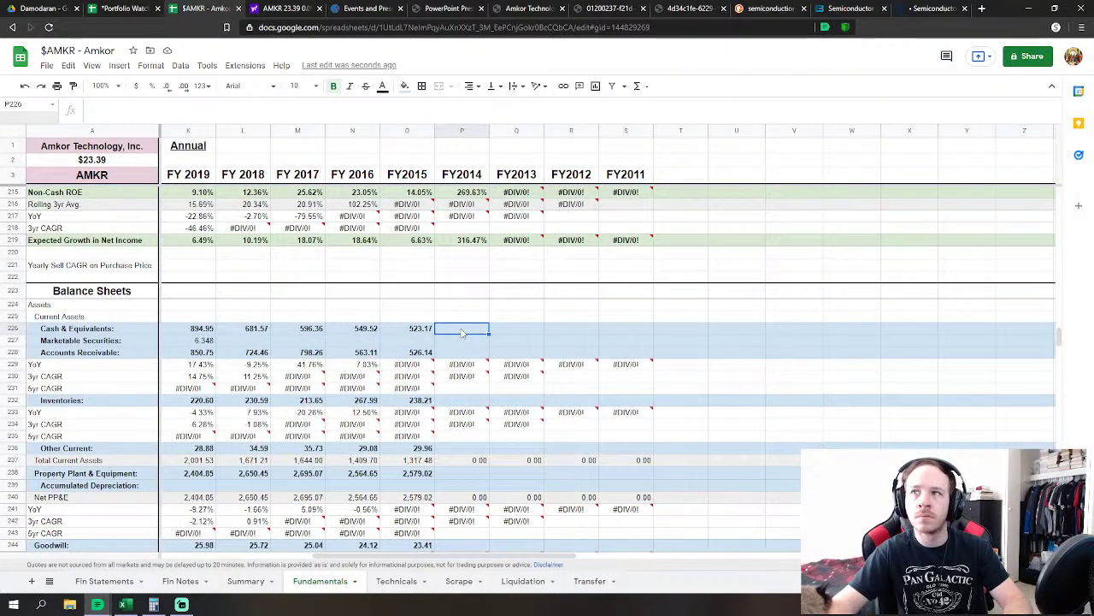
{"action": "double_click", "coordinate": [462, 332]}
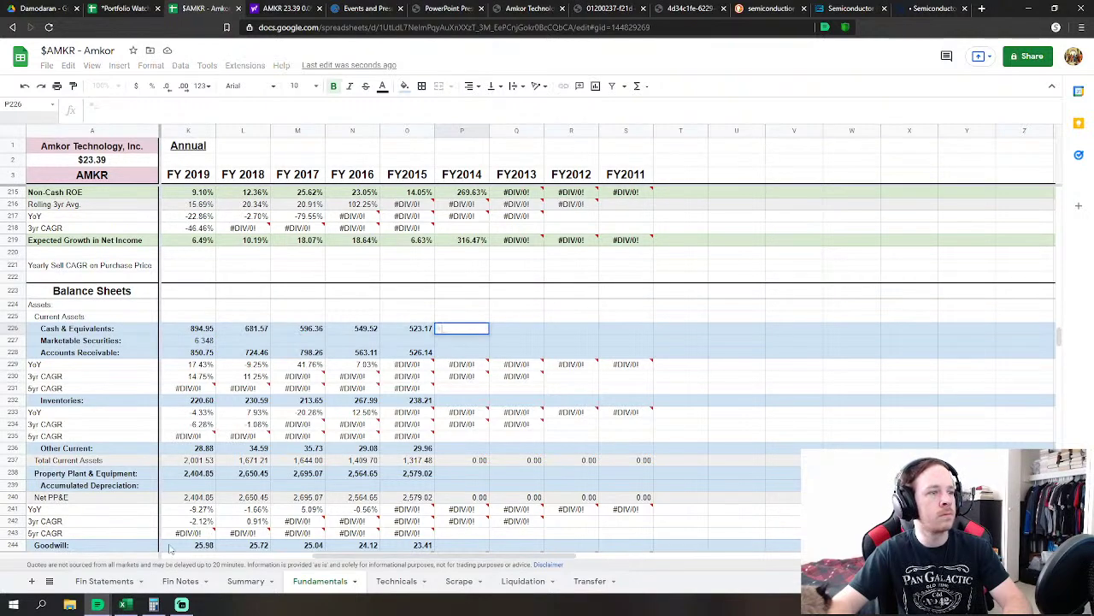
{"action": "left_click", "coordinate": [111, 582]}
{"action": "scroll", "coordinate": [260, 456], "scroll_direction": "down", "scroll_amount": 4}
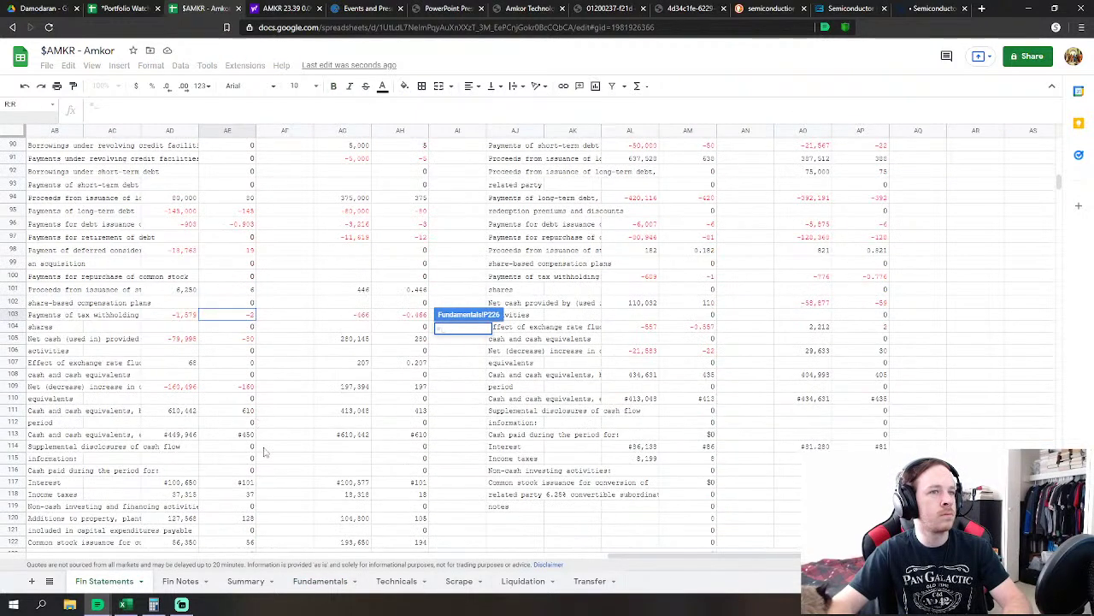
{"action": "scroll", "coordinate": [257, 452], "scroll_direction": "down", "scroll_amount": 3}
{"action": "scroll", "coordinate": [246, 427], "scroll_direction": "down", "scroll_amount": 5}
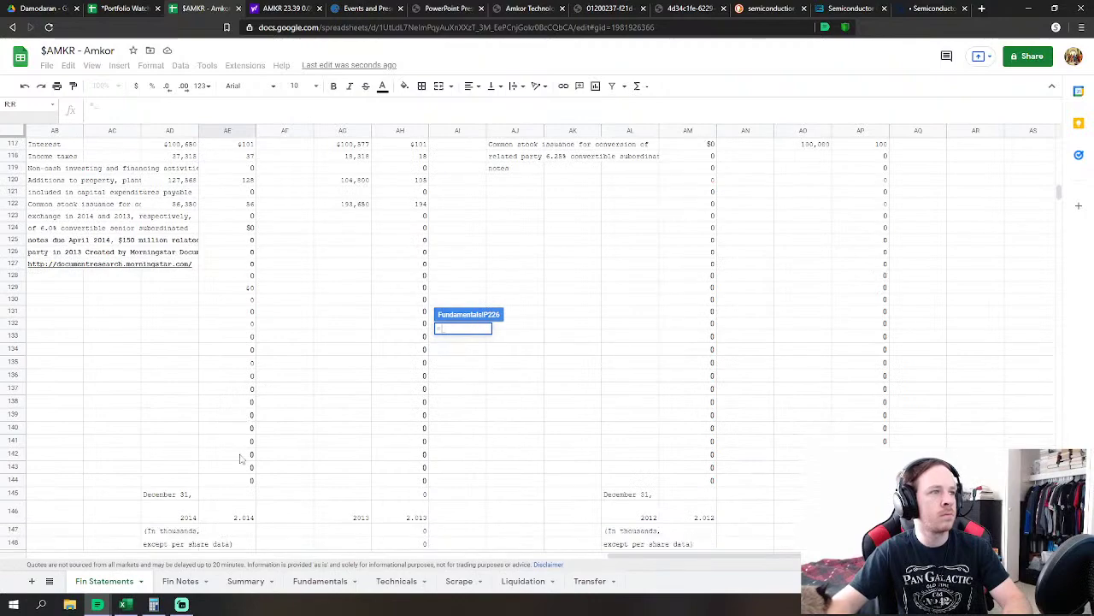
{"action": "scroll", "coordinate": [261, 454], "scroll_direction": "down", "scroll_amount": 6}
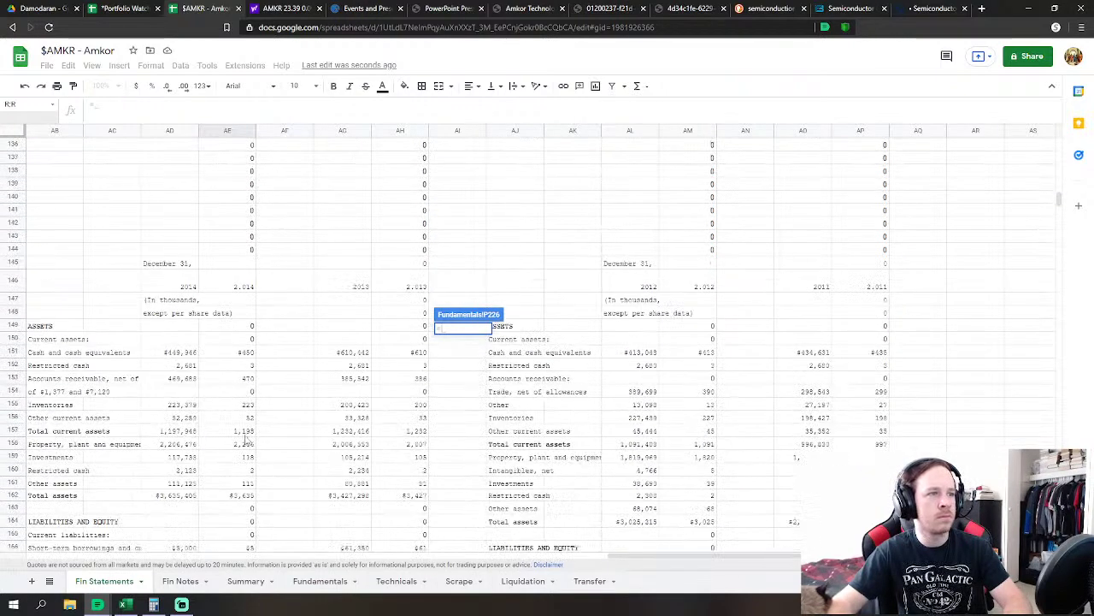
{"action": "left_click", "coordinate": [250, 354]}
{"action": "scroll", "coordinate": [250, 359], "scroll_direction": "down", "scroll_amount": 2}
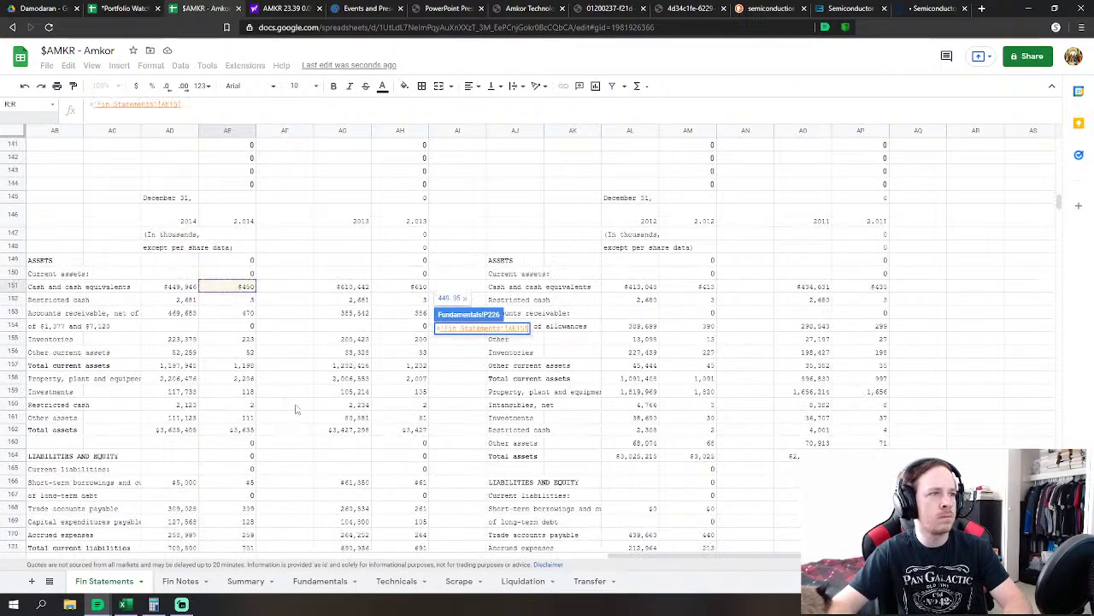
{"action": "key", "text": "Return"}
Link FY2014 Accounts Receivable to AE153 (469.68) and Inventories to AE155 (223.38) on Fin Statements
{"action": "key", "text": "Down"}
{"action": "key", "text": "Down"}
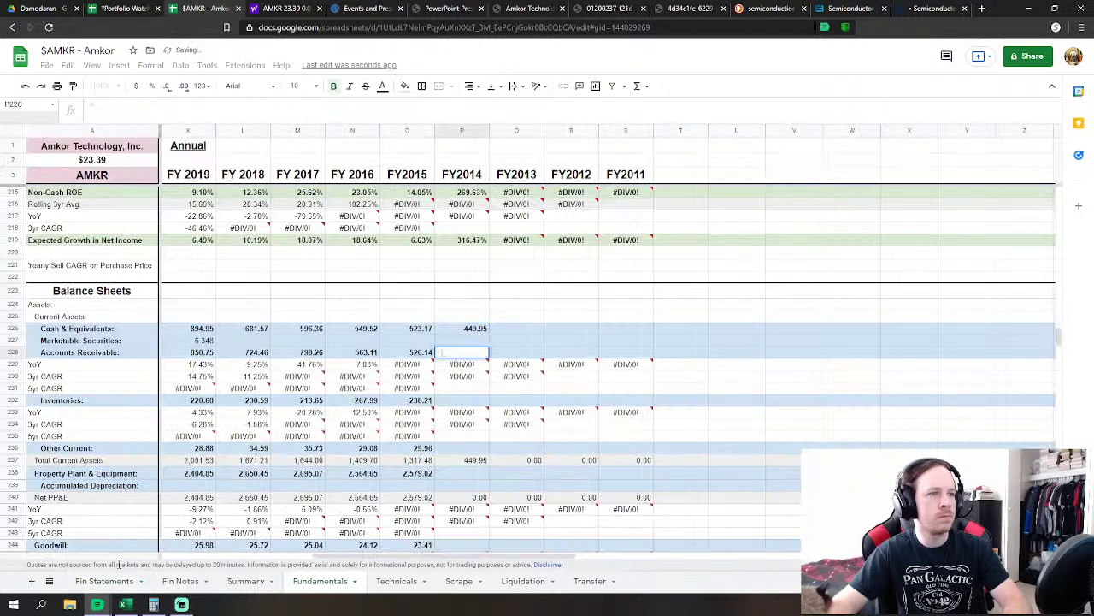
{"action": "type", "text": "="}
{"action": "left_click", "coordinate": [104, 581]}
{"action": "left_click", "coordinate": [247, 314]}
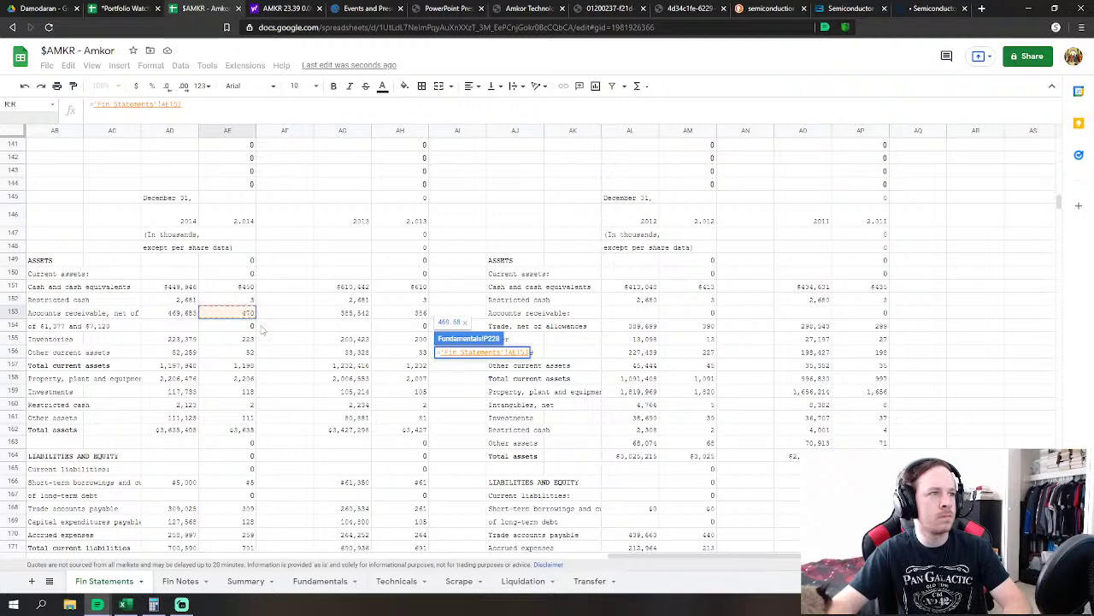
{"action": "key", "text": "Return"}
{"action": "key", "text": "Down"}
{"action": "key", "text": "Down"}
{"action": "key", "text": "Down"}
{"action": "key", "text": "Down"}
{"action": "type", "text": "="}
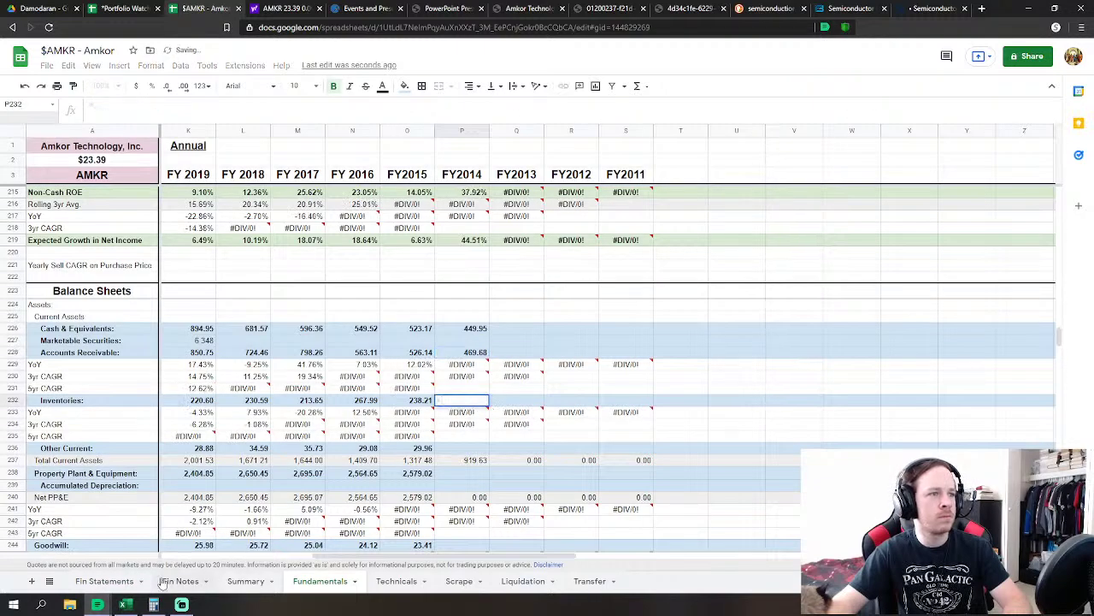
{"action": "left_click", "coordinate": [128, 587]}
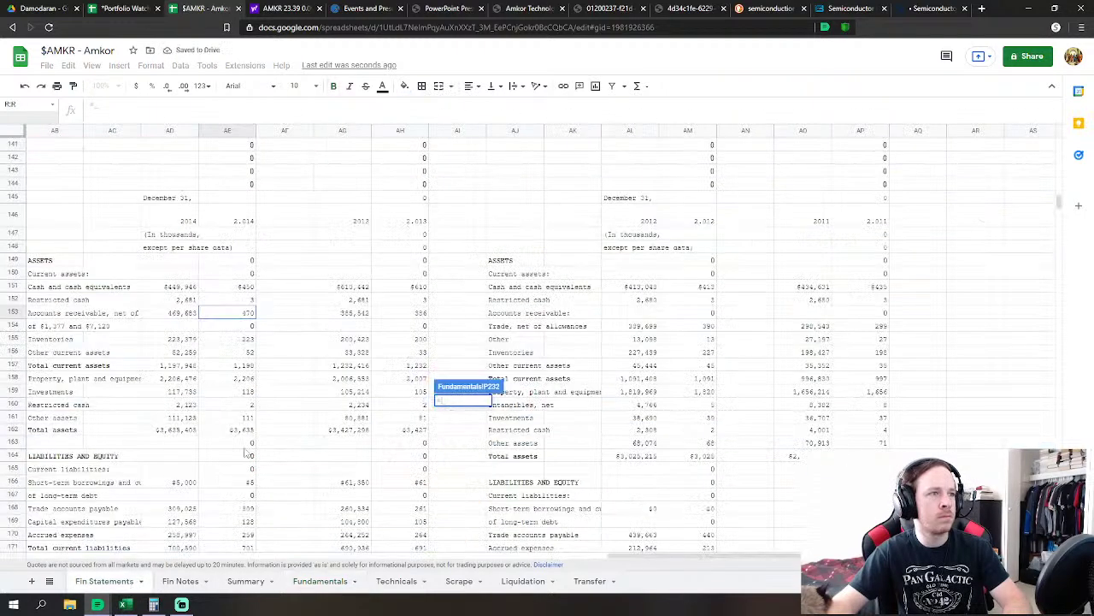
{"action": "left_click", "coordinate": [236, 343]}
{"action": "key", "text": "Return"}
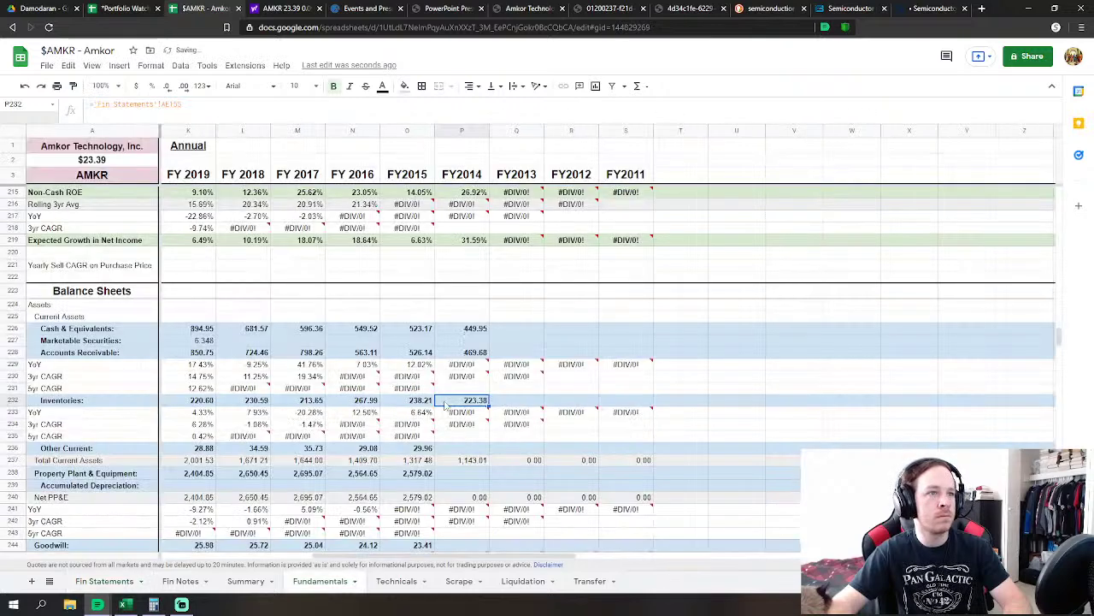
Set FY2014 Other Current Assets to Fin Statements AE156 plus restricted cash AE152 (54.94)
{"action": "key", "text": "Down"}
{"action": "key", "text": "Down"}
{"action": "key", "text": "Down"}
{"action": "key", "text": "Down"}
{"action": "type", "text": "="}
{"action": "left_click", "coordinate": [122, 580]}
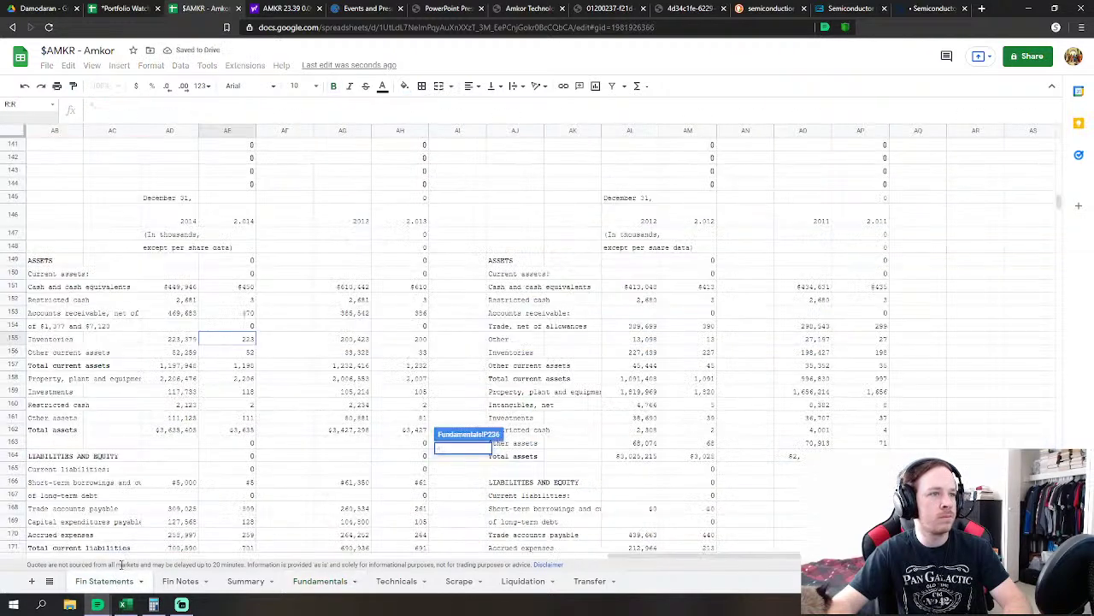
{"action": "left_click", "coordinate": [249, 353]}
{"action": "type", "text": "+"}
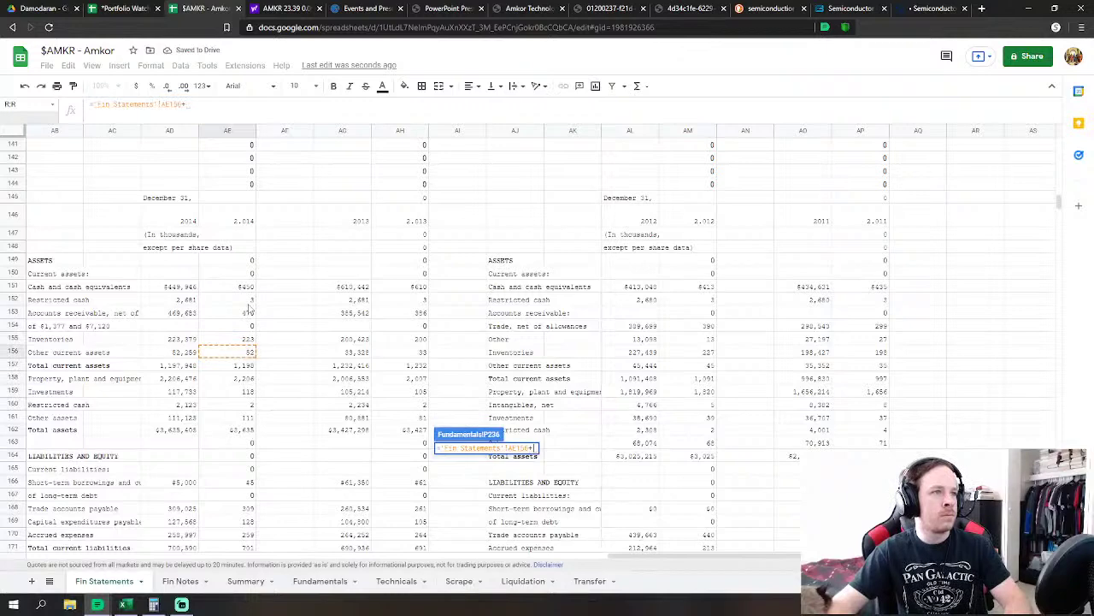
{"action": "left_click", "coordinate": [250, 300]}
{"action": "key", "text": "Return"}
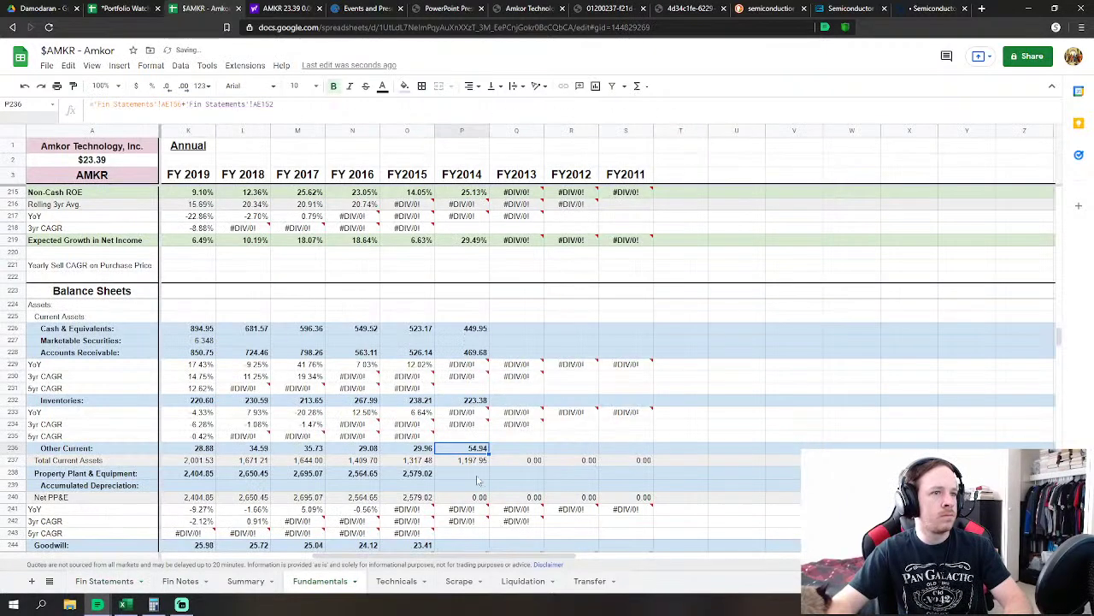
Link FY2014 Property Plant & Equipment to Fin Statements AE158, showing 2,206.48
{"action": "key", "text": "Down"}
{"action": "type", "text": "="}
{"action": "left_click", "coordinate": [99, 585]}
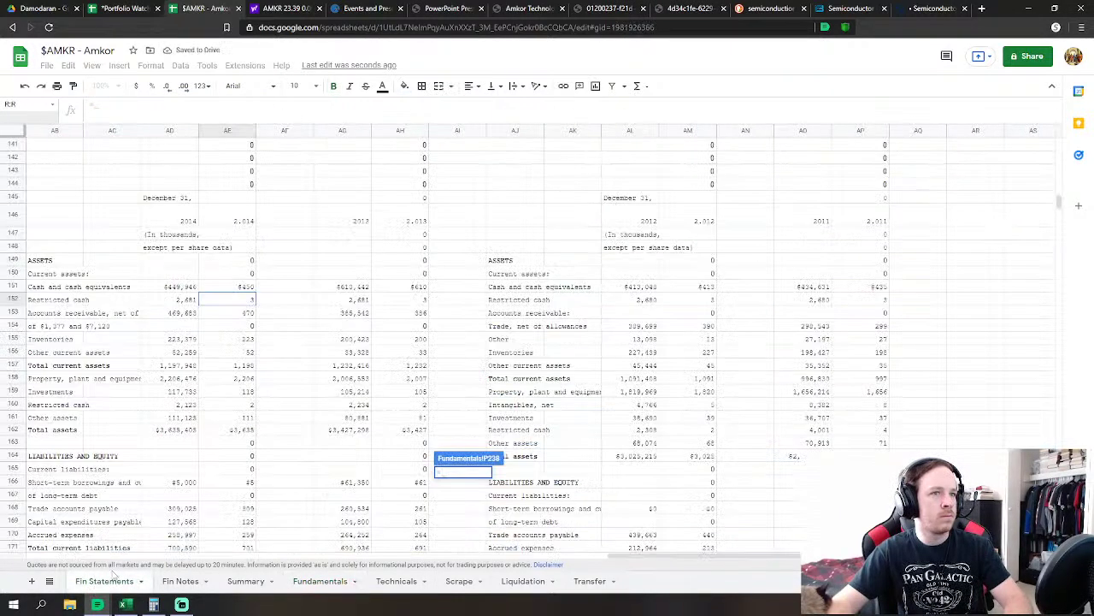
{"action": "left_click", "coordinate": [244, 380]}
{"action": "scroll", "coordinate": [307, 373], "scroll_direction": "down", "scroll_amount": 1}
{"action": "key", "text": "Return"}
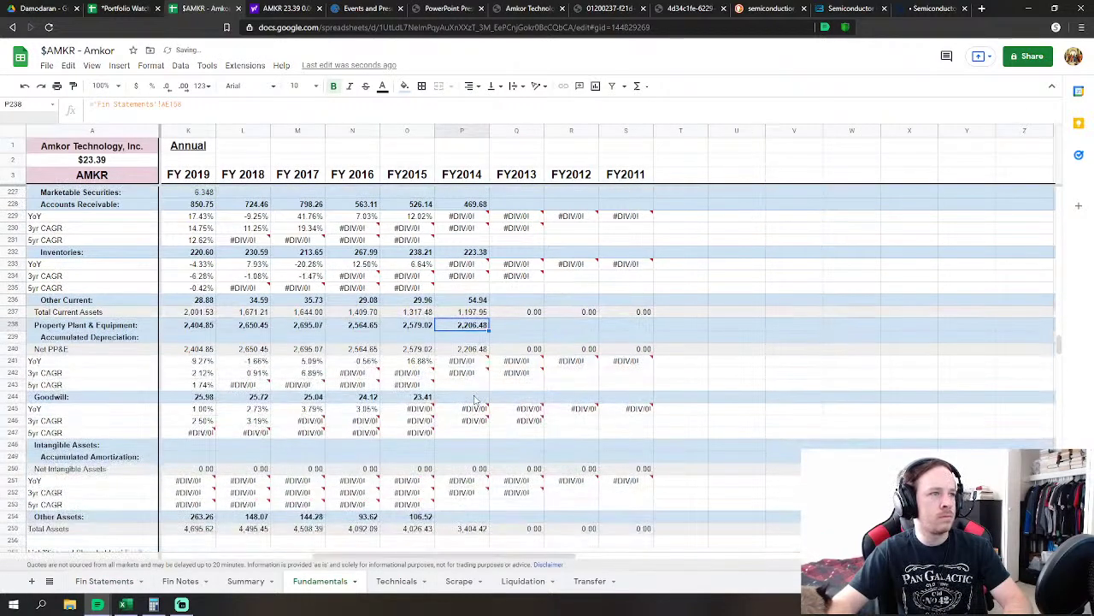
Set FY2014 Goodwill to Fin Statements other assets + restricted cash + investments
{"action": "left_click", "coordinate": [476, 397]}
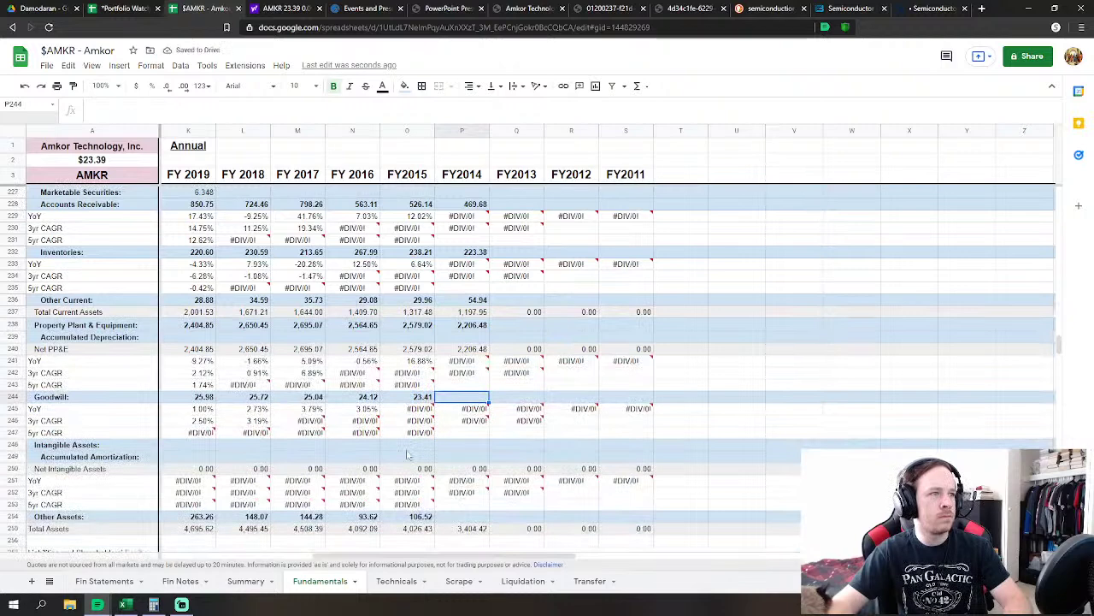
{"action": "type", "text": "="}
{"action": "left_click", "coordinate": [111, 582]}
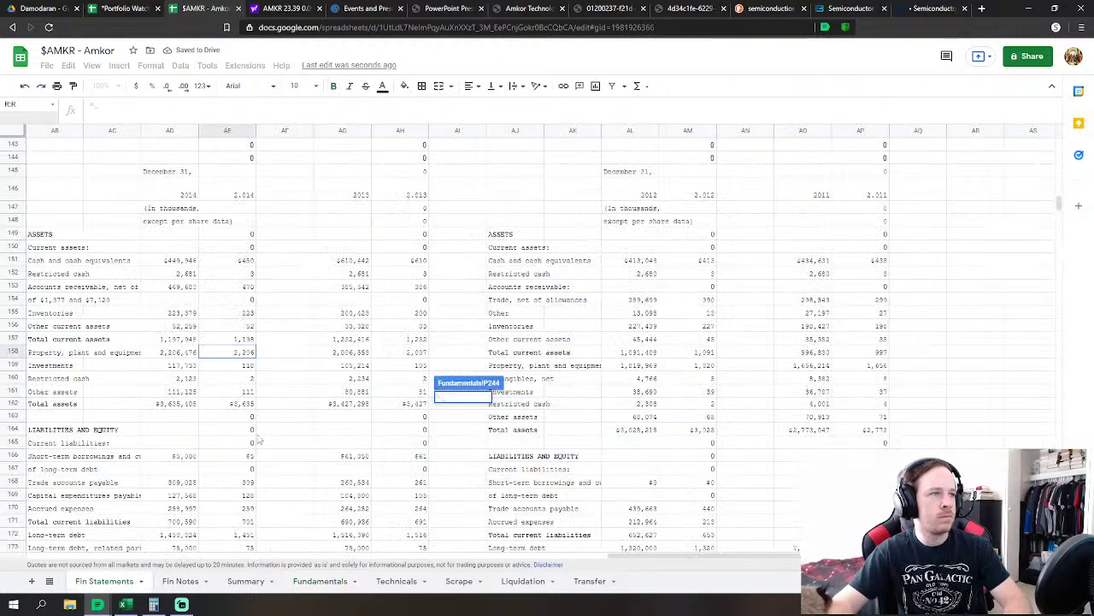
{"action": "left_click", "coordinate": [239, 393]}
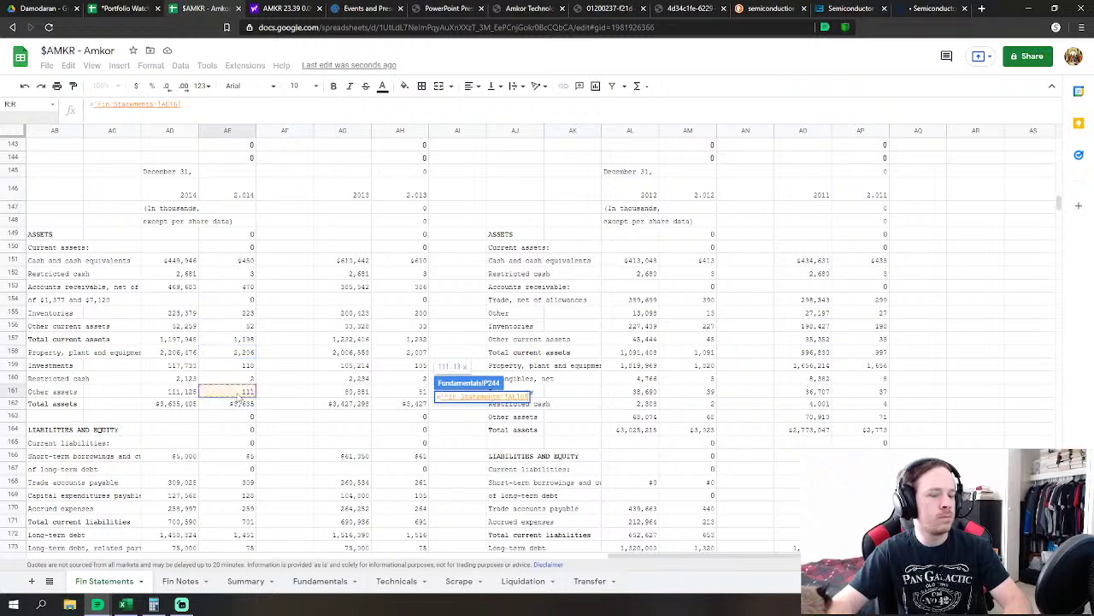
{"action": "type", "text": "+"}
{"action": "left_click", "coordinate": [252, 380]}
{"action": "type", "text": "+"}
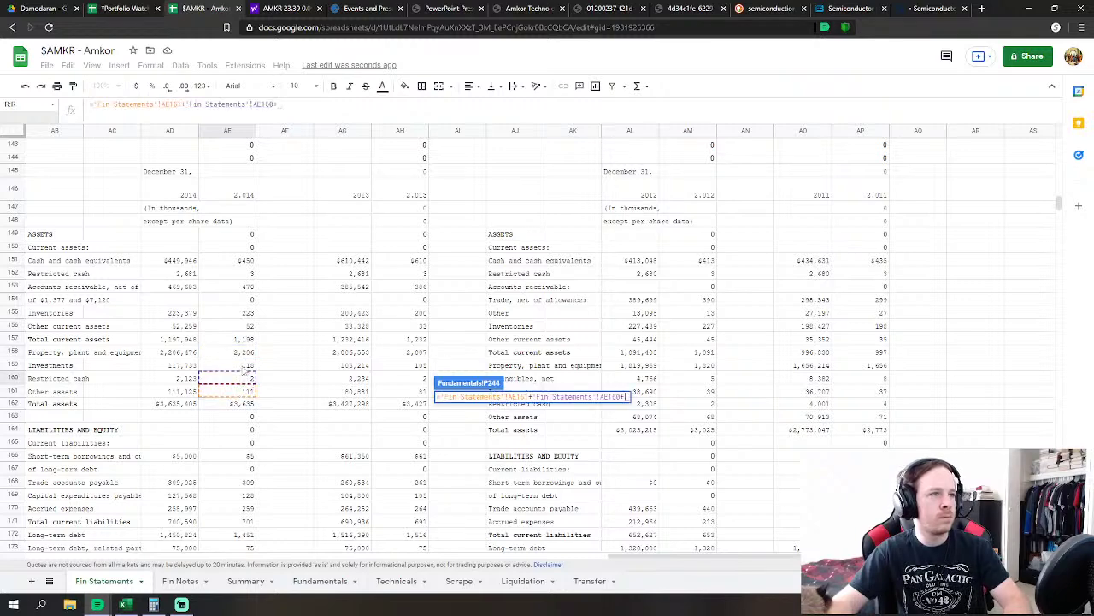
{"action": "left_click", "coordinate": [245, 367]}
{"action": "key", "text": "Return"}
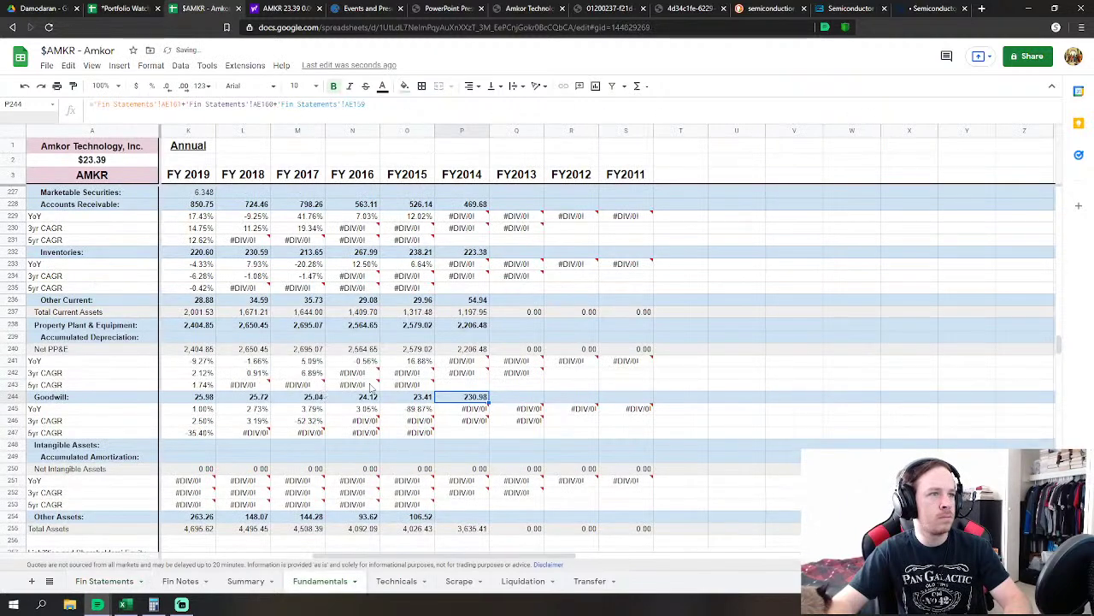
Enter the same three-line sum for FY2014 Other Assets, fixing the trailing-plus formula error
{"action": "left_click", "coordinate": [460, 520]}
{"action": "type", "text": "="}
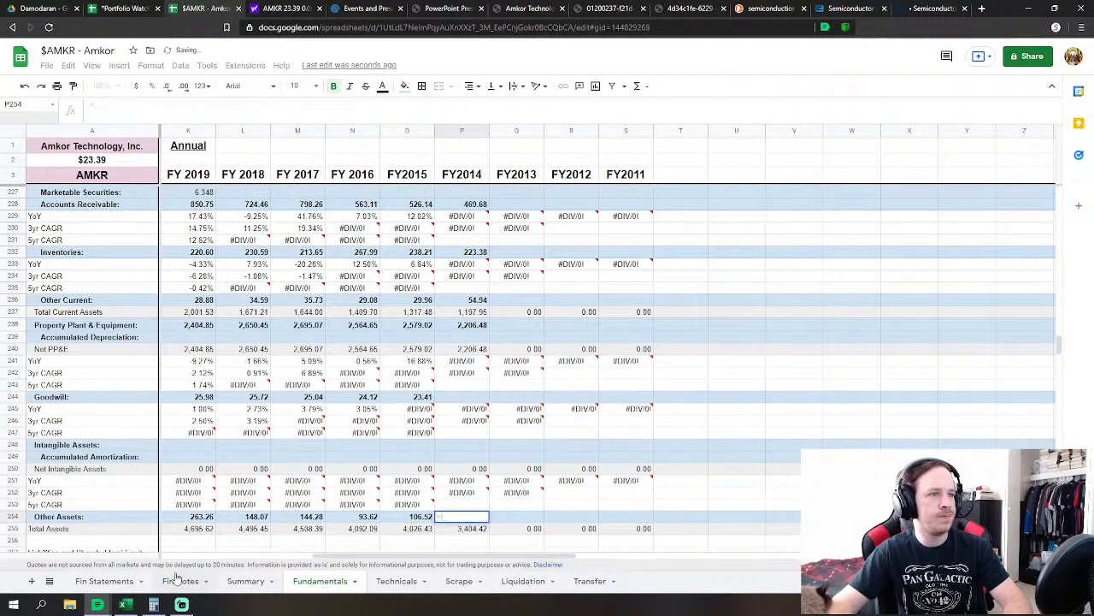
{"action": "left_click", "coordinate": [128, 582]}
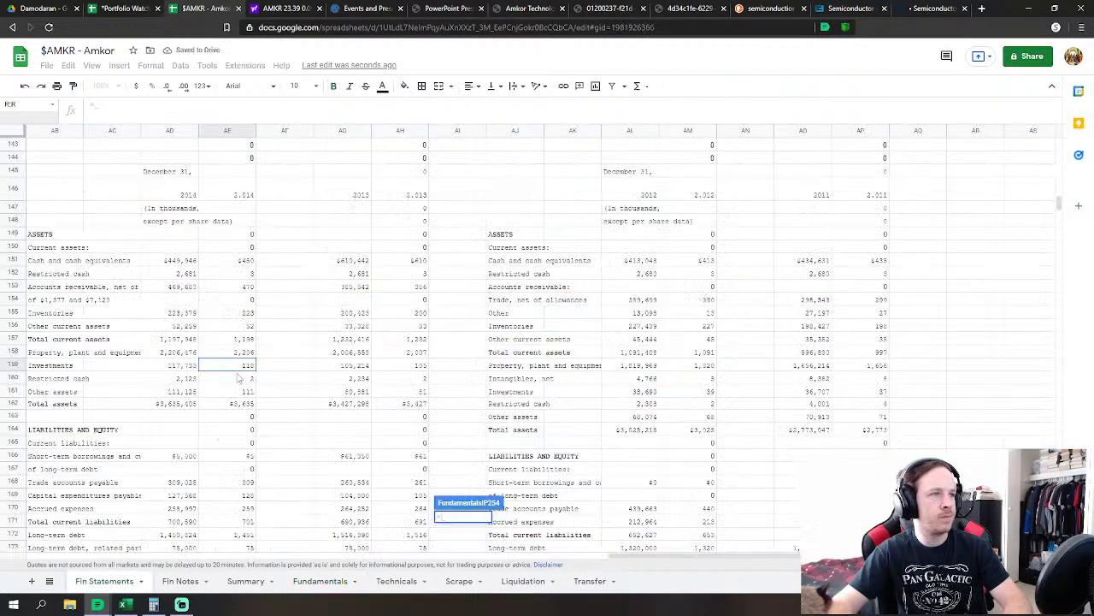
{"action": "left_click", "coordinate": [246, 367]}
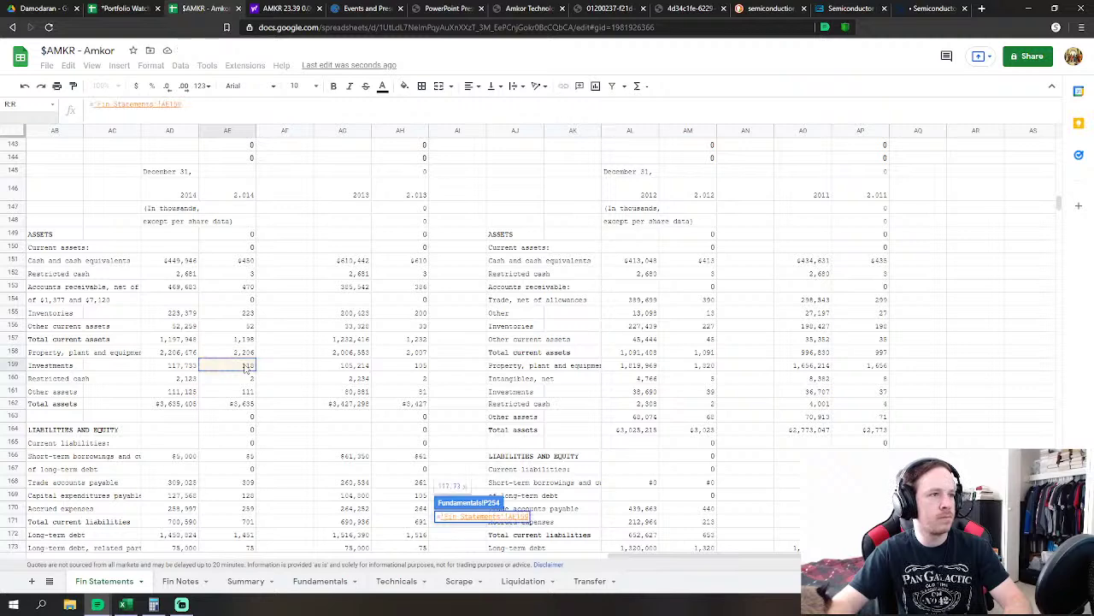
{"action": "type", "text": "+"}
{"action": "left_click", "coordinate": [246, 378]}
{"action": "type", "text": "+"}
{"action": "key", "text": "Return"}
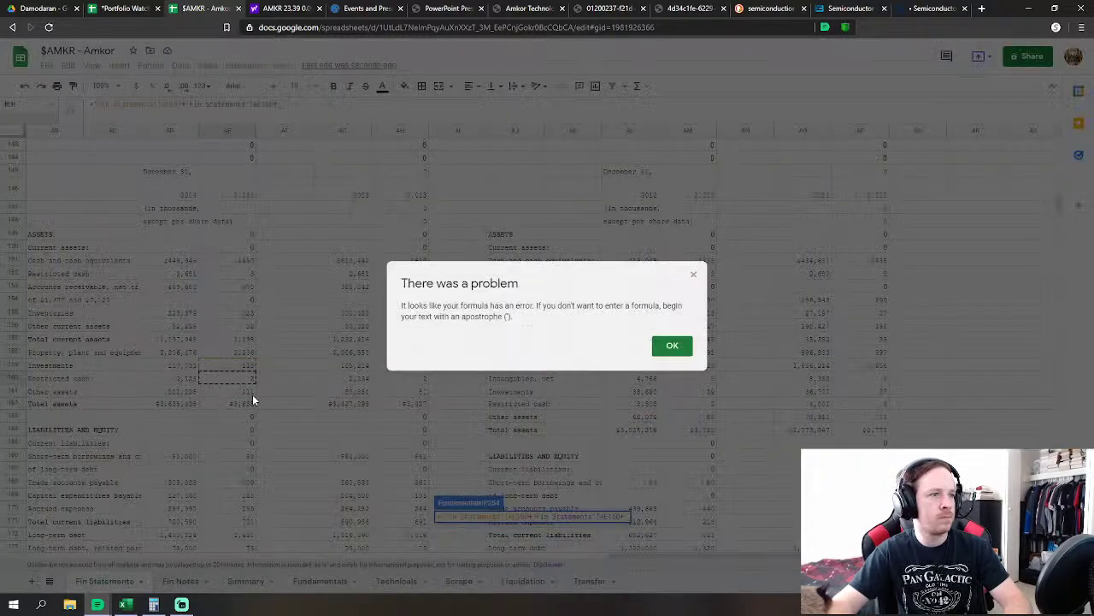
{"action": "left_click", "coordinate": [676, 347]}
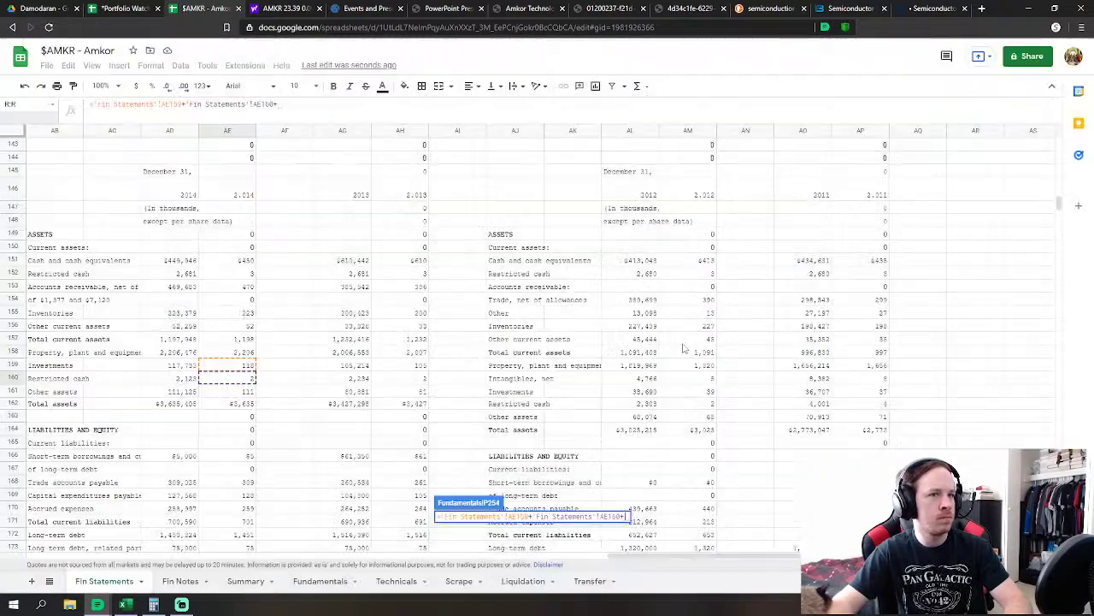
{"action": "key", "text": "BackSpace"}
{"action": "type", "text": "+"}
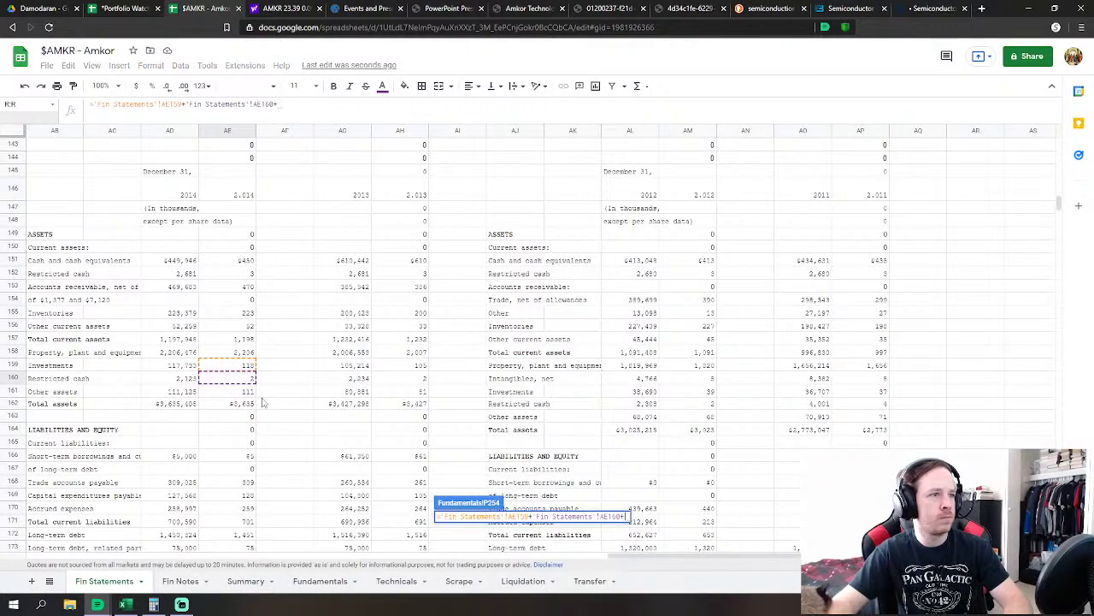
{"action": "left_click", "coordinate": [248, 392]}
{"action": "key", "text": "Return"}
{"action": "scroll", "coordinate": [368, 434], "scroll_direction": "down", "scroll_amount": 4}
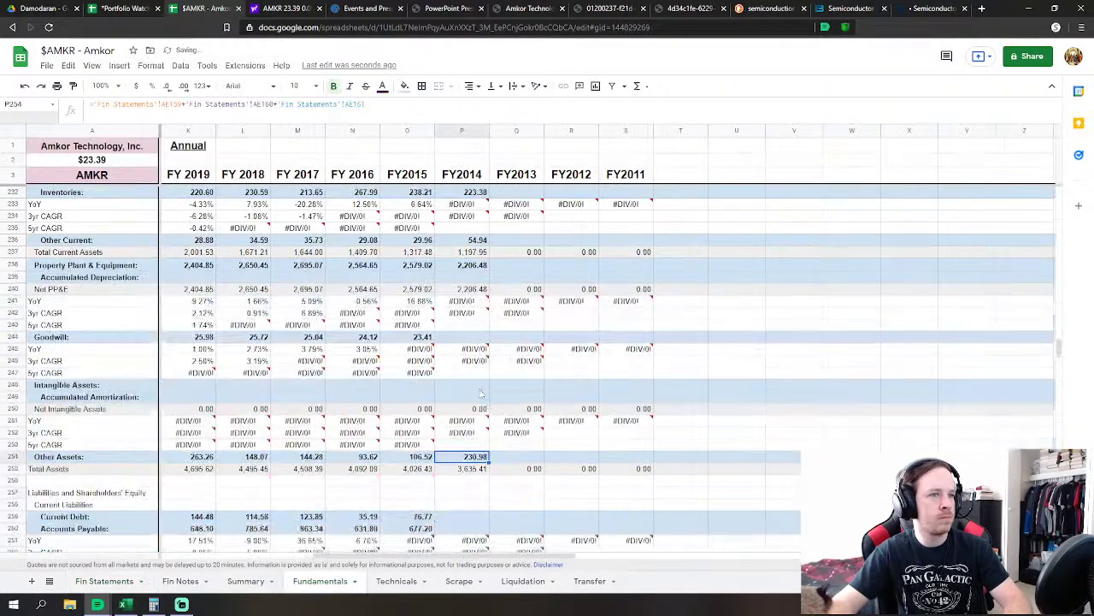
{"action": "left_click", "coordinate": [468, 456]}
{"action": "scroll", "coordinate": [454, 434], "scroll_direction": "down", "scroll_amount": 4}
Link FY2014 Current Debt to the Fin Statements short-term borrowings value
{"action": "type", "text": "="}
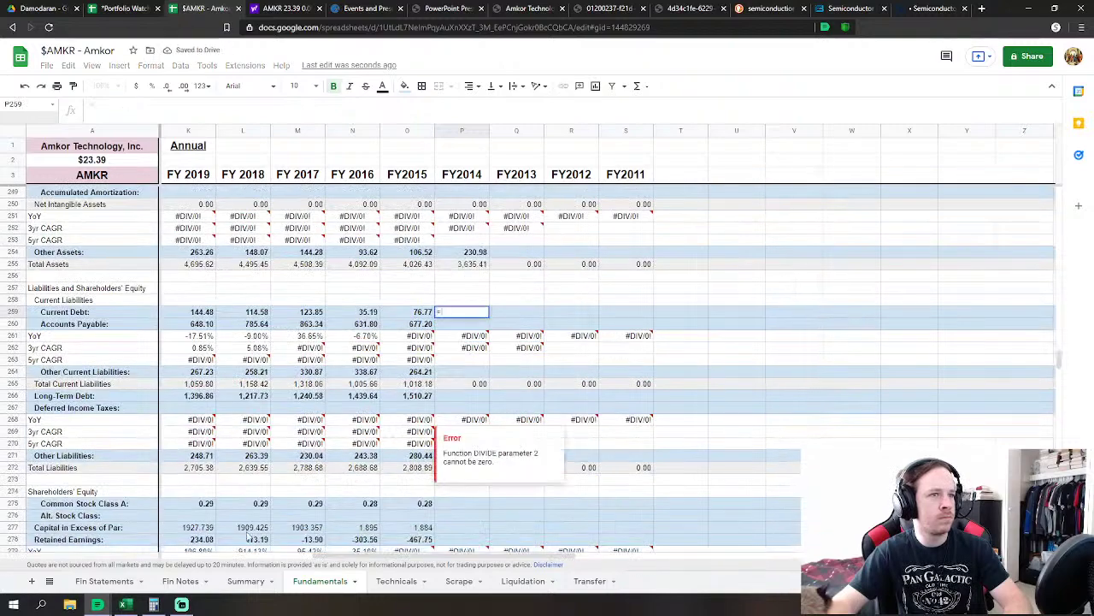
{"action": "left_click", "coordinate": [104, 580]}
{"action": "scroll", "coordinate": [256, 453], "scroll_direction": "down", "scroll_amount": 2}
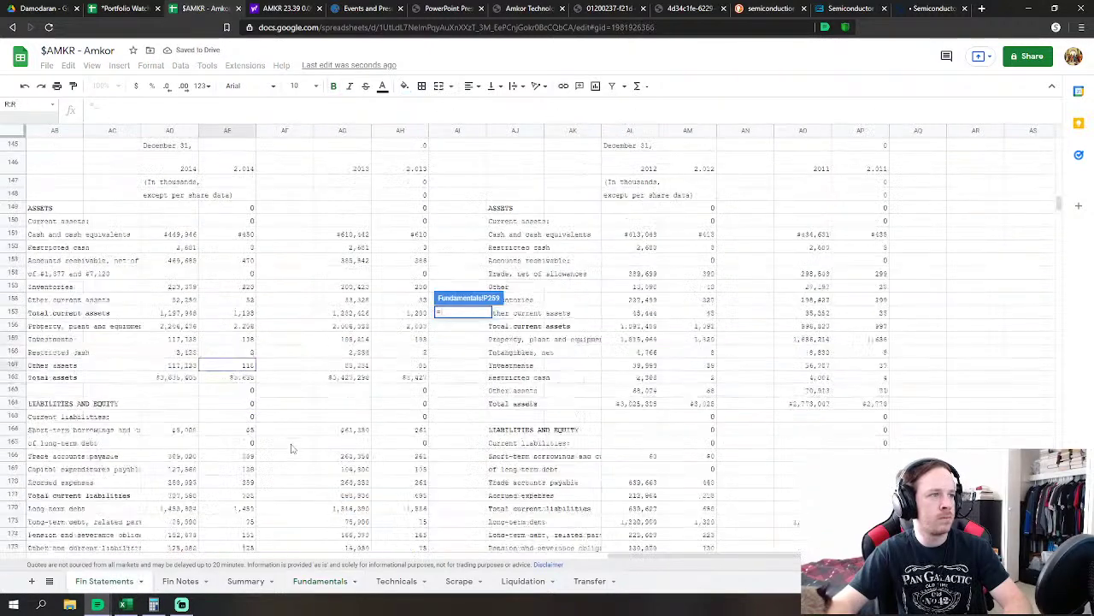
{"action": "left_click", "coordinate": [249, 367]}
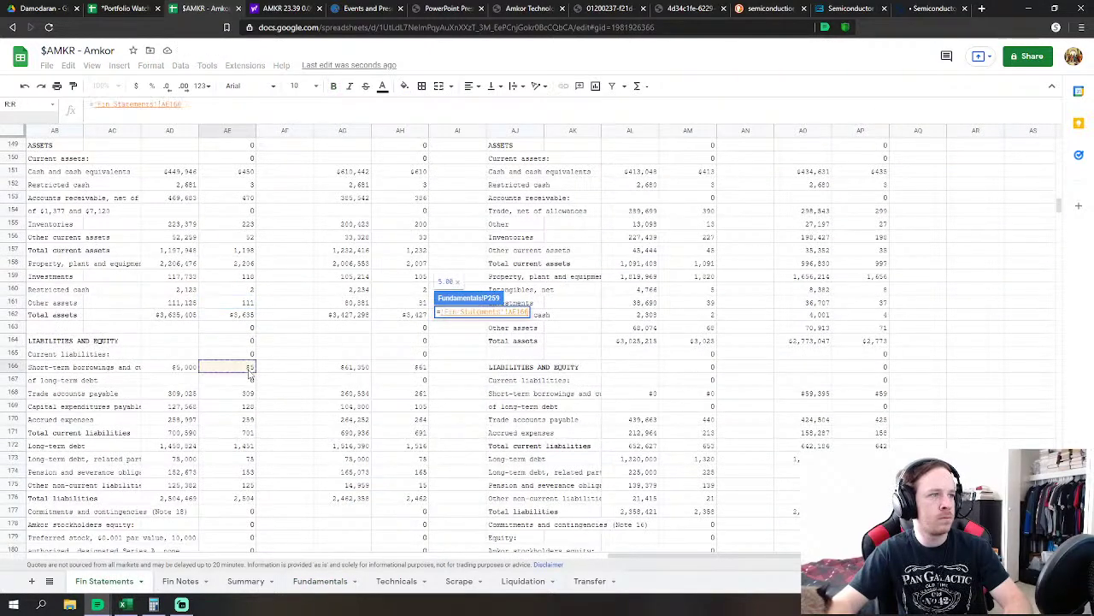
{"action": "key", "text": "Return"}
Set FY2014 Accounts Payable to trade accounts payable plus capital expenditures payable
{"action": "left_click", "coordinate": [473, 325]}
{"action": "type", "text": "="}
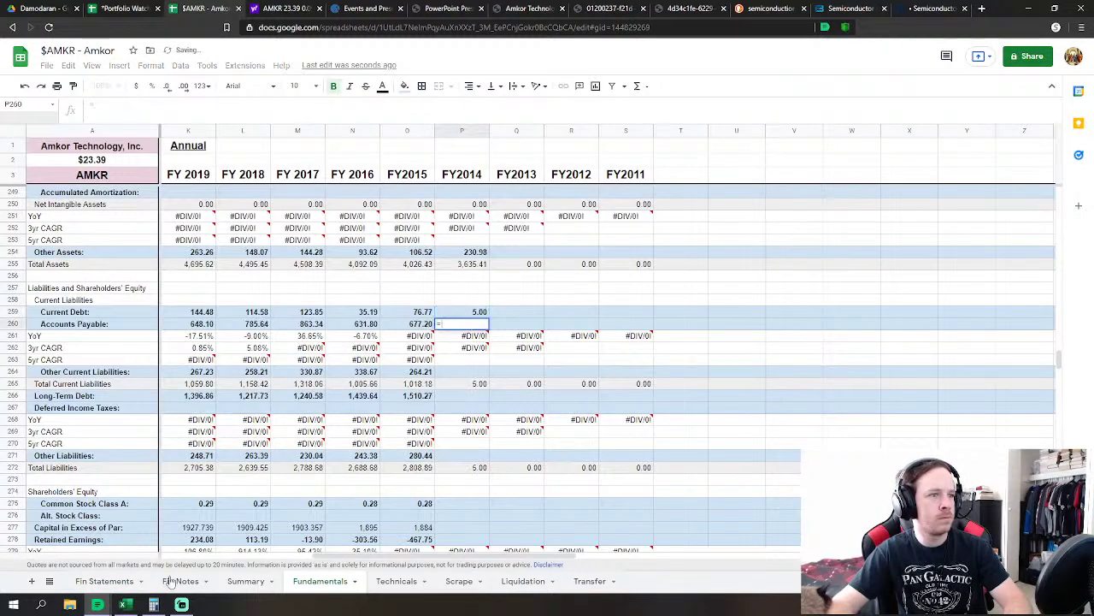
{"action": "left_click", "coordinate": [111, 582]}
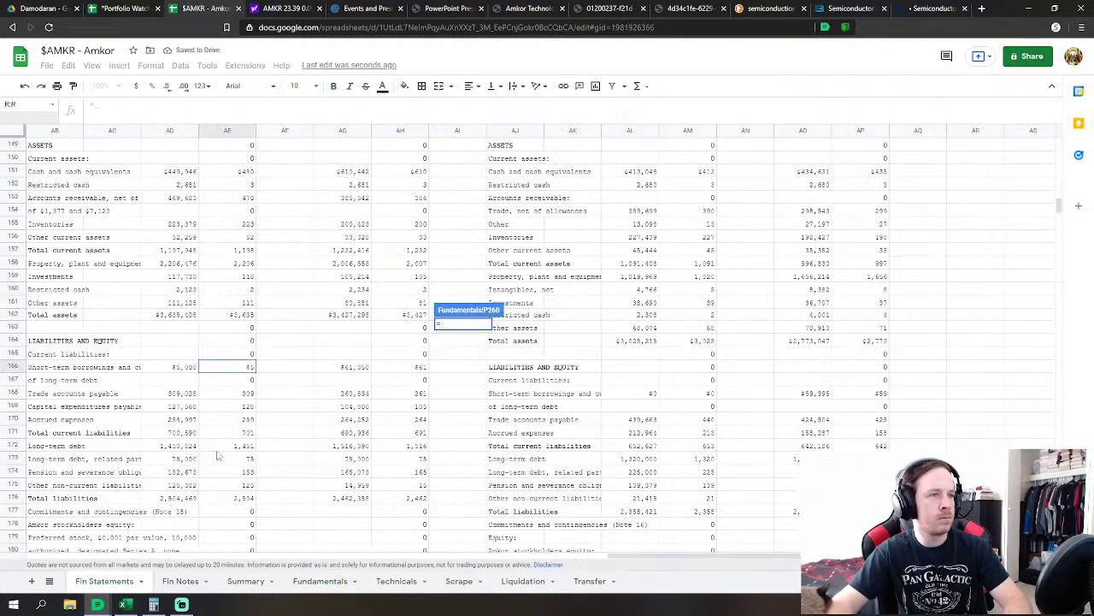
{"action": "left_click", "coordinate": [244, 394]}
{"action": "type", "text": "+"}
{"action": "left_click", "coordinate": [246, 406]}
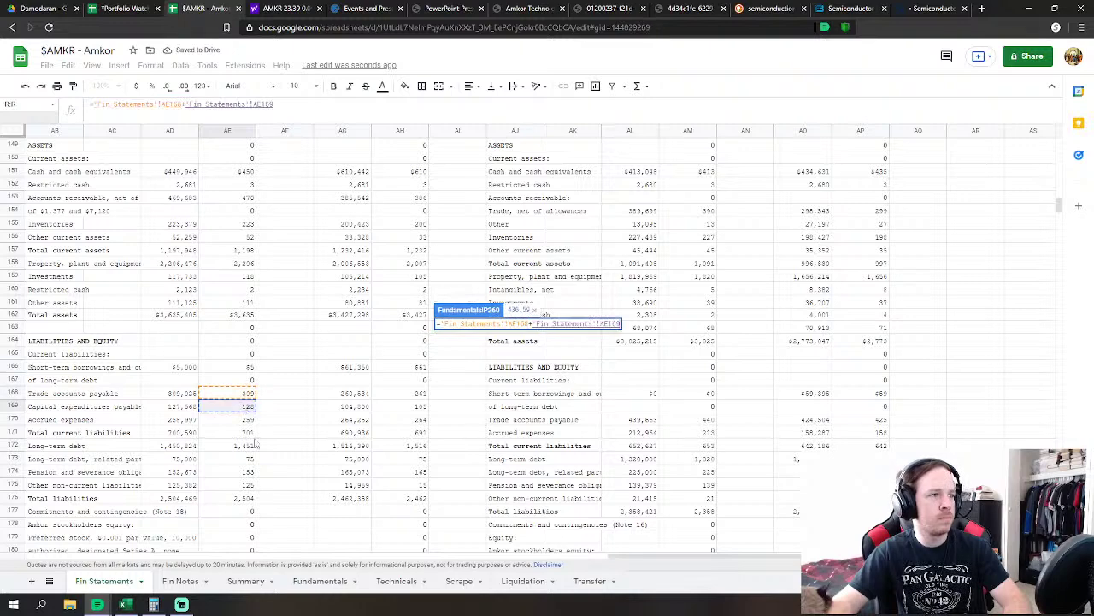
{"action": "key", "text": "Return"}
Link FY2014 Other Current Liabilities to the Fin Statements accrued expenses value
{"action": "left_click", "coordinate": [462, 376]}
{"action": "type", "text": "="}
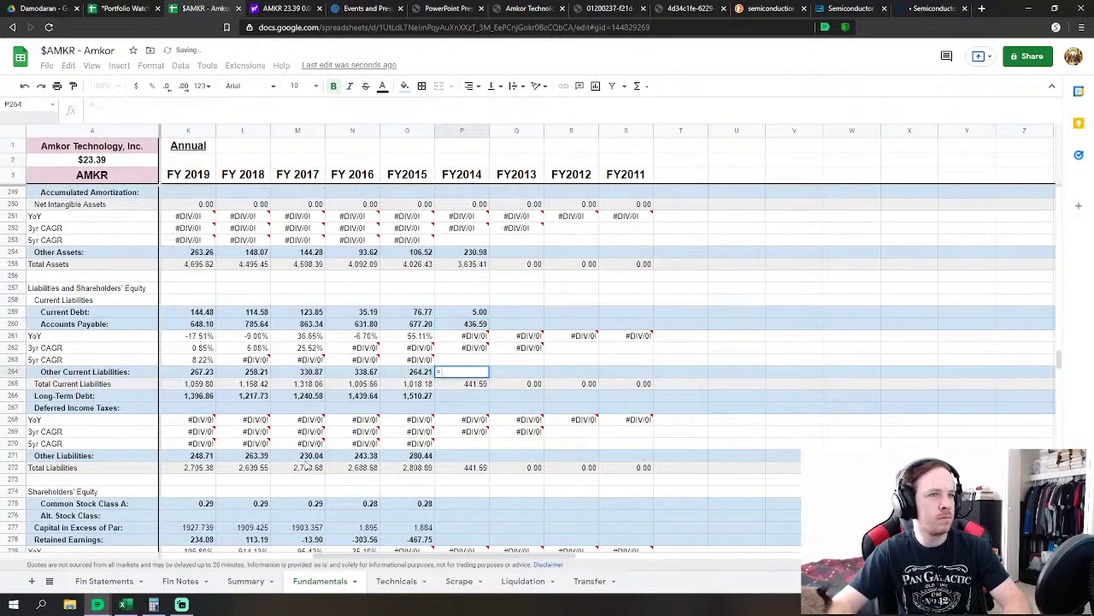
{"action": "left_click", "coordinate": [104, 582]}
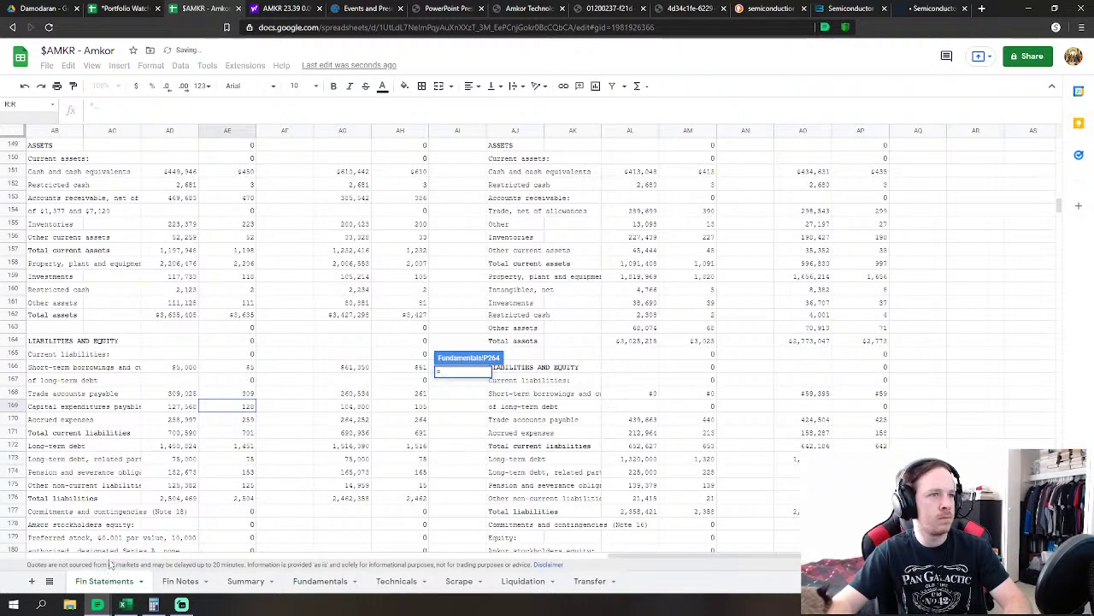
{"action": "left_click", "coordinate": [247, 419]}
{"action": "key", "text": "Return"}
{"action": "scroll", "coordinate": [479, 359], "scroll_direction": "down", "scroll_amount": 1}
Set FY2014 Long-Term Debt to long-term debt plus related-party long-term debt
{"action": "left_click", "coordinate": [461, 339]}
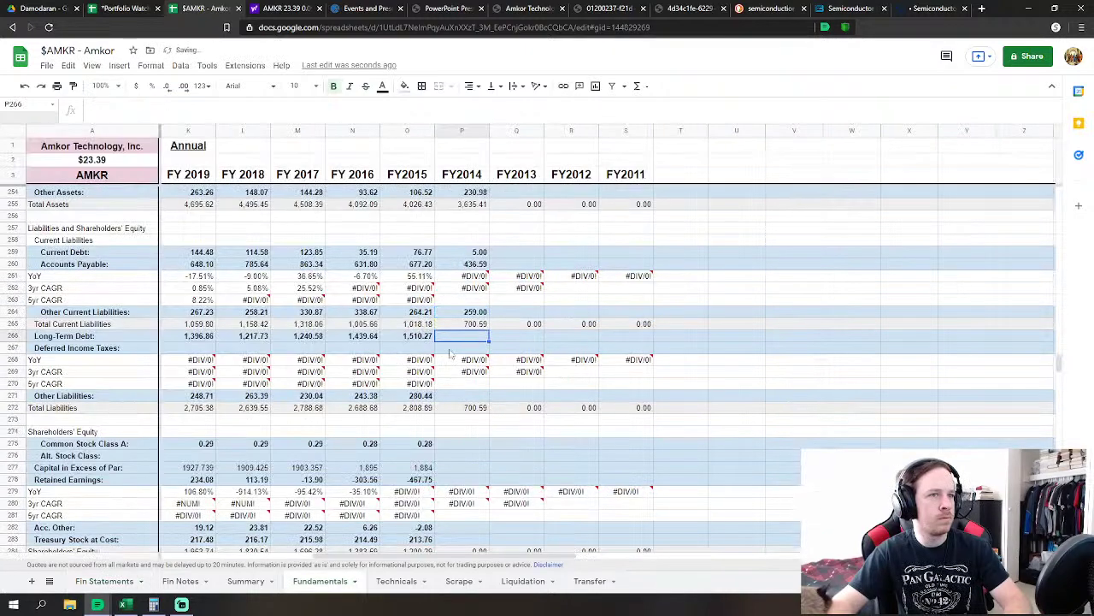
{"action": "type", "text": "="}
{"action": "left_click", "coordinate": [104, 581]}
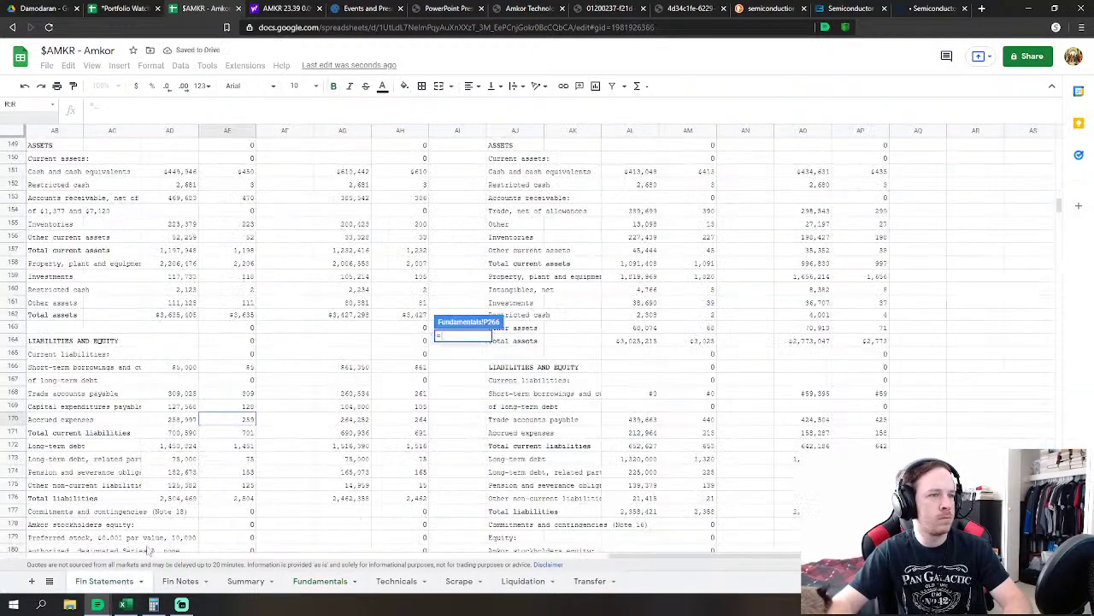
{"action": "scroll", "coordinate": [254, 466], "scroll_direction": "down", "scroll_amount": 1}
{"action": "left_click", "coordinate": [242, 420]}
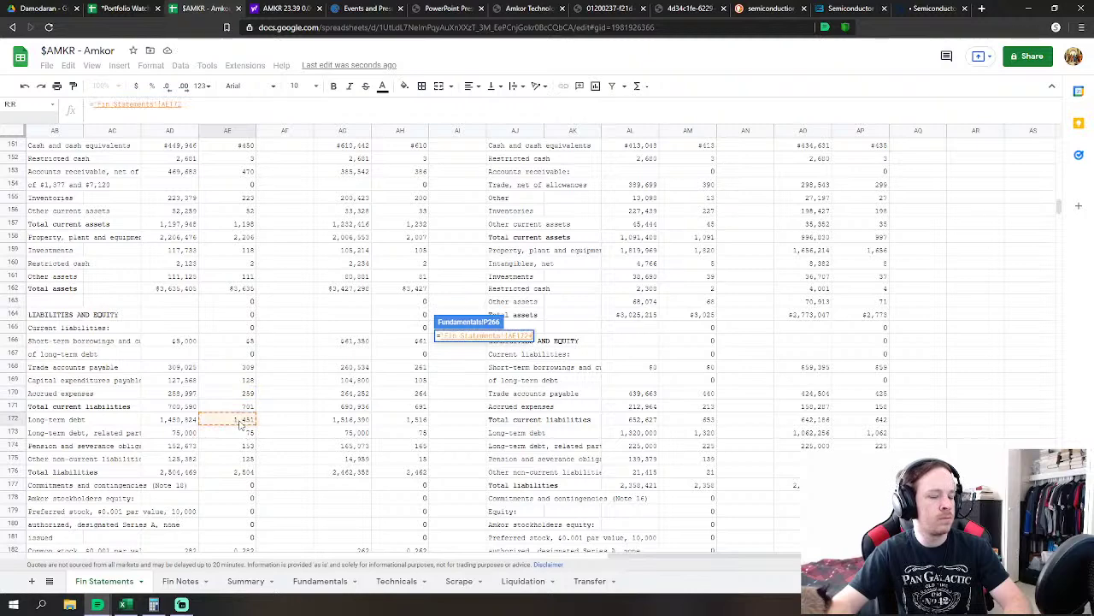
{"action": "type", "text": "+"}
{"action": "left_click", "coordinate": [246, 433]}
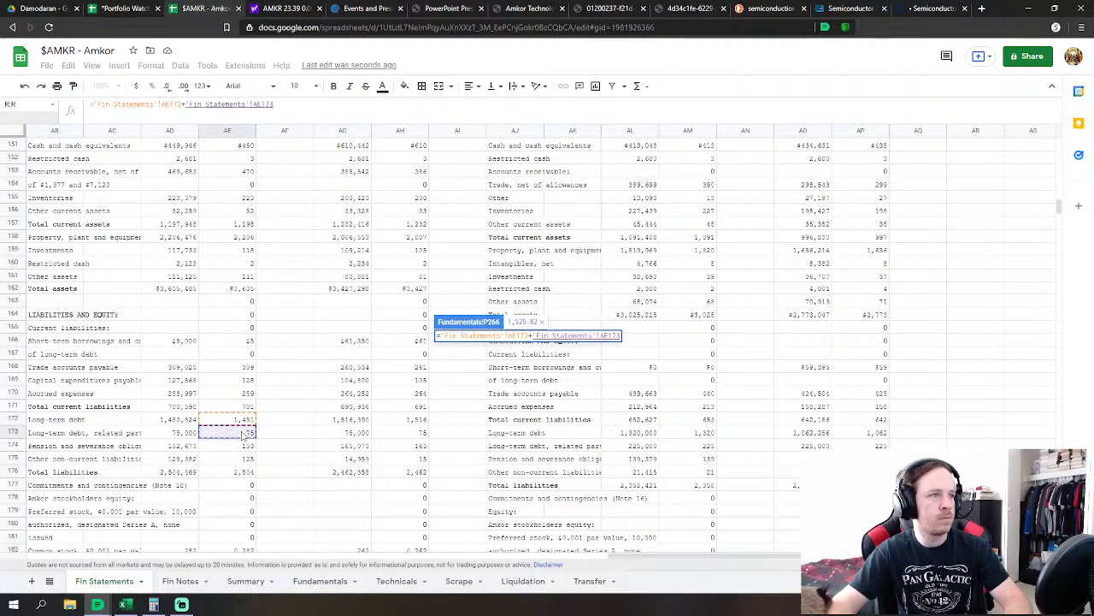
{"action": "key", "text": "Return"}
Set FY2014 Other Liabilities to pension and severance obligations plus other non-current liabilities
{"action": "left_click", "coordinate": [478, 399]}
{"action": "type", "text": "="}
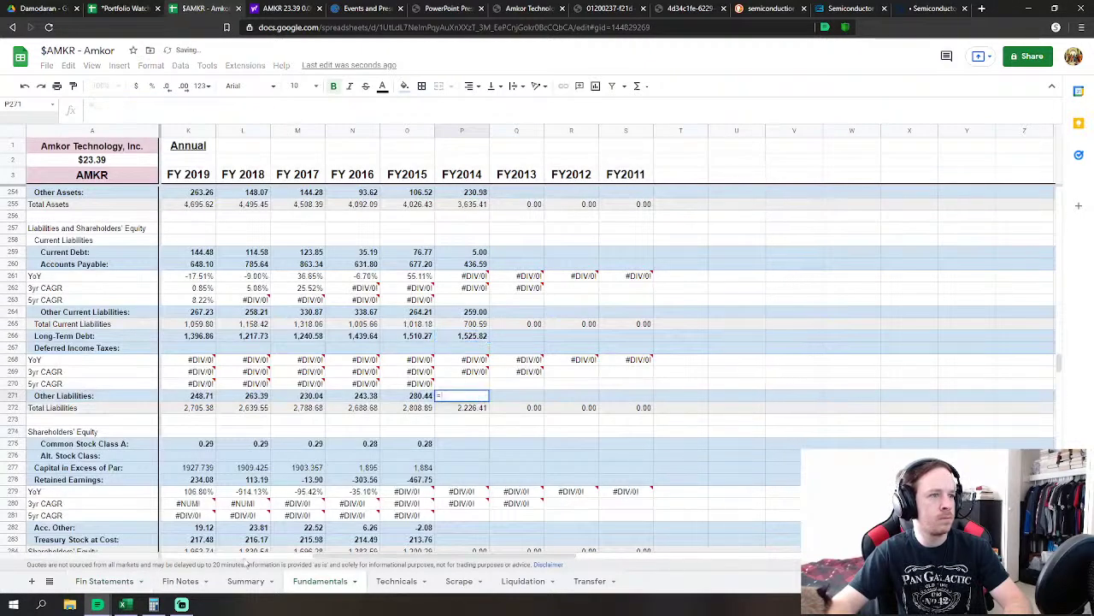
{"action": "left_click", "coordinate": [129, 582]}
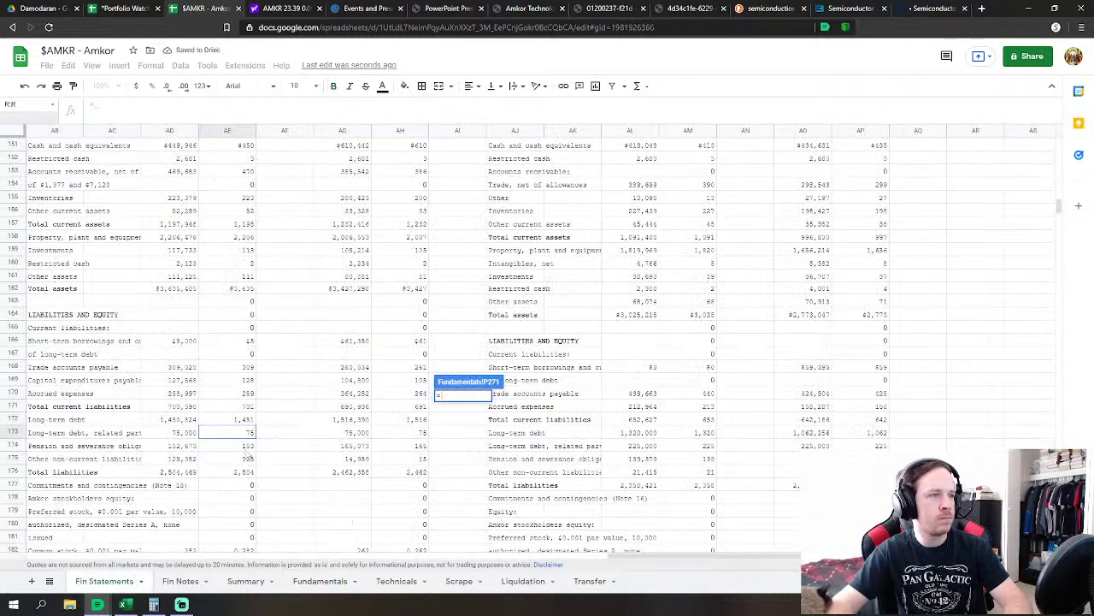
{"action": "left_click", "coordinate": [246, 448]}
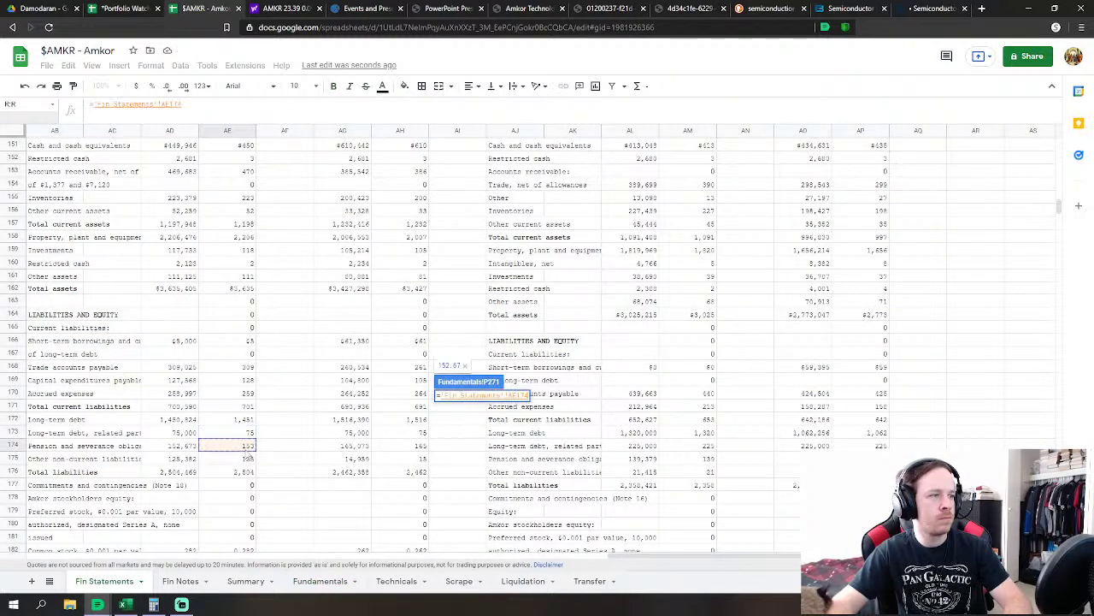
{"action": "type", "text": "+"}
{"action": "left_click", "coordinate": [246, 459]}
{"action": "key", "text": "Return"}
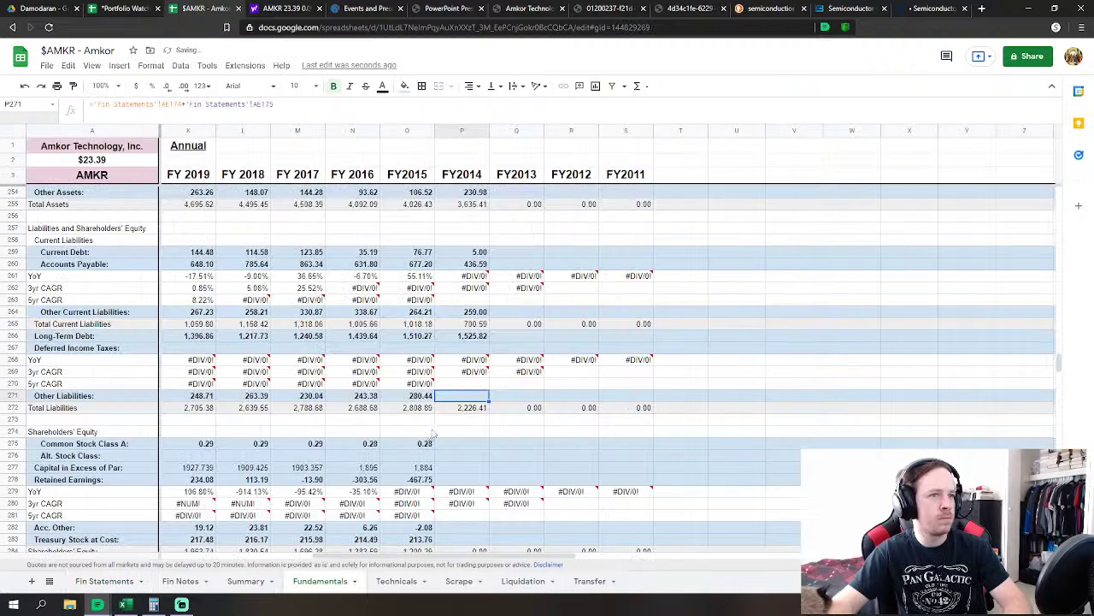
{"action": "scroll", "coordinate": [432, 433], "scroll_direction": "down", "scroll_amount": 2}
Link FY2014 Common Stock Class A to the Fin Statements common stock value
{"action": "left_click", "coordinate": [462, 359]}
{"action": "type", "text": "="}
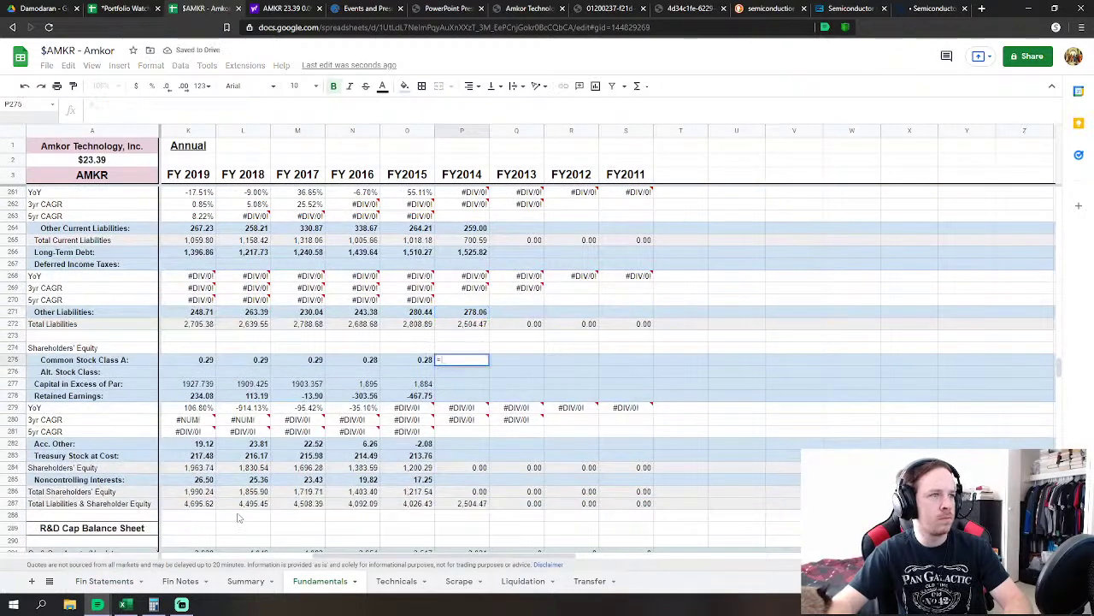
{"action": "left_click", "coordinate": [105, 581]}
{"action": "scroll", "coordinate": [245, 457], "scroll_direction": "down", "scroll_amount": 2}
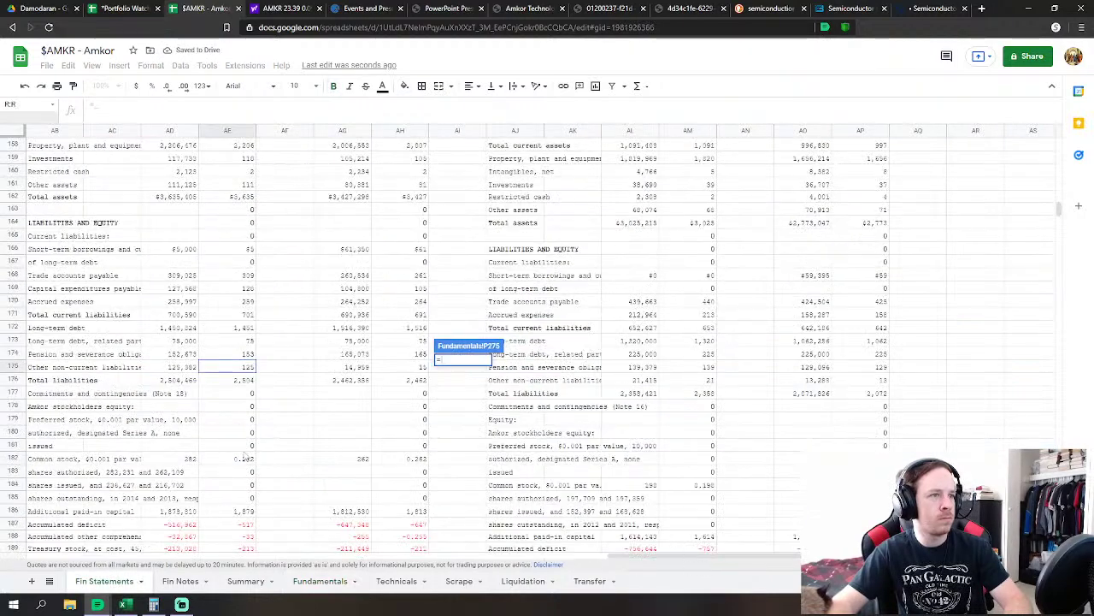
{"action": "left_click", "coordinate": [243, 459]}
{"action": "scroll", "coordinate": [246, 459], "scroll_direction": "down", "scroll_amount": 2}
{"action": "type", "text": "+"}
{"action": "scroll", "coordinate": [246, 459], "scroll_direction": "down", "scroll_amount": 2}
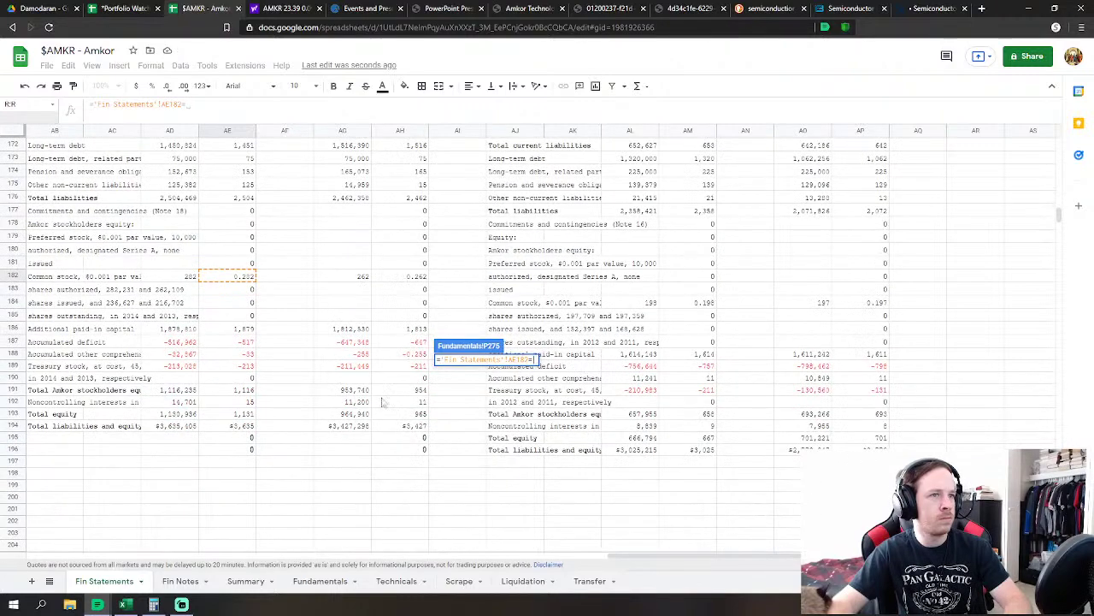
{"action": "key", "text": "BackSpace"}
{"action": "key", "text": "Return"}
Link FY2014 paid-in capital to AE186 and Retained Earnings to AE187
{"action": "key", "text": "Down"}
{"action": "key", "text": "Down"}
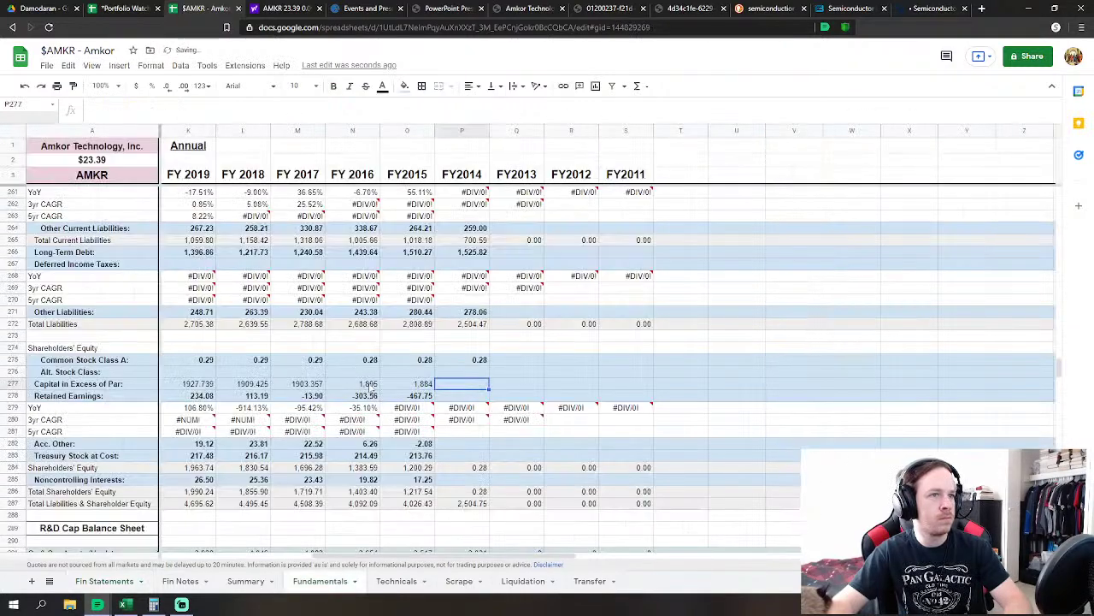
{"action": "type", "text": "="}
{"action": "left_click", "coordinate": [104, 581]}
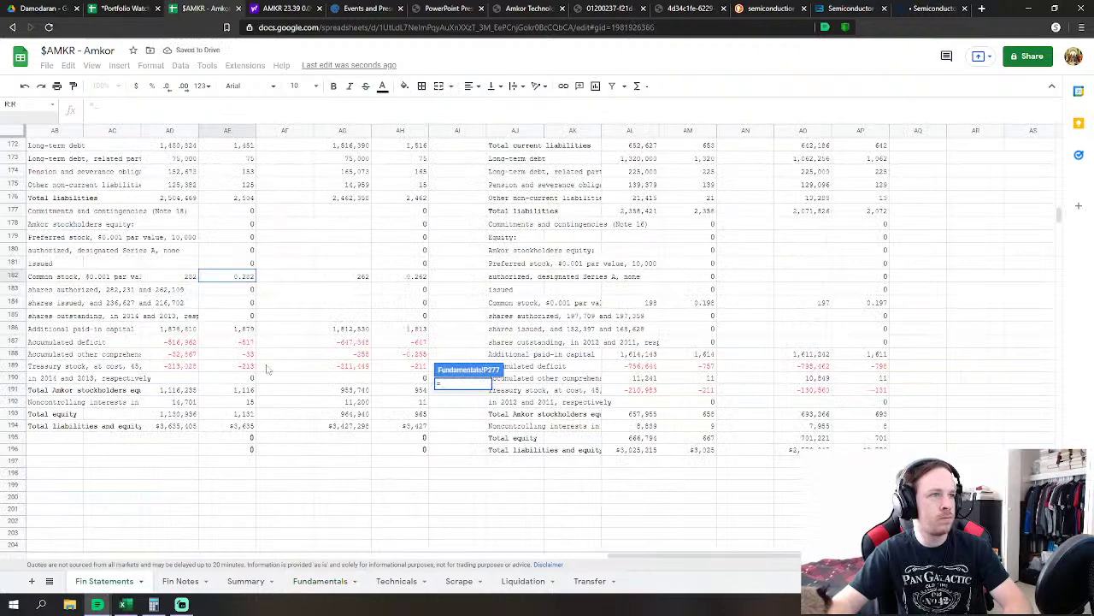
{"action": "left_click", "coordinate": [227, 328]}
{"action": "key", "text": "Return"}
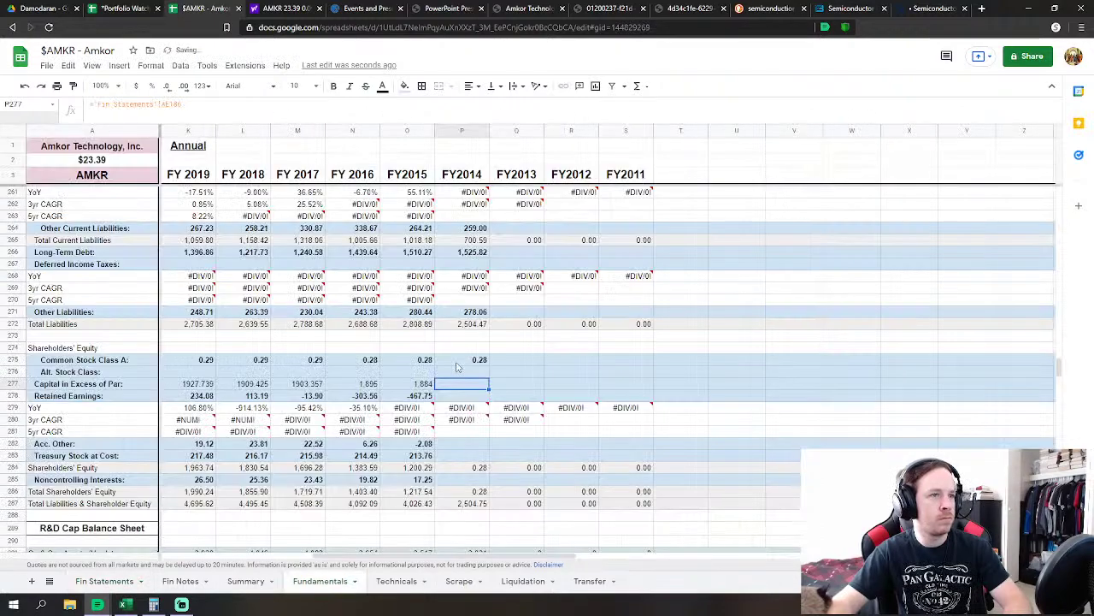
{"action": "key", "text": "Down"}
{"action": "type", "text": "="}
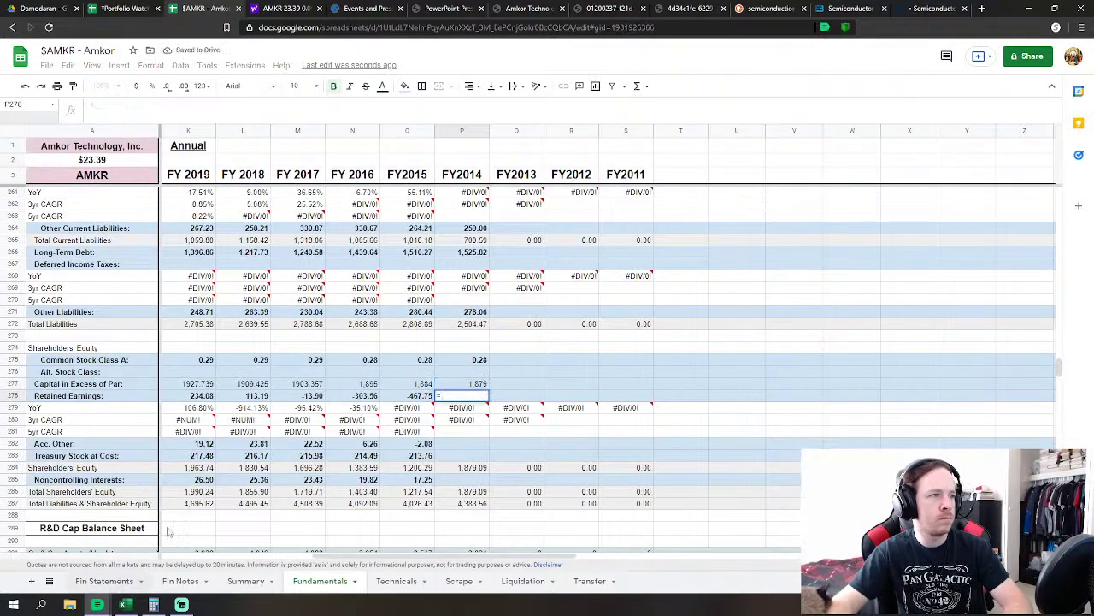
{"action": "left_click", "coordinate": [104, 580]}
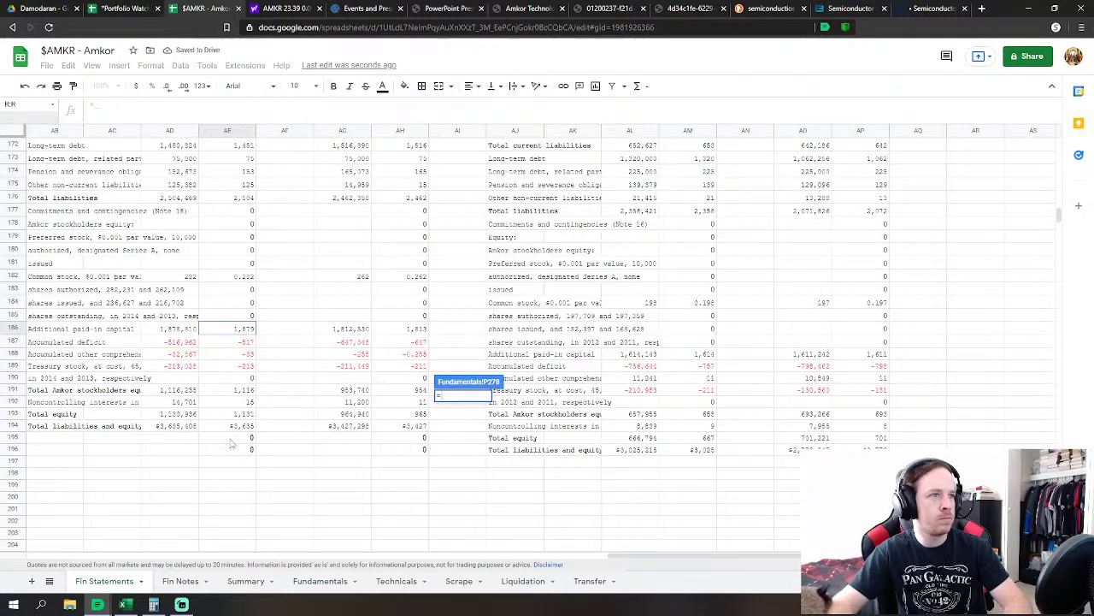
{"action": "left_click", "coordinate": [253, 346]}
{"action": "key", "text": "Return"}
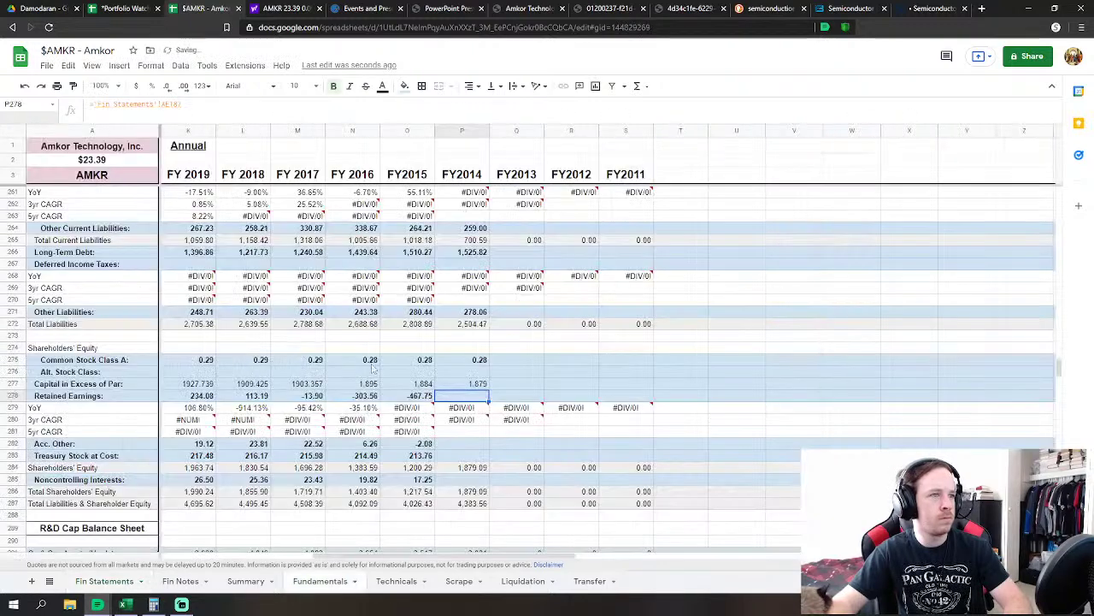
Link FY2014 Acc. Other to AE188 and Treasury Stock to AE189
{"action": "key", "text": "Down"}
{"action": "key", "text": "Down"}
{"action": "key", "text": "Down"}
{"action": "type", "text": "="}
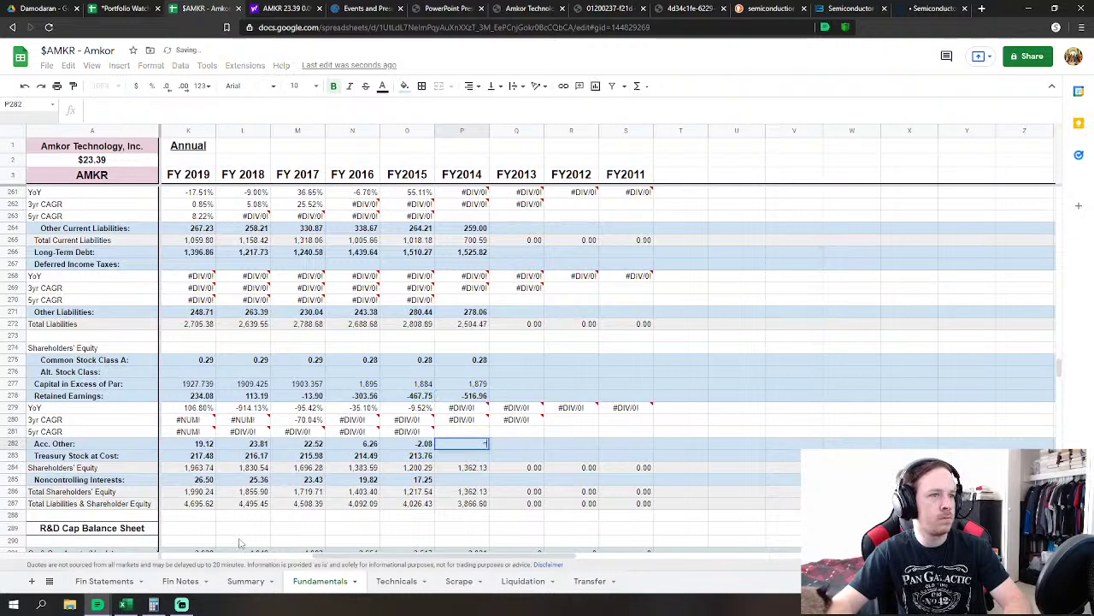
{"action": "left_click", "coordinate": [120, 581]}
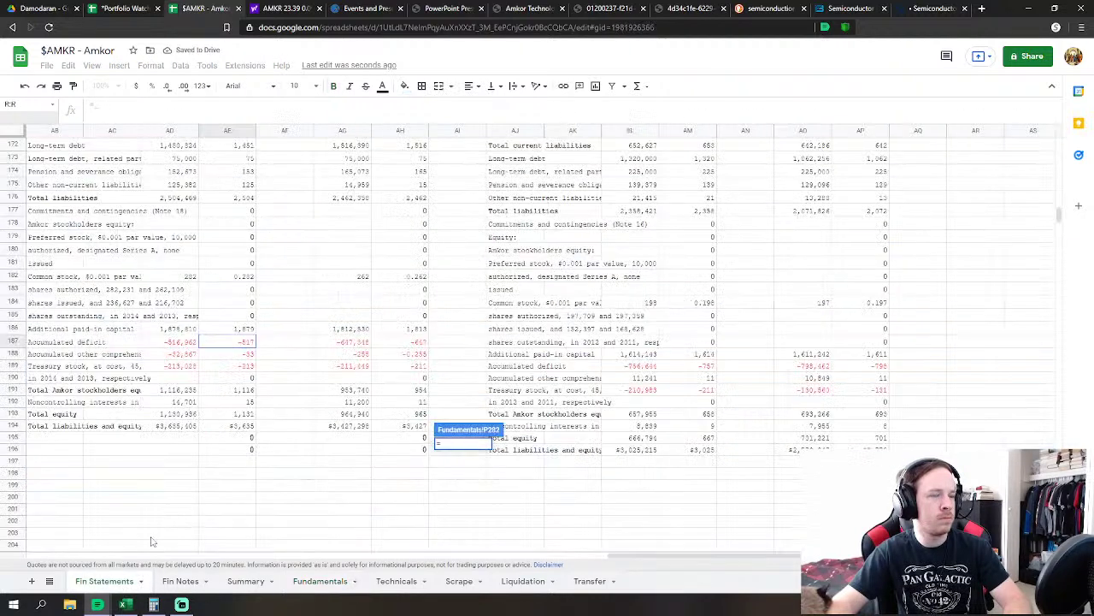
{"action": "left_click", "coordinate": [242, 354]}
{"action": "key", "text": "Return"}
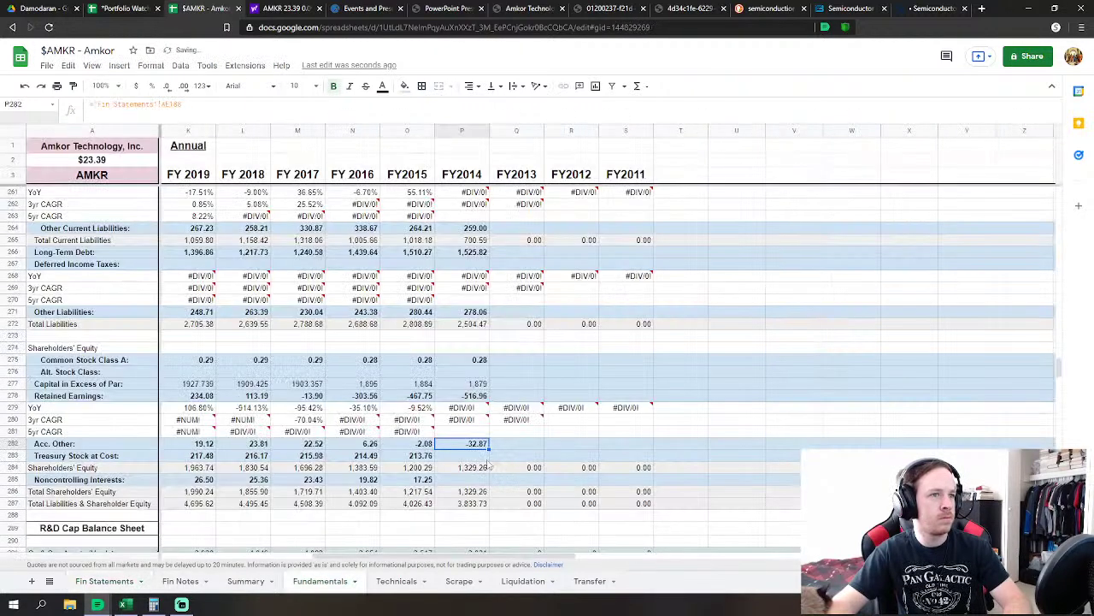
{"action": "key", "text": "Down"}
{"action": "type", "text": "="}
{"action": "left_click", "coordinate": [104, 581]}
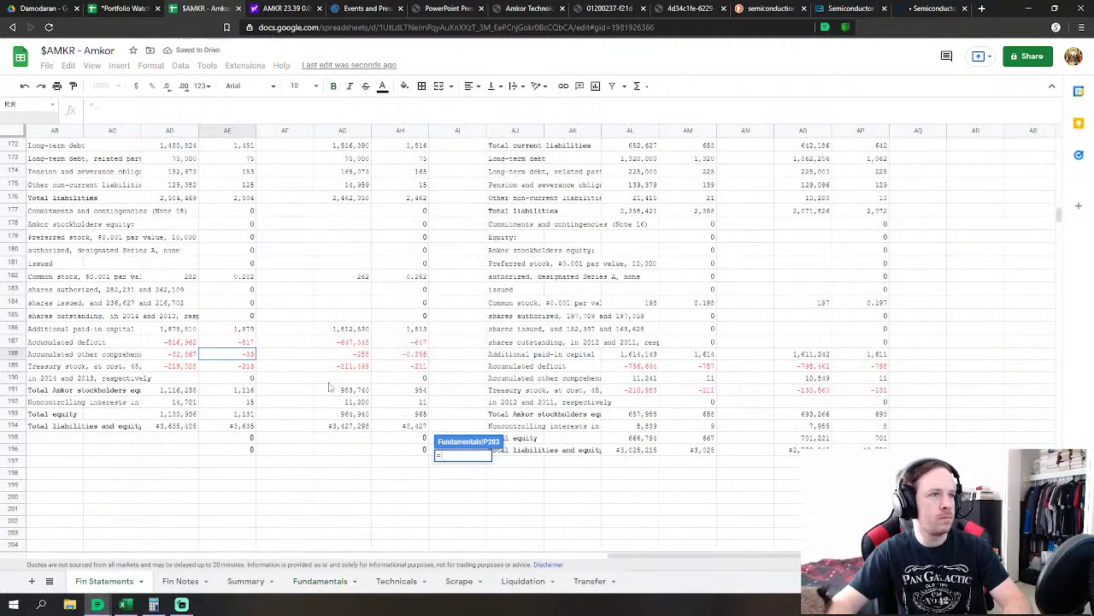
{"action": "left_click", "coordinate": [227, 366]}
{"action": "key", "text": "Return"}
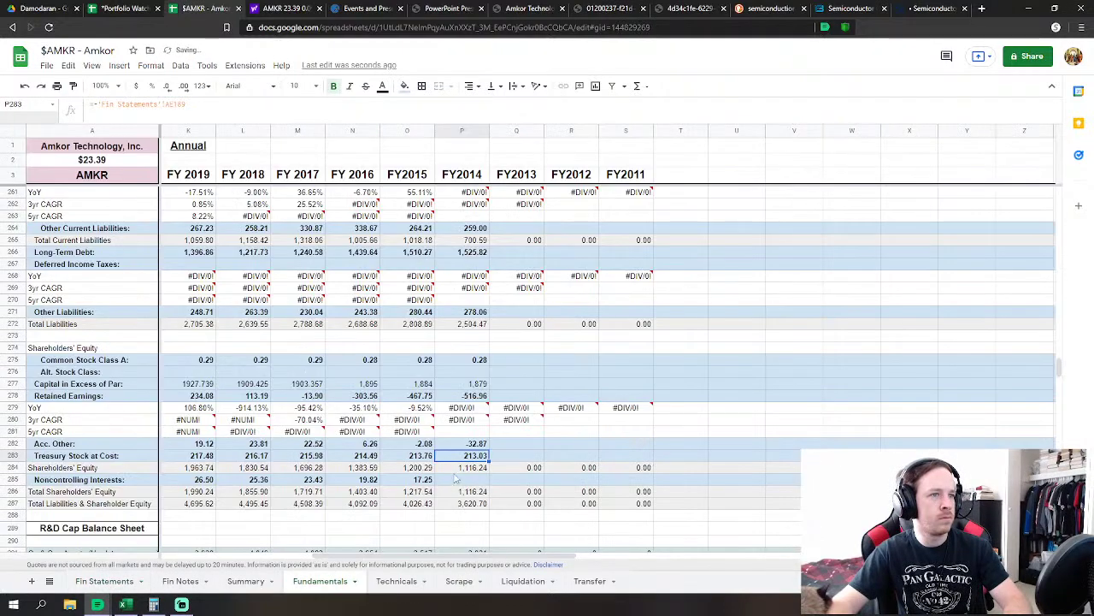
Link FY2014 Noncontrolling Interests in P285 to AE192, showing 14.70
{"action": "left_click", "coordinate": [460, 479]}
{"action": "type", "text": "="}
{"action": "left_click", "coordinate": [103, 585]}
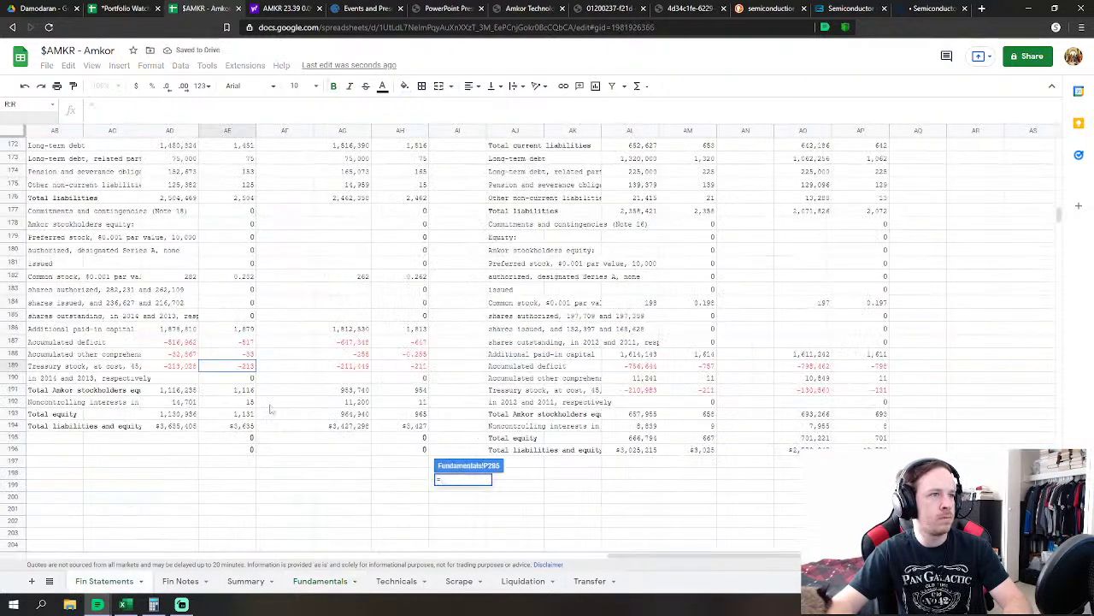
{"action": "left_click", "coordinate": [239, 403]}
{"action": "key", "text": "Return"}
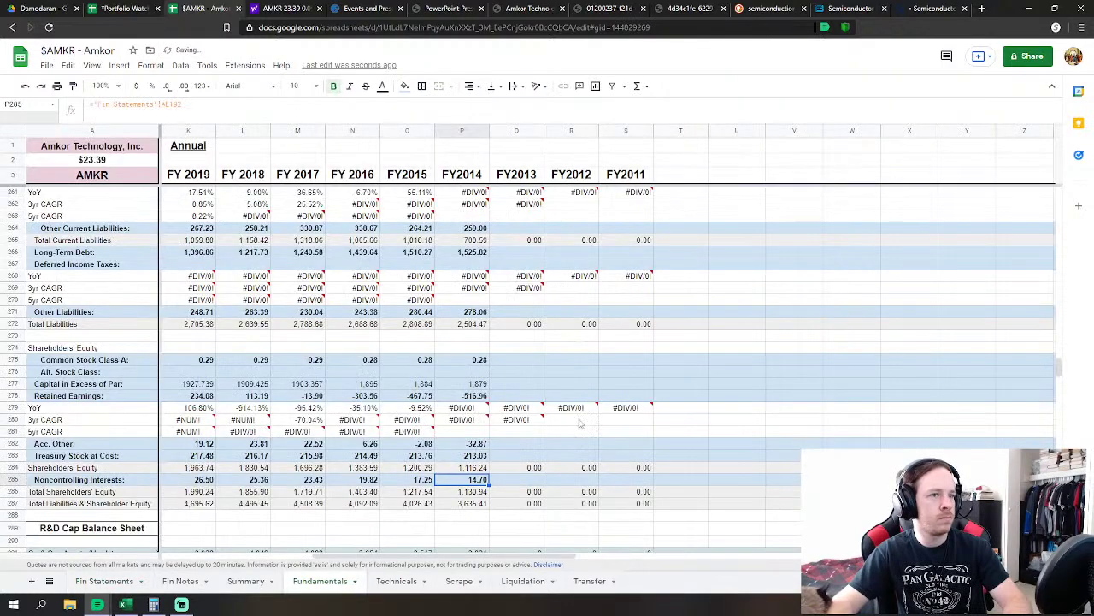
Scroll the Fundamentals sheet up to the Income Statements section near row 29
{"action": "scroll", "coordinate": [551, 439], "scroll_direction": "up", "scroll_amount": 10}
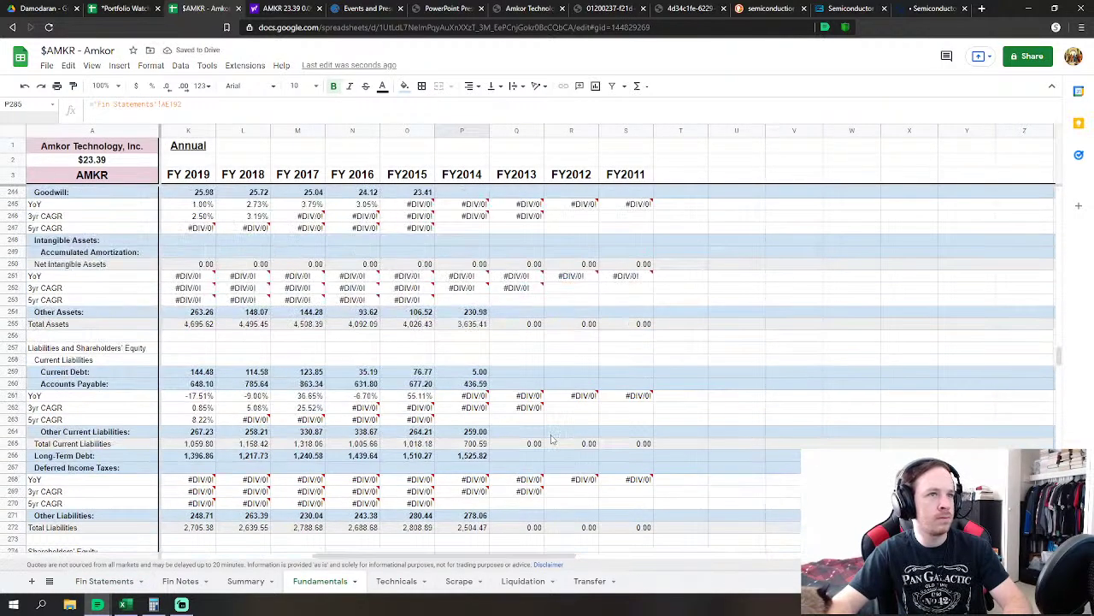
{"action": "scroll", "coordinate": [551, 440], "scroll_direction": "down", "scroll_amount": 3}
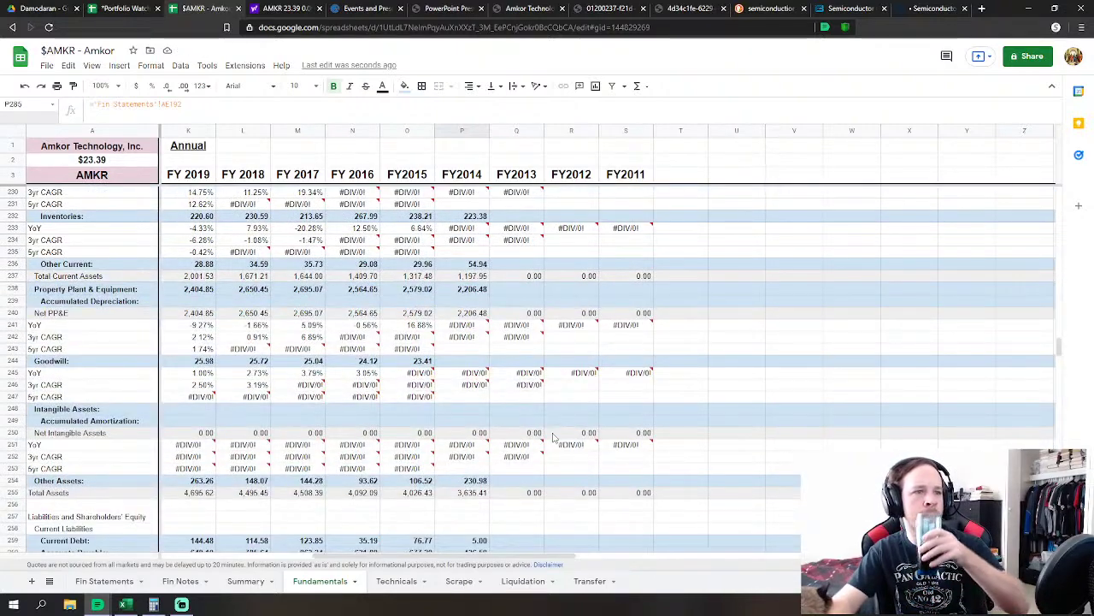
{"action": "scroll", "coordinate": [552, 437], "scroll_direction": "up", "scroll_amount": 10}
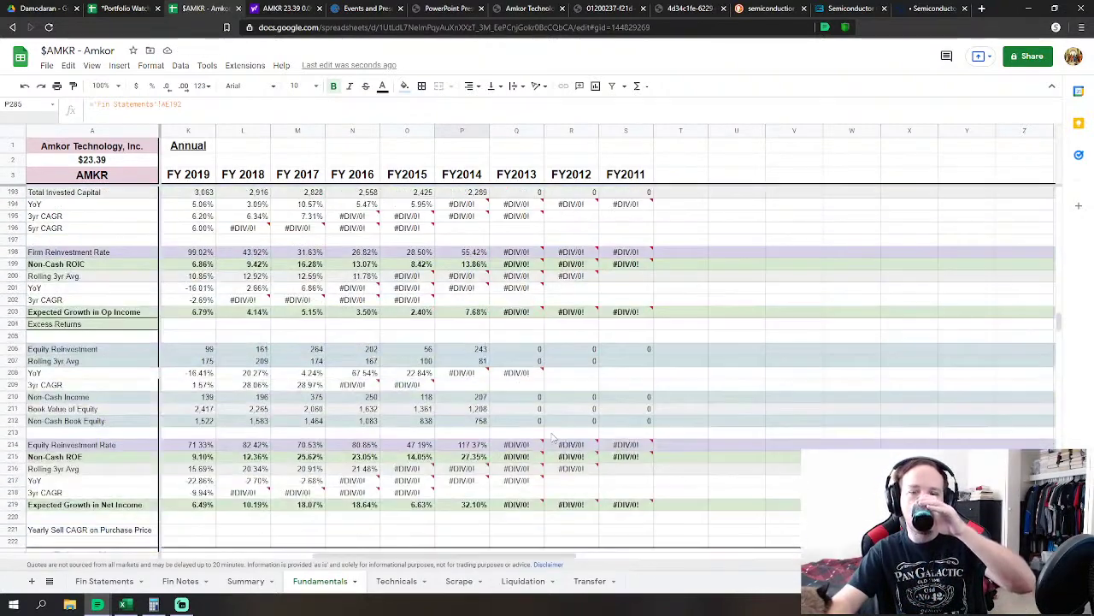
{"action": "scroll", "coordinate": [552, 438], "scroll_direction": "up", "scroll_amount": 9}
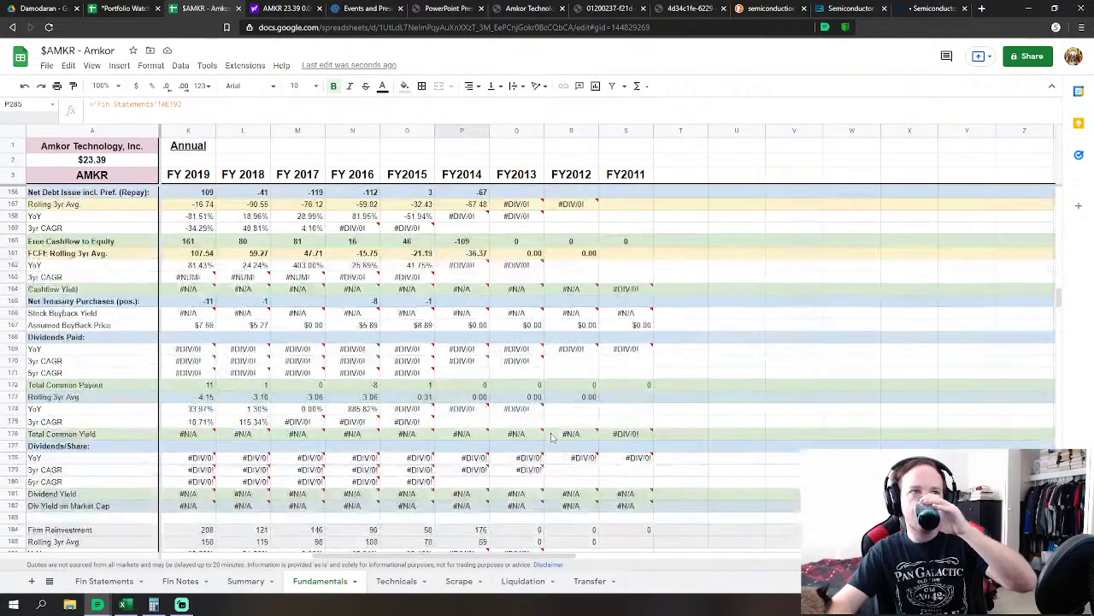
{"action": "scroll", "coordinate": [551, 438], "scroll_direction": "up", "scroll_amount": 9}
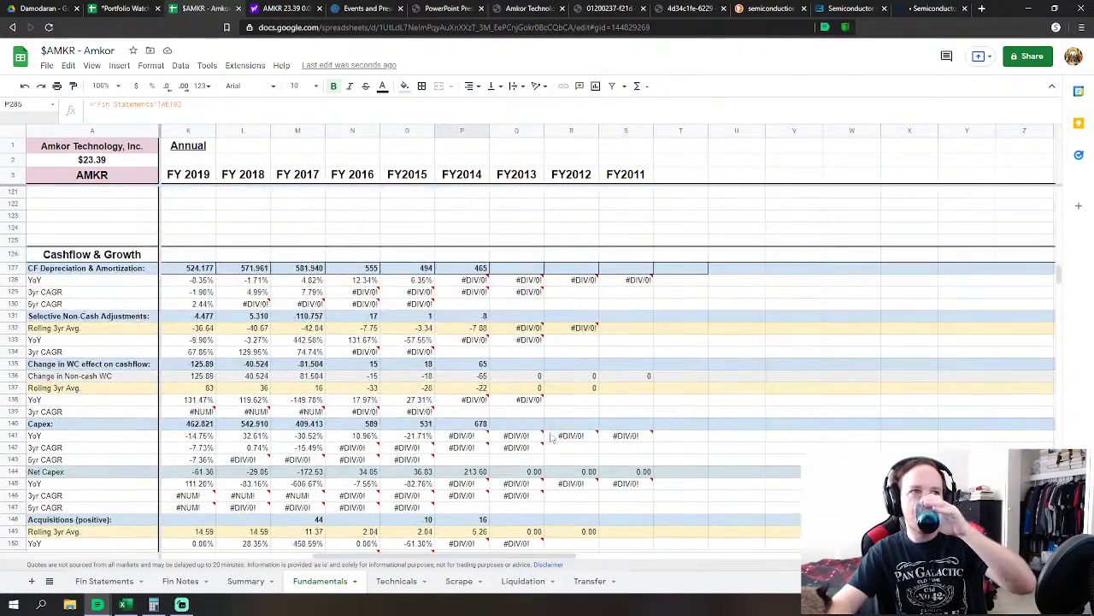
{"action": "scroll", "coordinate": [551, 438], "scroll_direction": "up", "scroll_amount": 5}
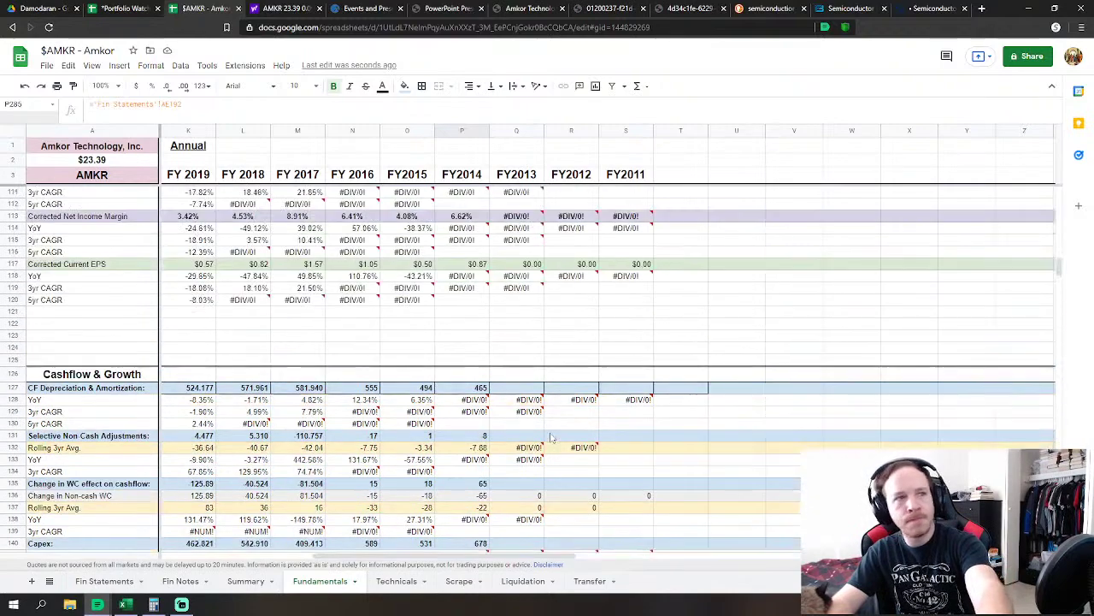
{"action": "scroll", "coordinate": [551, 438], "scroll_direction": "up", "scroll_amount": 7}
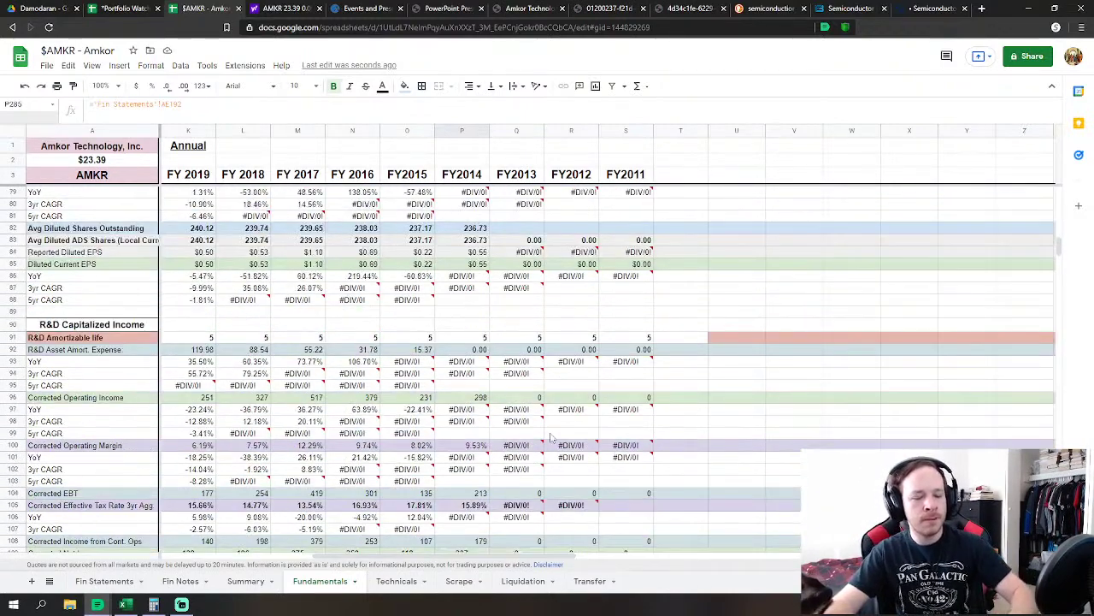
{"action": "scroll", "coordinate": [552, 438], "scroll_direction": "up", "scroll_amount": 10}
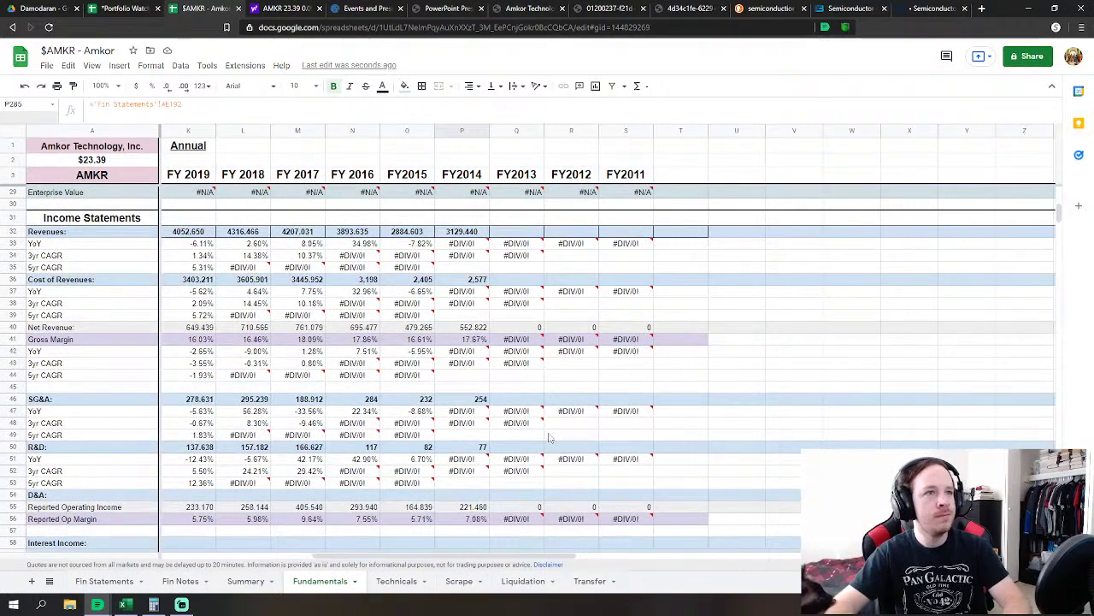
Link FY2013 Revenues in Q32 to Fin Statements AH9, showing 2956.450
{"action": "left_click", "coordinate": [516, 232]}
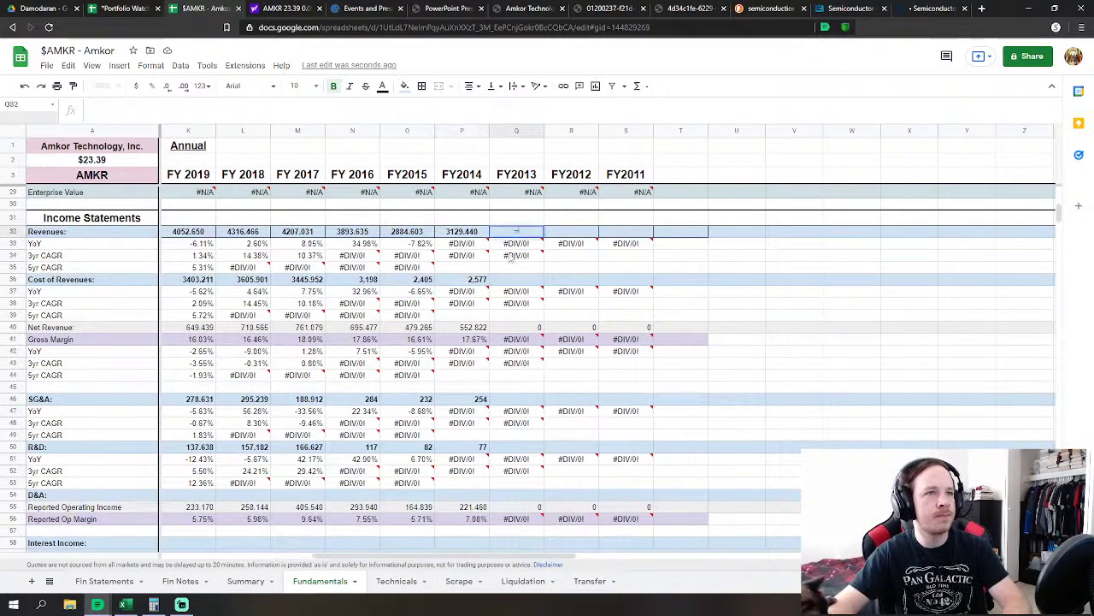
{"action": "type", "text": "="}
{"action": "left_click", "coordinate": [105, 581]}
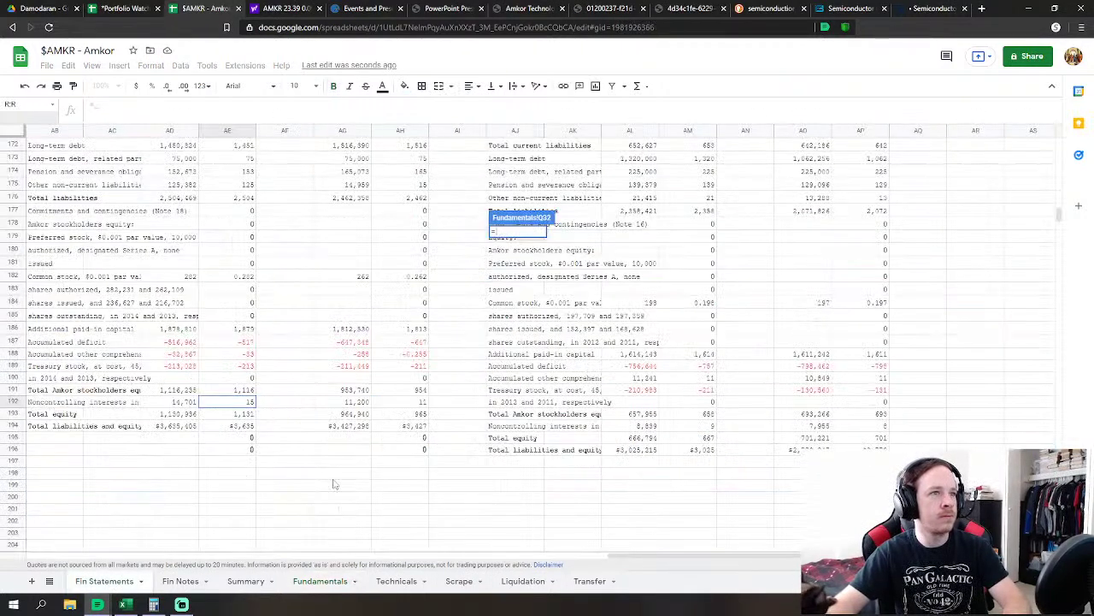
{"action": "scroll", "coordinate": [552, 376], "scroll_direction": "up", "scroll_amount": 10}
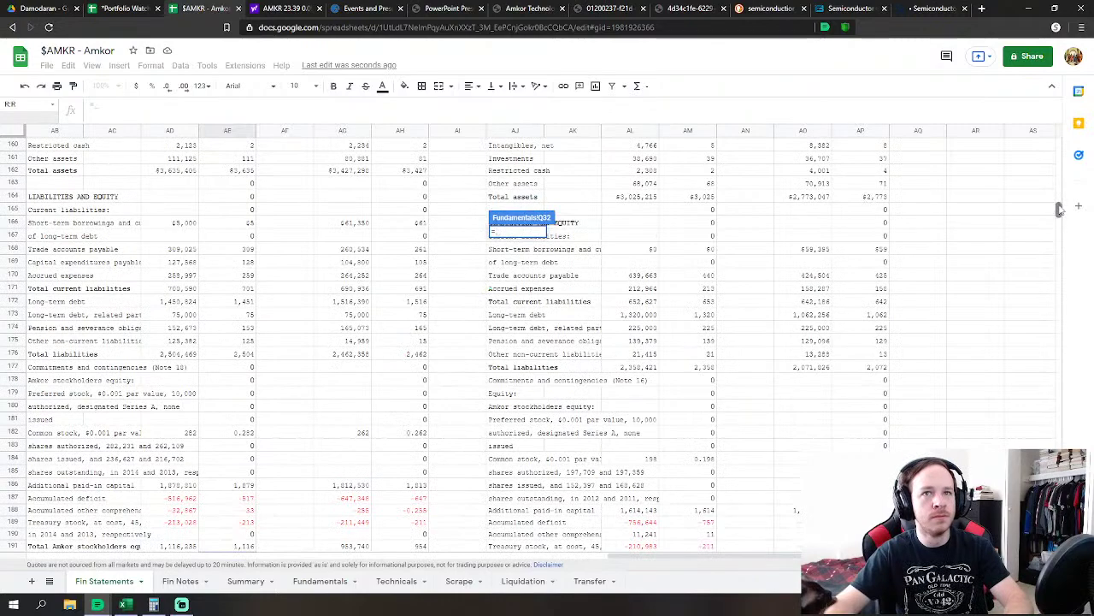
{"action": "left_click_drag", "start_coordinate": [1060, 211], "coordinate": [1060, 142]}
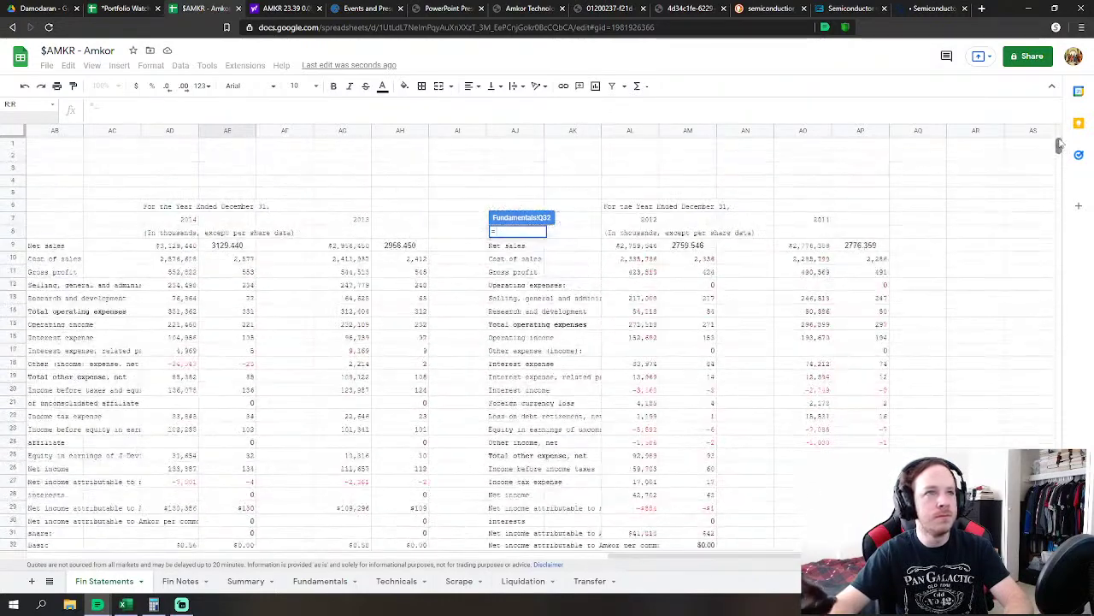
{"action": "left_click", "coordinate": [407, 248]}
{"action": "key", "text": "Return"}
Link FY2013 Cost of Revenues (Q36) and SG&A (Q46) to Fin Statements AH10 and AH12
{"action": "left_click", "coordinate": [522, 280]}
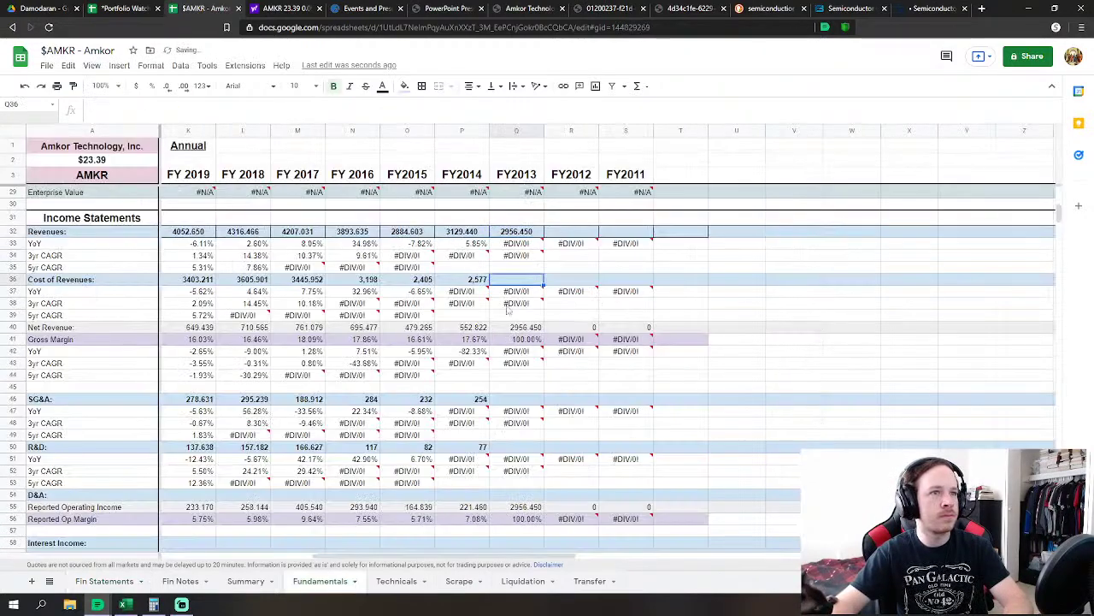
{"action": "type", "text": "="}
{"action": "left_click", "coordinate": [105, 580]}
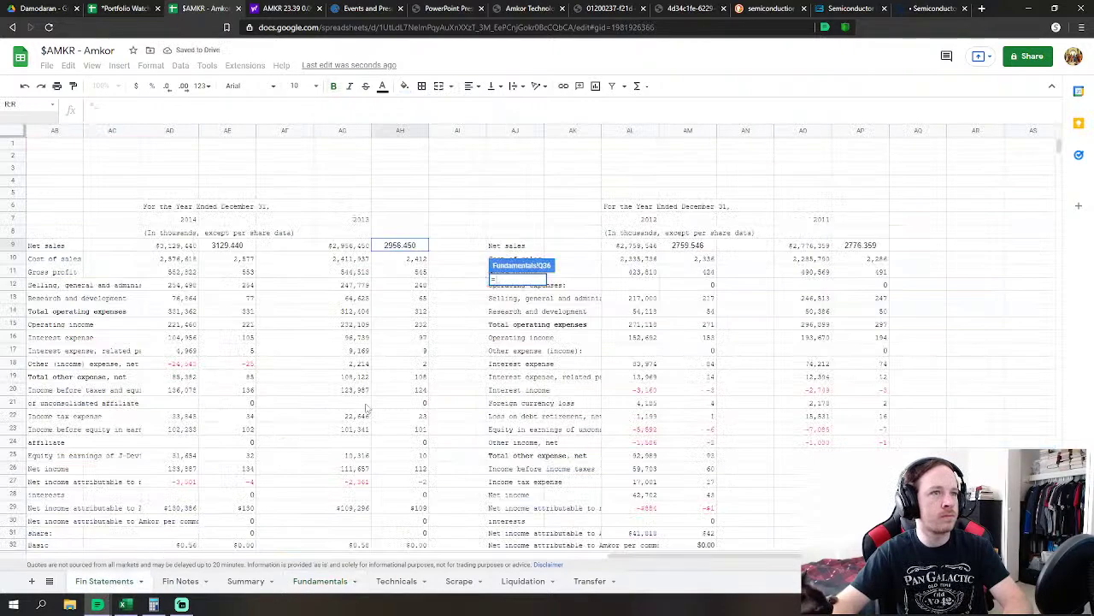
{"action": "left_click", "coordinate": [421, 260]}
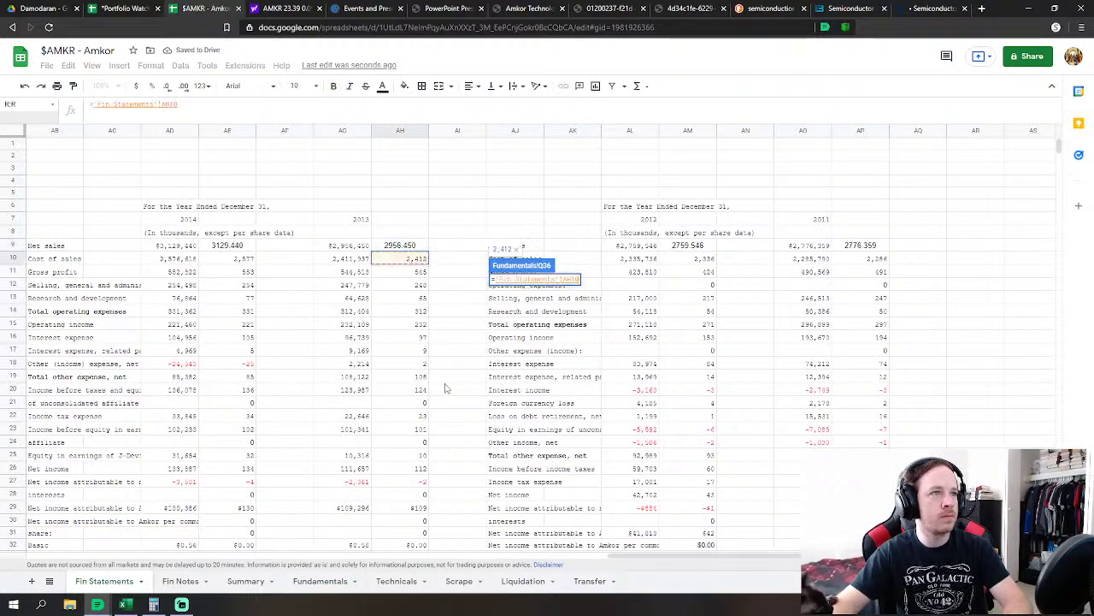
{"action": "key", "text": "Return"}
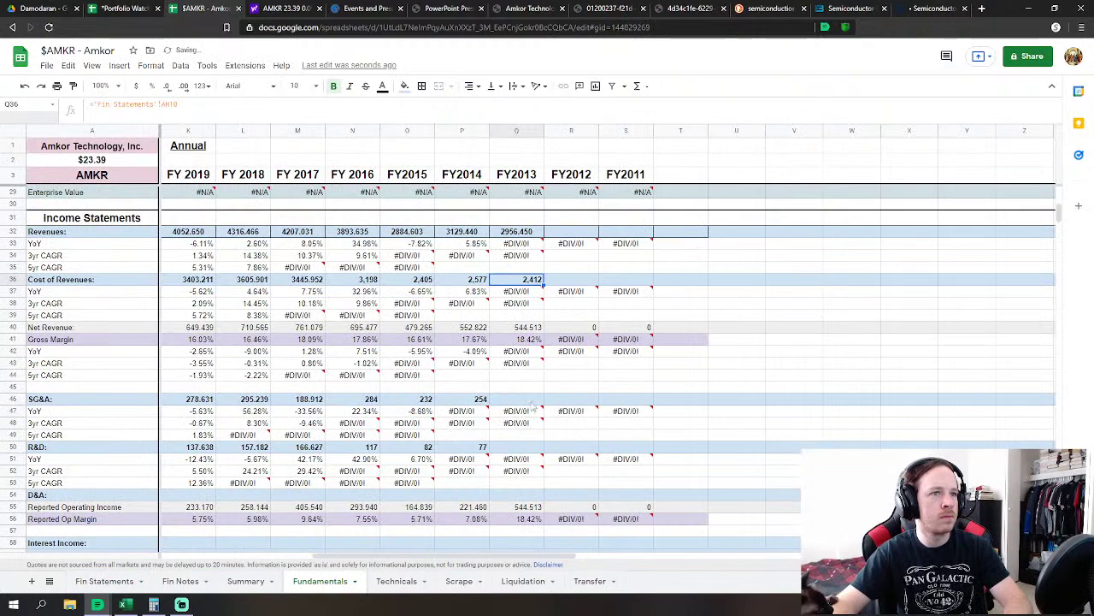
{"action": "left_click", "coordinate": [530, 401]}
{"action": "type", "text": "="}
{"action": "left_click", "coordinate": [104, 581]}
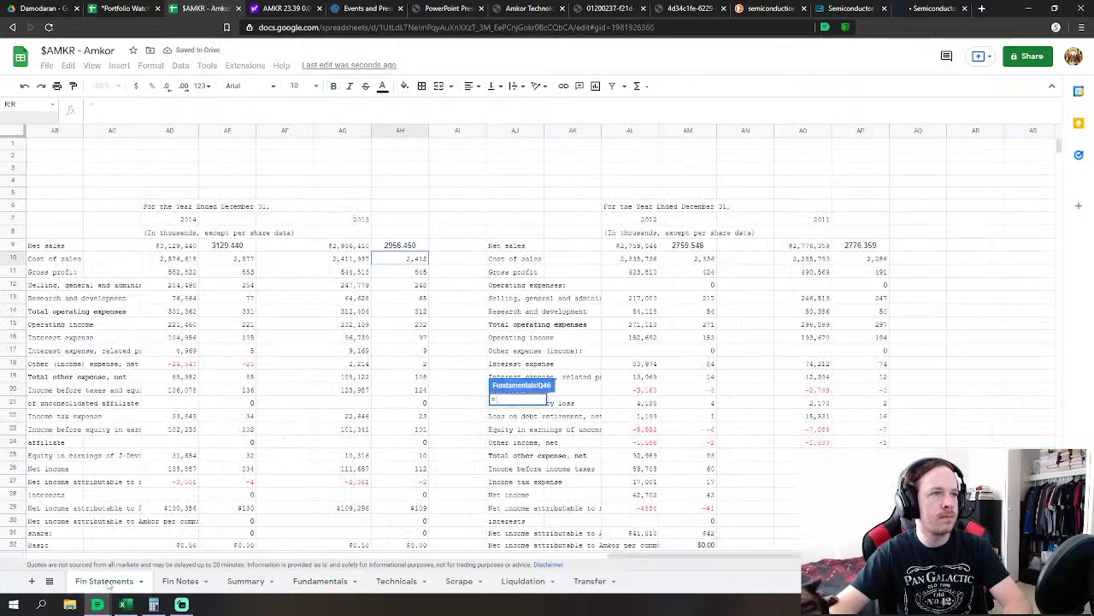
{"action": "left_click", "coordinate": [389, 285]}
{"action": "key", "text": "Return"}
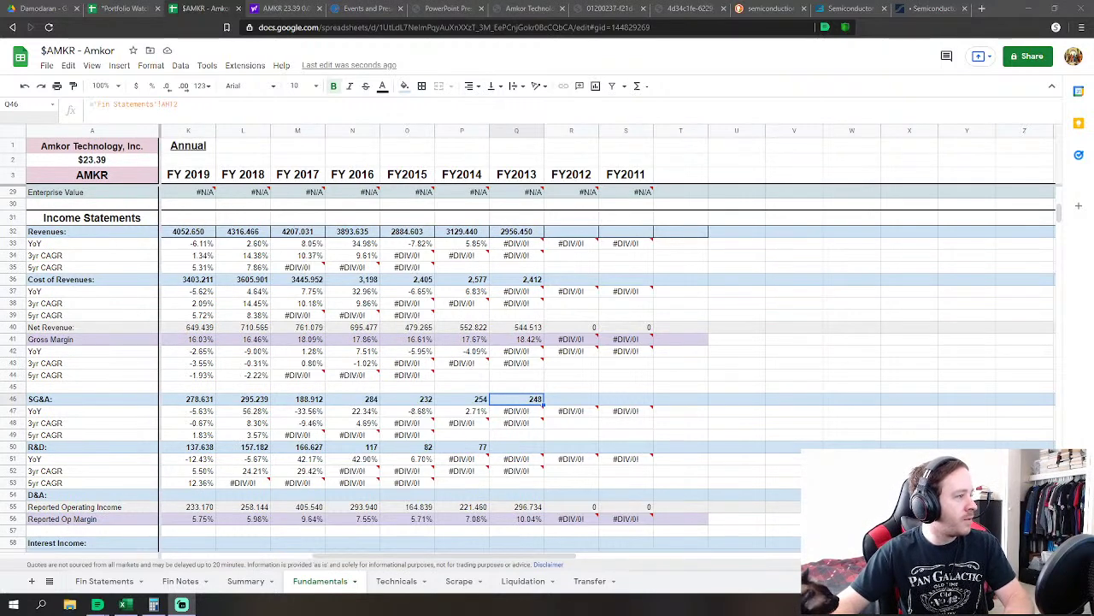
Link FY2013 R&D to the Fin Statements 2013 research and development value 65
{"action": "left_click", "coordinate": [503, 446]}
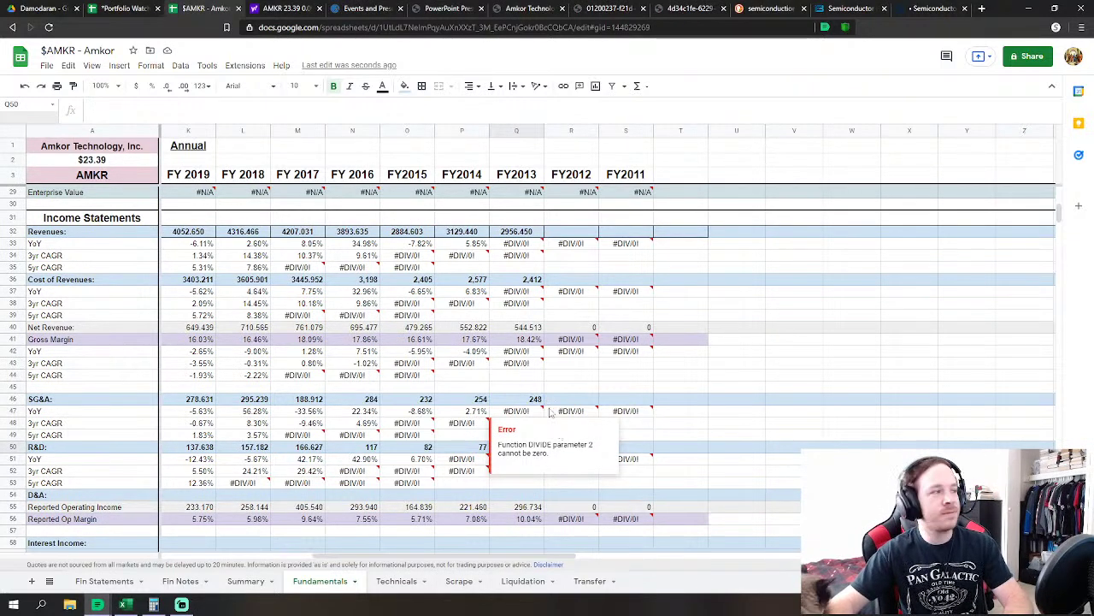
{"action": "left_click", "coordinate": [732, 398]}
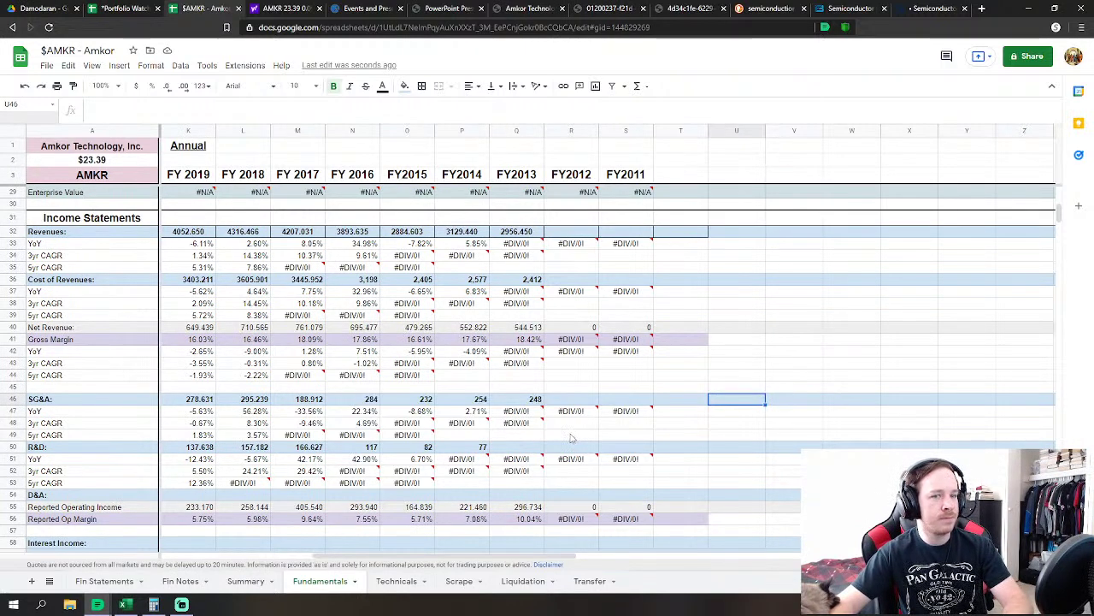
{"action": "scroll", "coordinate": [515, 432], "scroll_direction": "down", "scroll_amount": 2}
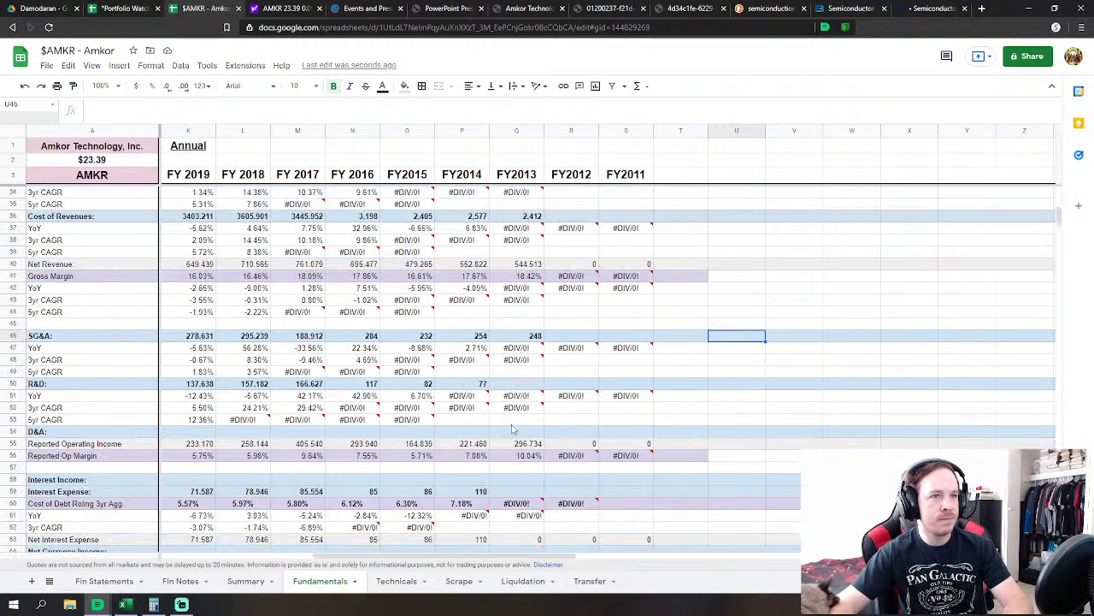
{"action": "scroll", "coordinate": [509, 387], "scroll_direction": "down", "scroll_amount": 2}
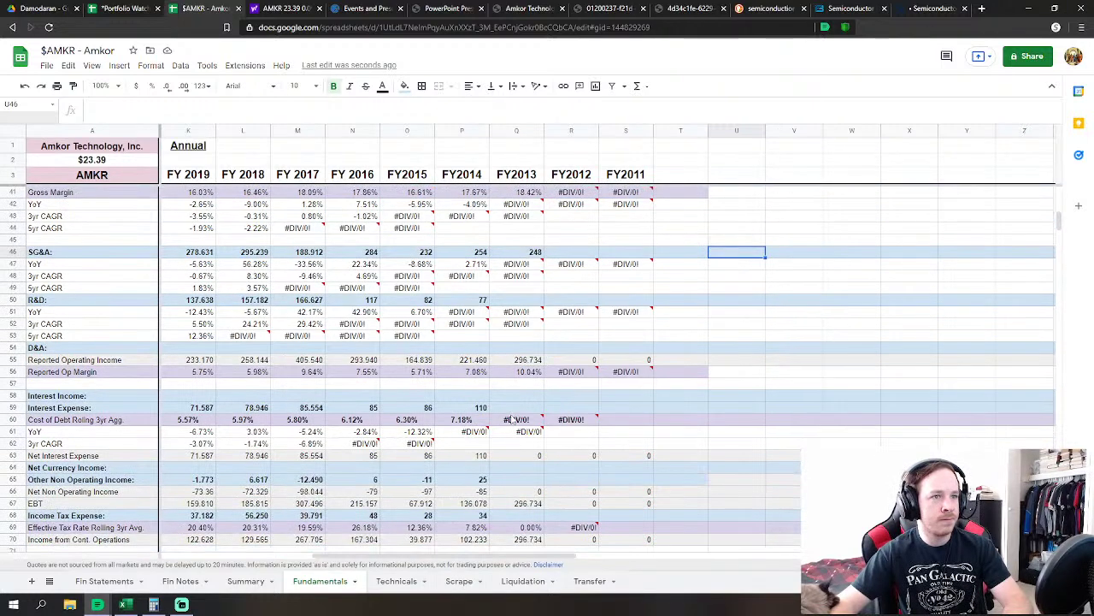
{"action": "left_click", "coordinate": [516, 409]}
{"action": "type", "text": "="}
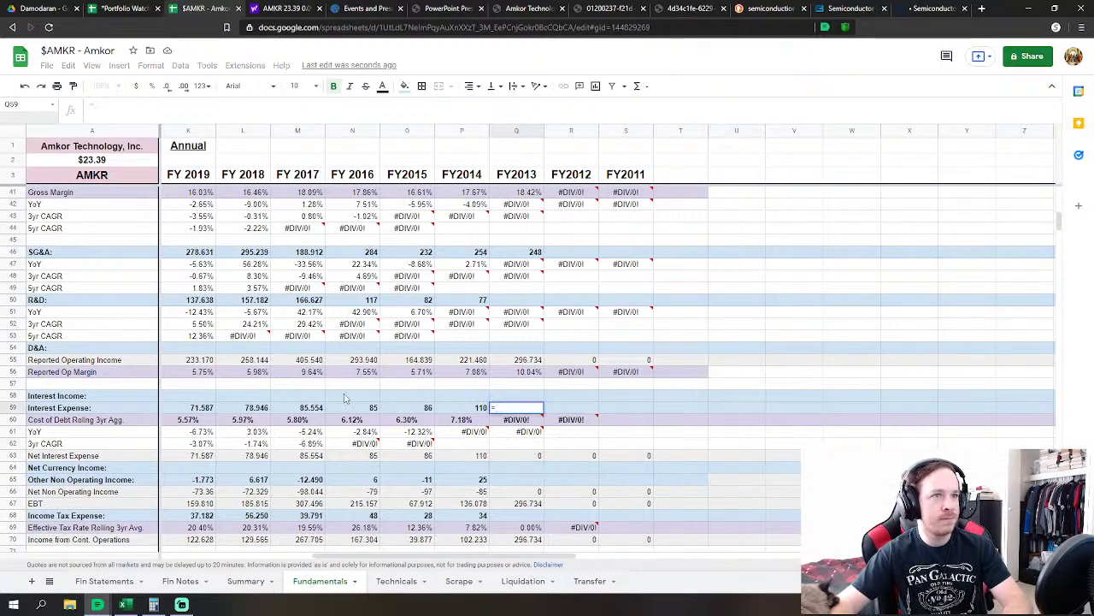
{"action": "key", "text": "Escape"}
{"action": "key", "text": "Down"}
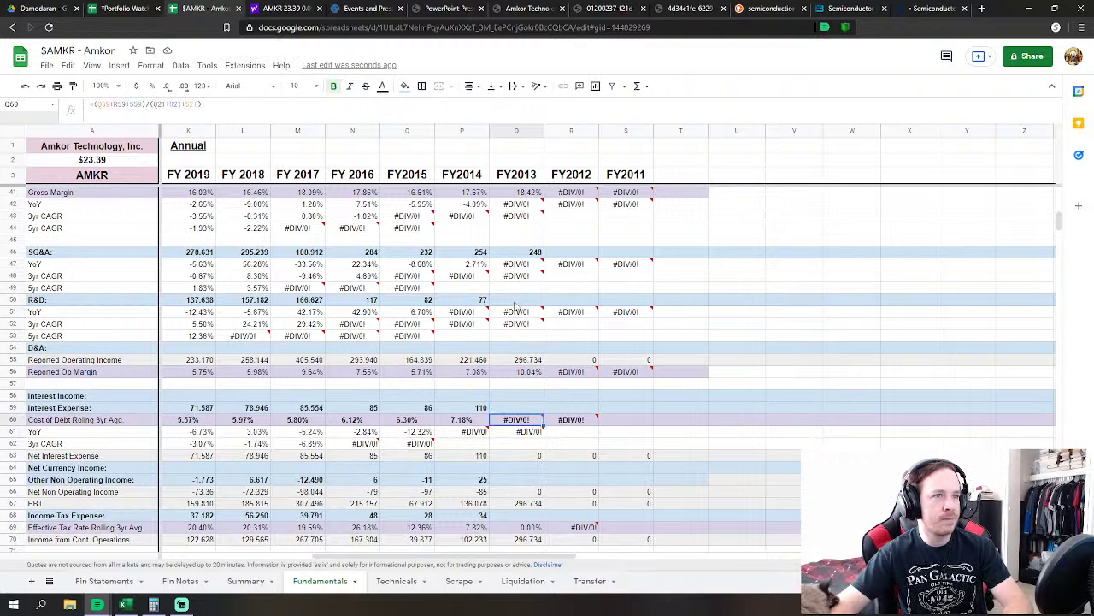
{"action": "left_click", "coordinate": [516, 301]}
{"action": "type", "text": "="}
{"action": "left_click", "coordinate": [104, 580]}
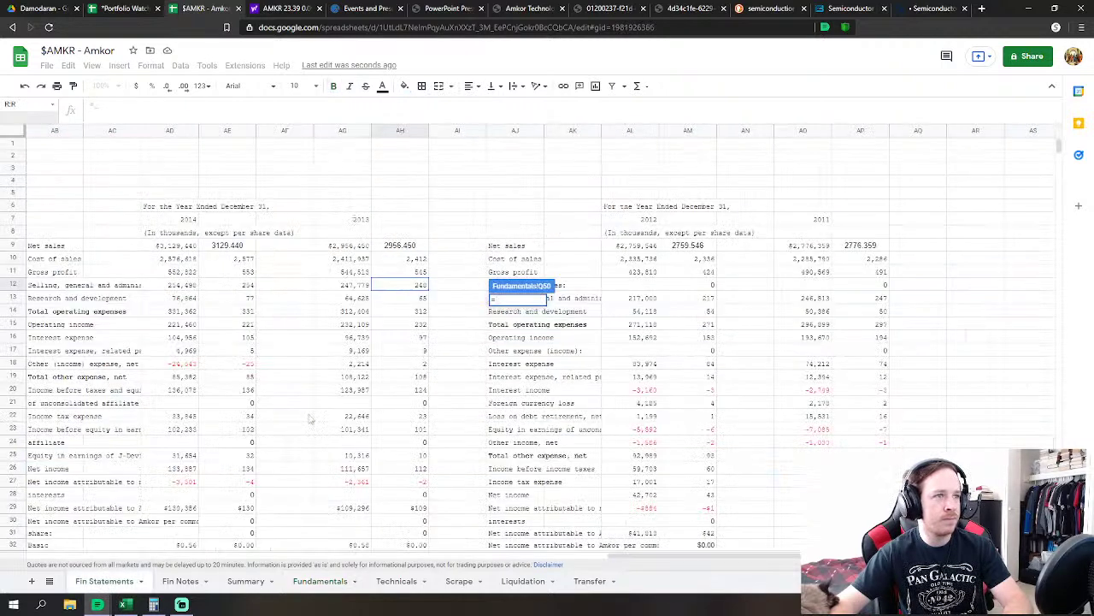
{"action": "left_click", "coordinate": [422, 299]}
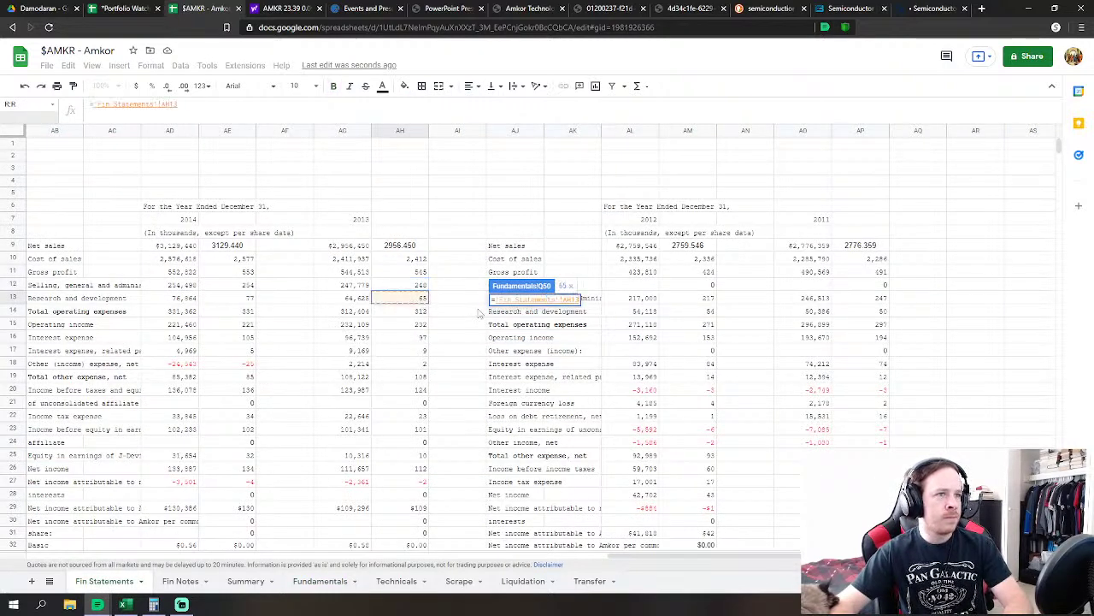
{"action": "key", "text": "Return"}
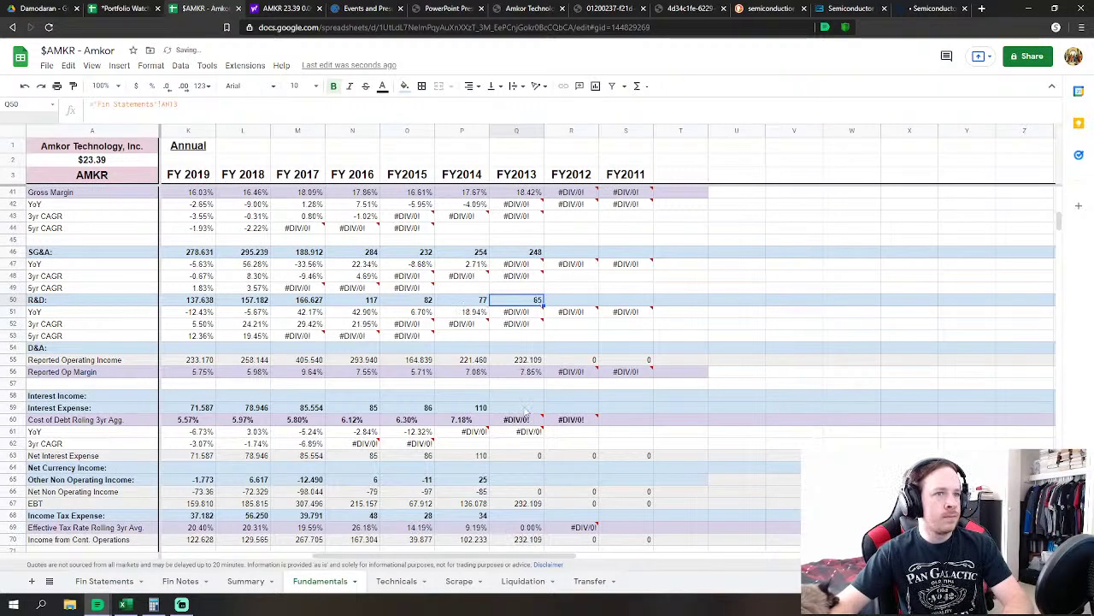
Set FY2013 Interest Expense to Fin Statements AH16+AH17, giving 106
{"action": "left_click", "coordinate": [522, 408]}
{"action": "type", "text": "="}
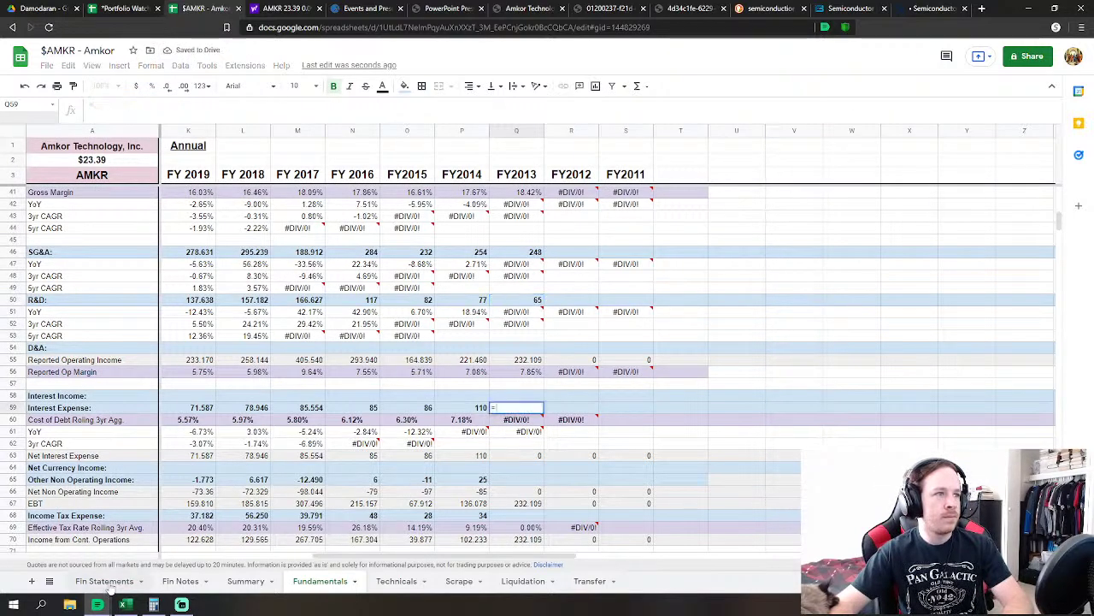
{"action": "left_click", "coordinate": [104, 580]}
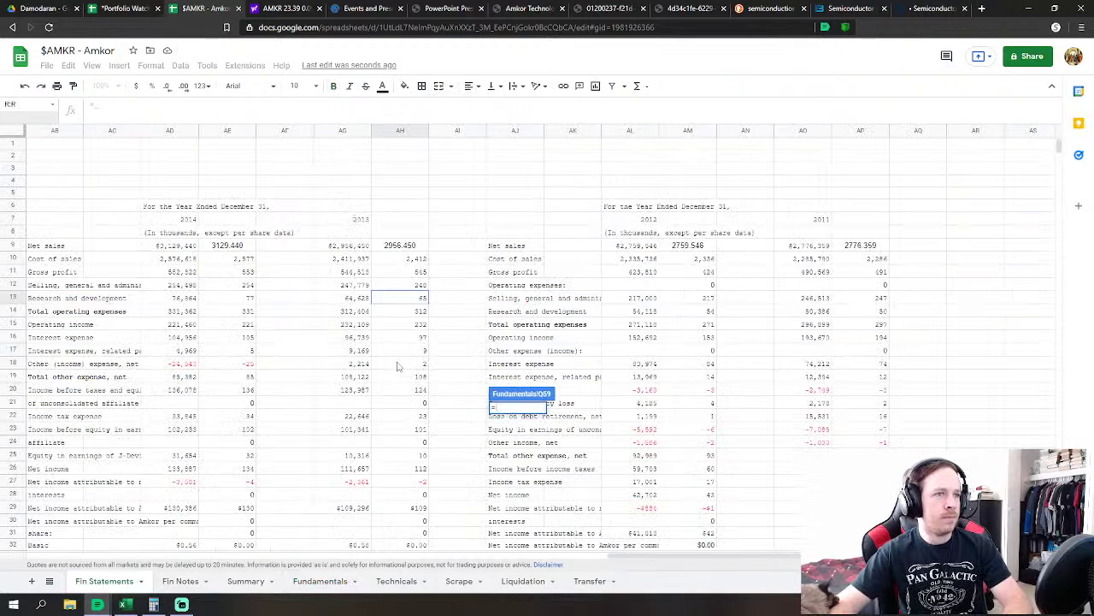
{"action": "left_click", "coordinate": [423, 341]}
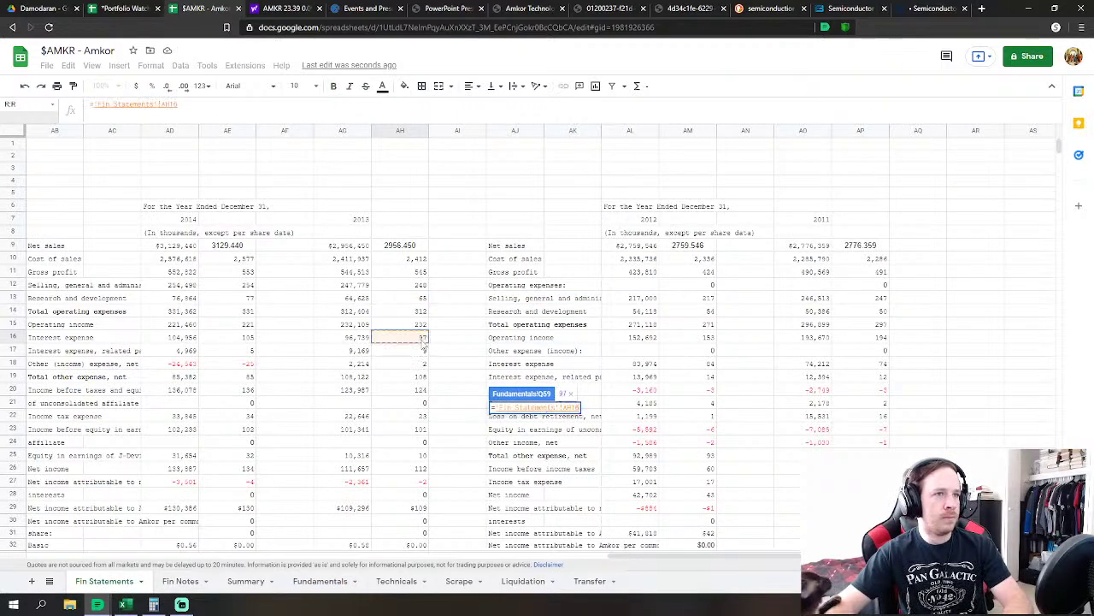
{"action": "type", "text": "+"}
{"action": "left_click", "coordinate": [422, 352]}
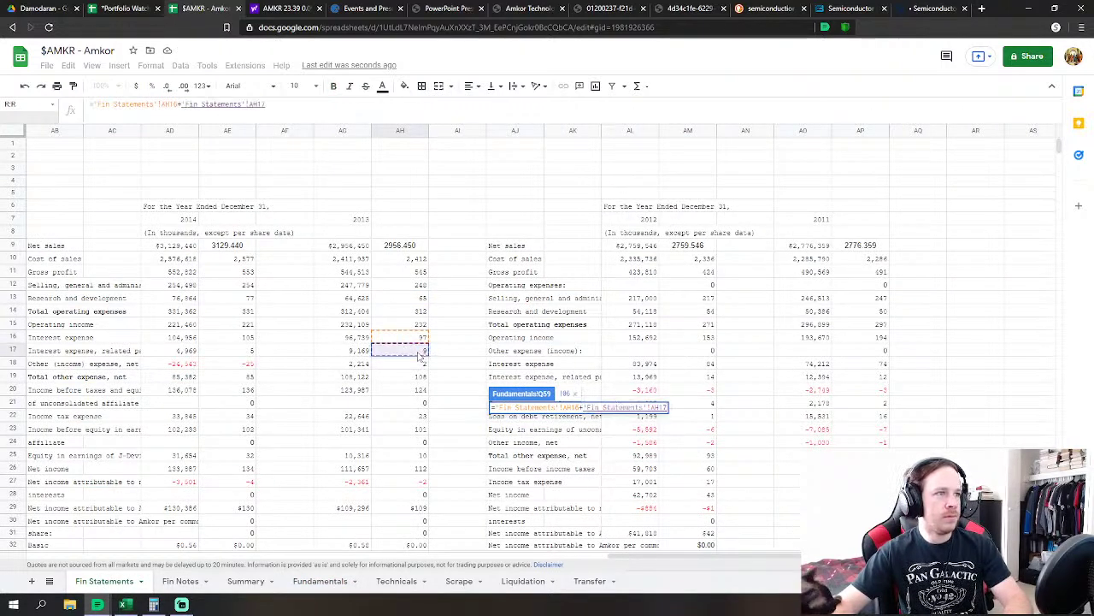
{"action": "key", "text": "Return"}
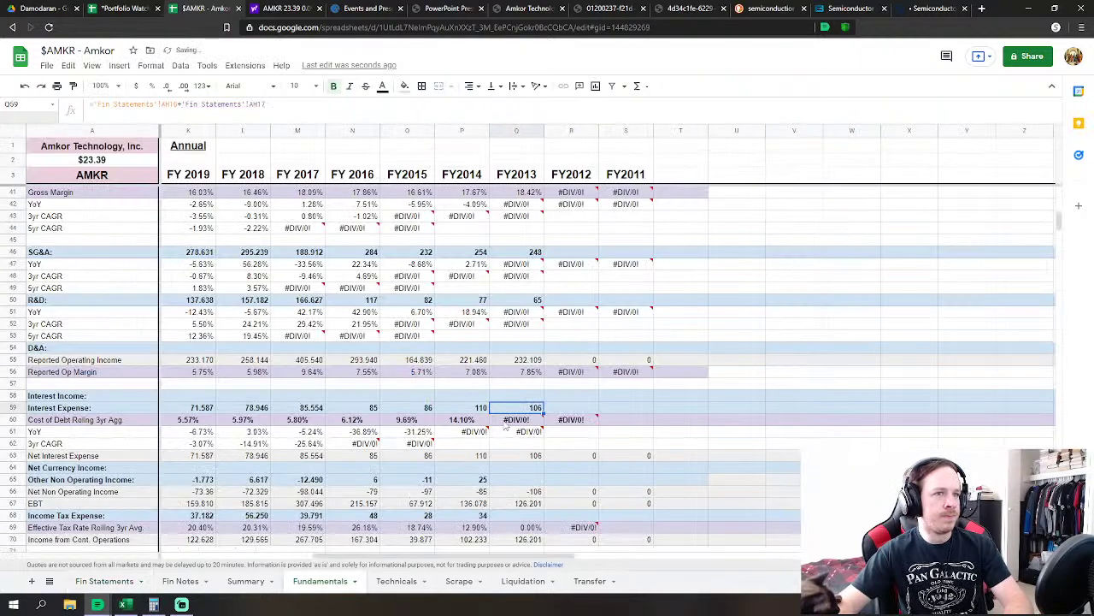
Set FY2013 Other Non Operating Income to the negated Fin Statements AH18 value
{"action": "scroll", "coordinate": [506, 425], "scroll_direction": "down", "scroll_amount": 3}
{"action": "left_click", "coordinate": [518, 395]}
{"action": "type", "text": "="}
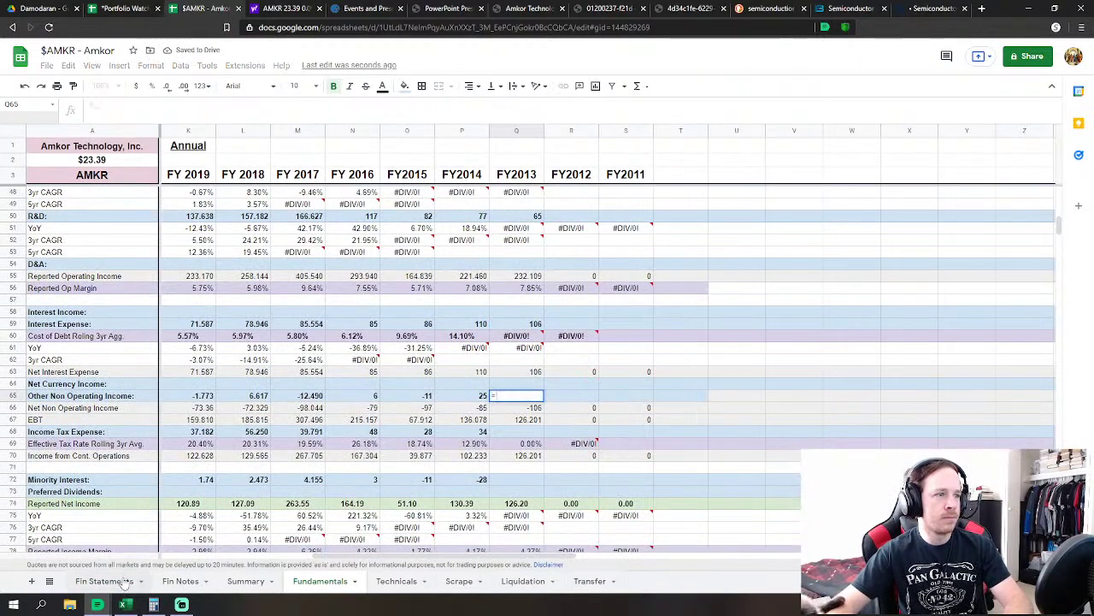
{"action": "left_click", "coordinate": [124, 582]}
{"action": "type", "text": "-"}
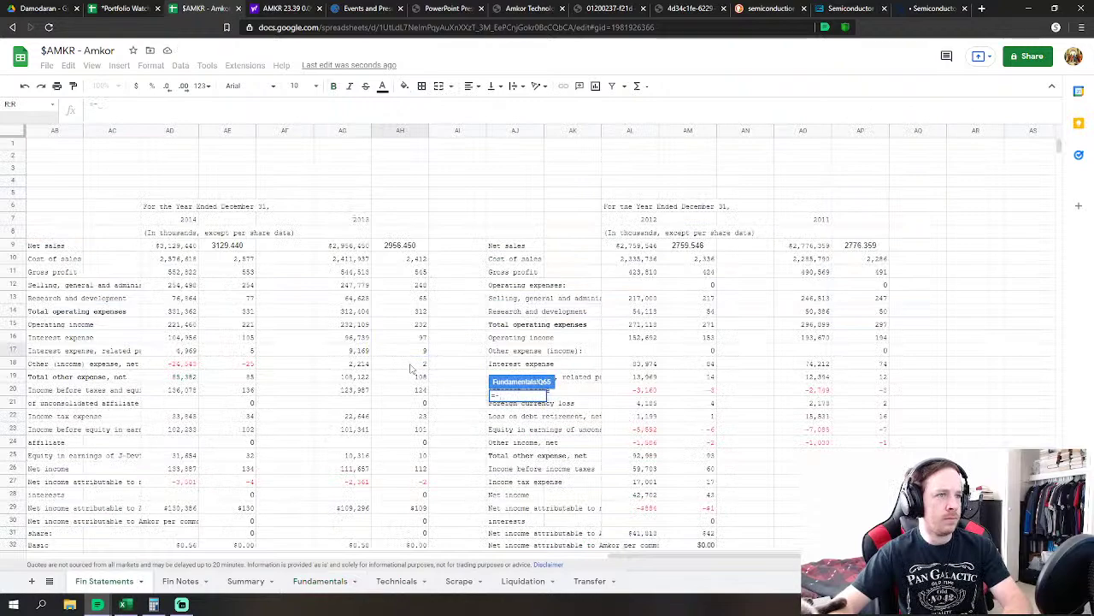
{"action": "left_click", "coordinate": [411, 369]}
{"action": "key", "text": "Return"}
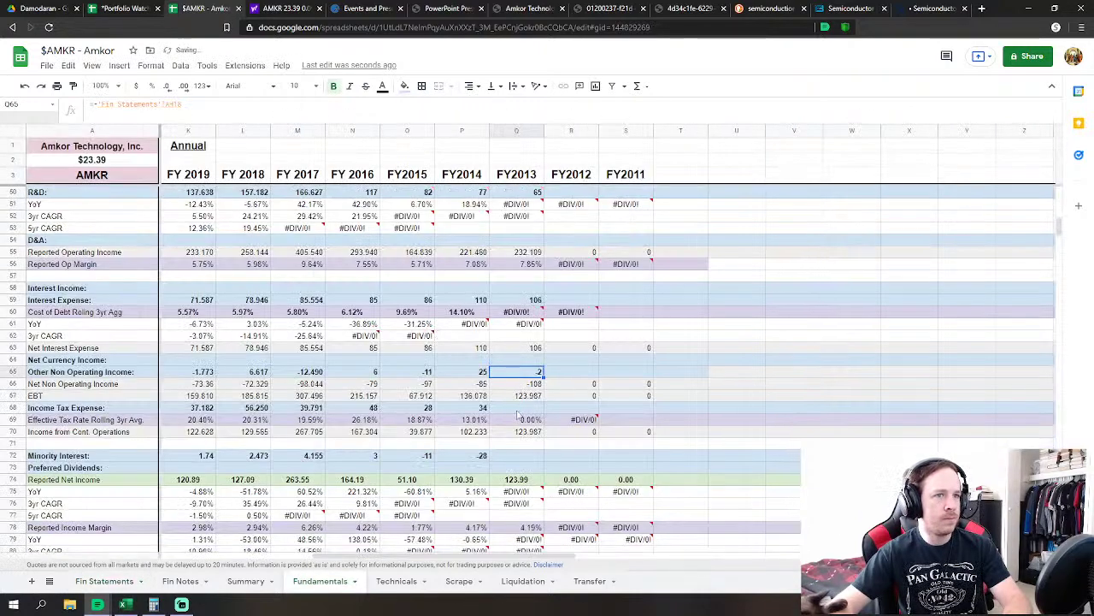
Link FY2013 Income Tax Expense to Fin Statements AH22 (23)
{"action": "left_click", "coordinate": [539, 409]}
{"action": "type", "text": "="}
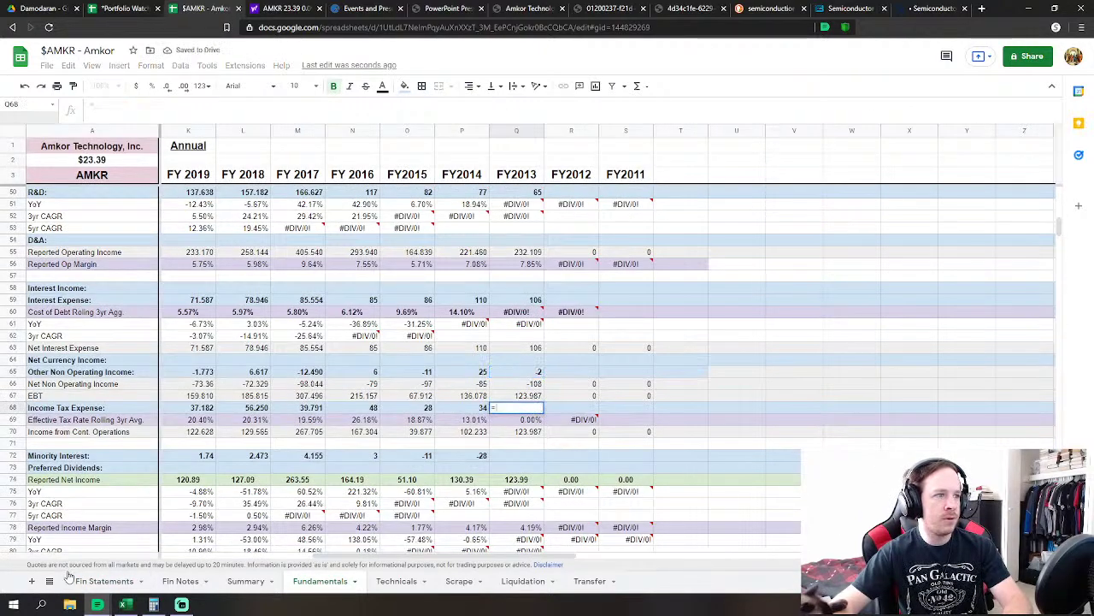
{"action": "left_click", "coordinate": [83, 582]}
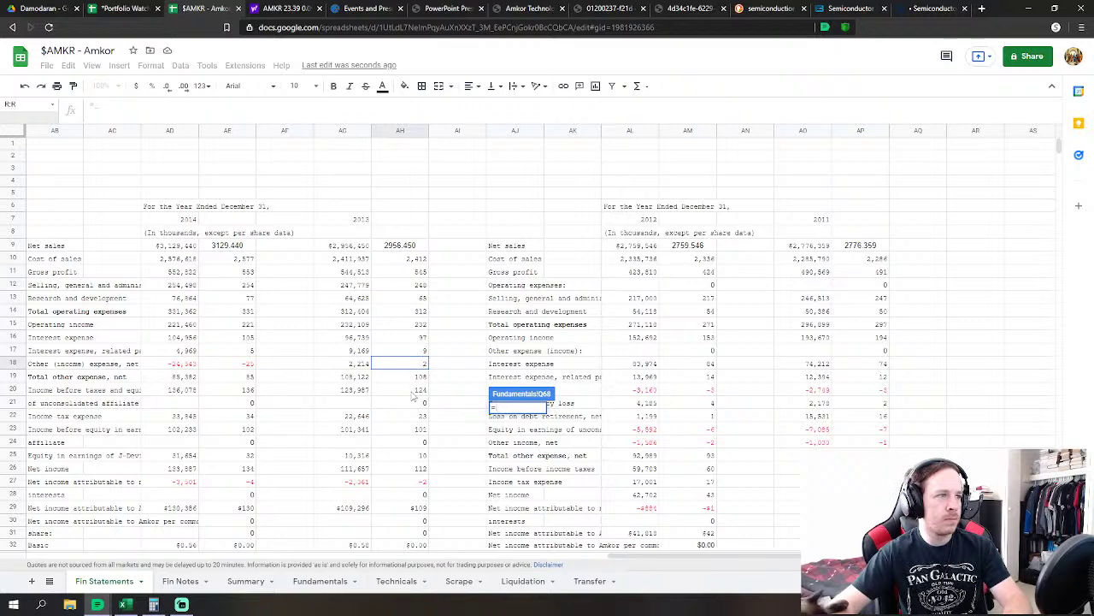
{"action": "left_click", "coordinate": [419, 419]}
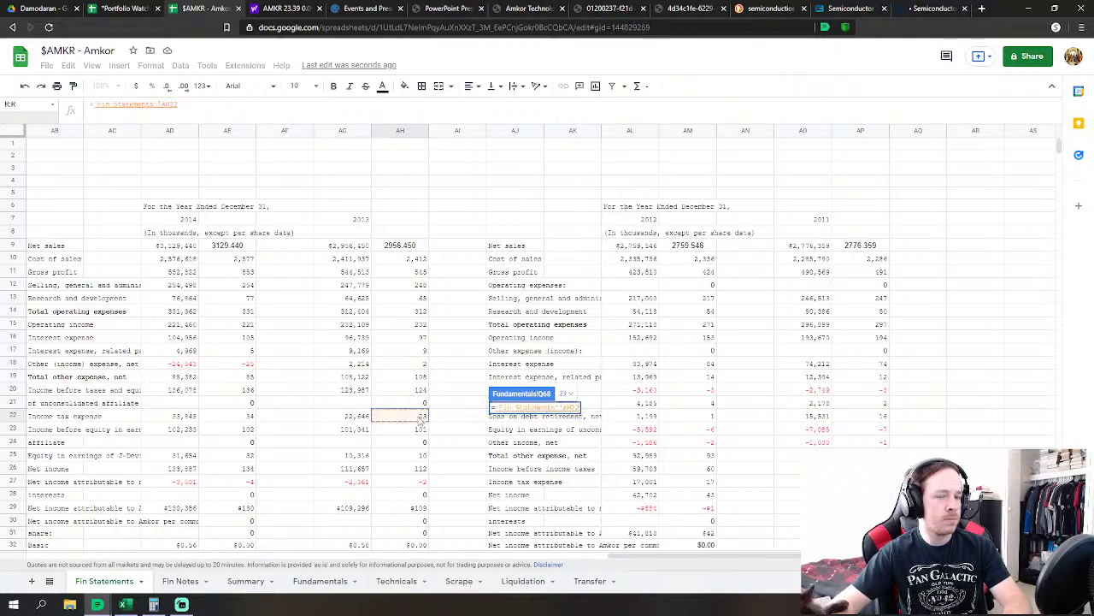
{"action": "key", "text": "Return"}
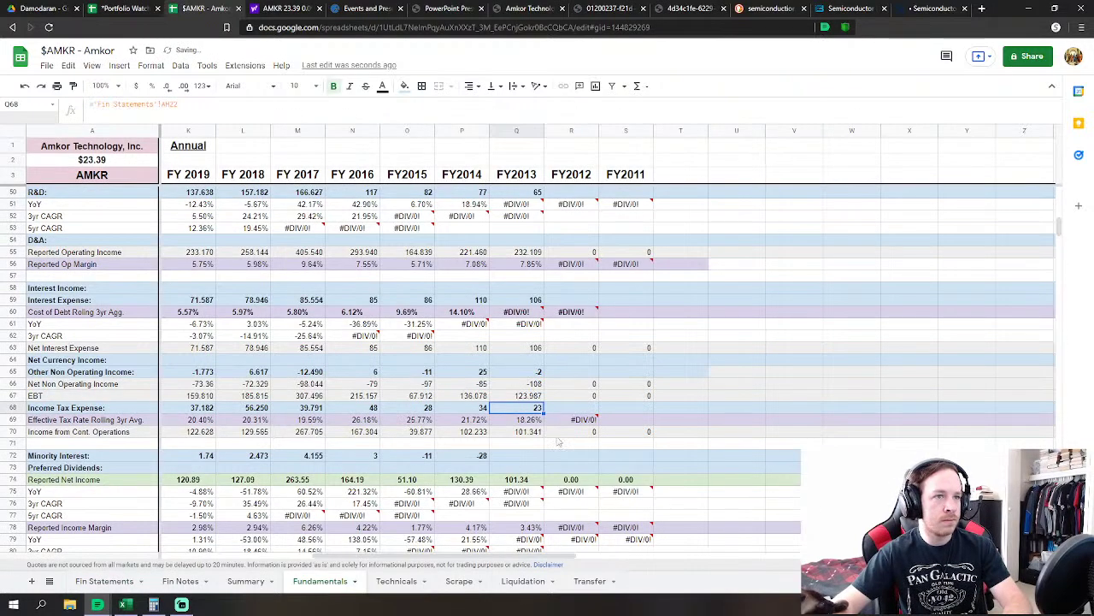
Set FY2013 Minority Interest to Fin Statements AH25-AH27, giving -8
{"action": "scroll", "coordinate": [558, 441], "scroll_direction": "down", "scroll_amount": 1}
{"action": "left_click", "coordinate": [522, 397]}
{"action": "type", "text": "="}
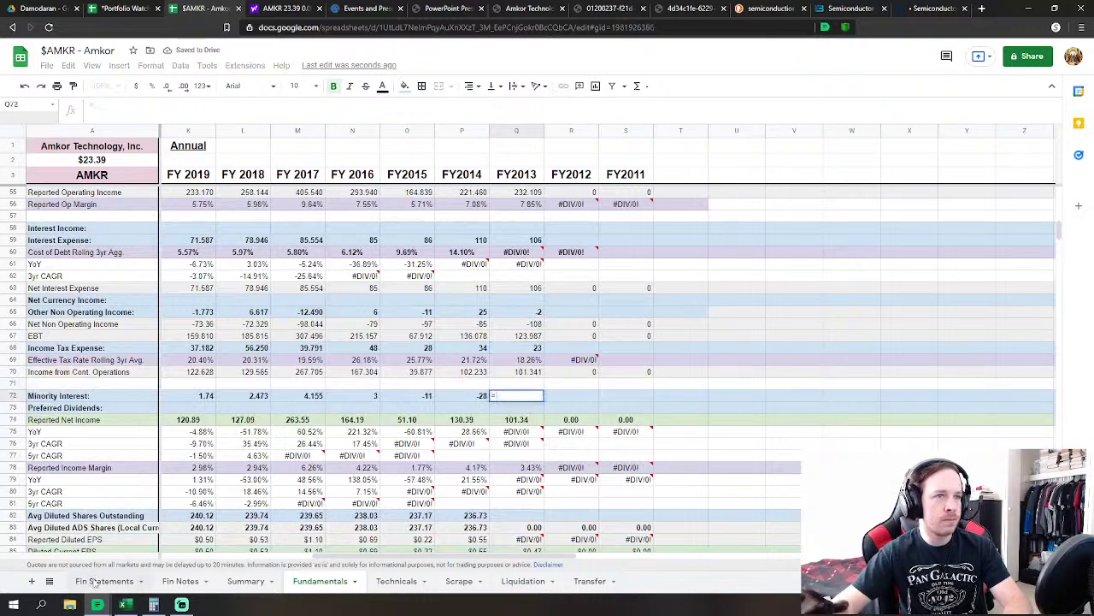
{"action": "left_click", "coordinate": [94, 581]}
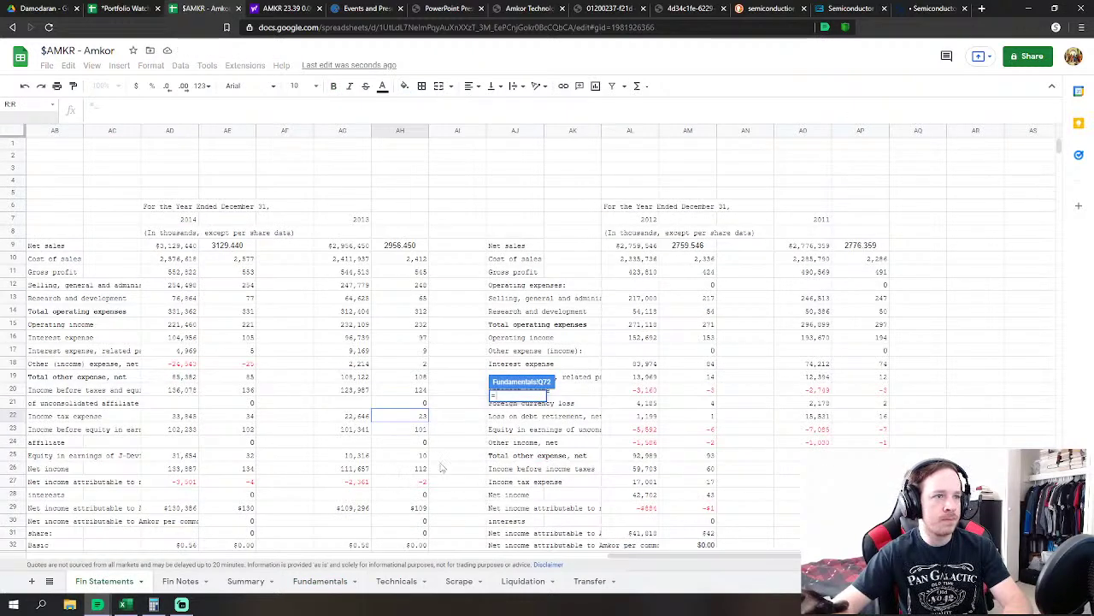
{"action": "left_click", "coordinate": [418, 455]}
{"action": "type", "text": "-'Fin Statements'!AH25"}
{"action": "left_click", "coordinate": [418, 483]}
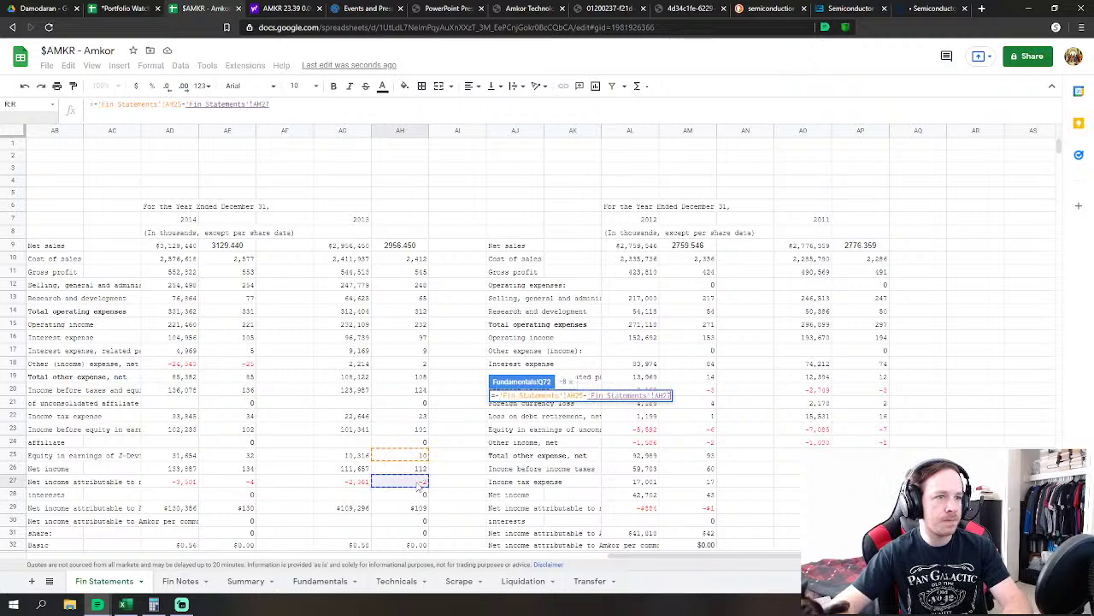
{"action": "key", "text": "Return"}
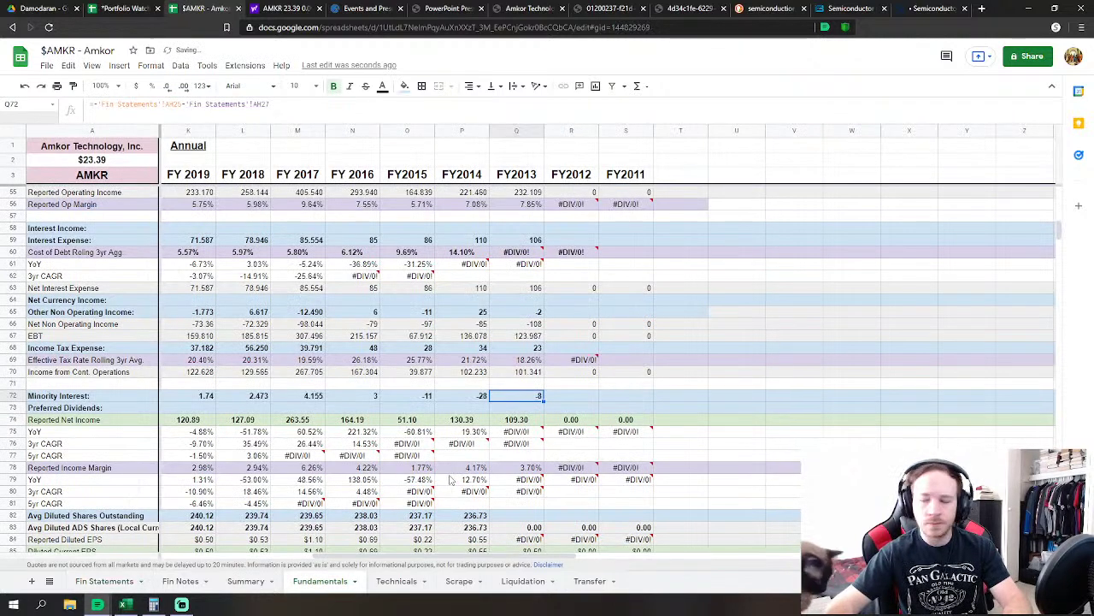
Link FY2013 Avg Diluted Shares Outstanding to Fin Statements AH37, showing 235.33
{"action": "scroll", "coordinate": [462, 477], "scroll_direction": "down", "scroll_amount": 2}
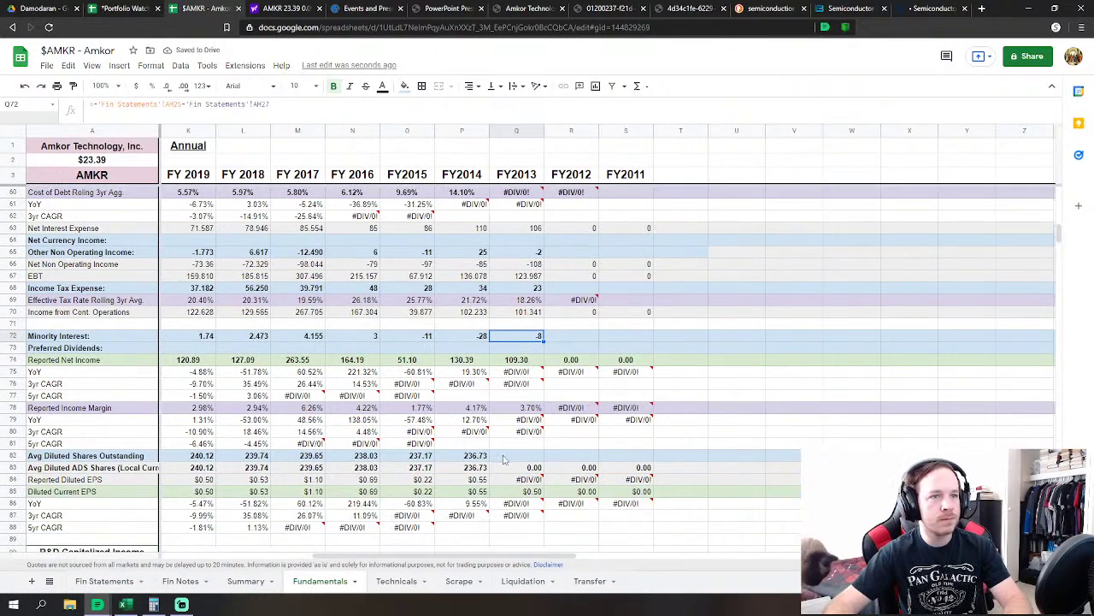
{"action": "left_click", "coordinate": [506, 458]}
{"action": "type", "text": "="}
{"action": "left_click", "coordinate": [107, 581]}
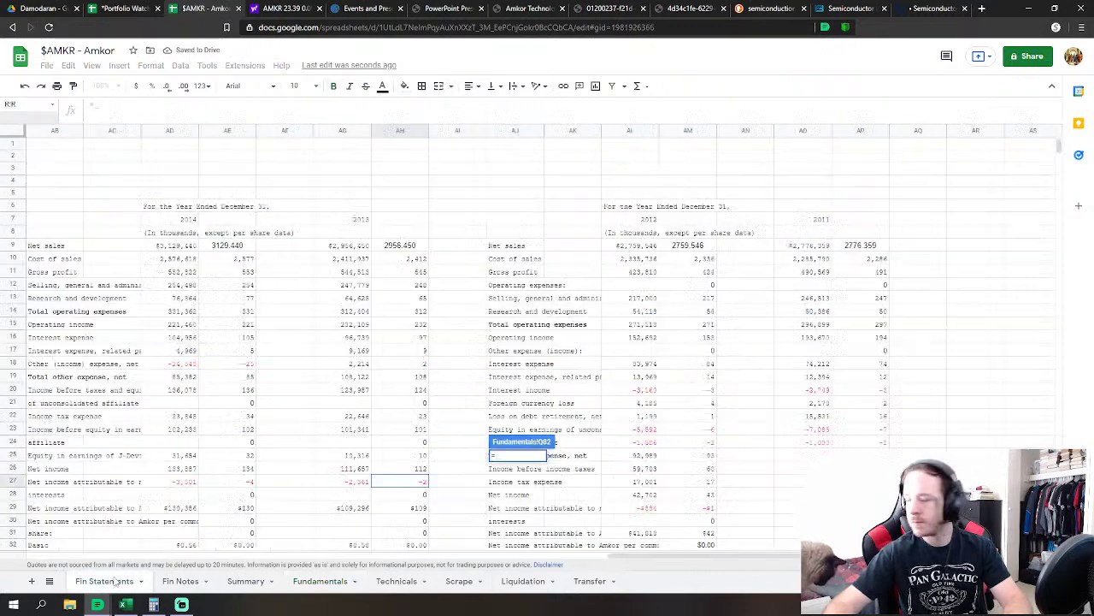
{"action": "scroll", "coordinate": [359, 449], "scroll_direction": "down", "scroll_amount": 3}
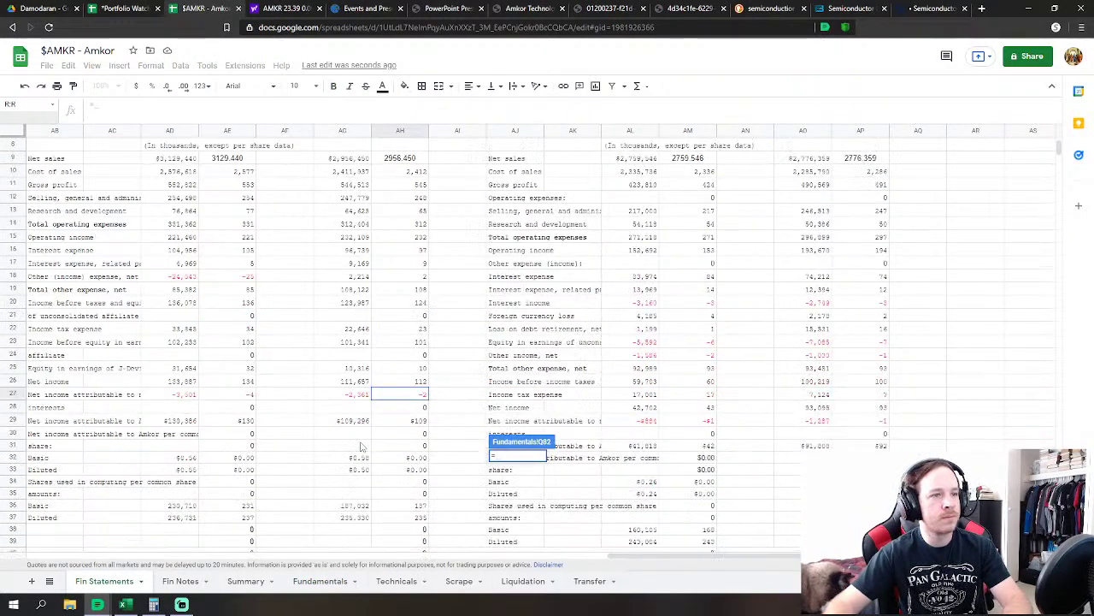
{"action": "left_click", "coordinate": [409, 479]}
{"action": "key", "text": "Return"}
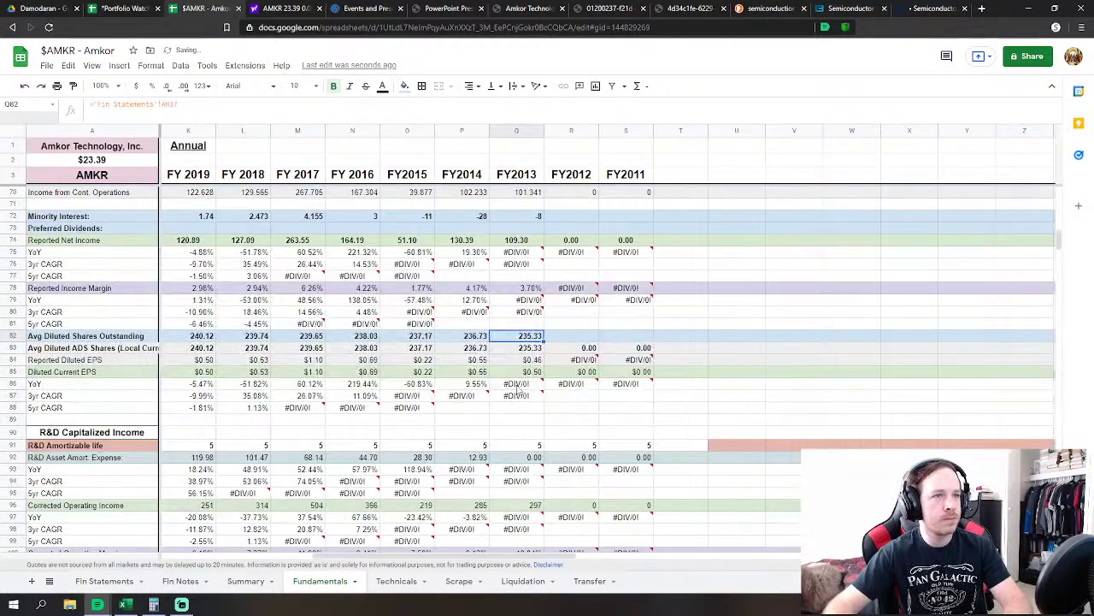
{"action": "scroll", "coordinate": [517, 389], "scroll_direction": "down", "scroll_amount": 6}
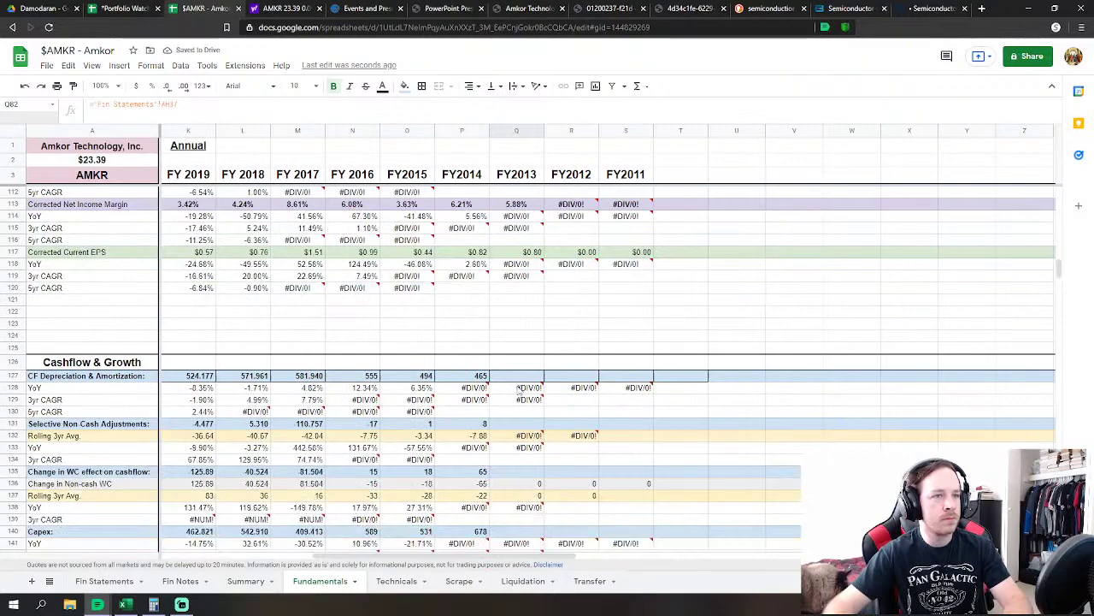
{"action": "left_click", "coordinate": [516, 376]}
Link FY2013 depreciation & amortization in Q127 to Fin Statements AH56, showing 410
{"action": "scroll", "coordinate": [516, 376], "scroll_direction": "down", "scroll_amount": 2}
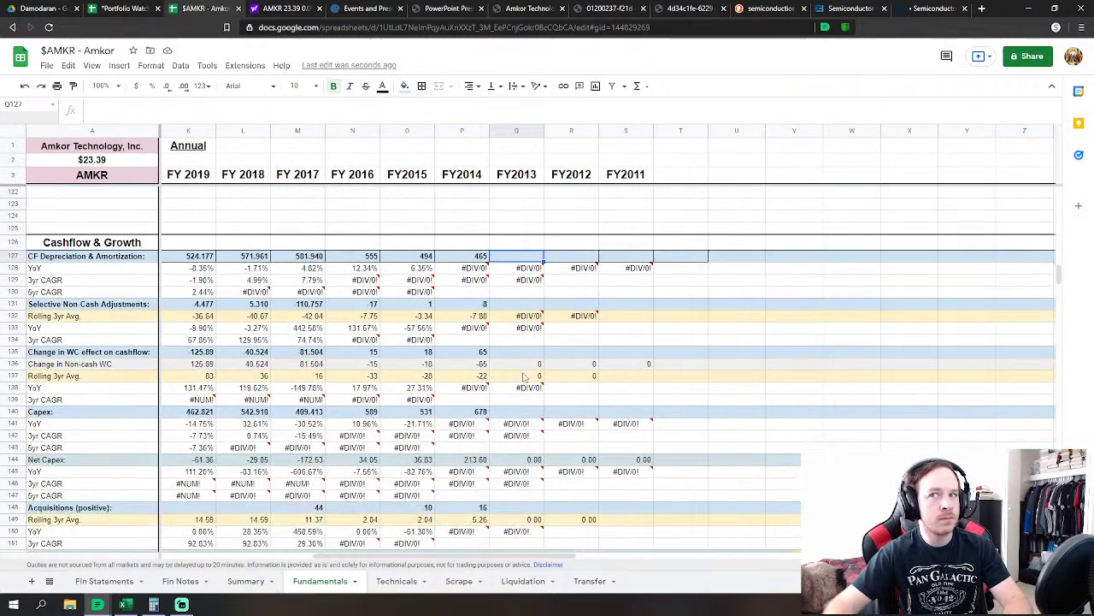
{"action": "type", "text": "="}
{"action": "left_click", "coordinate": [104, 580]}
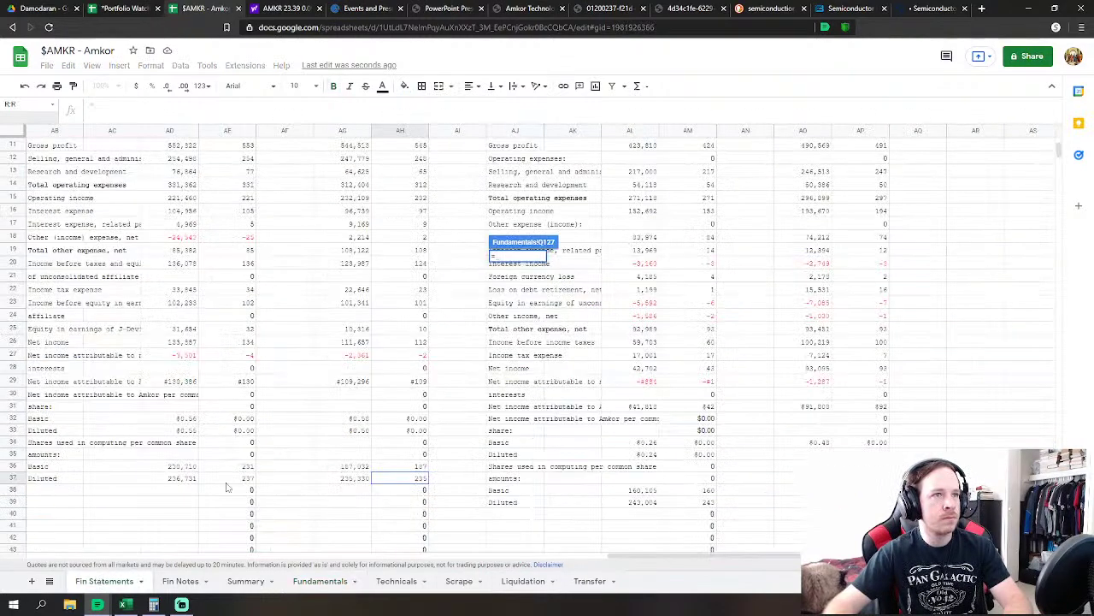
{"action": "scroll", "coordinate": [439, 412], "scroll_direction": "down", "scroll_amount": 4}
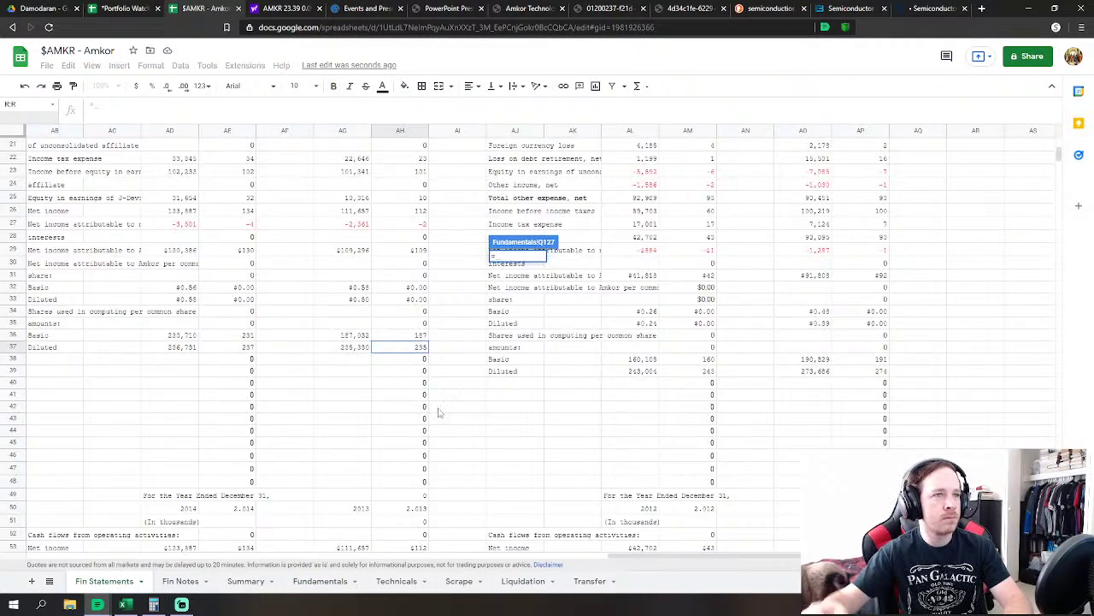
{"action": "scroll", "coordinate": [419, 419], "scroll_direction": "down", "scroll_amount": 3}
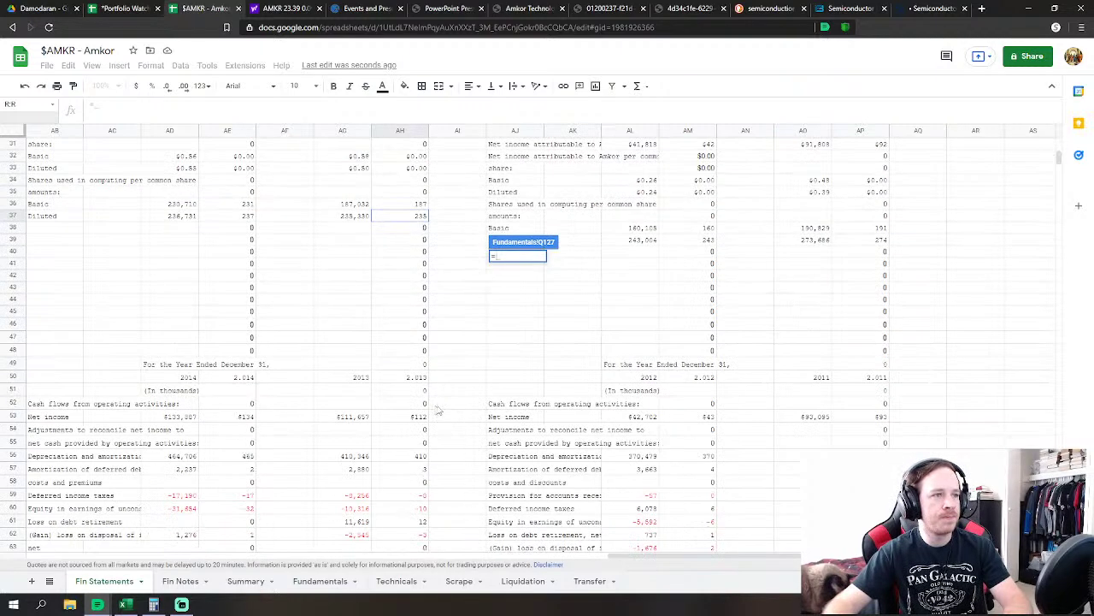
{"action": "scroll", "coordinate": [440, 392], "scroll_direction": "down", "scroll_amount": 2}
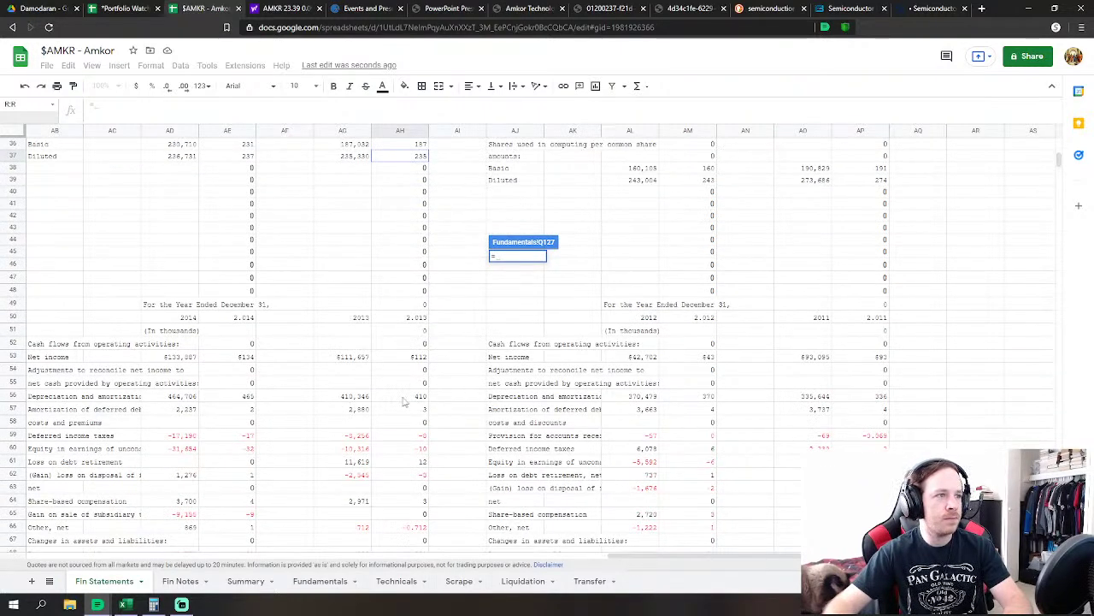
{"action": "left_click", "coordinate": [414, 396]}
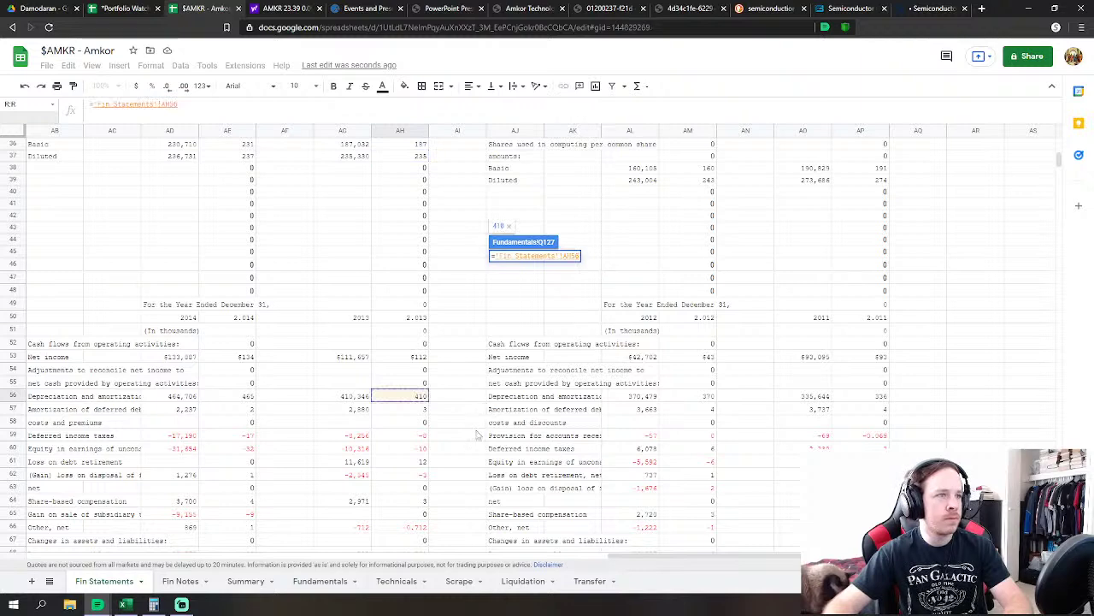
{"action": "key", "text": "Return"}
Link FY2013 non-cash adjustments in Q131 to Fin Statements AH62, showing 3
{"action": "left_click", "coordinate": [525, 305]}
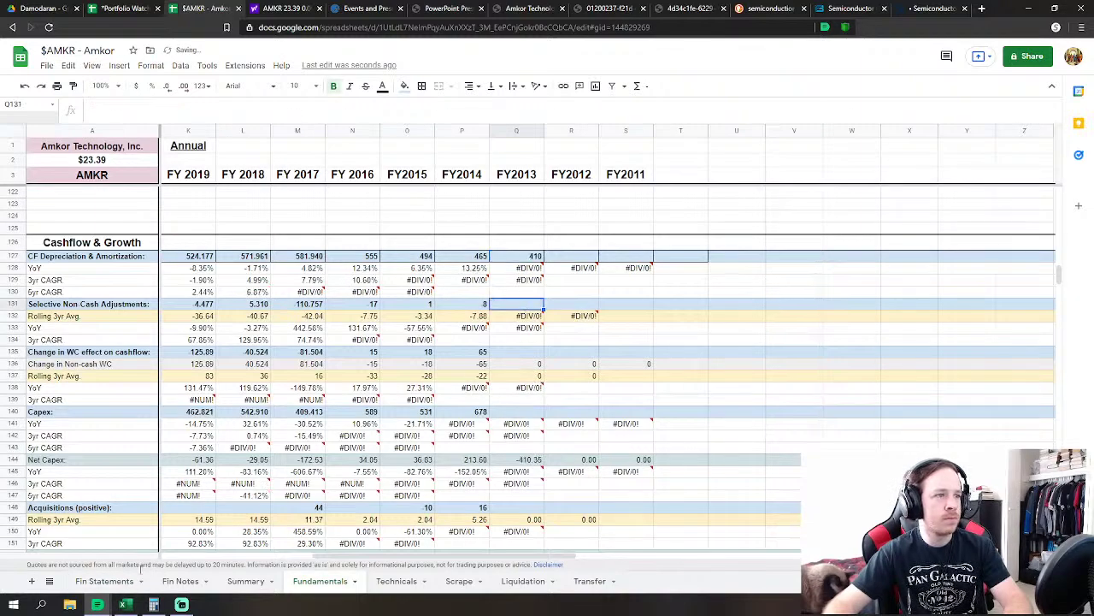
{"action": "type", "text": "="}
{"action": "left_click", "coordinate": [106, 581]}
{"action": "scroll", "coordinate": [408, 431], "scroll_direction": "down", "scroll_amount": 1}
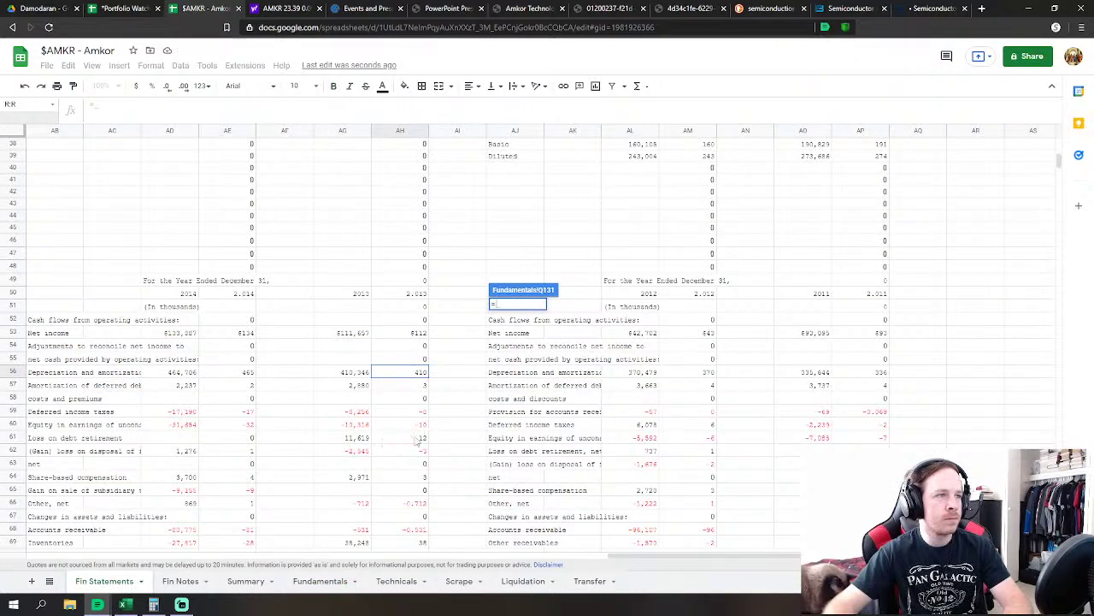
{"action": "left_click", "coordinate": [425, 454]}
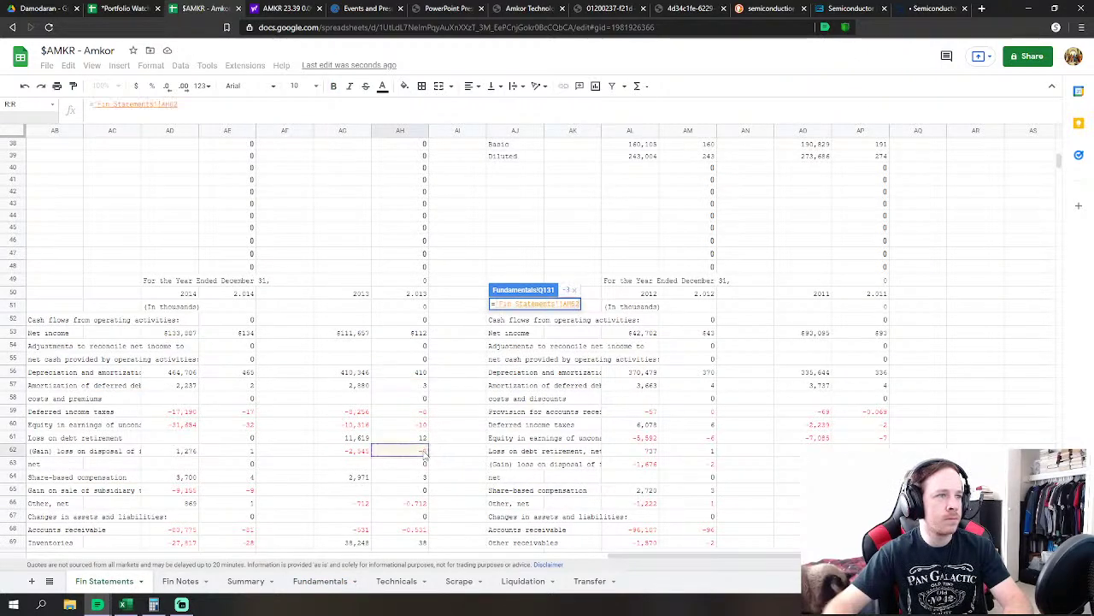
{"action": "type", "text": "+"}
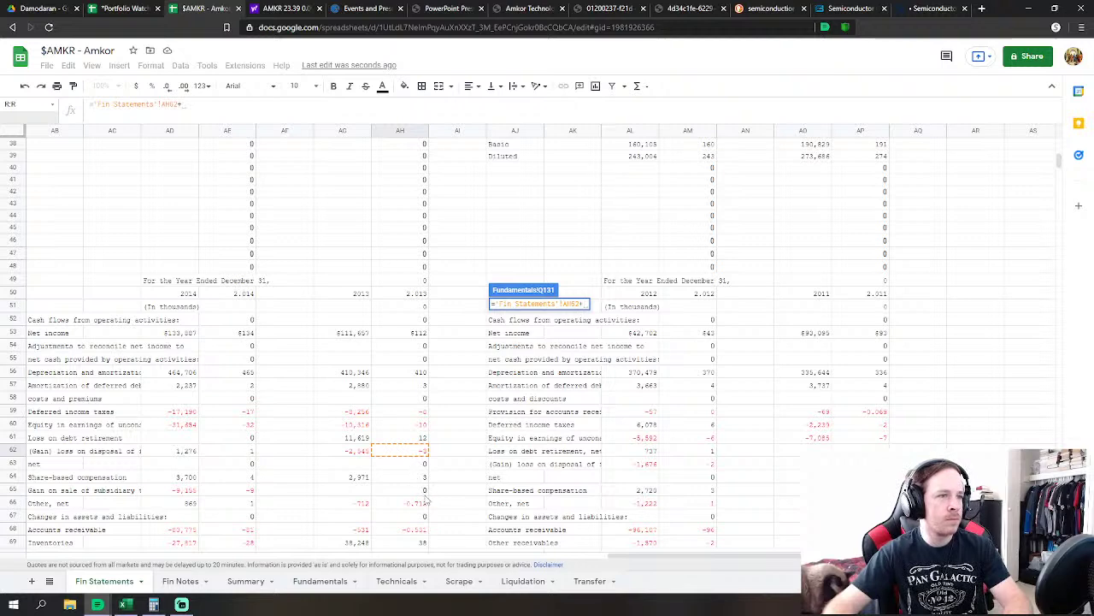
{"action": "key", "text": "BackSpace"}
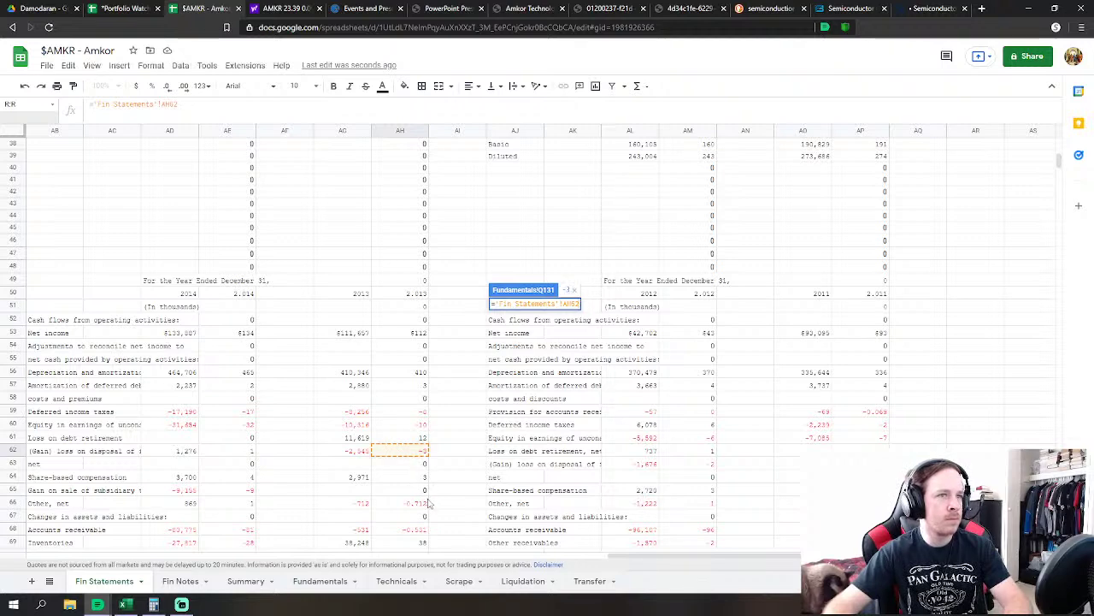
{"action": "key", "text": "Return"}
{"action": "left_click", "coordinate": [527, 332]}
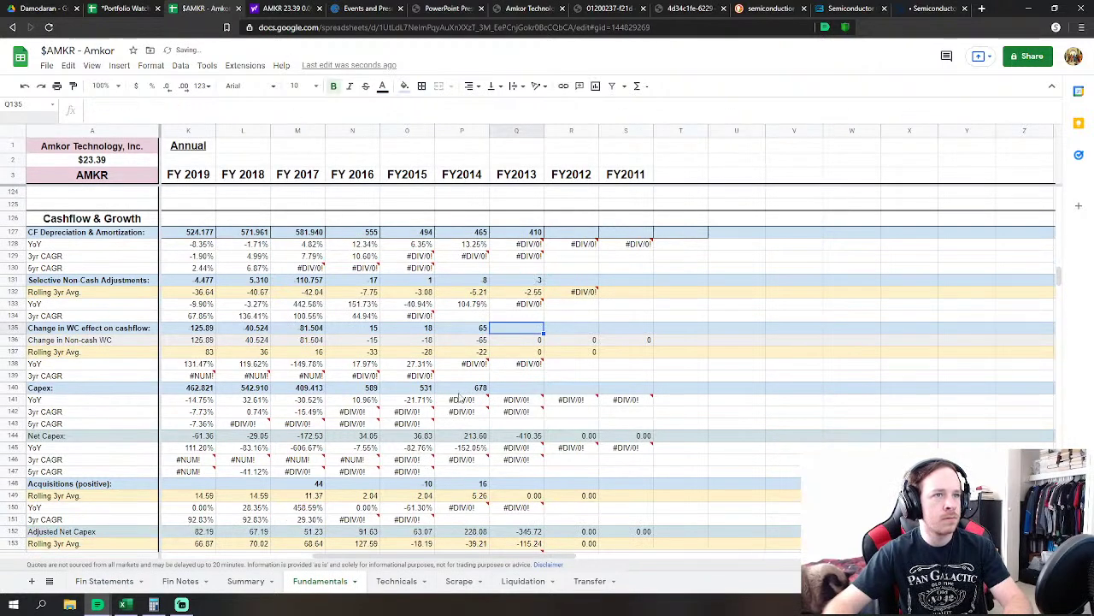
Set FY2013 working-capital change to SUM of Fin Statements AH68:AH75
{"action": "type", "text": "="}
{"action": "left_click", "coordinate": [104, 580]}
{"action": "type", "text": "SUM"}
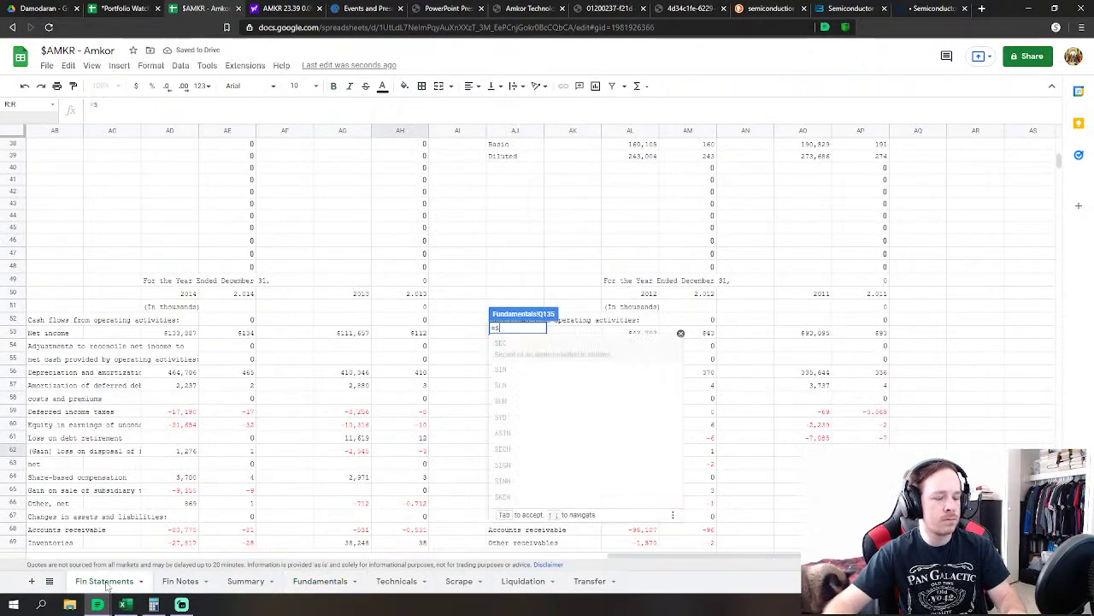
{"action": "left_click", "coordinate": [575, 346]}
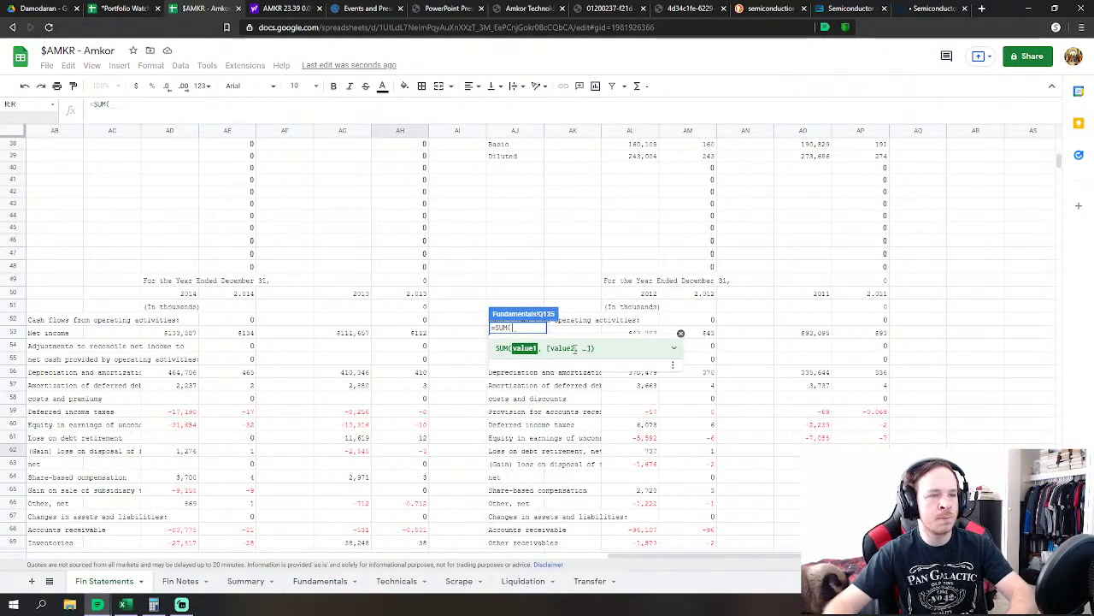
{"action": "scroll", "coordinate": [432, 419], "scroll_direction": "down", "scroll_amount": 2}
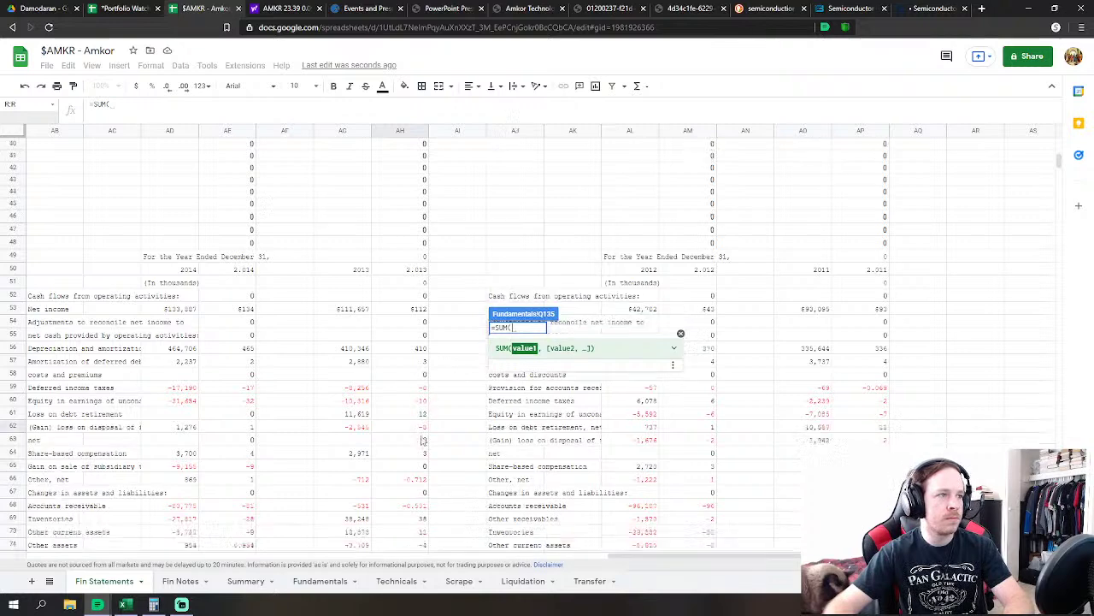
{"action": "left_click_drag", "start_coordinate": [420, 473], "coordinate": [466, 548]}
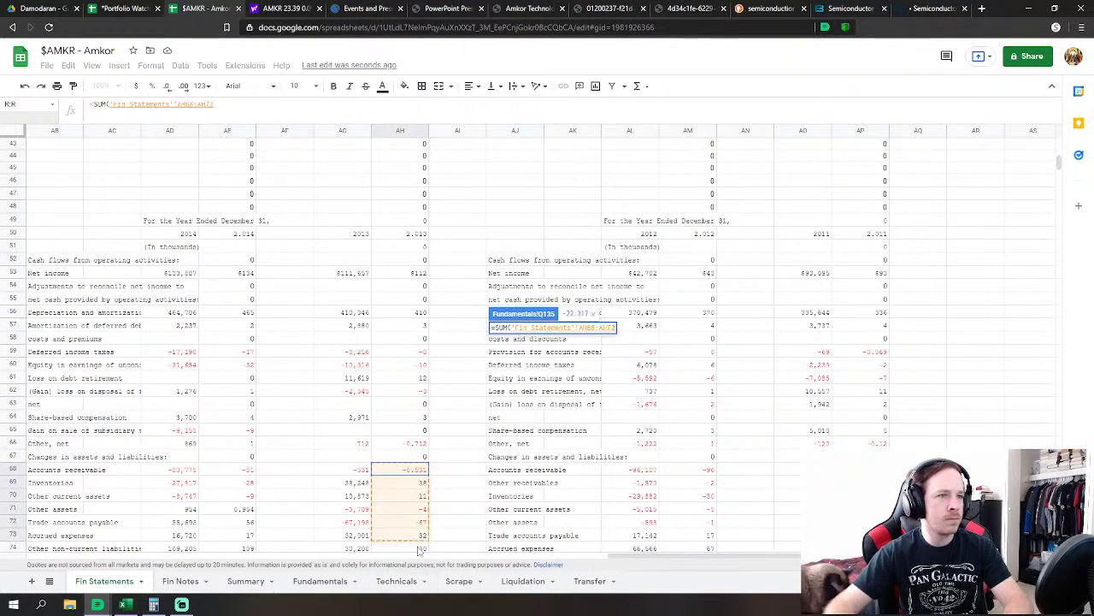
{"action": "scroll", "coordinate": [445, 428], "scroll_direction": "down", "scroll_amount": 4}
{"action": "left_click", "coordinate": [433, 351]}
{"action": "left_click_drag", "start_coordinate": [419, 316], "coordinate": [423, 396]}
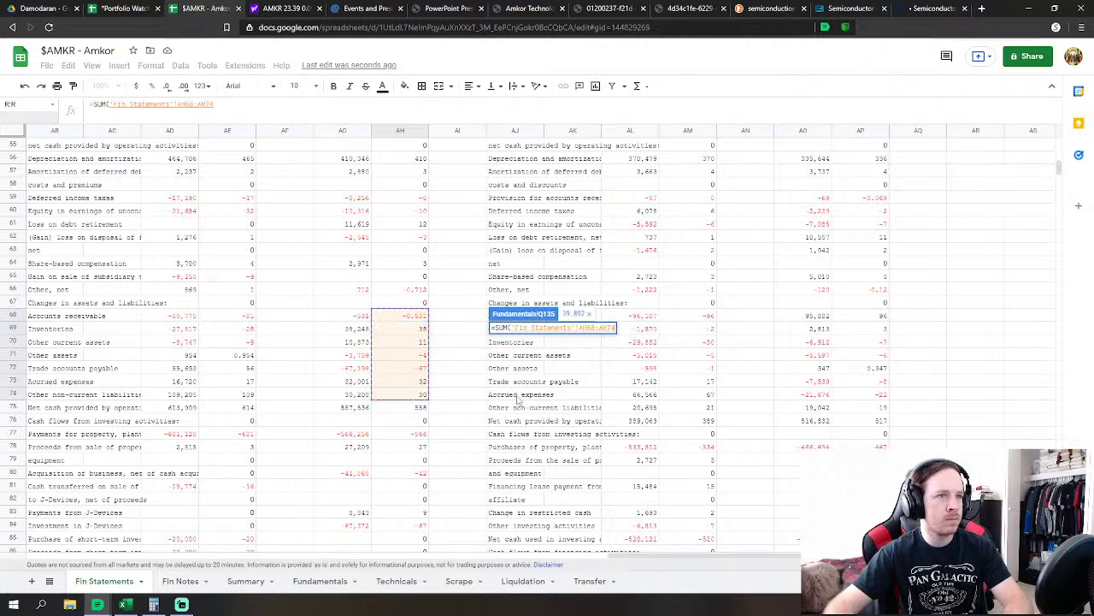
{"action": "key", "text": "Return"}
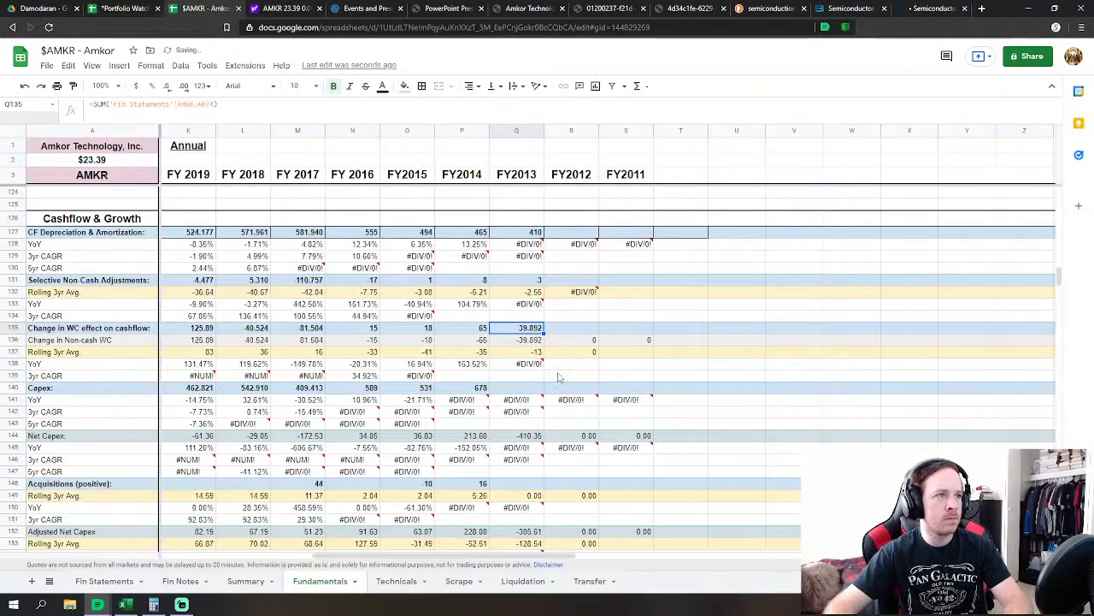
Set FY2013 Capex to equipment payments minus equipment-sale proceeds and both J-Devices lines
{"action": "left_click", "coordinate": [529, 389]}
{"action": "type", "text": "="}
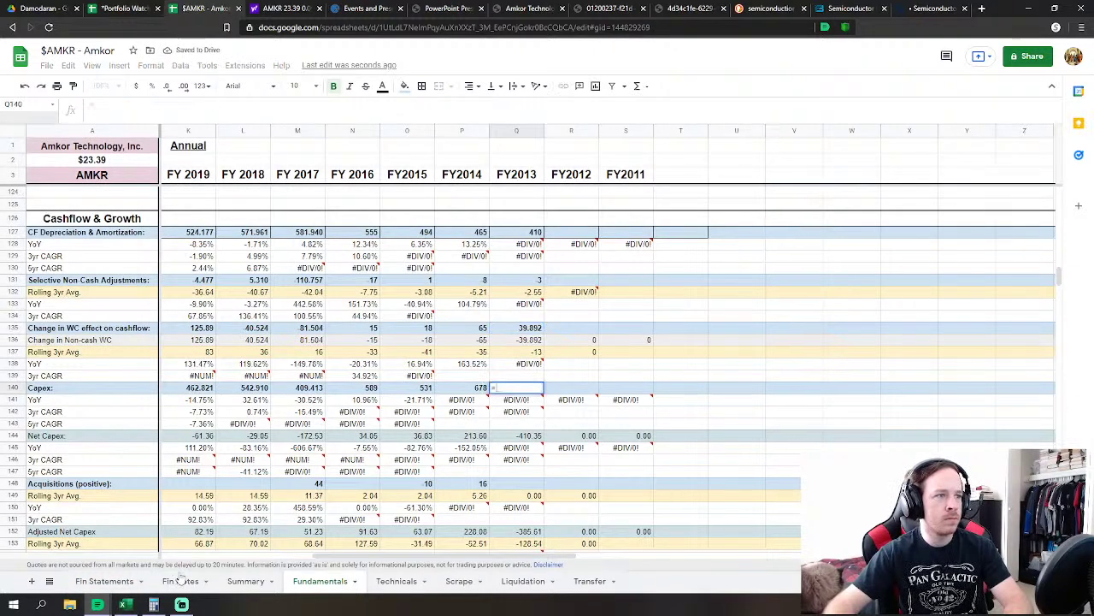
{"action": "left_click", "coordinate": [104, 580]}
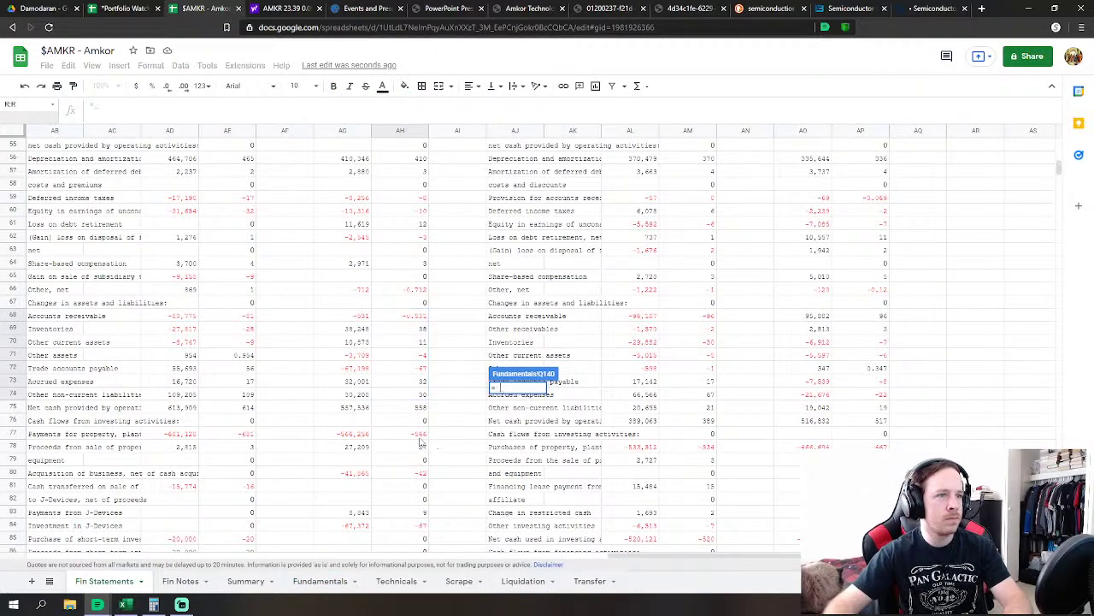
{"action": "left_click", "coordinate": [419, 436]}
{"action": "type", "text": "-"}
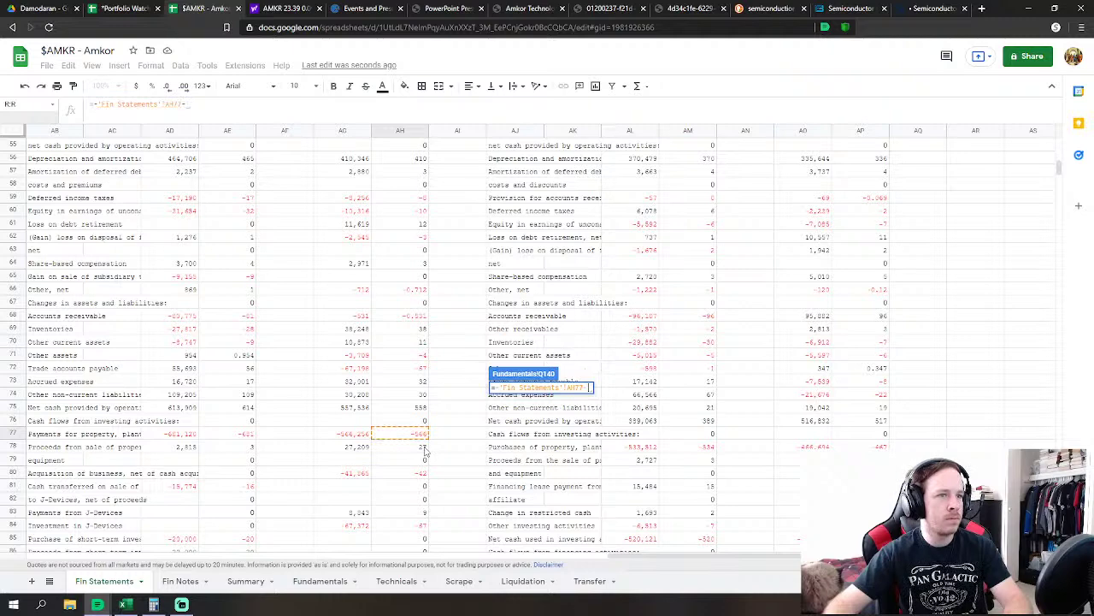
{"action": "left_click", "coordinate": [423, 447]}
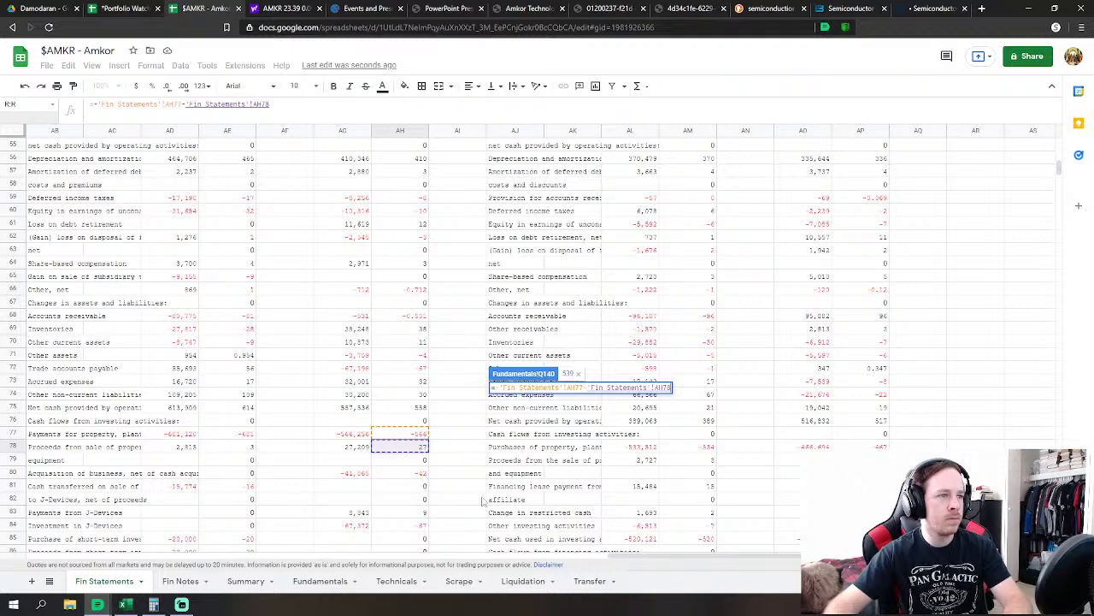
{"action": "scroll", "coordinate": [483, 502], "scroll_direction": "down", "scroll_amount": 3}
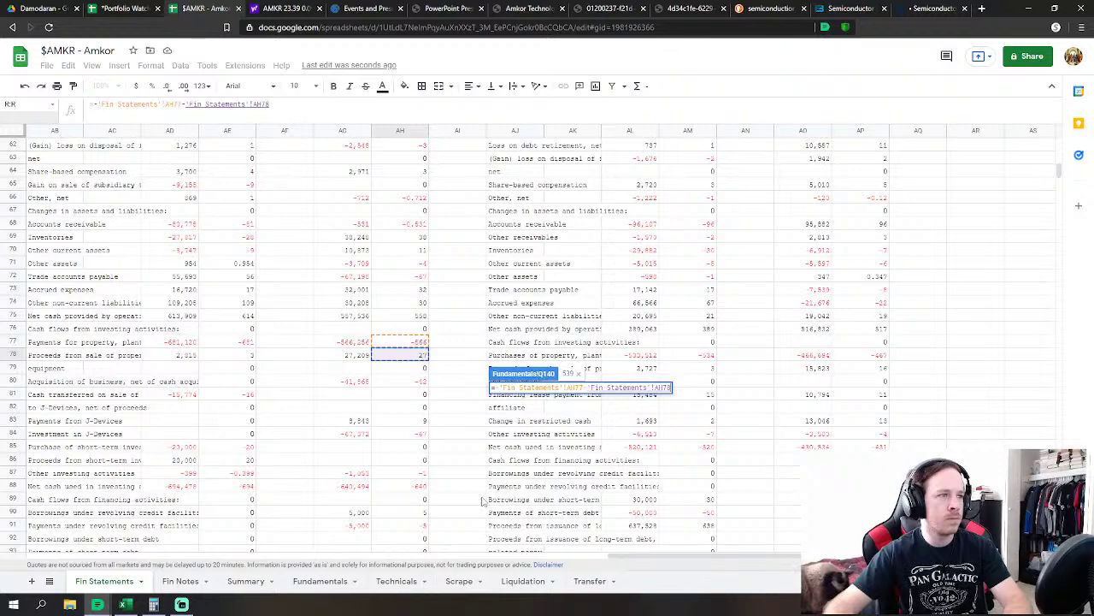
{"action": "type", "text": "-"}
{"action": "left_click", "coordinate": [422, 421]}
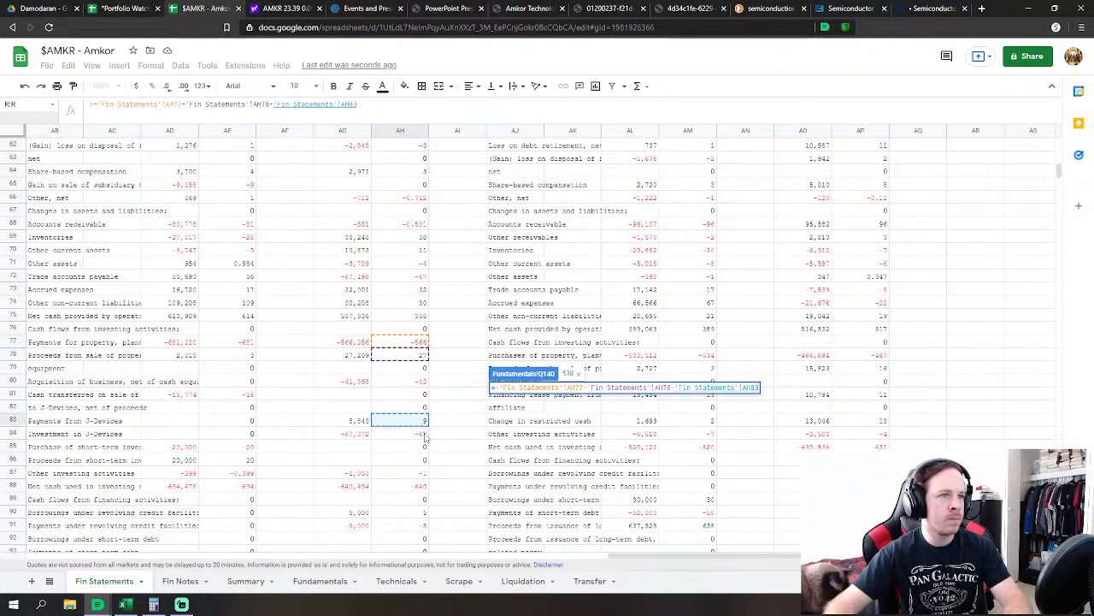
{"action": "type", "text": "-"}
{"action": "left_click", "coordinate": [423, 435]}
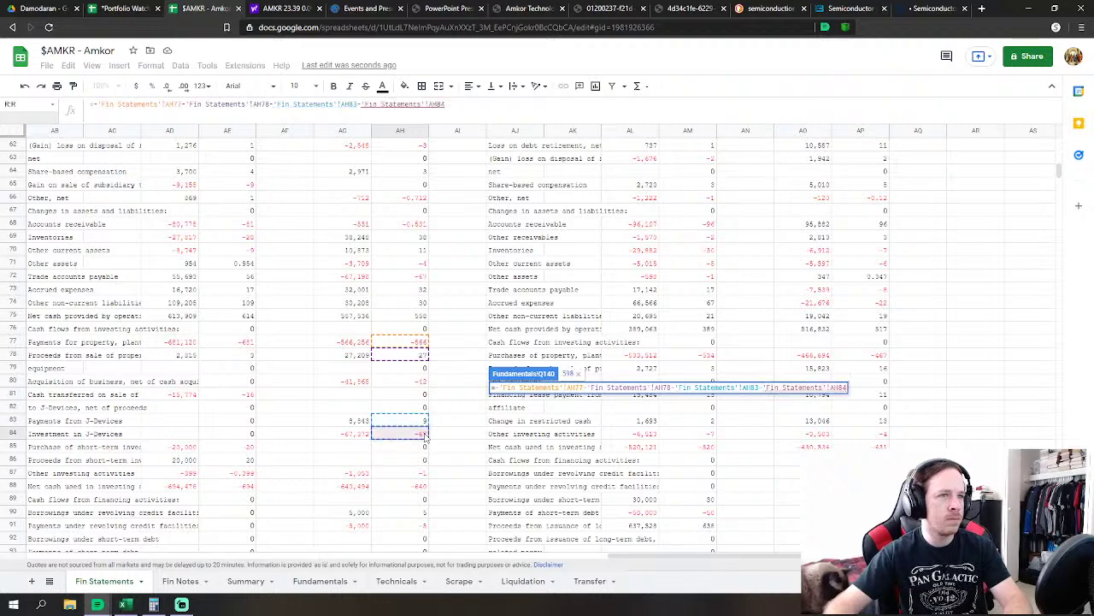
{"action": "key", "text": "Return"}
Link FY2013 acquisitions to the Fin Statements 2013 business acquisition value
{"action": "left_click", "coordinate": [516, 483]}
{"action": "type", "text": "="}
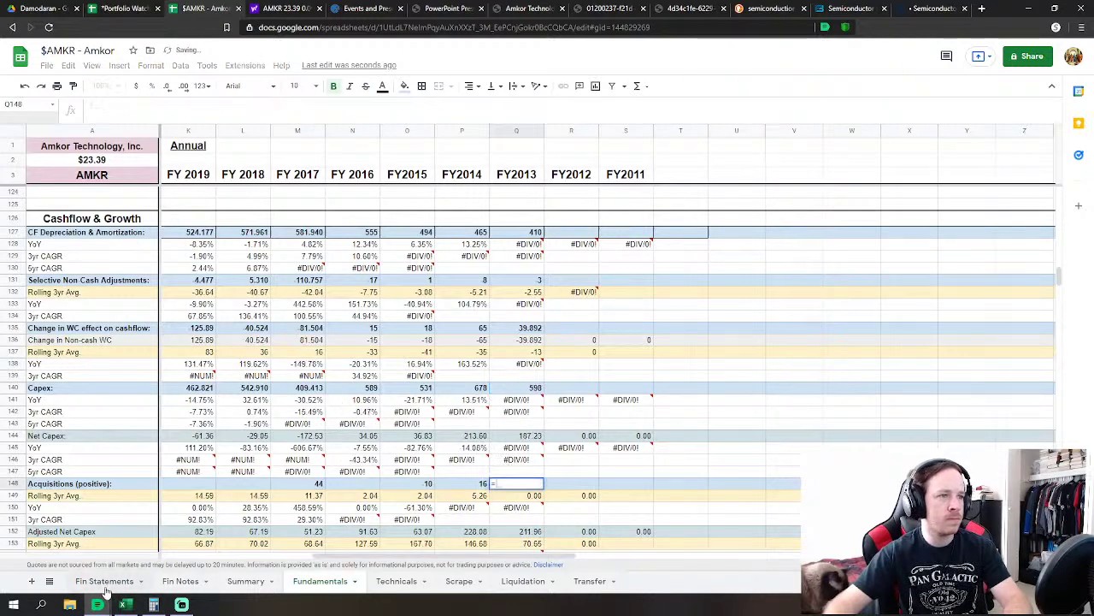
{"action": "left_click", "coordinate": [105, 588]}
{"action": "left_click", "coordinate": [401, 381]}
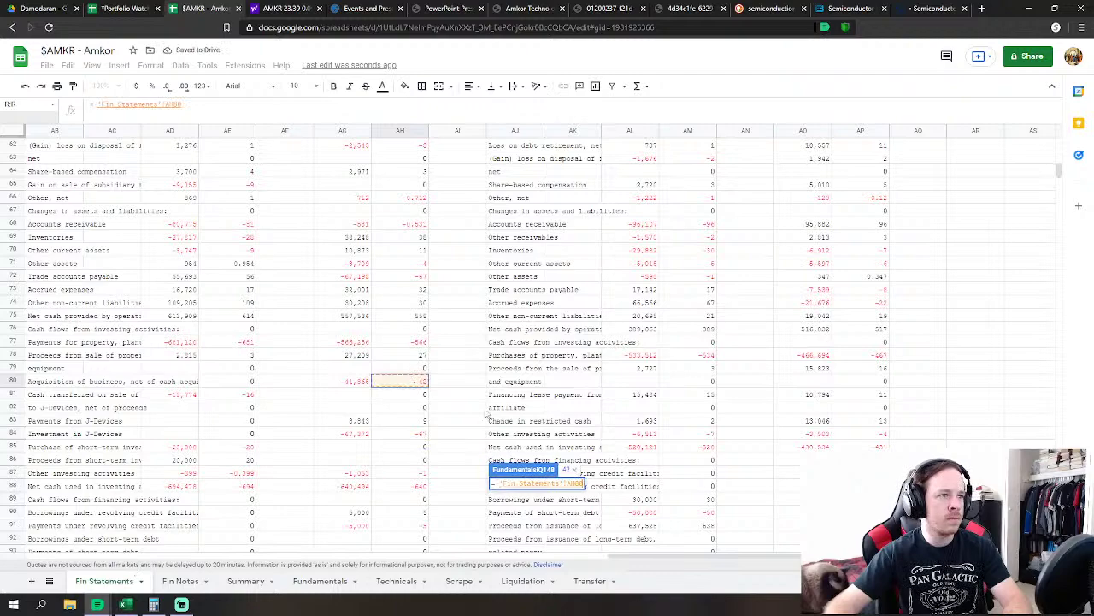
{"action": "scroll", "coordinate": [487, 415], "scroll_direction": "down", "scroll_amount": 2}
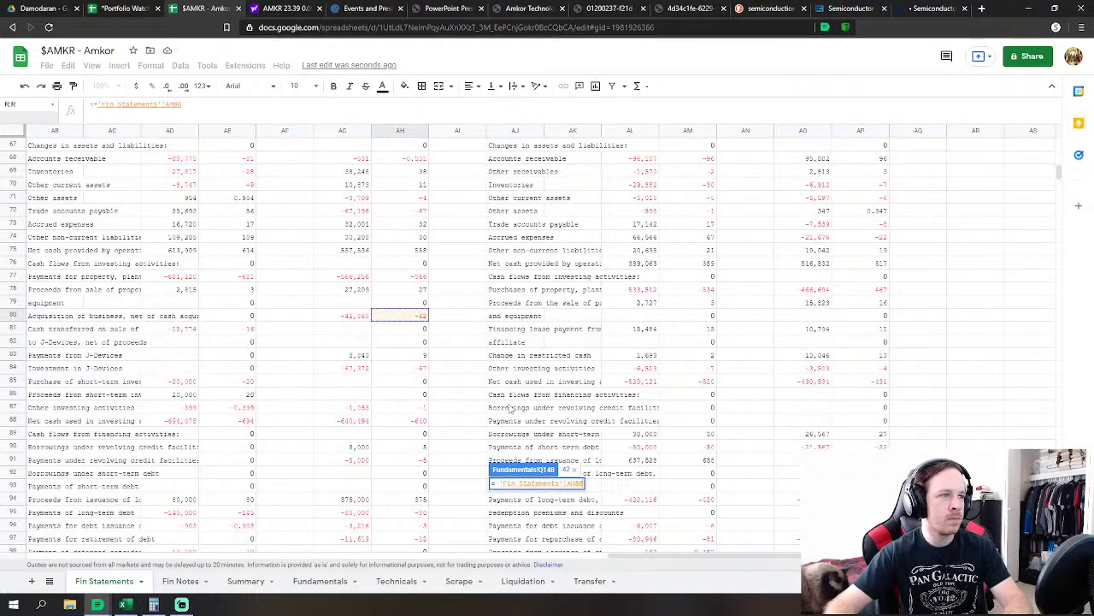
{"action": "key", "text": "Return"}
Start FY2013 Net Debt Issue by adding the revolving credit, long-term debt, issuance-cost and retirement lines
{"action": "scroll", "coordinate": [517, 393], "scroll_direction": "down", "scroll_amount": 6}
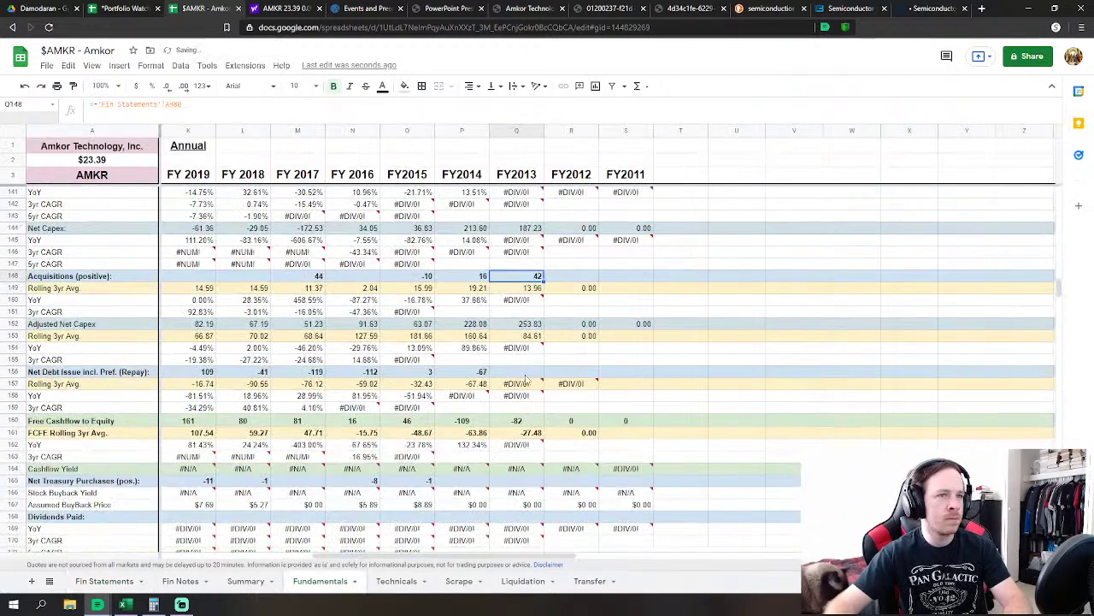
{"action": "left_click", "coordinate": [526, 374]}
{"action": "type", "text": "="}
{"action": "left_click", "coordinate": [104, 582]}
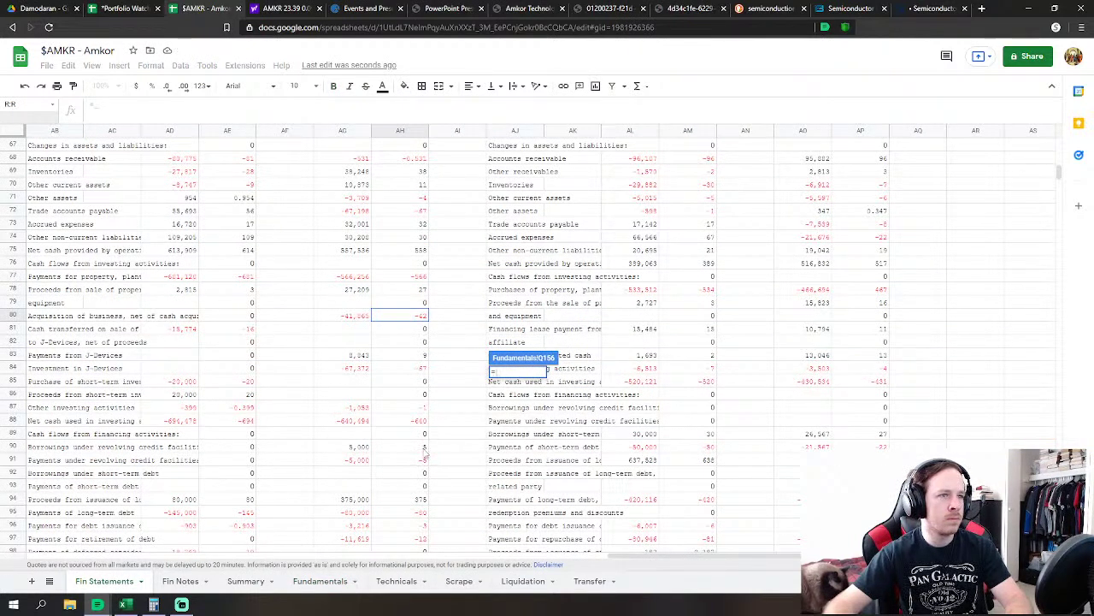
{"action": "left_click", "coordinate": [421, 449]}
{"action": "type", "text": "+"}
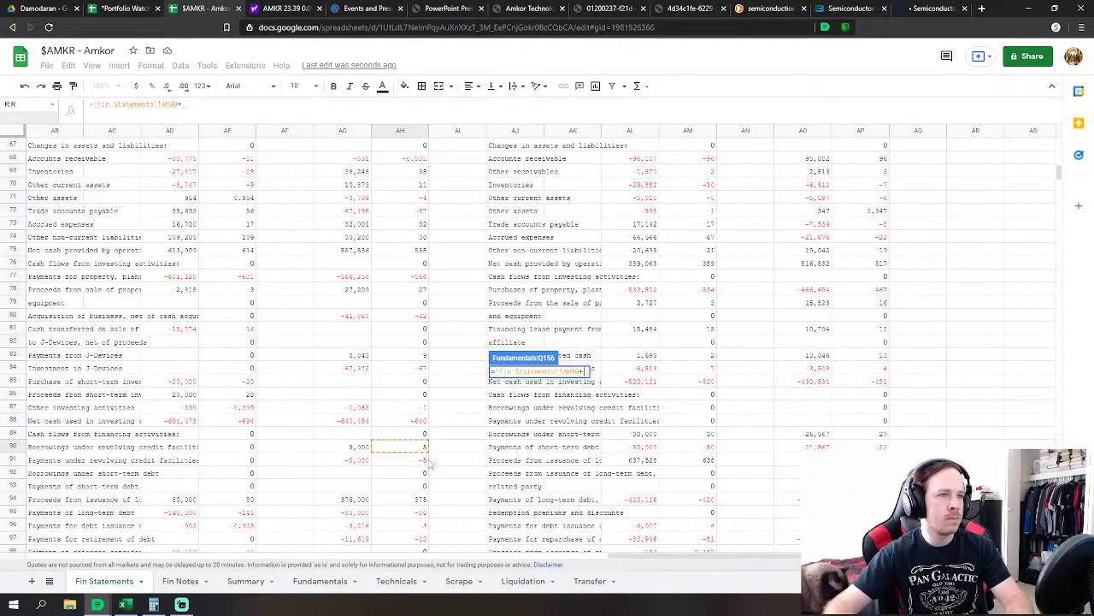
{"action": "left_click", "coordinate": [425, 463]}
{"action": "type", "text": "+"}
{"action": "left_click", "coordinate": [419, 502]}
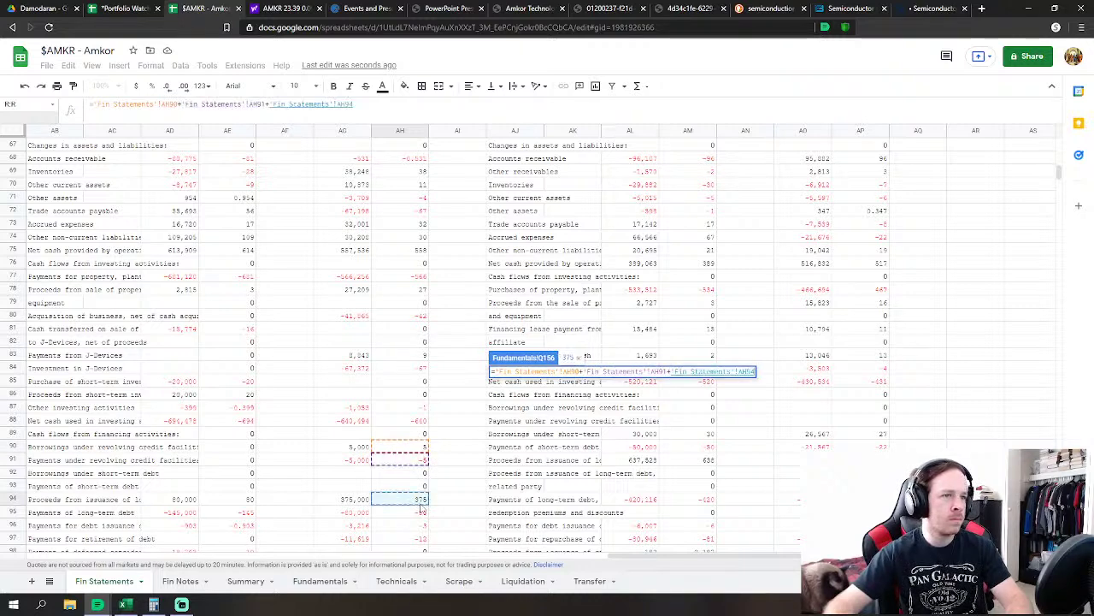
{"action": "type", "text": "+"}
{"action": "left_click", "coordinate": [423, 514]}
{"action": "type", "text": "+'Fin Statements'!AH95+"}
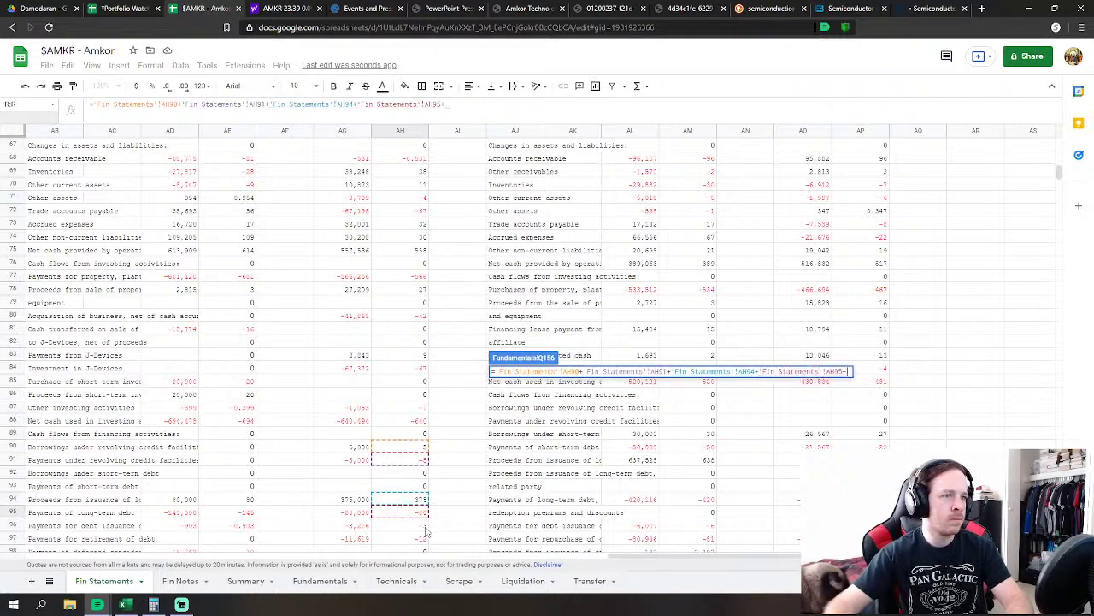
{"action": "left_click", "coordinate": [422, 525]}
{"action": "type", "text": "+"}
{"action": "left_click", "coordinate": [422, 538]}
Add Fin Statements AH101 and AH103 to complete Net Debt Issue at 280
{"action": "scroll", "coordinate": [476, 501], "scroll_direction": "down", "scroll_amount": 2}
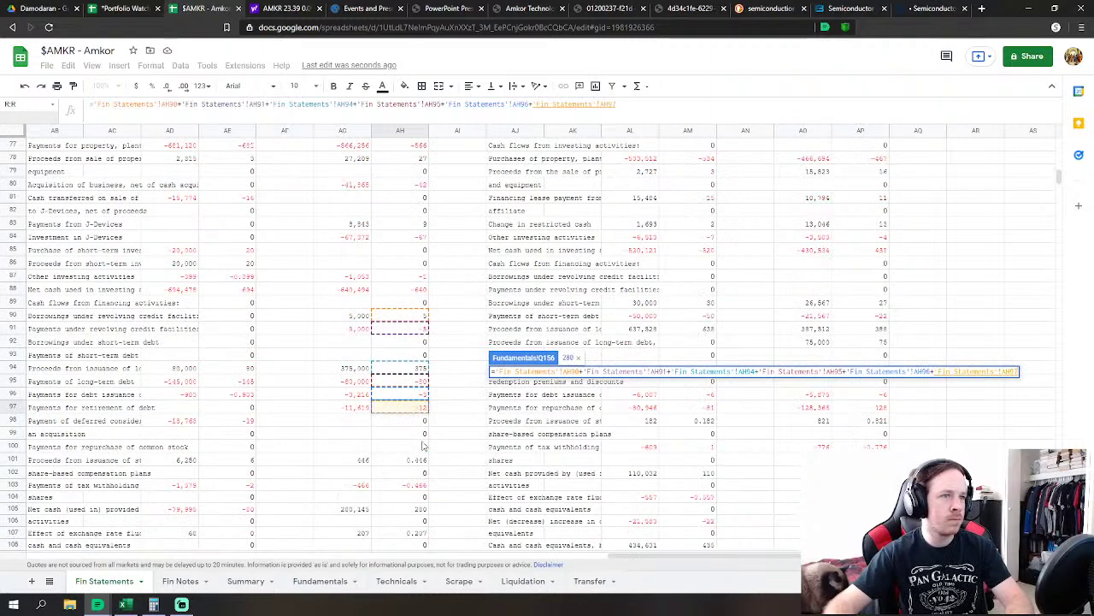
{"action": "type", "text": "+"}
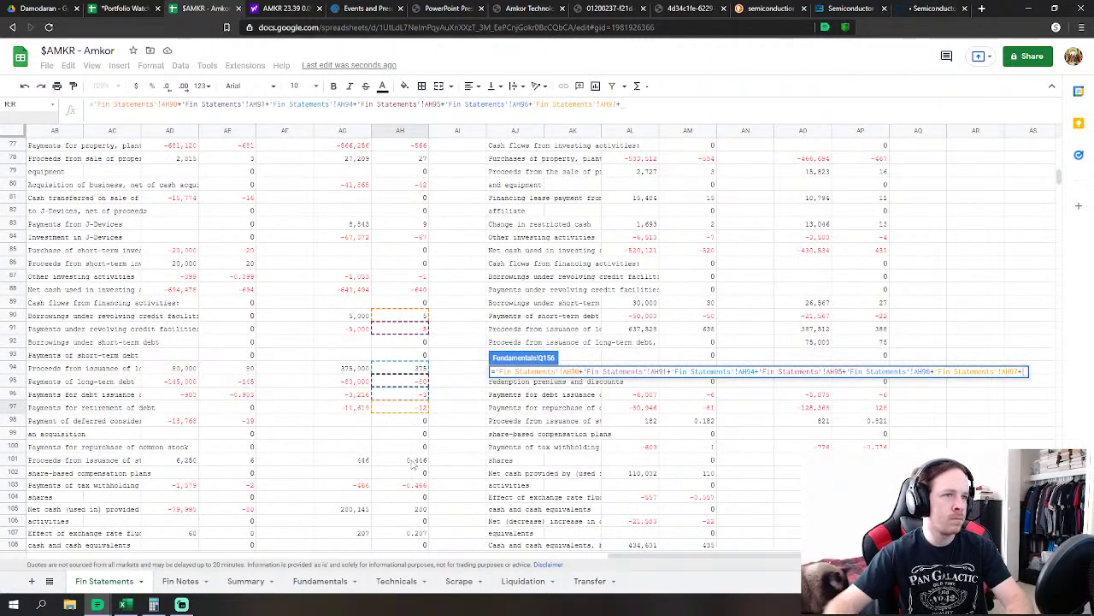
{"action": "left_click", "coordinate": [419, 462]}
{"action": "type", "text": "+"}
{"action": "left_click", "coordinate": [421, 485]}
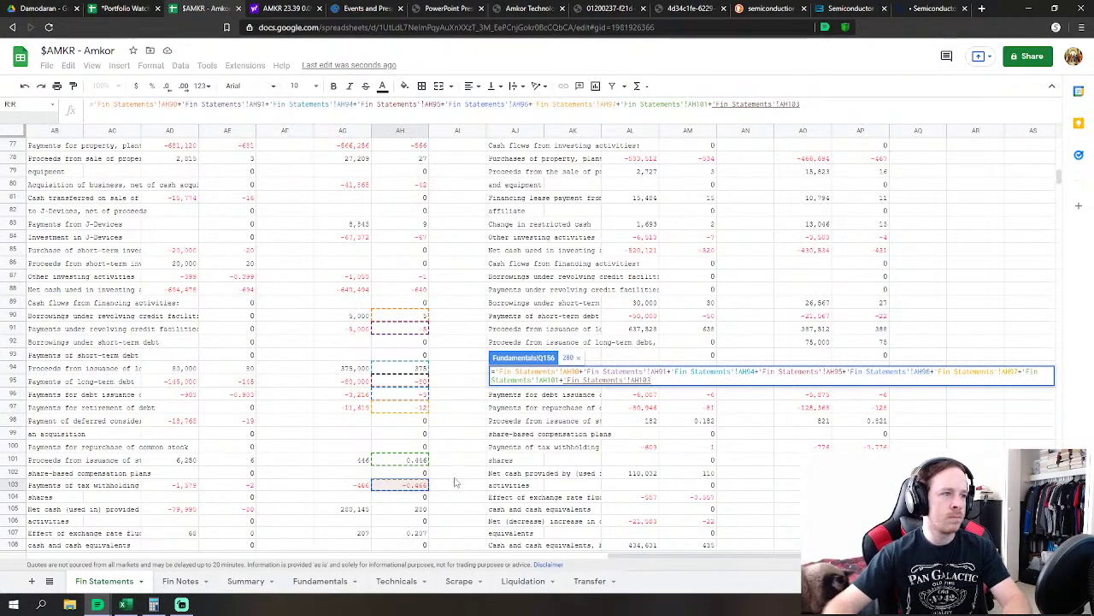
{"action": "scroll", "coordinate": [456, 483], "scroll_direction": "down", "scroll_amount": 1}
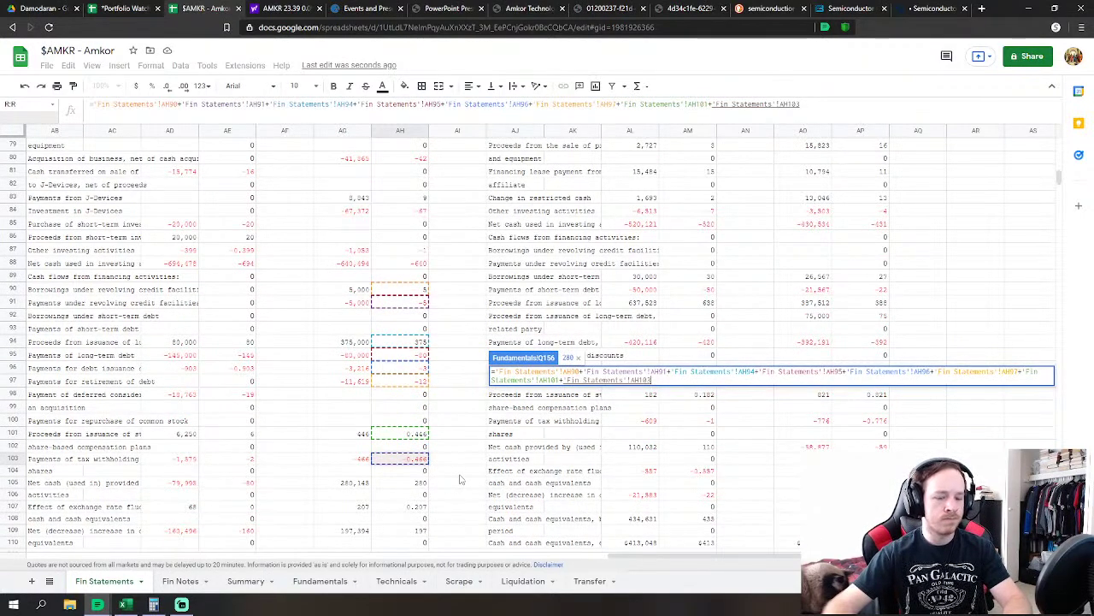
{"action": "key", "text": "Return"}
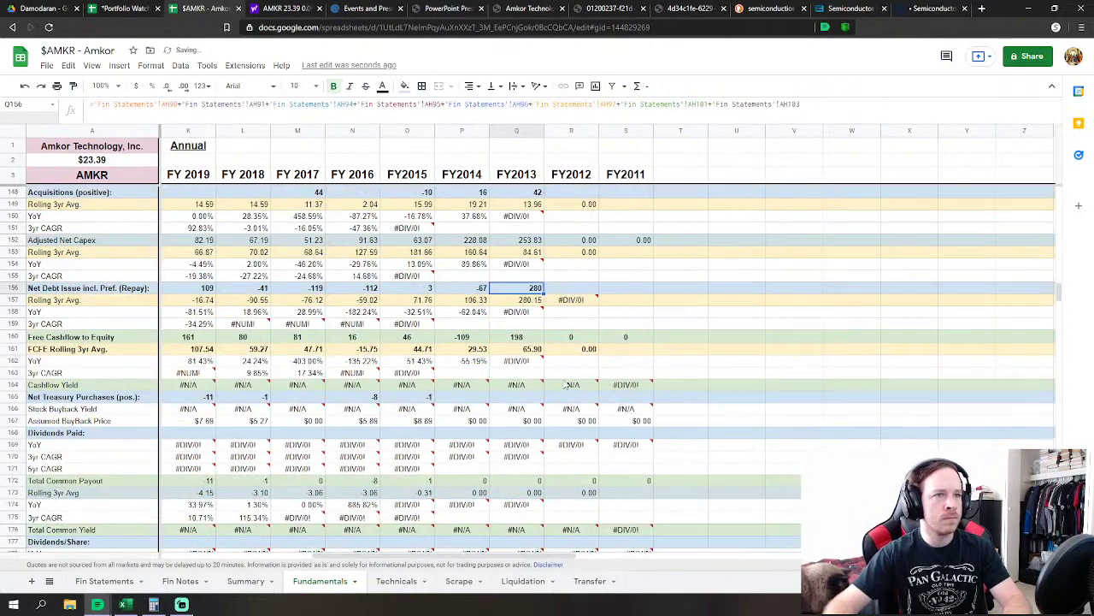
{"action": "left_click", "coordinate": [527, 398]}
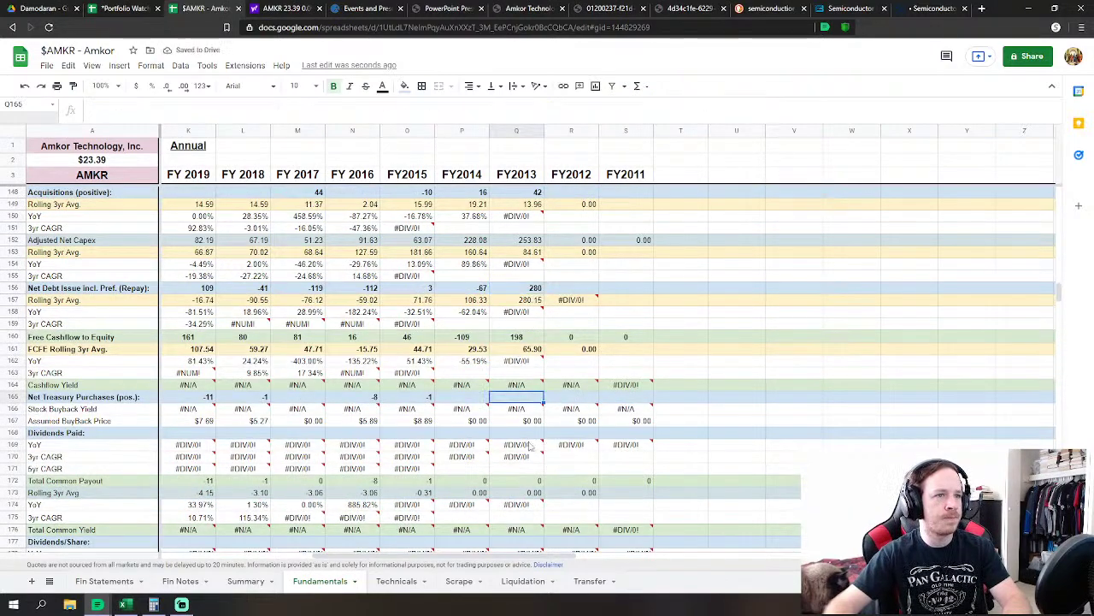
{"action": "scroll", "coordinate": [316, 530], "scroll_direction": "down", "scroll_amount": 8}
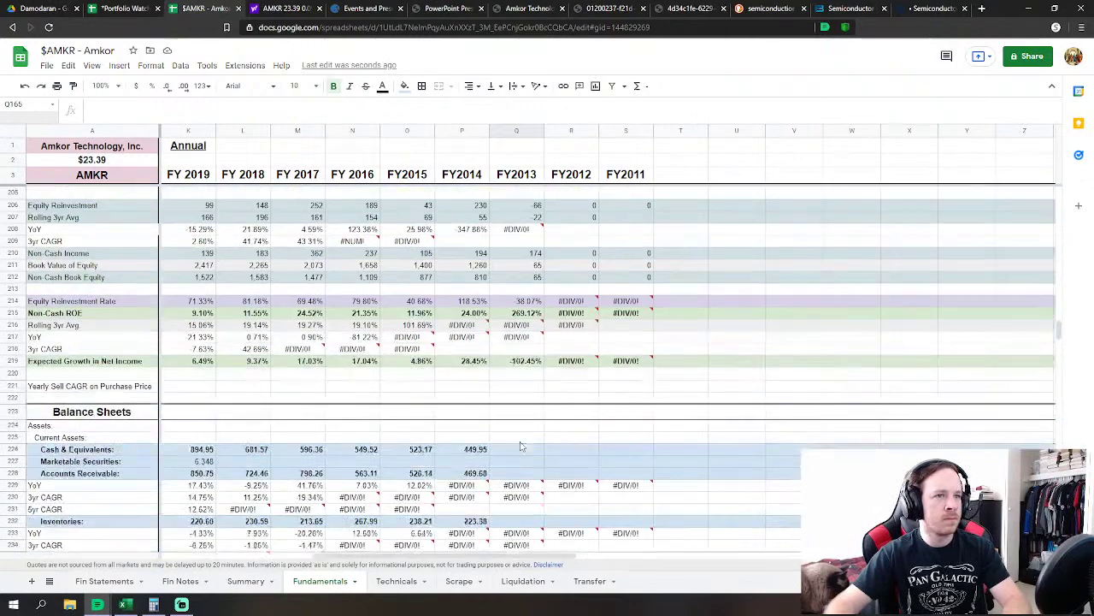
Link the FY2013 Cash & Equivalents cell to the 2013 cash and cash equivalents value on Fin Statements
{"action": "scroll", "coordinate": [538, 412], "scroll_direction": "down", "scroll_amount": 2}
{"action": "left_click", "coordinate": [525, 295]}
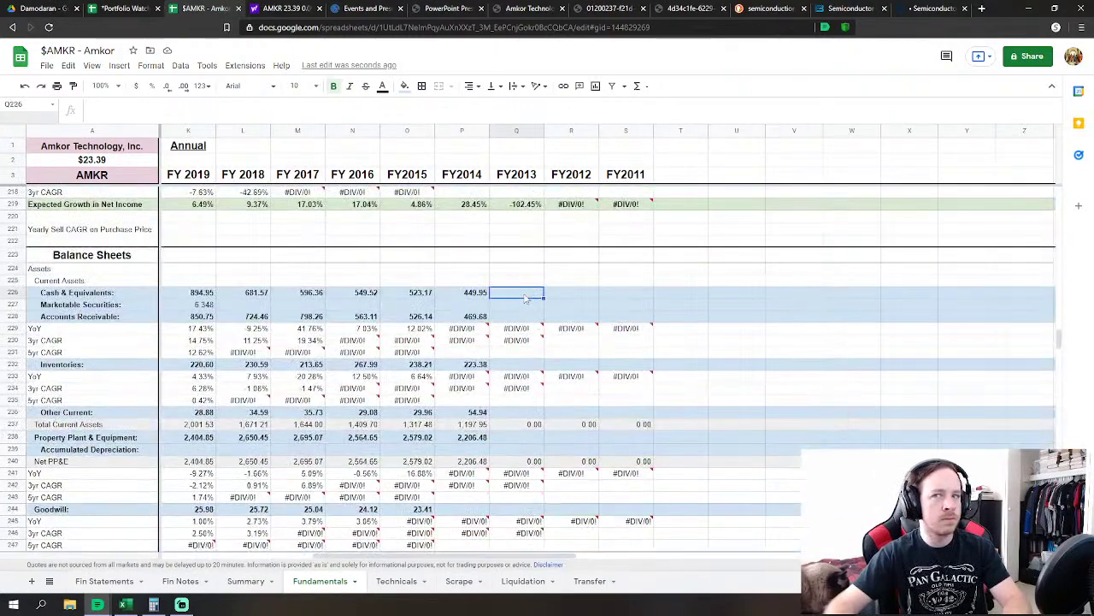
{"action": "type", "text": "="}
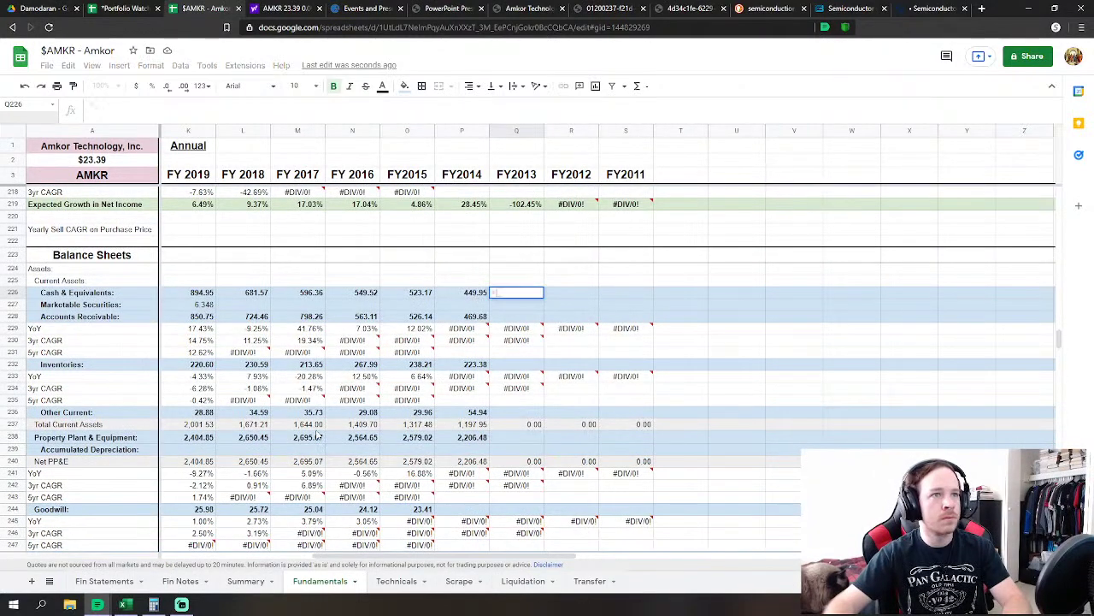
{"action": "left_click", "coordinate": [103, 580]}
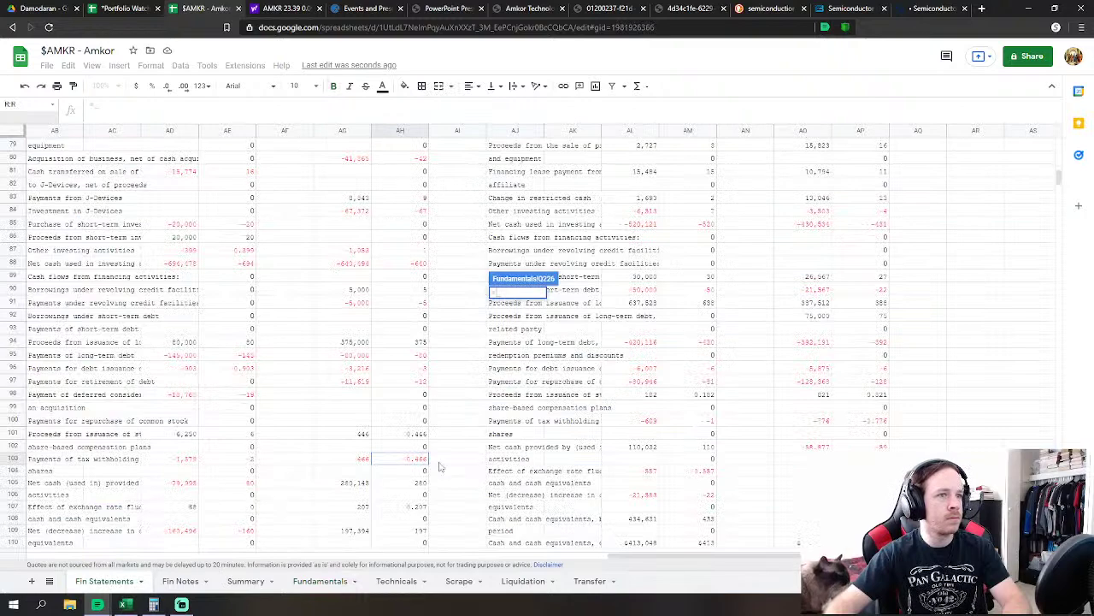
{"action": "scroll", "coordinate": [437, 466], "scroll_direction": "down", "scroll_amount": 3}
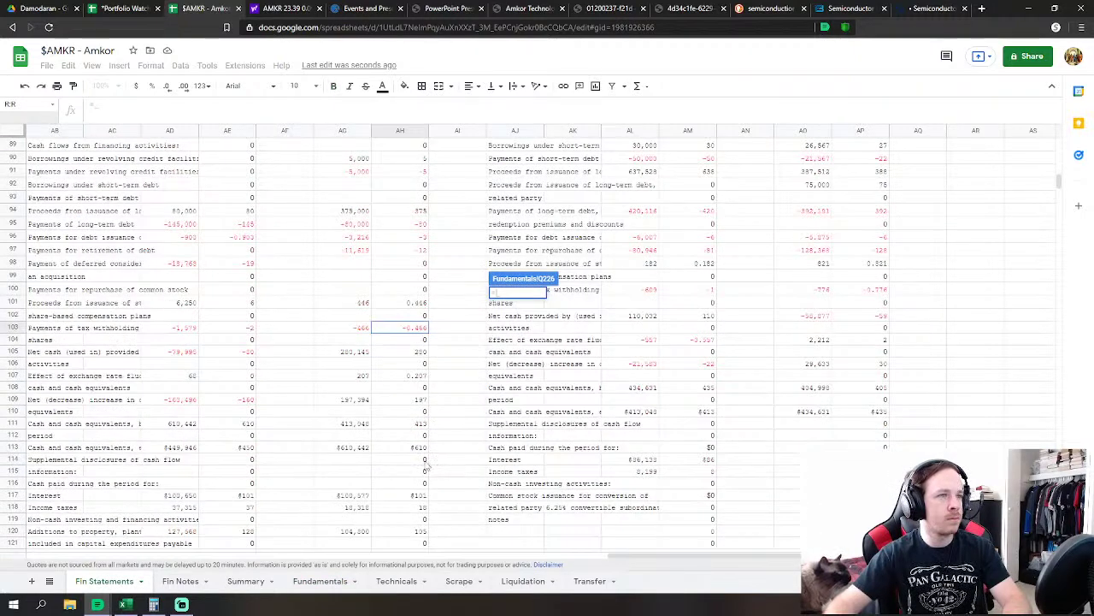
{"action": "scroll", "coordinate": [425, 466], "scroll_direction": "down", "scroll_amount": 2}
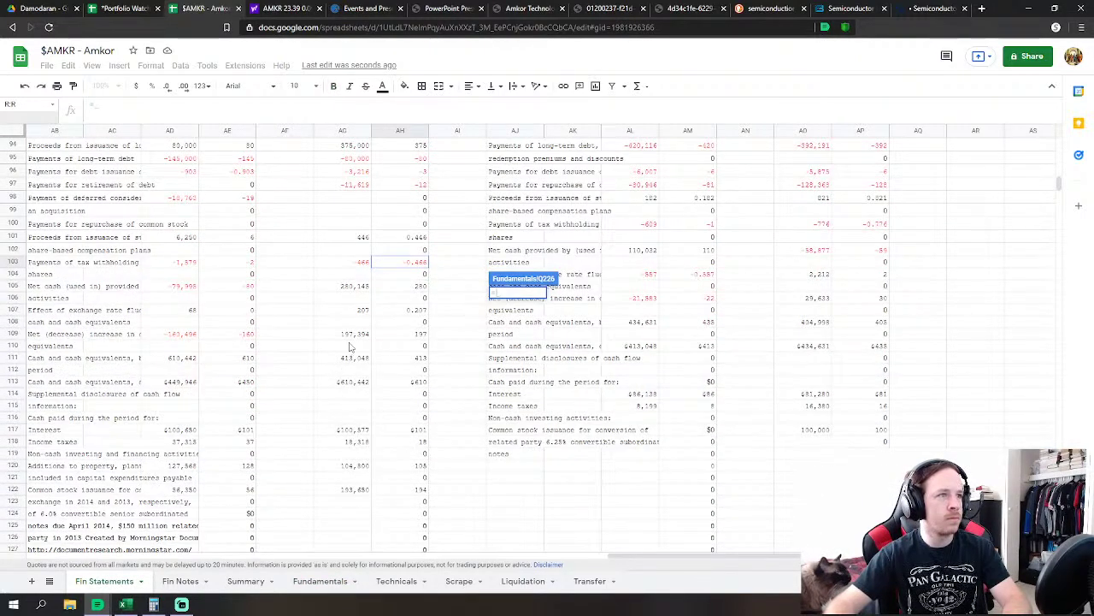
{"action": "scroll", "coordinate": [368, 338], "scroll_direction": "down", "scroll_amount": 8}
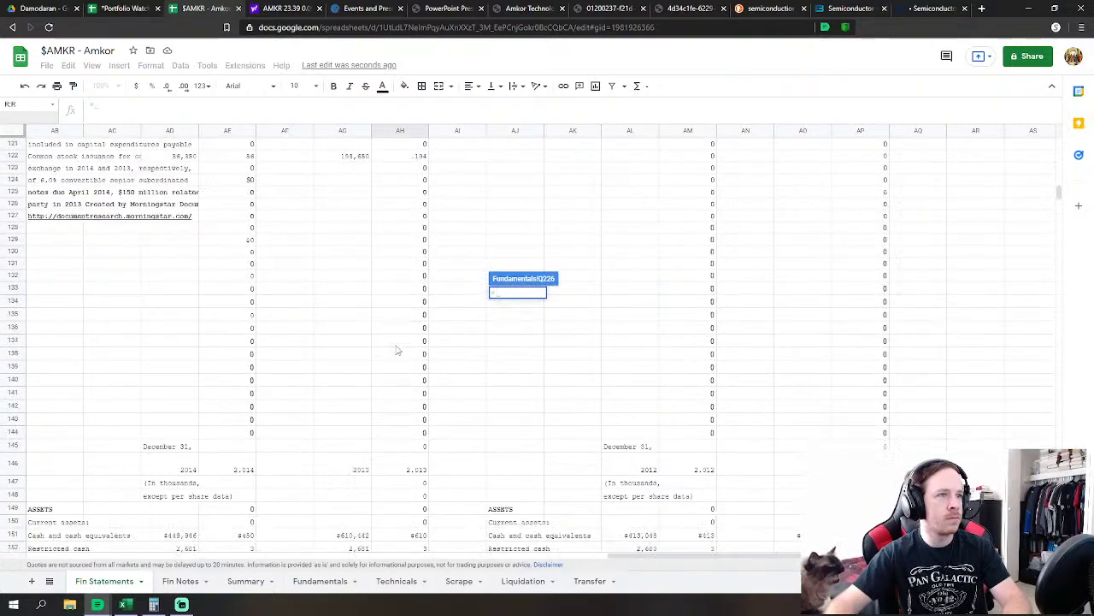
{"action": "scroll", "coordinate": [391, 352], "scroll_direction": "down", "scroll_amount": 2}
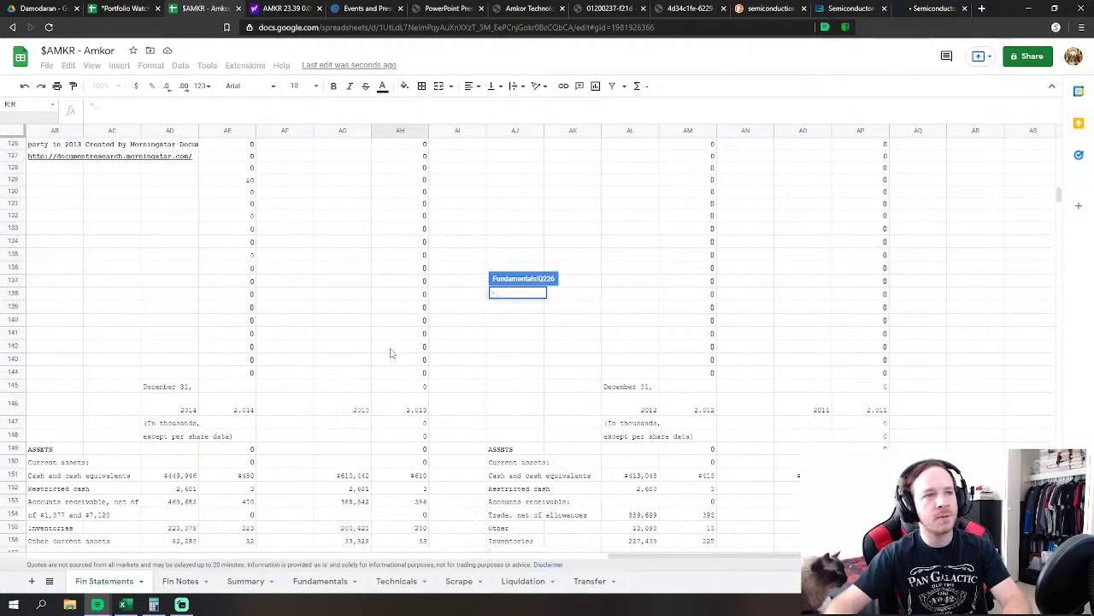
{"action": "scroll", "coordinate": [390, 352], "scroll_direction": "down", "scroll_amount": 3}
{"action": "left_click", "coordinate": [409, 391]}
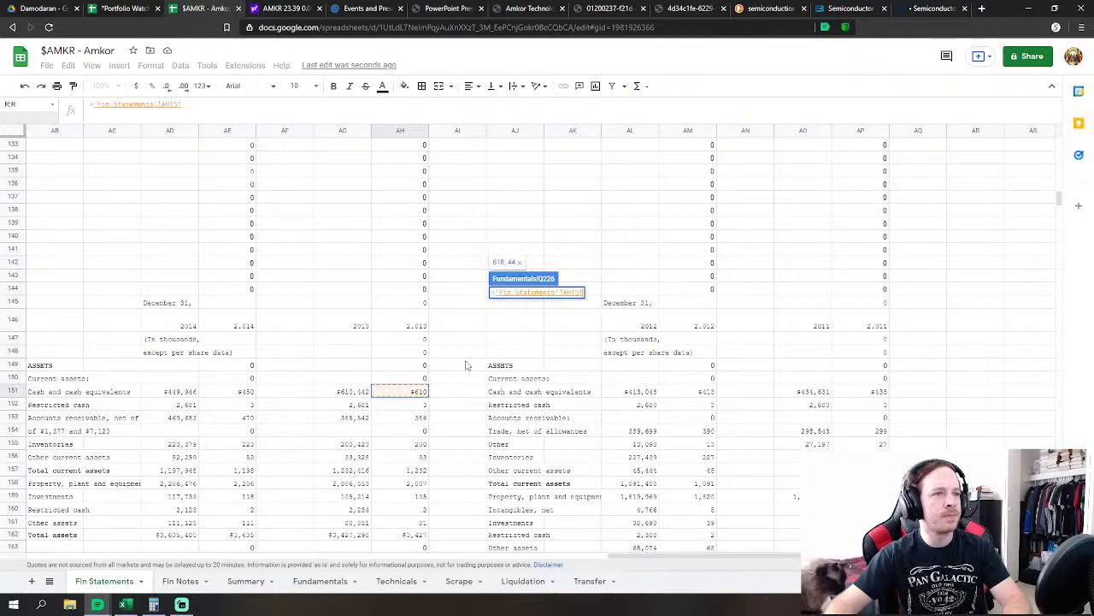
{"action": "key", "text": "Return"}
Link FY2013 Accounts Receivable (385.54) and Inventories (200.42) to their 2013 Fin Statements values
{"action": "key", "text": "Down"}
{"action": "key", "text": "Down"}
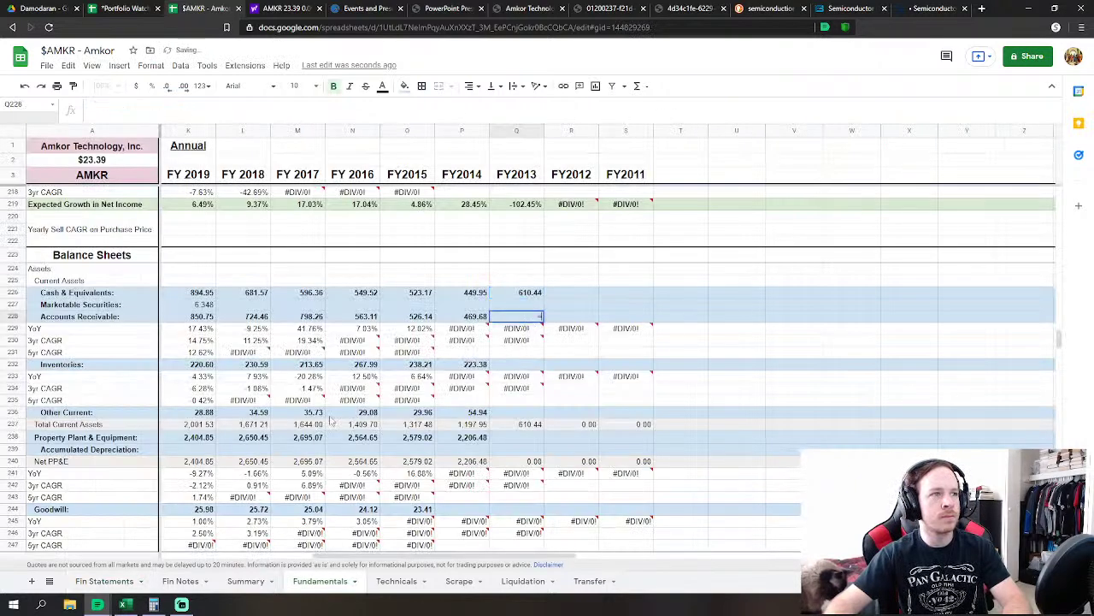
{"action": "type", "text": "="}
{"action": "left_click", "coordinate": [104, 580]}
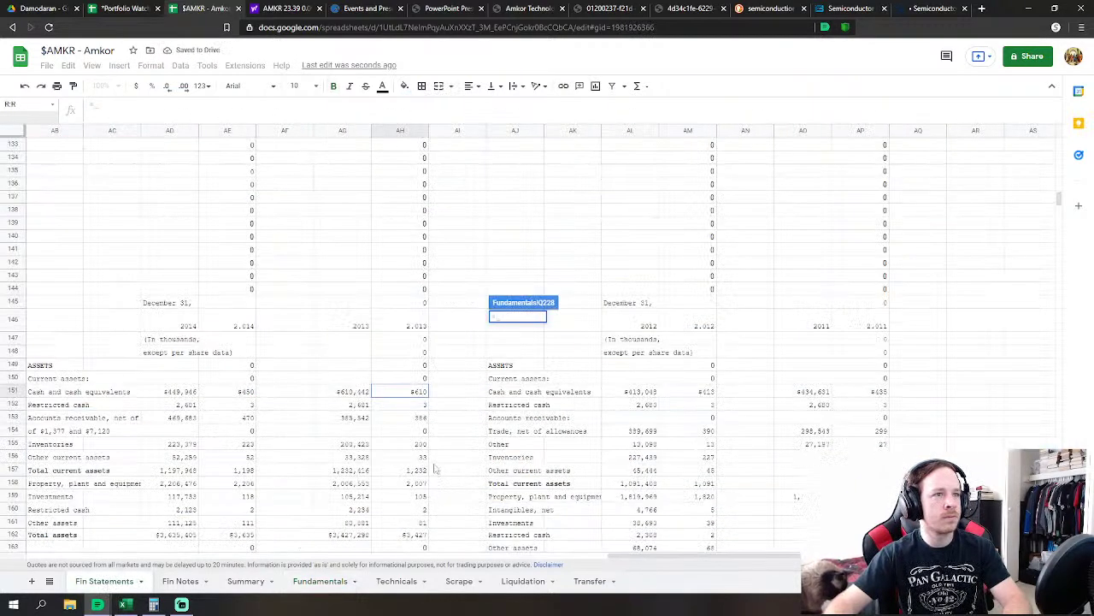
{"action": "left_click", "coordinate": [419, 417]}
{"action": "scroll", "coordinate": [462, 423], "scroll_direction": "down", "scroll_amount": 2}
{"action": "key", "text": "Return"}
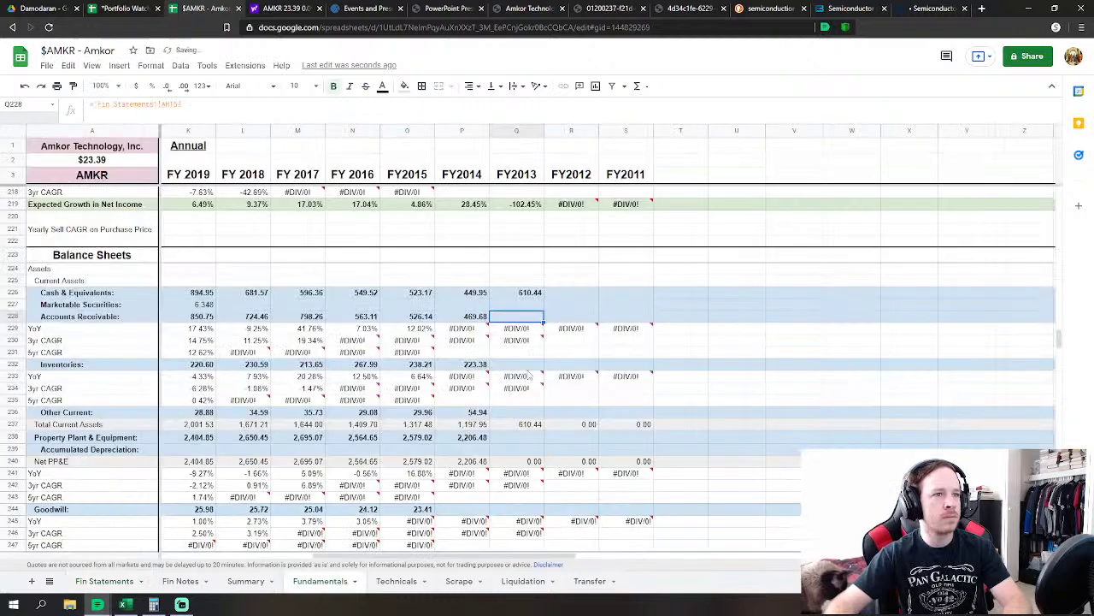
{"action": "key", "text": "Down"}
{"action": "key", "text": "Down"}
{"action": "key", "text": "Down"}
{"action": "key", "text": "Down"}
{"action": "left_click", "coordinate": [107, 580]}
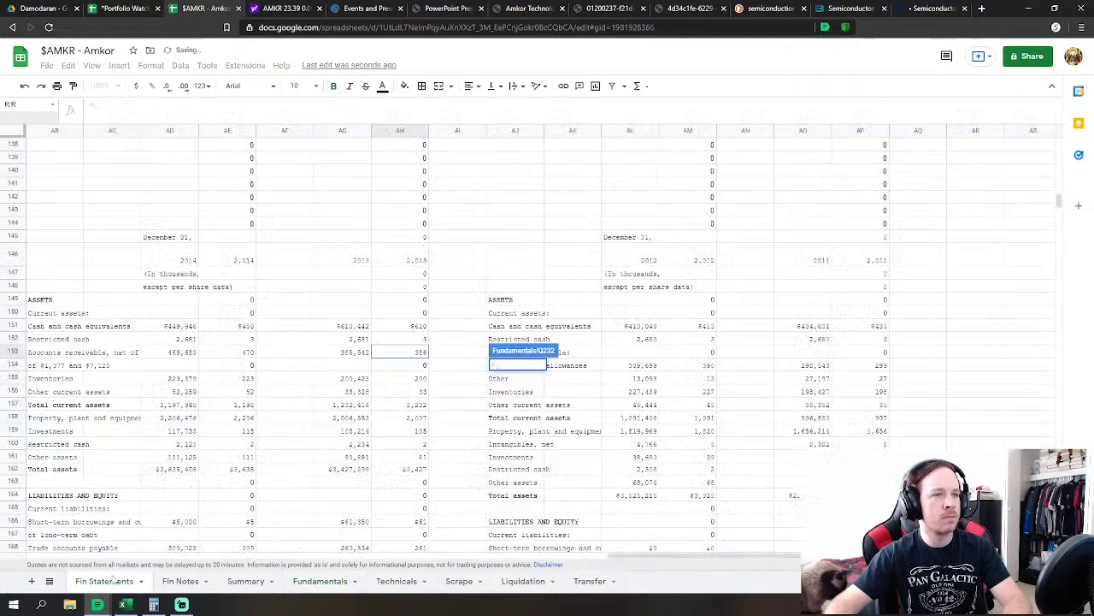
{"action": "left_click", "coordinate": [417, 380]}
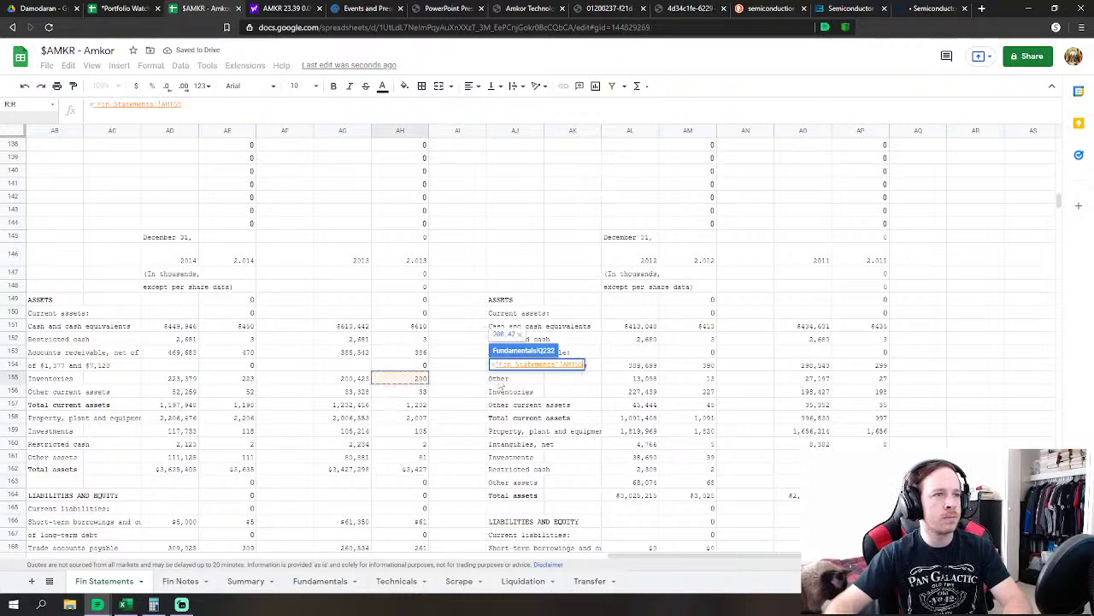
{"action": "key", "text": "Return"}
Set FY2013 Other Current to 2013 other current assets plus restricted cash from Fin Statements
{"action": "left_click", "coordinate": [524, 414]}
{"action": "type", "text": "="}
{"action": "left_click", "coordinate": [106, 581]}
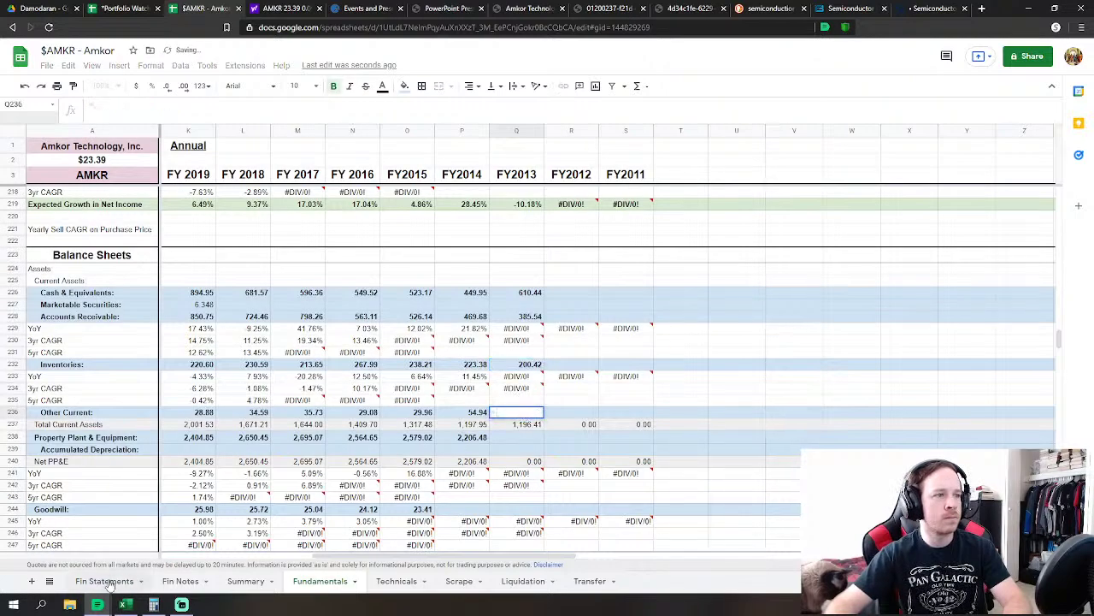
{"action": "left_click", "coordinate": [418, 392]}
{"action": "type", "text": "+"}
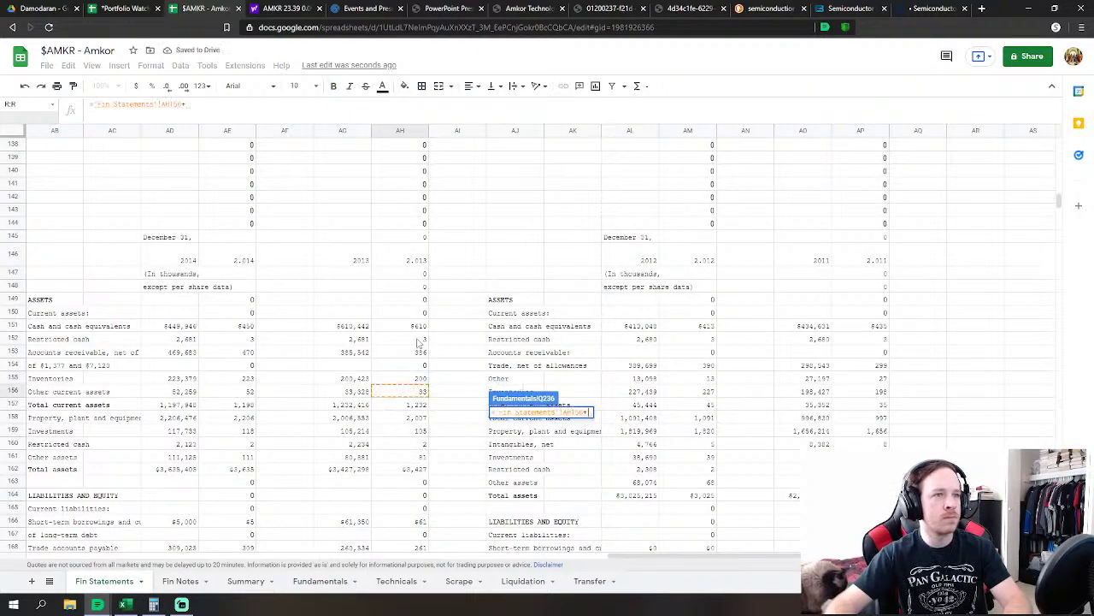
{"action": "left_click", "coordinate": [418, 340]}
{"action": "key", "text": "Return"}
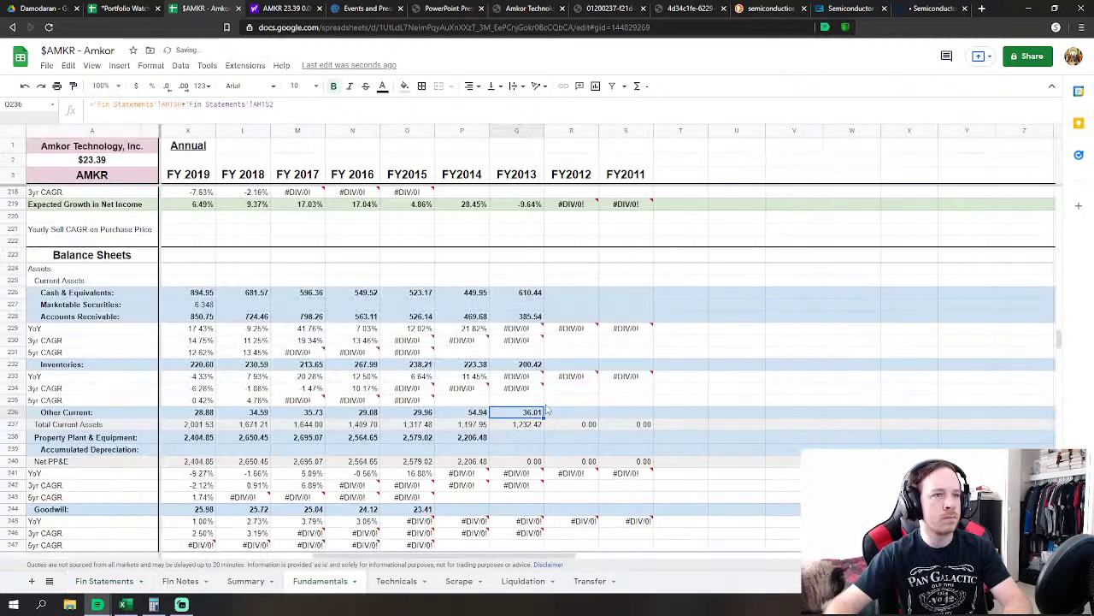
Link FY2013 Property Plant & Equipment to the 2013 PP&E value (2,006.55)
{"action": "scroll", "coordinate": [537, 408], "scroll_direction": "down", "scroll_amount": 1}
{"action": "left_click", "coordinate": [539, 376]}
{"action": "type", "text": "="}
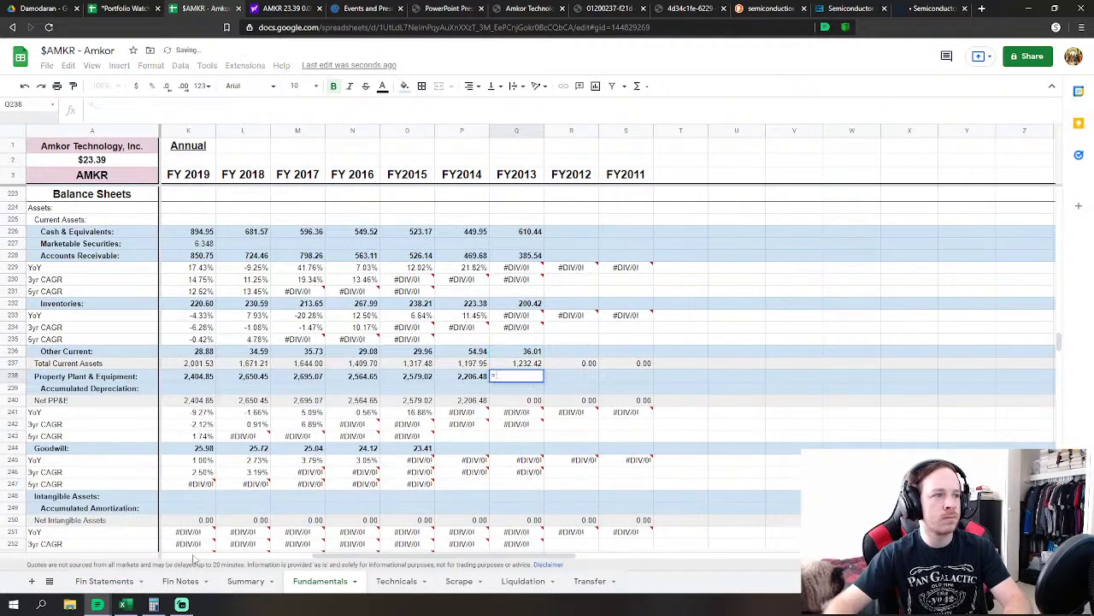
{"action": "left_click", "coordinate": [105, 580]}
{"action": "left_click", "coordinate": [417, 418]}
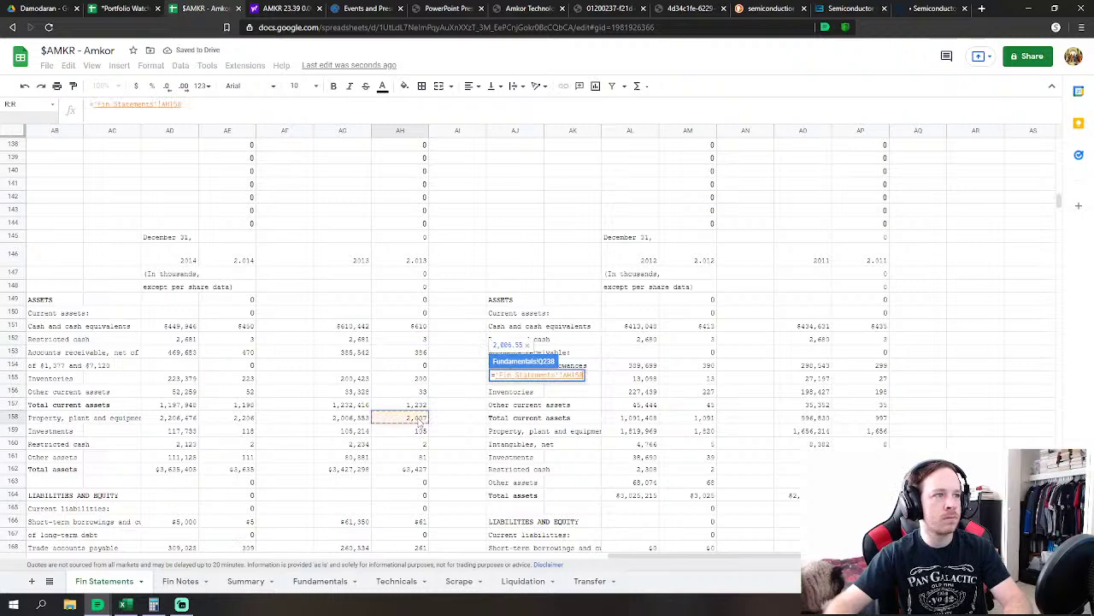
{"action": "key", "text": "Return"}
Set FY2013 Other Assets to 2013 investments plus restricted cash plus other assets (188.33)
{"action": "scroll", "coordinate": [518, 402], "scroll_direction": "down", "scroll_amount": 1}
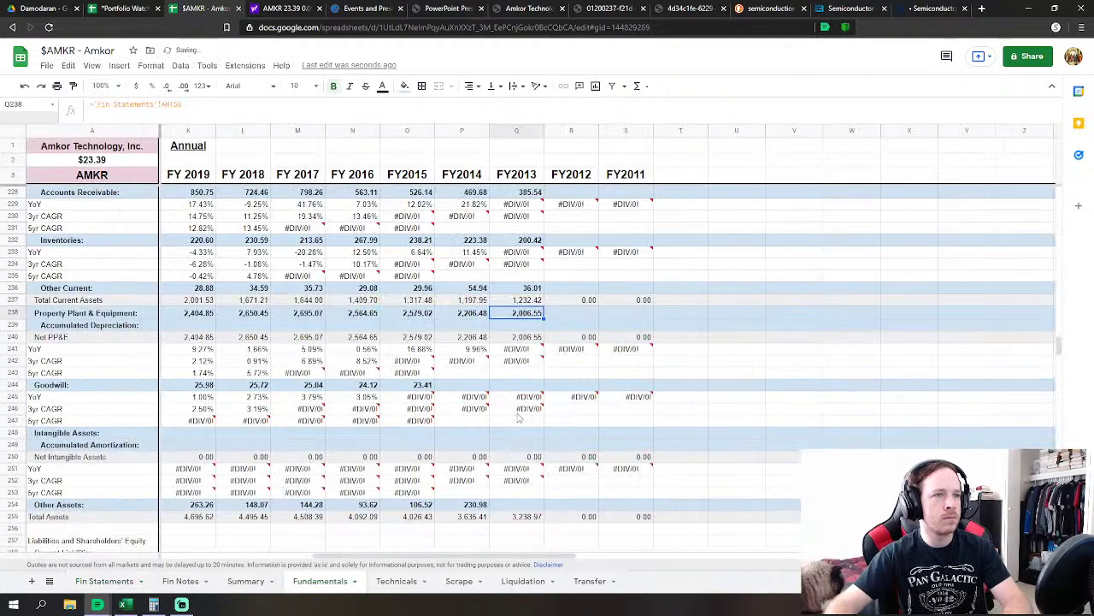
{"action": "left_click", "coordinate": [527, 504]}
{"action": "type", "text": "="}
{"action": "left_click", "coordinate": [104, 581]}
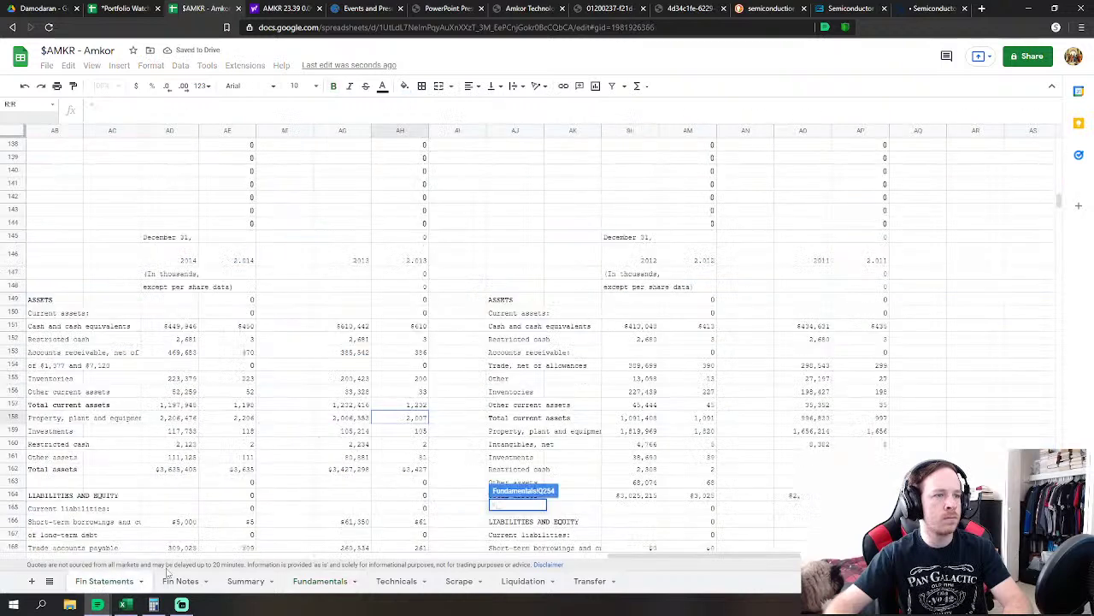
{"action": "left_click", "coordinate": [422, 431]}
{"action": "type", "text": "+"}
{"action": "left_click", "coordinate": [423, 444]}
{"action": "type", "text": "+"}
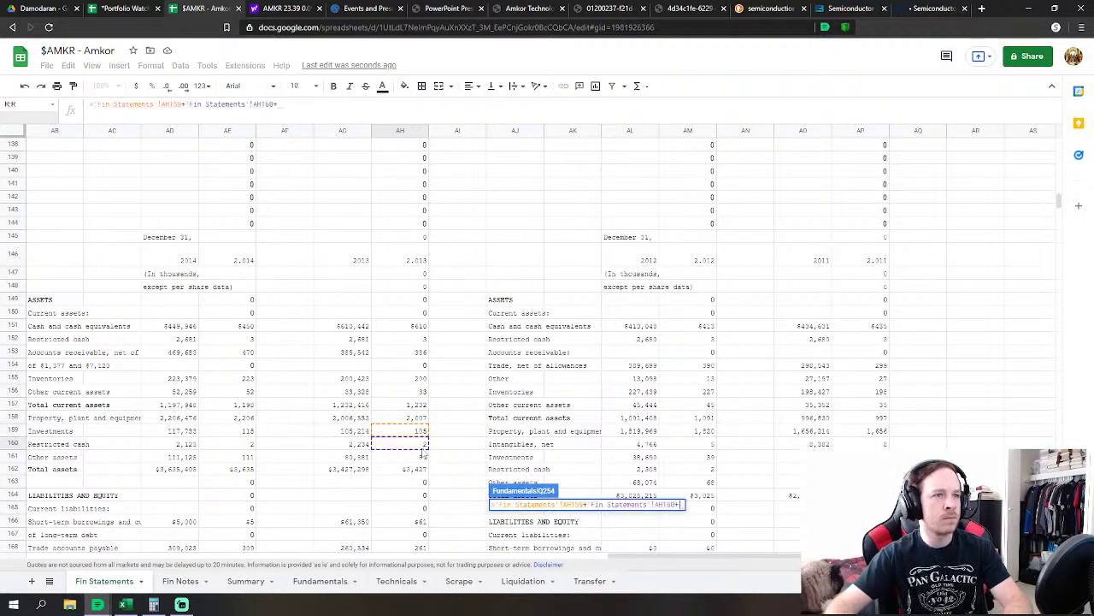
{"action": "left_click", "coordinate": [422, 457]}
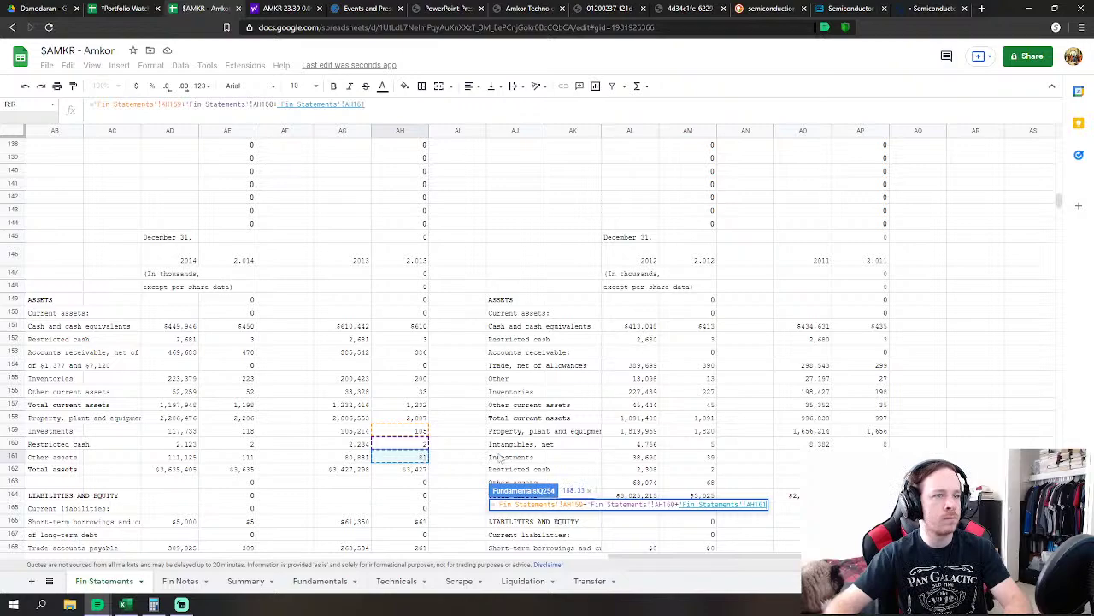
{"action": "key", "text": "Return"}
Start the FY2013 Current Debt formula referencing the 2013 short-term borrowings value
{"action": "scroll", "coordinate": [527, 332], "scroll_direction": "down", "scroll_amount": 5}
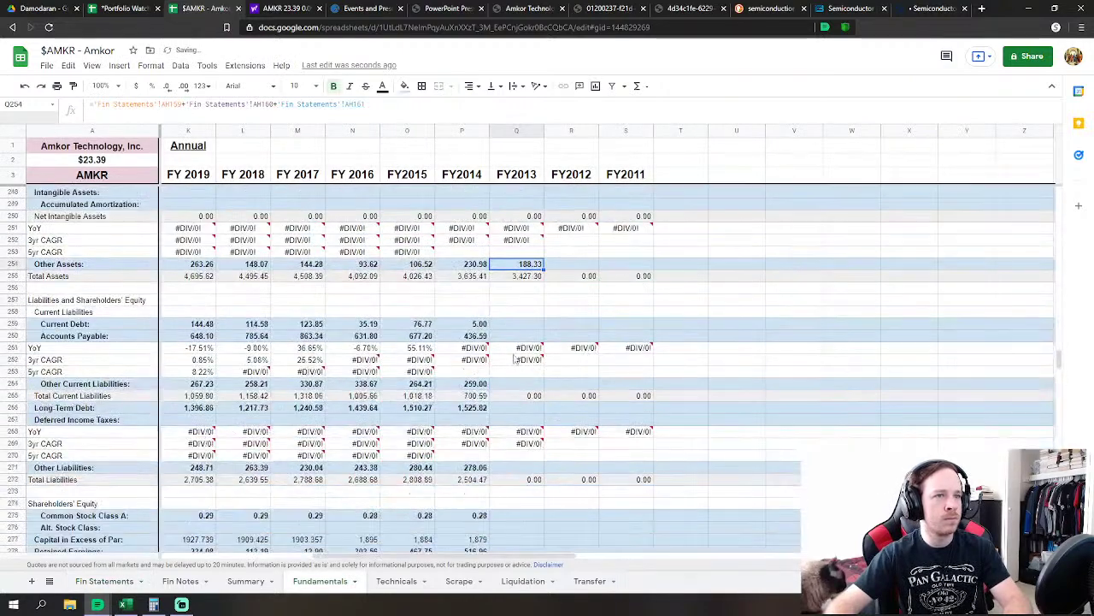
{"action": "left_click", "coordinate": [527, 325]}
{"action": "type", "text": "="}
{"action": "left_click", "coordinate": [104, 580]}
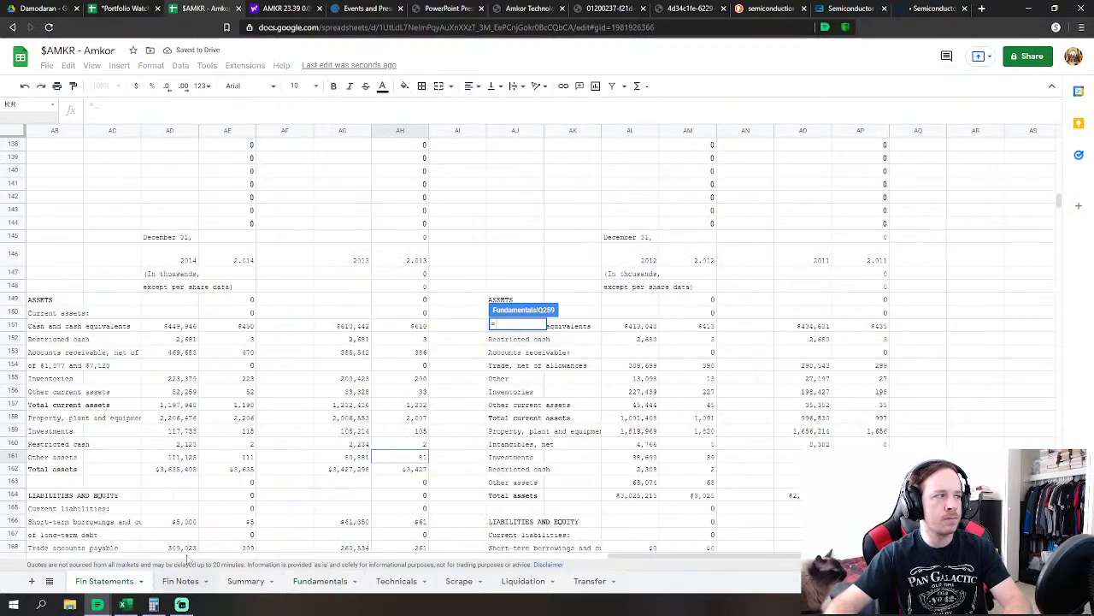
{"action": "scroll", "coordinate": [473, 447], "scroll_direction": "down", "scroll_amount": 3}
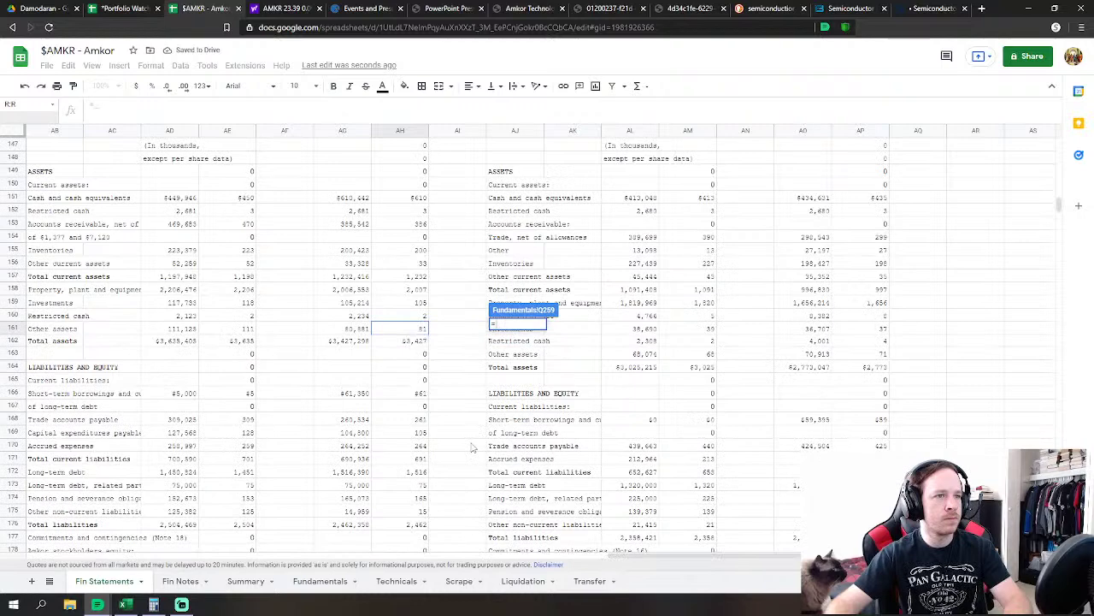
{"action": "left_click", "coordinate": [419, 395]}
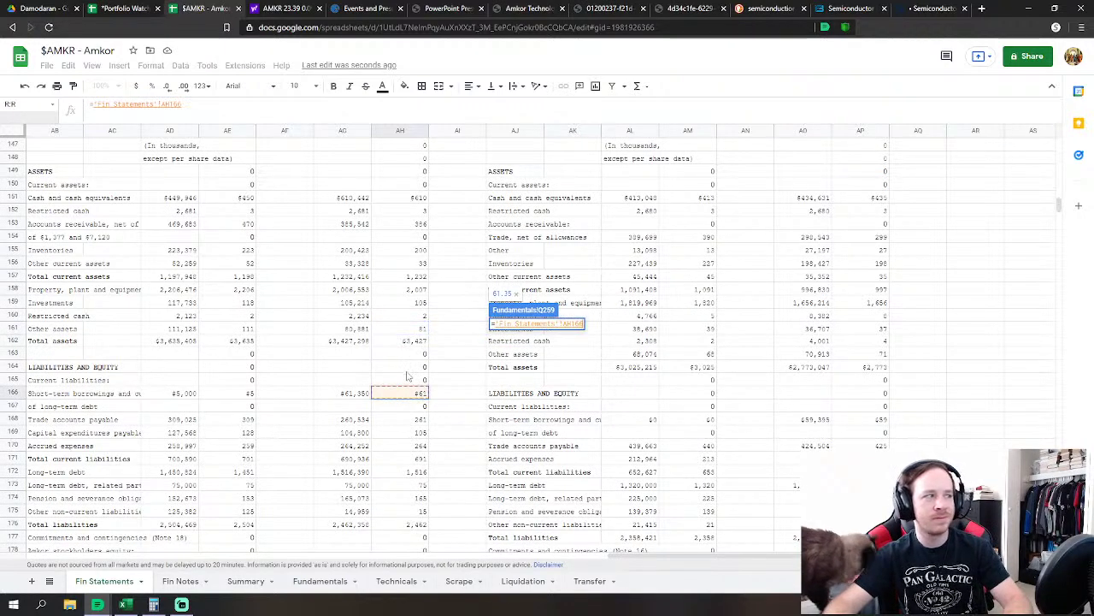
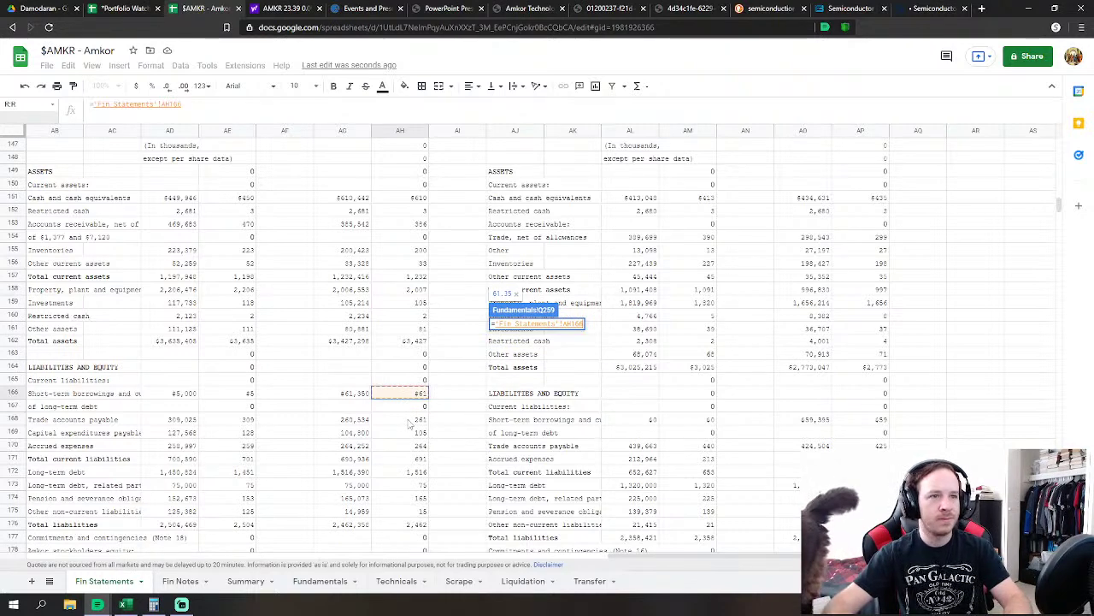
Link FY2013 current debt to AH166, accounts payable to AH168+AH169, and other current liabilities to AH170
{"action": "key", "text": "Return"}
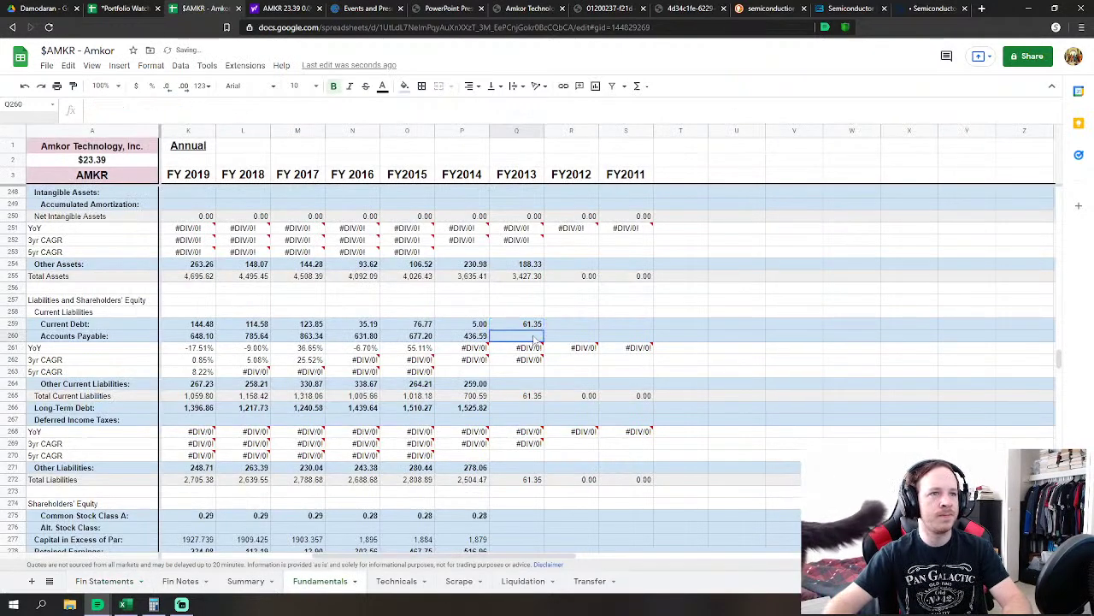
{"action": "type", "text": "="}
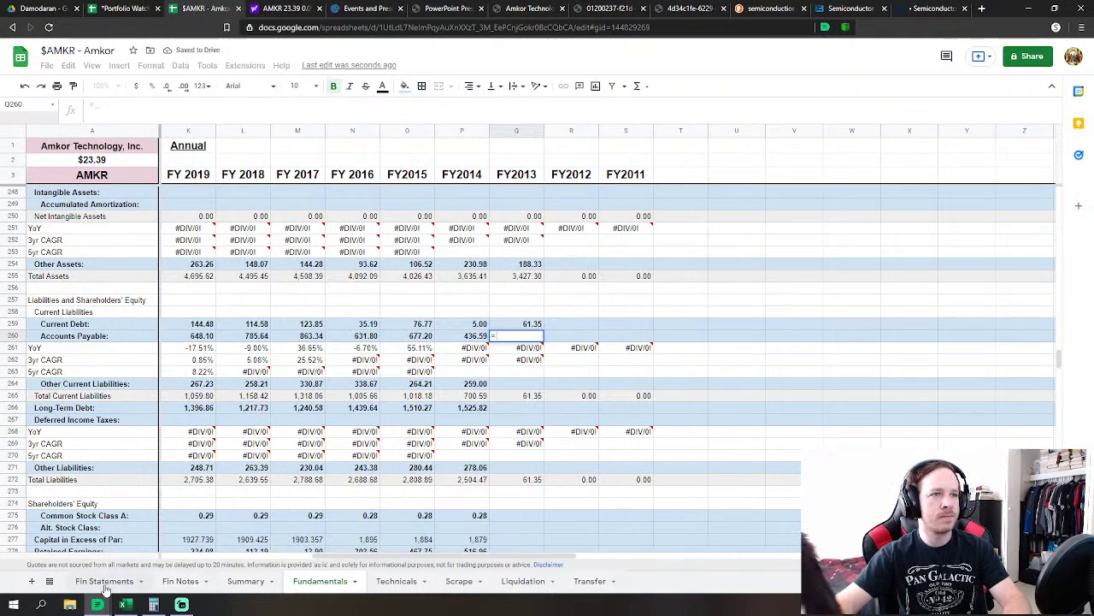
{"action": "left_click", "coordinate": [105, 585]}
{"action": "left_click", "coordinate": [409, 420]}
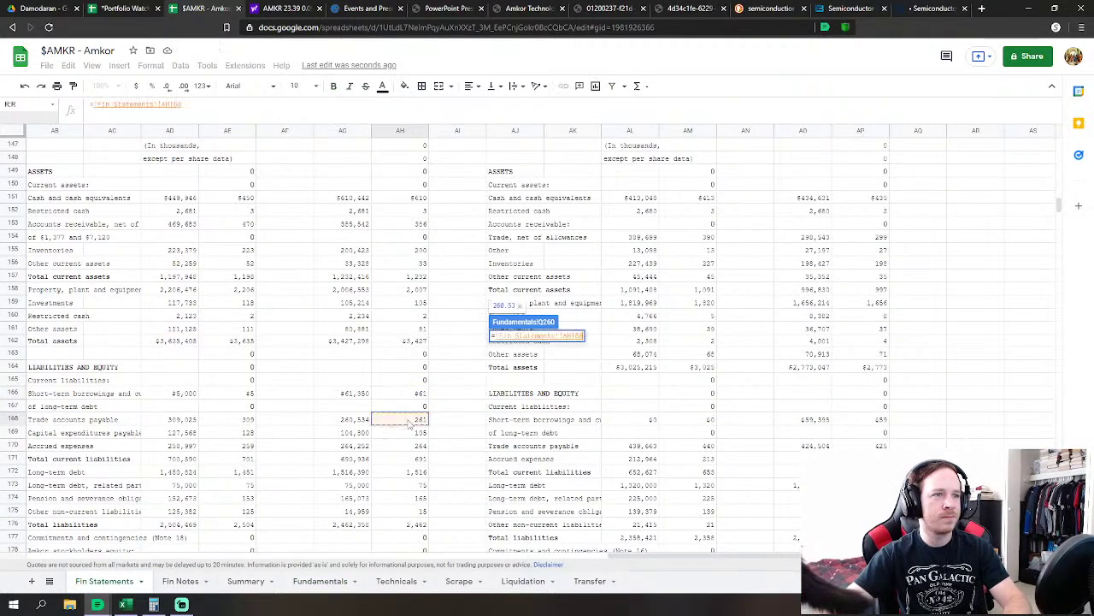
{"action": "type", "text": "+"}
{"action": "left_click", "coordinate": [414, 433]}
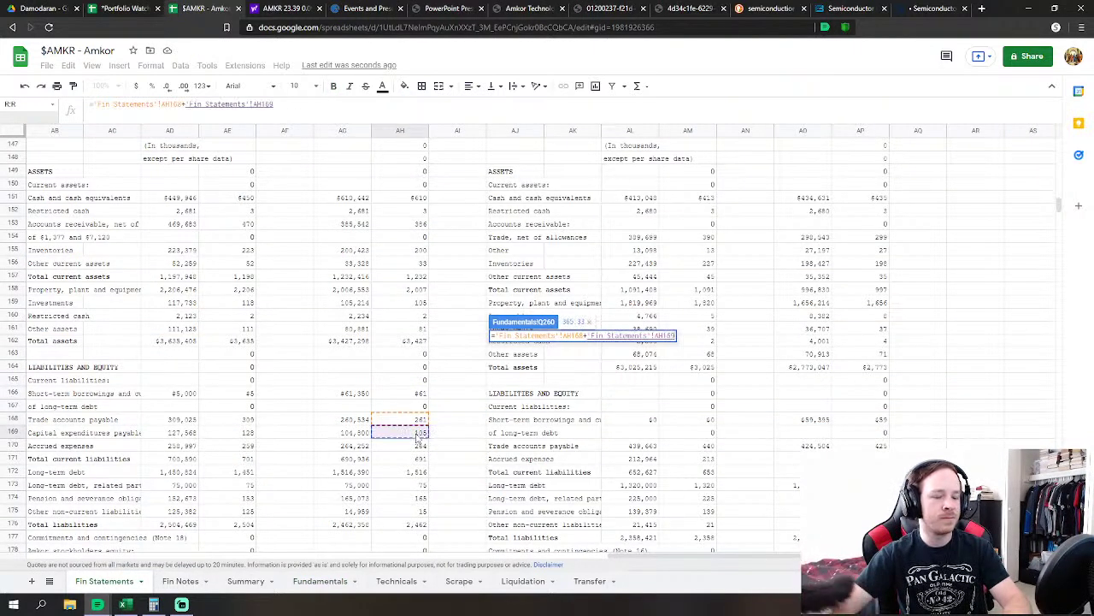
{"action": "key", "text": "Return"}
{"action": "key", "text": "Down"}
{"action": "key", "text": "Down"}
{"action": "key", "text": "Down"}
{"action": "type", "text": "="}
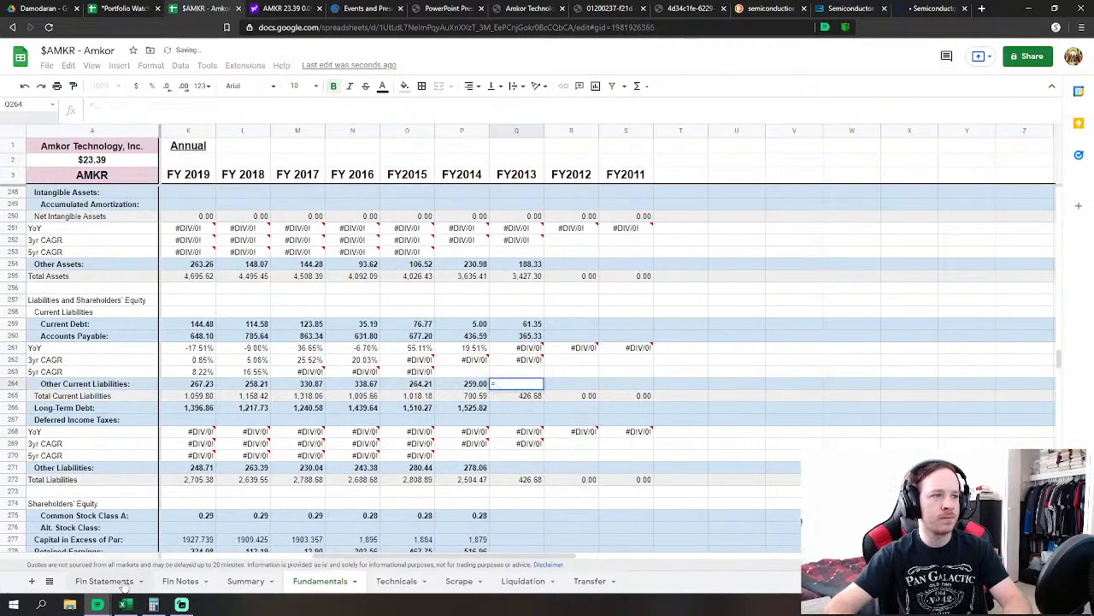
{"action": "left_click", "coordinate": [104, 582]}
{"action": "left_click", "coordinate": [416, 446]}
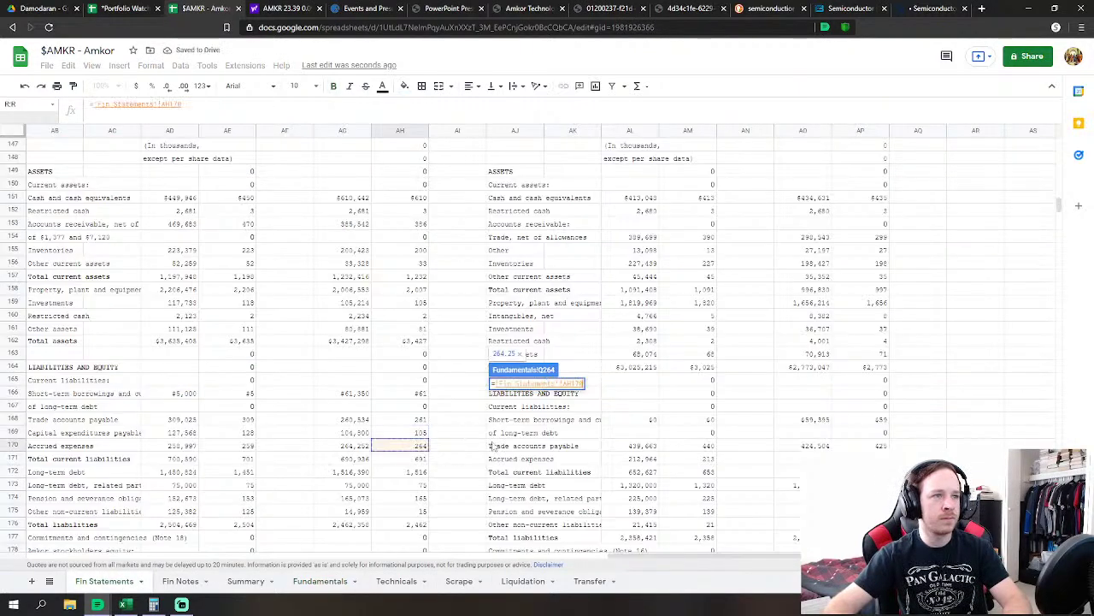
{"action": "key", "text": "Return"}
Set FY2013 long-term debt Q266 to 'Fin Statements'!AH172+AH173
{"action": "left_click", "coordinate": [537, 327]}
{"action": "type", "text": "="}
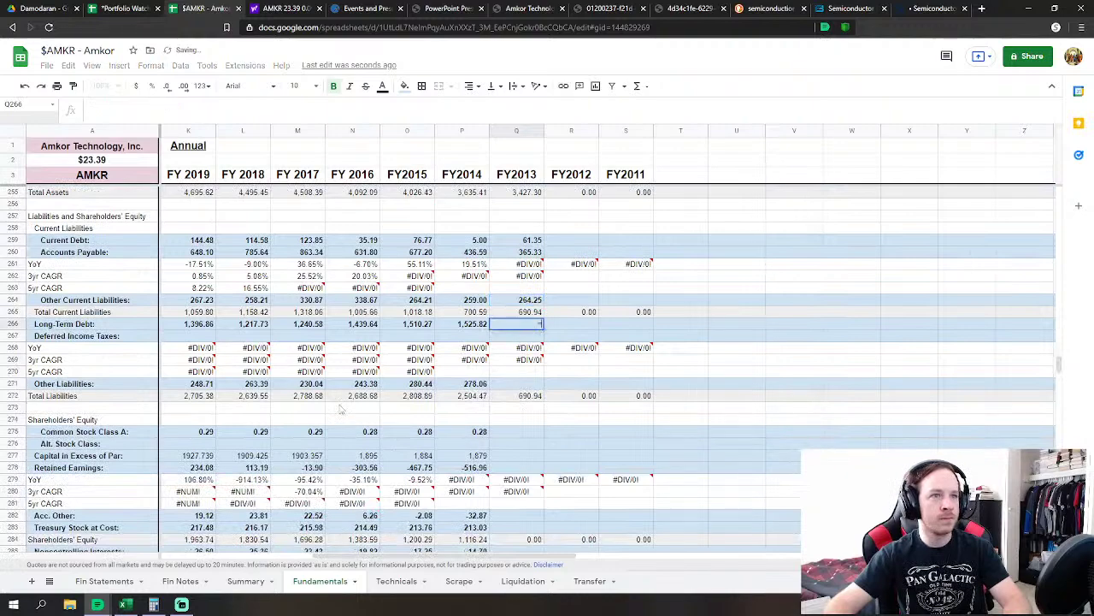
{"action": "left_click", "coordinate": [104, 582]}
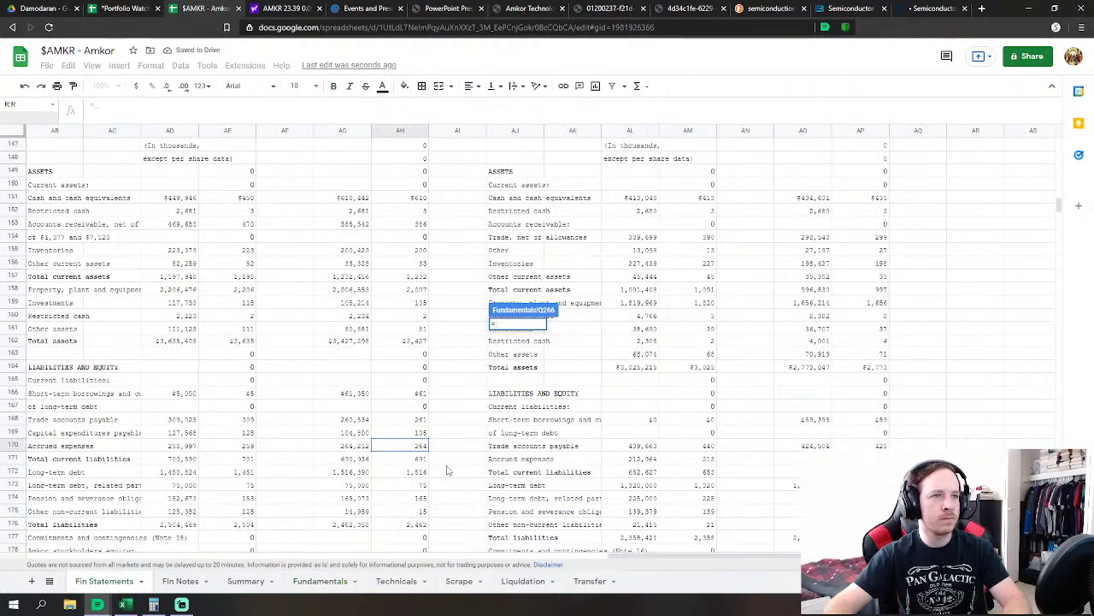
{"action": "left_click", "coordinate": [418, 472]}
{"action": "type", "text": "+"}
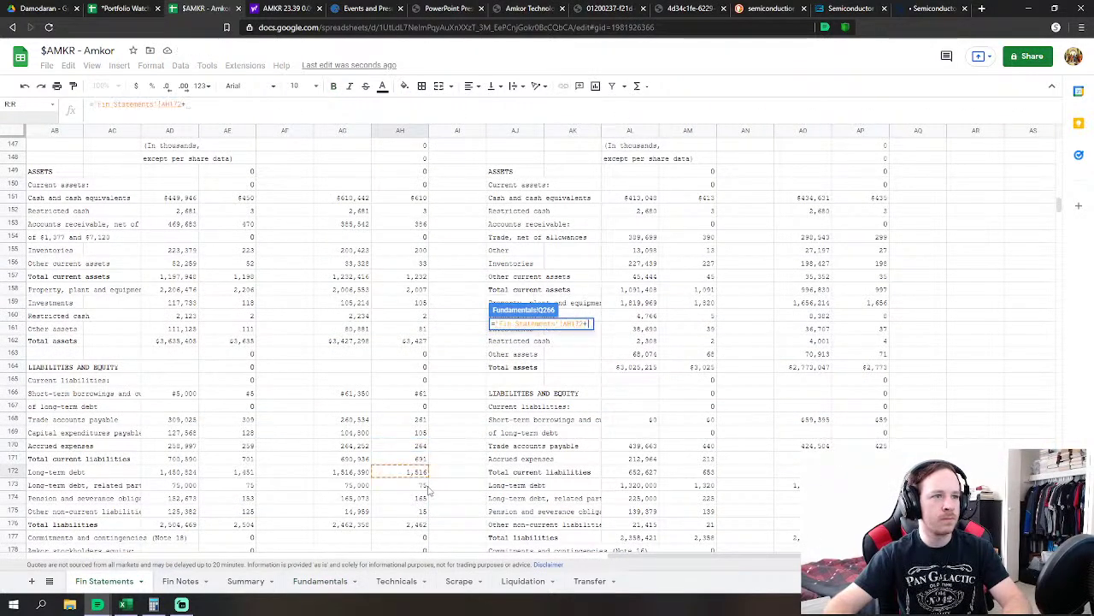
{"action": "left_click", "coordinate": [421, 484]}
{"action": "key", "text": "Return"}
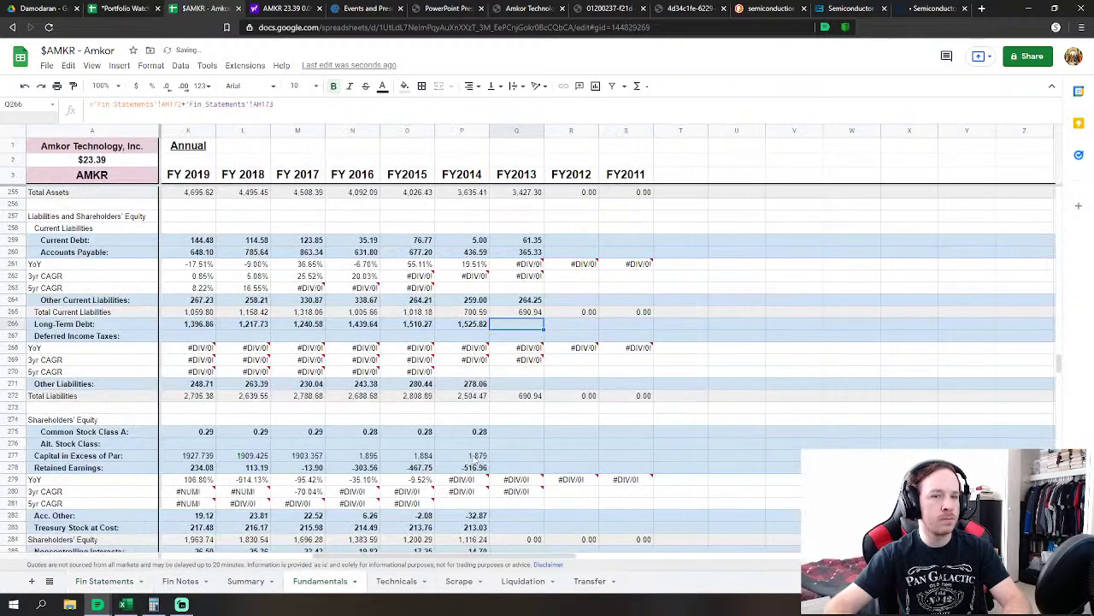
Set FY2013 other liabilities Q271 to 'Fin Statements'!AH174+AH175
{"action": "left_click", "coordinate": [530, 386]}
{"action": "type", "text": "="}
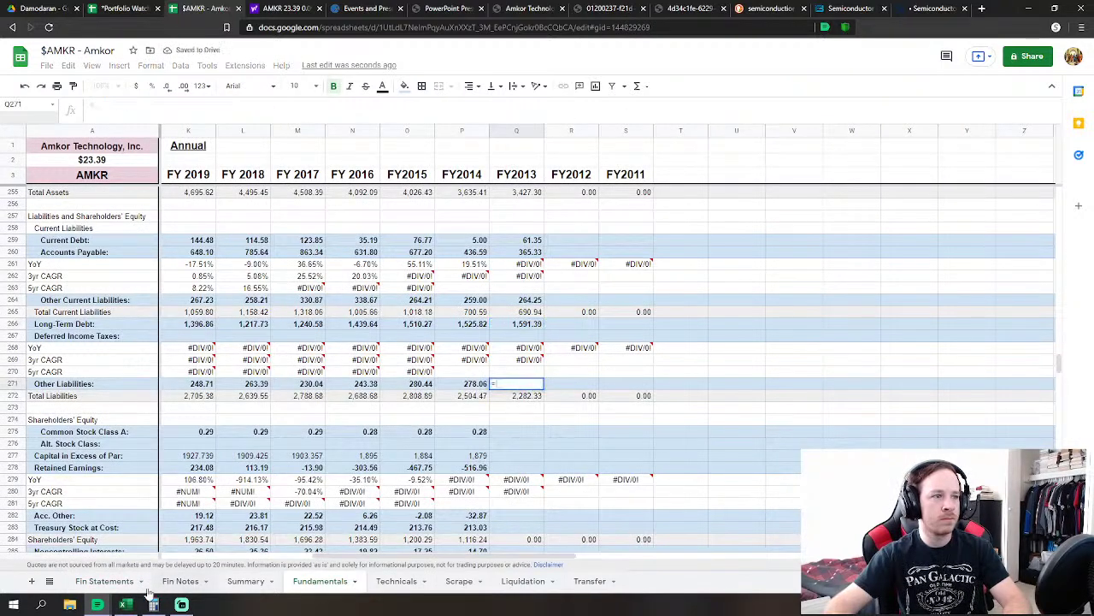
{"action": "left_click", "coordinate": [116, 581]}
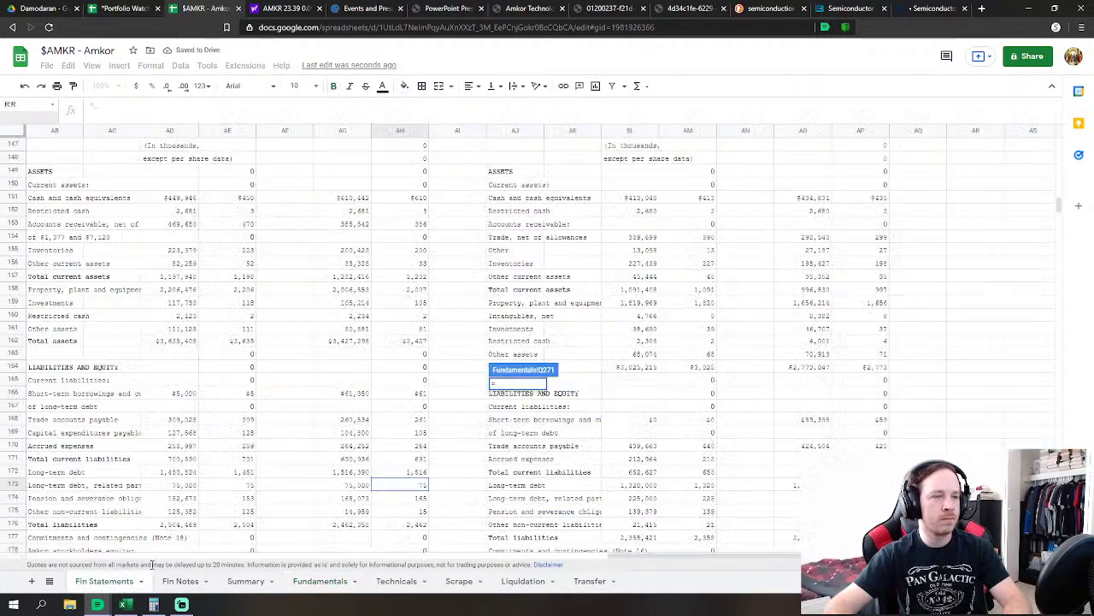
{"action": "left_click", "coordinate": [417, 499]}
{"action": "type", "text": "+"}
{"action": "left_click", "coordinate": [416, 512]}
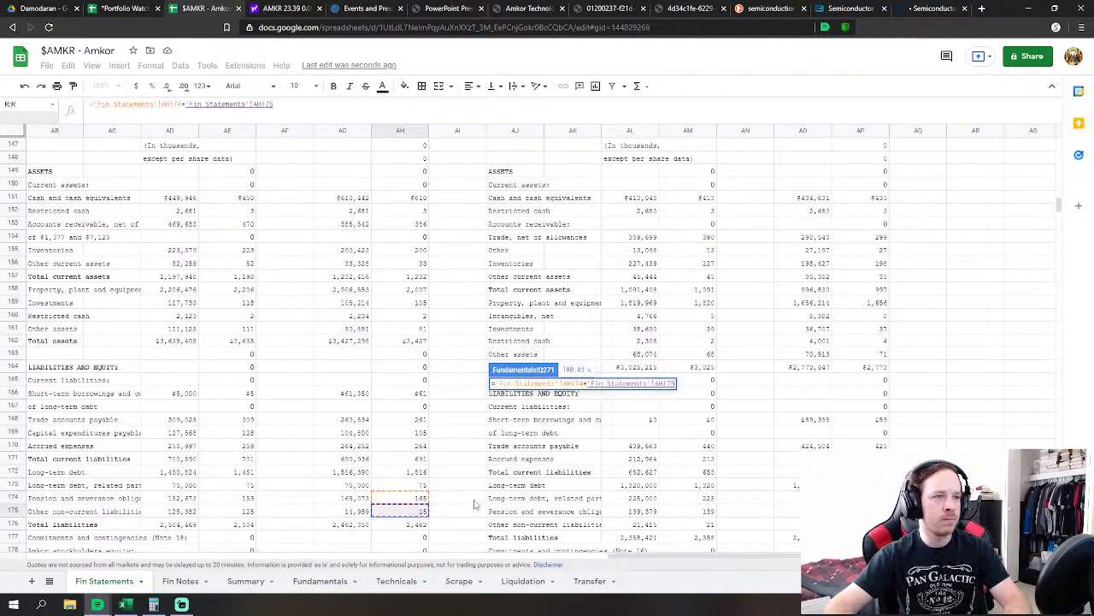
{"action": "key", "text": "Return"}
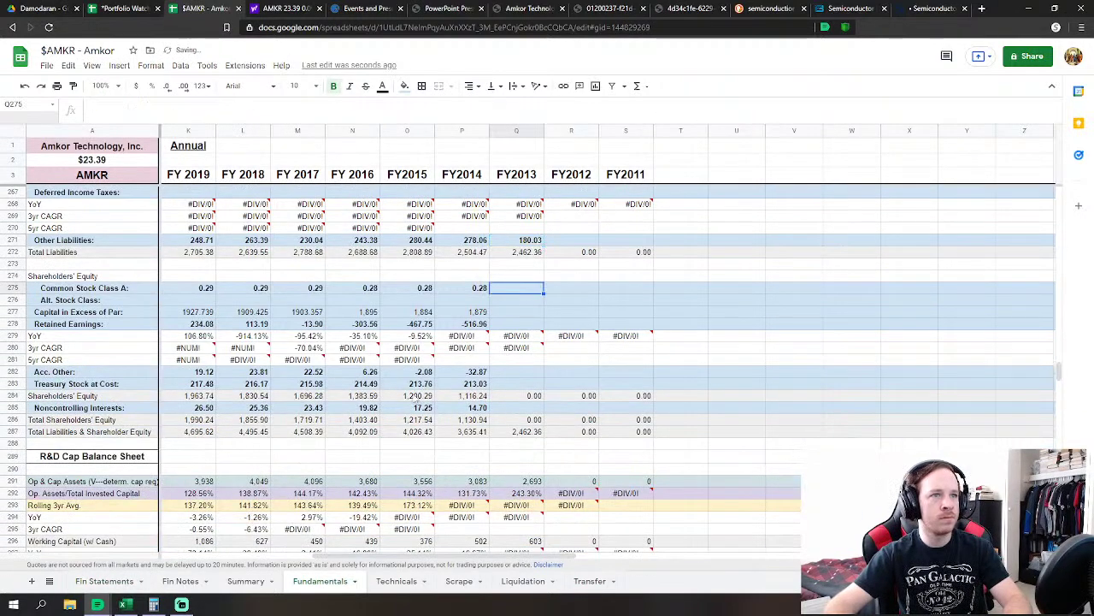
{"action": "left_click", "coordinate": [526, 291]}
Link FY2013 common stock to AH182 and capital in excess of par to AH186
{"action": "type", "text": "="}
{"action": "left_click", "coordinate": [104, 580]}
{"action": "scroll", "coordinate": [353, 445], "scroll_direction": "down", "scroll_amount": 6}
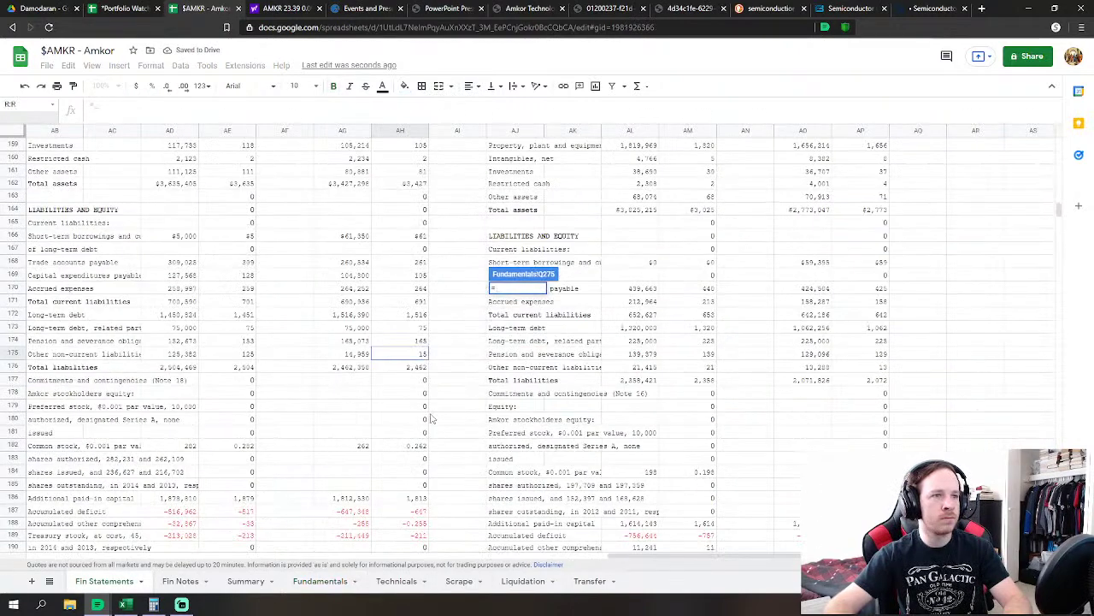
{"action": "left_click", "coordinate": [400, 380]}
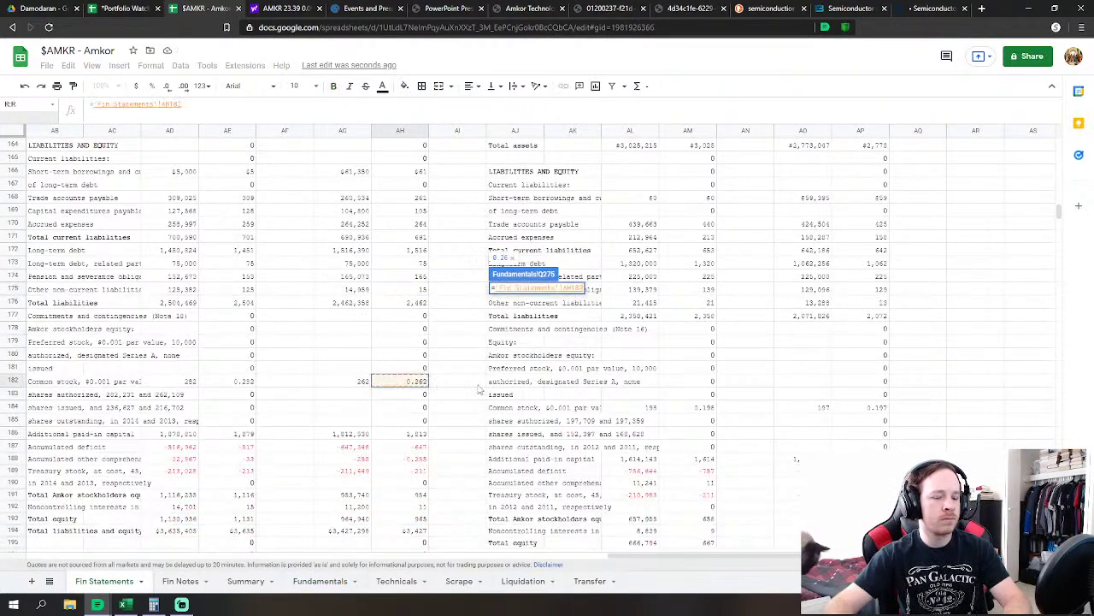
{"action": "key", "text": "Return"}
{"action": "left_click", "coordinate": [513, 312]}
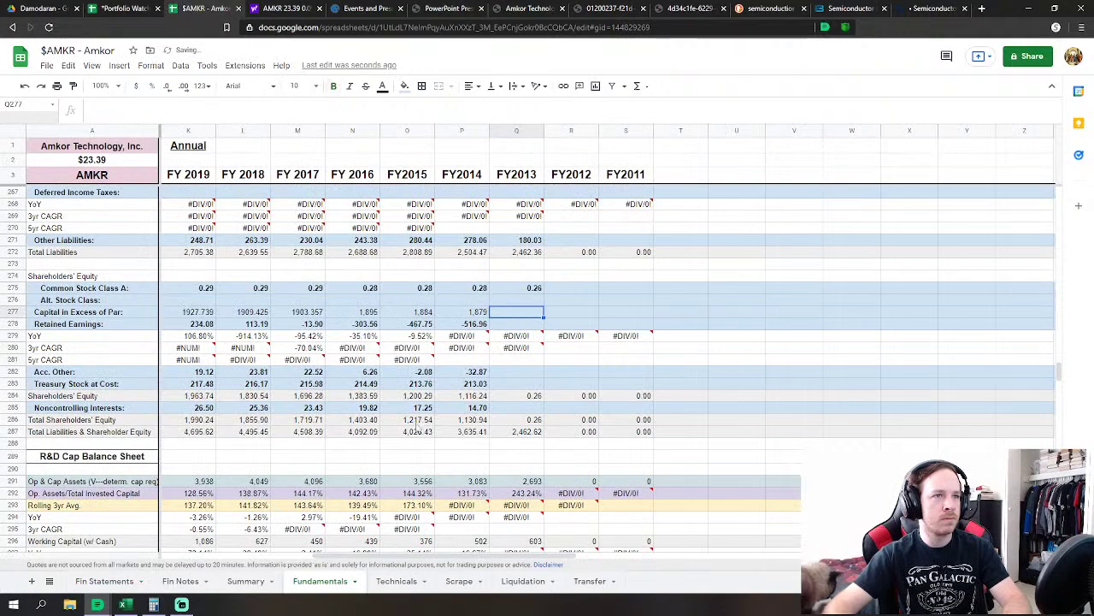
{"action": "type", "text": "="}
{"action": "left_click", "coordinate": [104, 580]}
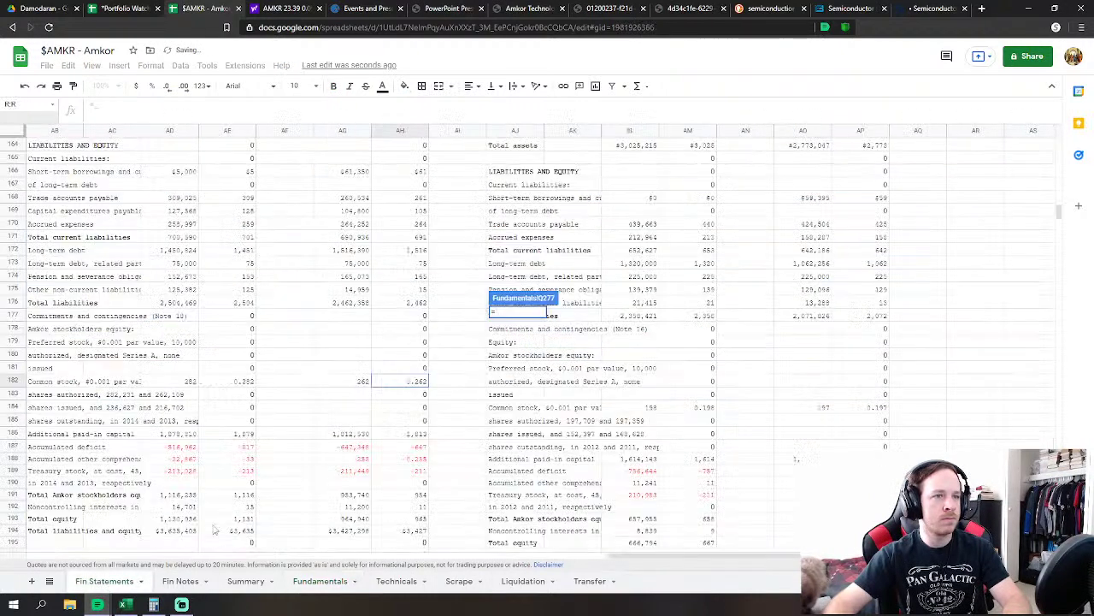
{"action": "left_click", "coordinate": [417, 434]}
{"action": "key", "text": "Return"}
Link FY2013 retained earnings Q278 to accumulated deficit AH187, first entered in Q282 by mistake
{"action": "left_click", "coordinate": [522, 376]}
{"action": "type", "text": "="}
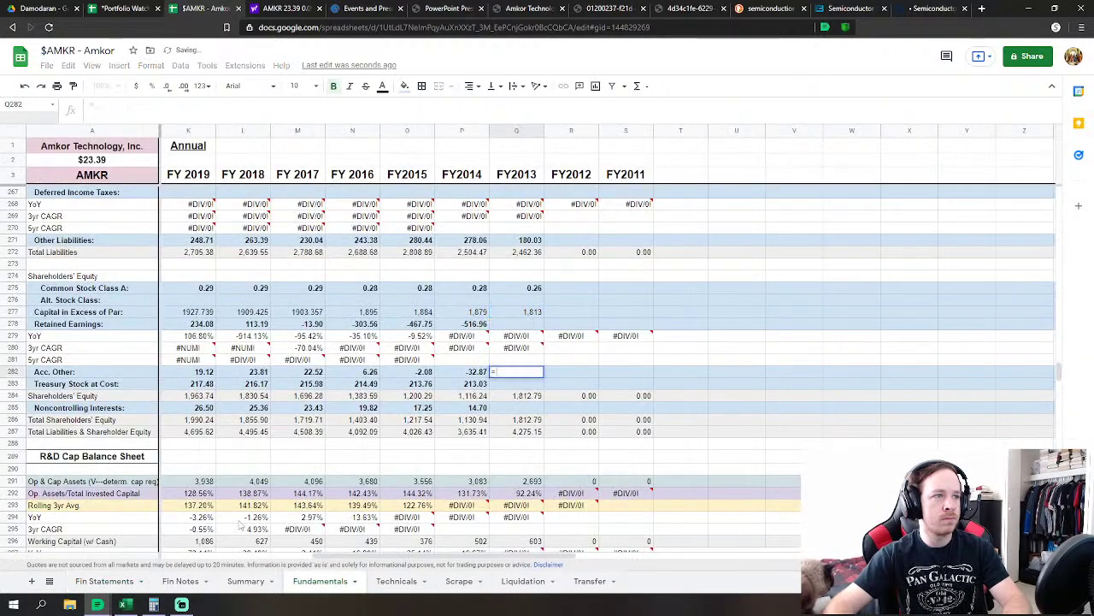
{"action": "left_click", "coordinate": [104, 580]}
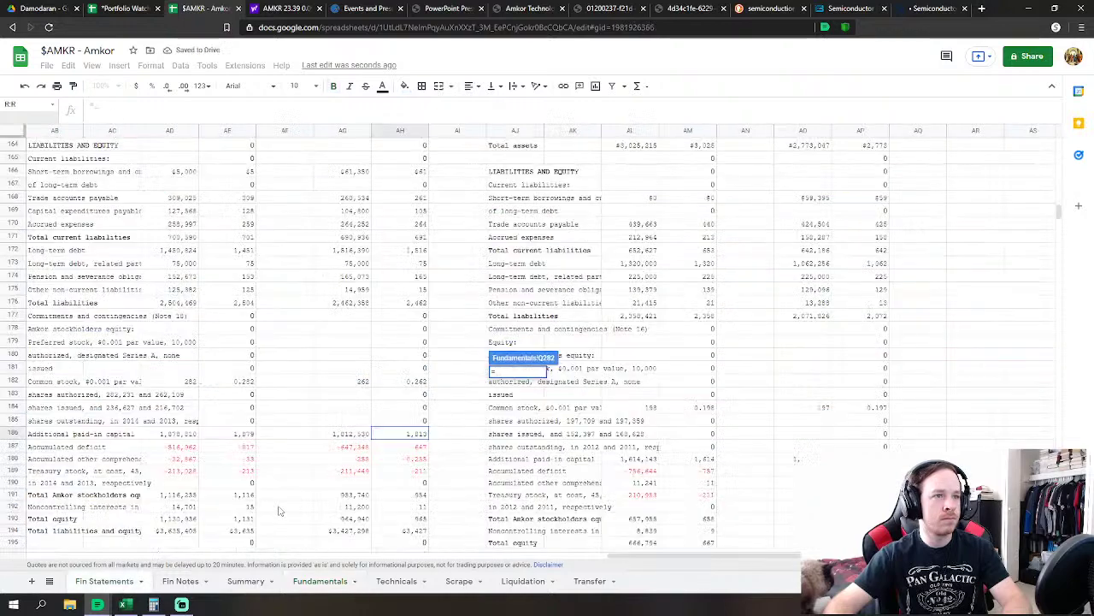
{"action": "left_click", "coordinate": [417, 447]}
{"action": "key", "text": "Return"}
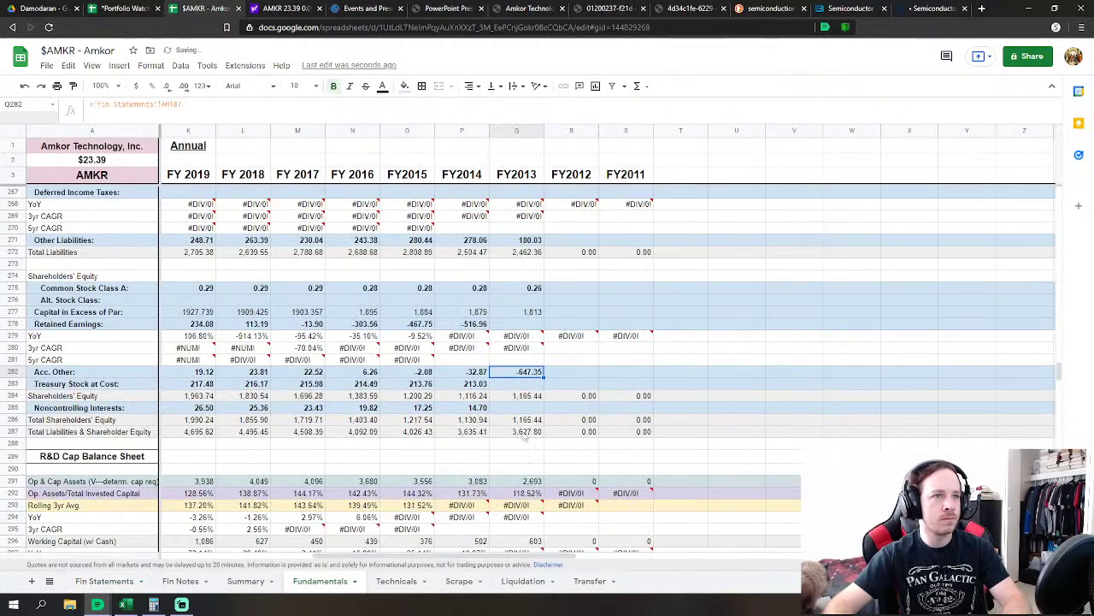
{"action": "left_click", "coordinate": [517, 324]}
{"action": "type", "text": "="}
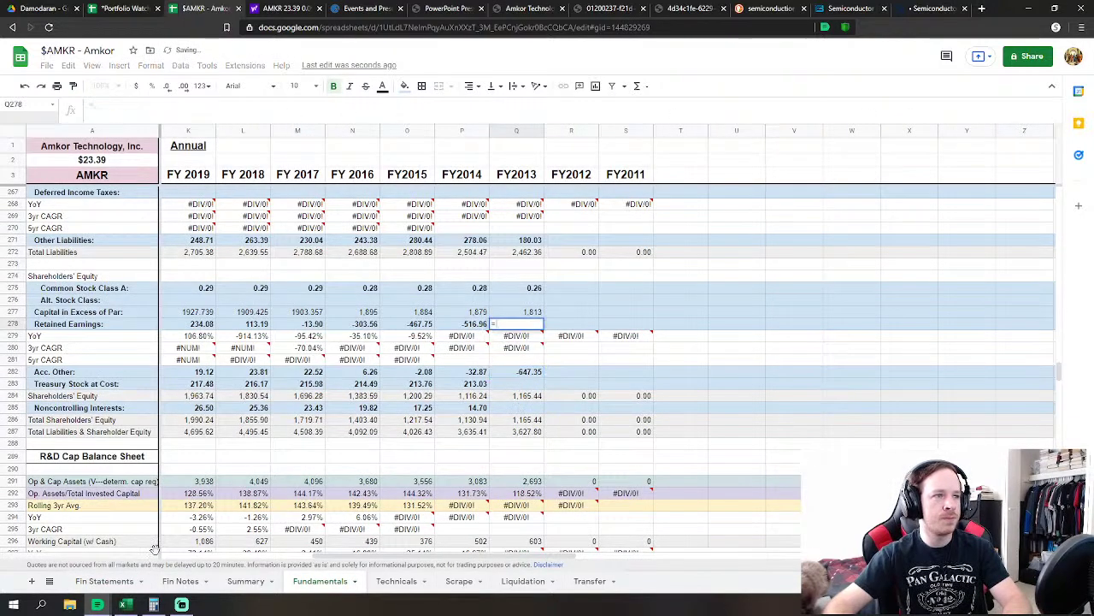
{"action": "left_click", "coordinate": [104, 580]}
{"action": "left_click", "coordinate": [416, 448]}
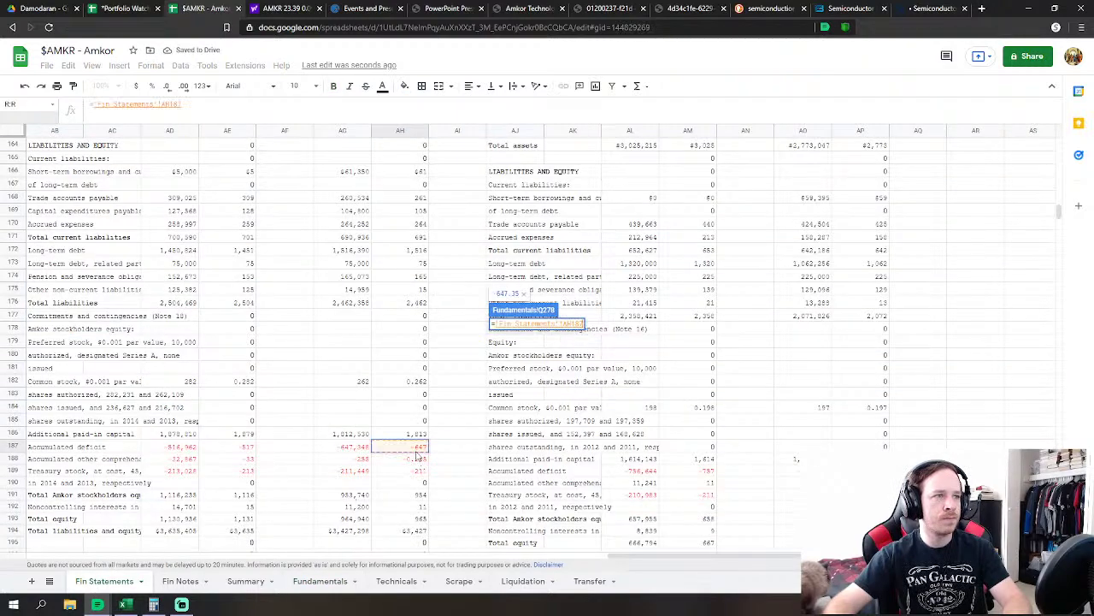
{"action": "key", "text": "Return"}
Correct Acc. Other Q282 to reference accumulated other comprehensive AH188
{"action": "left_click", "coordinate": [517, 371]}
{"action": "type", "text": "="}
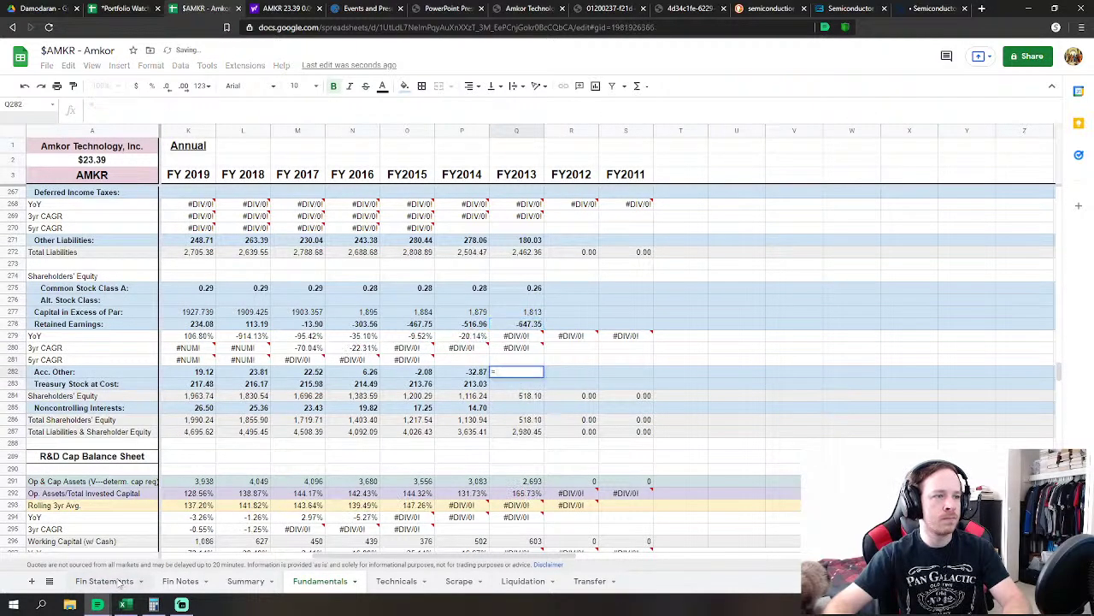
{"action": "left_click", "coordinate": [105, 581]}
{"action": "left_click", "coordinate": [411, 459]}
{"action": "key", "text": "Return"}
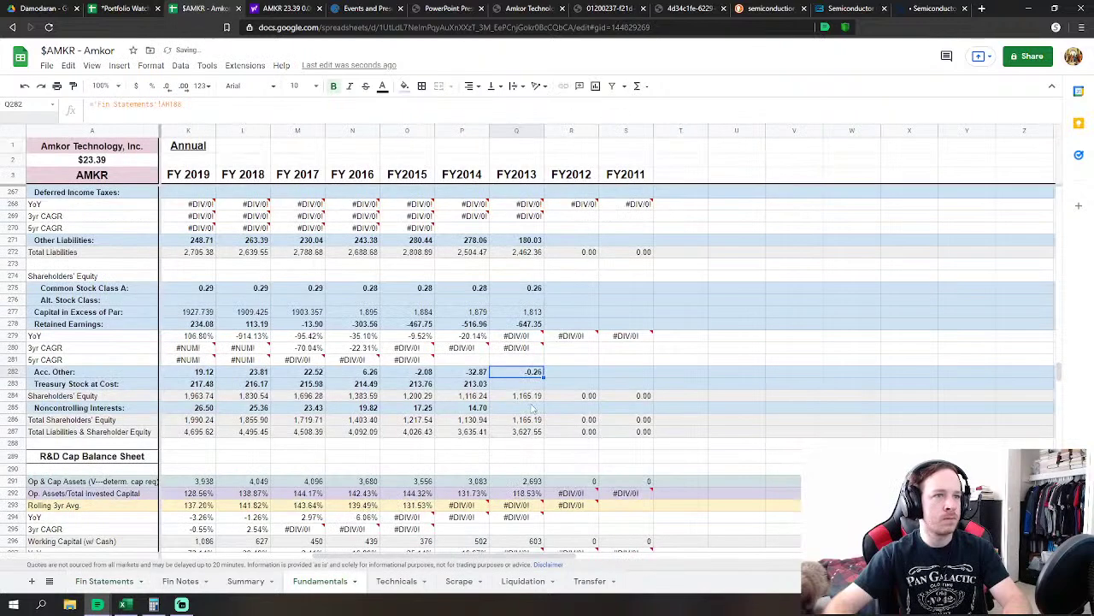
Link treasury stock Q283 to -AH189 and noncontrolling interests to AH192
{"action": "left_click", "coordinate": [531, 388]}
{"action": "type", "text": "=-"}
{"action": "left_click", "coordinate": [104, 581]}
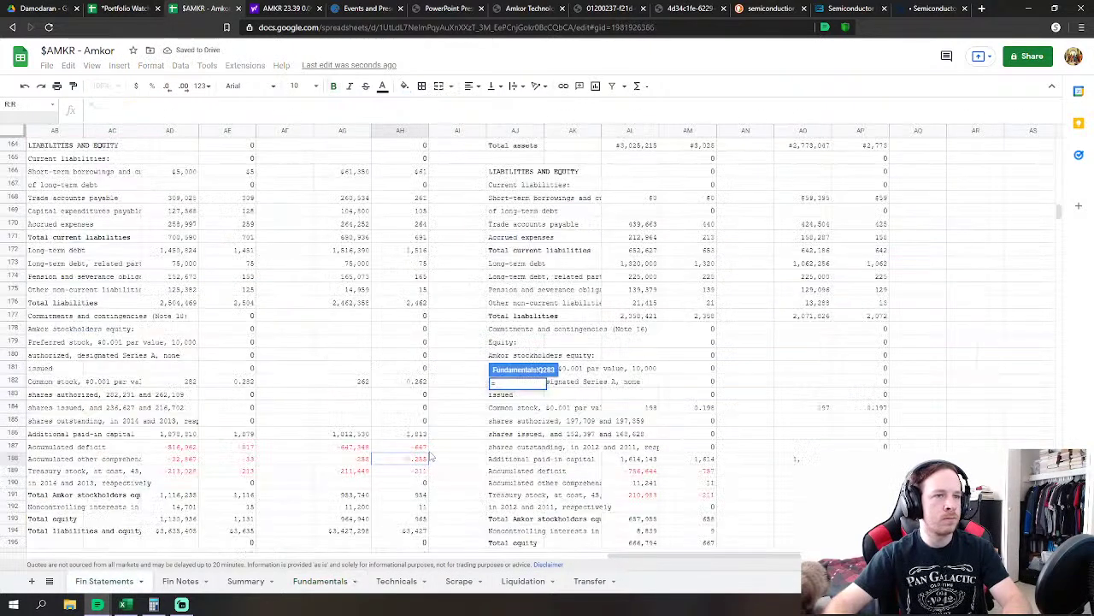
{"action": "left_click", "coordinate": [419, 471]}
{"action": "key", "text": "Return"}
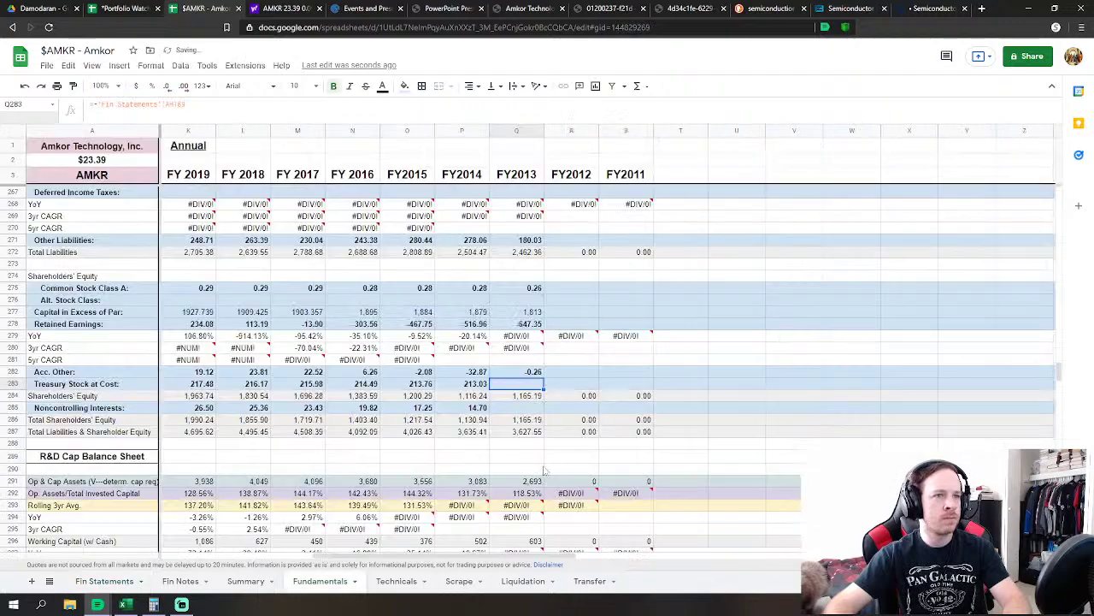
{"action": "key", "text": "Down"}
{"action": "type", "text": "="}
{"action": "left_click", "coordinate": [120, 585]}
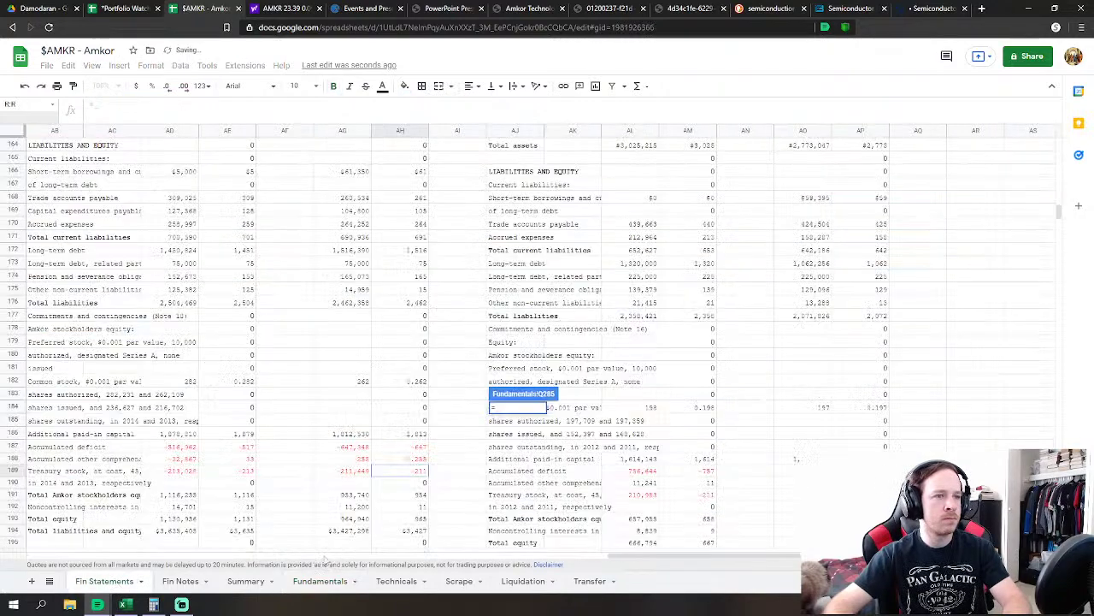
{"action": "left_click", "coordinate": [419, 507]}
{"action": "key", "text": "Return"}
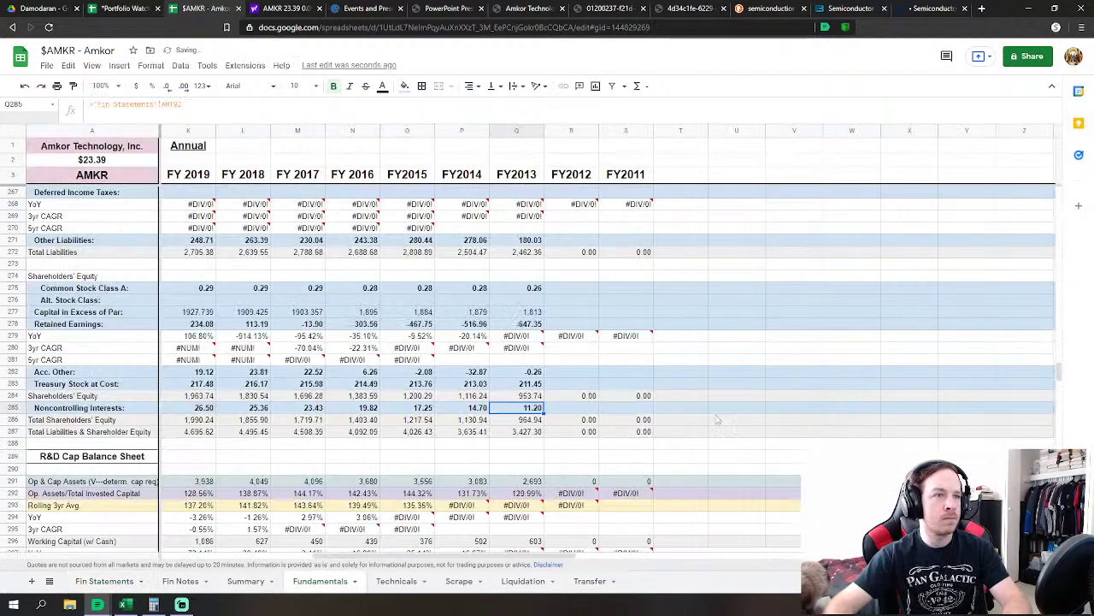
Link FY2012 Revenues to the 2012 net sales figure 2759.546 on Fin Statements
{"action": "left_click_drag", "start_coordinate": [1059, 374], "coordinate": [1086, 224]}
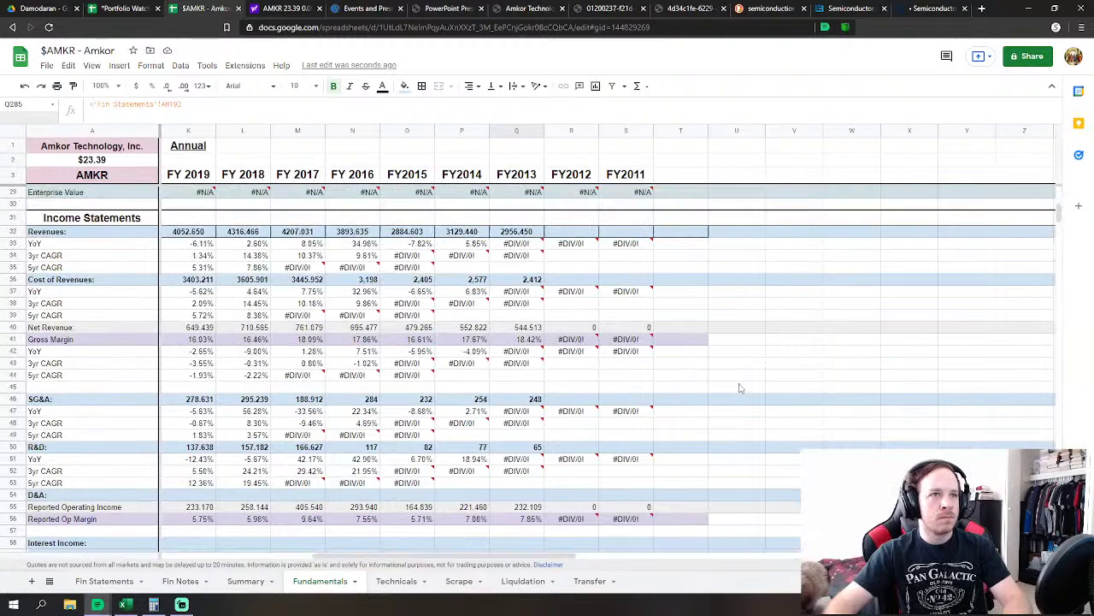
{"action": "left_click_drag", "start_coordinate": [530, 561], "coordinate": [565, 557]}
{"action": "left_click", "coordinate": [475, 232]}
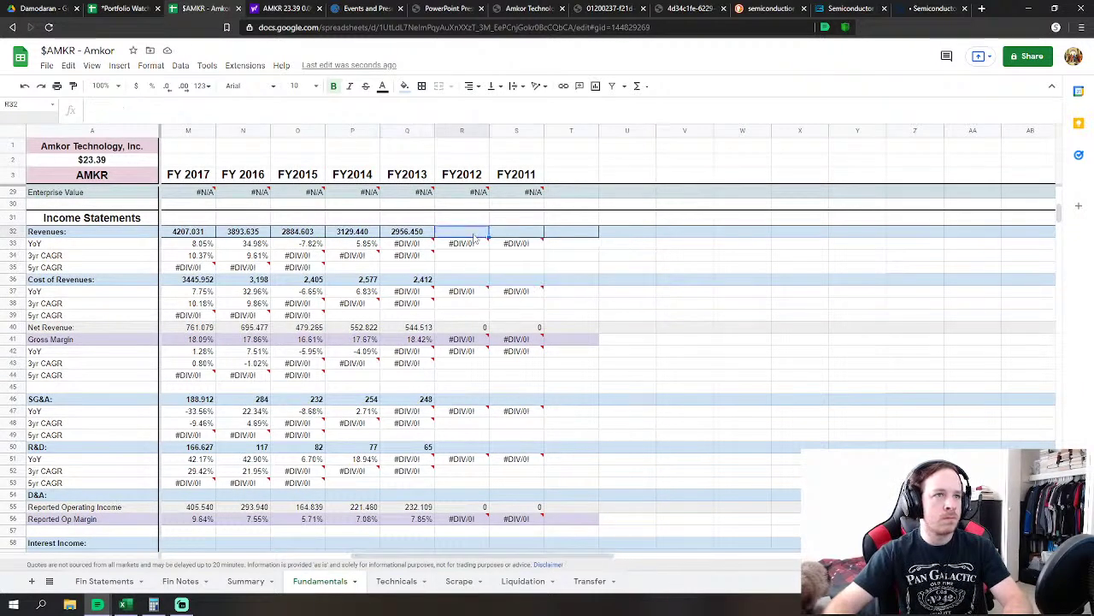
{"action": "type", "text": "="}
{"action": "left_click", "coordinate": [104, 580]}
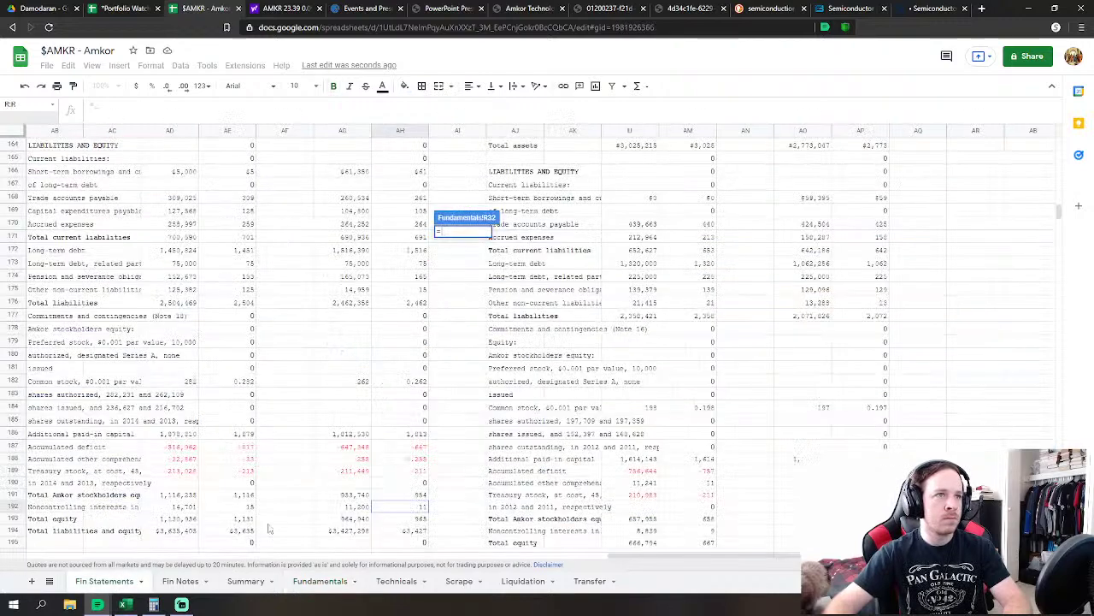
{"action": "scroll", "coordinate": [612, 560], "scroll_direction": "right", "scroll_amount": 2}
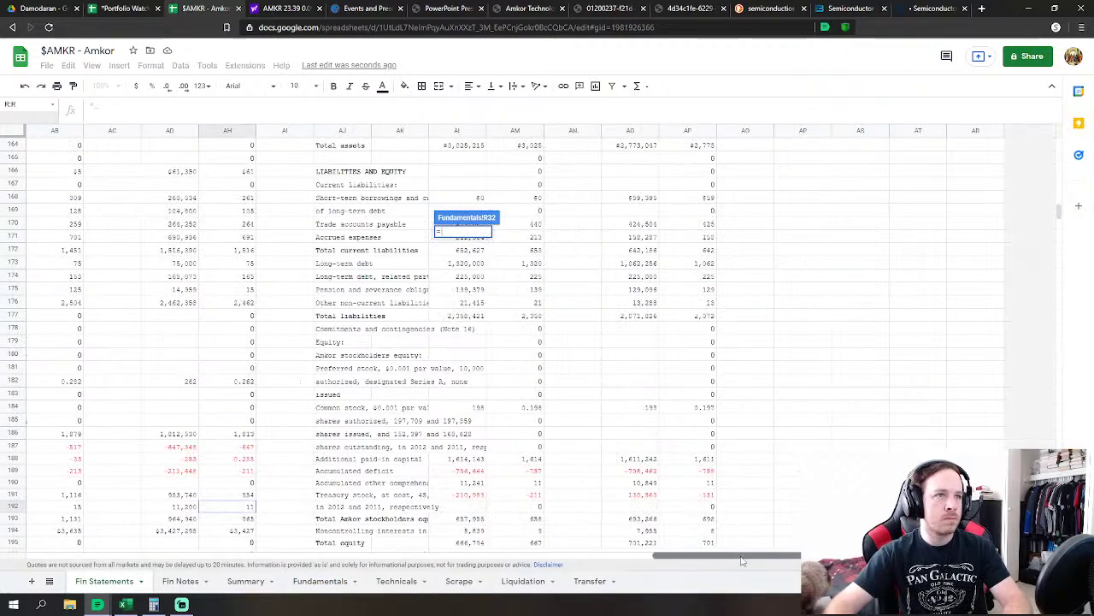
{"action": "scroll", "coordinate": [599, 443], "scroll_direction": "up", "scroll_amount": 5}
{"action": "scroll", "coordinate": [603, 445], "scroll_direction": "up", "scroll_amount": 15}
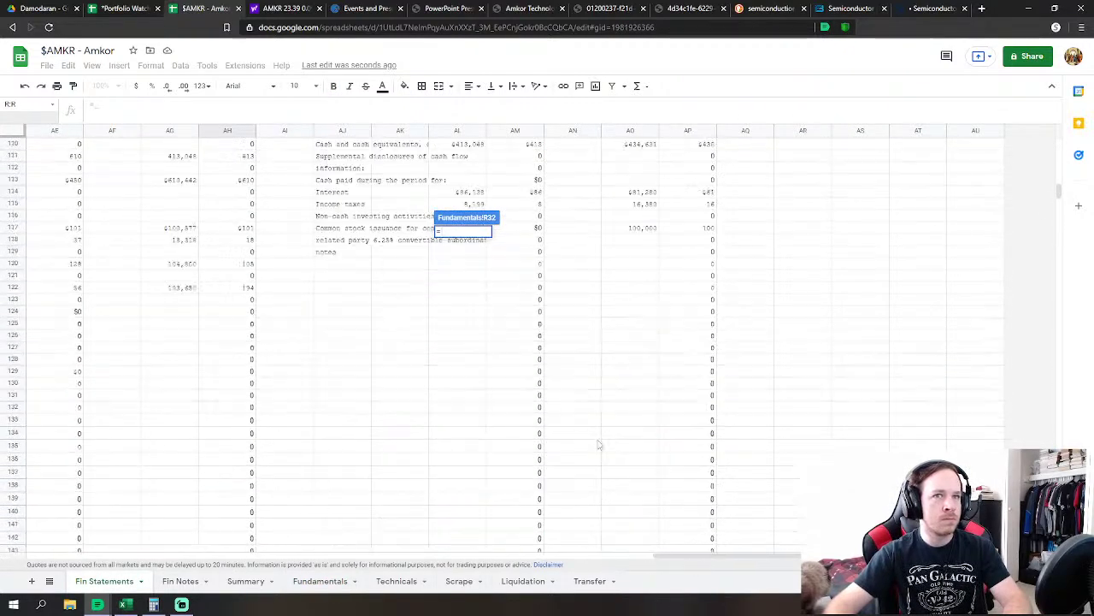
{"action": "scroll", "coordinate": [615, 453], "scroll_direction": "up", "scroll_amount": 12}
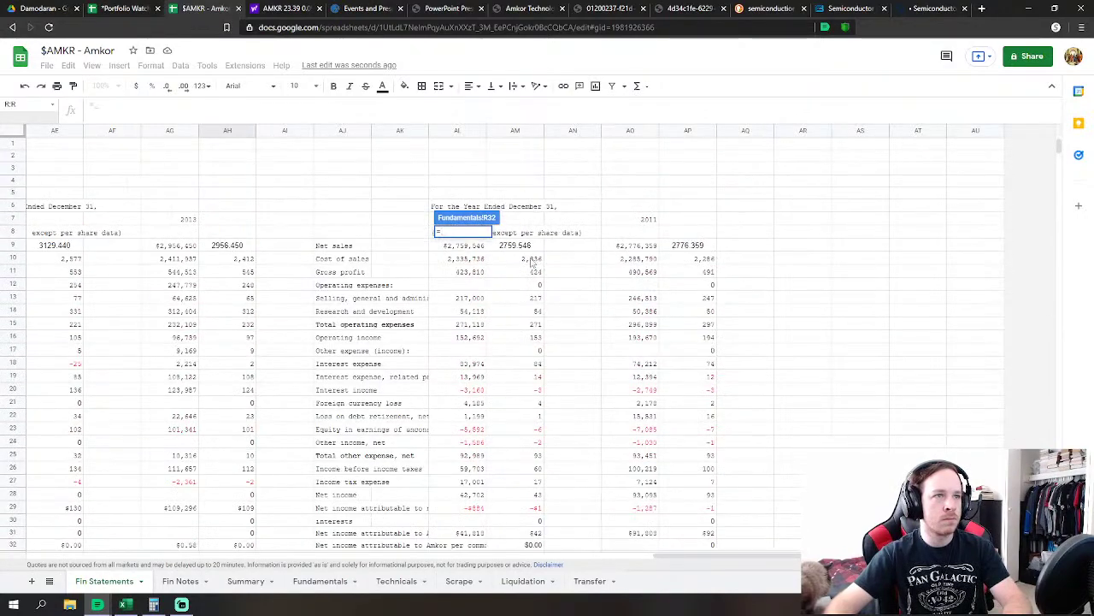
{"action": "left_click", "coordinate": [531, 248]}
{"action": "key", "text": "Return"}
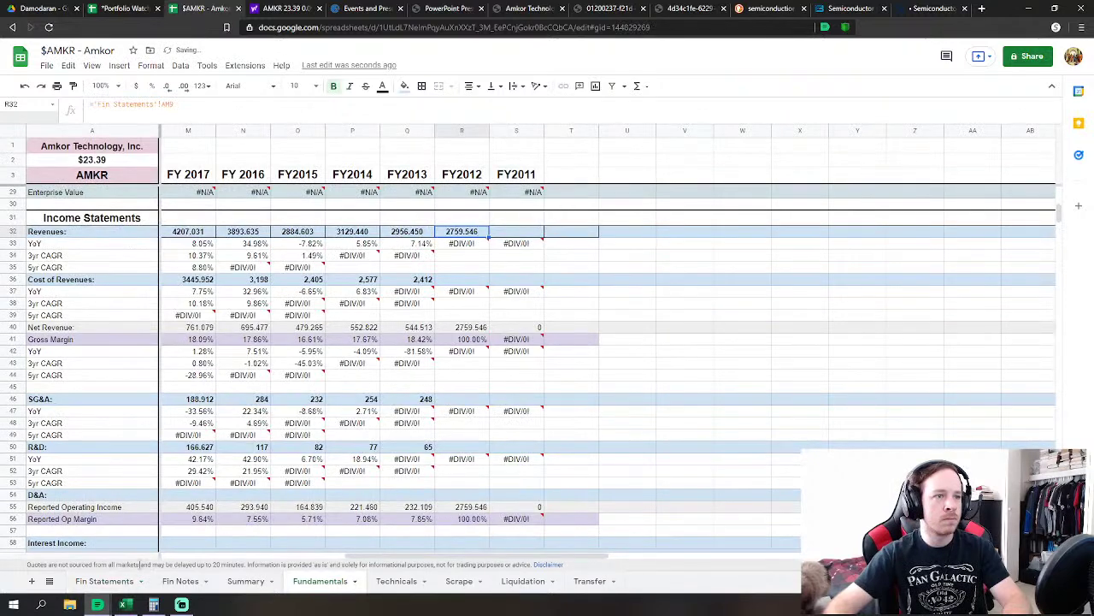
Insert 11 blank columns beside columns AK–AU on Fin Statements
{"action": "left_click", "coordinate": [120, 579]}
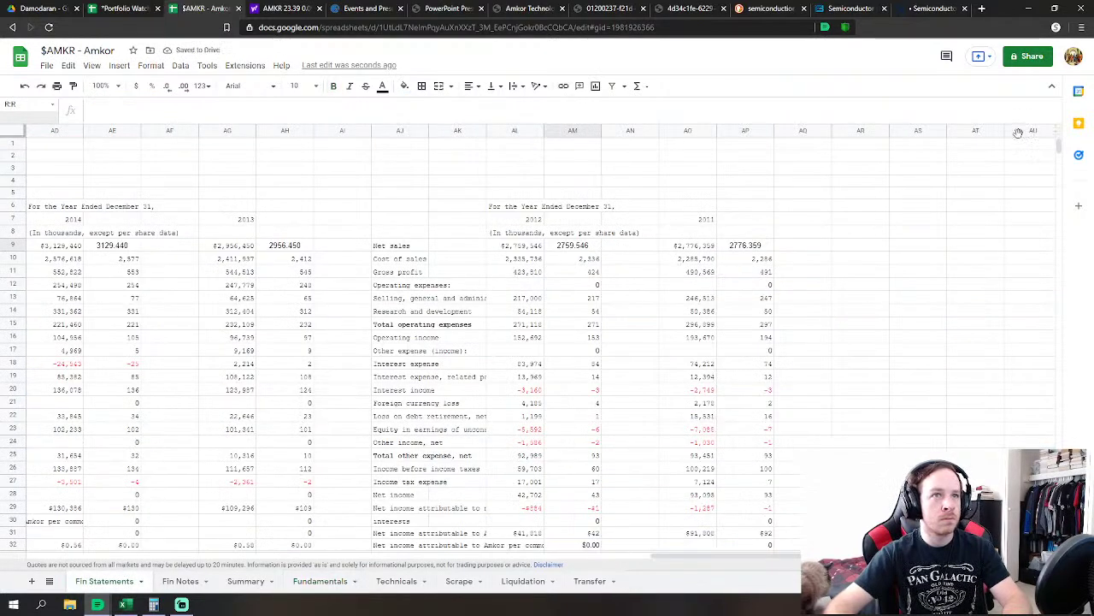
{"action": "left_click_drag", "start_coordinate": [1018, 132], "coordinate": [469, 132]}
{"action": "right_click", "coordinate": [468, 133]}
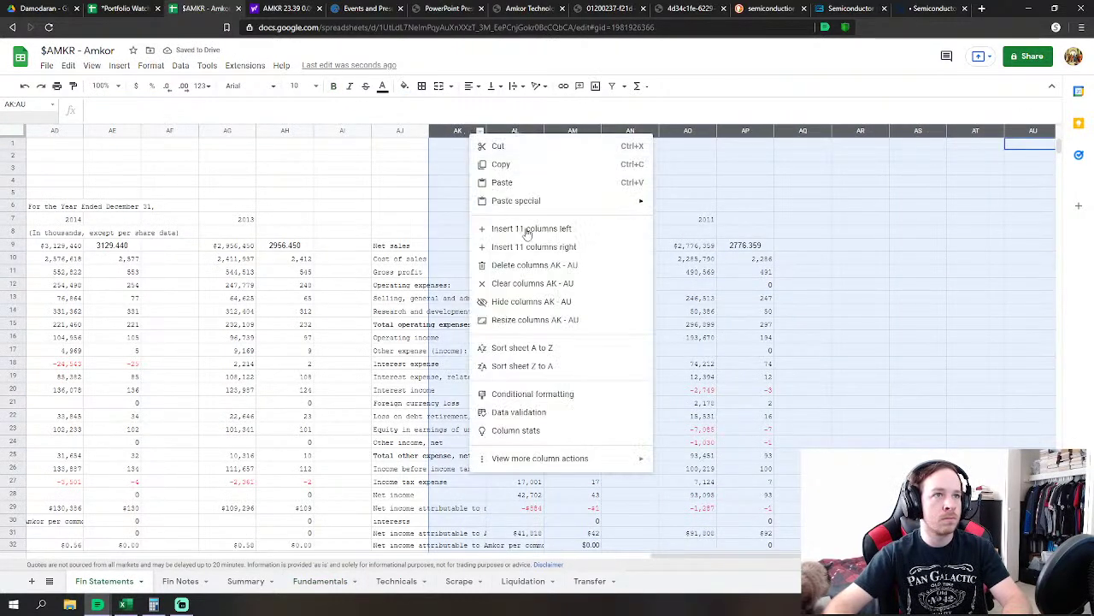
{"action": "left_click", "coordinate": [537, 248]}
{"action": "left_click", "coordinate": [227, 323]}
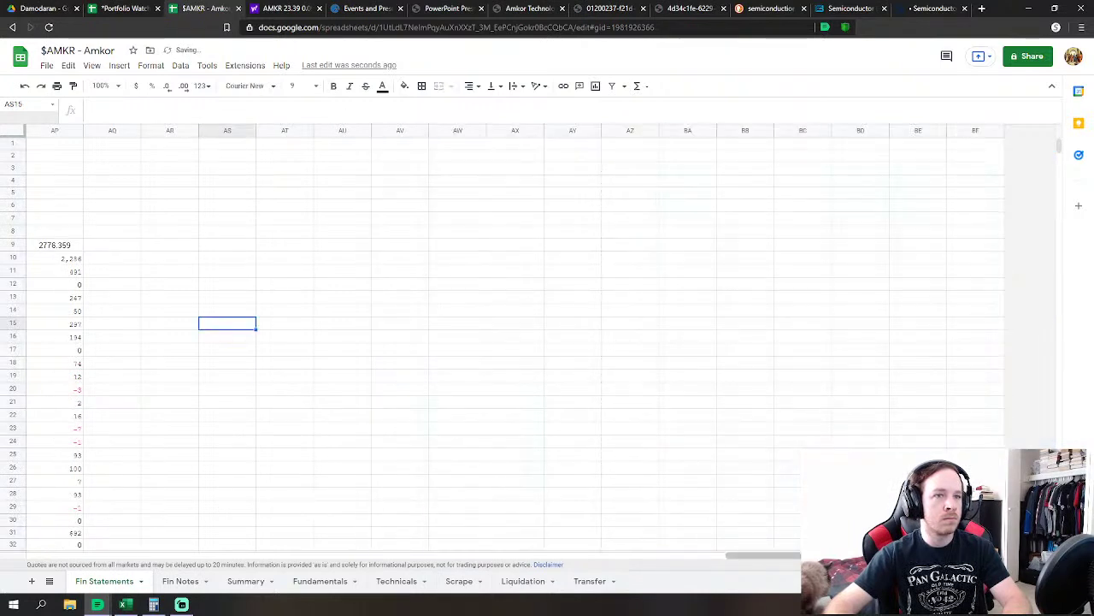
{"action": "left_click_drag", "start_coordinate": [764, 556], "coordinate": [718, 576]}
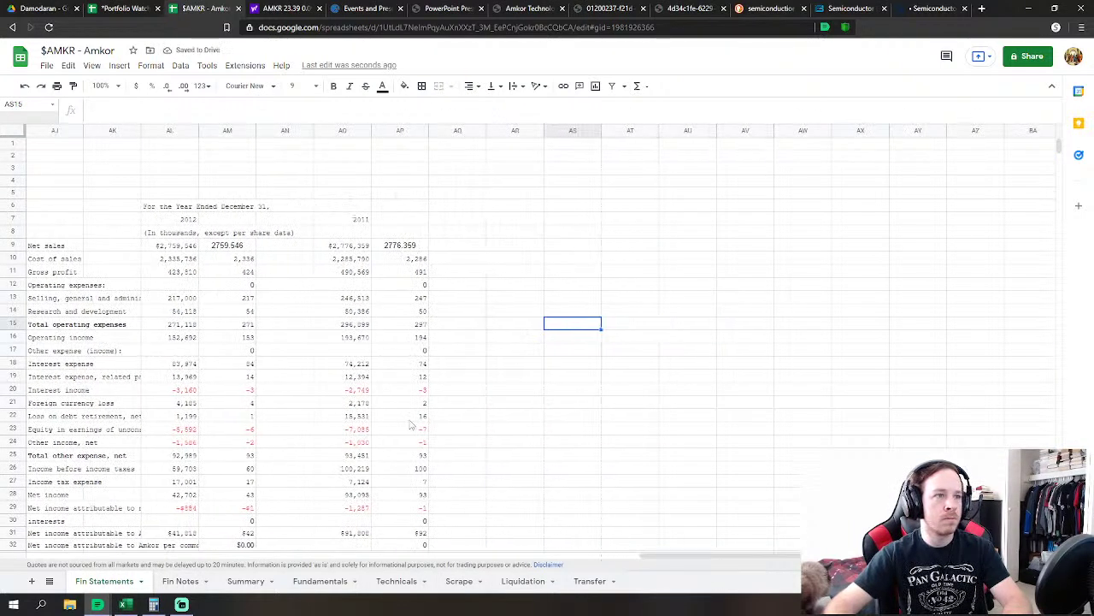
{"action": "left_click", "coordinate": [316, 581]}
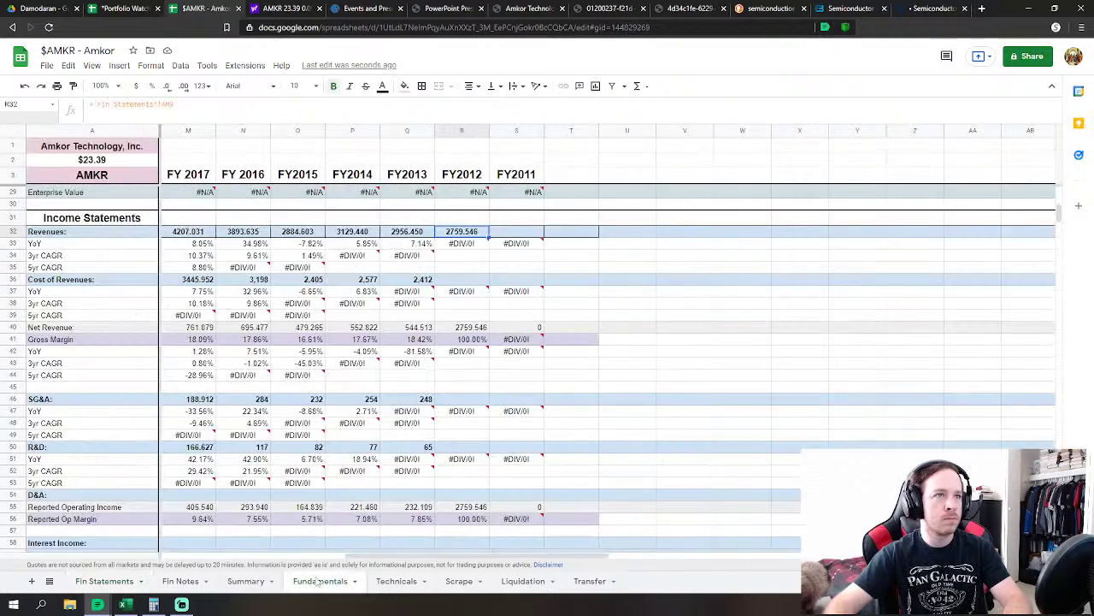
Link FY2012 Cost of Revenues to the 2012 cost of sales figure
{"action": "left_click", "coordinate": [461, 282]}
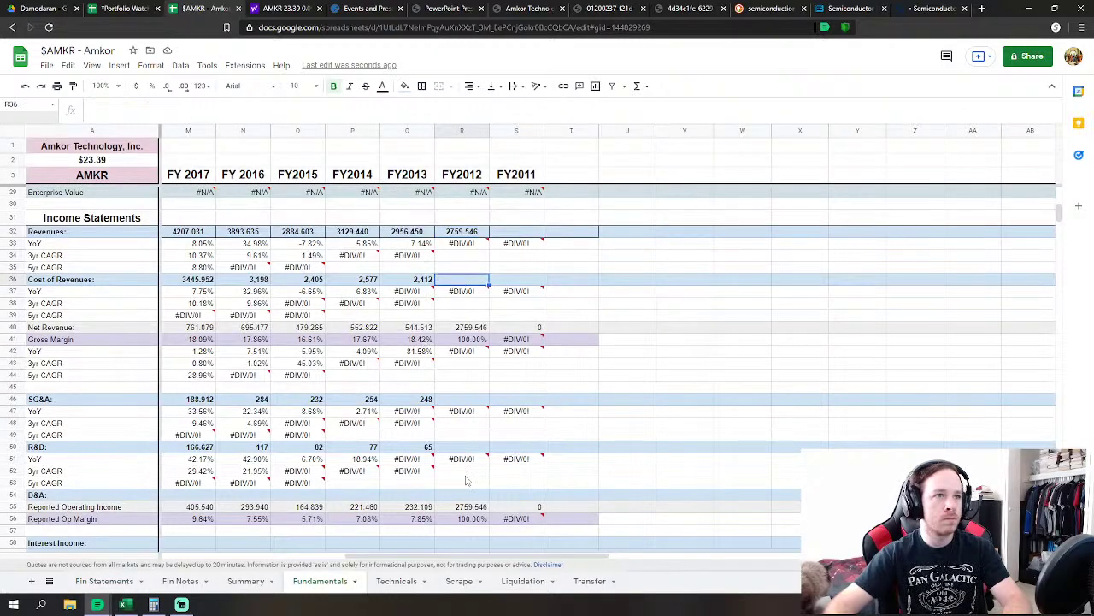
{"action": "left_click_drag", "start_coordinate": [506, 557], "coordinate": [528, 560]}
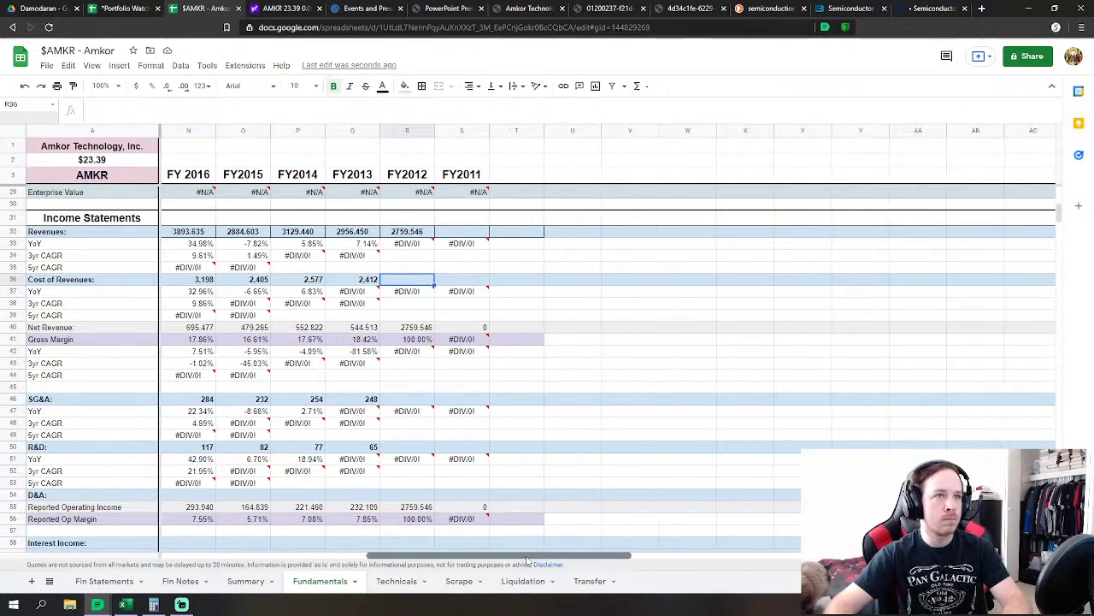
{"action": "type", "text": "="}
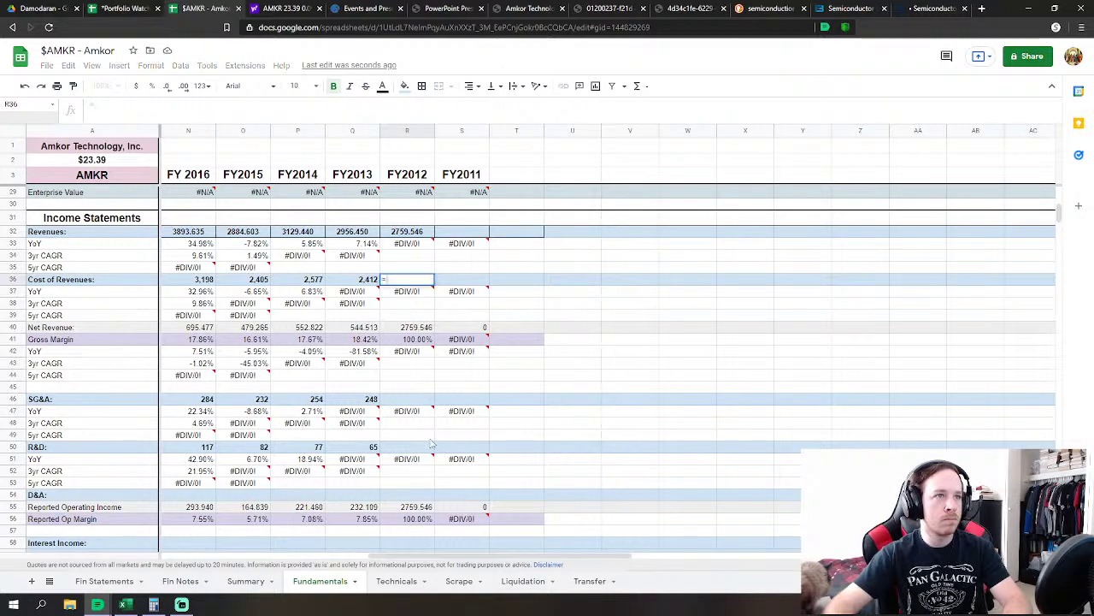
{"action": "left_click", "coordinate": [103, 581]}
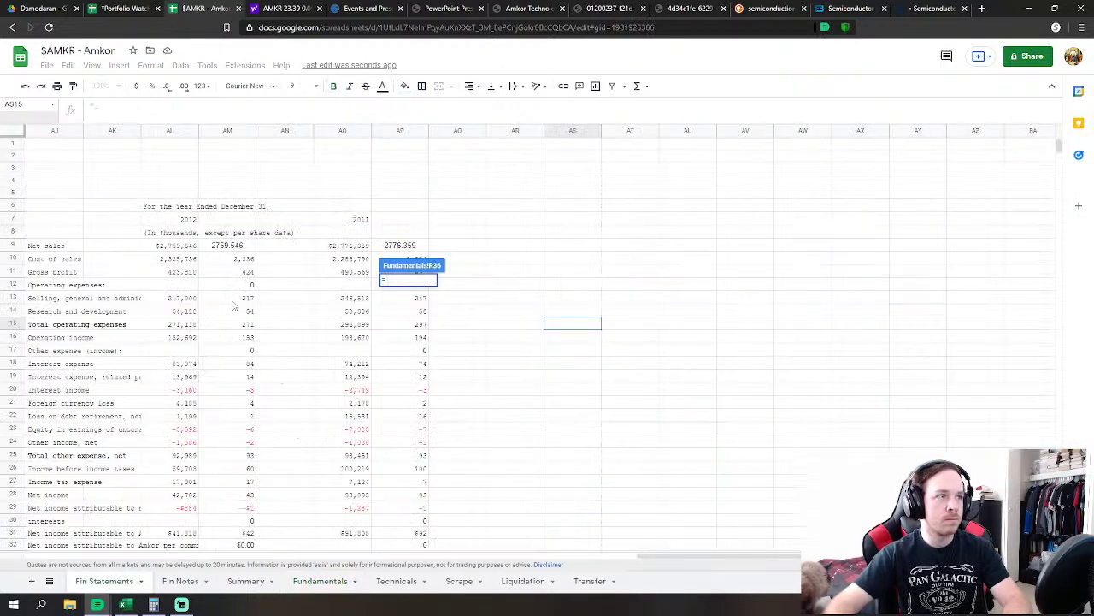
{"action": "left_click", "coordinate": [248, 263]}
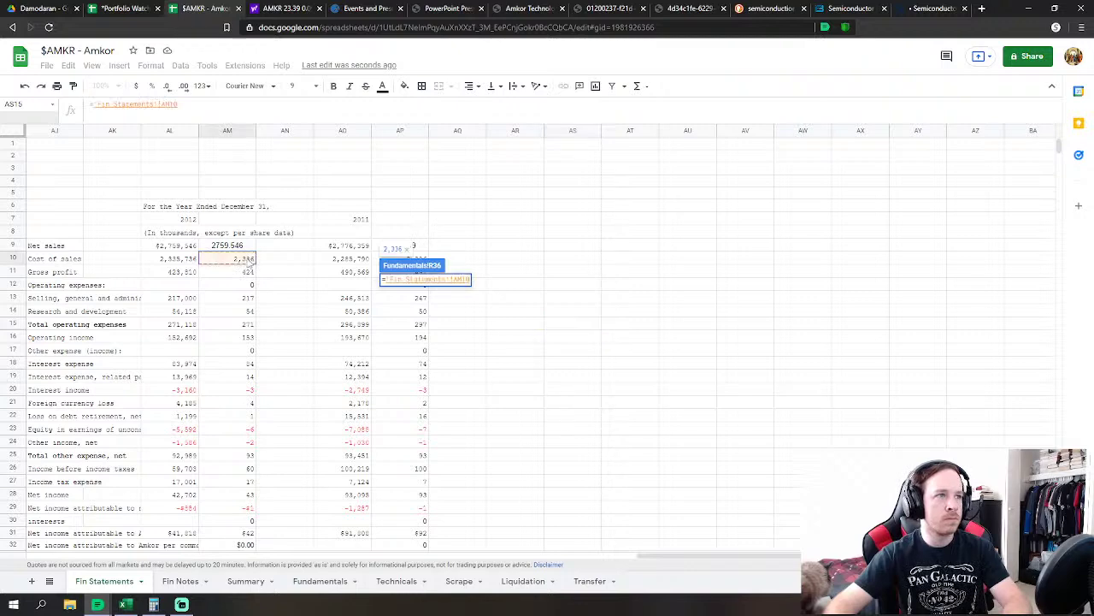
{"action": "key", "text": "Return"}
Link FY2012 SG&A to 217 and R&D to 54 from Fin Statements
{"action": "left_click", "coordinate": [407, 399]}
{"action": "type", "text": "="}
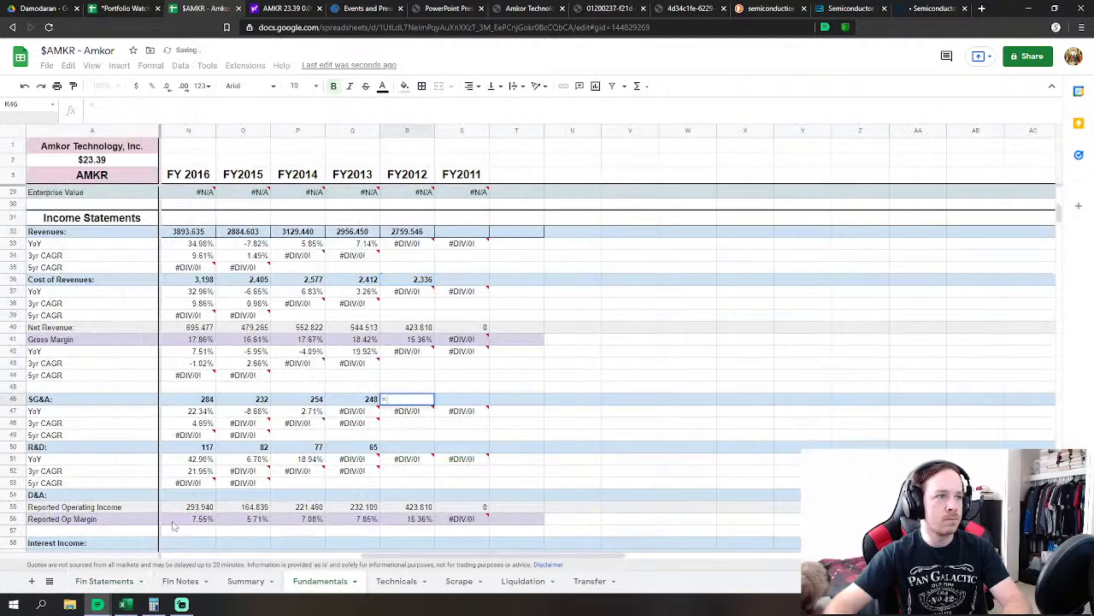
{"action": "left_click", "coordinate": [104, 581]}
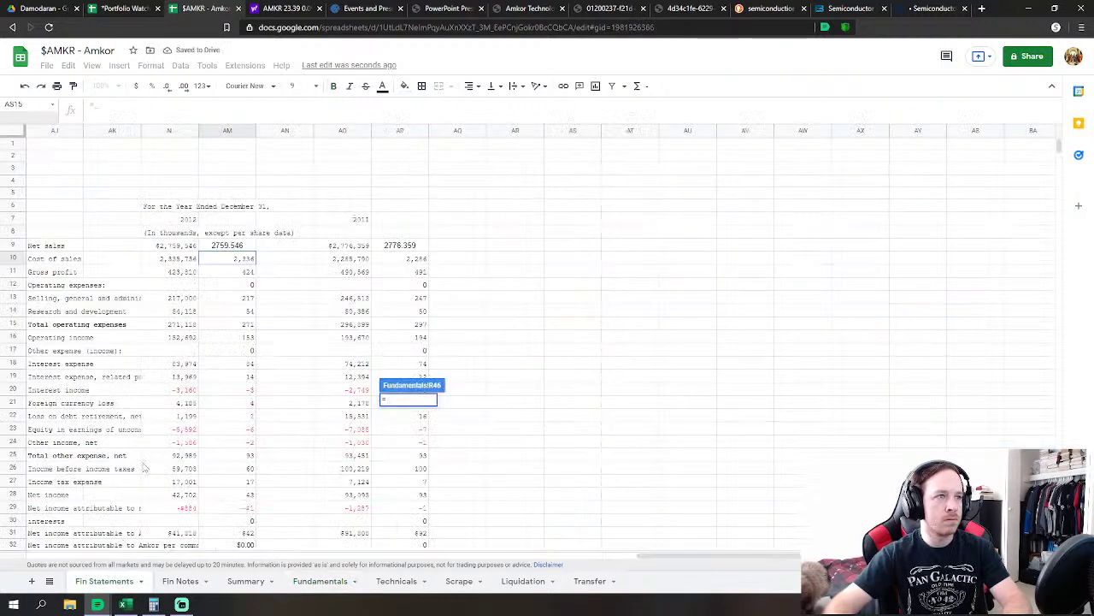
{"action": "left_click", "coordinate": [249, 301]}
{"action": "key", "text": "Return"}
{"action": "left_click", "coordinate": [408, 446]}
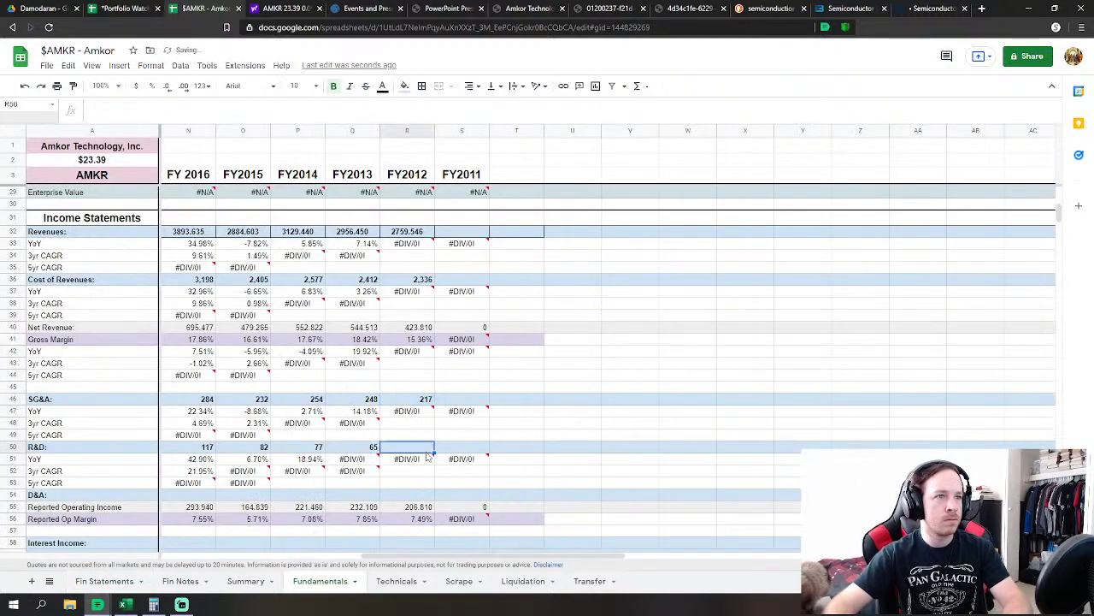
{"action": "type", "text": "="}
{"action": "left_click", "coordinate": [103, 581]}
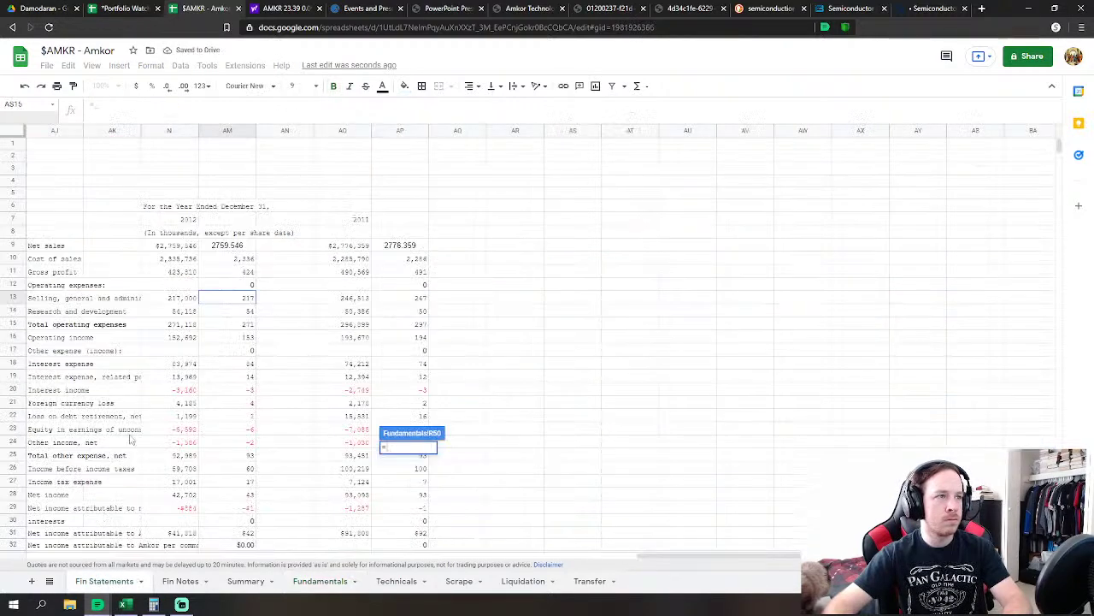
{"action": "left_click", "coordinate": [246, 313]}
{"action": "key", "text": "Return"}
Set FY2012 Interest Expense to 2012 interest expense plus related-party interest expense
{"action": "scroll", "coordinate": [417, 433], "scroll_direction": "down", "scroll_amount": 5}
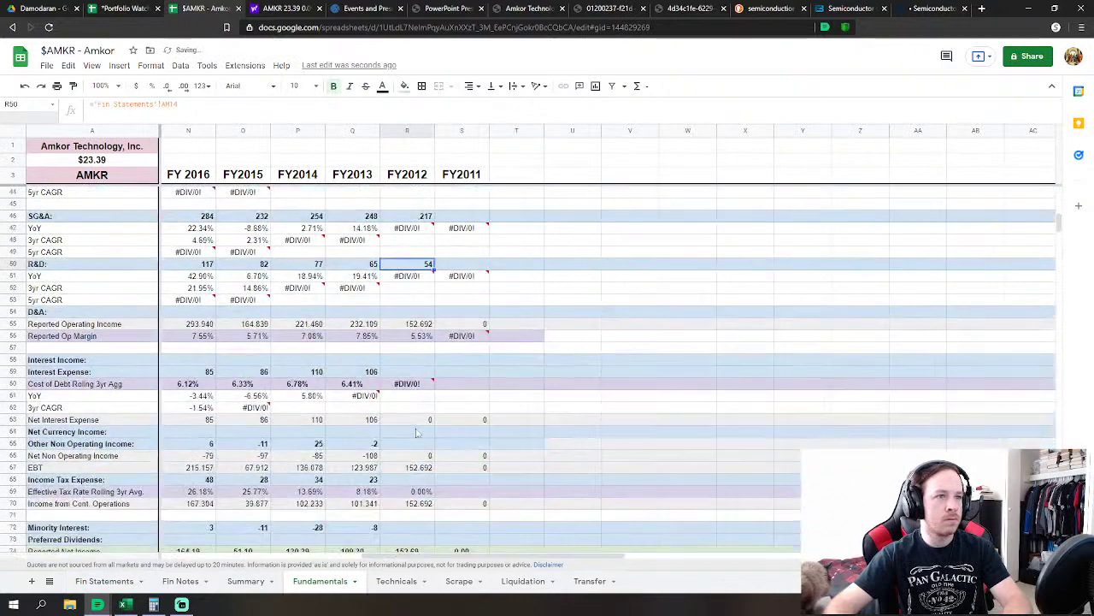
{"action": "left_click", "coordinate": [402, 348]}
{"action": "type", "text": "="}
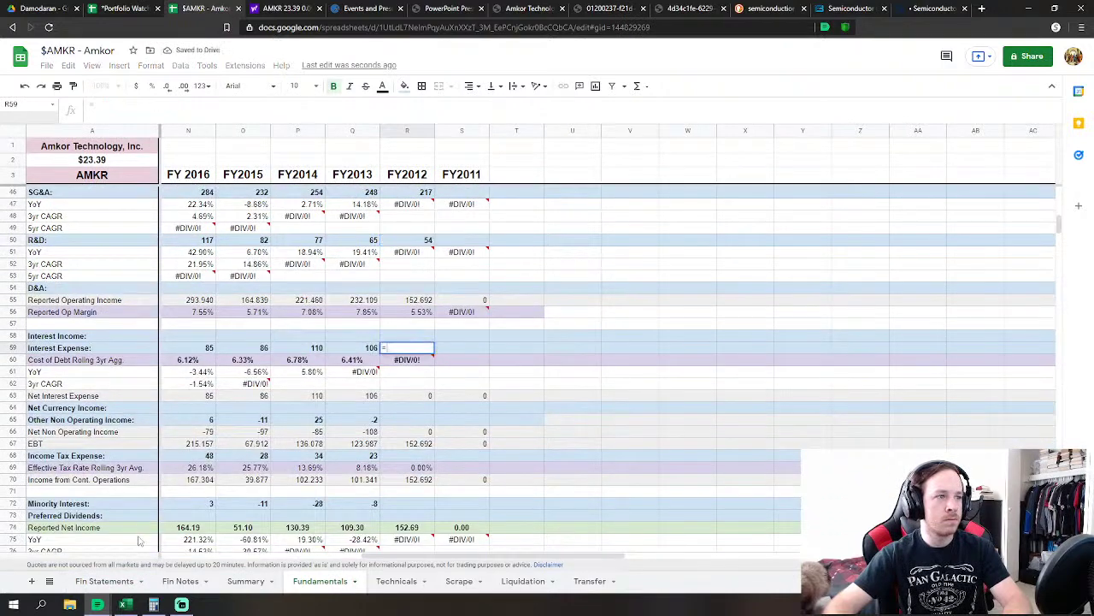
{"action": "left_click", "coordinate": [103, 581]}
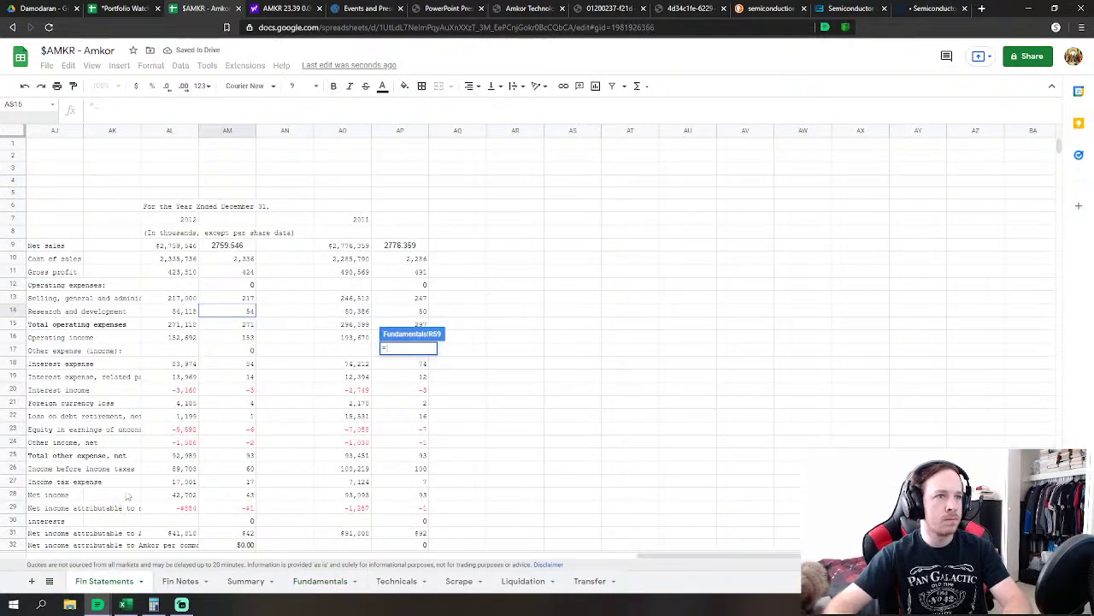
{"action": "left_click", "coordinate": [249, 364]}
{"action": "type", "text": "+"}
{"action": "left_click", "coordinate": [250, 377]}
{"action": "key", "text": "Return"}
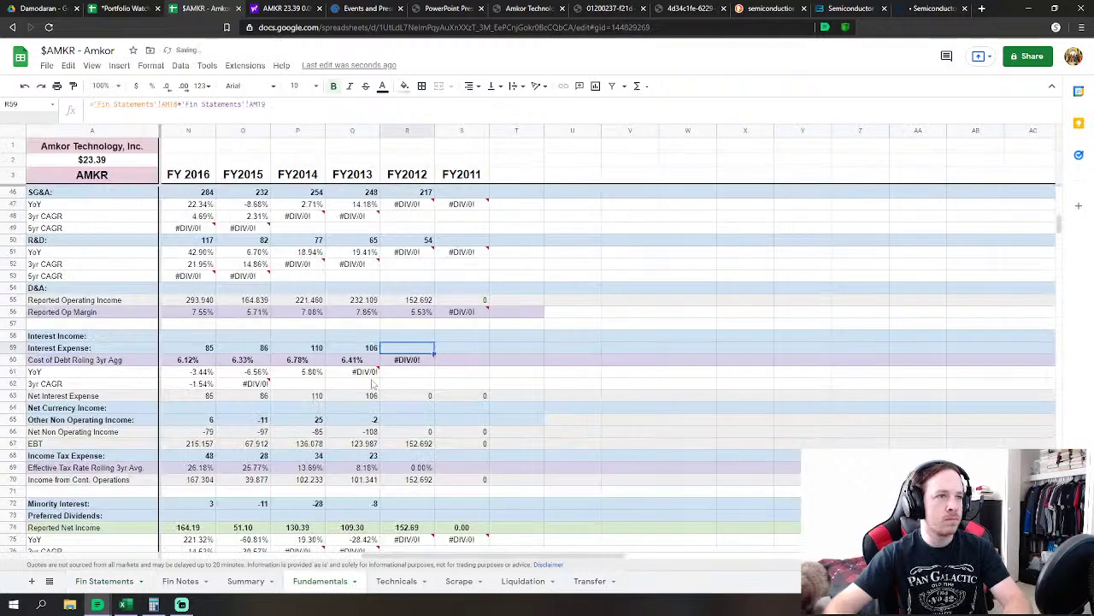
Link FY2012 Interest Income and Net Currency Income to their 2012 Fin Statements values
{"action": "key", "text": "Up"}
{"action": "type", "text": "="}
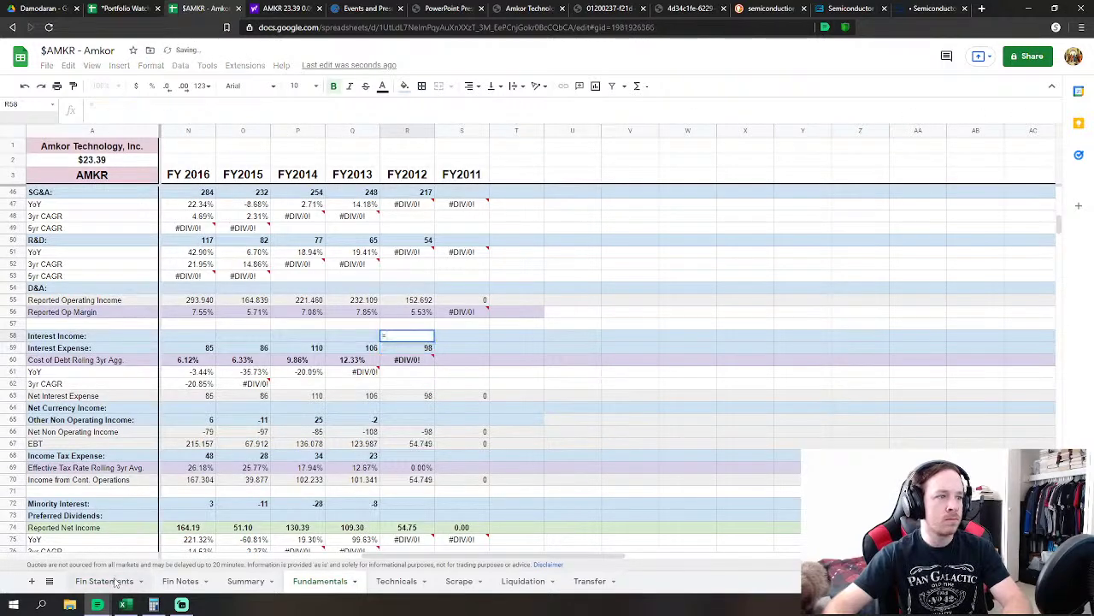
{"action": "left_click", "coordinate": [104, 582]}
{"action": "left_click", "coordinate": [247, 390]}
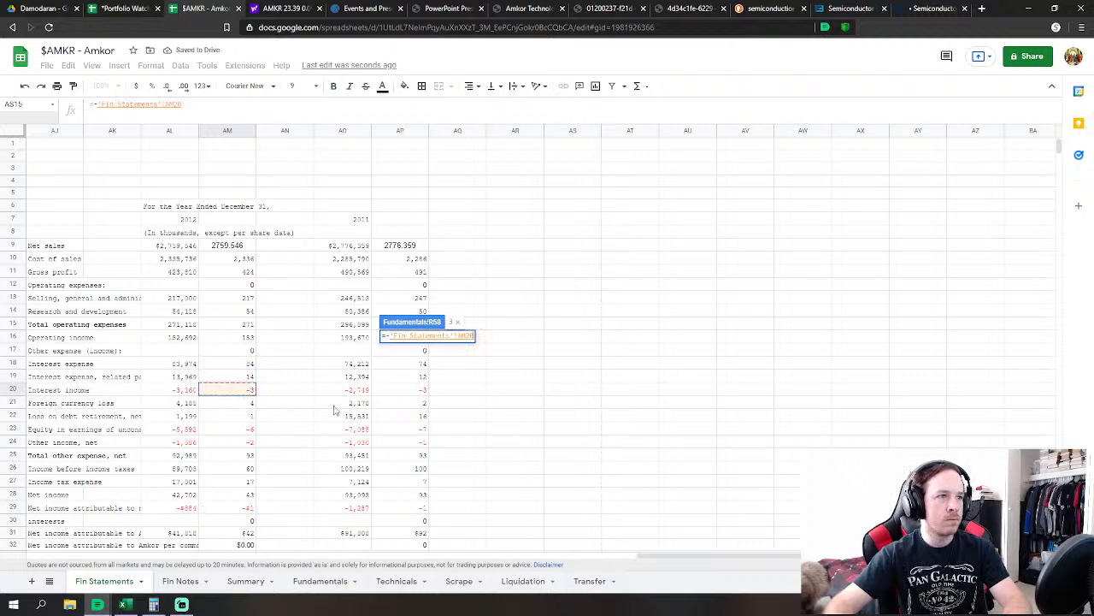
{"action": "key", "text": "Return"}
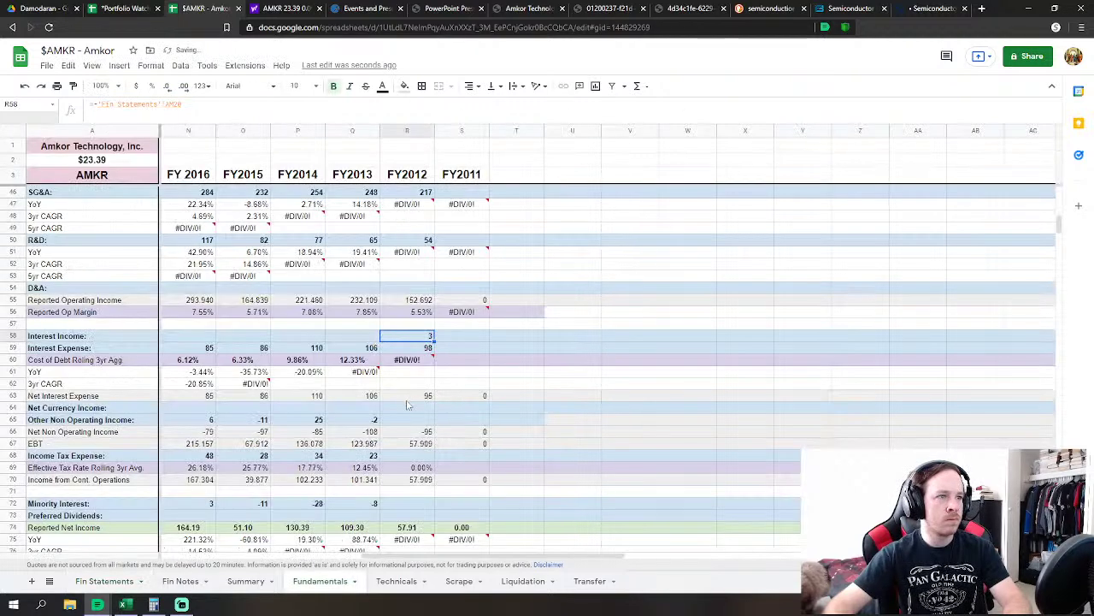
{"action": "left_click", "coordinate": [408, 404]}
{"action": "type", "text": "="}
{"action": "left_click", "coordinate": [104, 581]}
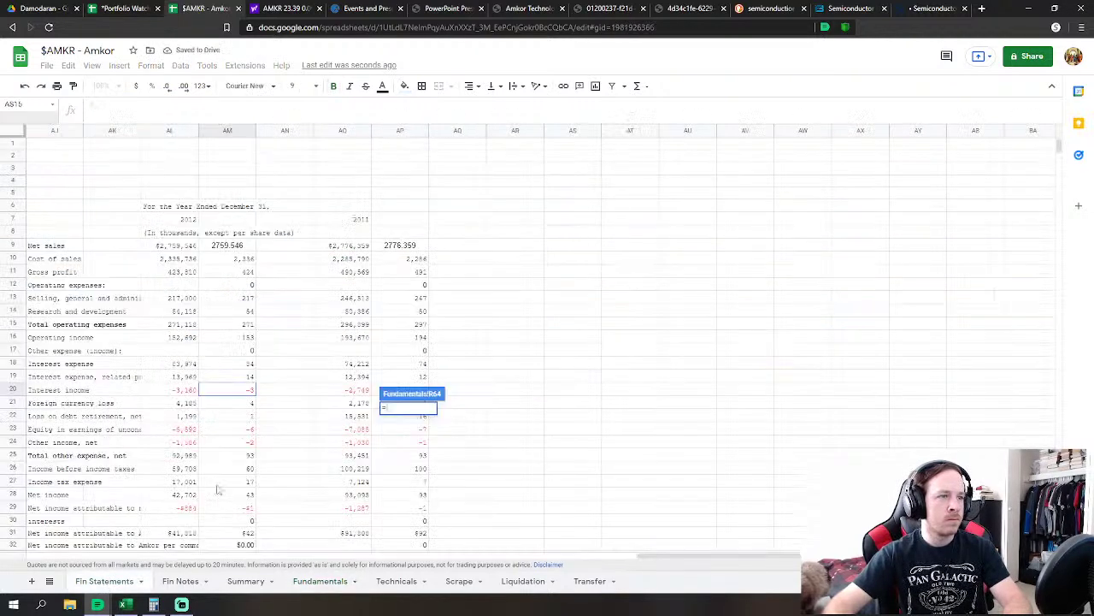
{"action": "left_click", "coordinate": [250, 404]}
{"action": "key", "text": "Return"}
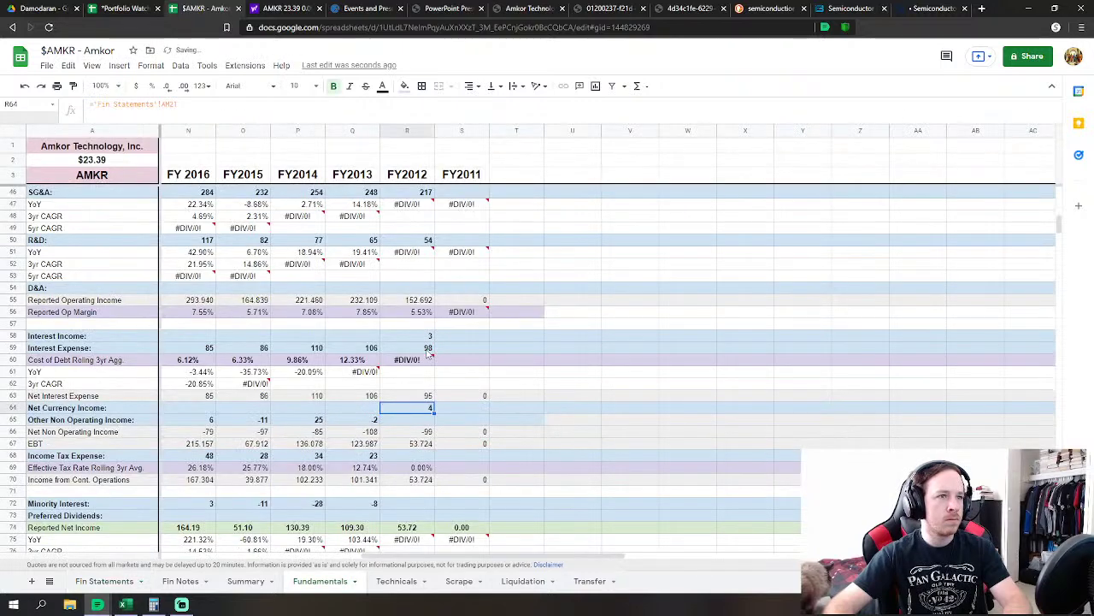
Add the 2012 loss on debt retirement to the interest expense formula, making AM18+AM19+AM22
{"action": "left_click", "coordinate": [428, 350]}
{"action": "double_click", "coordinate": [428, 349]}
{"action": "type", "text": "+'Fin Statements'!AM19+"}
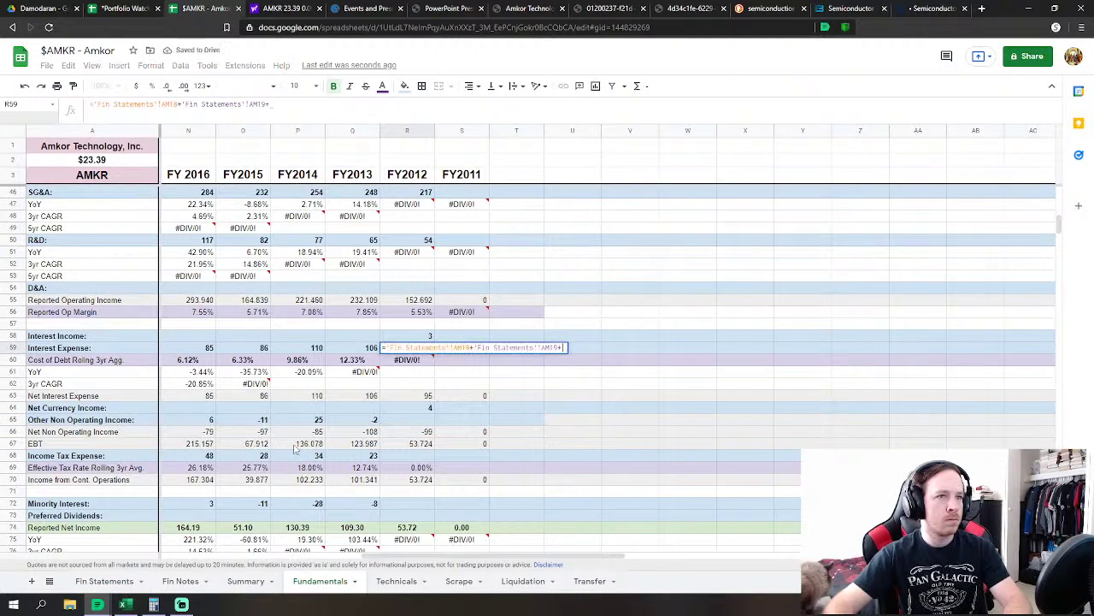
{"action": "left_click", "coordinate": [105, 581]}
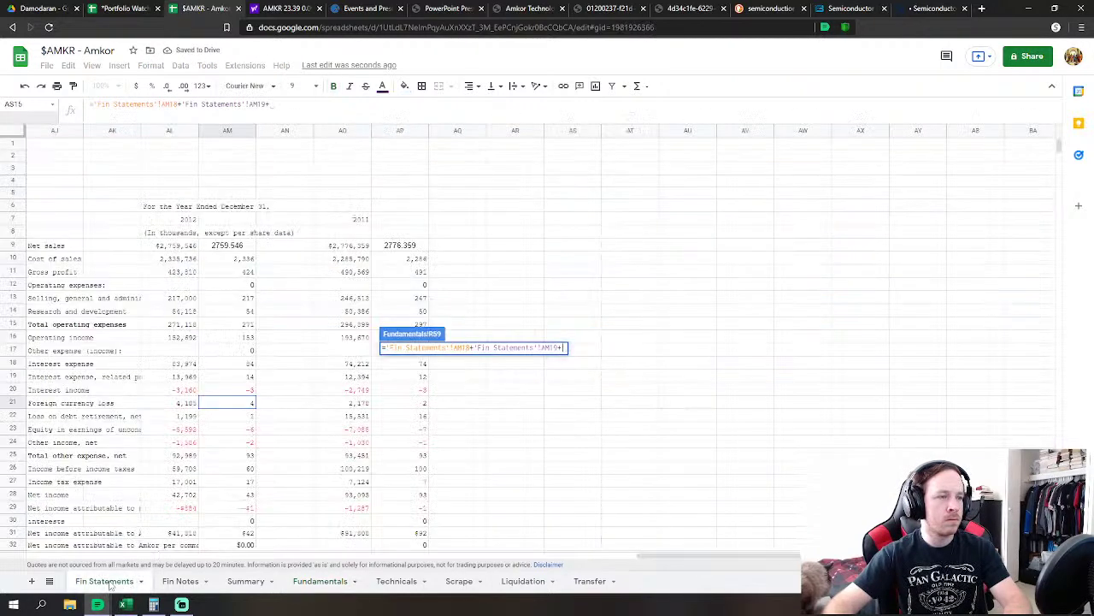
{"action": "left_click", "coordinate": [248, 416]}
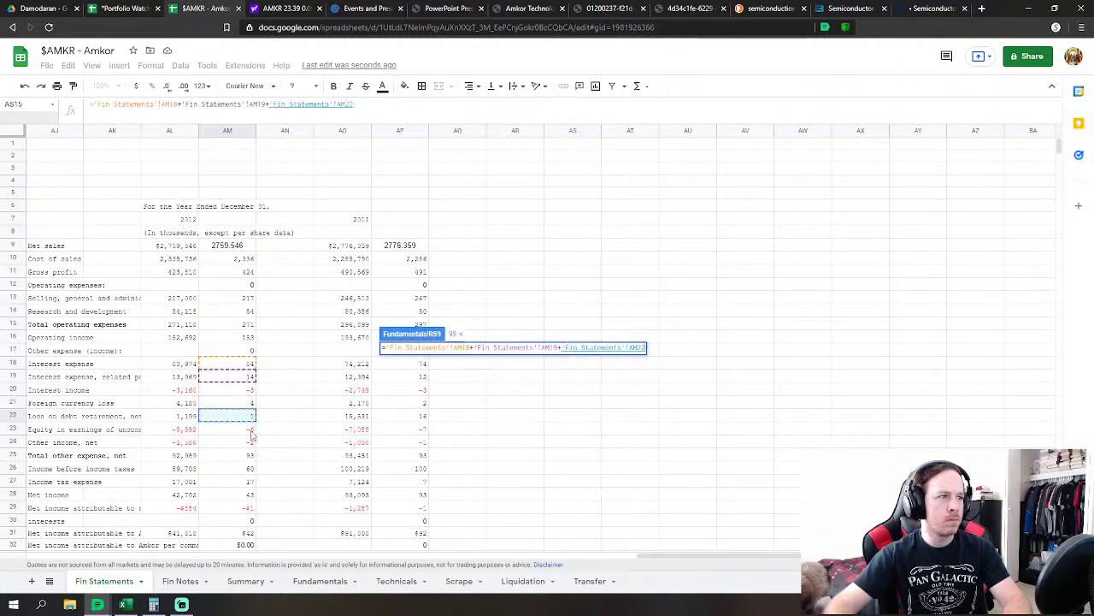
{"action": "key", "text": "Return"}
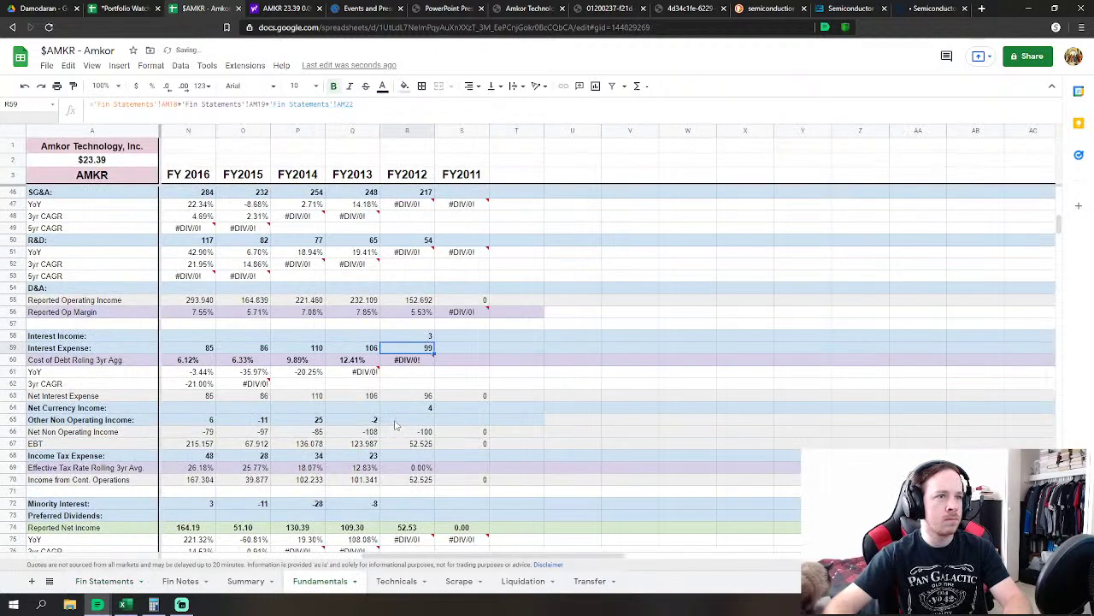
Set FY2012 other non-operating income R65 to =AM23-AM24
{"action": "left_click", "coordinate": [404, 420]}
{"action": "type", "text": "="}
{"action": "left_click", "coordinate": [104, 581]}
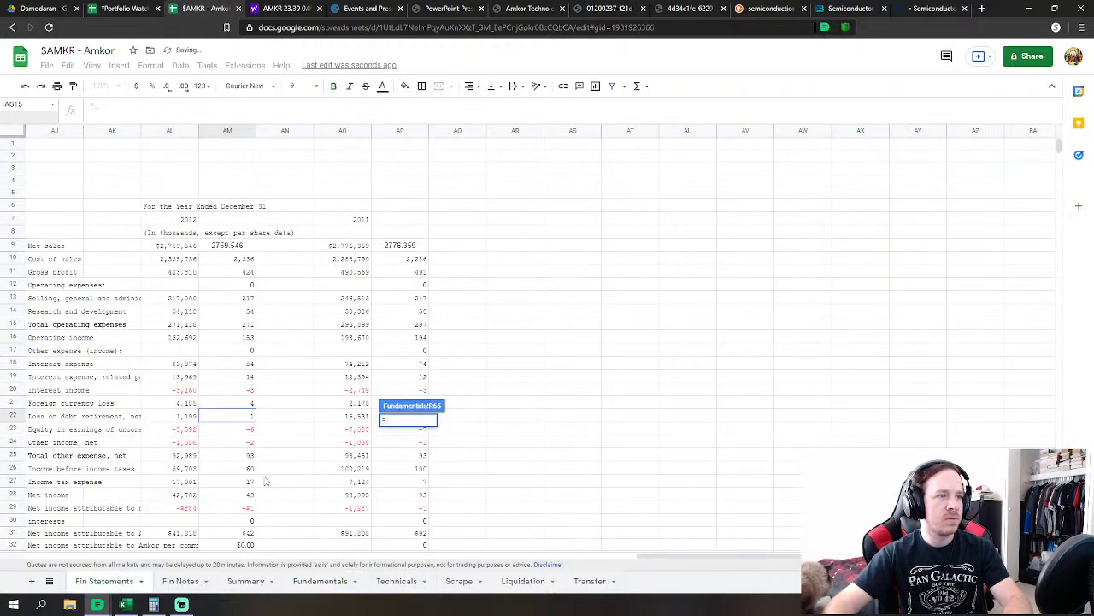
{"action": "left_click", "coordinate": [248, 430]}
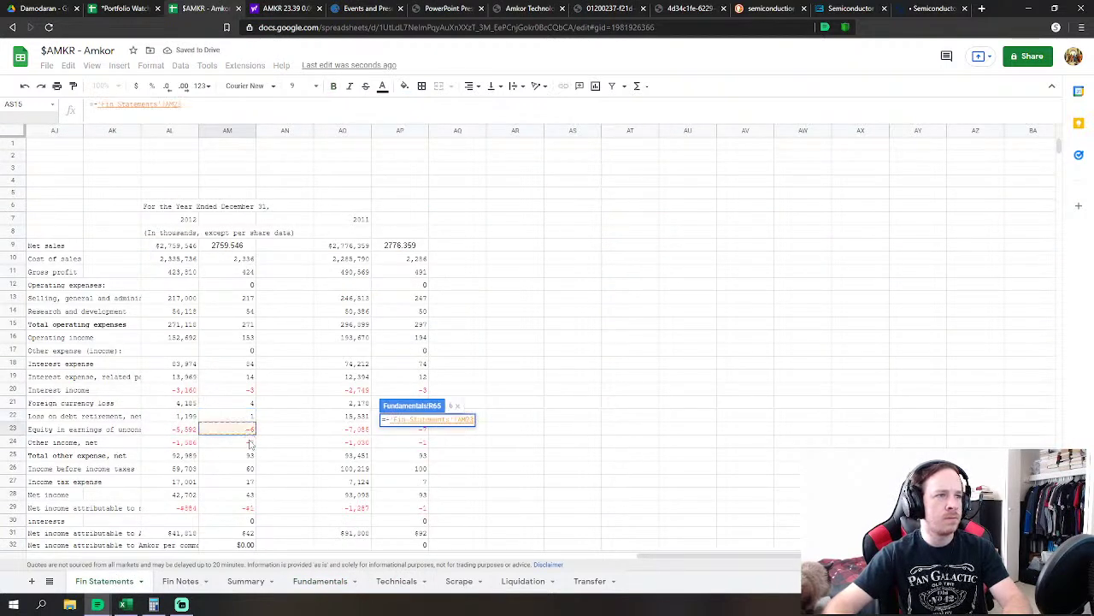
{"action": "type", "text": "-"}
{"action": "left_click", "coordinate": [250, 443]}
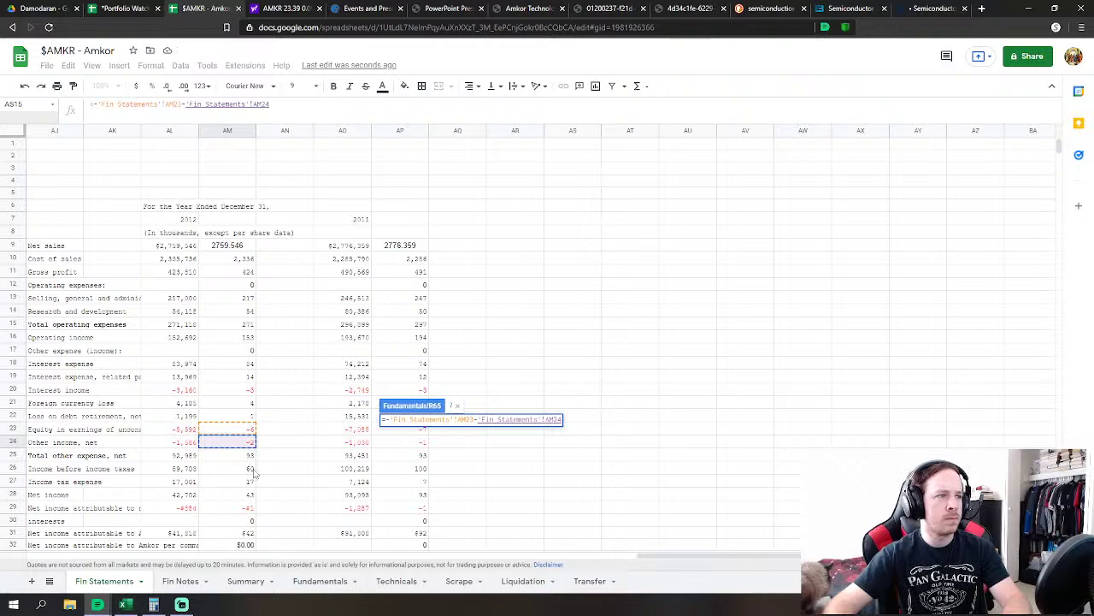
{"action": "key", "text": "Return"}
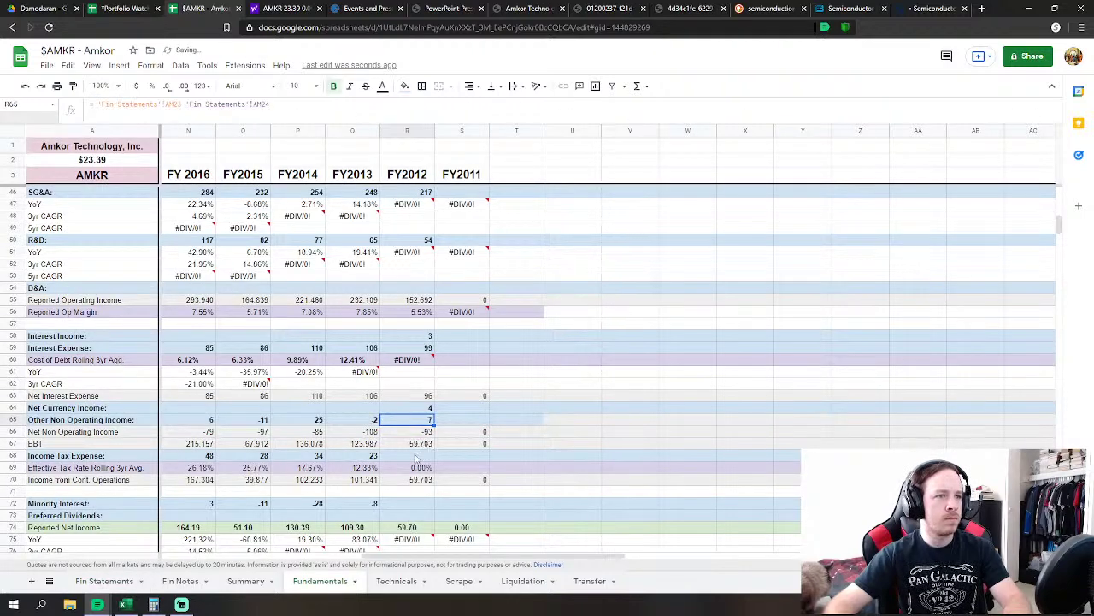
Link FY2012 Income Tax Expense R68 to AM27, the 2012 tax of 17
{"action": "left_click", "coordinate": [414, 446]}
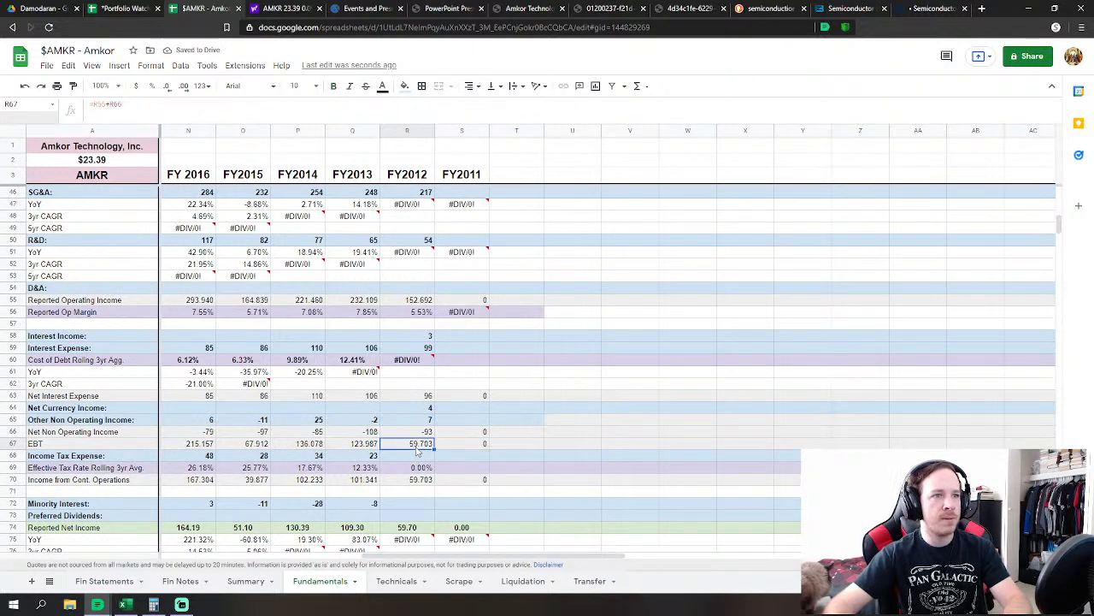
{"action": "left_click", "coordinate": [422, 464]}
{"action": "type", "text": "="}
{"action": "left_click", "coordinate": [104, 581]}
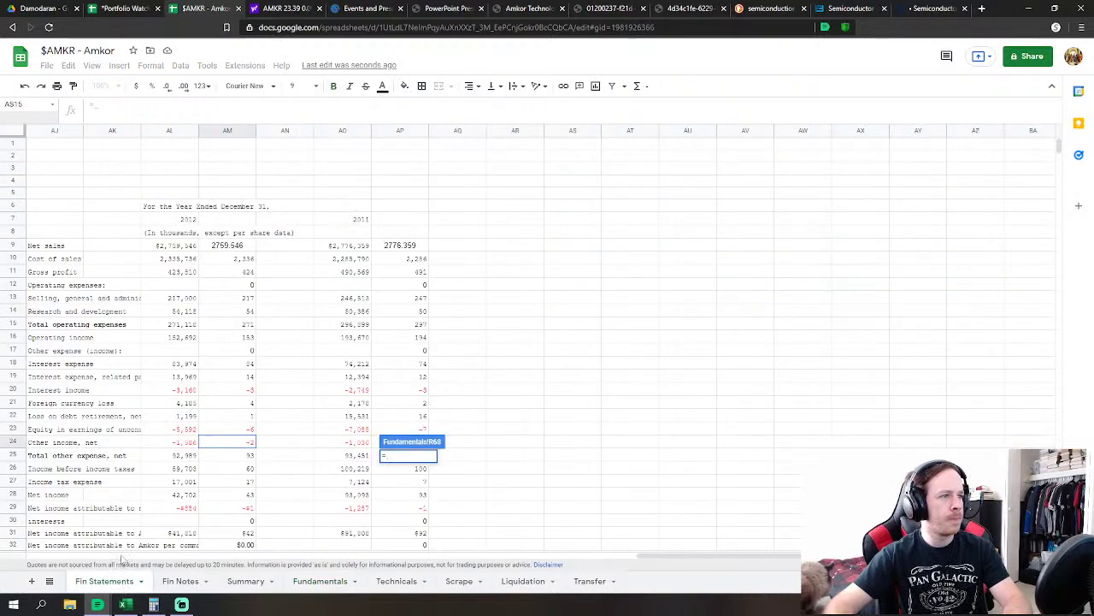
{"action": "left_click", "coordinate": [248, 484]}
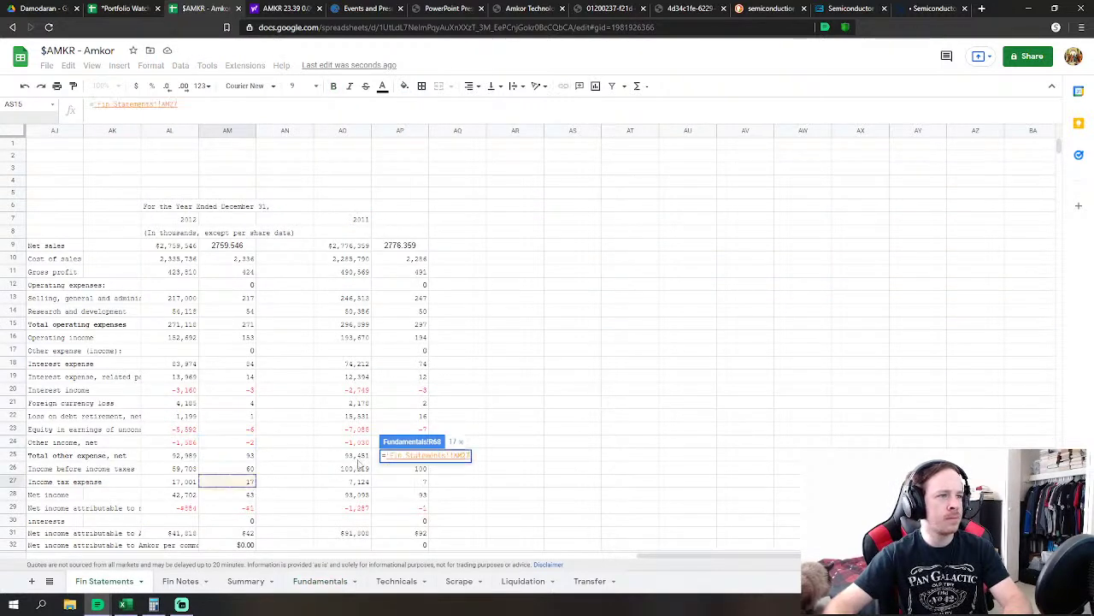
{"action": "key", "text": "Return"}
Link FY2012 minority interest (R72) to Fin Statements AM29, negated to give -$1
{"action": "left_click", "coordinate": [419, 420]}
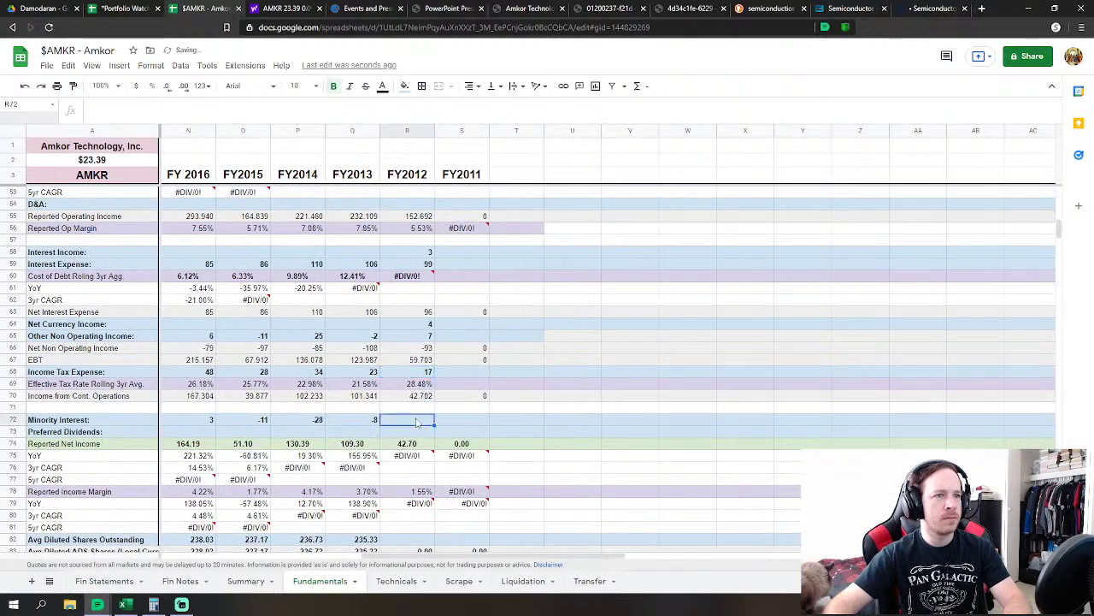
{"action": "type", "text": "="}
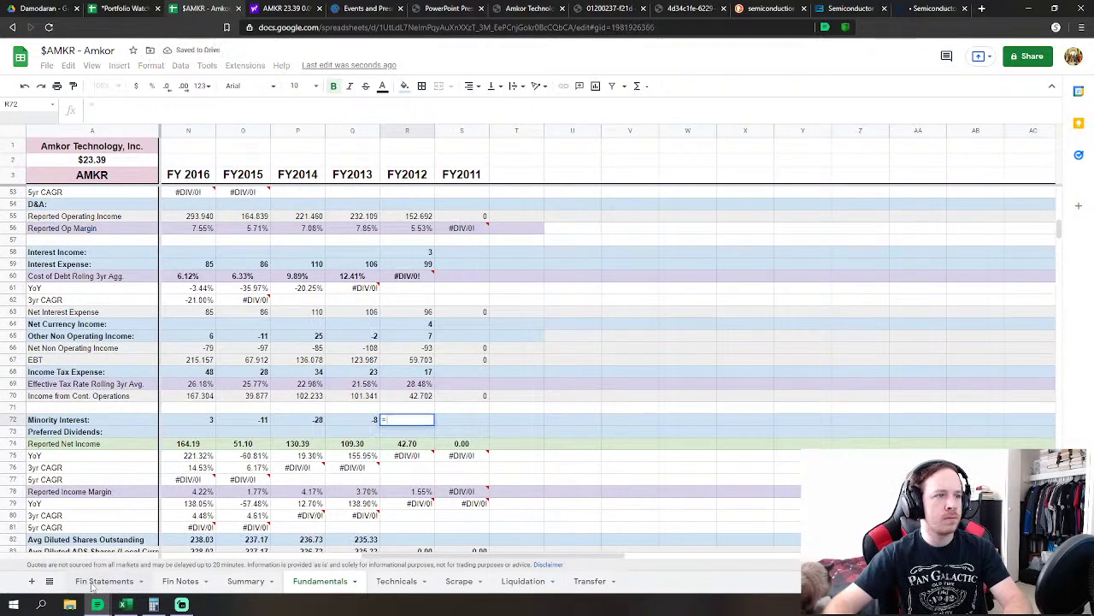
{"action": "left_click", "coordinate": [92, 583]}
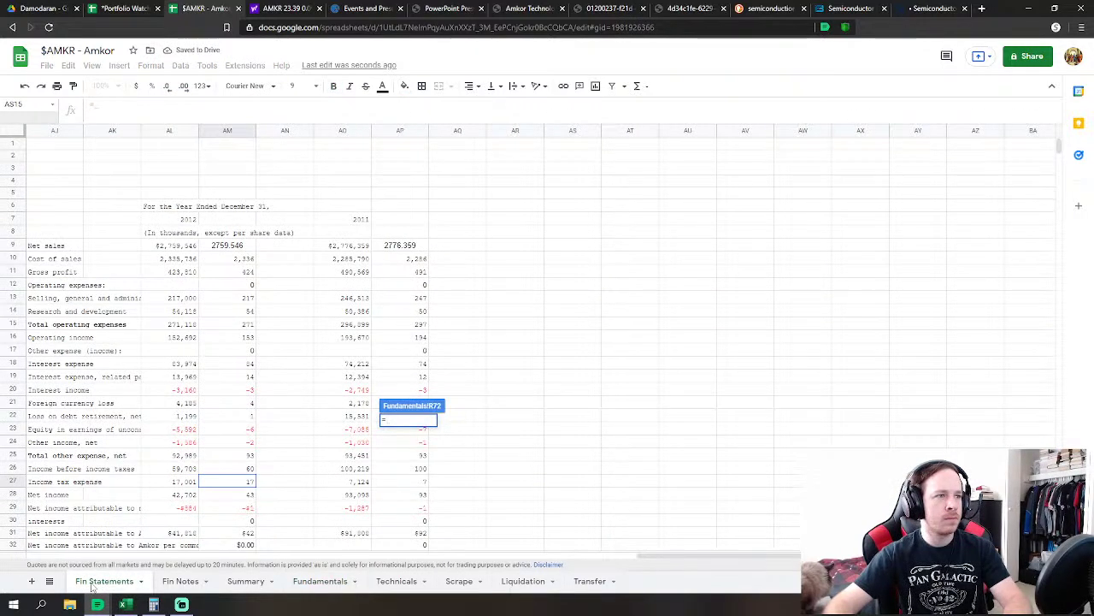
{"action": "left_click", "coordinate": [250, 508]}
{"action": "scroll", "coordinate": [282, 500], "scroll_direction": "down", "scroll_amount": 2}
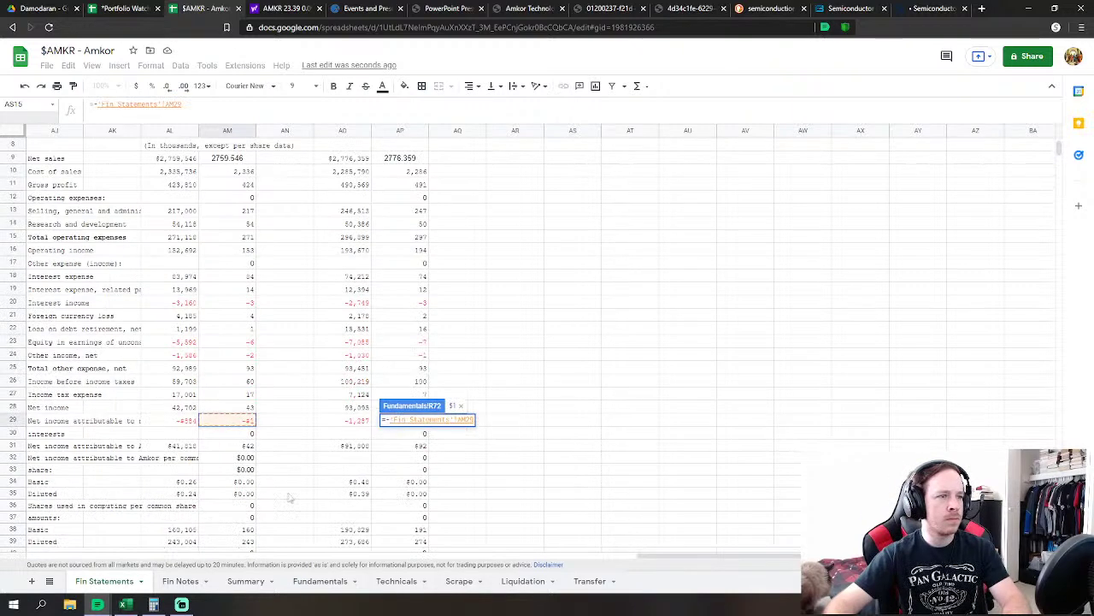
{"action": "key", "text": "Return"}
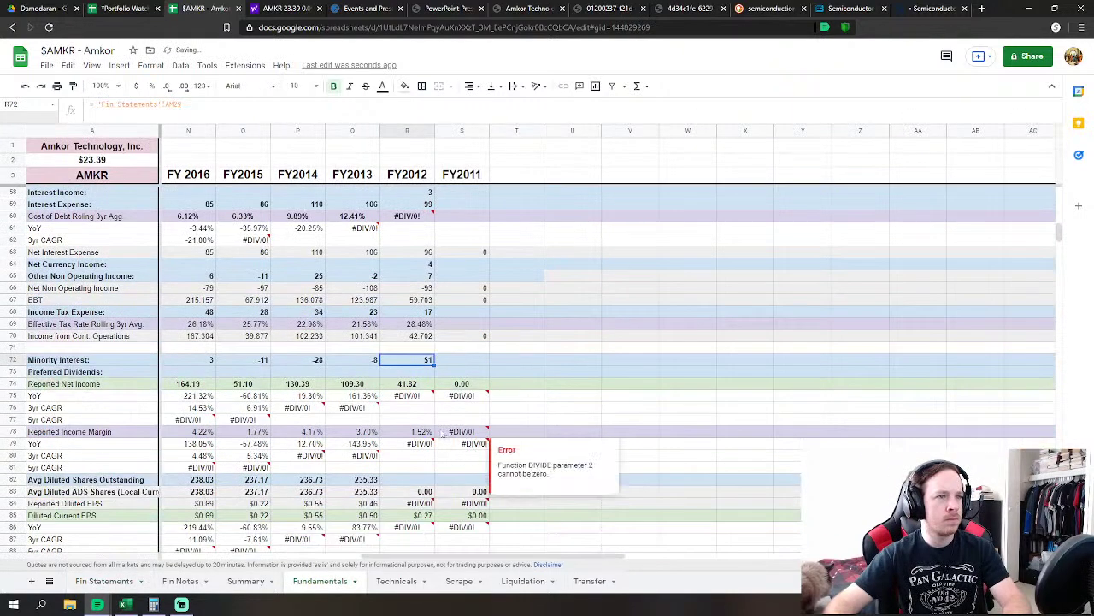
{"action": "scroll", "coordinate": [459, 399], "scroll_direction": "down", "scroll_amount": 3}
{"action": "scroll", "coordinate": [428, 359], "scroll_direction": "up", "scroll_amount": 2}
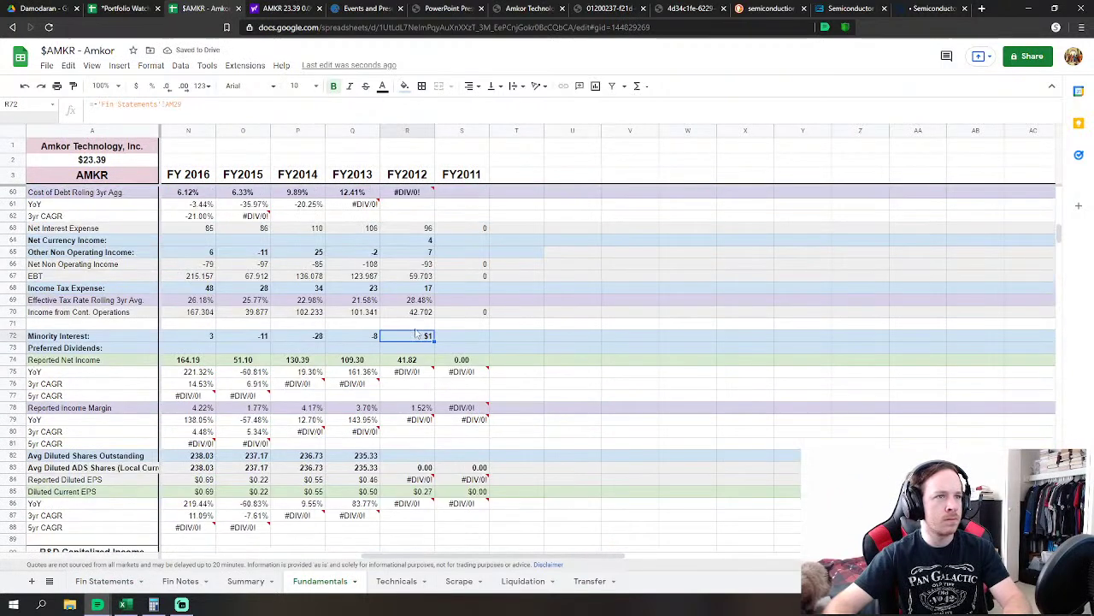
{"action": "double_click", "coordinate": [409, 338]}
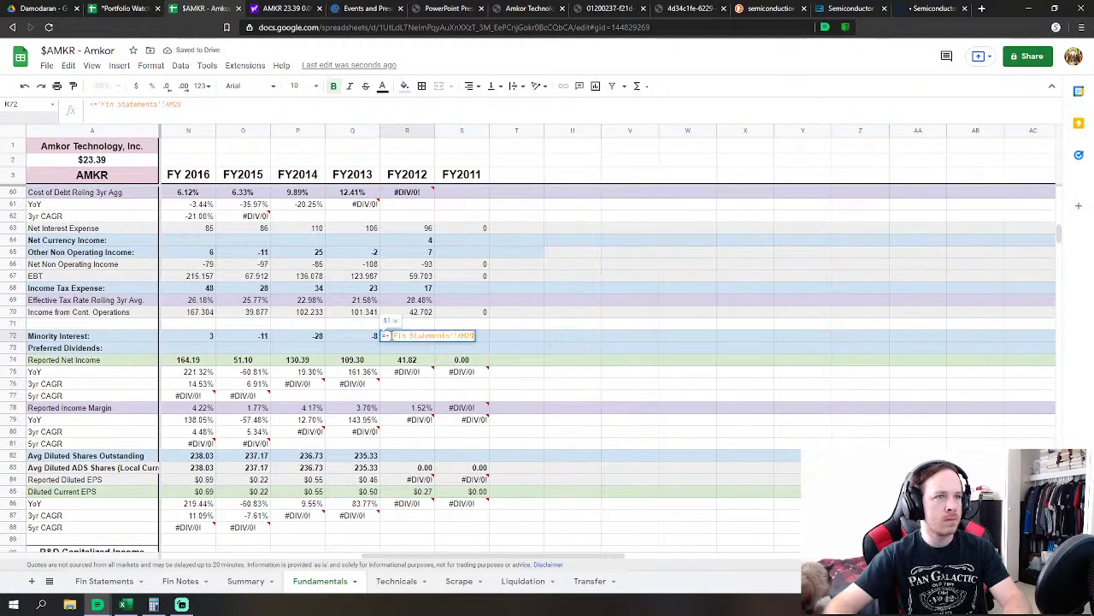
{"action": "type", "text": "-51"}
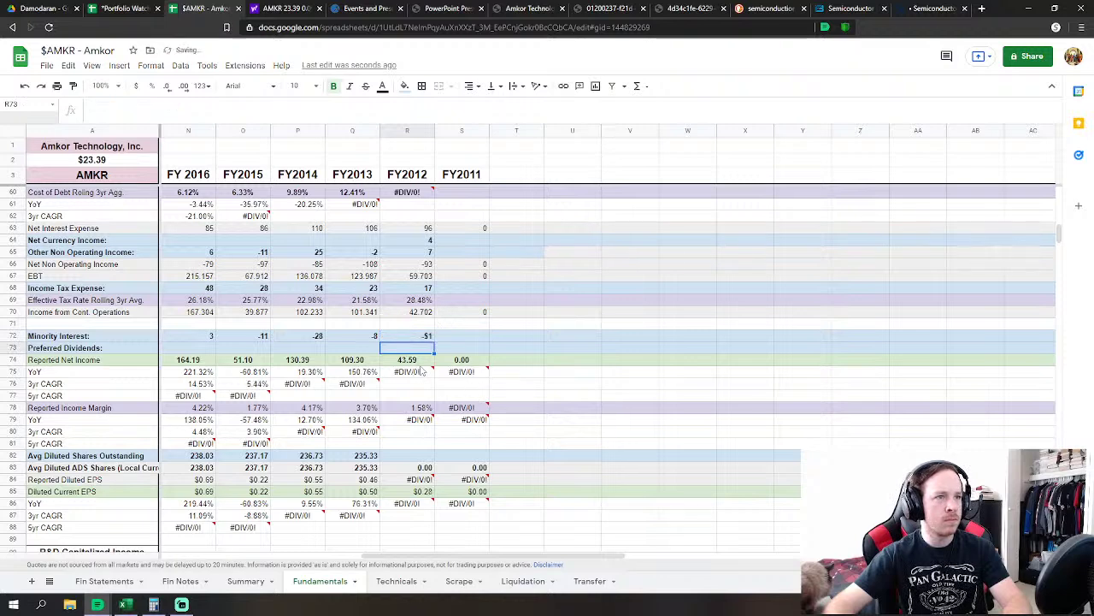
Start a formula in the FY2012 average diluted shares cell R82 referencing Fin Statements
{"action": "left_click", "coordinate": [423, 455]}
{"action": "type", "text": "="}
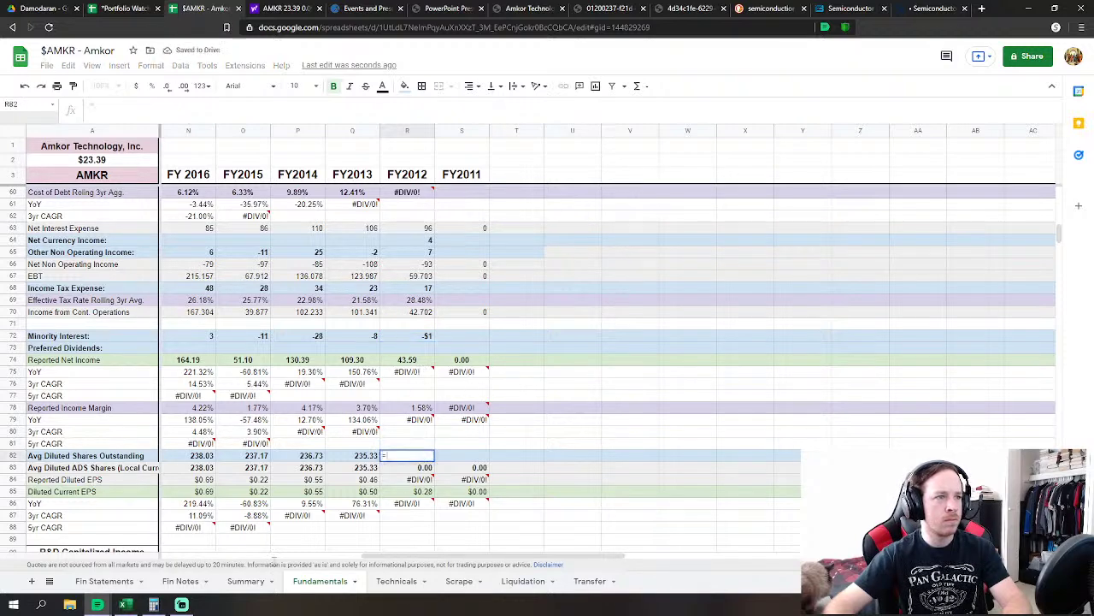
{"action": "left_click", "coordinate": [122, 582]}
{"action": "scroll", "coordinate": [274, 453], "scroll_direction": "down", "scroll_amount": 3}
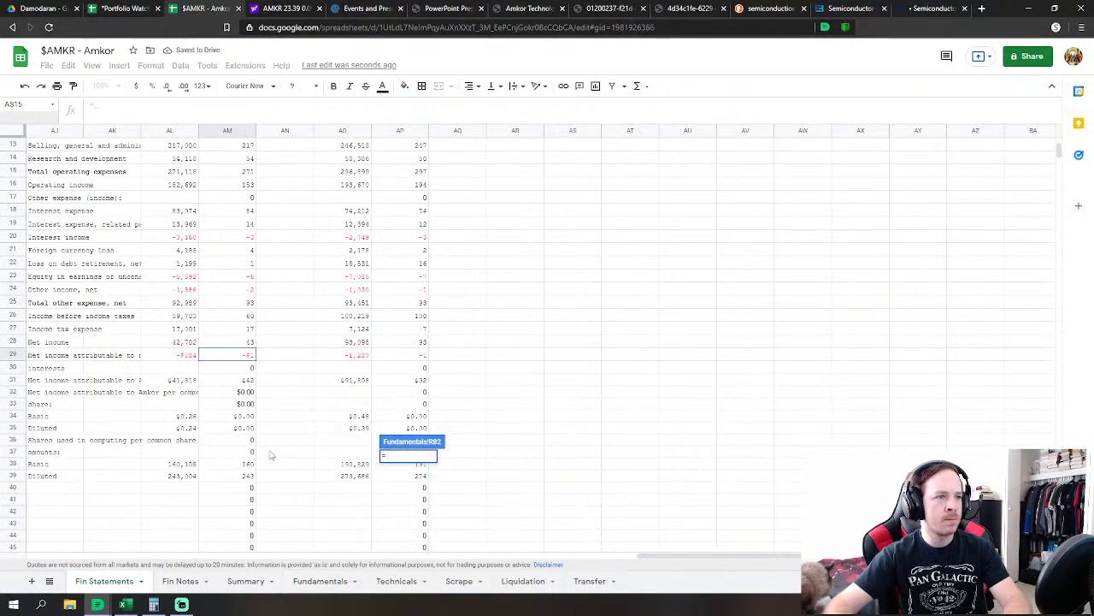
Complete the FY2012 average diluted shares link to Fin Statements AM39
{"action": "left_click", "coordinate": [237, 479]}
{"action": "key", "text": "Return"}
{"action": "scroll", "coordinate": [458, 410], "scroll_direction": "down", "scroll_amount": 10}
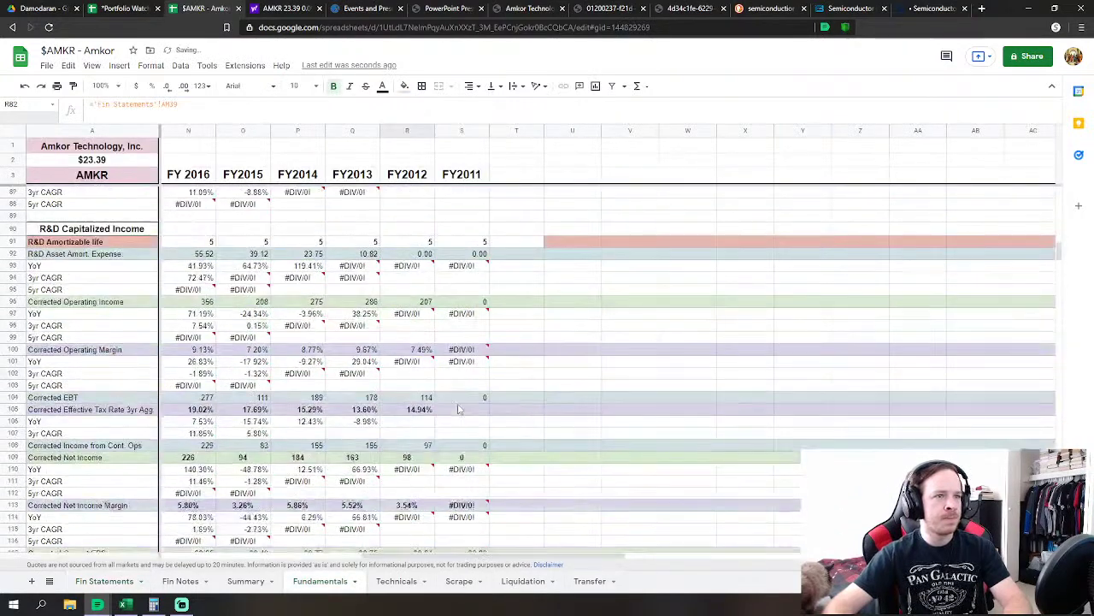
{"action": "scroll", "coordinate": [459, 410], "scroll_direction": "down", "scroll_amount": 1}
Link FY2012 CF Depreciation & Amortization to the Fin Statements 2012 value of 370
{"action": "left_click", "coordinate": [425, 316]}
{"action": "type", "text": "="}
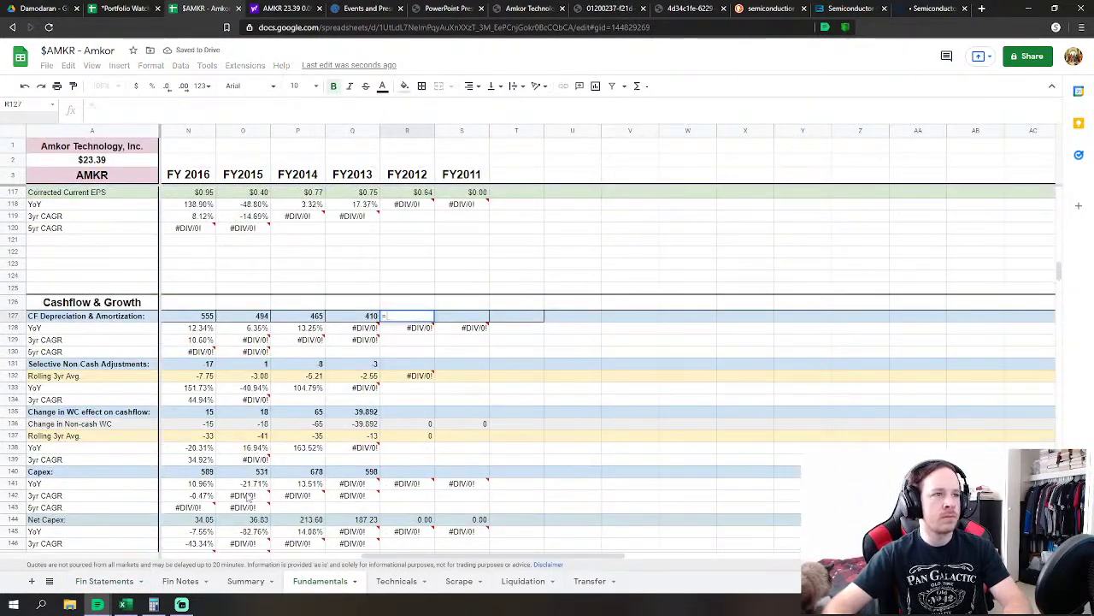
{"action": "left_click", "coordinate": [122, 577]}
{"action": "scroll", "coordinate": [246, 333], "scroll_direction": "down", "scroll_amount": 10}
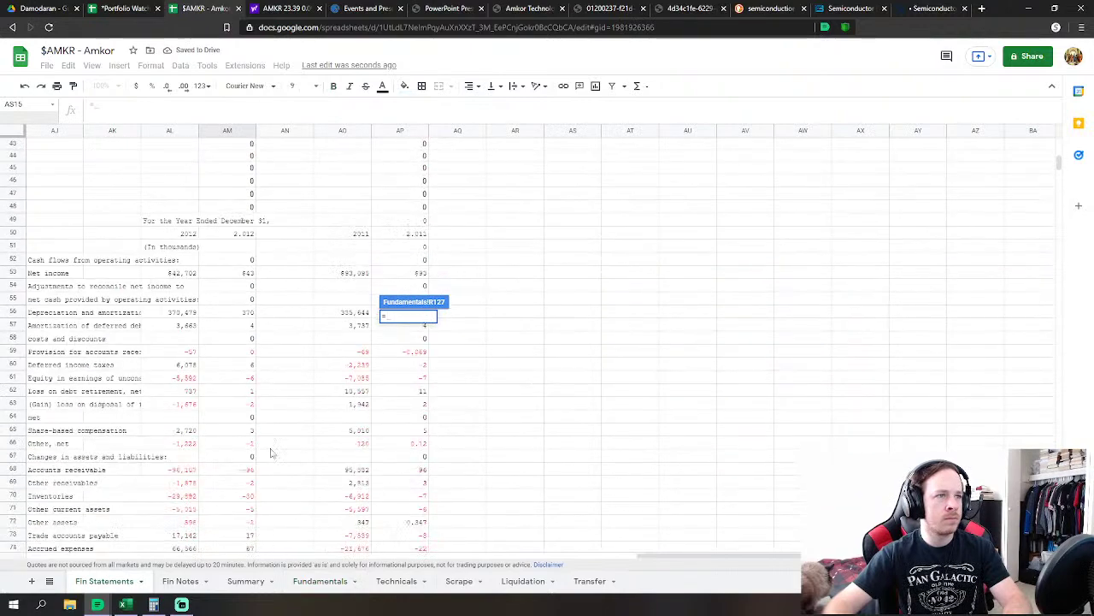
{"action": "left_click", "coordinate": [247, 313]}
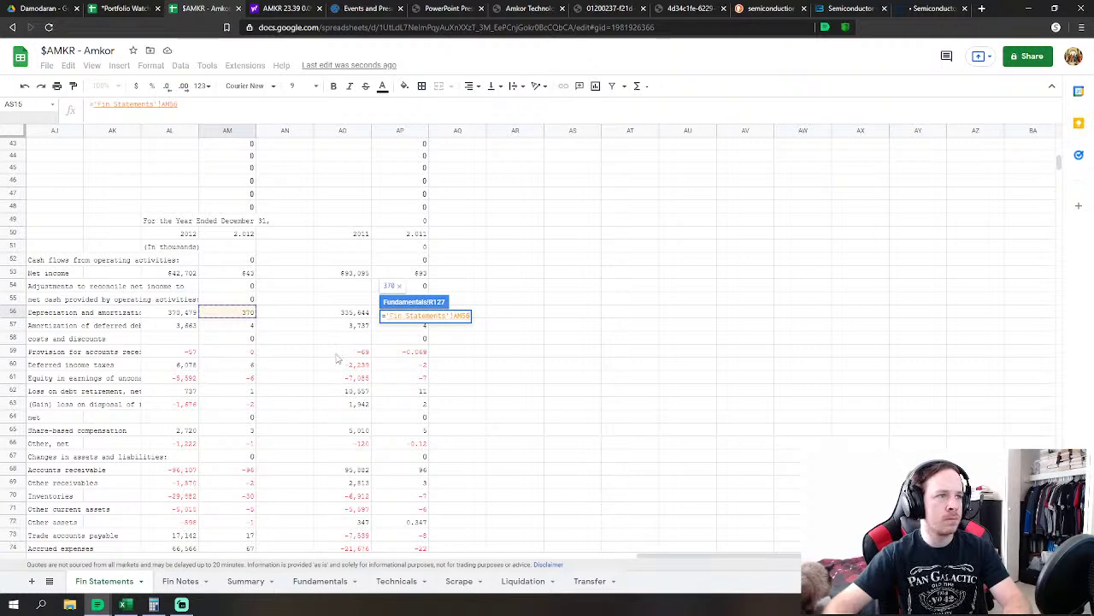
{"action": "key", "text": "Return"}
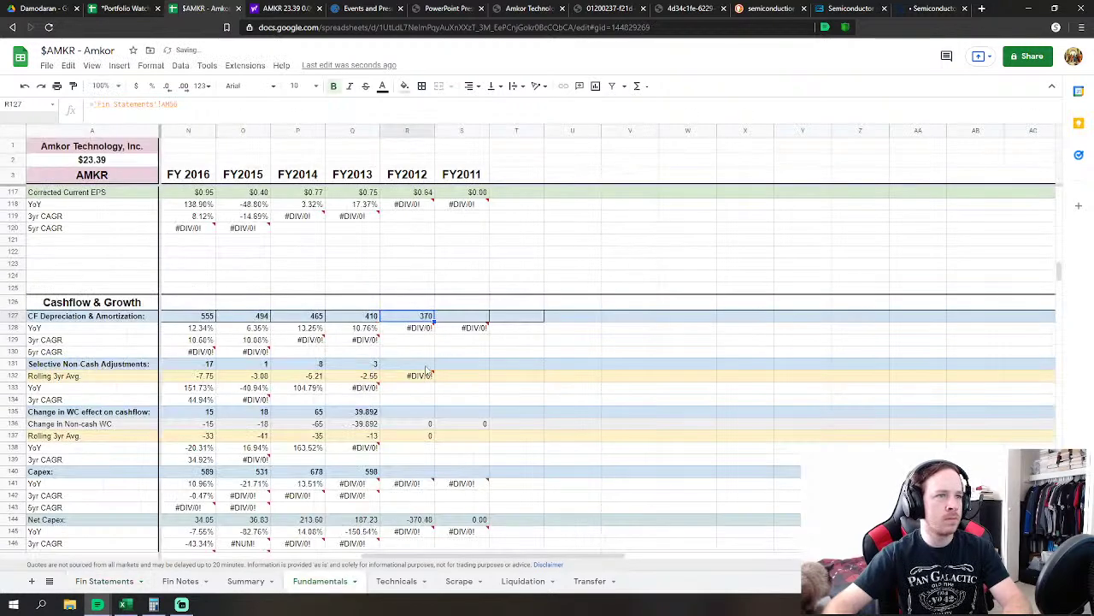
Link FY2012 Selective Non Cash Adjustments to the disposal gain/loss in Fin Statements AM63
{"action": "key", "text": "Down"}
{"action": "key", "text": "Down"}
{"action": "key", "text": "Down"}
{"action": "type", "text": "="}
{"action": "left_click", "coordinate": [105, 580]}
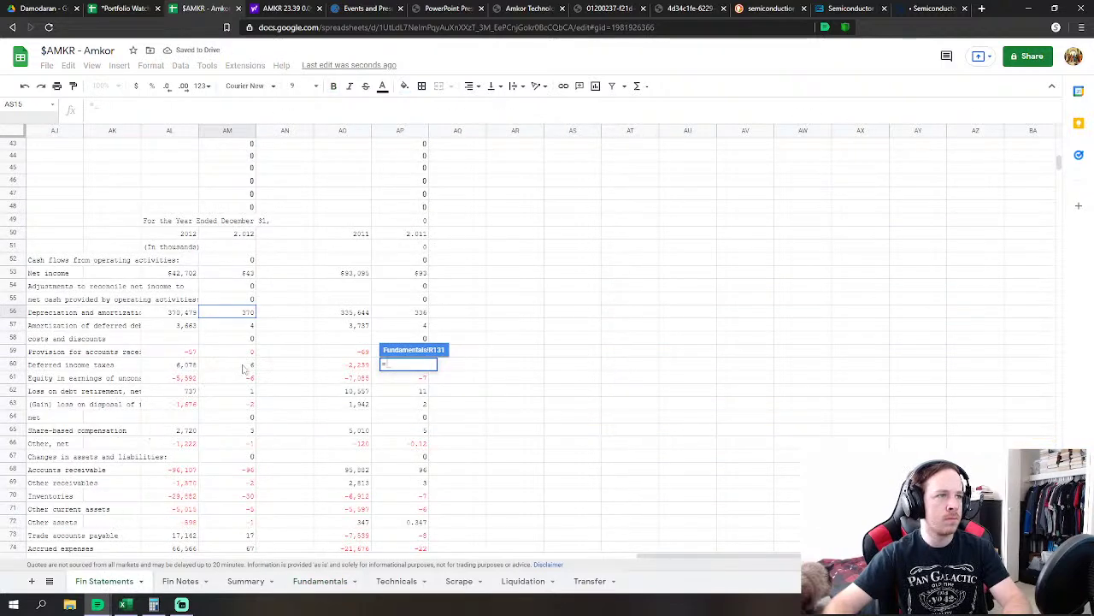
{"action": "left_click", "coordinate": [251, 405]}
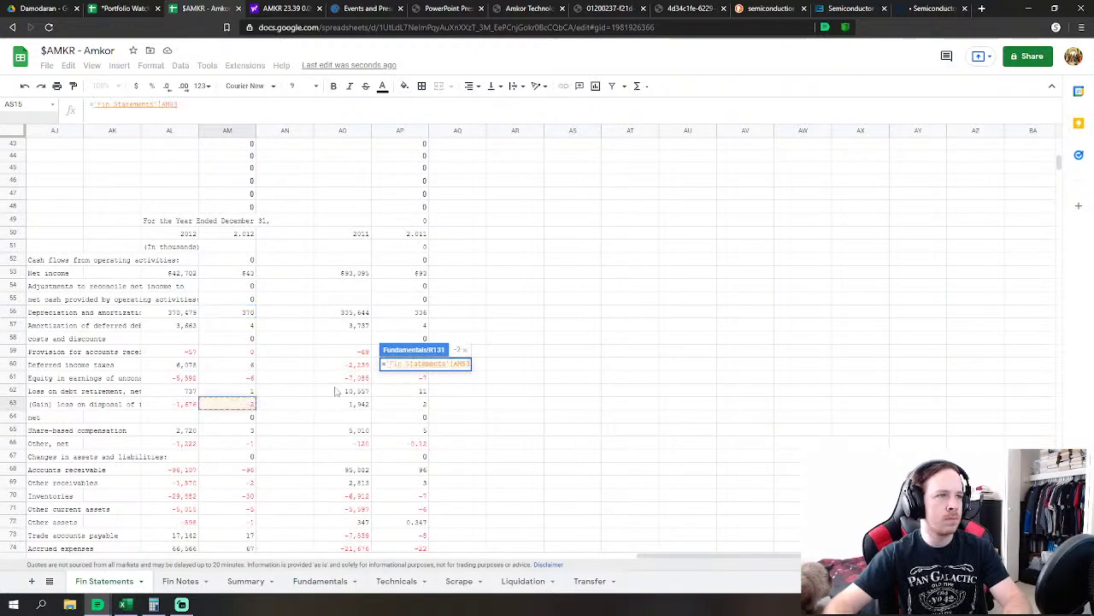
{"action": "key", "text": "Return"}
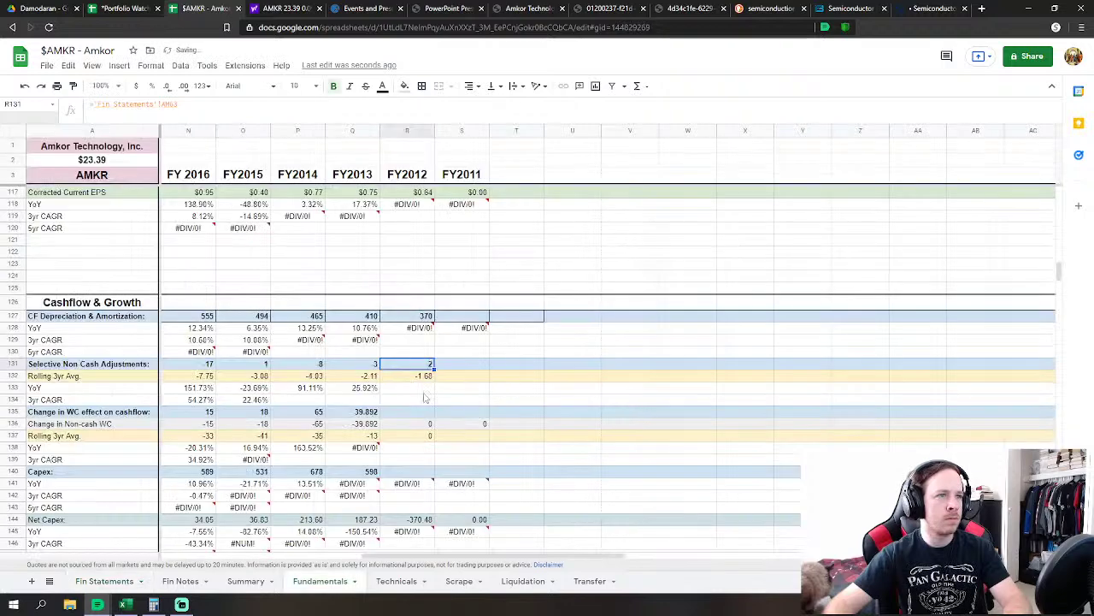
Set the FY2012 working-capital effect to =SUM('Fin Statements'!AM68:AM75)
{"action": "left_click", "coordinate": [415, 411]}
{"action": "type", "text": "=s"}
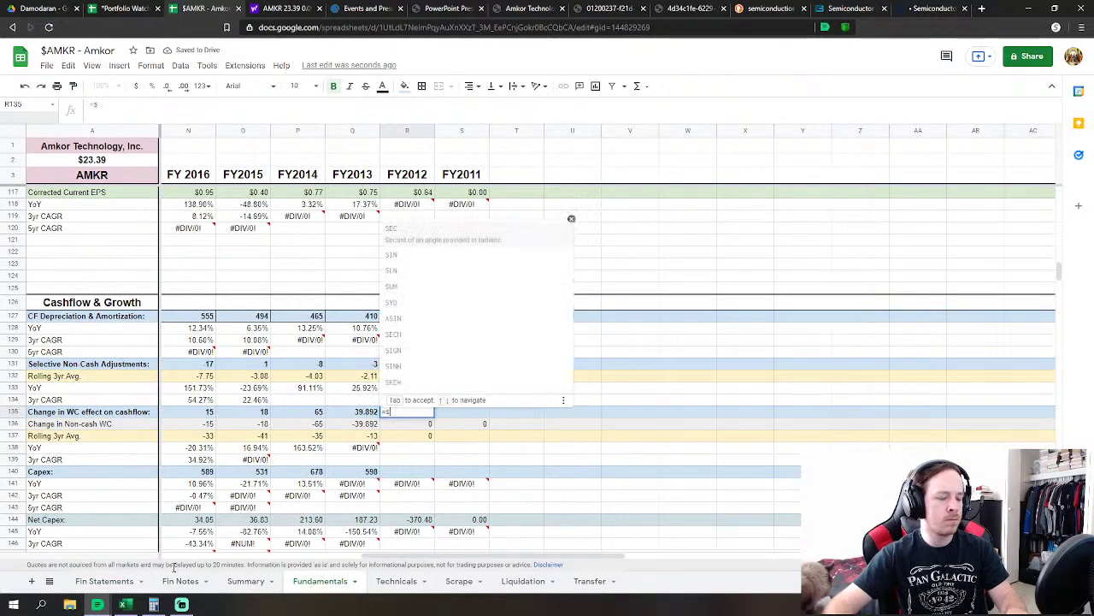
{"action": "left_click", "coordinate": [462, 282]}
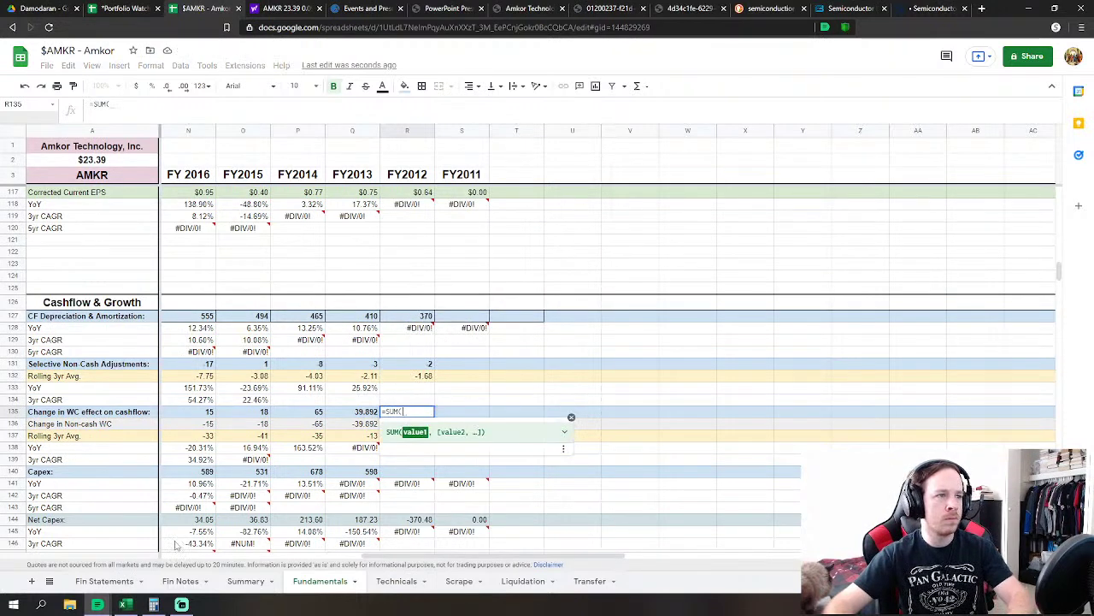
{"action": "left_click", "coordinate": [105, 580]}
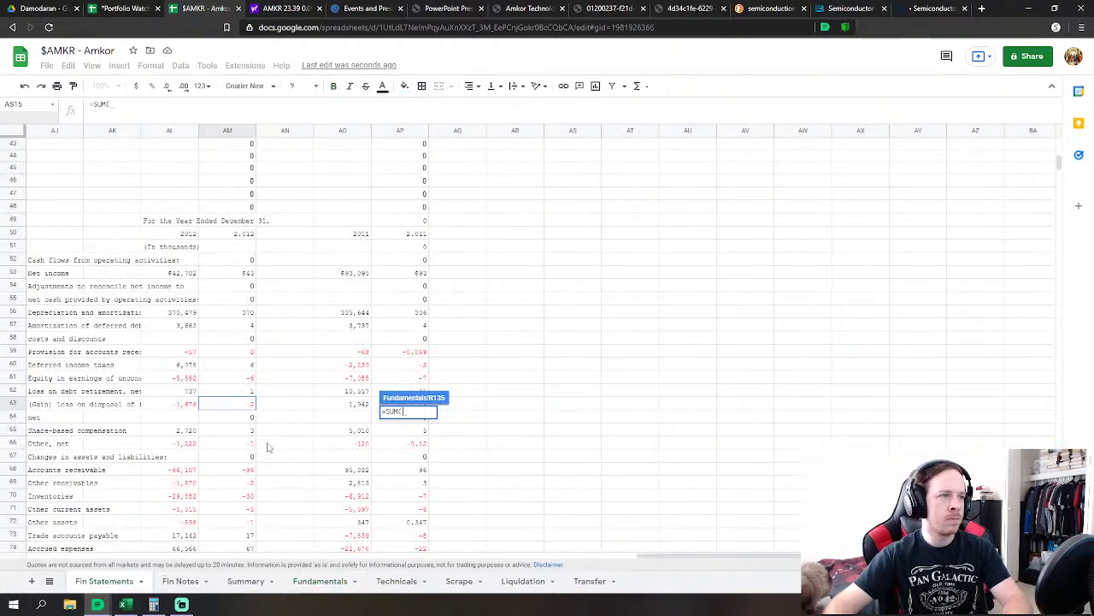
{"action": "scroll", "coordinate": [256, 473], "scroll_direction": "down", "scroll_amount": 2}
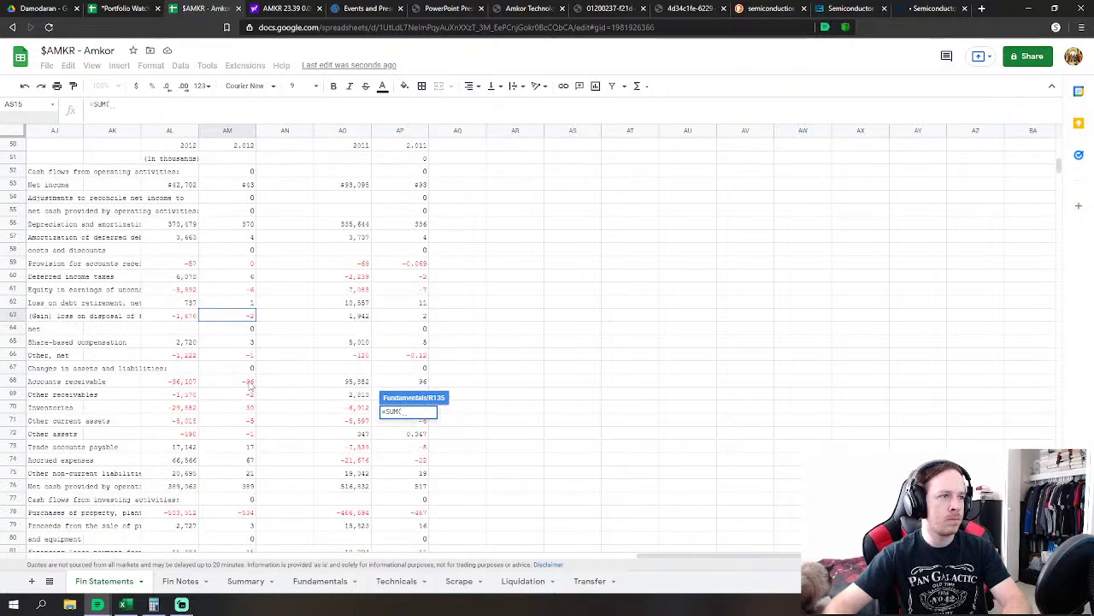
{"action": "left_click_drag", "start_coordinate": [252, 382], "coordinate": [253, 474]}
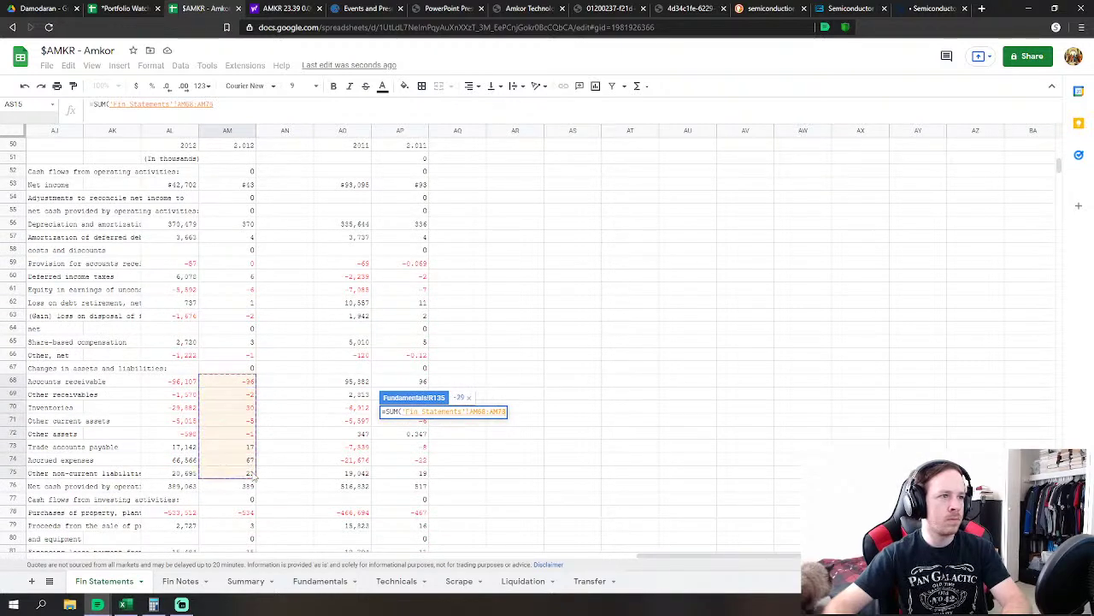
{"action": "scroll", "coordinate": [300, 459], "scroll_direction": "down", "scroll_amount": 2}
{"action": "key", "text": "Return"}
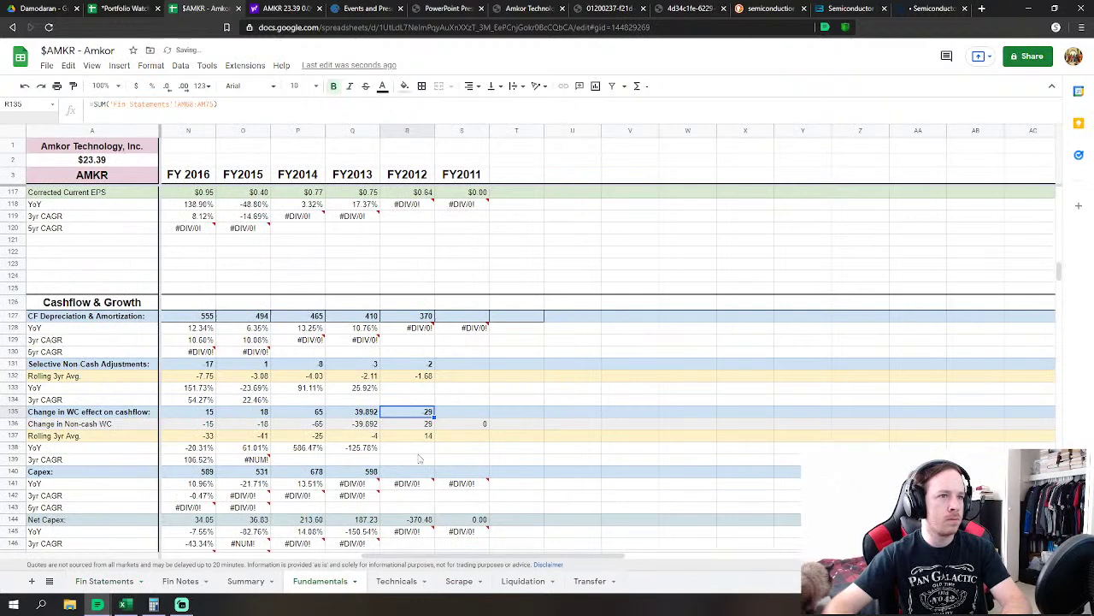
Set FY2012 Capex in R140 to Fin Statements AM78 minus AM79, AM81 and AM83
{"action": "left_click", "coordinate": [416, 472]}
{"action": "type", "text": "="}
{"action": "left_click", "coordinate": [110, 586]}
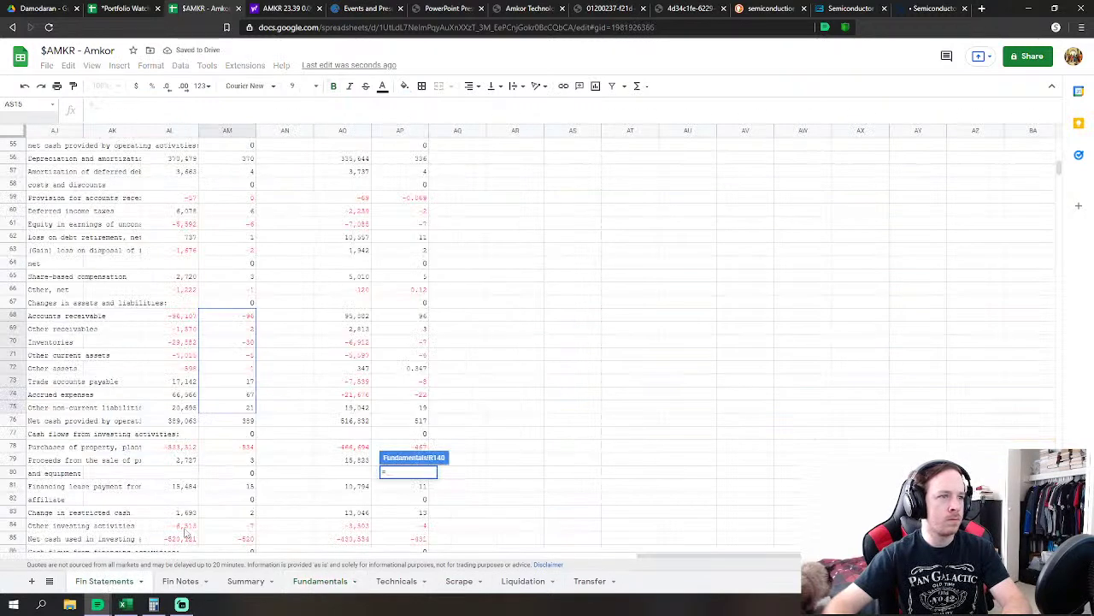
{"action": "left_click", "coordinate": [250, 449]}
{"action": "type", "text": "-'Fin Statements'!AM78"}
{"action": "left_click", "coordinate": [249, 460]}
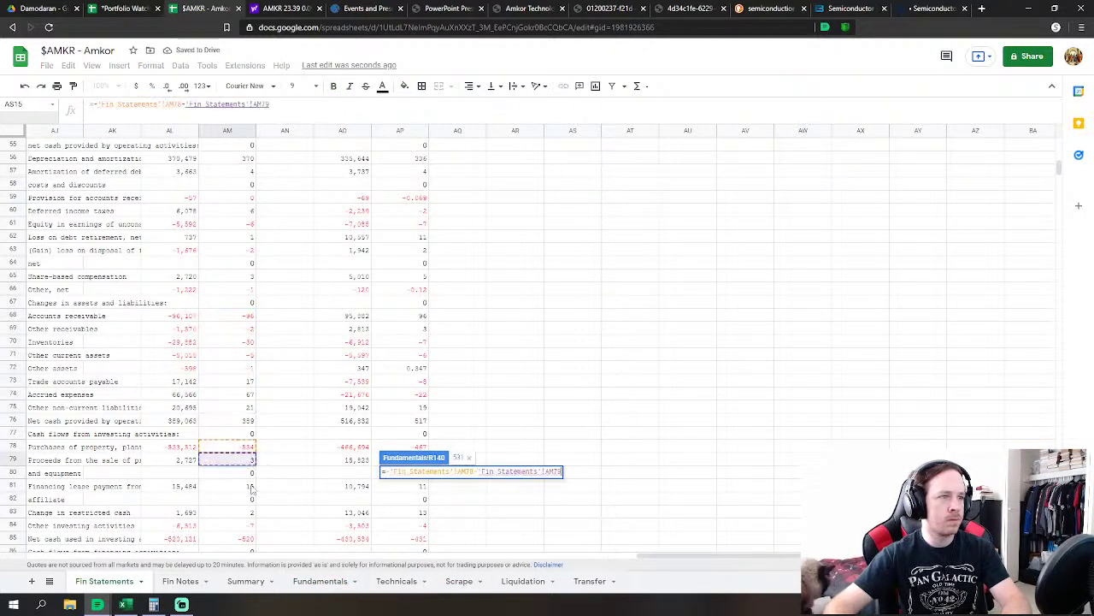
{"action": "type", "text": "-"}
{"action": "left_click", "coordinate": [250, 486]}
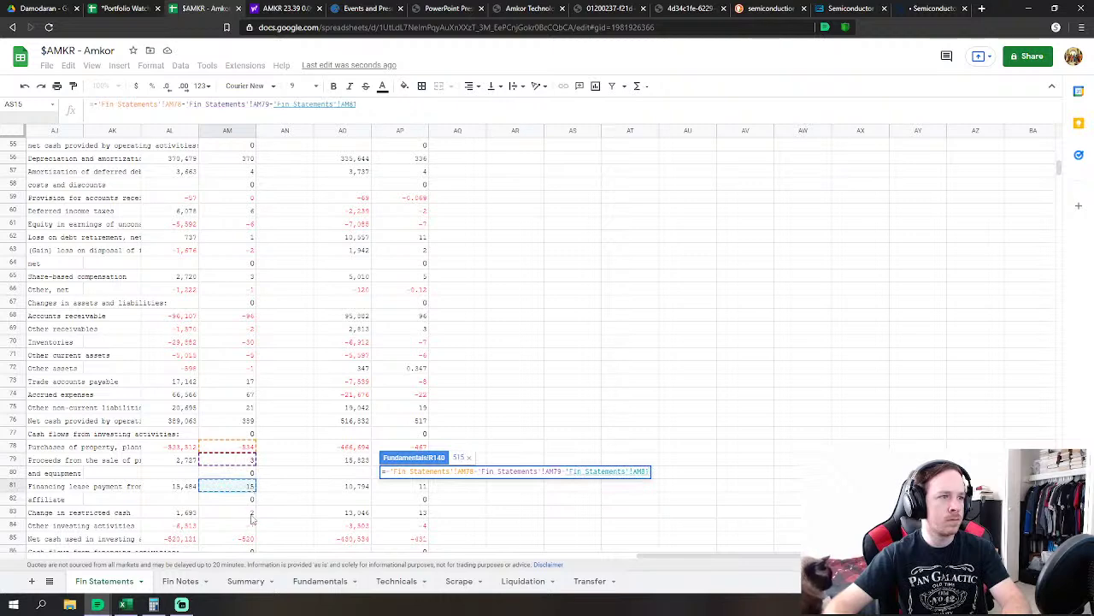
{"action": "scroll", "coordinate": [299, 484], "scroll_direction": "down", "scroll_amount": 2}
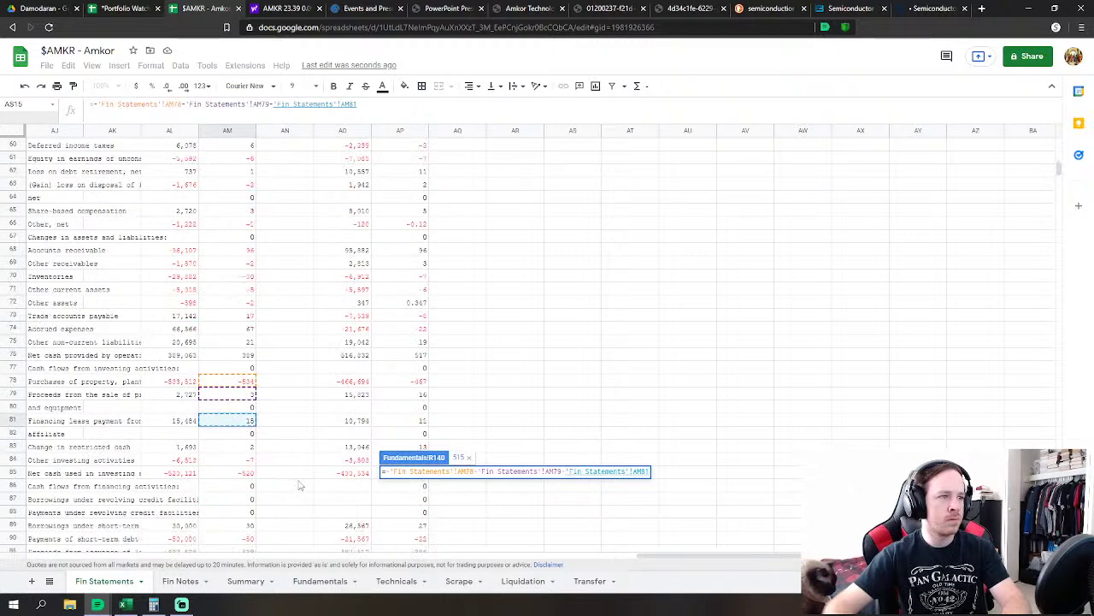
{"action": "type", "text": "-"}
{"action": "left_click", "coordinate": [242, 449]}
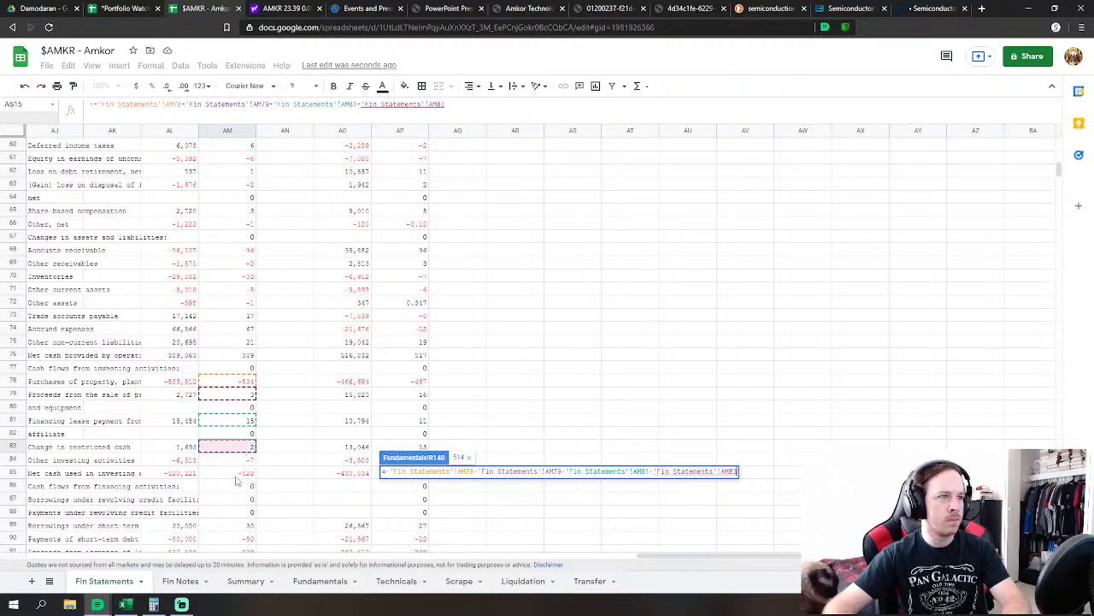
{"action": "key", "text": "Return"}
Begin then cancel a formula for the FY2012 Acquisitions cell R148
{"action": "scroll", "coordinate": [438, 414], "scroll_direction": "down", "scroll_amount": 5}
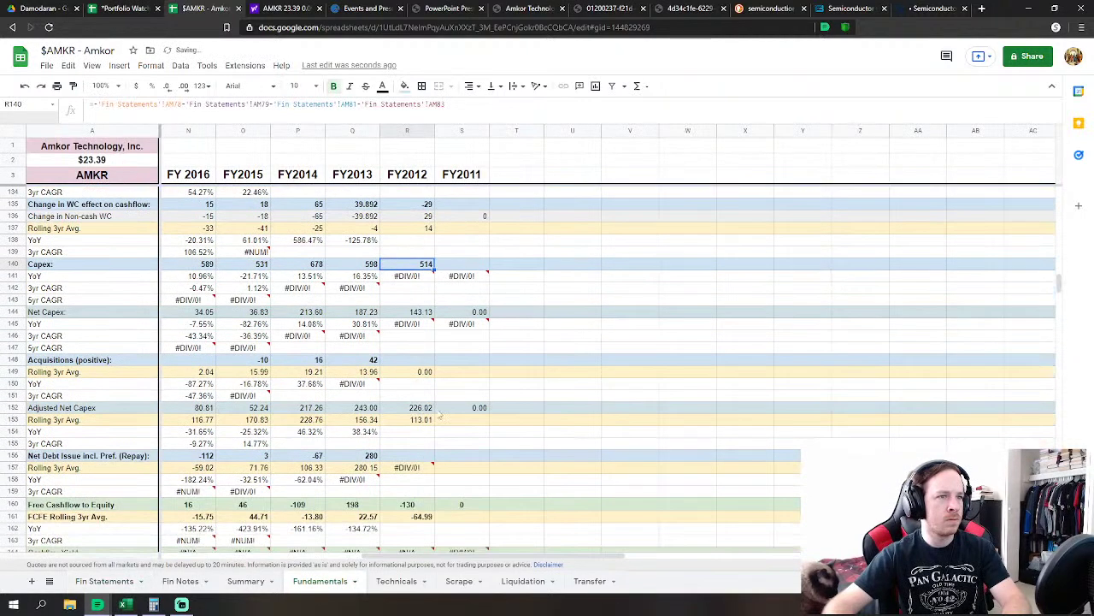
{"action": "left_click", "coordinate": [407, 359]}
{"action": "type", "text": "="}
{"action": "left_click", "coordinate": [105, 581]}
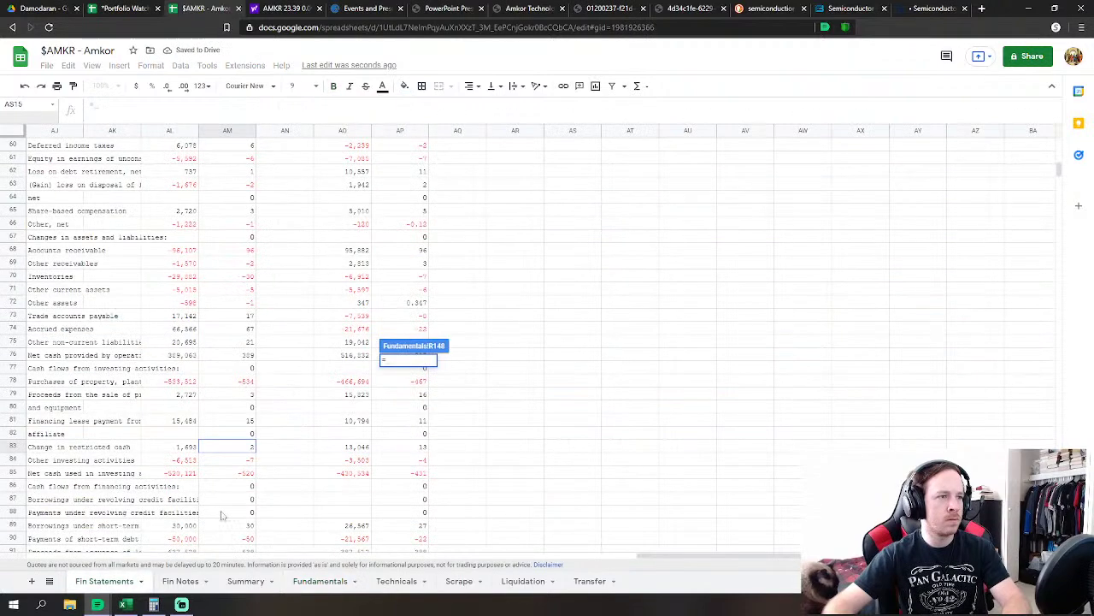
{"action": "key", "text": "Escape"}
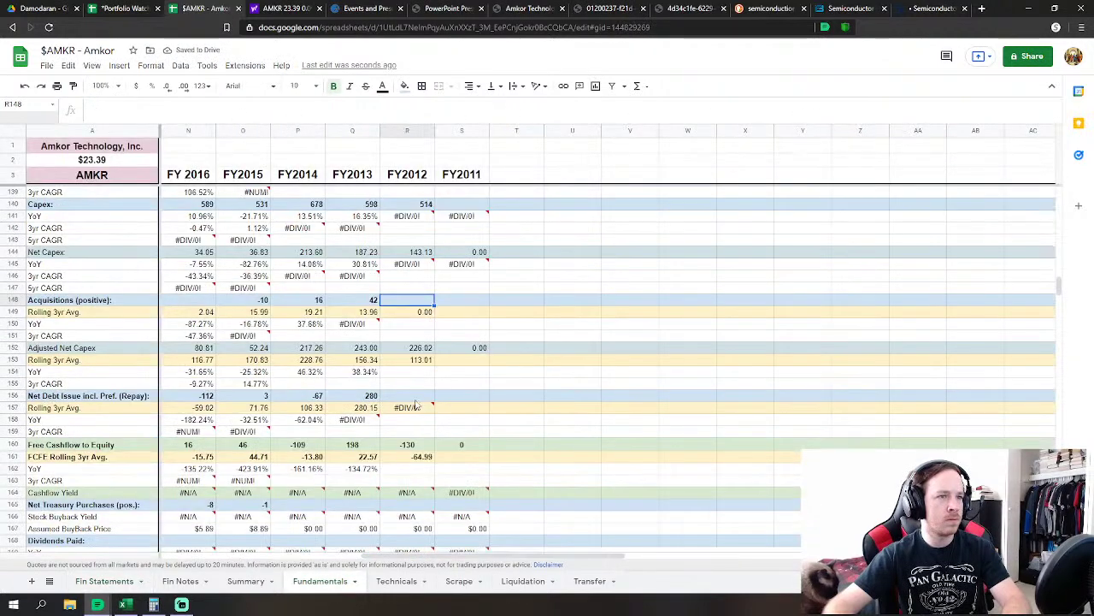
Start the FY2012 net debt issue formula in R156 summing Fin Statements AM89, AM90 and AM91
{"action": "left_click", "coordinate": [407, 396]}
{"action": "type", "text": "="}
{"action": "left_click", "coordinate": [105, 581]}
{"action": "scroll", "coordinate": [265, 483], "scroll_direction": "down", "scroll_amount": 1}
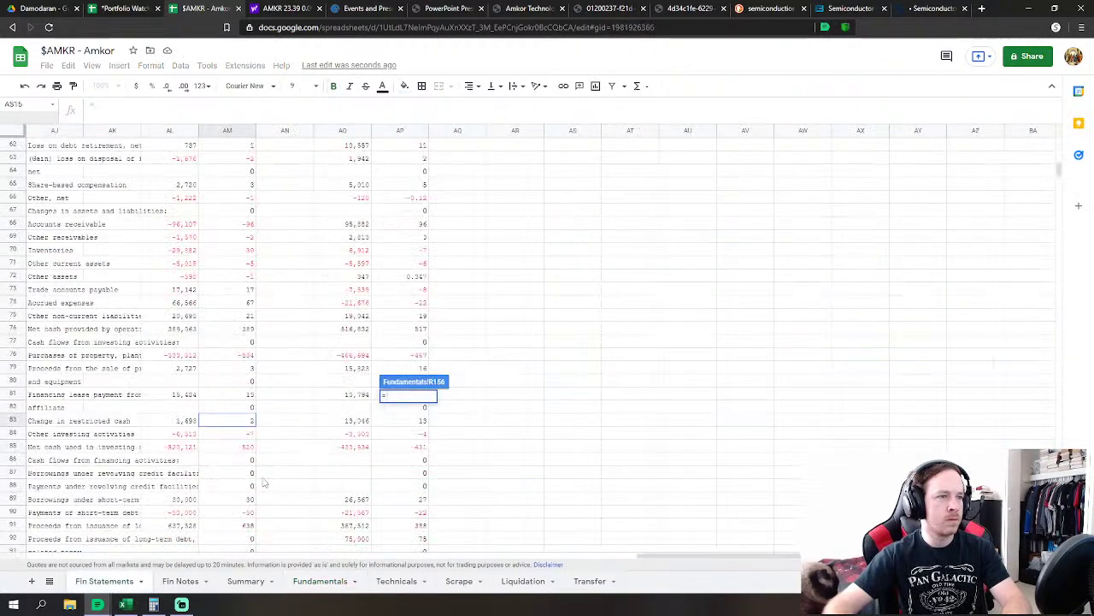
{"action": "scroll", "coordinate": [264, 484], "scroll_direction": "down", "scroll_amount": 1}
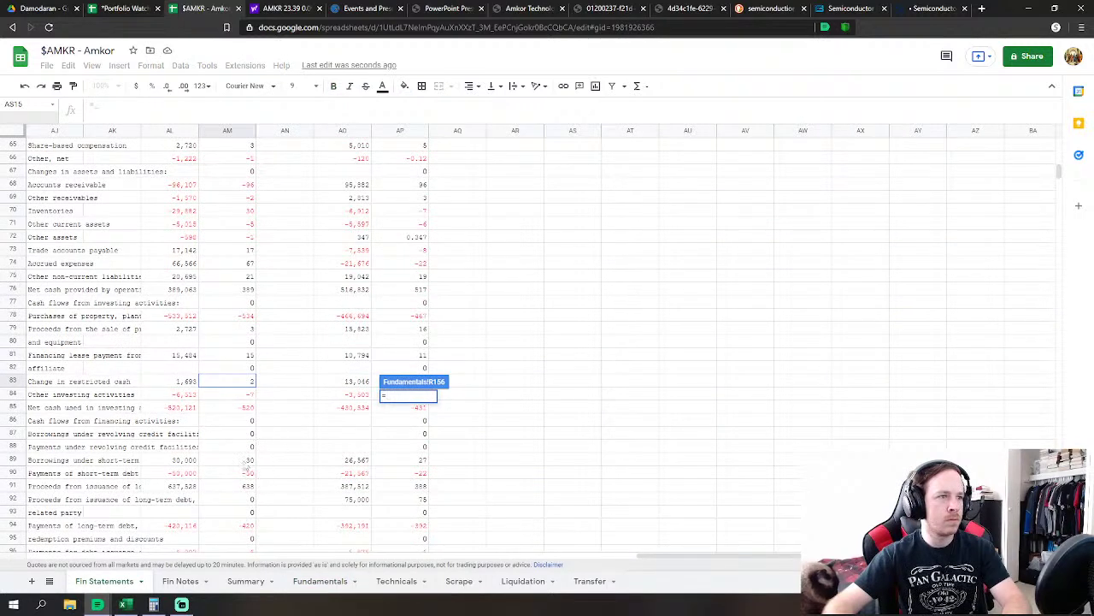
{"action": "left_click", "coordinate": [245, 461]}
{"action": "type", "text": "+"}
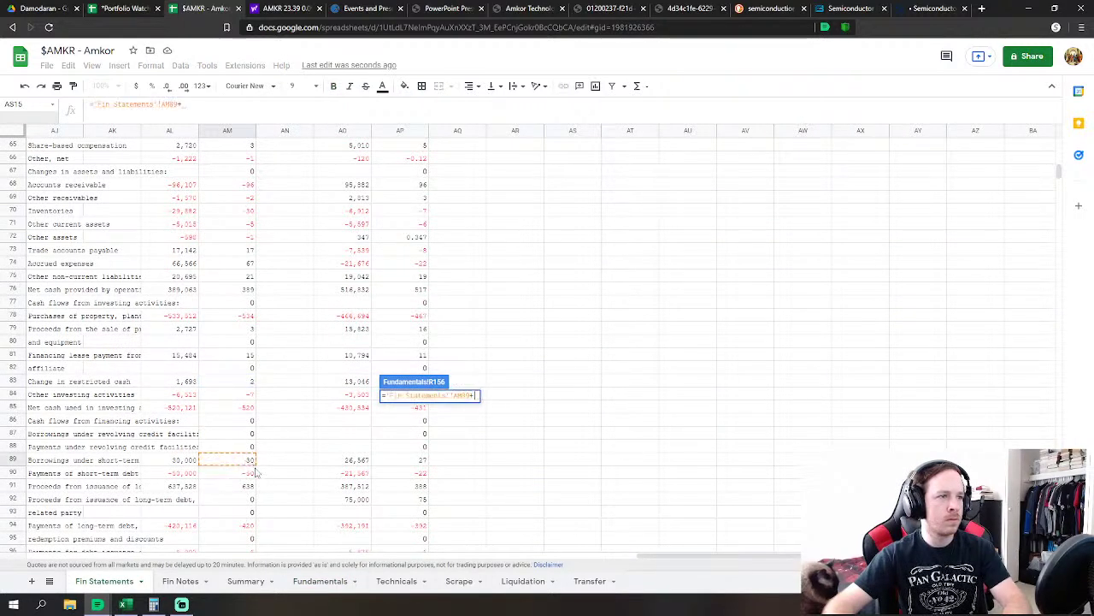
{"action": "left_click", "coordinate": [251, 473]}
{"action": "type", "text": "+"}
{"action": "left_click", "coordinate": [251, 486]}
Add AM94, AM96, AM97, AM98 and AM100 to the net debt sum, giving 110
{"action": "scroll", "coordinate": [252, 479], "scroll_direction": "down", "scroll_amount": 2}
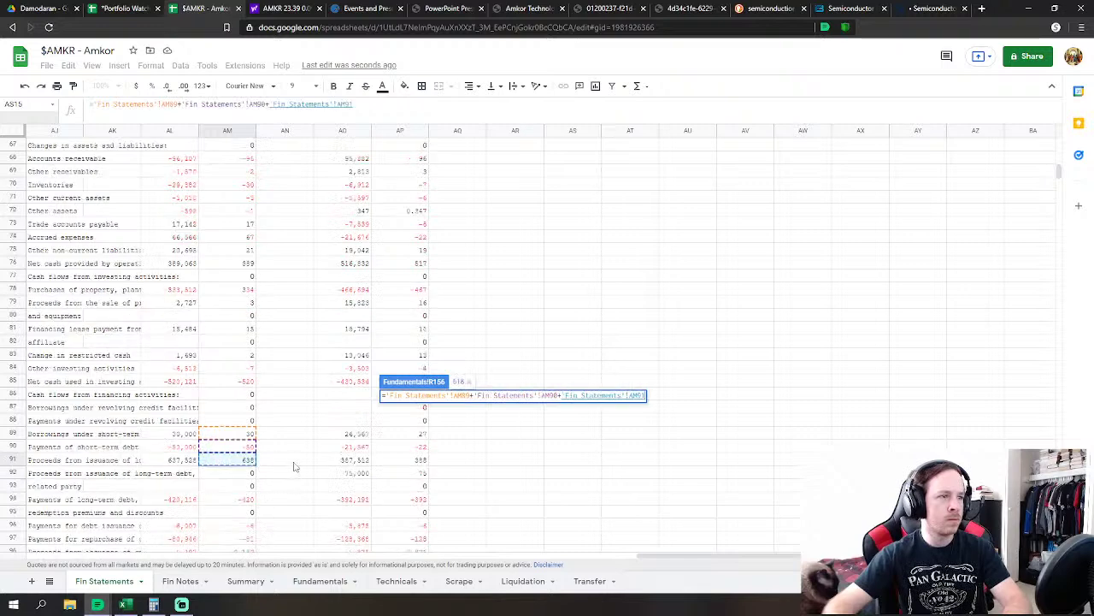
{"action": "type", "text": "+"}
{"action": "left_click", "coordinate": [245, 433]}
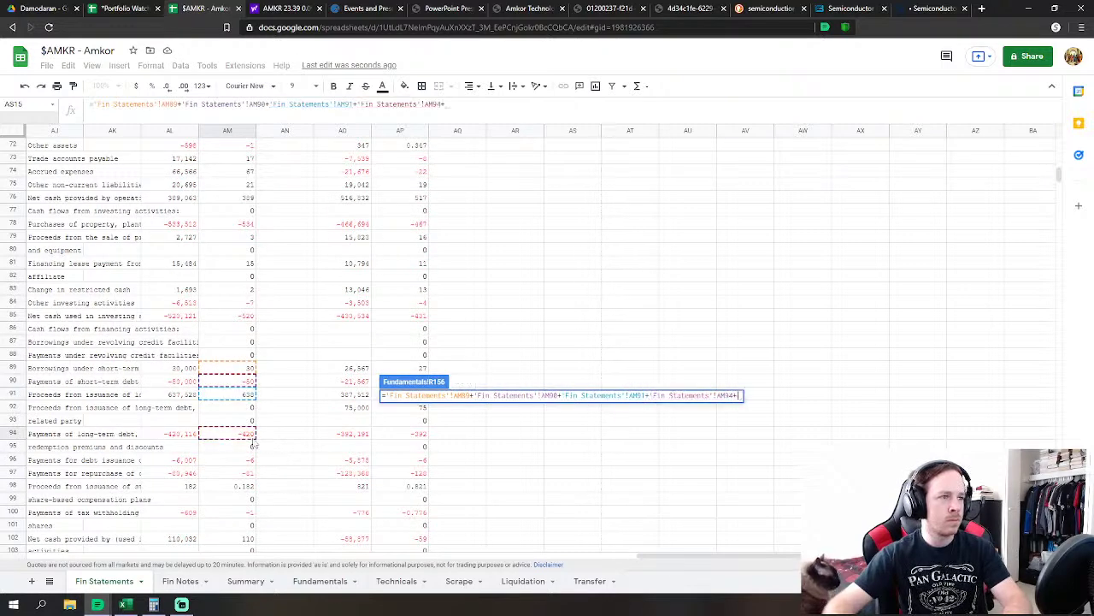
{"action": "type", "text": "+"}
{"action": "left_click", "coordinate": [248, 460]}
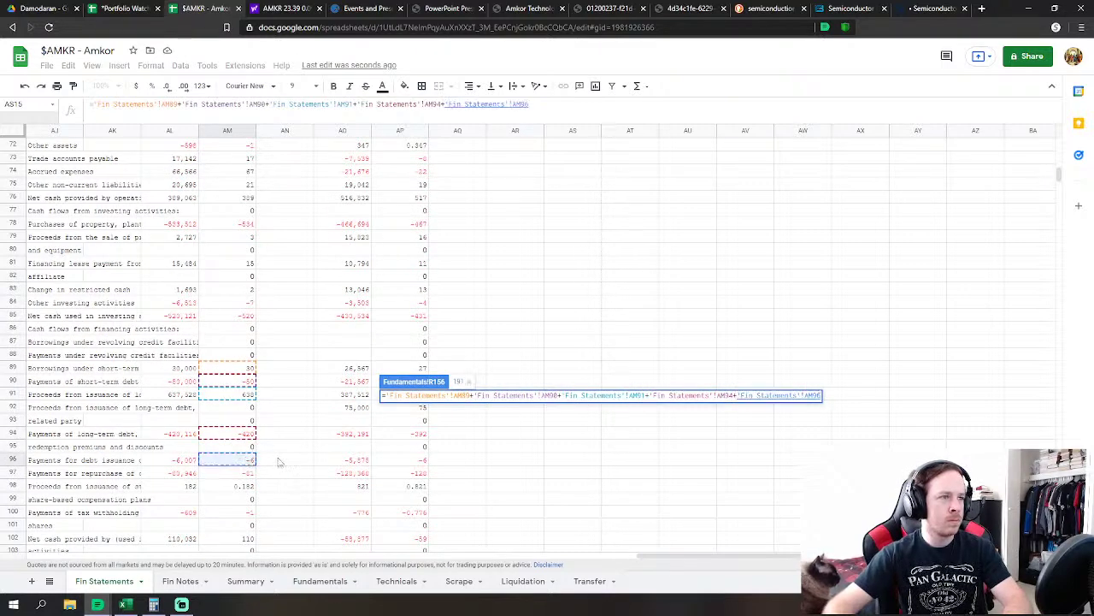
{"action": "type", "text": "+'Fin Statements'!AM97"}
{"action": "left_click", "coordinate": [248, 473]}
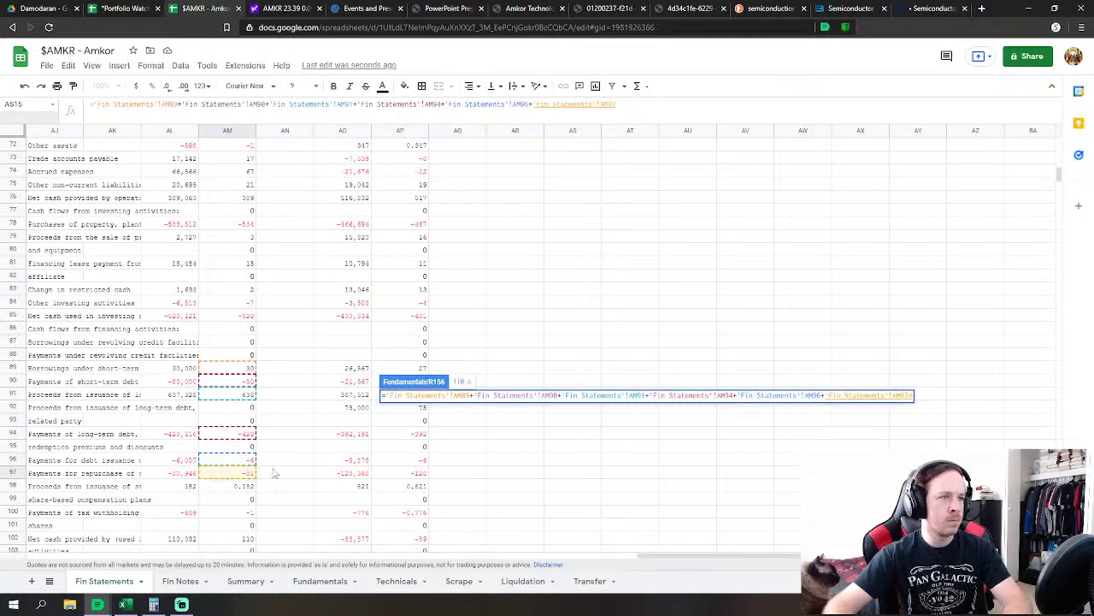
{"action": "type", "text": "+"}
{"action": "left_click", "coordinate": [250, 486]}
{"action": "scroll", "coordinate": [289, 472], "scroll_direction": "down", "scroll_amount": 2}
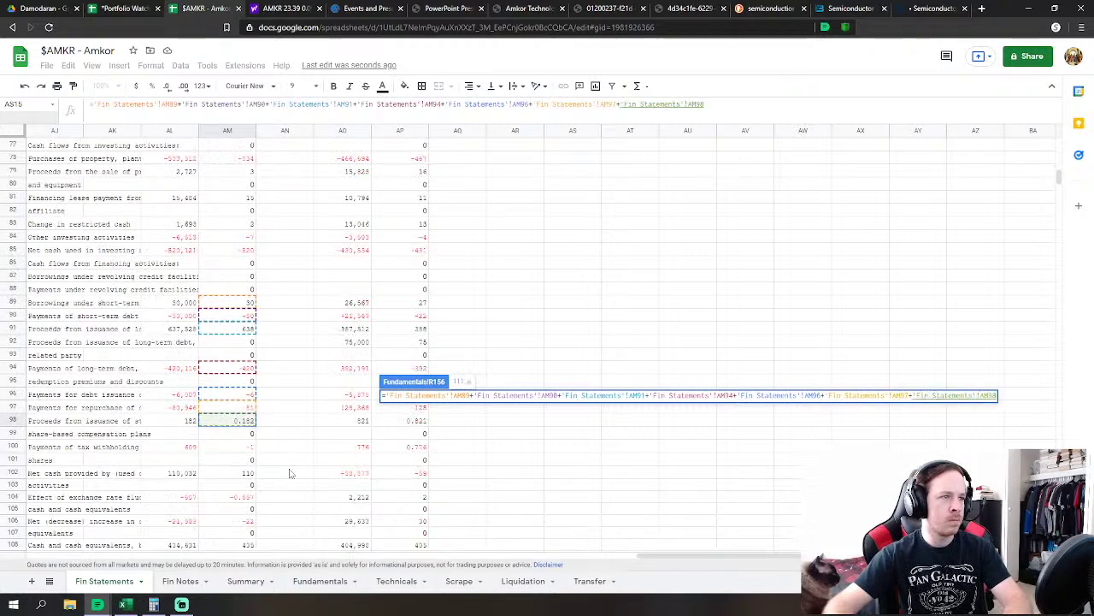
{"action": "type", "text": "+"}
{"action": "left_click", "coordinate": [251, 447]}
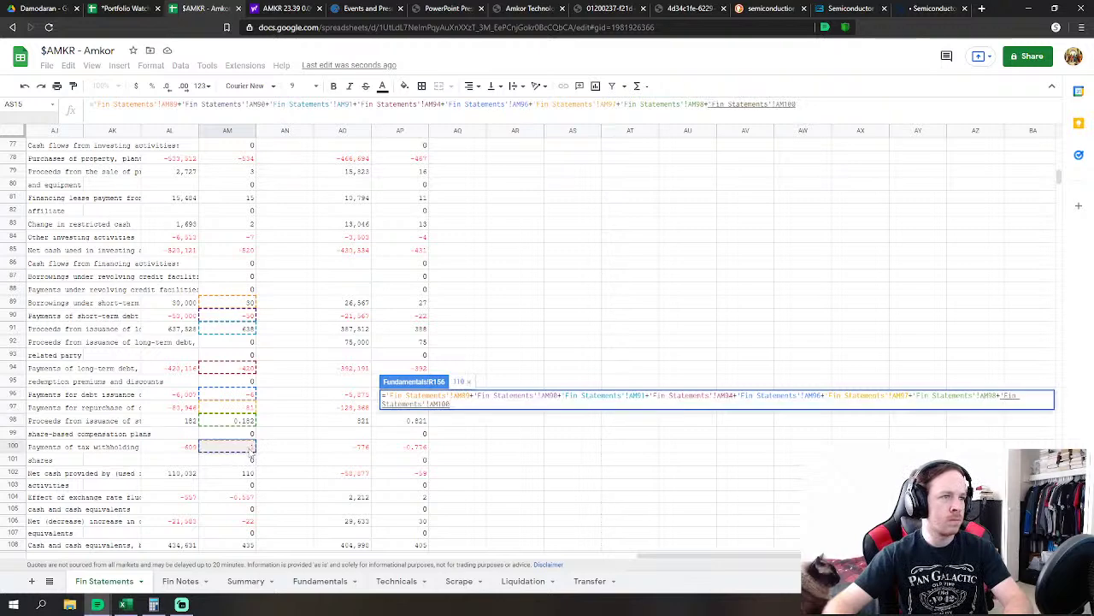
{"action": "key", "text": "Return"}
Set FY2012 net treasury purchases in R165 to Fin Statements AM98 minus AM97, giving 81
{"action": "scroll", "coordinate": [419, 453], "scroll_direction": "down", "scroll_amount": 2}
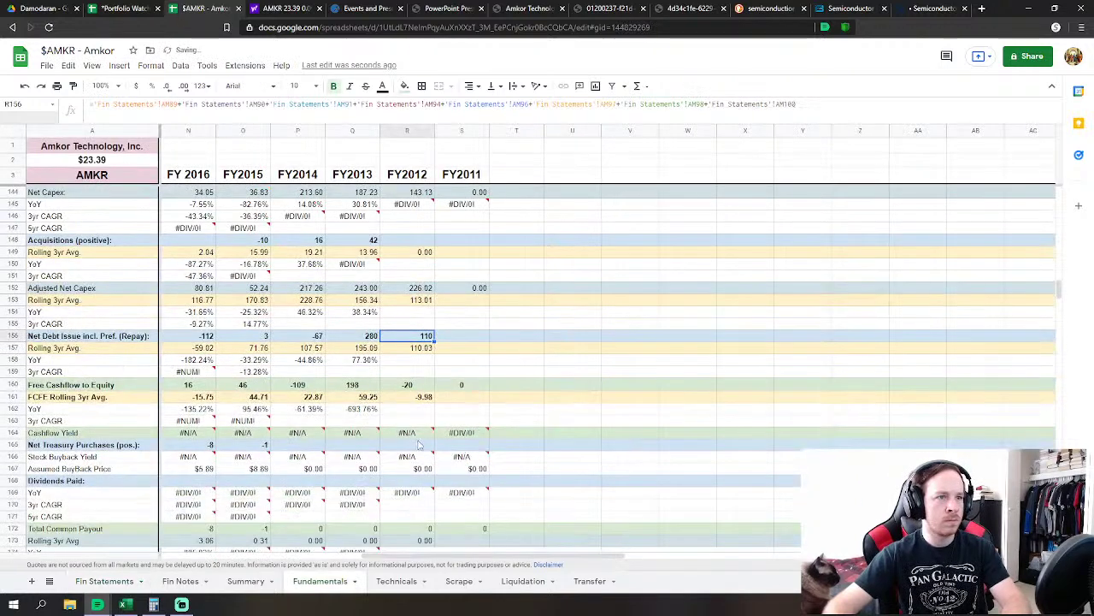
{"action": "left_click", "coordinate": [413, 446]}
{"action": "type", "text": "=-"}
{"action": "left_click", "coordinate": [104, 581]}
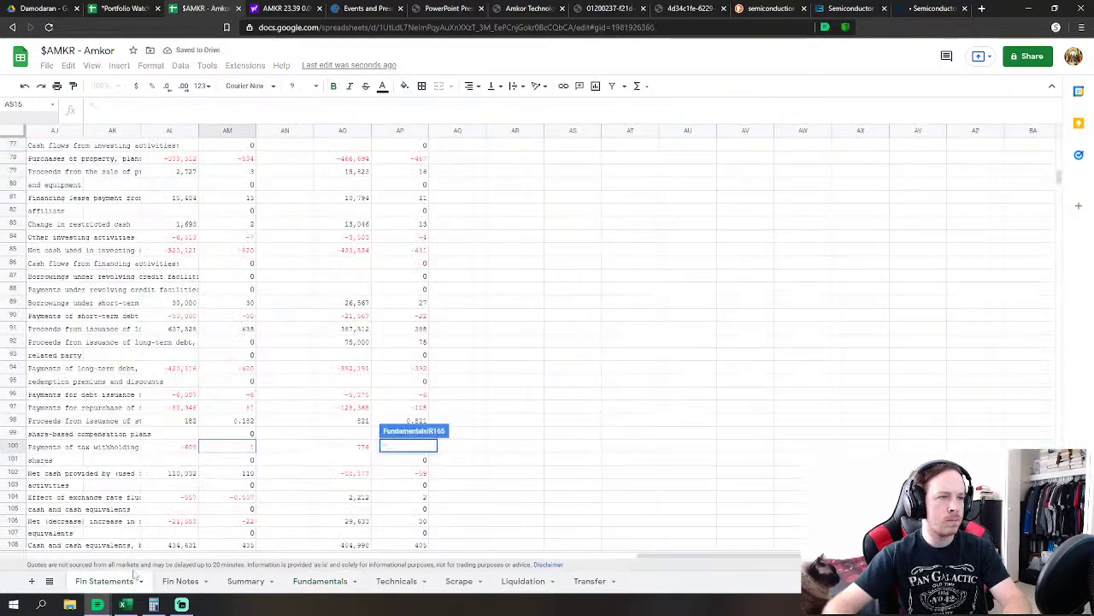
{"action": "left_click", "coordinate": [252, 420]}
{"action": "type", "text": "-"}
{"action": "left_click", "coordinate": [255, 408]}
{"action": "key", "text": "Return"}
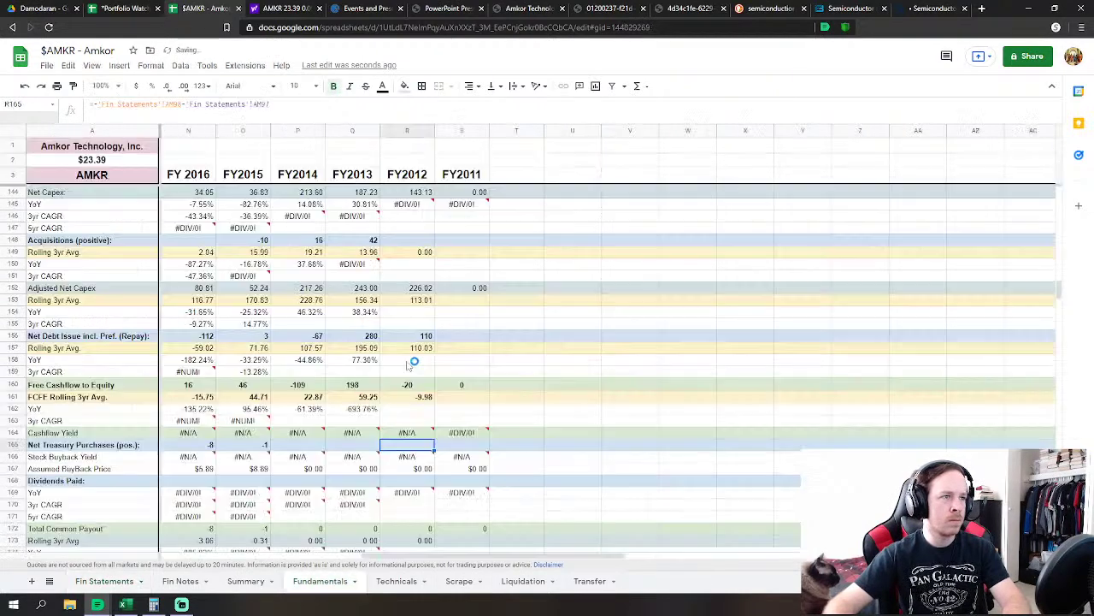
{"action": "scroll", "coordinate": [481, 410], "scroll_direction": "down", "scroll_amount": 4}
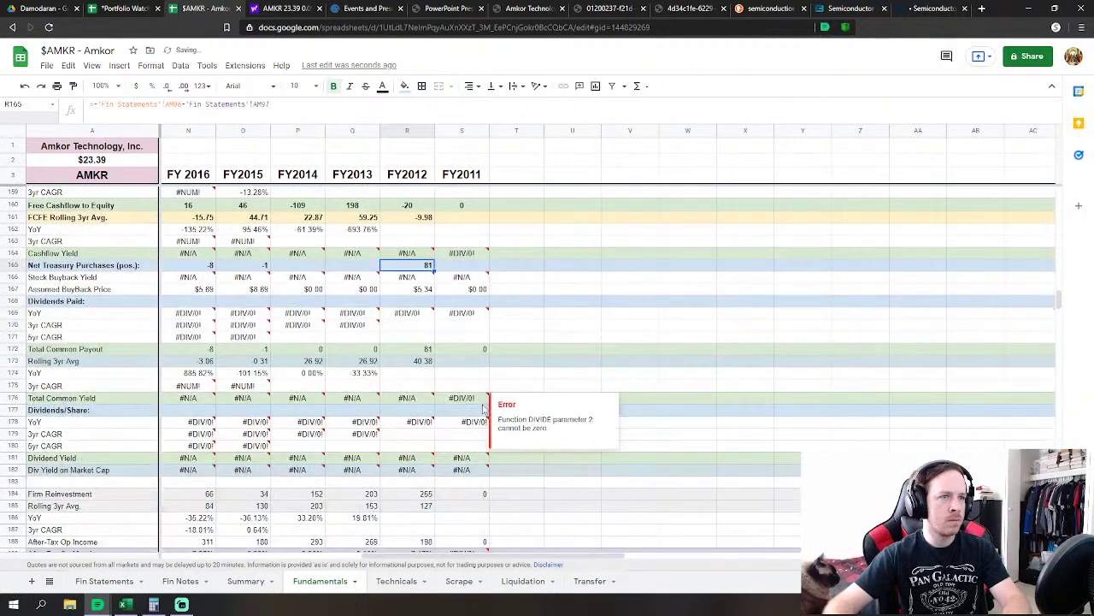
{"action": "scroll", "coordinate": [461, 406], "scroll_direction": "down", "scroll_amount": 5}
{"action": "scroll", "coordinate": [452, 400], "scroll_direction": "down", "scroll_amount": 7}
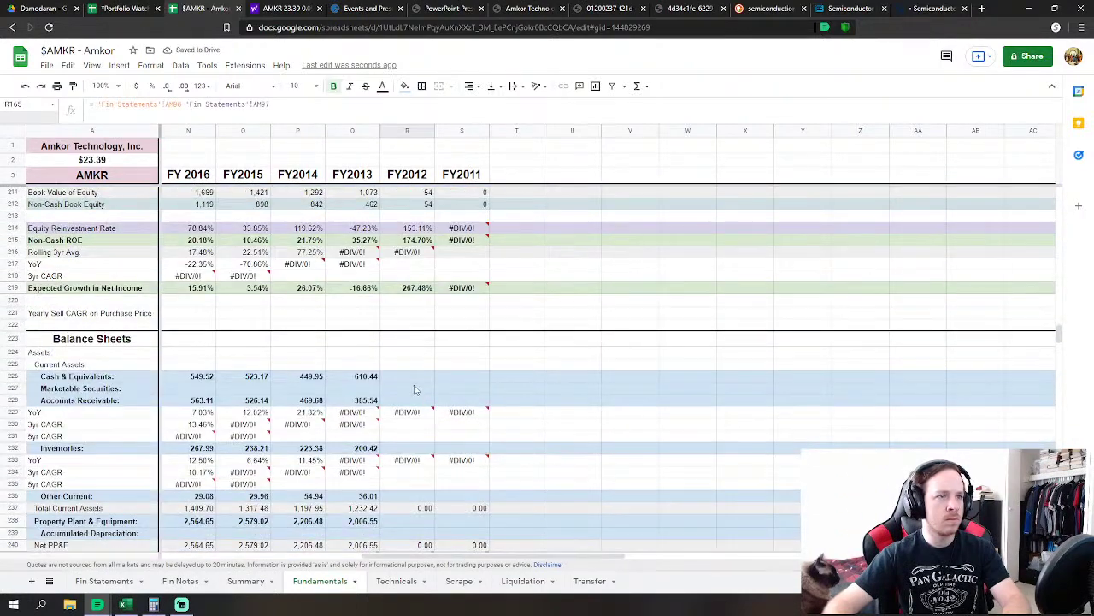
Link FY2012 Cash & Equivalents to the 2012 cash figure in Fin Statements AM151
{"action": "left_click", "coordinate": [416, 381]}
{"action": "scroll", "coordinate": [416, 382], "scroll_direction": "down", "scroll_amount": 1}
{"action": "type", "text": "="}
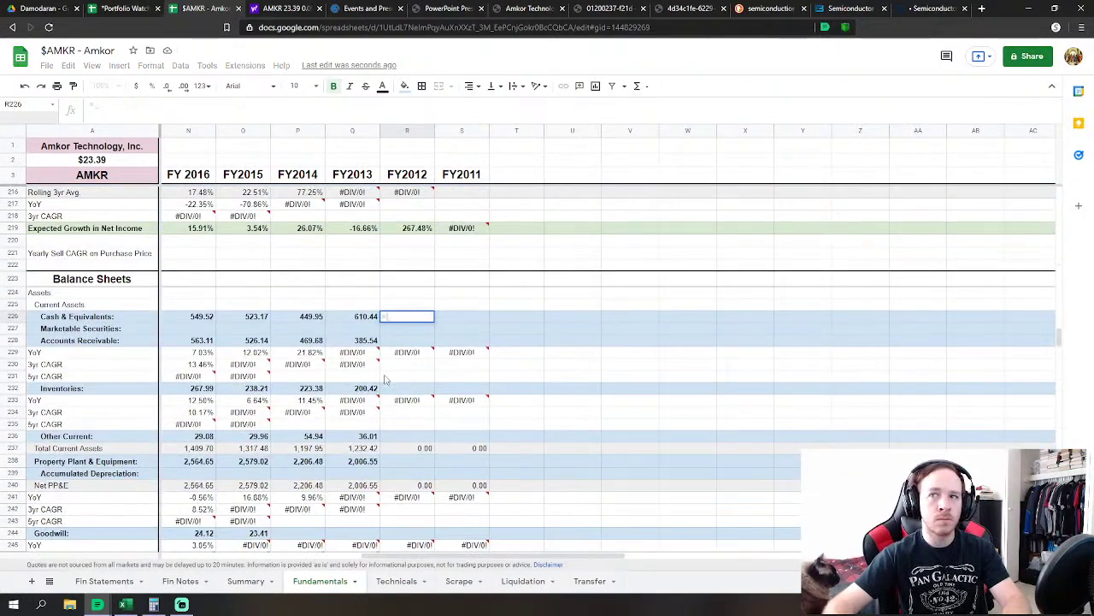
{"action": "left_click", "coordinate": [115, 581]}
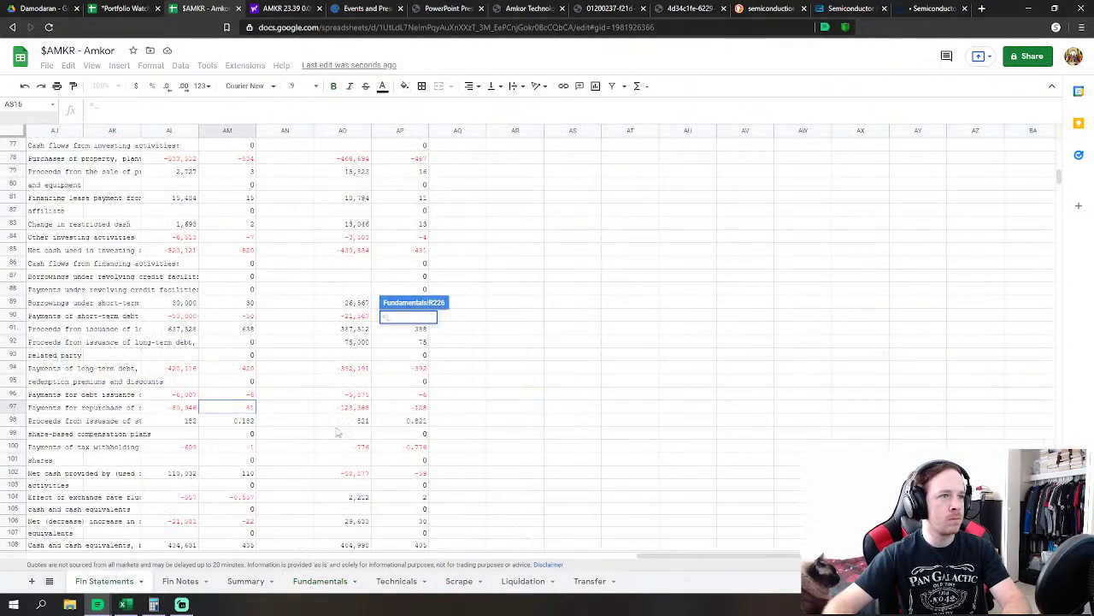
{"action": "scroll", "coordinate": [337, 432], "scroll_direction": "down", "scroll_amount": 13}
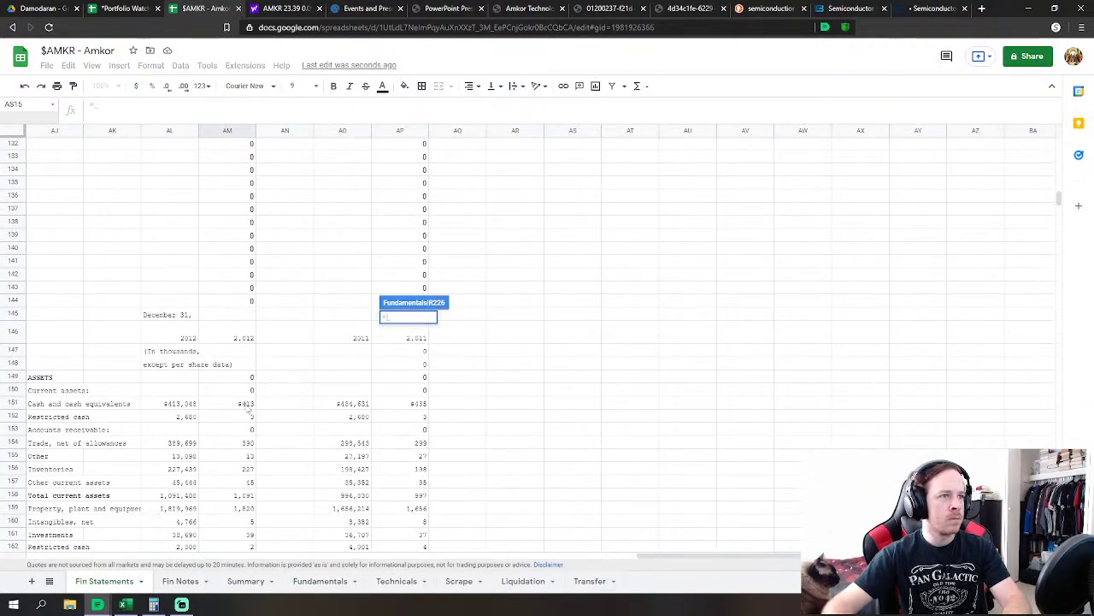
{"action": "left_click", "coordinate": [247, 404]}
{"action": "key", "text": "Return"}
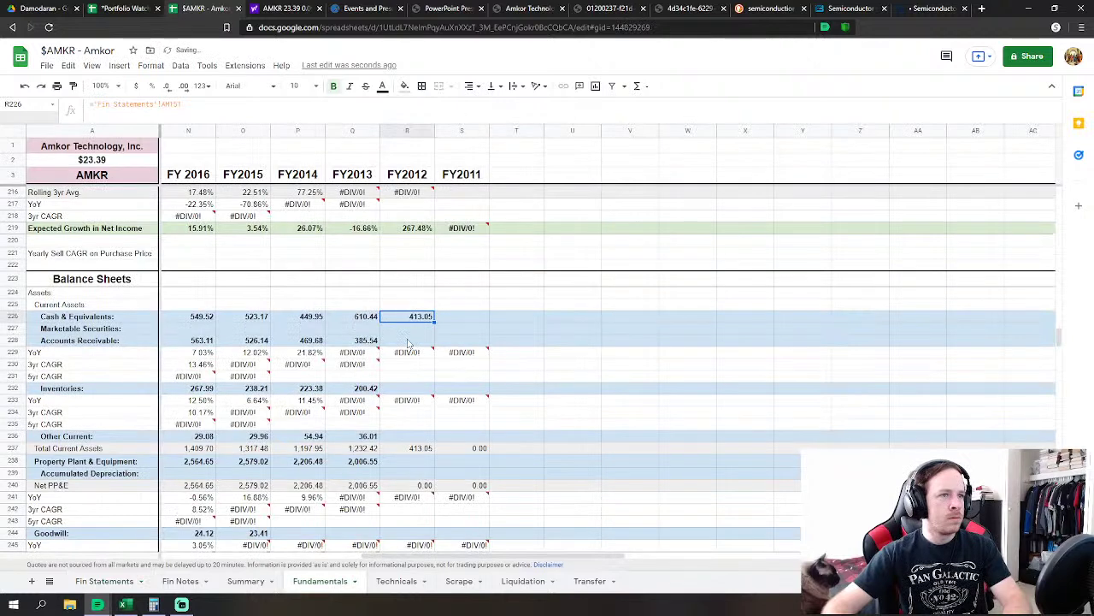
Link FY2012 Accounts Receivable and Inventories to the 2012 trade receivables and inventories figures
{"action": "key", "text": "Down"}
{"action": "type", "text": "="}
{"action": "left_click", "coordinate": [101, 581]}
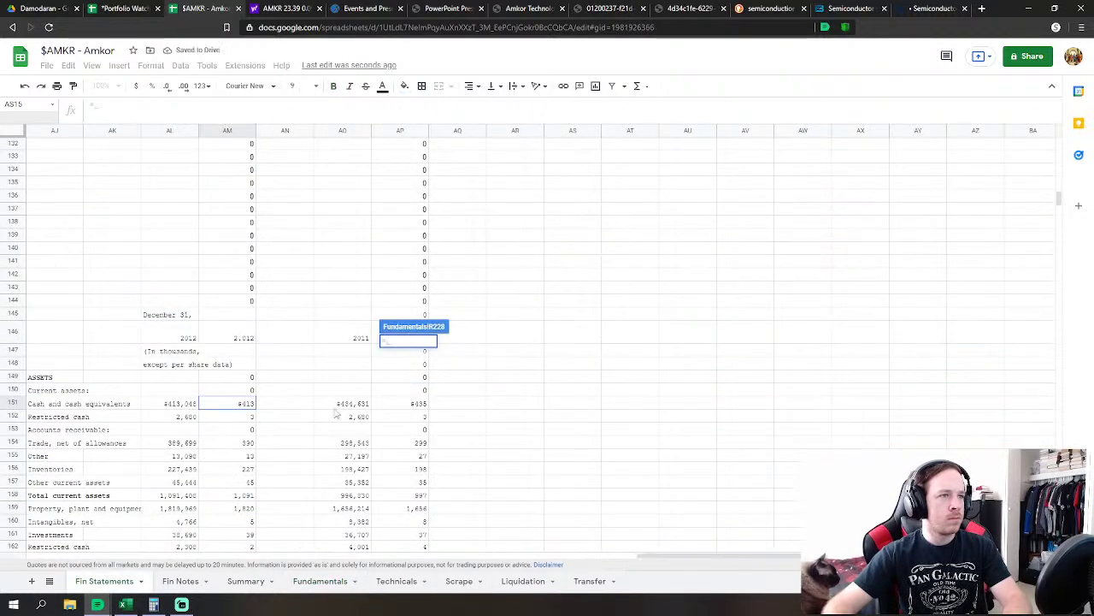
{"action": "left_click", "coordinate": [248, 447]}
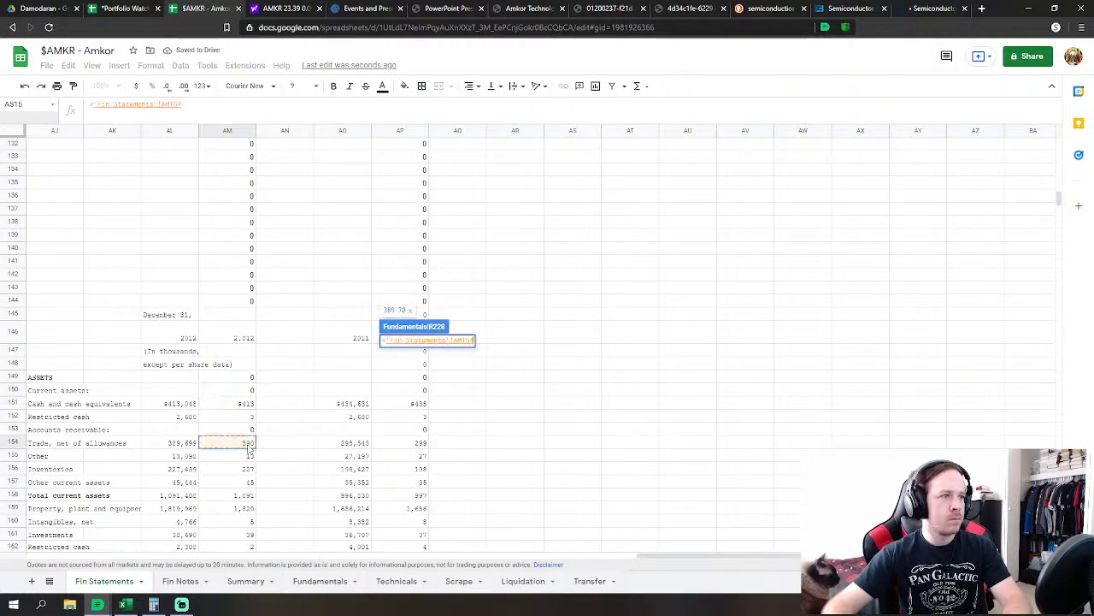
{"action": "key", "text": "Return"}
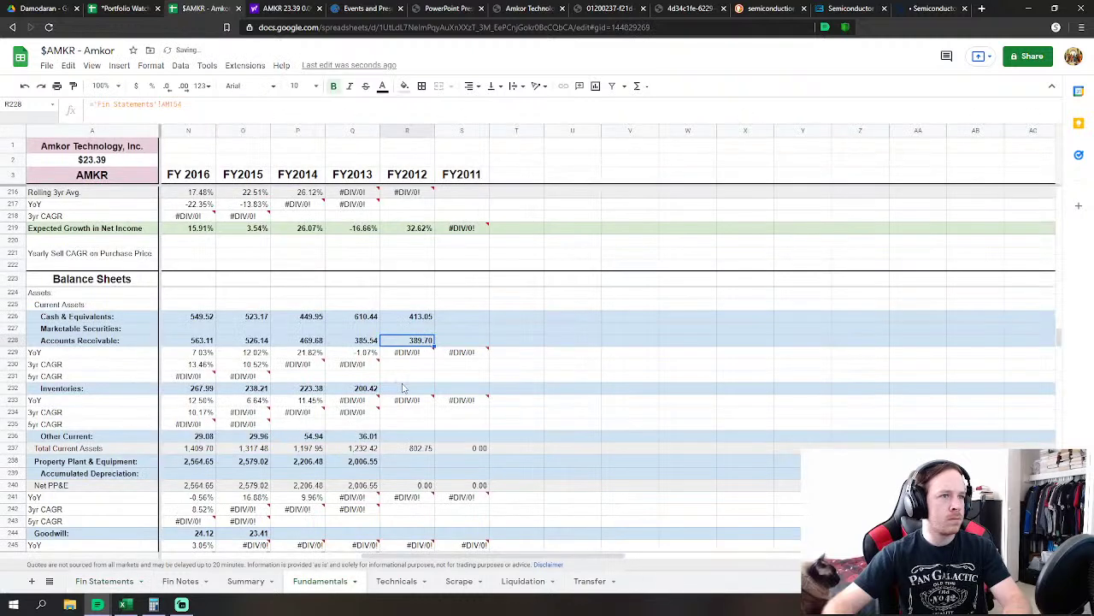
{"action": "key", "text": "Down"}
{"action": "key", "text": "Down"}
{"action": "key", "text": "Down"}
{"action": "type", "text": "="}
{"action": "left_click", "coordinate": [103, 580]}
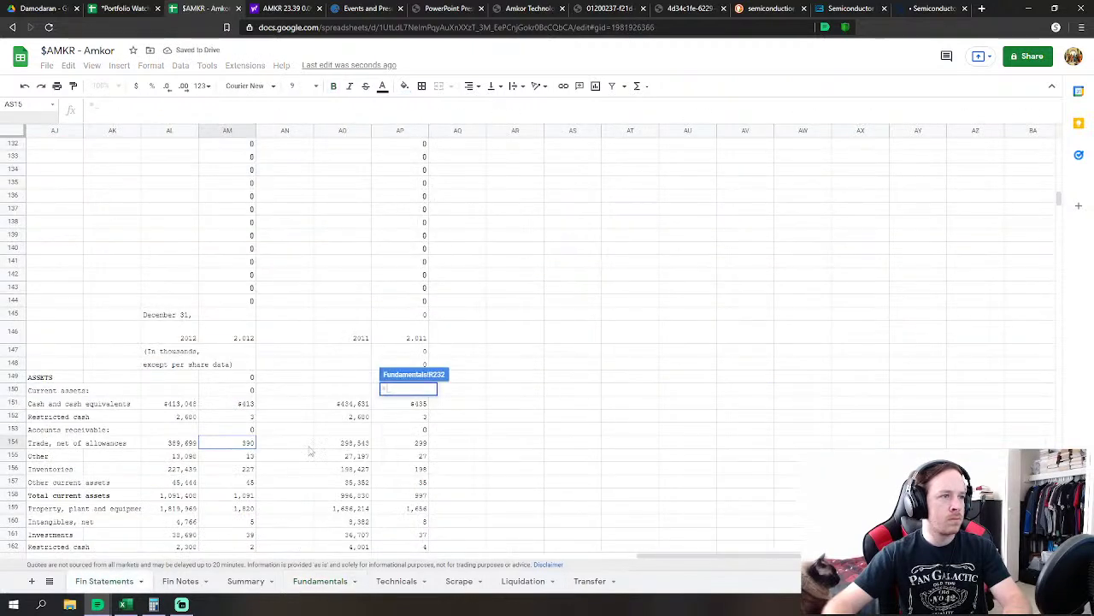
{"action": "left_click", "coordinate": [249, 470]}
{"action": "key", "text": "Return"}
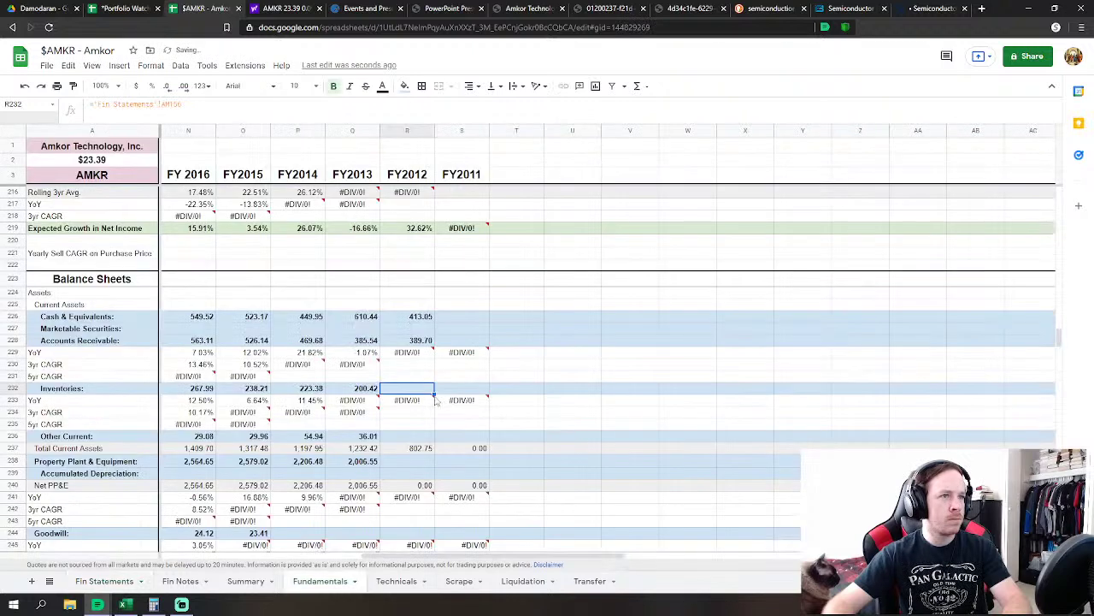
Set FY2012 Other Current to 2012 restricted cash plus other current assets
{"action": "key", "text": "Down"}
{"action": "key", "text": "Down"}
{"action": "key", "text": "Down"}
{"action": "key", "text": "Down"}
{"action": "type", "text": "="}
{"action": "left_click", "coordinate": [103, 581]}
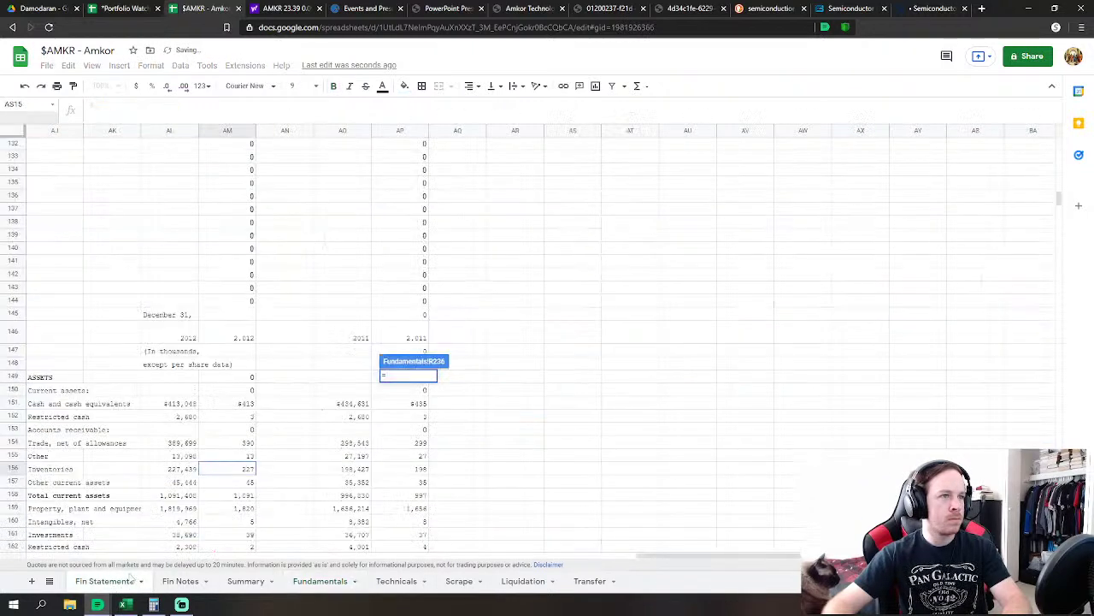
{"action": "left_click", "coordinate": [250, 417]}
{"action": "type", "text": "+"}
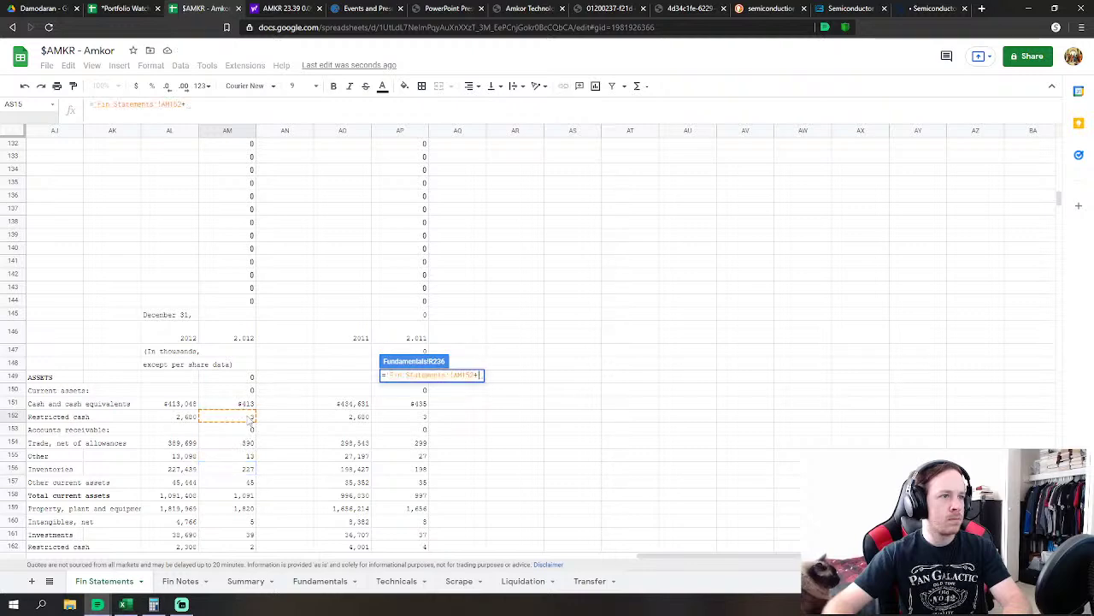
{"action": "left_click", "coordinate": [249, 458]}
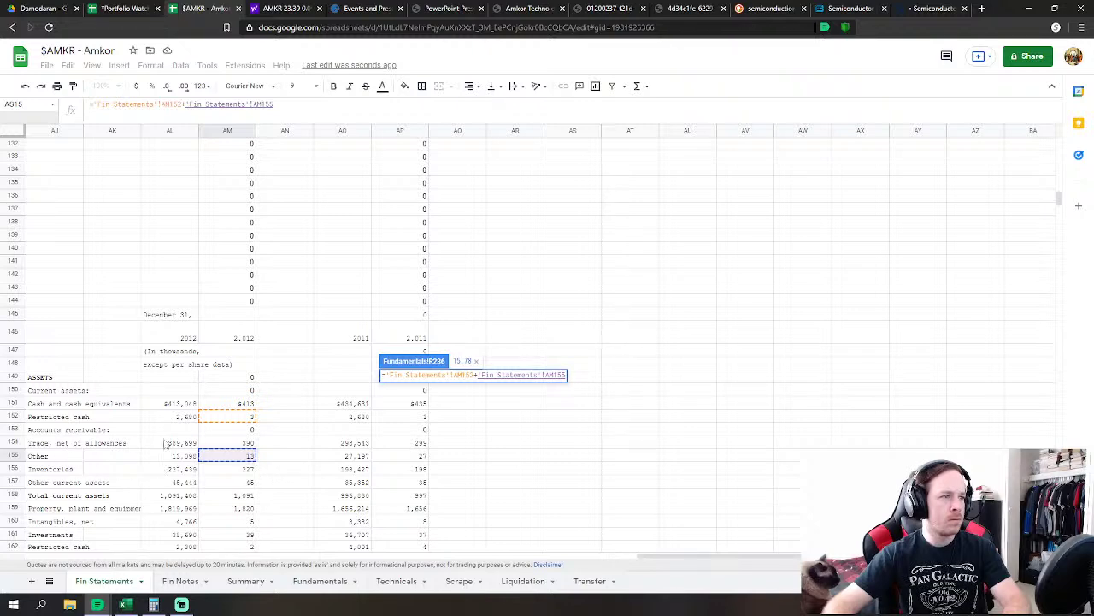
{"action": "left_click", "coordinate": [245, 484]}
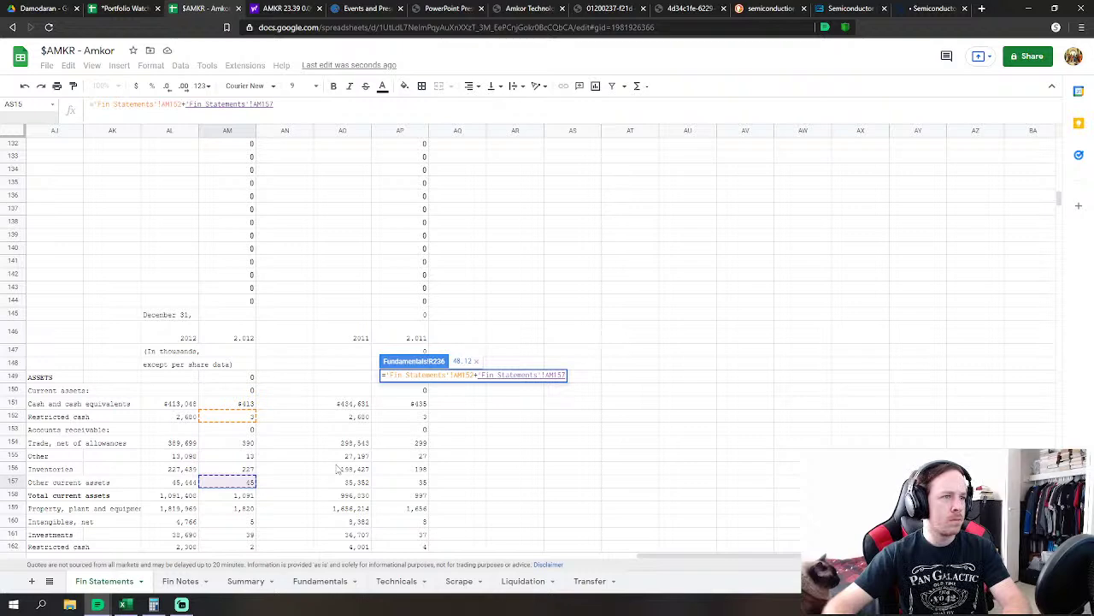
{"action": "key", "text": "Return"}
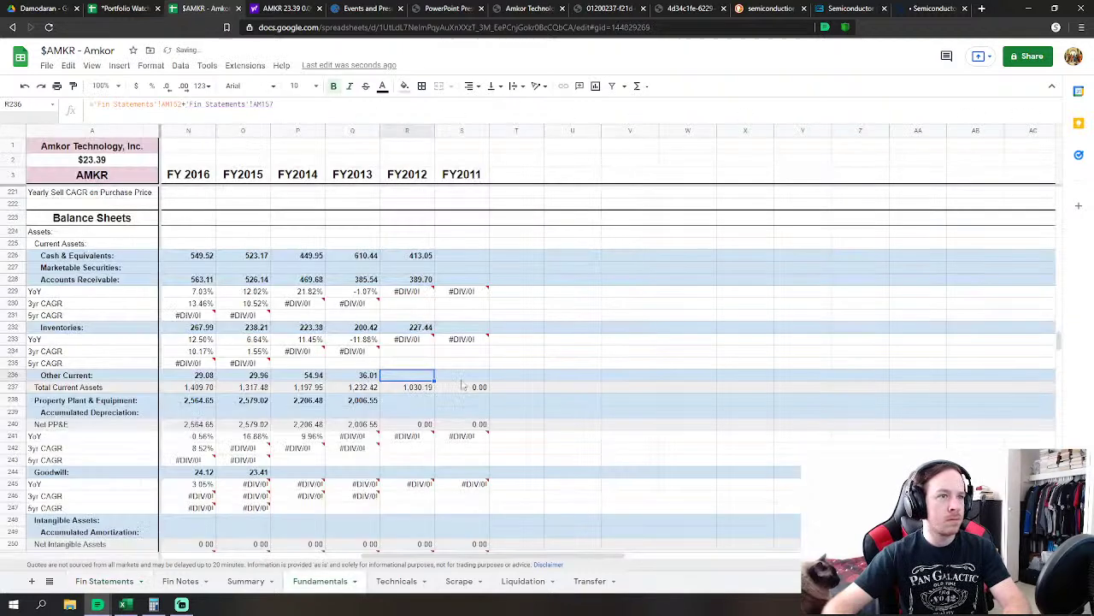
Extend the FY2012 Accounts Receivable formula to add the 2012 Other figure
{"action": "left_click", "coordinate": [425, 284]}
{"action": "double_click", "coordinate": [425, 285]}
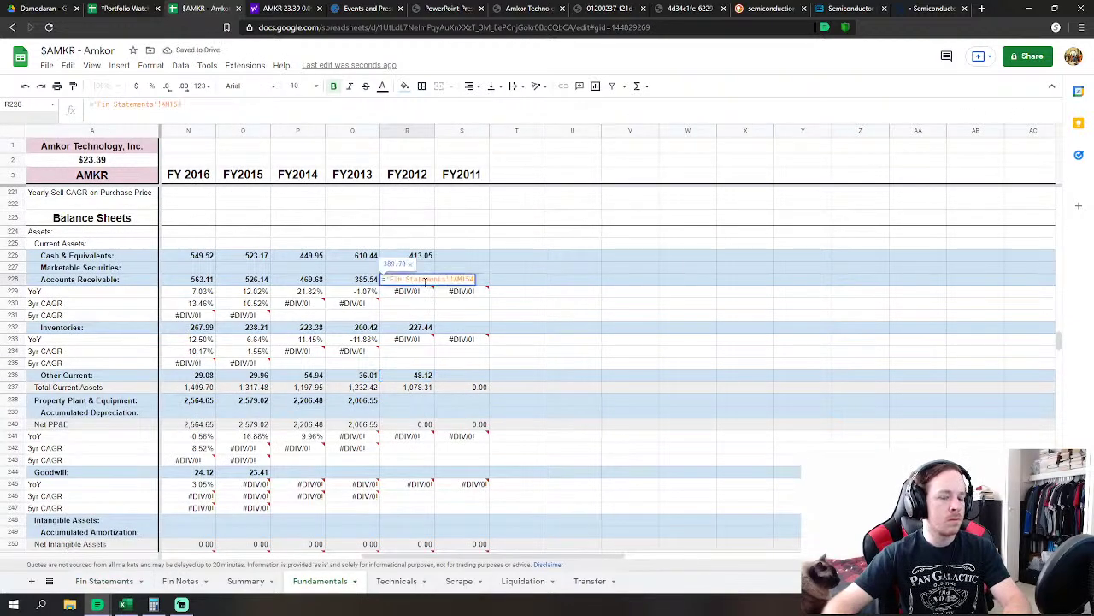
{"action": "type", "text": "+"}
{"action": "left_click", "coordinate": [104, 581]}
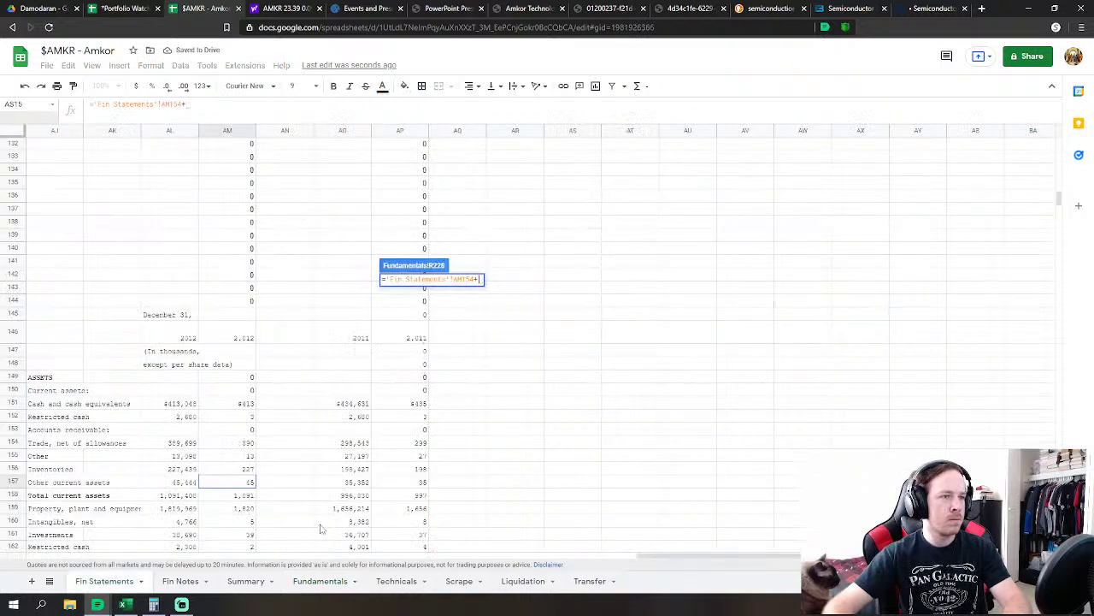
{"action": "left_click", "coordinate": [252, 457]}
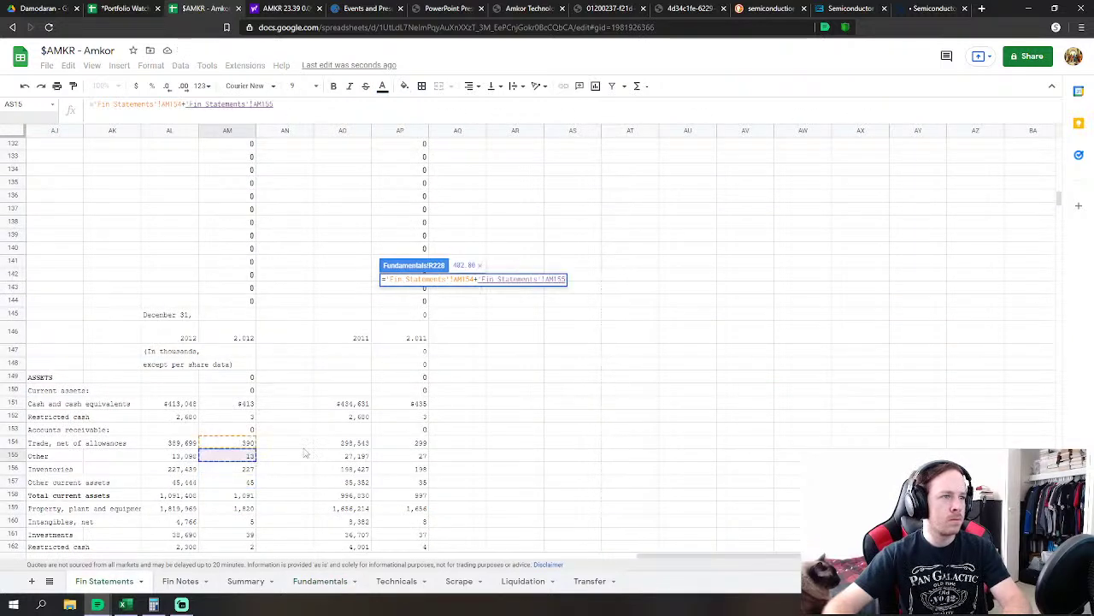
{"action": "key", "text": "Return"}
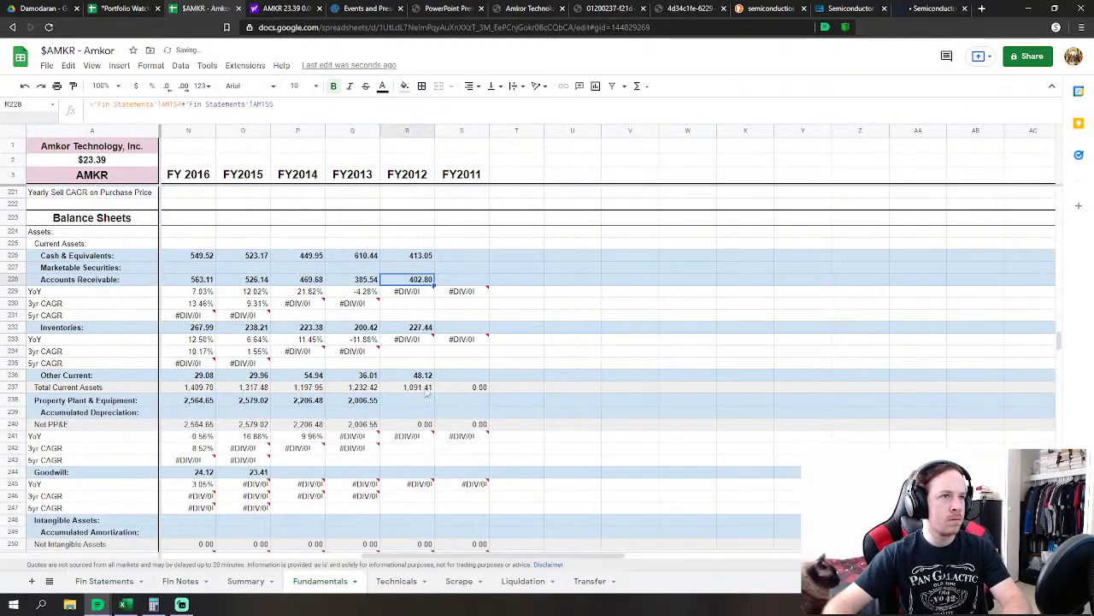
Link FY2012 PP&E and Intangible Assets (4.77) to their 2012 Fin Statements figures
{"action": "left_click", "coordinate": [425, 400]}
{"action": "type", "text": "="}
{"action": "left_click", "coordinate": [104, 582]}
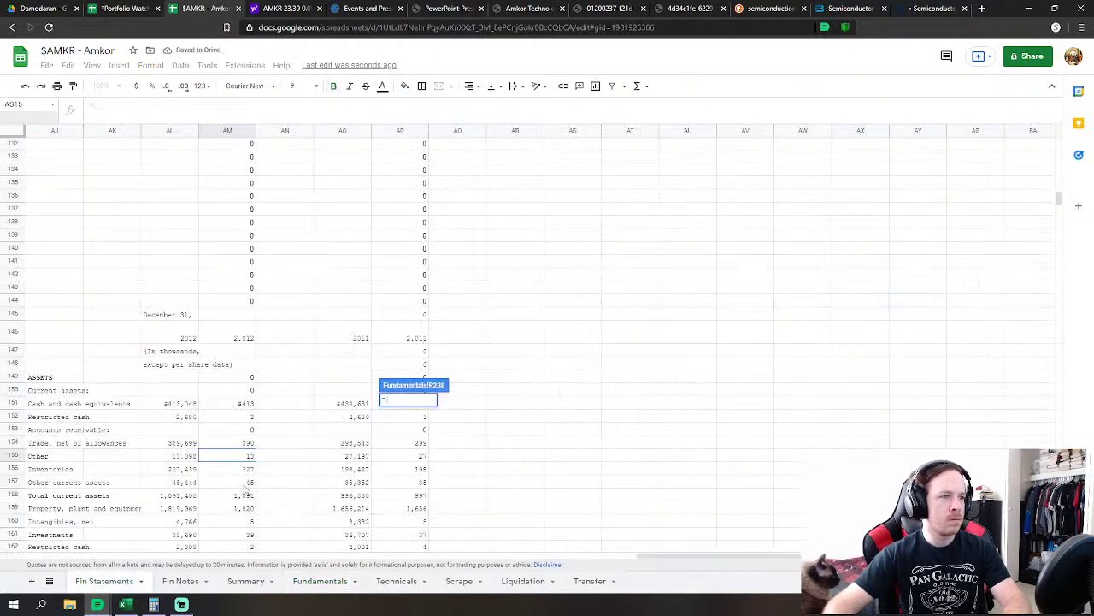
{"action": "scroll", "coordinate": [248, 482], "scroll_direction": "down", "scroll_amount": 2}
{"action": "left_click", "coordinate": [252, 449]}
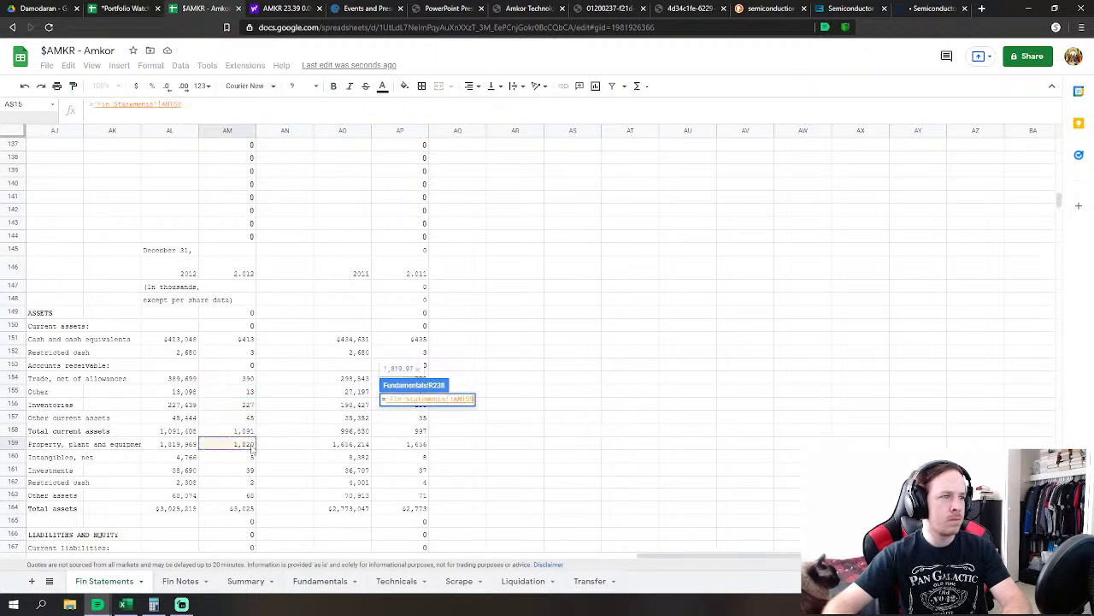
{"action": "key", "text": "Return"}
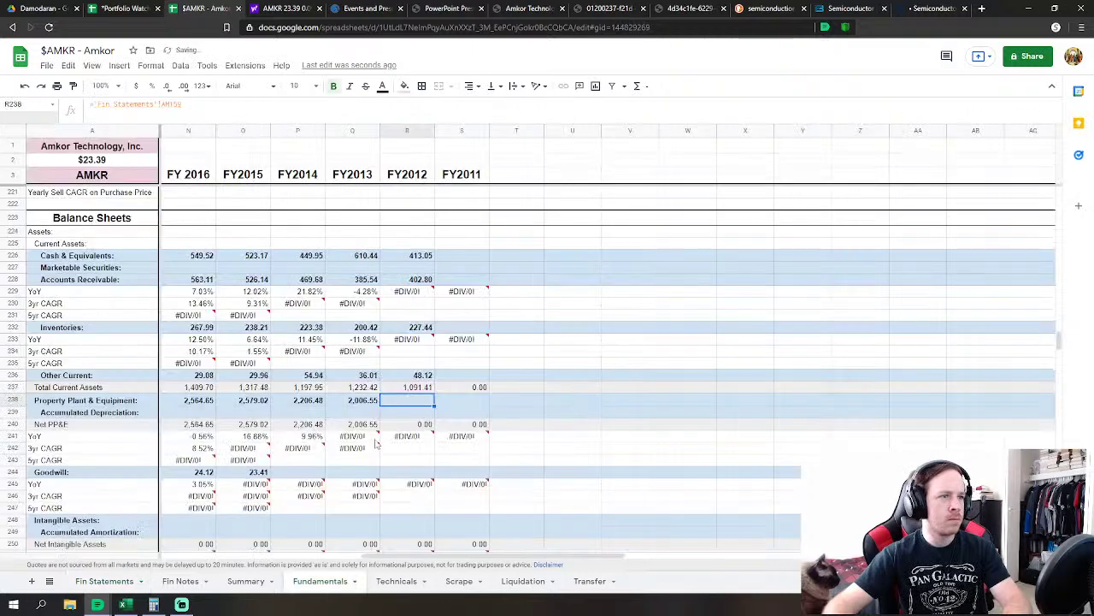
{"action": "left_click", "coordinate": [393, 524]}
{"action": "type", "text": "="}
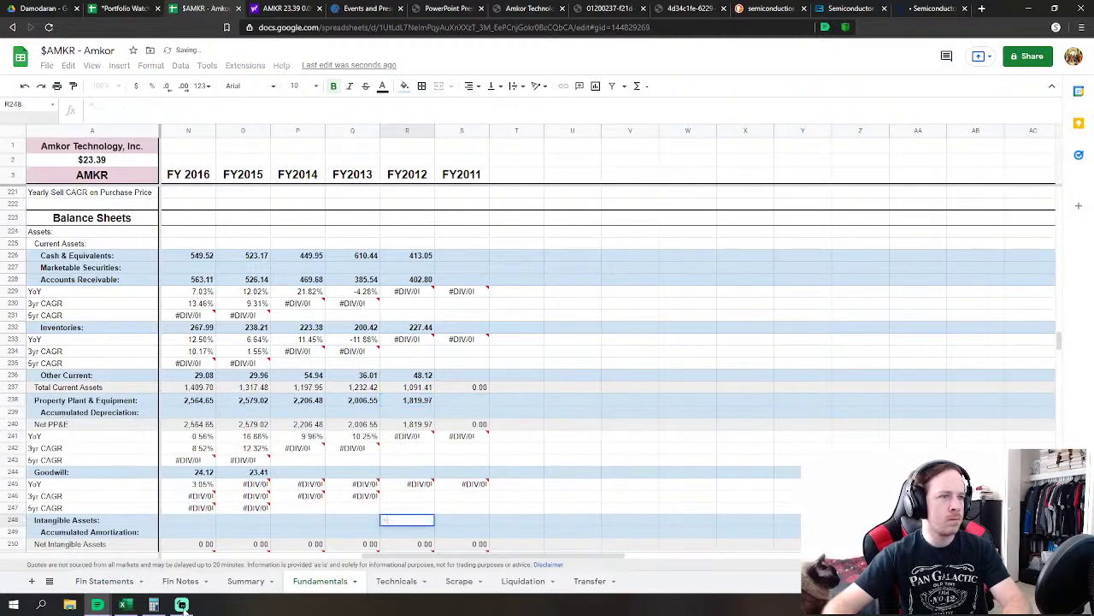
{"action": "left_click", "coordinate": [105, 580]}
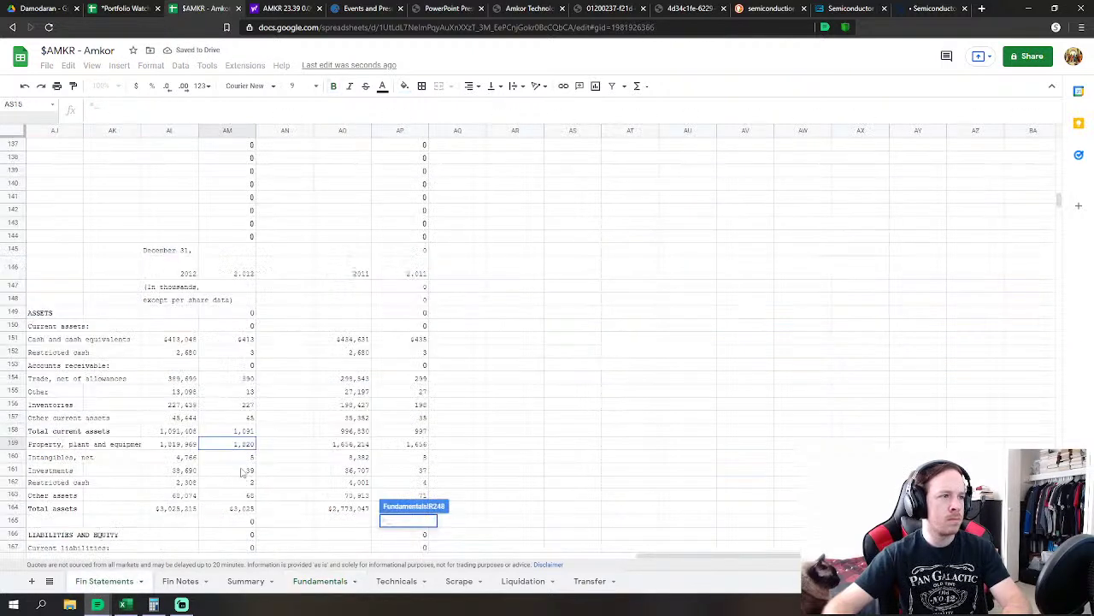
{"action": "left_click", "coordinate": [246, 457]}
{"action": "key", "text": "Return"}
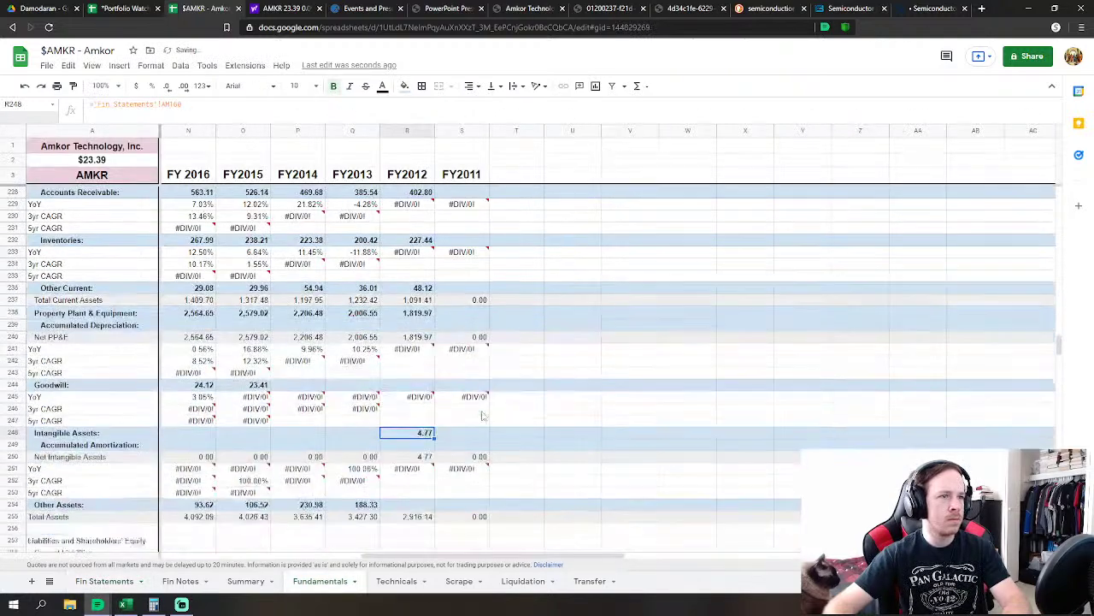
Set FY2012 Other Assets to investments + restricted cash + other assets, giving 109.07
{"action": "scroll", "coordinate": [483, 415], "scroll_direction": "down", "scroll_amount": 1}
{"action": "left_click", "coordinate": [407, 469]}
{"action": "type", "text": "="}
{"action": "left_click", "coordinate": [104, 580]}
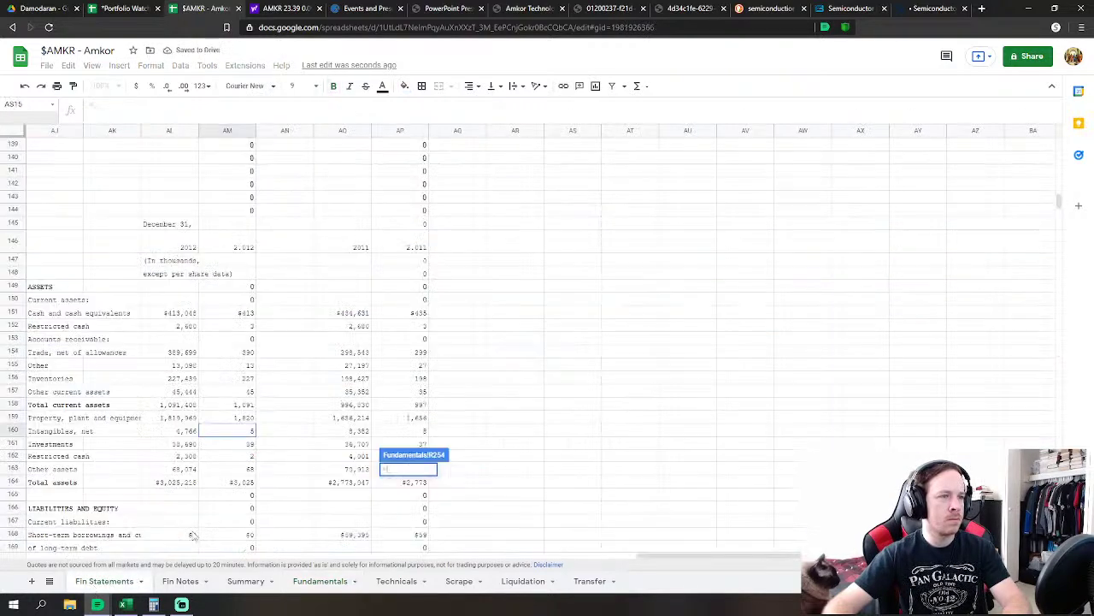
{"action": "left_click", "coordinate": [250, 442]}
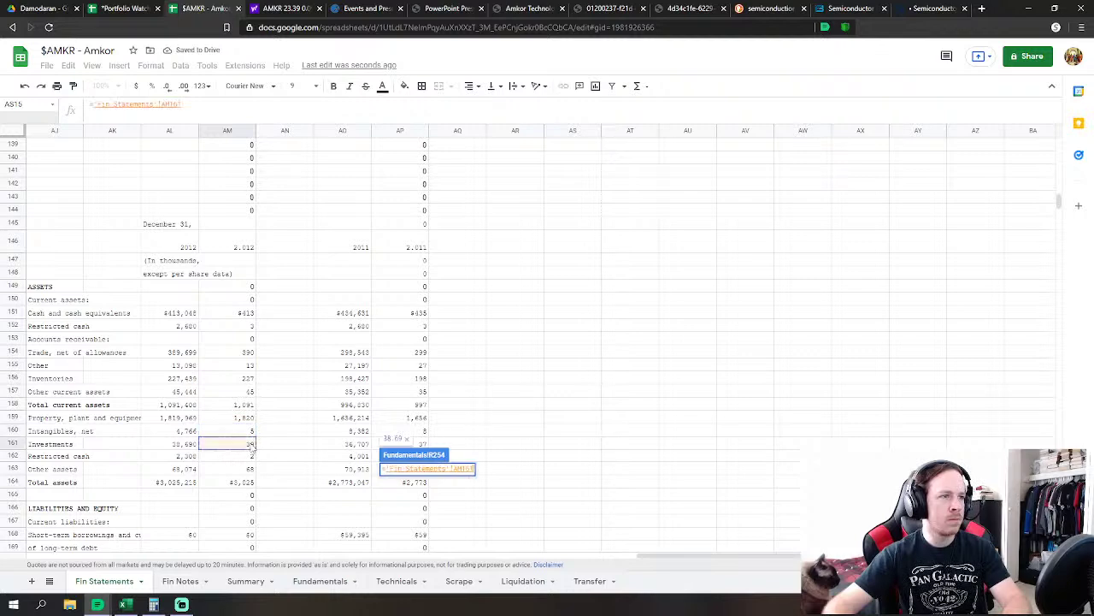
{"action": "type", "text": "+"}
{"action": "left_click", "coordinate": [248, 456]}
{"action": "type", "text": "+"}
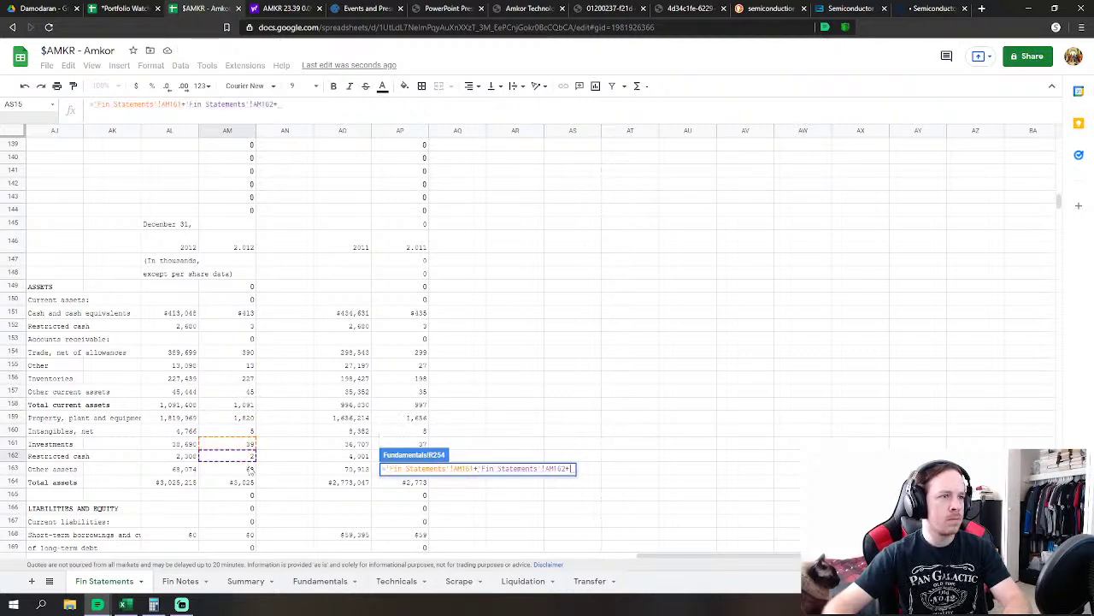
{"action": "left_click", "coordinate": [249, 468]}
{"action": "key", "text": "Return"}
Begin a FY2012 Current Debt formula referencing Fin Statements
{"action": "scroll", "coordinate": [431, 406], "scroll_direction": "down", "scroll_amount": 3}
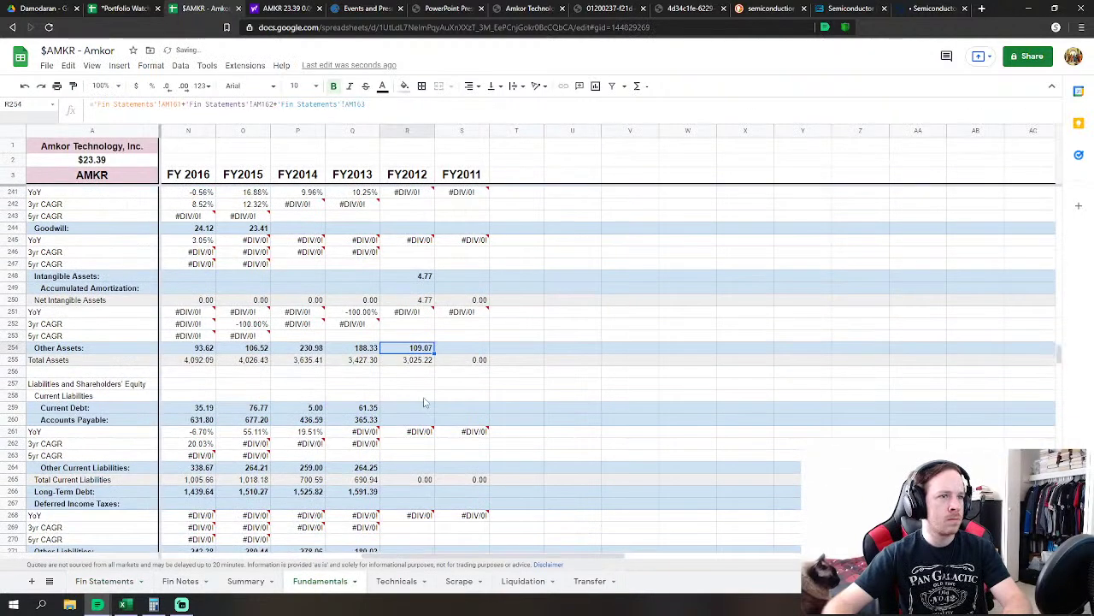
{"action": "type", "text": "="}
{"action": "left_click", "coordinate": [105, 580]}
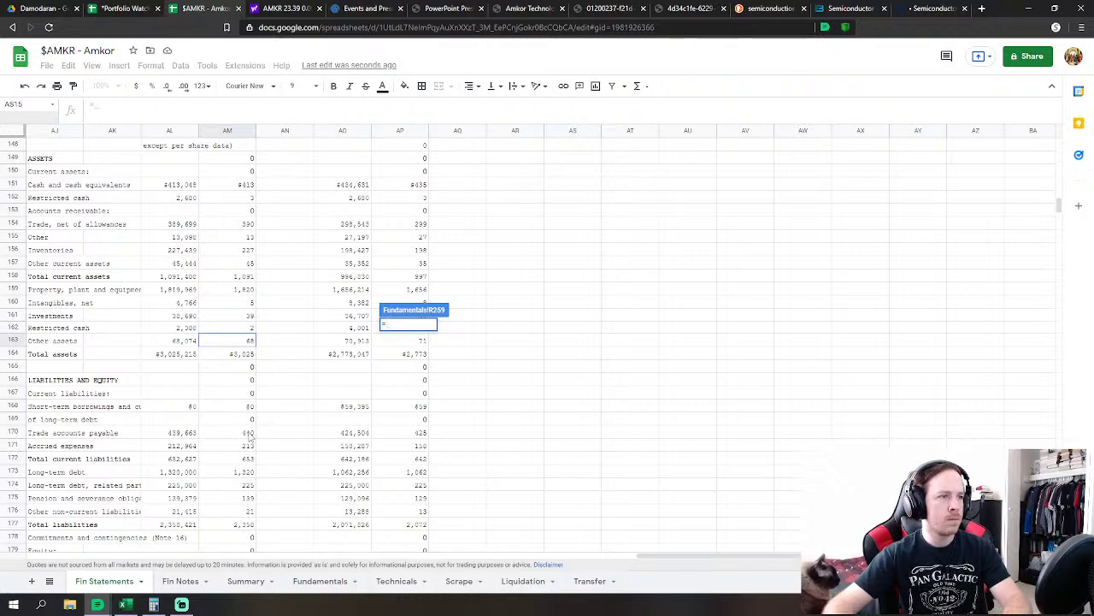
Drop the Current Debt link; link FY2012 Accounts Payable and Other Current Liabilities (accrued expenses)
{"action": "key", "text": "Escape"}
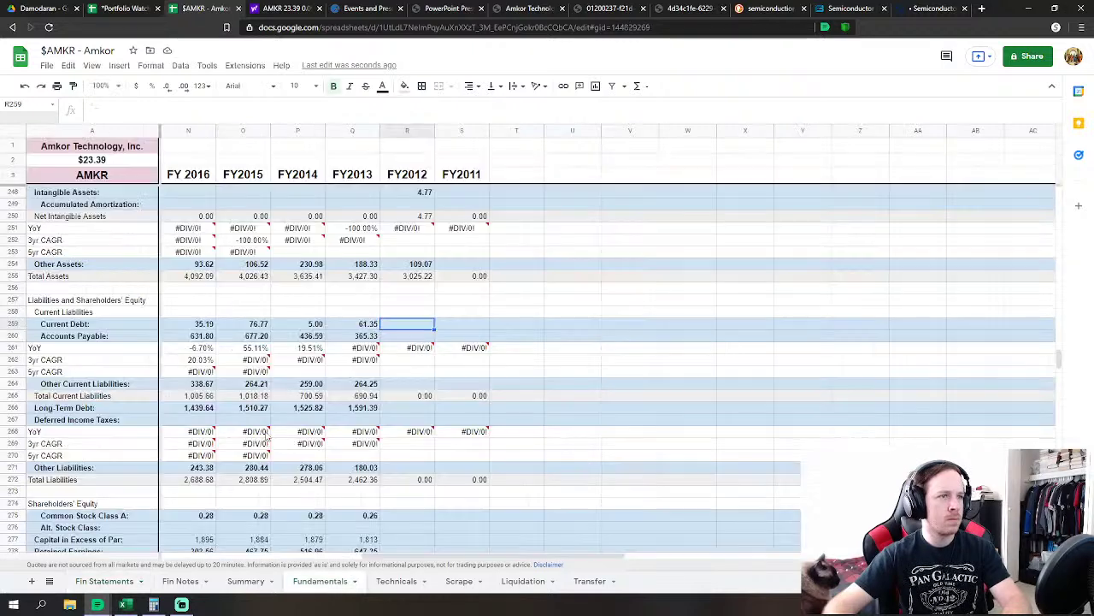
{"action": "type", "text": "="}
{"action": "left_click", "coordinate": [106, 580]}
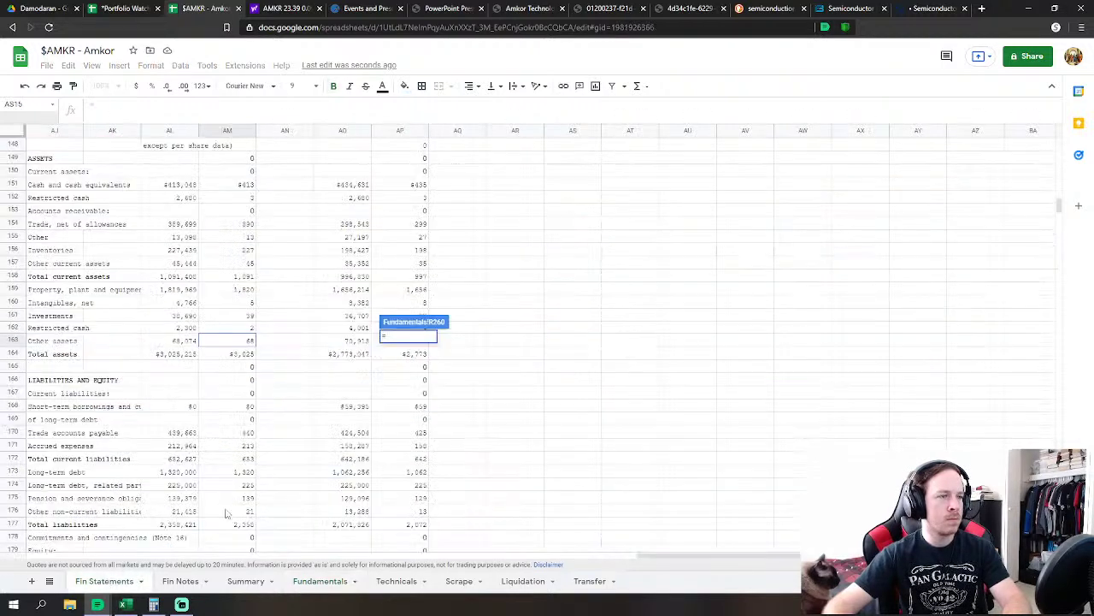
{"action": "left_click", "coordinate": [248, 432]}
{"action": "key", "text": "Return"}
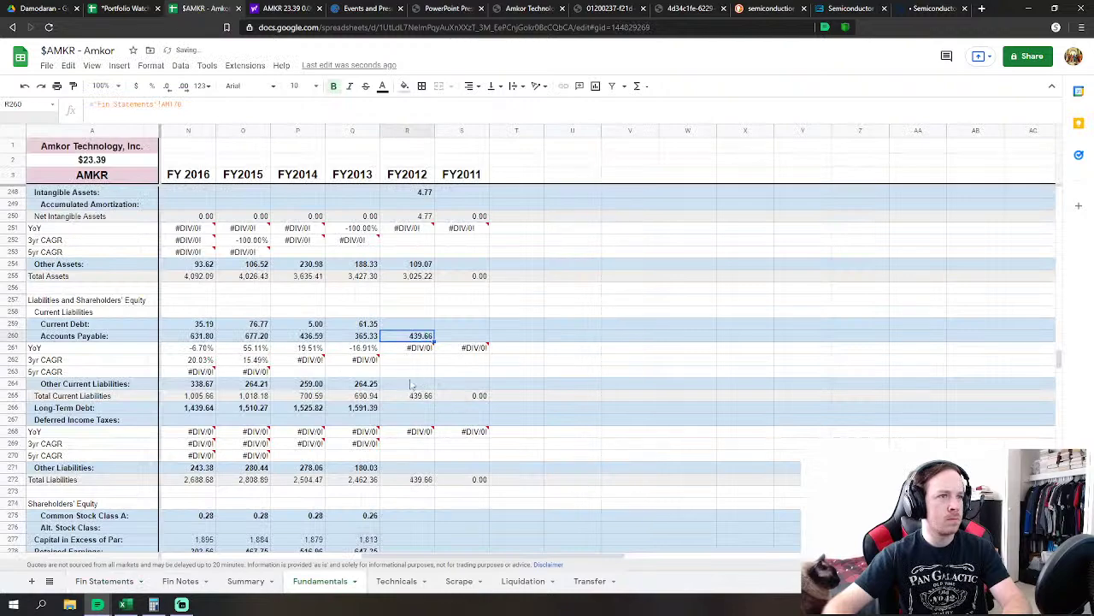
{"action": "key", "text": "Down"}
{"action": "key", "text": "Down"}
{"action": "key", "text": "Down"}
{"action": "type", "text": "="}
{"action": "left_click", "coordinate": [111, 582]}
{"action": "left_click", "coordinate": [246, 445]}
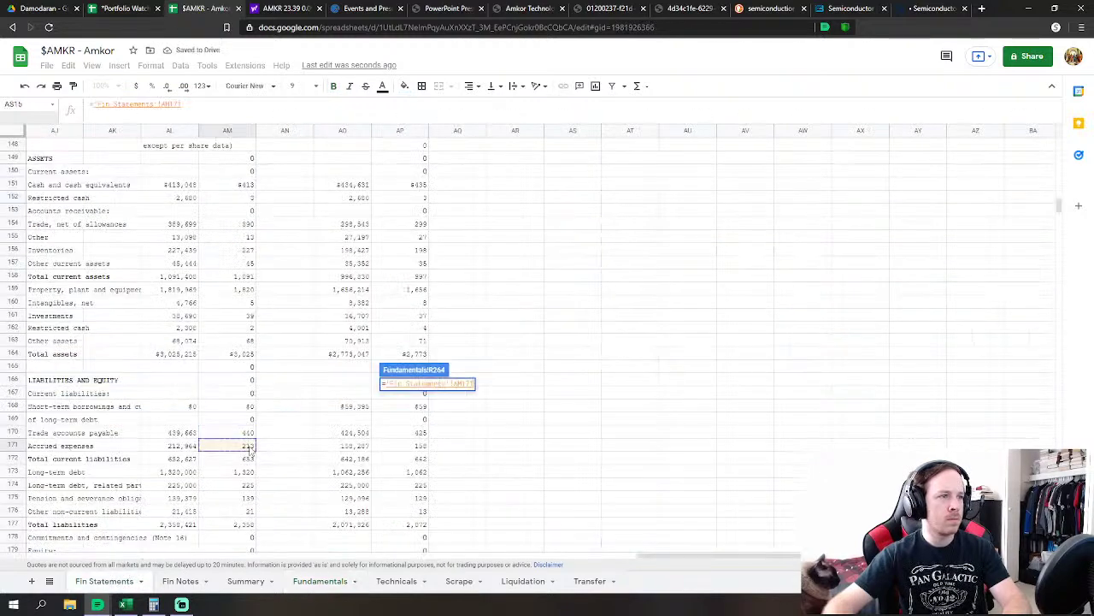
{"action": "key", "text": "Return"}
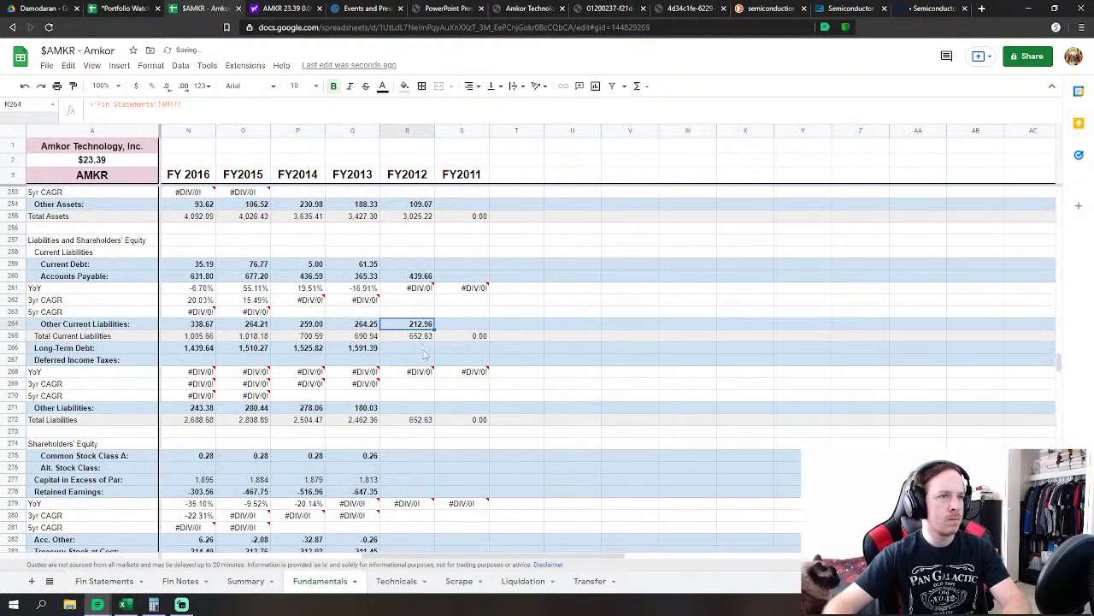
Set FY2012 Long-Term Debt to 'Fin Statements'!AM173+AM174
{"action": "key", "text": "Down"}
{"action": "key", "text": "Down"}
{"action": "type", "text": "="}
{"action": "left_click", "coordinate": [110, 585]}
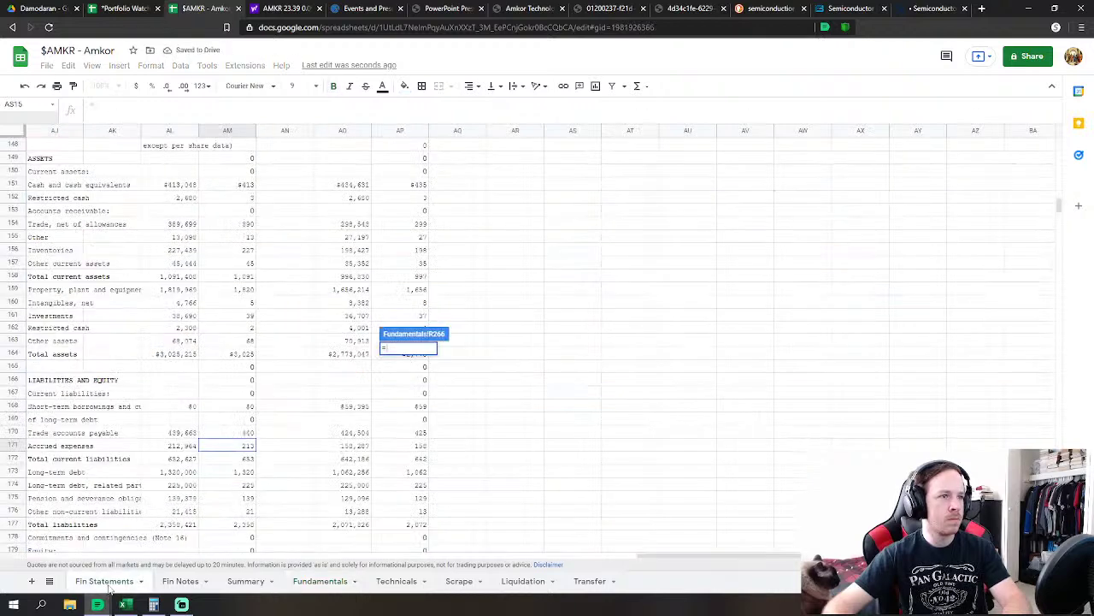
{"action": "left_click", "coordinate": [245, 471]}
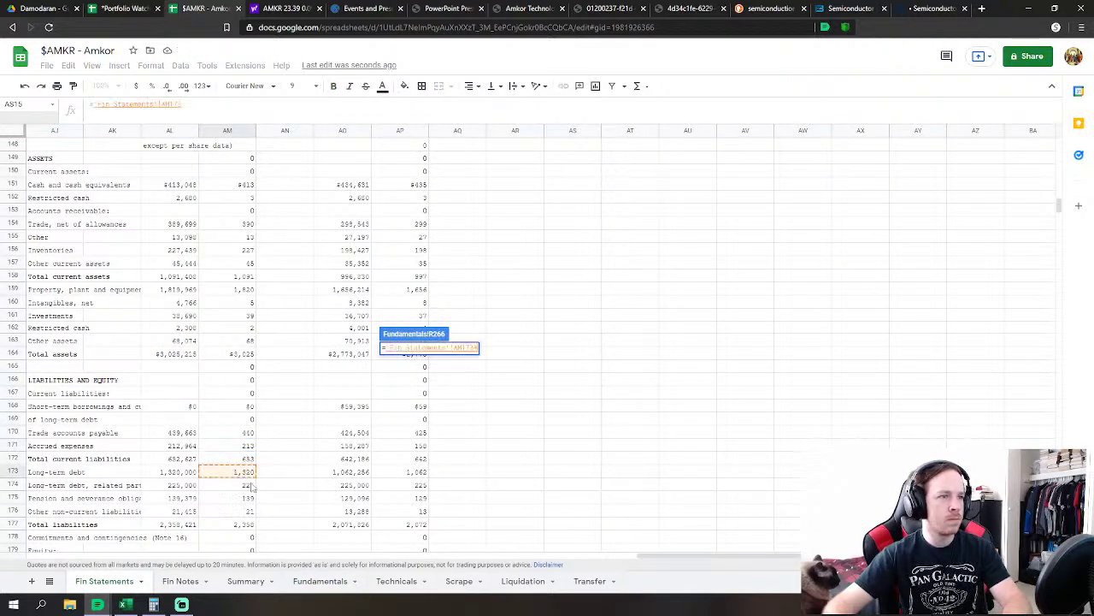
{"action": "type", "text": "+"}
{"action": "left_click", "coordinate": [248, 485]}
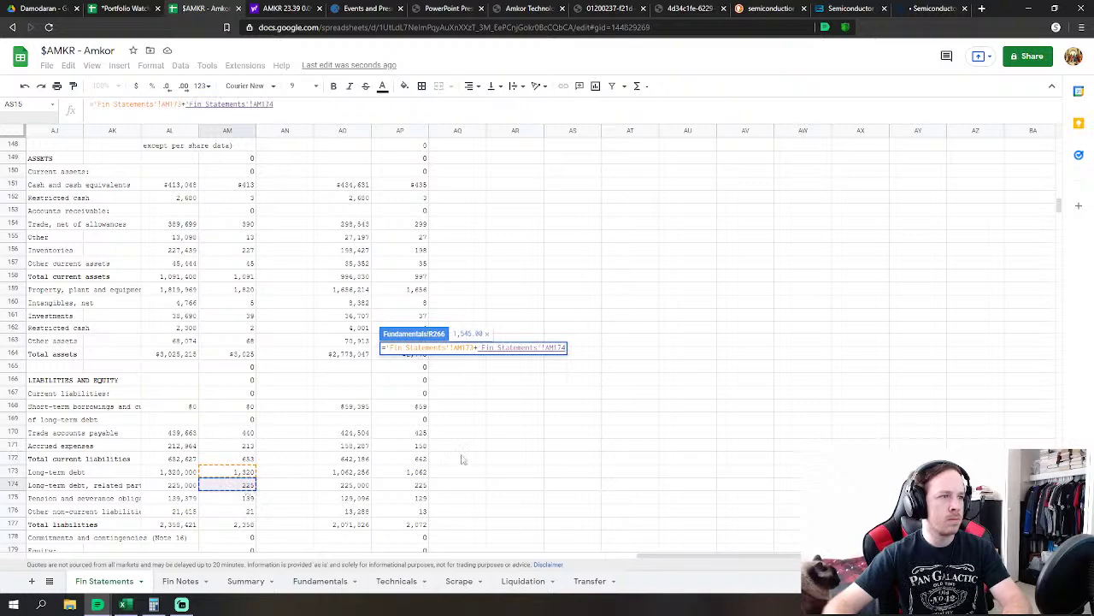
{"action": "key", "text": "Return"}
Set FY2012 Other Liabilities to pension/severance obligations plus other non-current liabilities
{"action": "left_click", "coordinate": [412, 412]}
{"action": "type", "text": "="}
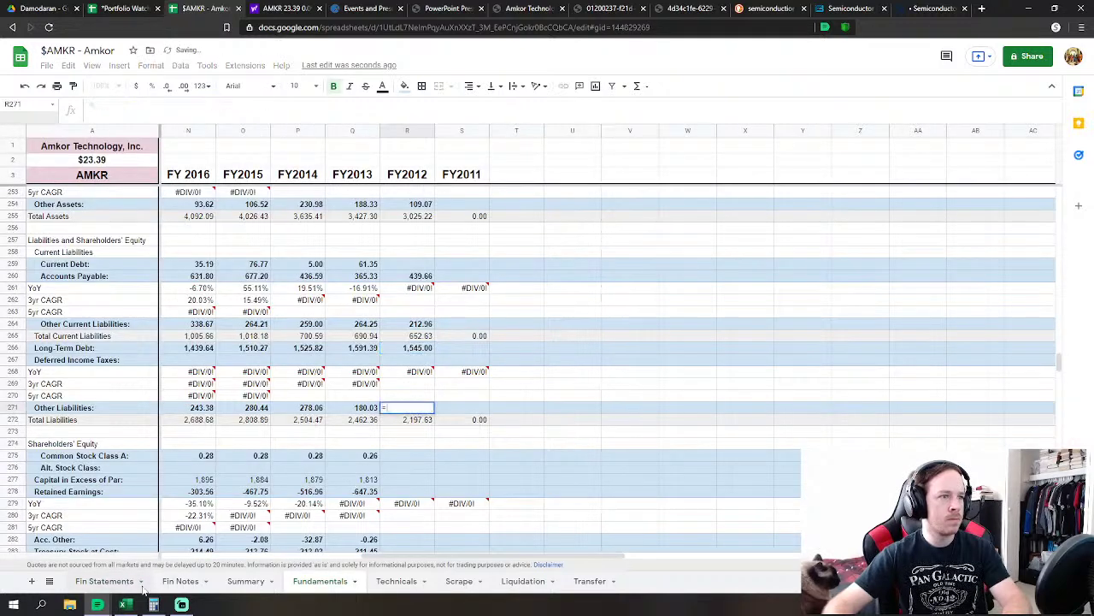
{"action": "left_click", "coordinate": [105, 580]}
{"action": "left_click", "coordinate": [241, 499]}
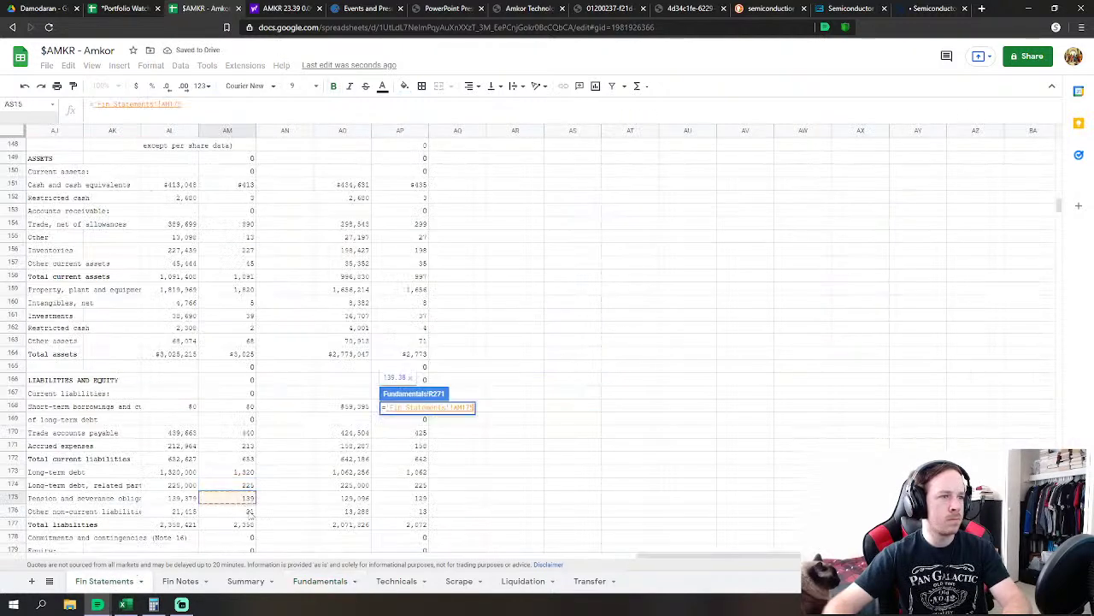
{"action": "type", "text": "+"}
{"action": "left_click", "coordinate": [248, 511]}
{"action": "key", "text": "Return"}
Link FY2012 Common Stock to AM184 and Capital in Excess of Par to AM188
{"action": "scroll", "coordinate": [487, 411], "scroll_direction": "down", "scroll_amount": 2}
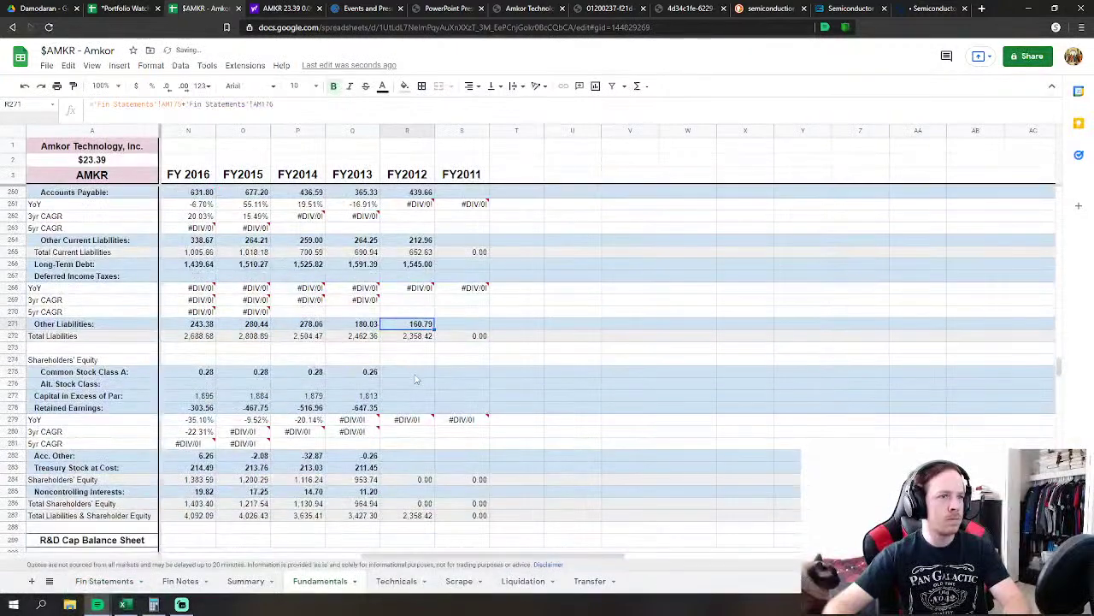
{"action": "left_click", "coordinate": [407, 366]}
{"action": "type", "text": "="}
{"action": "left_click", "coordinate": [104, 580]}
{"action": "scroll", "coordinate": [341, 458], "scroll_direction": "down", "scroll_amount": 4}
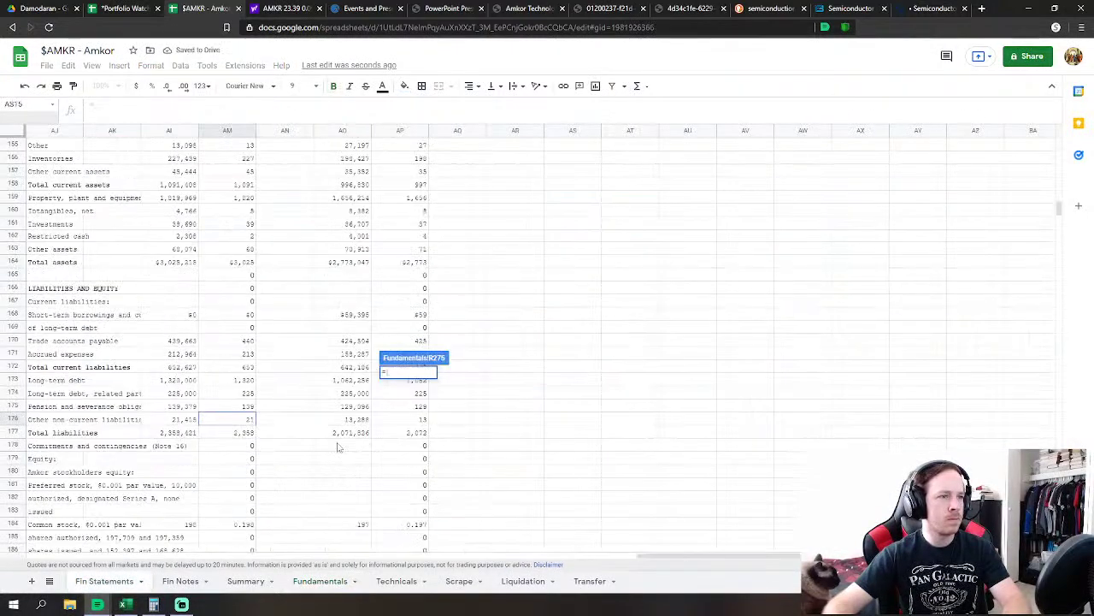
{"action": "left_click", "coordinate": [243, 460]}
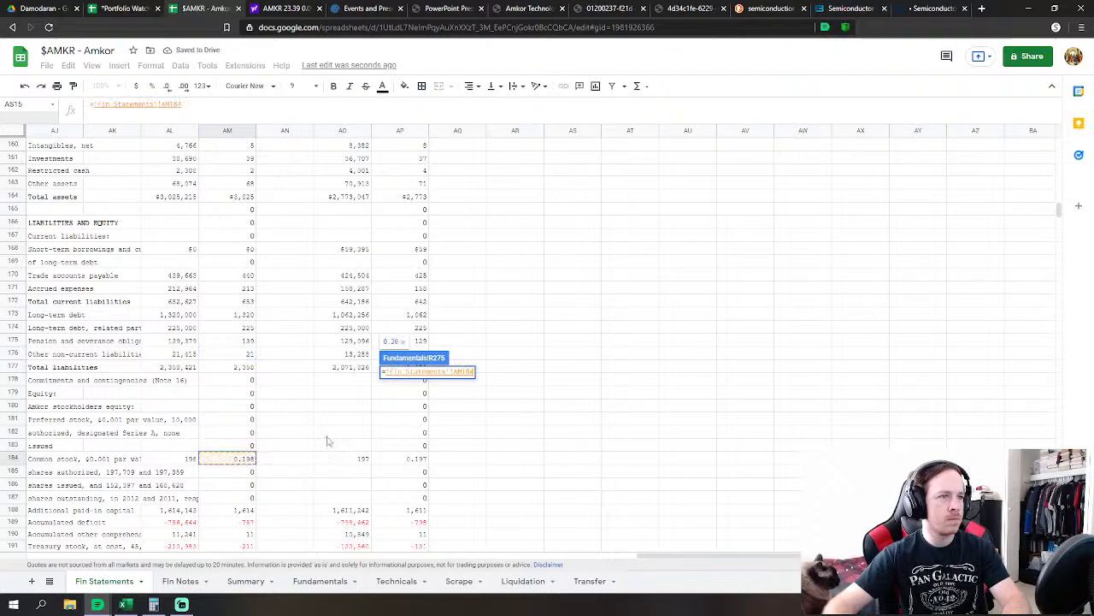
{"action": "key", "text": "Return"}
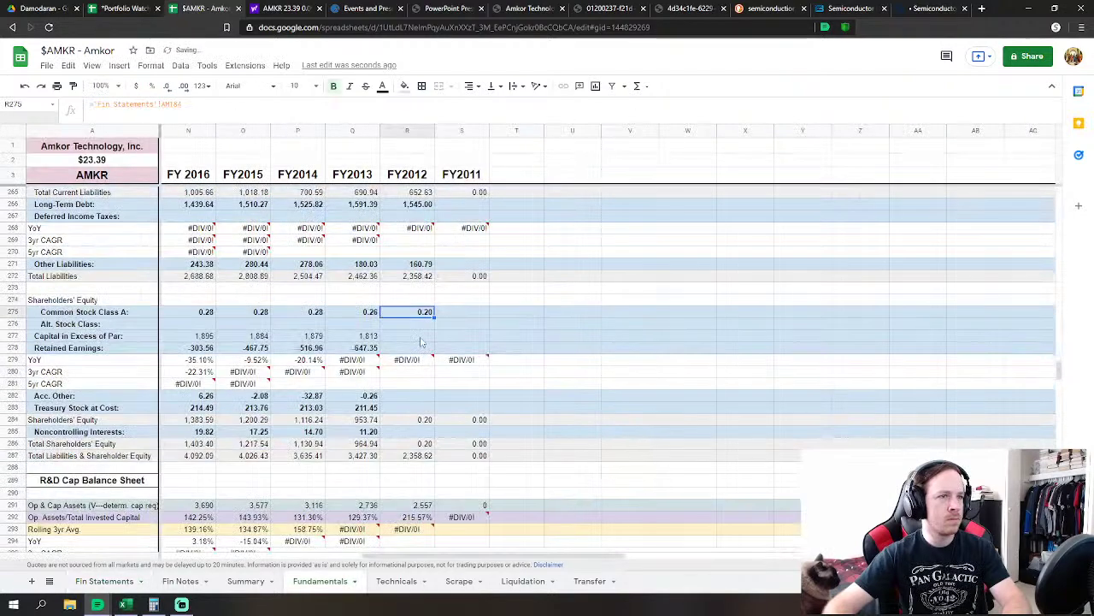
{"action": "left_click", "coordinate": [420, 342]}
{"action": "type", "text": "="}
{"action": "left_click", "coordinate": [104, 581]}
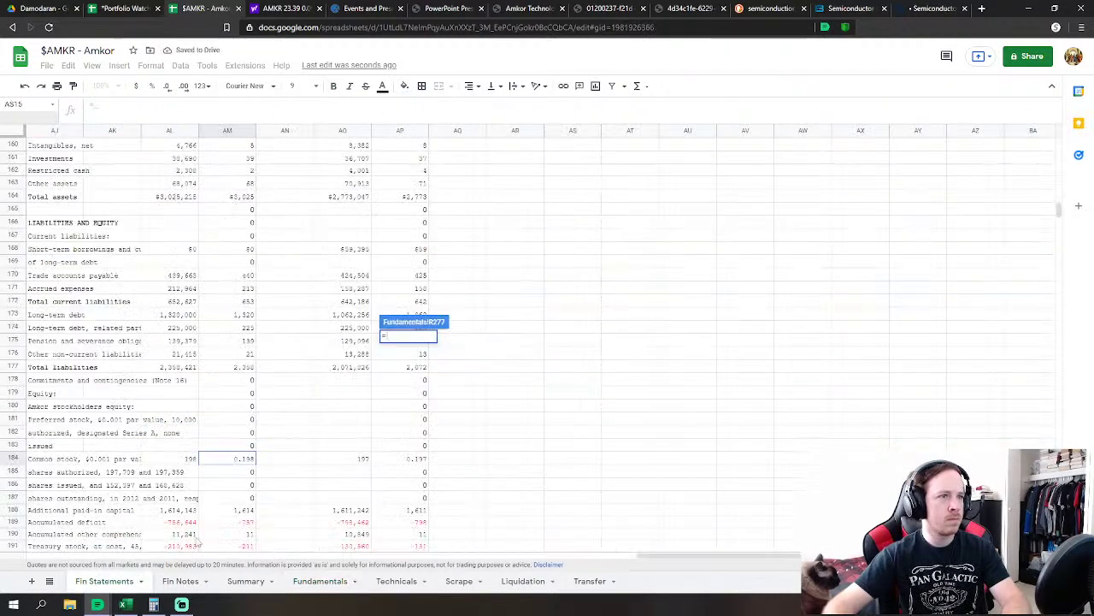
{"action": "left_click", "coordinate": [246, 511]}
{"action": "key", "text": "Return"}
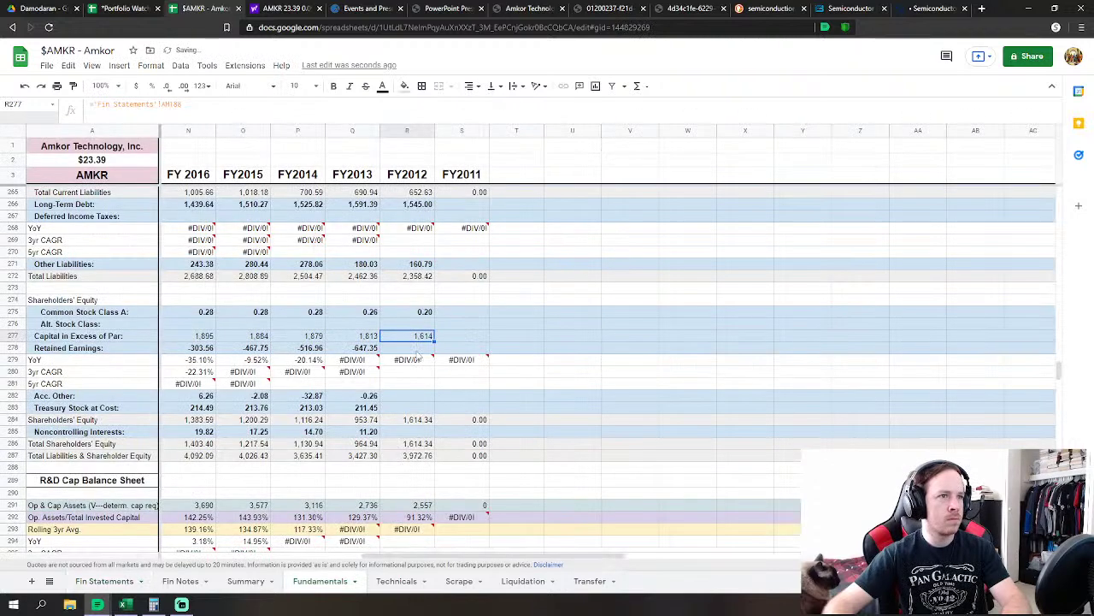
Link FY2012 Retained Earnings to AM189 and Acc. Other to AM190
{"action": "left_click", "coordinate": [419, 349]}
{"action": "type", "text": "="}
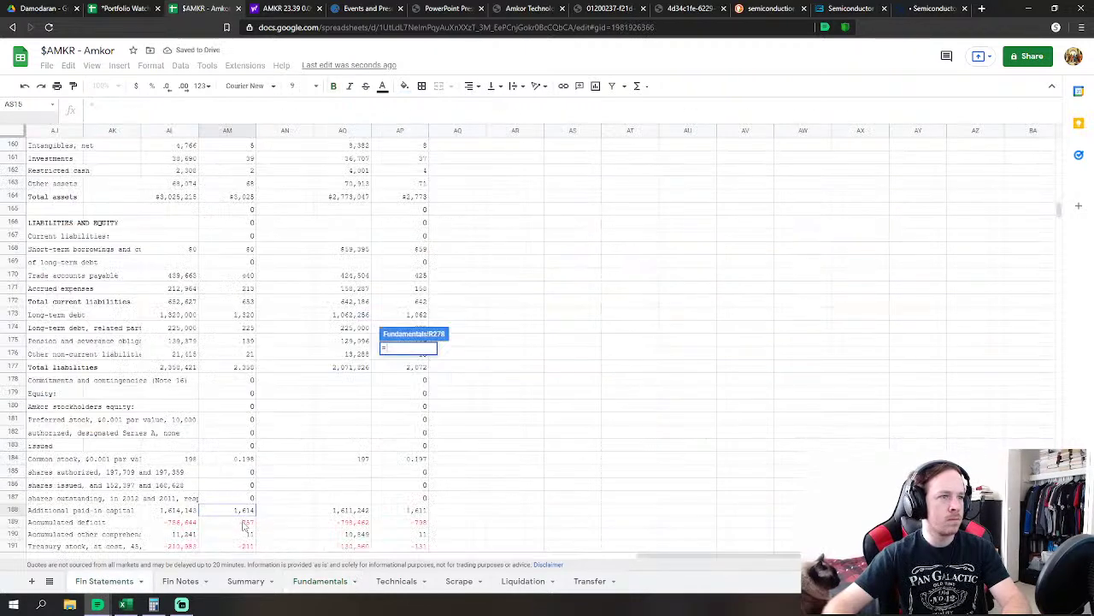
{"action": "left_click", "coordinate": [242, 523]}
{"action": "key", "text": "Return"}
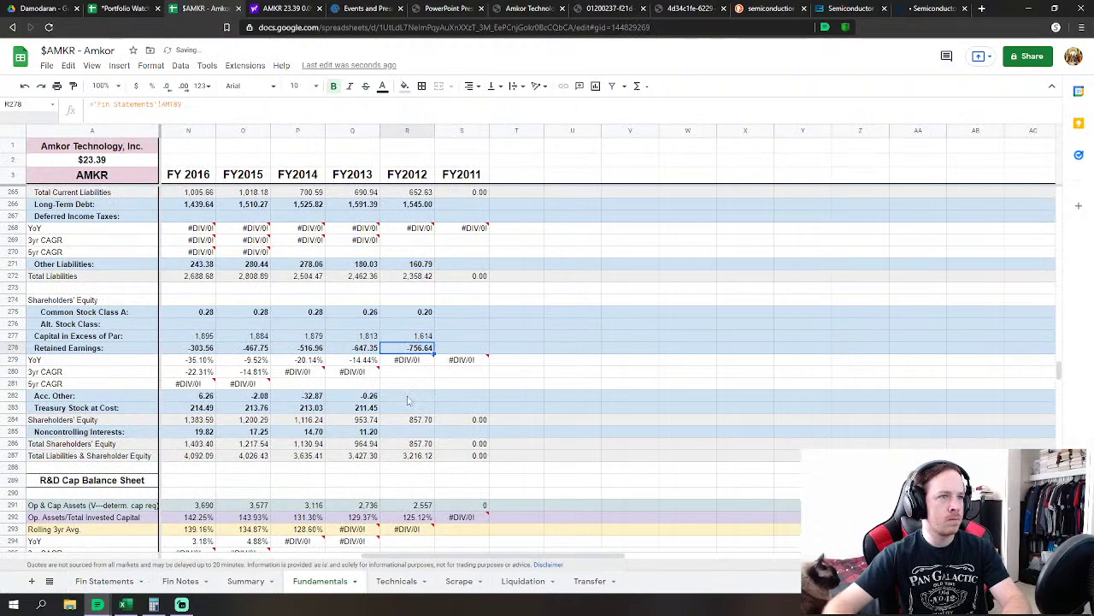
{"action": "left_click", "coordinate": [407, 395]}
{"action": "type", "text": "="}
{"action": "left_click", "coordinate": [111, 581]}
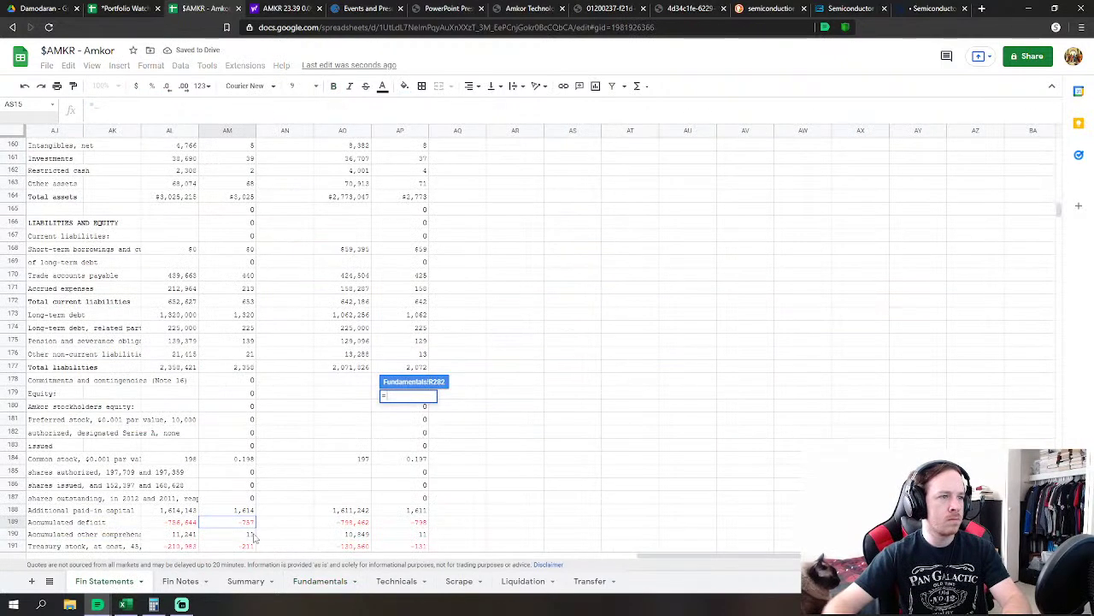
{"action": "left_click", "coordinate": [248, 534]}
{"action": "scroll", "coordinate": [248, 535], "scroll_direction": "down", "scroll_amount": 2}
{"action": "key", "text": "Return"}
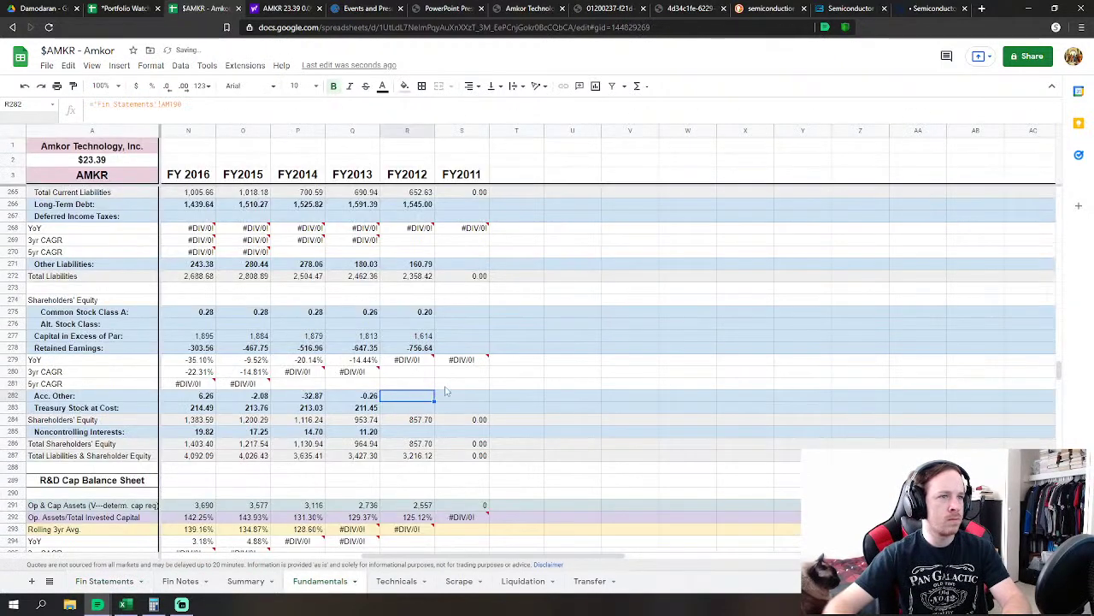
Link Treasury Stock as negated AM191 (210.98) and Noncontrolling Interests to AM194 (8.84)
{"action": "left_click", "coordinate": [414, 412]}
{"action": "type", "text": "=-"}
{"action": "left_click", "coordinate": [127, 583]}
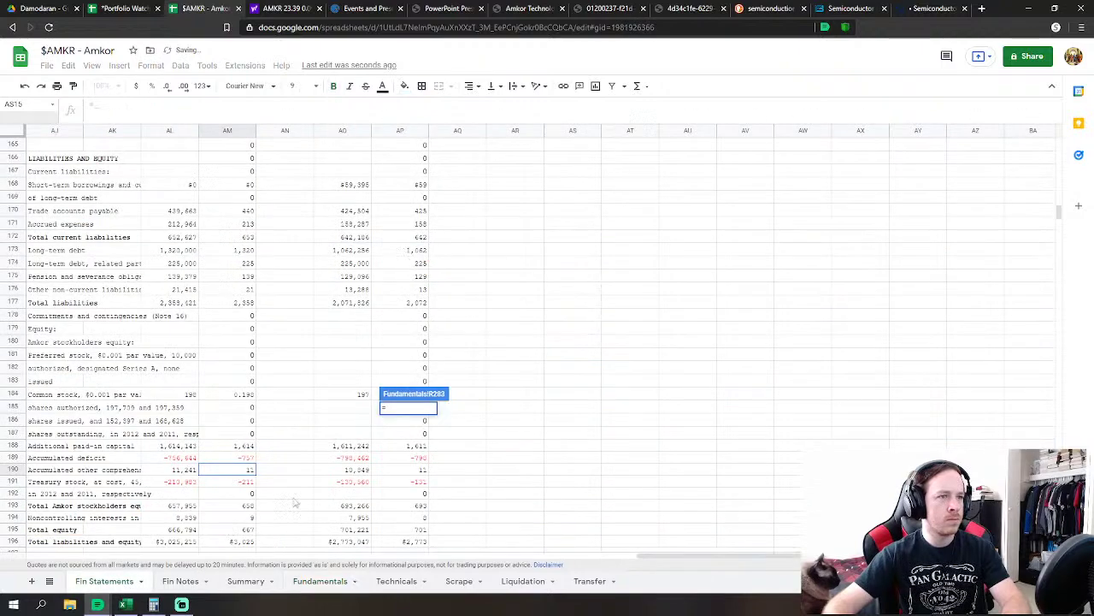
{"action": "left_click", "coordinate": [250, 482]}
{"action": "scroll", "coordinate": [257, 470], "scroll_direction": "down", "scroll_amount": 2}
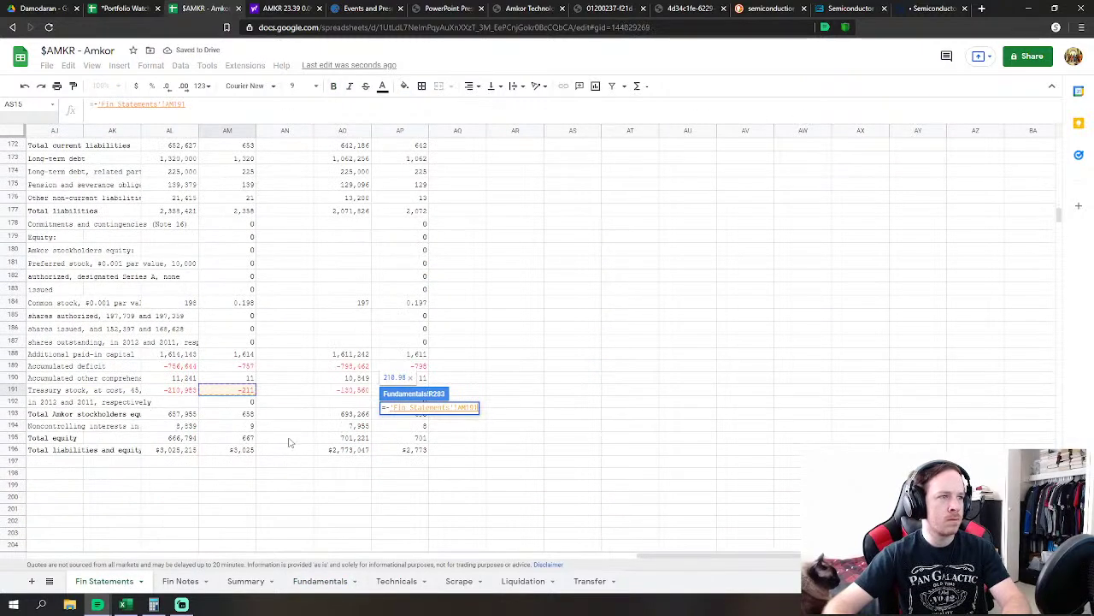
{"action": "key", "text": "Return"}
{"action": "left_click", "coordinate": [410, 430]}
{"action": "type", "text": "="}
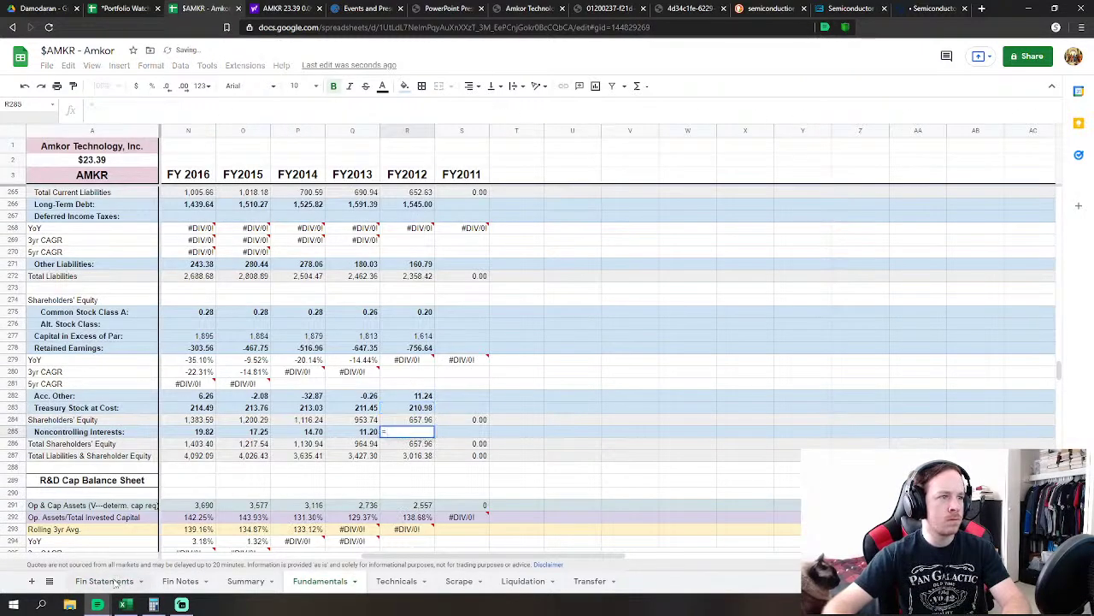
{"action": "left_click", "coordinate": [115, 582]}
{"action": "left_click", "coordinate": [249, 425]}
{"action": "key", "text": "Return"}
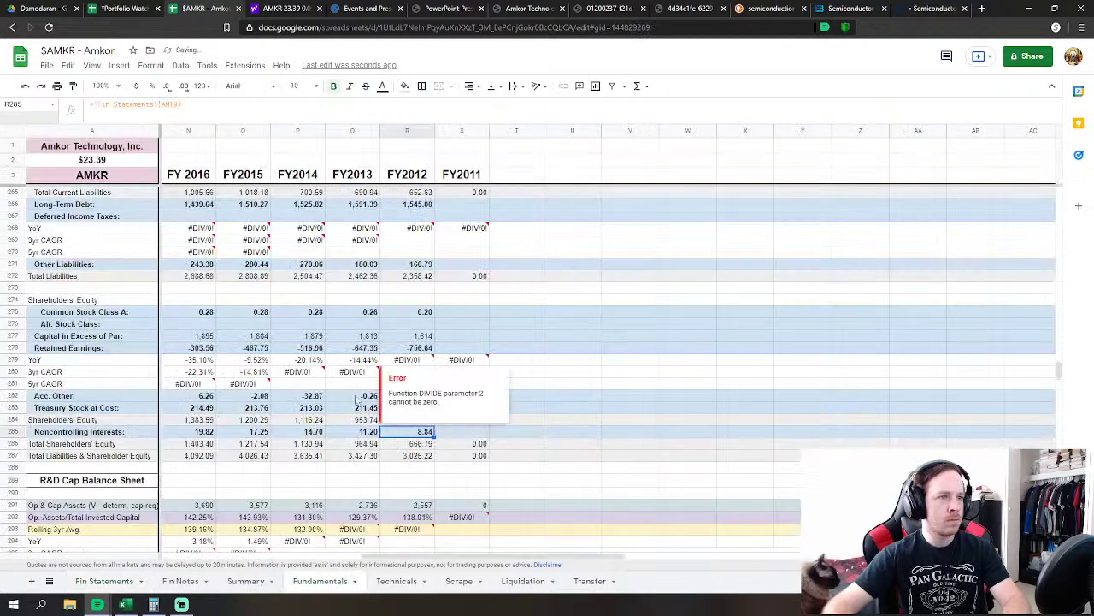
{"action": "scroll", "coordinate": [506, 428], "scroll_direction": "down", "scroll_amount": 1}
{"action": "scroll", "coordinate": [513, 419], "scroll_direction": "up", "scroll_amount": 2}
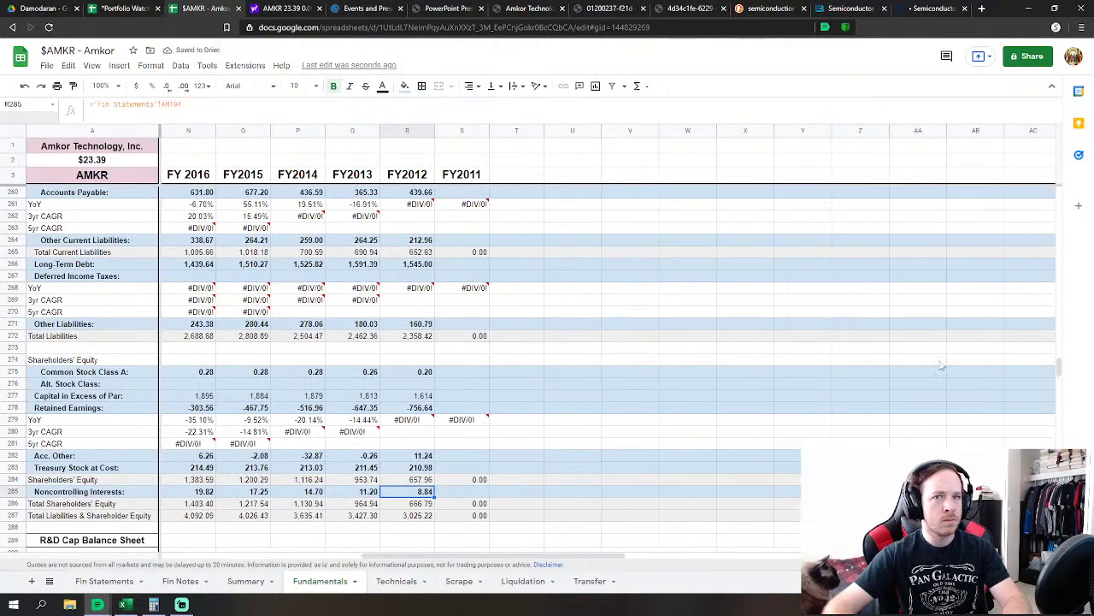
Link FY2011 Revenues in S32 to the 2011 net sales figure AP9 on Fin Statements
{"action": "left_click_drag", "start_coordinate": [1057, 370], "coordinate": [1060, 215]}
{"action": "scroll", "coordinate": [803, 279], "scroll_direction": "up", "scroll_amount": 3}
{"action": "scroll", "coordinate": [598, 342], "scroll_direction": "down", "scroll_amount": 1}
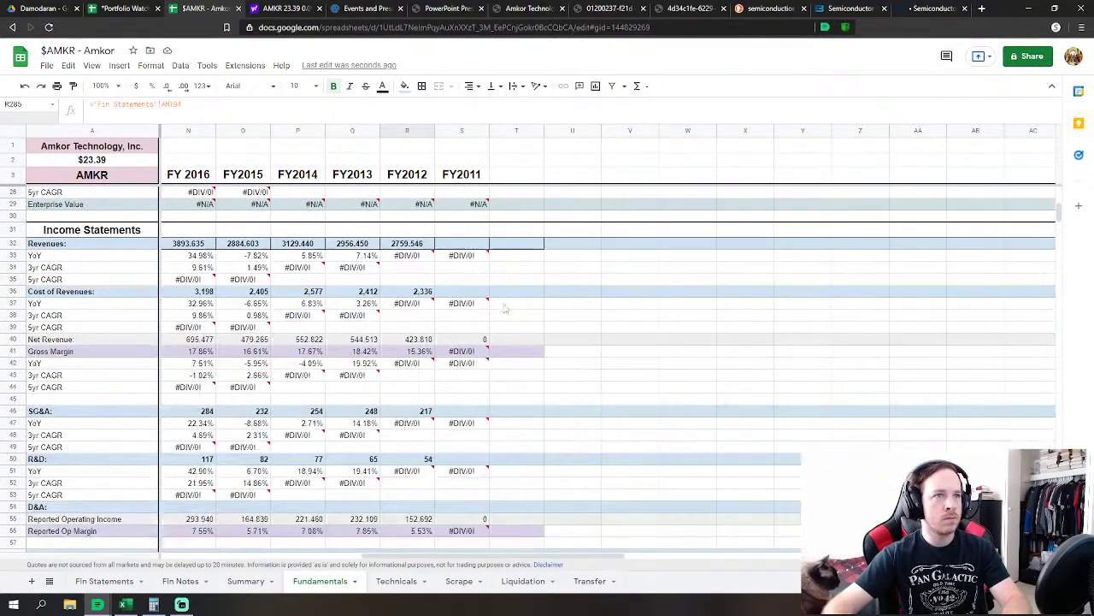
{"action": "left_click", "coordinate": [462, 243]}
{"action": "type", "text": "="}
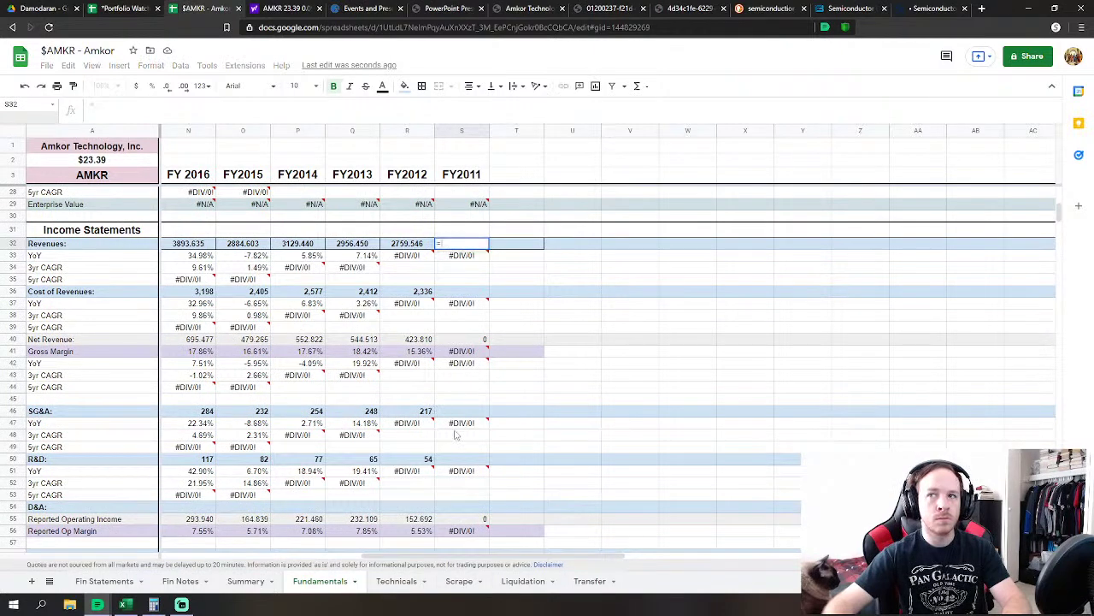
{"action": "left_click", "coordinate": [111, 585]}
{"action": "scroll", "coordinate": [521, 410], "scroll_direction": "up", "scroll_amount": 10}
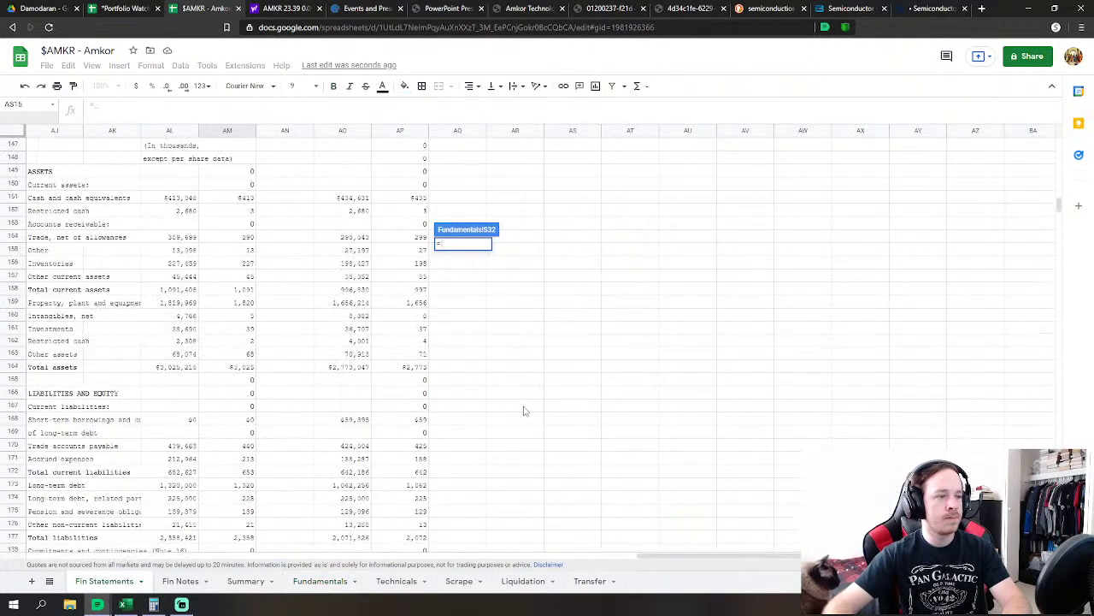
{"action": "scroll", "coordinate": [523, 410], "scroll_direction": "up", "scroll_amount": 19}
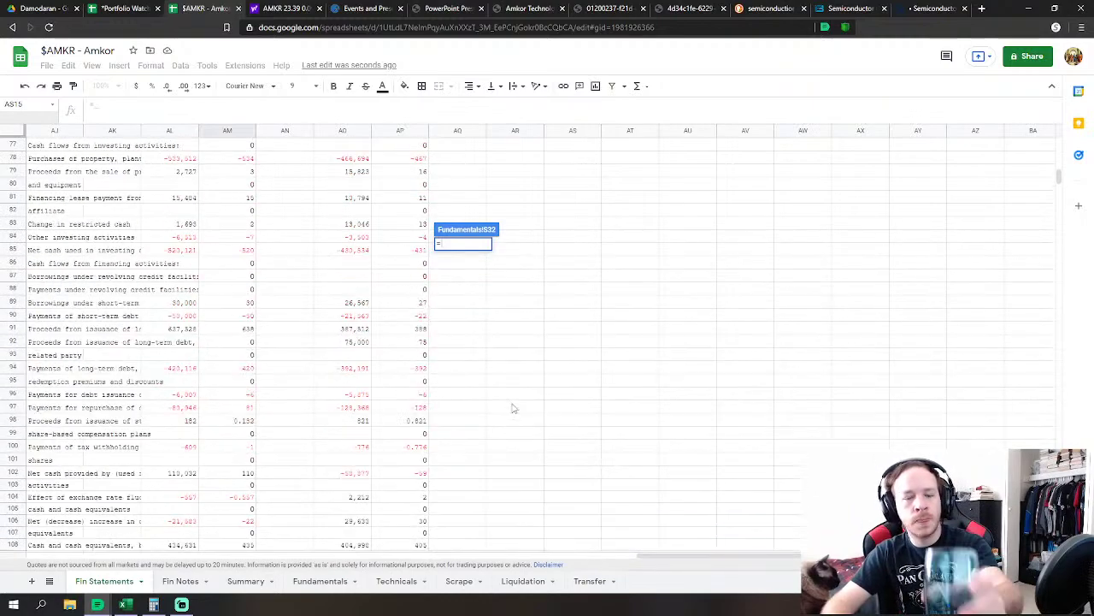
{"action": "scroll", "coordinate": [513, 408], "scroll_direction": "up", "scroll_amount": 18}
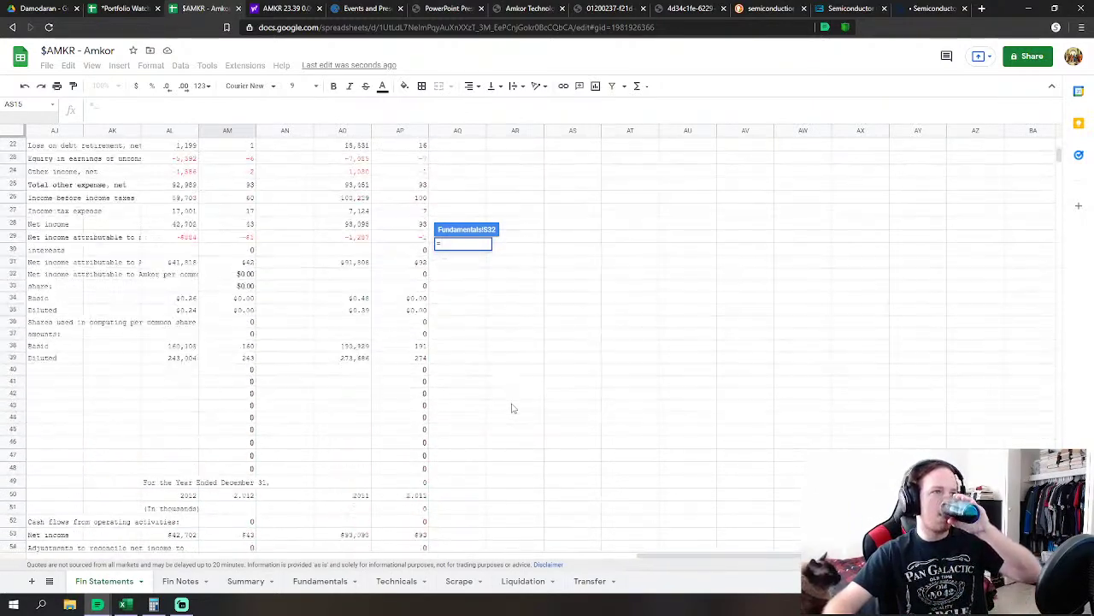
{"action": "scroll", "coordinate": [513, 408], "scroll_direction": "up", "scroll_amount": 3}
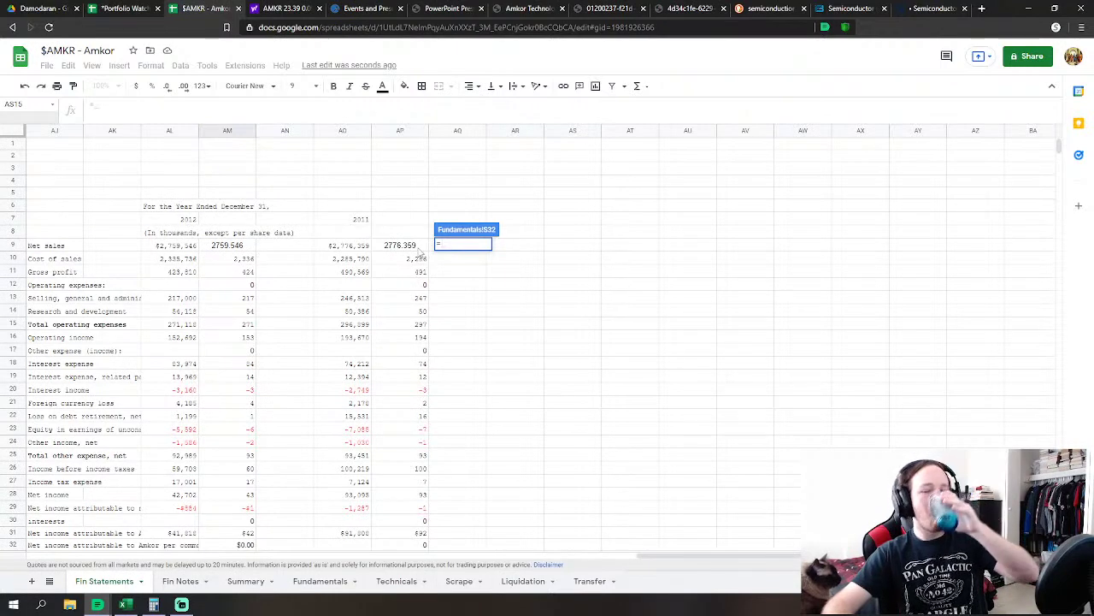
{"action": "left_click", "coordinate": [417, 247]}
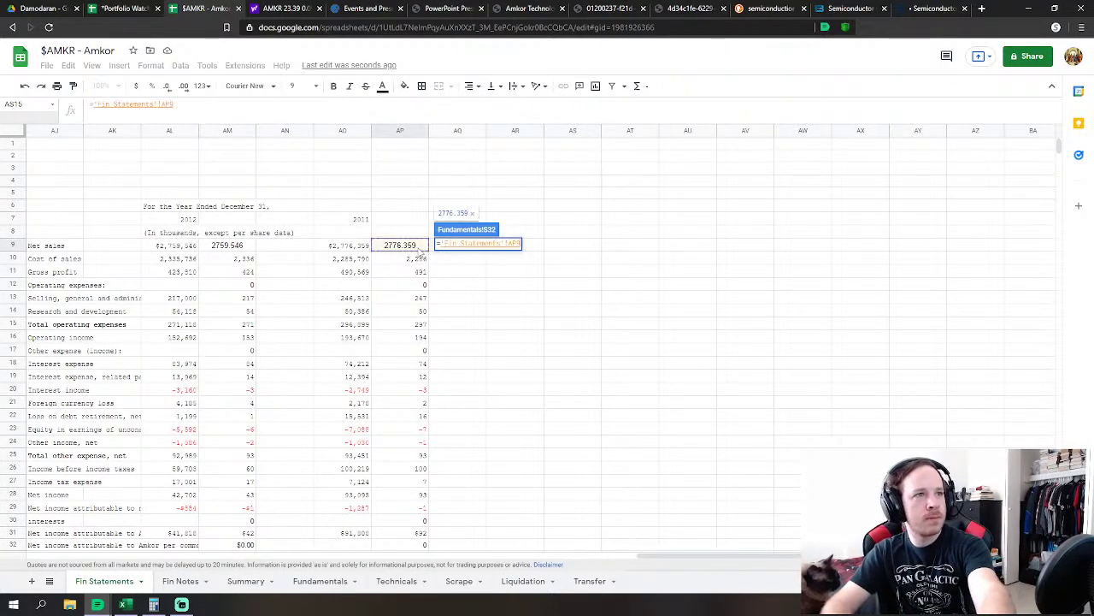
{"action": "key", "text": "Return"}
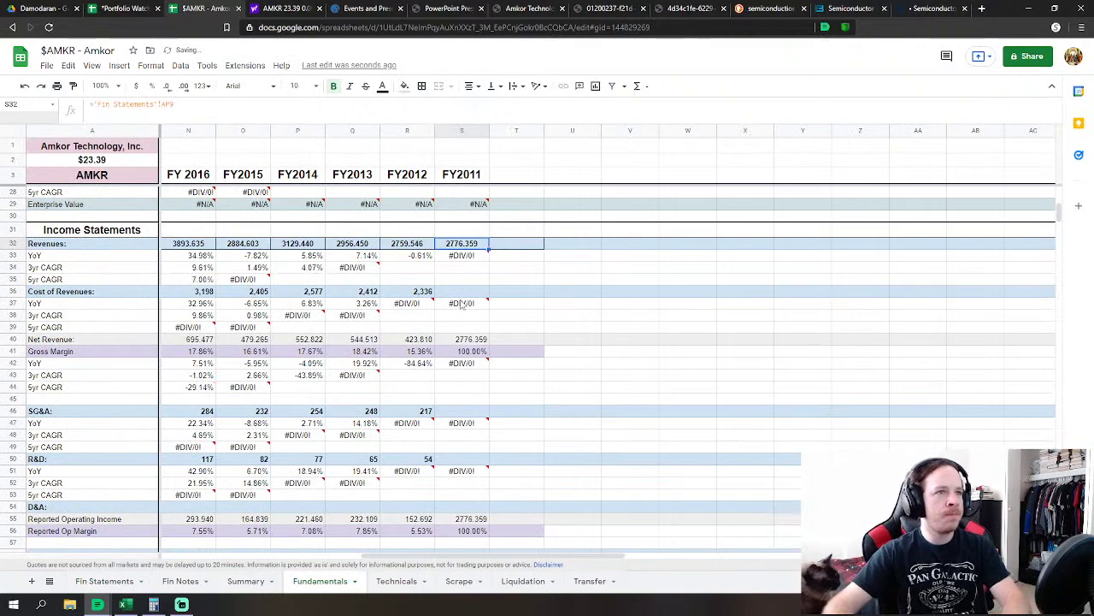
Link FY2011 Cost of Revenues and SG&A to their 2011 Fin Statements figures
{"action": "left_click", "coordinate": [462, 291]}
{"action": "type", "text": "="}
{"action": "left_click", "coordinate": [104, 581]}
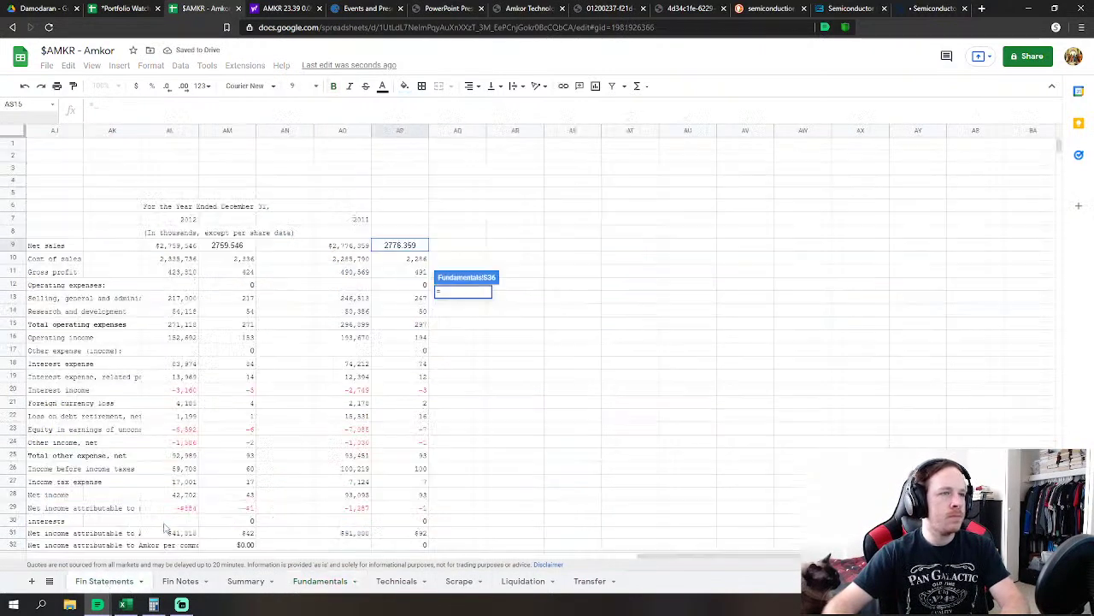
{"action": "left_click", "coordinate": [412, 259]}
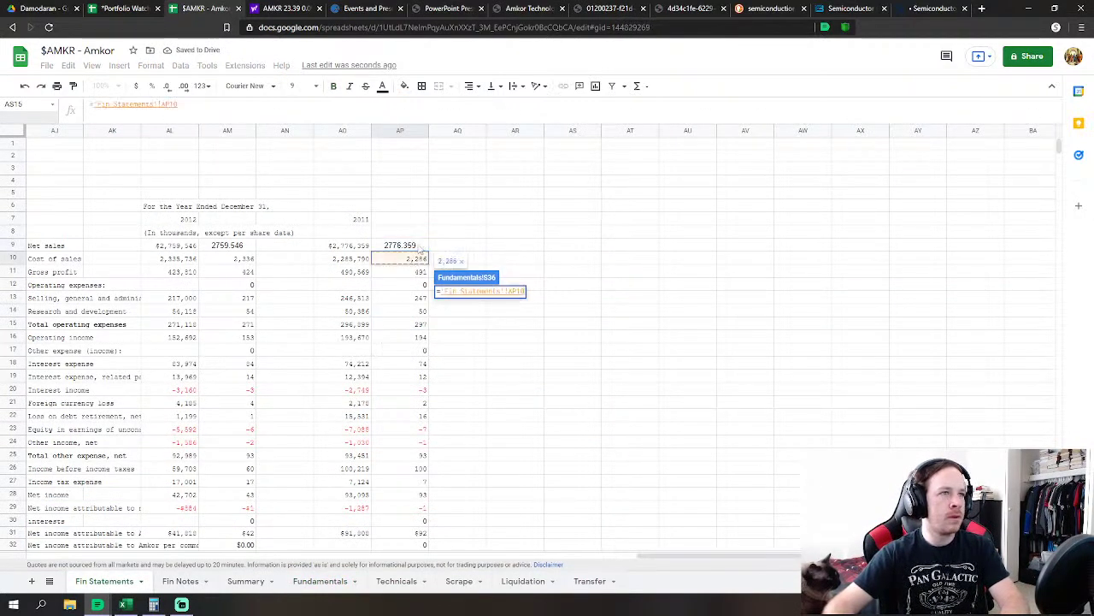
{"action": "key", "text": "Return"}
{"action": "left_click", "coordinate": [470, 412]}
{"action": "type", "text": "="}
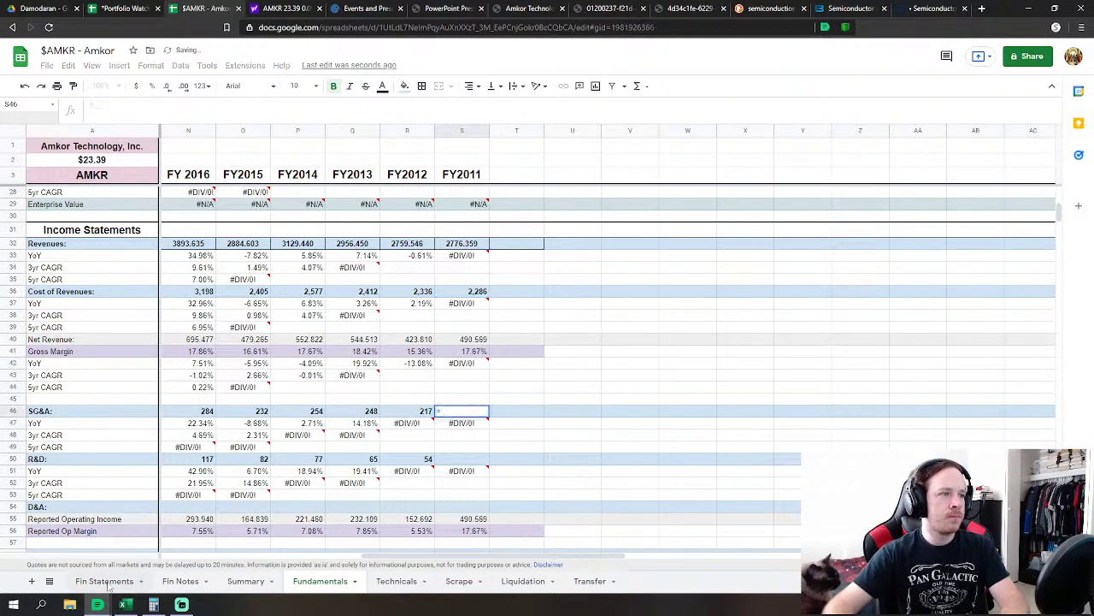
{"action": "left_click", "coordinate": [104, 580]}
{"action": "left_click", "coordinate": [425, 299]}
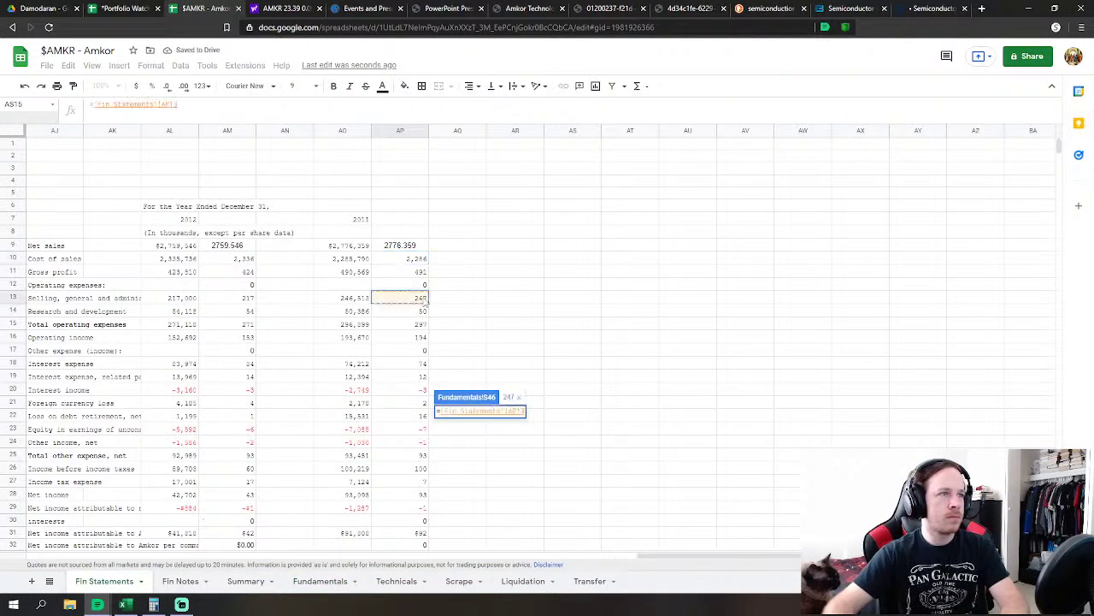
{"action": "key", "text": "Return"}
Link FY2011 R&D, and set interest income to the negated 2011 interest income
{"action": "left_click", "coordinate": [484, 461]}
{"action": "type", "text": "="}
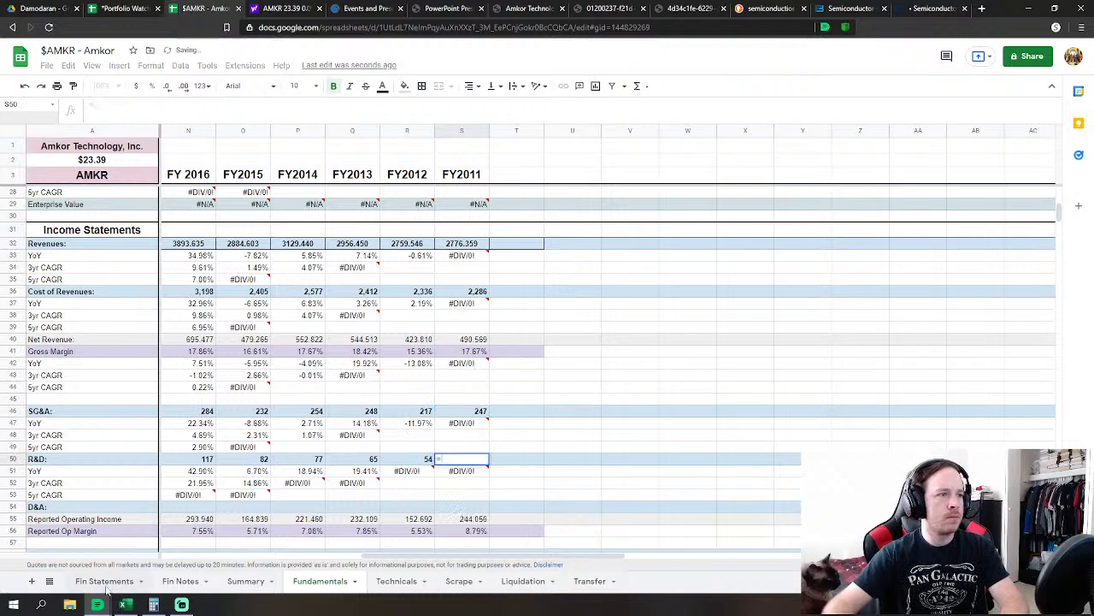
{"action": "left_click", "coordinate": [104, 581]}
{"action": "left_click", "coordinate": [422, 312]}
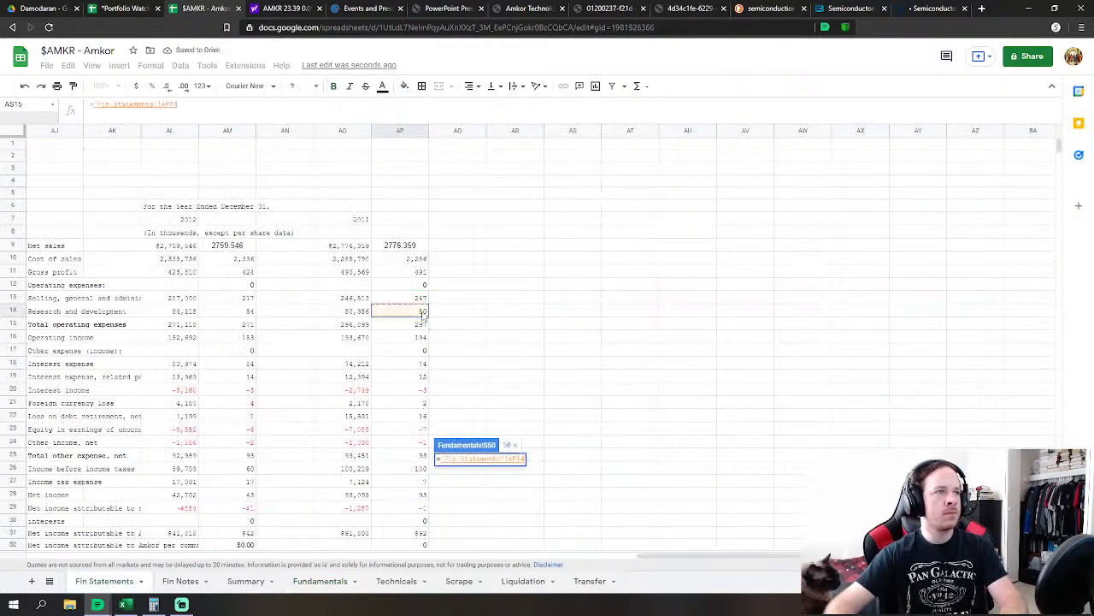
{"action": "key", "text": "Return"}
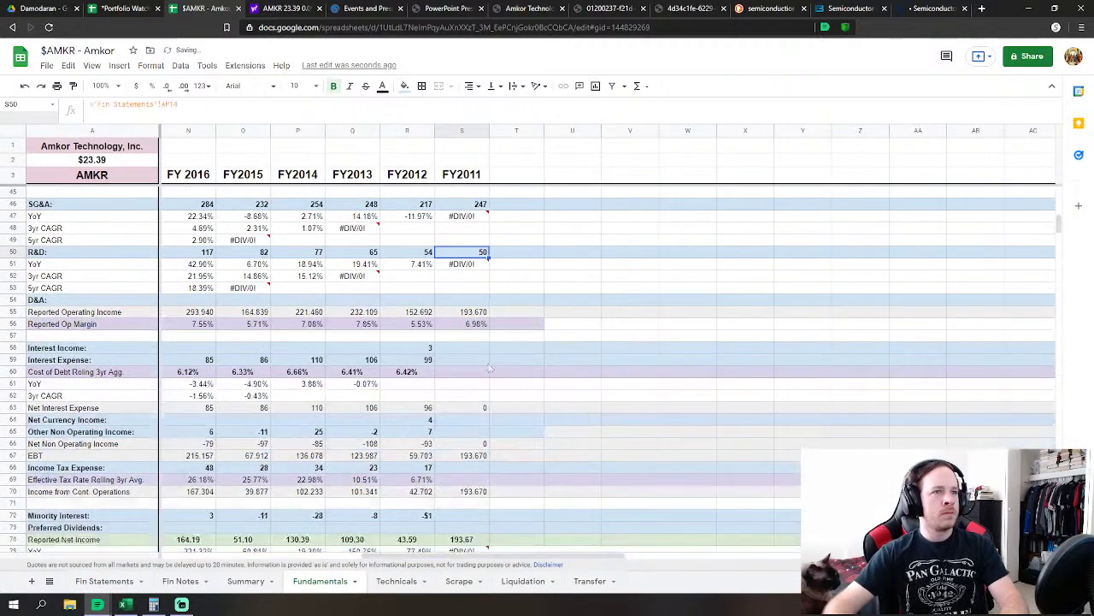
{"action": "left_click", "coordinate": [462, 347]}
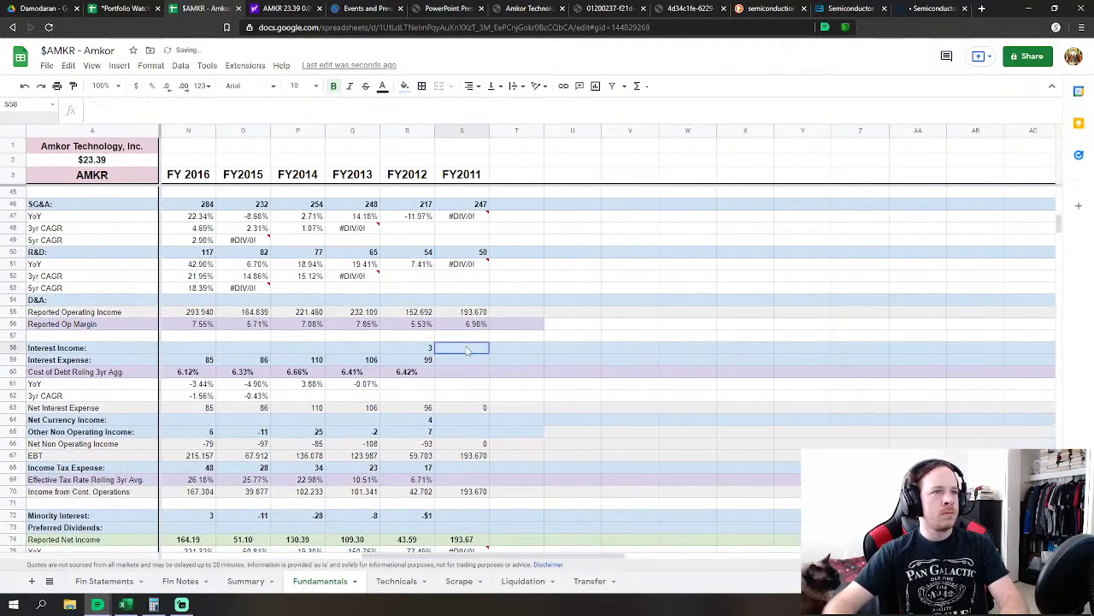
{"action": "type", "text": "="}
{"action": "left_click", "coordinate": [102, 583]}
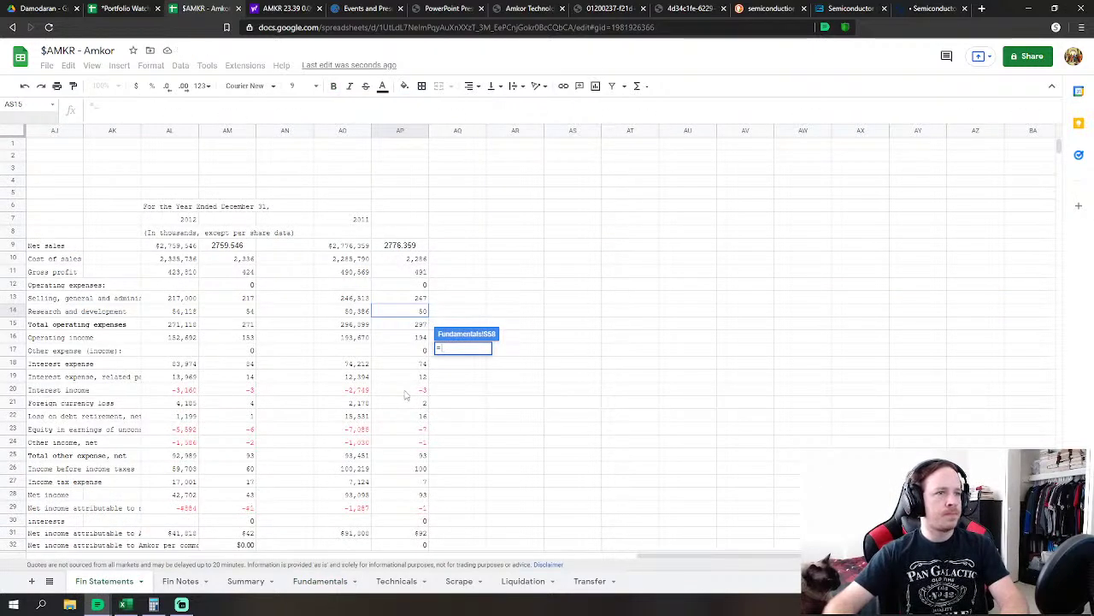
{"action": "type", "text": "-"}
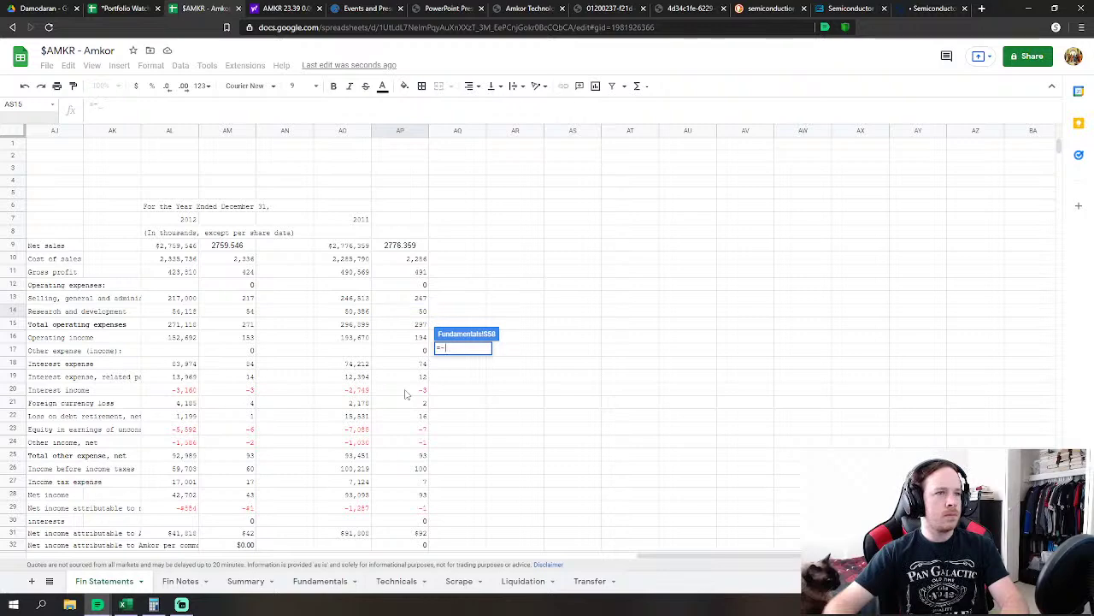
{"action": "left_click", "coordinate": [406, 392]}
{"action": "key", "text": "Return"}
Set FY2011 interest expense to interest expense plus related-party interest plus loss on debt retirement
{"action": "left_click", "coordinate": [466, 363]}
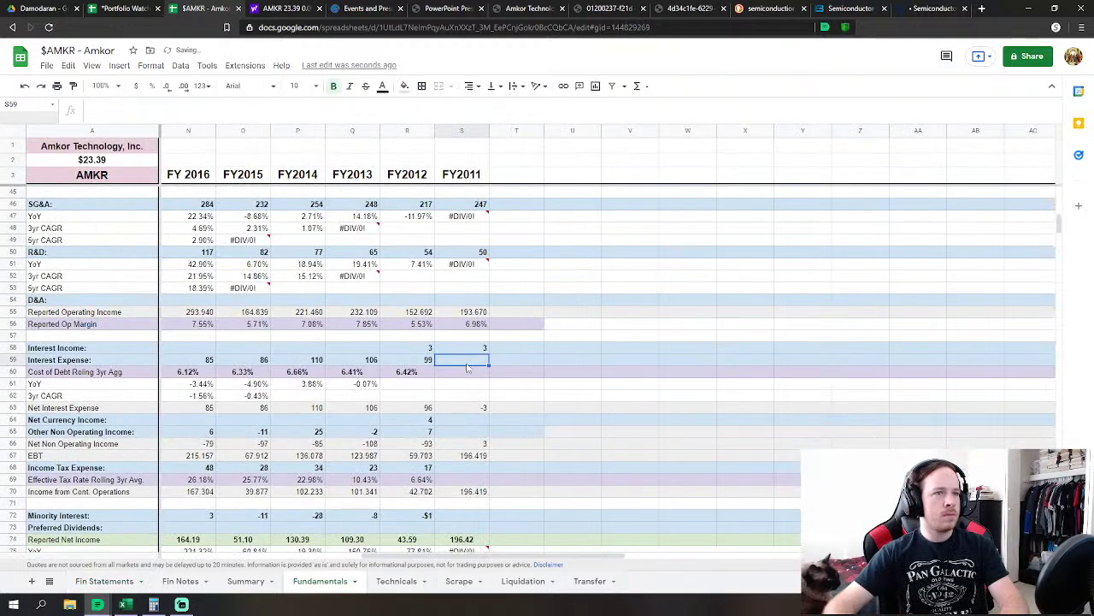
{"action": "type", "text": "="}
{"action": "left_click", "coordinate": [110, 584]}
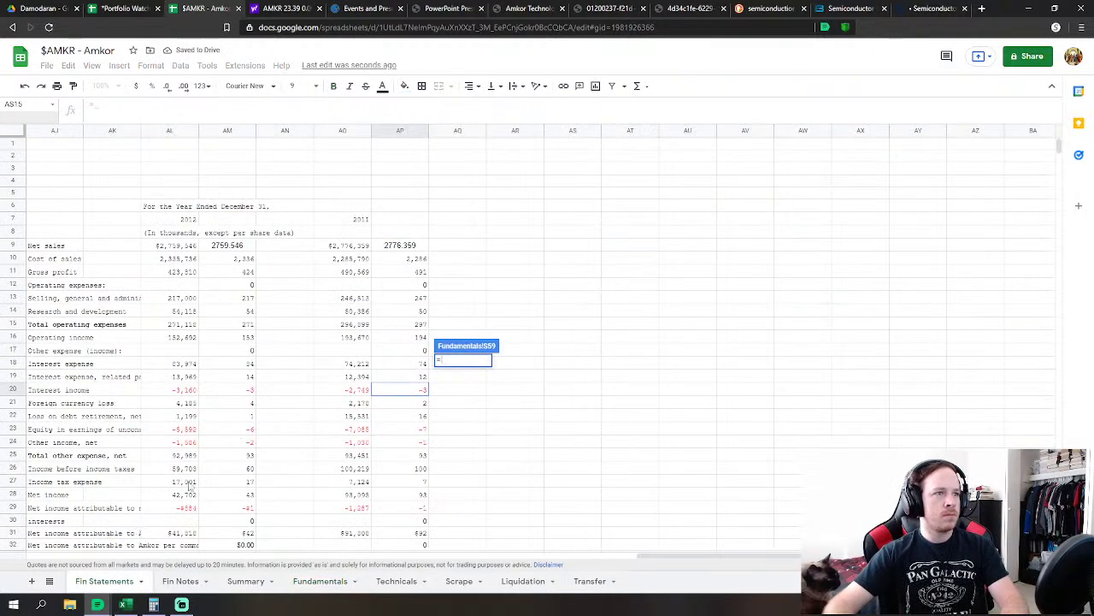
{"action": "left_click", "coordinate": [414, 367]}
{"action": "type", "text": "+"}
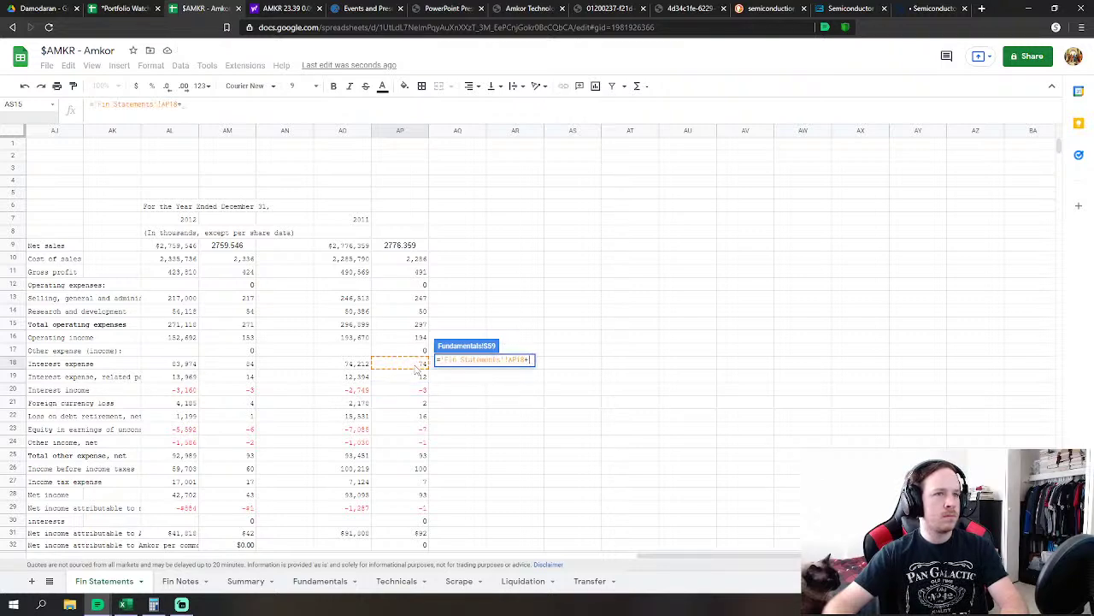
{"action": "left_click", "coordinate": [421, 377]}
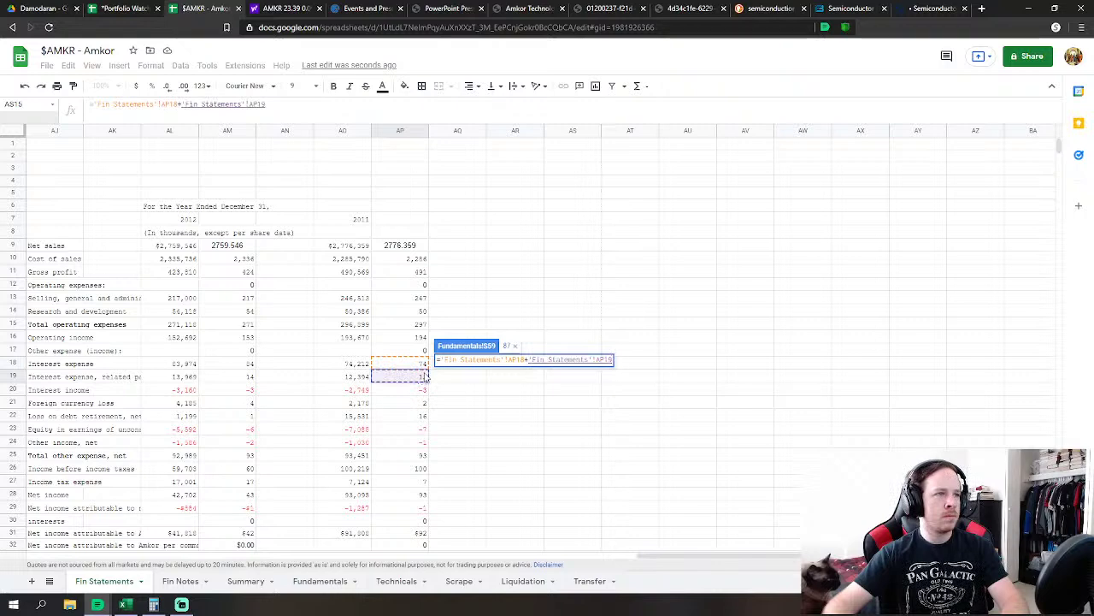
{"action": "type", "text": "+"}
{"action": "left_click", "coordinate": [420, 418]}
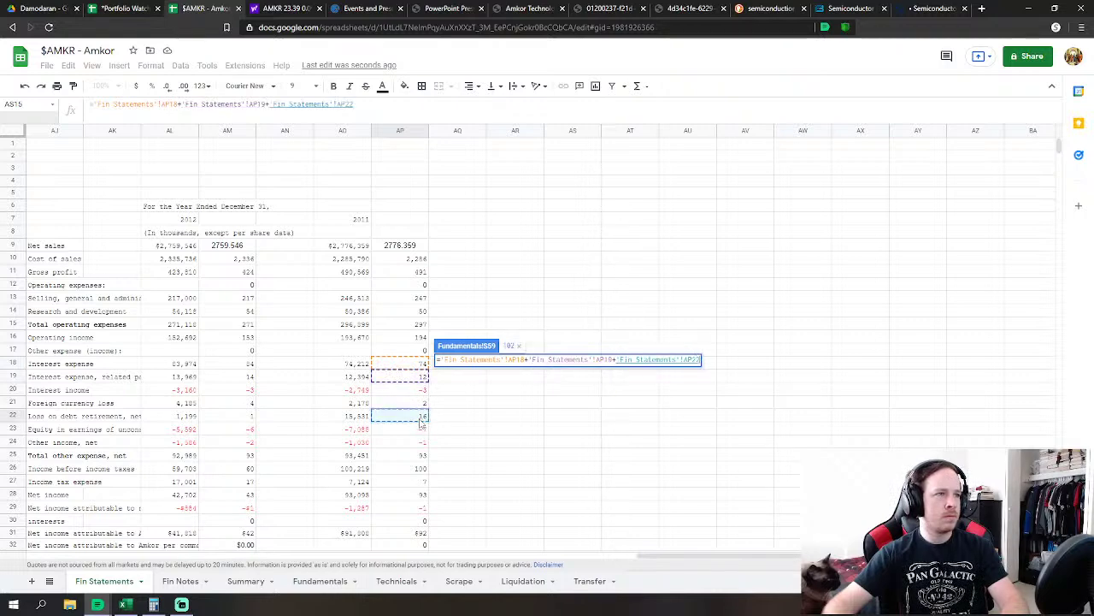
{"action": "key", "text": "Return"}
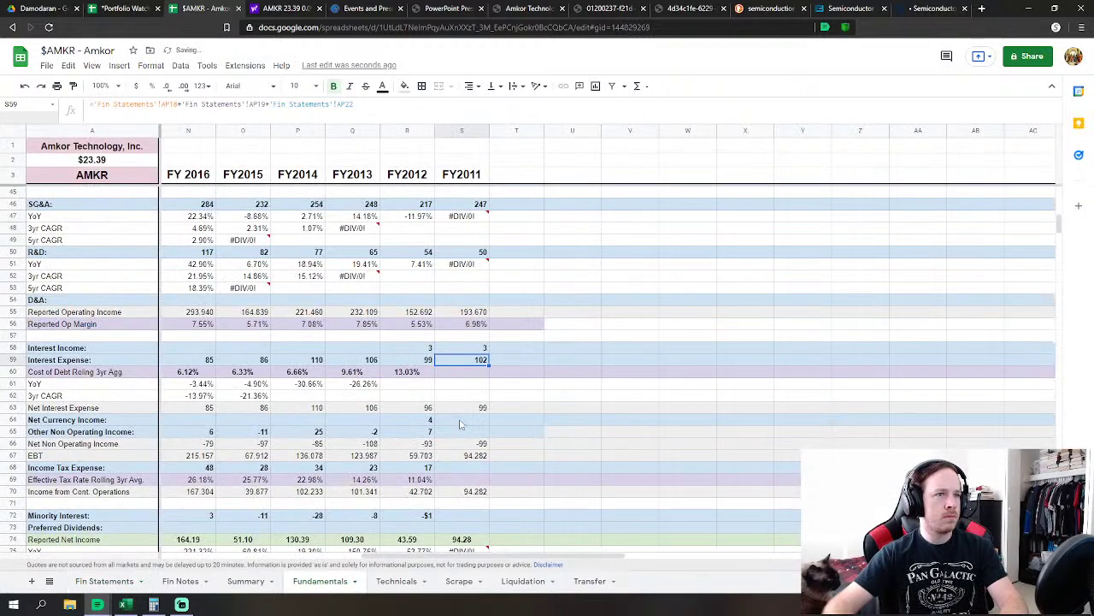
Link FY2011 currency income to the foreign currency loss; other non-operating income to equity earnings minus other income
{"action": "key", "text": "Down"}
{"action": "key", "text": "Down"}
{"action": "key", "text": "Down"}
{"action": "key", "text": "Down"}
{"action": "type", "text": "="}
{"action": "left_click", "coordinate": [122, 581]}
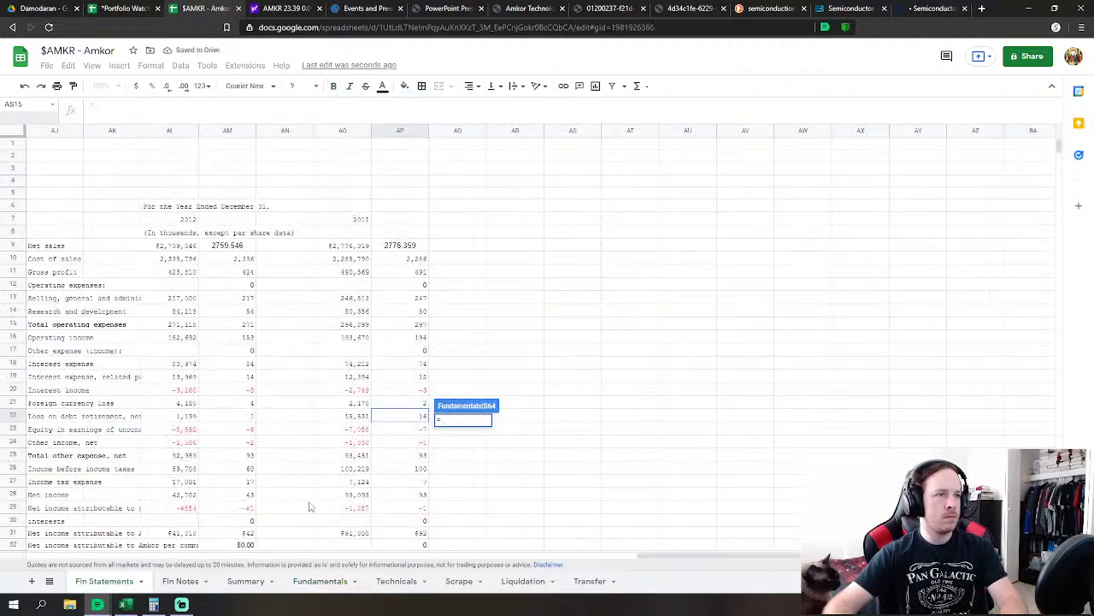
{"action": "left_click", "coordinate": [415, 404]}
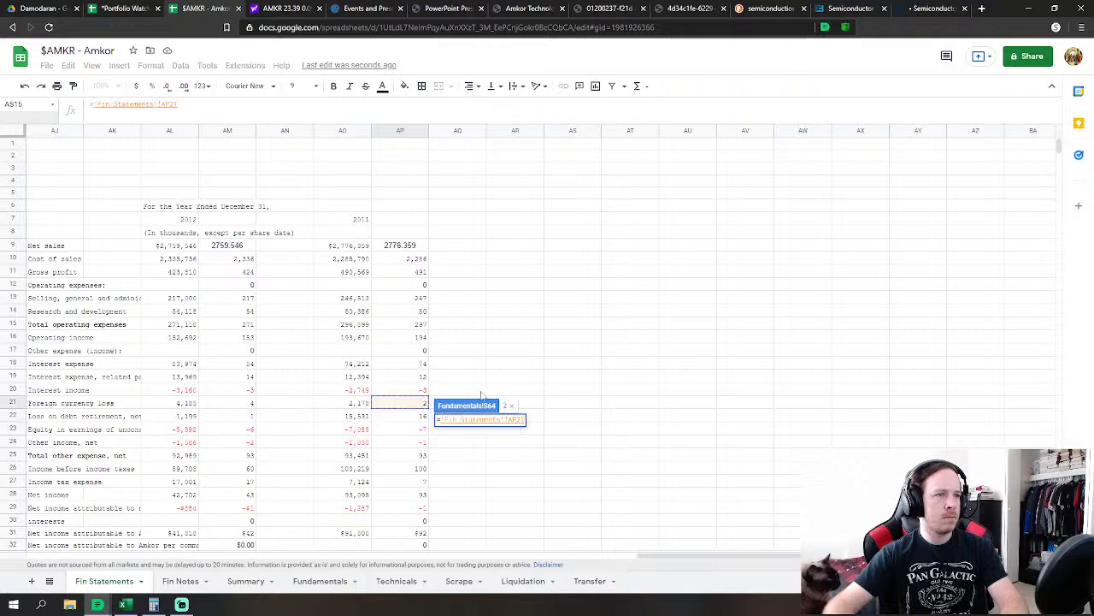
{"action": "key", "text": "Return"}
{"action": "left_click", "coordinate": [471, 432]}
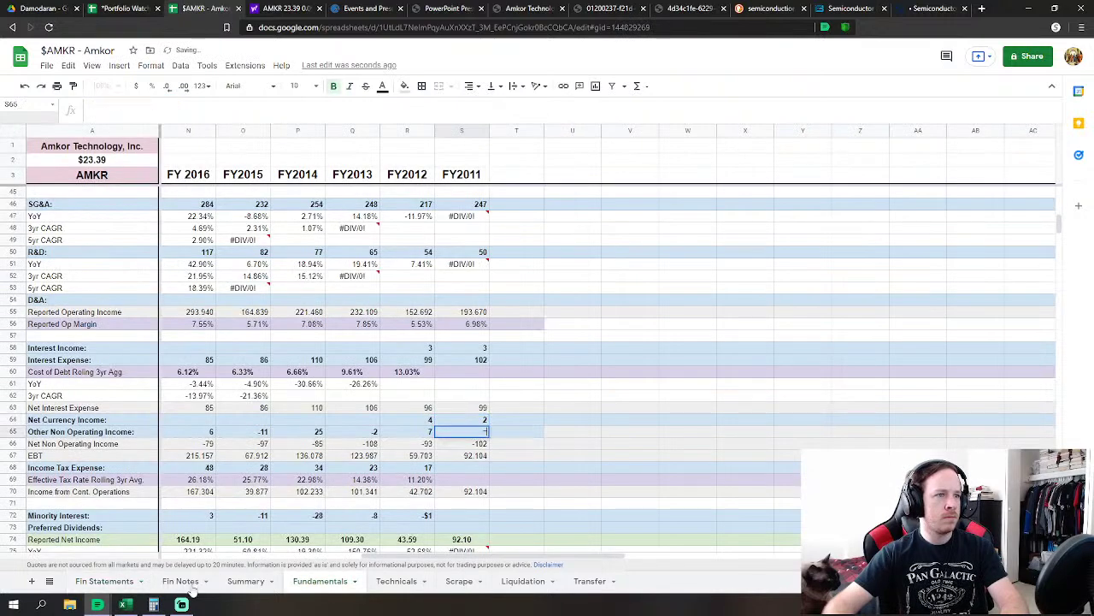
{"action": "type", "text": "="}
{"action": "left_click", "coordinate": [124, 584]}
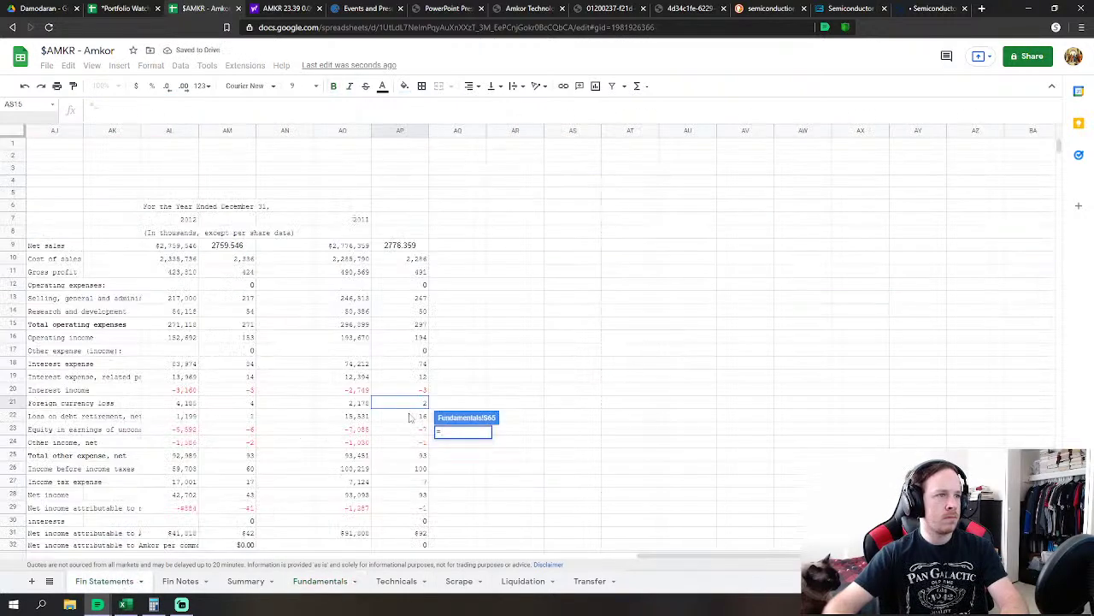
{"action": "left_click", "coordinate": [418, 429]}
{"action": "type", "text": "-'Fin Statements'!AP23"}
{"action": "left_click", "coordinate": [425, 443]}
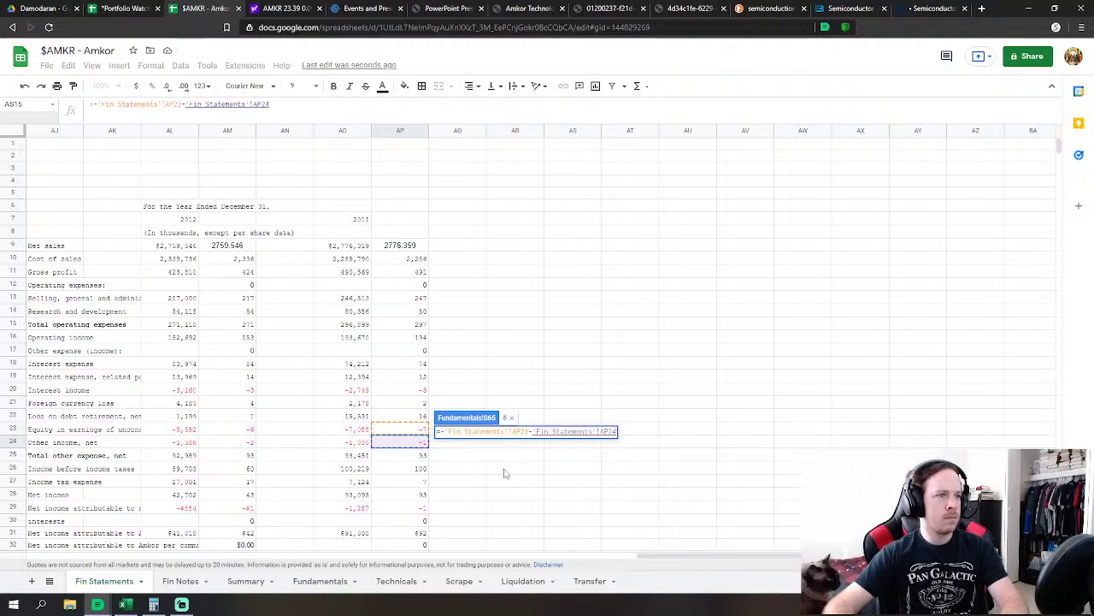
{"action": "key", "text": "Return"}
Link FY2011 Income Tax Expense to the 2011 income tax figure, giving 7
{"action": "left_click", "coordinate": [471, 468]}
{"action": "type", "text": "="}
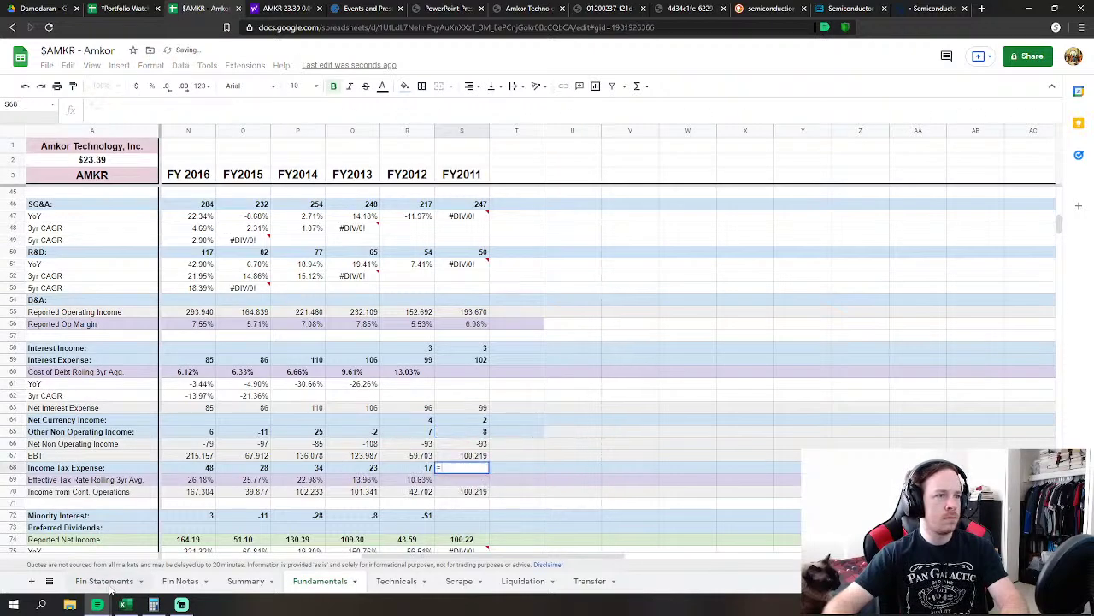
{"action": "left_click", "coordinate": [106, 582]}
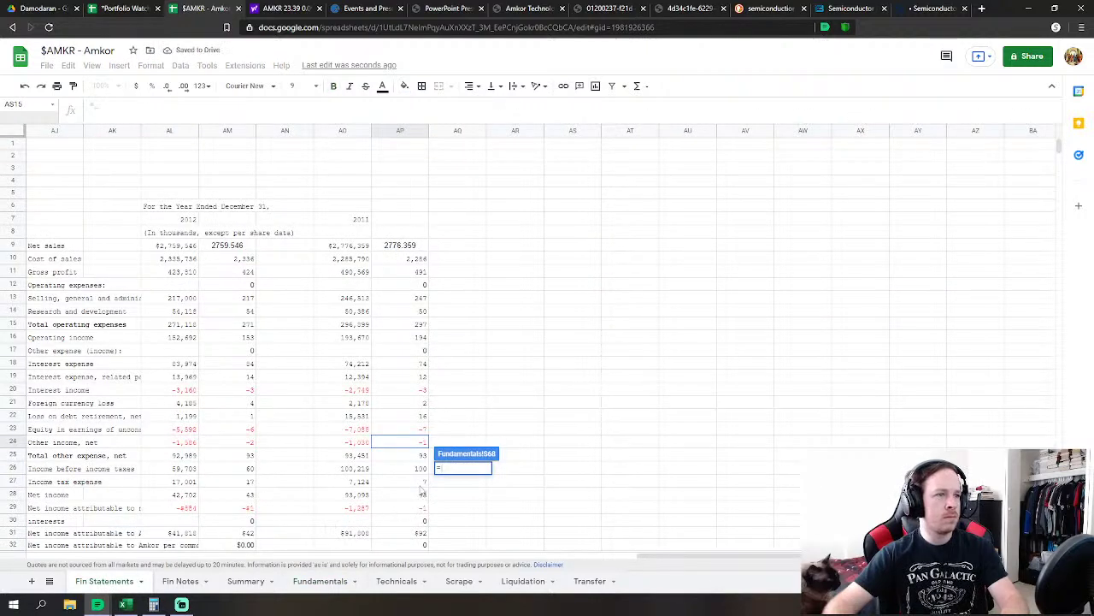
{"action": "left_click", "coordinate": [419, 483]}
{"action": "scroll", "coordinate": [513, 453], "scroll_direction": "down", "scroll_amount": 3}
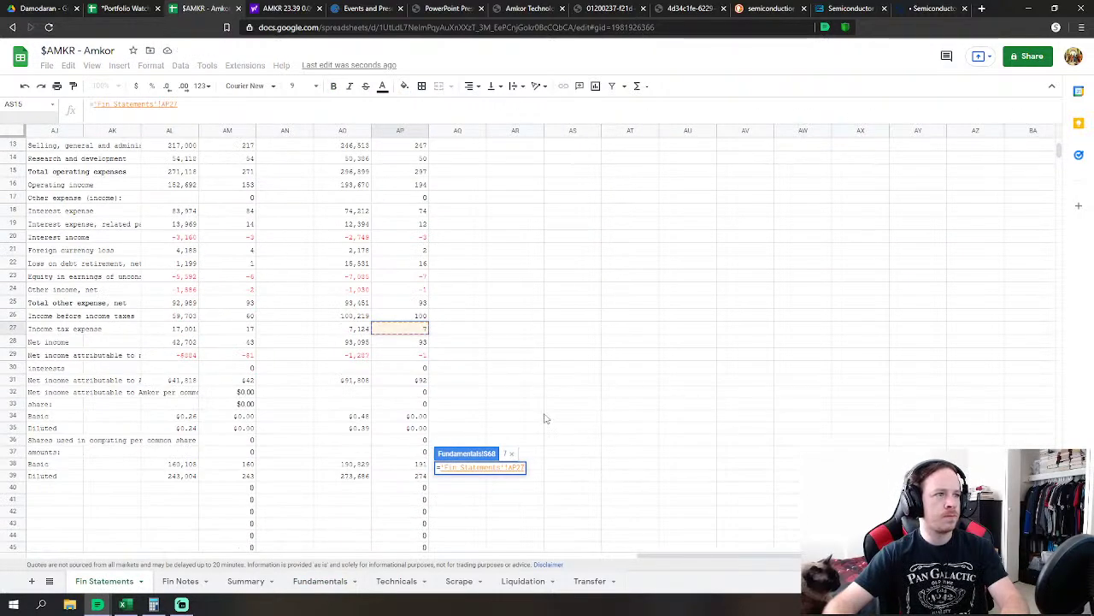
{"action": "key", "text": "Return"}
{"action": "scroll", "coordinate": [573, 402], "scroll_direction": "down", "scroll_amount": 2}
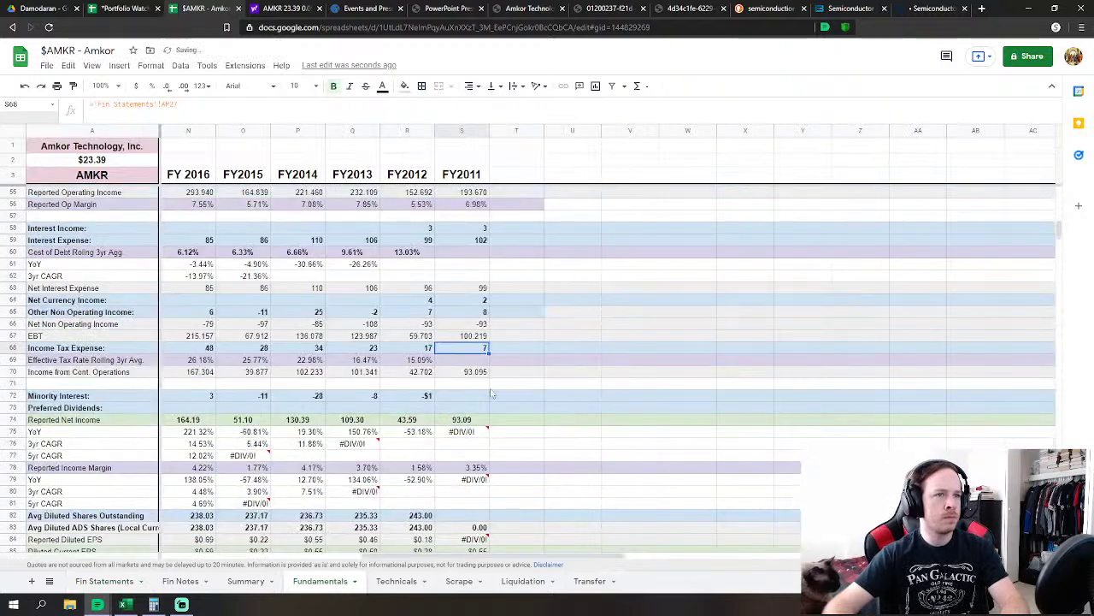
Set Minority Interest to negated noncontrolling income (1) and link diluted shares (273.69)
{"action": "left_click", "coordinate": [462, 397]}
{"action": "type", "text": "="}
{"action": "left_click", "coordinate": [105, 582]}
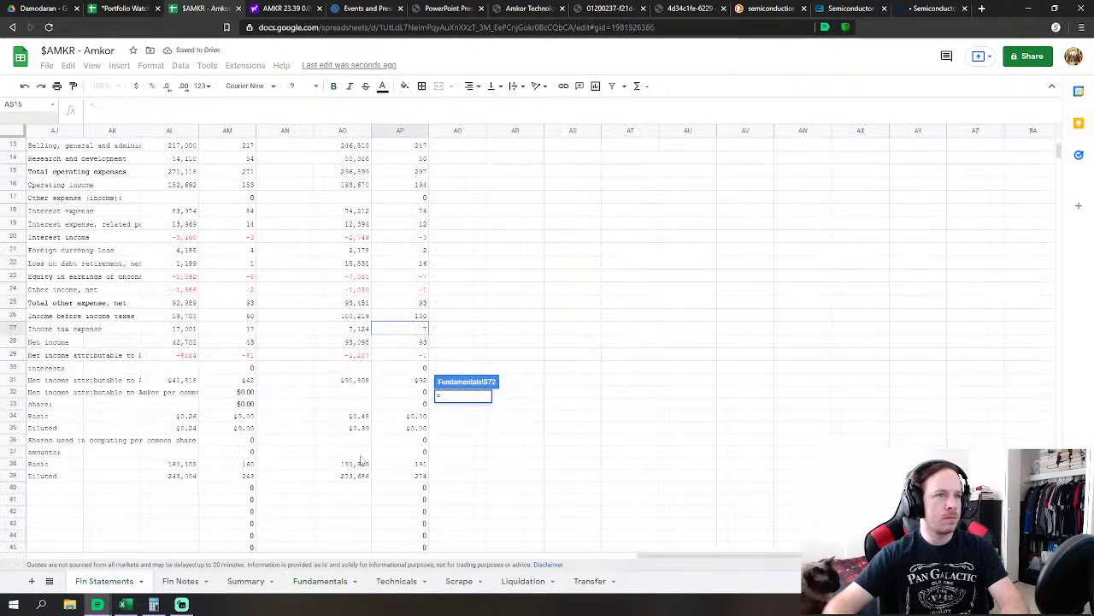
{"action": "type", "text": "-"}
{"action": "left_click", "coordinate": [420, 356]}
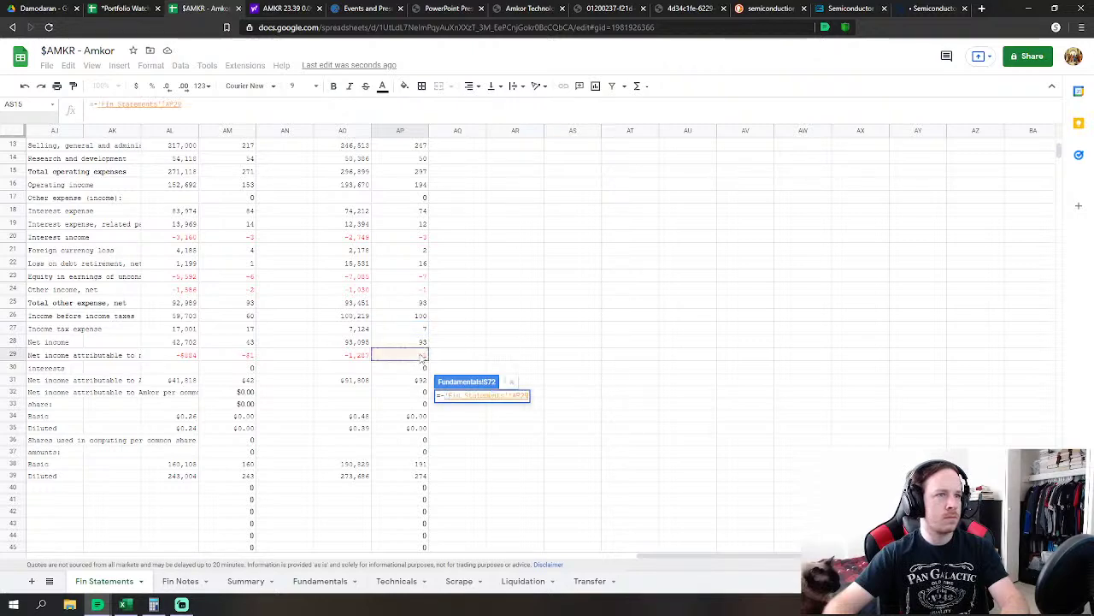
{"action": "key", "text": "Return"}
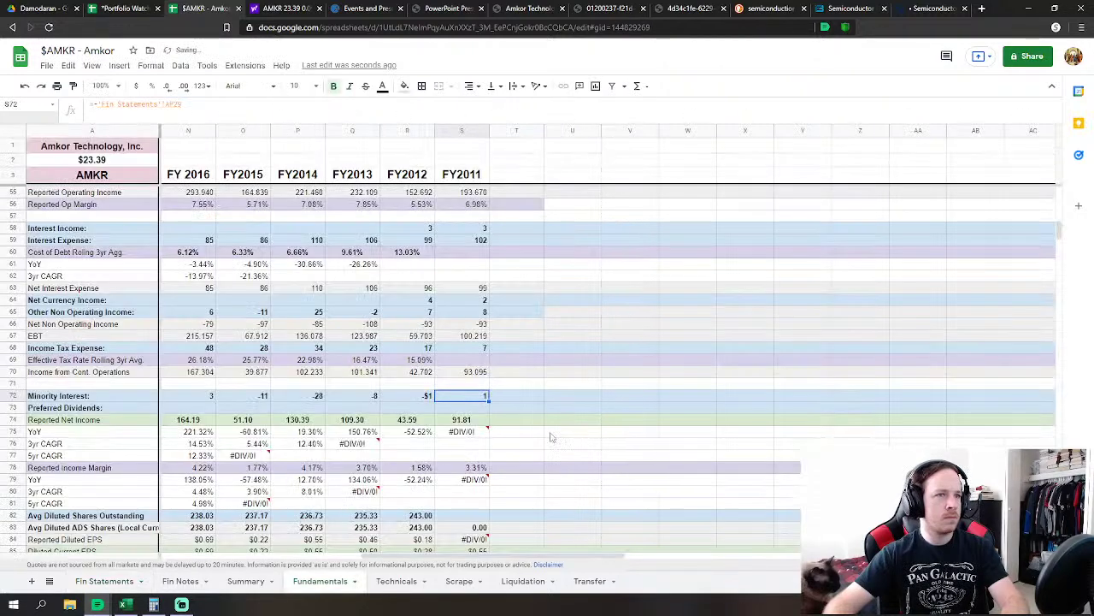
{"action": "left_click", "coordinate": [467, 516]}
{"action": "type", "text": "="}
{"action": "left_click", "coordinate": [103, 581]}
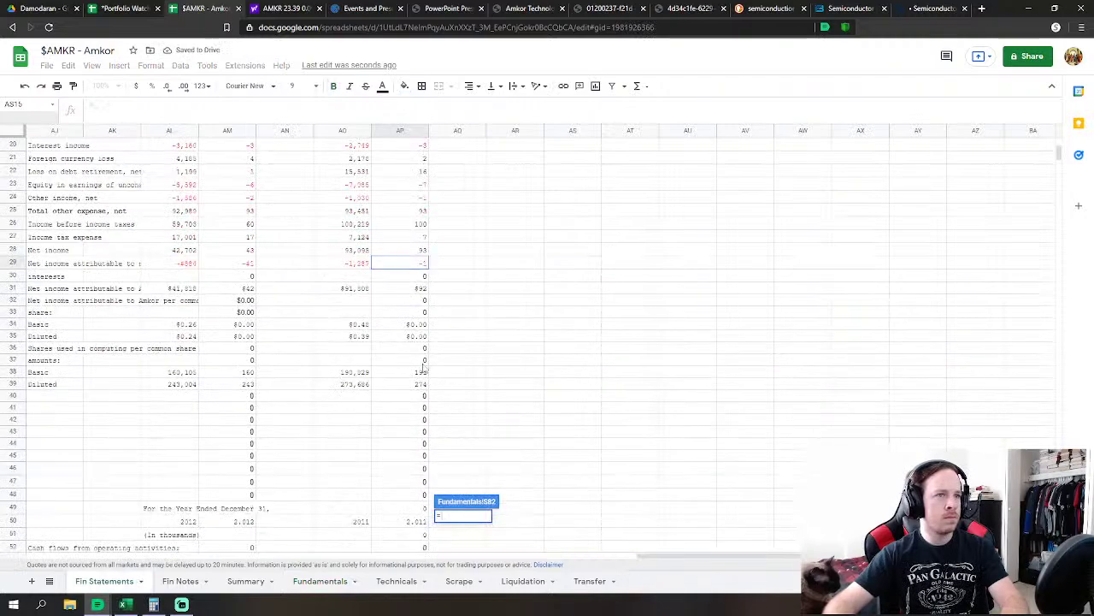
{"action": "left_click", "coordinate": [424, 386]}
{"action": "key", "text": "Return"}
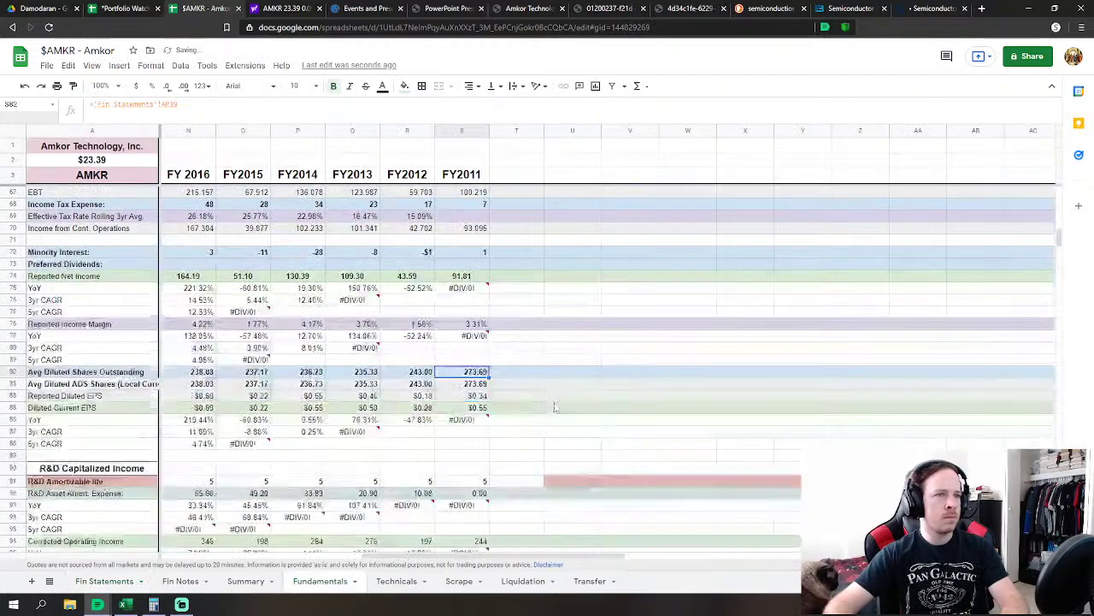
{"action": "scroll", "coordinate": [554, 407], "scroll_direction": "down", "scroll_amount": 12}
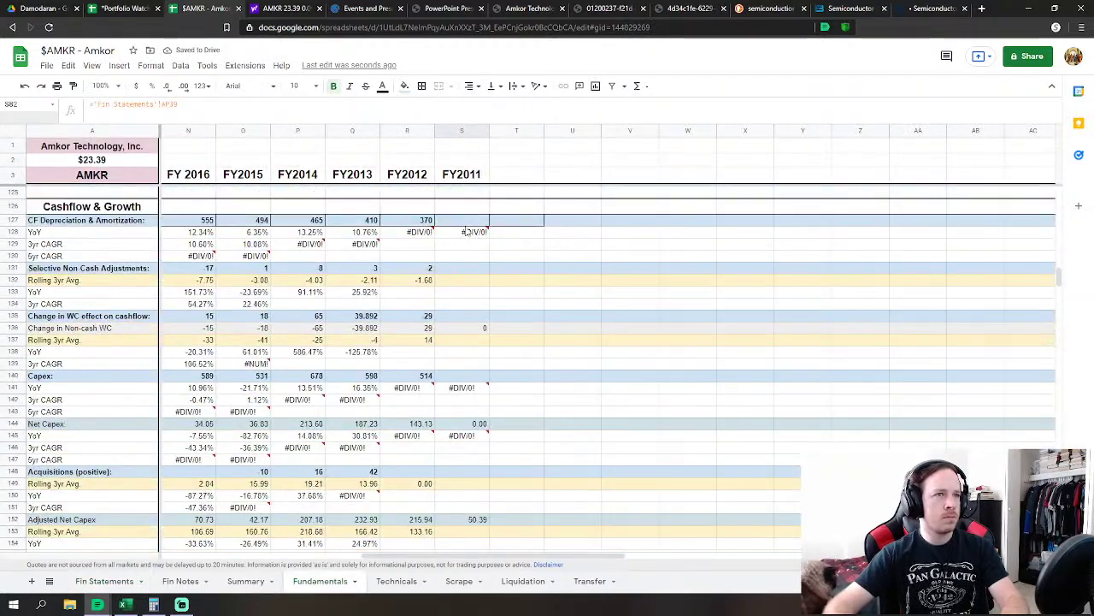
Link FY2011 Depreciation & Amortization in S127 to 'Fin Statements'!AP56, showing 336
{"action": "left_click", "coordinate": [469, 221]}
{"action": "type", "text": "="}
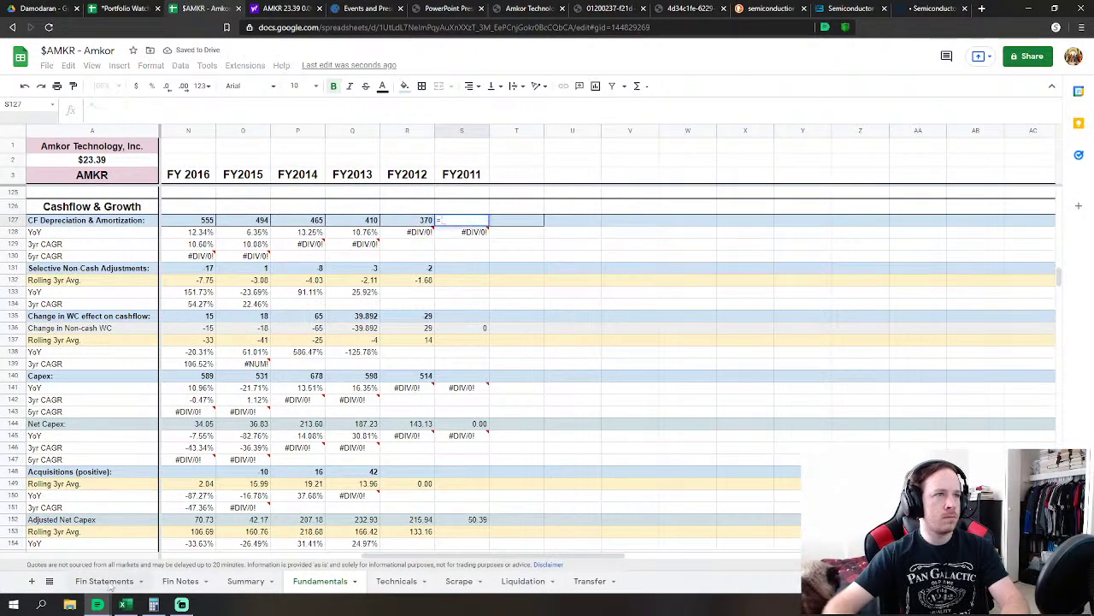
{"action": "left_click", "coordinate": [104, 582]}
{"action": "scroll", "coordinate": [390, 454], "scroll_direction": "down", "scroll_amount": 10}
{"action": "scroll", "coordinate": [428, 368], "scroll_direction": "up", "scroll_amount": 1}
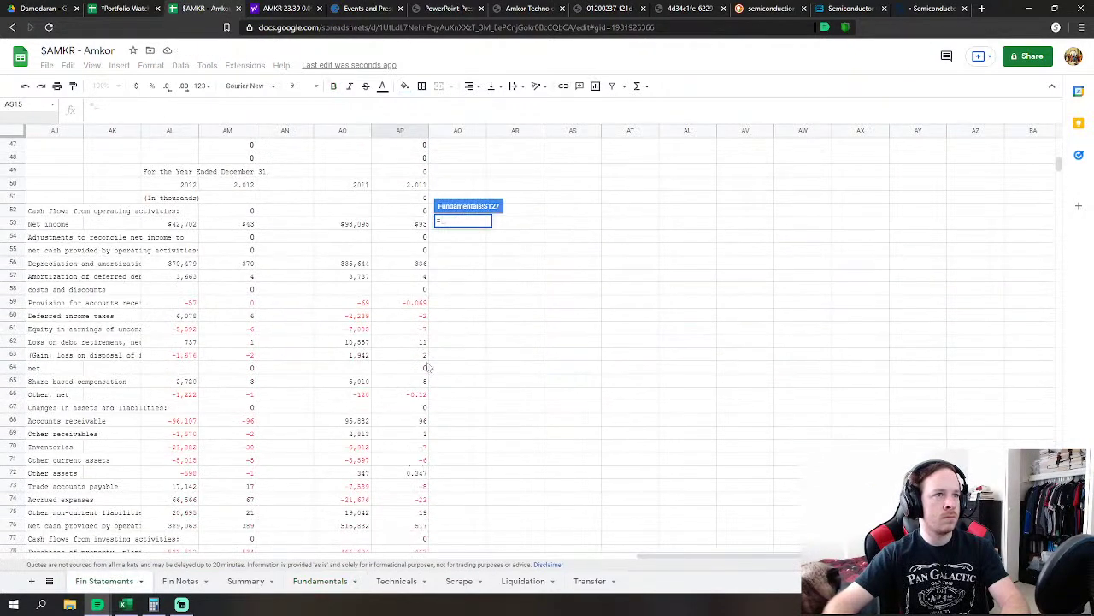
{"action": "left_click", "coordinate": [425, 264]}
{"action": "key", "text": "Return"}
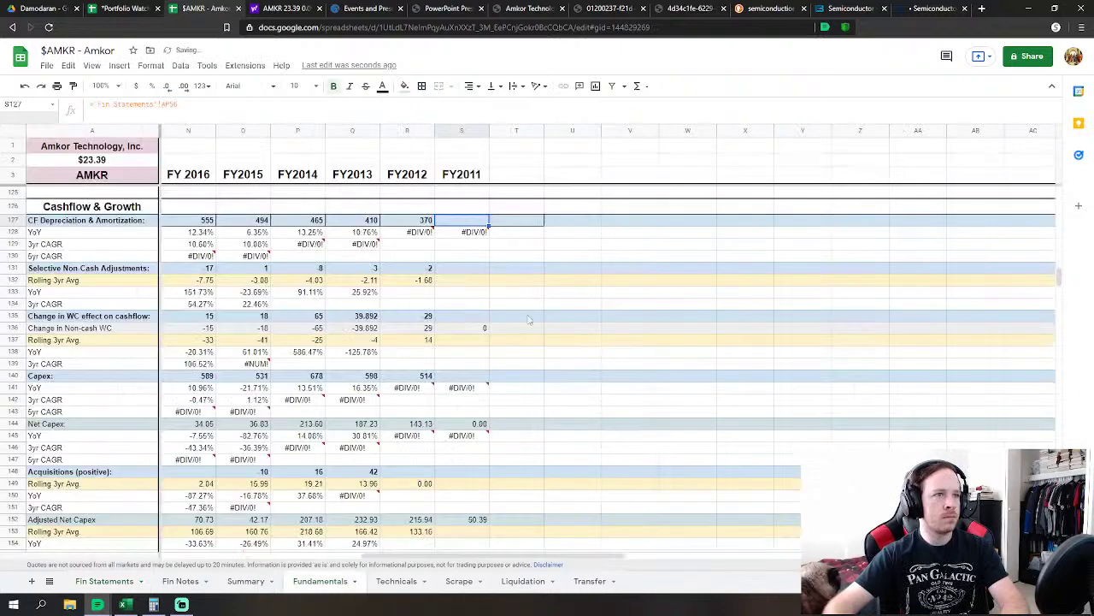
Link FY2011 non-cash adjustments in S131 to the loss on disposal in AP63, showing 2
{"action": "left_click", "coordinate": [462, 267]}
{"action": "type", "text": "="}
{"action": "left_click", "coordinate": [104, 582]}
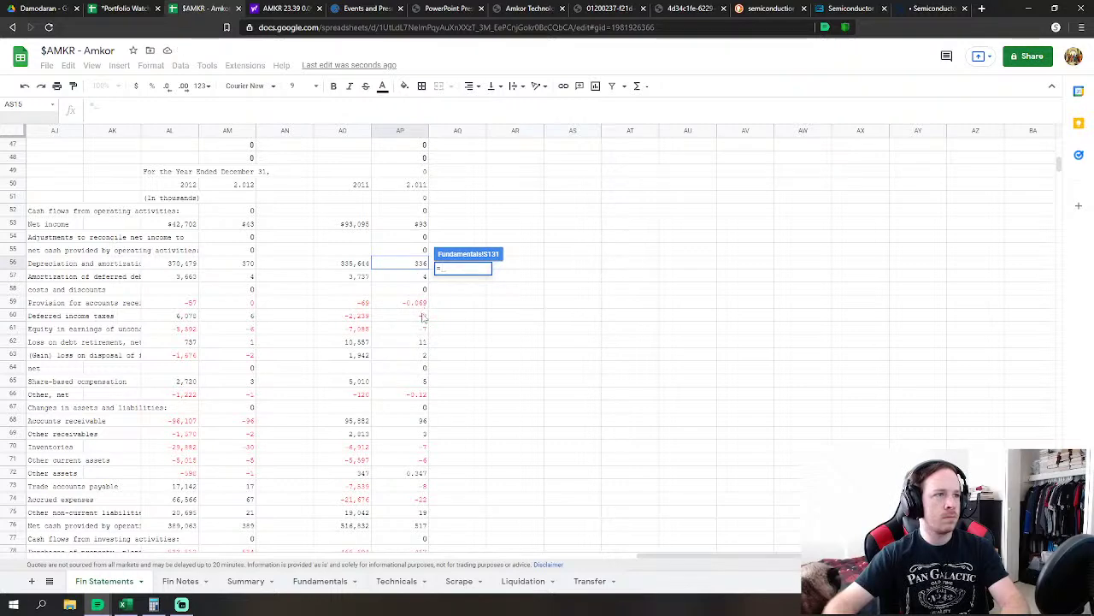
{"action": "left_click", "coordinate": [417, 360]}
{"action": "key", "text": "Return"}
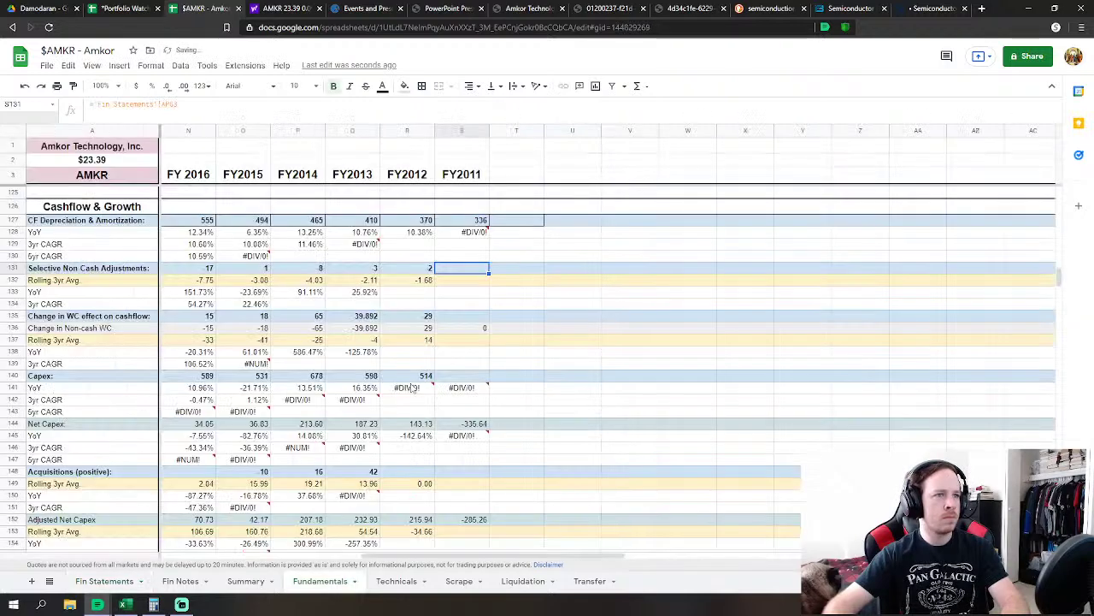
Set S135 to =SUM('Fin Statements'!AP68:AP75) for the working-capital change of 76
{"action": "type", "text": "=su"}
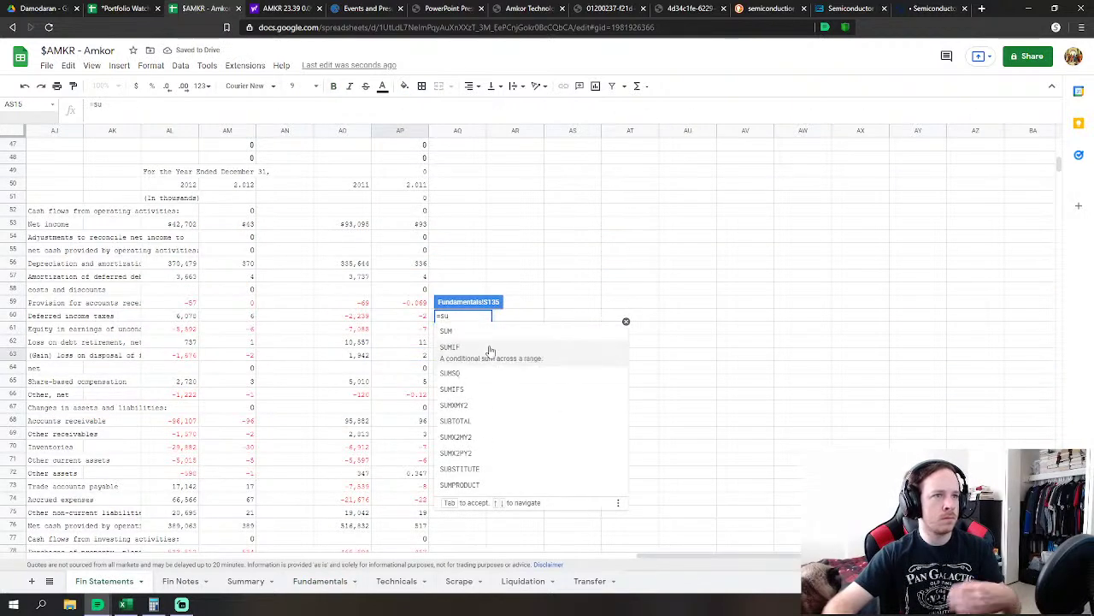
{"action": "left_click", "coordinate": [495, 339]}
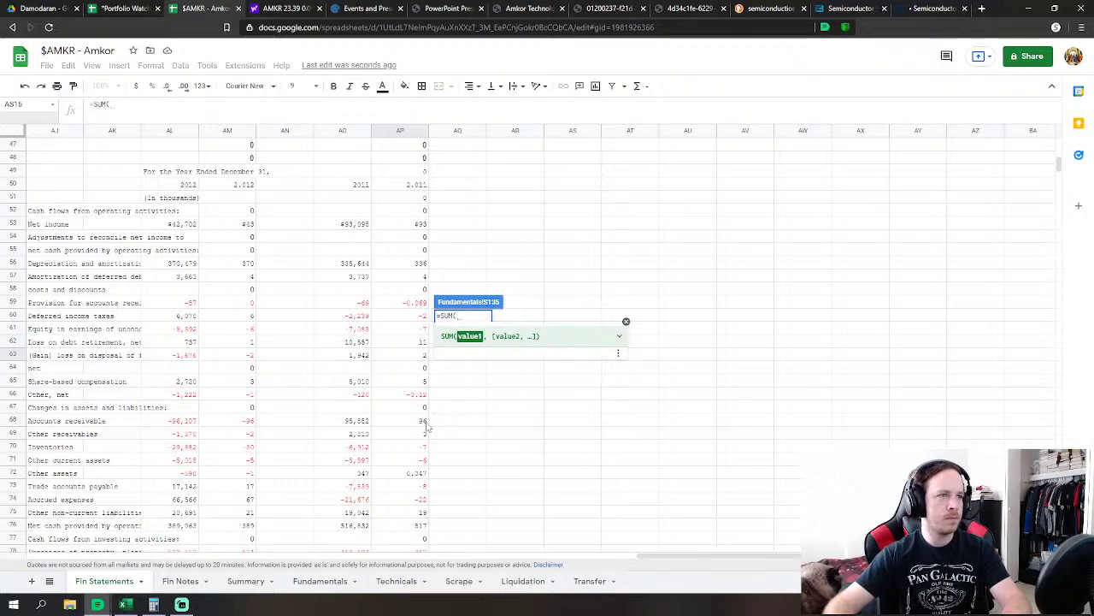
{"action": "left_click_drag", "start_coordinate": [428, 426], "coordinate": [414, 514]}
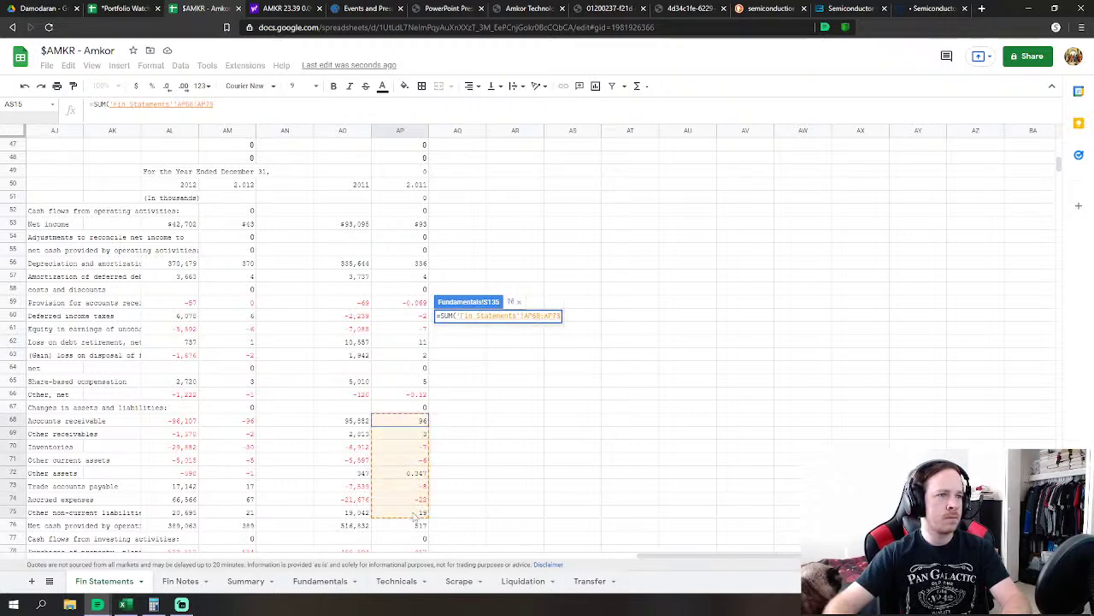
{"action": "scroll", "coordinate": [520, 475], "scroll_direction": "down", "scroll_amount": 2}
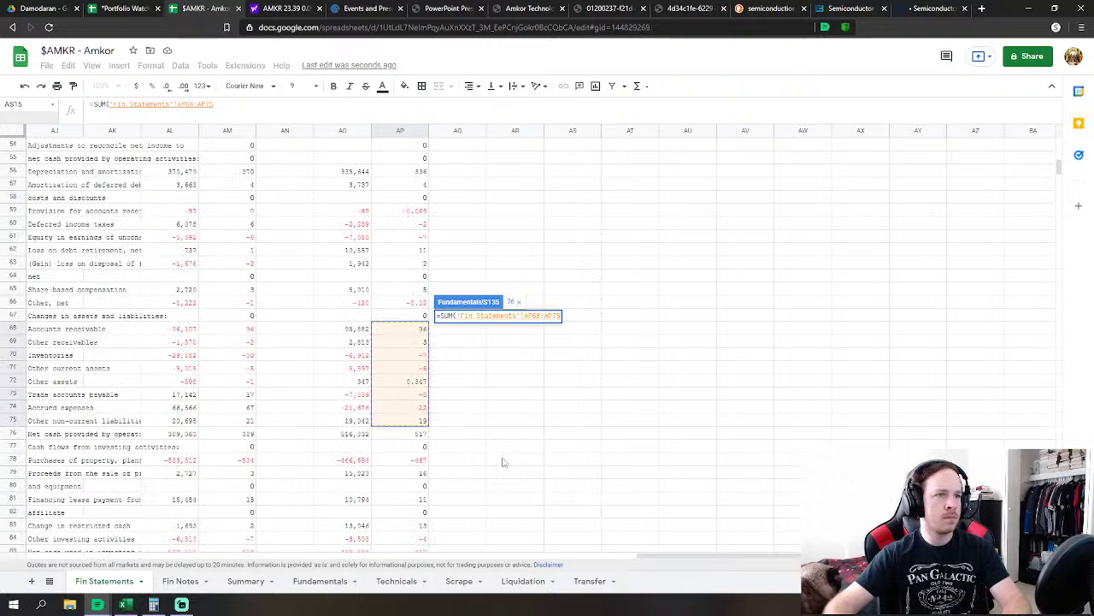
{"action": "key", "text": "Return"}
{"action": "left_click", "coordinate": [483, 377]}
Set FY2011 Capex in S140 to =-AP78-AP79-AP81-AP83 from Fin Statements, giving 427
{"action": "type", "text": "-"}
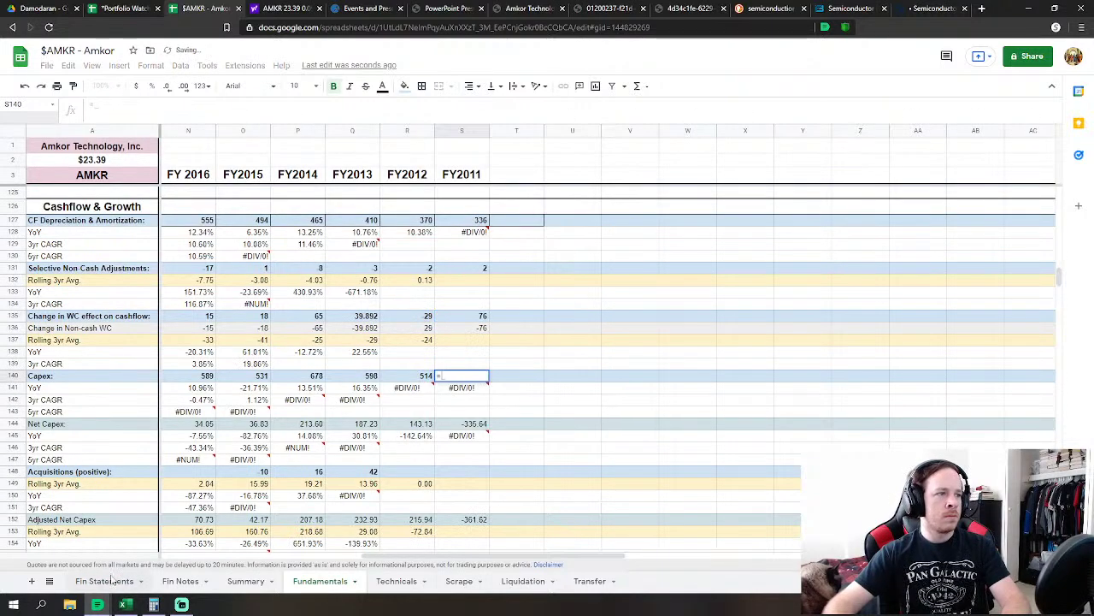
{"action": "left_click", "coordinate": [110, 580]}
{"action": "left_click", "coordinate": [422, 461]}
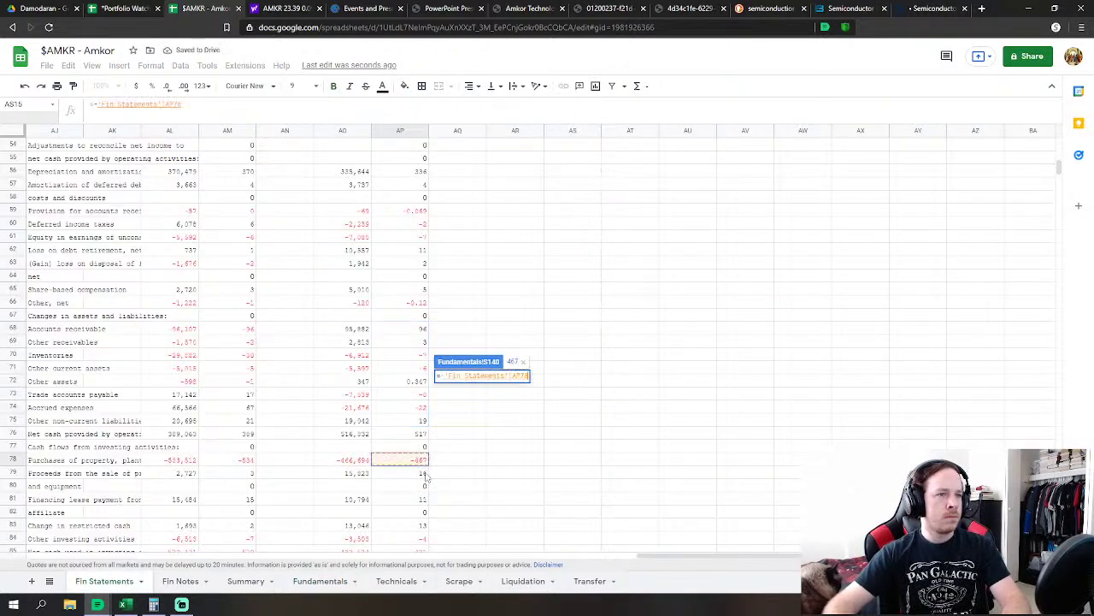
{"action": "type", "text": "-"}
{"action": "left_click", "coordinate": [423, 474]}
{"action": "type", "text": "-"}
{"action": "left_click", "coordinate": [423, 500]}
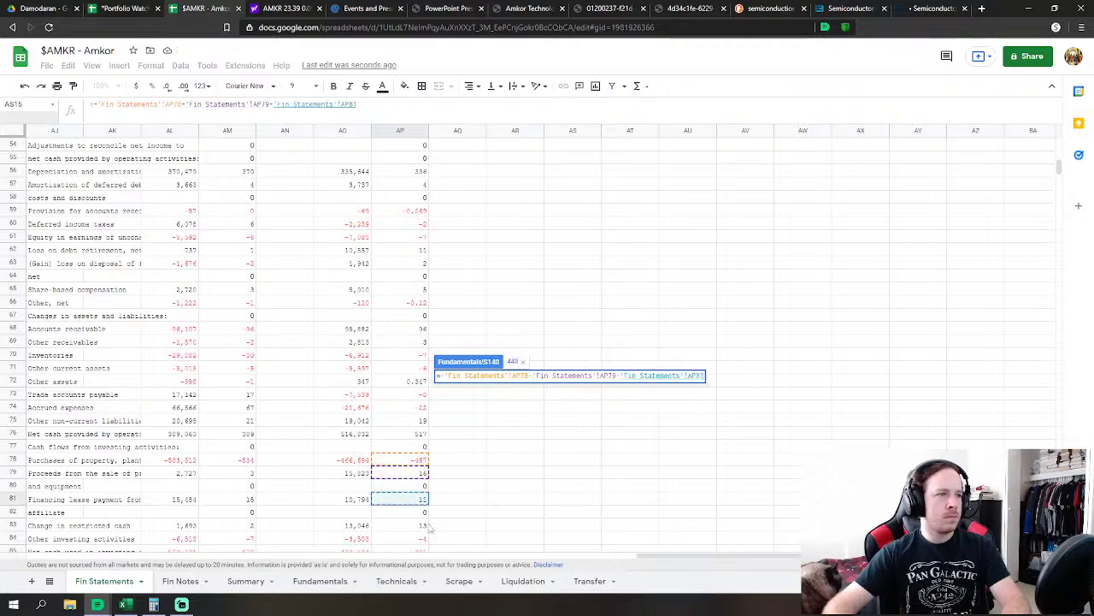
{"action": "scroll", "coordinate": [487, 493], "scroll_direction": "down", "scroll_amount": 2}
{"action": "type", "text": "-"}
{"action": "left_click", "coordinate": [423, 436]}
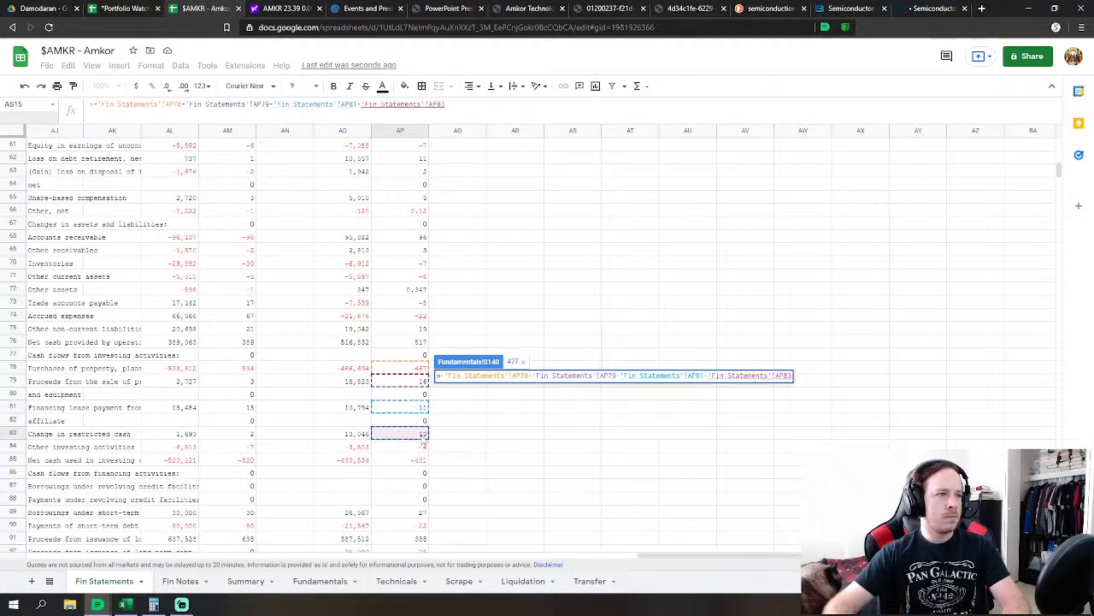
{"action": "key", "text": "Return"}
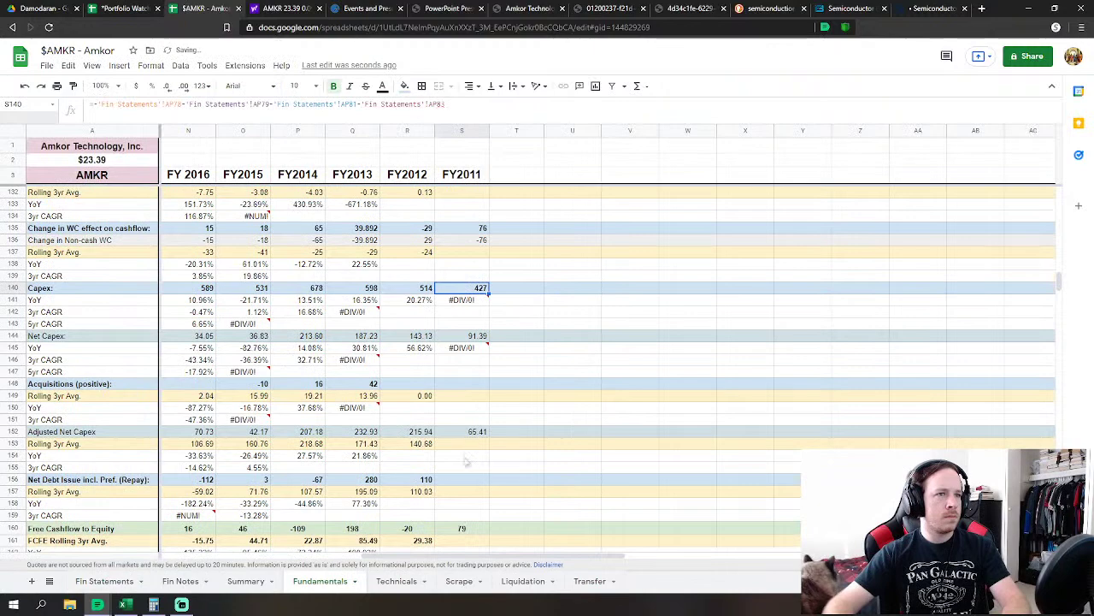
Set FY2011 Net Debt Issue in S156 to AP89+AP90+AP91+AP92+AP94+AP96+AP98, giving 70
{"action": "left_click", "coordinate": [462, 479]}
{"action": "scroll", "coordinate": [462, 479], "scroll_direction": "down", "scroll_amount": 2}
{"action": "type", "text": "="}
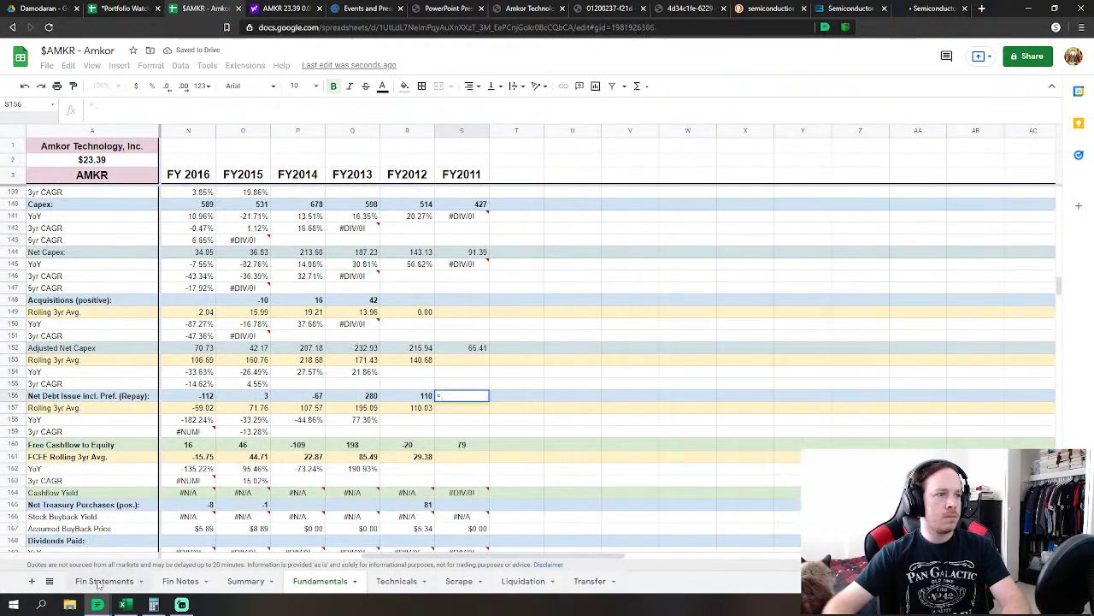
{"action": "left_click", "coordinate": [101, 580]}
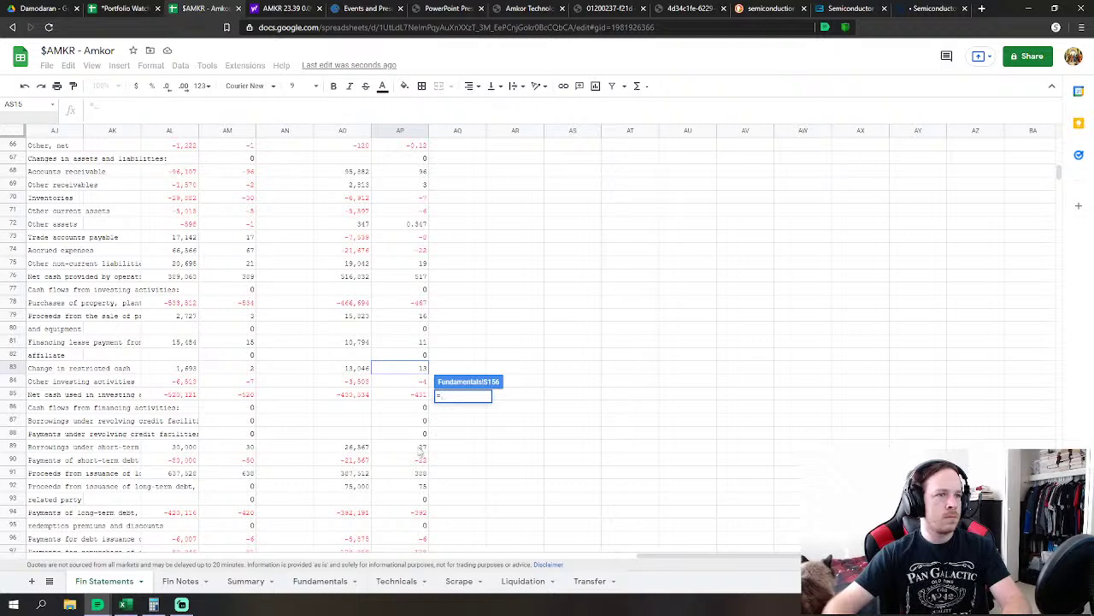
{"action": "left_click", "coordinate": [422, 448]}
{"action": "type", "text": "+"}
{"action": "left_click", "coordinate": [421, 462]}
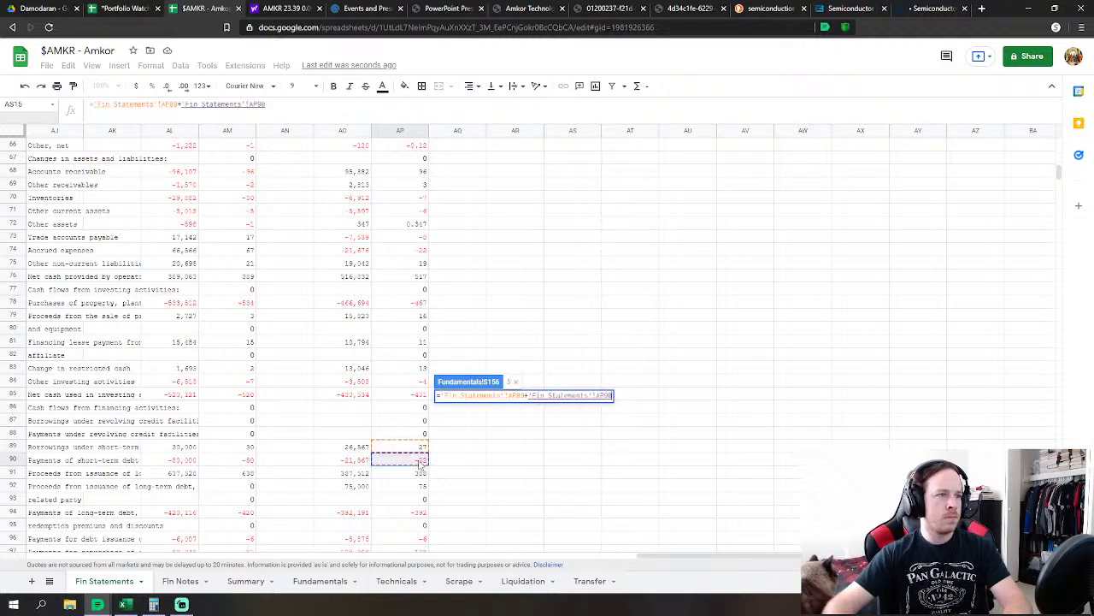
{"action": "type", "text": "+"}
{"action": "left_click", "coordinate": [422, 473]}
{"action": "type", "text": "+'Fin Statements'!AP91+"}
{"action": "left_click", "coordinate": [422, 487]}
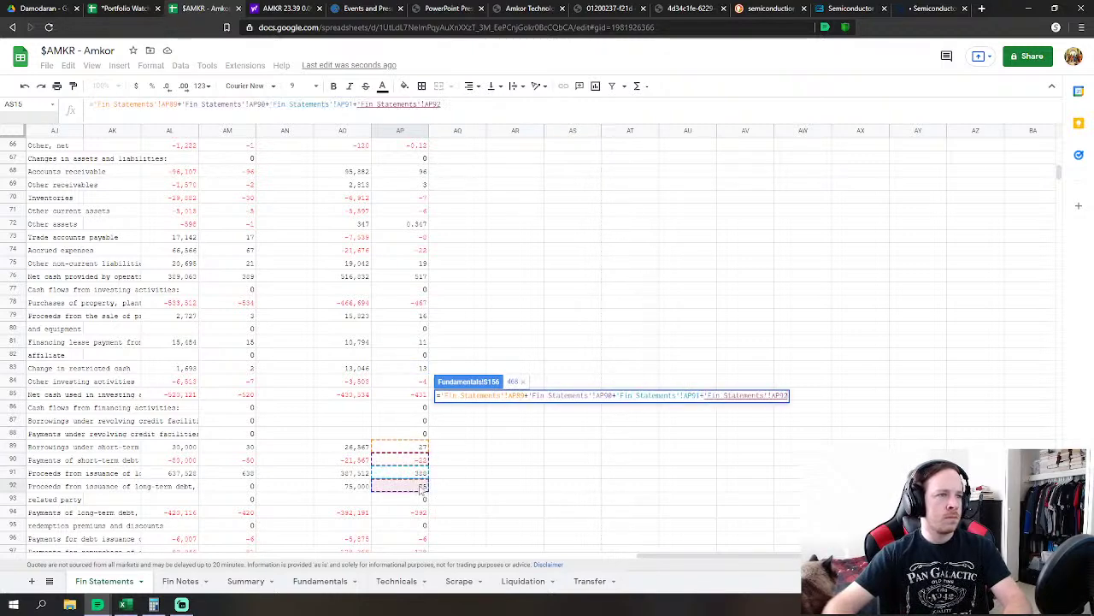
{"action": "type", "text": "+"}
{"action": "left_click", "coordinate": [421, 513]}
{"action": "scroll", "coordinate": [427, 504], "scroll_direction": "down", "scroll_amount": 2}
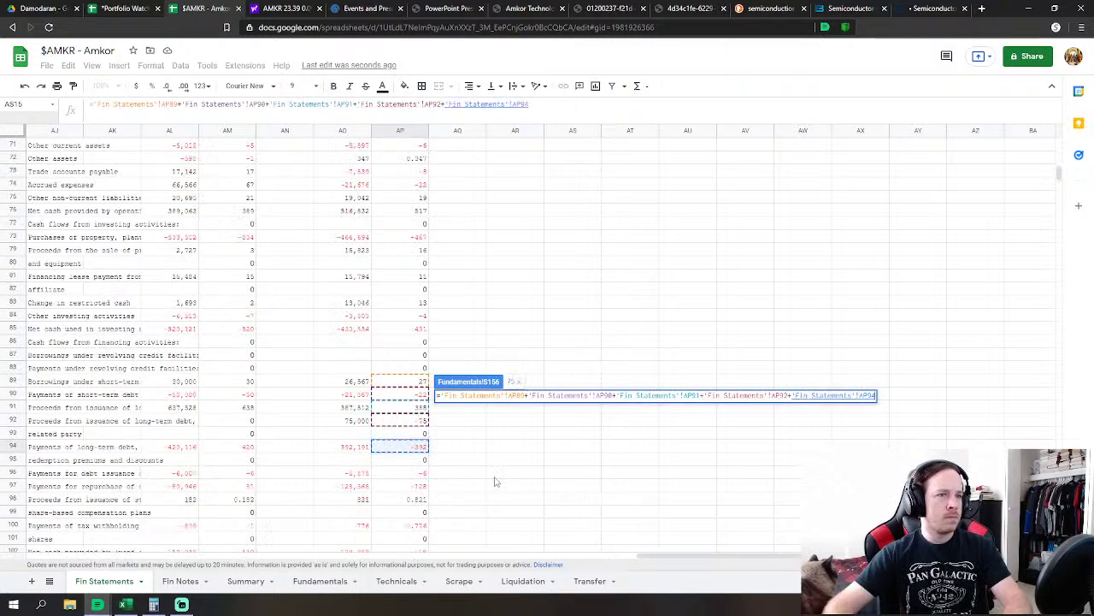
{"action": "type", "text": "+"}
{"action": "left_click", "coordinate": [419, 474]}
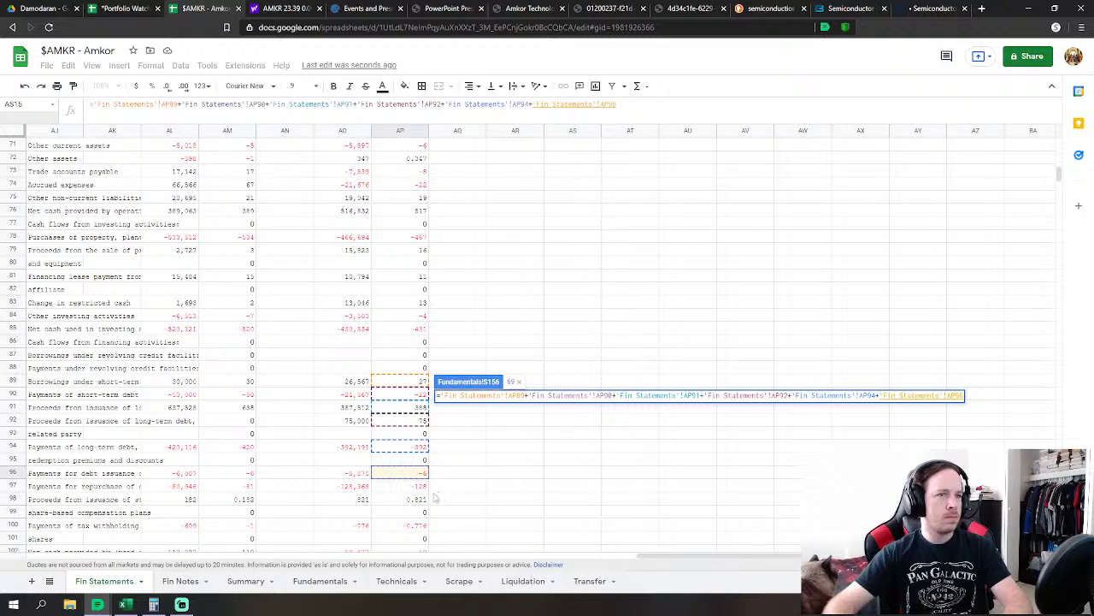
{"action": "type", "text": "+"}
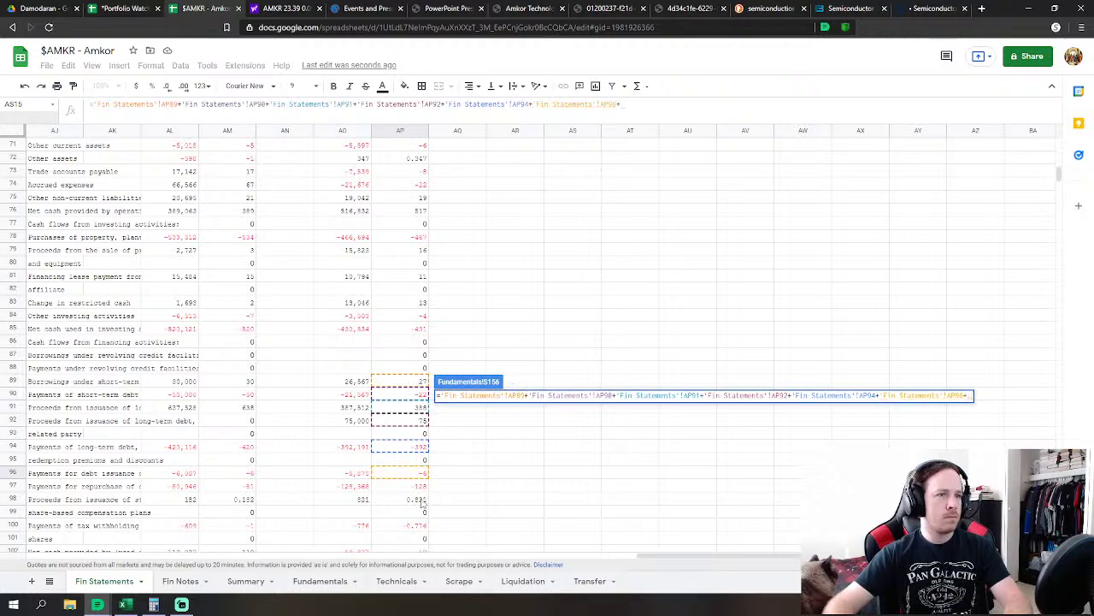
{"action": "left_click", "coordinate": [420, 500]}
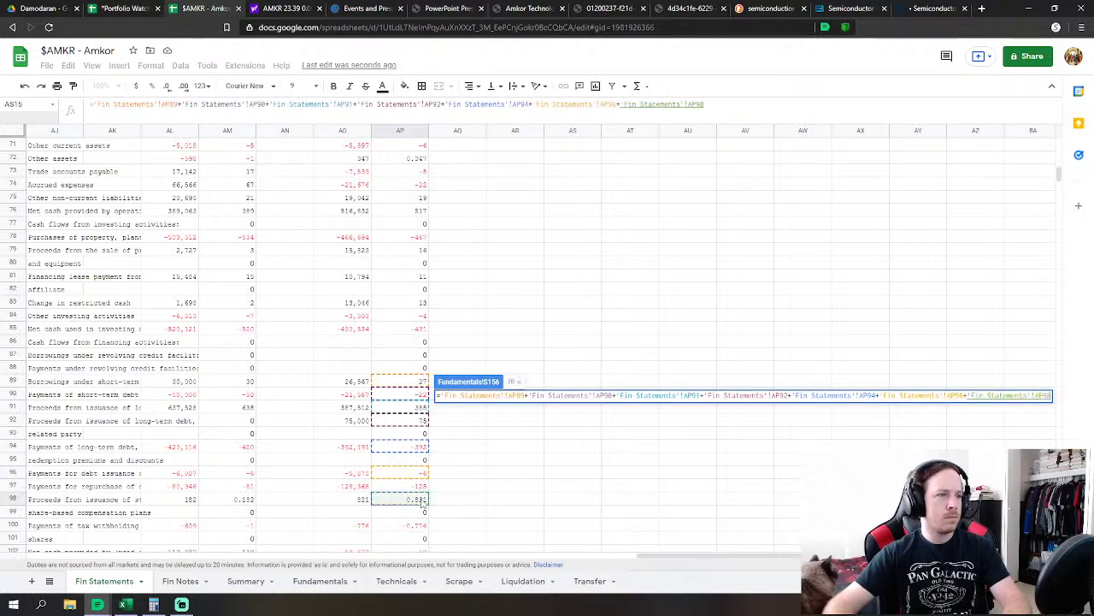
{"action": "key", "text": "Return"}
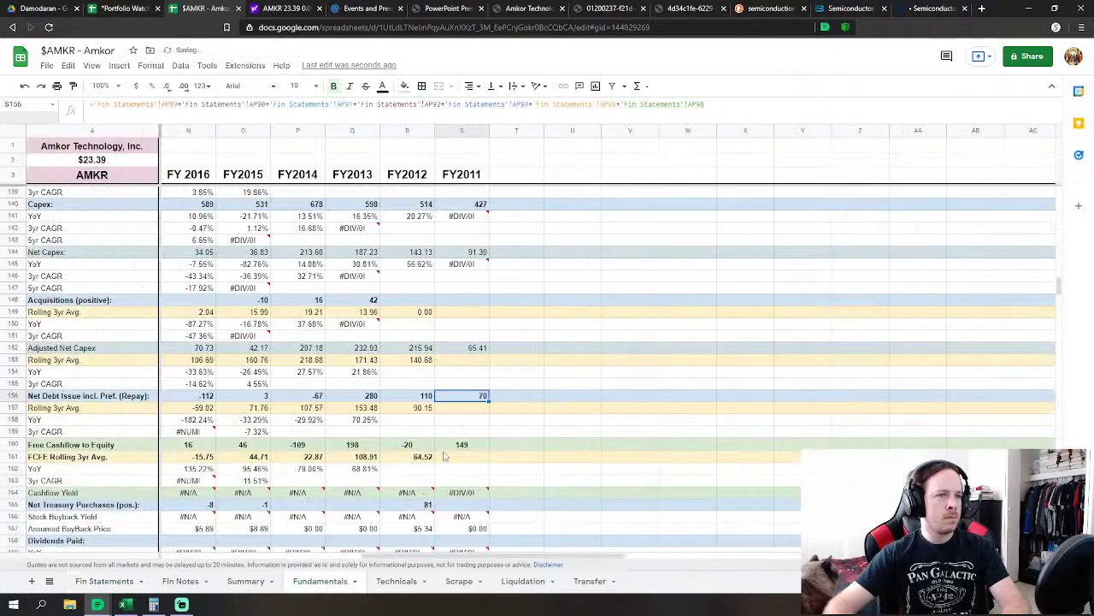
Extend the FY2012 net debt formula in R156 with another Fin Statements term
{"action": "double_click", "coordinate": [423, 397]}
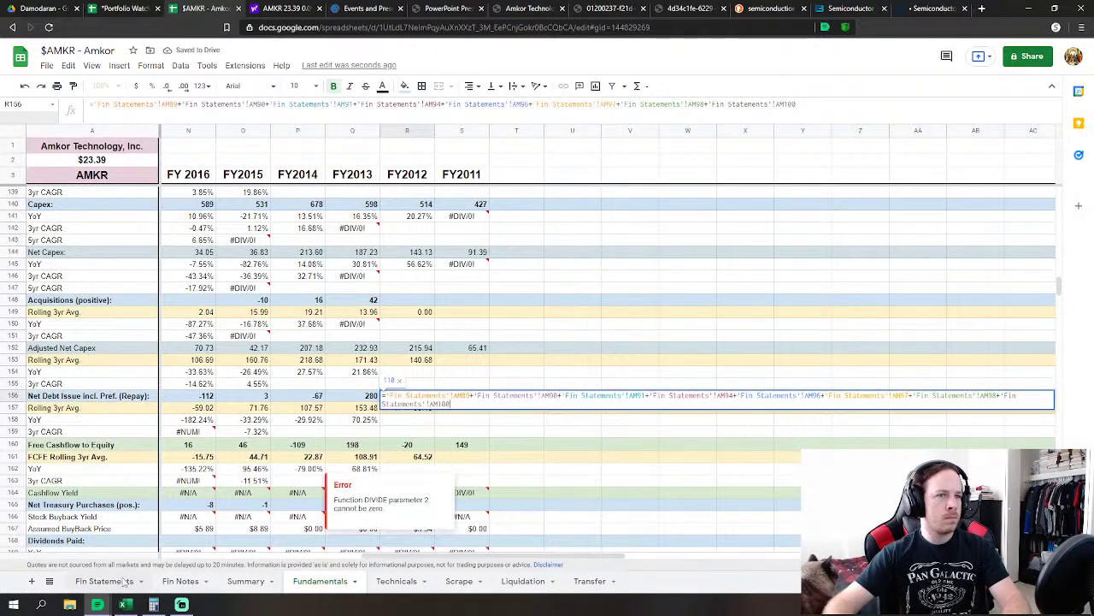
{"action": "type", "text": "+"}
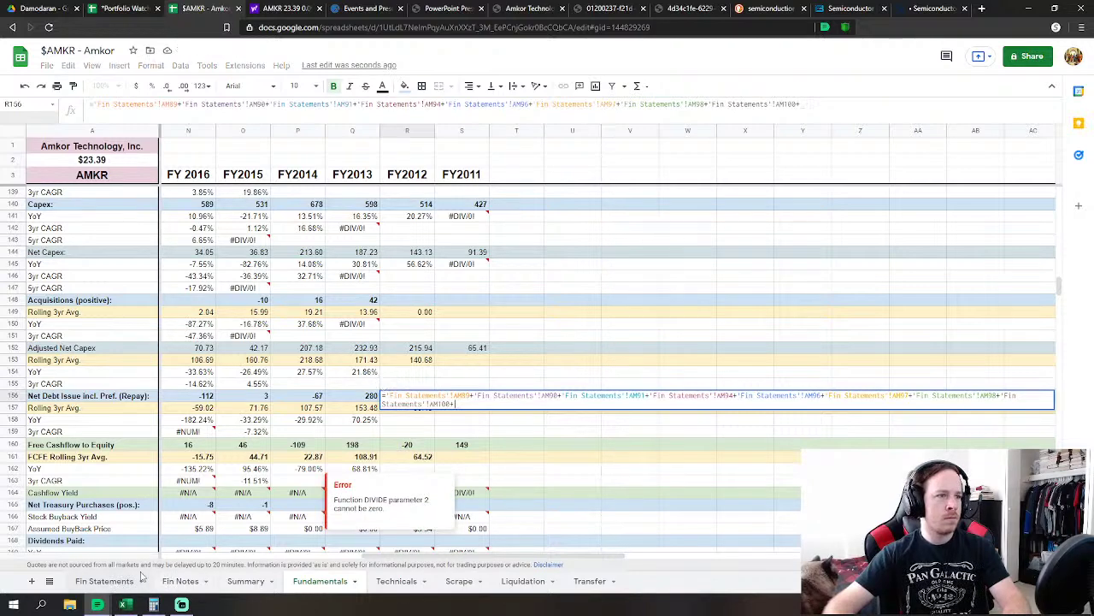
{"action": "left_click", "coordinate": [115, 583]}
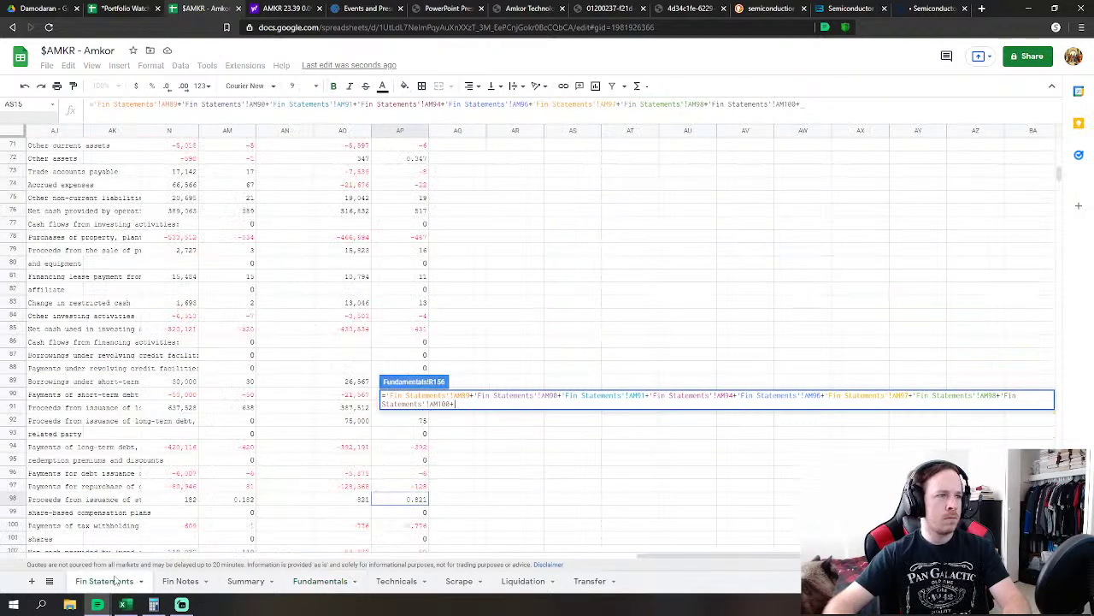
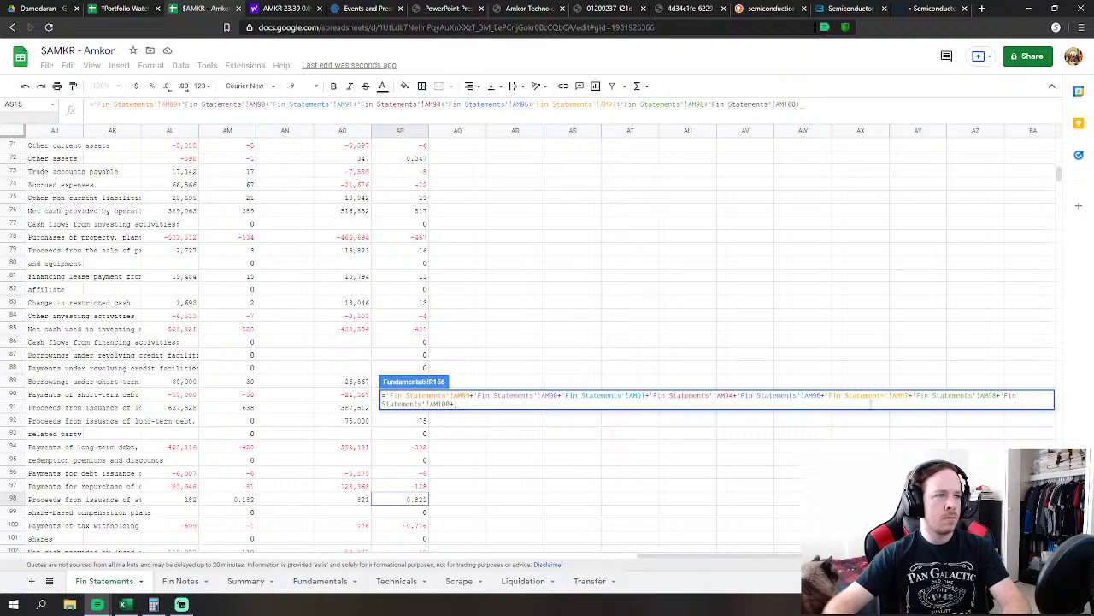
Delete the AM97 share repurchase reference from the FY2012 Net Debt Issue formula, giving 191
{"action": "left_click_drag", "start_coordinate": [910, 396], "coordinate": [825, 397]}
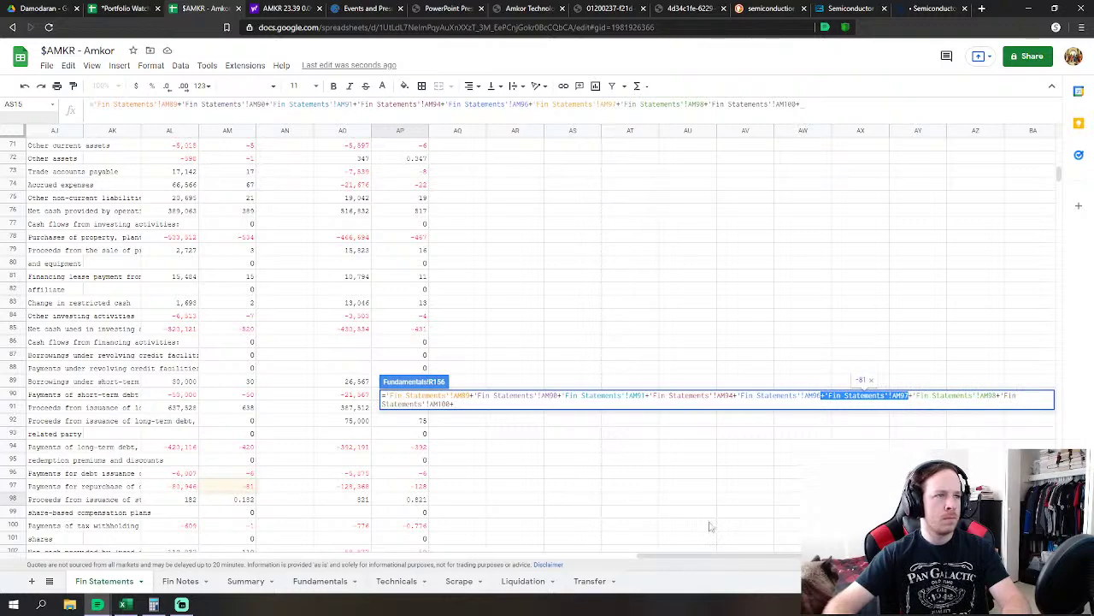
{"action": "key", "text": "BackSpace"}
{"action": "key", "text": "Return"}
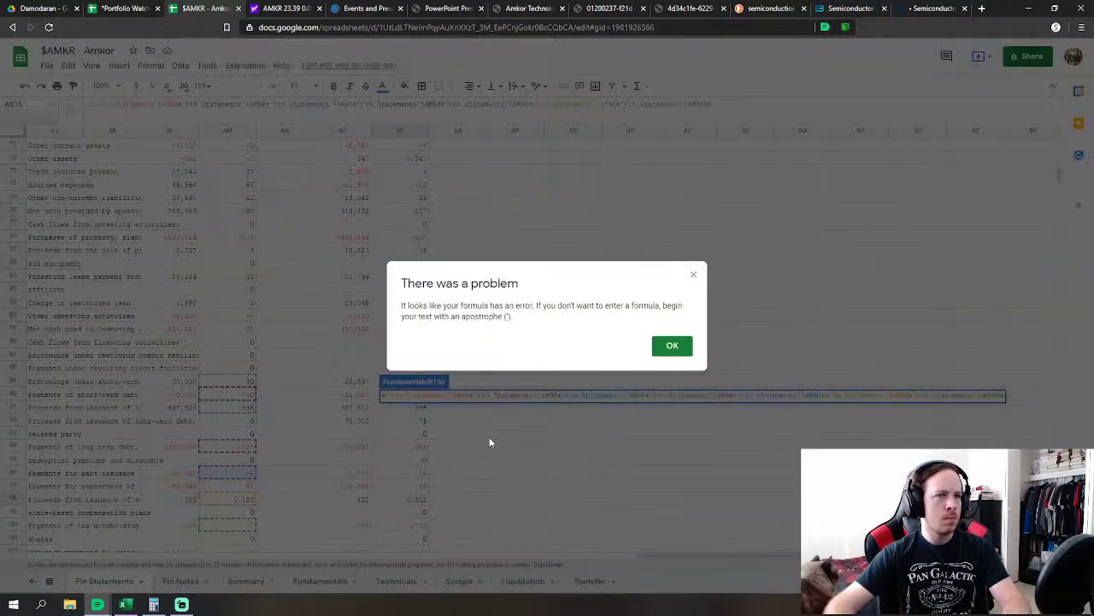
{"action": "left_click", "coordinate": [676, 350]}
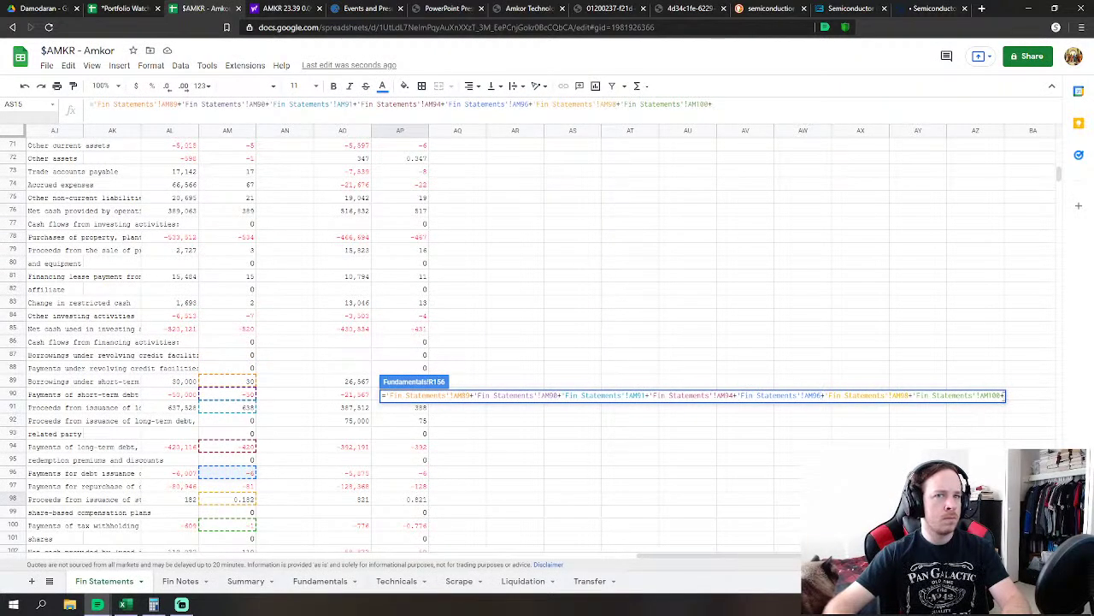
{"action": "key", "text": "BackSpace"}
{"action": "key", "text": "Return"}
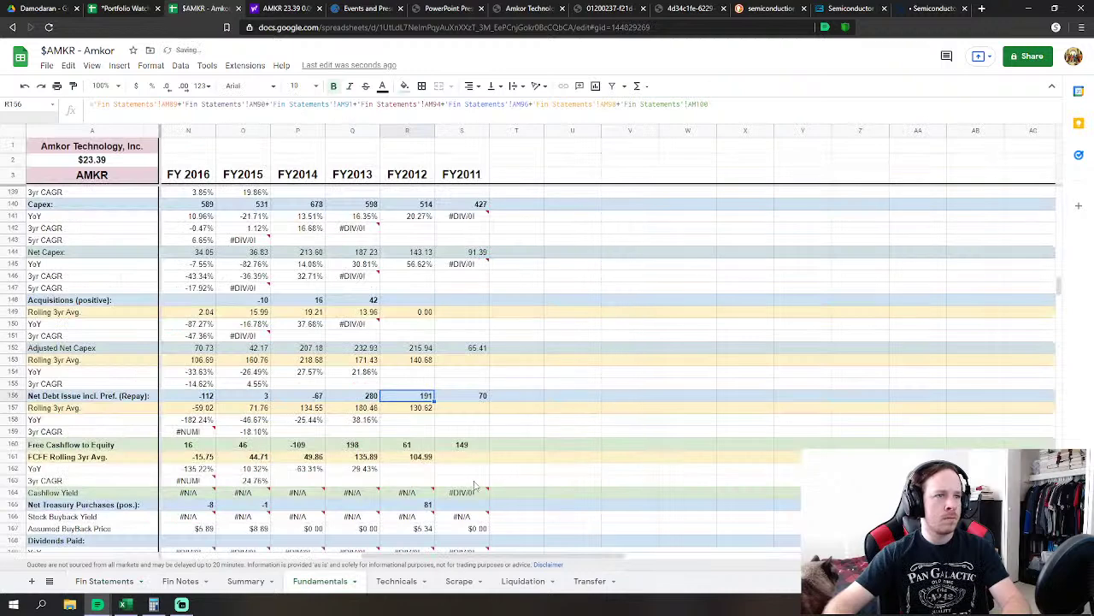
Review the FY2011 Net Debt Issue formula and select the FY2011 Net Treasury Purchases cell
{"action": "left_click", "coordinate": [472, 398]}
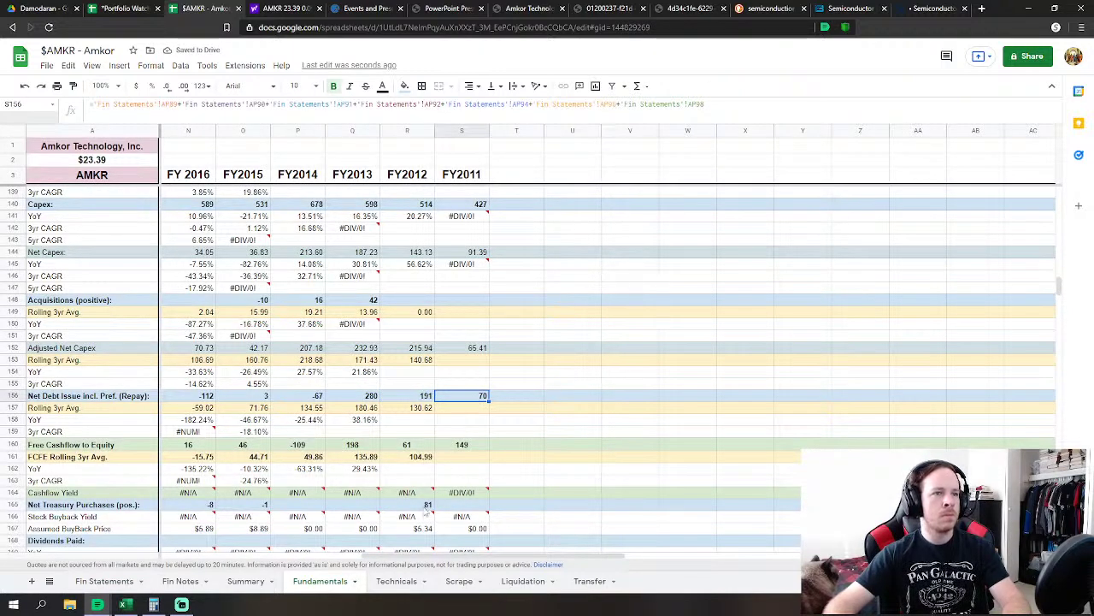
{"action": "scroll", "coordinate": [425, 512], "scroll_direction": "down", "scroll_amount": 2}
{"action": "left_click", "coordinate": [460, 446]}
Set FY2011 Net Treasury Purchases to ='Fin Statements'!AP97-'Fin Statements'!AP98, giving 128
{"action": "type", "text": "="}
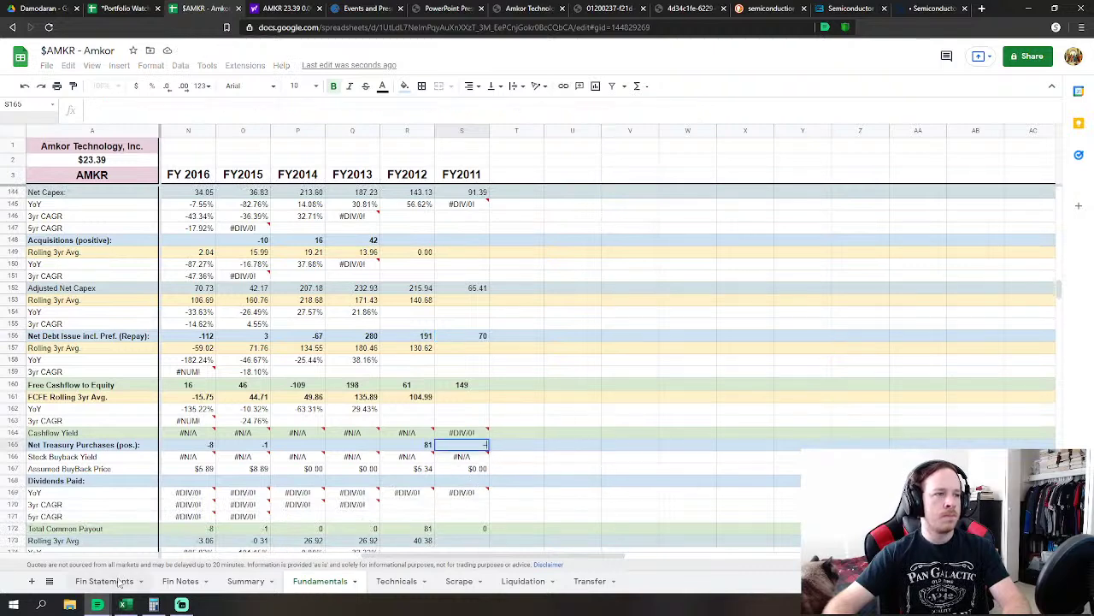
{"action": "left_click", "coordinate": [104, 581]}
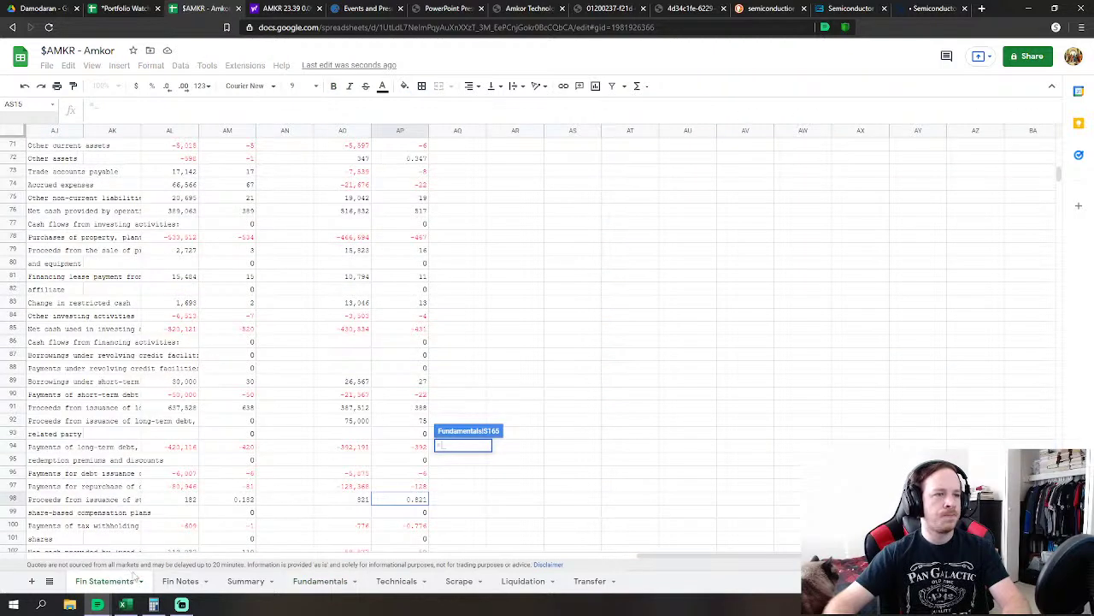
{"action": "left_click", "coordinate": [425, 487]}
{"action": "type", "text": "-'Fin Statements'!AP97"}
{"action": "left_click", "coordinate": [423, 500]}
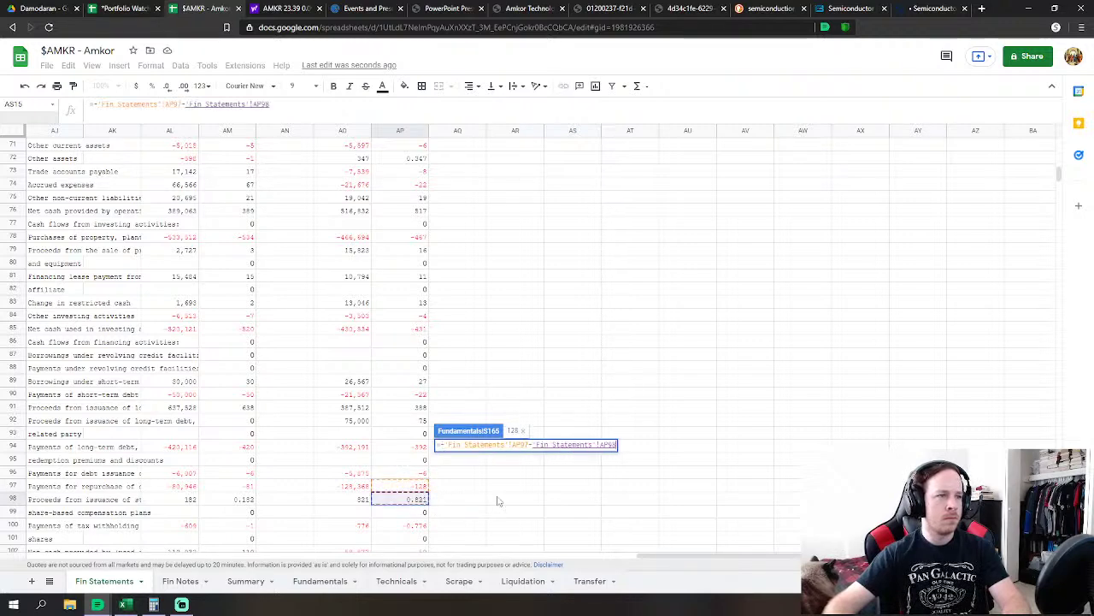
{"action": "scroll", "coordinate": [498, 501], "scroll_direction": "down", "scroll_amount": 1}
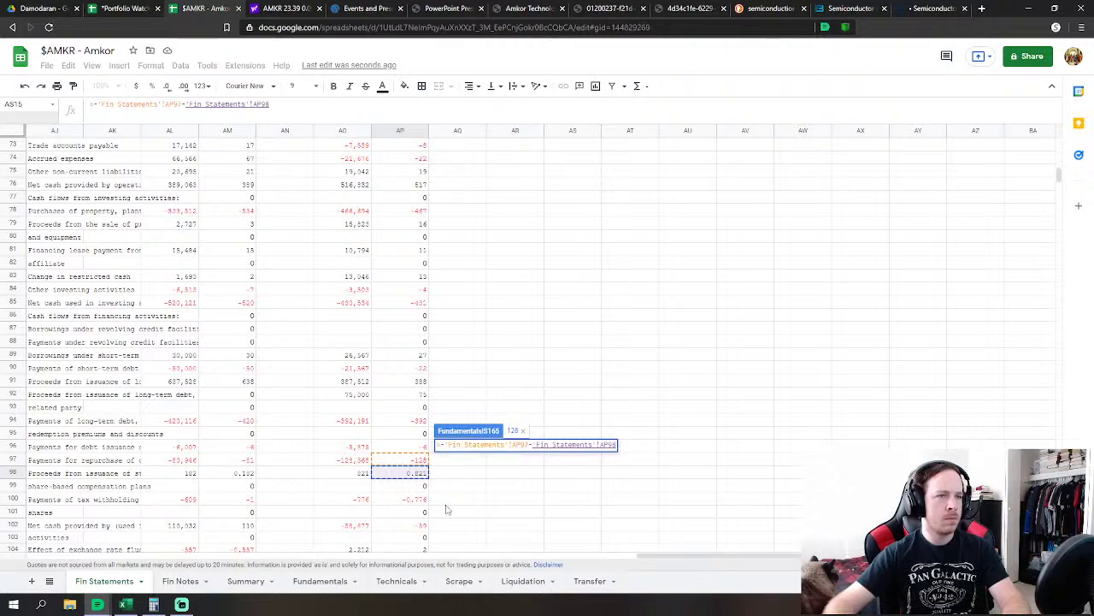
{"action": "key", "text": "Return"}
Append the AP100 tax-withholding payments to the FY2011 Net Debt Issue formula
{"action": "left_click", "coordinate": [430, 446]}
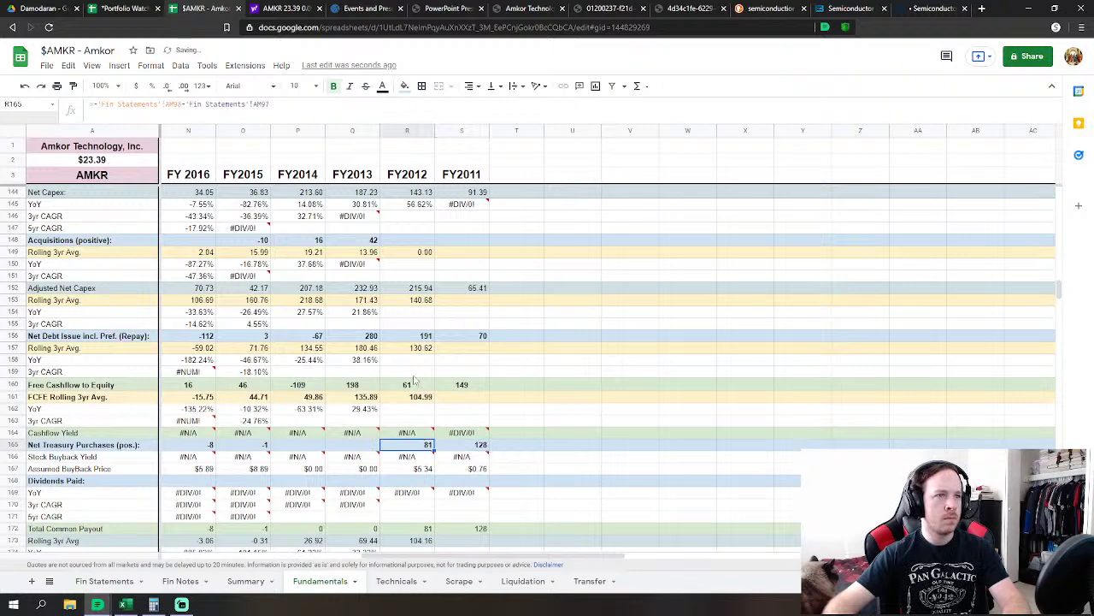
{"action": "left_click", "coordinate": [468, 338]}
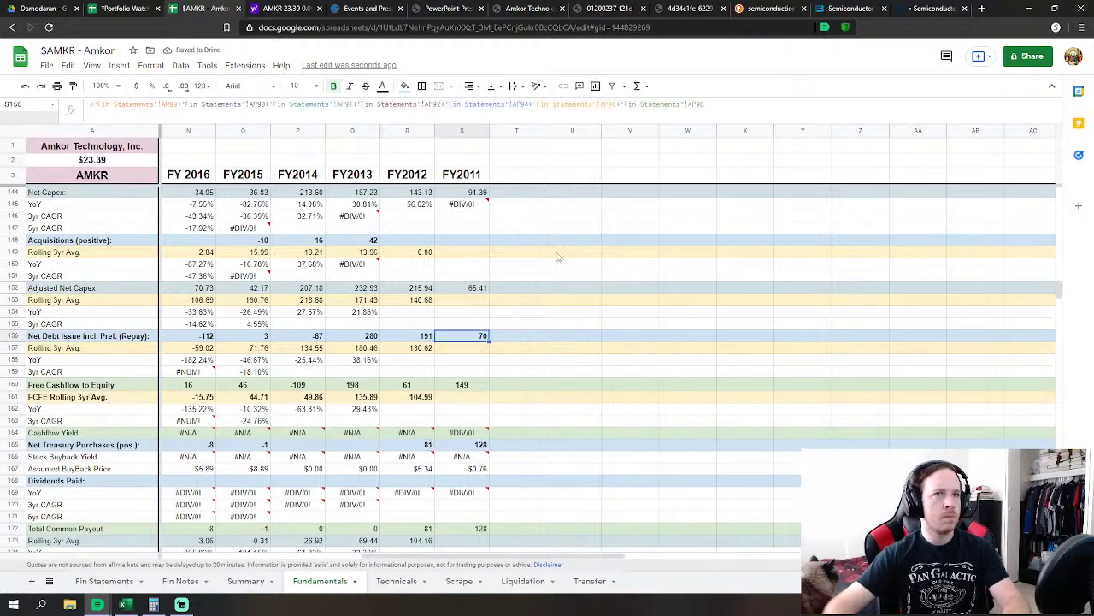
{"action": "key", "text": "F2"}
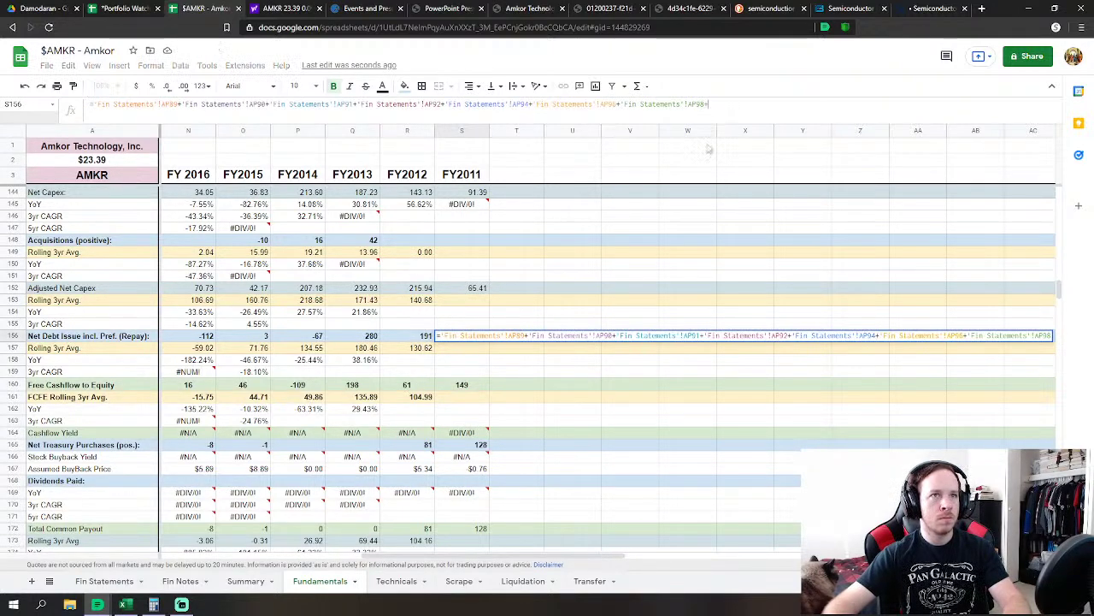
{"action": "left_click", "coordinate": [128, 587]}
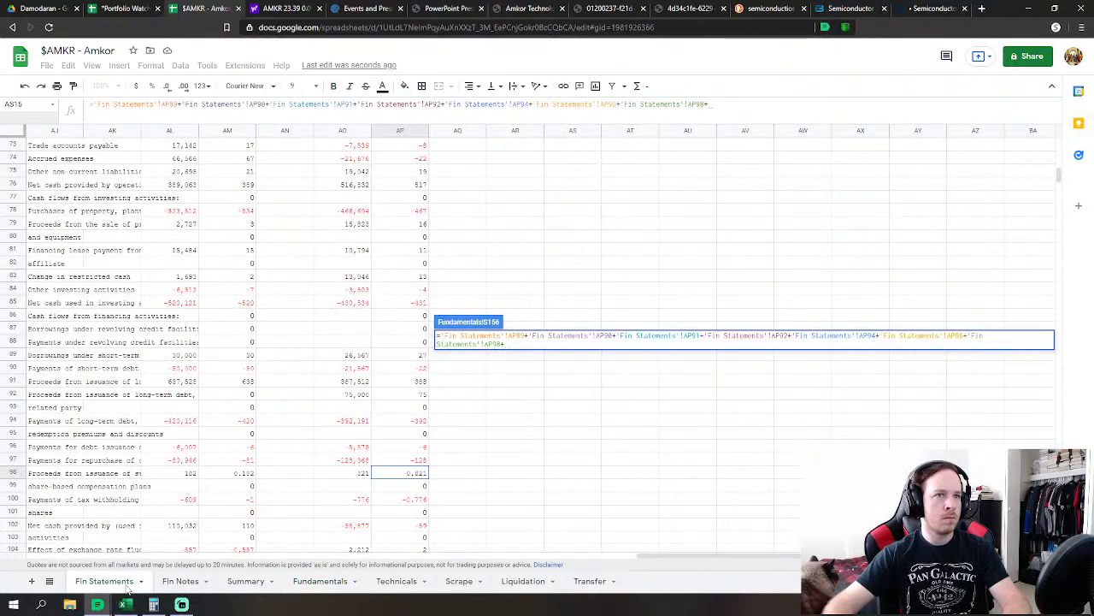
{"action": "left_click", "coordinate": [398, 501]}
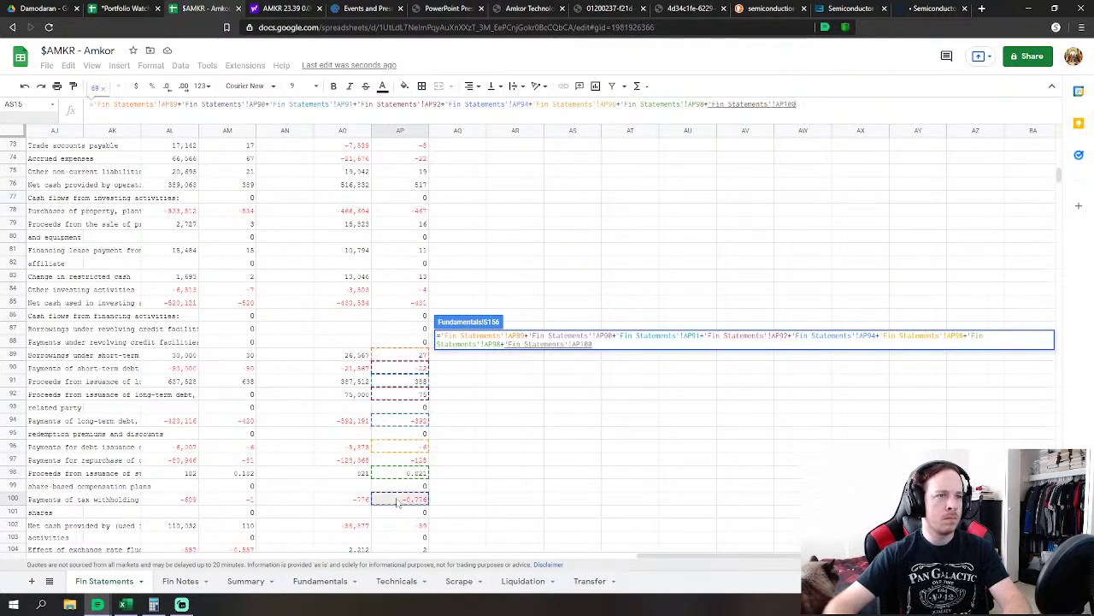
{"action": "key", "text": "Return"}
{"action": "scroll", "coordinate": [494, 444], "scroll_direction": "down", "scroll_amount": 6}
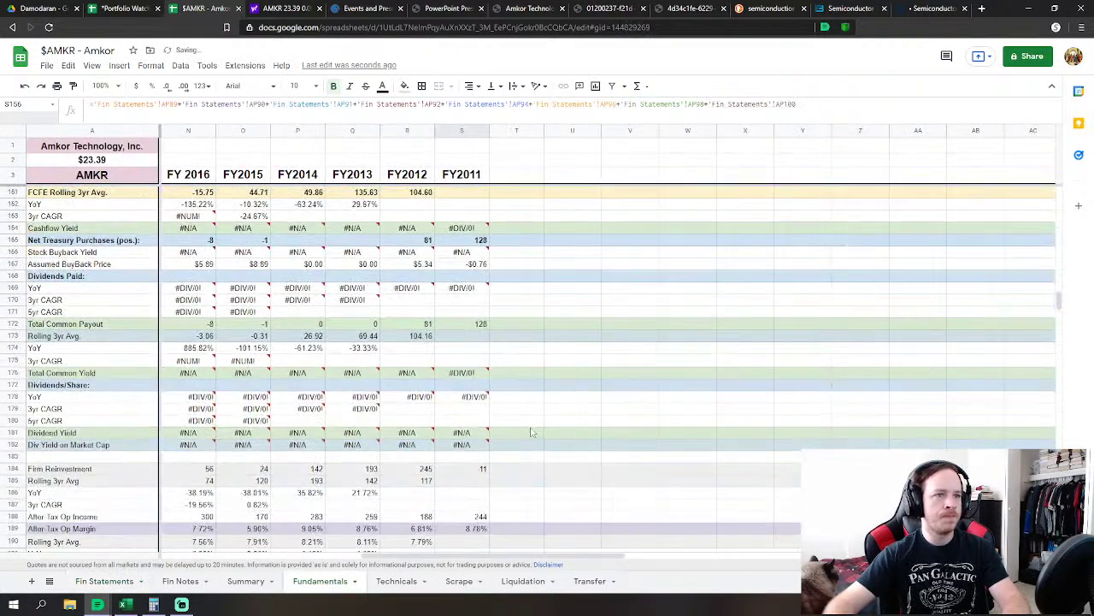
{"action": "scroll", "coordinate": [496, 423], "scroll_direction": "down", "scroll_amount": 10}
Link FY2011 Cash & Equivalents to Fin Statements AP151 (434.63)
{"action": "left_click", "coordinate": [462, 339]}
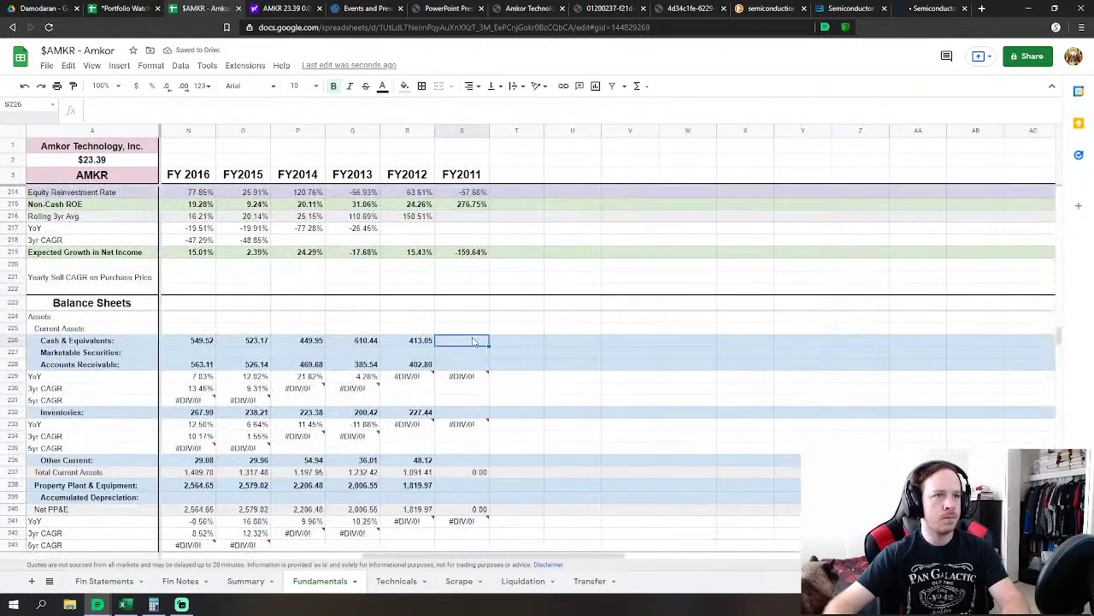
{"action": "scroll", "coordinate": [462, 338], "scroll_direction": "down", "scroll_amount": 2}
{"action": "type", "text": "="}
{"action": "left_click", "coordinate": [104, 581]}
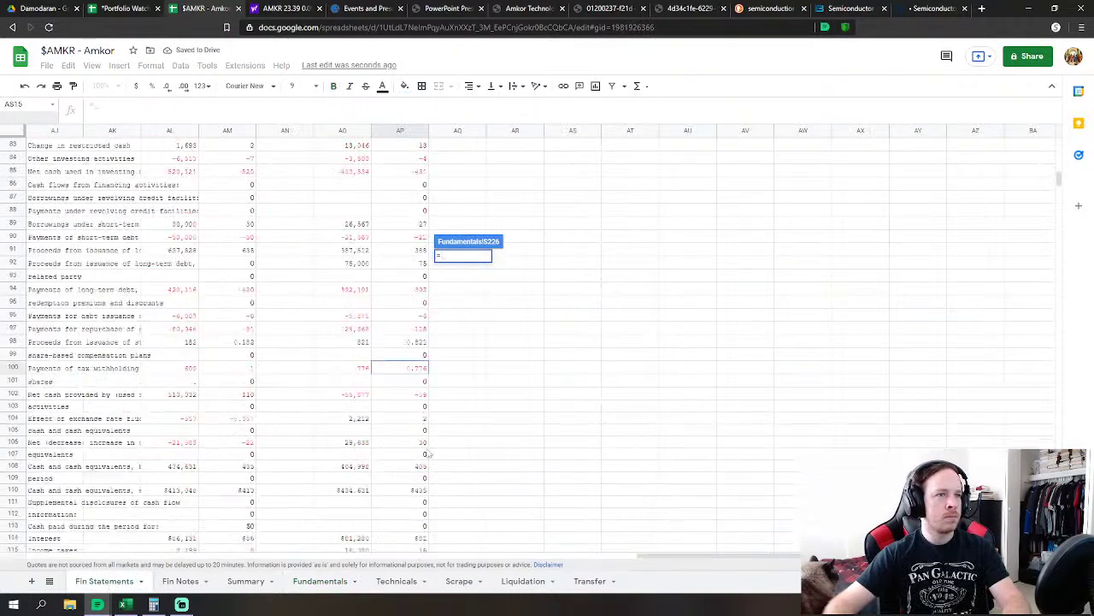
{"action": "scroll", "coordinate": [432, 453], "scroll_direction": "down", "scroll_amount": 4}
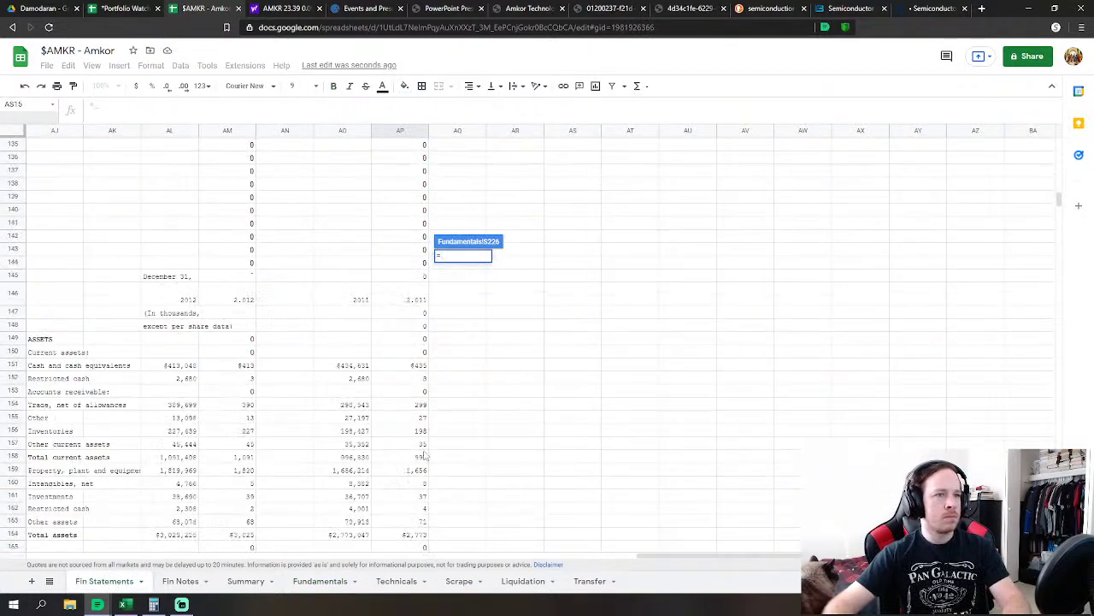
{"action": "left_click", "coordinate": [416, 365]}
{"action": "key", "text": "Return"}
Set FY2011 Accounts Receivable to AP154 plus AP155, giving 325.74
{"action": "key", "text": "Down"}
{"action": "key", "text": "Down"}
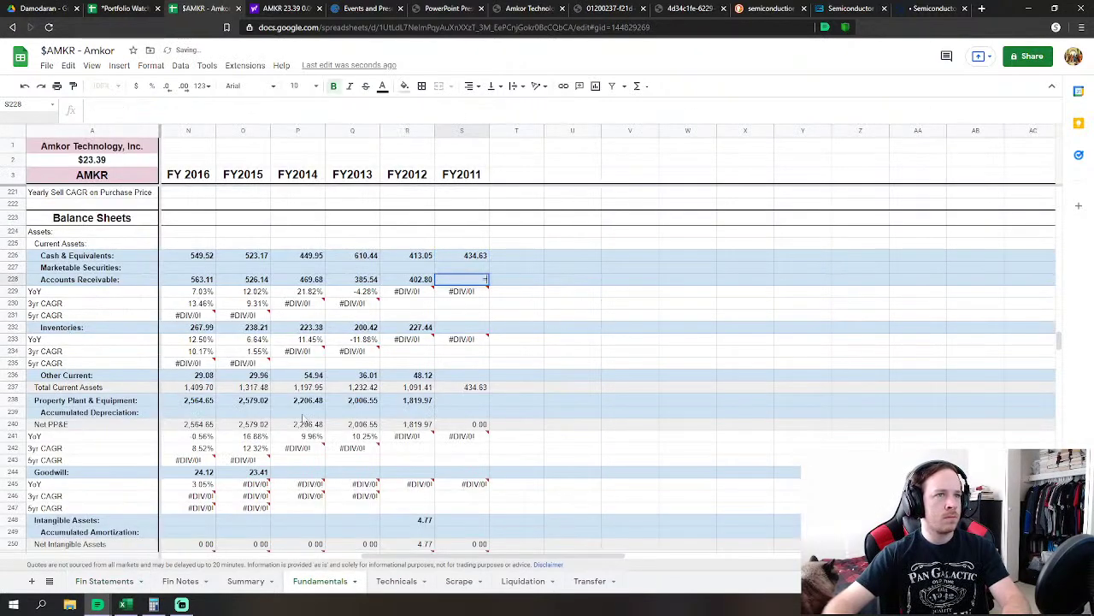
{"action": "type", "text": "="}
{"action": "left_click", "coordinate": [104, 581]}
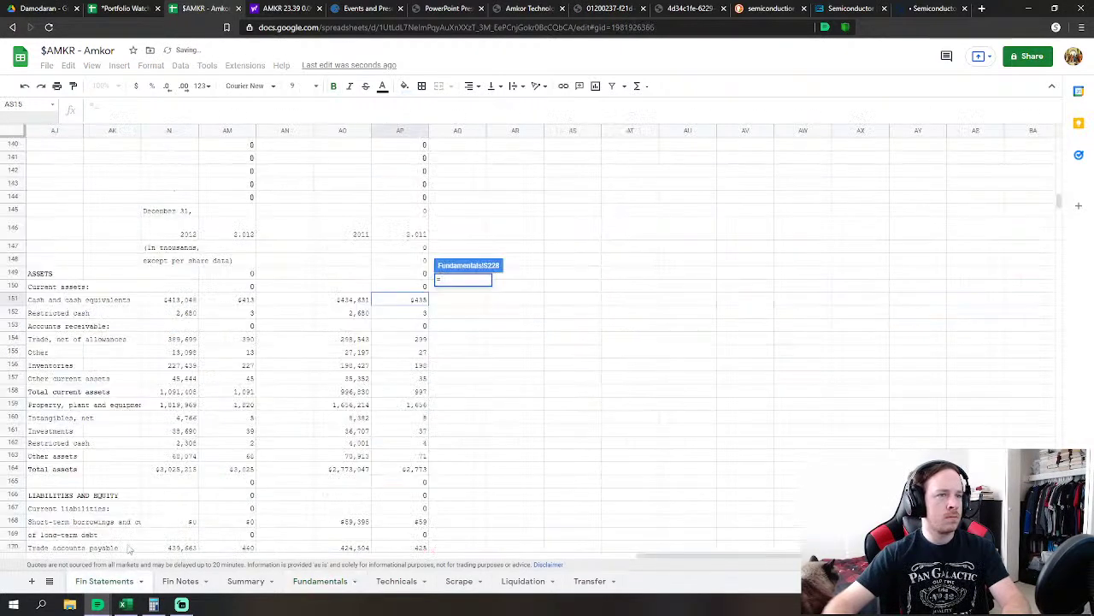
{"action": "left_click", "coordinate": [418, 340]}
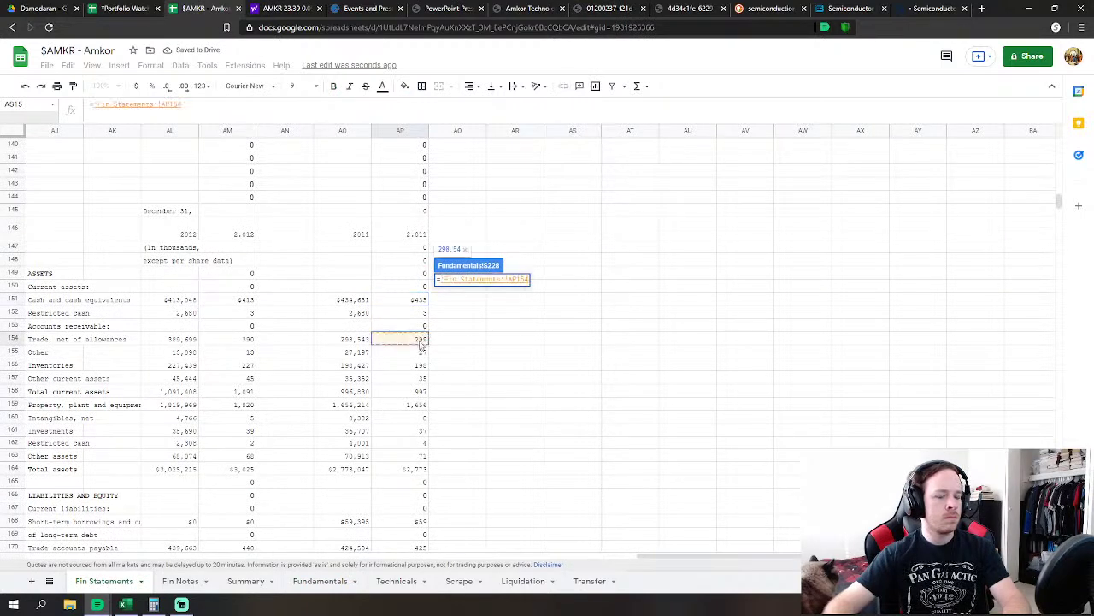
{"action": "type", "text": "+"}
{"action": "left_click", "coordinate": [422, 353]}
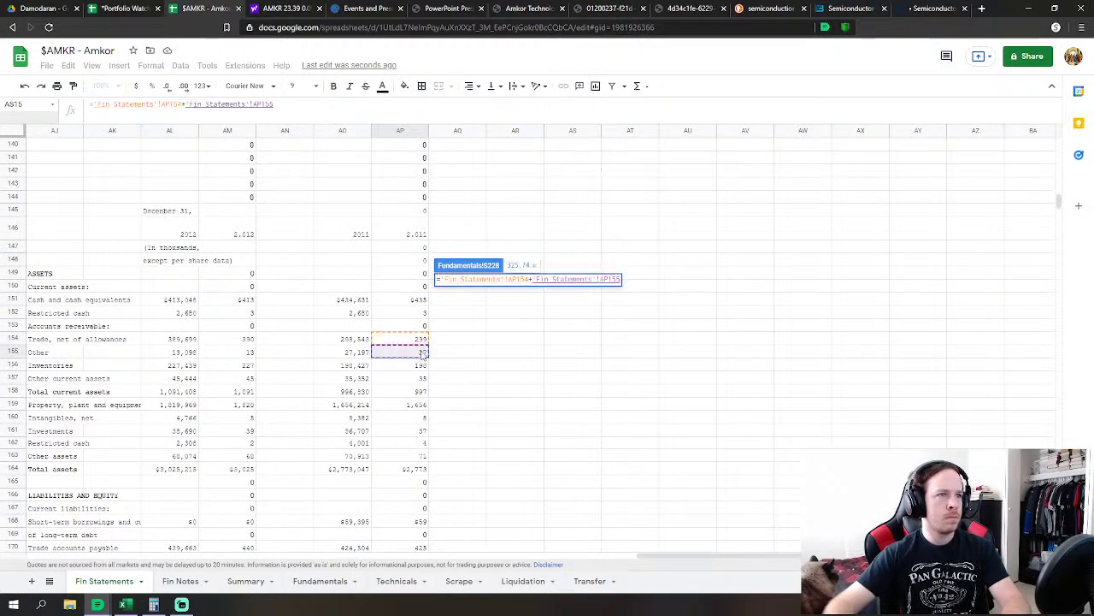
{"action": "key", "text": "Return"}
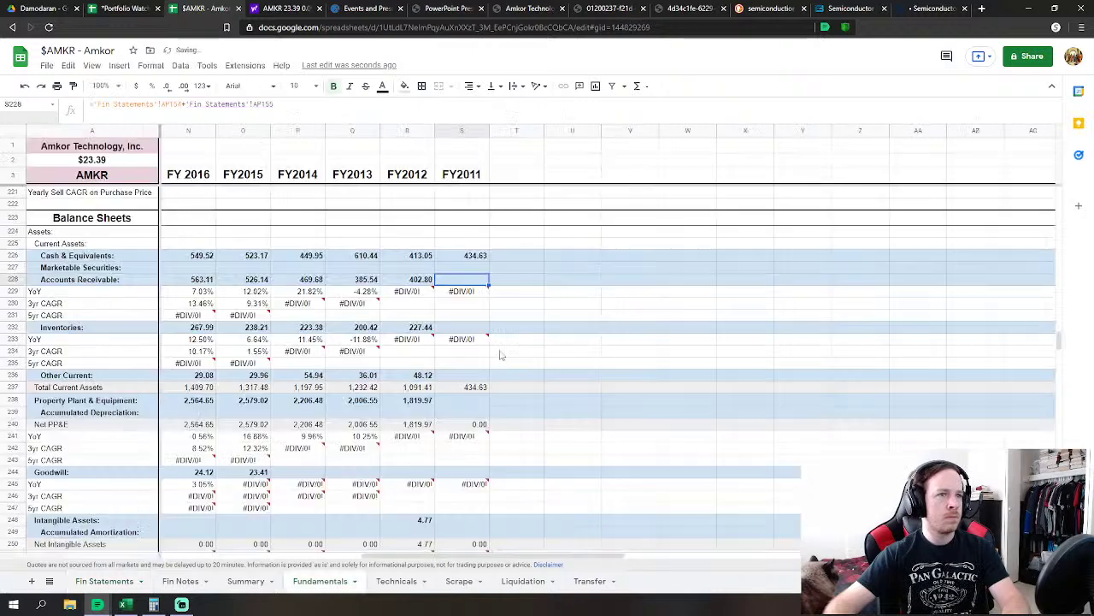
Link FY2011 Inventories to AP156 (198.43) and Other Current to AP157+AP152 (38.03)
{"action": "key", "text": "Down"}
{"action": "key", "text": "Down"}
{"action": "key", "text": "Down"}
{"action": "type", "text": "="}
{"action": "left_click", "coordinate": [105, 580]}
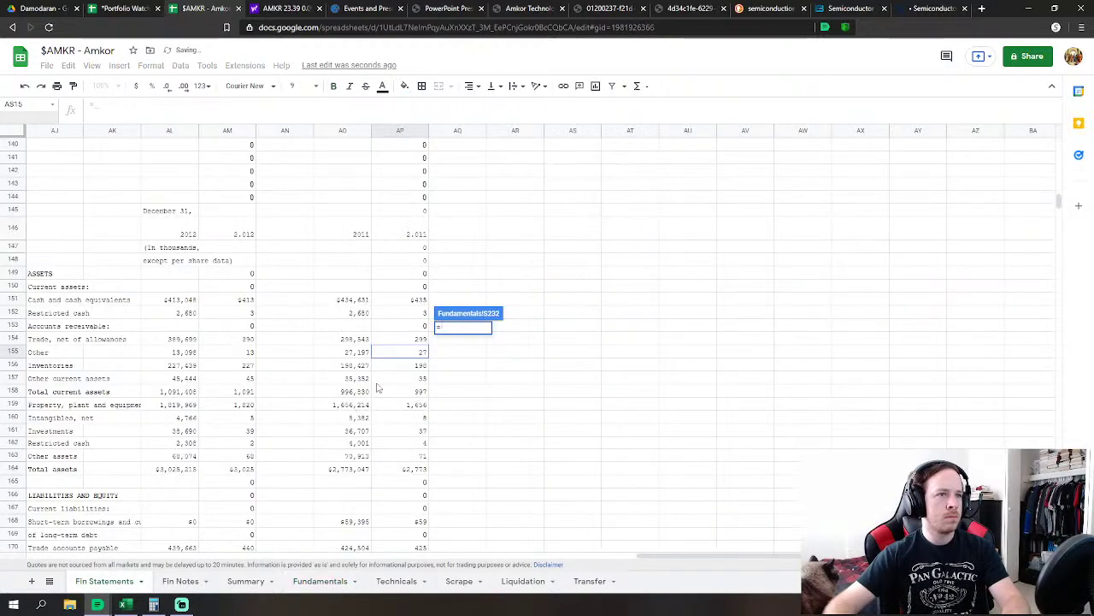
{"action": "left_click", "coordinate": [402, 363]}
{"action": "key", "text": "Return"}
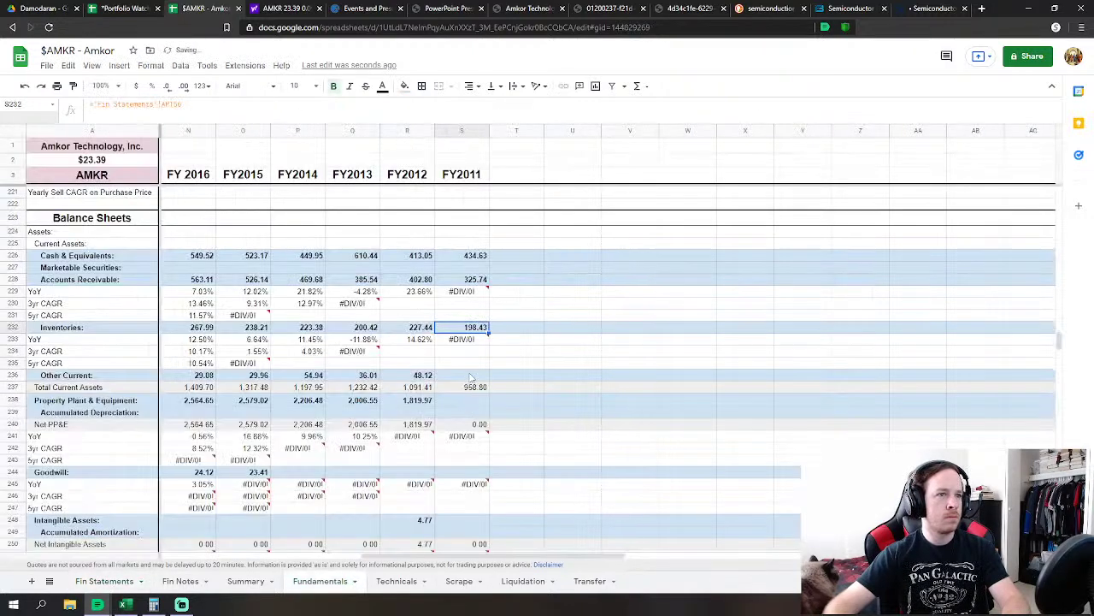
{"action": "key", "text": "Down"}
{"action": "key", "text": "Down"}
{"action": "key", "text": "Down"}
{"action": "key", "text": "Down"}
{"action": "type", "text": "="}
{"action": "left_click", "coordinate": [104, 581]}
{"action": "left_click", "coordinate": [420, 379]}
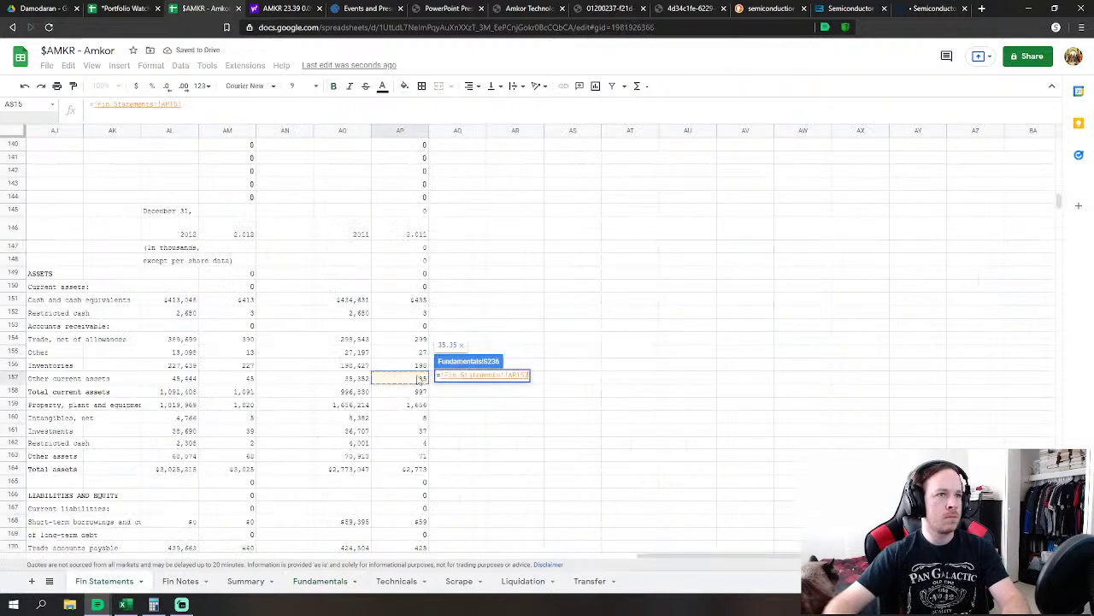
{"action": "type", "text": "+"}
{"action": "left_click", "coordinate": [420, 313]}
{"action": "key", "text": "Return"}
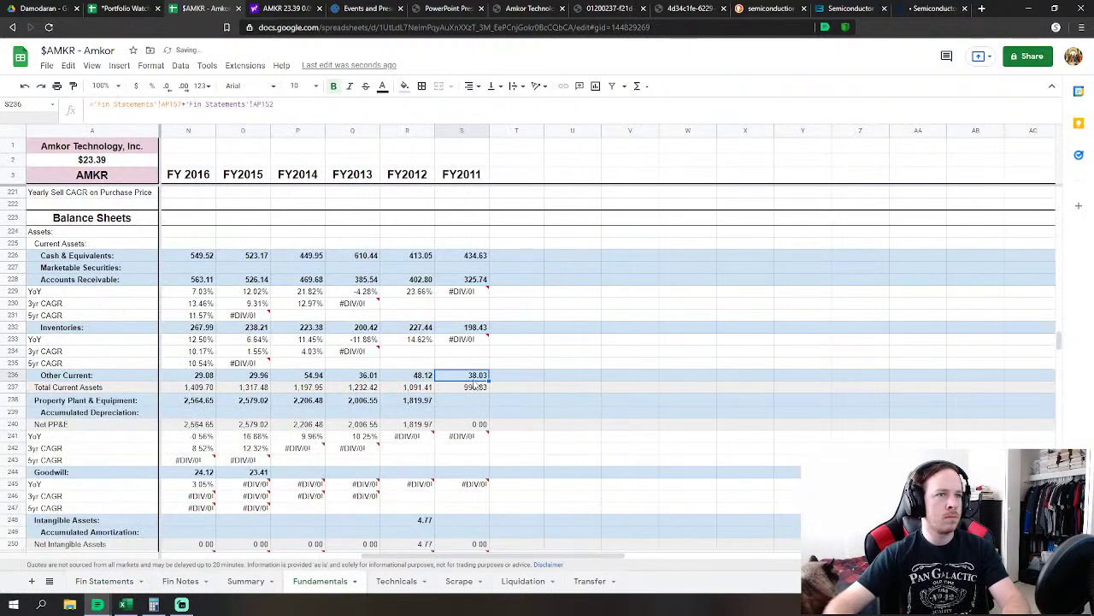
Link FY2011 Property Plant & Equipment to Fin Statements AP159 (1,656.21)
{"action": "left_click", "coordinate": [473, 402]}
{"action": "type", "text": "="}
{"action": "left_click", "coordinate": [105, 581]}
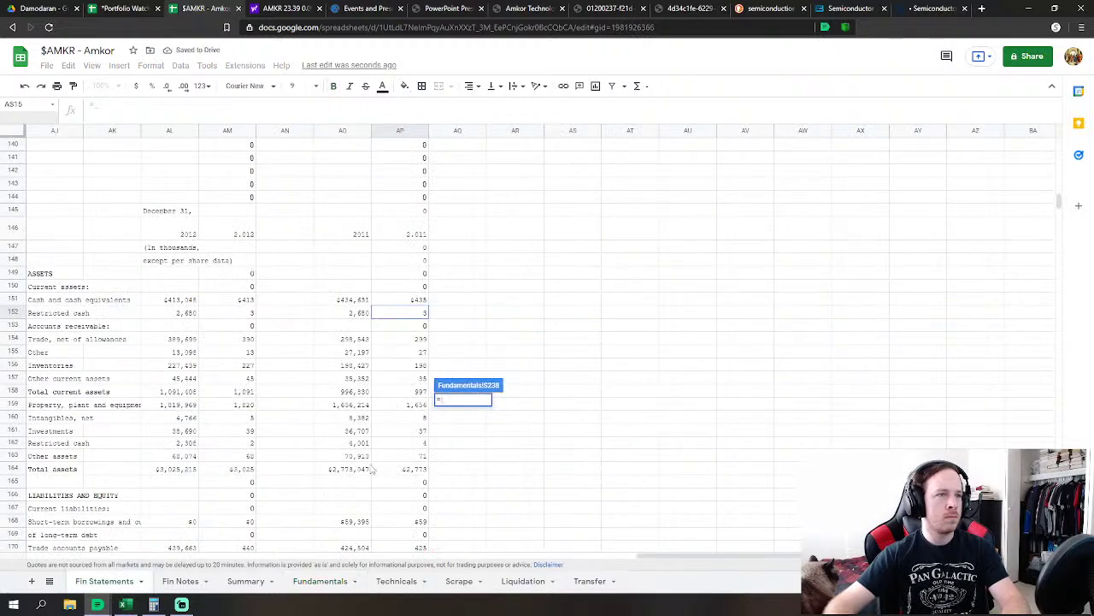
{"action": "left_click", "coordinate": [409, 404]}
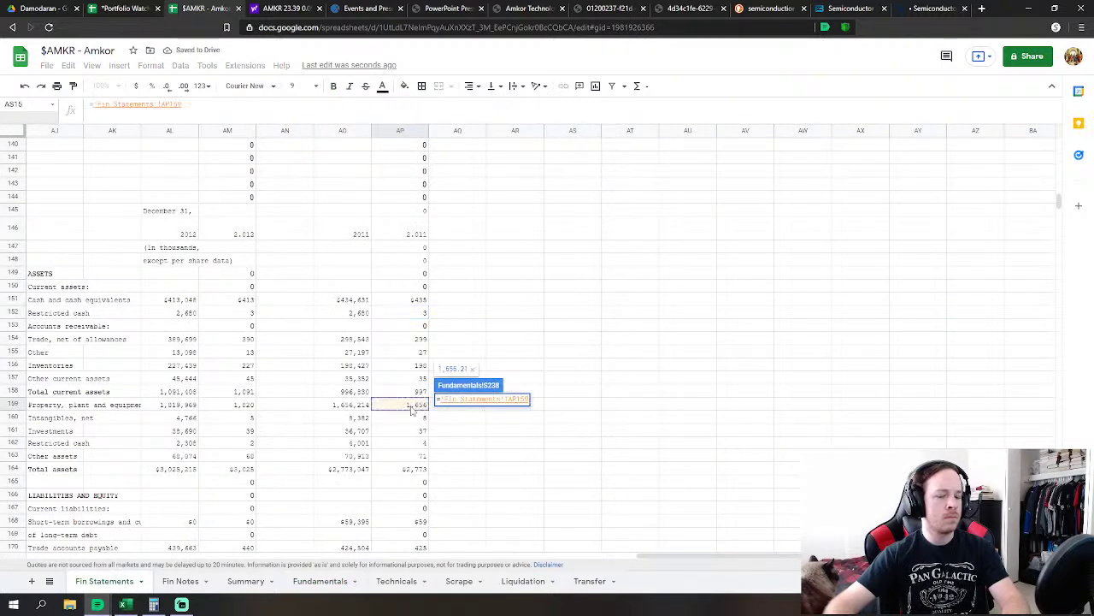
{"action": "key", "text": "Return"}
{"action": "left_click", "coordinate": [462, 474]}
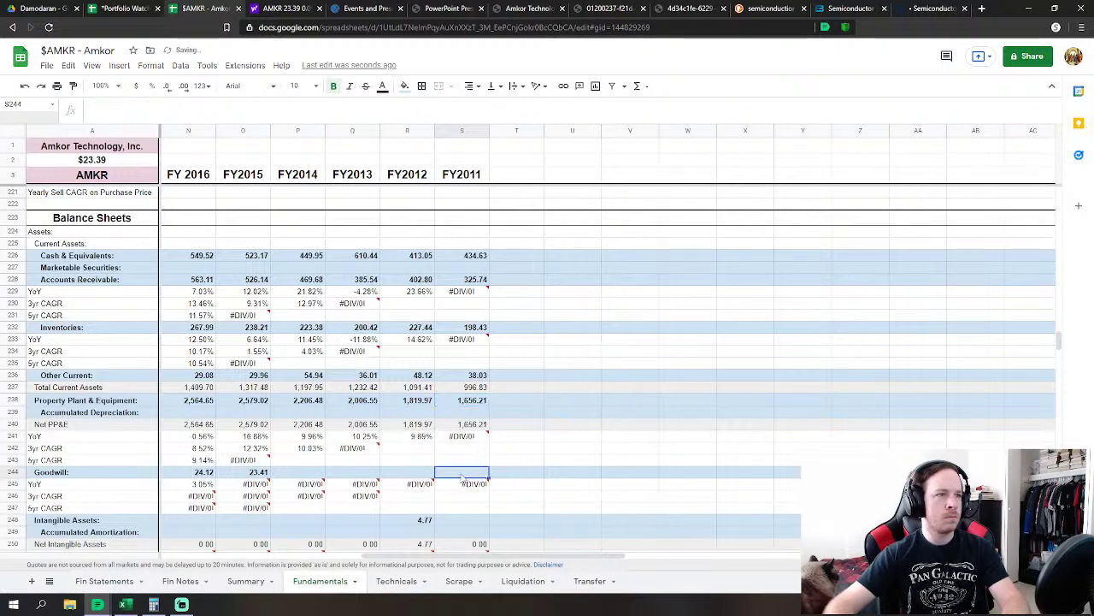
Link FY2011 Intangible Assets to the 2011 intangibles figure on Fin Statements
{"action": "left_click", "coordinate": [461, 520]}
{"action": "type", "text": "="}
{"action": "left_click", "coordinate": [105, 581]}
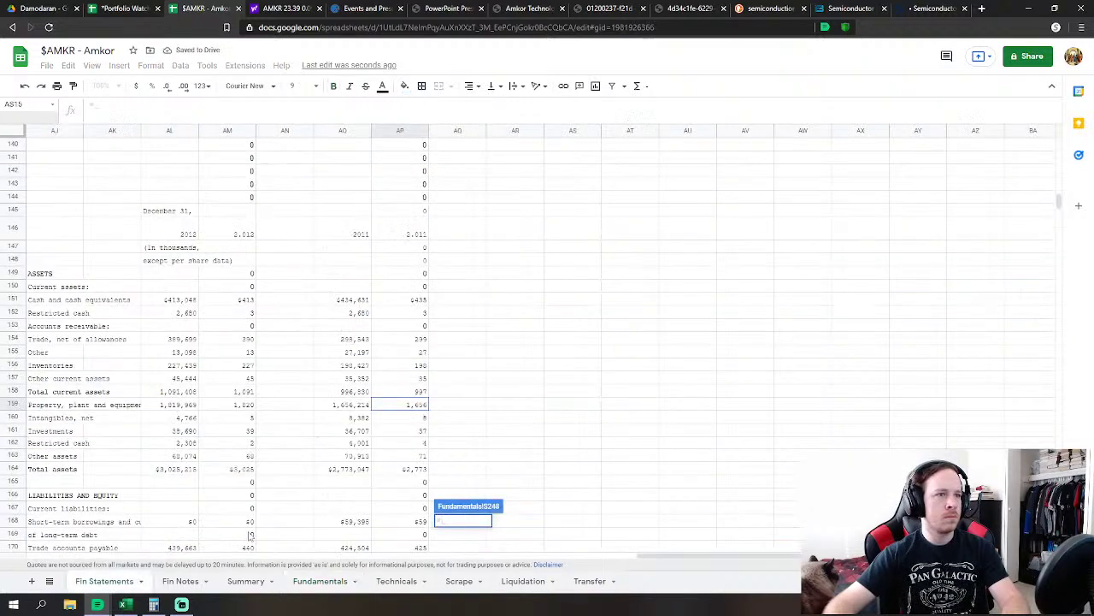
{"action": "left_click", "coordinate": [411, 422]}
{"action": "key", "text": "Return"}
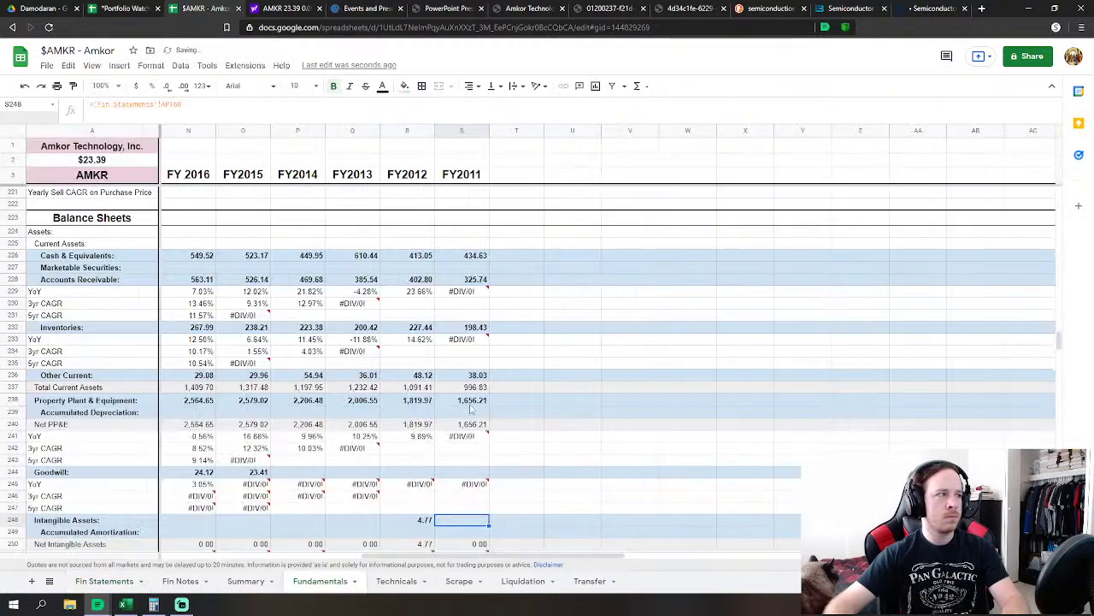
{"action": "scroll", "coordinate": [470, 413], "scroll_direction": "down", "scroll_amount": 3}
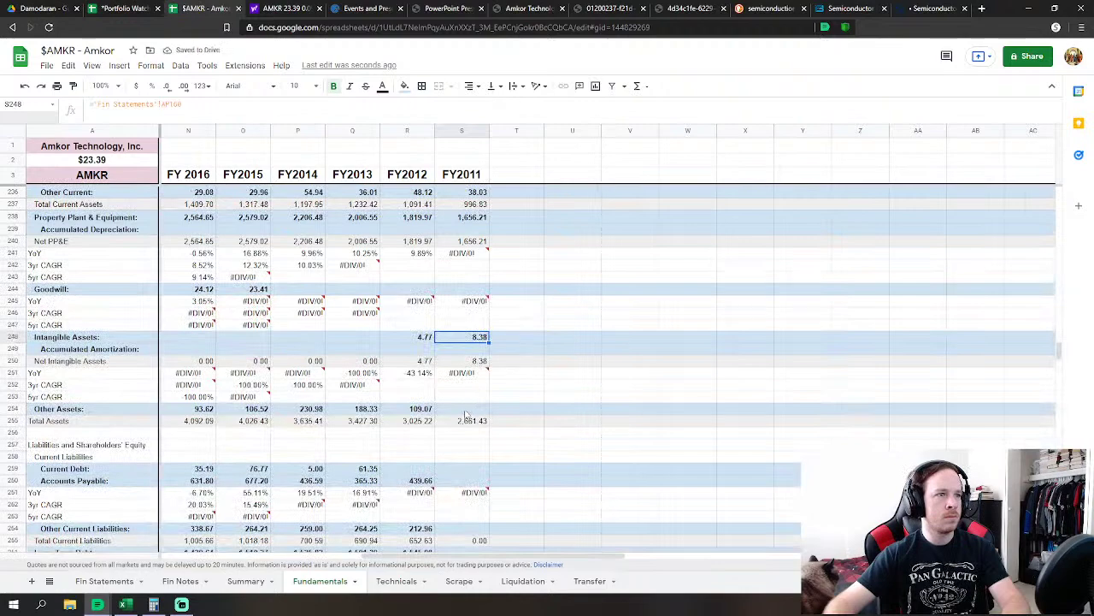
Link FY2011 Other Assets to the 2011 other assets figure and check Total Assets
{"action": "left_click", "coordinate": [471, 411]}
{"action": "type", "text": "="}
{"action": "left_click", "coordinate": [104, 580]}
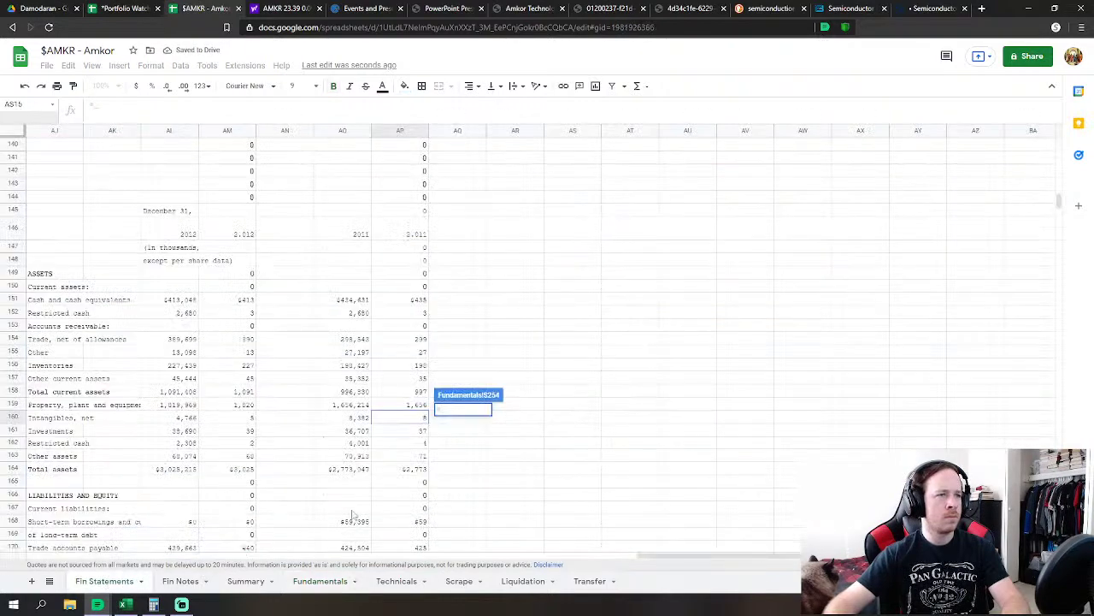
{"action": "left_click", "coordinate": [409, 458]}
{"action": "key", "text": "Return"}
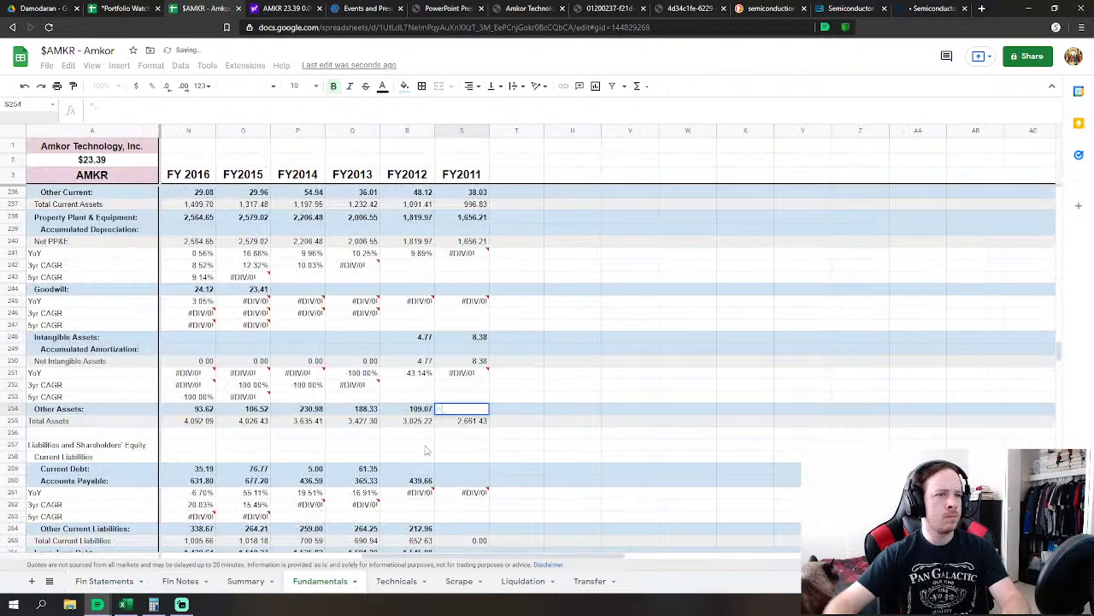
{"action": "left_click", "coordinate": [463, 420]}
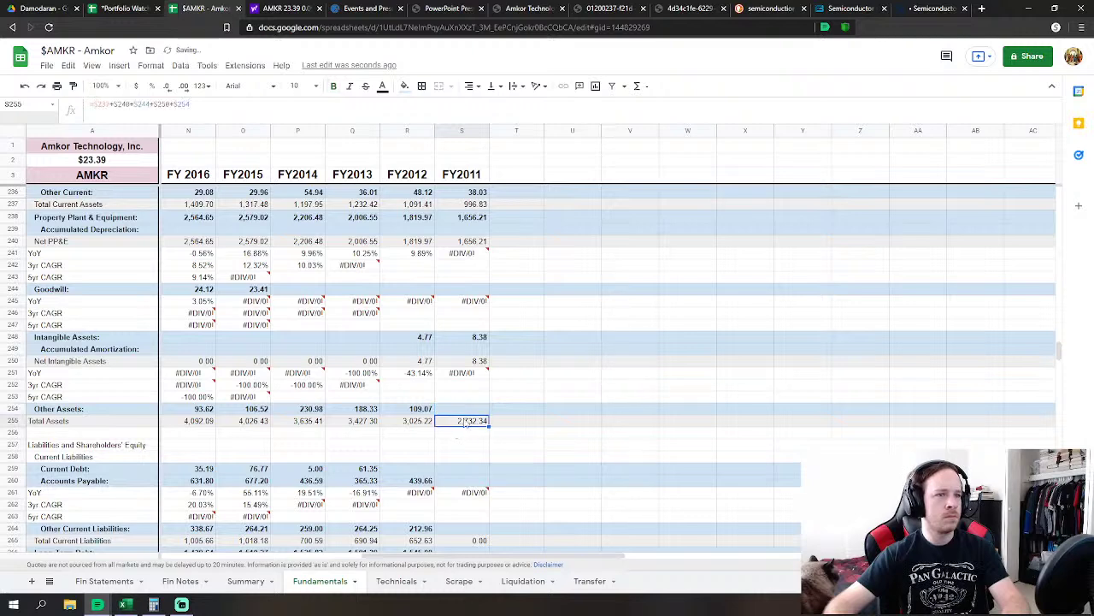
Rebuild FY2011 Other Assets as investments plus restricted cash plus other assets
{"action": "double_click", "coordinate": [468, 410]}
{"action": "left_click", "coordinate": [104, 580]}
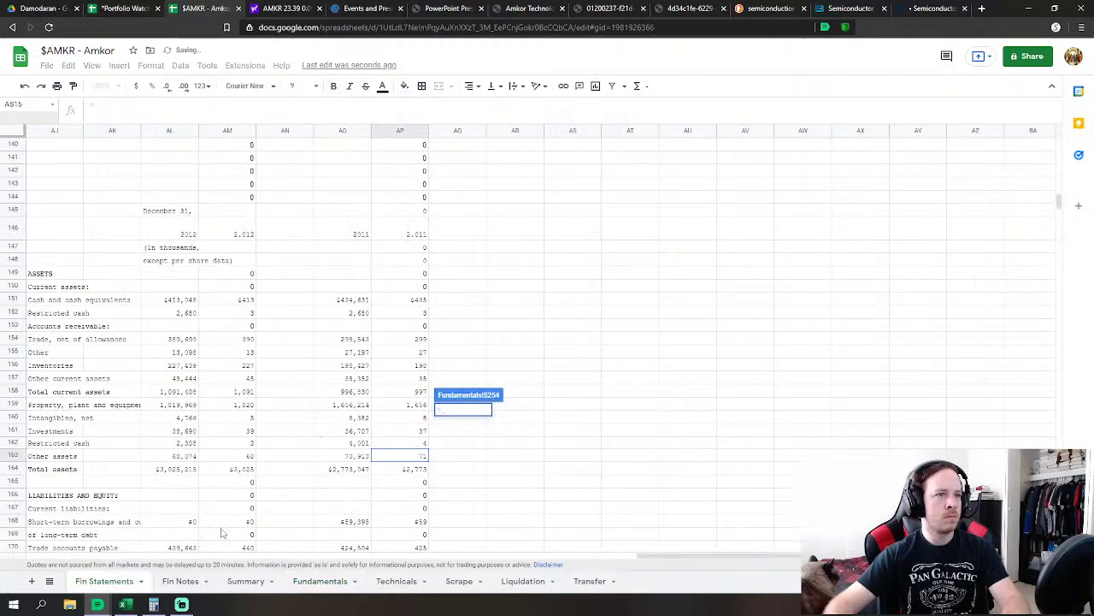
{"action": "left_click", "coordinate": [418, 432]}
{"action": "type", "text": "+"}
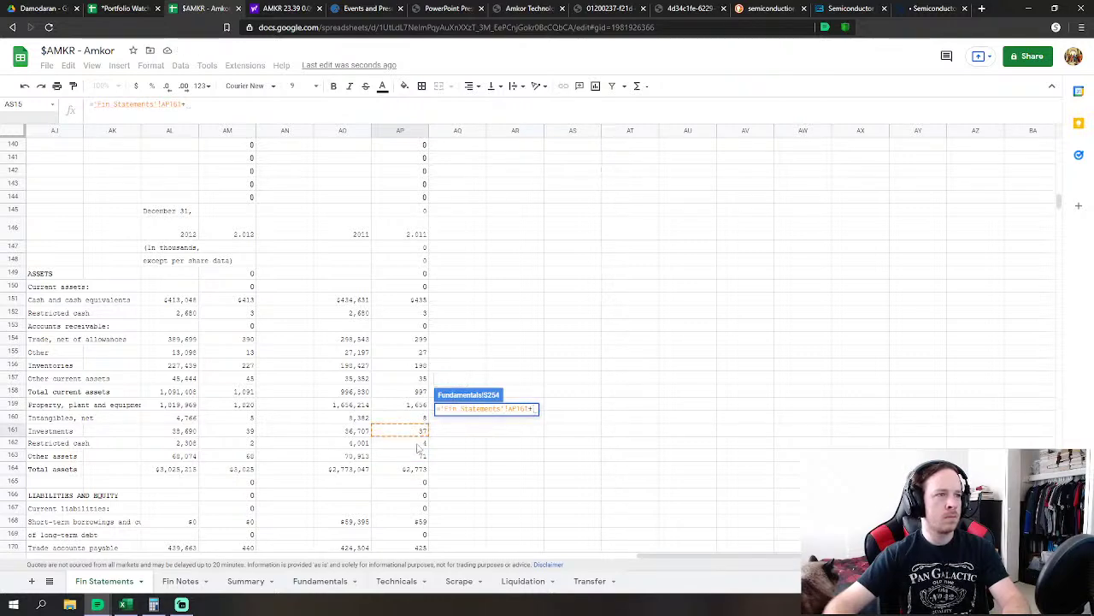
{"action": "left_click", "coordinate": [419, 443]}
{"action": "type", "text": "+"}
{"action": "left_click", "coordinate": [421, 456]}
{"action": "key", "text": "Return"}
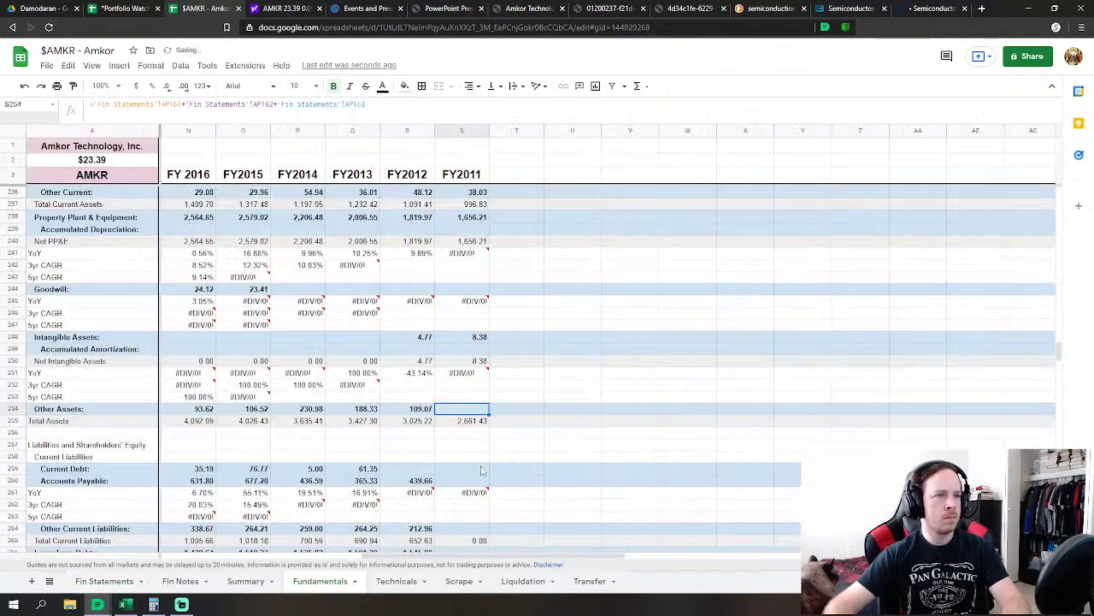
{"action": "scroll", "coordinate": [481, 470], "scroll_direction": "down", "scroll_amount": 3}
Link FY2011 Accounts Payable to trade payables and Current Debt to short-term borrowings
{"action": "left_click", "coordinate": [469, 397]}
{"action": "type", "text": "="}
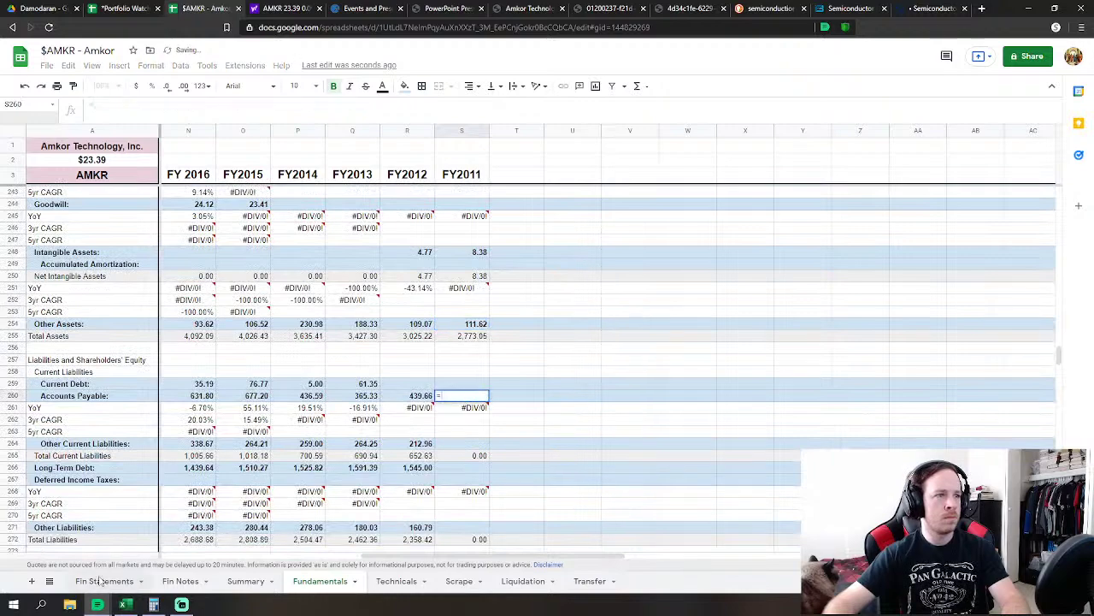
{"action": "left_click", "coordinate": [101, 581]}
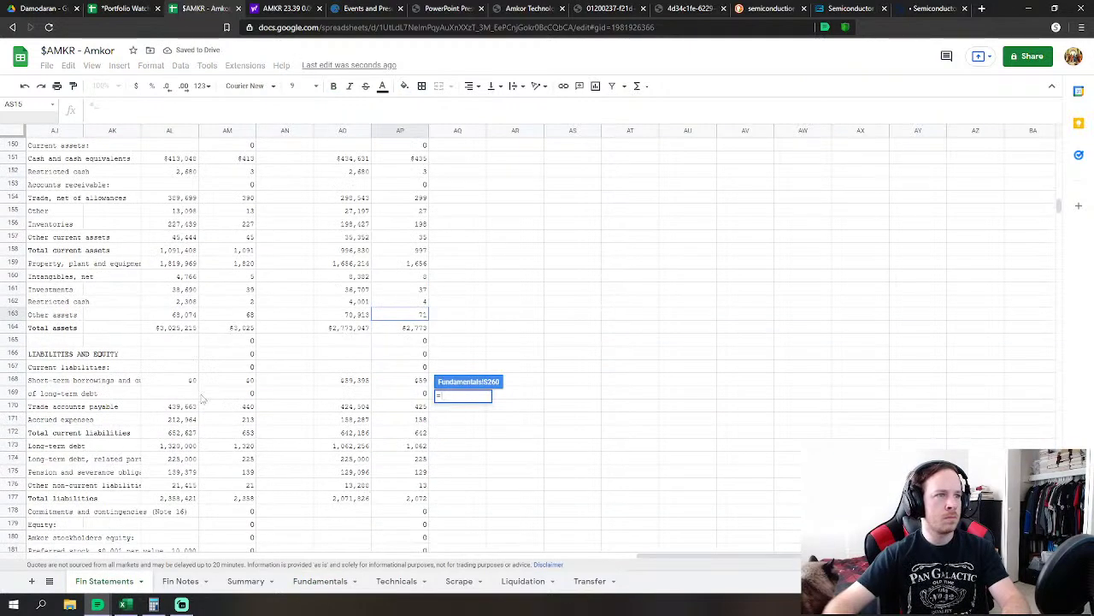
{"action": "left_click", "coordinate": [419, 406]}
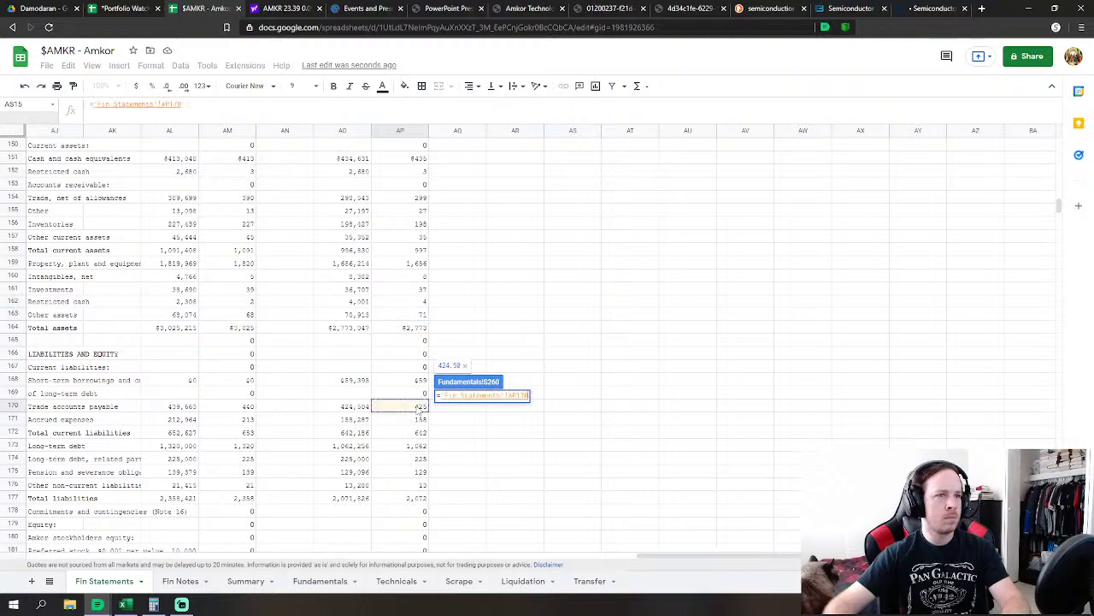
{"action": "key", "text": "Return"}
{"action": "key", "text": "Up"}
{"action": "key", "text": "Up"}
{"action": "type", "text": "="}
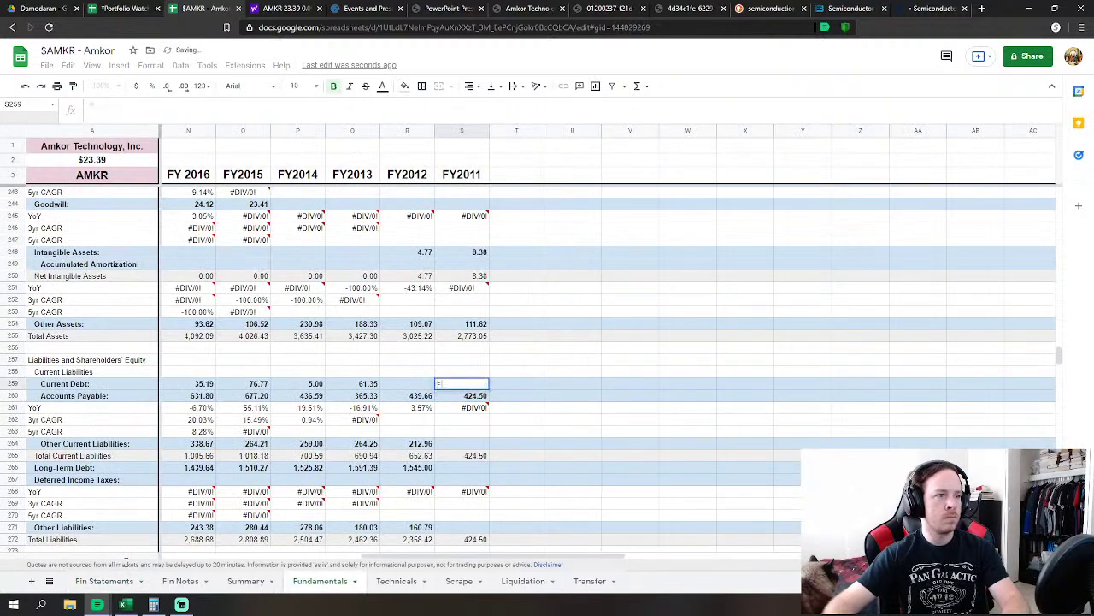
{"action": "left_click", "coordinate": [105, 580]}
{"action": "left_click", "coordinate": [409, 381]}
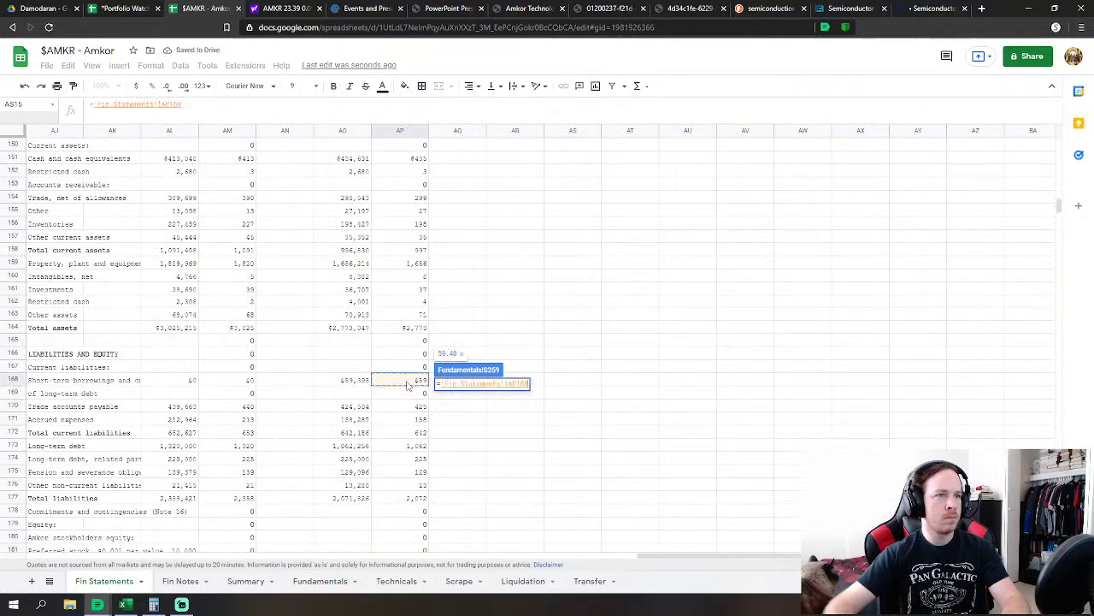
{"action": "key", "text": "Return"}
Link FY2011 Other Current Liabilities to accrued expenses and Long-Term Debt to both debt lines summed
{"action": "key", "text": "Down"}
{"action": "key", "text": "Down"}
{"action": "key", "text": "Down"}
{"action": "key", "text": "Down"}
{"action": "type", "text": "="}
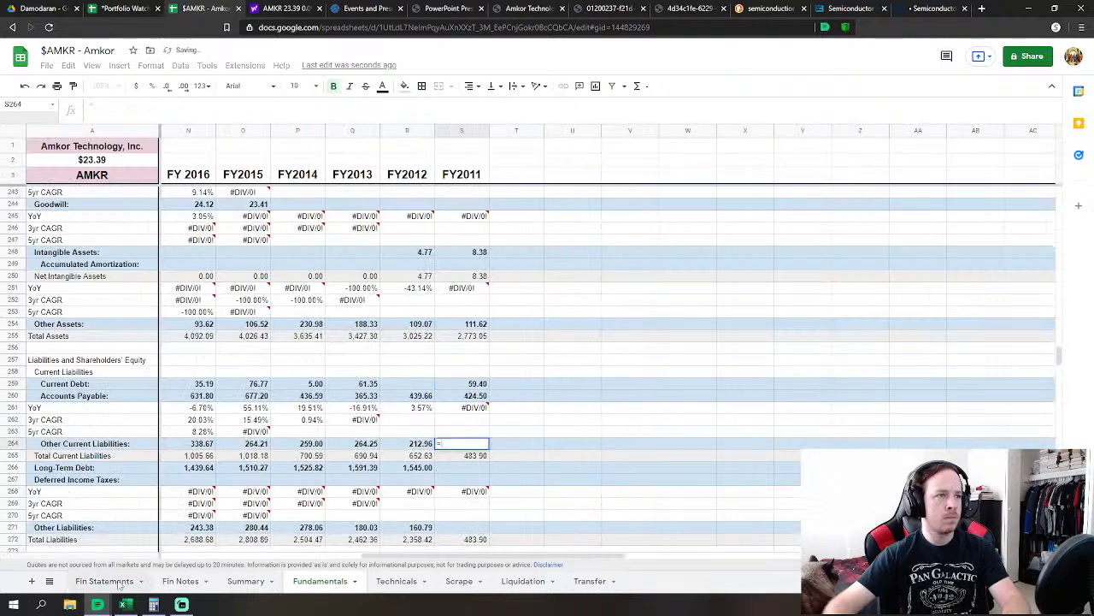
{"action": "left_click", "coordinate": [104, 581]}
{"action": "left_click", "coordinate": [421, 420]}
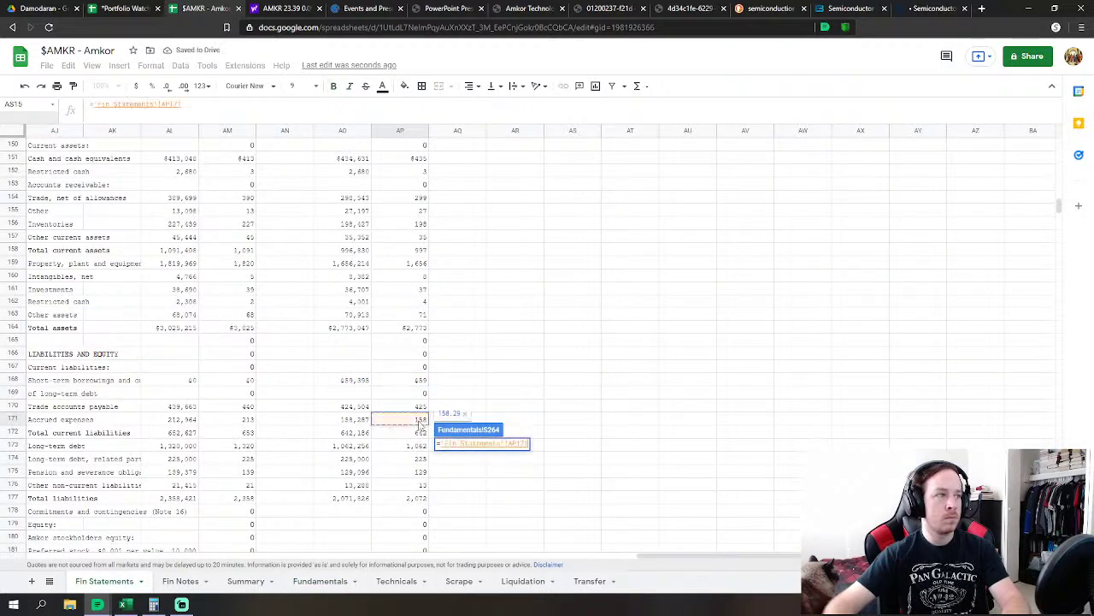
{"action": "key", "text": "Return"}
{"action": "key", "text": "Down"}
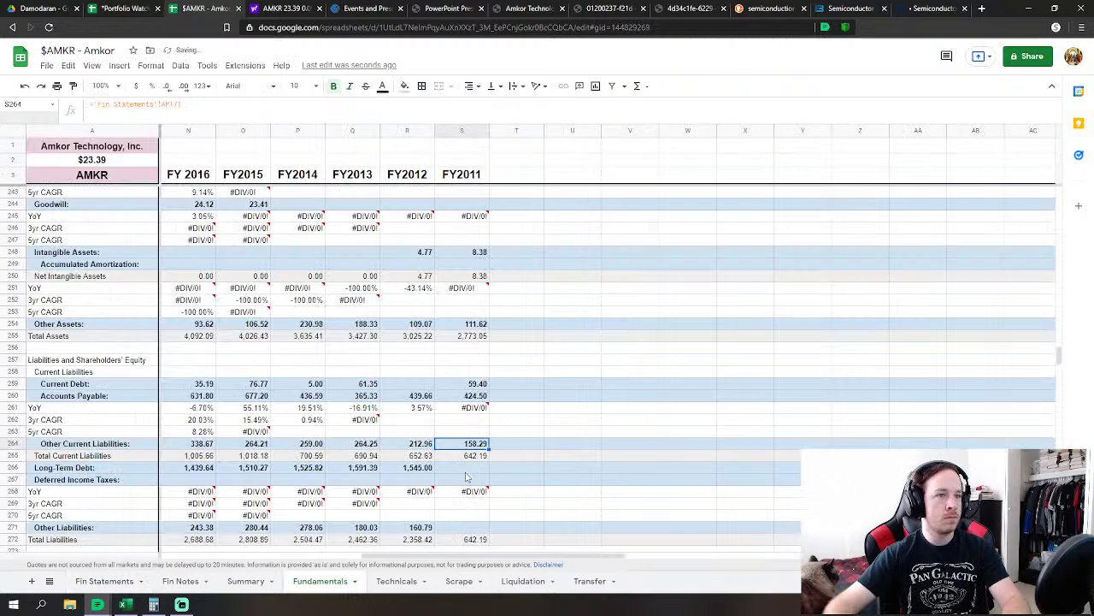
{"action": "type", "text": "="}
{"action": "left_click", "coordinate": [107, 580]}
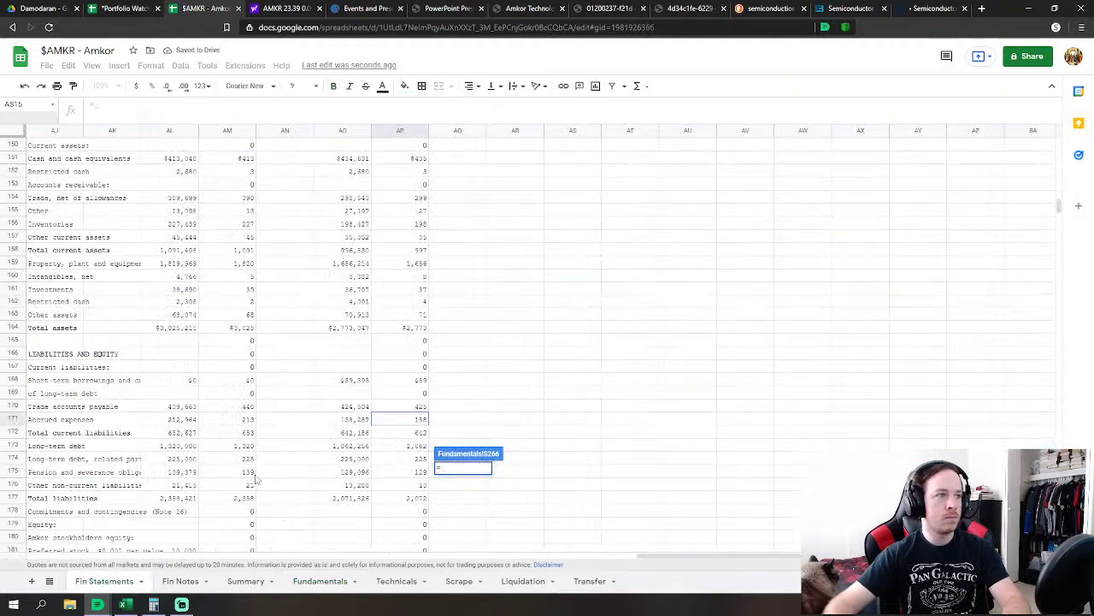
{"action": "left_click", "coordinate": [402, 446]}
{"action": "type", "text": "+"}
{"action": "left_click", "coordinate": [419, 460]}
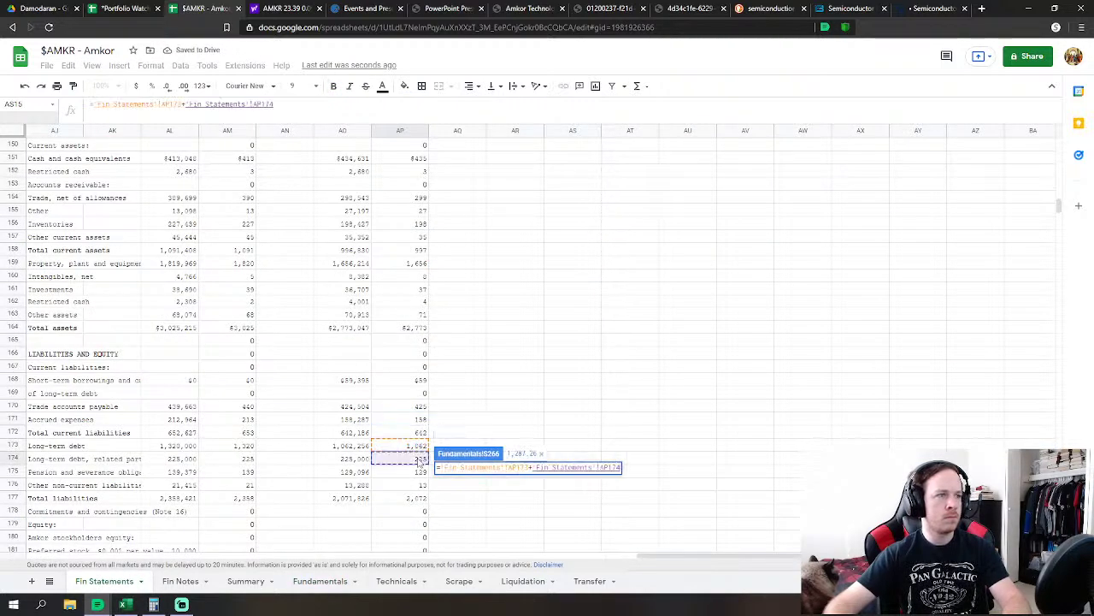
{"action": "key", "text": "Return"}
Set FY2011 Other Liabilities to pension and severance obligations plus other non-current liabilities
{"action": "key", "text": "Down"}
{"action": "key", "text": "Down"}
{"action": "key", "text": "Down"}
{"action": "key", "text": "Down"}
{"action": "type", "text": "="}
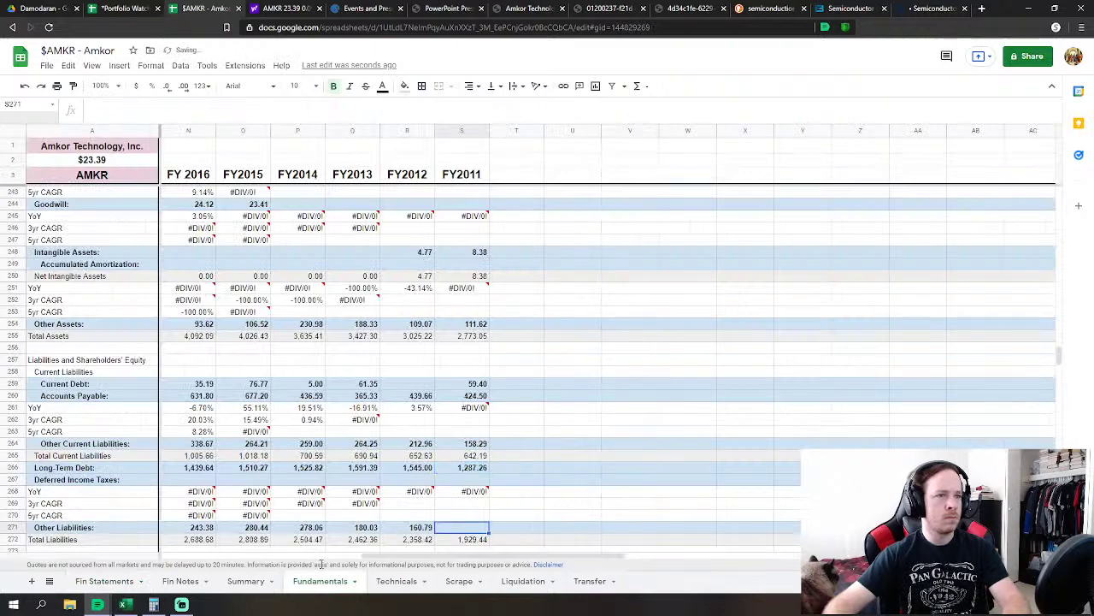
{"action": "left_click", "coordinate": [108, 581]}
{"action": "left_click", "coordinate": [419, 473]}
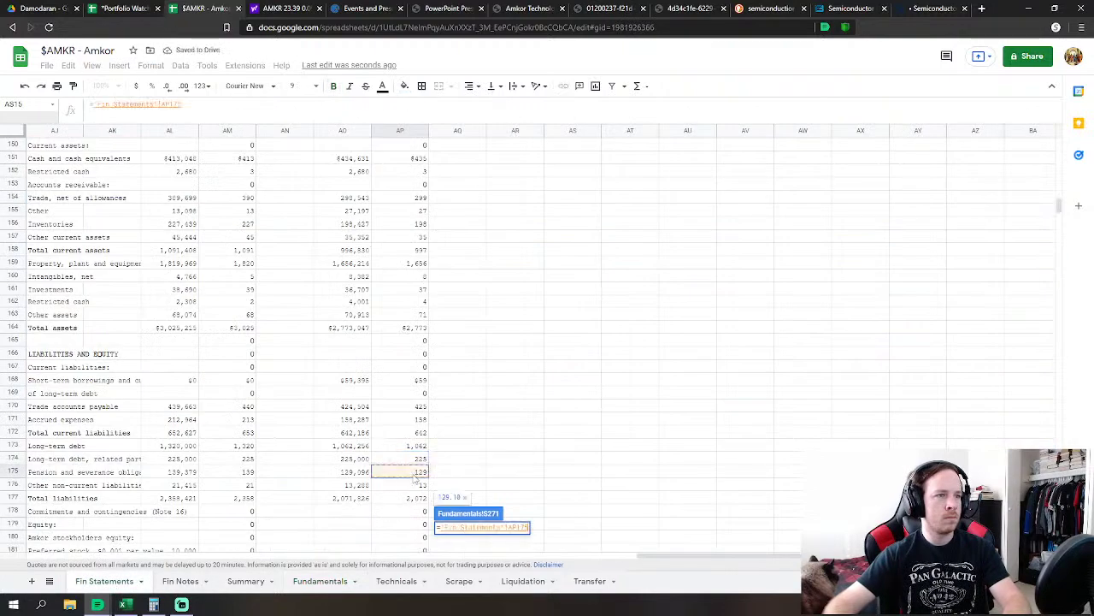
{"action": "type", "text": "+"}
{"action": "left_click", "coordinate": [421, 484]}
{"action": "key", "text": "Return"}
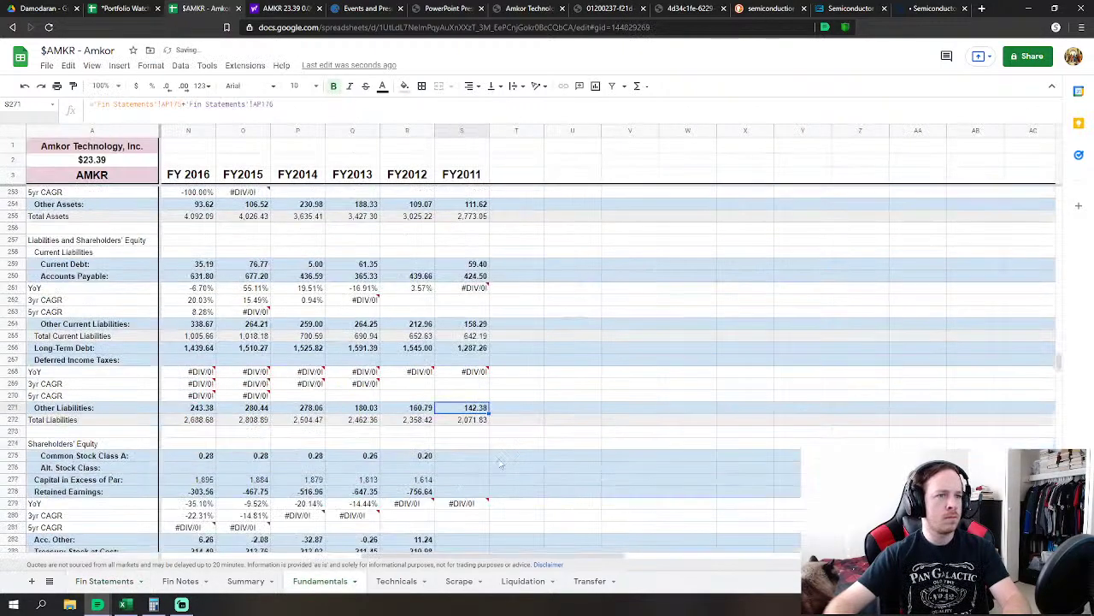
Begin the FY2011 Common Stock formula referencing Fin Statements AP184
{"action": "key", "text": "Down"}
{"action": "key", "text": "Down"}
{"action": "key", "text": "Down"}
{"action": "key", "text": "Down"}
{"action": "type", "text": "="}
{"action": "left_click", "coordinate": [104, 581]}
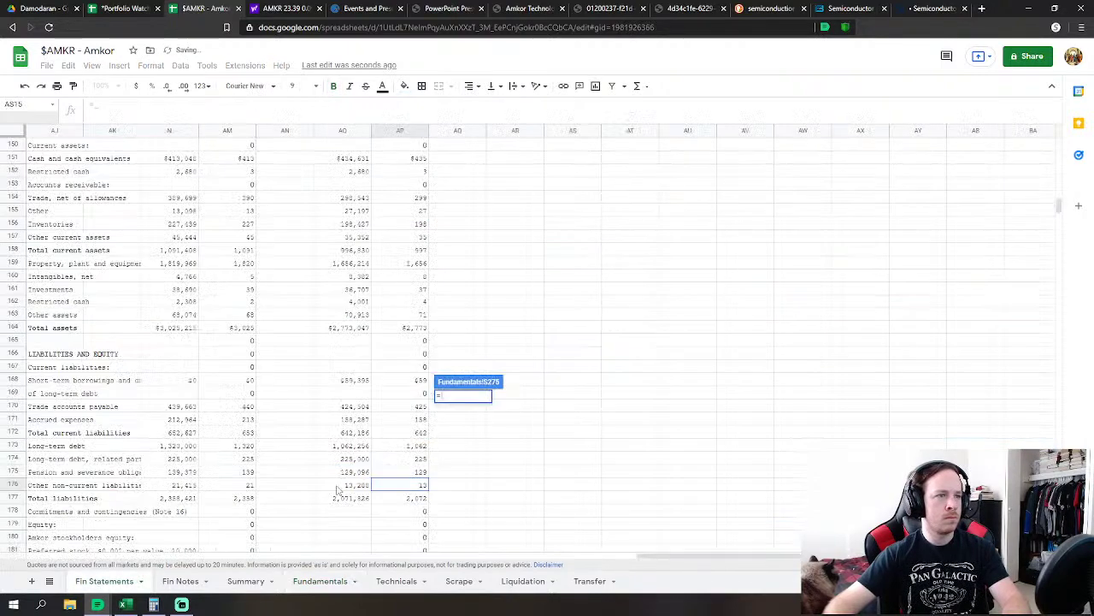
{"action": "left_click", "coordinate": [419, 460]}
Finish Common Stock and link FY2011 Capital in Excess of Par and Retained Earnings
{"action": "scroll", "coordinate": [525, 467], "scroll_direction": "down", "scroll_amount": 2}
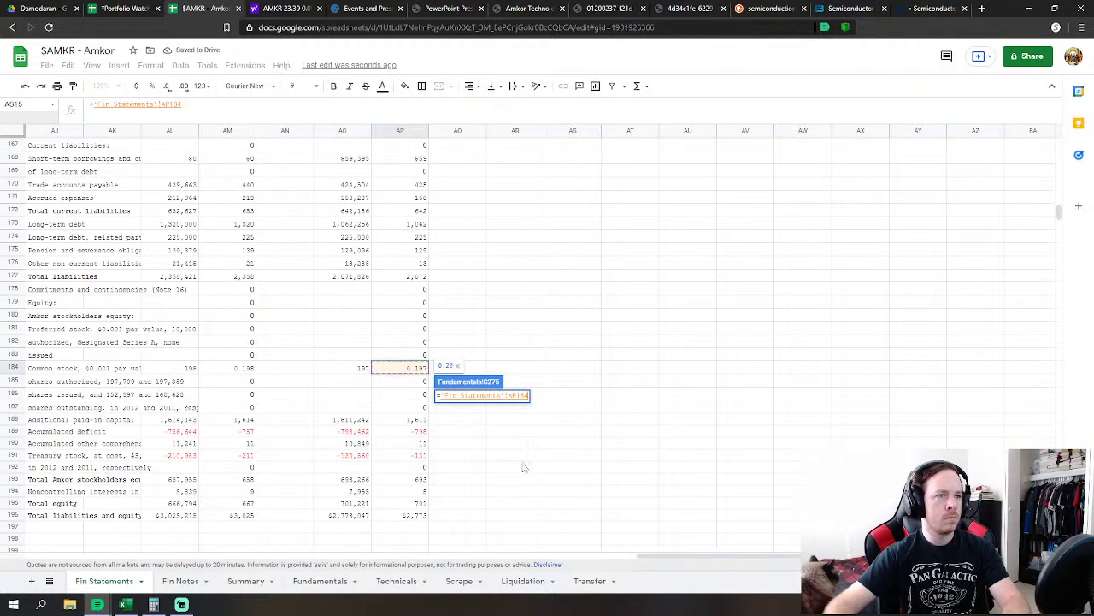
{"action": "key", "text": "Return"}
{"action": "key", "text": "Down"}
{"action": "type", "text": "="}
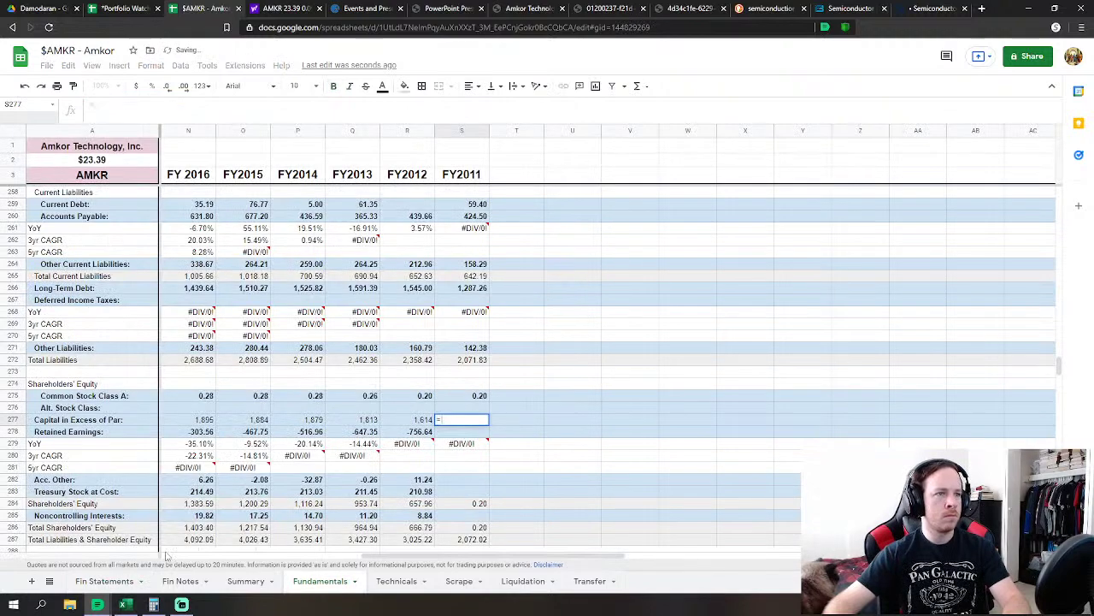
{"action": "left_click", "coordinate": [104, 581]}
{"action": "left_click", "coordinate": [422, 427]}
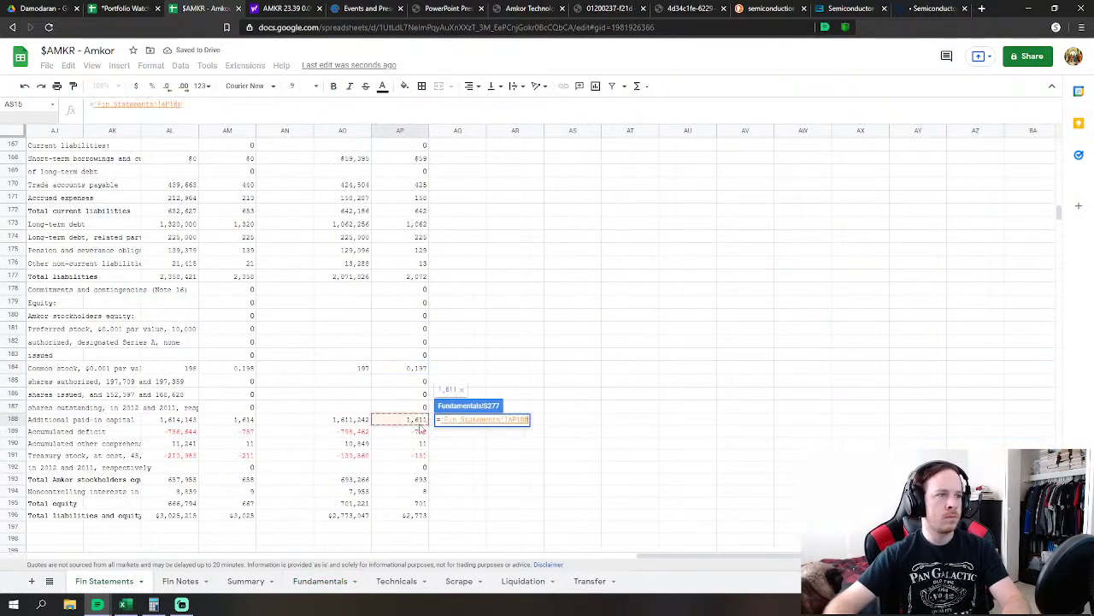
{"action": "key", "text": "Return"}
{"action": "key", "text": "Down"}
{"action": "type", "text": "="}
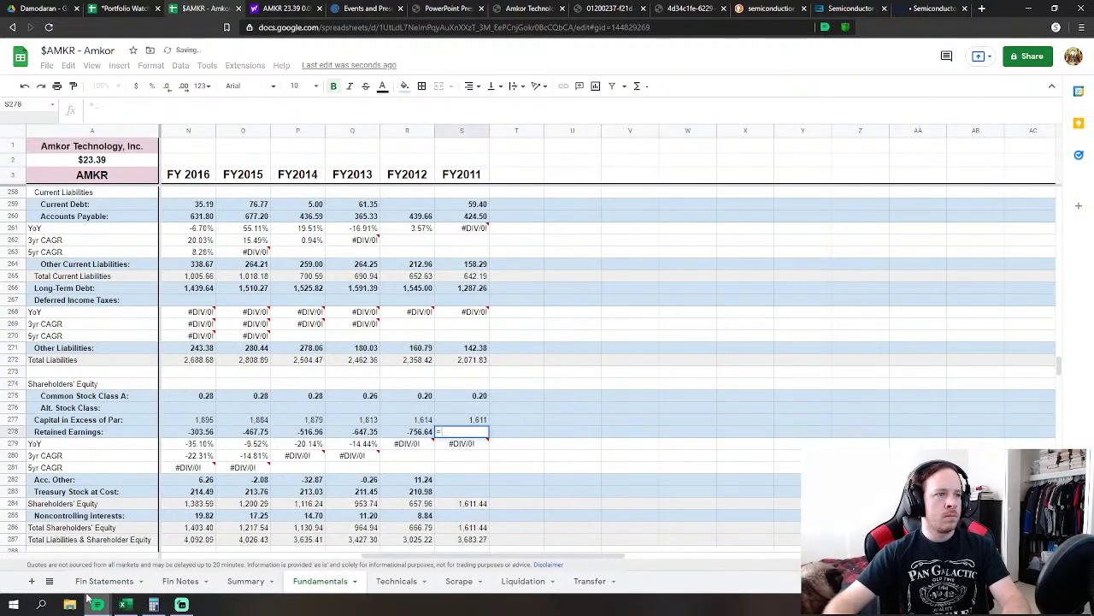
{"action": "left_click", "coordinate": [103, 582]}
{"action": "left_click", "coordinate": [418, 433]}
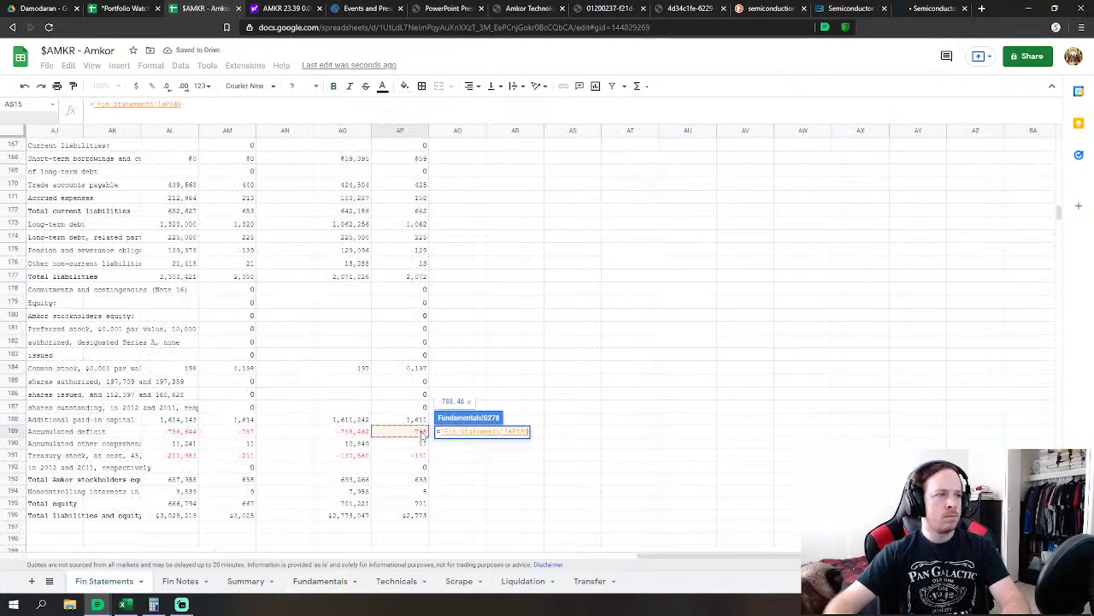
{"action": "key", "text": "Return"}
Link FY2011 Acc. Other to AP190 (10.85) and Treasury Stock to -AP191 (130.56)
{"action": "left_click", "coordinate": [467, 479]}
{"action": "type", "text": "="}
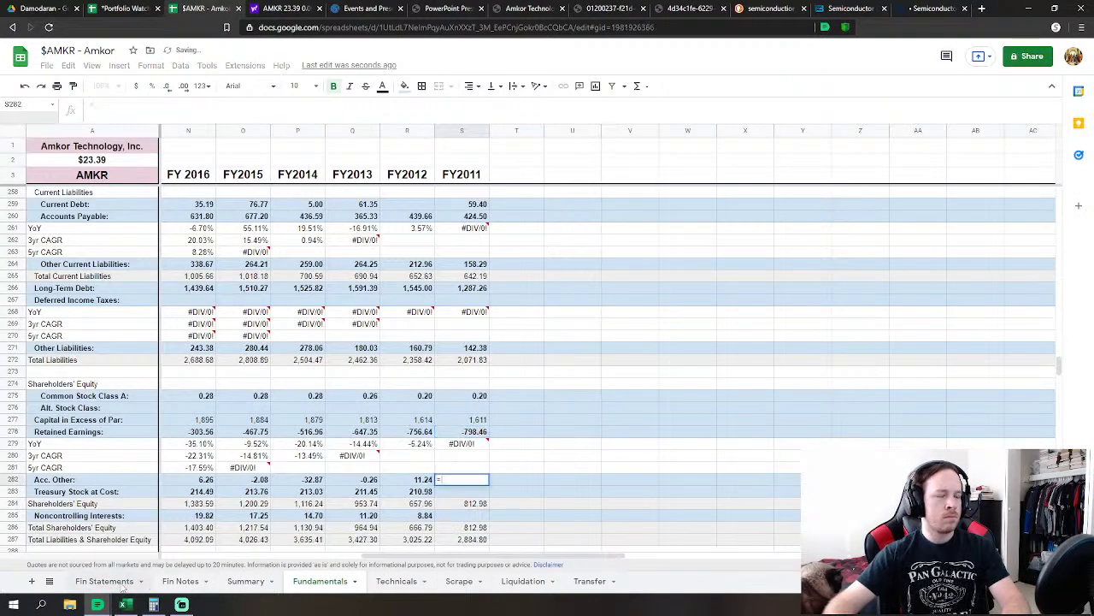
{"action": "left_click", "coordinate": [120, 583]}
{"action": "left_click", "coordinate": [420, 443]}
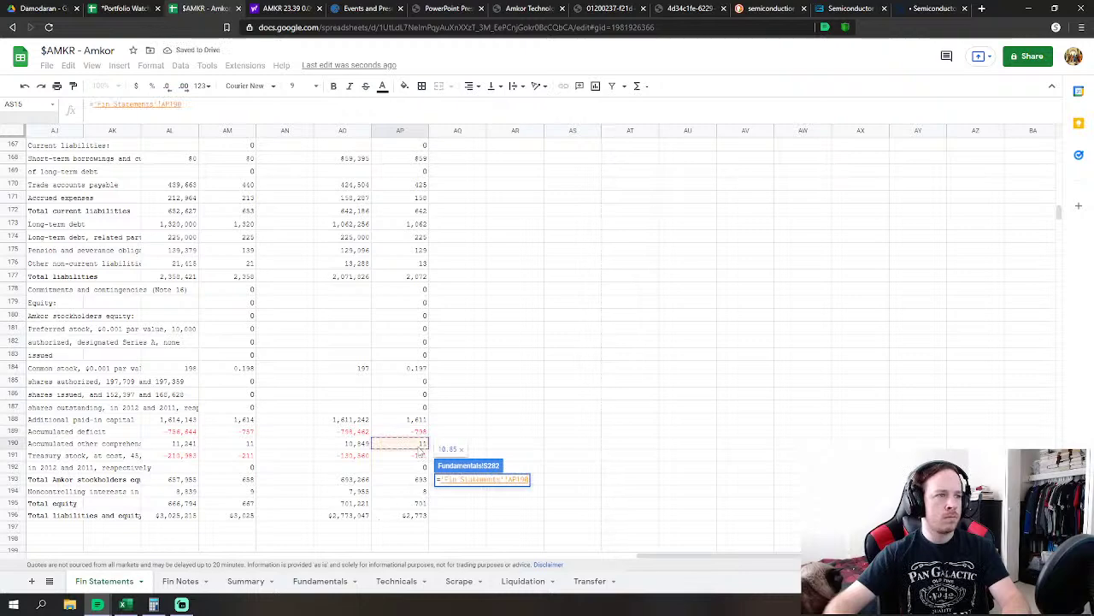
{"action": "key", "text": "Return"}
{"action": "type", "text": "="}
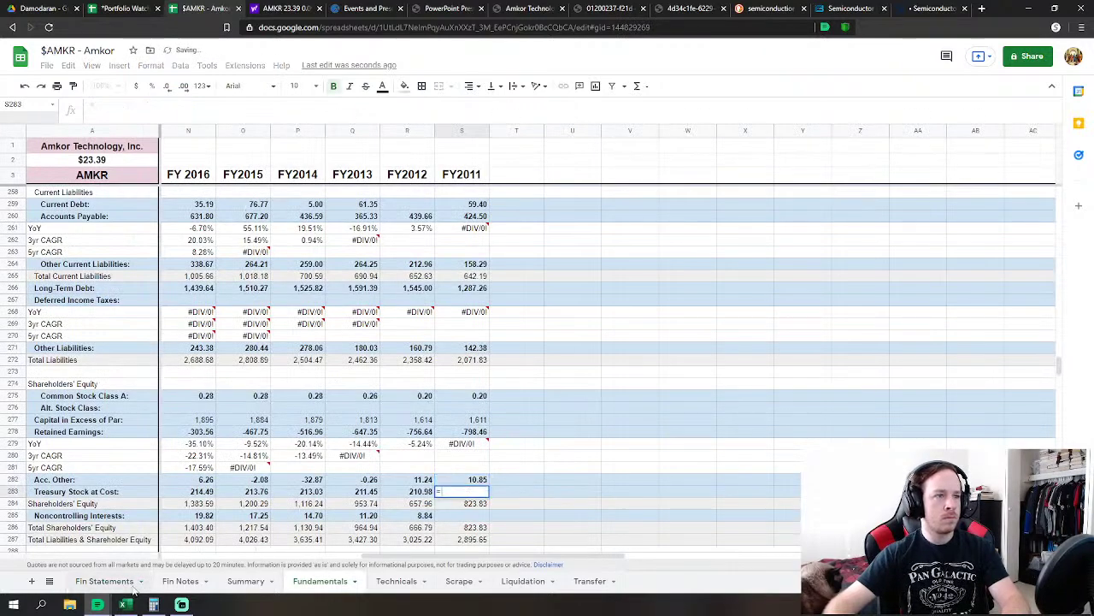
{"action": "left_click", "coordinate": [128, 584]}
{"action": "type", "text": "-"}
{"action": "left_click", "coordinate": [419, 457]}
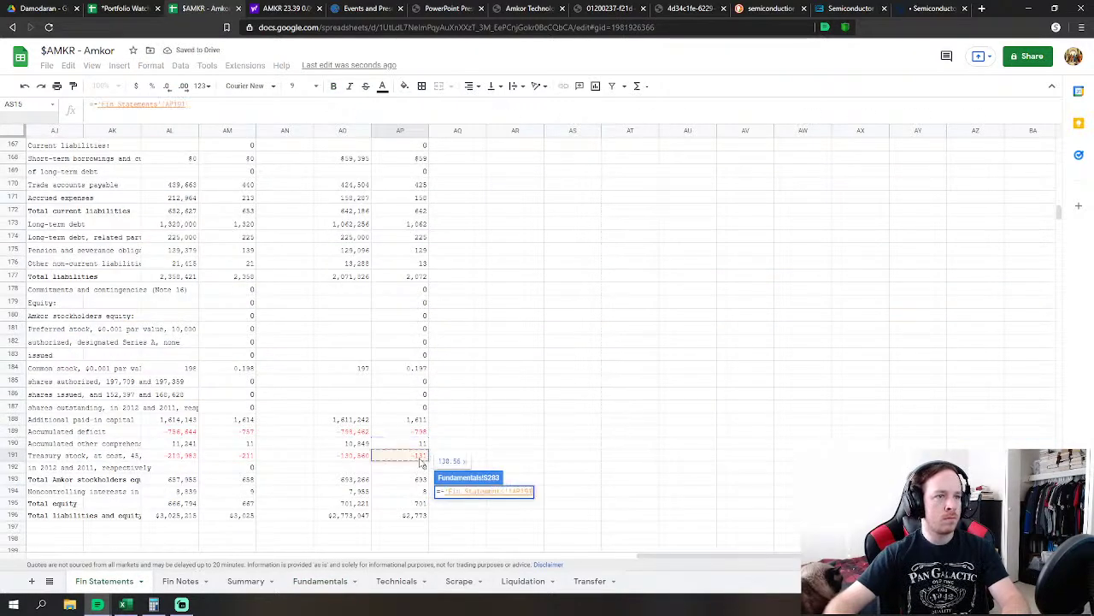
{"action": "key", "text": "Return"}
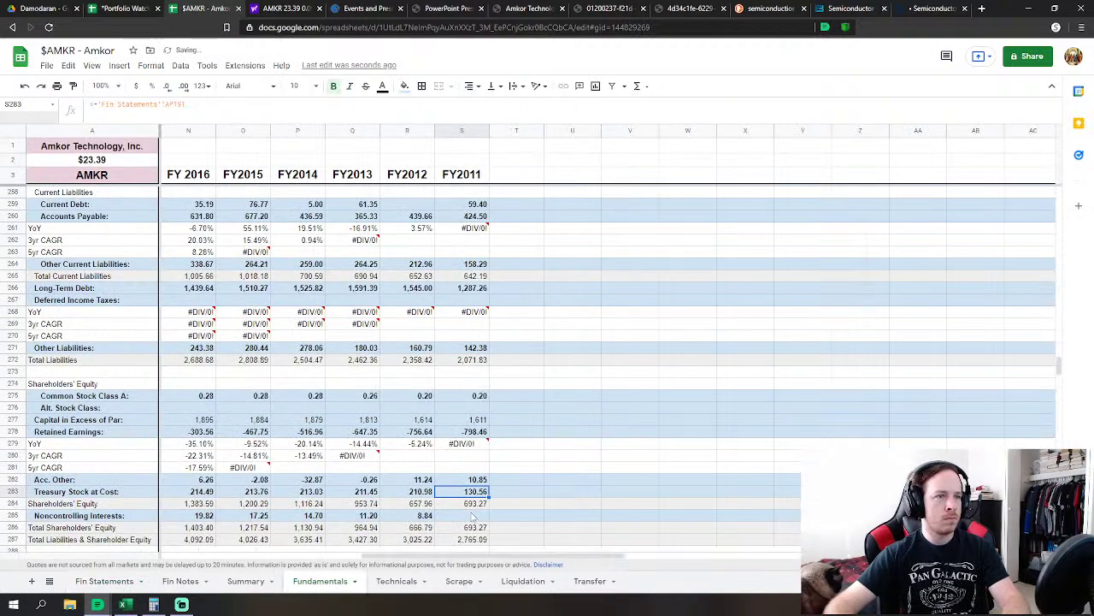
Link FY2011 Noncontrolling Interests to Fin Statements AP194 (7.96)
{"action": "left_click", "coordinate": [473, 515]}
{"action": "type", "text": "="}
{"action": "left_click", "coordinate": [120, 582]}
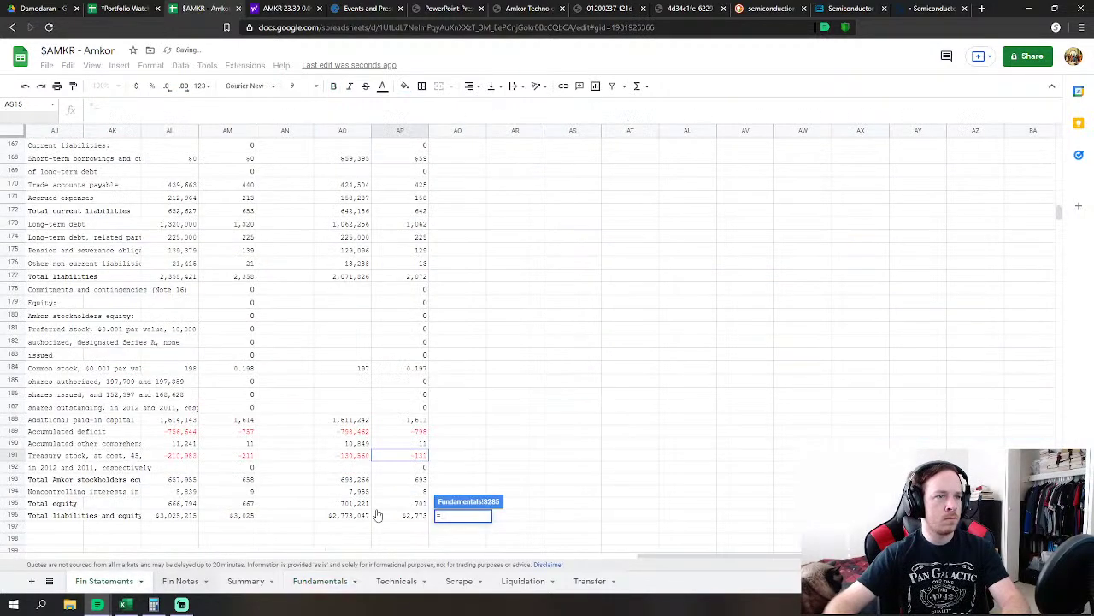
{"action": "left_click", "coordinate": [419, 494]}
{"action": "key", "text": "Return"}
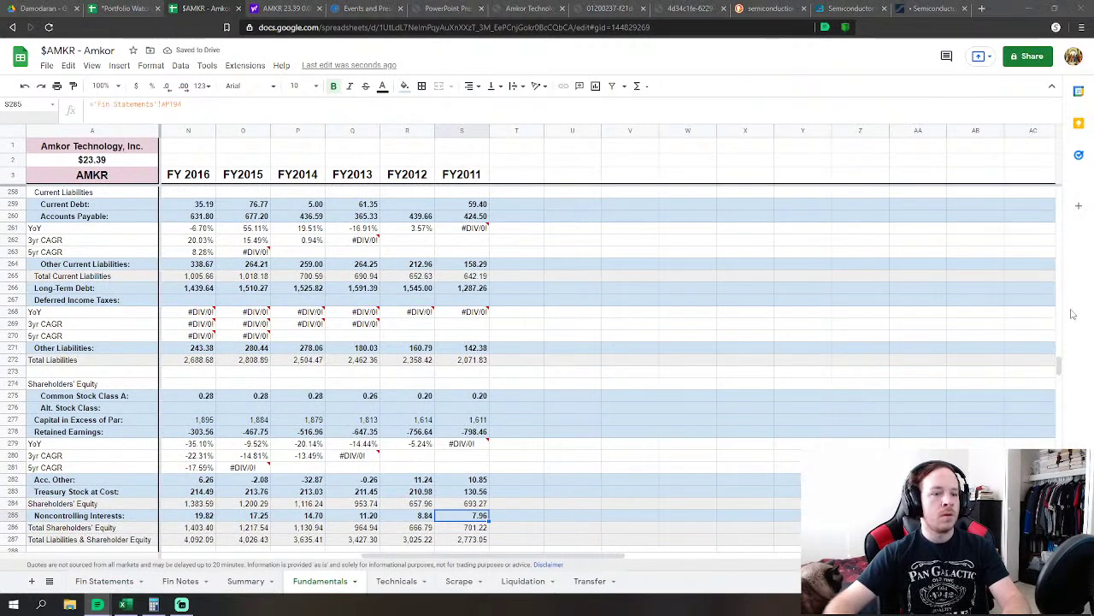
{"action": "left_click", "coordinate": [737, 431]}
{"action": "scroll", "coordinate": [521, 454], "scroll_direction": "down", "scroll_amount": 2}
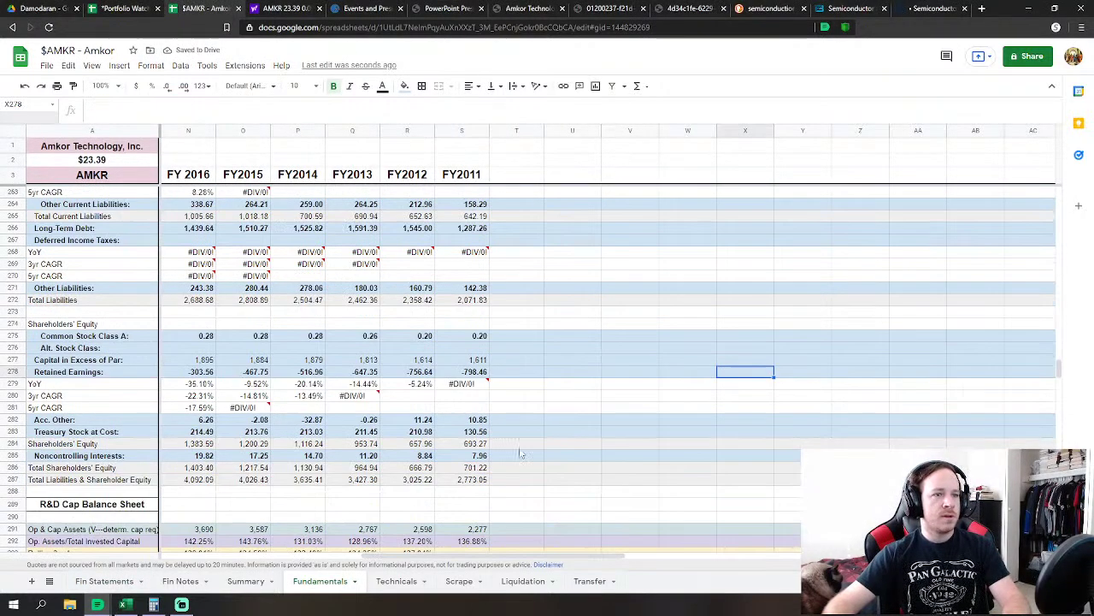
{"action": "left_click", "coordinate": [120, 581]}
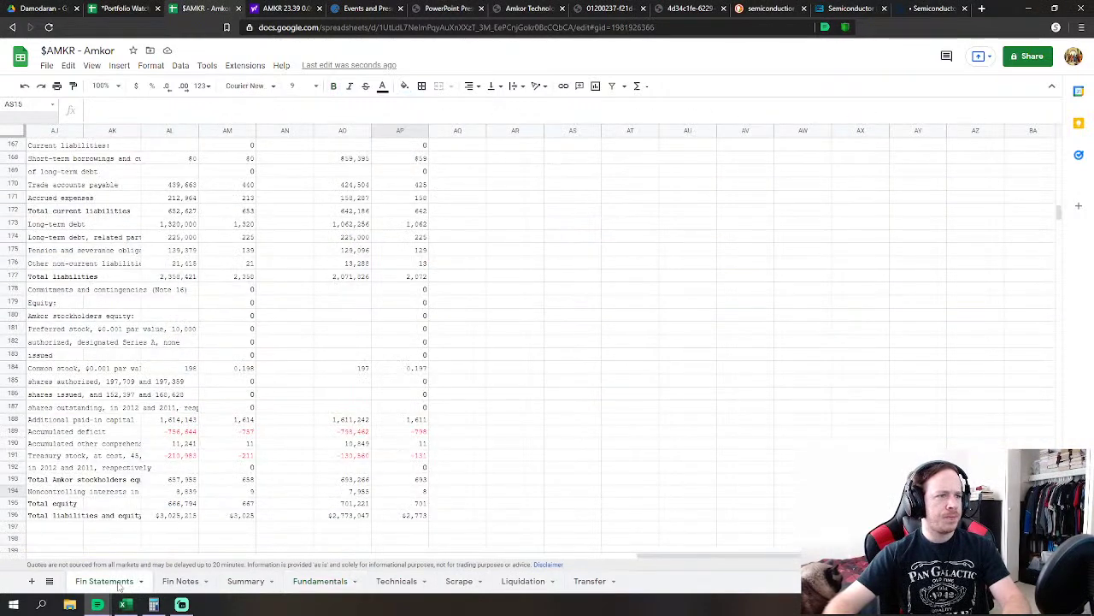
{"action": "left_click", "coordinate": [313, 585]}
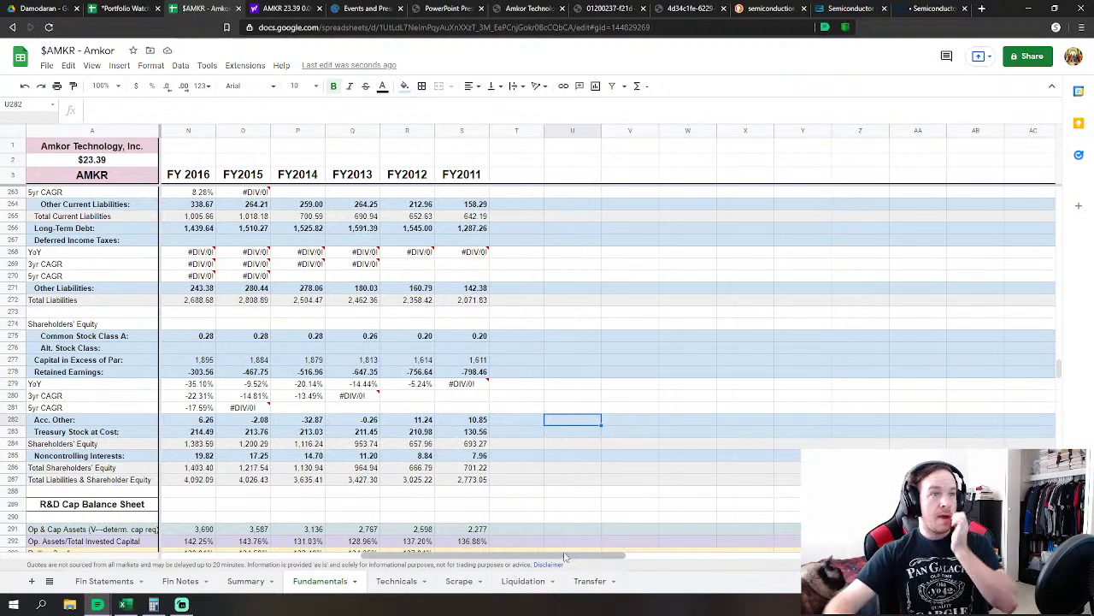
{"action": "scroll", "coordinate": [560, 554], "scroll_direction": "up", "scroll_amount": 2}
{"action": "left_click_drag", "start_coordinate": [552, 557], "coordinate": [351, 556]}
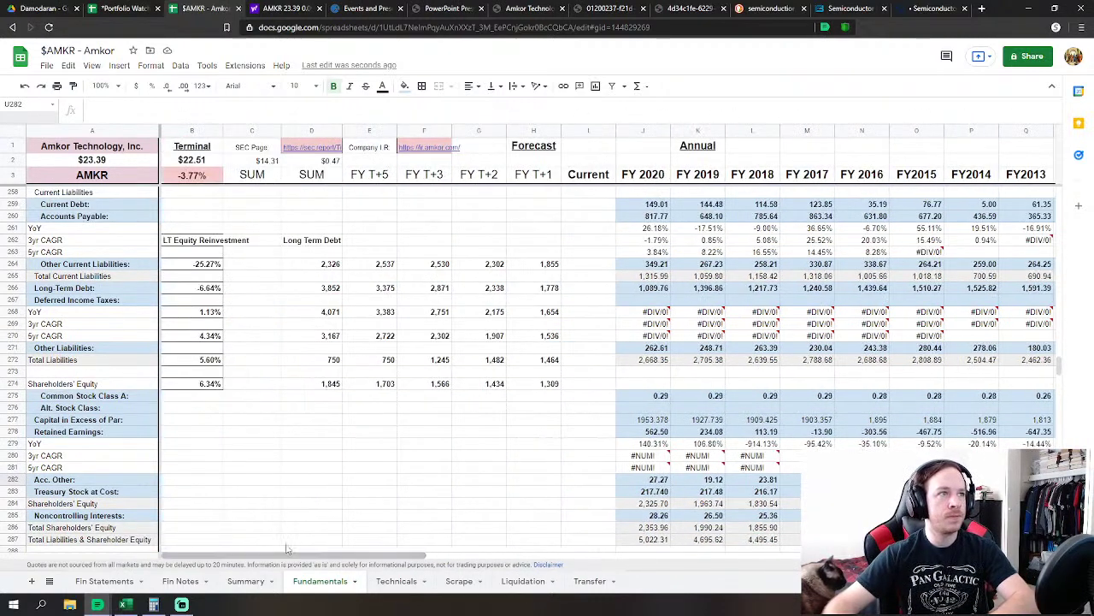
{"action": "scroll", "coordinate": [342, 385], "scroll_direction": "up", "scroll_amount": 5}
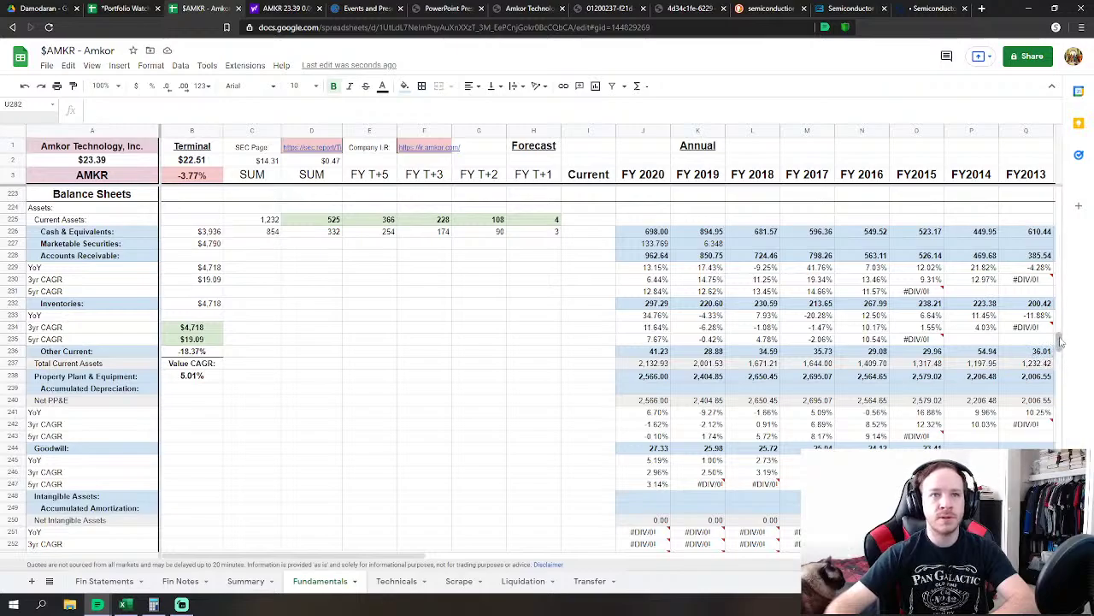
{"action": "left_click_drag", "start_coordinate": [1059, 344], "coordinate": [1045, 194]}
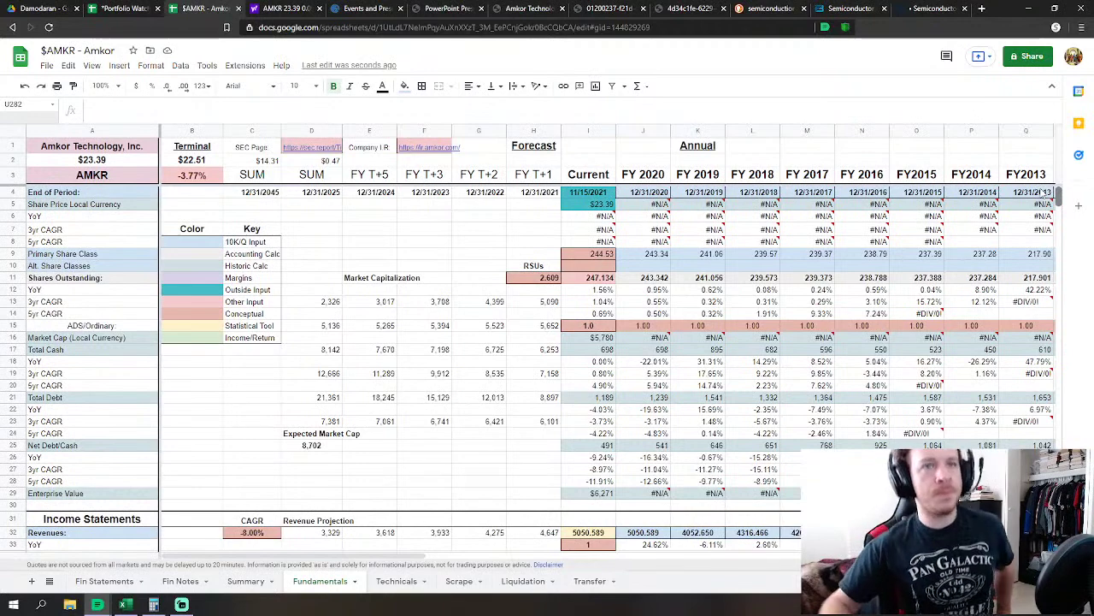
{"action": "scroll", "coordinate": [1042, 211], "scroll_direction": "down", "scroll_amount": 5}
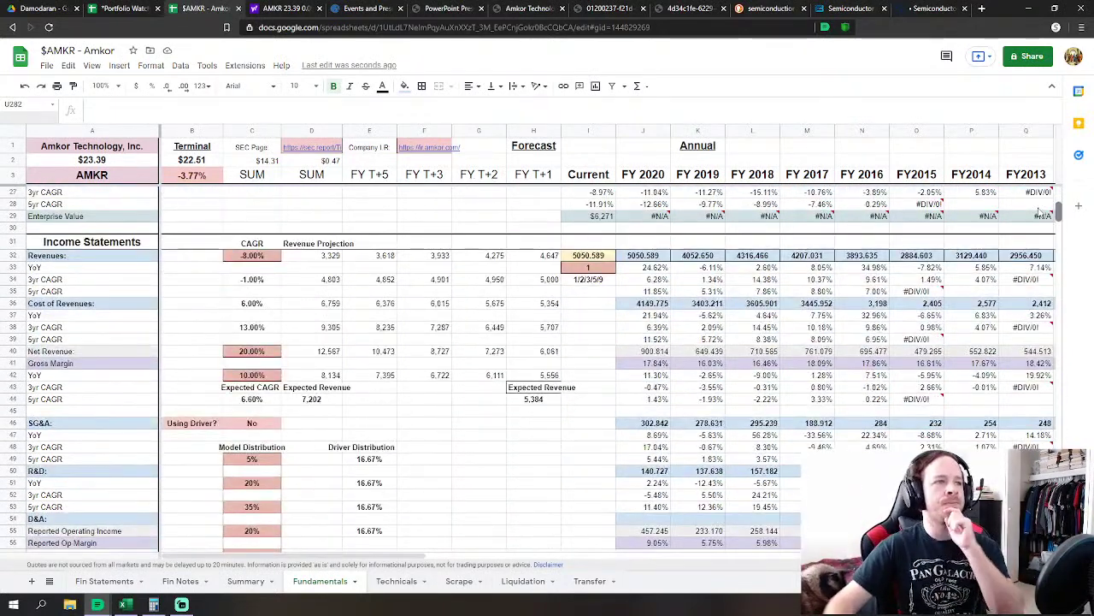
{"action": "scroll", "coordinate": [1041, 211], "scroll_direction": "down", "scroll_amount": 1}
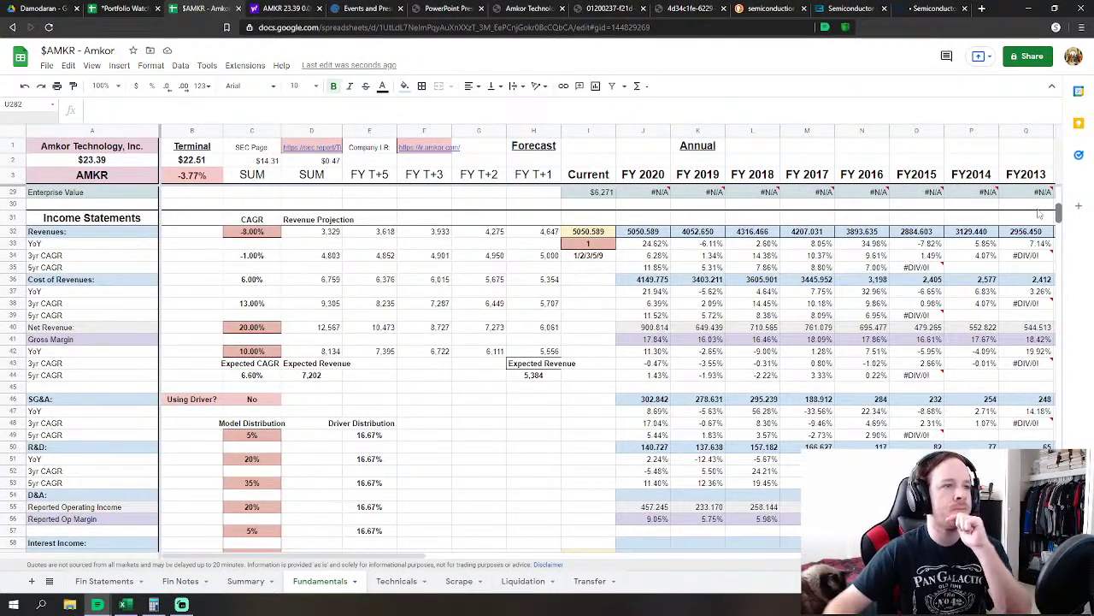
{"action": "left_click", "coordinate": [525, 461]}
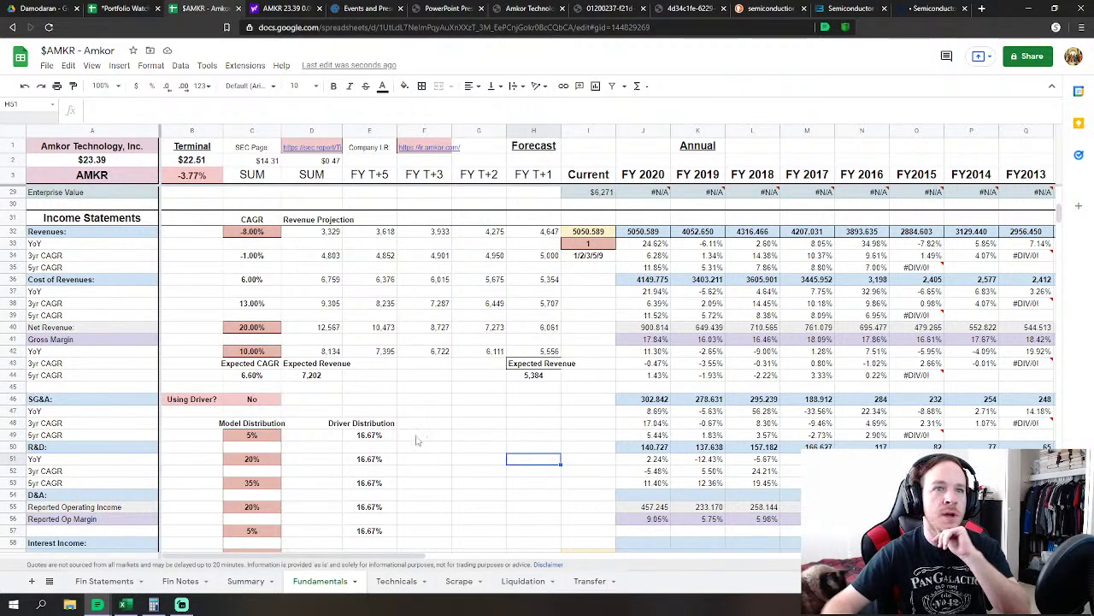
{"action": "left_click", "coordinate": [219, 330]}
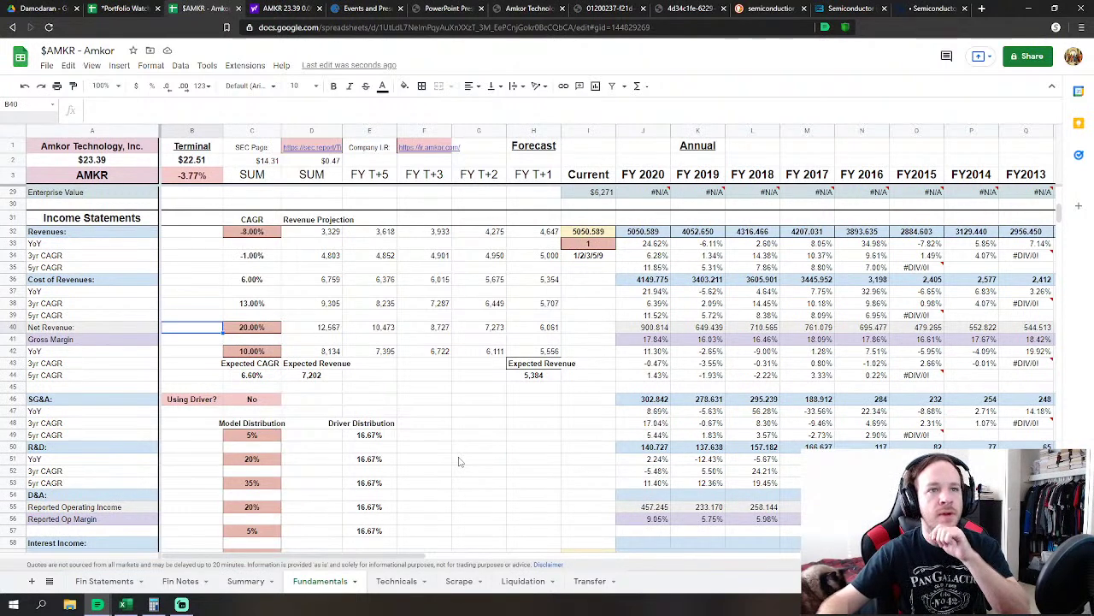
{"action": "left_click", "coordinate": [652, 339]}
{"action": "scroll", "coordinate": [656, 402], "scroll_direction": "down", "scroll_amount": 1}
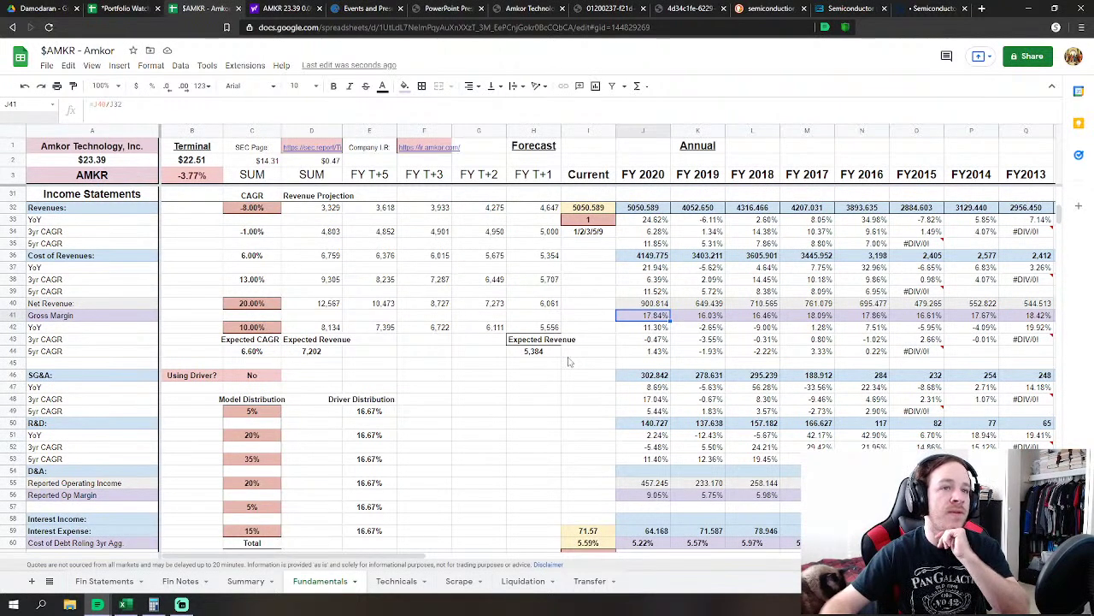
{"action": "scroll", "coordinate": [742, 344], "scroll_direction": "down", "scroll_amount": 7}
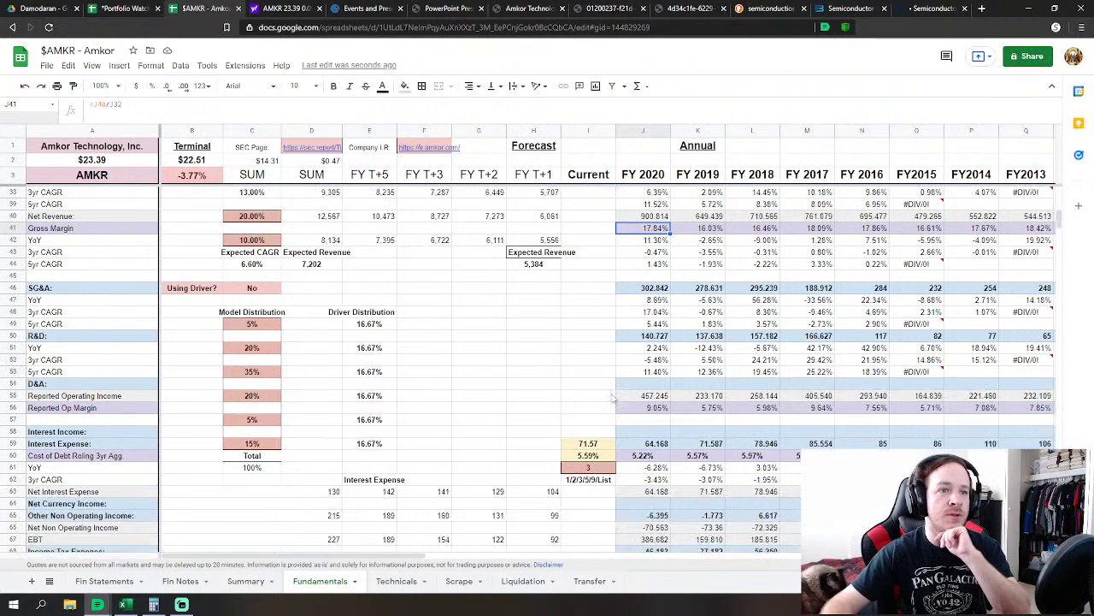
{"action": "scroll", "coordinate": [612, 396], "scroll_direction": "down", "scroll_amount": 9}
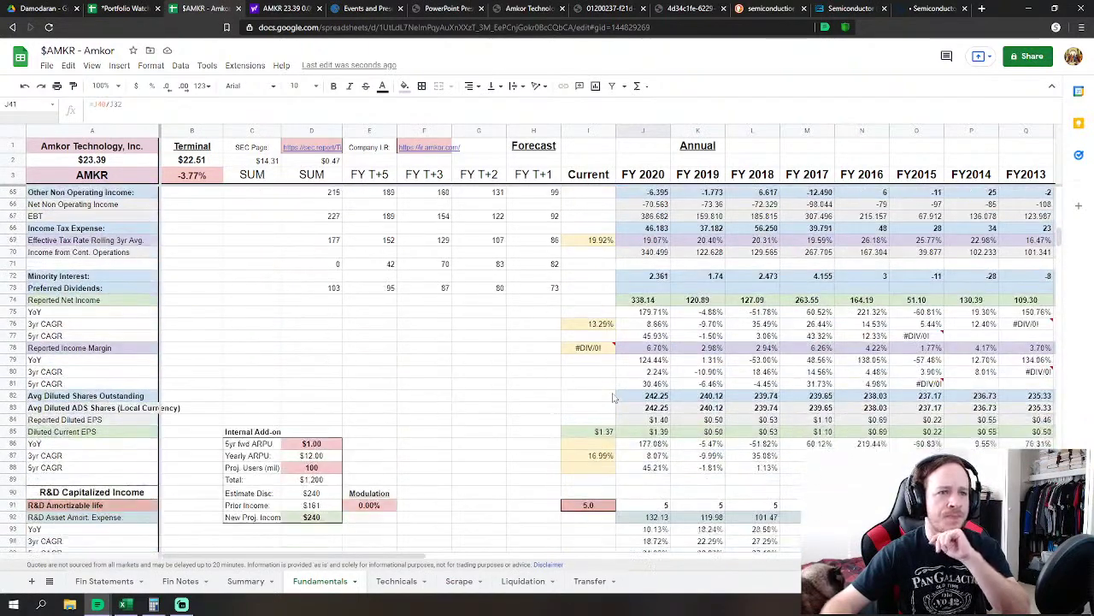
{"action": "scroll", "coordinate": [613, 396], "scroll_direction": "up", "scroll_amount": 2}
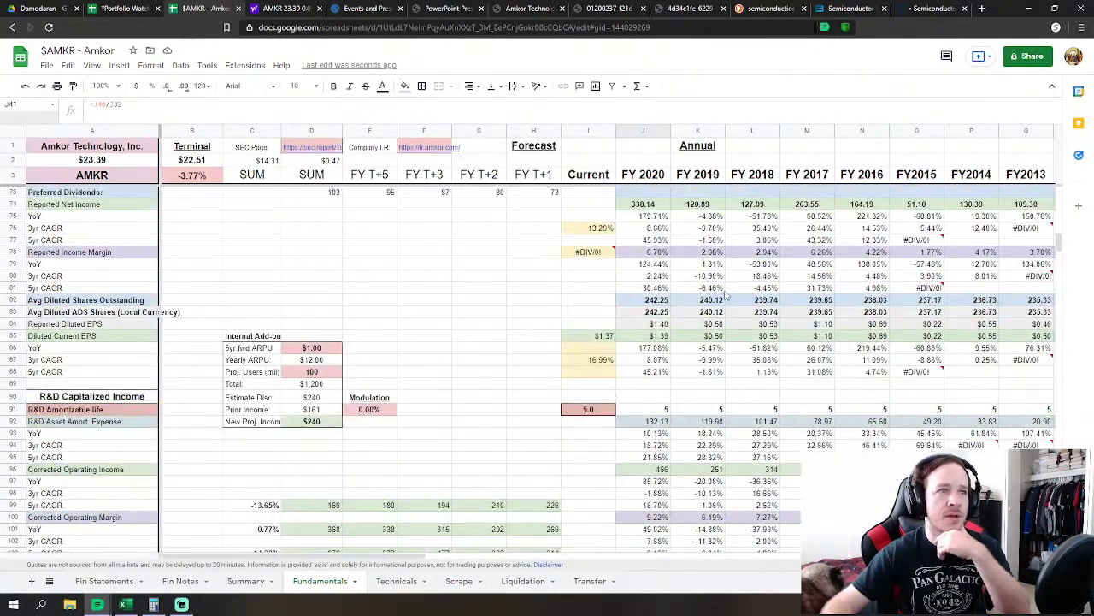
{"action": "scroll", "coordinate": [725, 294], "scroll_direction": "up", "scroll_amount": 2}
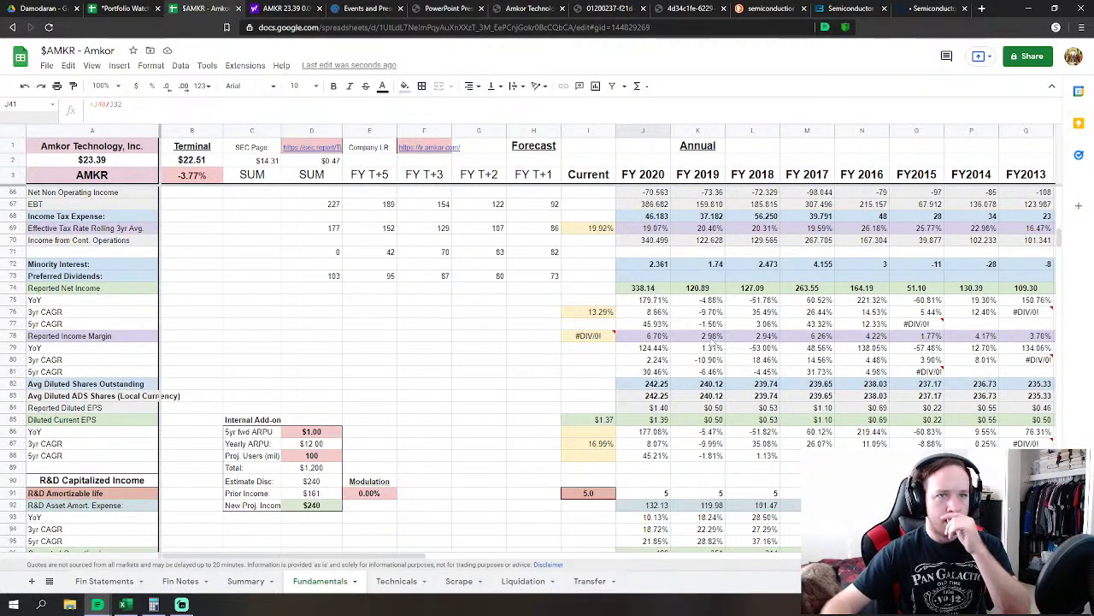
{"action": "left_click_drag", "start_coordinate": [697, 336], "coordinate": [925, 342]}
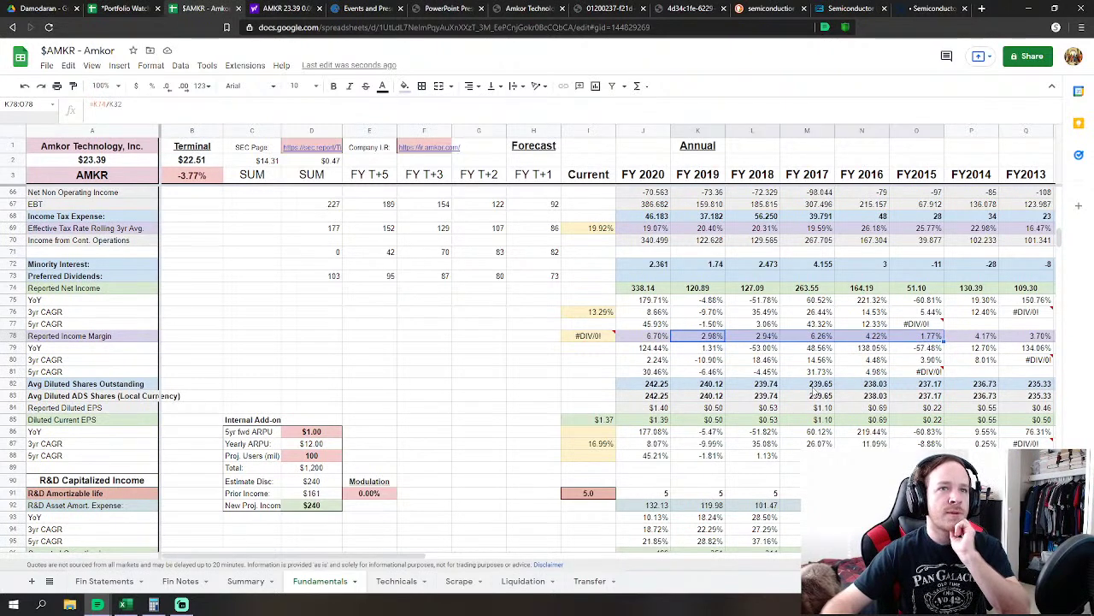
{"action": "left_click", "coordinate": [810, 363]}
{"action": "left_click", "coordinate": [823, 336]}
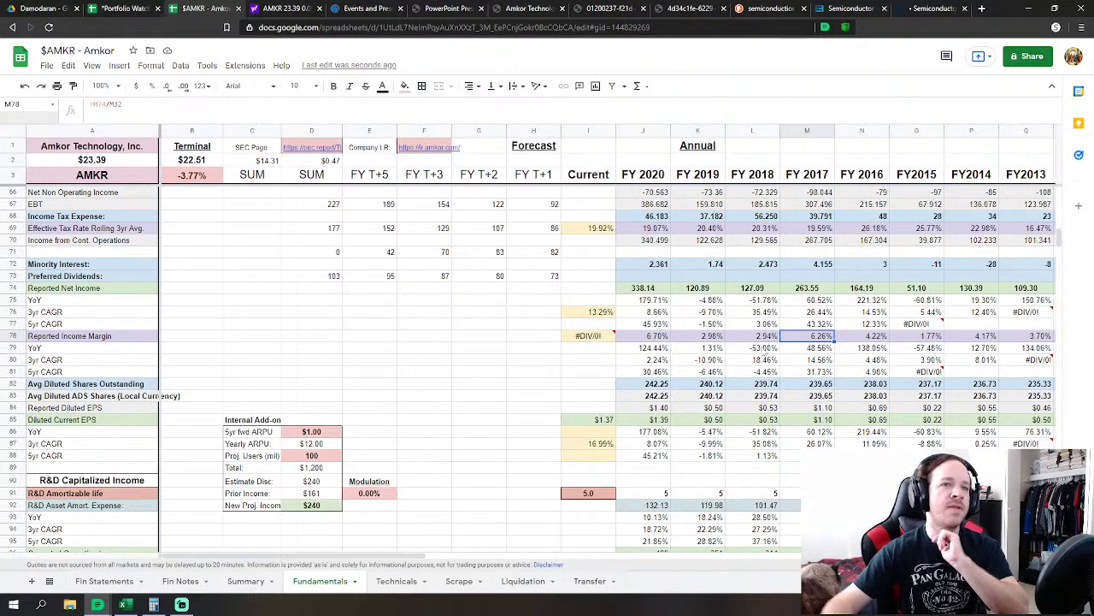
{"action": "left_click", "coordinate": [761, 349]}
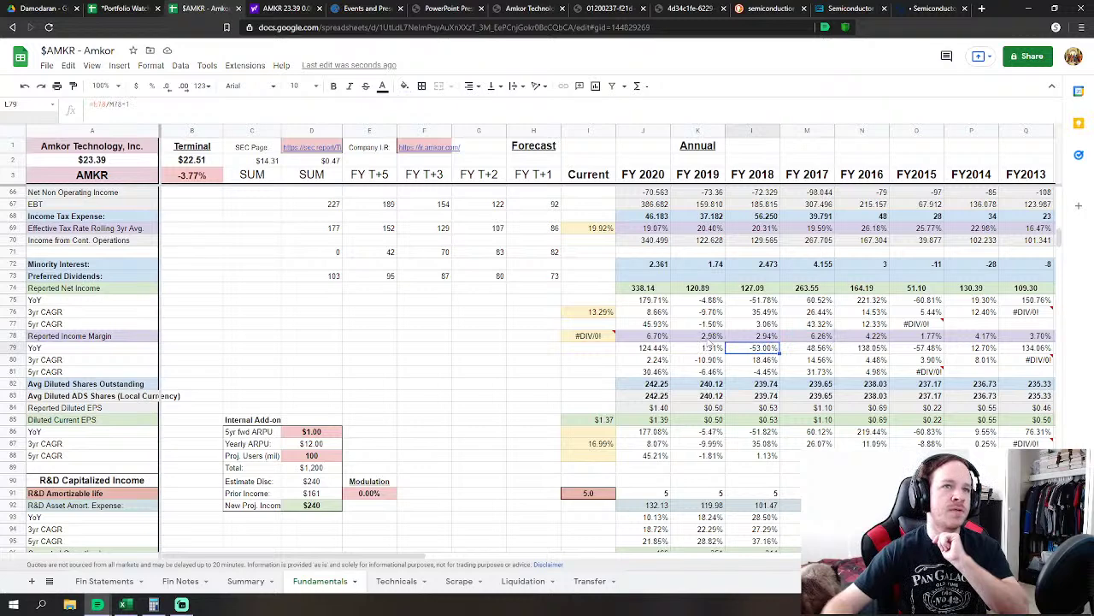
{"action": "left_click_drag", "start_coordinate": [707, 339], "coordinate": [782, 336]}
{"action": "left_click_drag", "start_coordinate": [903, 340], "coordinate": [920, 337]}
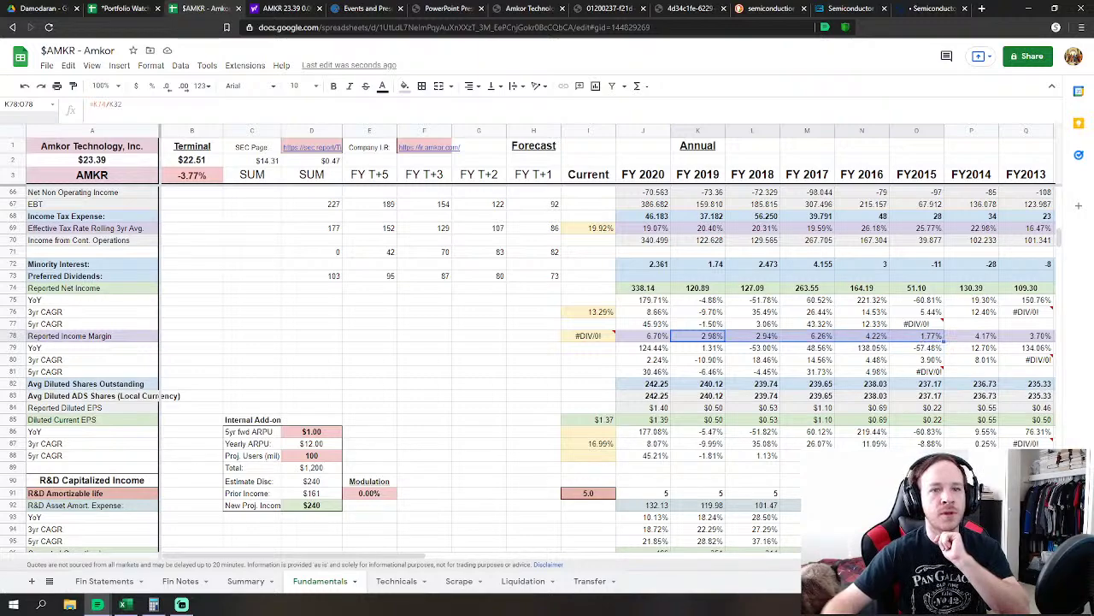
{"action": "left_click", "coordinate": [723, 446]}
{"action": "scroll", "coordinate": [722, 445], "scroll_direction": "down", "scroll_amount": 6}
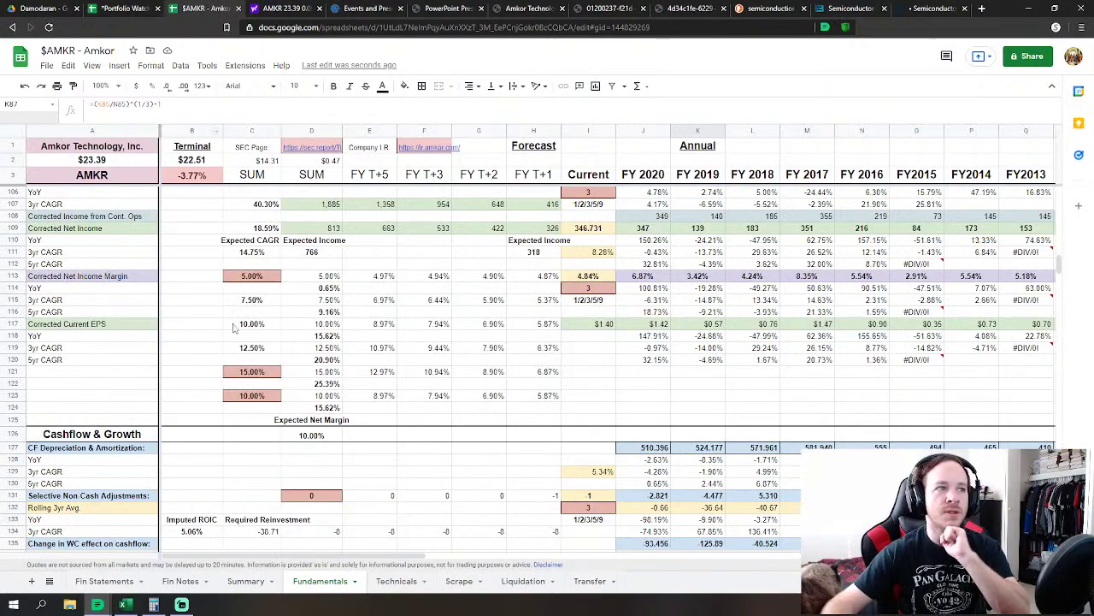
{"action": "scroll", "coordinate": [257, 399], "scroll_direction": "up", "scroll_amount": 2}
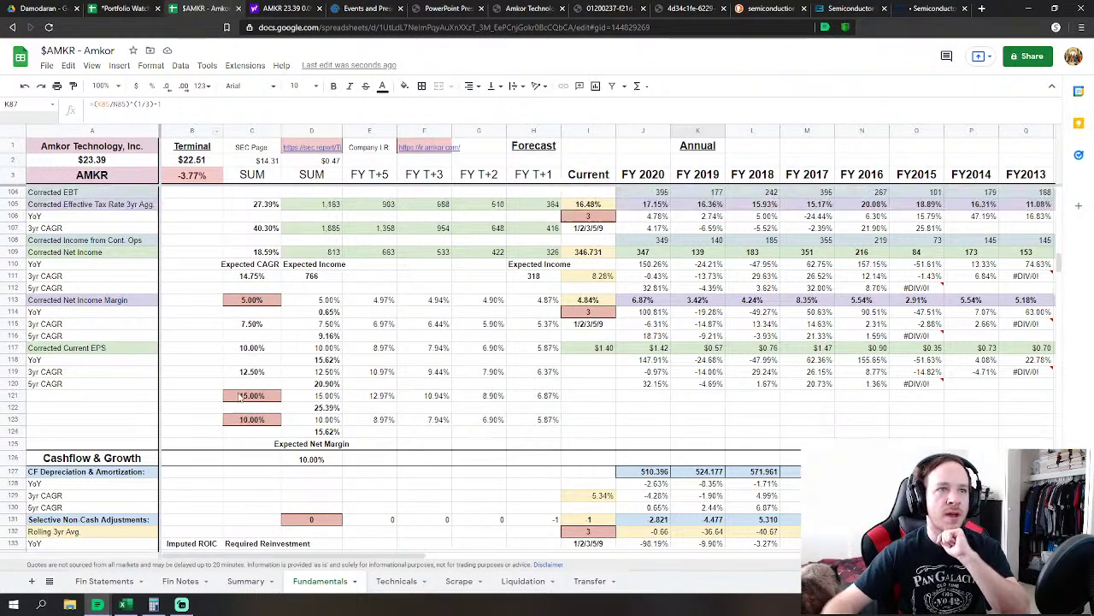
{"action": "scroll", "coordinate": [602, 374], "scroll_direction": "down", "scroll_amount": 2}
{"action": "scroll", "coordinate": [1055, 263], "scroll_direction": "down", "scroll_amount": 20}
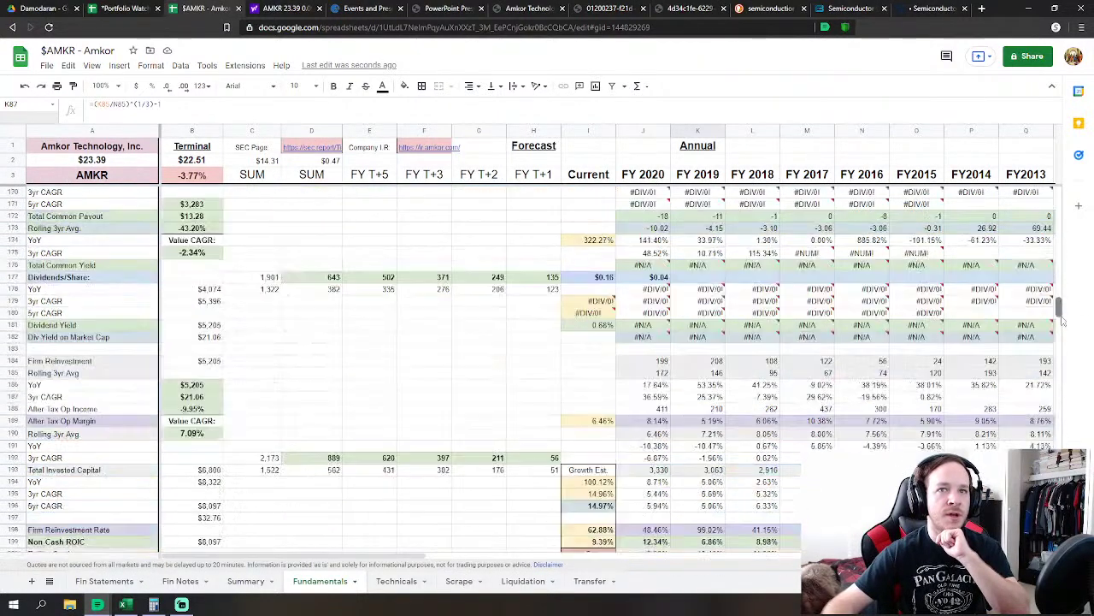
{"action": "scroll", "coordinate": [1058, 421], "scroll_direction": "up", "scroll_amount": 15}
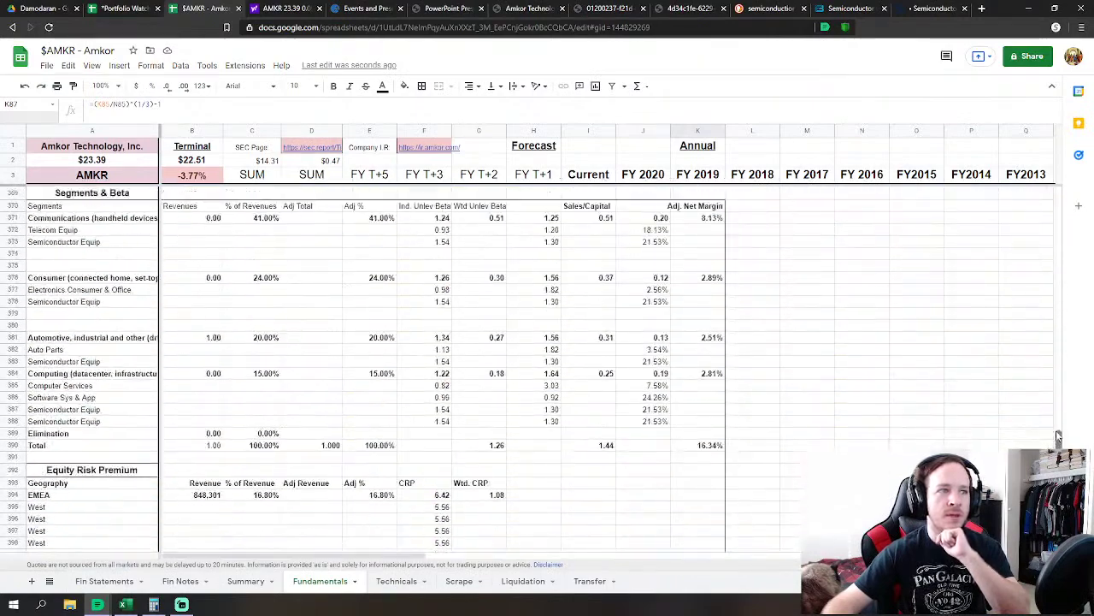
{"action": "scroll", "coordinate": [1058, 421], "scroll_direction": "up", "scroll_amount": 2}
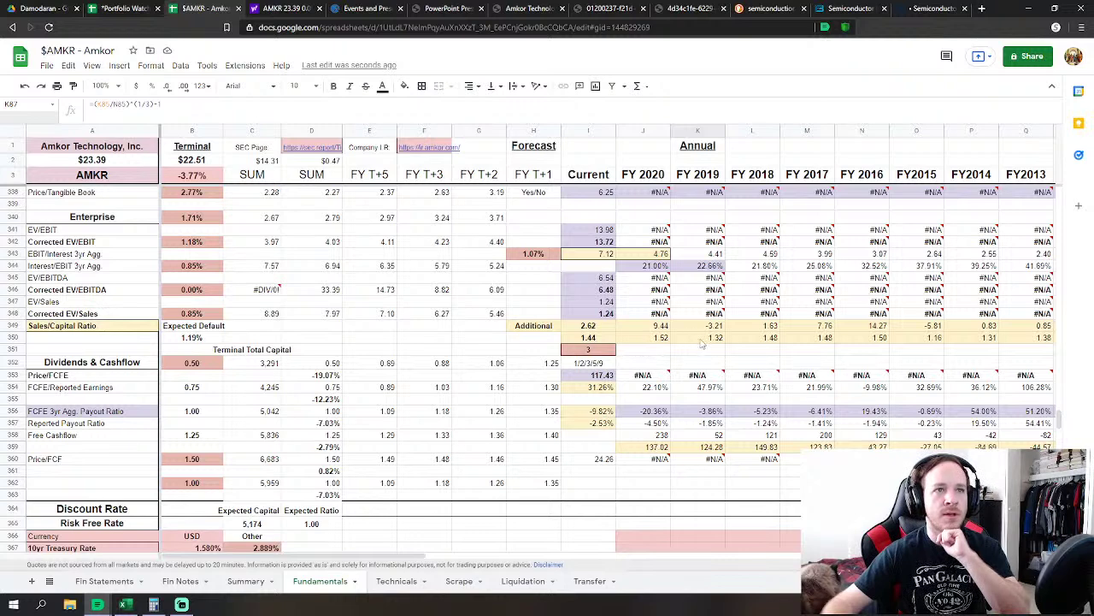
{"action": "left_click_drag", "start_coordinate": [701, 342], "coordinate": [926, 342]}
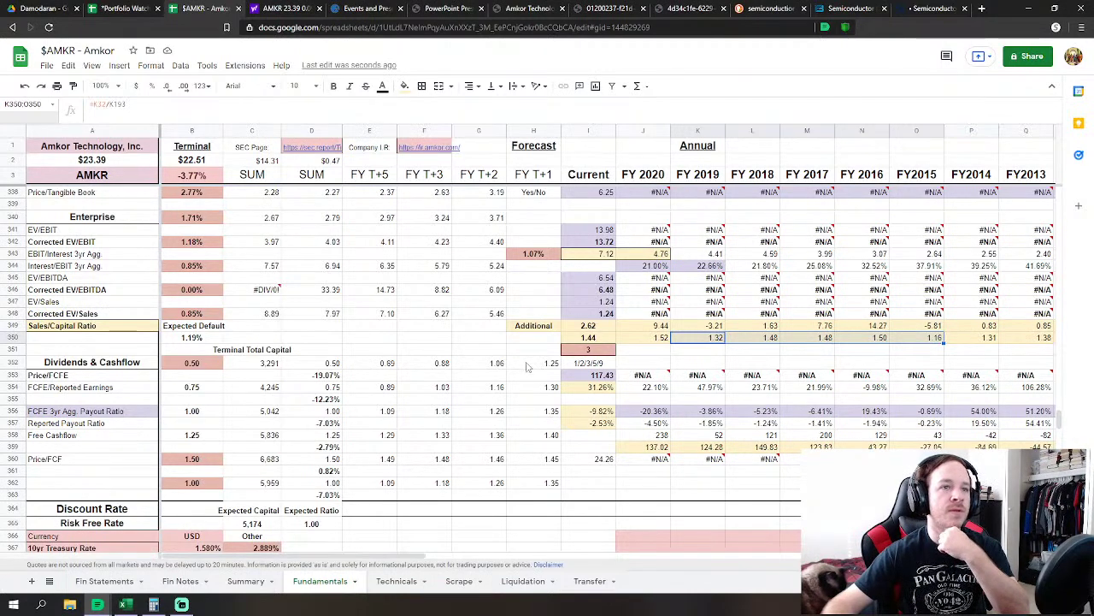
Set the terminal Price/FCFE multiple in B352 to 0.70
{"action": "scroll", "coordinate": [243, 478], "scroll_direction": "down", "scroll_amount": 2}
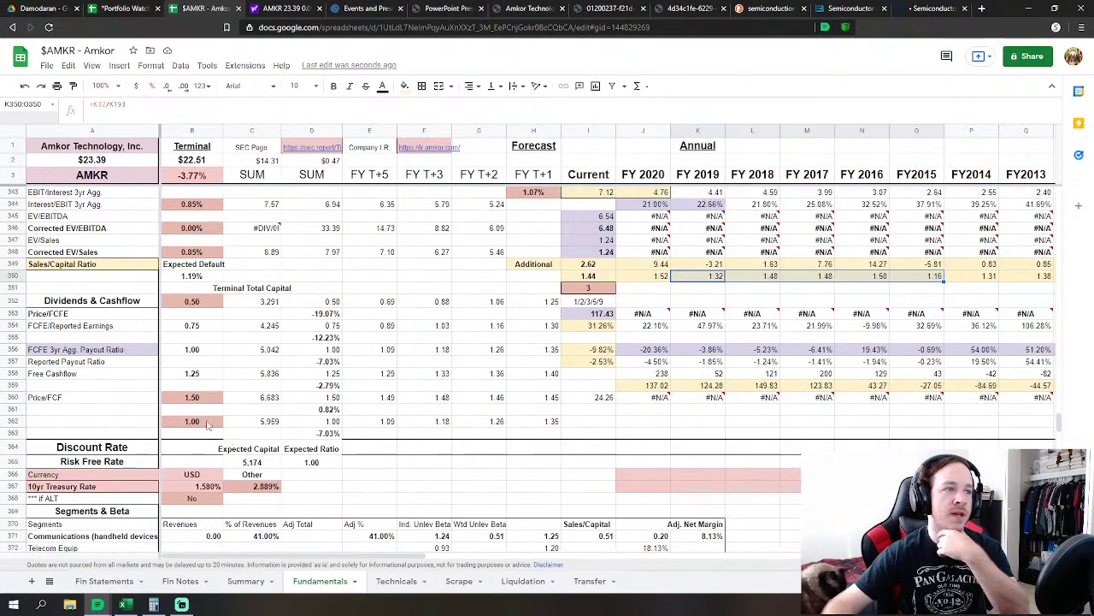
{"action": "left_click", "coordinate": [190, 302]}
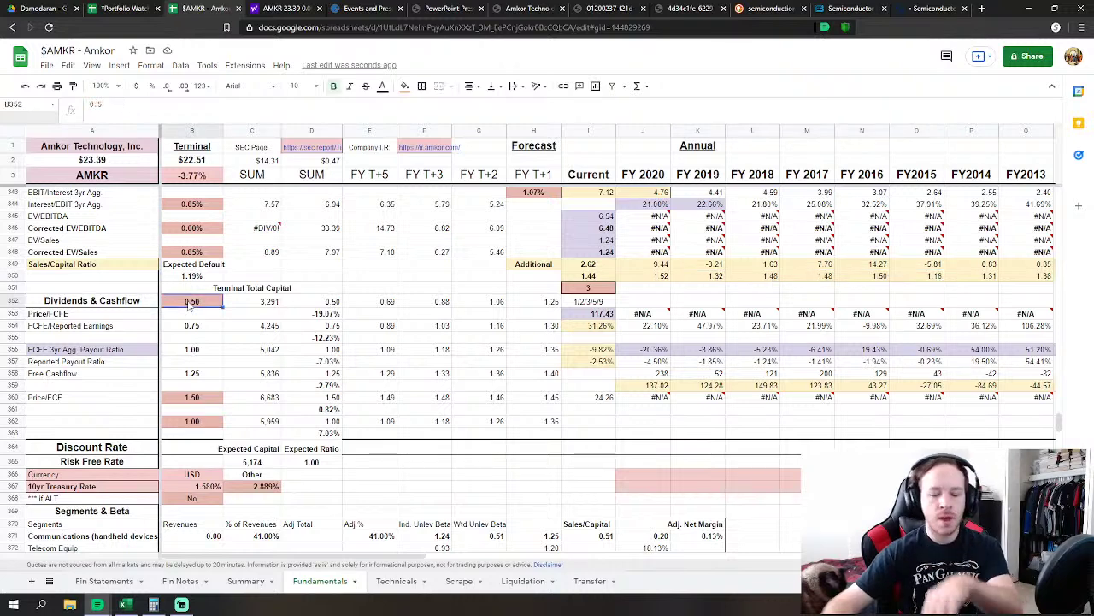
{"action": "type", "text": ".7"}
{"action": "key", "text": "Return"}
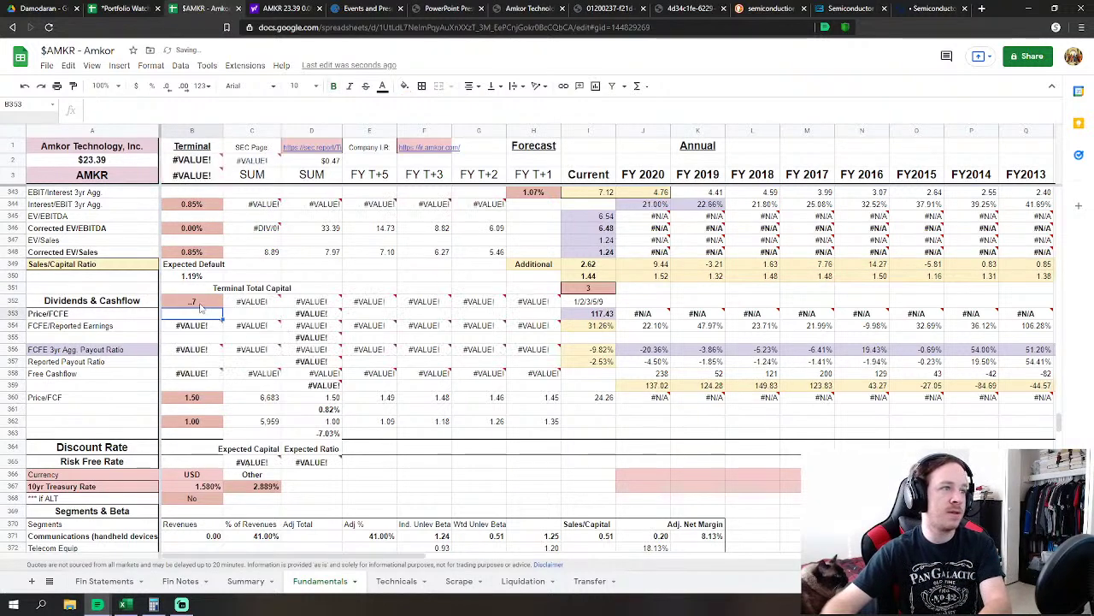
{"action": "left_click", "coordinate": [195, 301]}
{"action": "key", "text": "Return"}
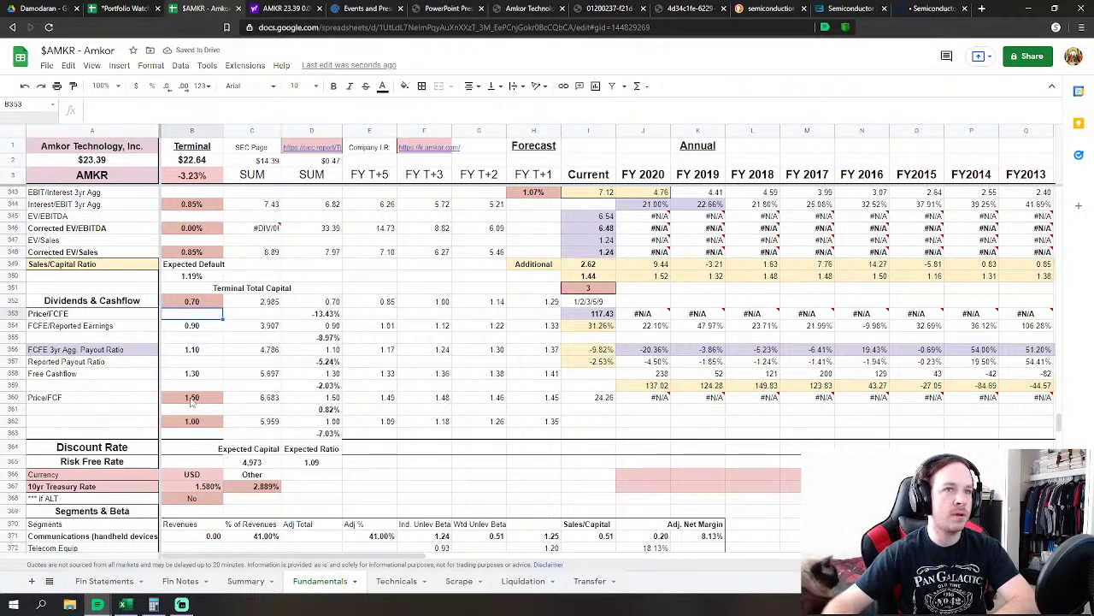
Set the terminal Price/FCF multiple in B360 to 2.00, checking the B356 payout formula
{"action": "left_click", "coordinate": [190, 400]}
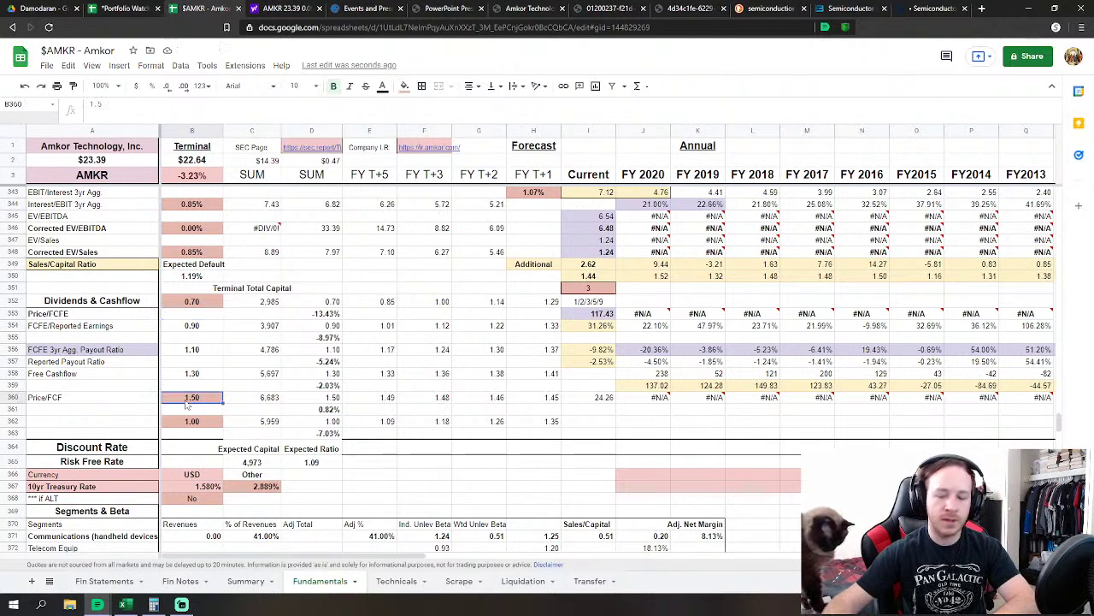
{"action": "type", "text": "2.1"}
{"action": "key", "text": "Return"}
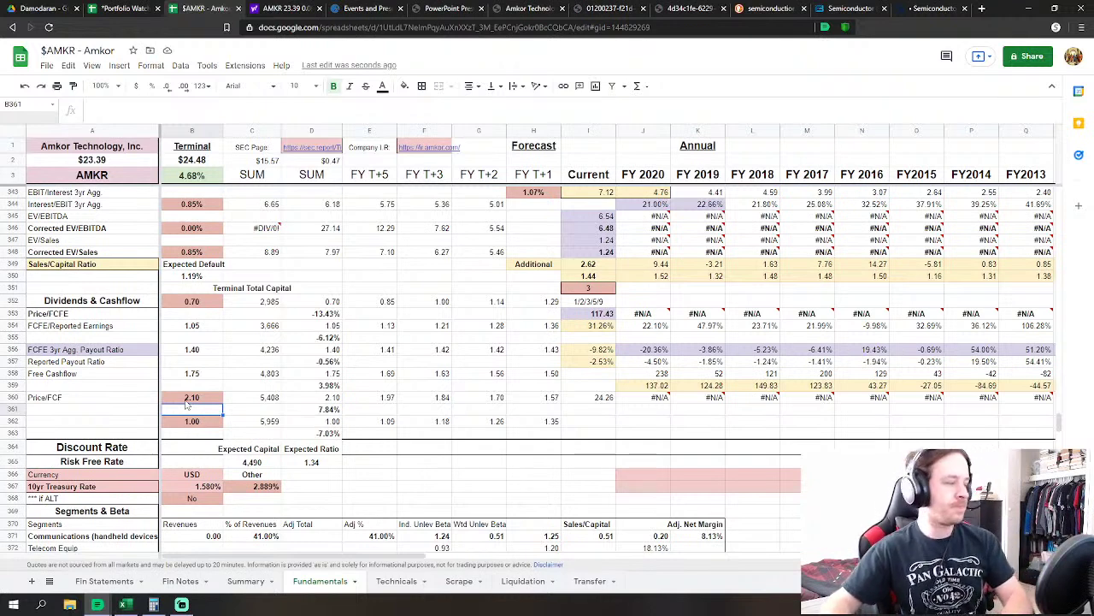
{"action": "left_click", "coordinate": [191, 351]}
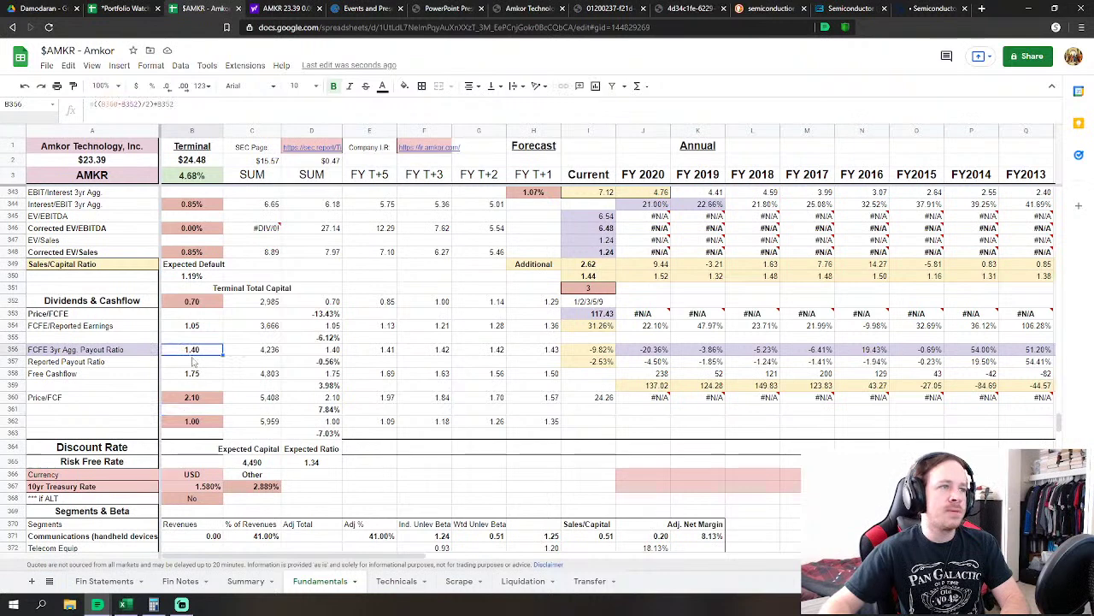
{"action": "scroll", "coordinate": [240, 387], "scroll_direction": "down", "scroll_amount": 1}
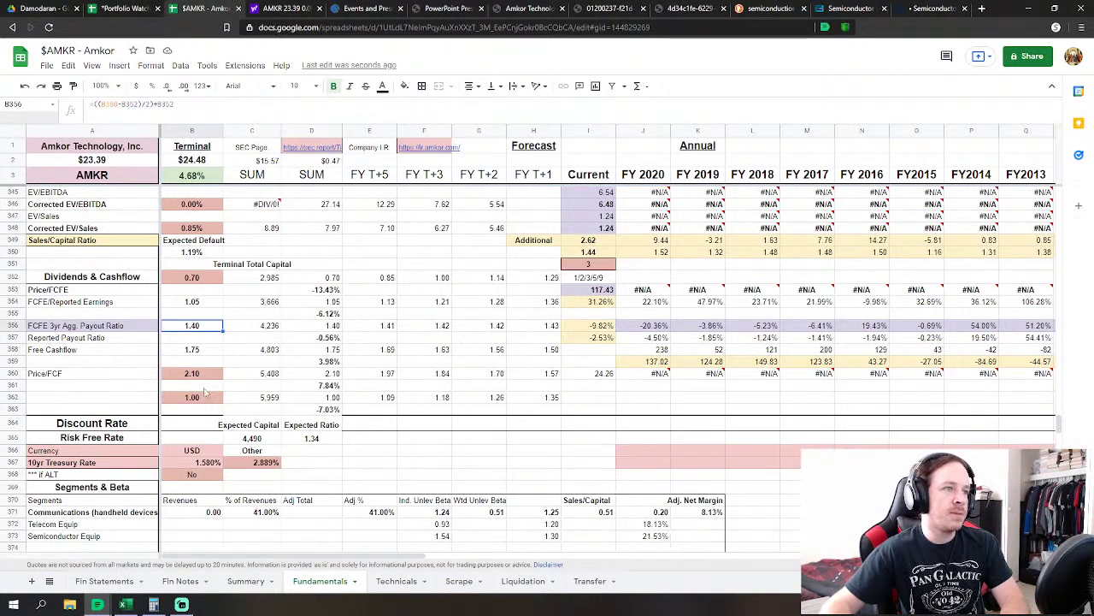
{"action": "left_click", "coordinate": [196, 376]}
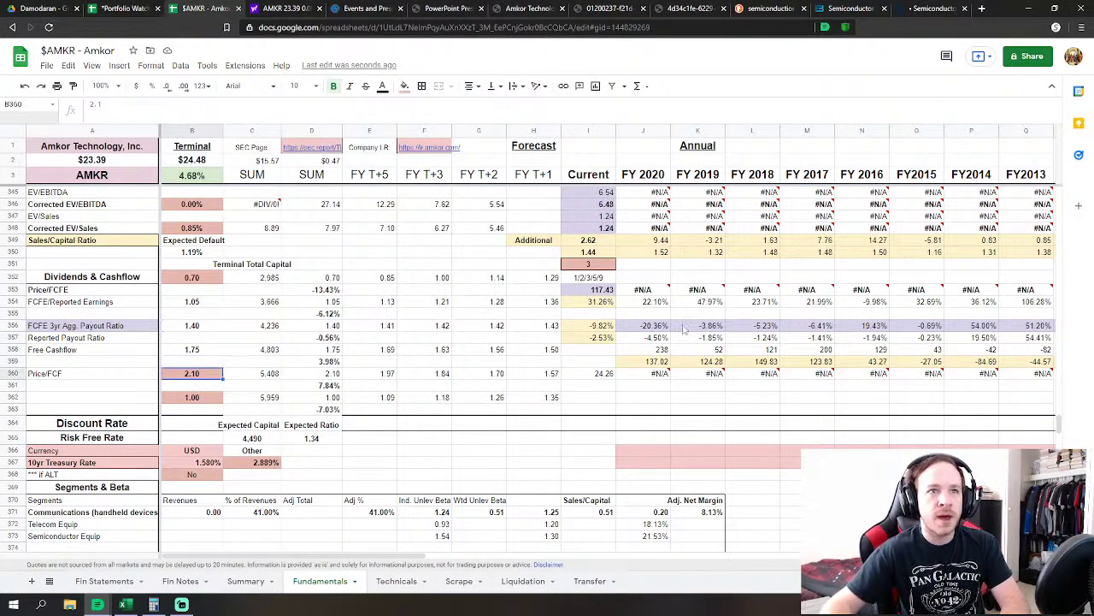
{"action": "mouse_move", "coordinate": [440, 558]}
{"action": "left_mouse_down"}
{"action": "mouse_move", "coordinate": [478, 557]}
{"action": "mouse_move", "coordinate": [421, 557]}
{"action": "left_mouse_up"}
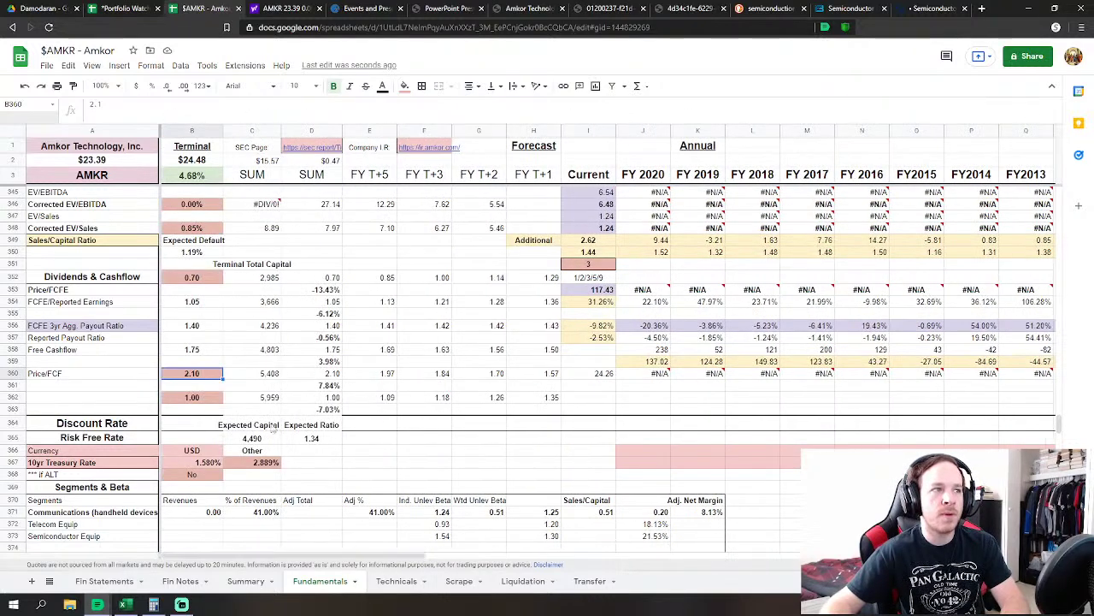
{"action": "scroll", "coordinate": [273, 431], "scroll_direction": "up", "scroll_amount": 1}
{"action": "left_click", "coordinate": [198, 411]}
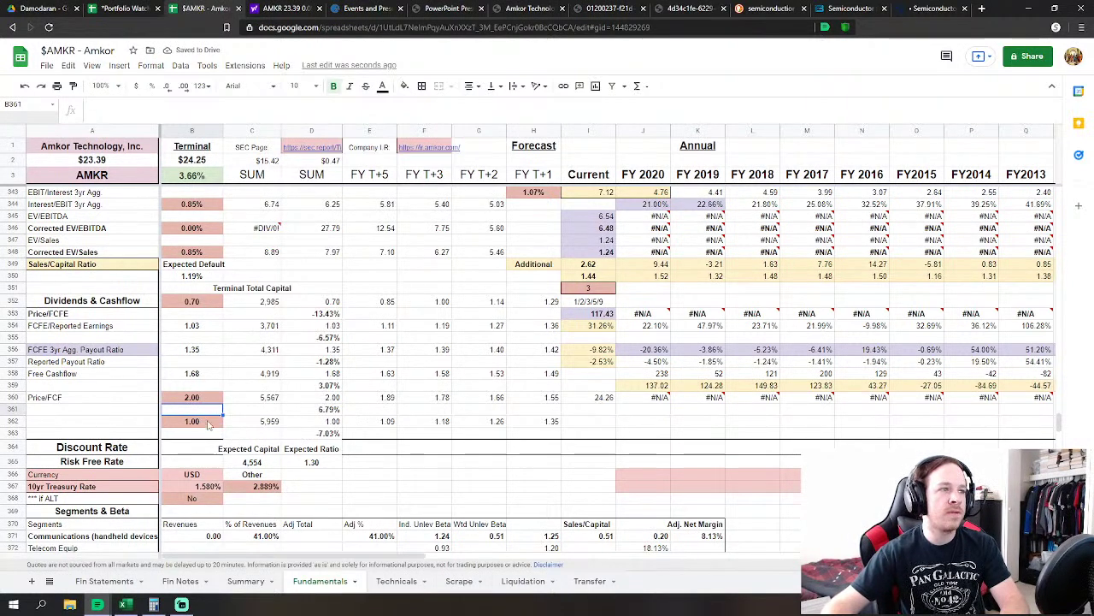
Set the terminal multiple in B362 to 1.40 after first trying 1.25
{"action": "left_click", "coordinate": [208, 422]}
{"action": "type", "text": "1.25"}
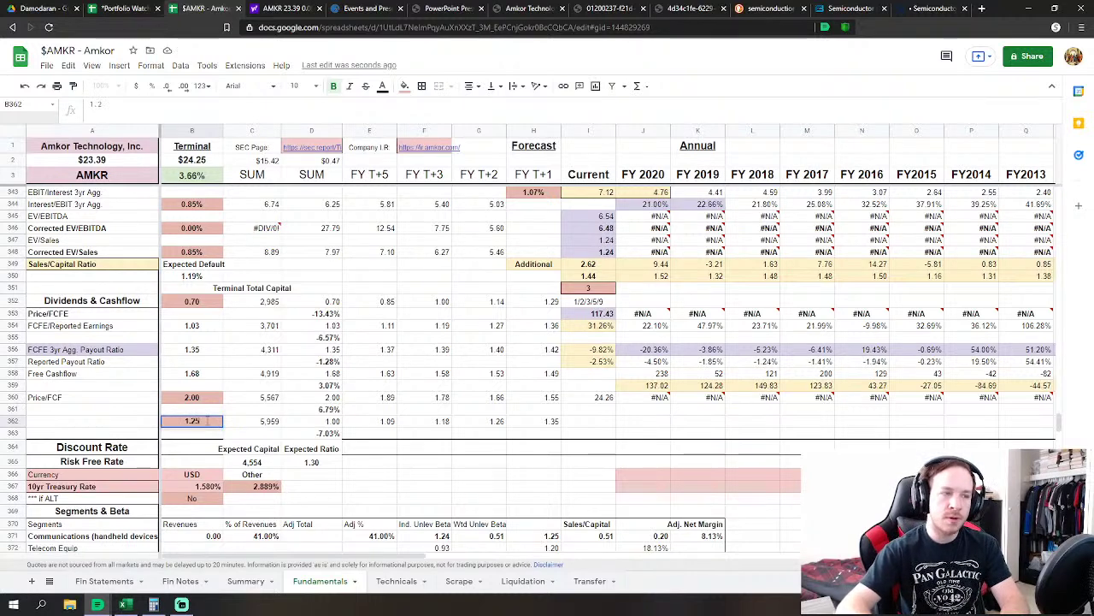
{"action": "key", "text": "Return"}
{"action": "left_click", "coordinate": [194, 425]}
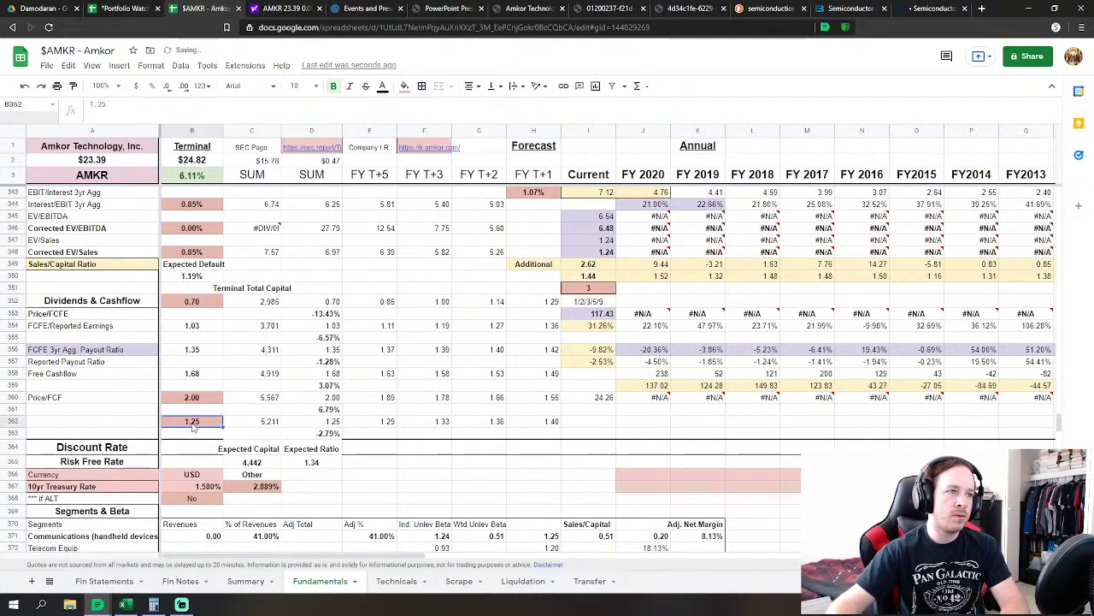
{"action": "type", "text": "1.4"}
{"action": "key", "text": "Return"}
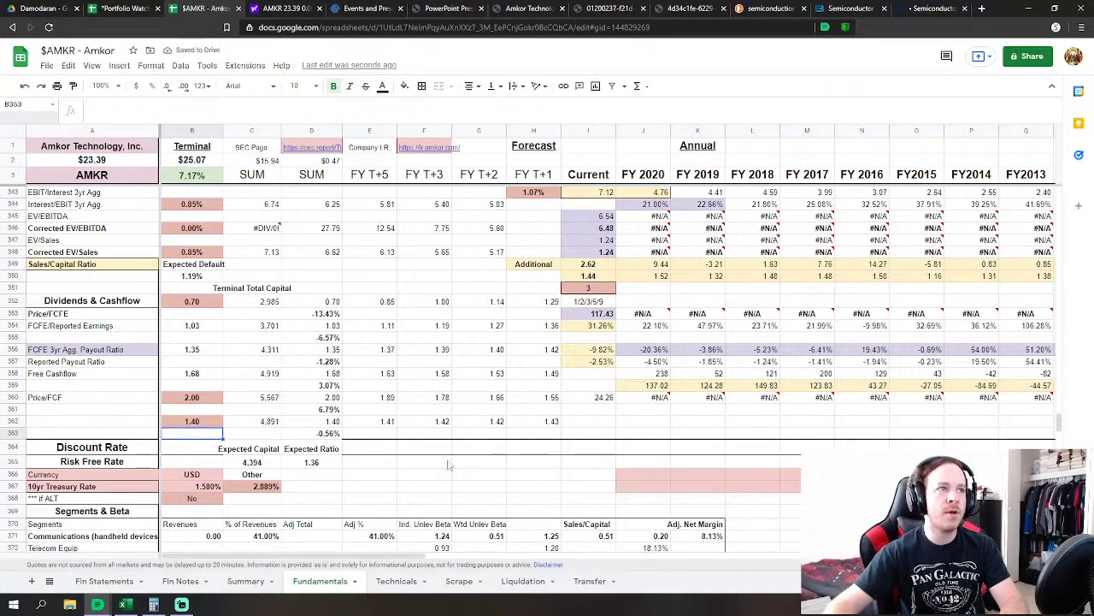
Enter 10% in D462, glancing at the Summary sheet first
{"action": "scroll", "coordinate": [453, 466], "scroll_direction": "down", "scroll_amount": 10}
{"action": "scroll", "coordinate": [456, 469], "scroll_direction": "down", "scroll_amount": 3}
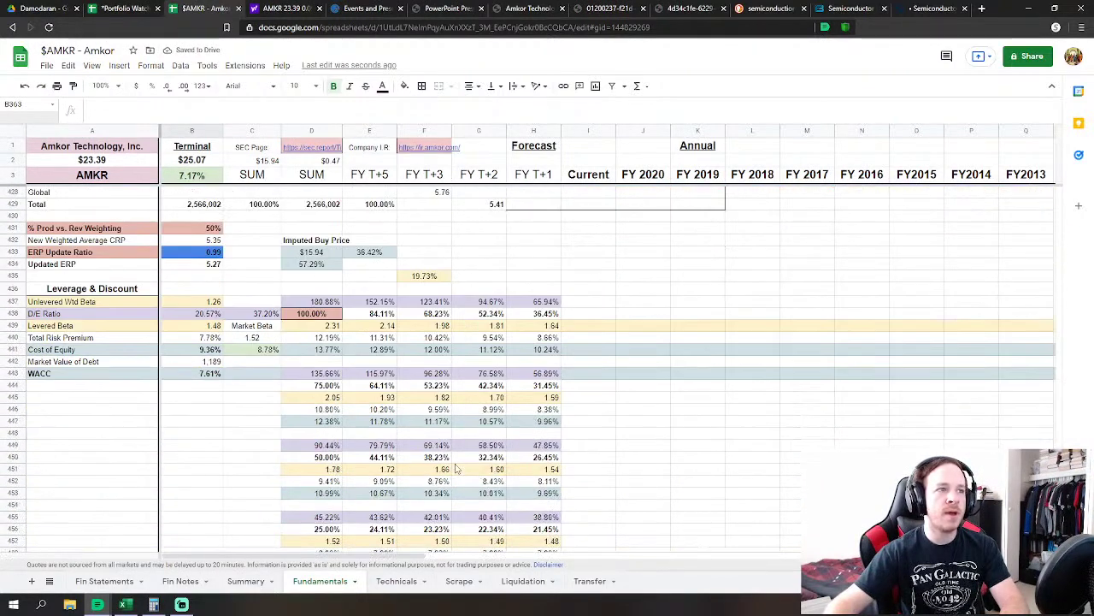
{"action": "scroll", "coordinate": [363, 459], "scroll_direction": "down", "scroll_amount": 2}
{"action": "scroll", "coordinate": [334, 435], "scroll_direction": "up", "scroll_amount": 1}
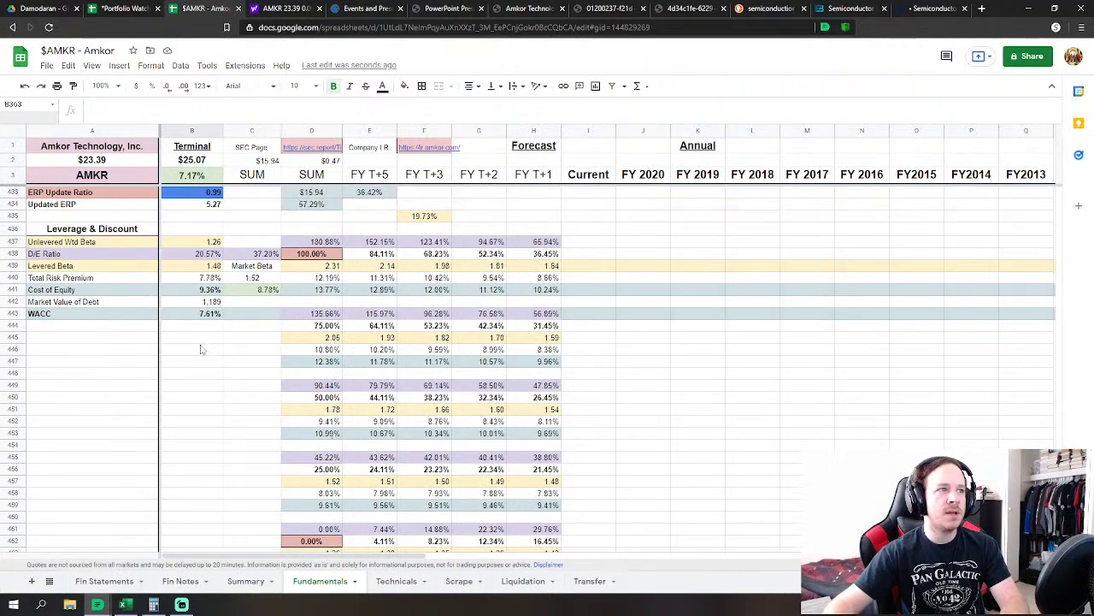
{"action": "scroll", "coordinate": [298, 420], "scroll_direction": "down", "scroll_amount": 2}
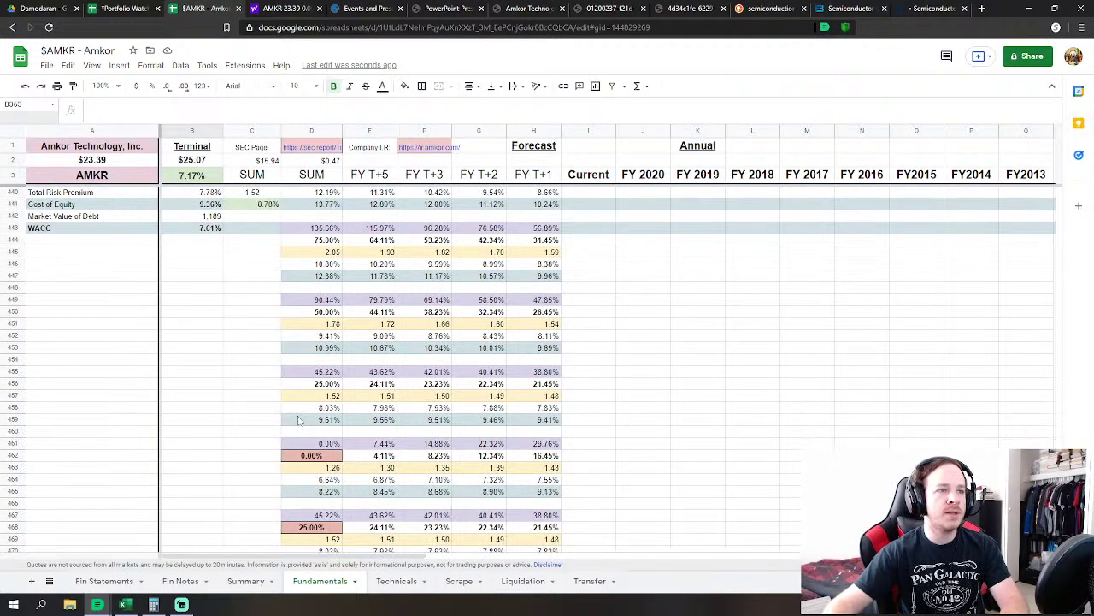
{"action": "left_click", "coordinate": [312, 457]}
{"action": "scroll", "coordinate": [344, 436], "scroll_direction": "up", "scroll_amount": 3}
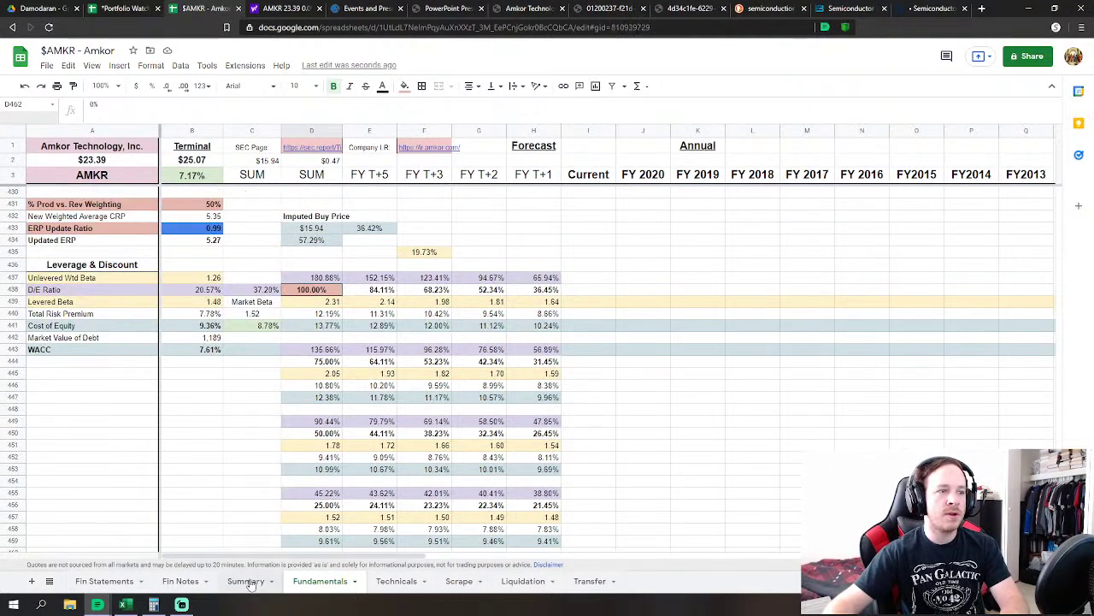
{"action": "left_click", "coordinate": [248, 582]}
{"action": "left_click", "coordinate": [329, 579]}
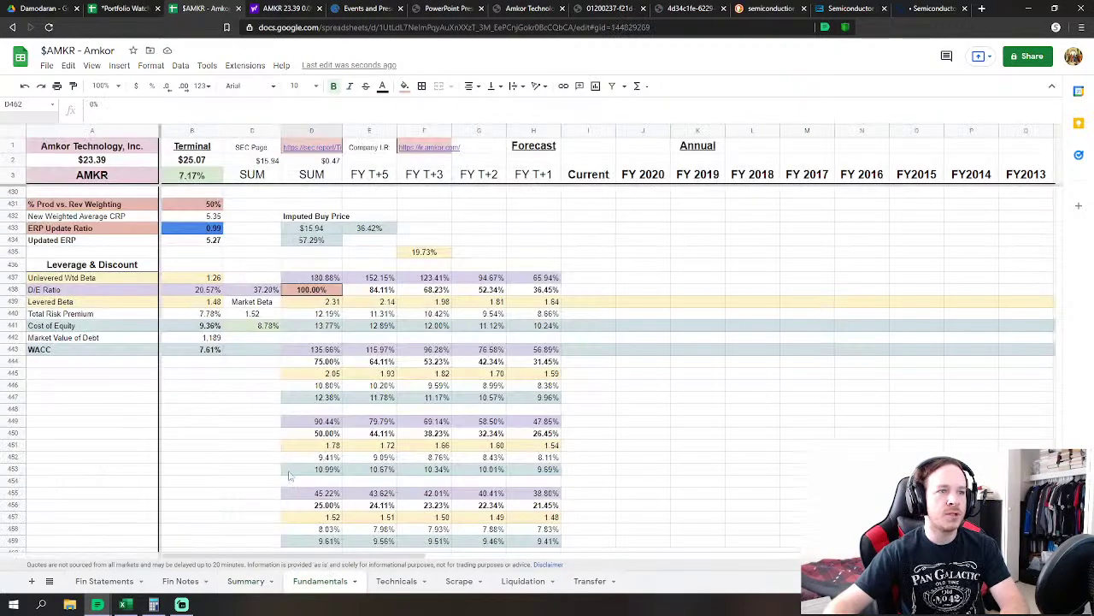
{"action": "scroll", "coordinate": [295, 476], "scroll_direction": "down", "scroll_amount": 3}
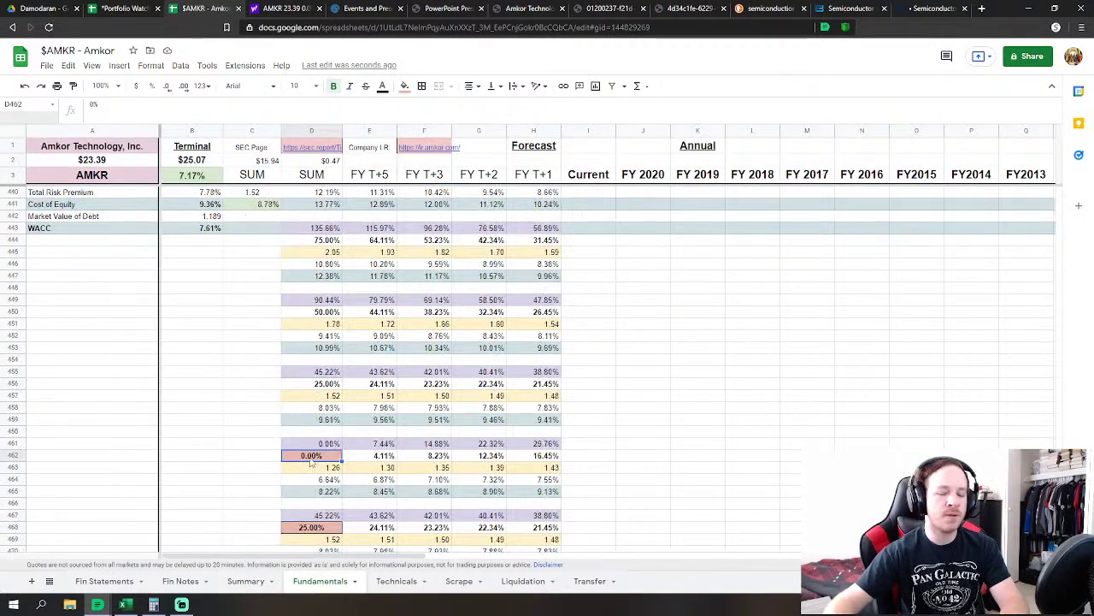
{"action": "type", "text": "10%"}
{"action": "key", "text": "Return"}
Try D/E ratios of 40% and then 60% in D438, checking the Summary valuation
{"action": "scroll", "coordinate": [318, 404], "scroll_direction": "up", "scroll_amount": 3}
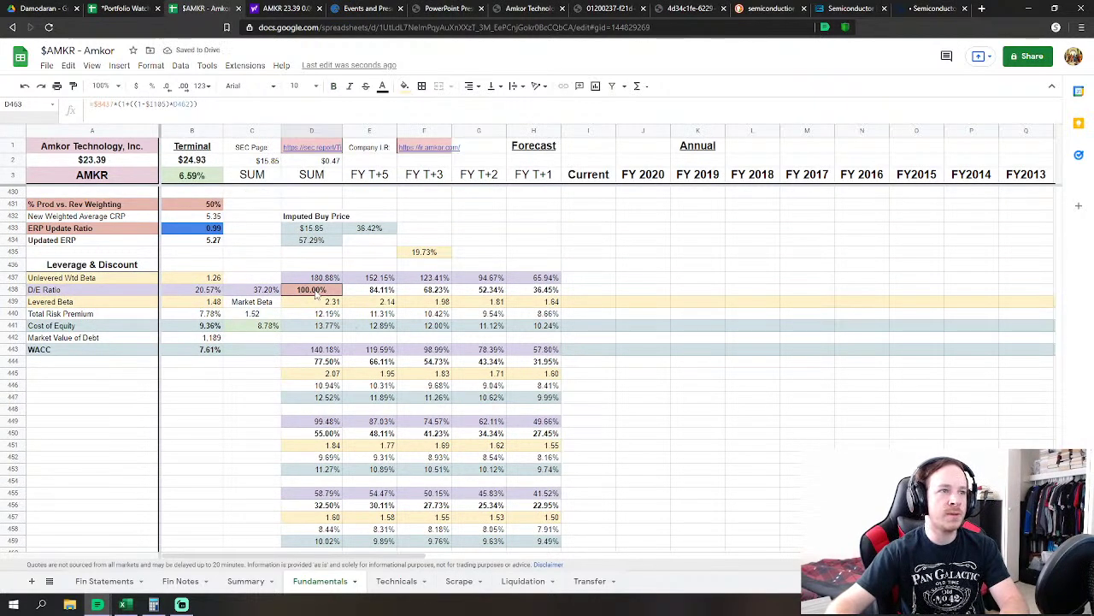
{"action": "left_click", "coordinate": [314, 291]}
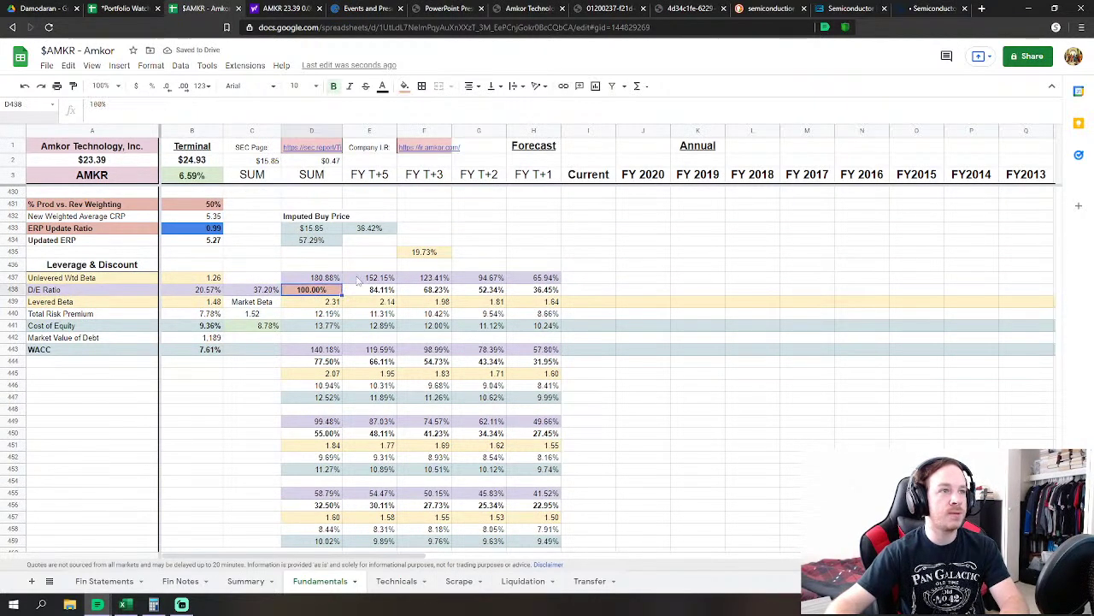
{"action": "type", "text": "40%"}
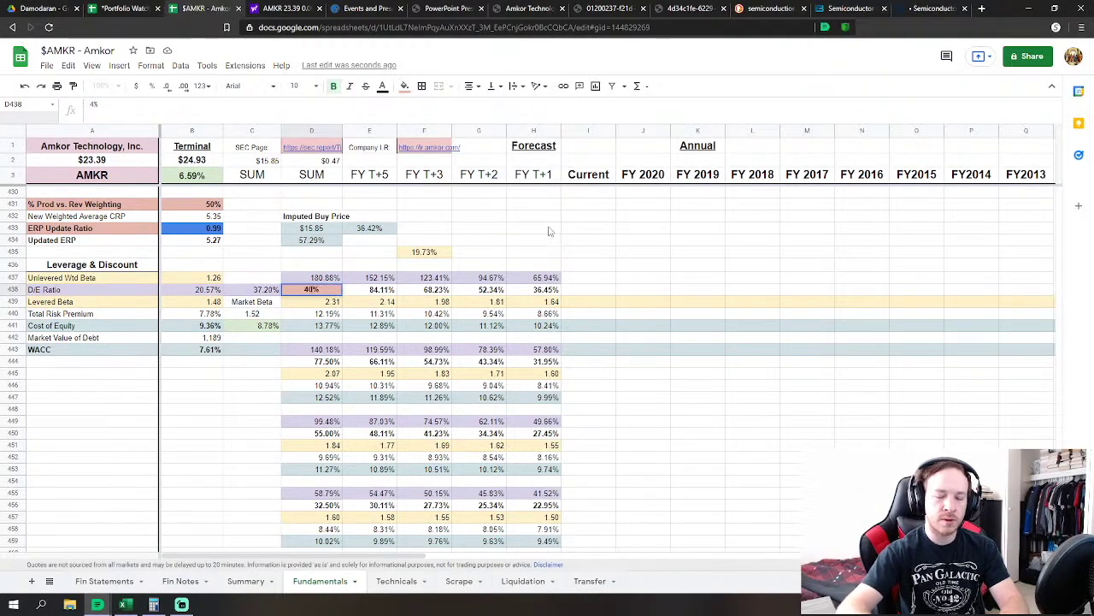
{"action": "key", "text": "Return"}
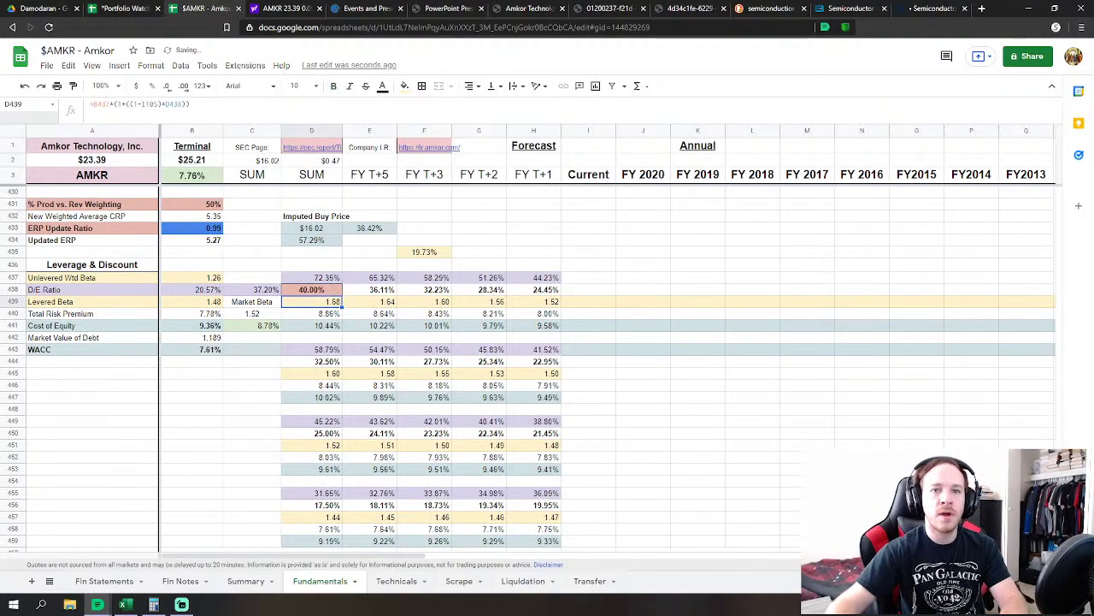
{"action": "left_click_drag", "start_coordinate": [1061, 428], "coordinate": [1043, 200]}
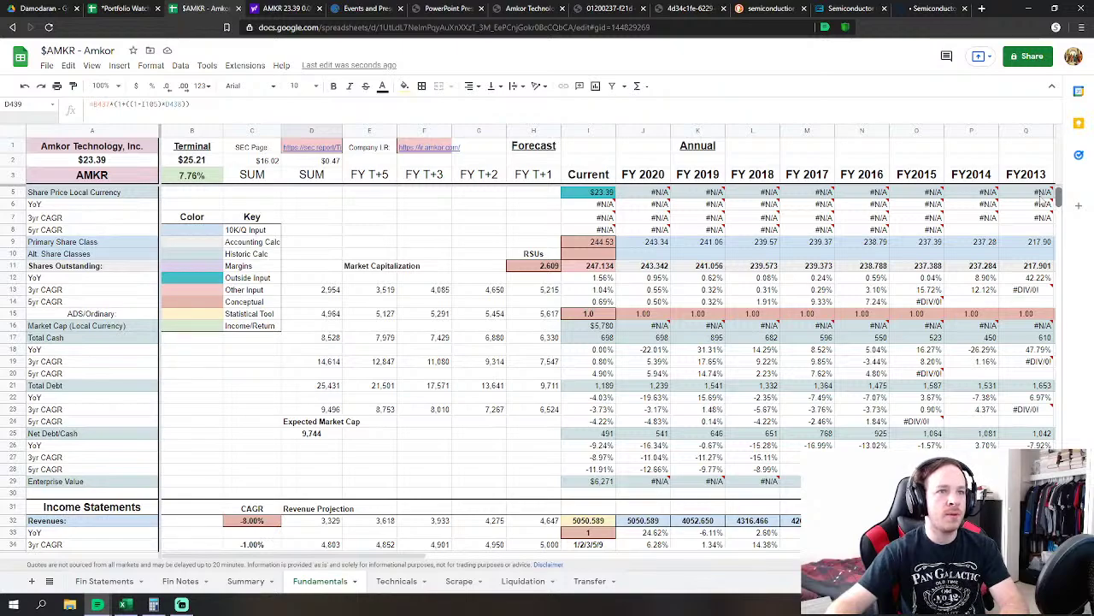
{"action": "scroll", "coordinate": [1043, 199], "scroll_direction": "down", "scroll_amount": 20}
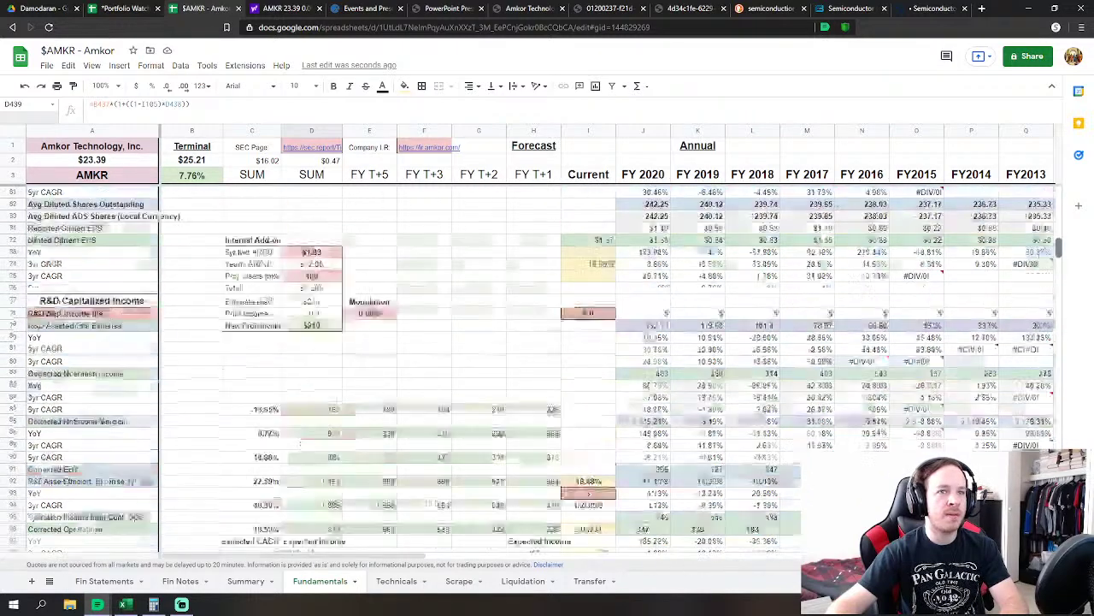
{"action": "scroll", "coordinate": [530, 342], "scroll_direction": "up", "scroll_amount": 1}
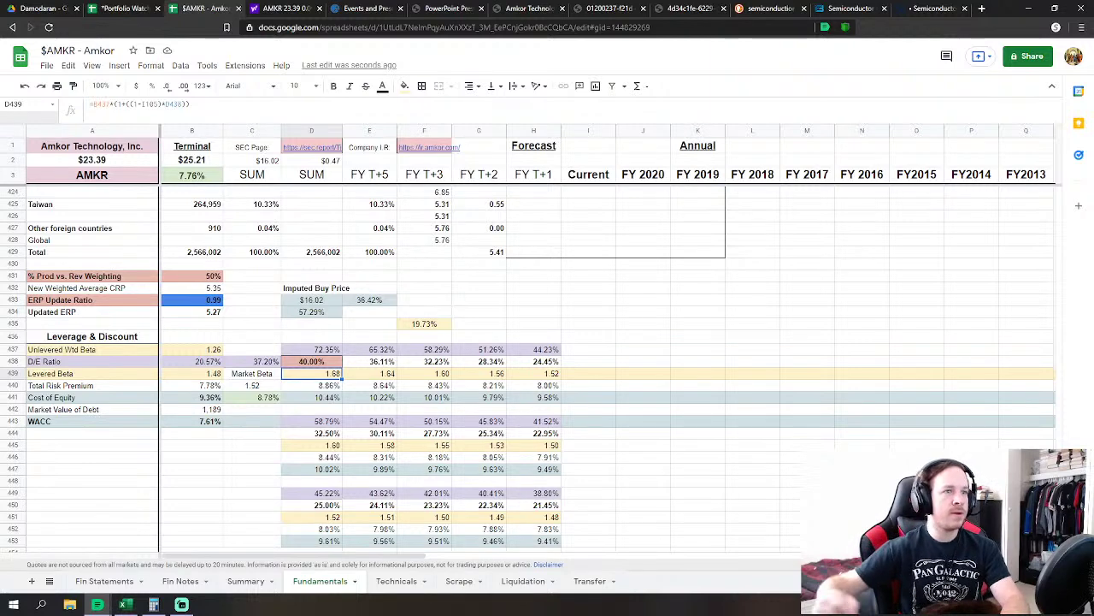
{"action": "scroll", "coordinate": [673, 413], "scroll_direction": "down", "scroll_amount": 3}
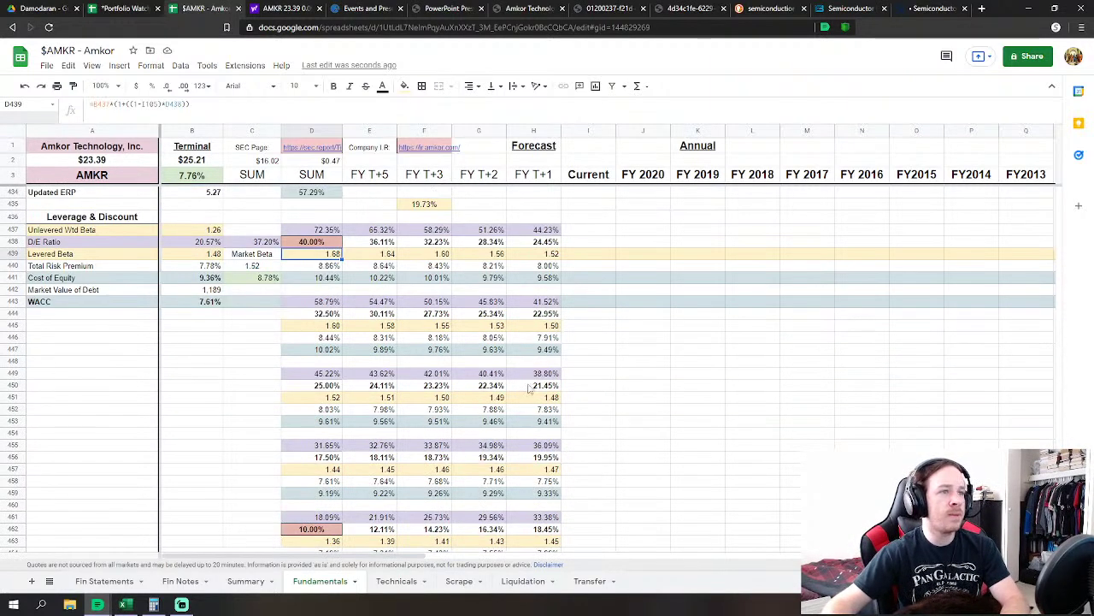
{"action": "left_click", "coordinate": [305, 244]}
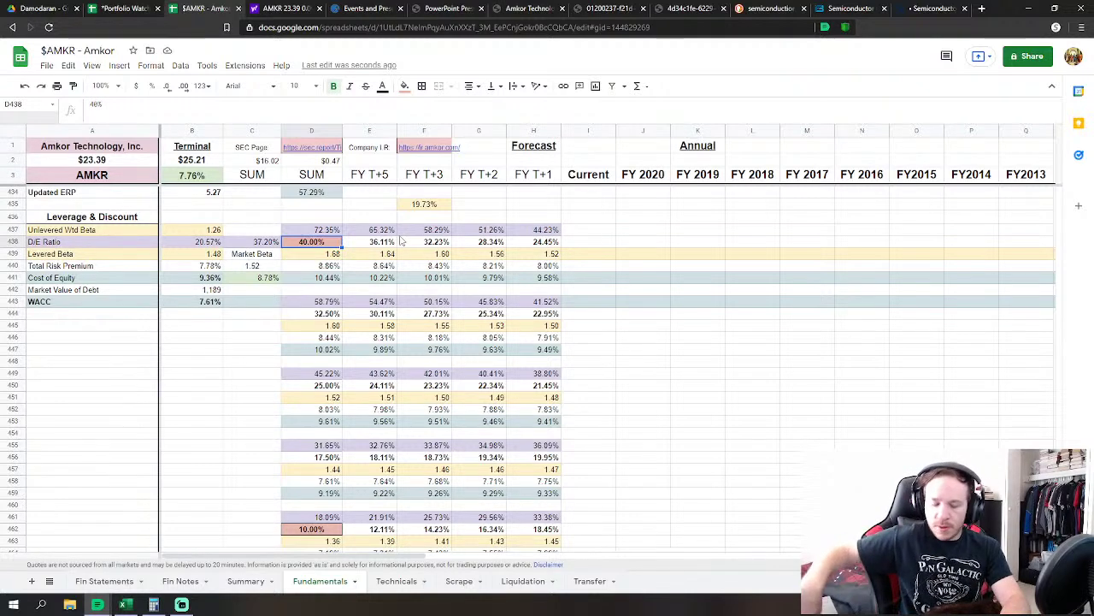
{"action": "type", "text": "60"}
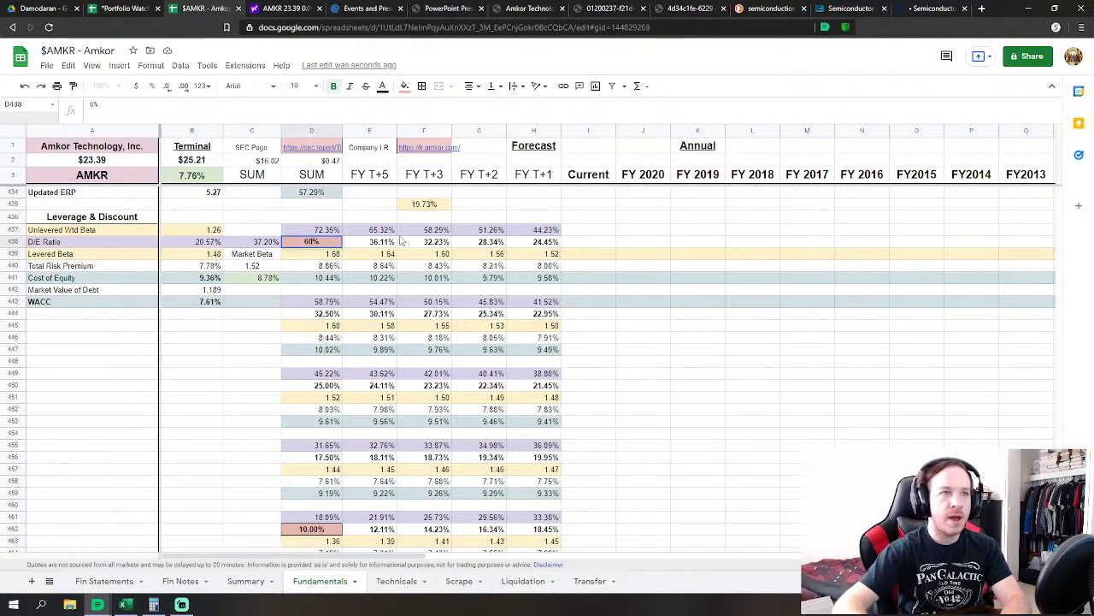
{"action": "key", "text": "Return"}
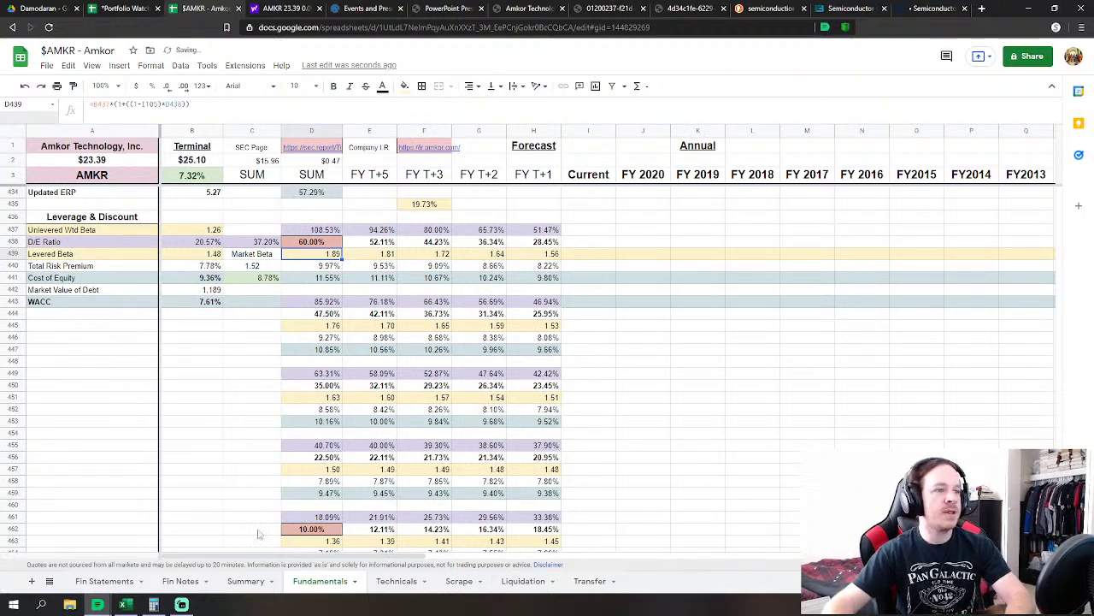
{"action": "left_click", "coordinate": [248, 581]}
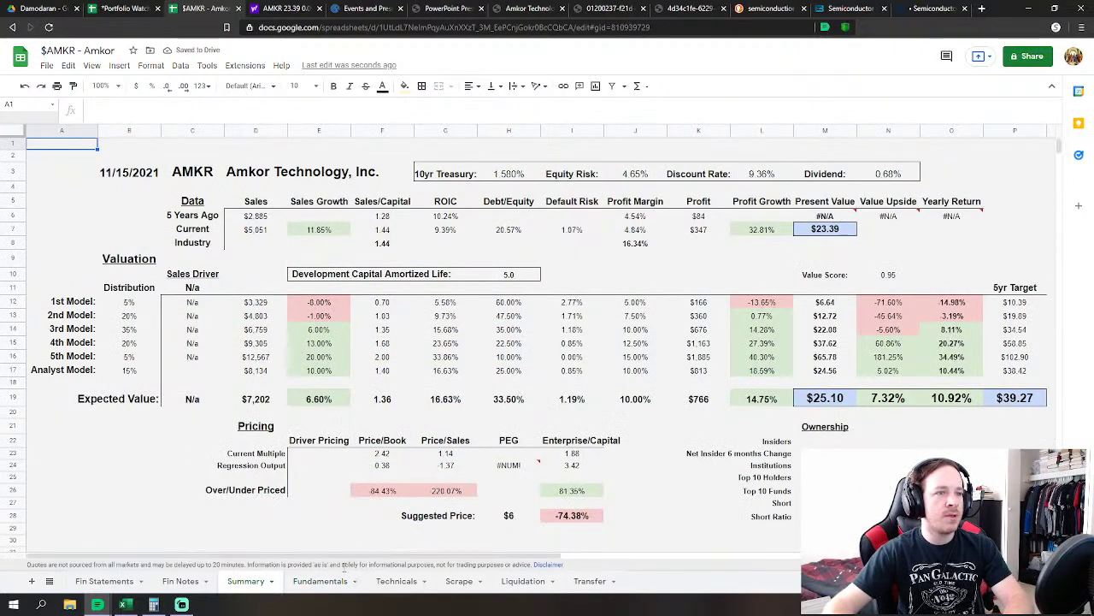
{"action": "left_click", "coordinate": [318, 582]}
Enter 30% in D468 and check the updated expected value on Summary
{"action": "left_click", "coordinate": [294, 421]}
{"action": "scroll", "coordinate": [299, 426], "scroll_direction": "up", "scroll_amount": 5}
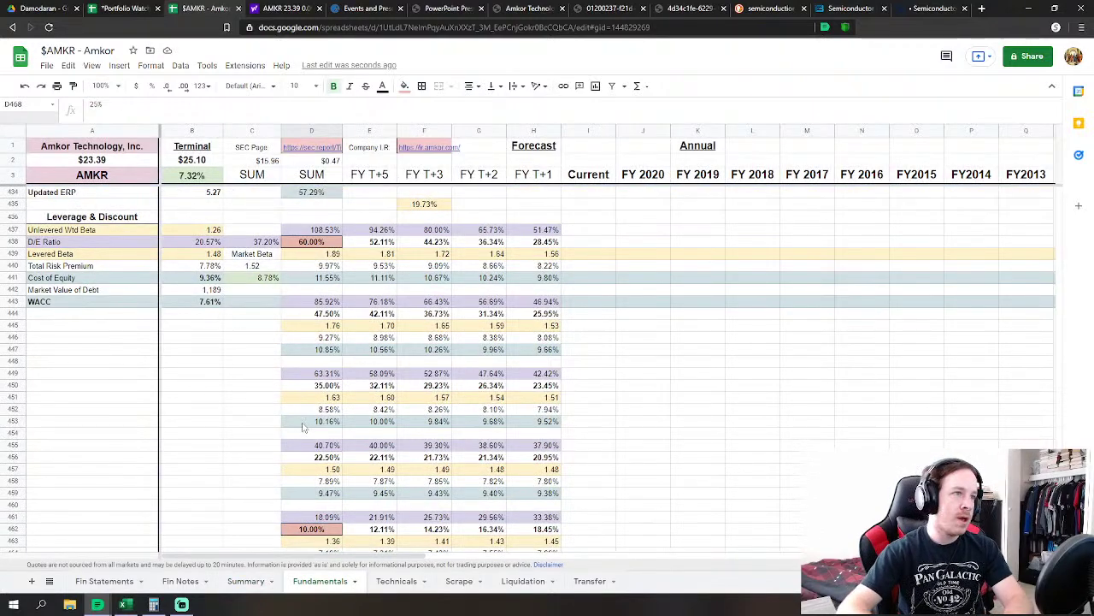
{"action": "type", "text": "30%"}
{"action": "key", "text": "Return"}
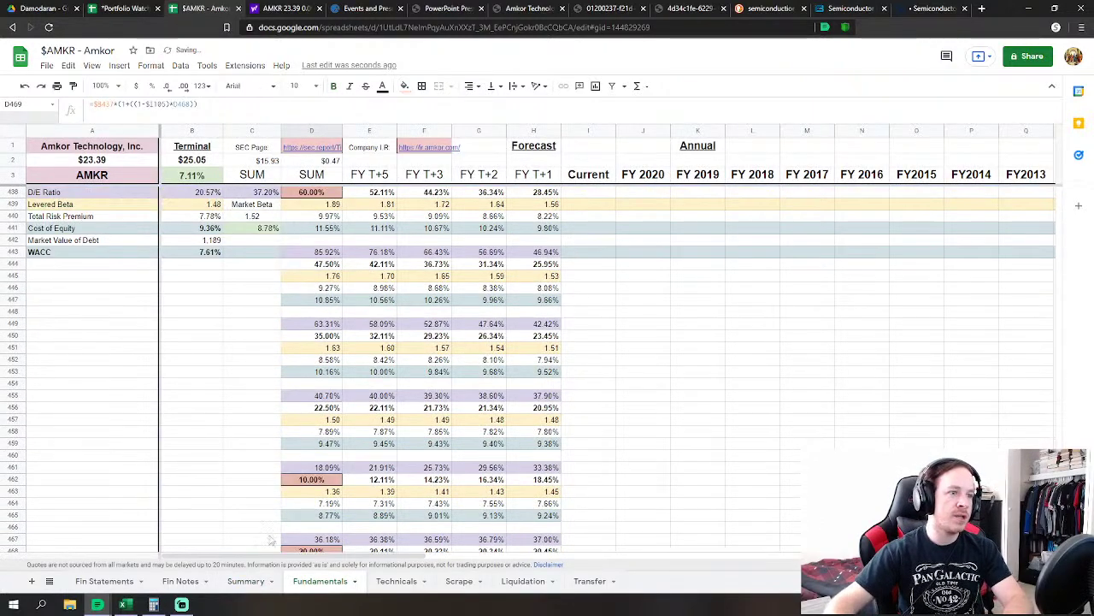
{"action": "left_click", "coordinate": [250, 580]}
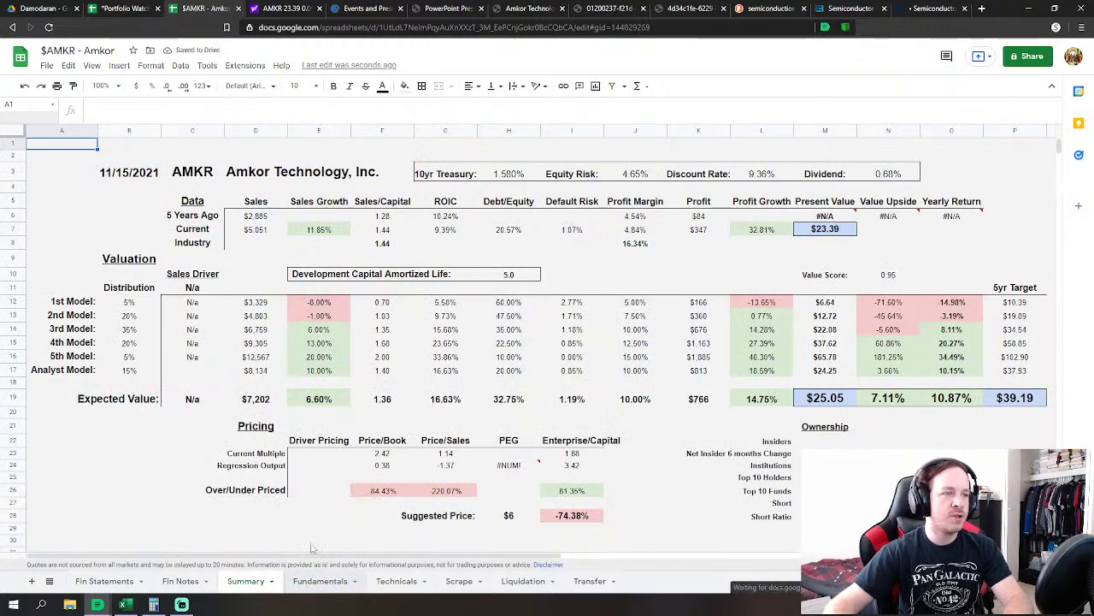
{"action": "left_click", "coordinate": [331, 581]}
{"action": "scroll", "coordinate": [312, 545], "scroll_direction": "down", "scroll_amount": 3}
{"action": "scroll", "coordinate": [312, 545], "scroll_direction": "up", "scroll_amount": 3}
Set the D/E ratio in D438 to 50%
{"action": "left_click", "coordinate": [252, 494]}
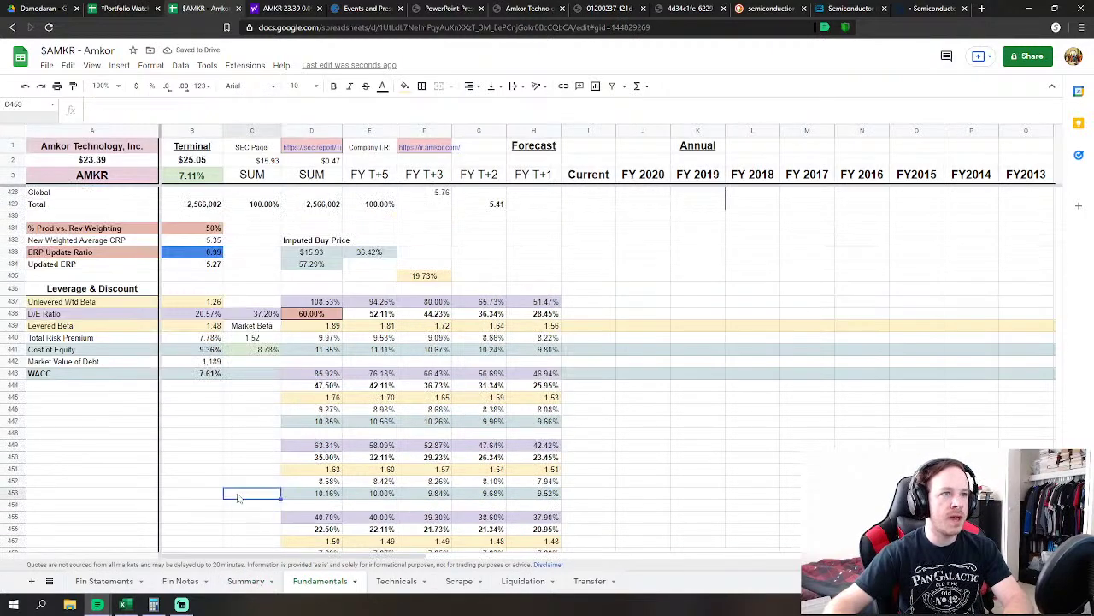
{"action": "scroll", "coordinate": [586, 432], "scroll_direction": "down", "scroll_amount": 3}
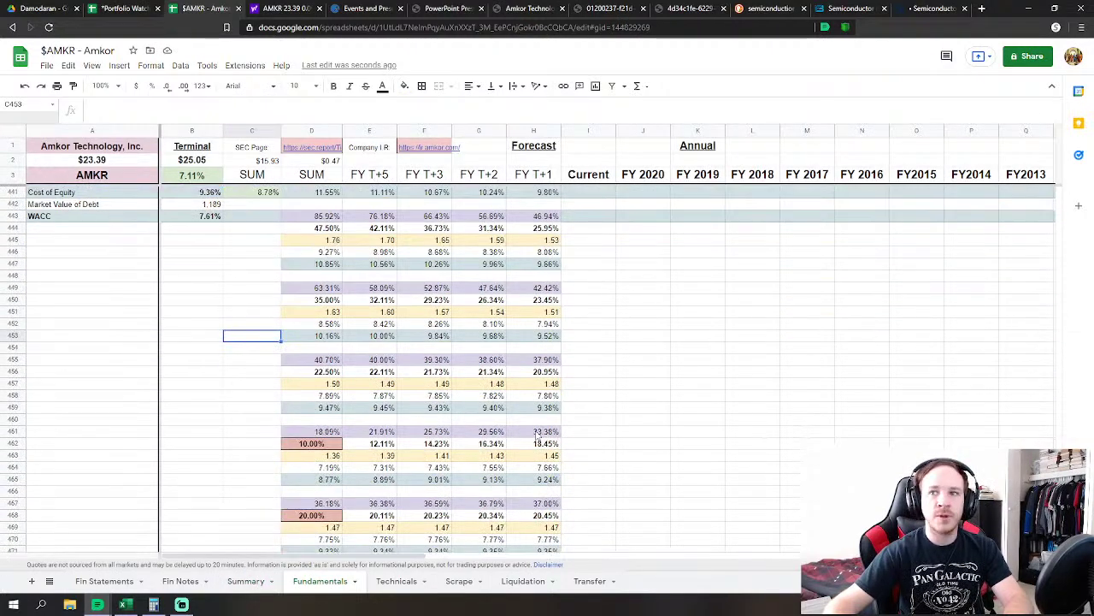
{"action": "scroll", "coordinate": [513, 436], "scroll_direction": "up", "scroll_amount": 2}
{"action": "left_click", "coordinate": [303, 243]}
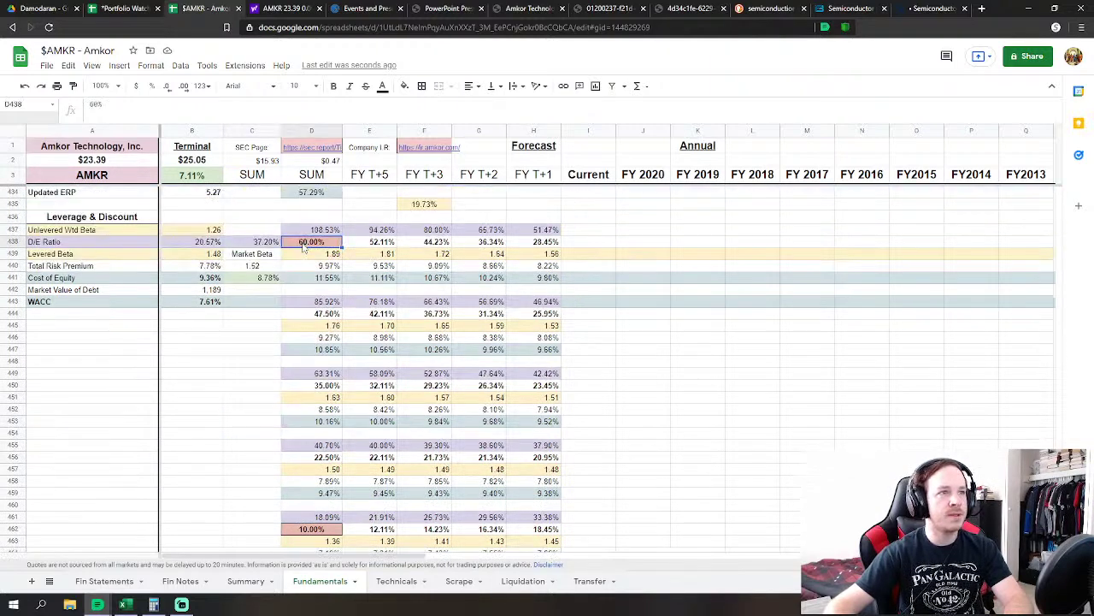
{"action": "type", "text": "50"}
{"action": "key", "text": "Return"}
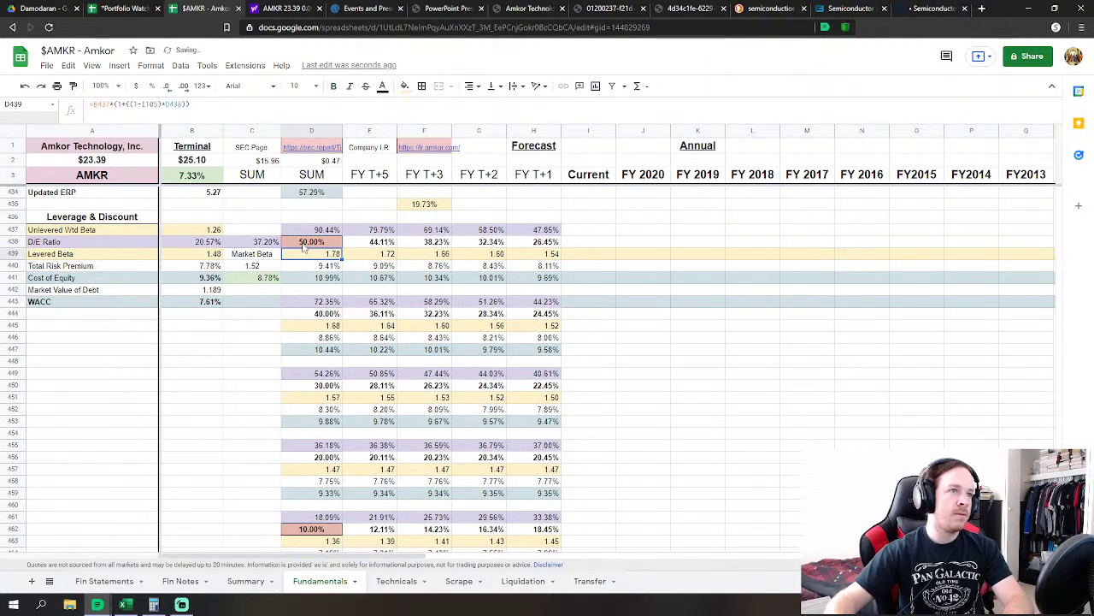
{"action": "scroll", "coordinate": [710, 445], "scroll_direction": "down", "scroll_amount": 3}
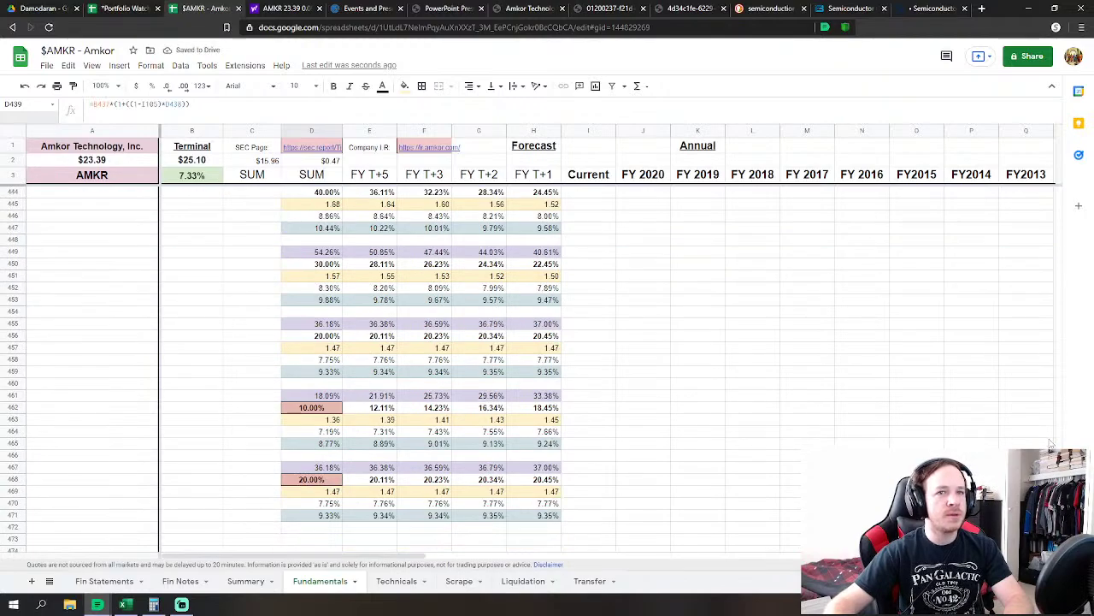
{"action": "scroll", "coordinate": [1047, 254], "scroll_direction": "up", "scroll_amount": 20}
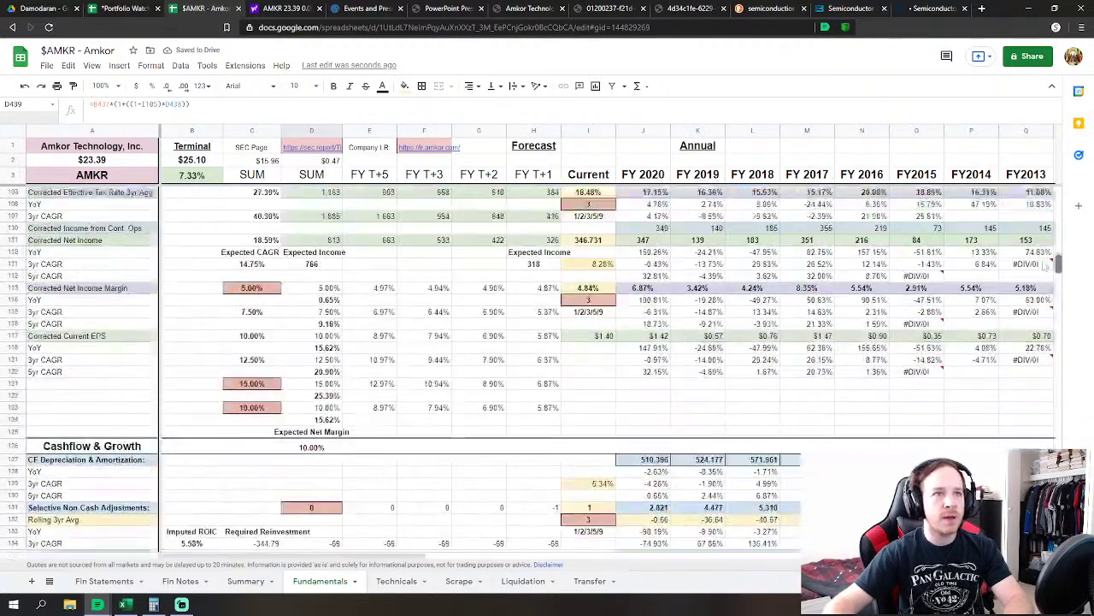
{"action": "scroll", "coordinate": [1045, 254], "scroll_direction": "up", "scroll_amount": 19}
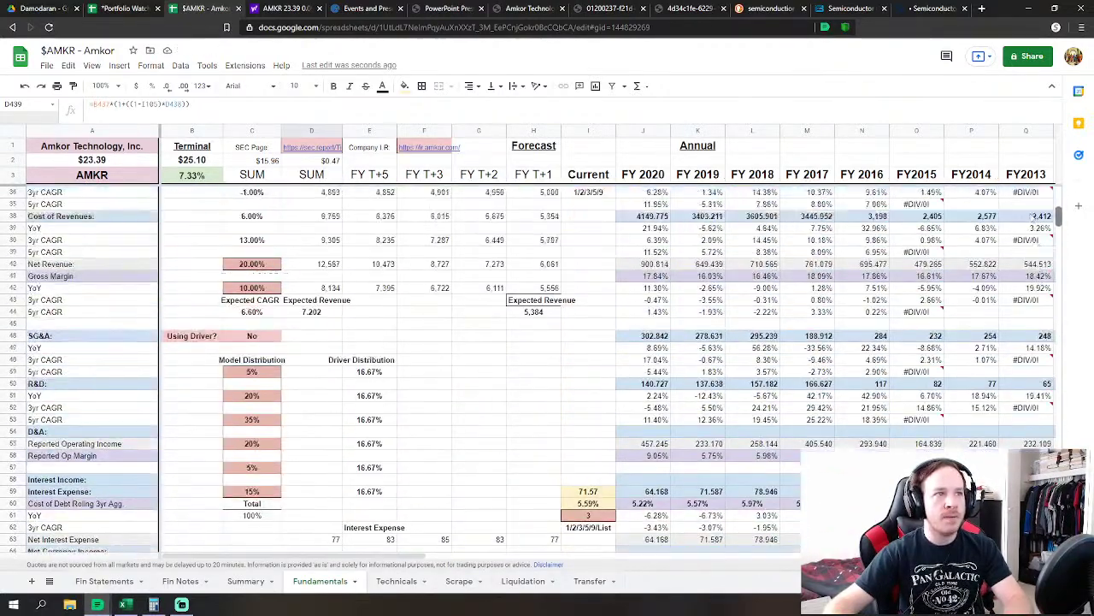
{"action": "scroll", "coordinate": [1030, 219], "scroll_direction": "down", "scroll_amount": 20}
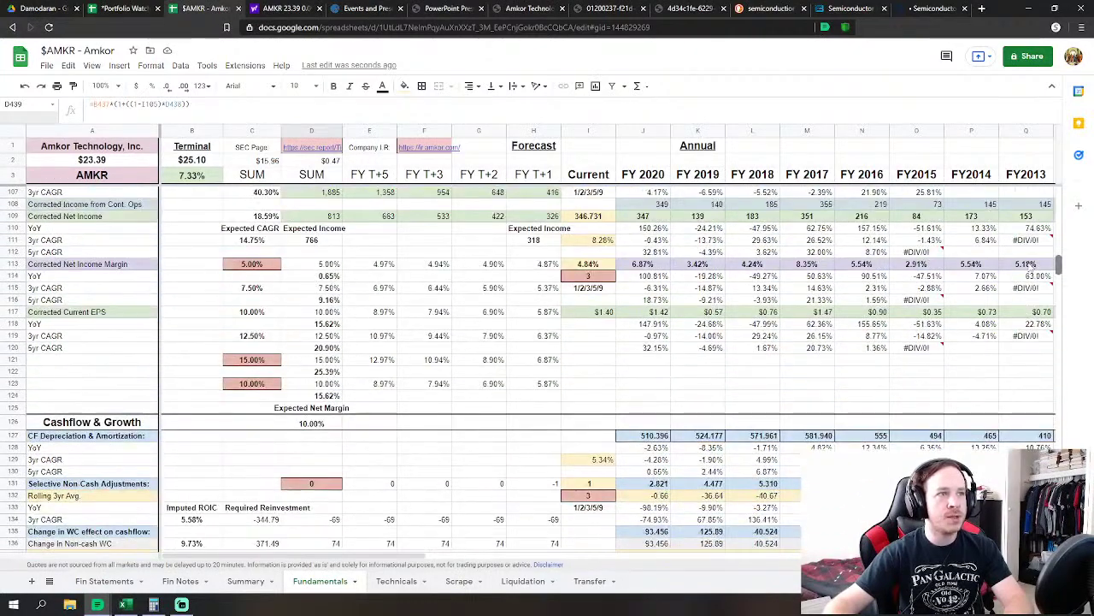
Set the net income margin input in C113 to 1%
{"action": "left_click", "coordinate": [306, 313]}
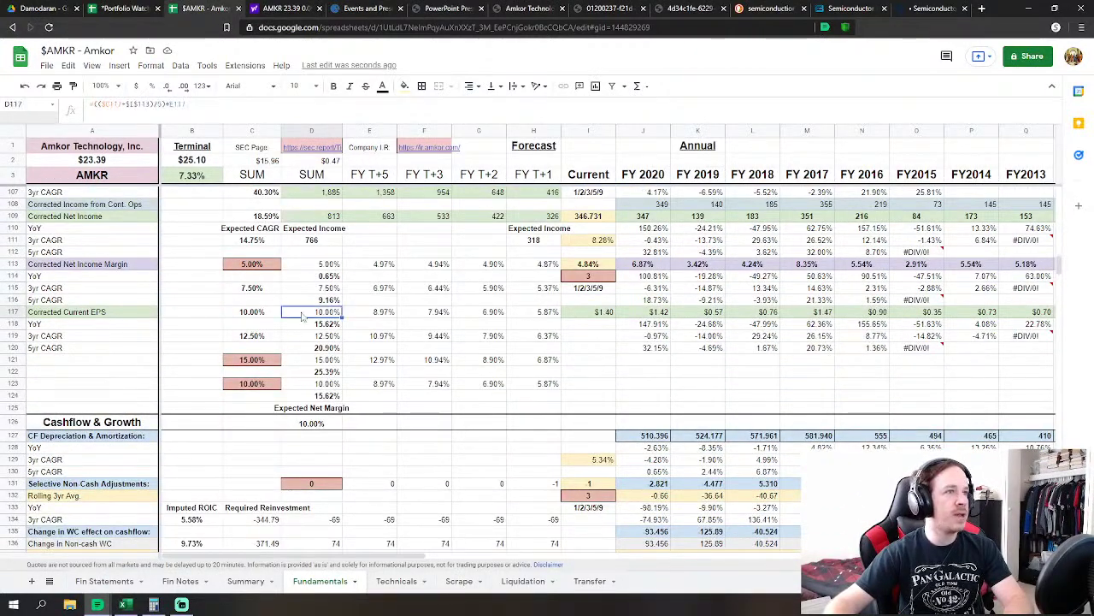
{"action": "left_click", "coordinate": [241, 265]}
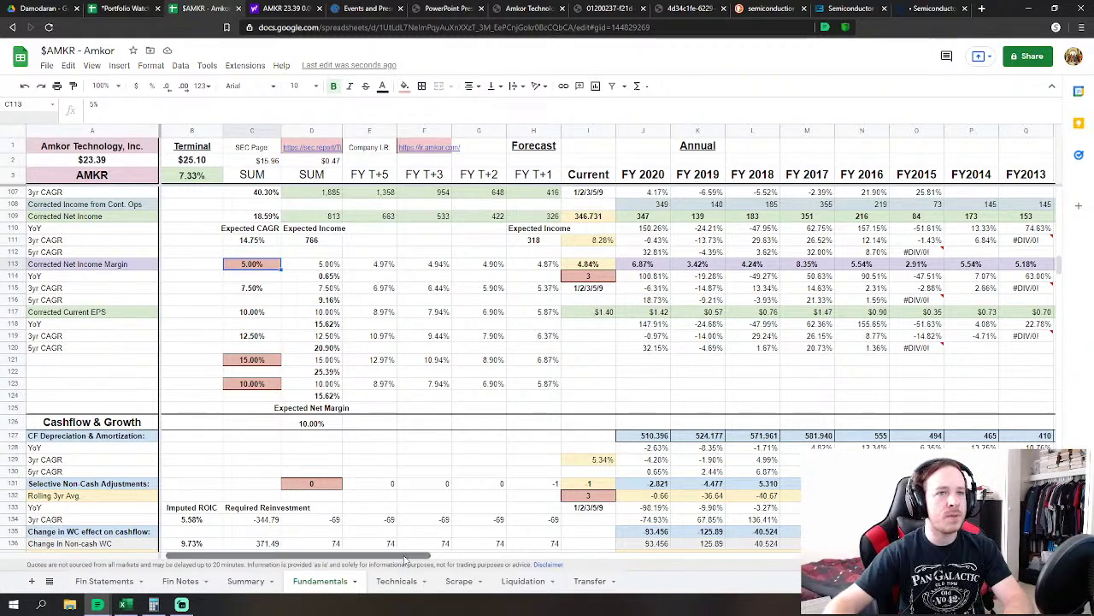
{"action": "left_click_drag", "start_coordinate": [405, 558], "coordinate": [483, 559]}
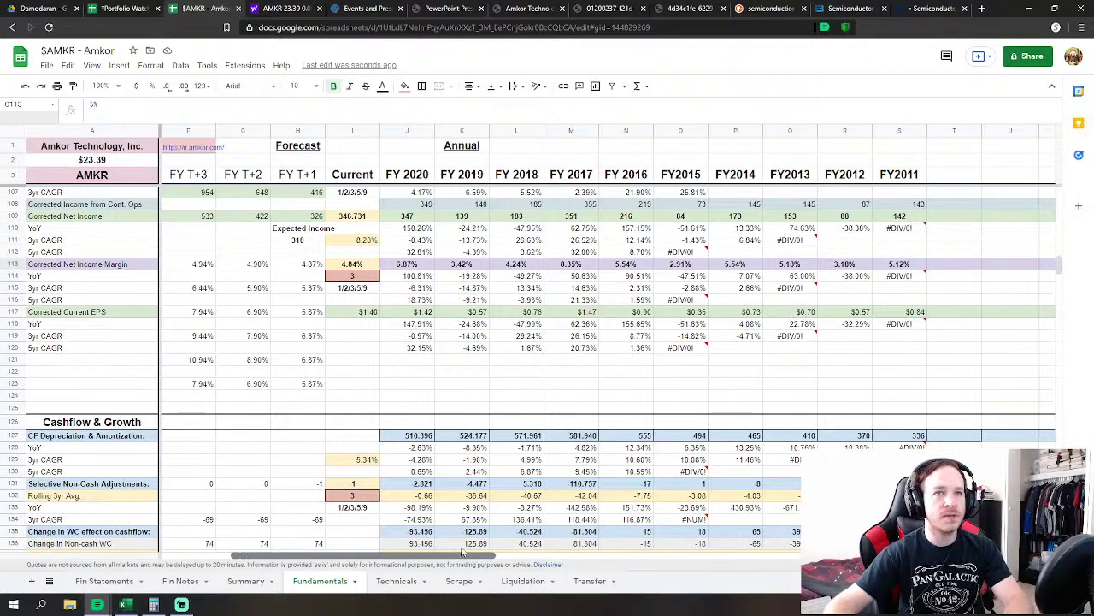
{"action": "left_click_drag", "start_coordinate": [480, 560], "coordinate": [402, 560]}
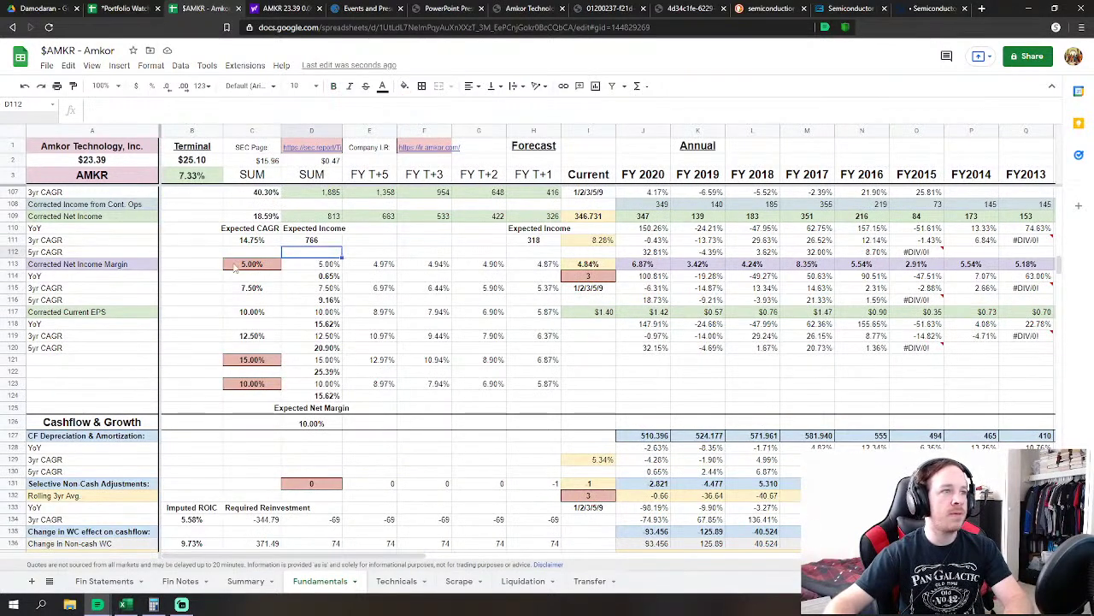
{"action": "type", "text": "1"}
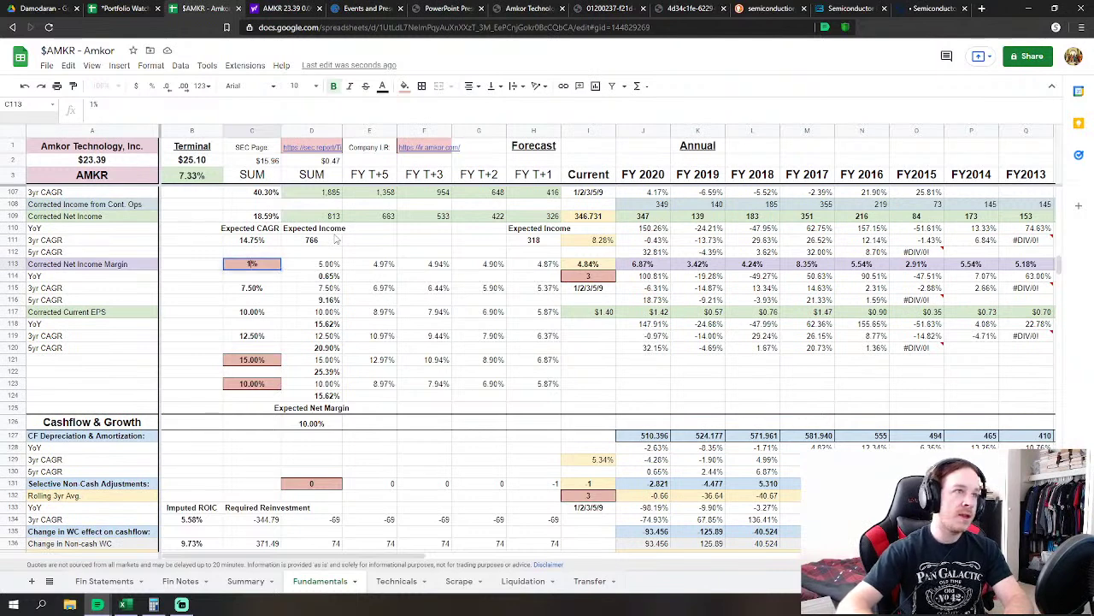
{"action": "key", "text": "Return"}
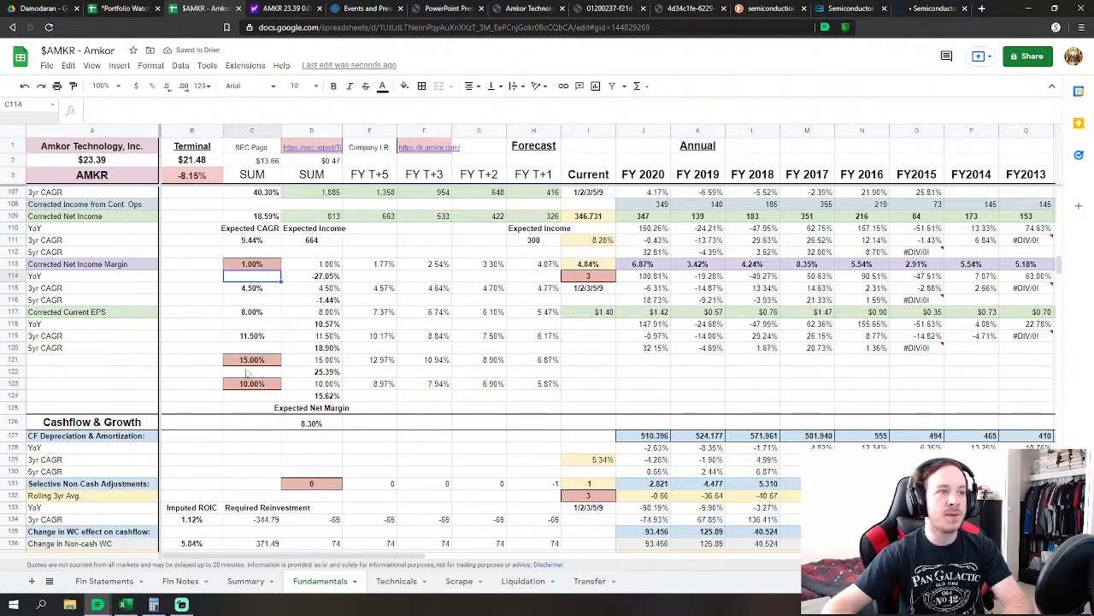
Try 11% and then 10% for C121, comparing net income margins across earlier fiscal years
{"action": "left_click", "coordinate": [258, 364]}
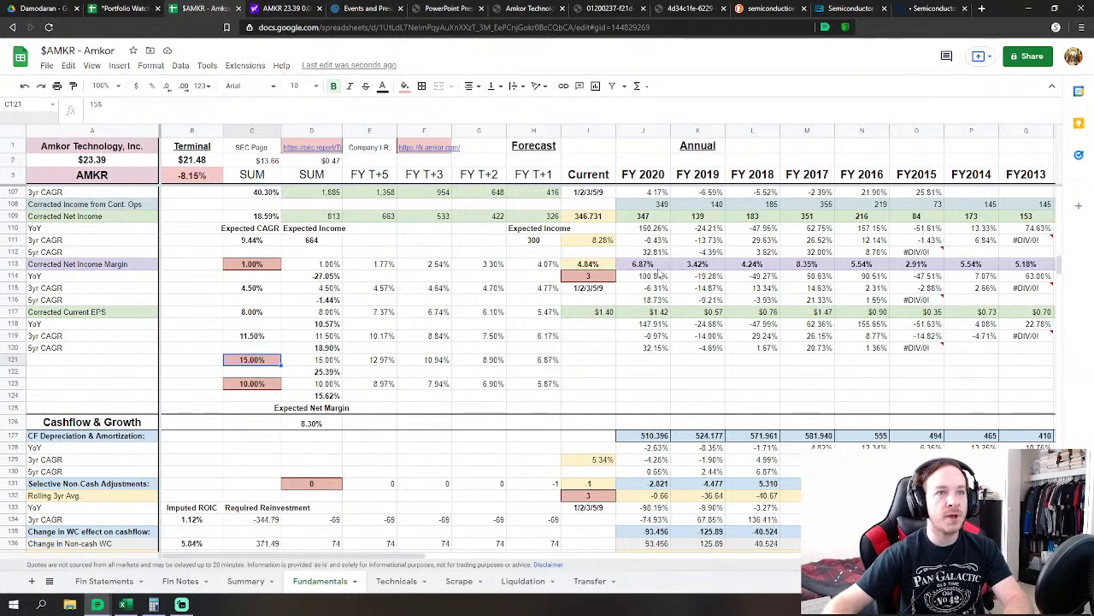
{"action": "left_click", "coordinate": [641, 265]}
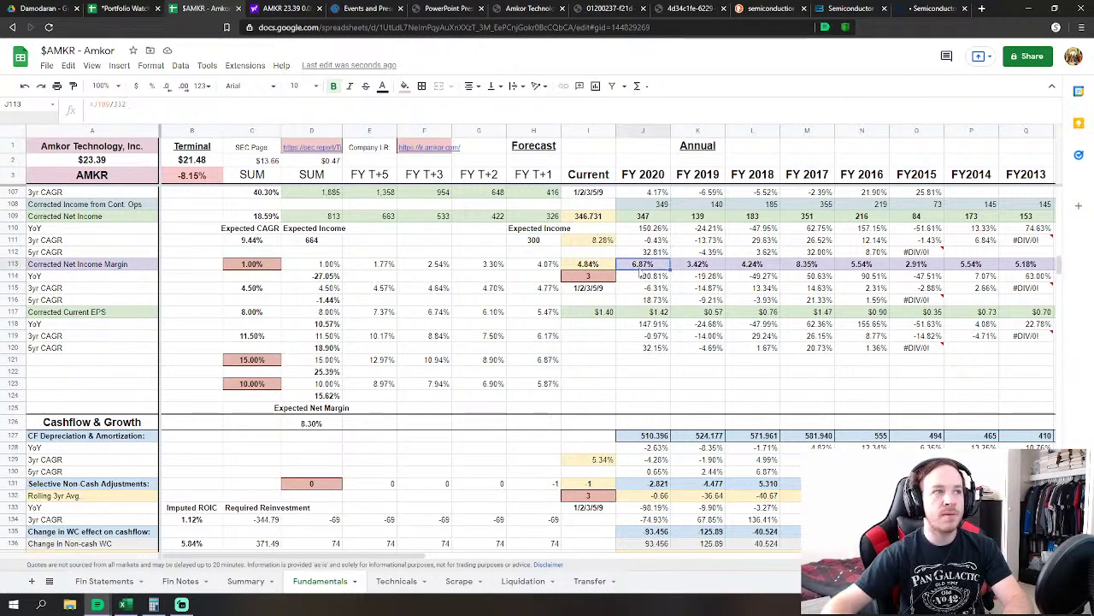
{"action": "scroll", "coordinate": [641, 270], "scroll_direction": "up", "scroll_amount": 3}
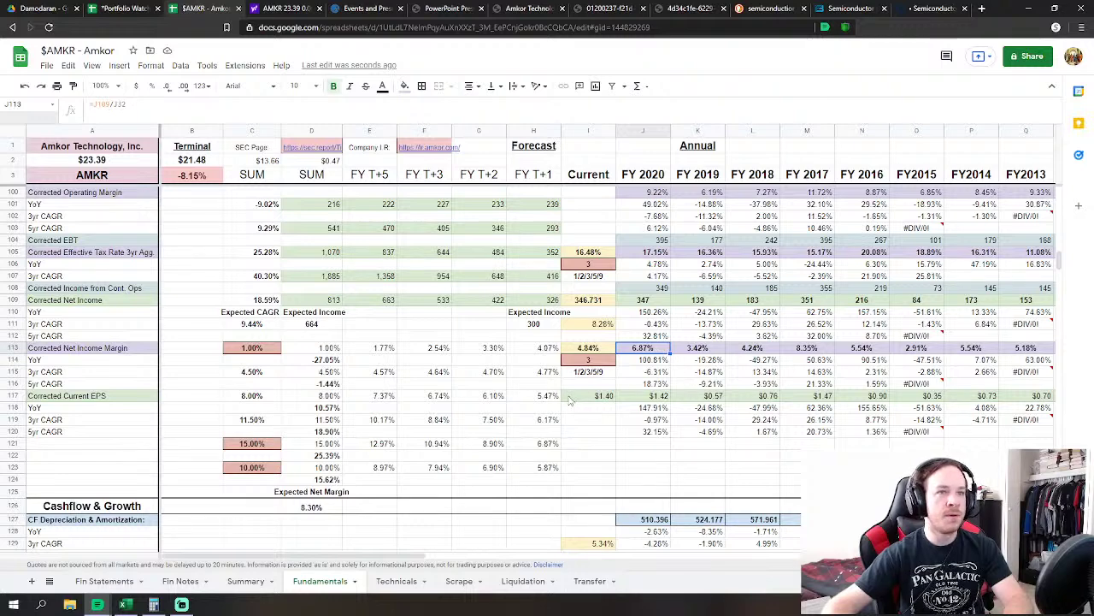
{"action": "left_click", "coordinate": [262, 445]}
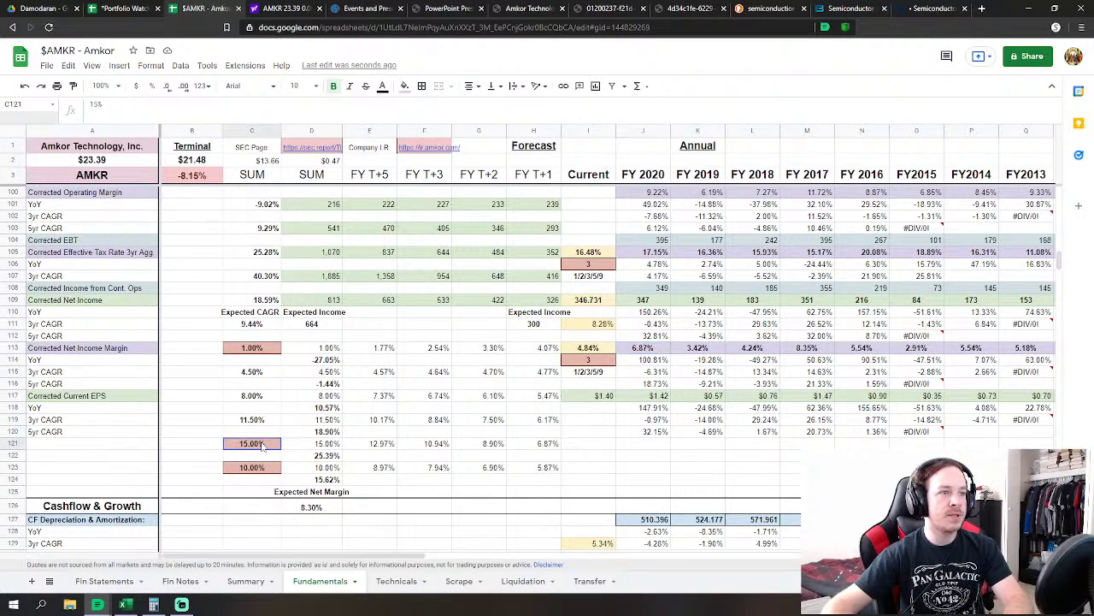
{"action": "type", "text": "11"}
{"action": "key", "text": "Return"}
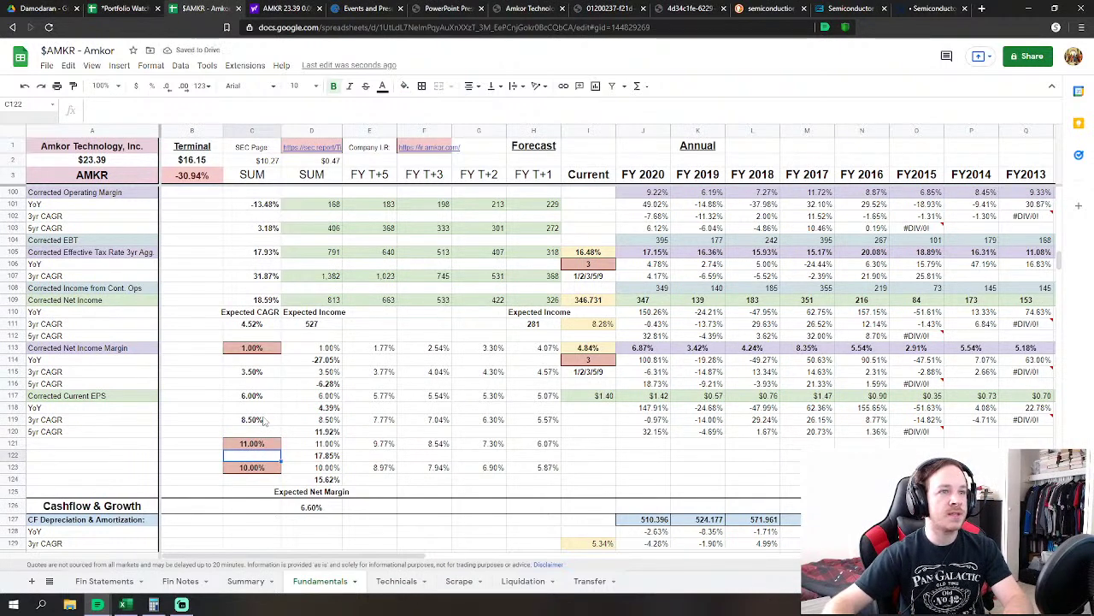
{"action": "left_click", "coordinate": [248, 446]}
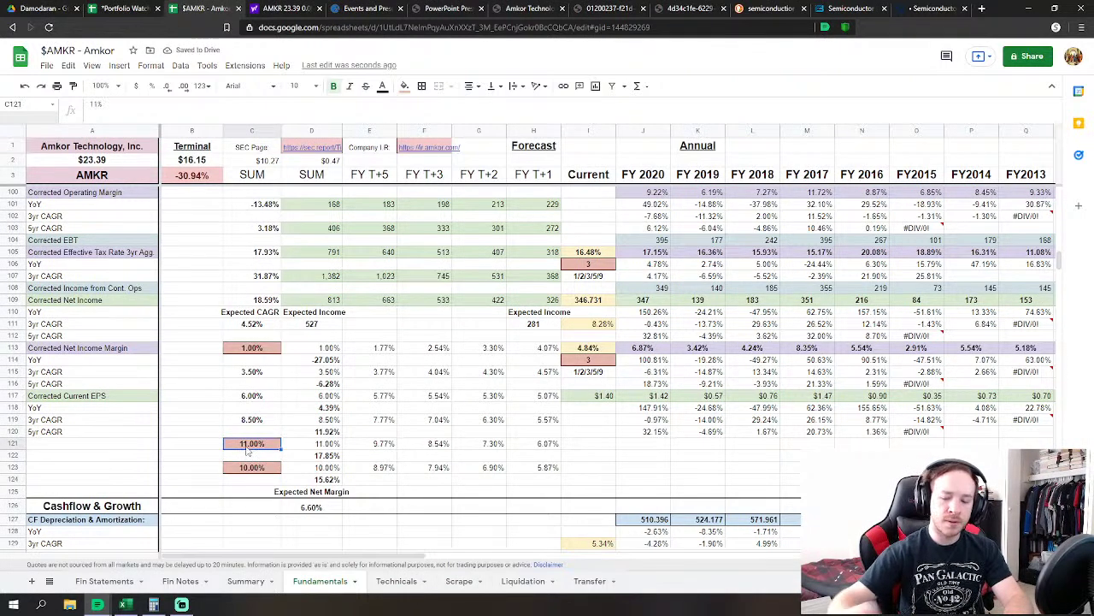
{"action": "type", "text": "10"}
{"action": "key", "text": "Return"}
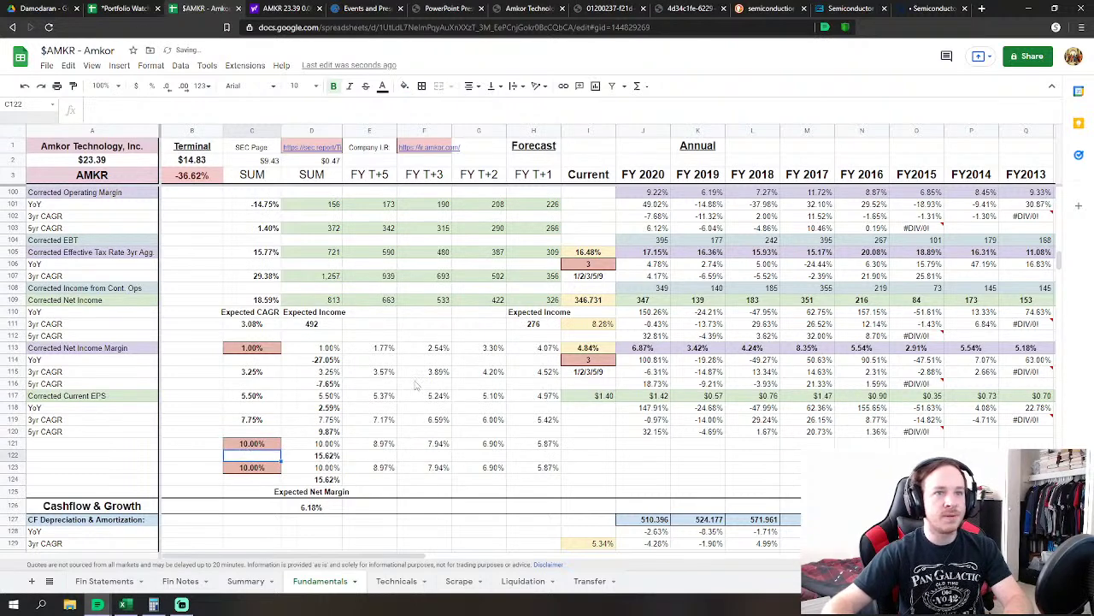
{"action": "left_click", "coordinate": [656, 347]}
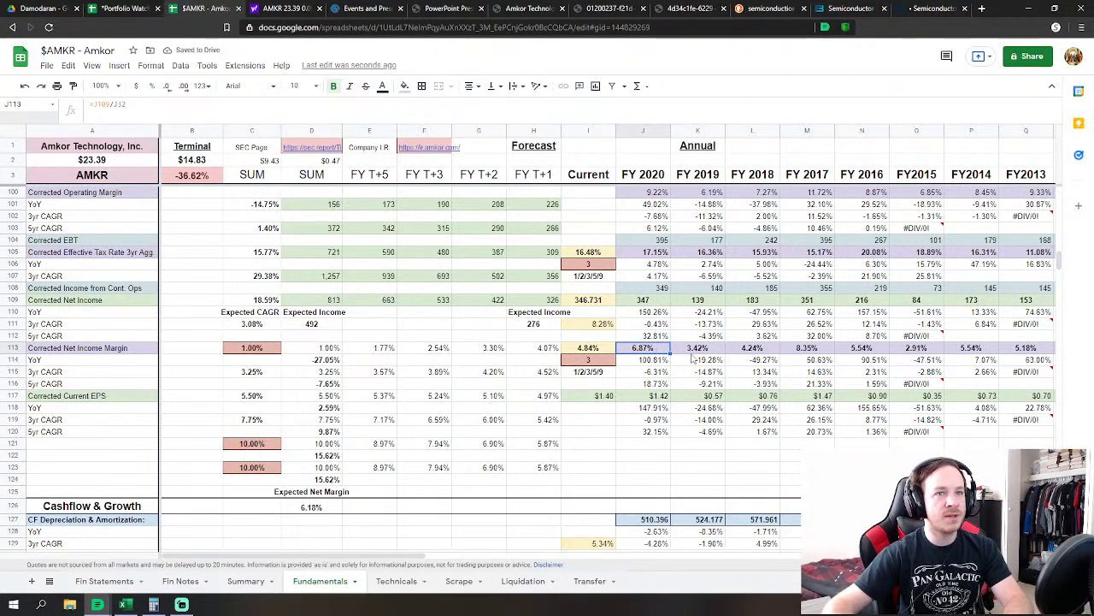
{"action": "left_click_drag", "start_coordinate": [696, 351], "coordinate": [900, 355]}
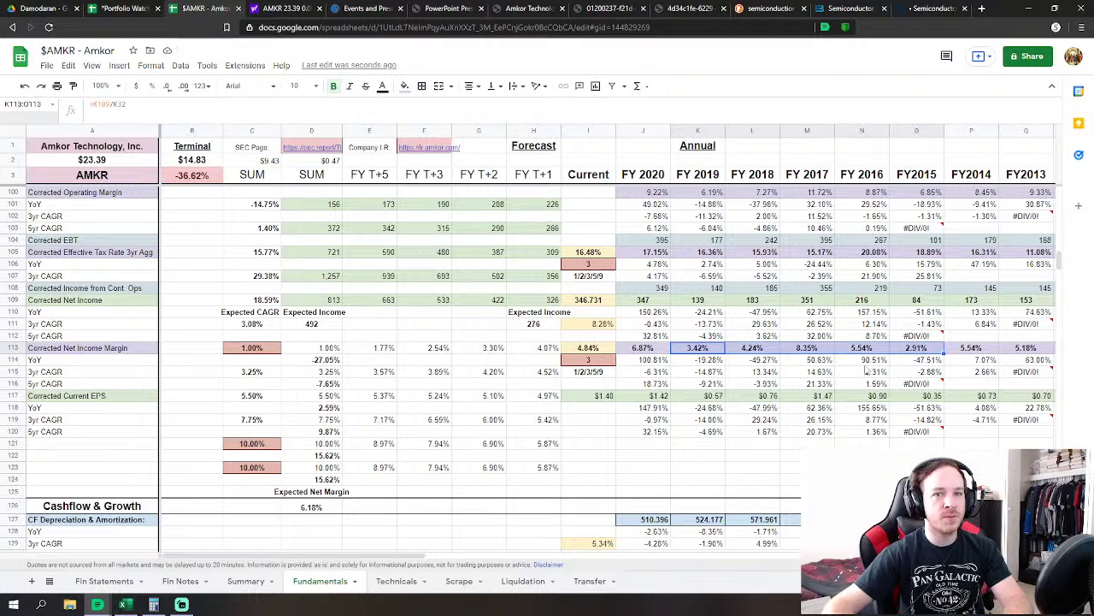
Enter 5% in C123 and lower the C121 growth input to 8%
{"action": "left_click", "coordinate": [249, 472]}
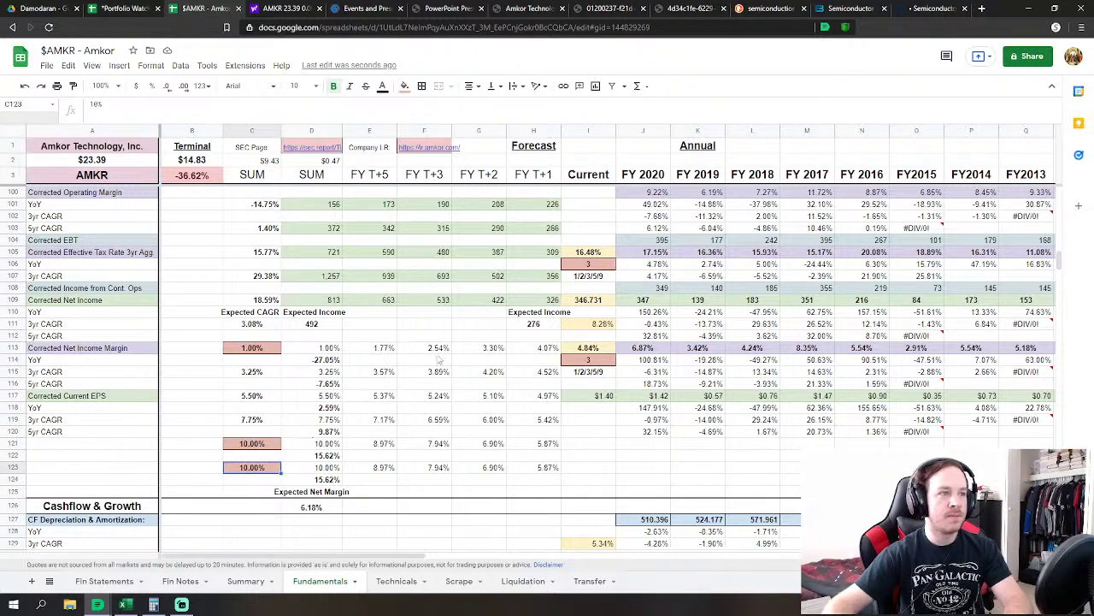
{"action": "type", "text": "5"}
{"action": "key", "text": "Return"}
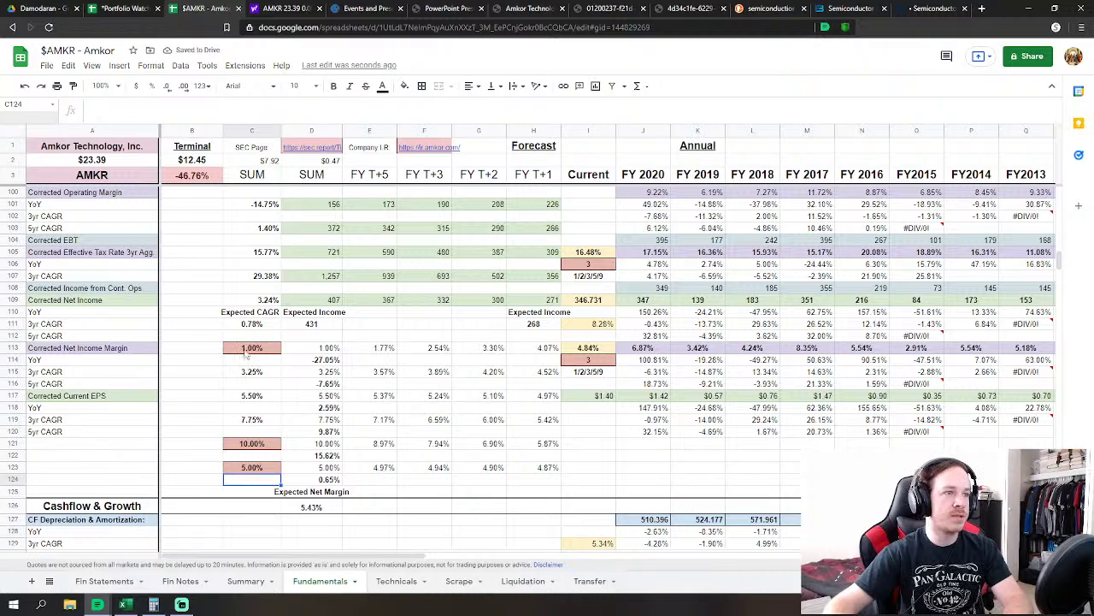
{"action": "left_click", "coordinate": [254, 445]}
{"action": "type", "text": "8"}
{"action": "key", "text": "Return"}
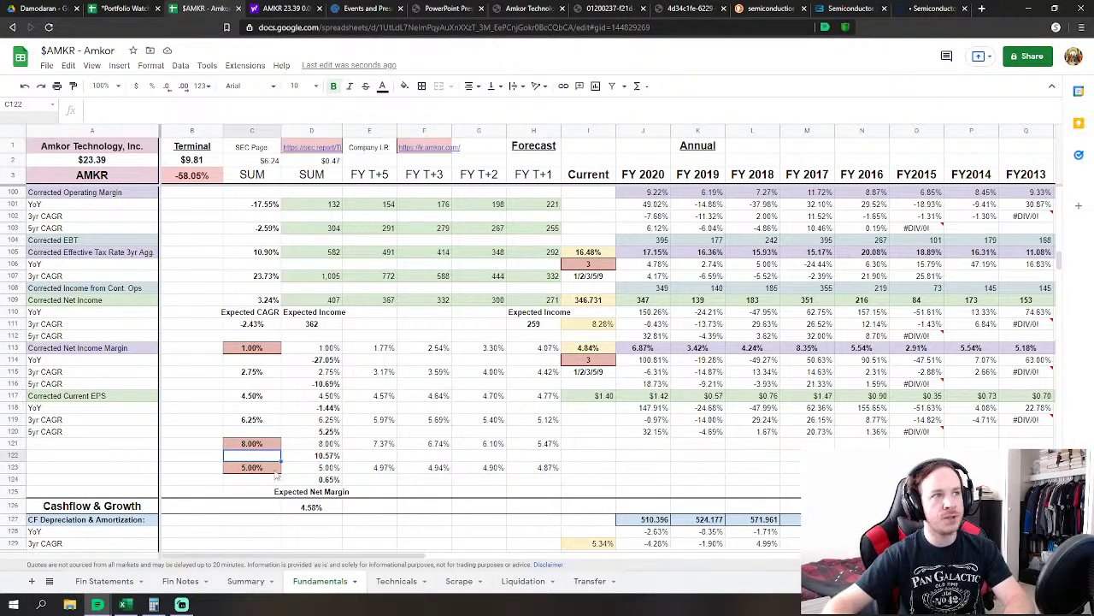
Change the tax-rate averaging period in I106 from 3 to 5
{"action": "scroll", "coordinate": [496, 420], "scroll_direction": "up", "scroll_amount": 20}
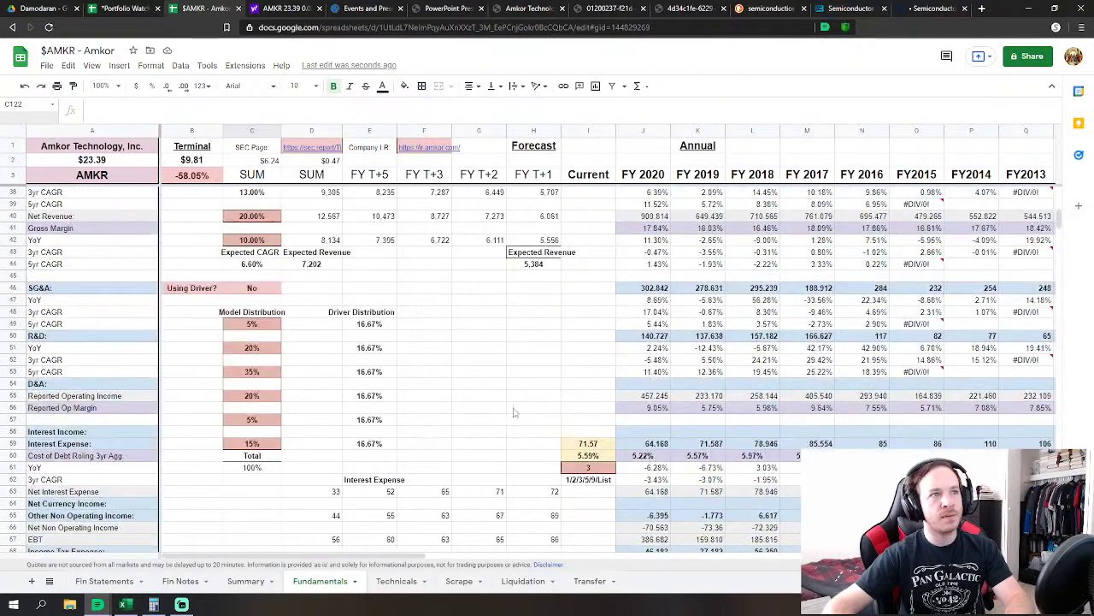
{"action": "left_click", "coordinate": [508, 412]}
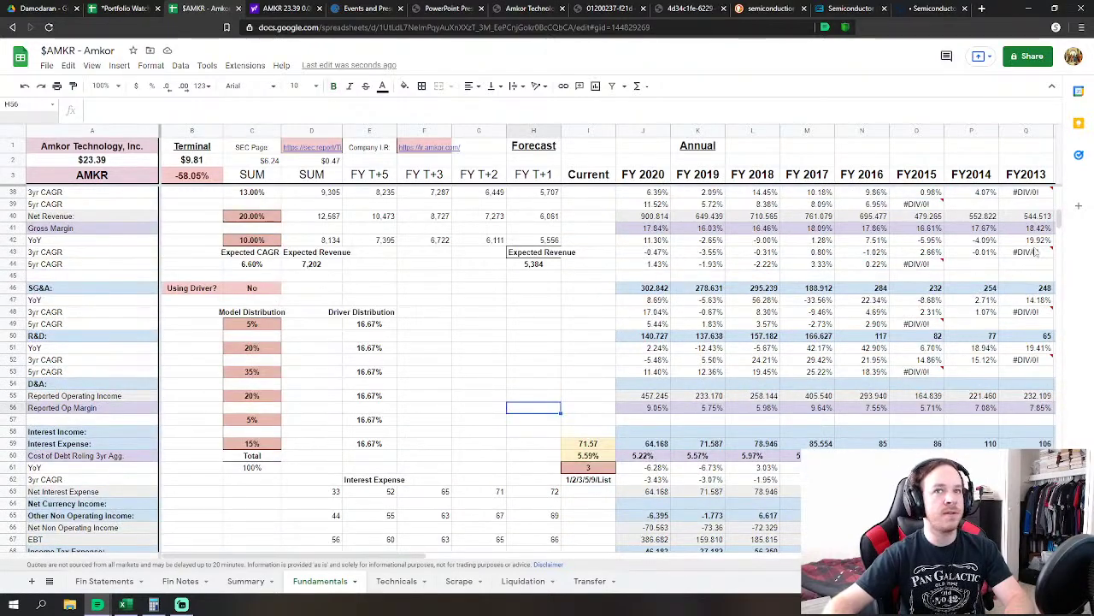
{"action": "left_click_drag", "start_coordinate": [1054, 233], "coordinate": [1045, 475]}
{"action": "scroll", "coordinate": [257, 420], "scroll_direction": "down", "scroll_amount": 3}
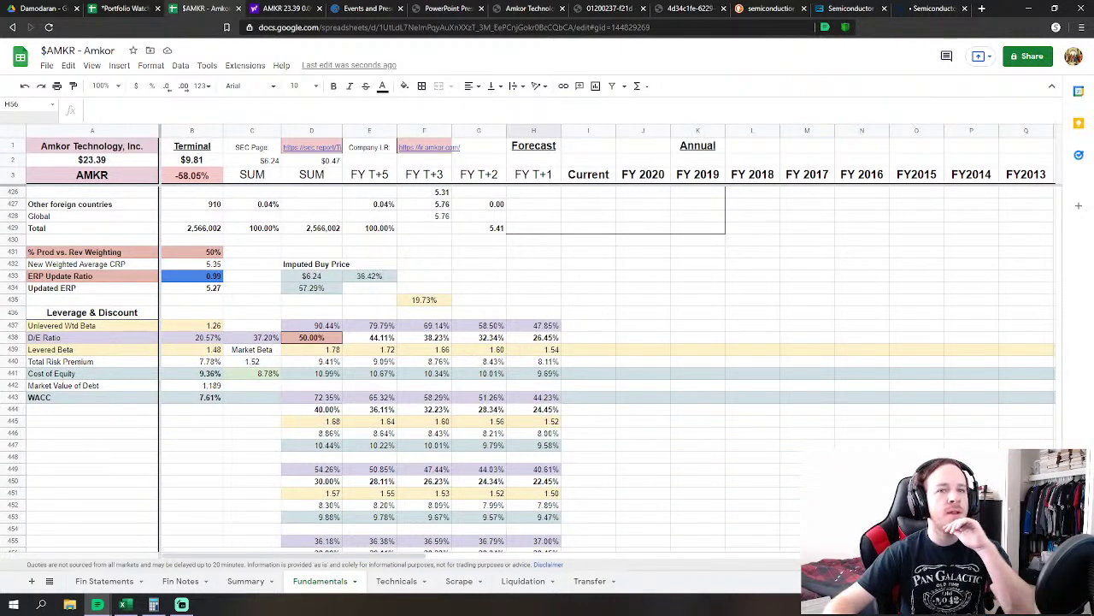
{"action": "left_click_drag", "start_coordinate": [1058, 479], "coordinate": [1058, 251]}
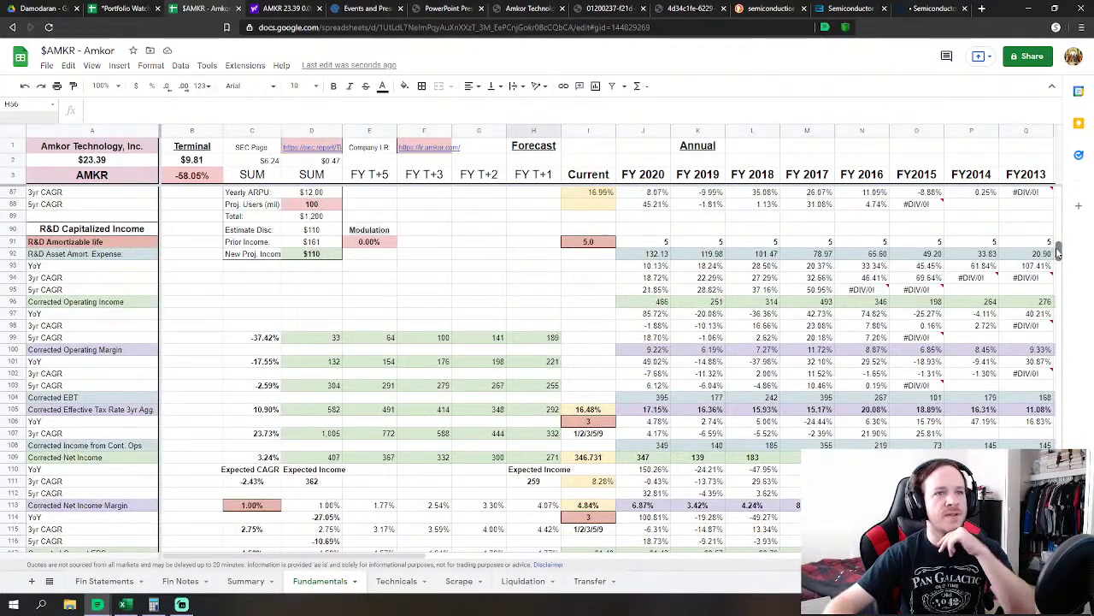
{"action": "mouse_move", "coordinate": [1059, 248]}
{"action": "left_mouse_down"}
{"action": "mouse_move", "coordinate": [1060, 228]}
{"action": "mouse_move", "coordinate": [1058, 252]}
{"action": "left_mouse_up"}
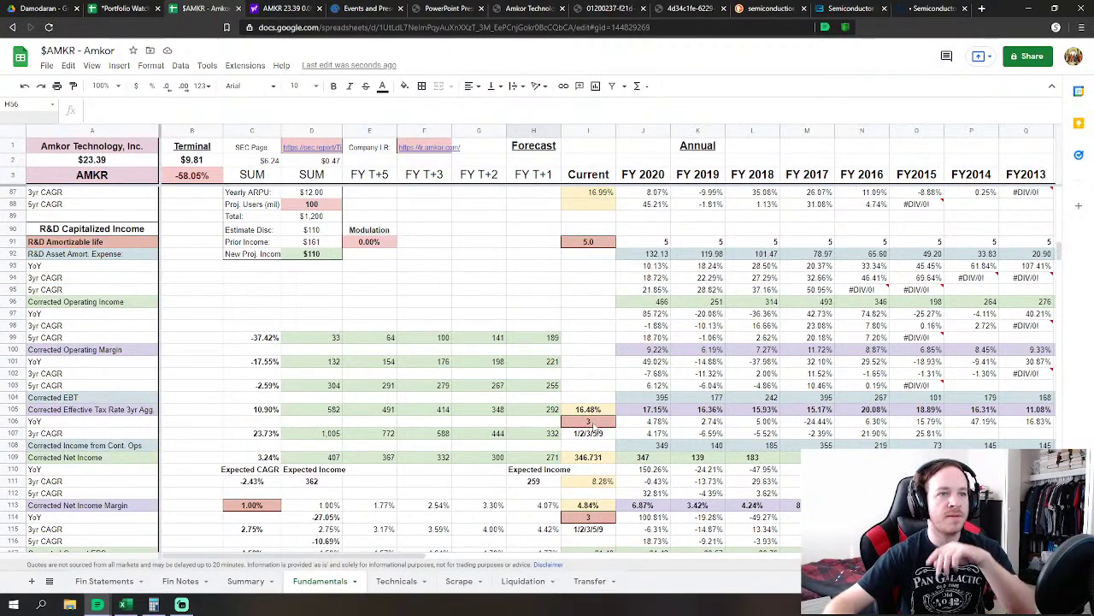
{"action": "left_click", "coordinate": [591, 421]}
{"action": "type", "text": "5"}
{"action": "key", "text": "Return"}
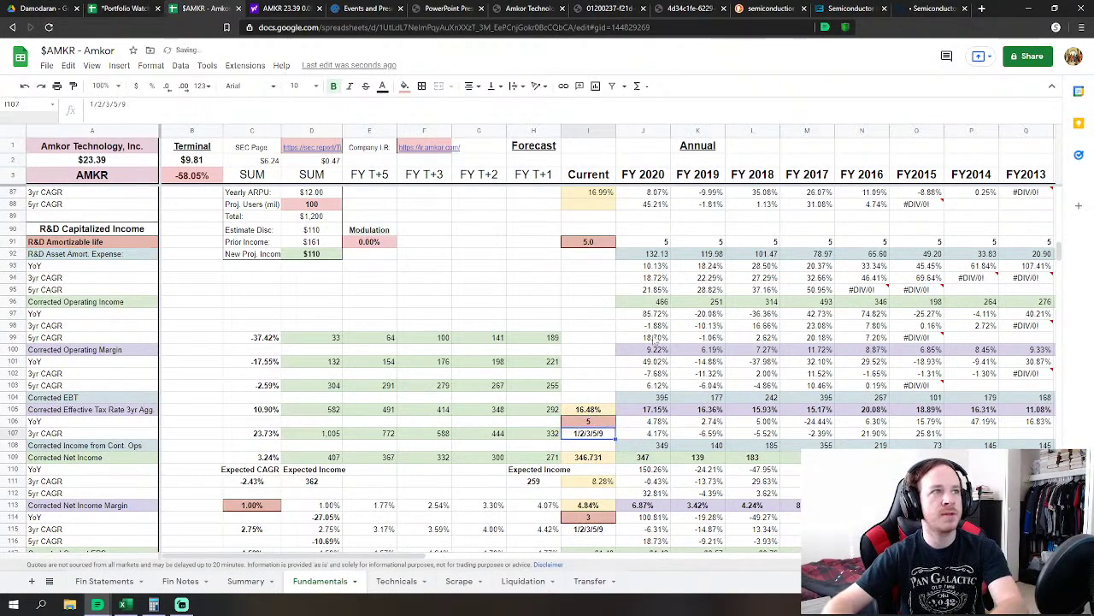
Scroll through the Fundamentals sheet to review the recalculated values
{"action": "scroll", "coordinate": [597, 430], "scroll_direction": "down", "scroll_amount": 3}
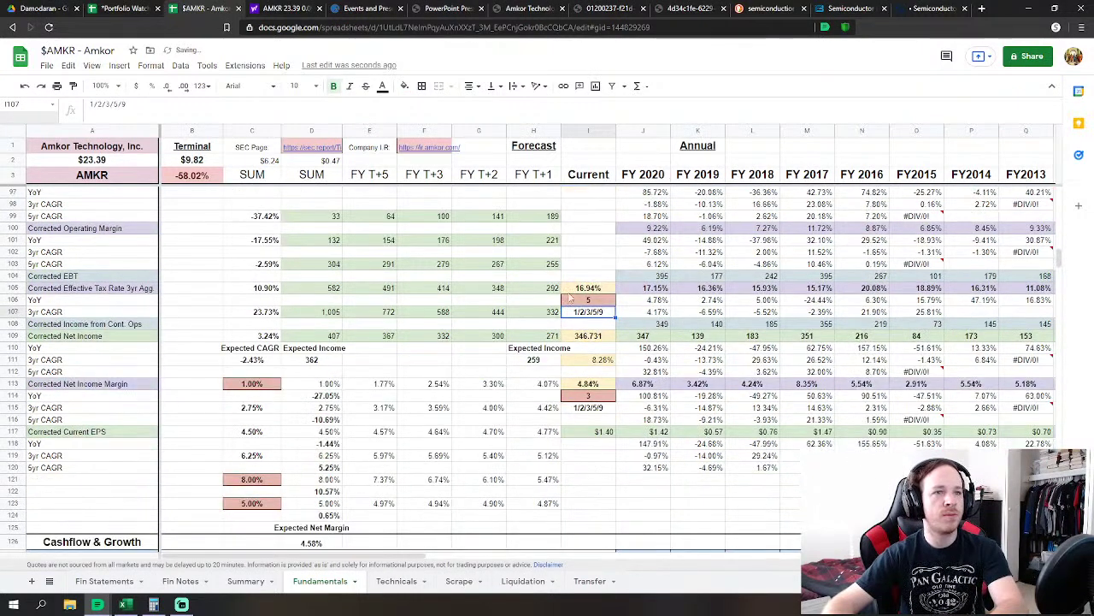
{"action": "scroll", "coordinate": [601, 411], "scroll_direction": "up", "scroll_amount": 3}
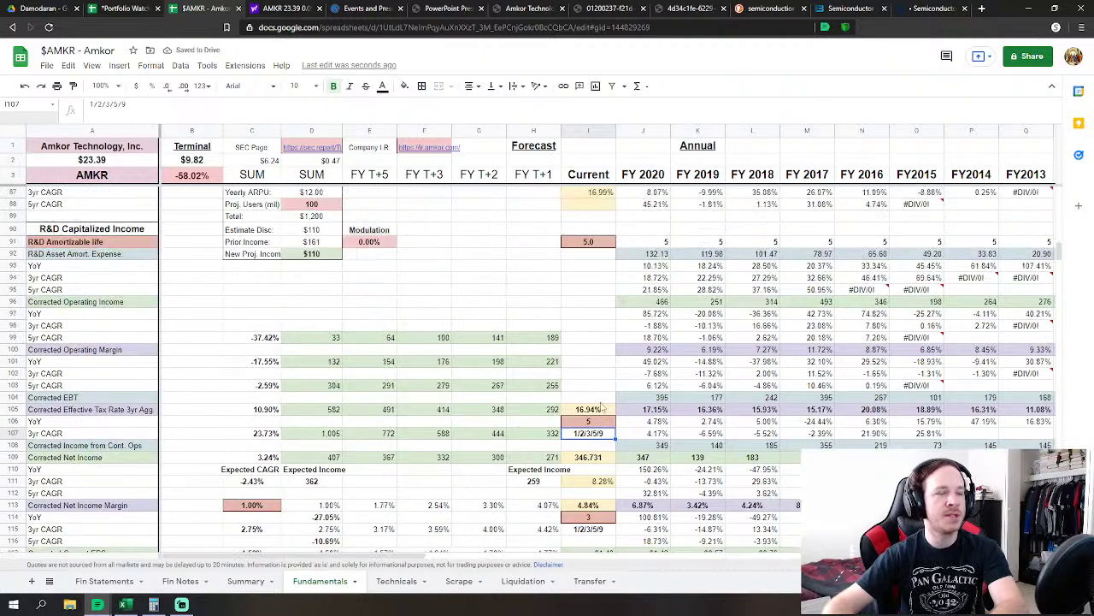
{"action": "scroll", "coordinate": [599, 402], "scroll_direction": "up", "scroll_amount": 5}
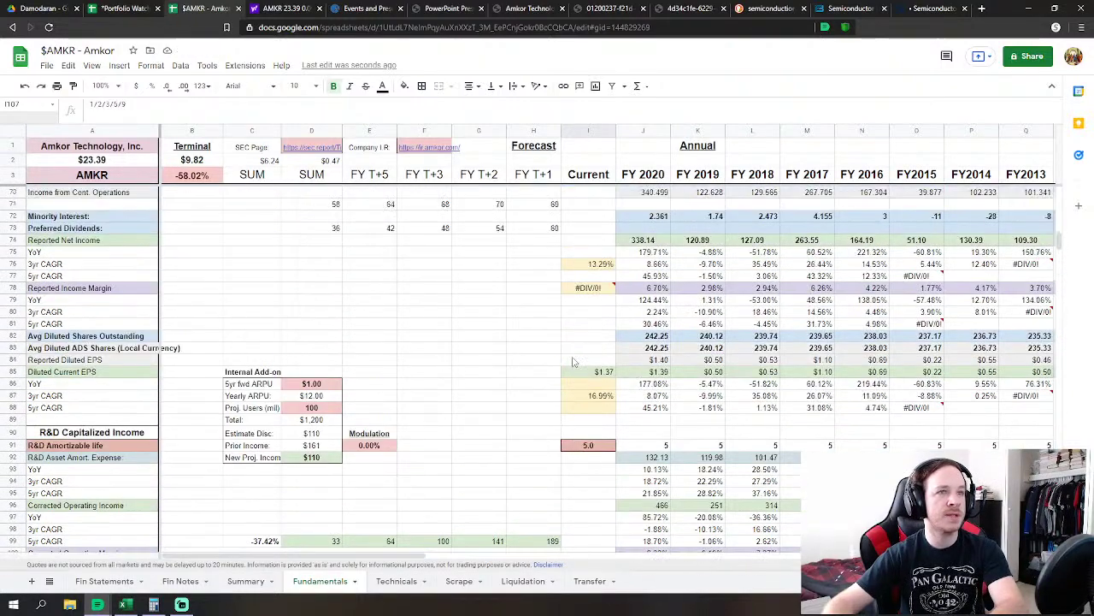
{"action": "scroll", "coordinate": [571, 357], "scroll_direction": "up", "scroll_amount": 5}
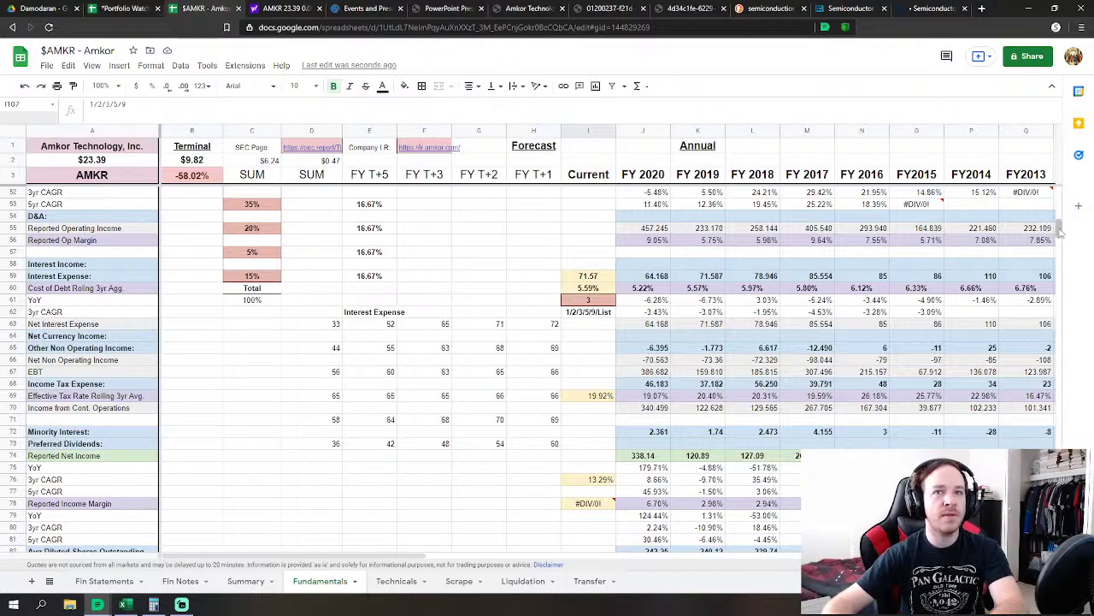
{"action": "left_click_drag", "start_coordinate": [1060, 231], "coordinate": [1009, 417]}
{"action": "scroll", "coordinate": [1000, 418], "scroll_direction": "down", "scroll_amount": 3}
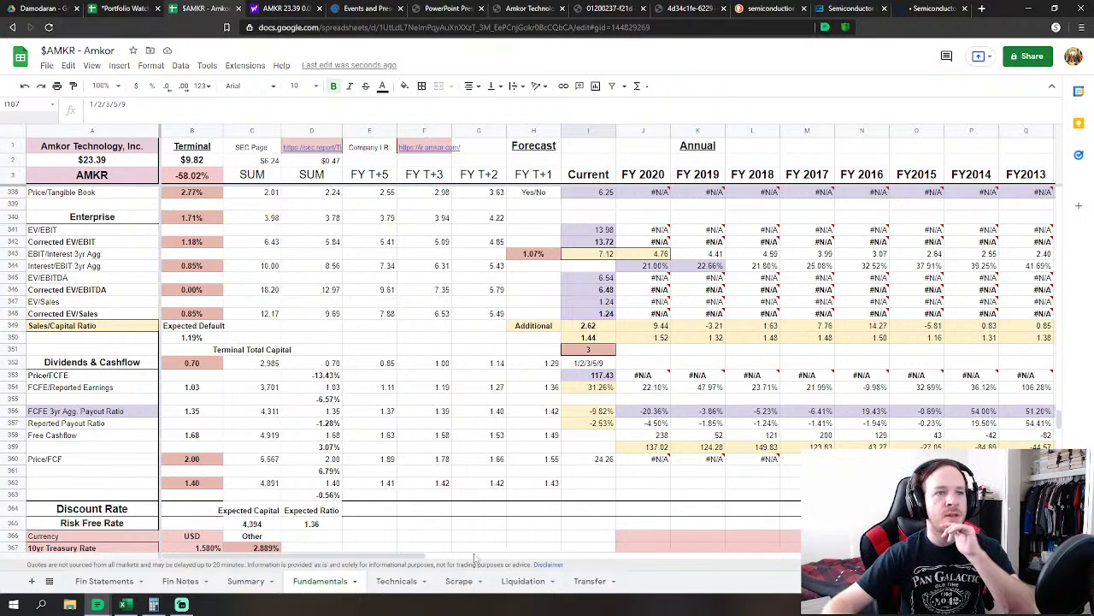
{"action": "mouse_move", "coordinate": [429, 557]}
{"action": "left_mouse_down"}
{"action": "mouse_move", "coordinate": [484, 557]}
{"action": "mouse_move", "coordinate": [419, 557]}
{"action": "left_mouse_up"}
{"action": "scroll", "coordinate": [404, 504], "scroll_direction": "down", "scroll_amount": 1}
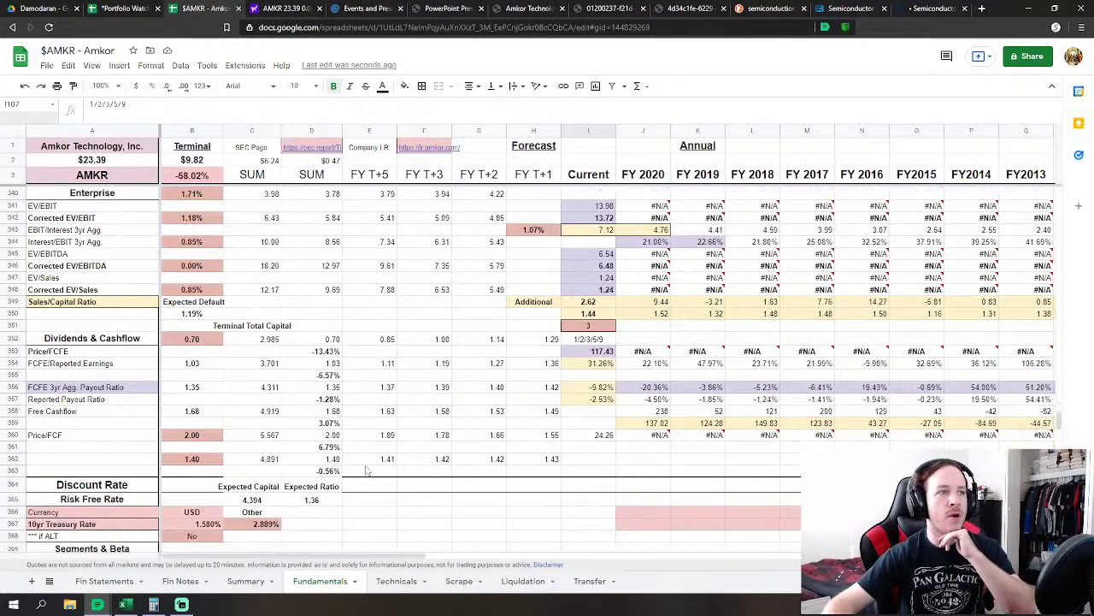
Raise the Price/FCF multiple in B360 to 2.10 and the B362 multiple to 1.50
{"action": "left_click", "coordinate": [193, 437]}
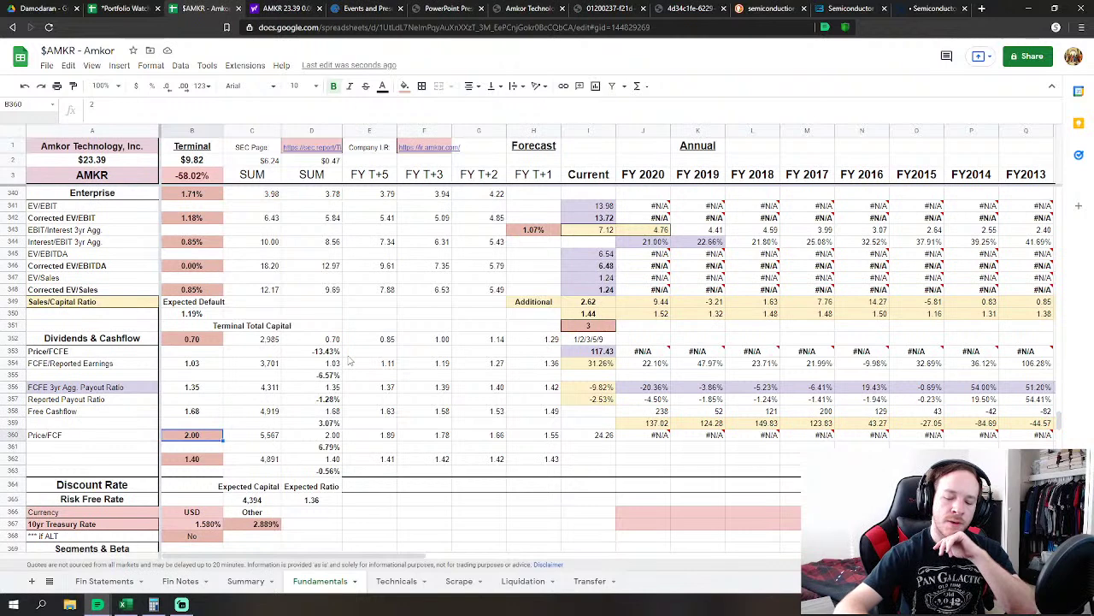
{"action": "type", "text": "2.1"}
{"action": "key", "text": "Return"}
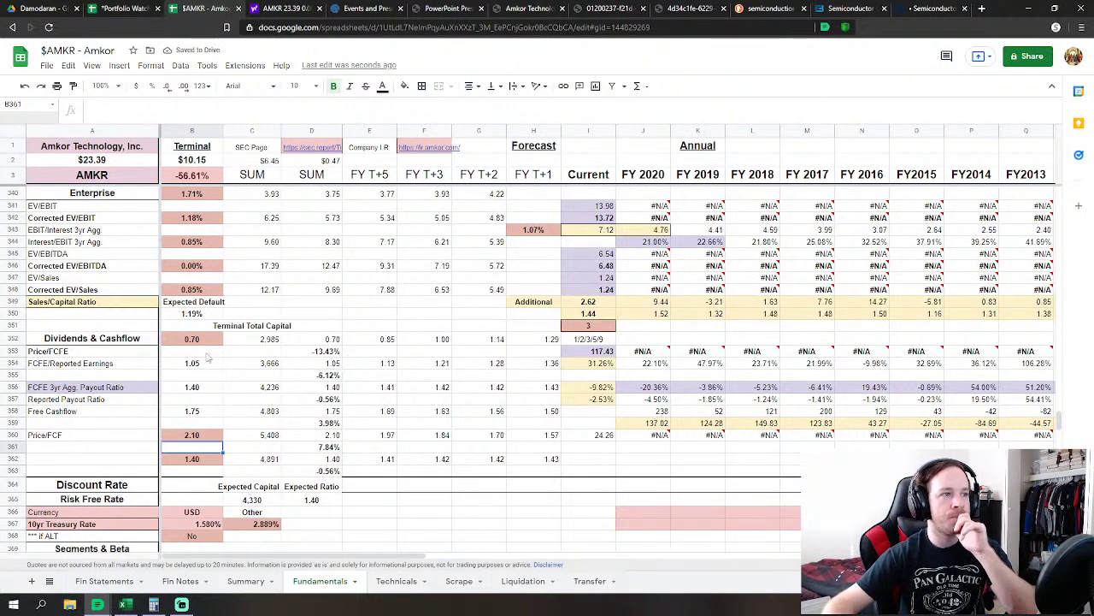
{"action": "left_click", "coordinate": [191, 460]}
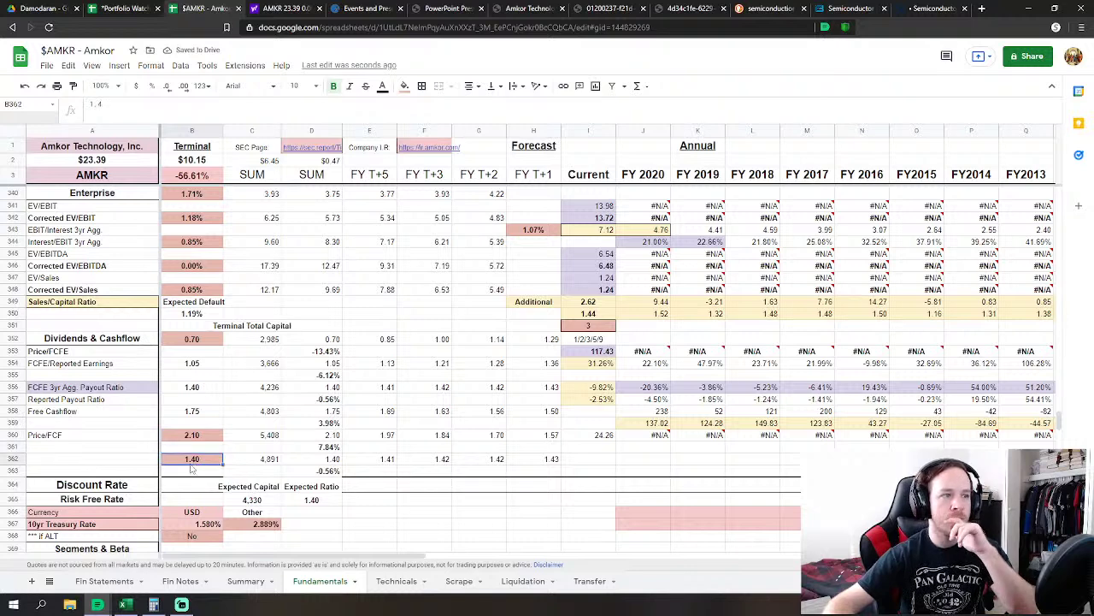
{"action": "type", "text": "1.5"}
{"action": "key", "text": "Return"}
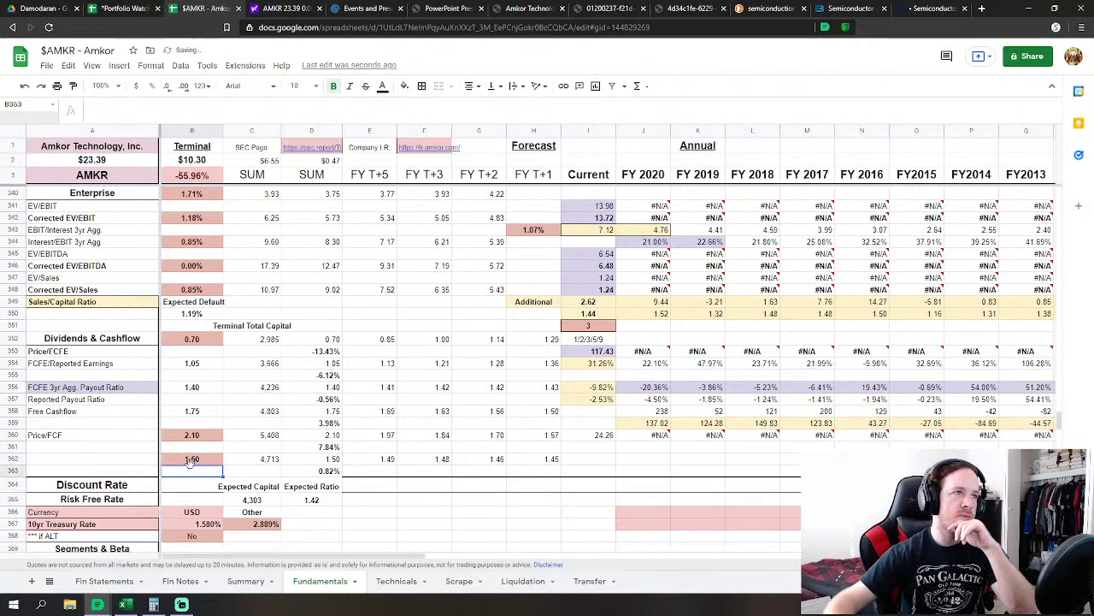
Set the averaging period in I200 to 5
{"action": "scroll", "coordinate": [834, 425], "scroll_direction": "up", "scroll_amount": 2}
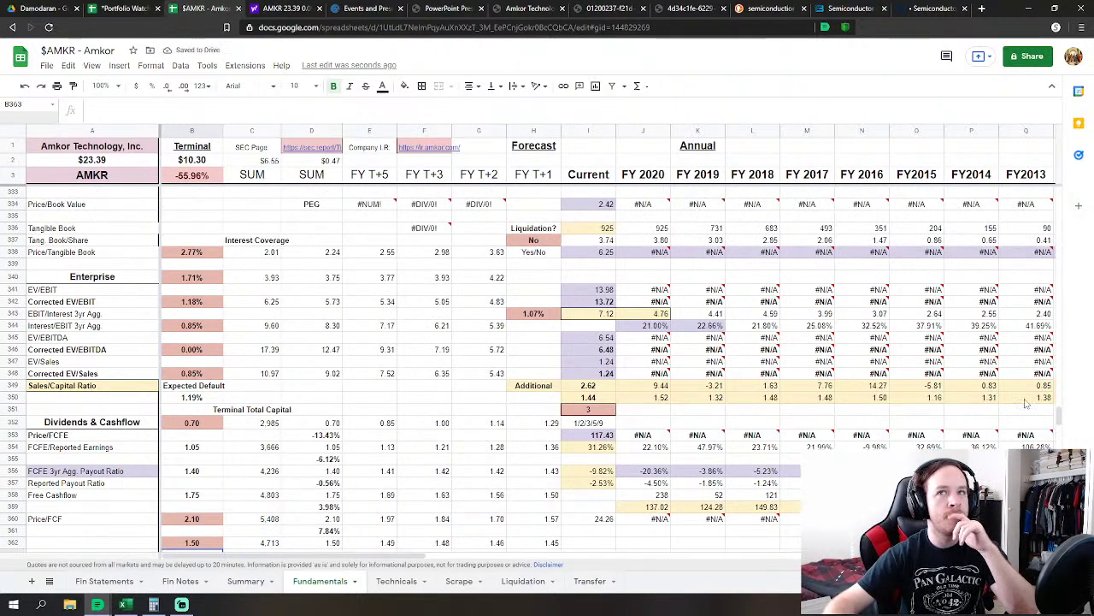
{"action": "left_click_drag", "start_coordinate": [1058, 417], "coordinate": [1071, 323]}
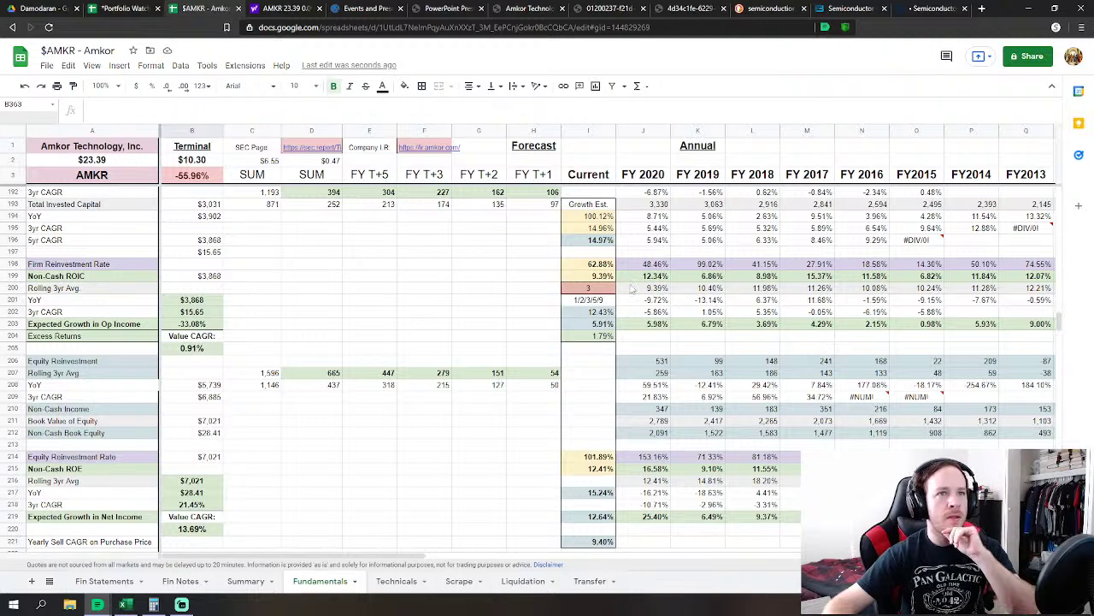
{"action": "left_click", "coordinate": [600, 288]}
{"action": "type", "text": "5"}
{"action": "key", "text": "Return"}
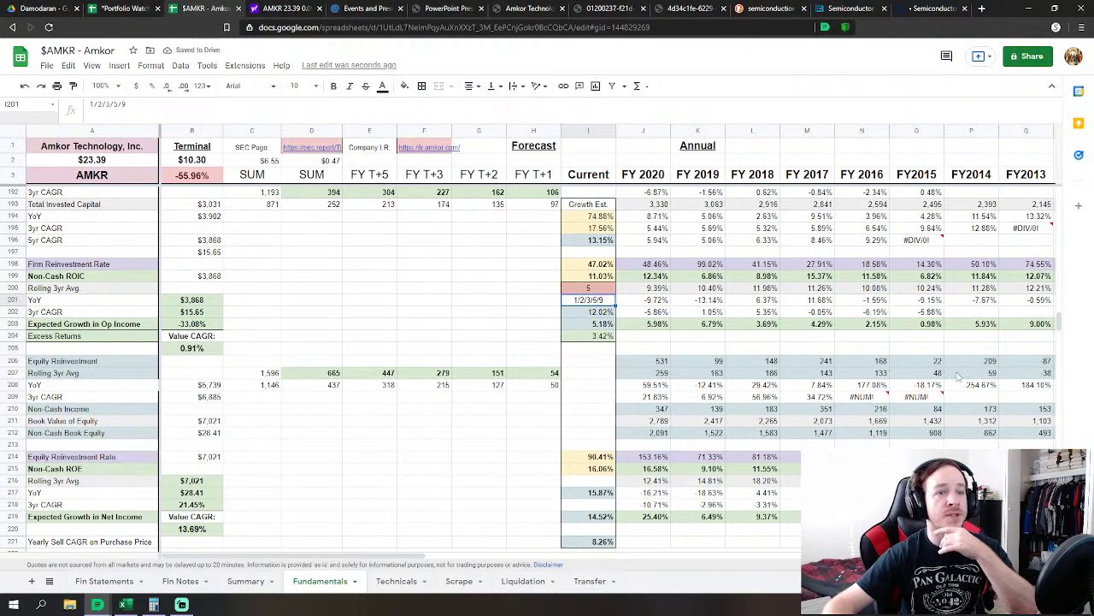
{"action": "left_click_drag", "start_coordinate": [1059, 322], "coordinate": [1086, 262]}
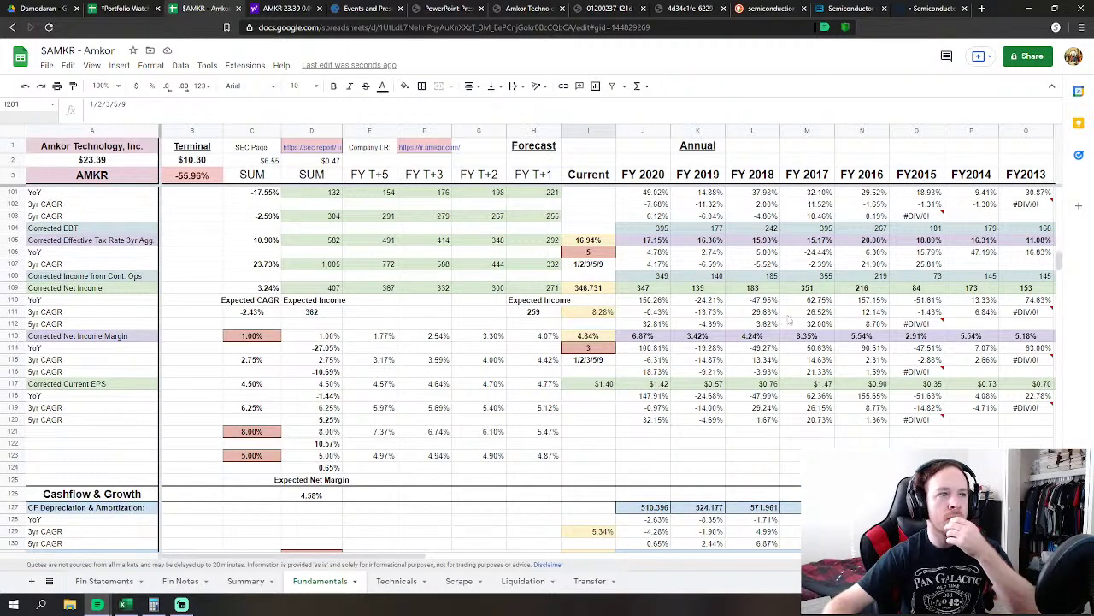
{"action": "left_click", "coordinate": [275, 430]}
{"action": "type", "text": "11%"}
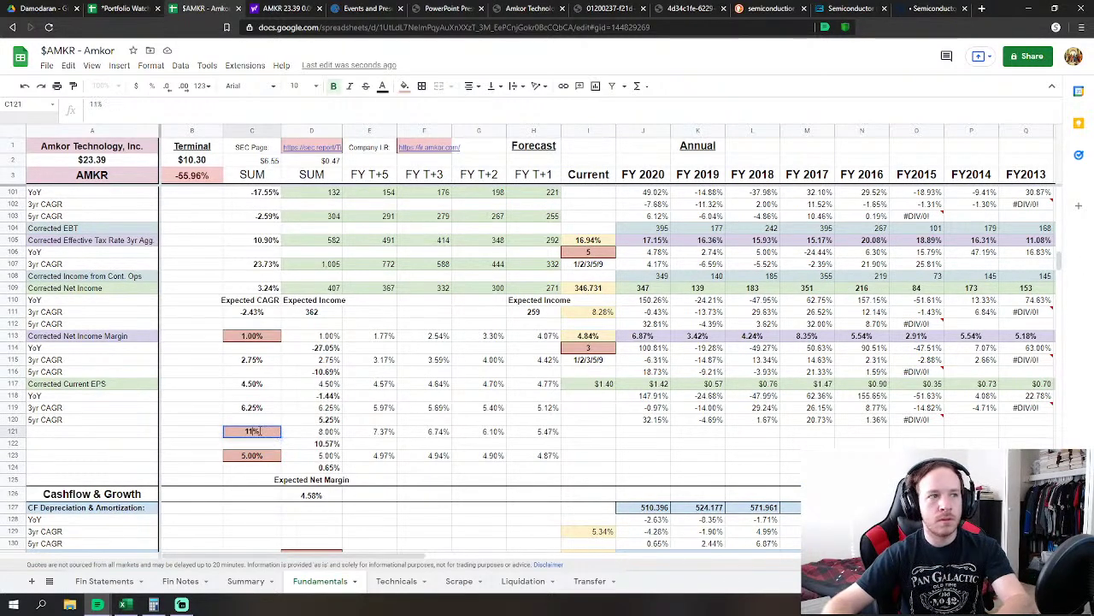
{"action": "key", "text": "Return"}
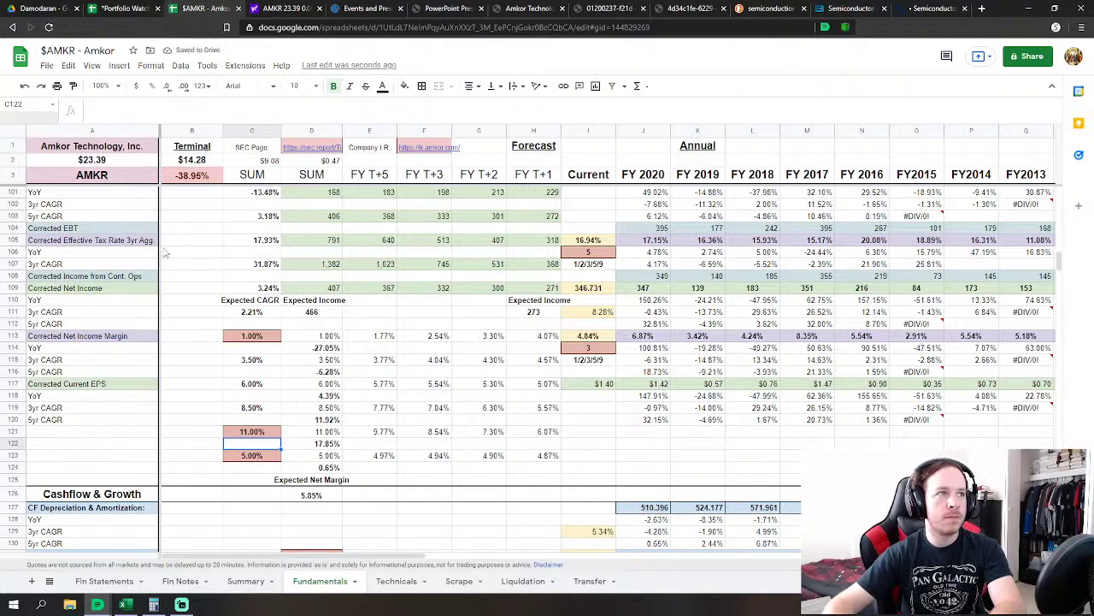
{"action": "left_click", "coordinate": [25, 89]}
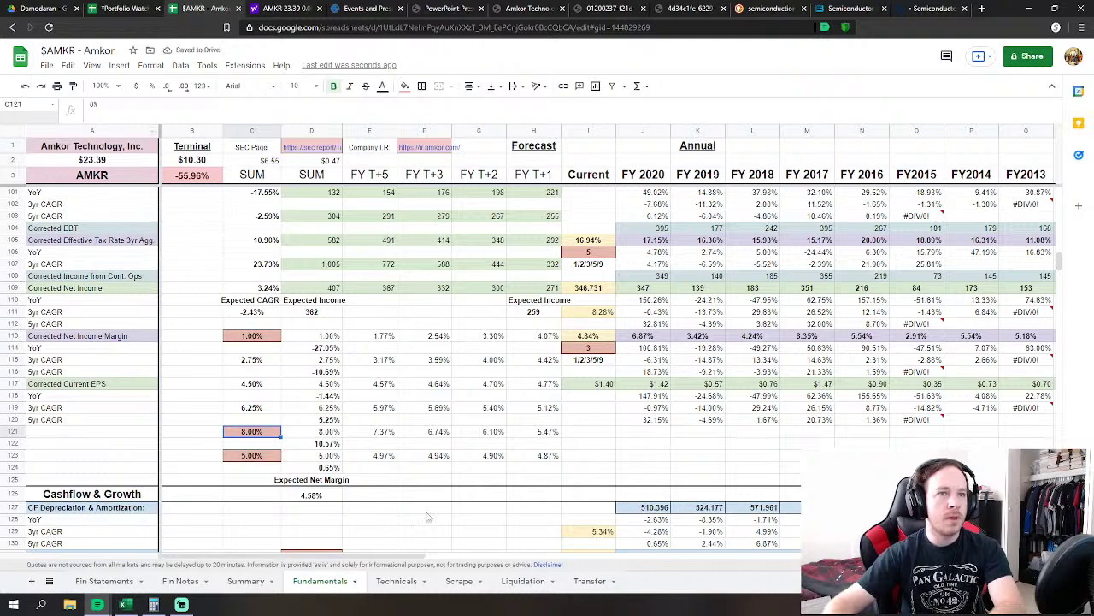
{"action": "scroll", "coordinate": [513, 513], "scroll_direction": "up", "scroll_amount": 3}
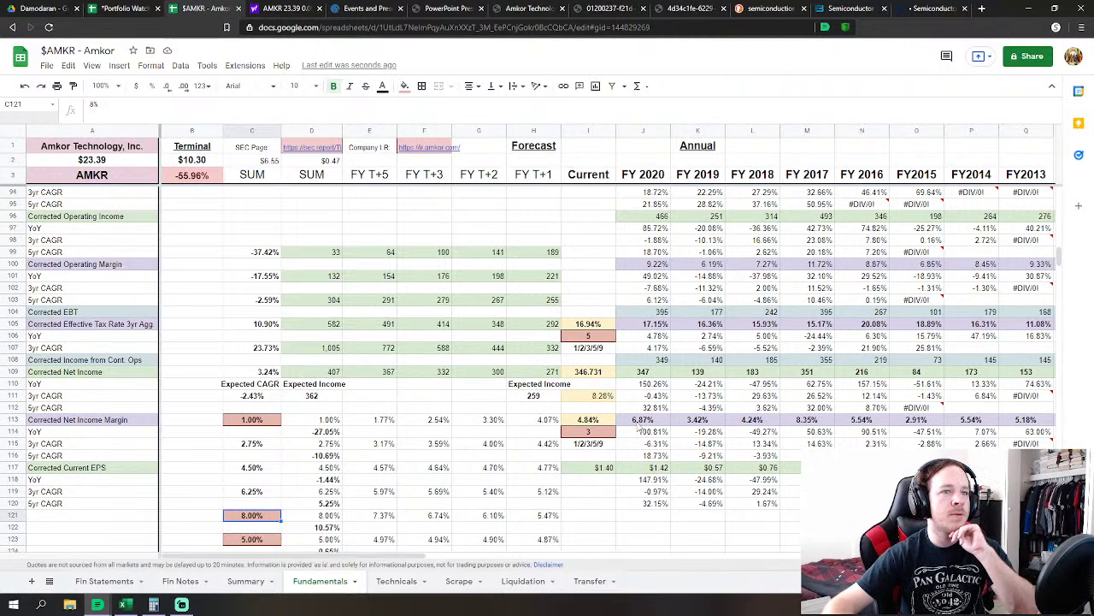
{"action": "left_click", "coordinate": [641, 421]}
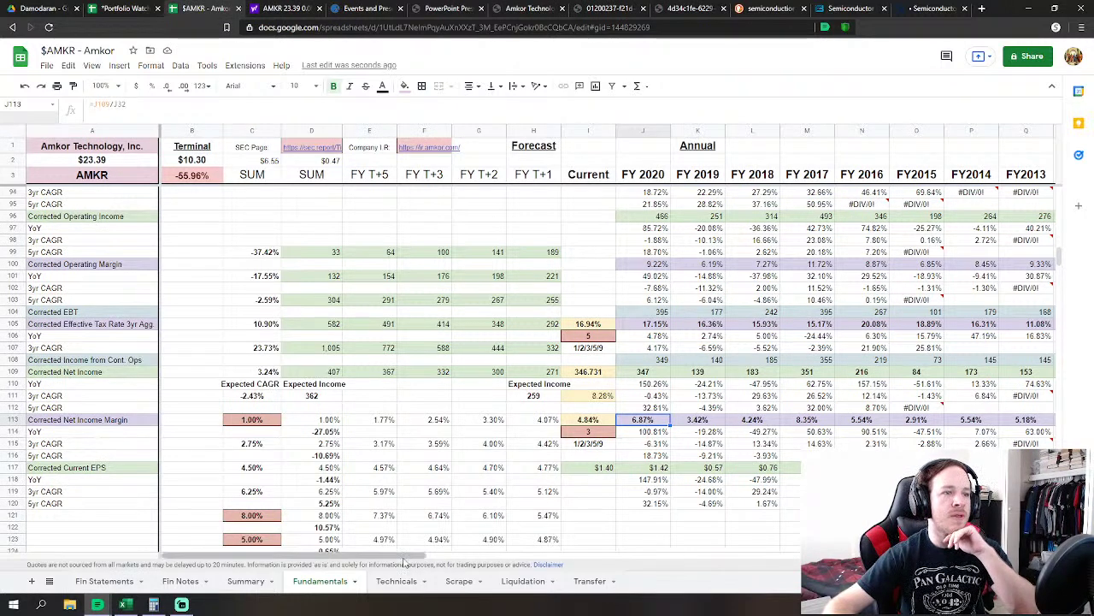
{"action": "left_click_drag", "start_coordinate": [409, 556], "coordinate": [441, 549]}
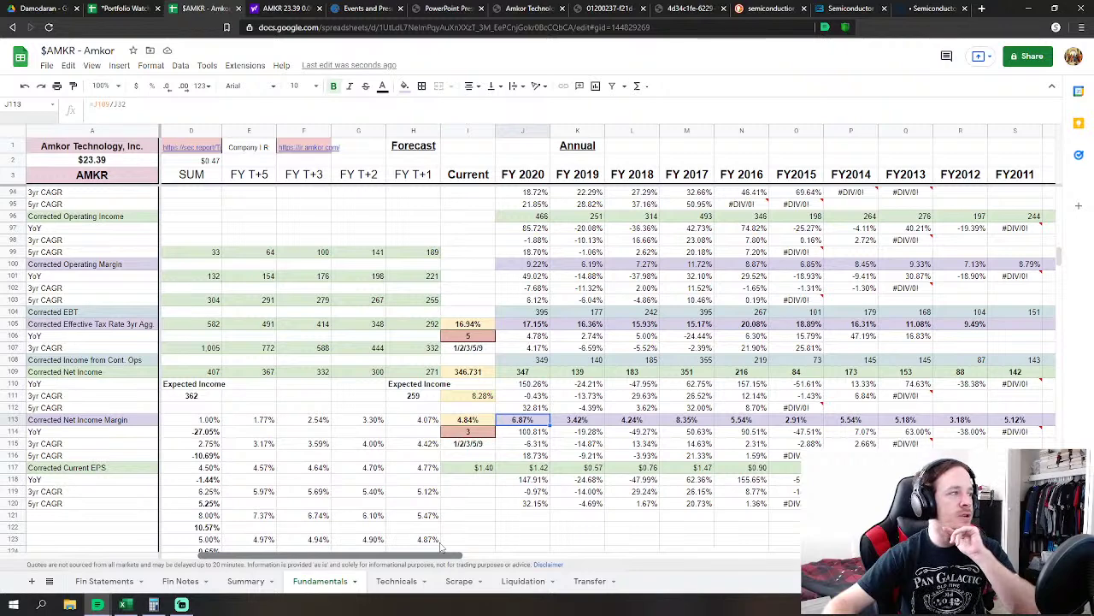
{"action": "left_click_drag", "start_coordinate": [443, 543], "coordinate": [439, 545]}
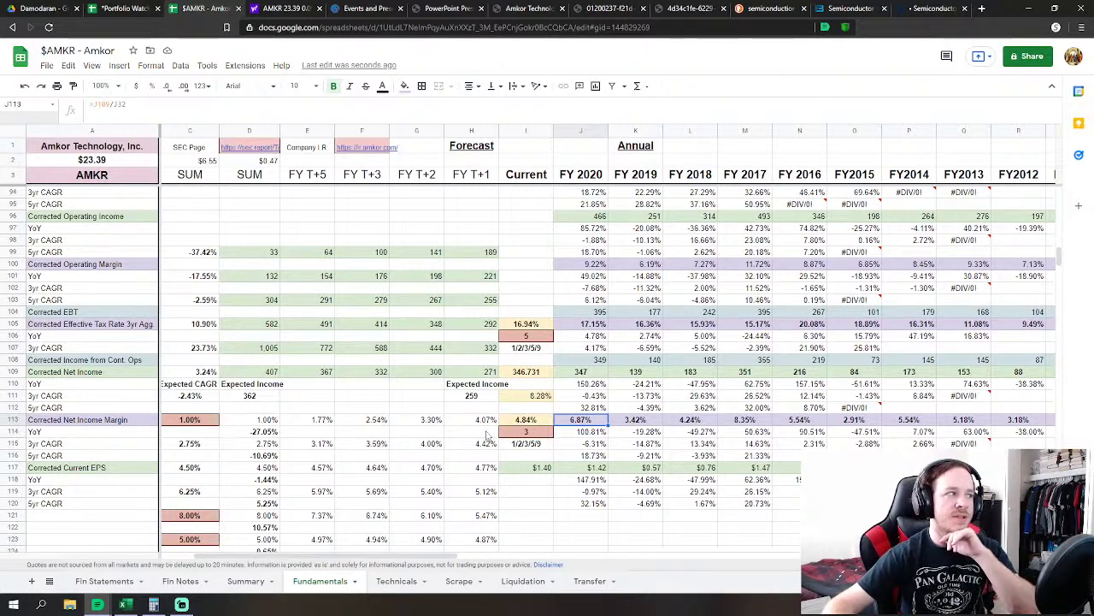
{"action": "scroll", "coordinate": [489, 385], "scroll_direction": "up", "scroll_amount": 8}
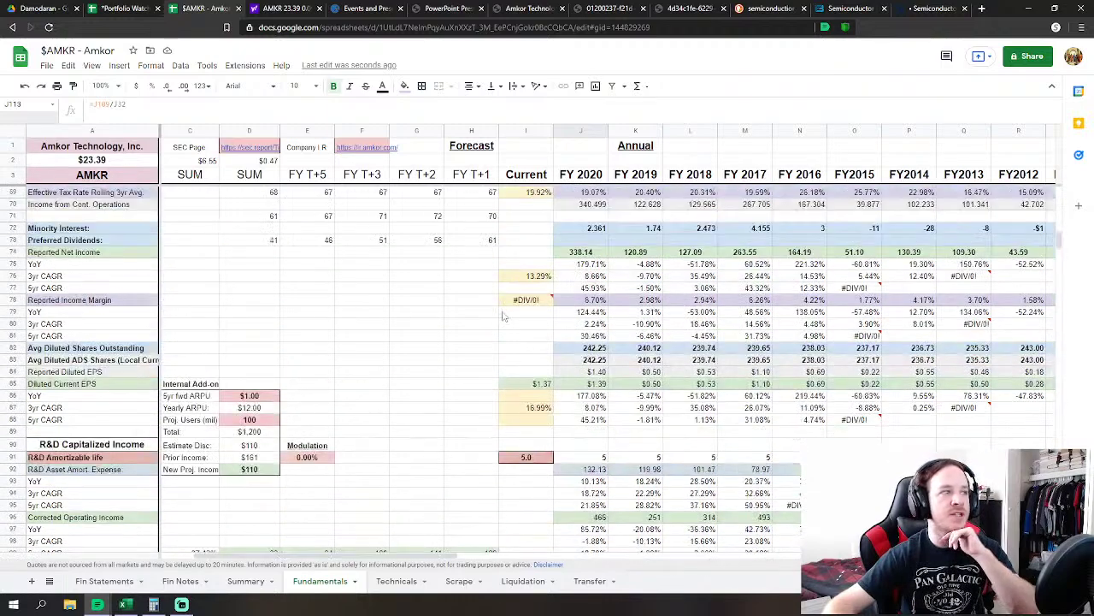
{"action": "scroll", "coordinate": [518, 428], "scroll_direction": "down", "scroll_amount": 2}
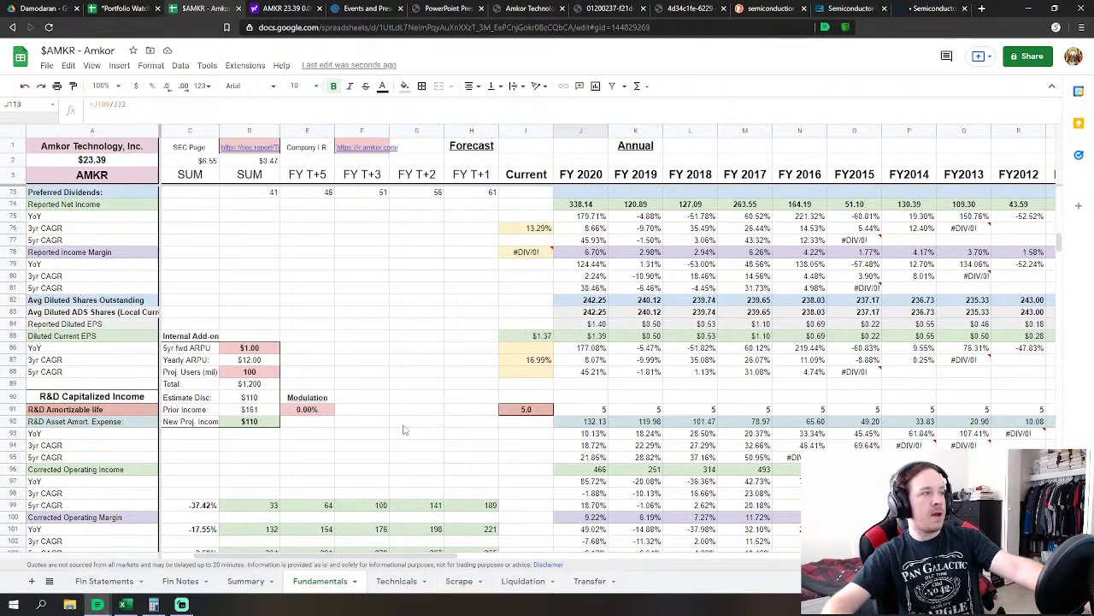
{"action": "scroll", "coordinate": [402, 419], "scroll_direction": "up", "scroll_amount": 3}
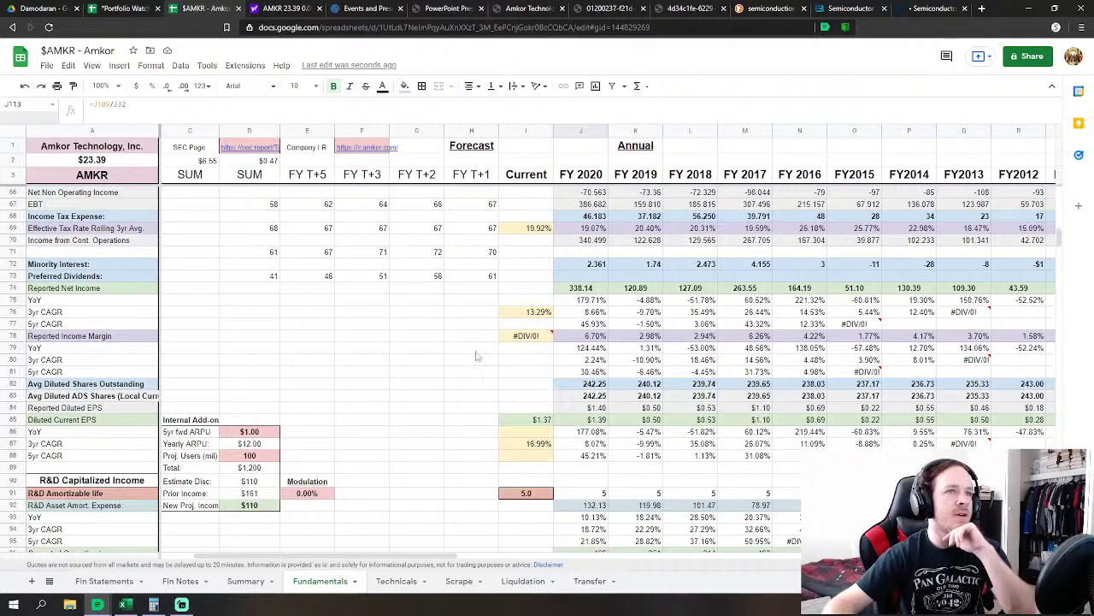
{"action": "scroll", "coordinate": [479, 359], "scroll_direction": "down", "scroll_amount": 9}
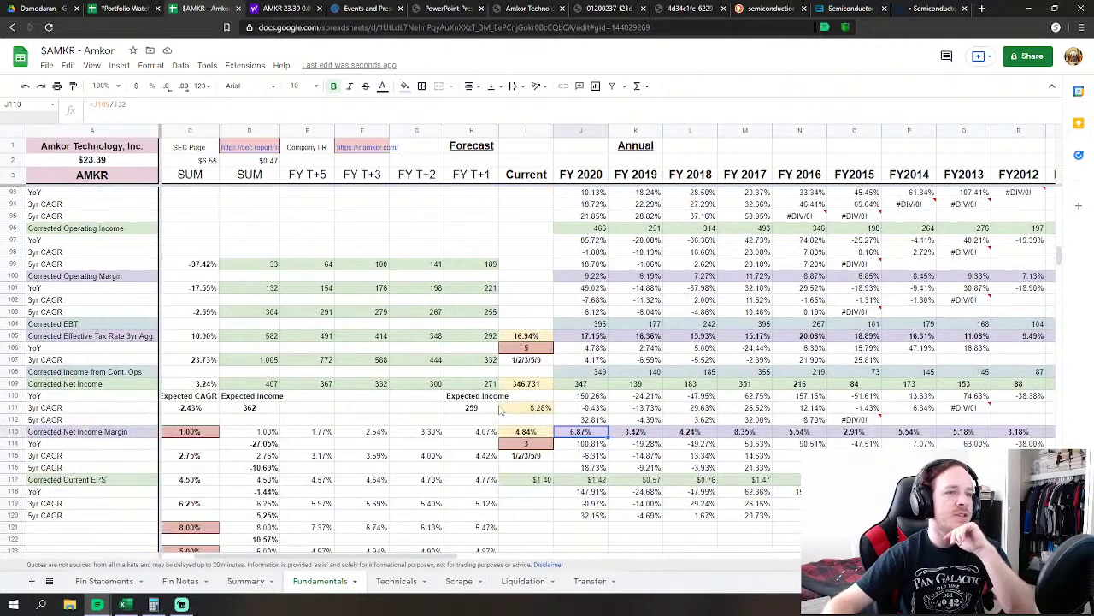
{"action": "scroll", "coordinate": [500, 411], "scroll_direction": "down", "scroll_amount": 2}
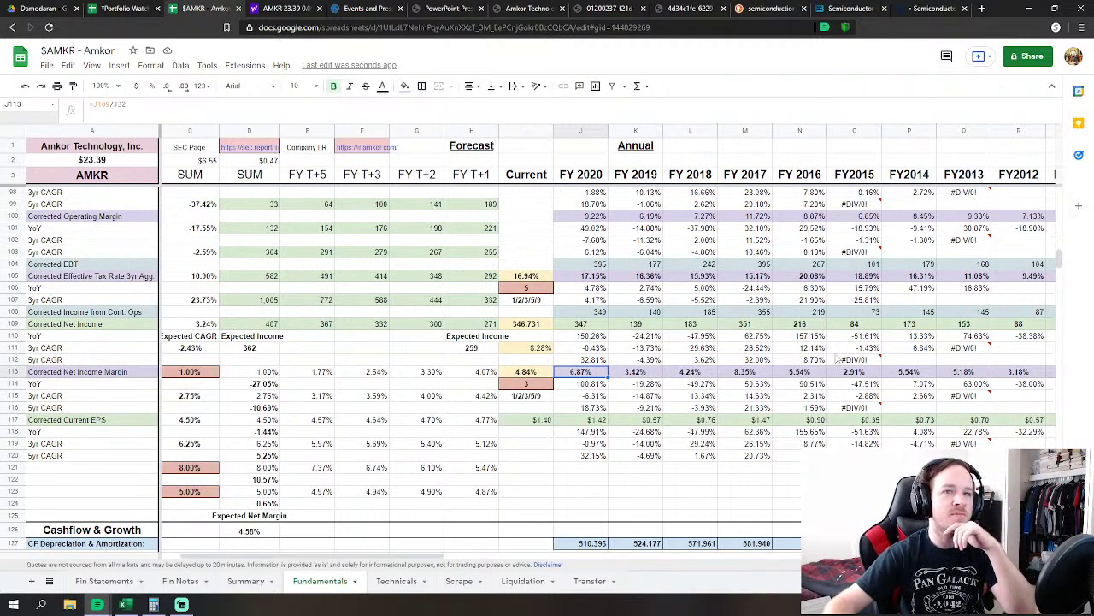
{"action": "mouse_move", "coordinate": [411, 557]}
{"action": "left_mouse_down"}
{"action": "mouse_move", "coordinate": [436, 558]}
{"action": "mouse_move", "coordinate": [419, 559]}
{"action": "left_mouse_up"}
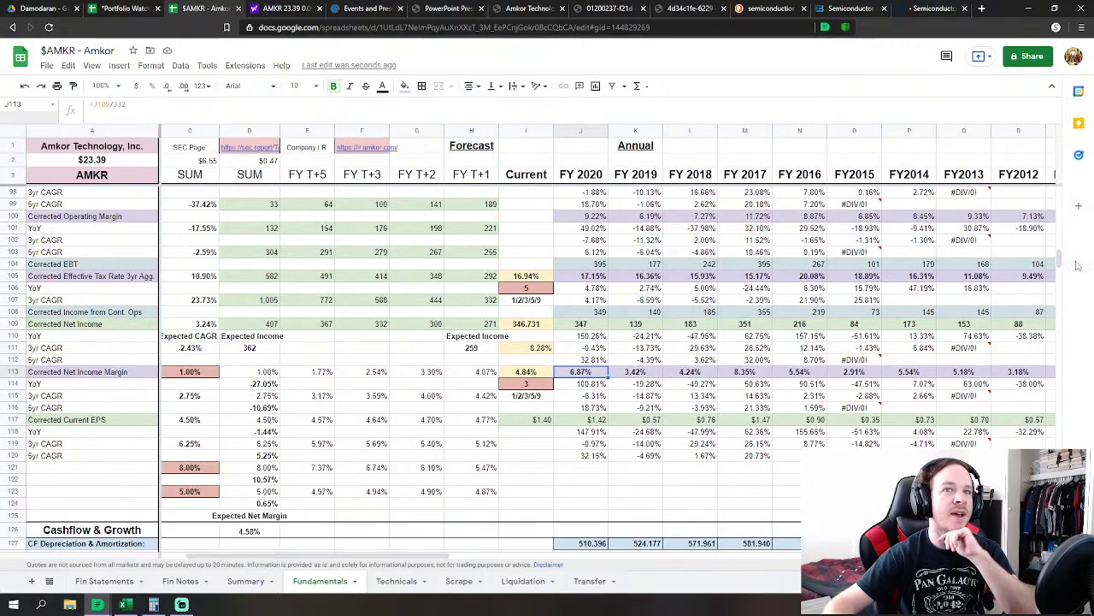
{"action": "left_click_drag", "start_coordinate": [1061, 265], "coordinate": [1050, 436]}
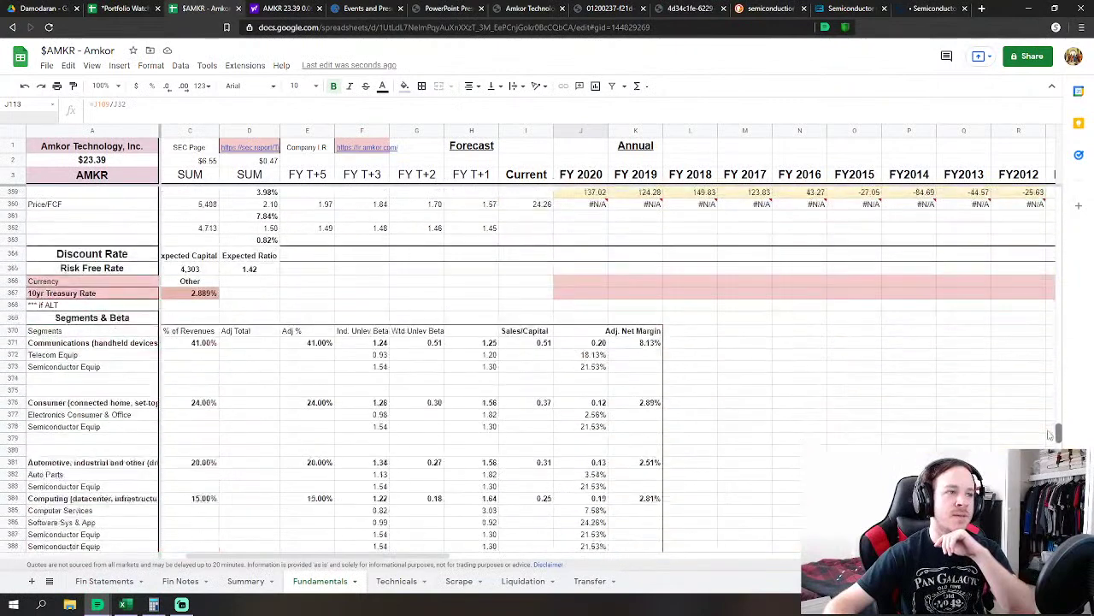
Change the terminal multiple in B352 from 0.70 to 0.75
{"action": "scroll", "coordinate": [1045, 433], "scroll_direction": "up", "scroll_amount": 3}
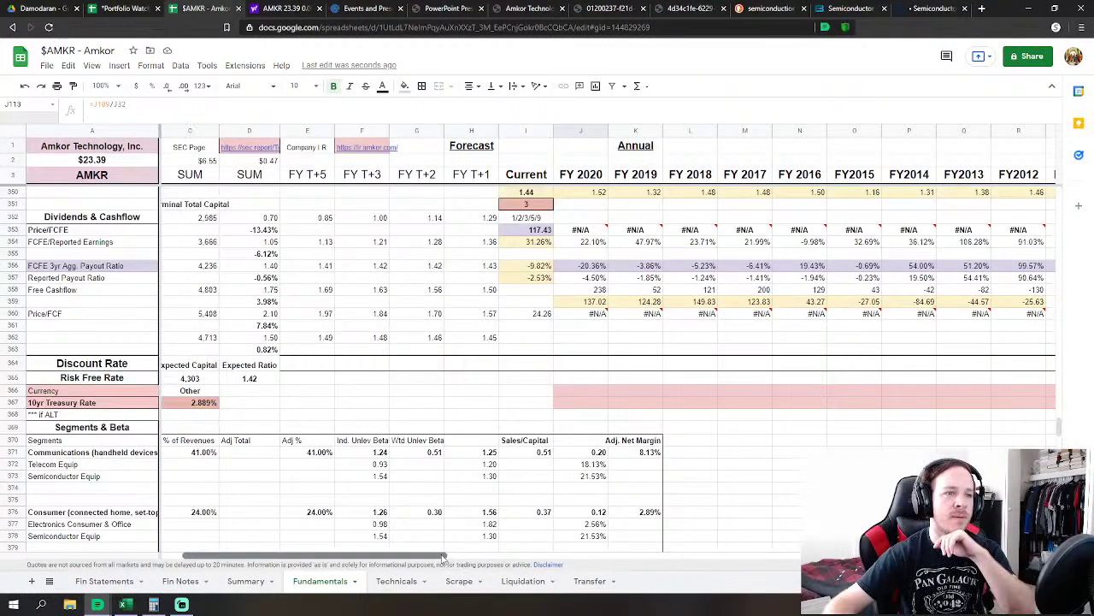
{"action": "left_click_drag", "start_coordinate": [460, 561], "coordinate": [436, 561]}
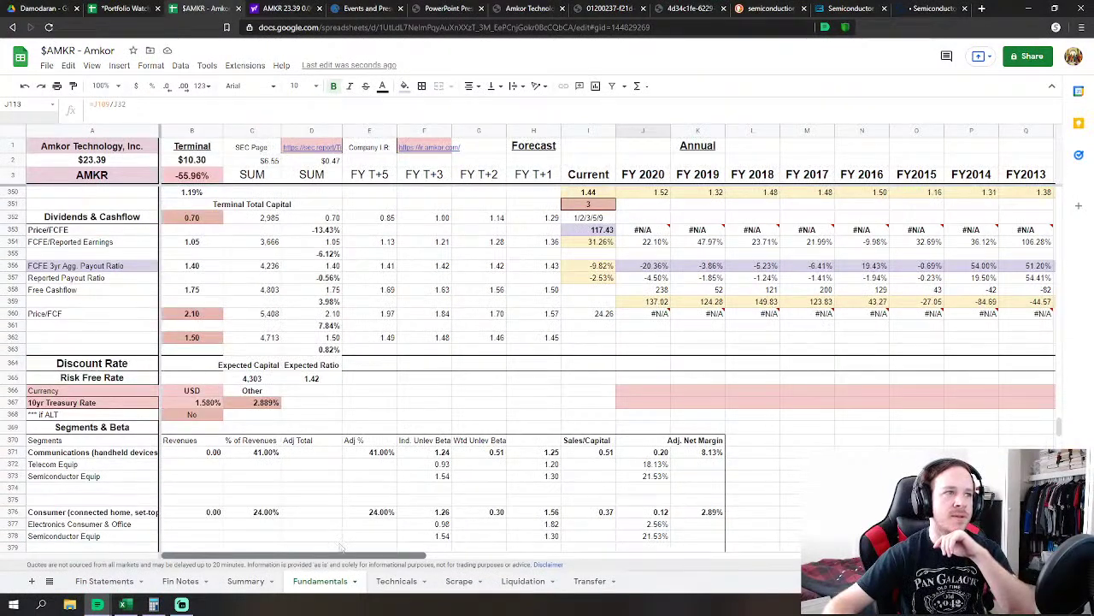
{"action": "left_click", "coordinate": [192, 219]}
{"action": "type", "text": "7"}
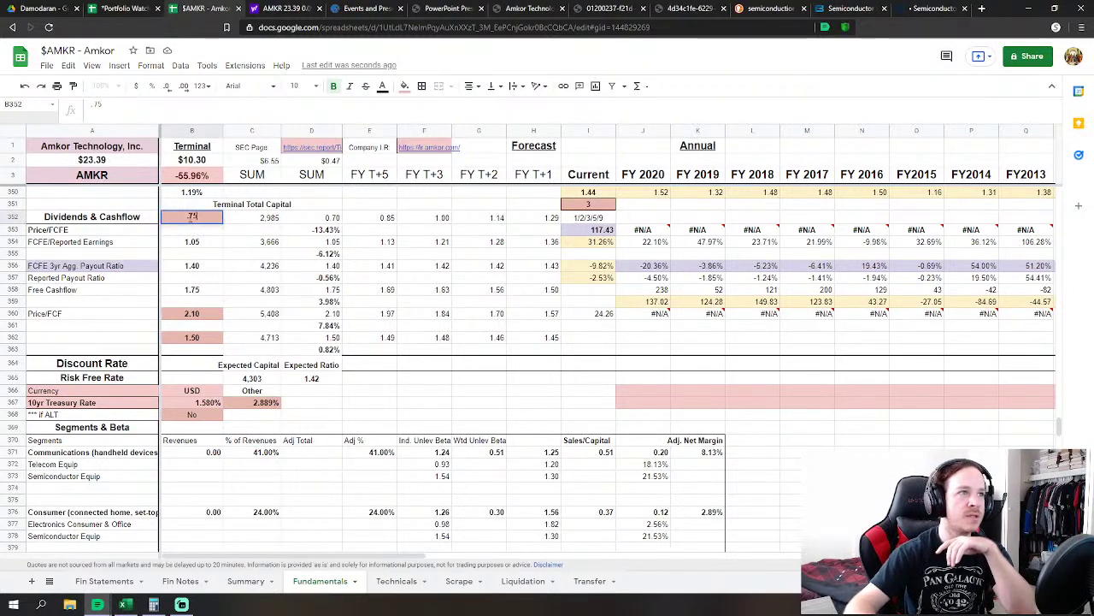
{"action": "type", "text": "5"}
{"action": "key", "text": "Return"}
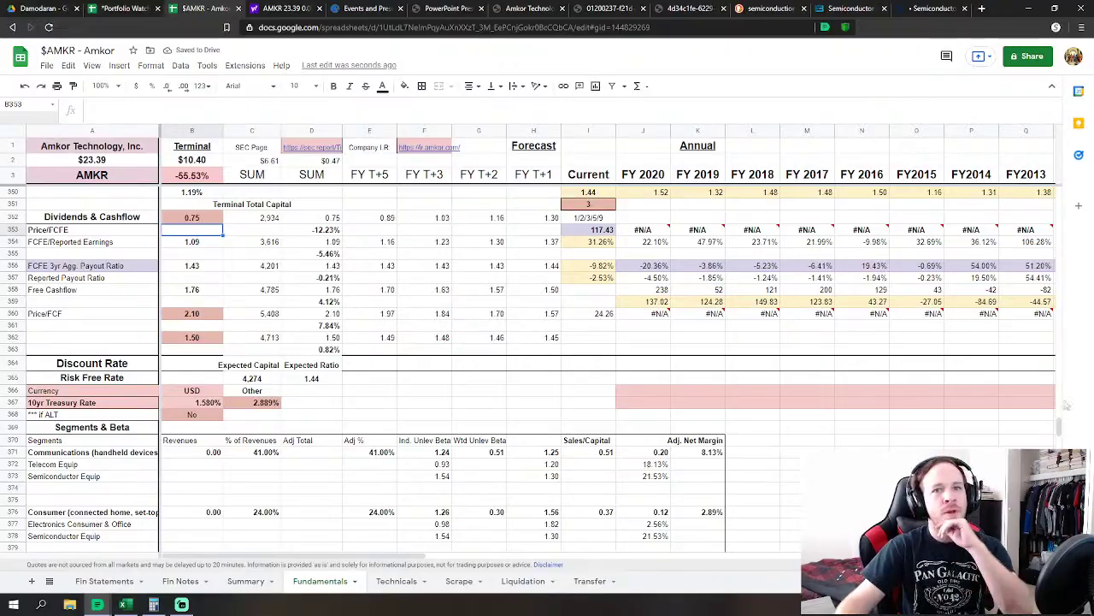
Scroll around the Fundamentals sheet to review the updated valuation
{"action": "scroll", "coordinate": [1060, 404], "scroll_direction": "up", "scroll_amount": 6}
{"action": "scroll", "coordinate": [1060, 318], "scroll_direction": "up", "scroll_amount": 20}
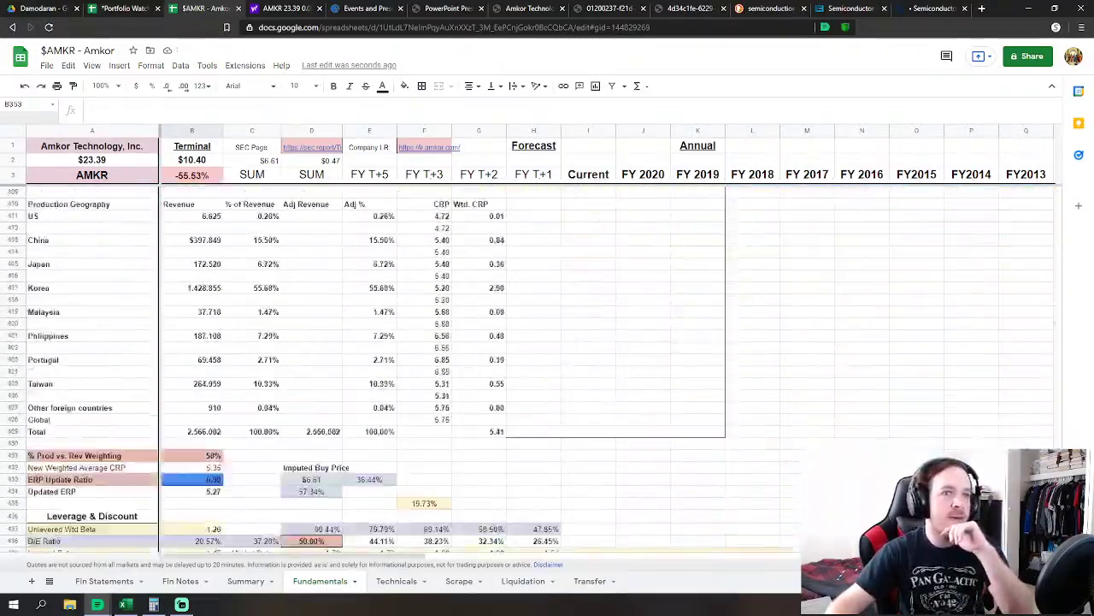
{"action": "scroll", "coordinate": [548, 359], "scroll_direction": "down", "scroll_amount": 3}
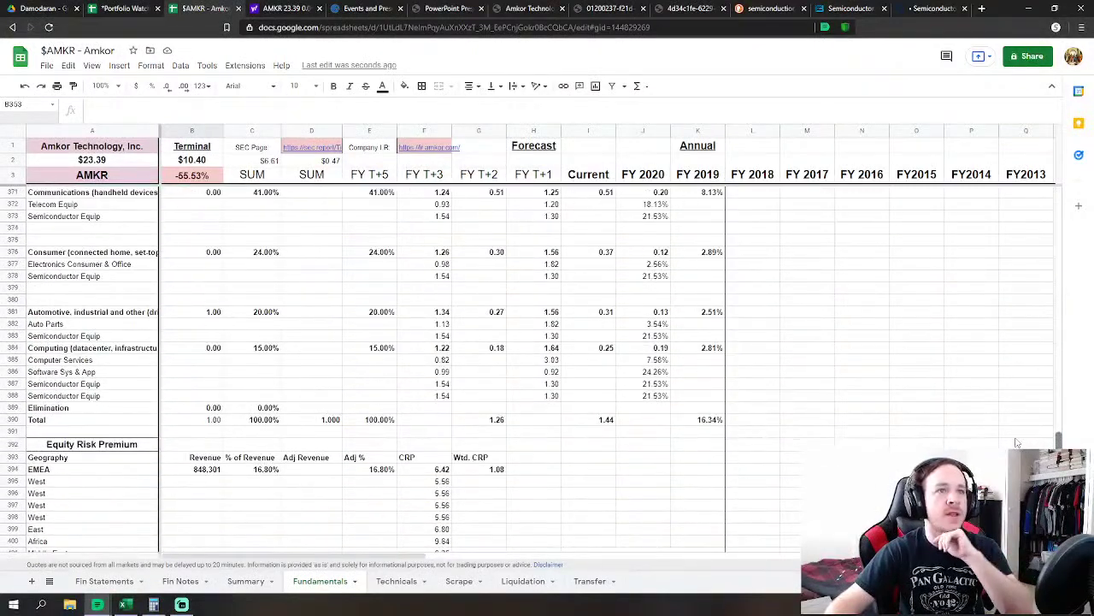
{"action": "scroll", "coordinate": [1017, 442], "scroll_direction": "up", "scroll_amount": 2}
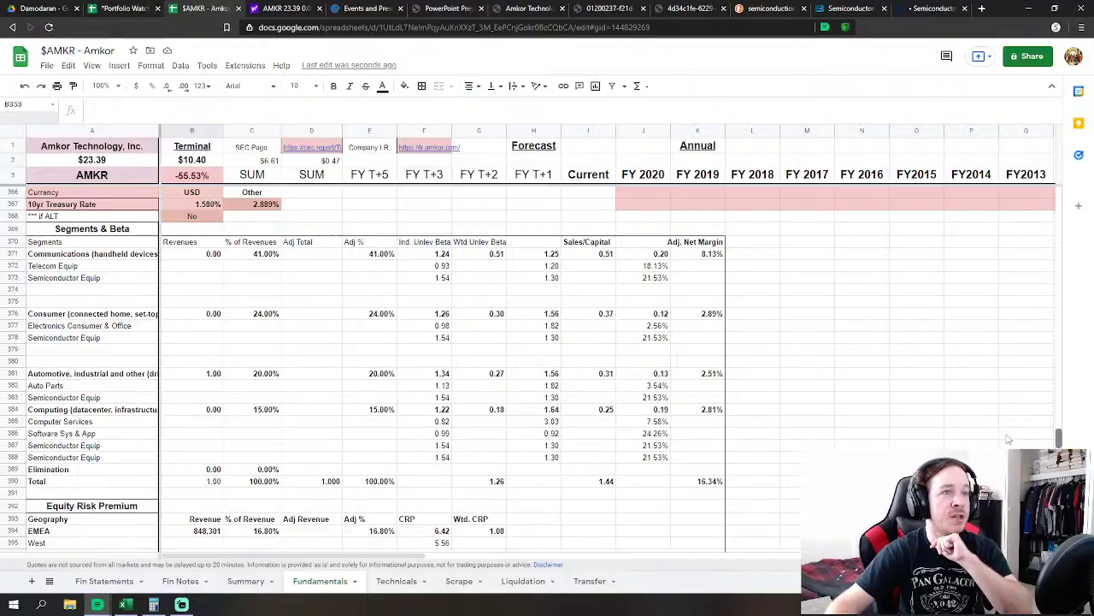
{"action": "scroll", "coordinate": [1009, 439], "scroll_direction": "down", "scroll_amount": 15}
{"action": "scroll", "coordinate": [1030, 344], "scroll_direction": "up", "scroll_amount": 20}
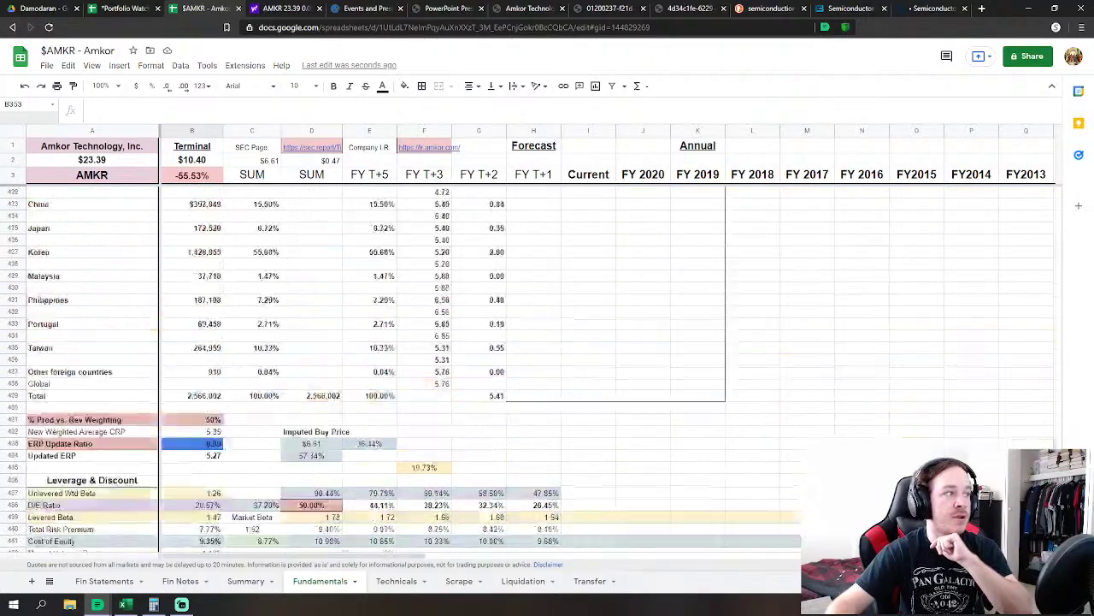
{"action": "scroll", "coordinate": [1042, 385], "scroll_direction": "down", "scroll_amount": 10}
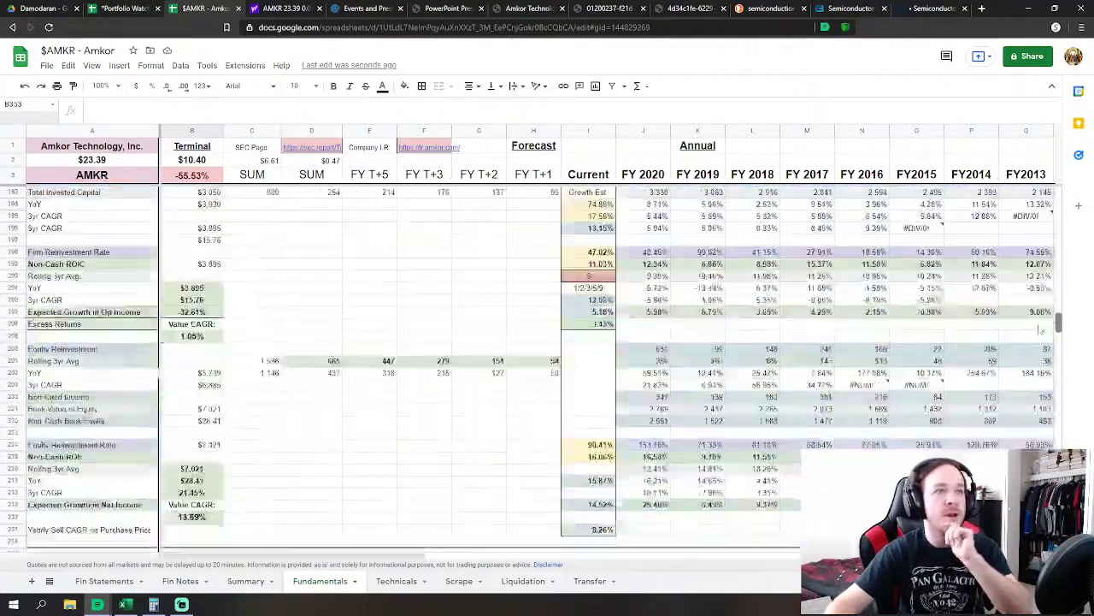
{"action": "left_click_drag", "start_coordinate": [1057, 429], "coordinate": [742, 254]}
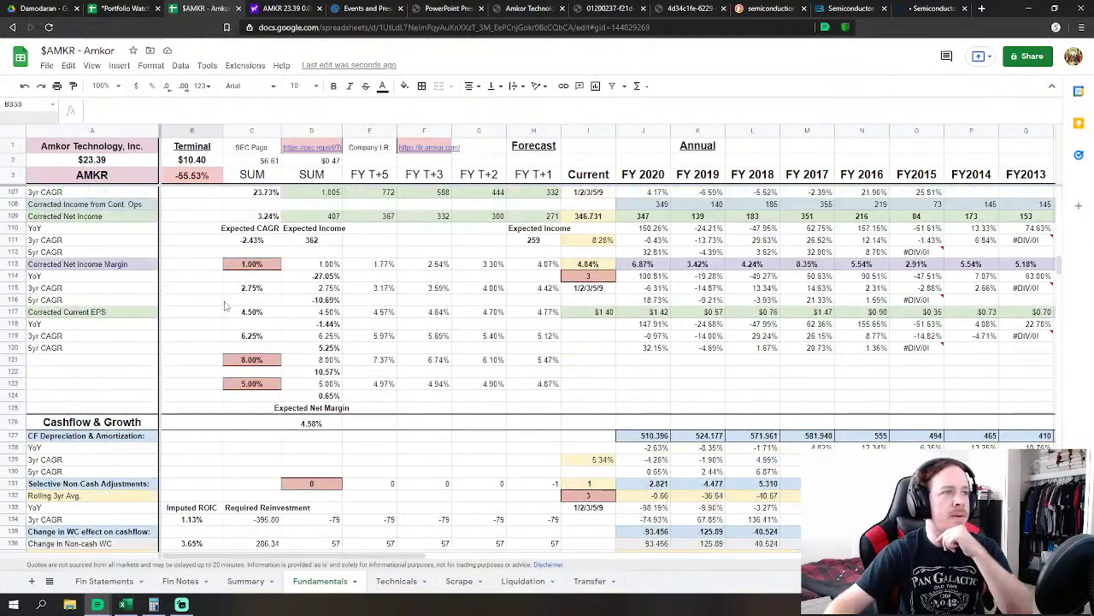
Raise the Corrected Net Income Margin in C113 from 1.00% to 2.00%
{"action": "left_click", "coordinate": [247, 265]}
{"action": "type", "text": "2%"}
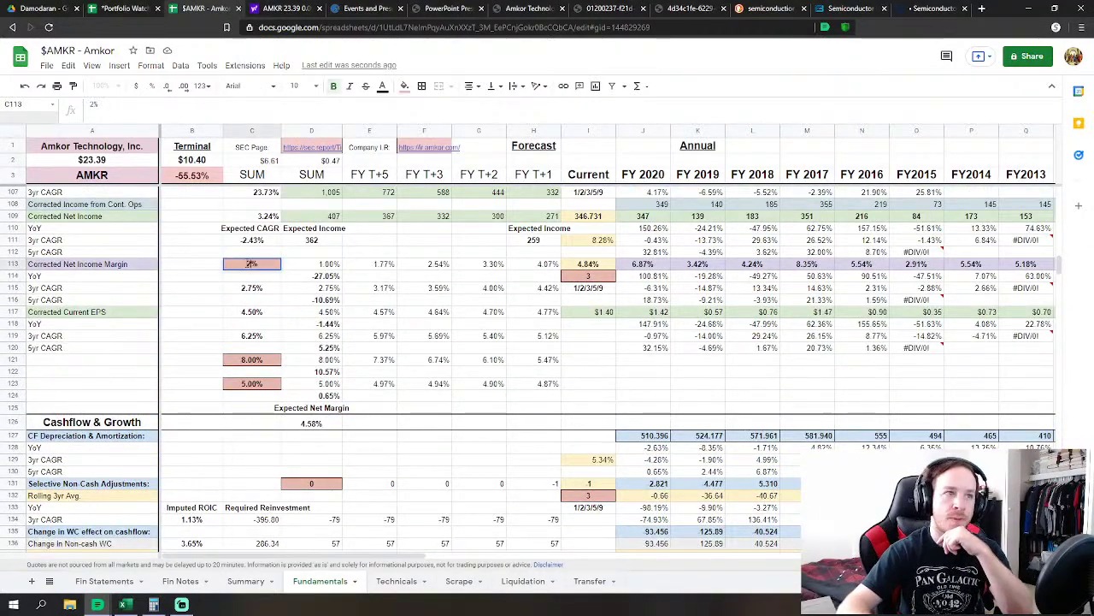
{"action": "key", "text": "Return"}
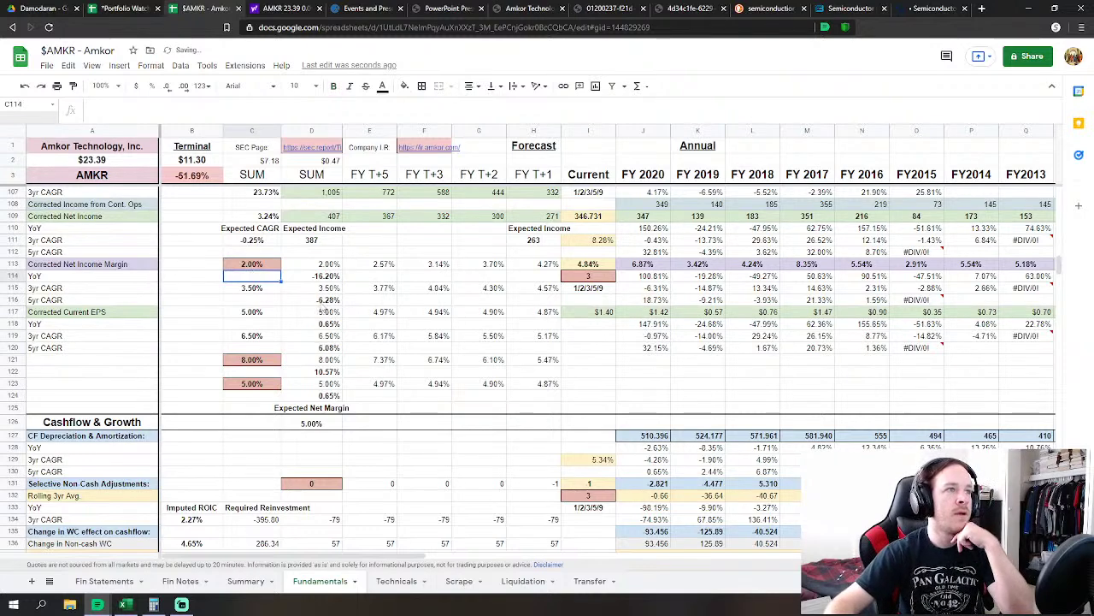
{"action": "left_click", "coordinate": [178, 349]}
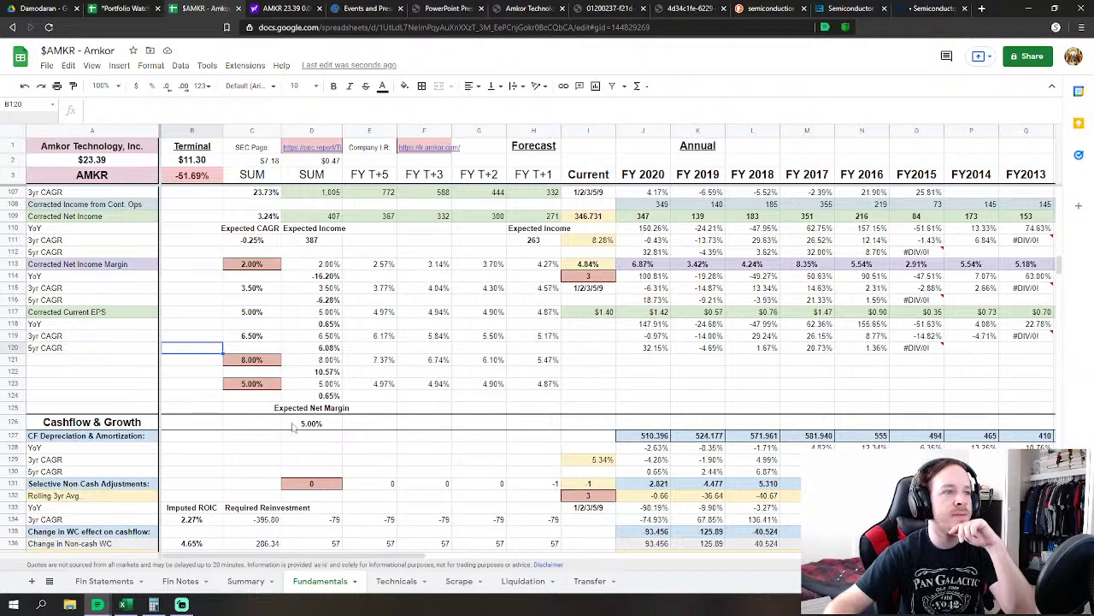
Change C123 from 5.00% to 6.00% and review the updated $11.77 terminal value
{"action": "left_click", "coordinate": [250, 382]}
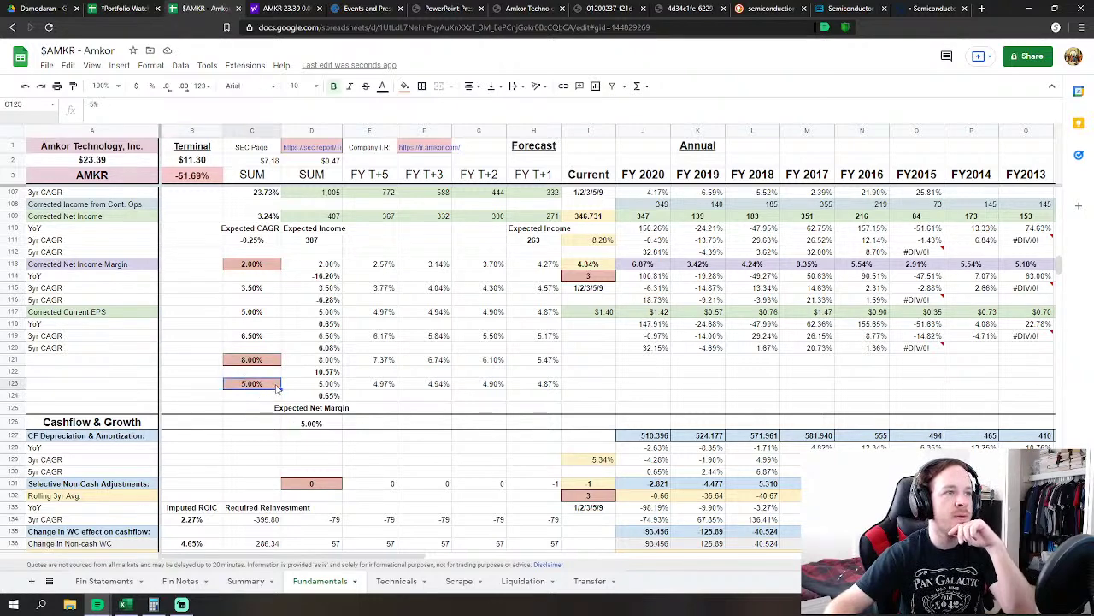
{"action": "type", "text": "6"}
{"action": "key", "text": "Return"}
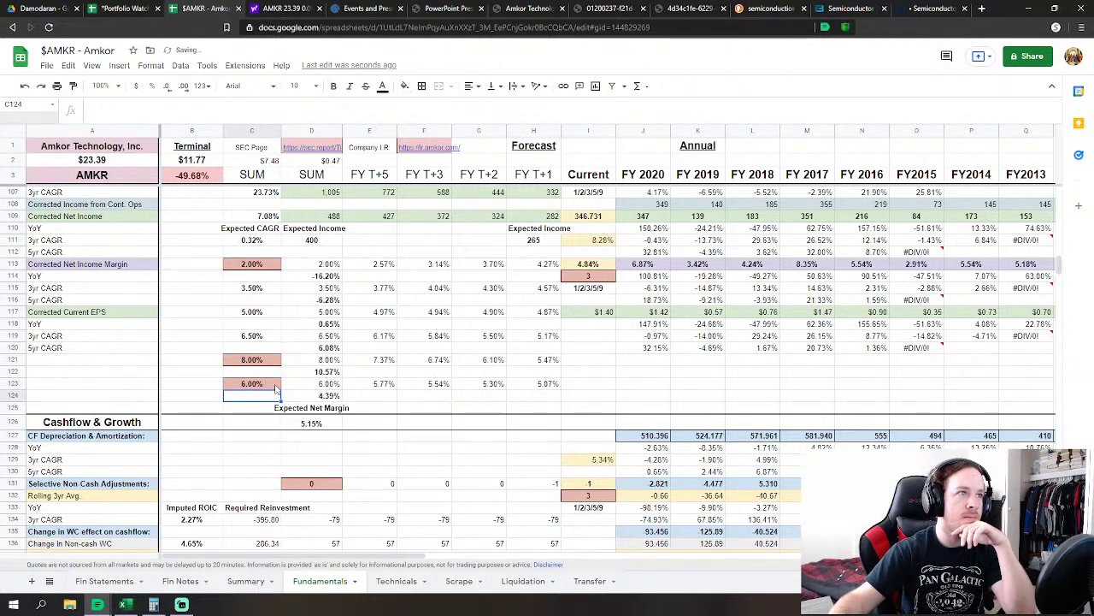
{"action": "scroll", "coordinate": [310, 366], "scroll_direction": "down", "scroll_amount": 1}
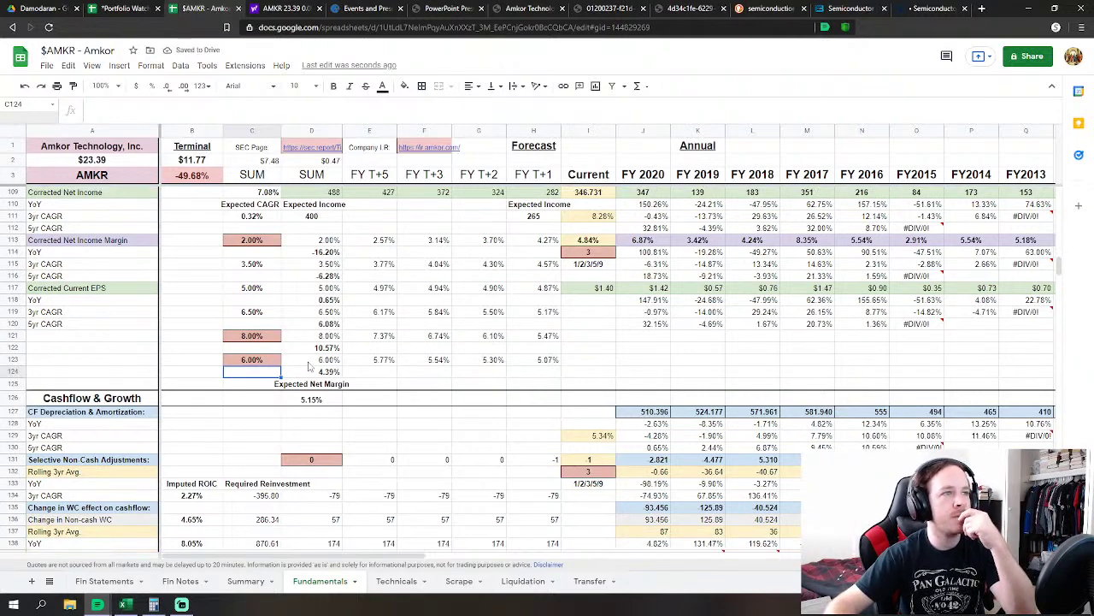
{"action": "scroll", "coordinate": [310, 366], "scroll_direction": "down", "scroll_amount": 1}
{"action": "scroll", "coordinate": [621, 386], "scroll_direction": "up", "scroll_amount": 5}
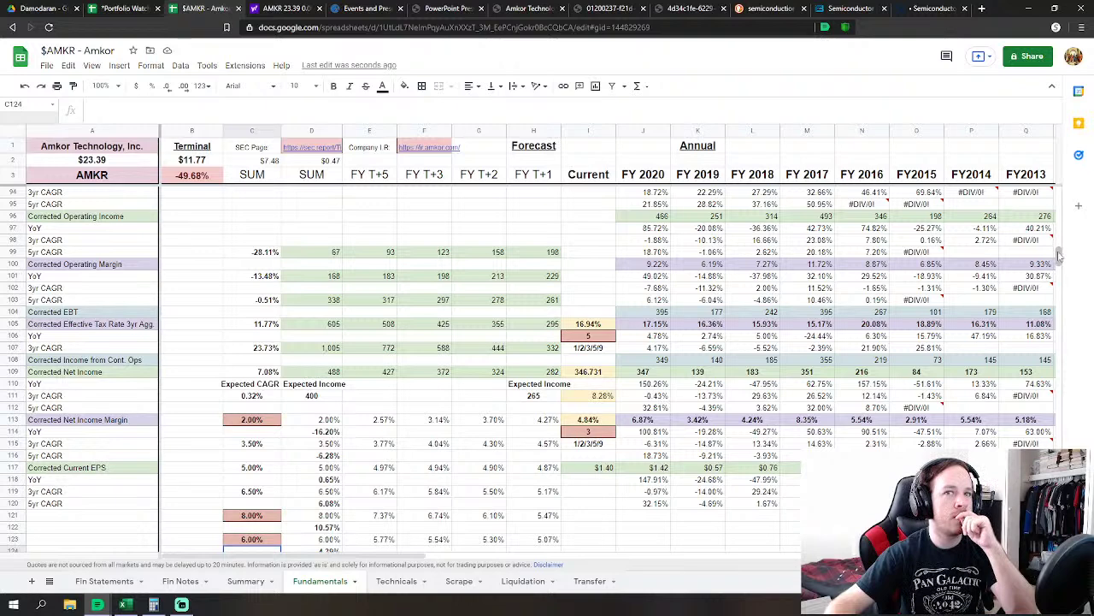
{"action": "scroll", "coordinate": [1060, 264], "scroll_direction": "down", "scroll_amount": 3}
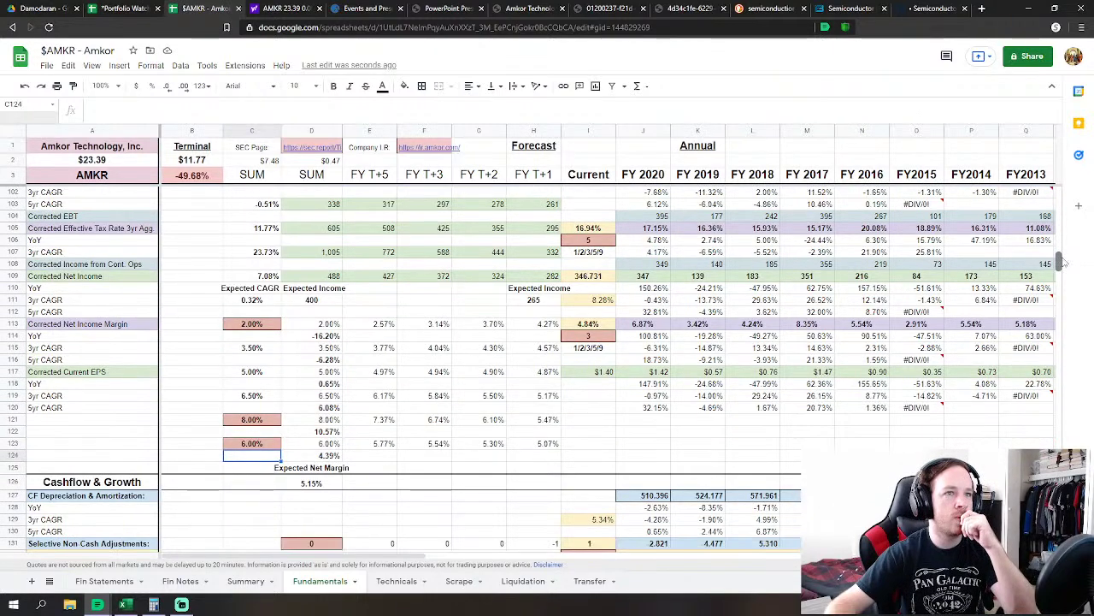
{"action": "left_click_drag", "start_coordinate": [1060, 263], "coordinate": [1067, 255]}
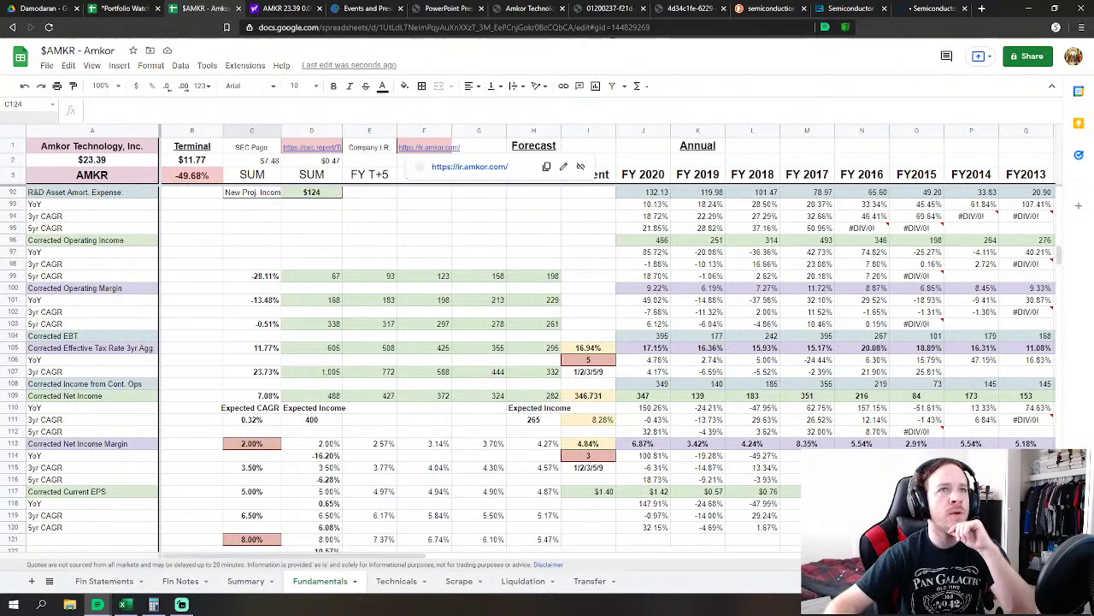
{"action": "left_click", "coordinate": [671, 9]}
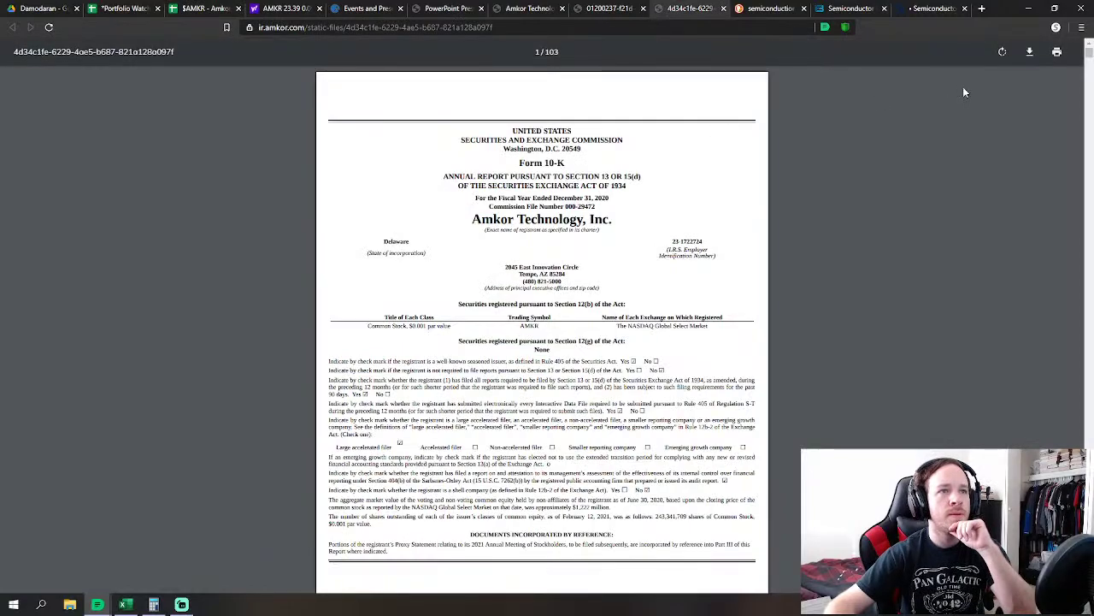
{"action": "left_click", "coordinate": [614, 7]}
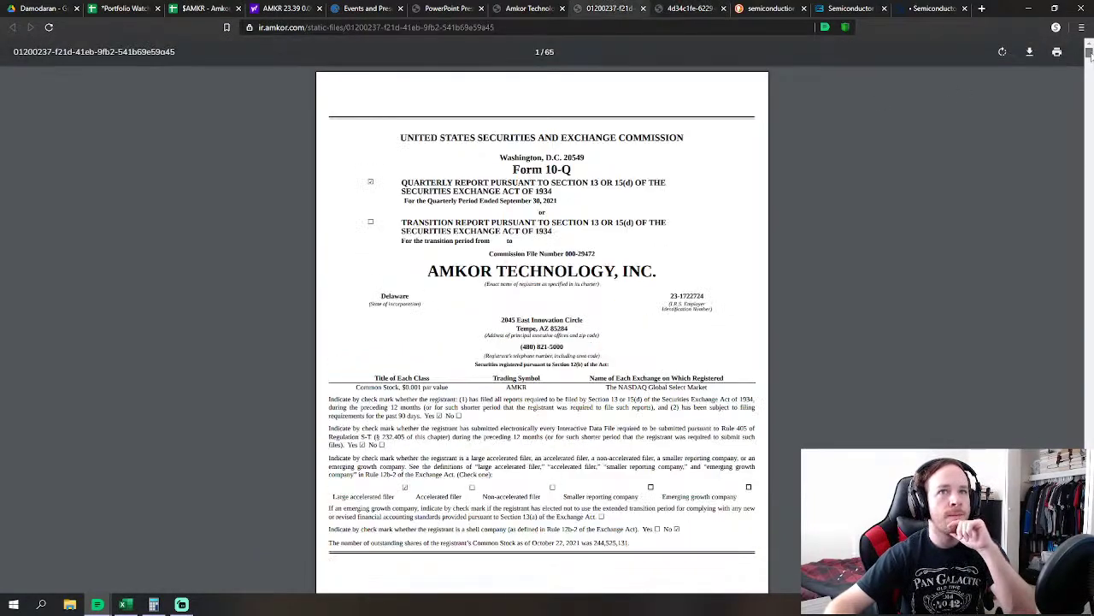
{"action": "left_click_drag", "start_coordinate": [1090, 55], "coordinate": [1079, 92]}
{"action": "scroll", "coordinate": [853, 183], "scroll_direction": "up", "scroll_amount": 6}
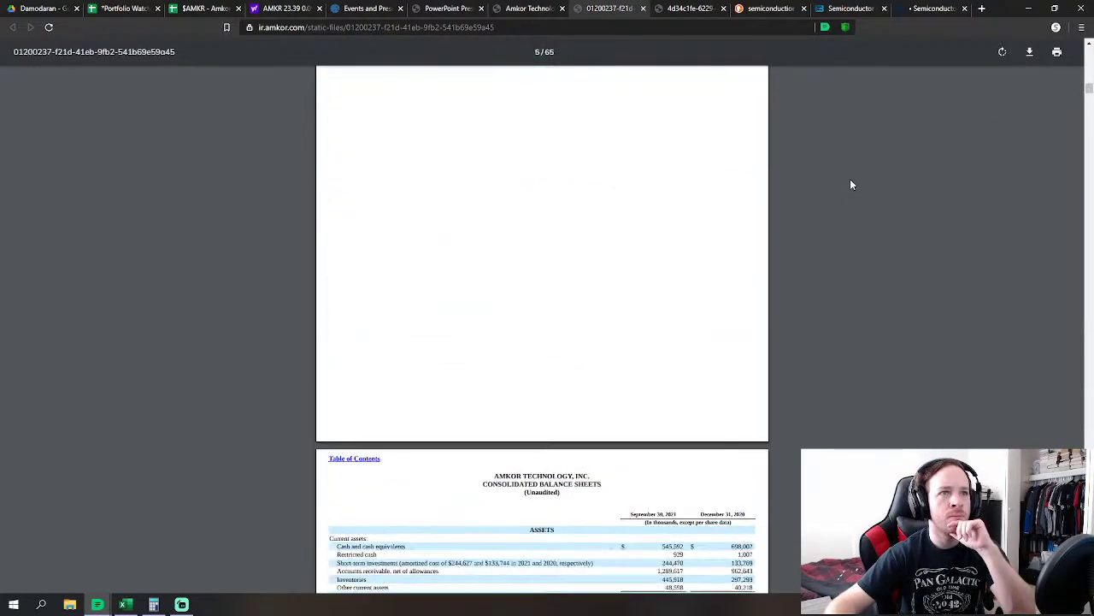
{"action": "scroll", "coordinate": [850, 183], "scroll_direction": "up", "scroll_amount": 6}
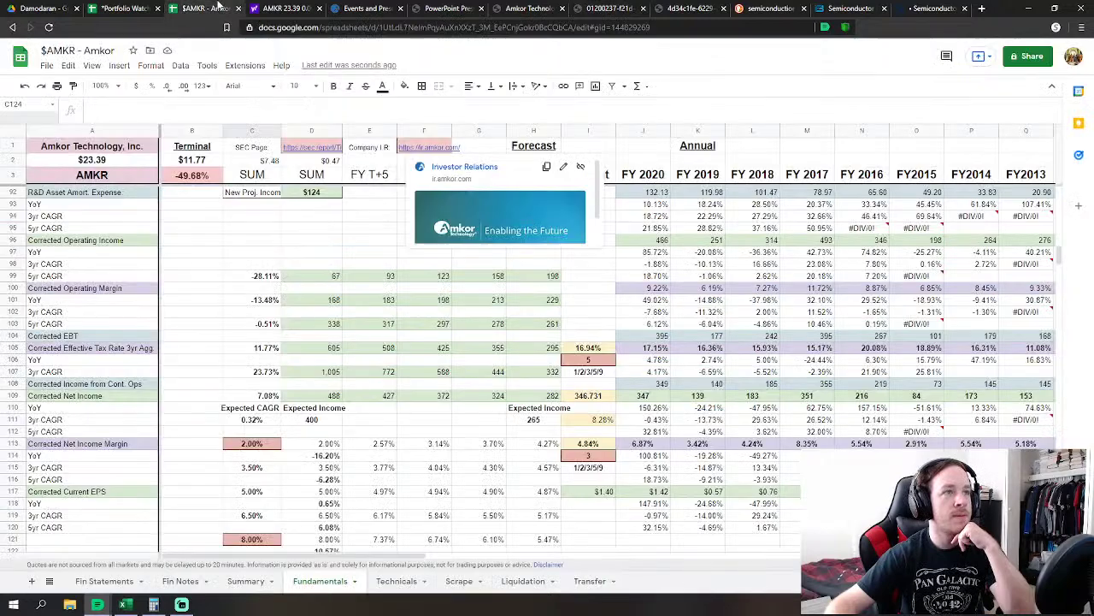
Glance over the Amkor Fundamentals sheet, then switch to the Portfolio Watchlist spreadsheet
{"action": "left_click", "coordinate": [224, 7]}
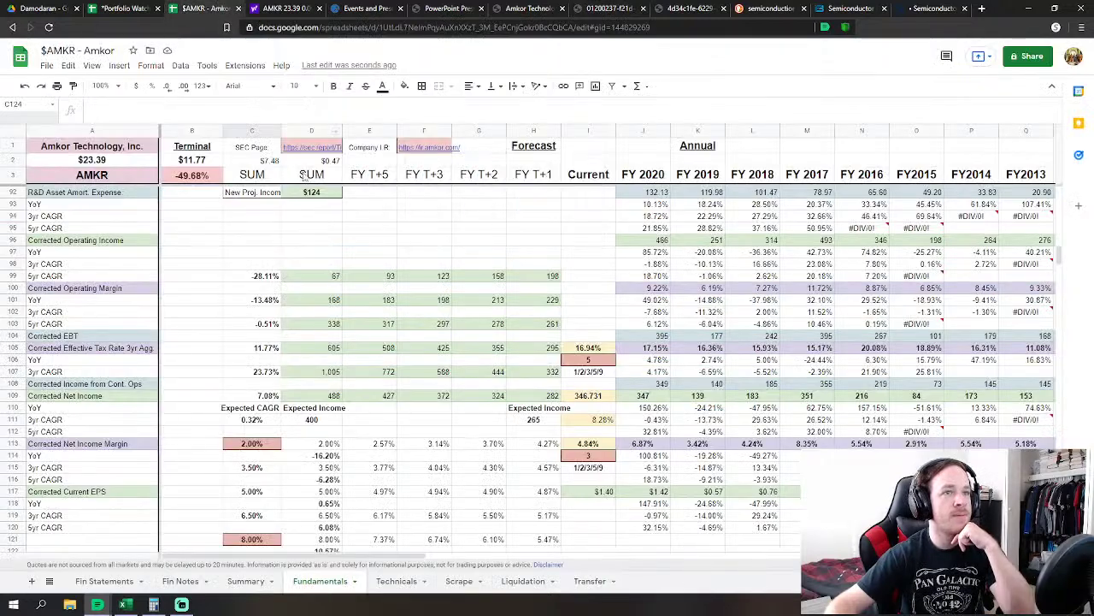
{"action": "scroll", "coordinate": [640, 396], "scroll_direction": "down", "scroll_amount": 2}
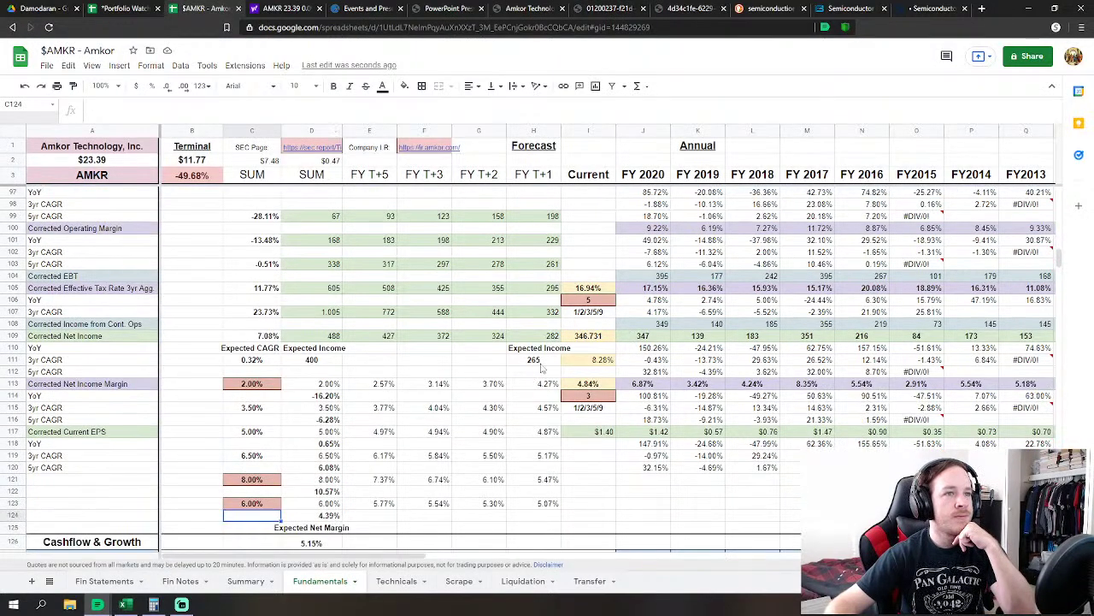
{"action": "scroll", "coordinate": [541, 367], "scroll_direction": "up", "scroll_amount": 1}
{"action": "mouse_move", "coordinate": [413, 160]}
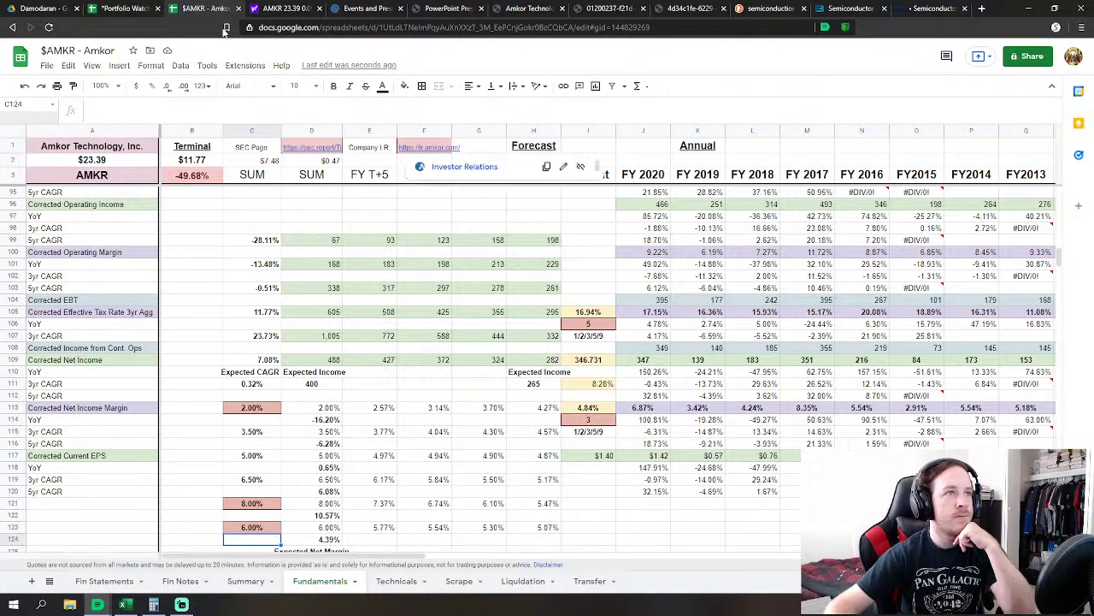
{"action": "scroll", "coordinate": [297, 400], "scroll_direction": "up", "scroll_amount": 5}
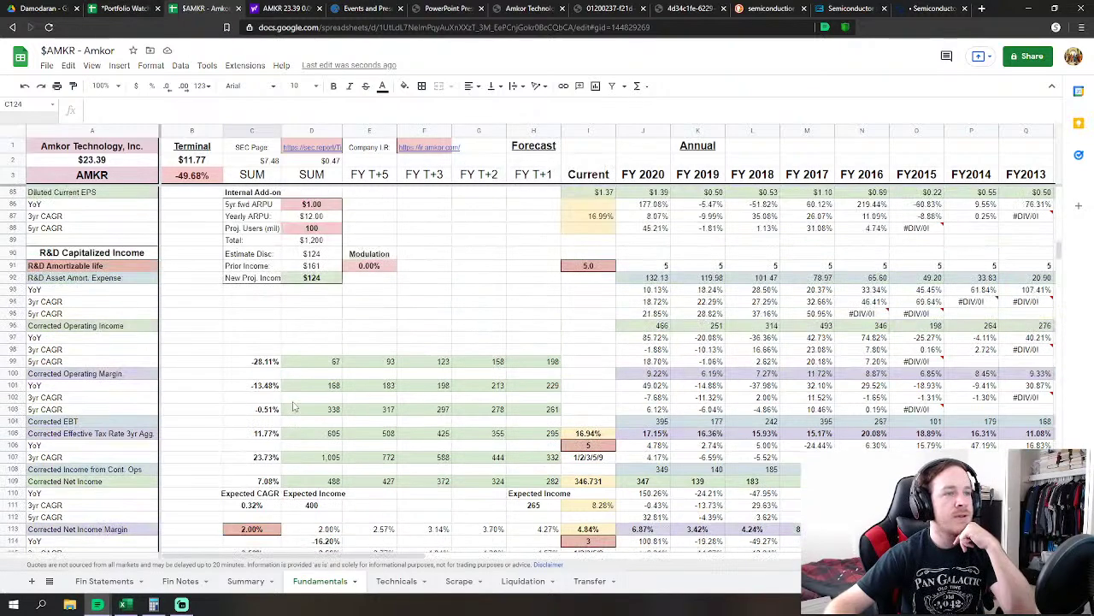
{"action": "key", "text": "ctrl+shift+Tab"}
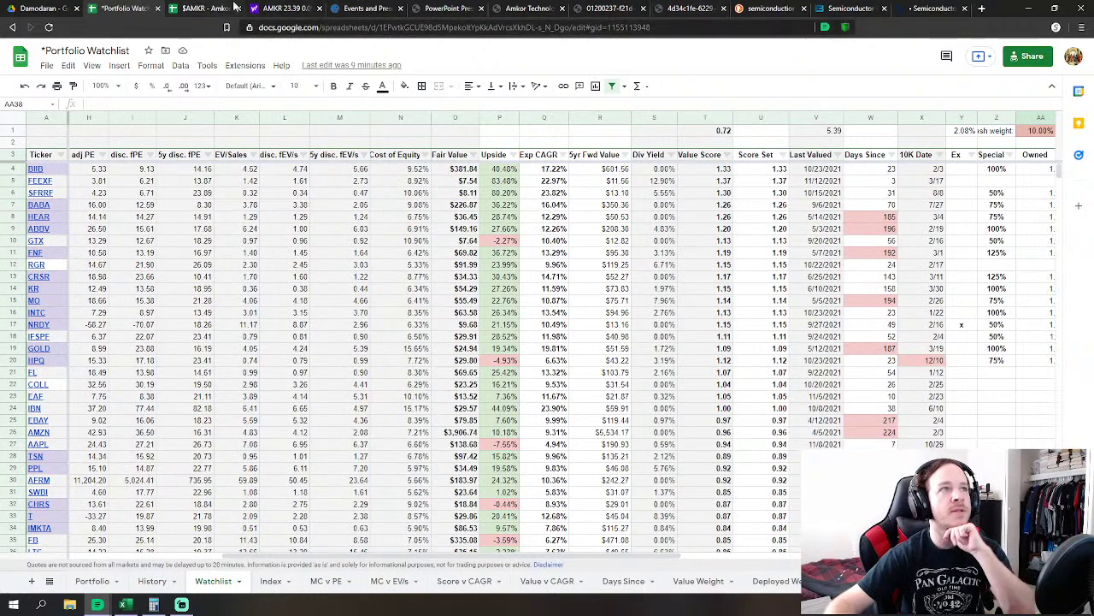
Divide 10-Q nine-month net income 426,469 by net sales 4,413,685 in Calculator (≈0.0966)
{"action": "left_click", "coordinate": [605, 8]}
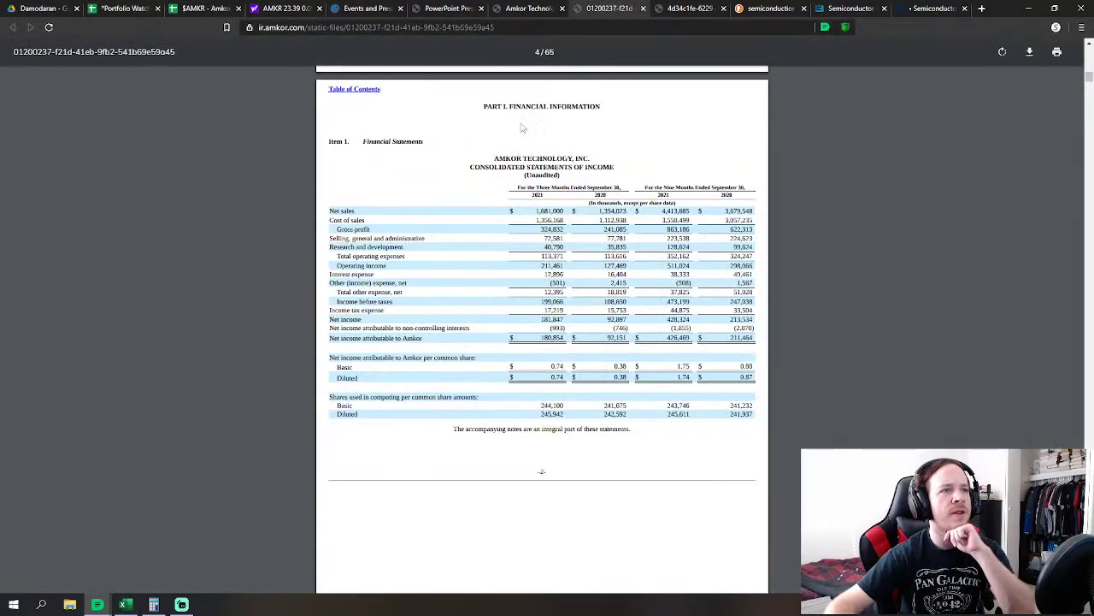
{"action": "scroll", "coordinate": [522, 325], "scroll_direction": "up", "scroll_amount": 1}
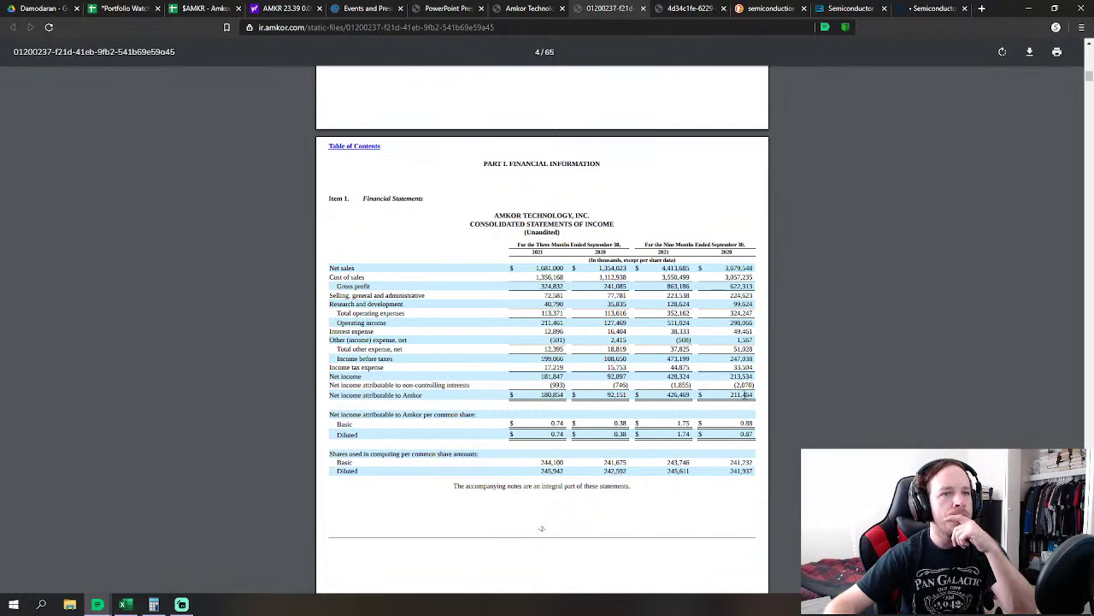
{"action": "left_click", "coordinate": [154, 605]}
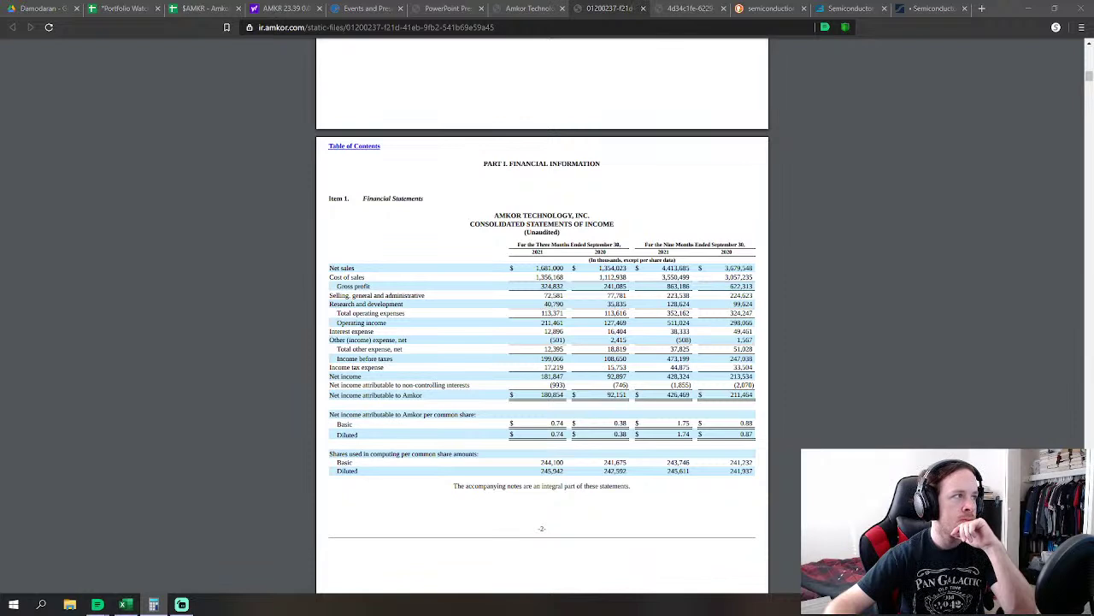
{"action": "key", "text": "alt+Tab"}
{"action": "left_click_drag", "start_coordinate": [171, 119], "coordinate": [175, 135]}
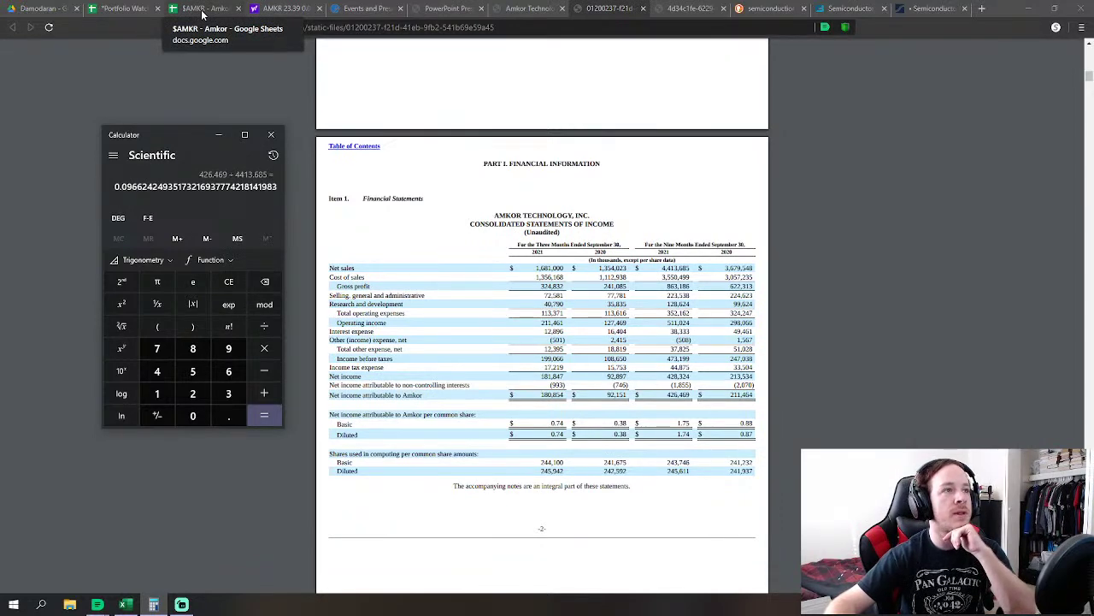
Close Calculator and raise C121 on the $AMKR sheet from 8.00% to 10%
{"action": "left_click", "coordinate": [271, 134]}
{"action": "left_click", "coordinate": [203, 8]}
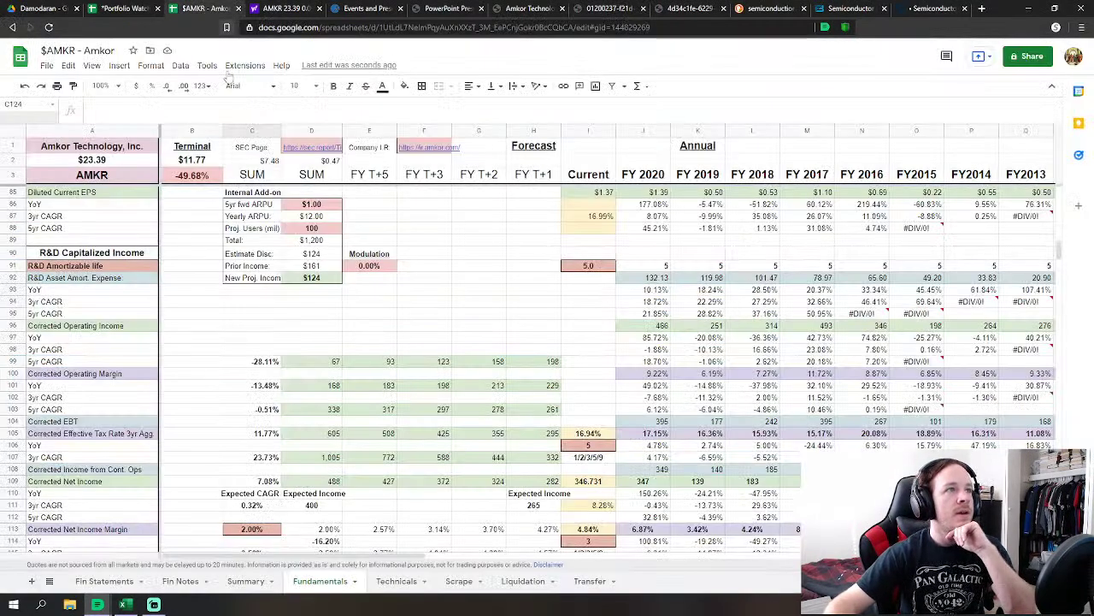
{"action": "scroll", "coordinate": [381, 335], "scroll_direction": "down", "scroll_amount": 5}
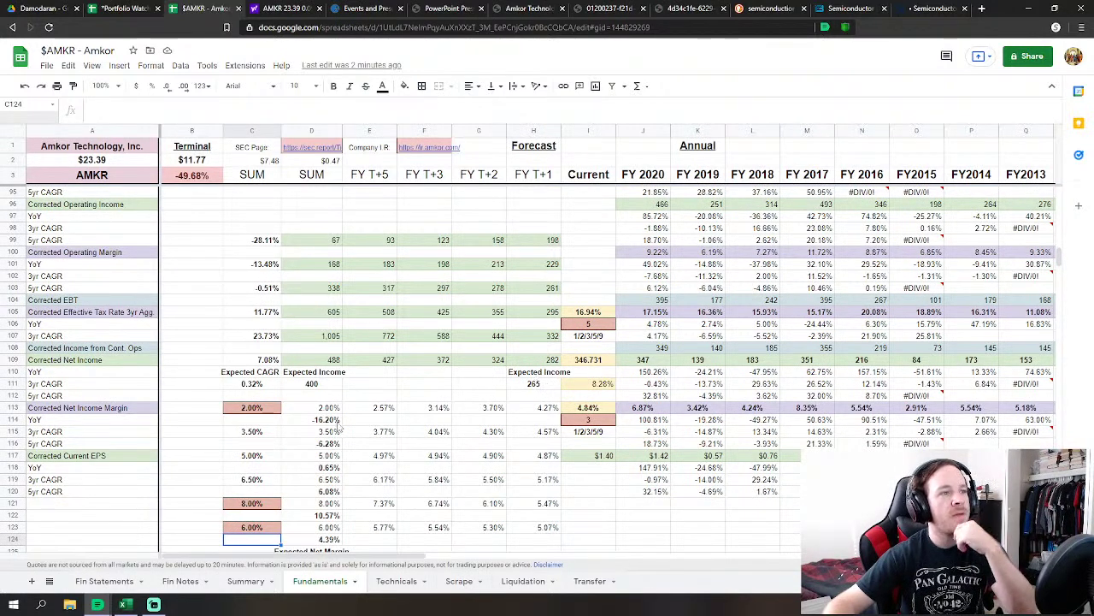
{"action": "scroll", "coordinate": [341, 428], "scroll_direction": "down", "scroll_amount": 3}
{"action": "left_click", "coordinate": [248, 445]}
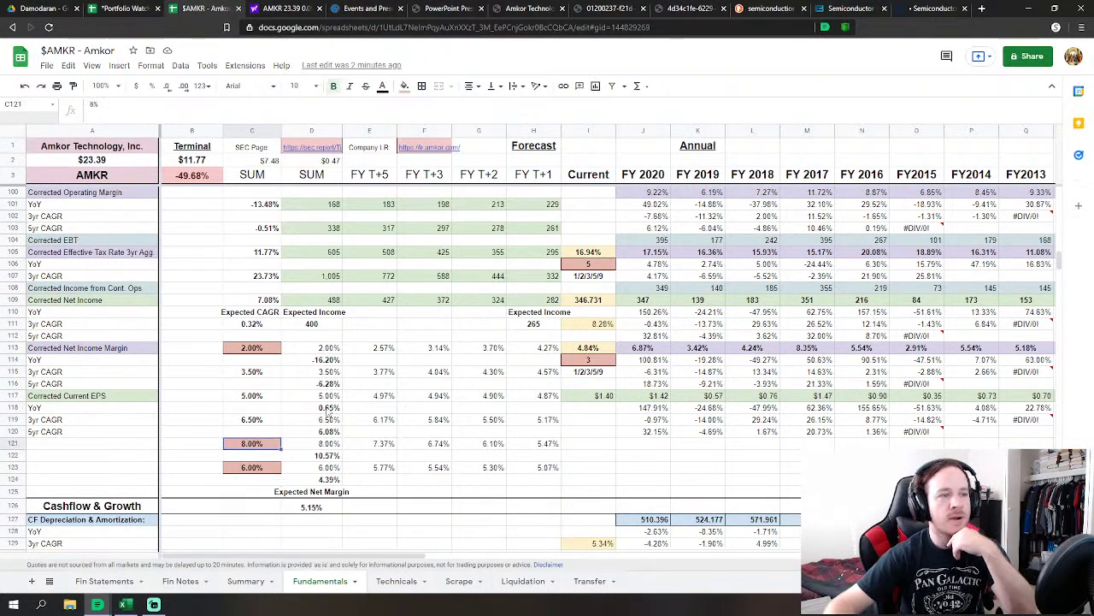
{"action": "type", "text": "10"}
{"action": "key", "text": "Return"}
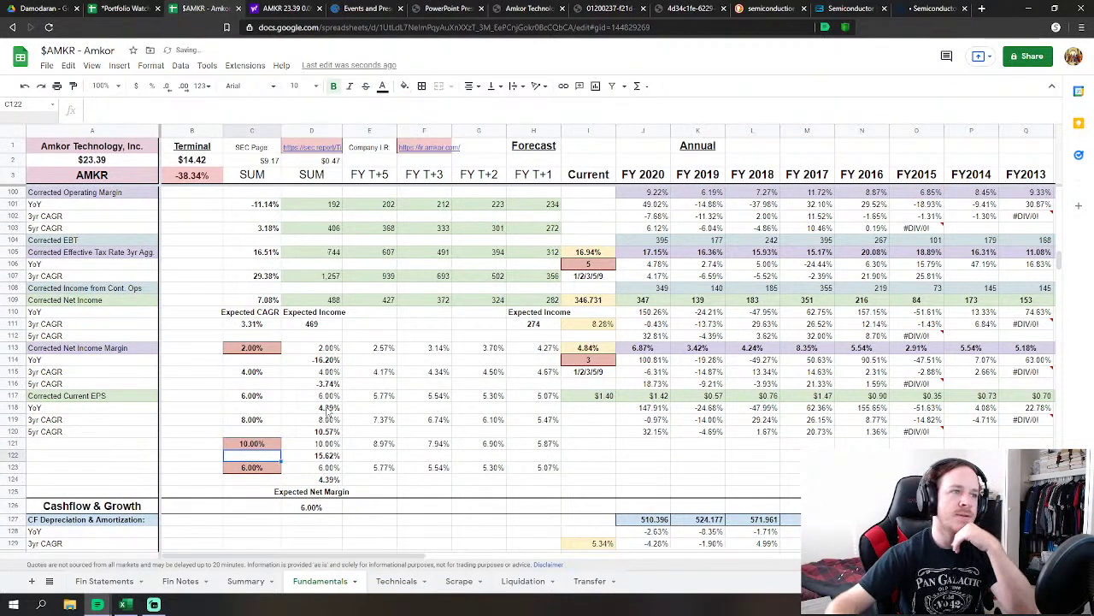
Set the net income margin in C113 to 3% and I114 to 5
{"action": "scroll", "coordinate": [338, 393], "scroll_direction": "up", "scroll_amount": 2}
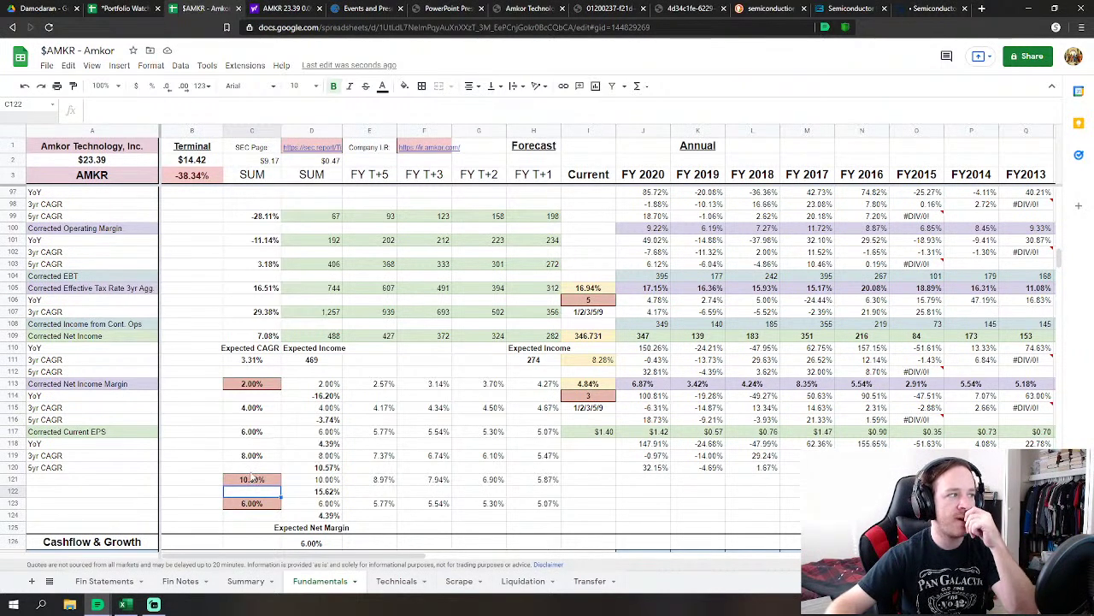
{"action": "left_click", "coordinate": [239, 384]}
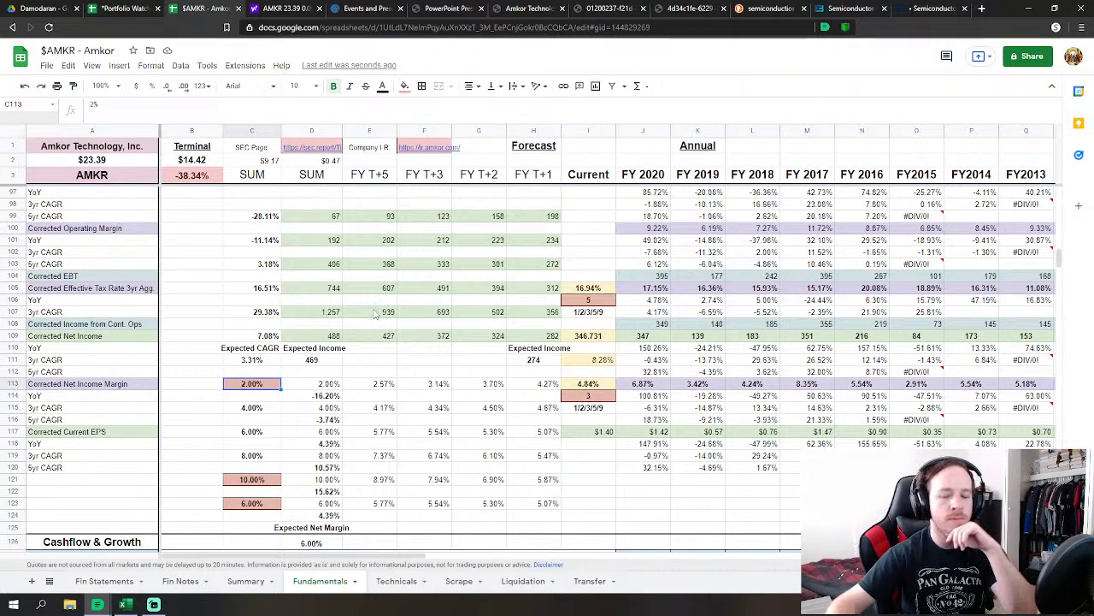
{"action": "type", "text": "3"}
{"action": "key", "text": "Return"}
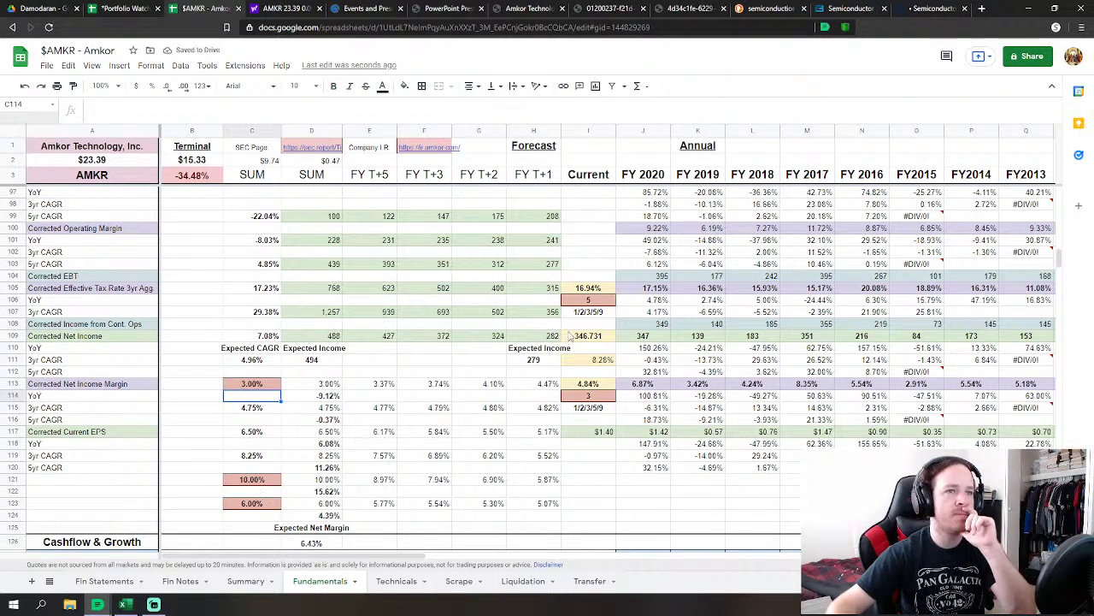
{"action": "left_click", "coordinate": [588, 398]}
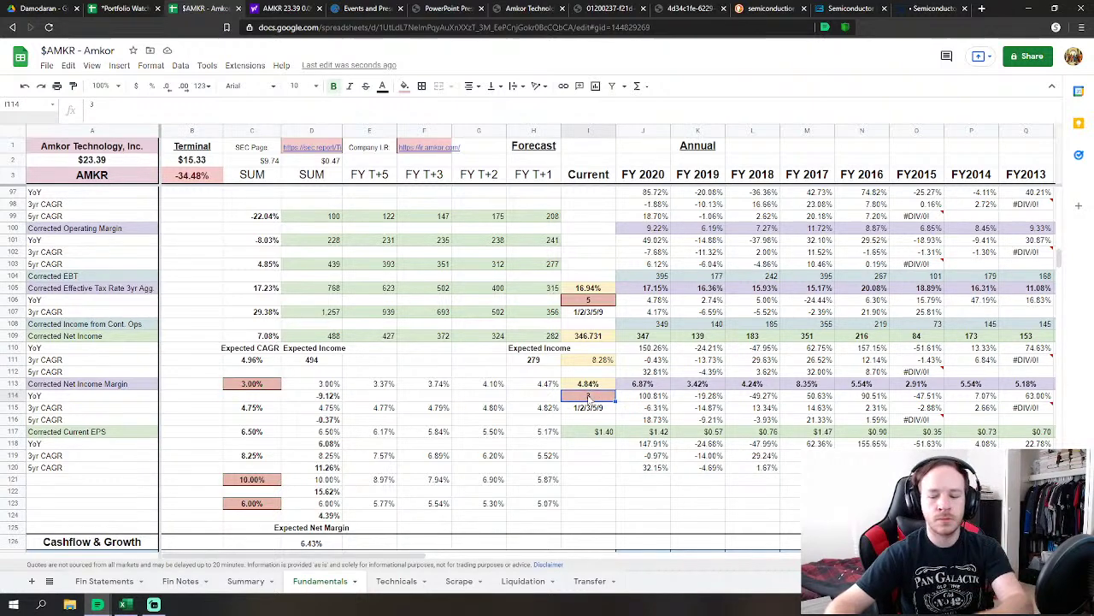
{"action": "type", "text": "5"}
{"action": "key", "text": "Return"}
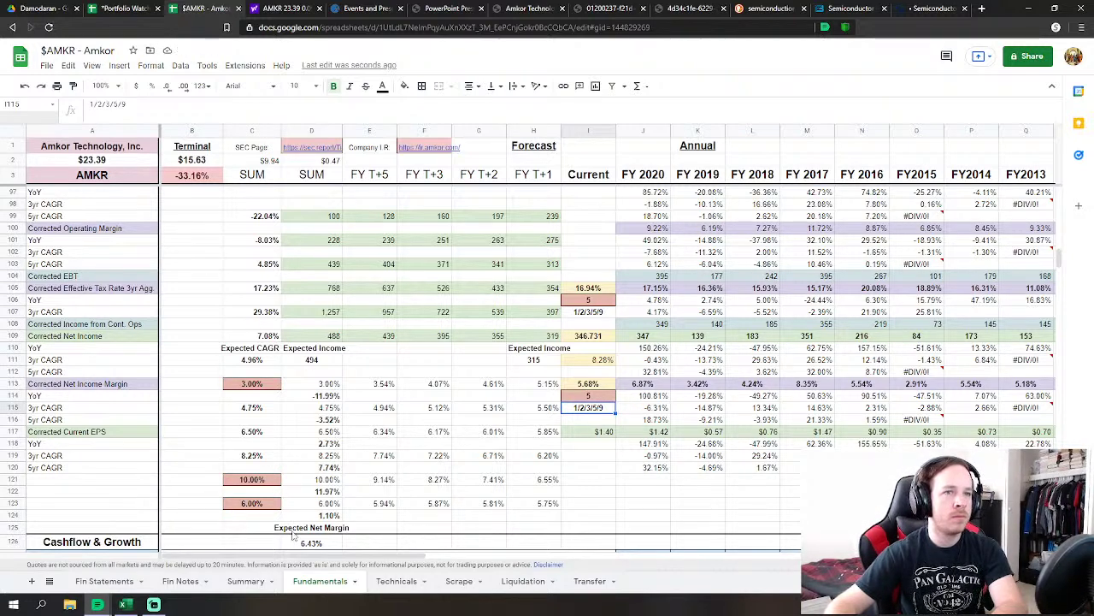
Compare historical margins J113:N113, set C123 to 7%, then move to Yahoo Finance AMKR
{"action": "left_click_drag", "start_coordinate": [660, 388], "coordinate": [852, 389]}
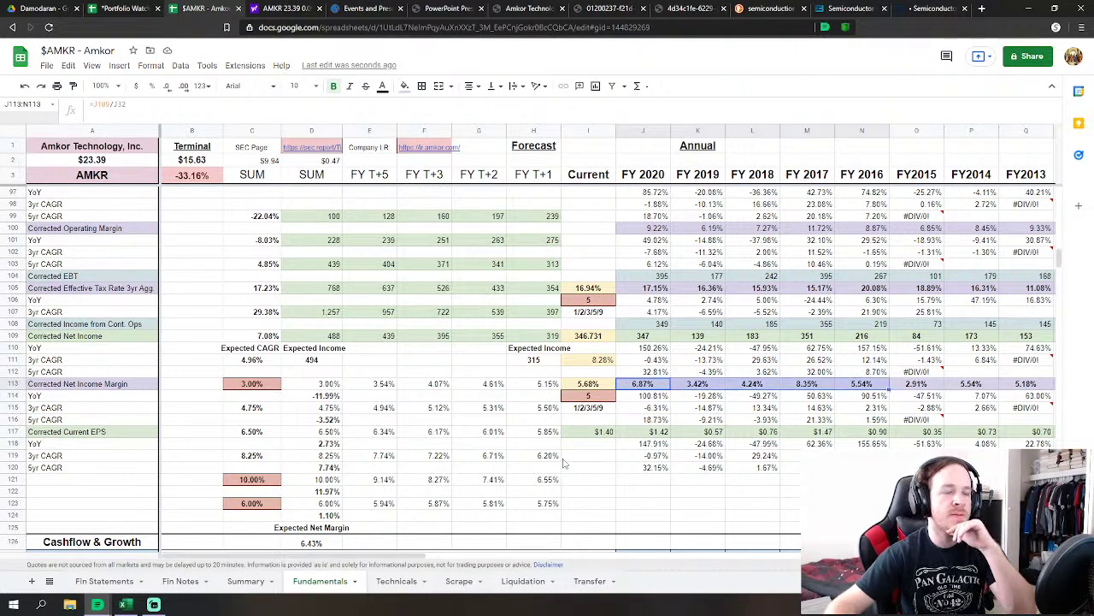
{"action": "left_click", "coordinate": [607, 492]}
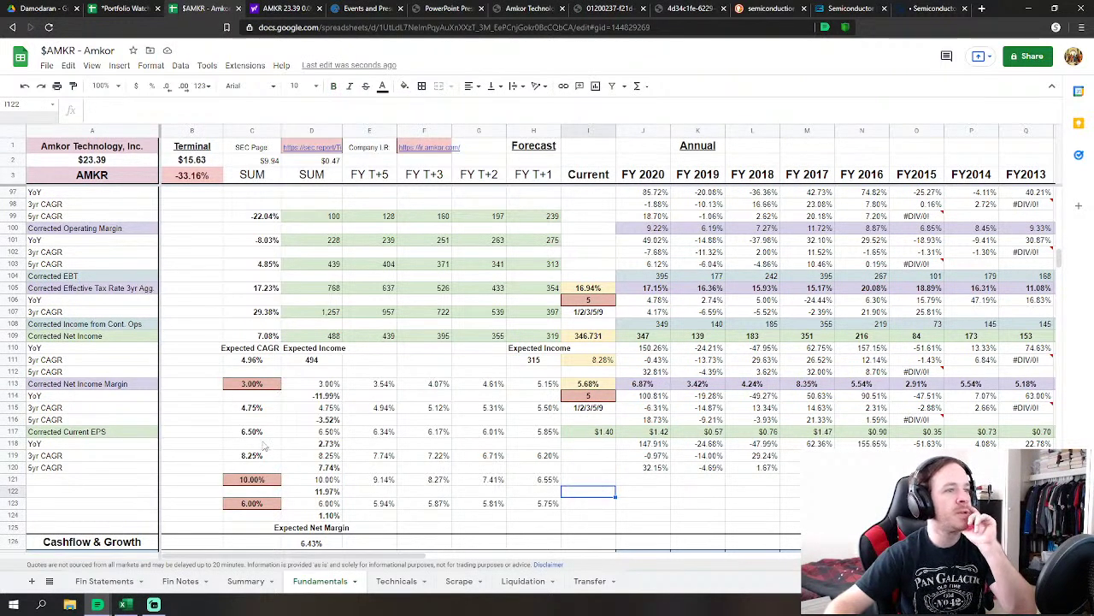
{"action": "left_click", "coordinate": [252, 505]}
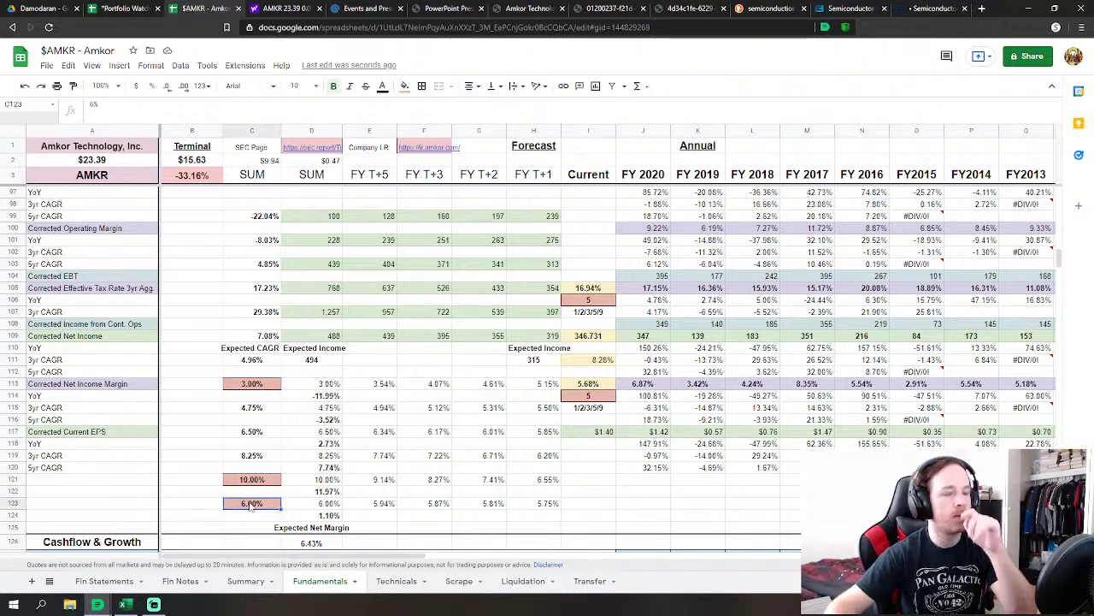
{"action": "type", "text": "7"}
{"action": "key", "text": "Return"}
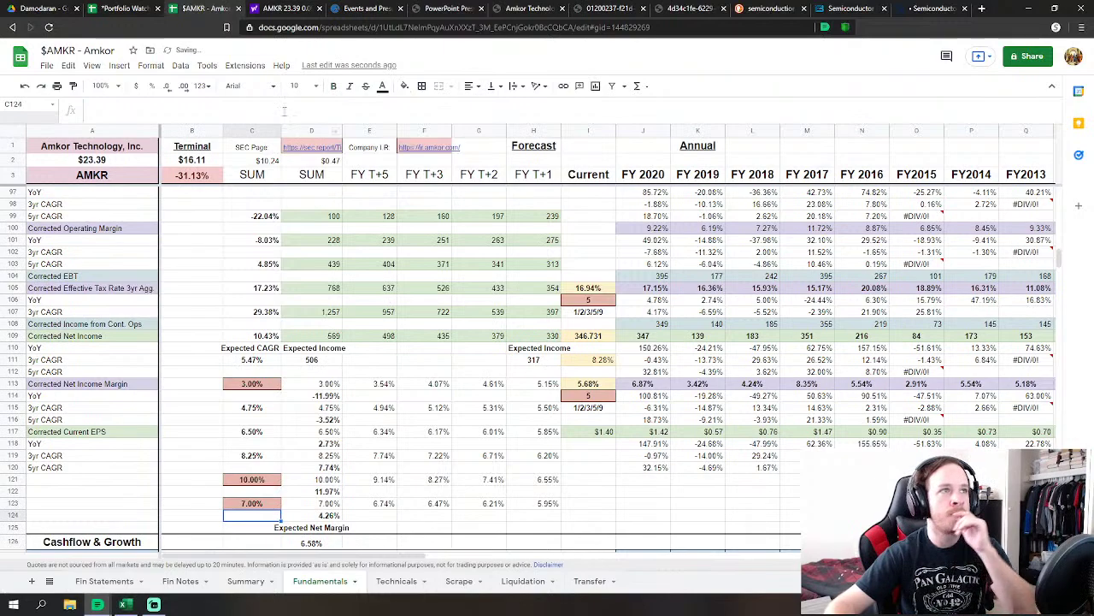
{"action": "key", "text": "ctrl+Tab"}
Read AMKR's revenue estimates (6.06B for 2021, 6.45B for 2022), then return to the $AMKR sheet
{"action": "scroll", "coordinate": [386, 305], "scroll_direction": "down", "scroll_amount": 3}
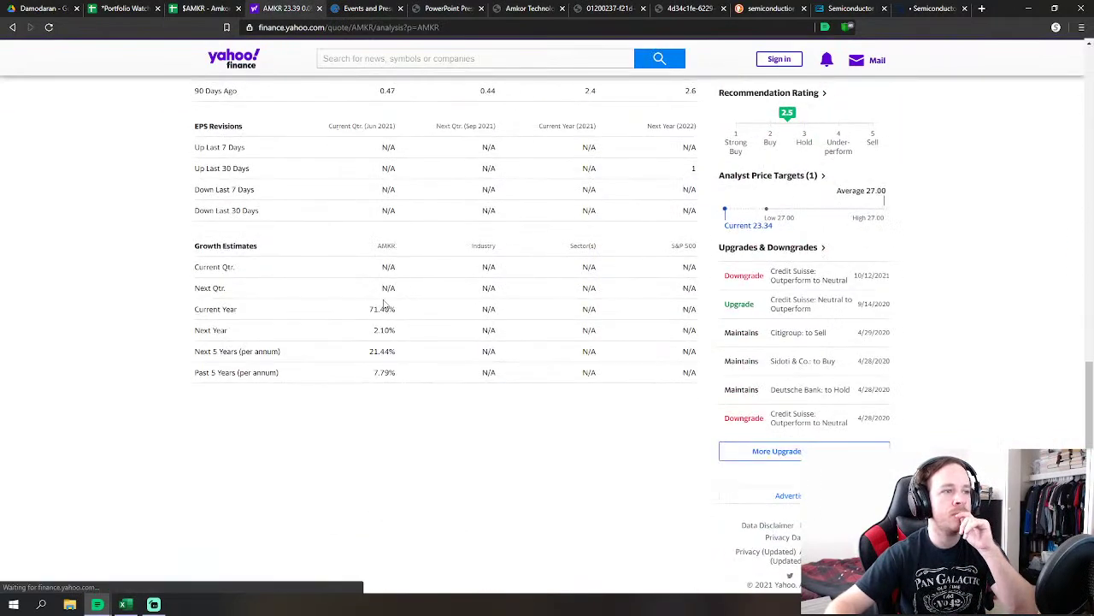
{"action": "scroll", "coordinate": [386, 305], "scroll_direction": "up", "scroll_amount": 1}
{"action": "scroll", "coordinate": [454, 449], "scroll_direction": "up", "scroll_amount": 10}
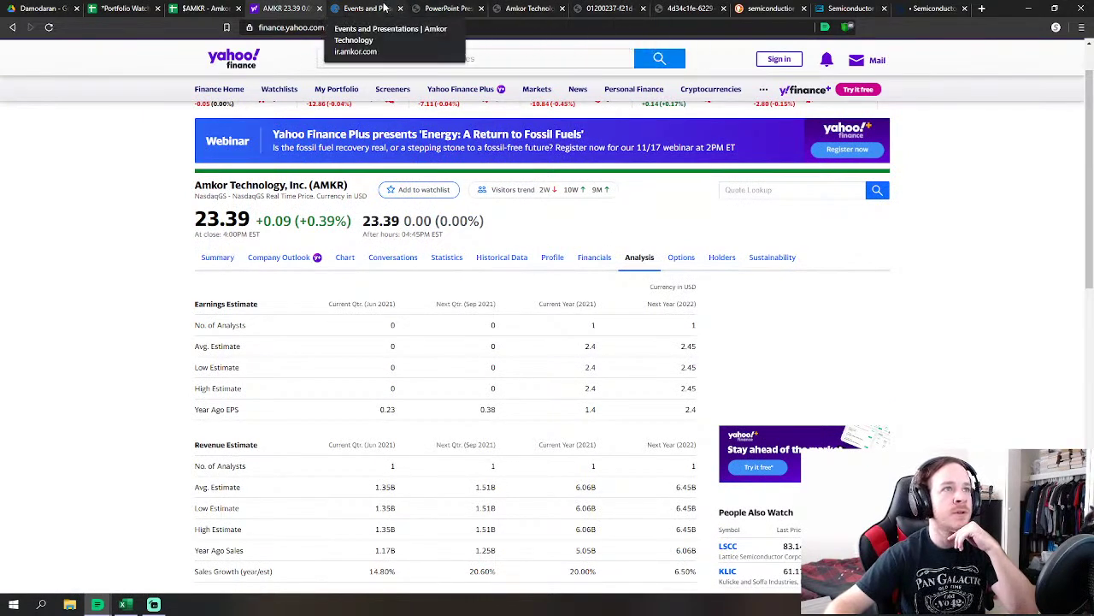
{"action": "scroll", "coordinate": [391, 317], "scroll_direction": "down", "scroll_amount": 3}
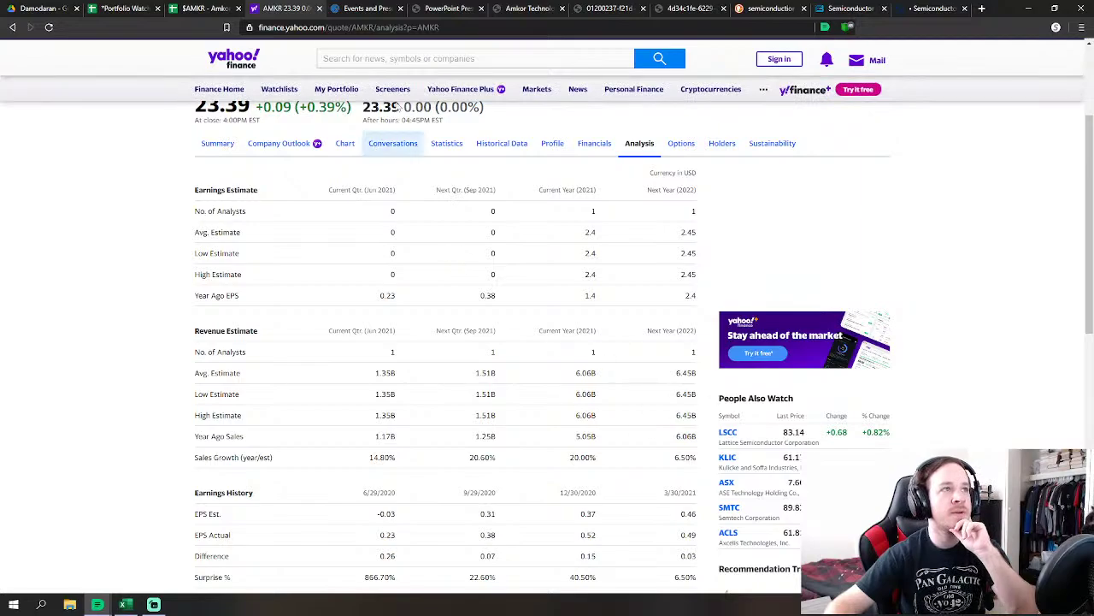
{"action": "left_click", "coordinate": [201, 9]}
Check the 10.00% YoY input in C42 against the semiconductor market report and Yahoo AMKR estimates
{"action": "scroll", "coordinate": [455, 350], "scroll_direction": "up", "scroll_amount": 15}
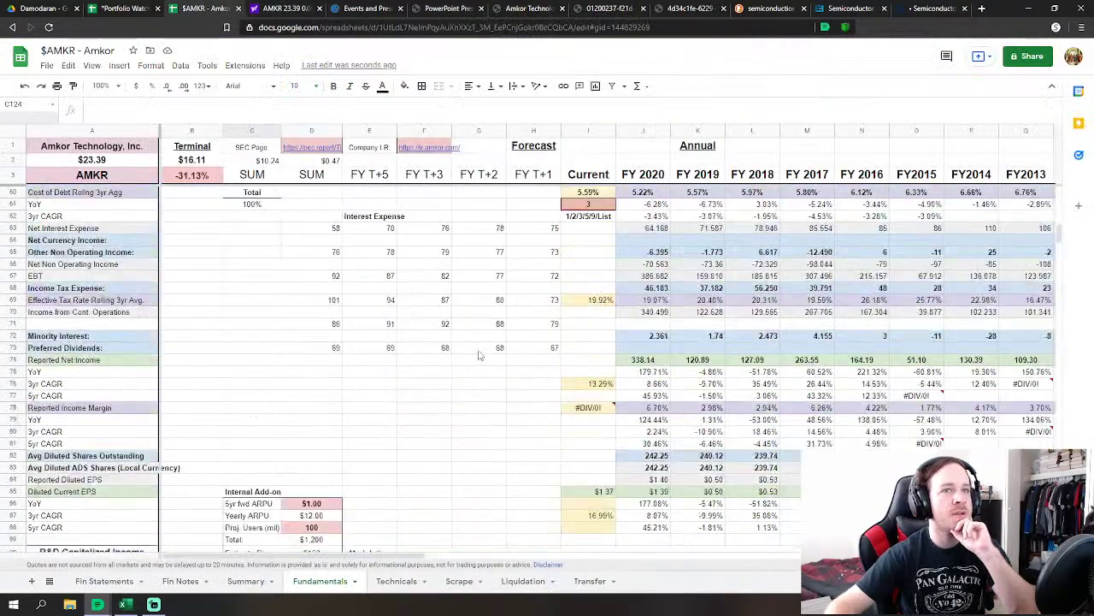
{"action": "scroll", "coordinate": [494, 352], "scroll_direction": "up", "scroll_amount": 1}
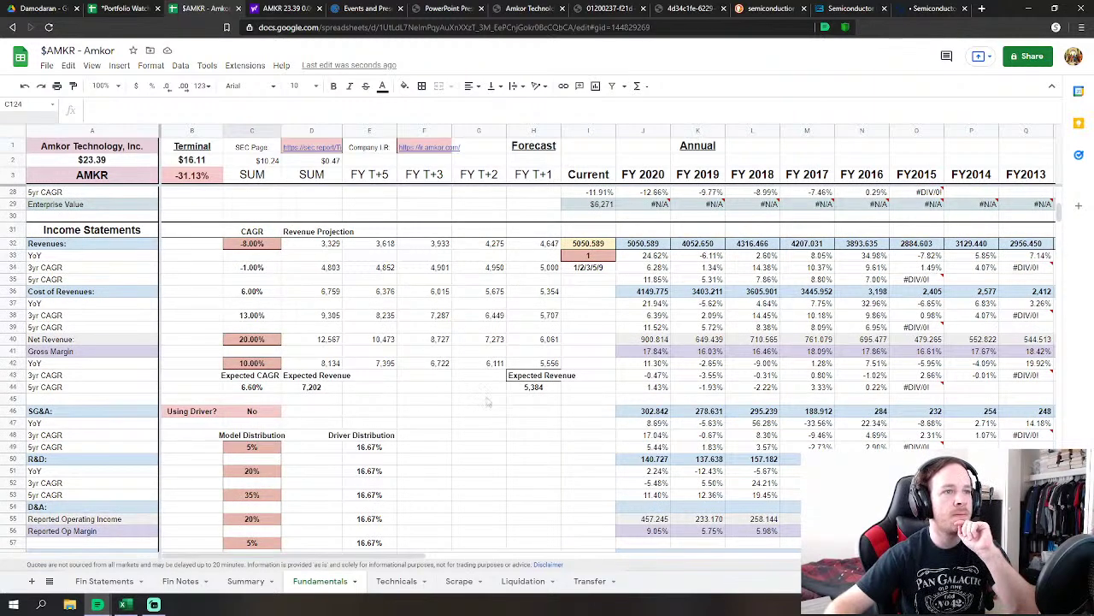
{"action": "left_click", "coordinate": [272, 368]}
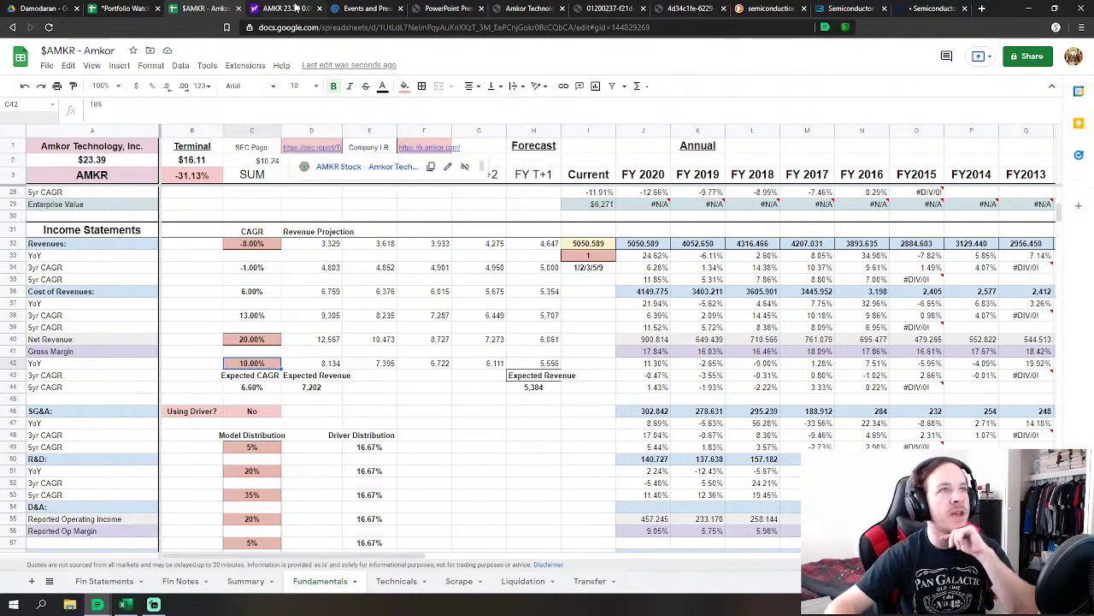
{"action": "left_click", "coordinate": [855, 9]}
{"action": "left_click", "coordinate": [798, 9]}
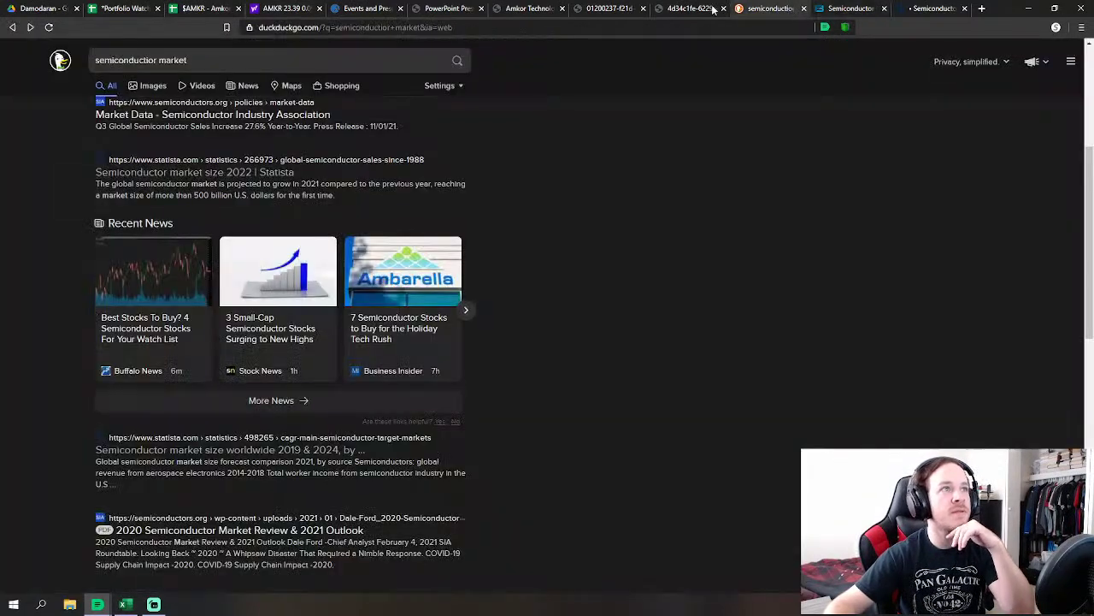
{"action": "left_click", "coordinate": [206, 9]}
{"action": "left_click", "coordinate": [285, 9]}
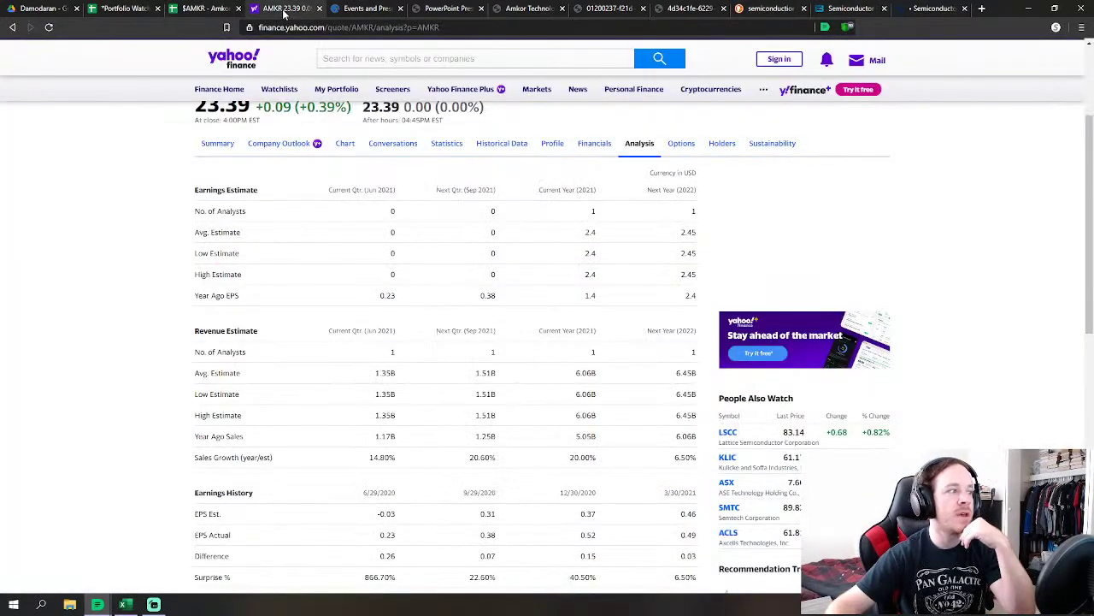
{"action": "scroll", "coordinate": [324, 274], "scroll_direction": "down", "scroll_amount": 6}
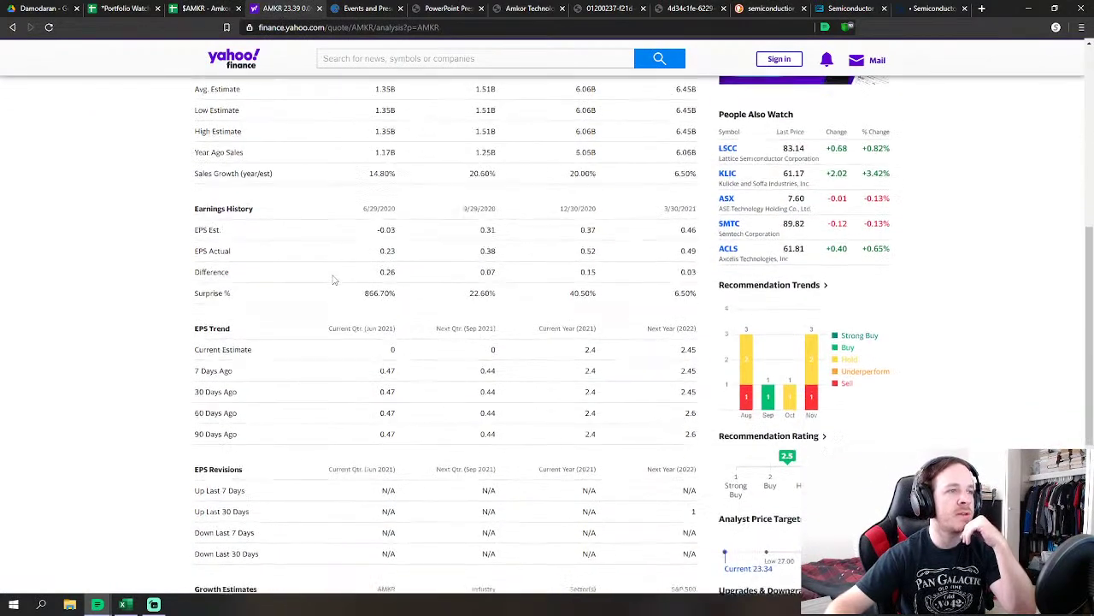
{"action": "scroll", "coordinate": [330, 268], "scroll_direction": "down", "scroll_amount": 1}
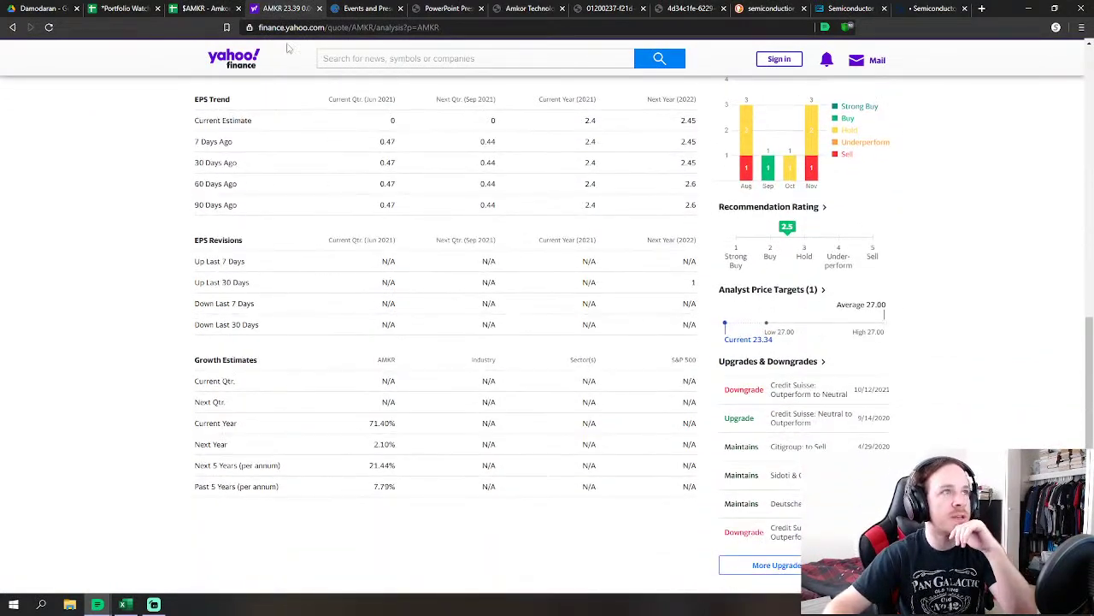
Inspect the formula behind the 10.43% Corrected Net Income CAGR in C109
{"action": "left_click", "coordinate": [205, 8]}
{"action": "scroll", "coordinate": [299, 222], "scroll_direction": "down", "scroll_amount": 10}
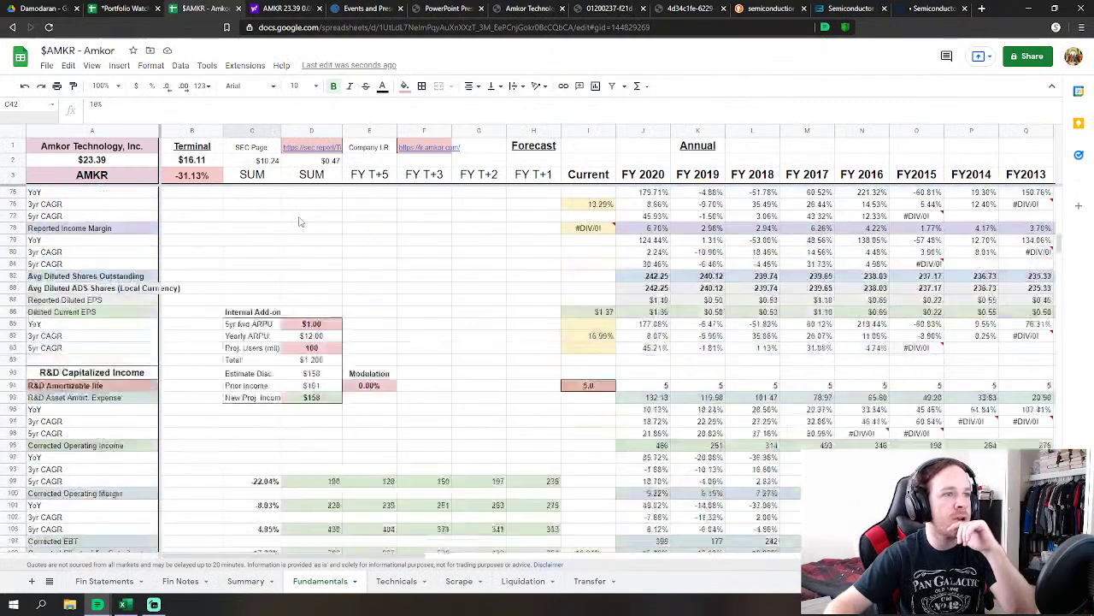
{"action": "scroll", "coordinate": [299, 221], "scroll_direction": "down", "scroll_amount": 5}
{"action": "scroll", "coordinate": [291, 348], "scroll_direction": "down", "scroll_amount": 3}
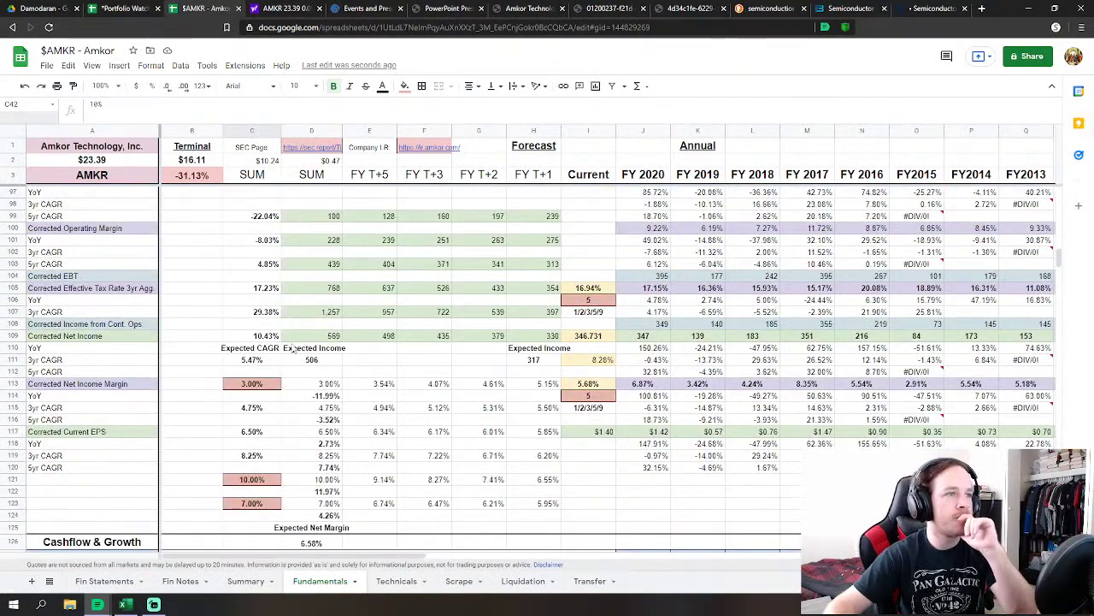
{"action": "left_click", "coordinate": [266, 336]}
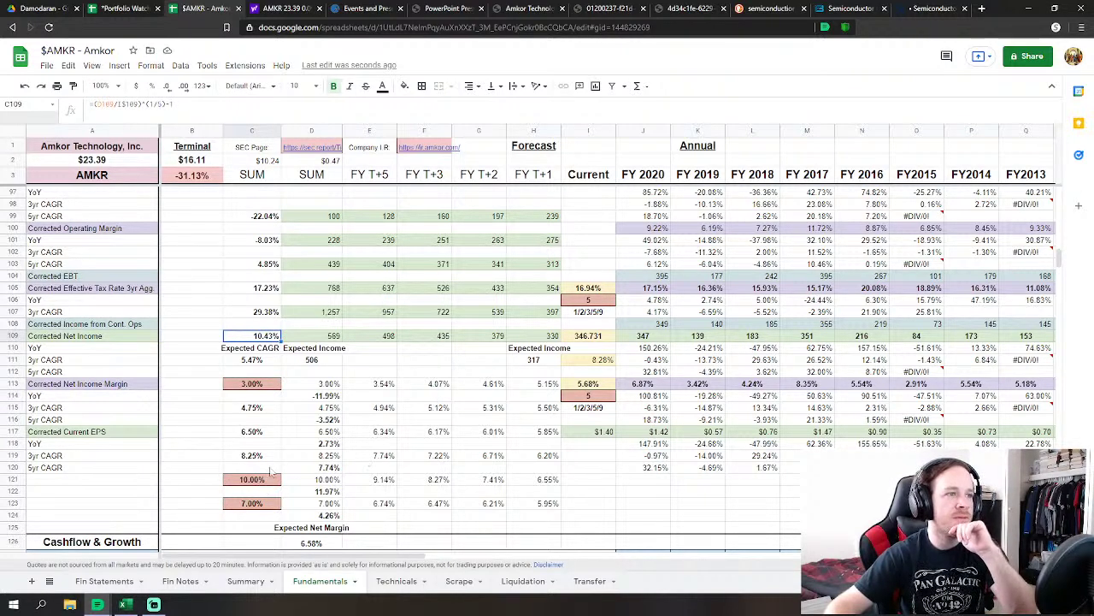
{"action": "left_click", "coordinate": [254, 482]}
{"action": "type", "text": "12"}
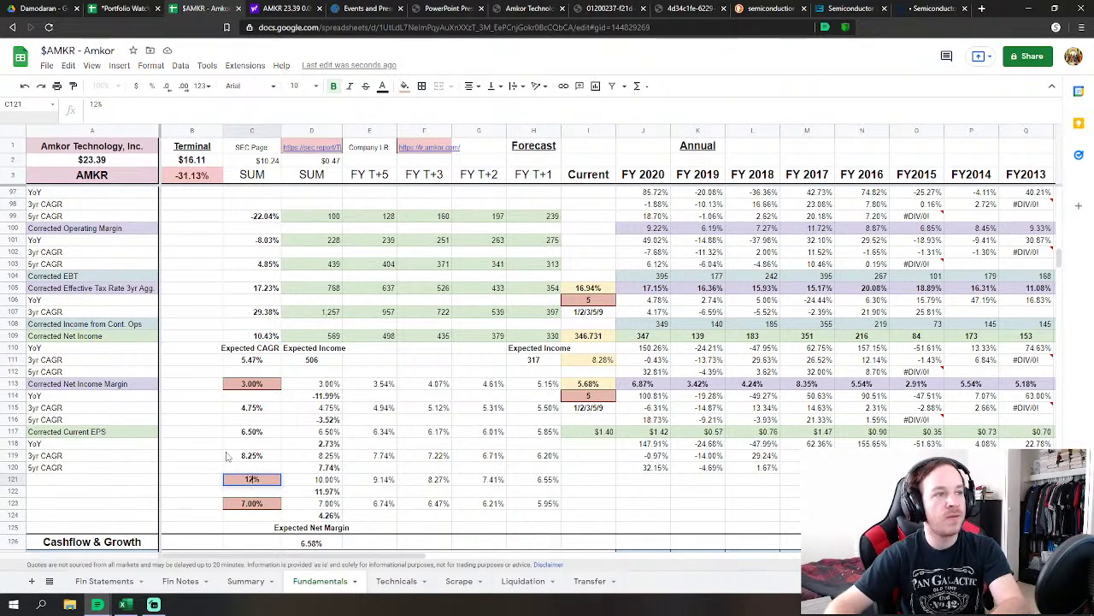
{"action": "key", "text": "Return"}
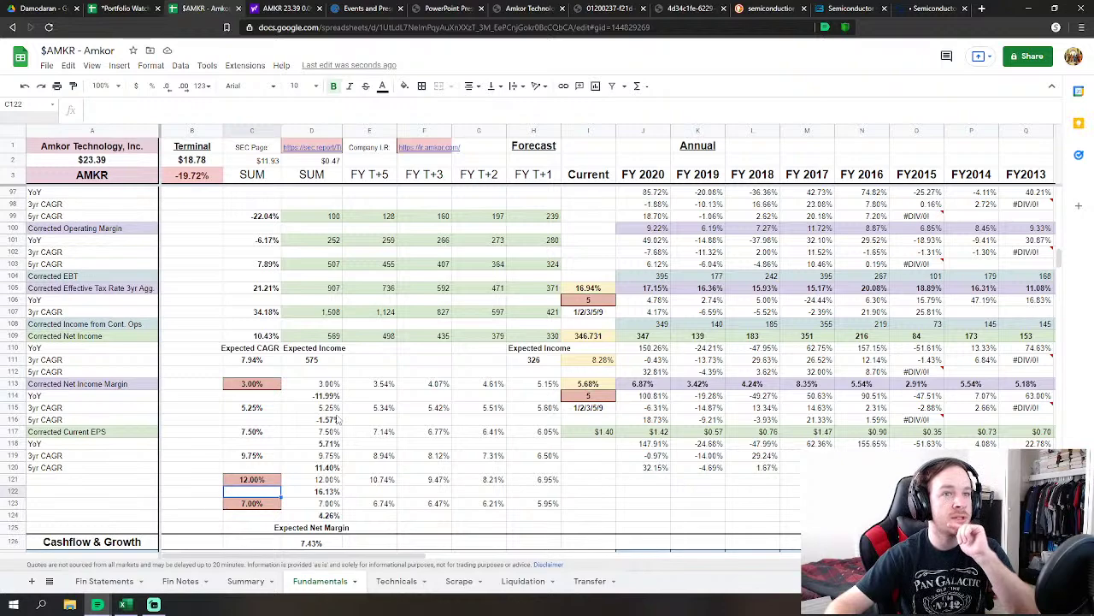
{"action": "left_click_drag", "start_coordinate": [396, 554], "coordinate": [478, 550]}
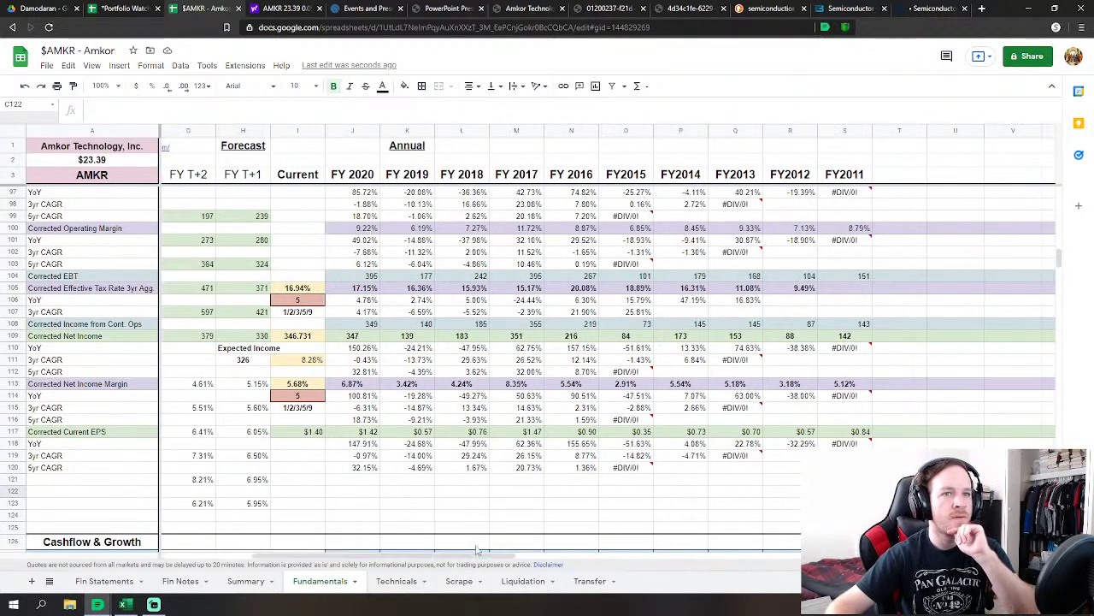
{"action": "left_click_drag", "start_coordinate": [417, 387], "coordinate": [817, 386]}
{"action": "scroll", "coordinate": [589, 380], "scroll_direction": "up", "scroll_amount": 2}
{"action": "scroll", "coordinate": [582, 382], "scroll_direction": "up", "scroll_amount": 5}
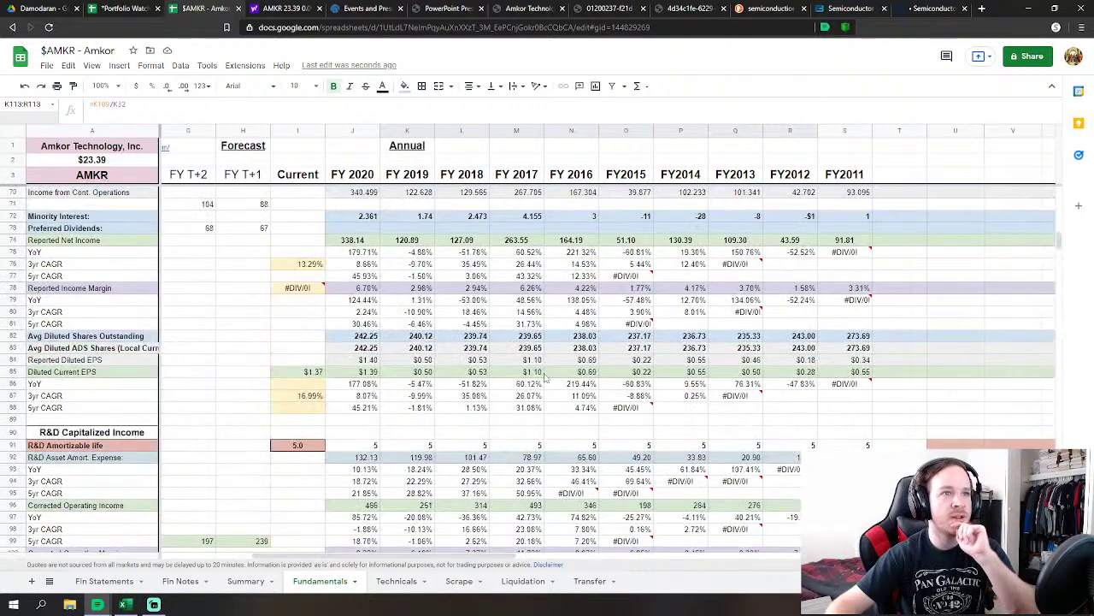
{"action": "left_click", "coordinate": [524, 342]}
{"action": "scroll", "coordinate": [524, 337], "scroll_direction": "up", "scroll_amount": 3}
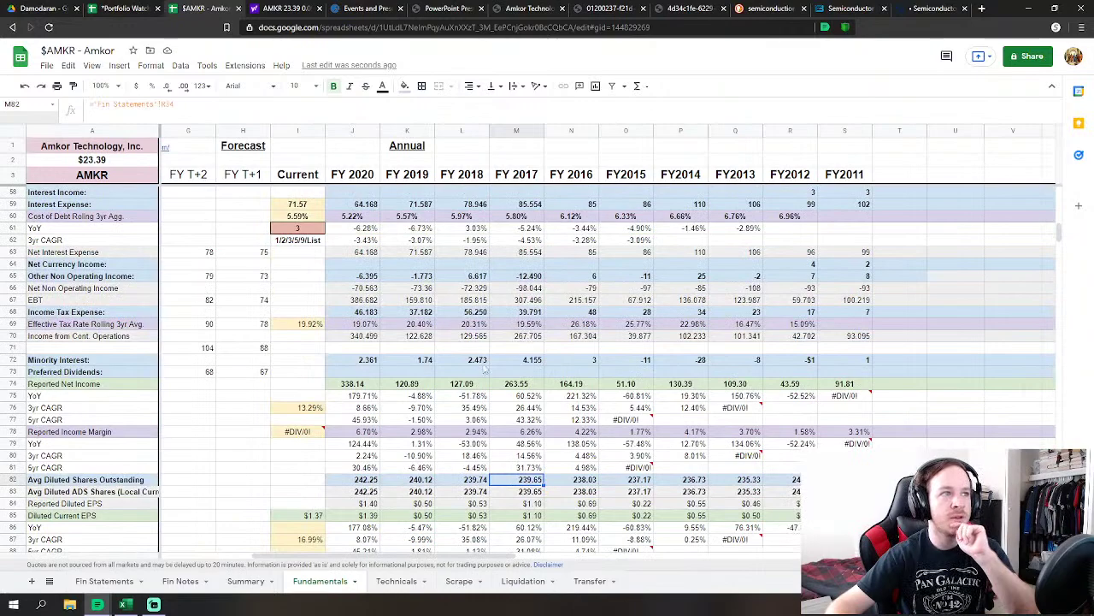
{"action": "scroll", "coordinate": [502, 433], "scroll_direction": "up", "scroll_amount": 3}
{"action": "scroll", "coordinate": [504, 342], "scroll_direction": "down", "scroll_amount": 15}
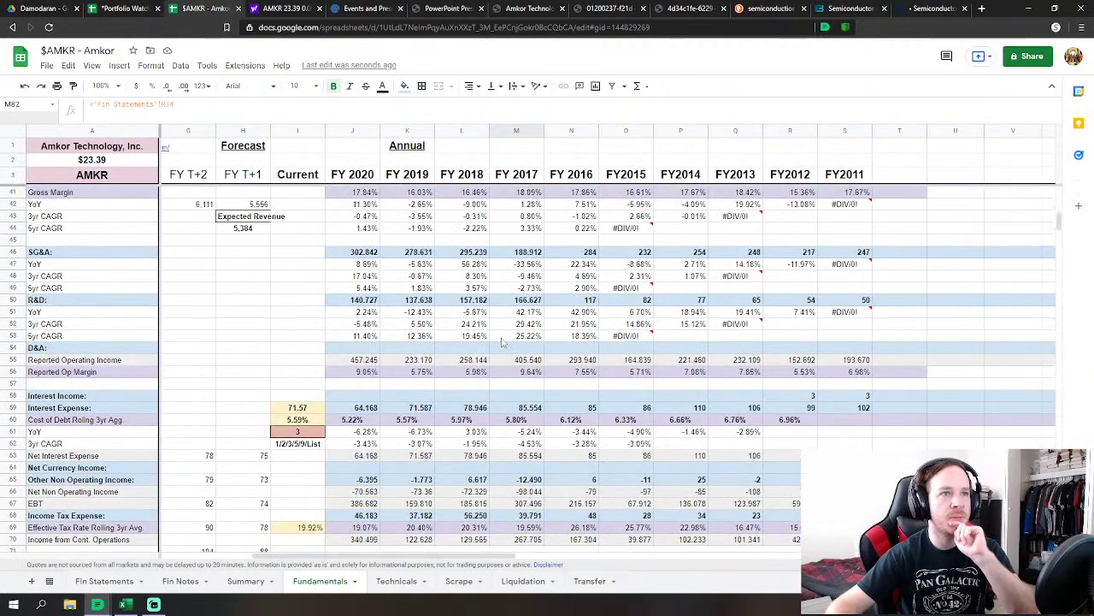
{"action": "scroll", "coordinate": [458, 368], "scroll_direction": "down", "scroll_amount": 5}
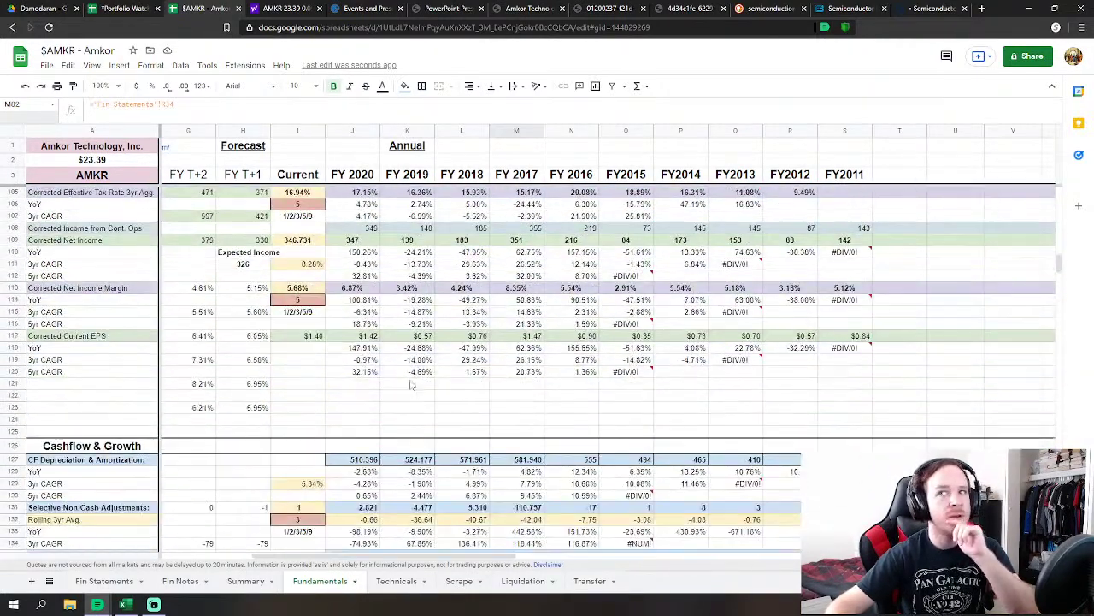
{"action": "left_click_drag", "start_coordinate": [366, 557], "coordinate": [265, 557]}
{"action": "scroll", "coordinate": [329, 460], "scroll_direction": "up", "scroll_amount": 6}
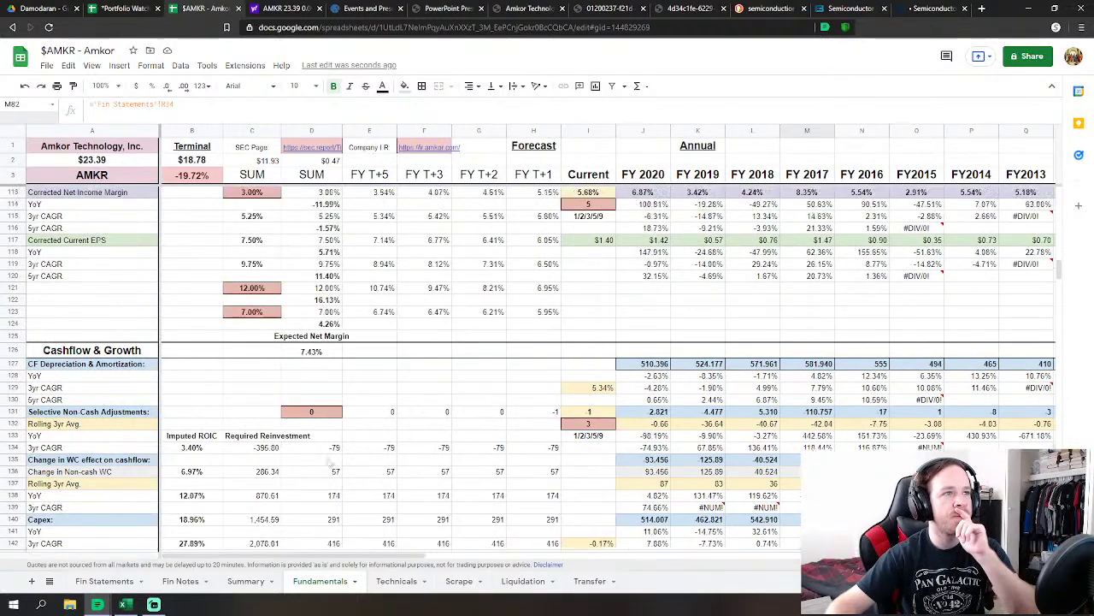
{"action": "scroll", "coordinate": [329, 460], "scroll_direction": "down", "scroll_amount": 2}
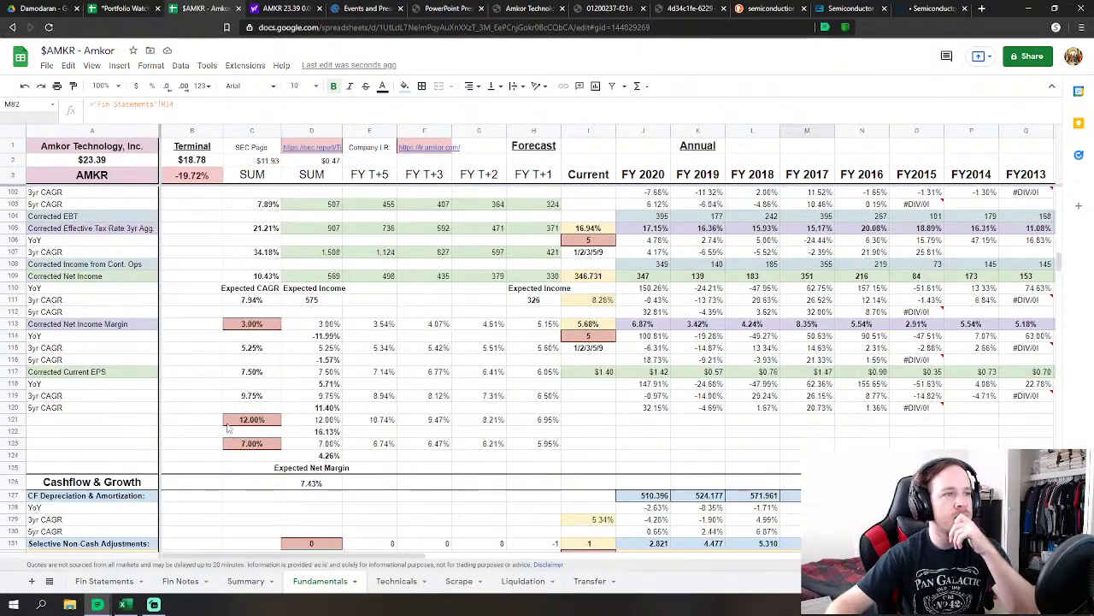
{"action": "left_click", "coordinate": [24, 85]}
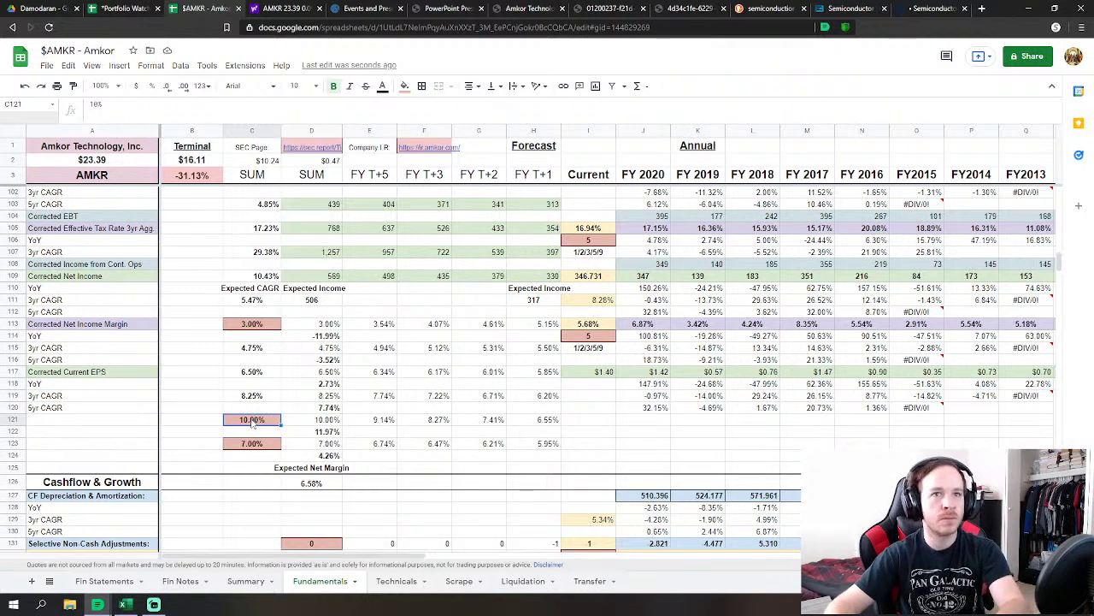
{"action": "type", "text": "9%"}
{"action": "key", "text": "Return"}
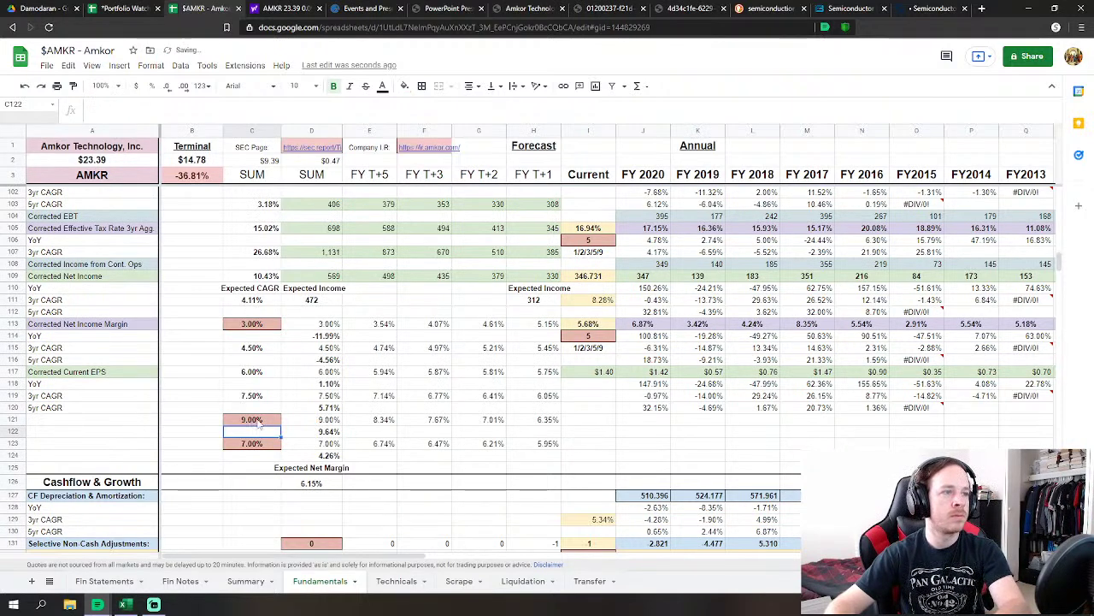
{"action": "left_click", "coordinate": [25, 86]}
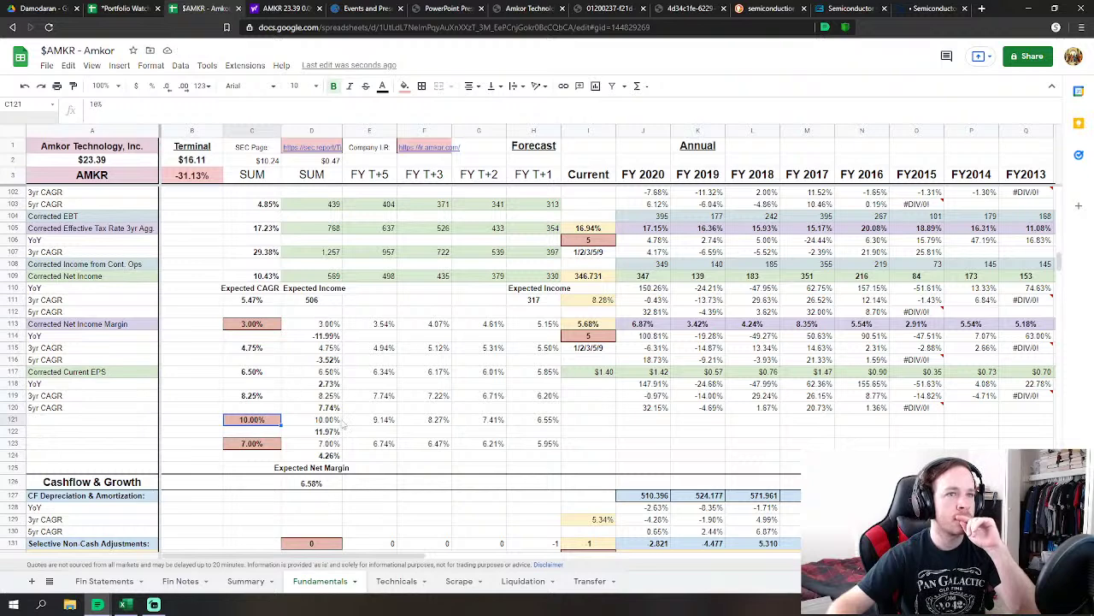
{"action": "left_click", "coordinate": [382, 484]}
{"action": "left_click", "coordinate": [318, 483]}
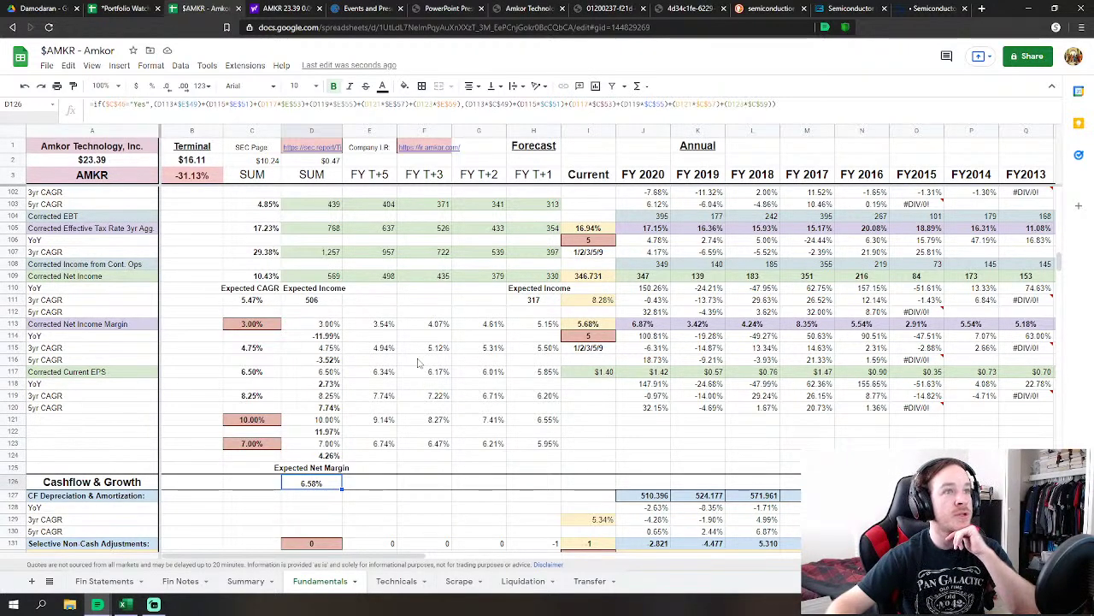
{"action": "scroll", "coordinate": [461, 350], "scroll_direction": "up", "scroll_amount": 10}
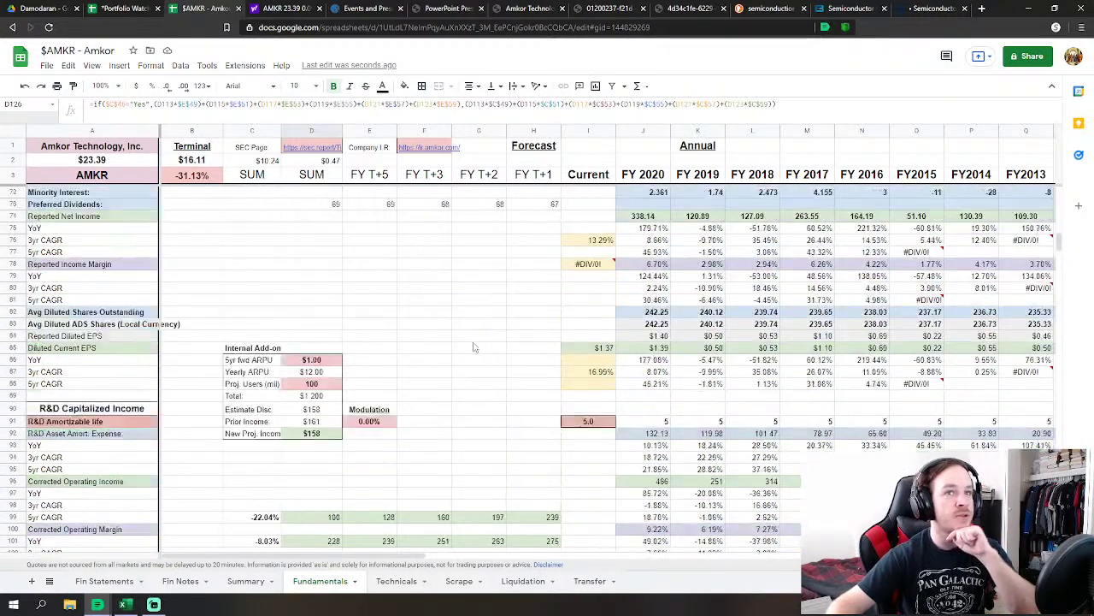
{"action": "scroll", "coordinate": [475, 346], "scroll_direction": "up", "scroll_amount": 10}
{"action": "scroll", "coordinate": [474, 346], "scroll_direction": "down", "scroll_amount": 17}
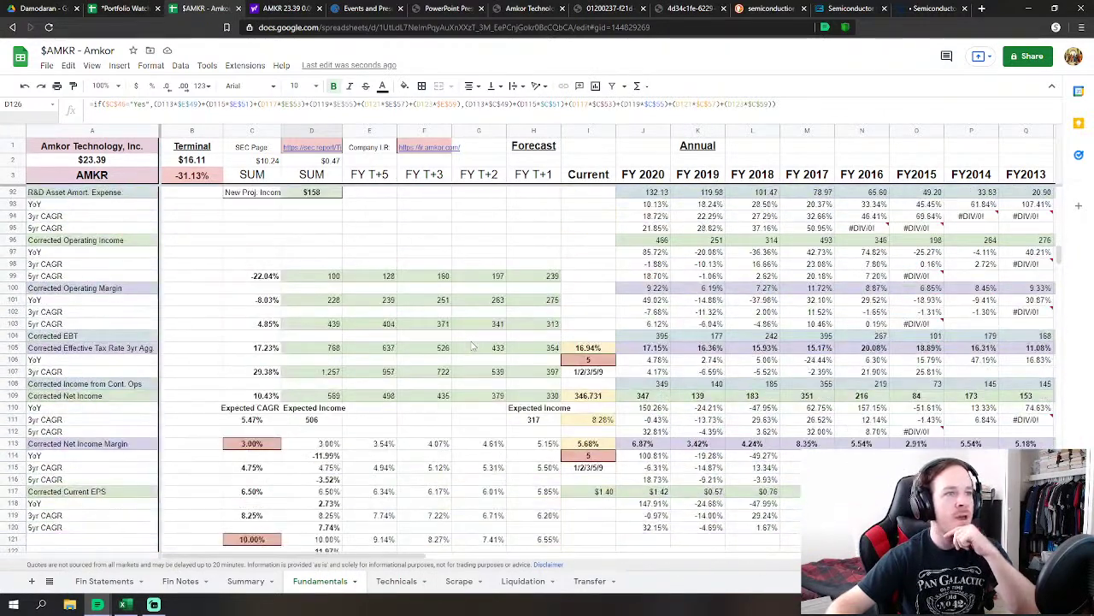
{"action": "scroll", "coordinate": [473, 345], "scroll_direction": "down", "scroll_amount": 2}
{"action": "left_click", "coordinate": [537, 337]}
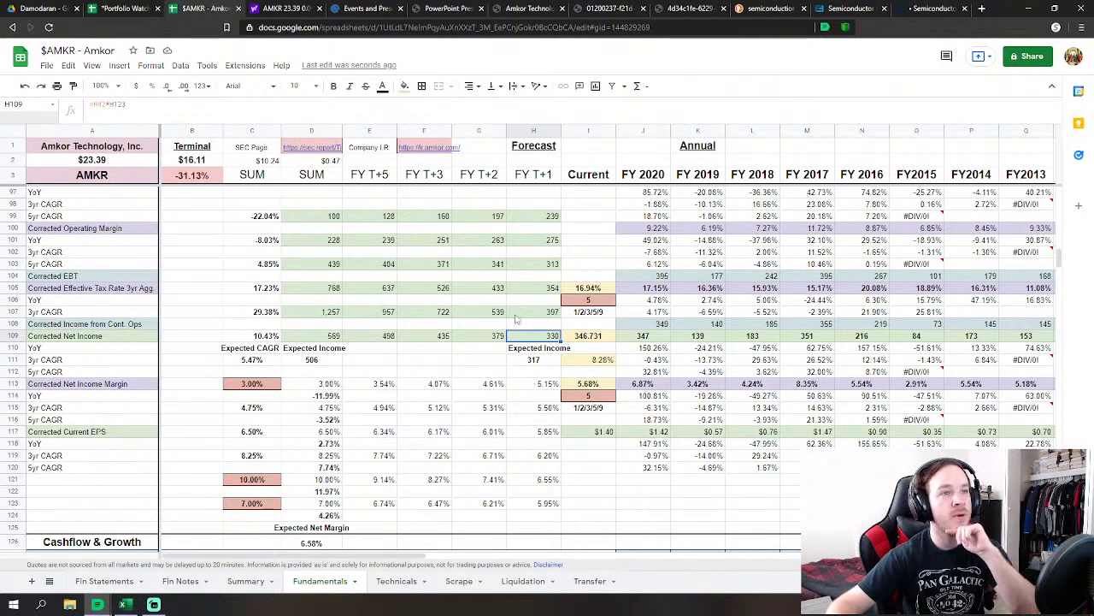
{"action": "left_click", "coordinate": [312, 338]}
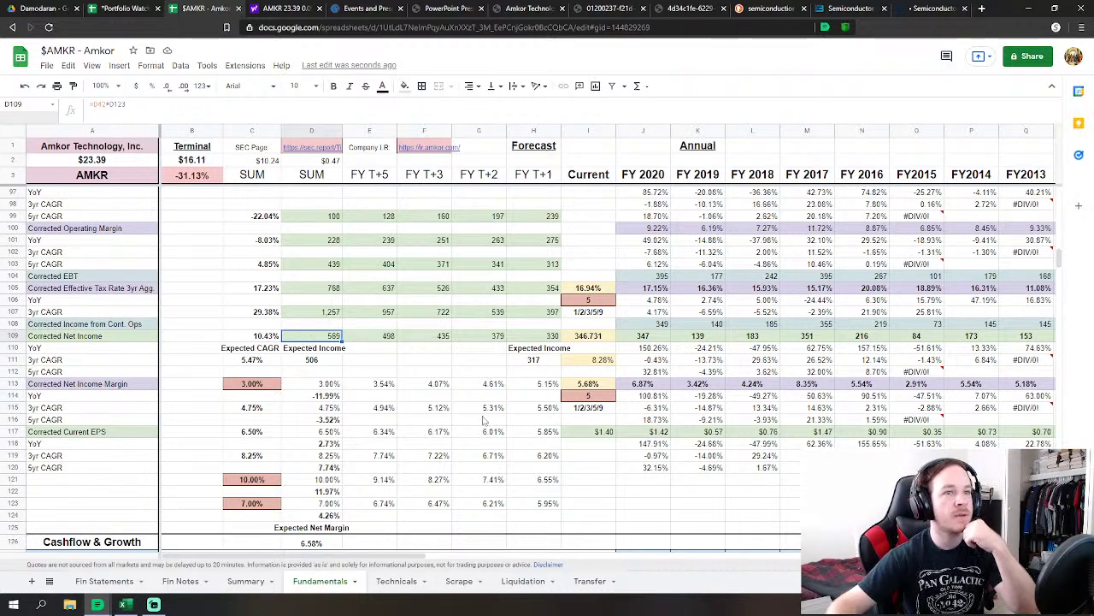
{"action": "left_click_drag", "start_coordinate": [435, 556], "coordinate": [498, 551]}
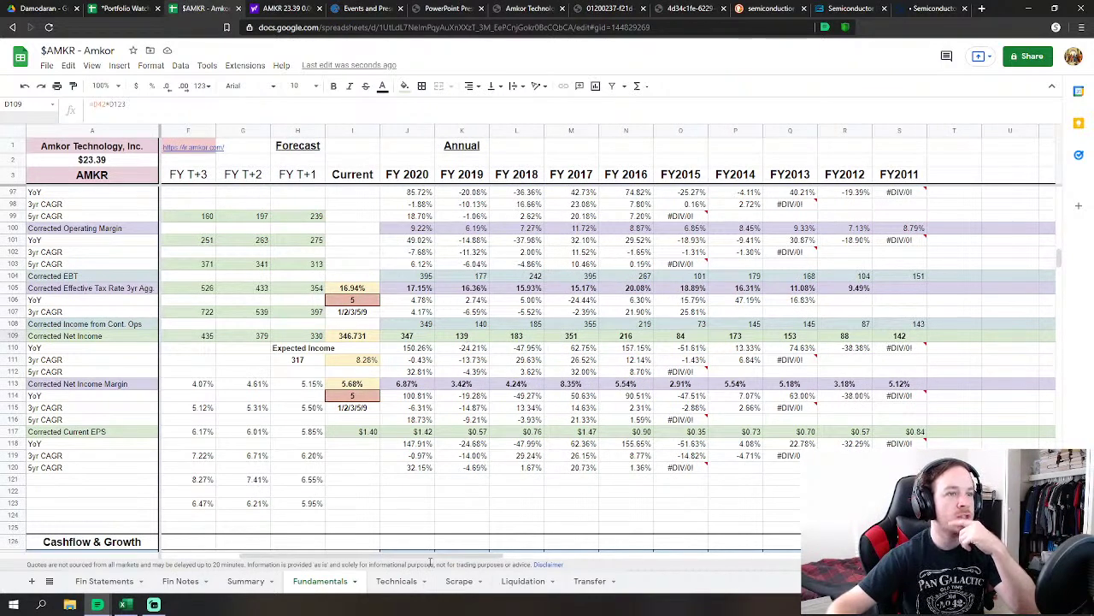
{"action": "left_click_drag", "start_coordinate": [430, 561], "coordinate": [377, 554]}
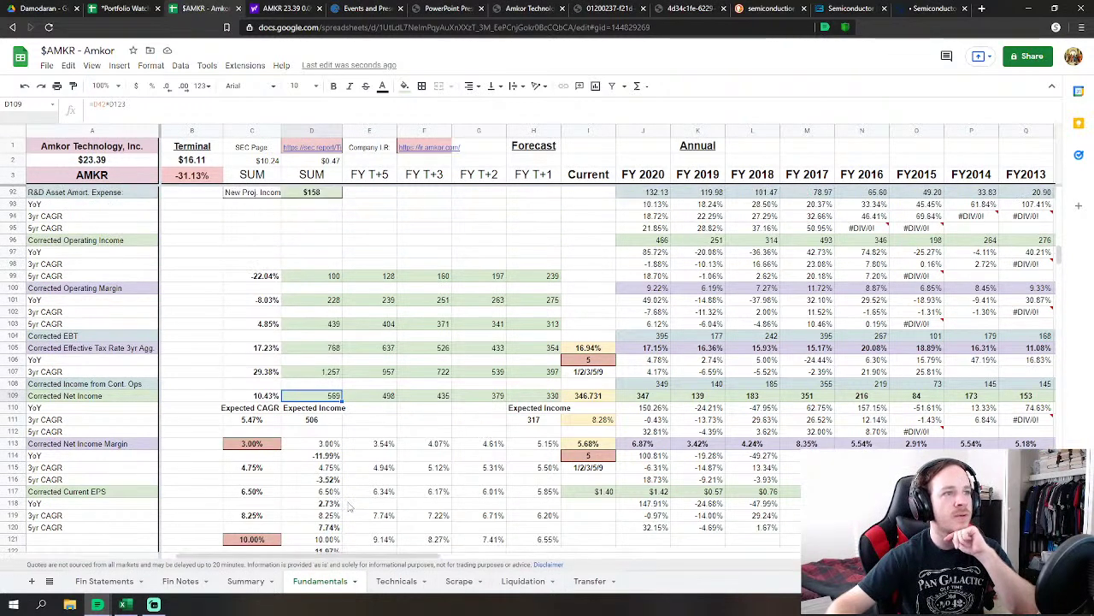
{"action": "scroll", "coordinate": [332, 487], "scroll_direction": "up", "scroll_amount": 5}
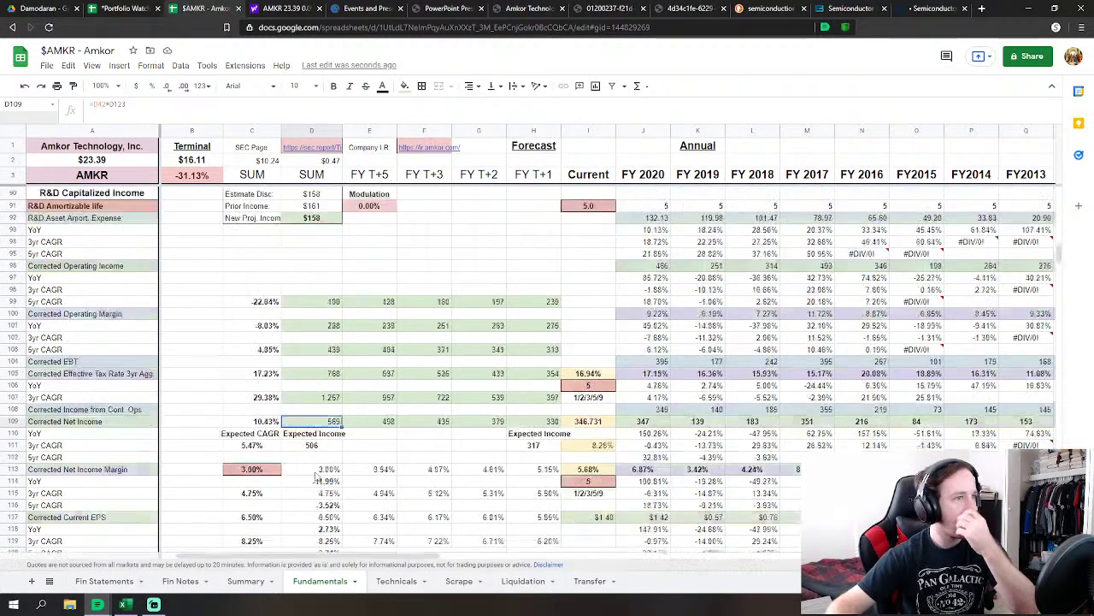
{"action": "scroll", "coordinate": [291, 468], "scroll_direction": "up", "scroll_amount": 15}
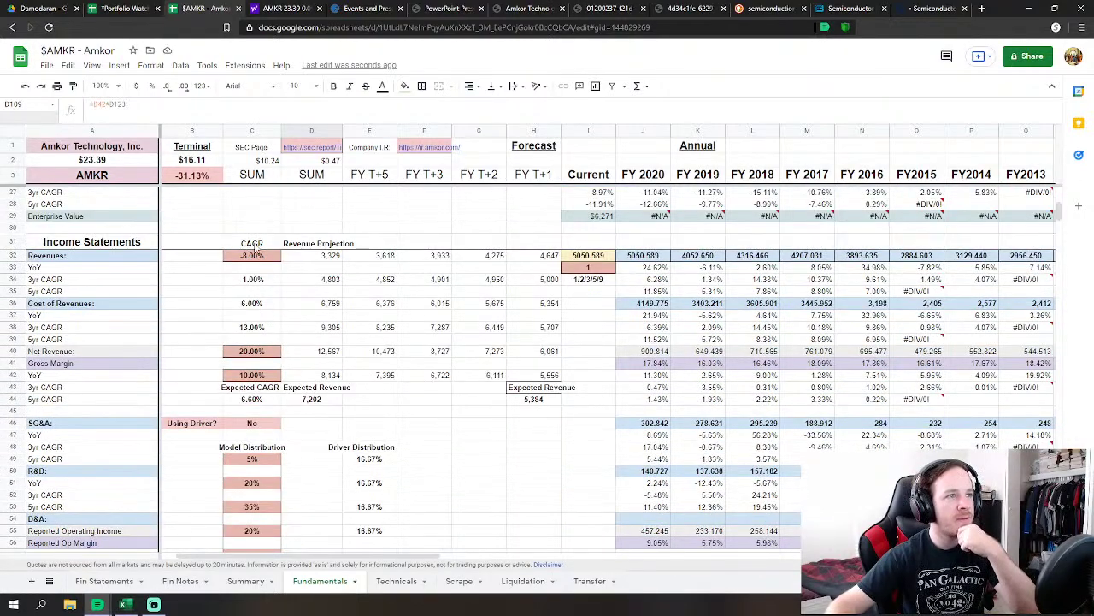
Set the revenue growth input in C32 to -5%
{"action": "left_click", "coordinate": [257, 256]}
{"action": "type", "text": "-5%"}
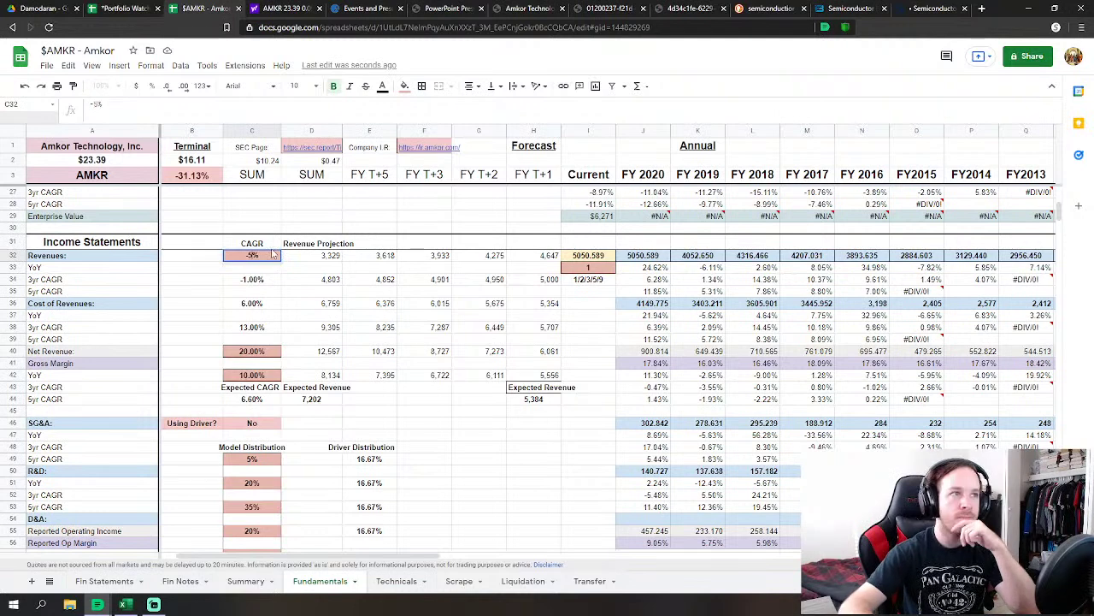
{"action": "key", "text": "Return"}
Raise the lower expected net margin in C123 from 7% to 8.00%
{"action": "scroll", "coordinate": [285, 255], "scroll_direction": "down", "scroll_amount": 1}
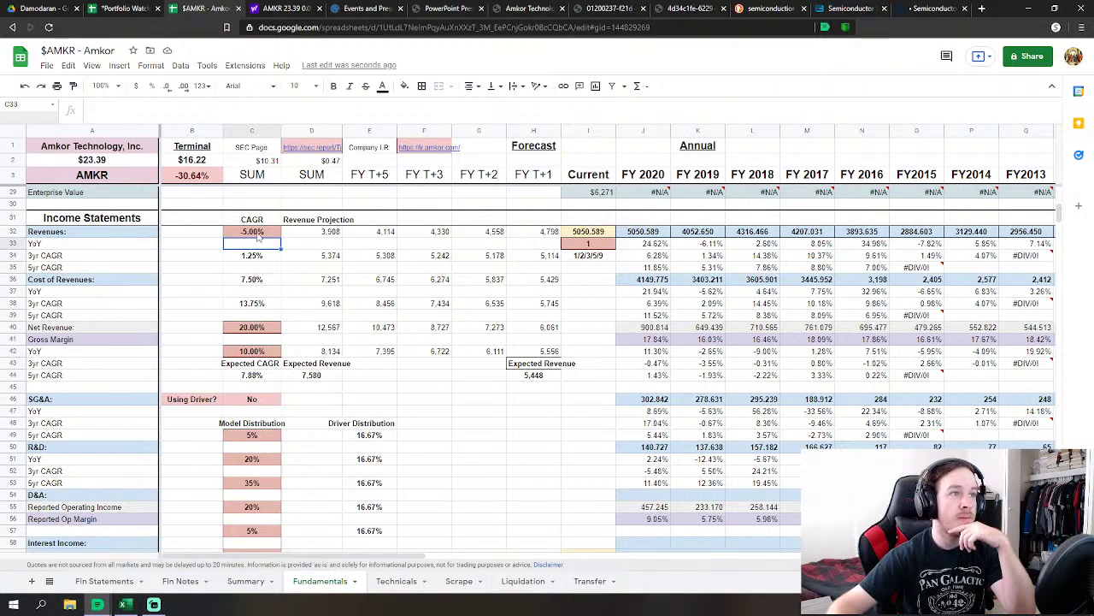
{"action": "scroll", "coordinate": [282, 313], "scroll_direction": "down", "scroll_amount": 15}
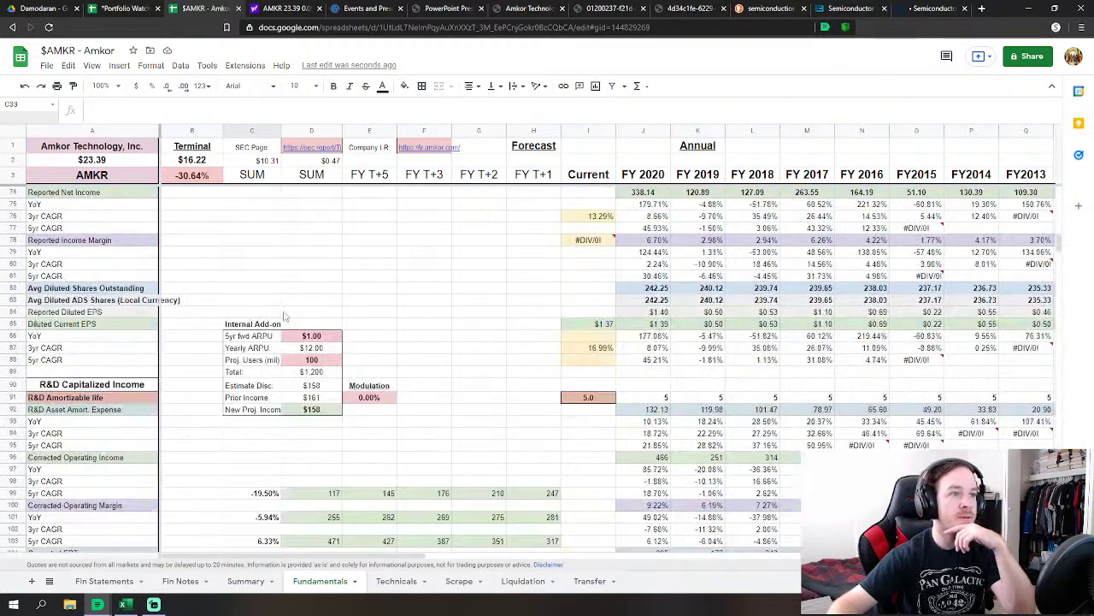
{"action": "scroll", "coordinate": [279, 313], "scroll_direction": "down", "scroll_amount": 2}
{"action": "scroll", "coordinate": [279, 313], "scroll_direction": "down", "scroll_amount": 2}
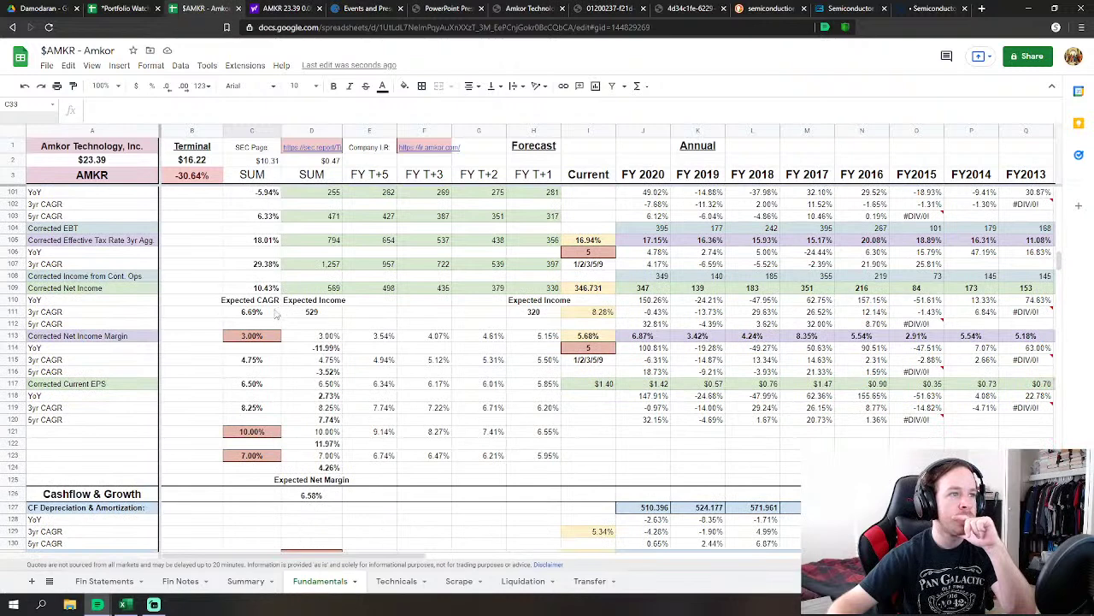
{"action": "left_click", "coordinate": [266, 458]}
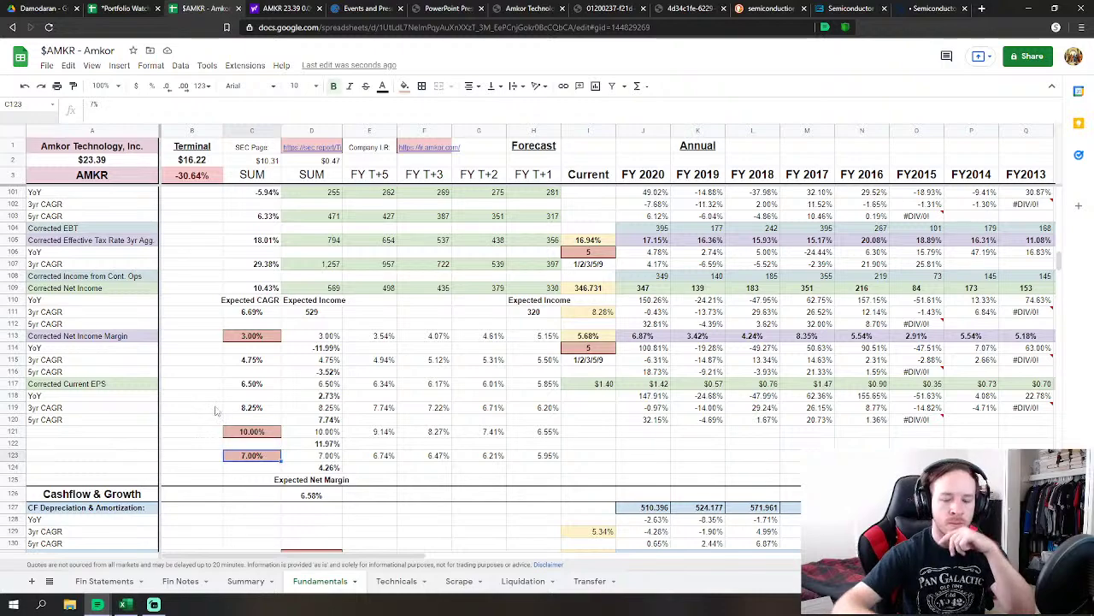
{"action": "type", "text": "8%"}
{"action": "key", "text": "Return"}
{"action": "left_click", "coordinate": [192, 359]}
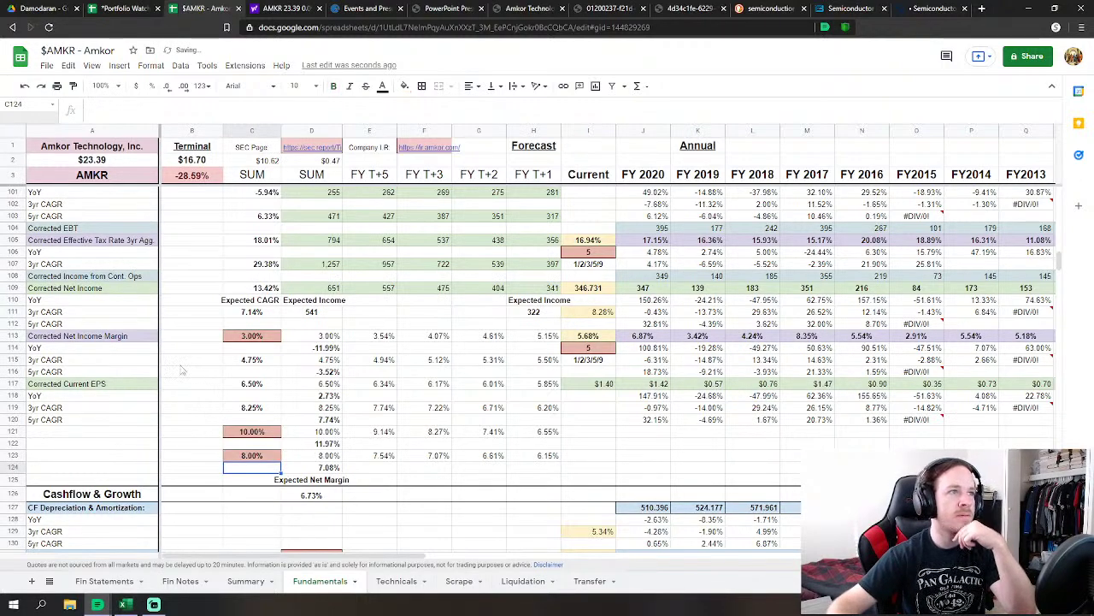
Scroll down the Fundamentals sheet, then look over the Scrape and Technicals tabs
{"action": "scroll", "coordinate": [311, 435], "scroll_direction": "down", "scroll_amount": 5}
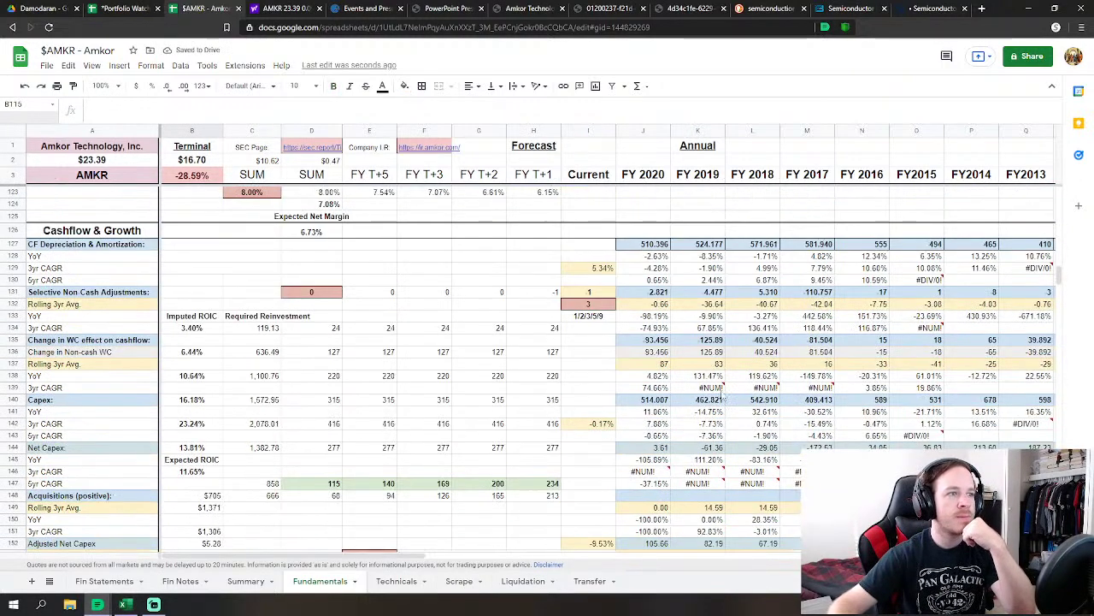
{"action": "left_click_drag", "start_coordinate": [1061, 276], "coordinate": [1070, 326]}
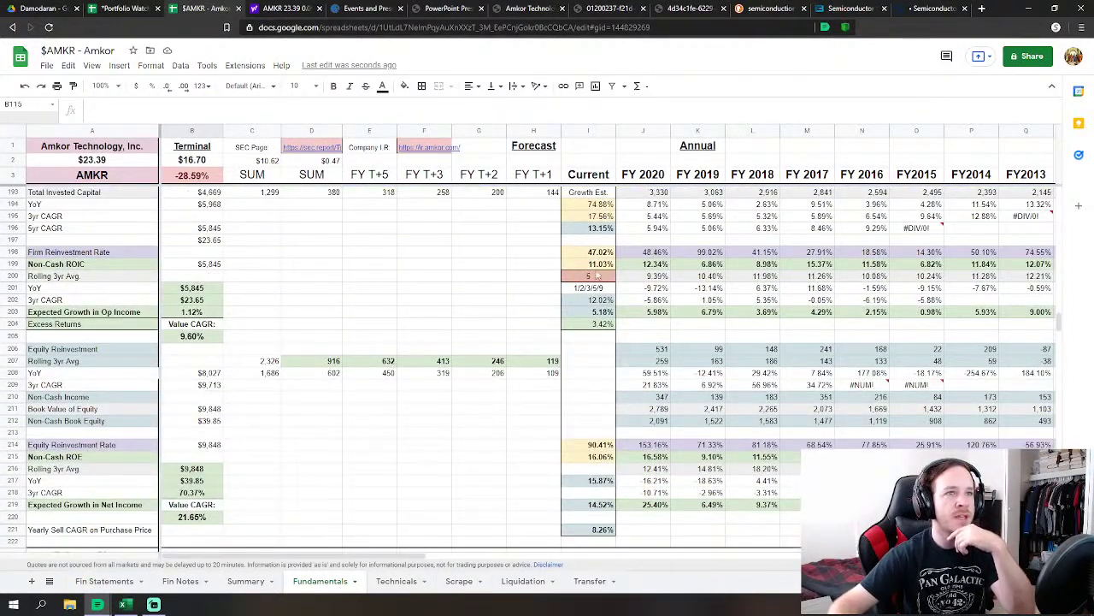
{"action": "left_click_drag", "start_coordinate": [1063, 322], "coordinate": [1059, 401]}
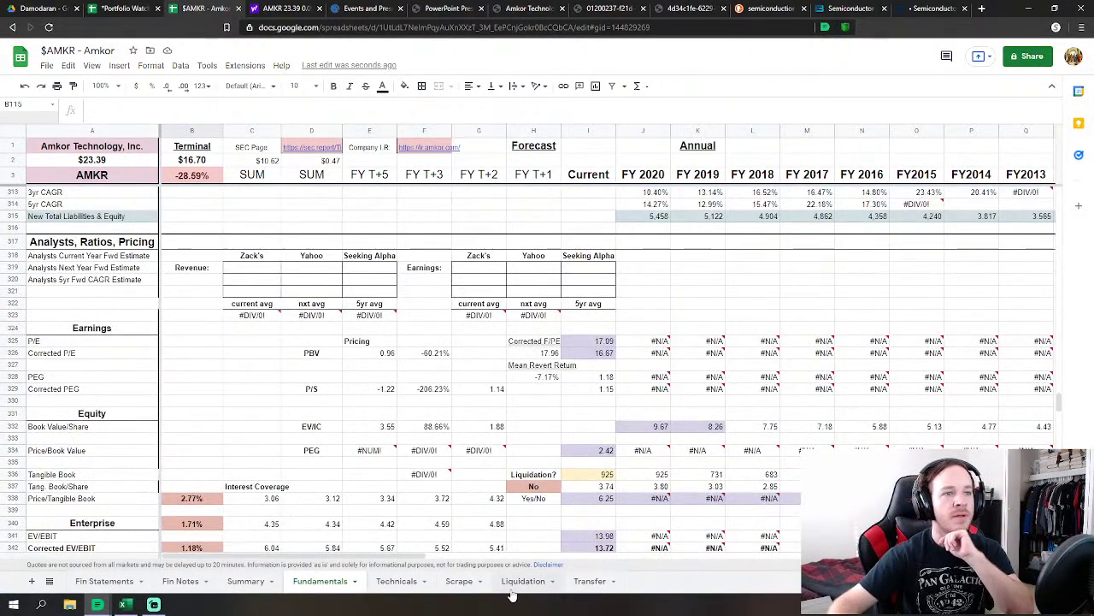
{"action": "left_click", "coordinate": [460, 584]}
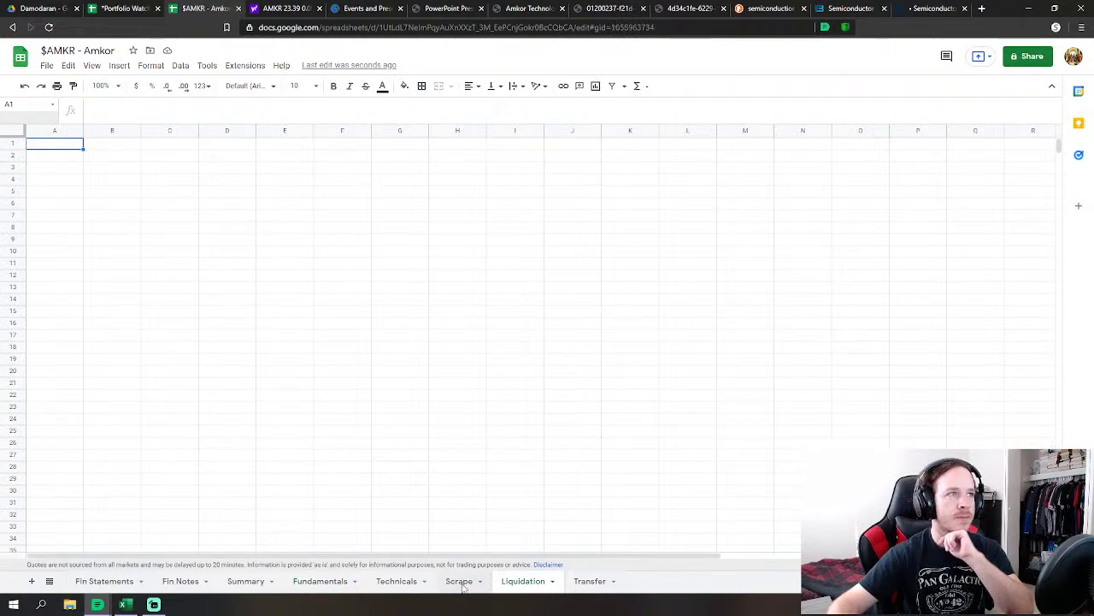
{"action": "left_click", "coordinate": [392, 582]}
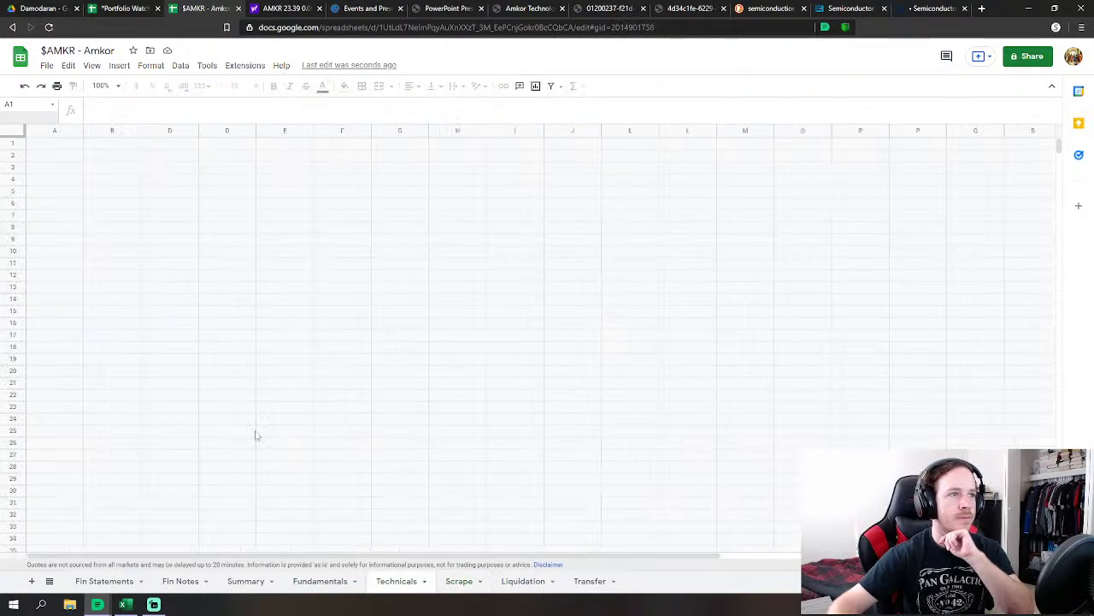
Clear and restore the #N/A price-history formula in Technicals A4, then view Fundamentals row 331
{"action": "left_click", "coordinate": [106, 160]}
{"action": "left_click", "coordinate": [61, 182]}
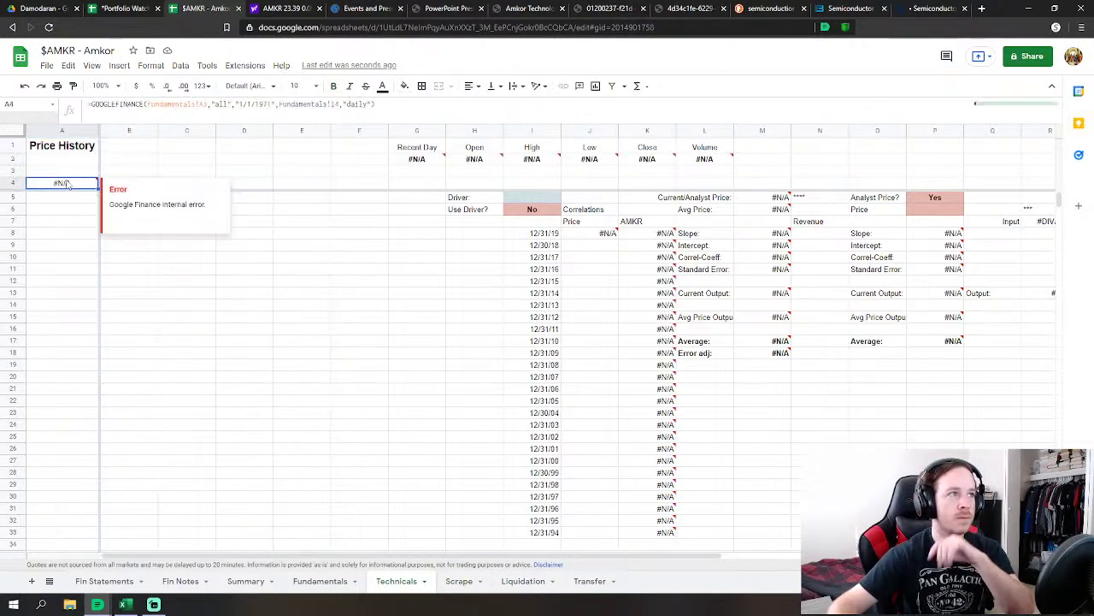
{"action": "key", "text": "Delete"}
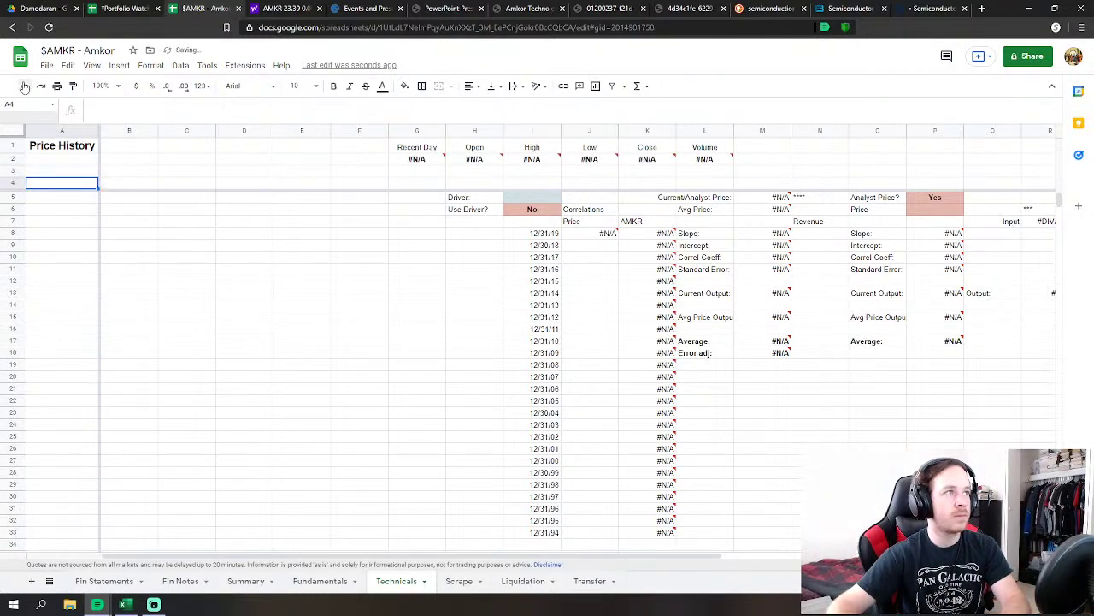
{"action": "left_click", "coordinate": [25, 86]}
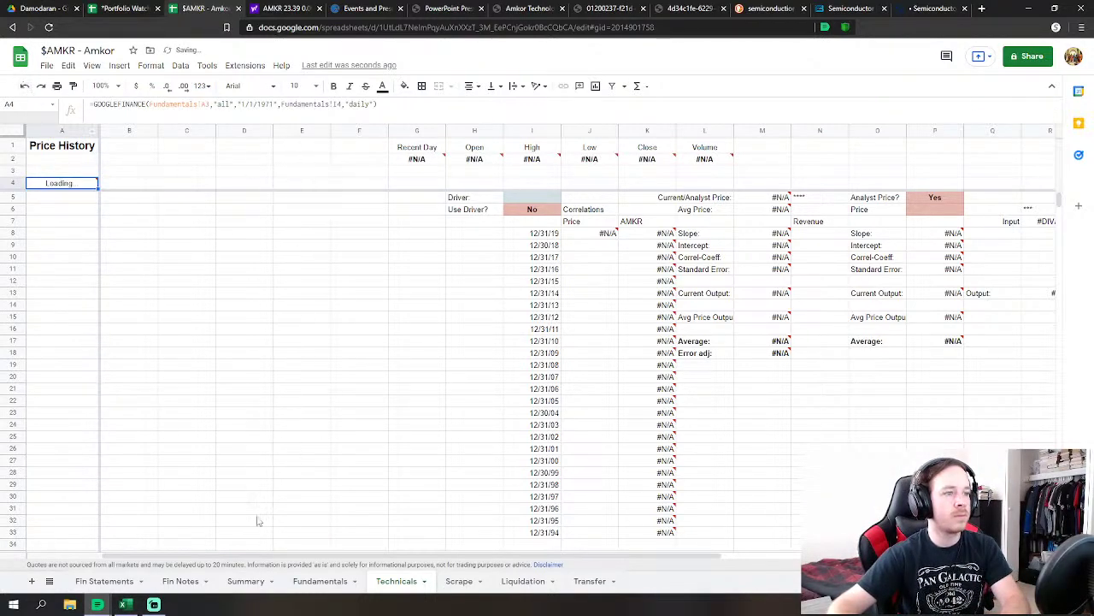
{"action": "left_click", "coordinate": [320, 583]}
{"action": "scroll", "coordinate": [457, 439], "scroll_direction": "down", "scroll_amount": 5}
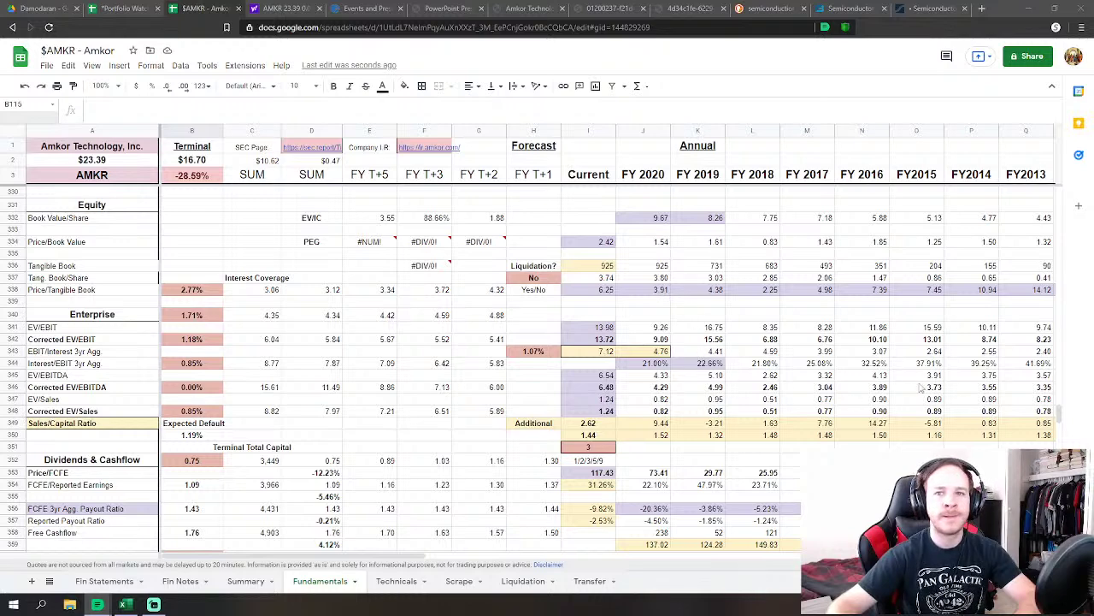
Set H343 to 0.85% and both B346 and B344 to 0.69%
{"action": "left_click", "coordinate": [552, 351]}
{"action": "type", "text": "0.85"}
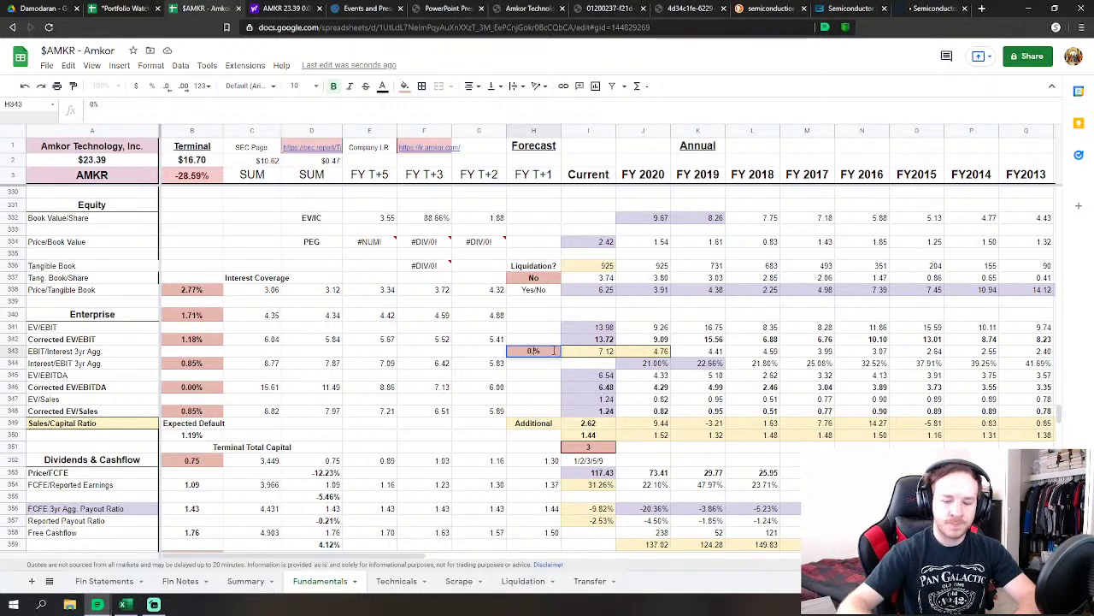
{"action": "key", "text": "Return"}
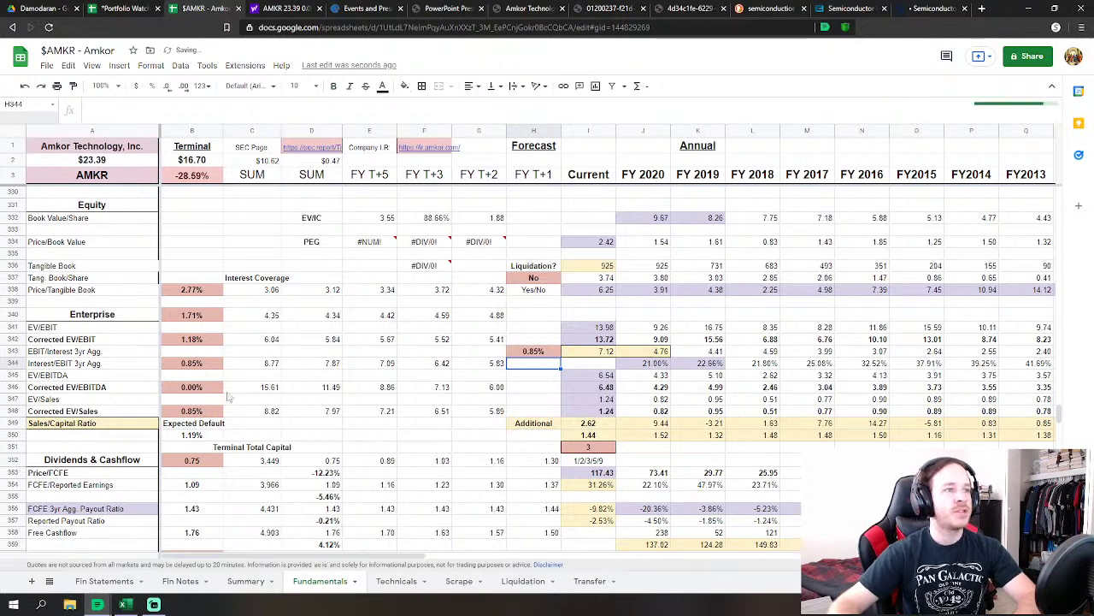
{"action": "left_click", "coordinate": [191, 412]}
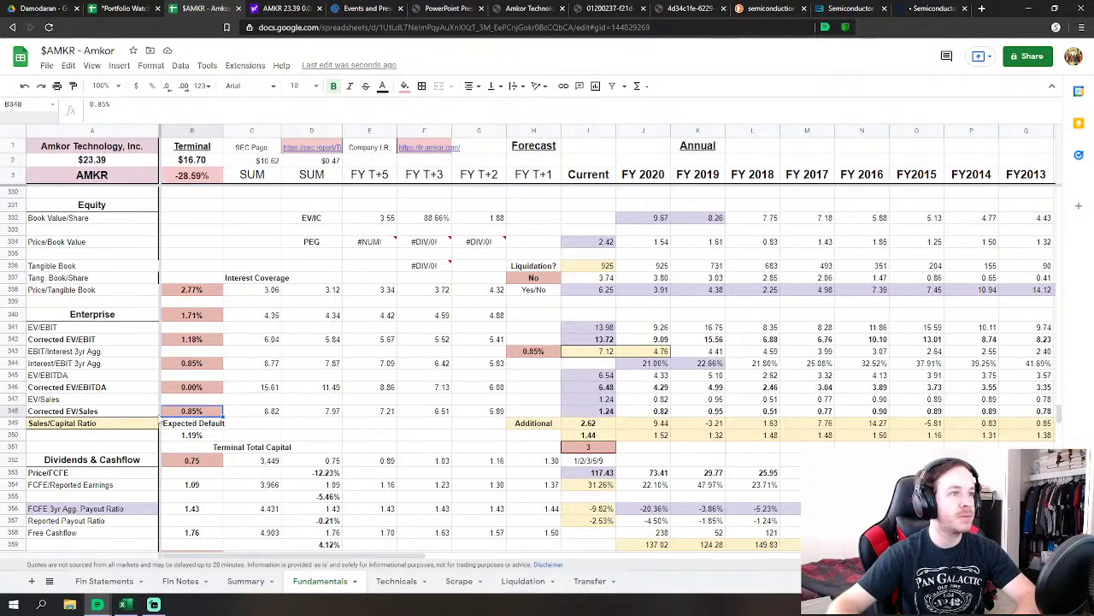
{"action": "left_click", "coordinate": [187, 391]}
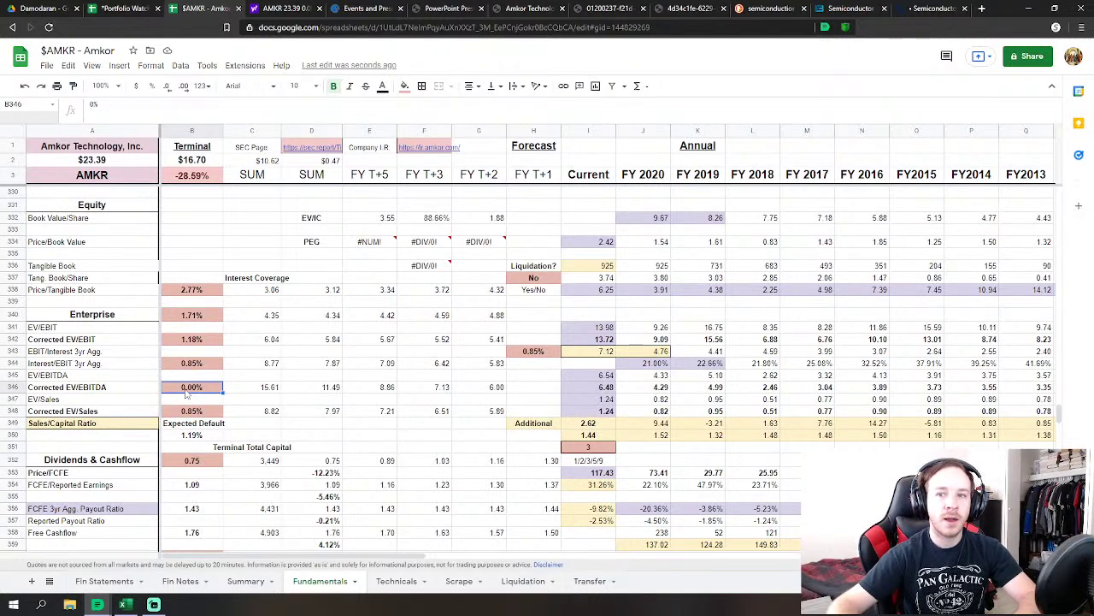
{"action": "type", "text": "0.69"}
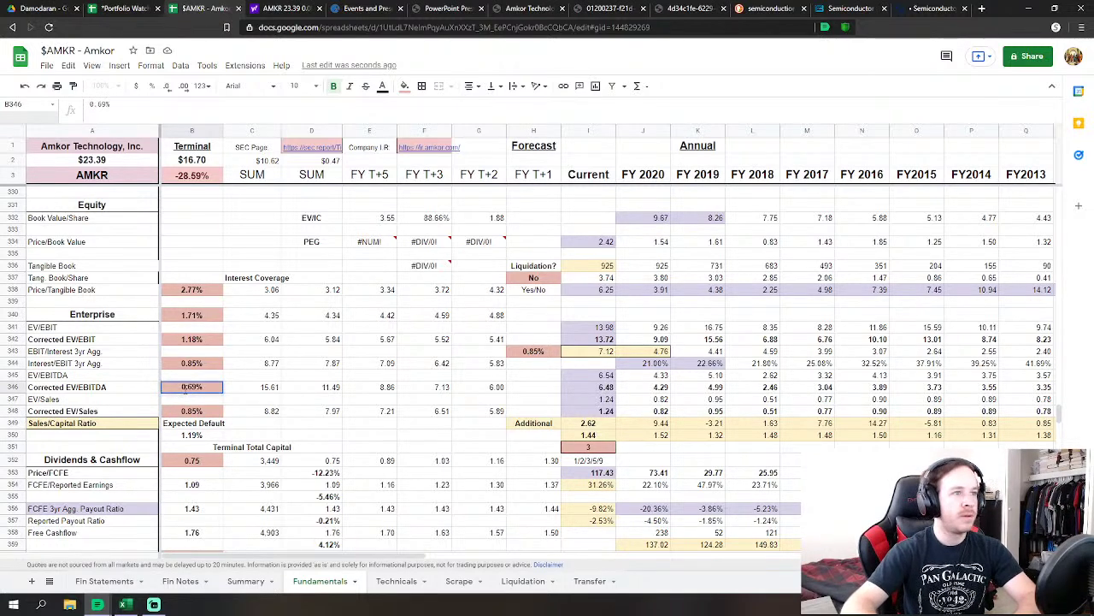
{"action": "key", "text": "Up"}
{"action": "key", "text": "Up"}
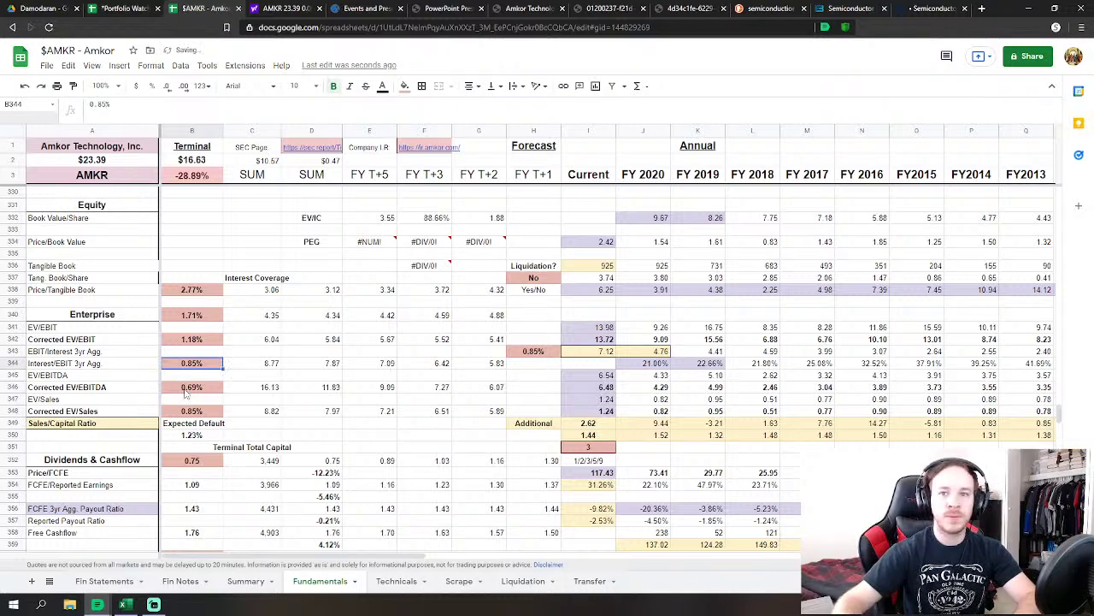
{"action": "type", "text": "0.69"}
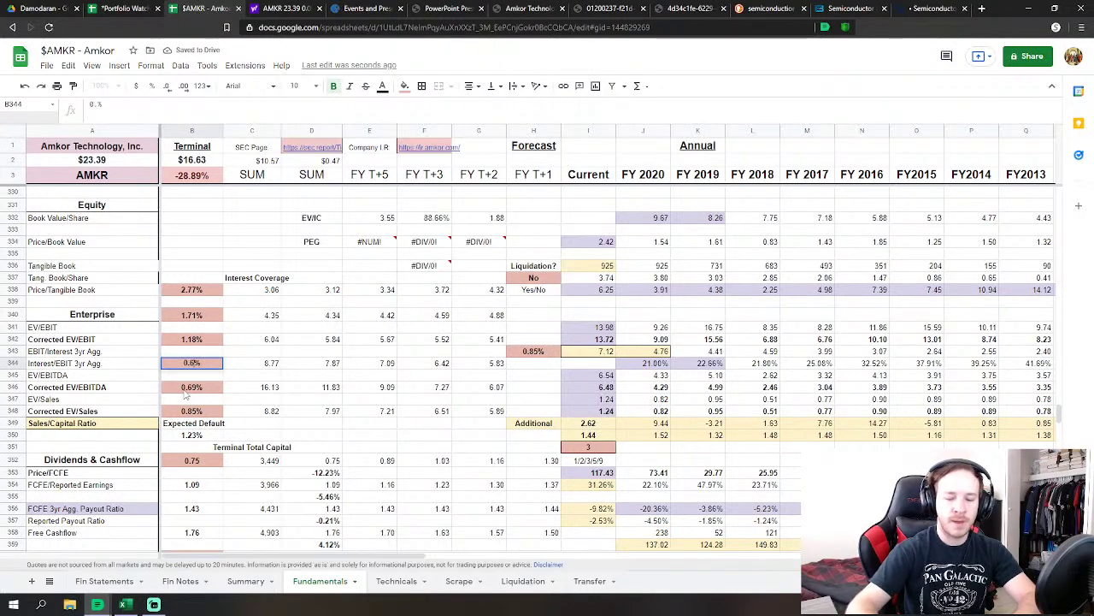
{"action": "key", "text": "Up"}
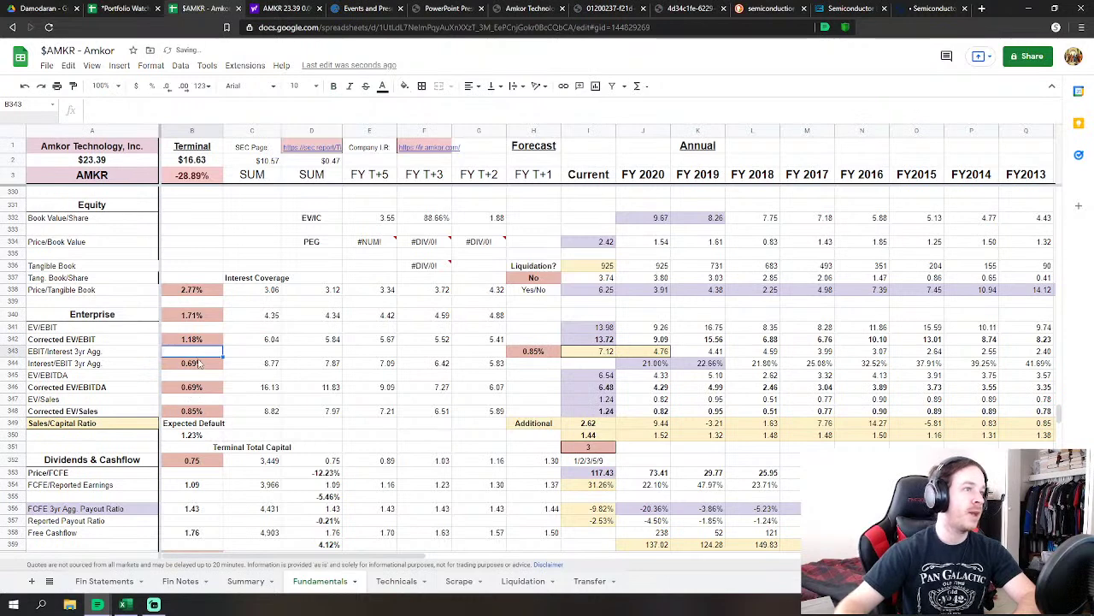
Set B342 to 1.07%, B340 to 1.18% and B338 to 1.33%, then view Summary
{"action": "left_click", "coordinate": [190, 342]}
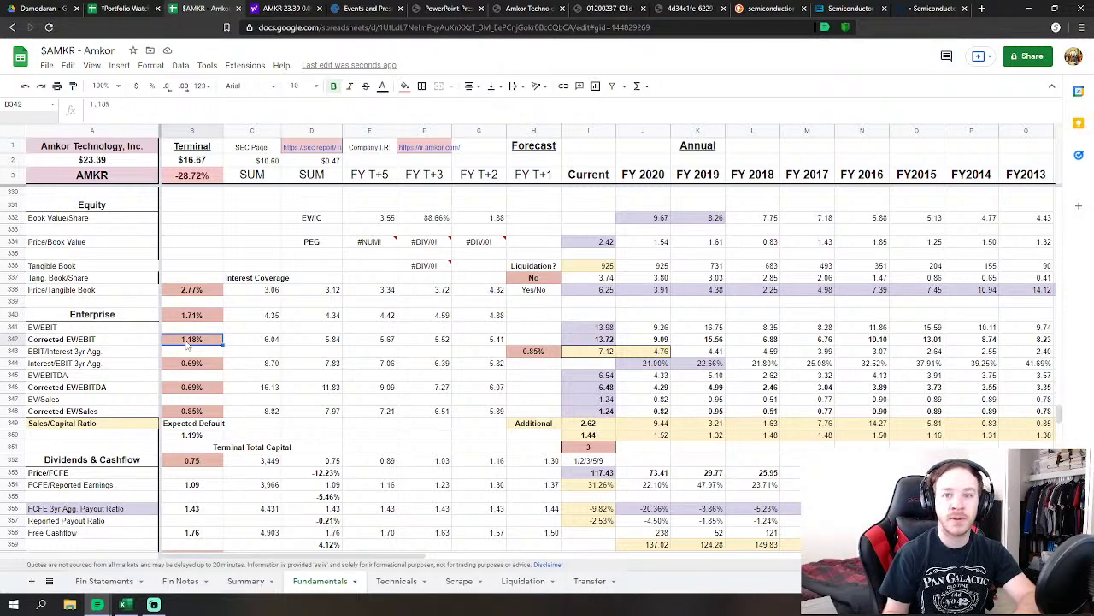
{"action": "key", "text": "ctrl+z"}
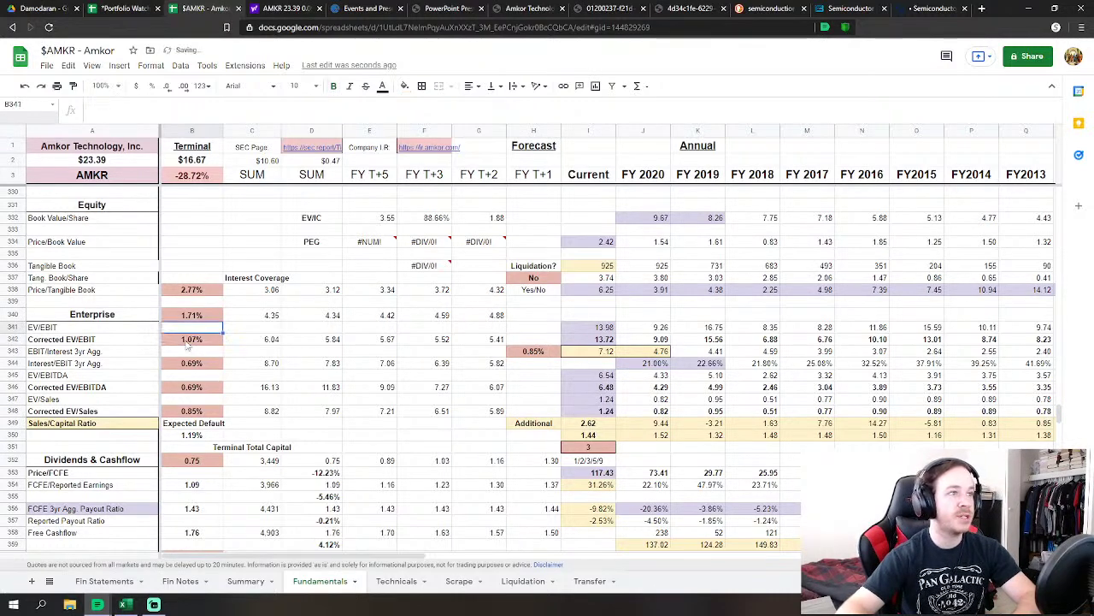
{"action": "key", "text": "Up"}
{"action": "key", "text": "Up"}
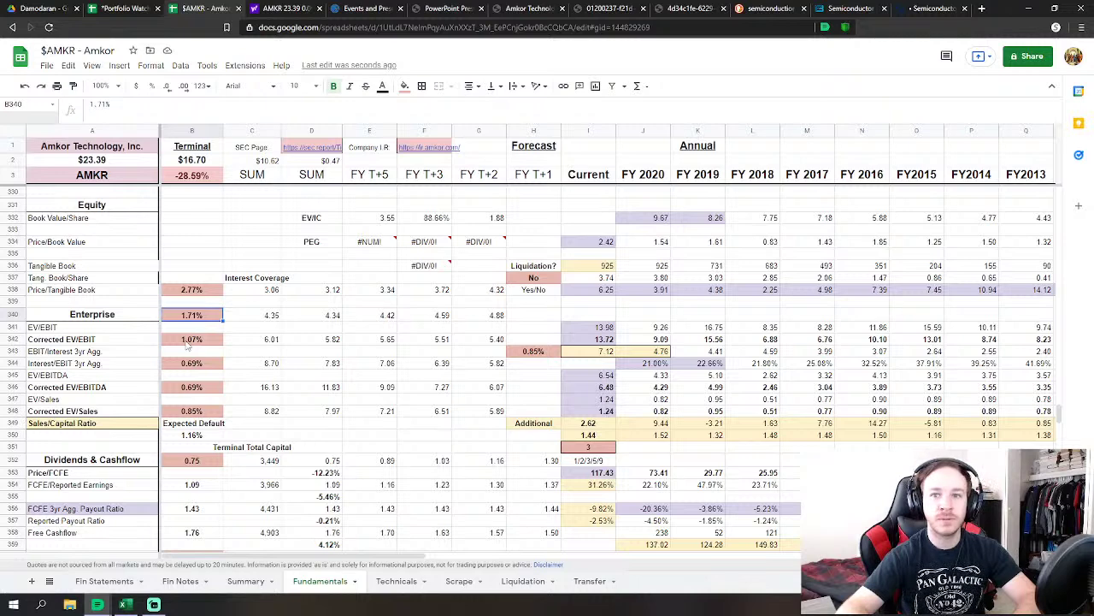
{"action": "type", "text": "1.18"}
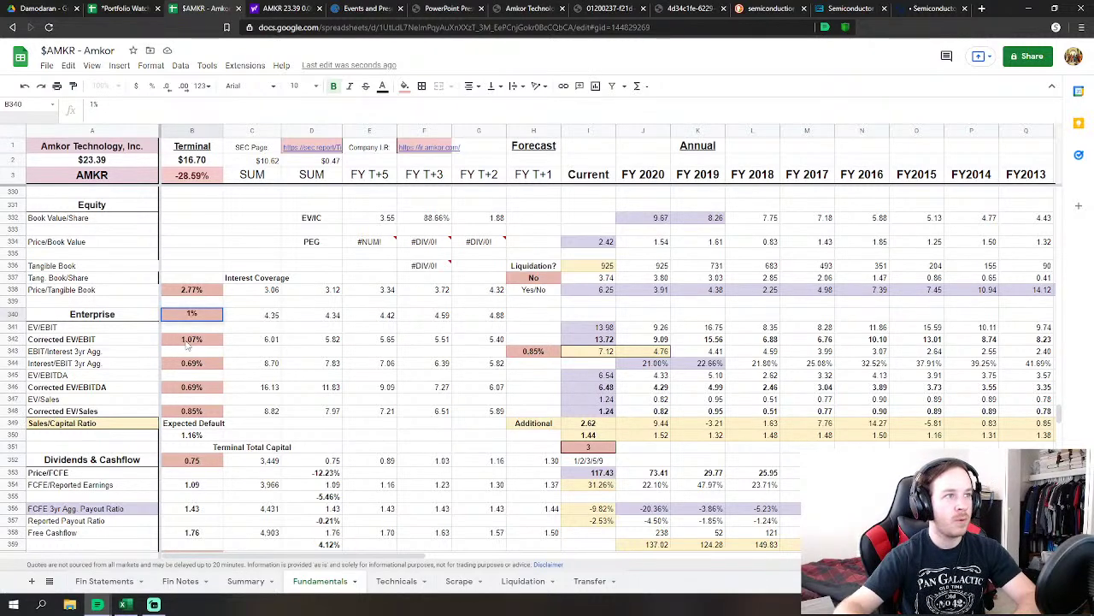
{"action": "key", "text": "Up"}
{"action": "key", "text": "Up"}
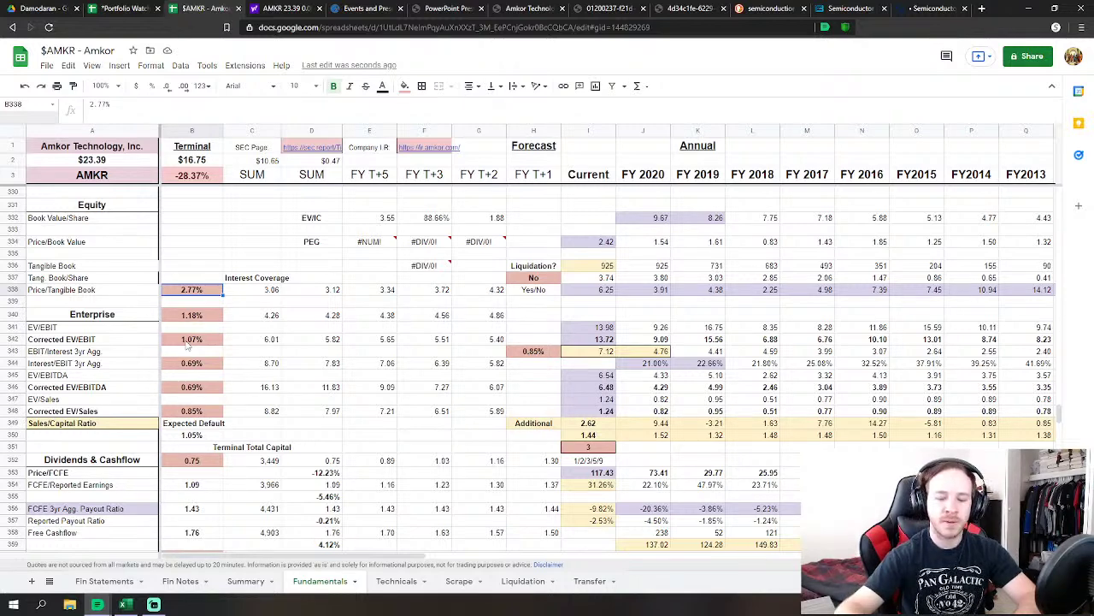
{"action": "type", "text": "1.33%"}
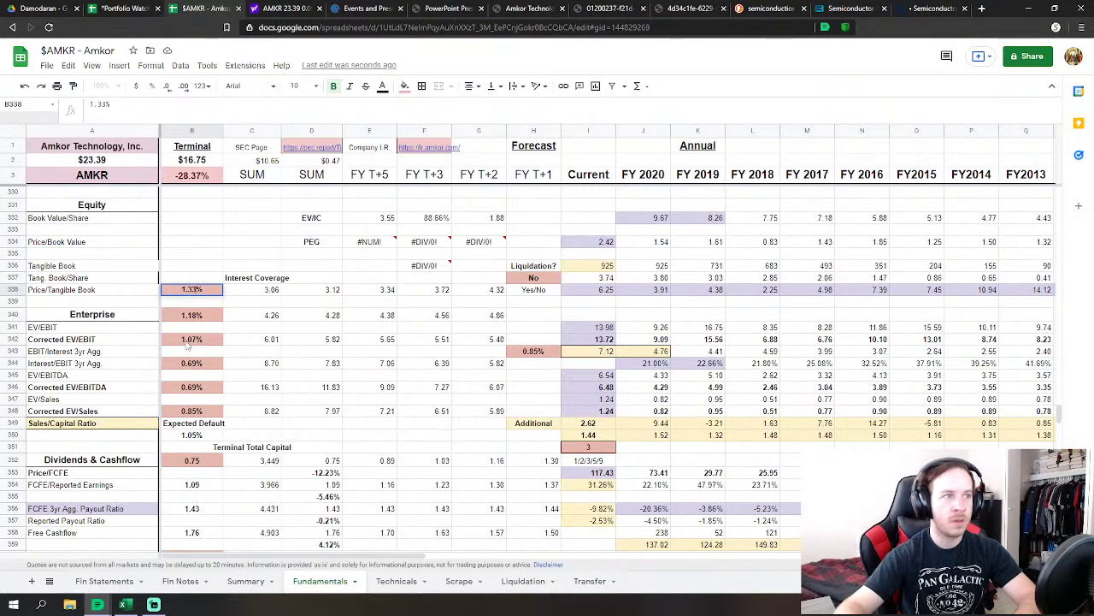
{"action": "key", "text": "Up"}
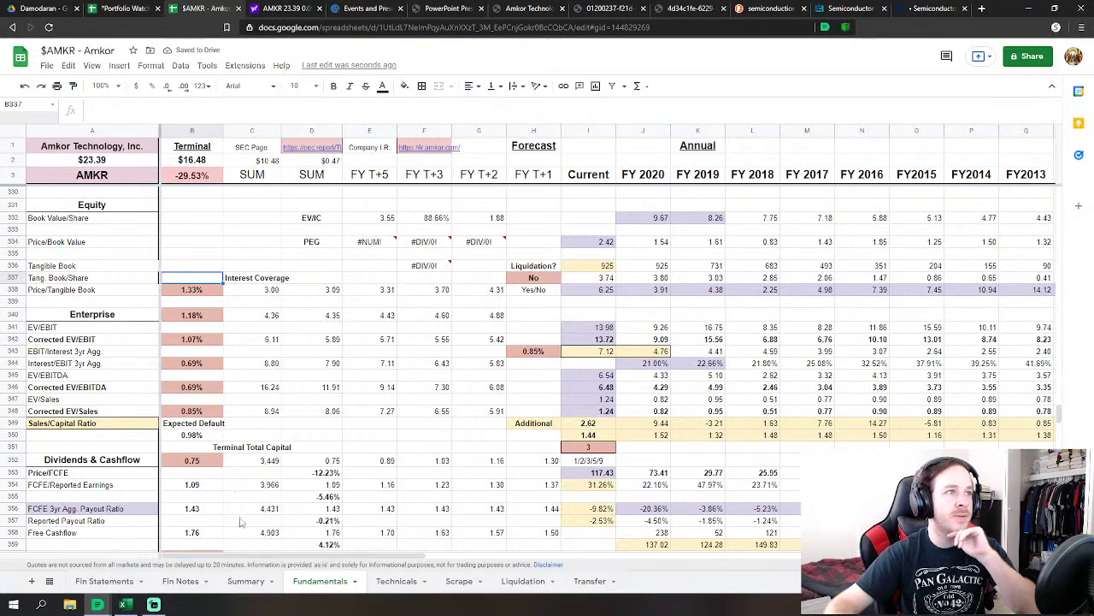
{"action": "left_click", "coordinate": [248, 582]}
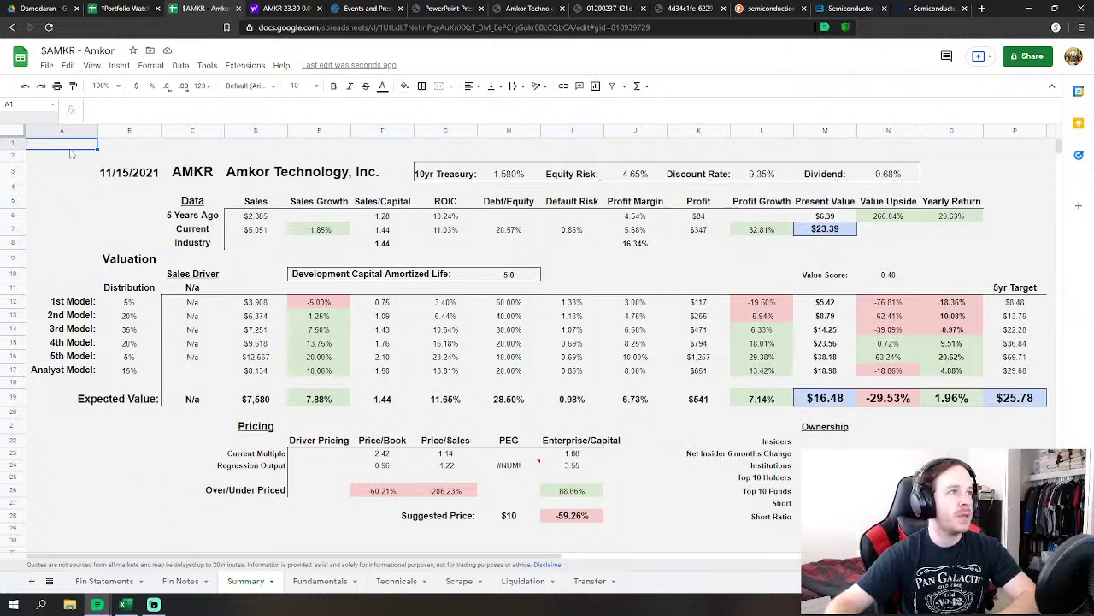
{"action": "left_click_drag", "start_coordinate": [70, 147], "coordinate": [1018, 526]}
{"action": "left_click", "coordinate": [889, 426]}
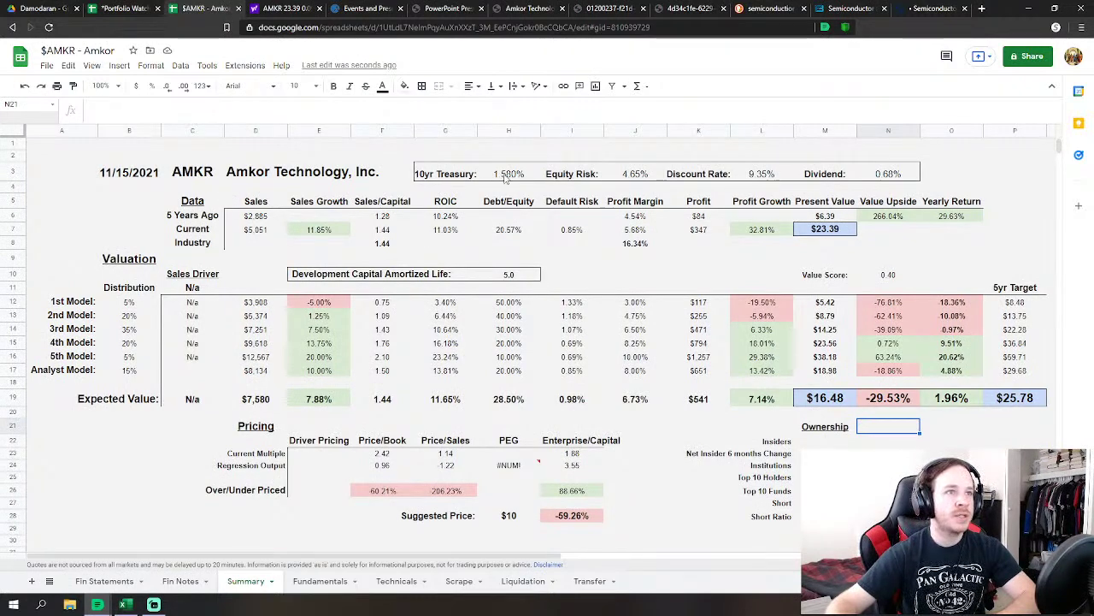
{"action": "left_click", "coordinate": [505, 175]}
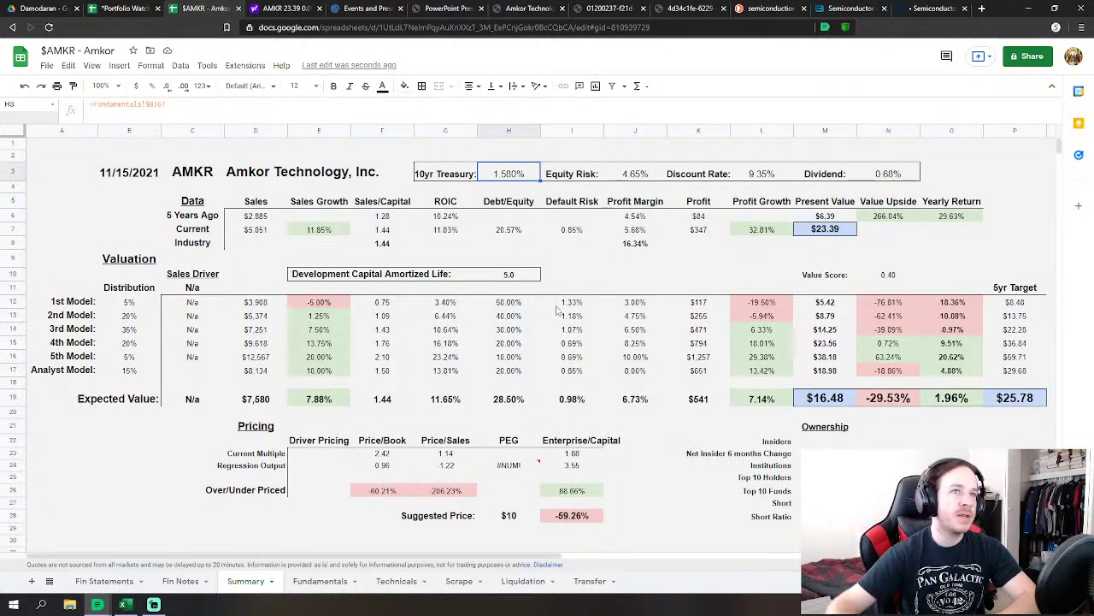
{"action": "left_click", "coordinate": [635, 175]}
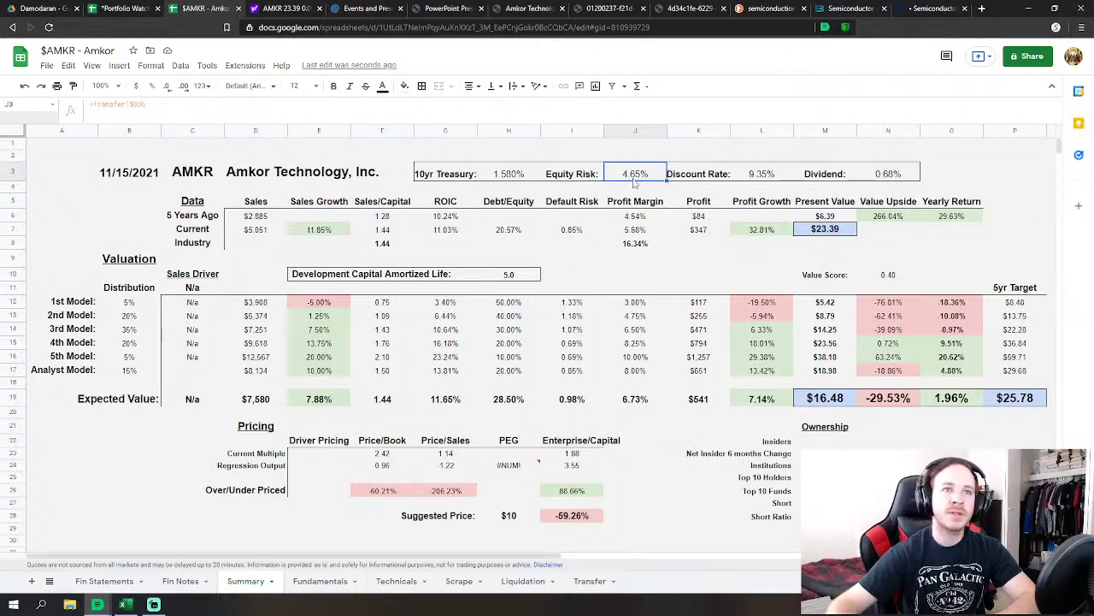
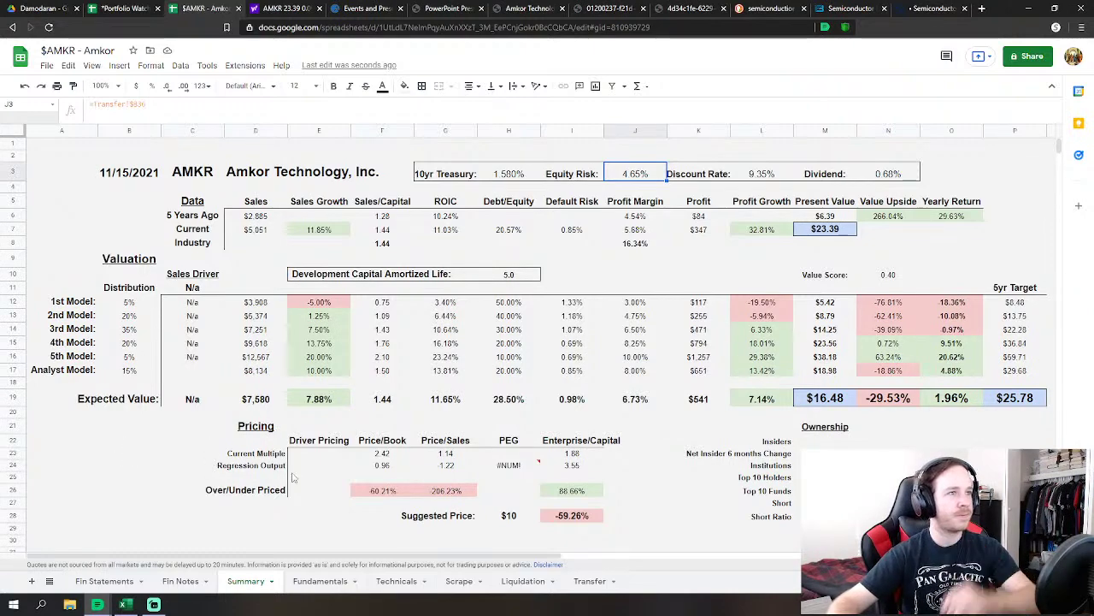
Open the Fundamentals sheet and scroll to the Model Distribution weights (5/20/35/20/5/15%)
{"action": "left_click", "coordinate": [320, 580]}
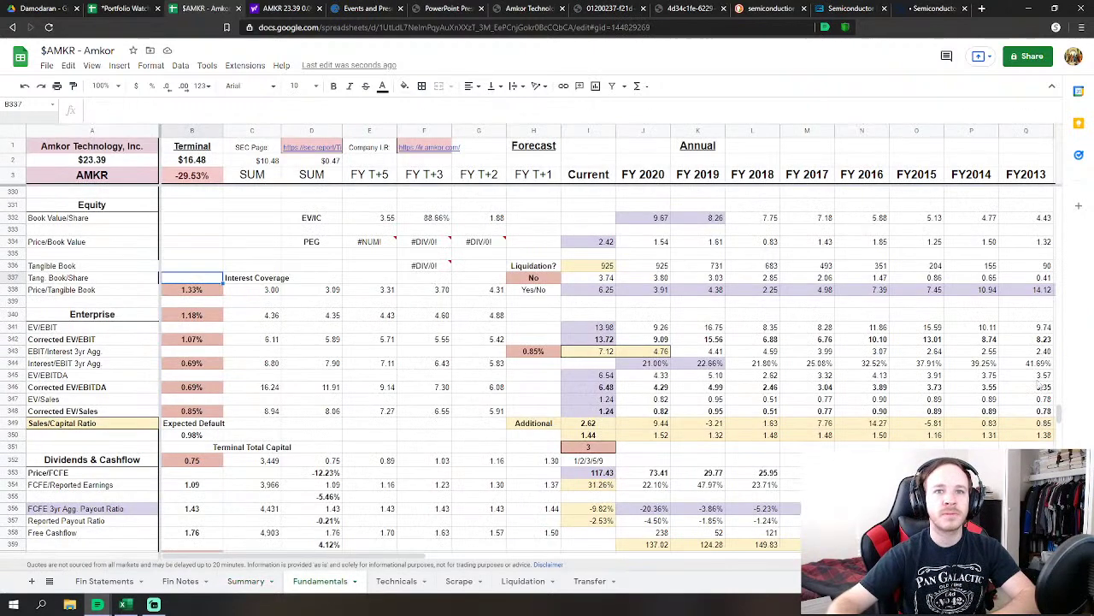
{"action": "left_click_drag", "start_coordinate": [1060, 419], "coordinate": [1058, 222]}
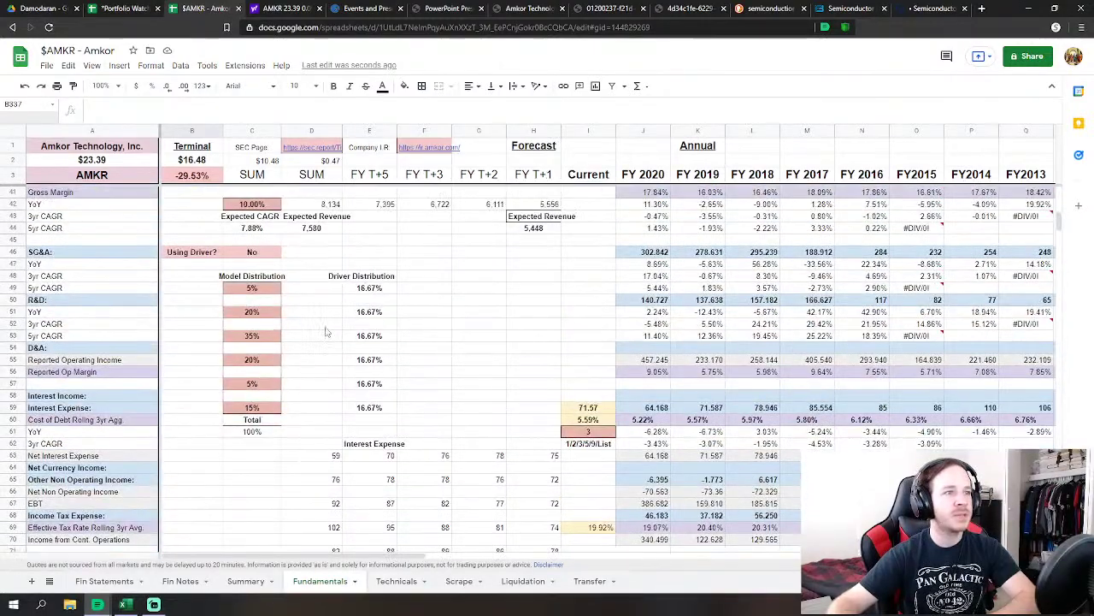
{"action": "scroll", "coordinate": [325, 331], "scroll_direction": "up", "scroll_amount": 3}
{"action": "scroll", "coordinate": [307, 336], "scroll_direction": "down", "scroll_amount": 6}
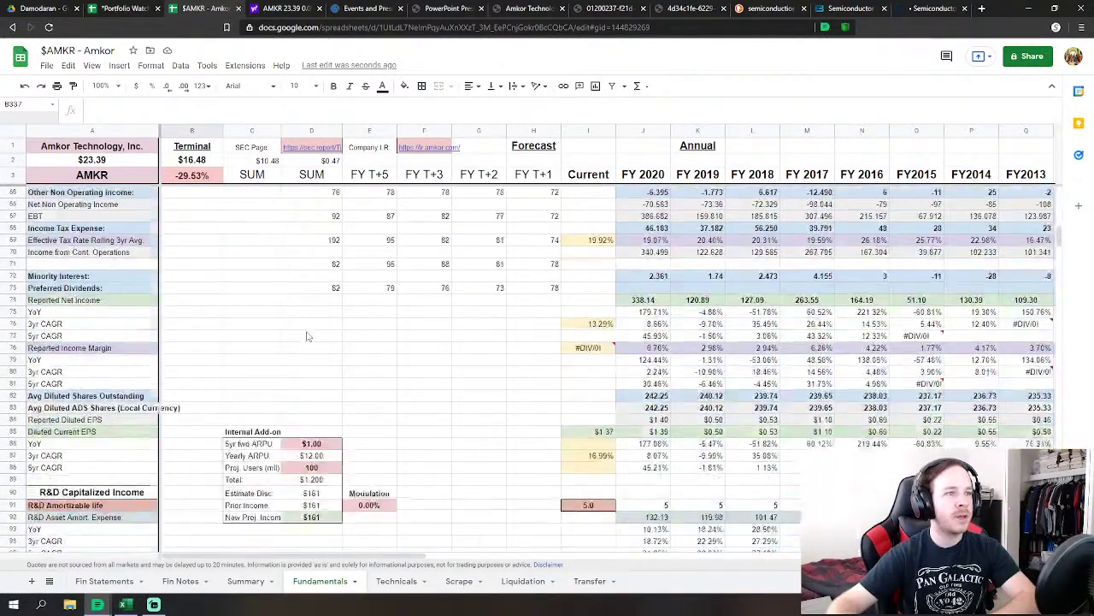
{"action": "scroll", "coordinate": [307, 336], "scroll_direction": "down", "scroll_amount": 8}
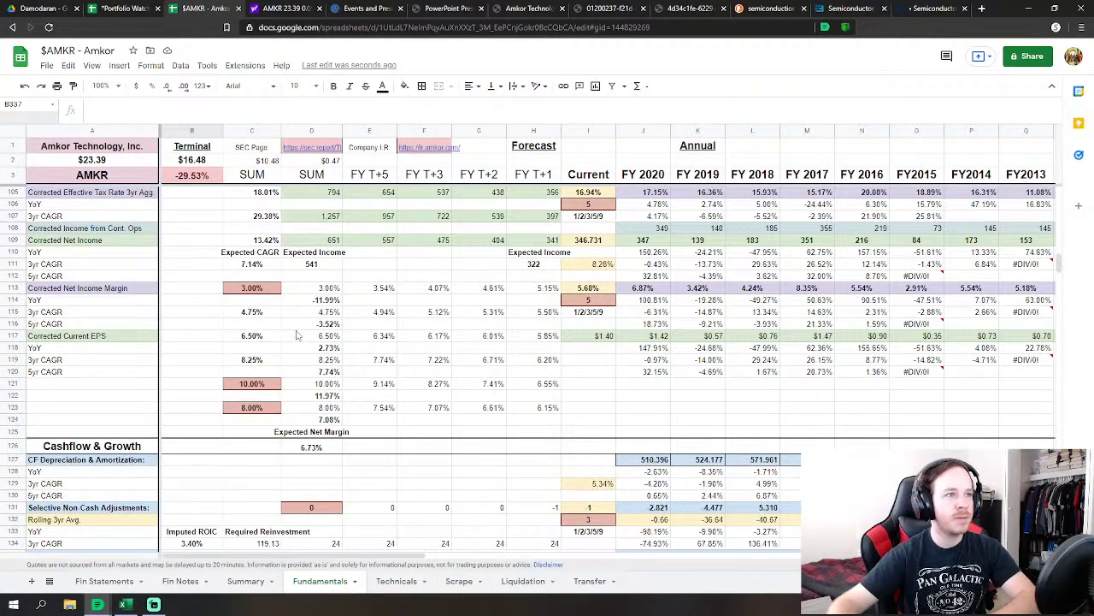
{"action": "scroll", "coordinate": [297, 335], "scroll_direction": "up", "scroll_amount": 13}
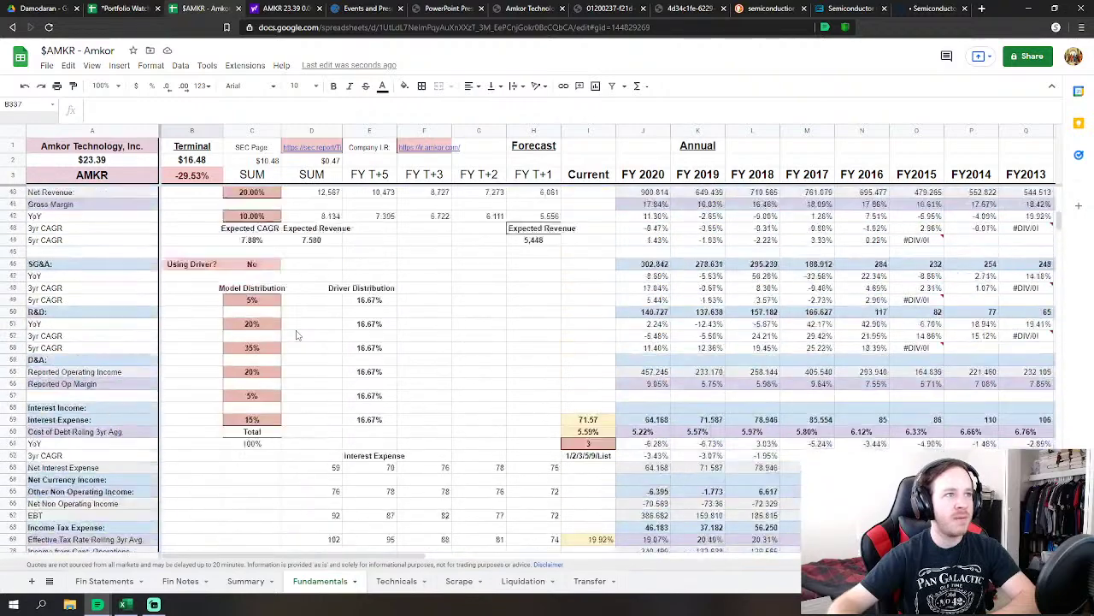
Change C51 to 15% and C53 to 40%, then return to the Summary sheet
{"action": "left_click", "coordinate": [252, 324]}
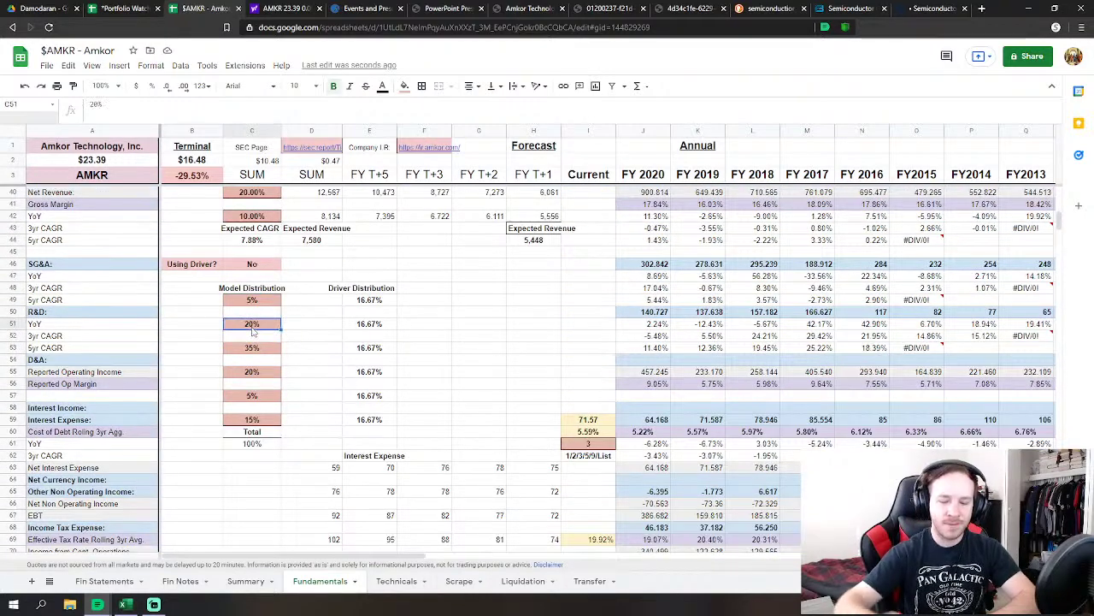
{"action": "type", "text": "15"}
{"action": "key", "text": "Return"}
{"action": "key", "text": "Down"}
{"action": "type", "text": "40"}
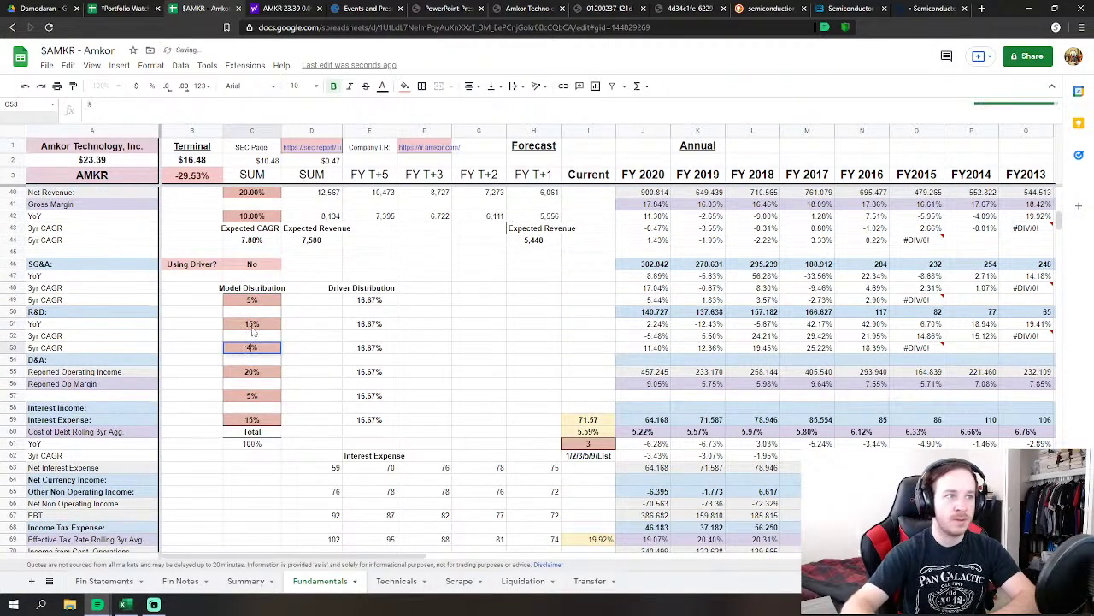
{"action": "key", "text": "Return"}
{"action": "scroll", "coordinate": [310, 350], "scroll_direction": "up", "scroll_amount": 3}
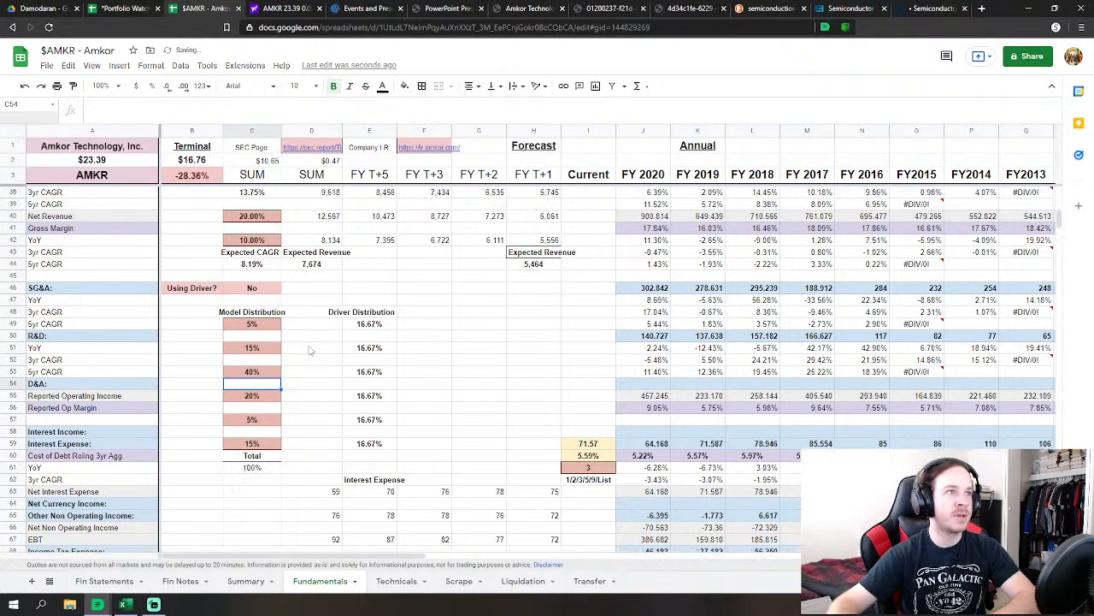
{"action": "scroll", "coordinate": [310, 350], "scroll_direction": "up", "scroll_amount": 4}
{"action": "scroll", "coordinate": [286, 376], "scroll_direction": "down", "scroll_amount": 10}
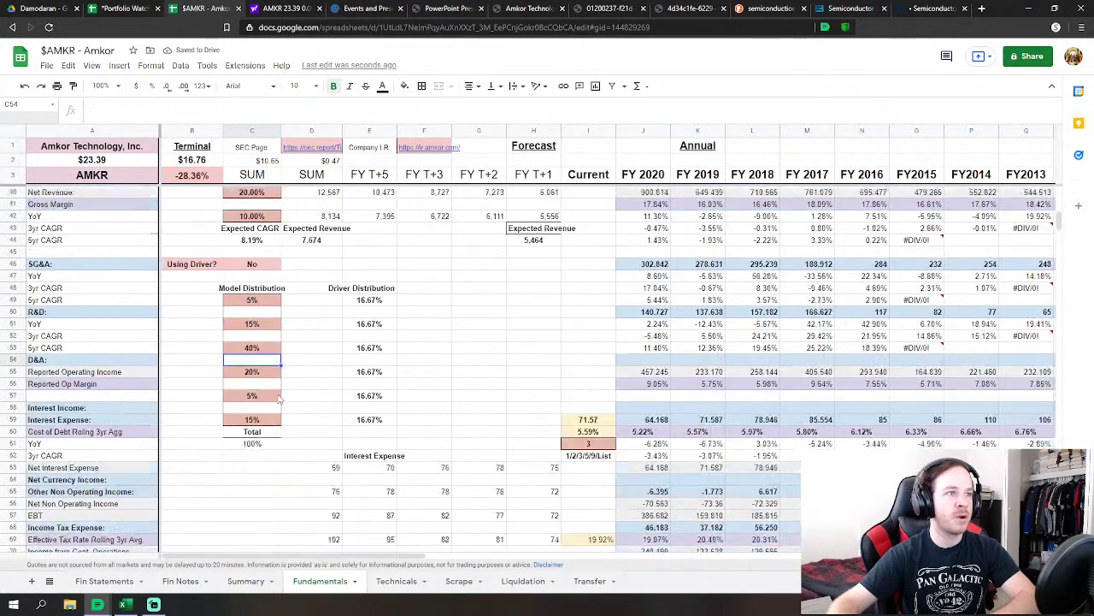
{"action": "key", "text": "ctrl+shift+Page_Up"}
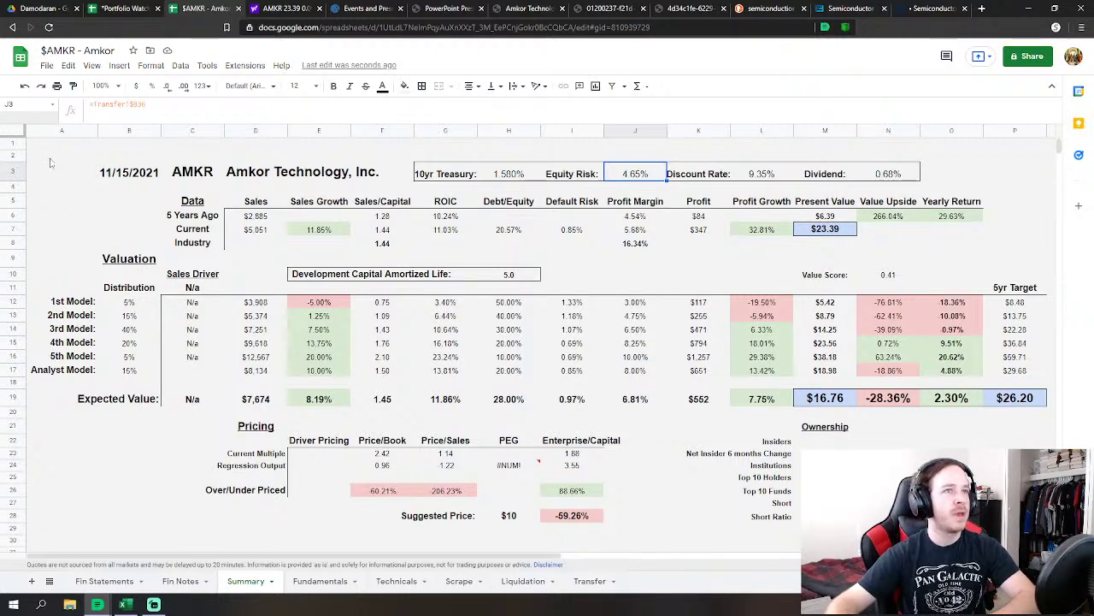
{"action": "left_click", "coordinate": [255, 217]}
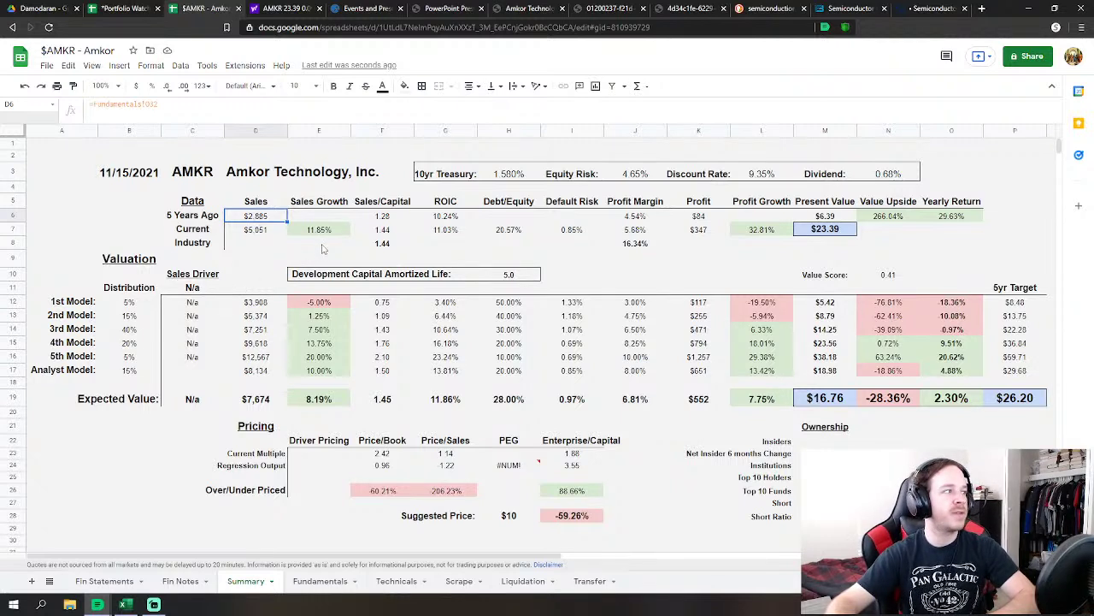
{"action": "left_click", "coordinate": [385, 236]}
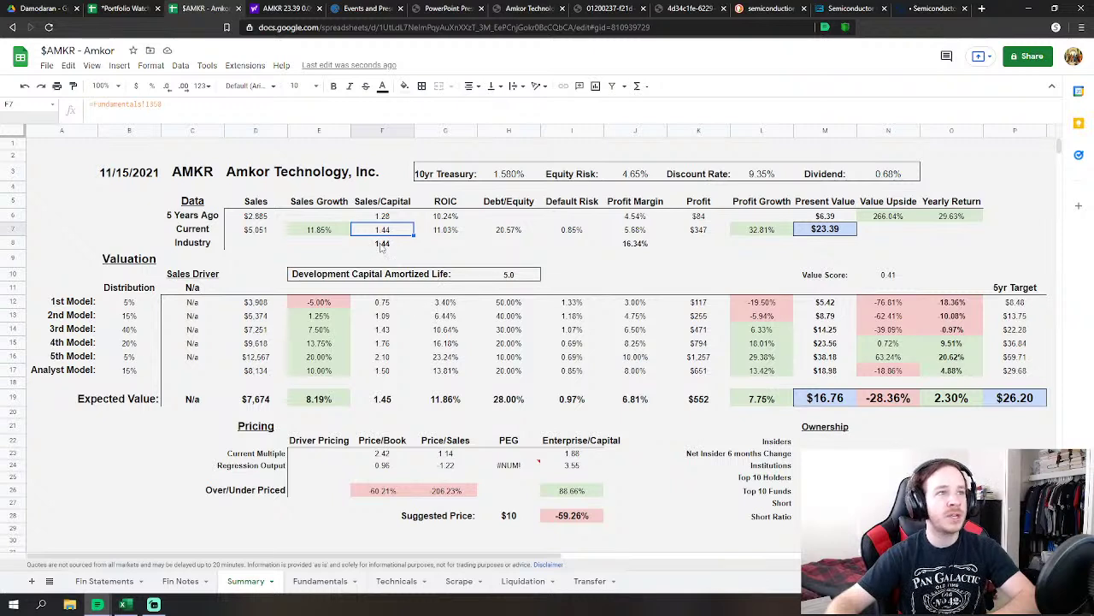
{"action": "left_click", "coordinate": [381, 245]}
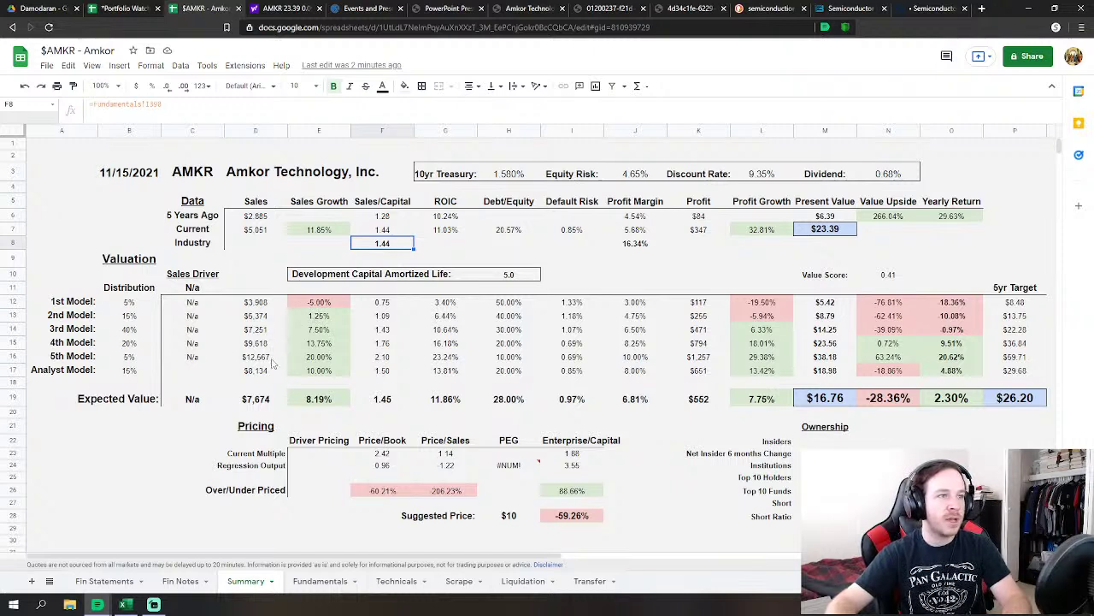
{"action": "left_click", "coordinate": [324, 402]}
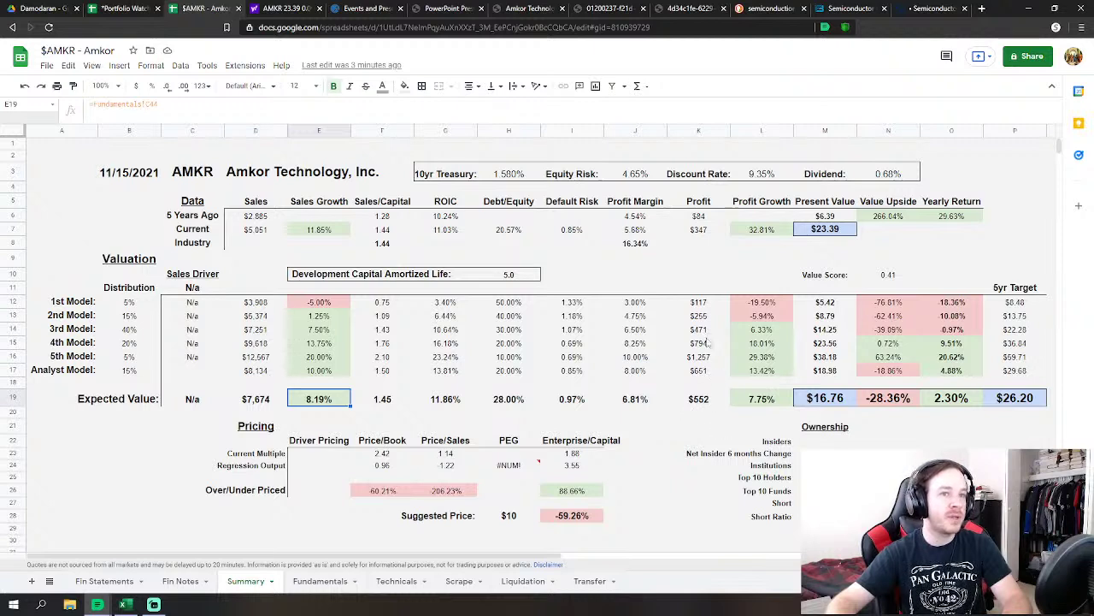
{"action": "left_click_drag", "start_coordinate": [703, 302], "coordinate": [705, 364]}
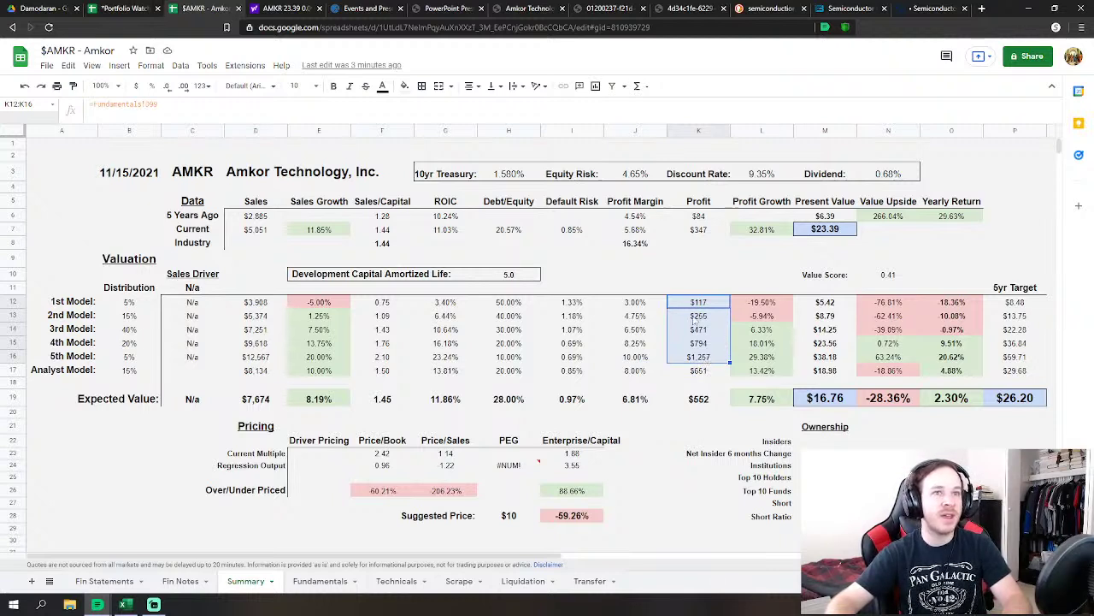
{"action": "left_click", "coordinate": [832, 402]}
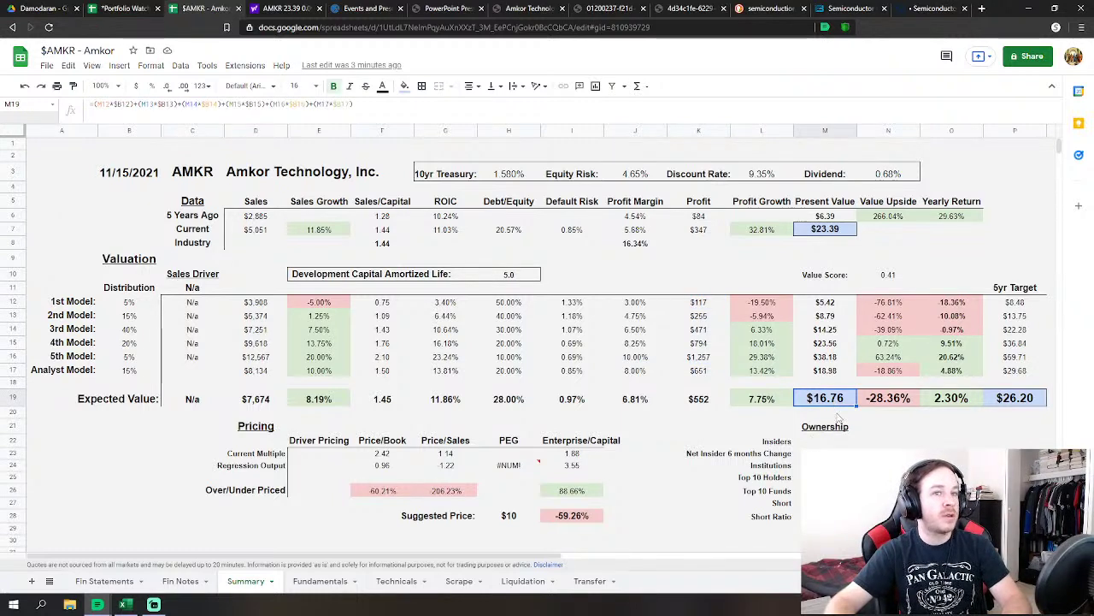
{"action": "key", "text": "Right"}
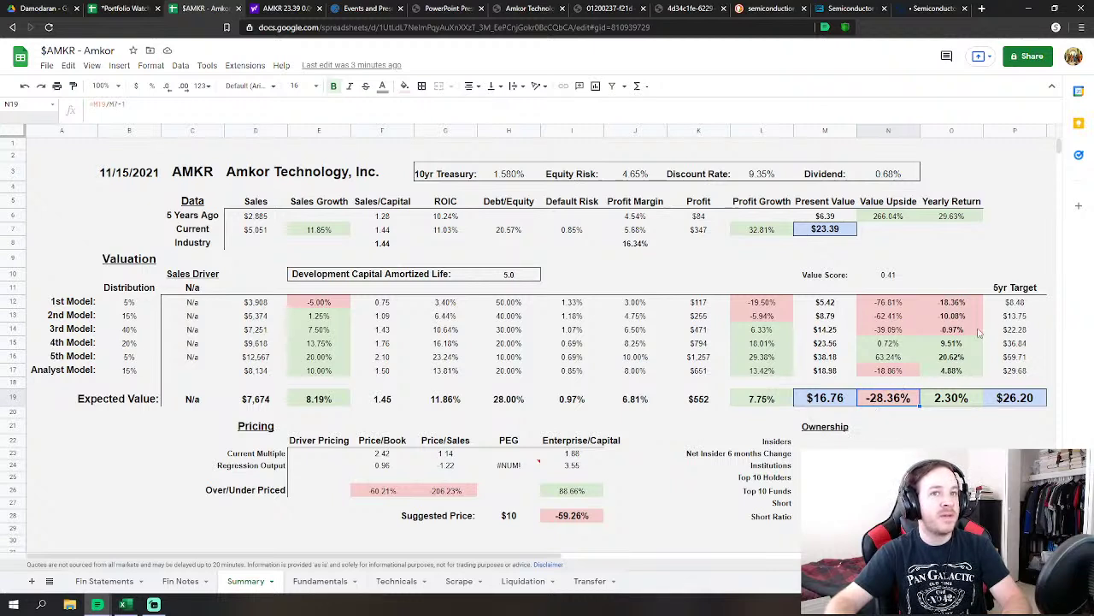
{"action": "left_click", "coordinate": [1017, 303]}
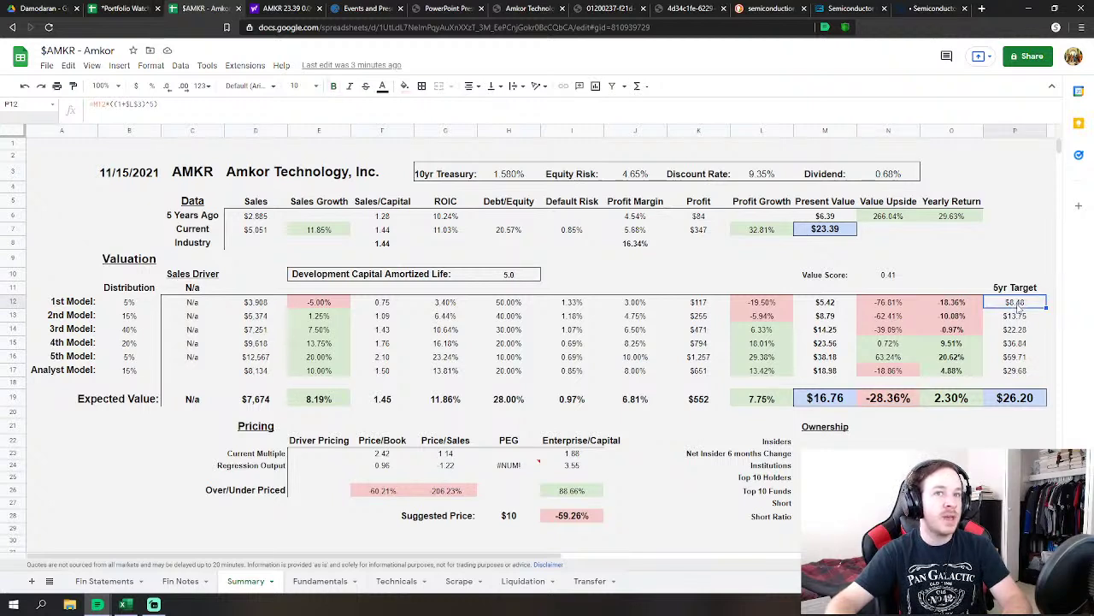
{"action": "left_click", "coordinate": [1019, 358]}
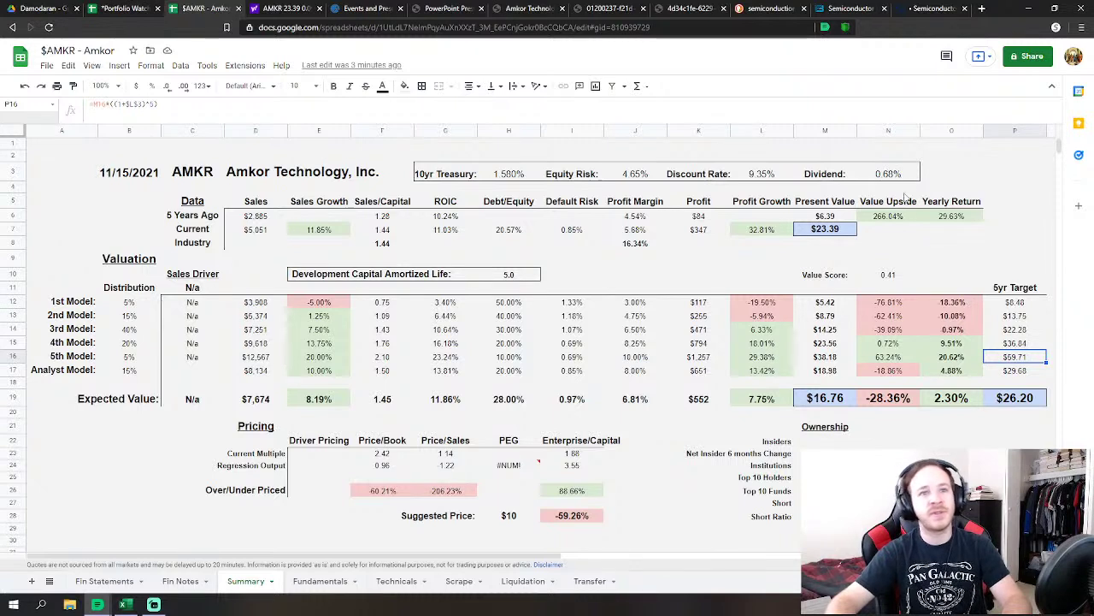
{"action": "left_click", "coordinate": [1012, 404]}
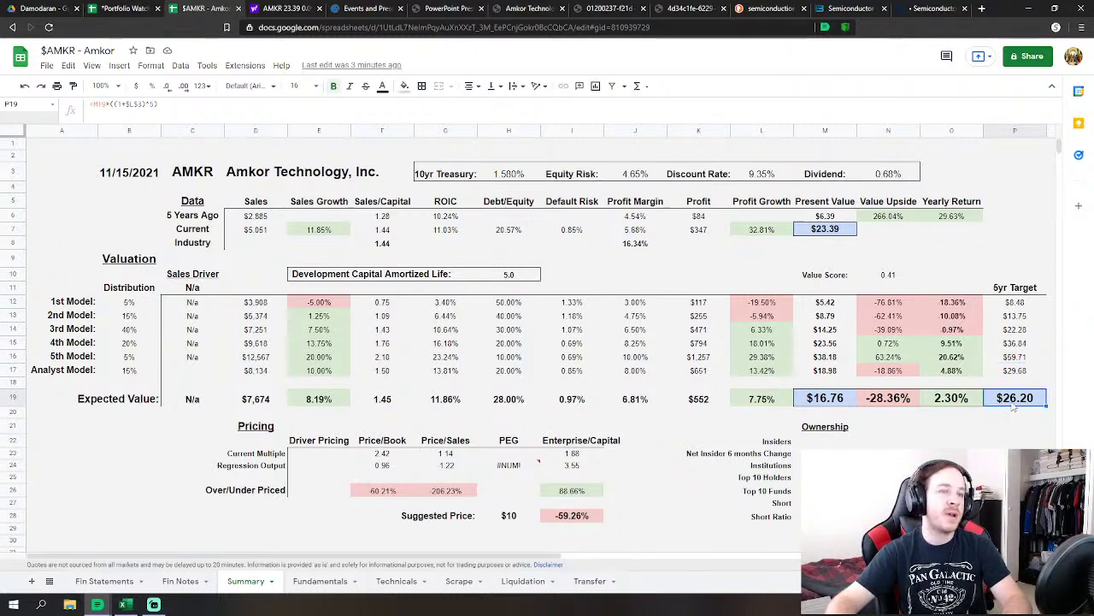
{"action": "left_click", "coordinate": [953, 405]}
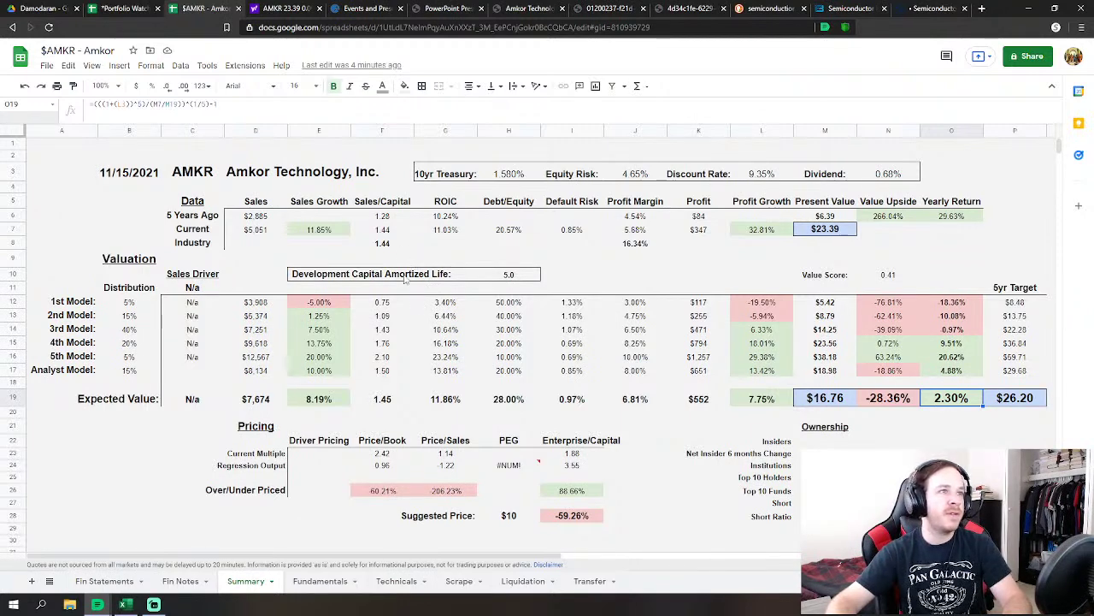
{"action": "left_click_drag", "start_coordinate": [385, 235], "coordinate": [631, 235]}
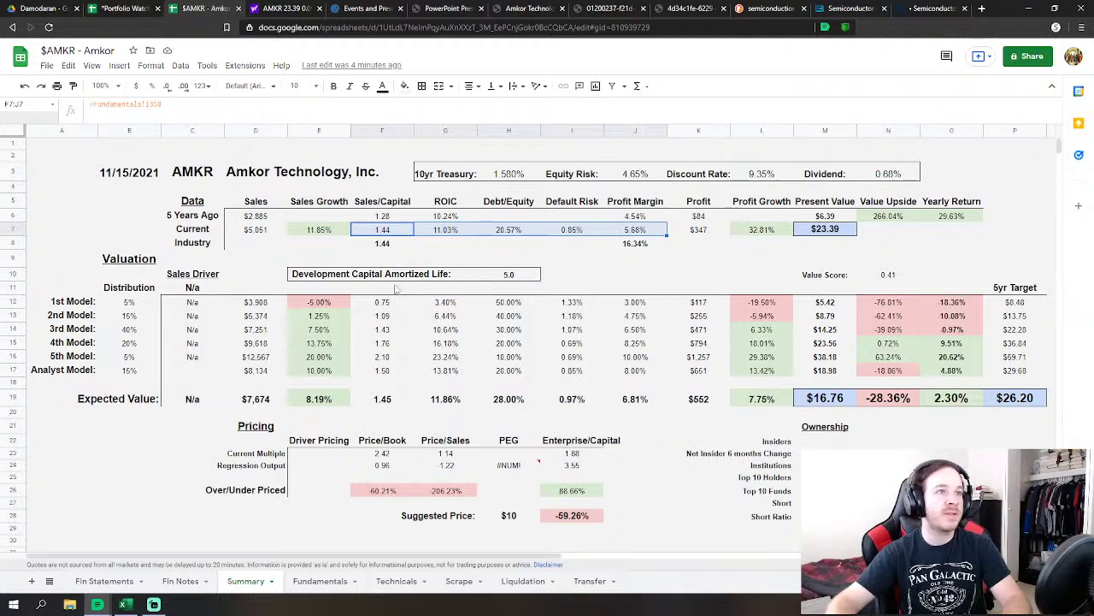
{"action": "left_click_drag", "start_coordinate": [381, 246], "coordinate": [646, 245]}
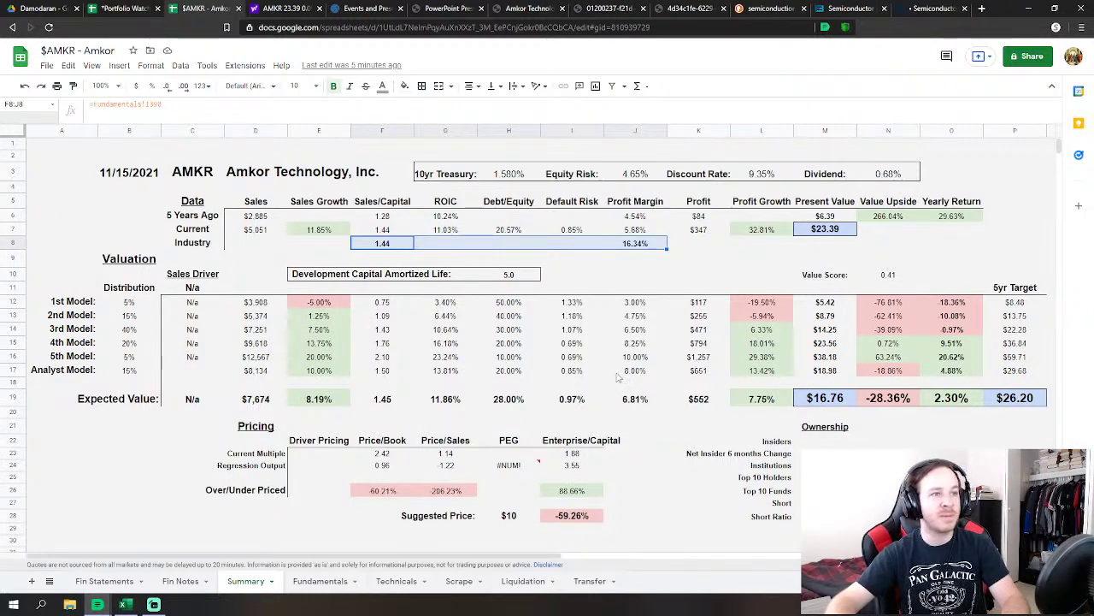
{"action": "left_click_drag", "start_coordinate": [250, 432], "coordinate": [622, 520]}
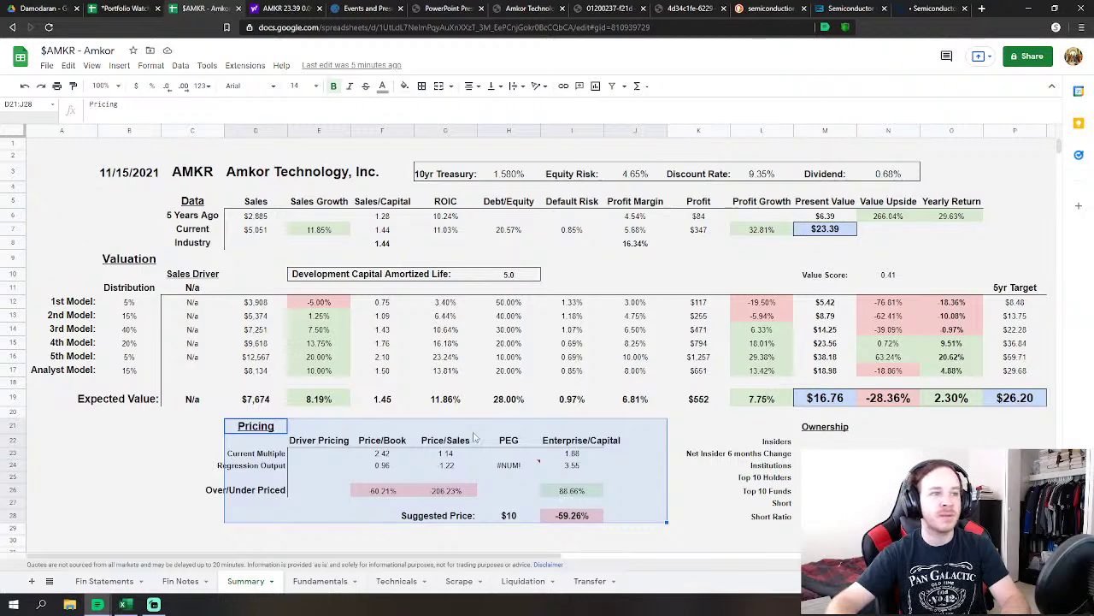
Enter 19% growth in Scrape cell J20 and view the Summary's $30 suggested price
{"action": "left_click", "coordinate": [397, 581]}
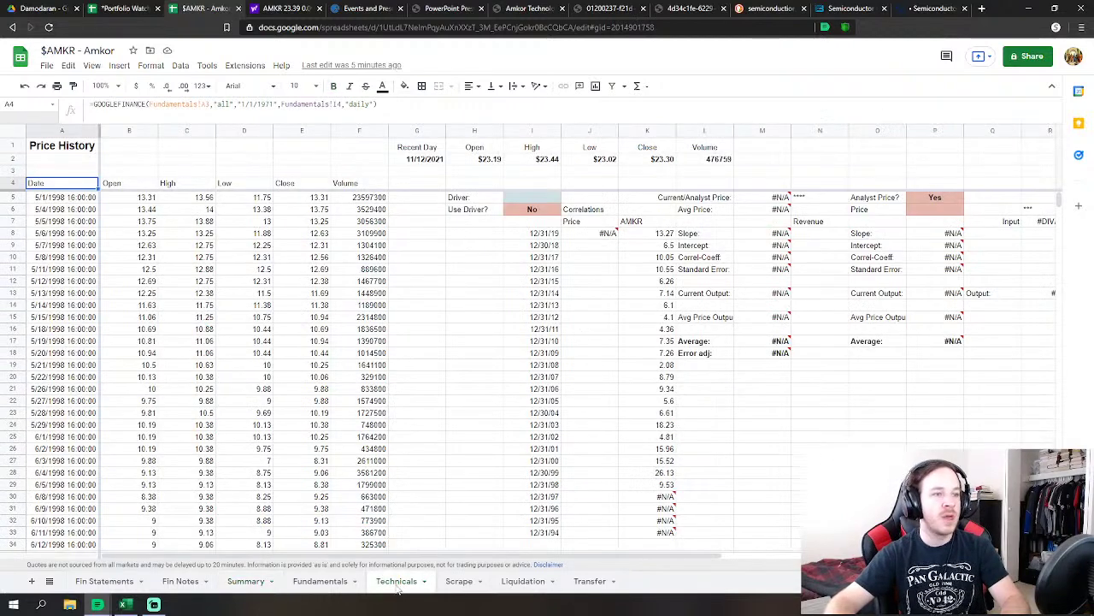
{"action": "left_click", "coordinate": [459, 582]}
{"action": "left_click", "coordinate": [391, 377]}
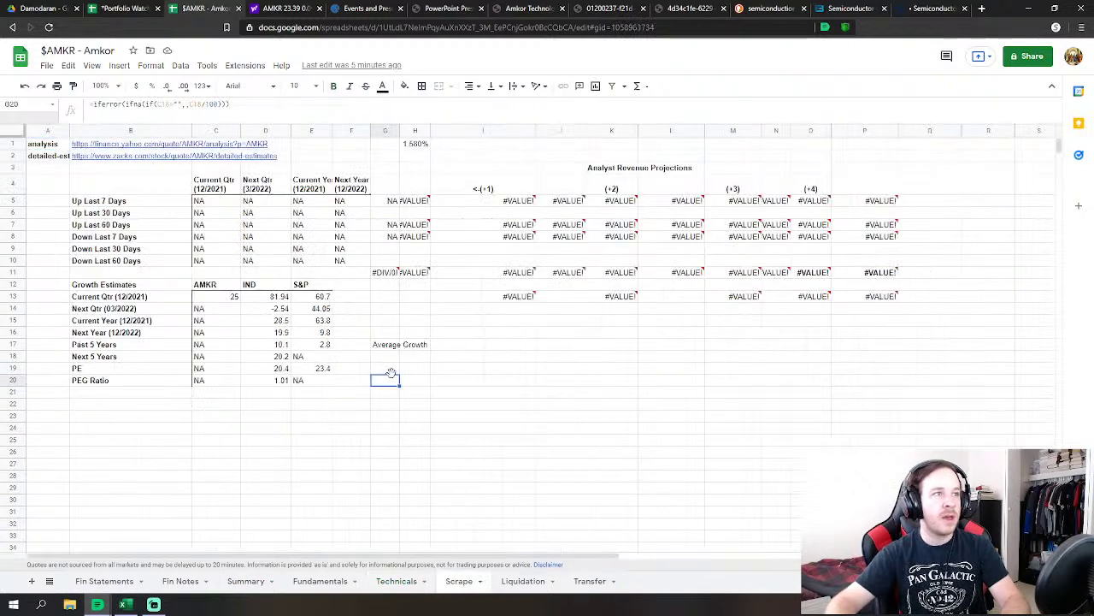
{"action": "key", "text": "Right"}
{"action": "key", "text": "Right"}
{"action": "key", "text": "Right"}
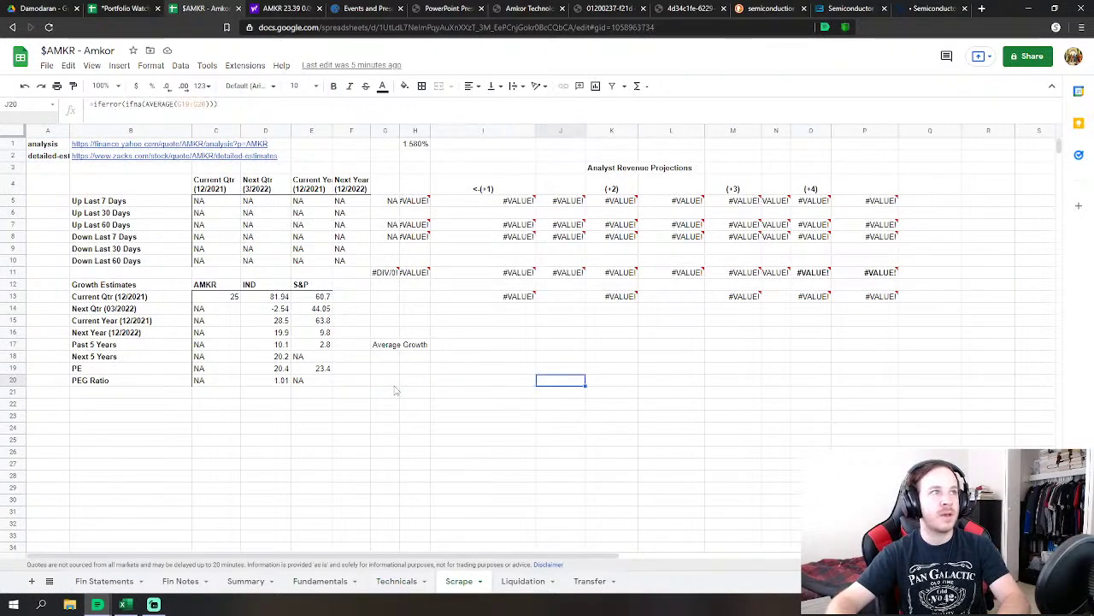
{"action": "type", "text": "19%"}
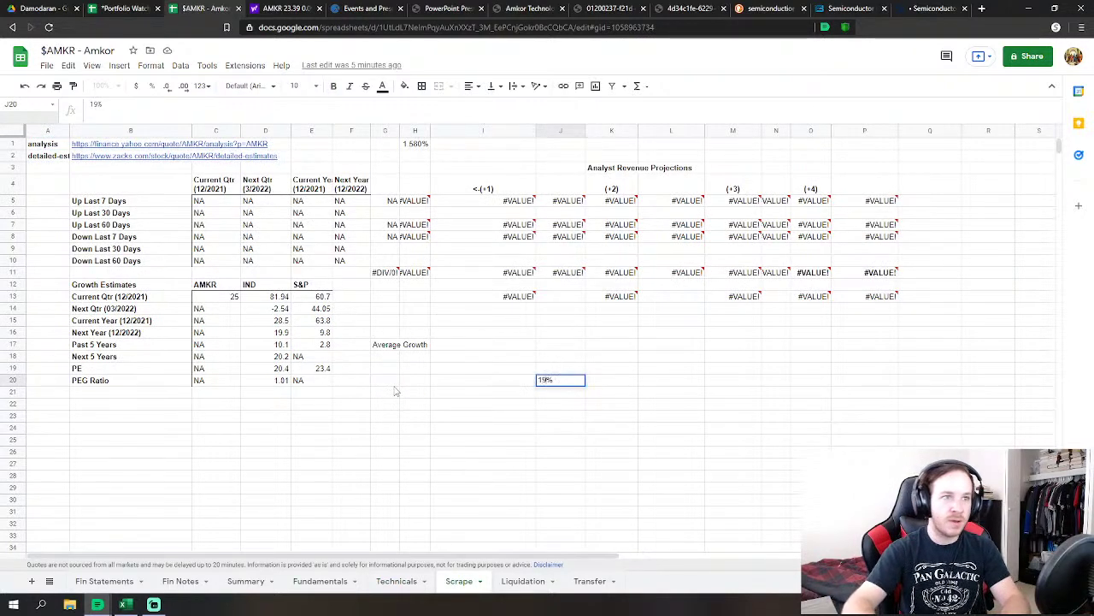
{"action": "key", "text": "Return"}
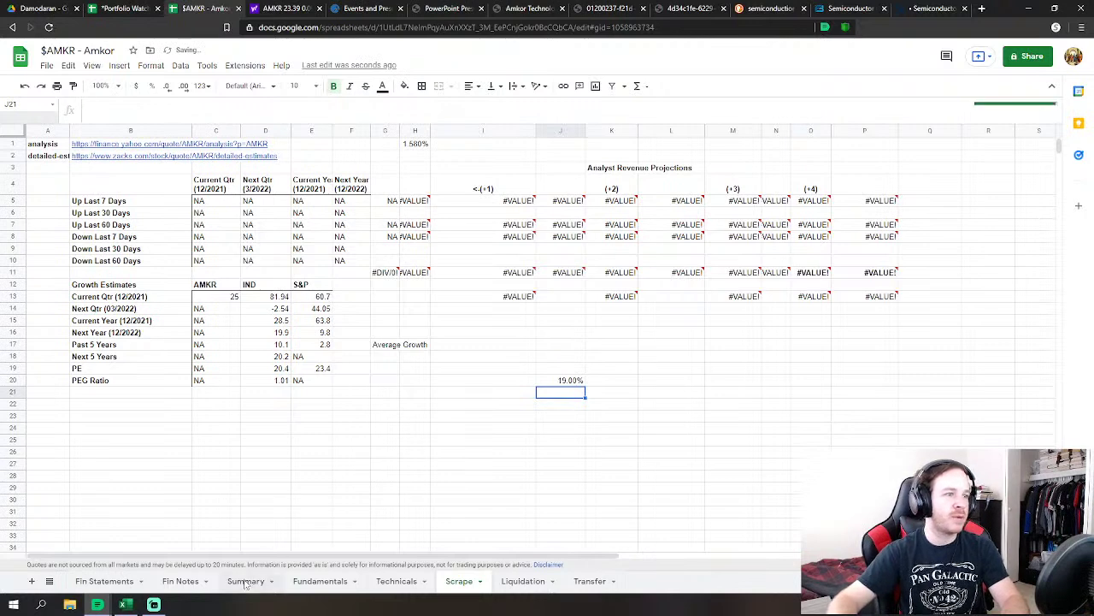
{"action": "left_click", "coordinate": [246, 582]}
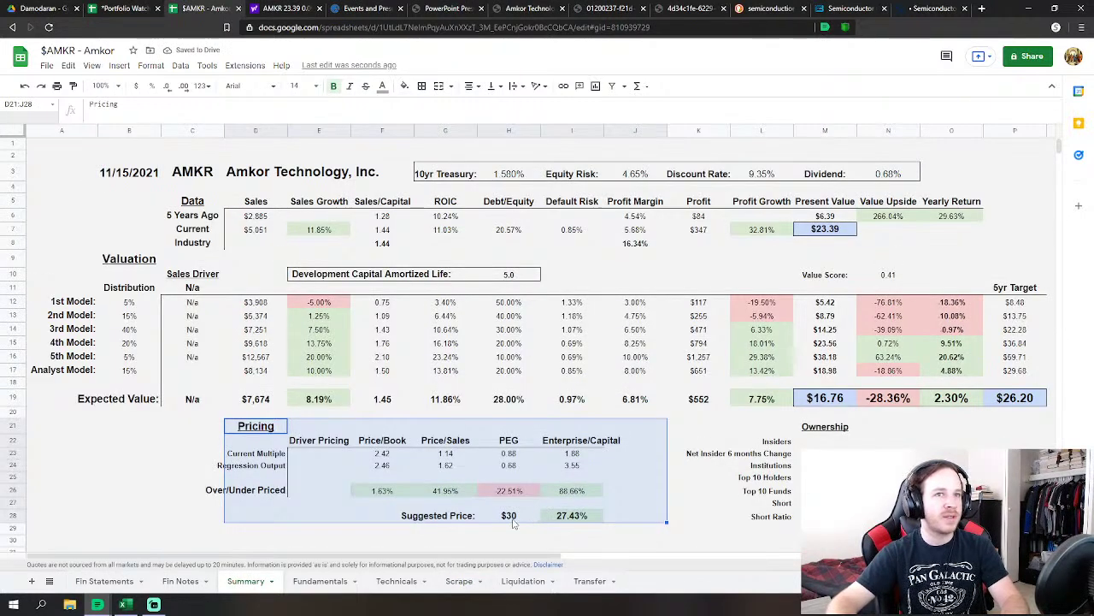
Undo the 19% growth entry, then select the Value Score cells on Summary
{"action": "left_click", "coordinate": [25, 85]}
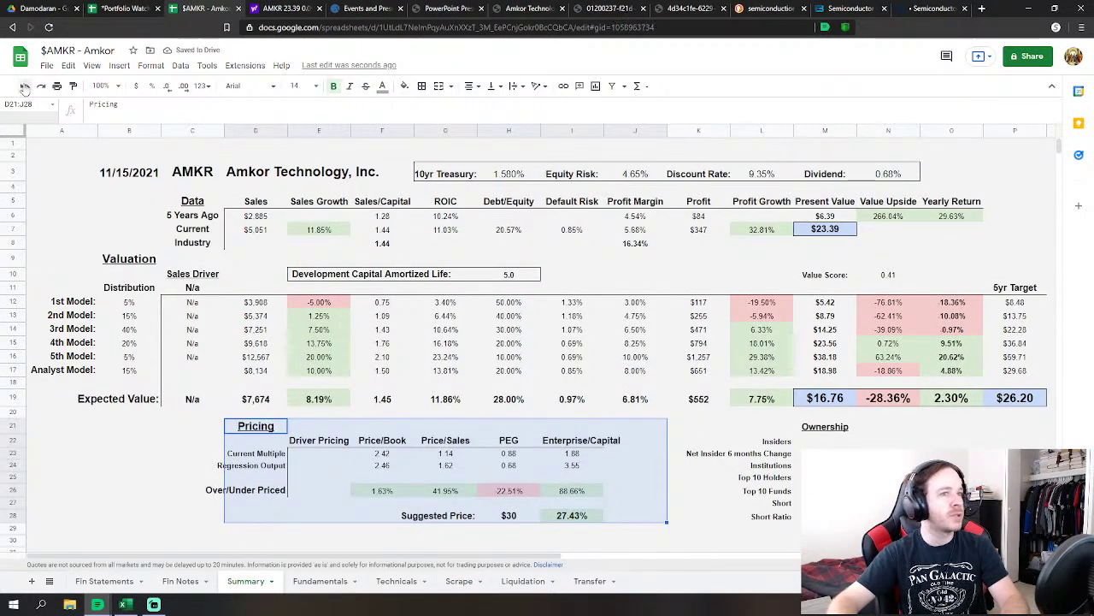
{"action": "left_click", "coordinate": [241, 583]}
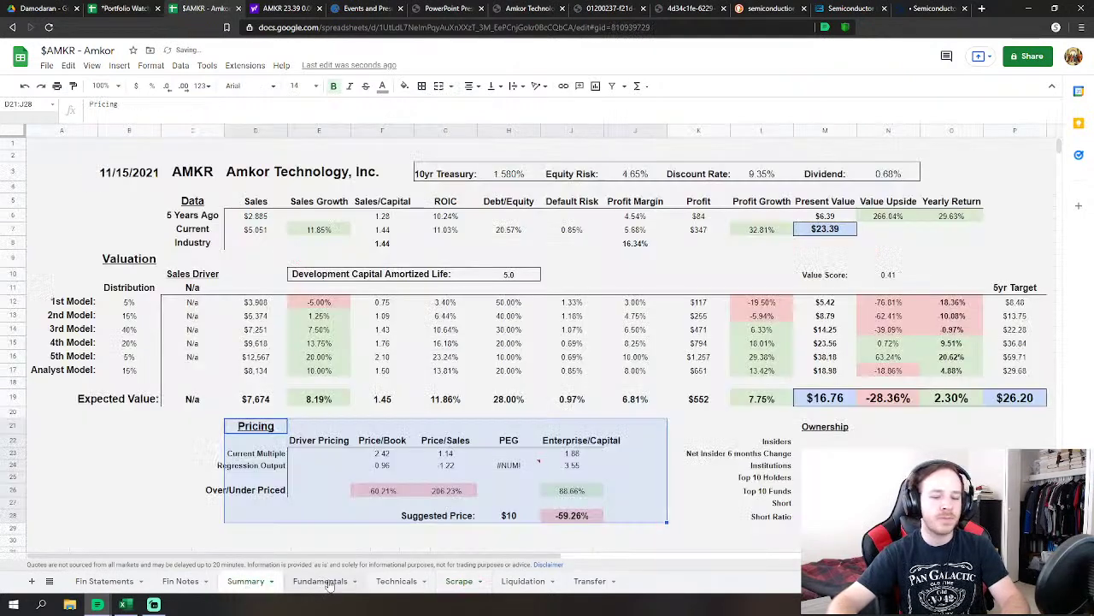
{"action": "left_click_drag", "start_coordinate": [826, 275], "coordinate": [894, 276]}
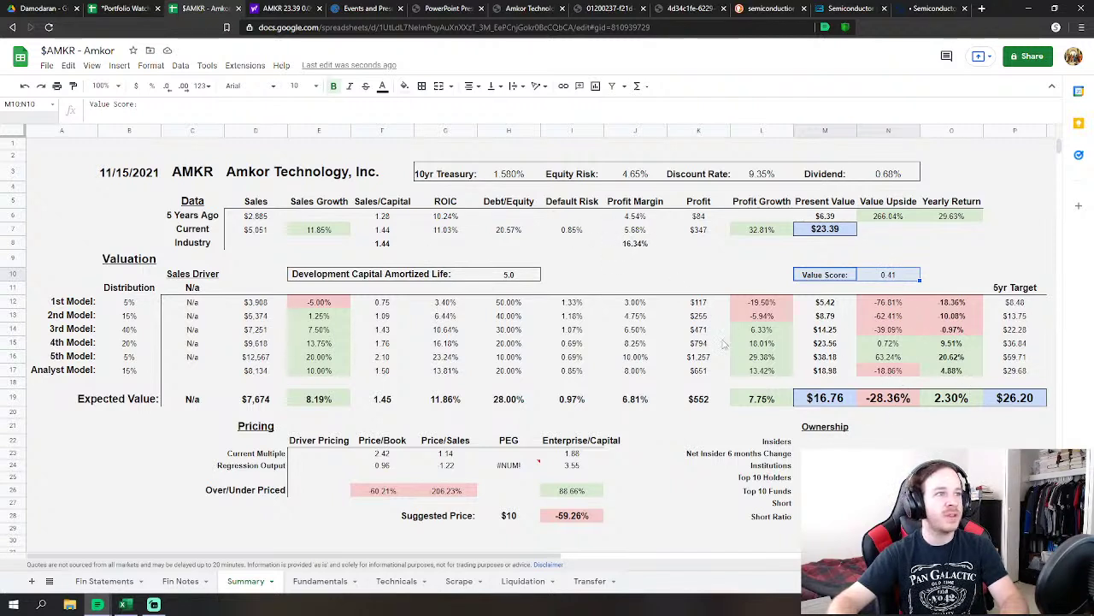
{"action": "left_click", "coordinate": [762, 274]}
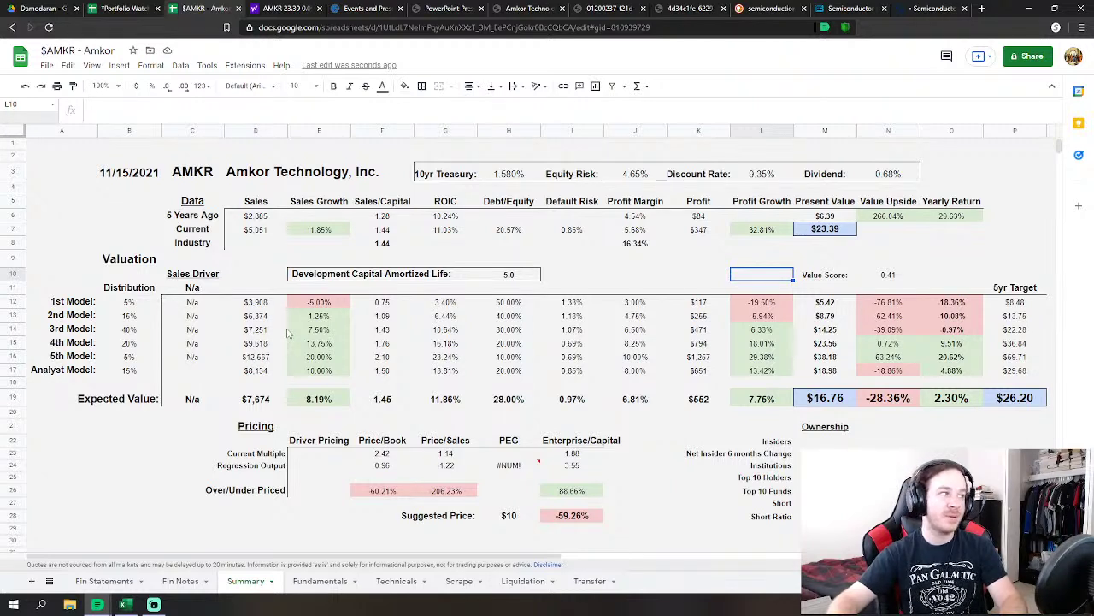
{"action": "left_click", "coordinate": [235, 273]}
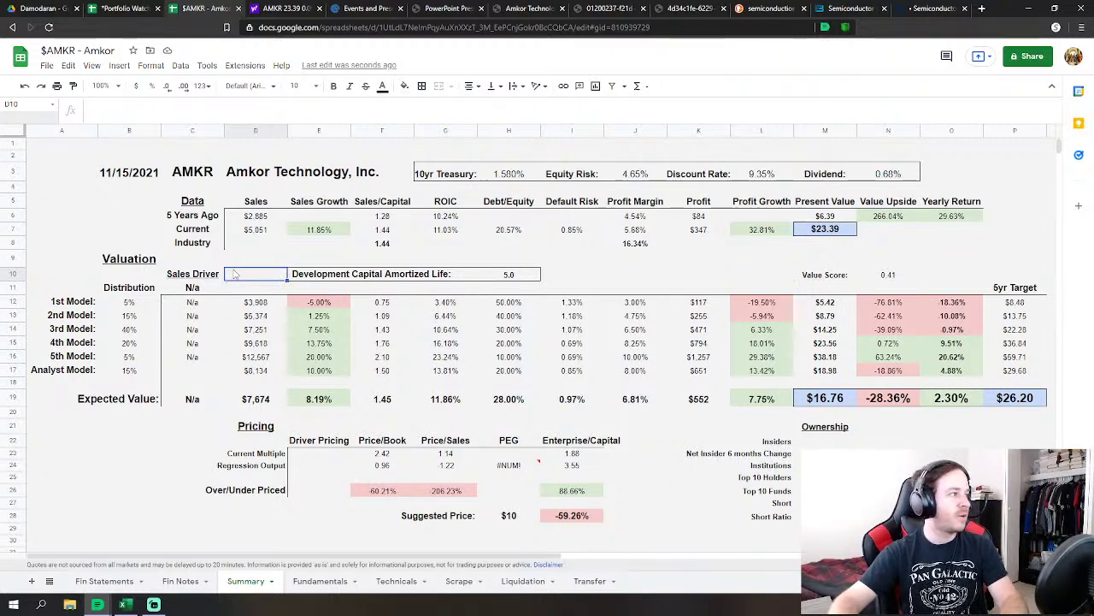